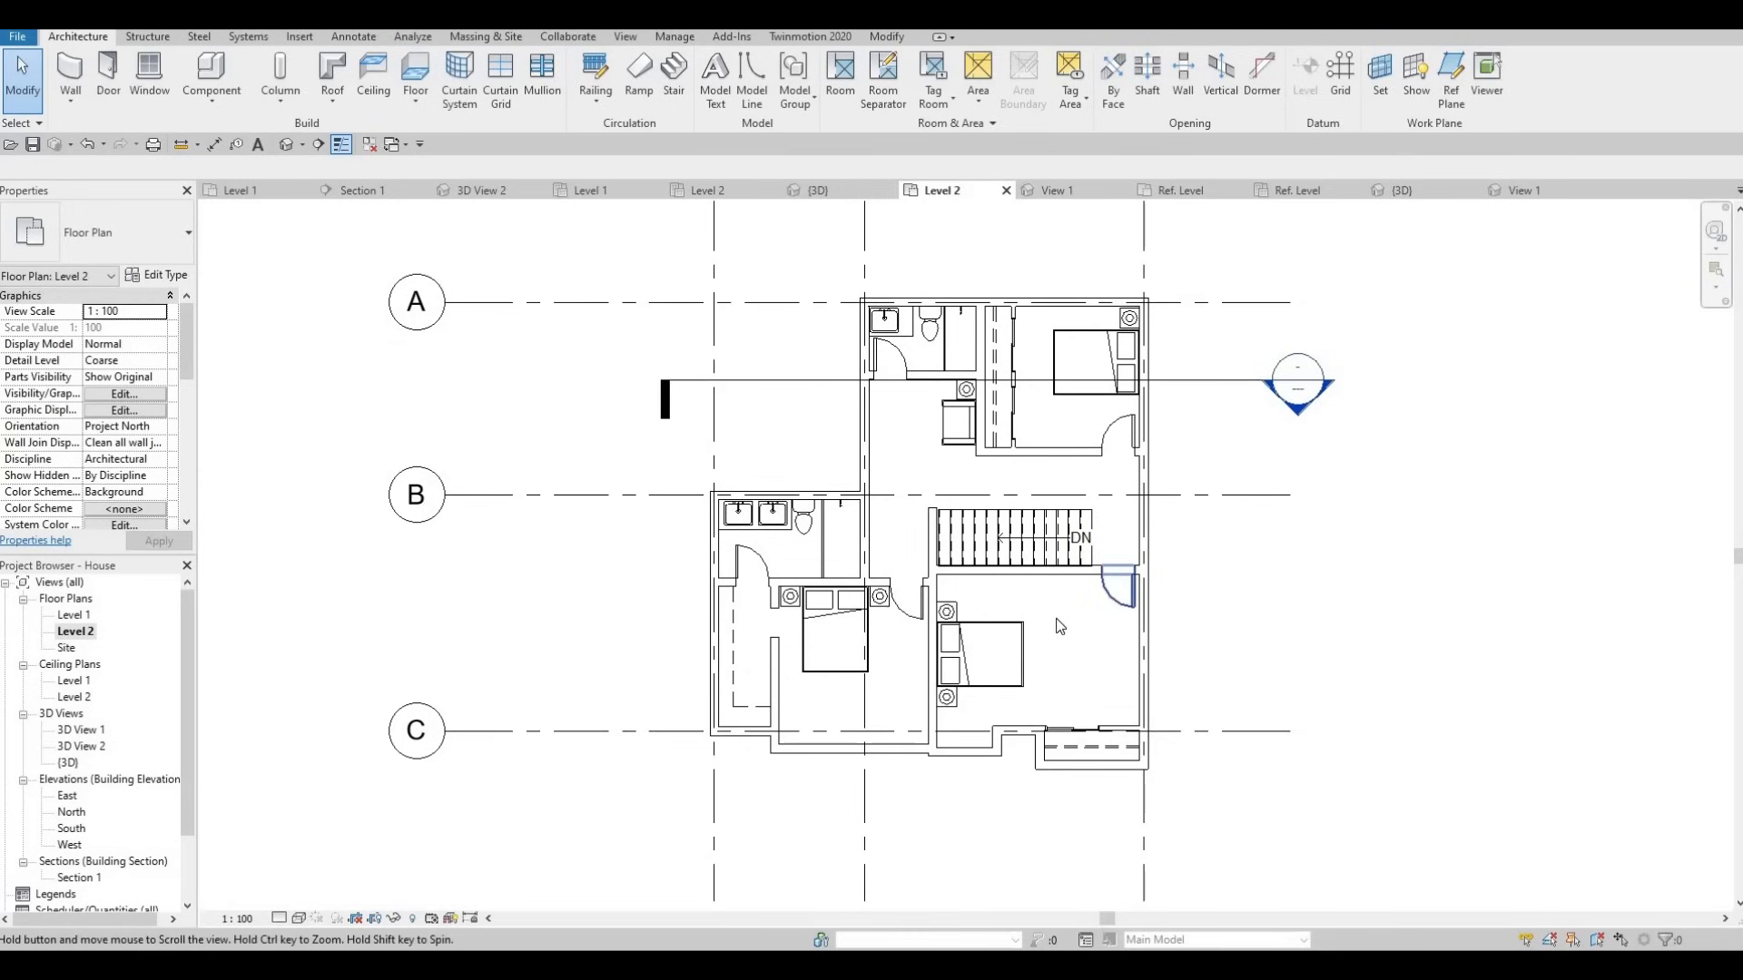
Draw an 1800 mm curtain wall within the grid A exterior wall of the upper-right bedroom and flip its orientation.
middle_click_drag(1017, 536, 999, 634)
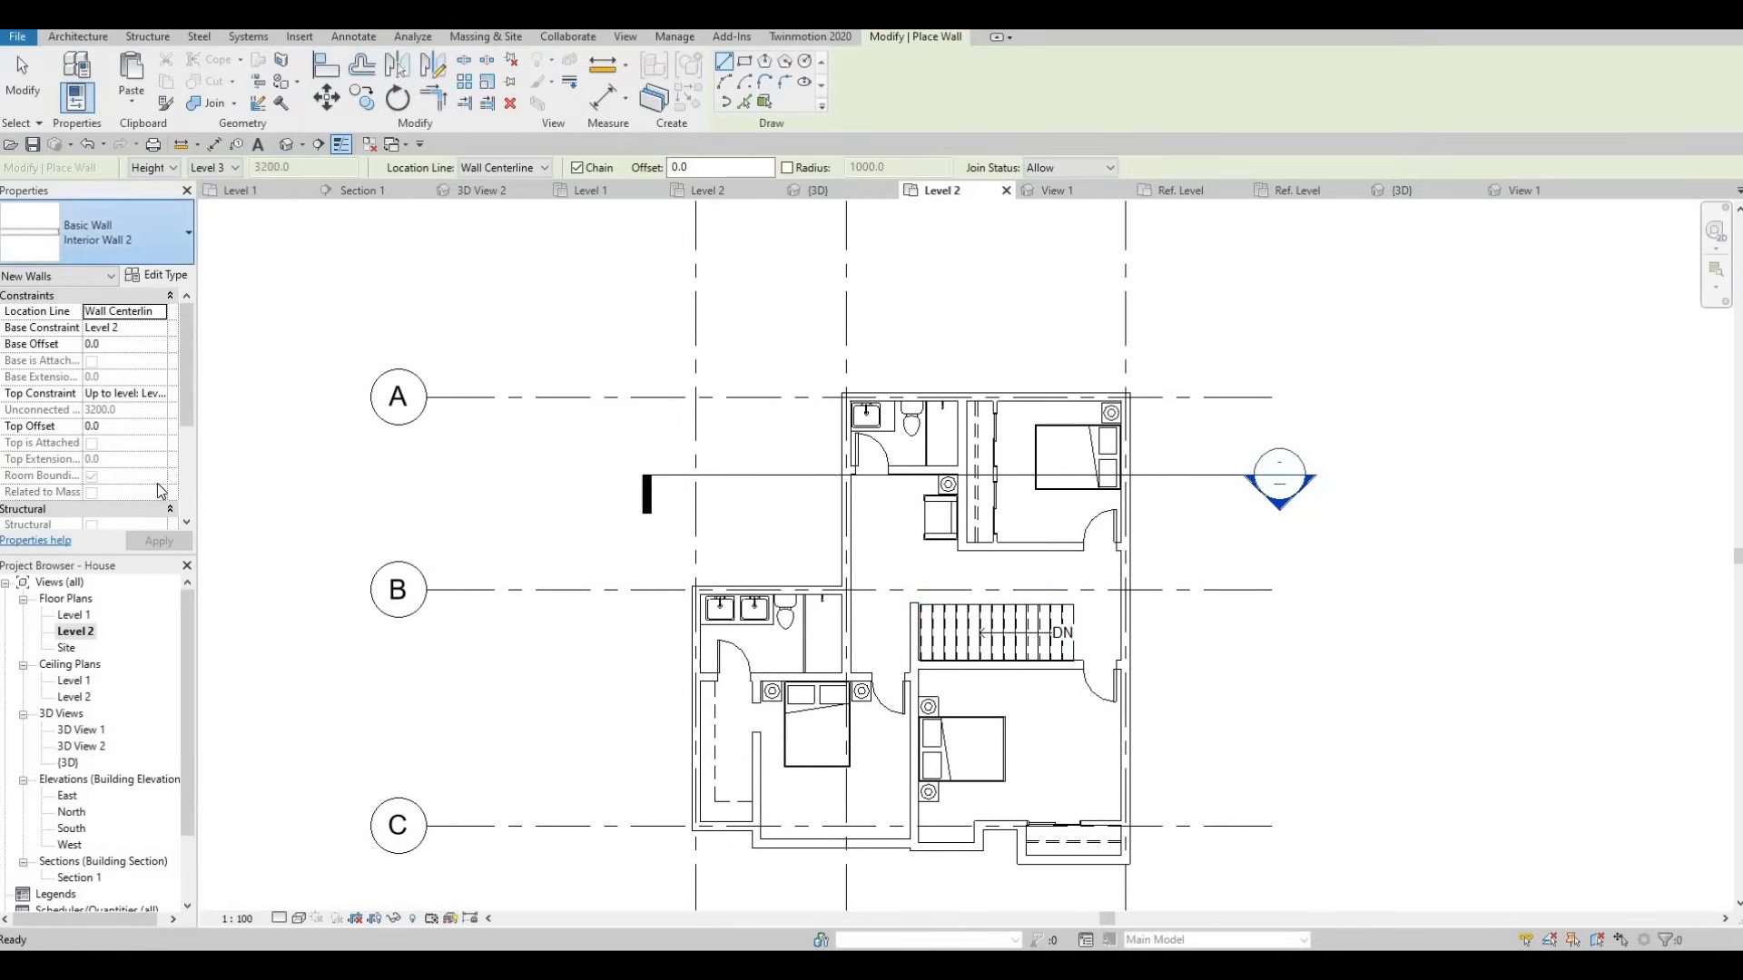
left_click(127, 232)
left_click(91, 507)
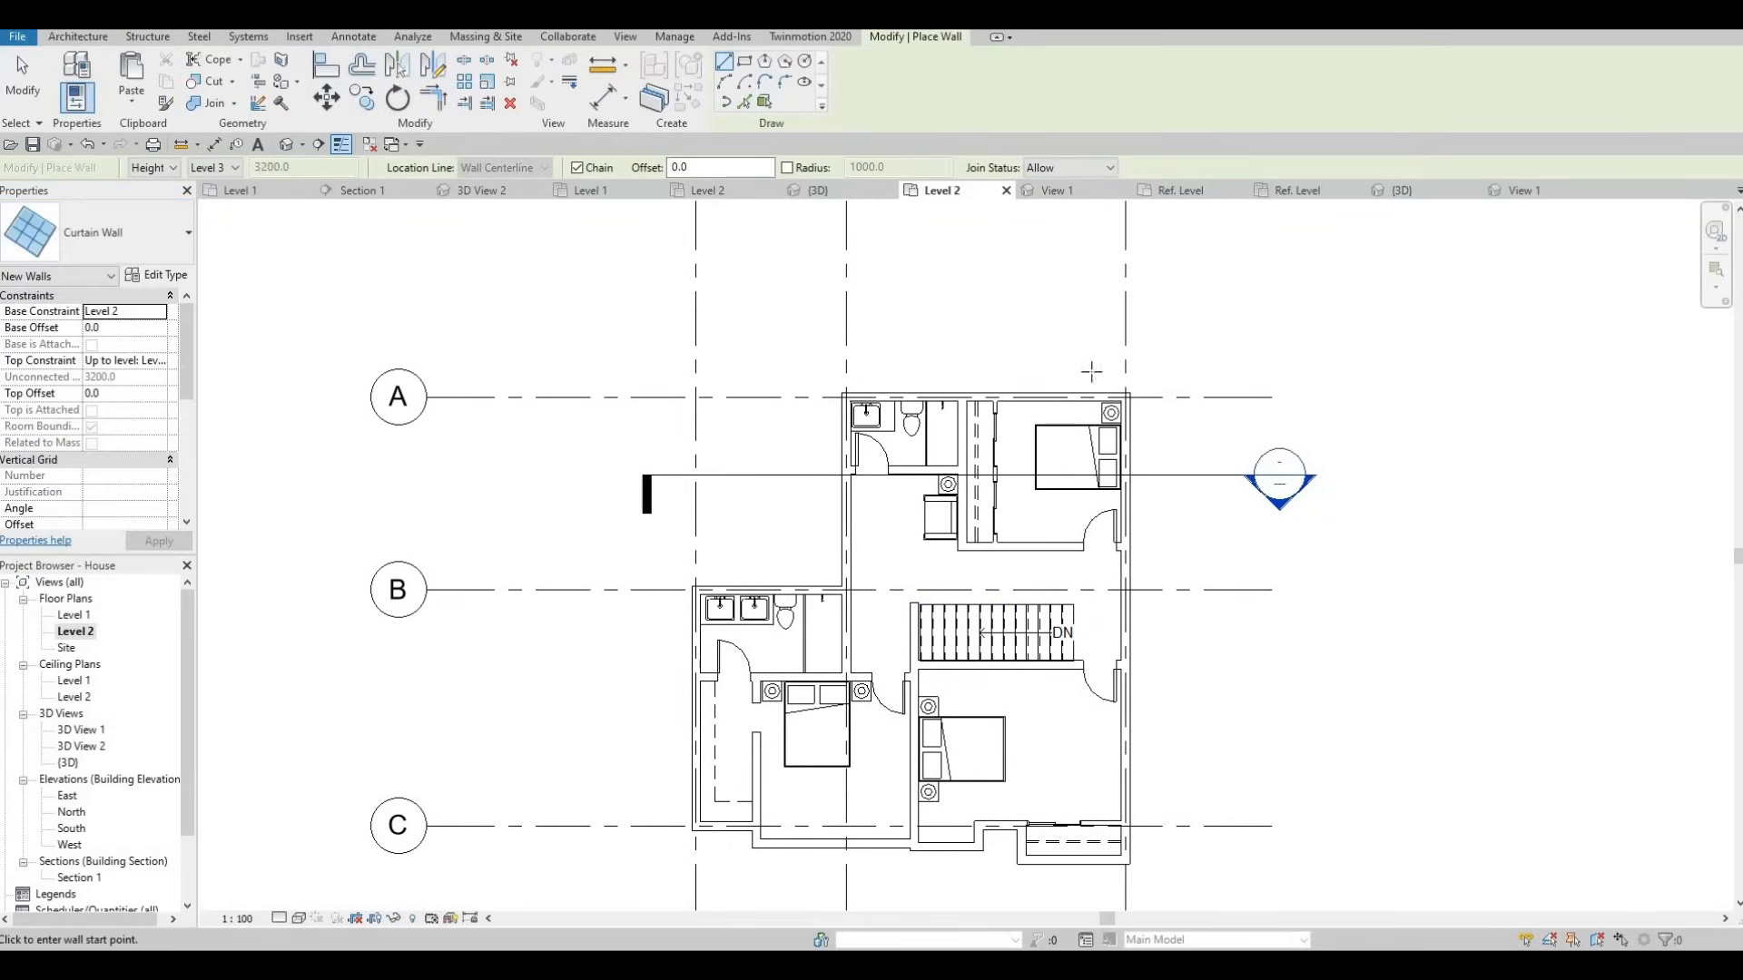
scroll(1062, 386, "up", 5)
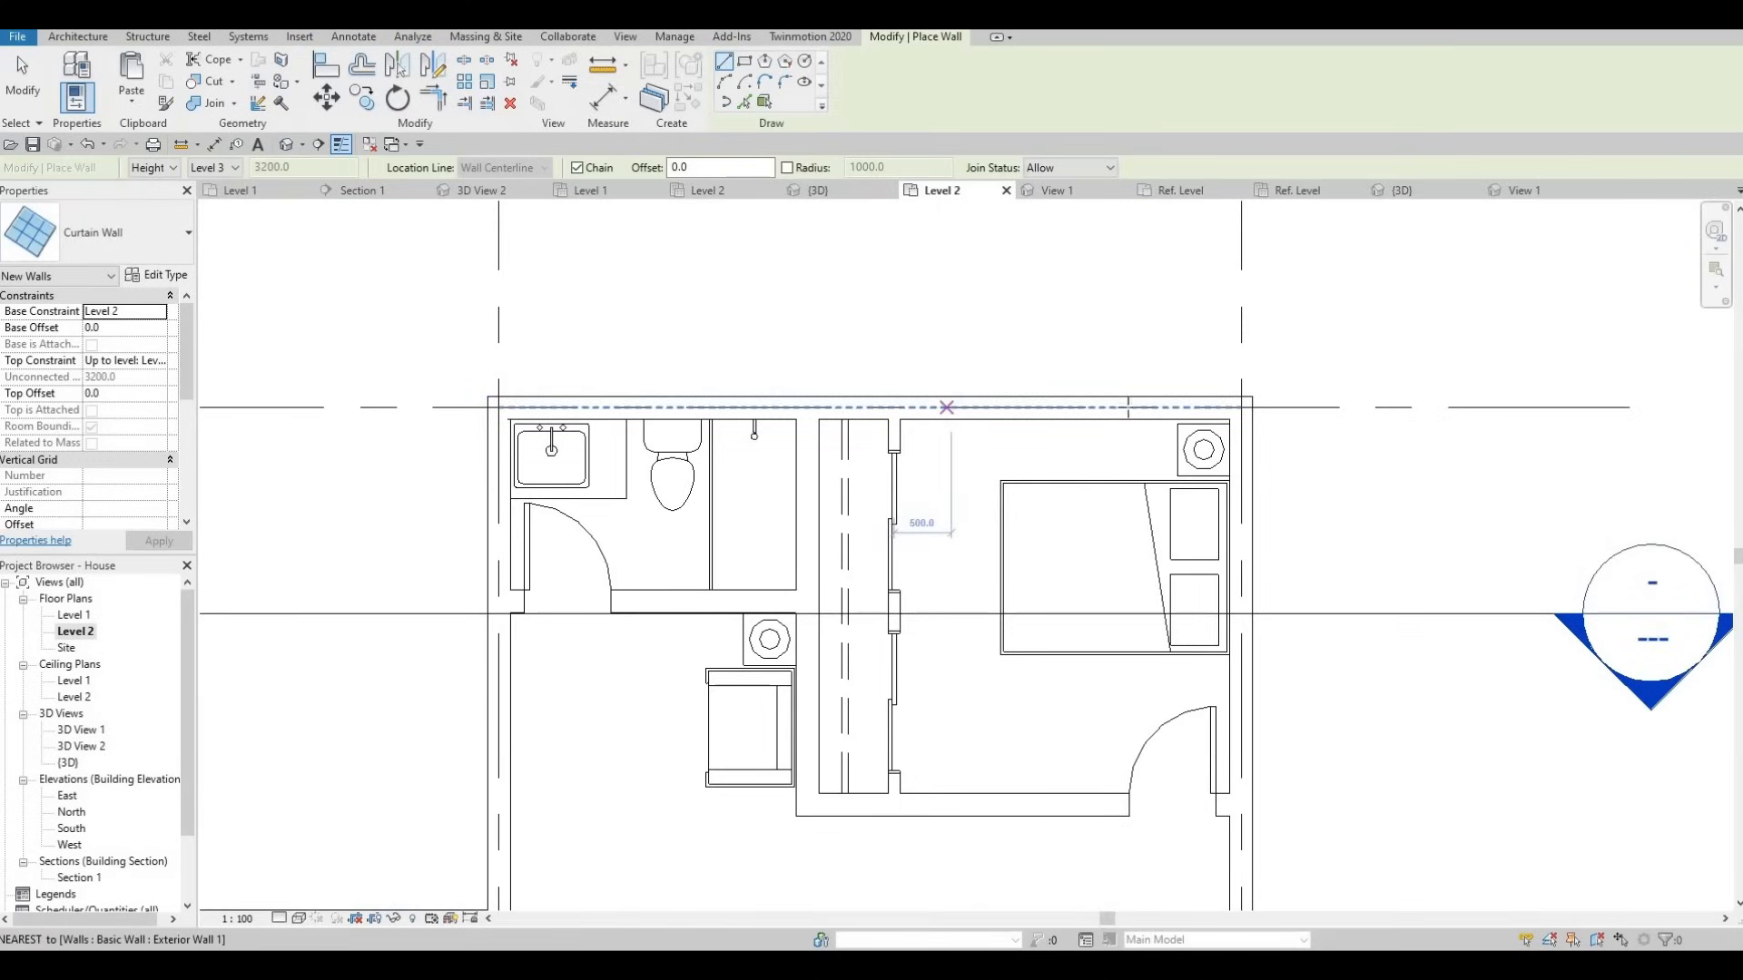
left_click(951, 406)
left_click(1157, 406)
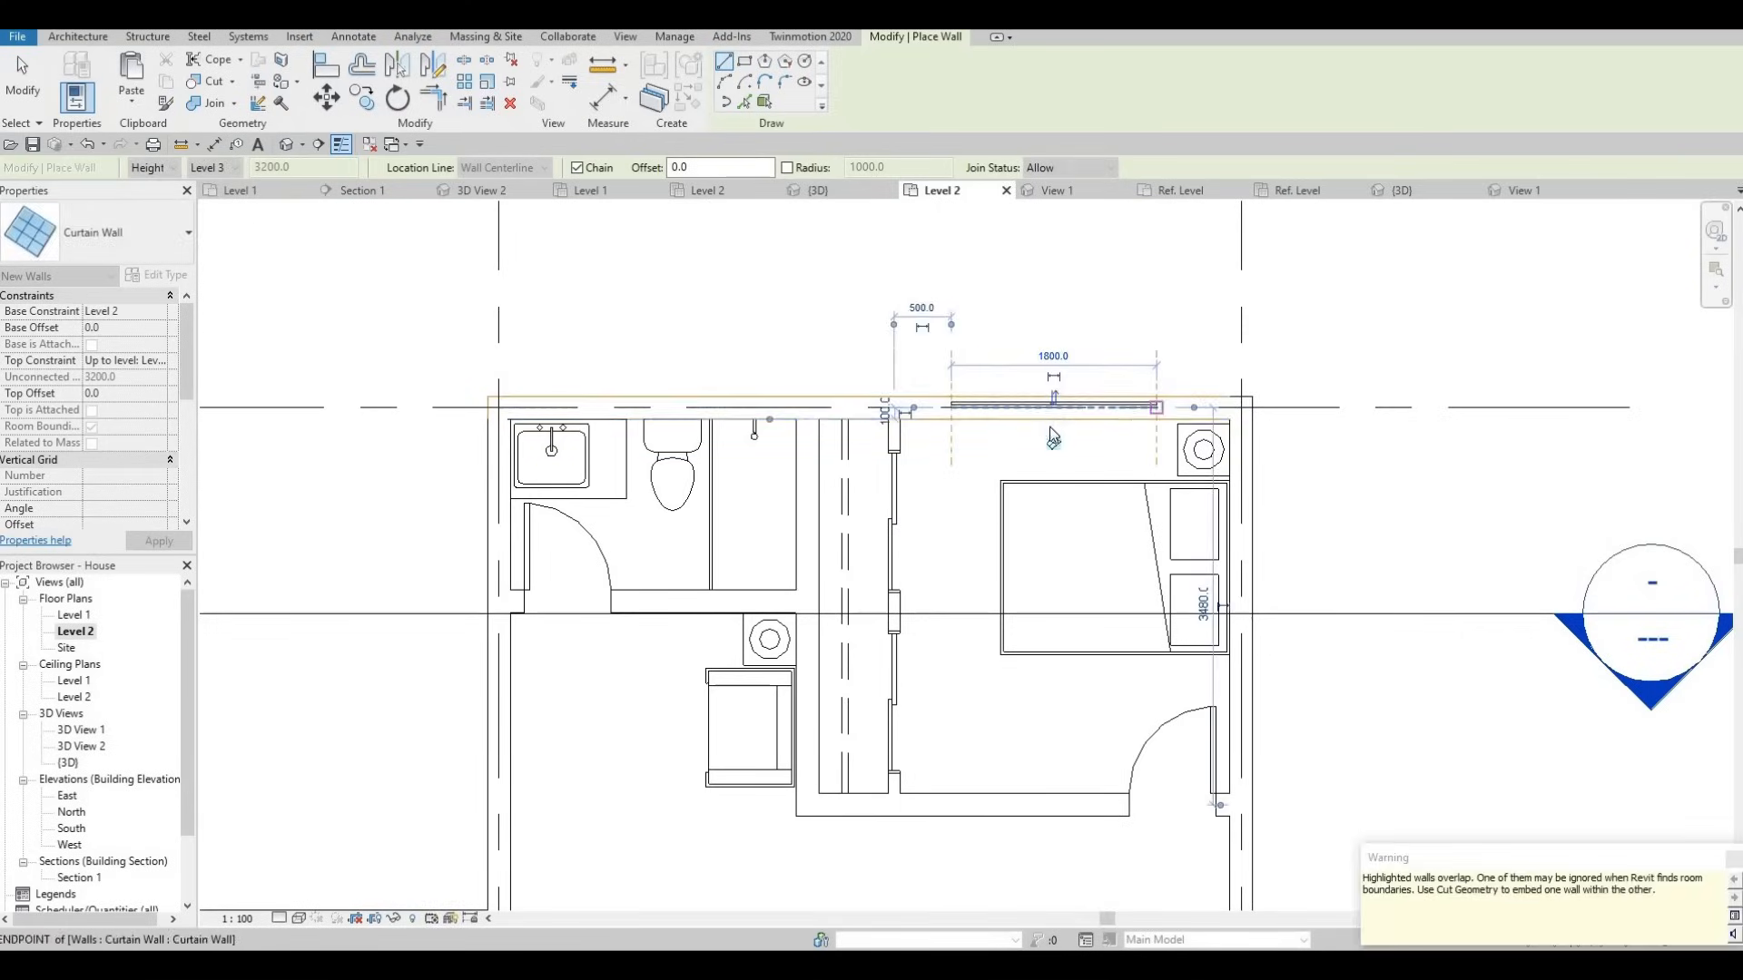
key("Escape")
key("Escape")
left_click(1042, 407)
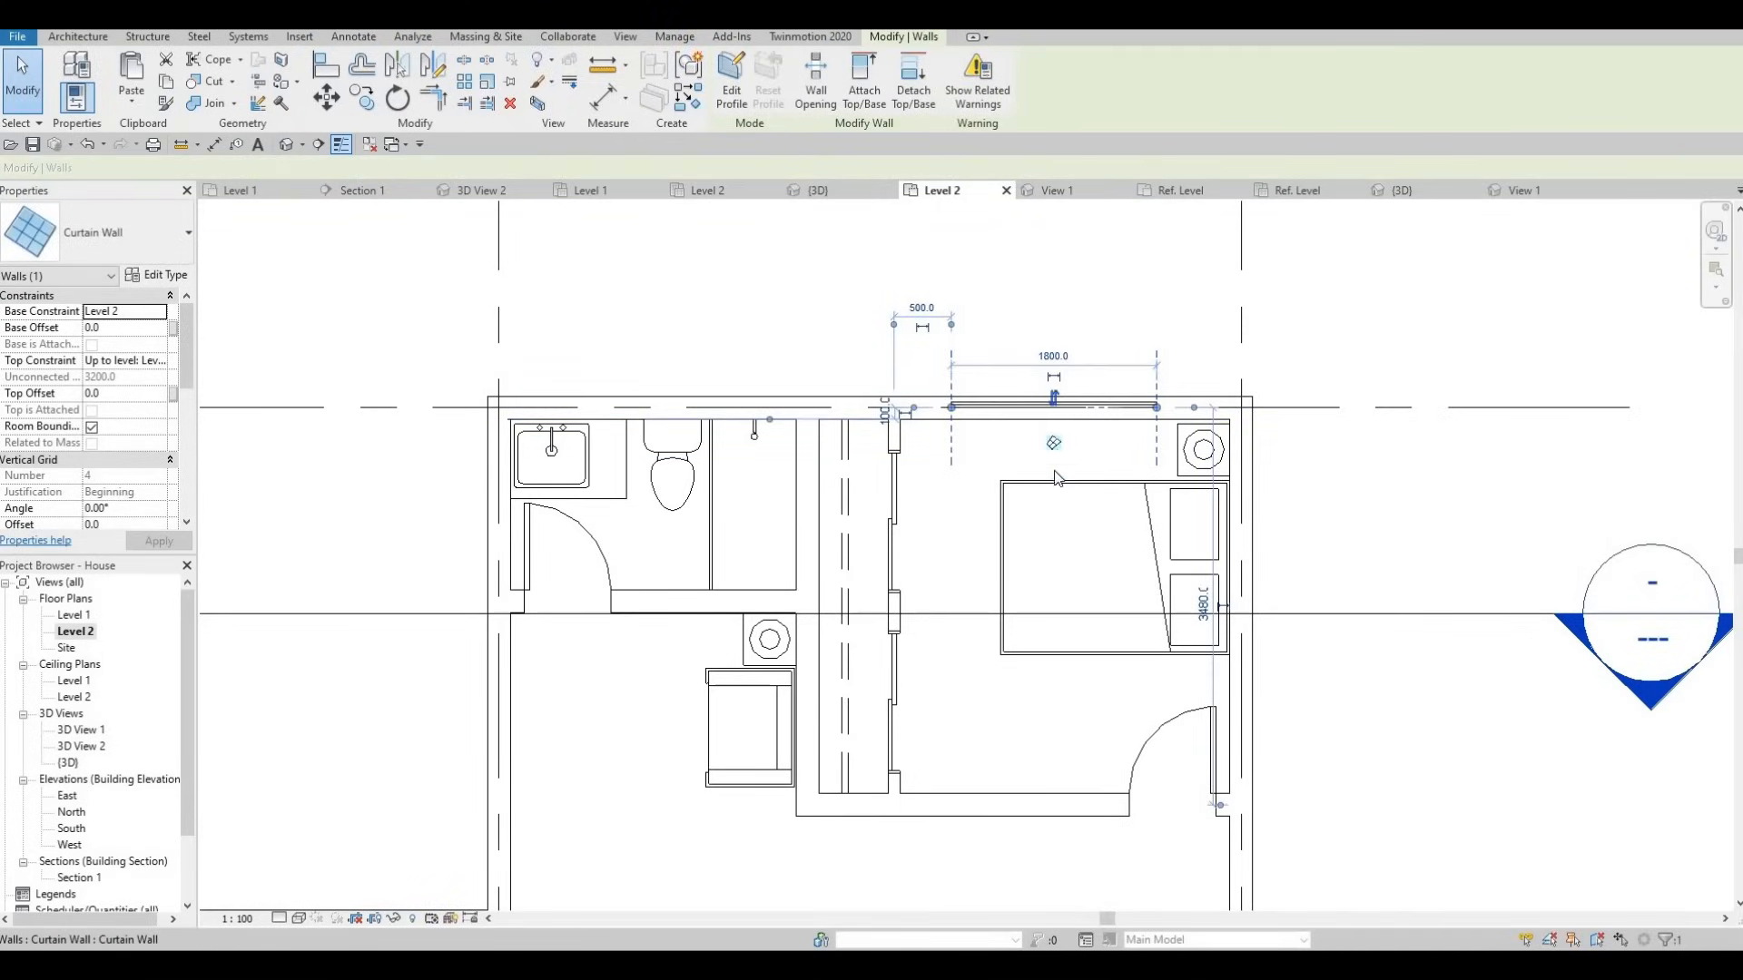
scroll(1069, 588, "down", 5)
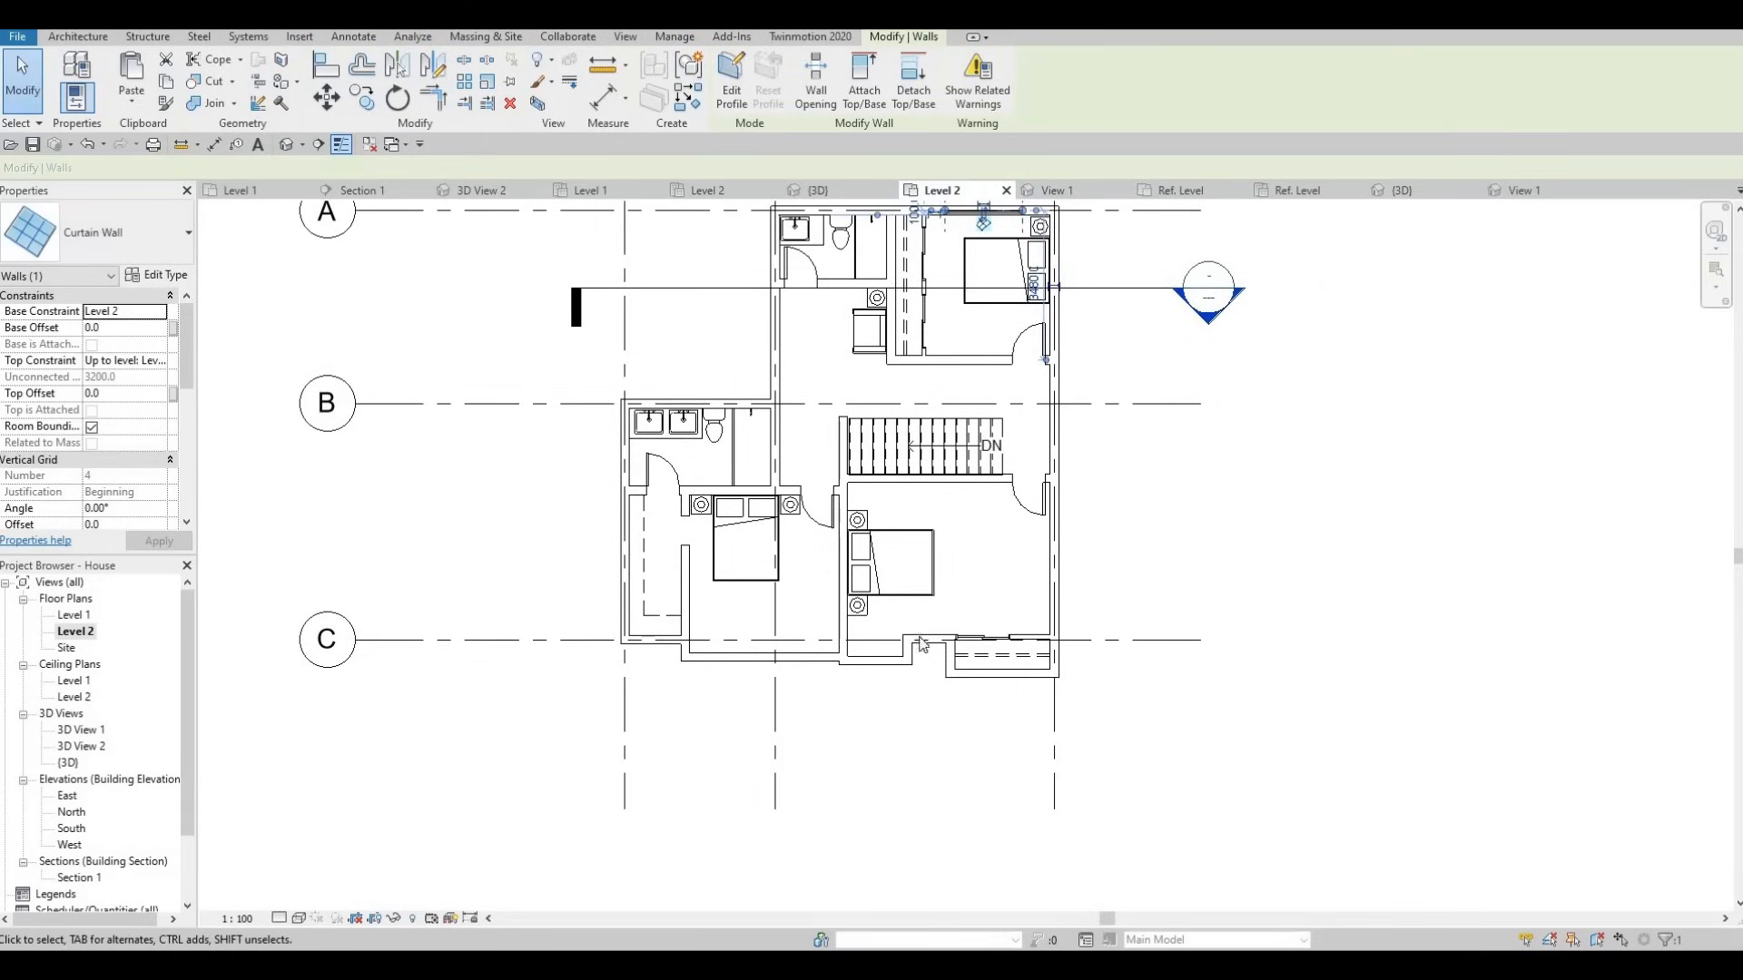
Draw a curtain wall about 520 mm long in the short exterior wall beside the lower-right bedroom's closet.
scroll(884, 613, "up", 4)
key("Escape")
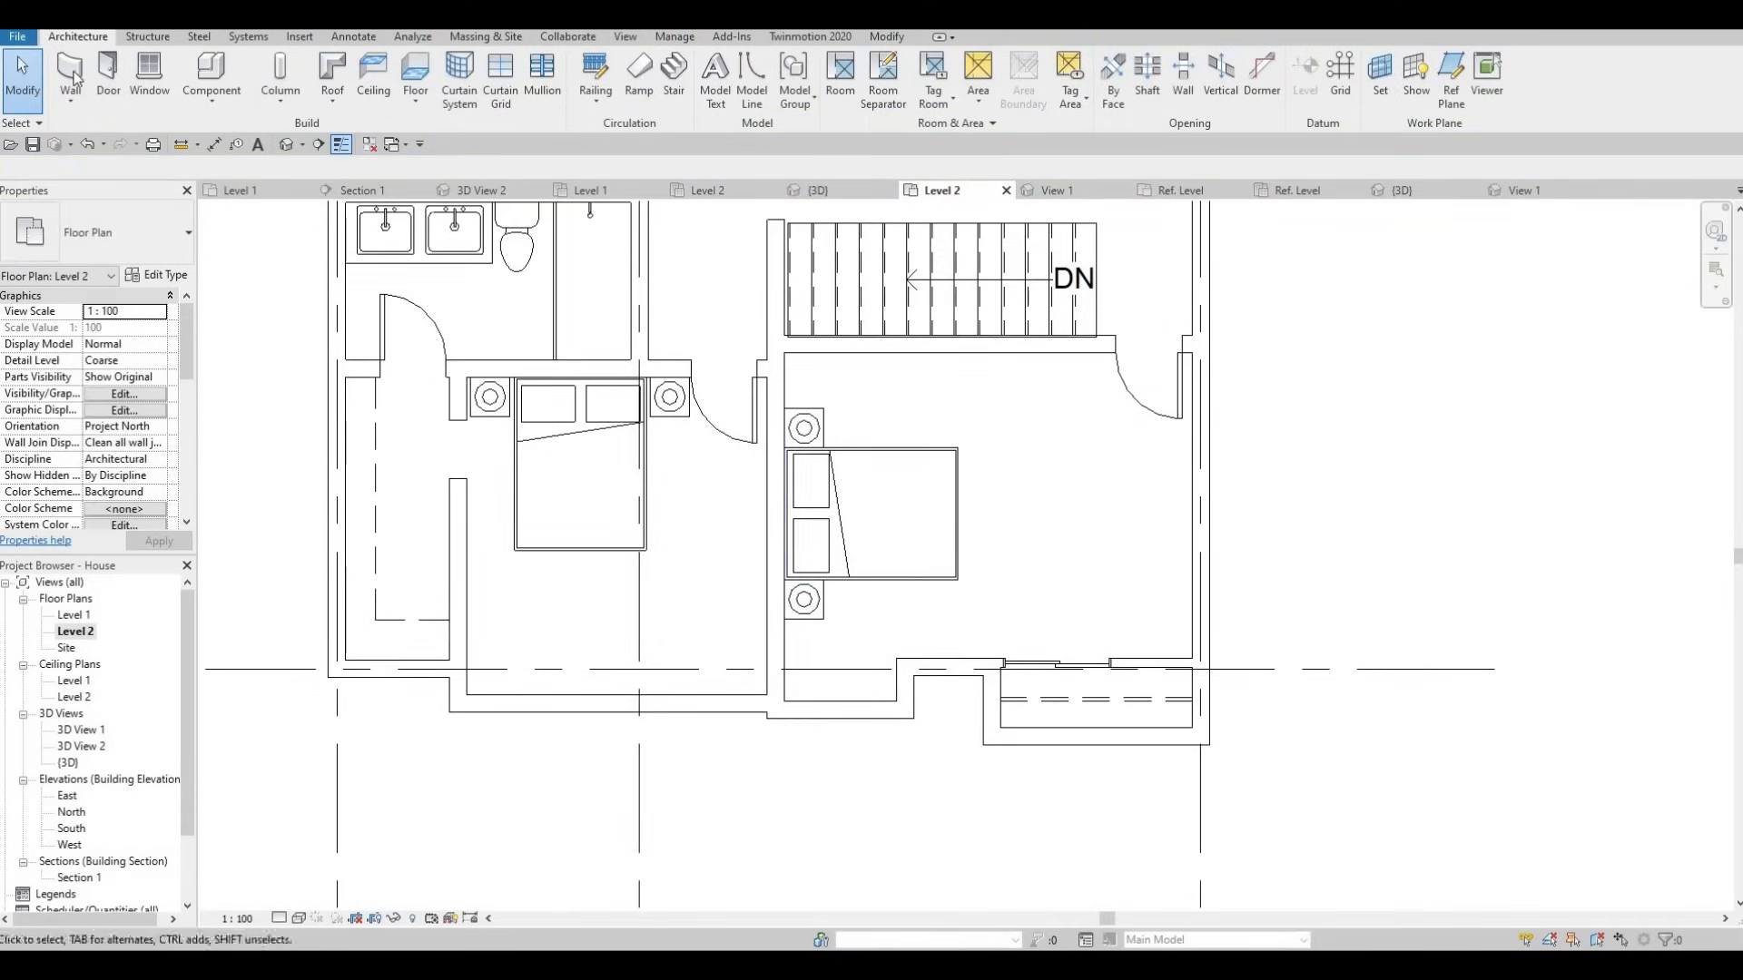
scroll(944, 654, "up", 3)
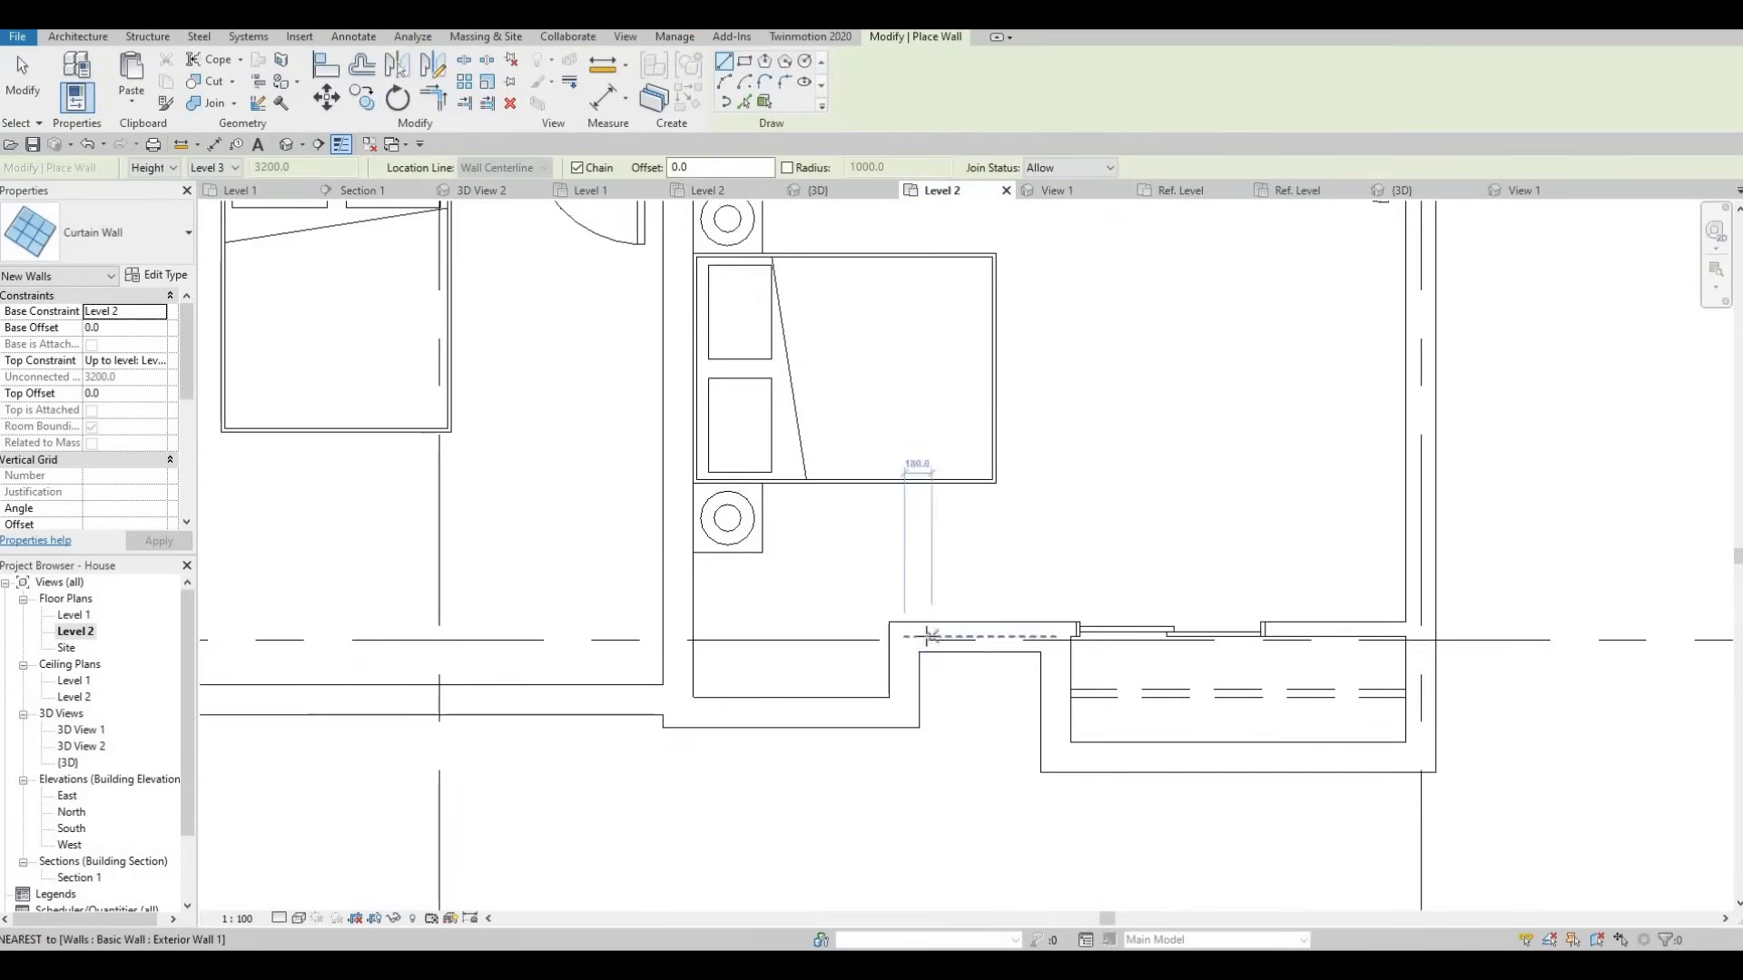
left_click(926, 636)
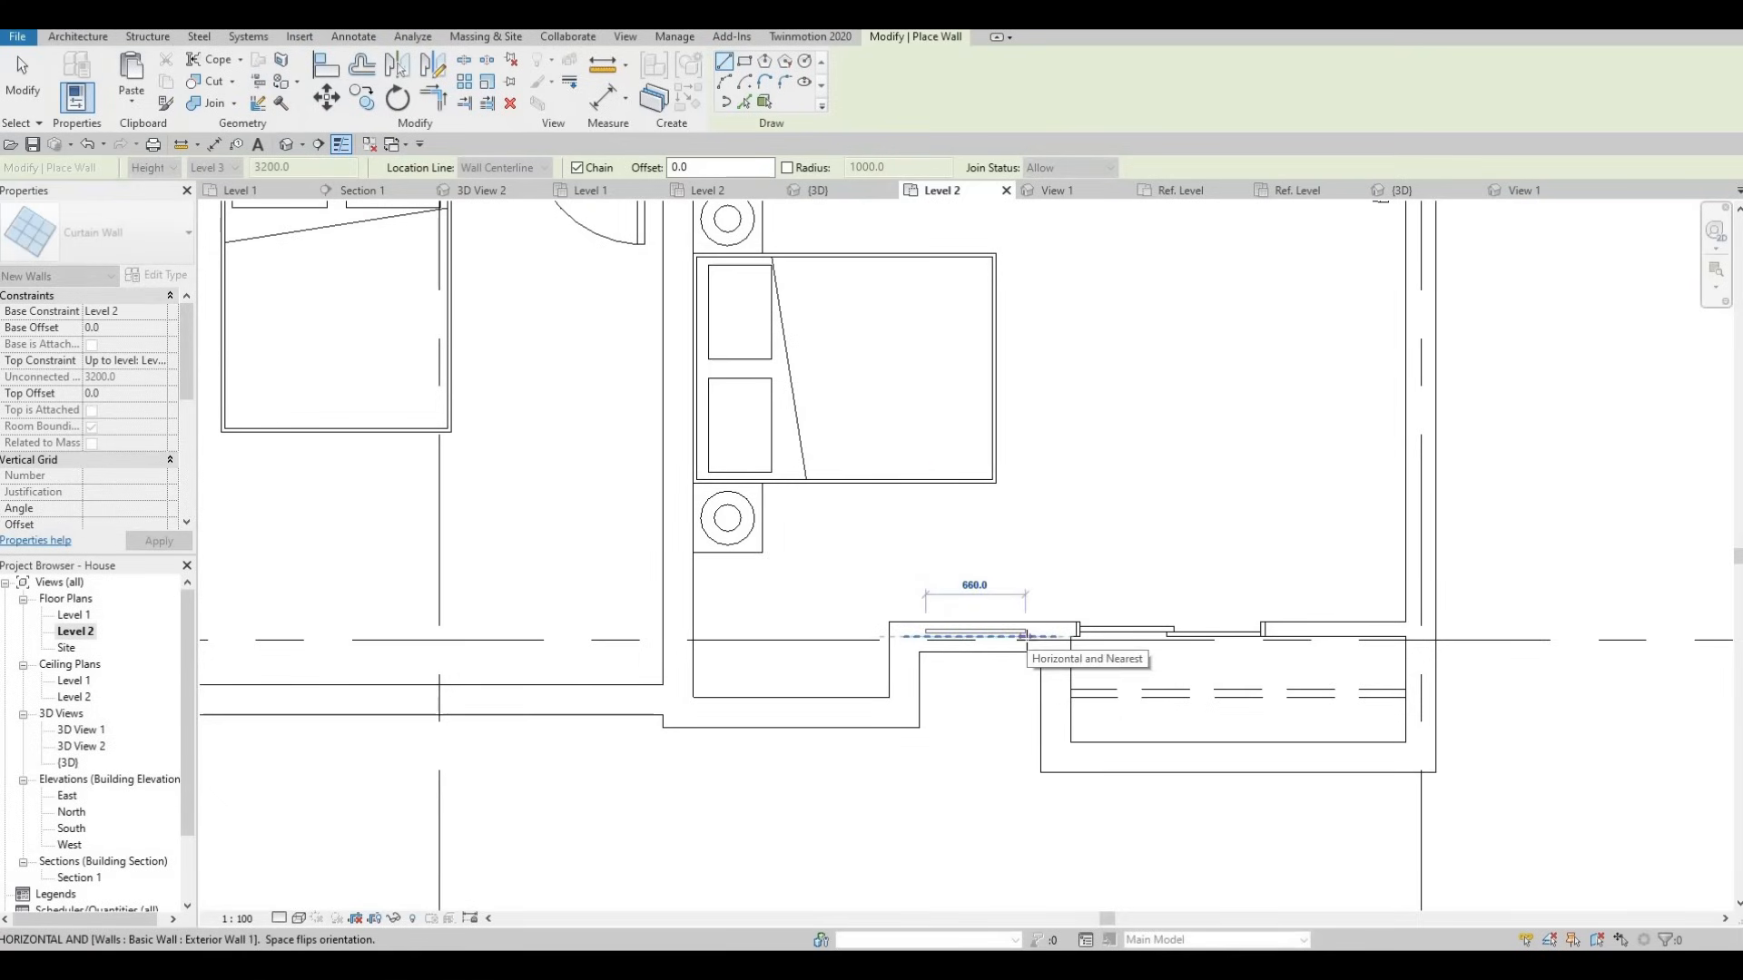
key("Escape")
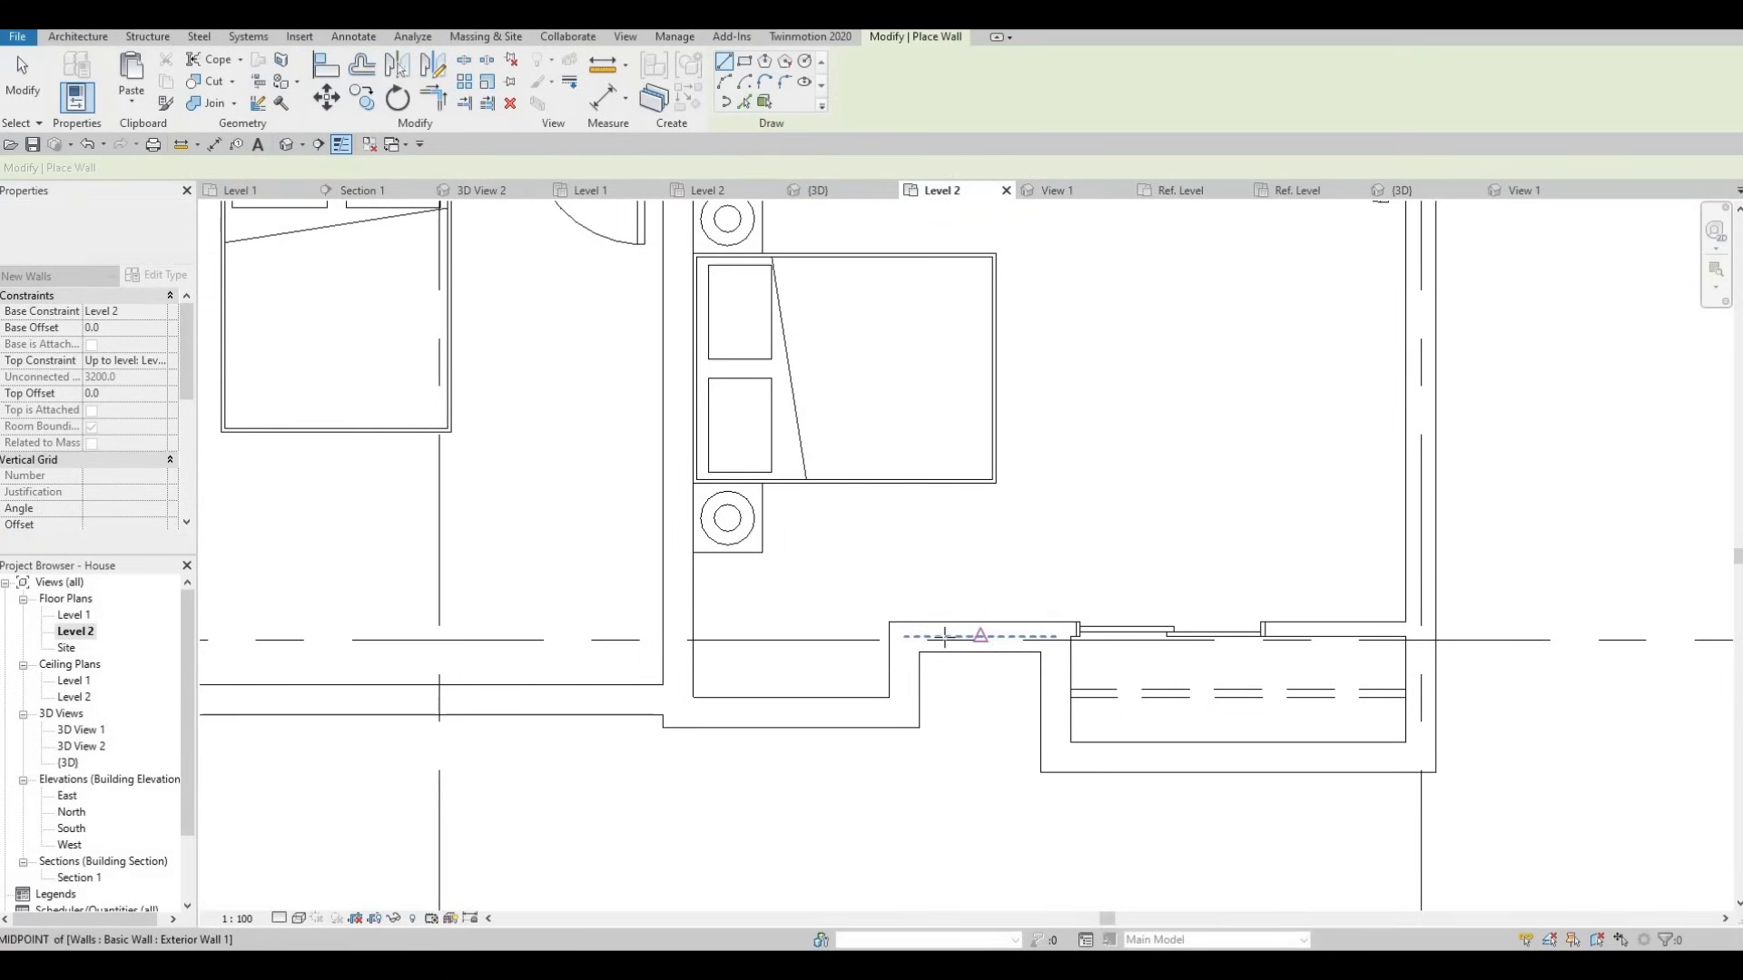
left_click(944, 636)
left_click(1022, 636)
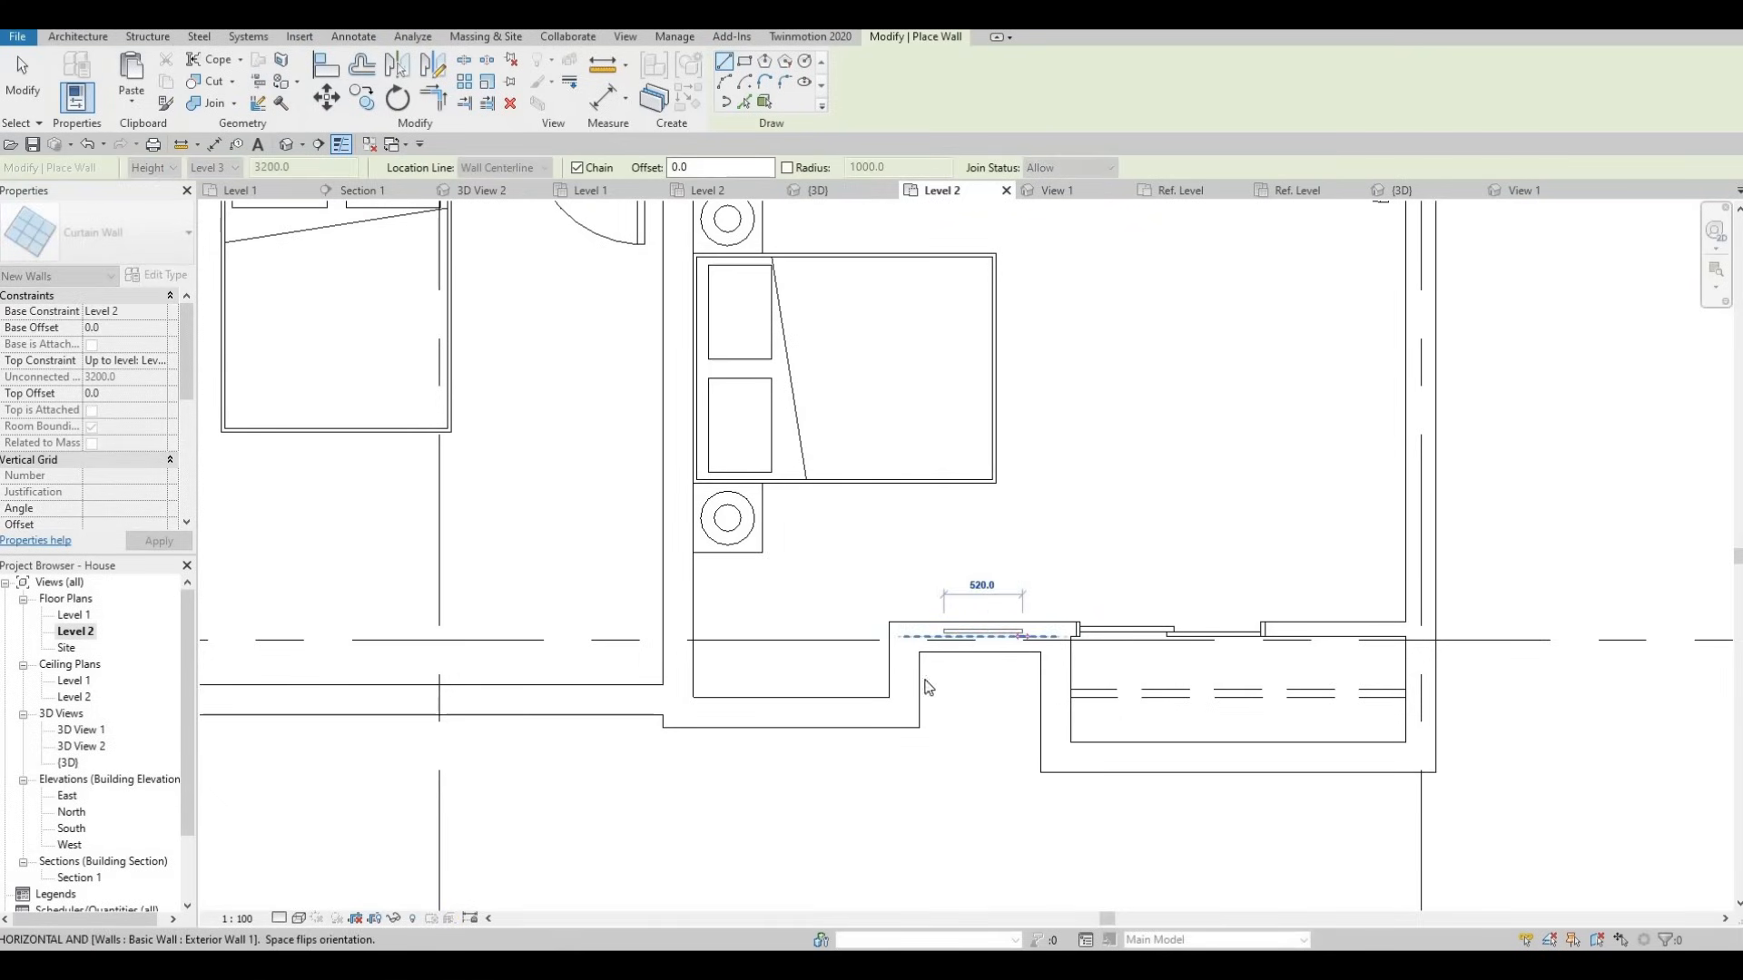
key("Escape")
key("Escape")
Draw a short and a longer curtain wall side by side in the south exterior wall of the lower-left bedroom.
middle_click_drag(864, 658, 875, 647)
scroll(877, 653, "down", 4)
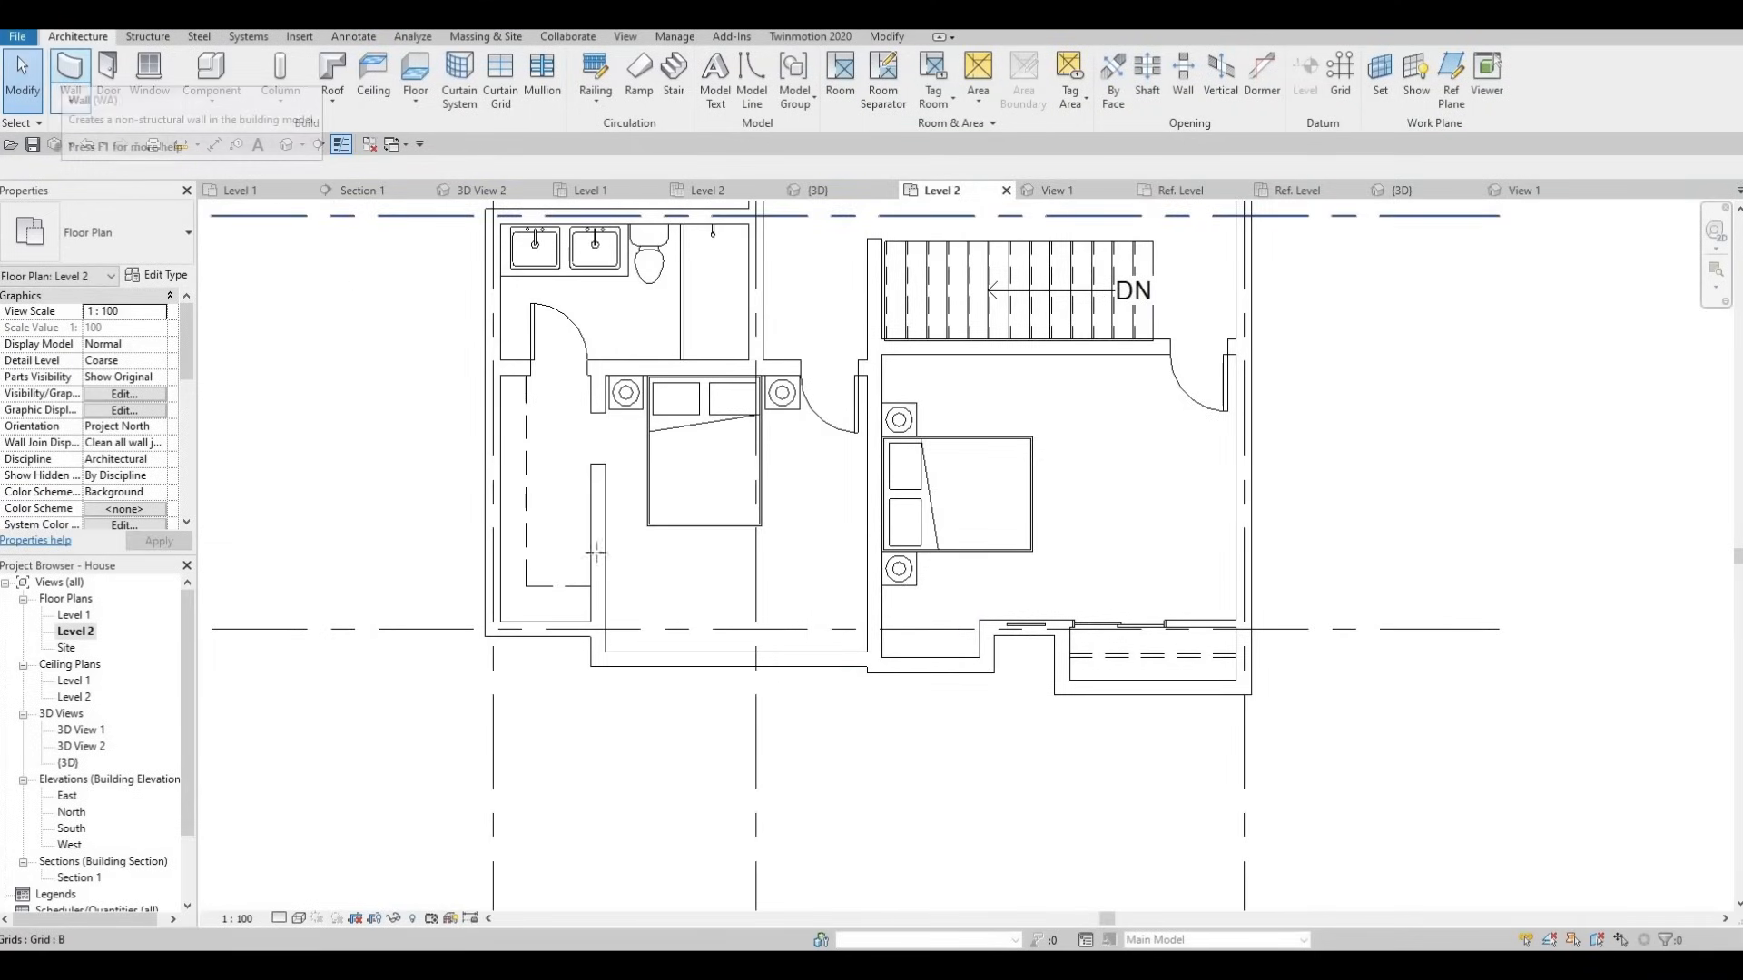
left_click(69, 74)
scroll(644, 653, "up", 2)
scroll(622, 679, "up", 1)
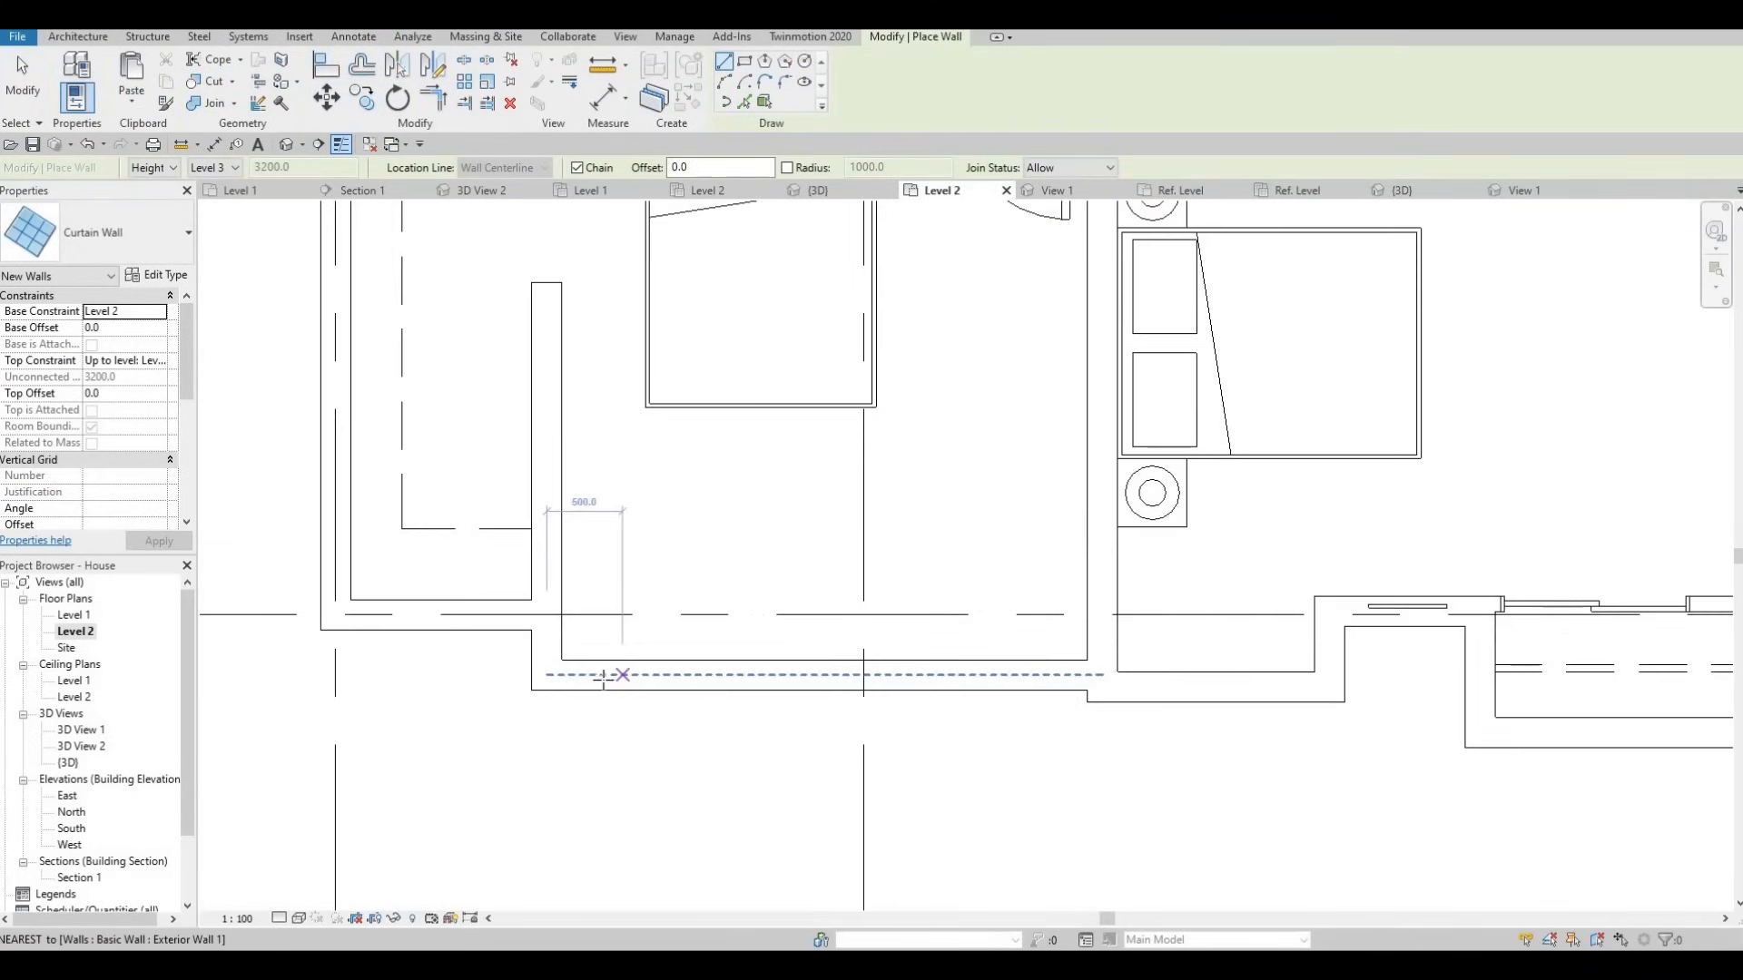
left_click(594, 674)
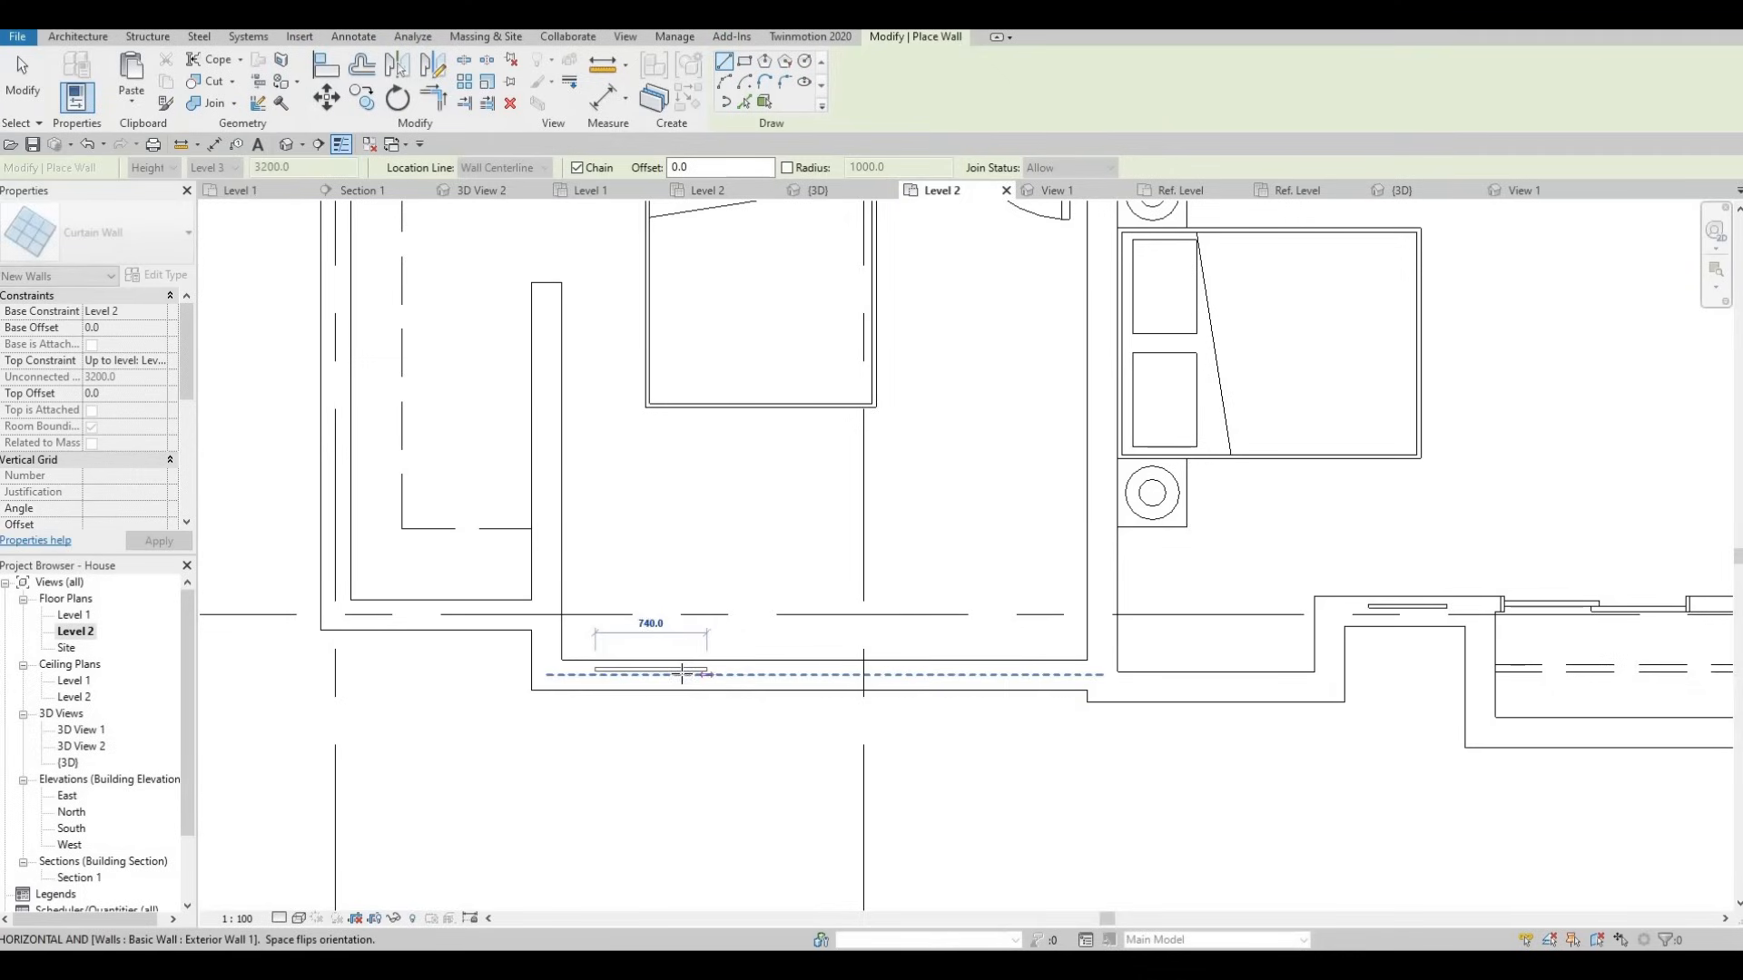
left_click(738, 676)
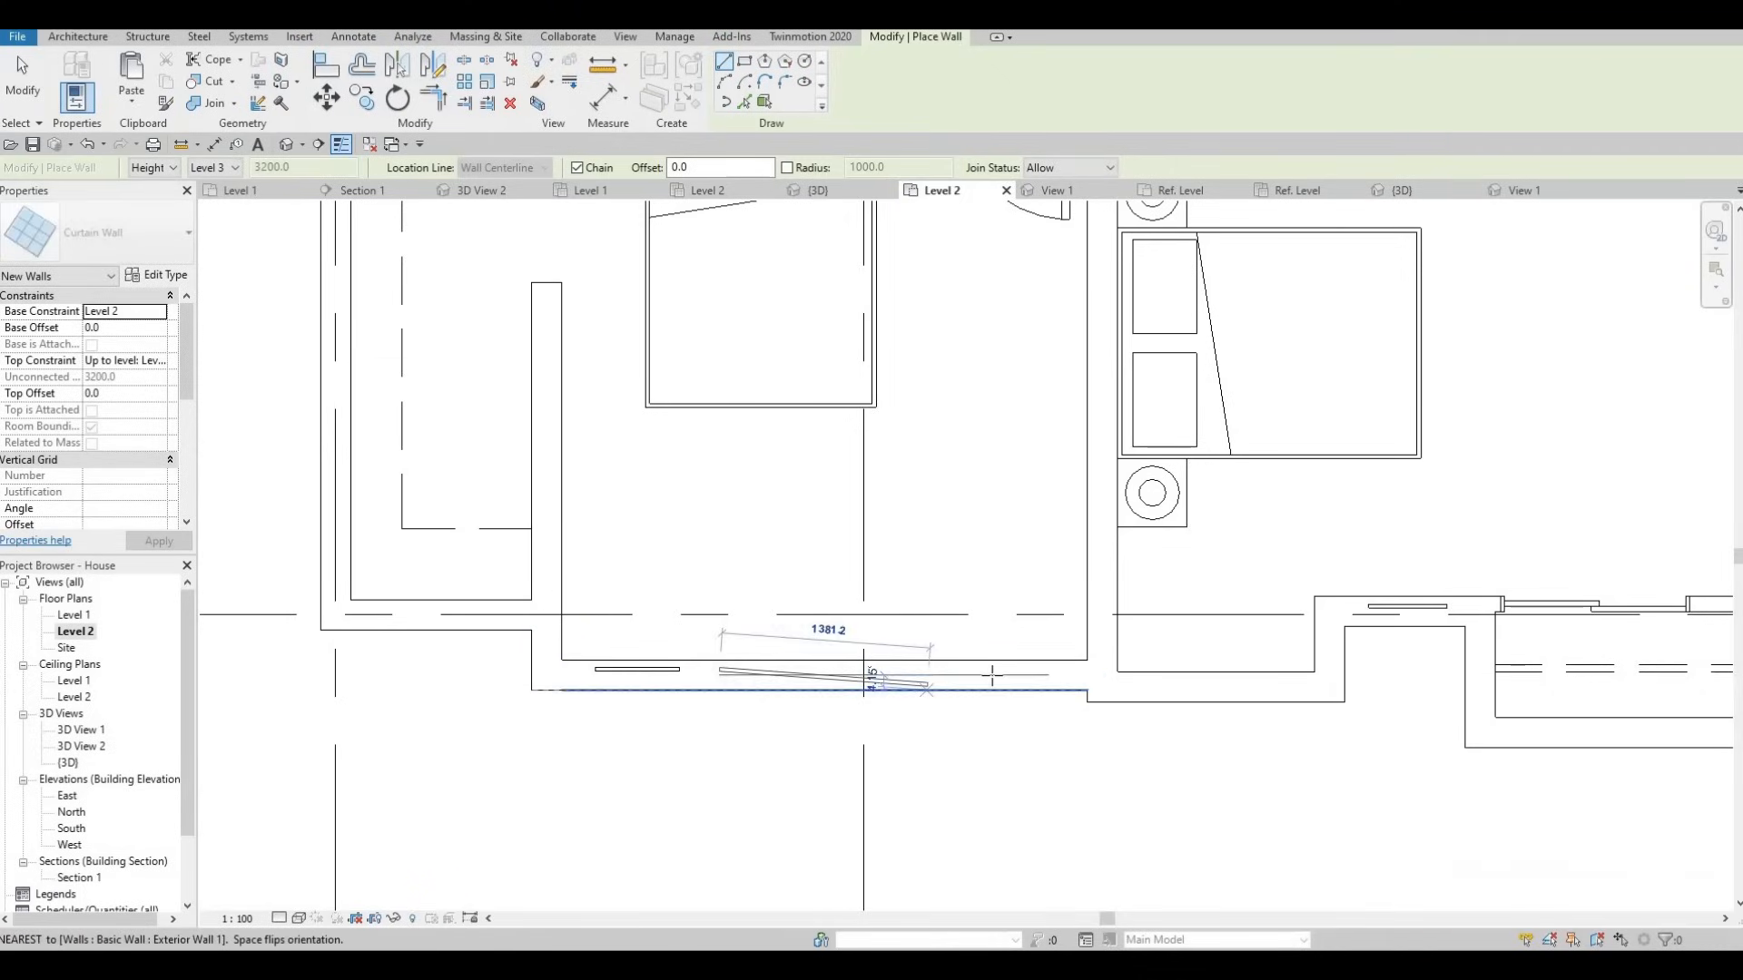
left_click(718, 674)
left_click(1000, 675)
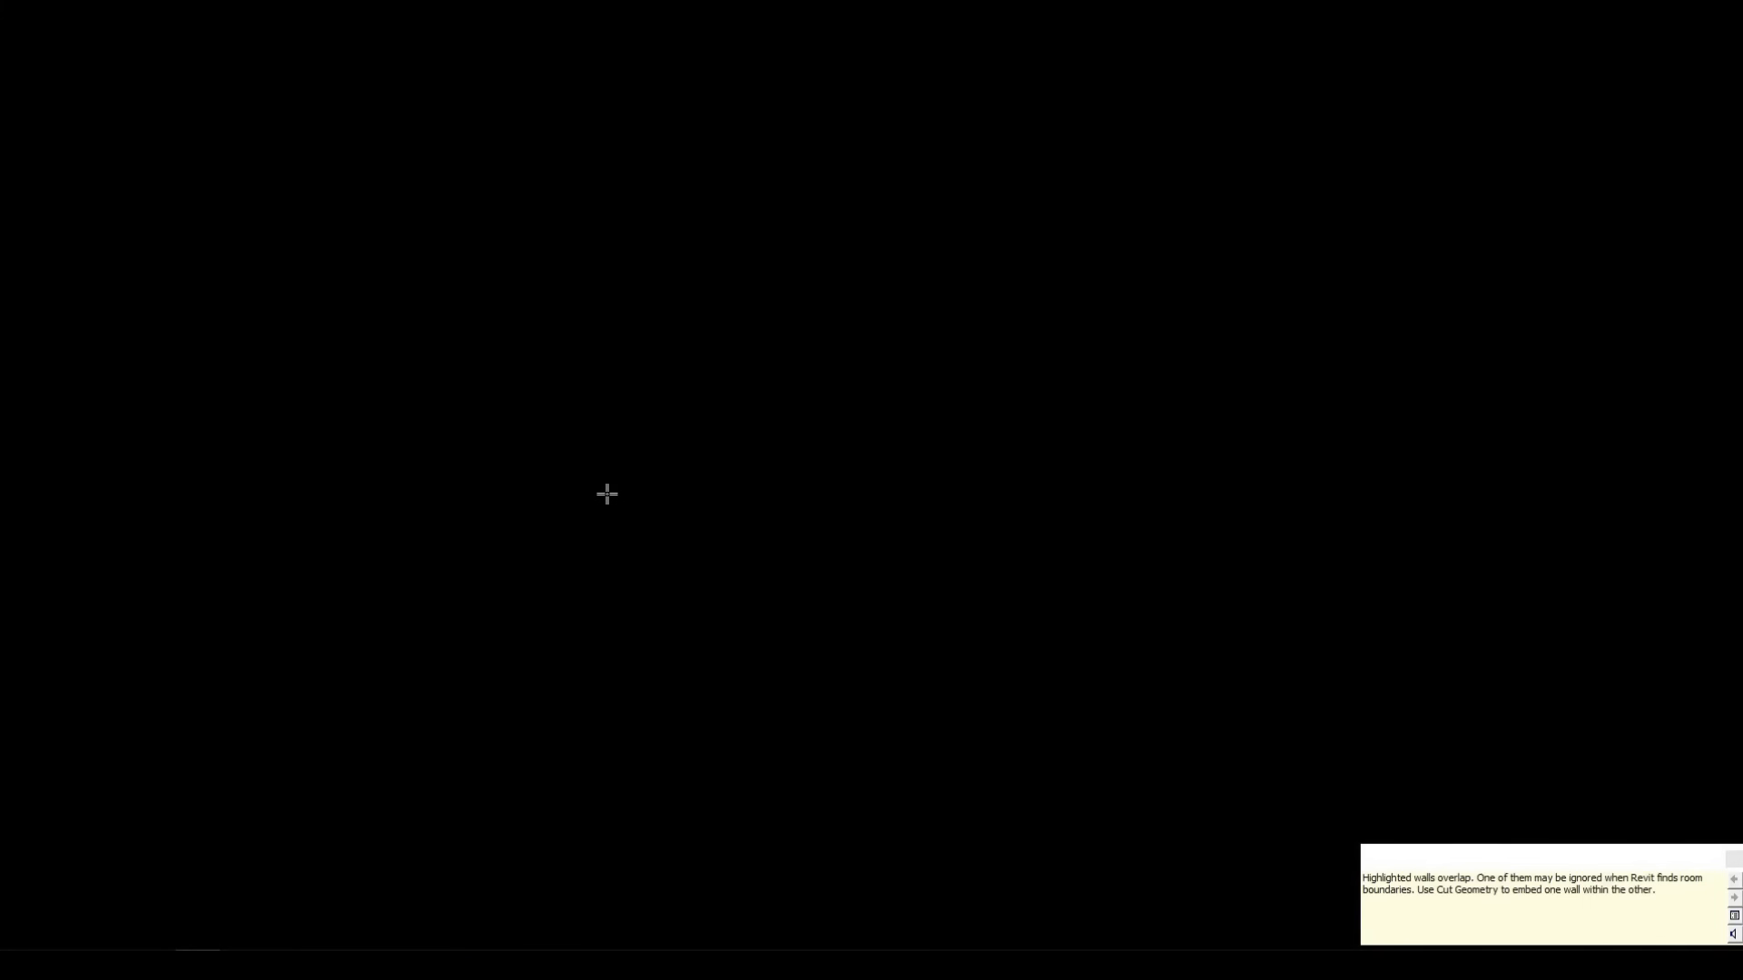
Draw a 700 mm curtain wall behind the toilet in the grid B exterior wall and flip its orientation.
middle_click_drag(692, 592, 816, 671)
middle_click_drag(621, 593, 625, 626)
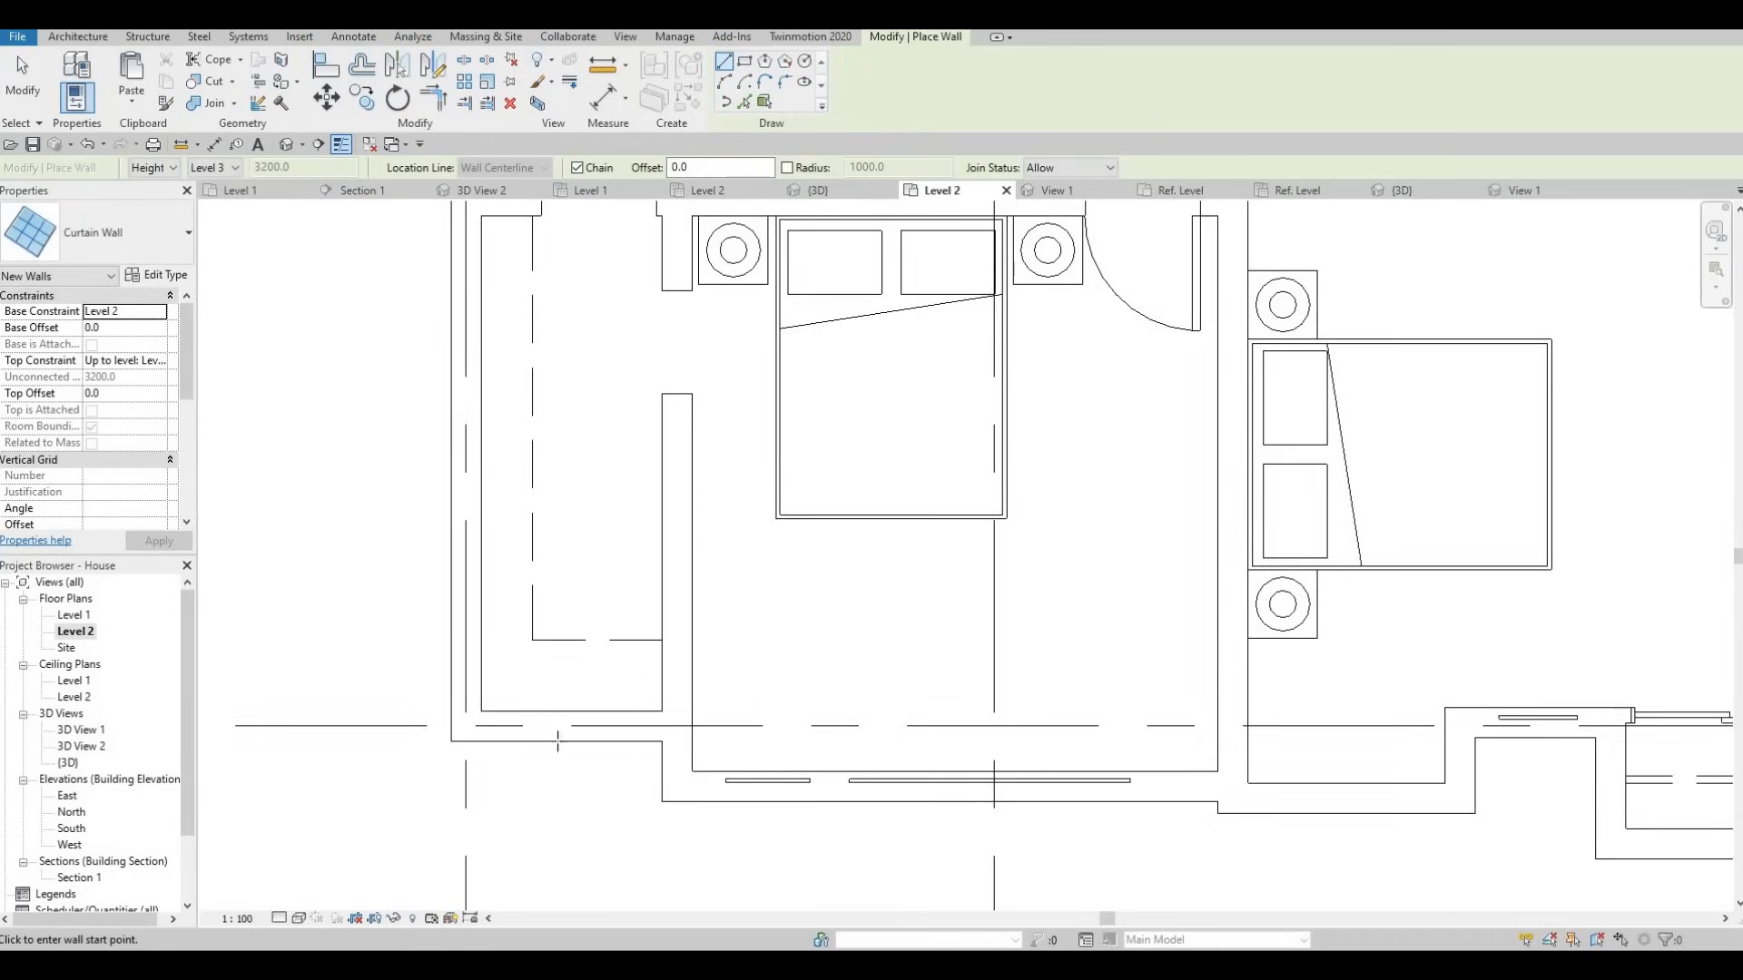
middle_click_drag(560, 715, 557, 742)
scroll(581, 718, "down", 2)
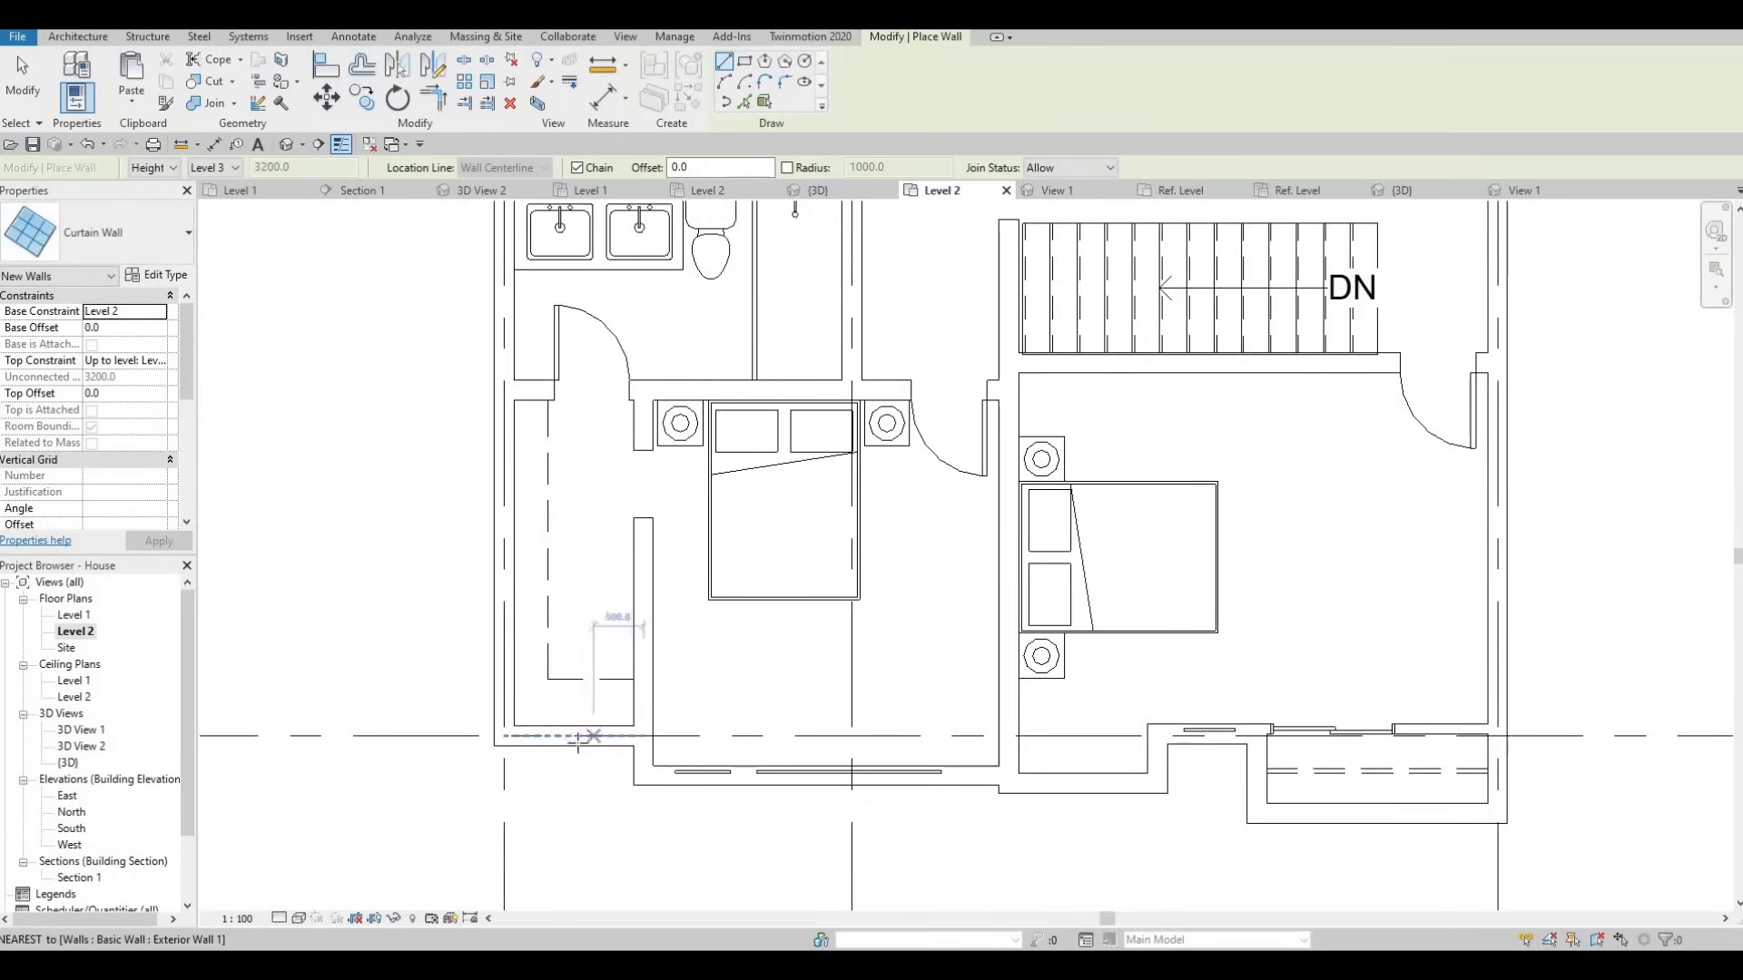
scroll(791, 808, "down", 3)
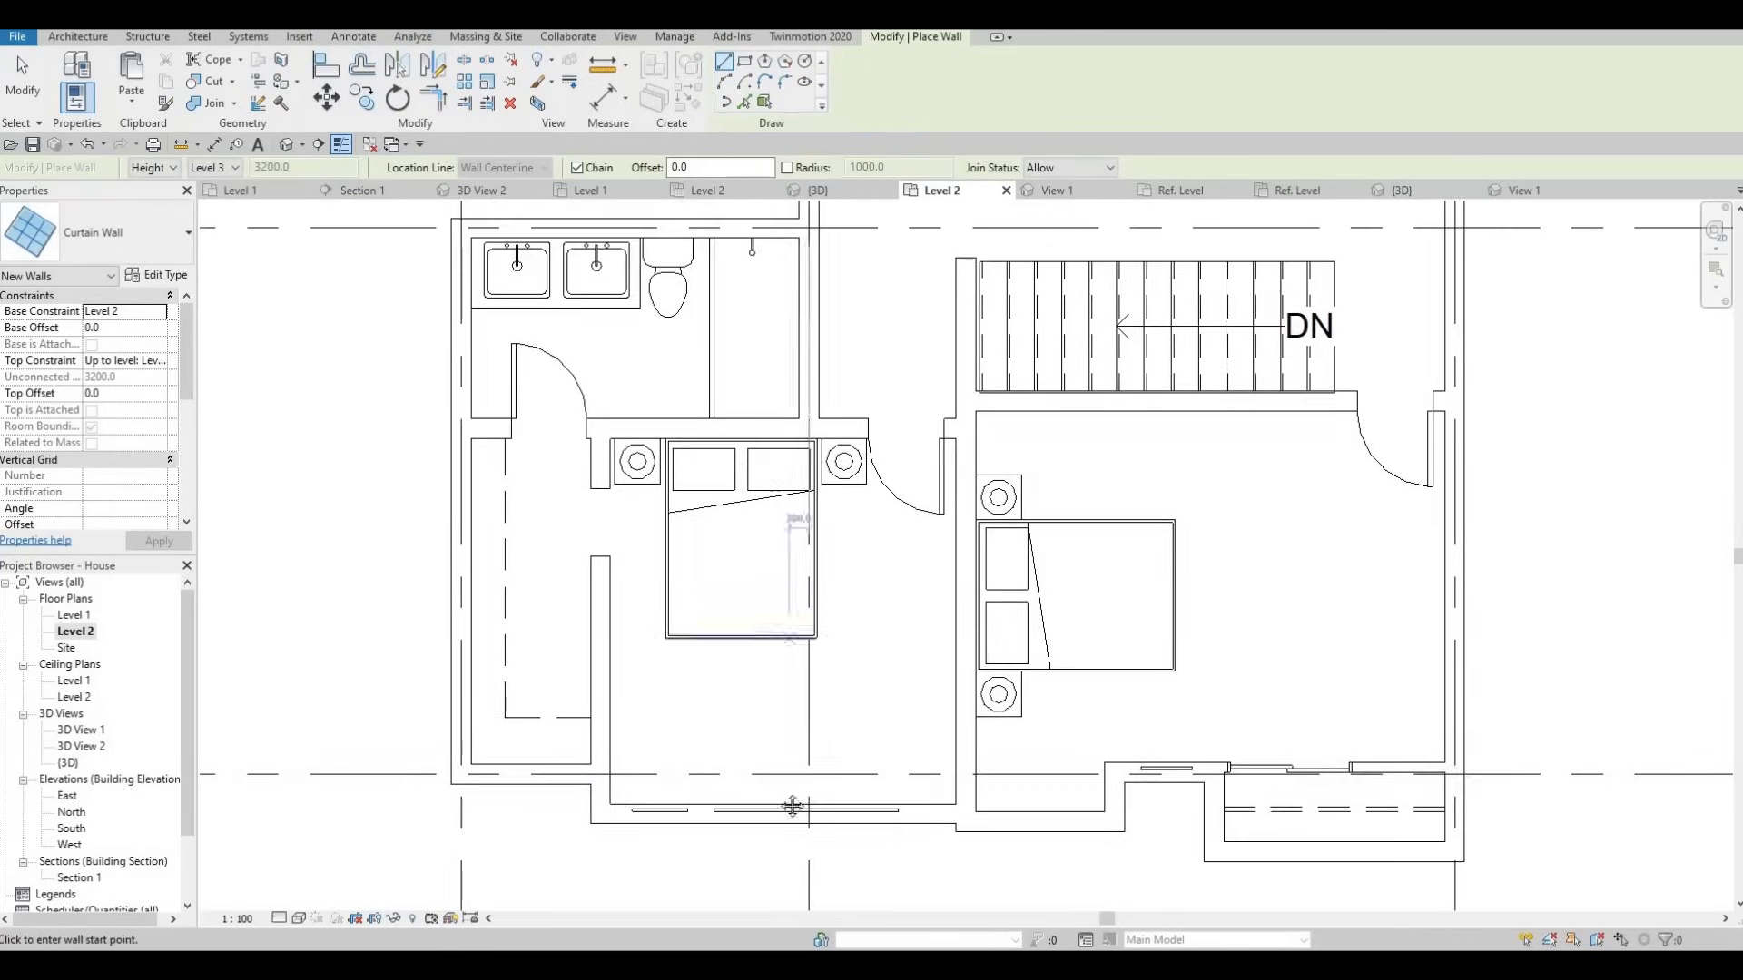
middle_click_drag(757, 490, 738, 607)
scroll(739, 609, "up", 5)
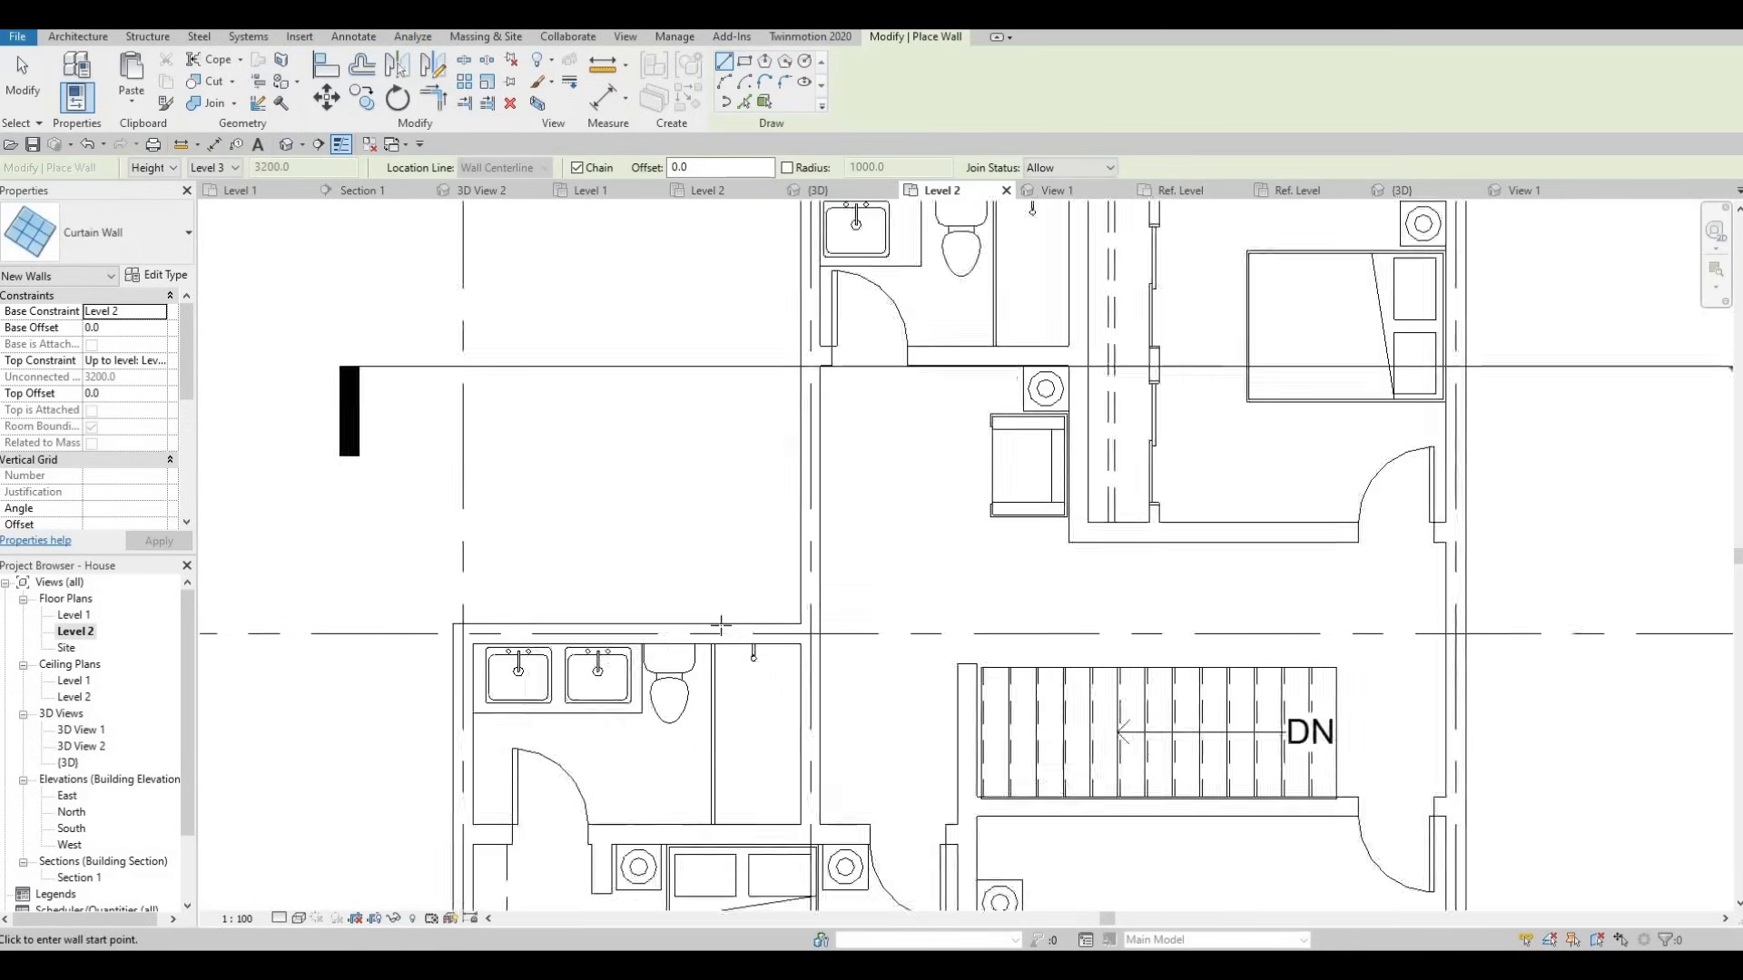
scroll(670, 633, "up", 2)
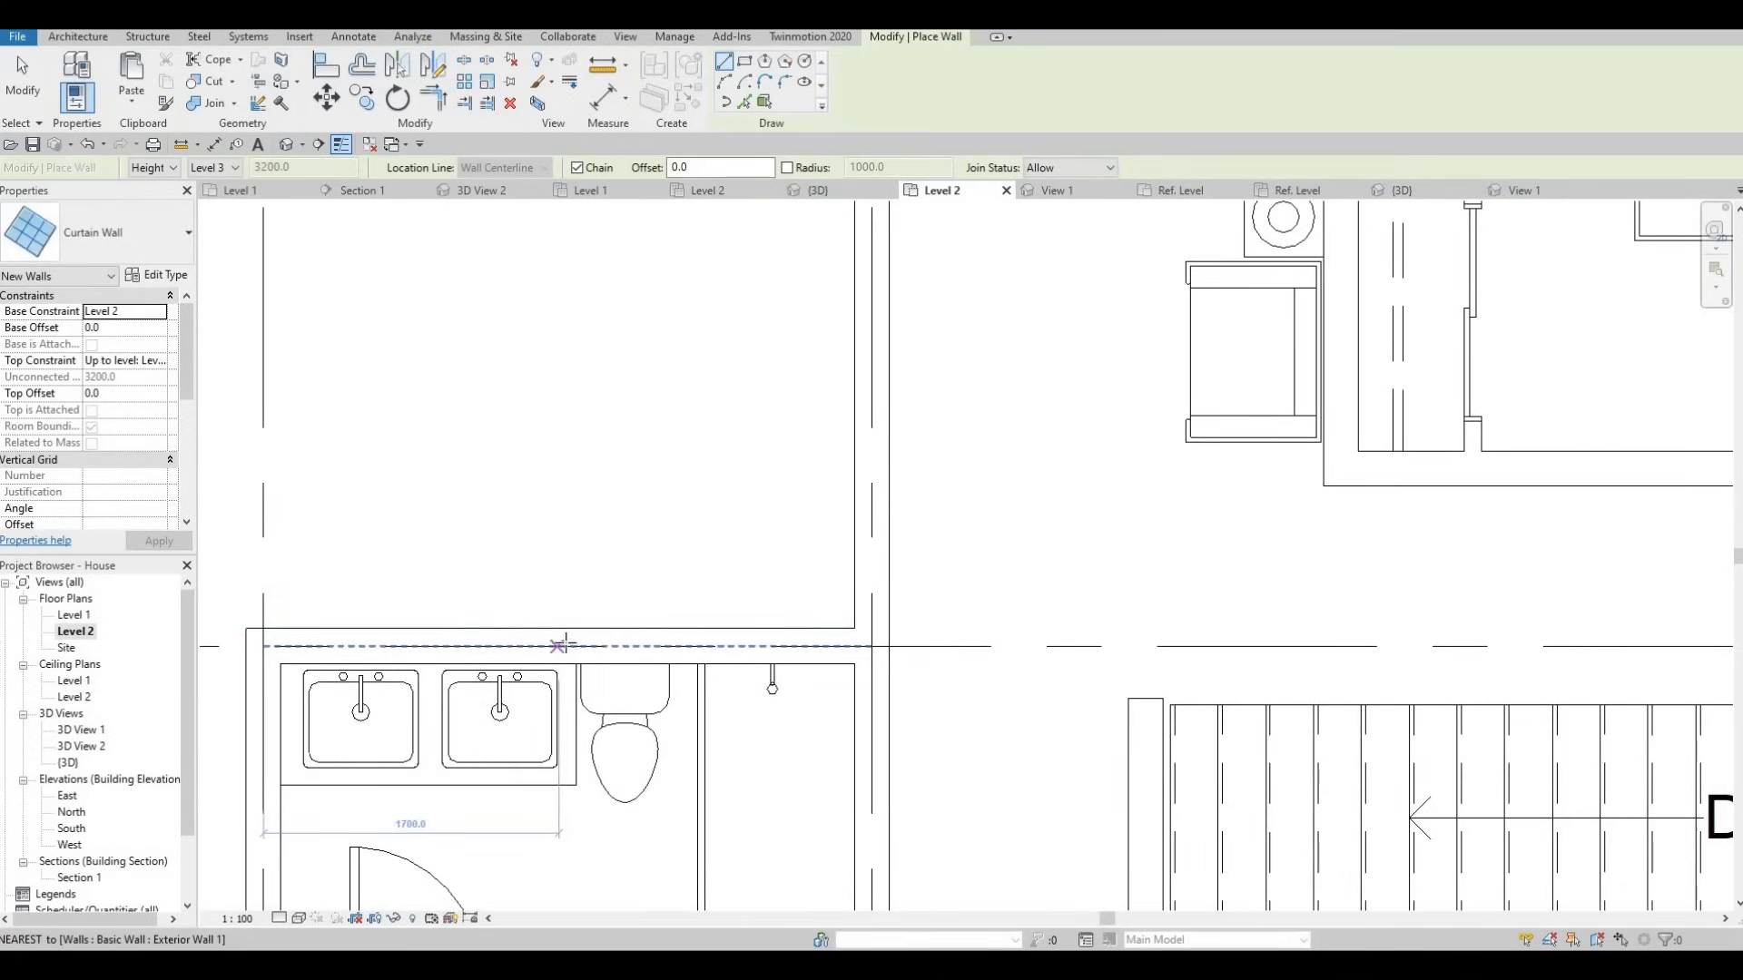
left_click(678, 648)
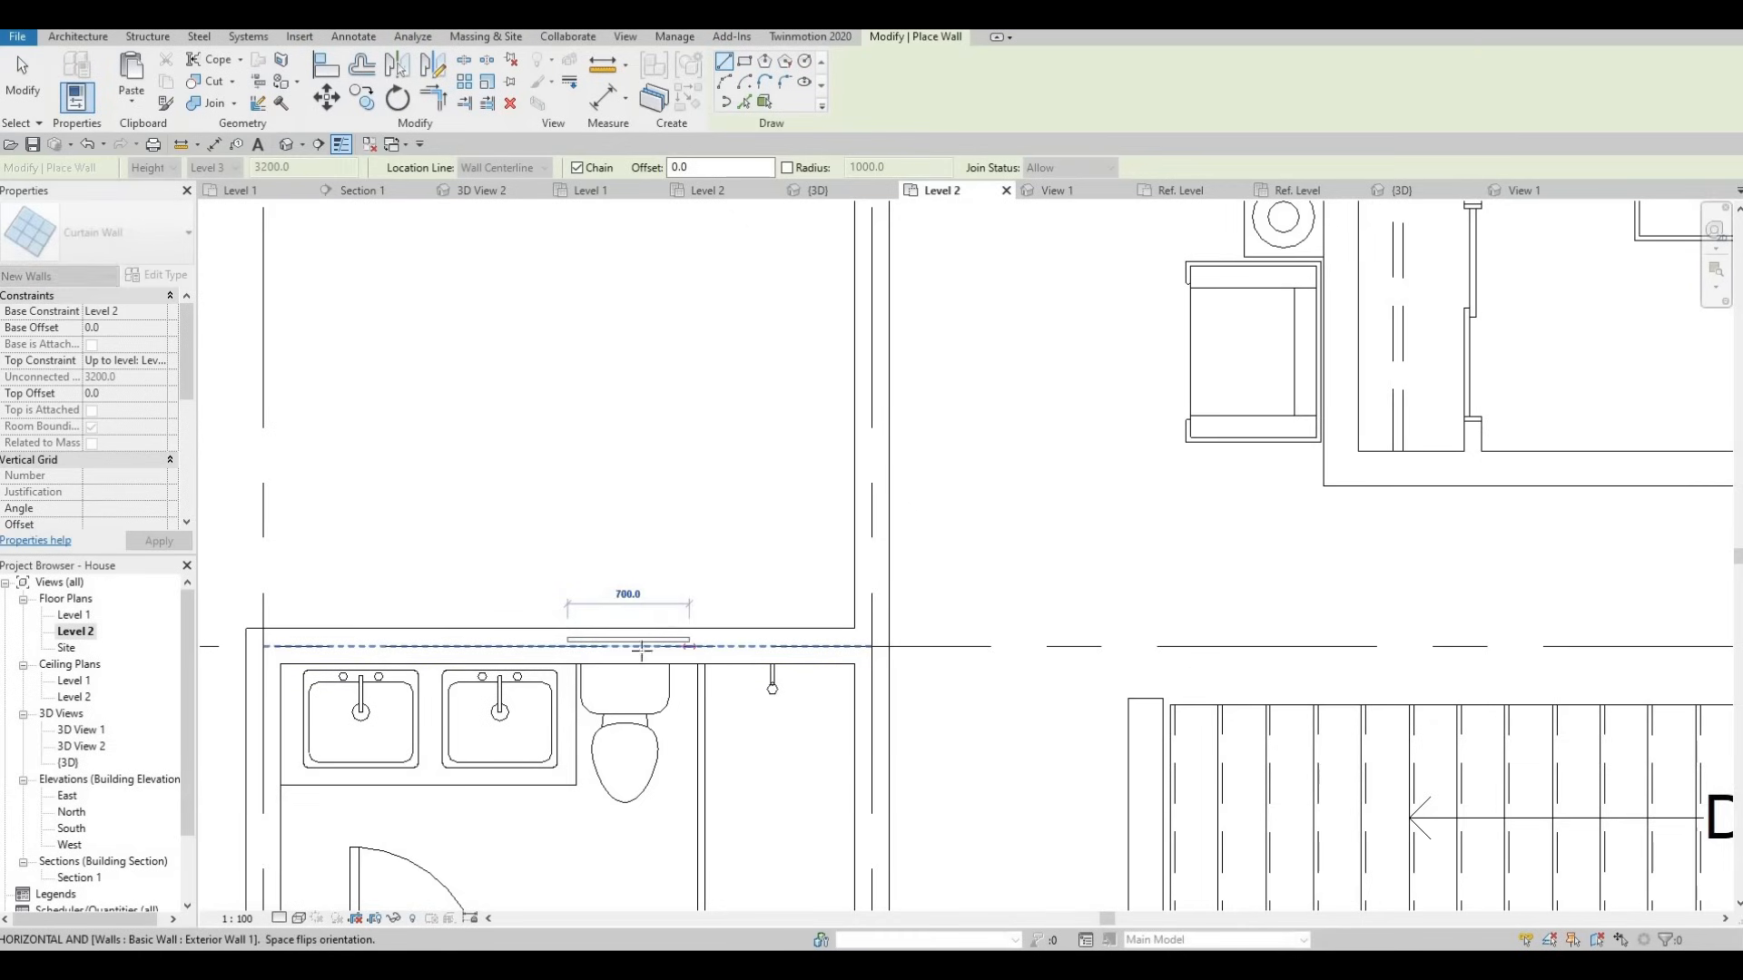
left_click(686, 641)
key("Escape")
key("Escape")
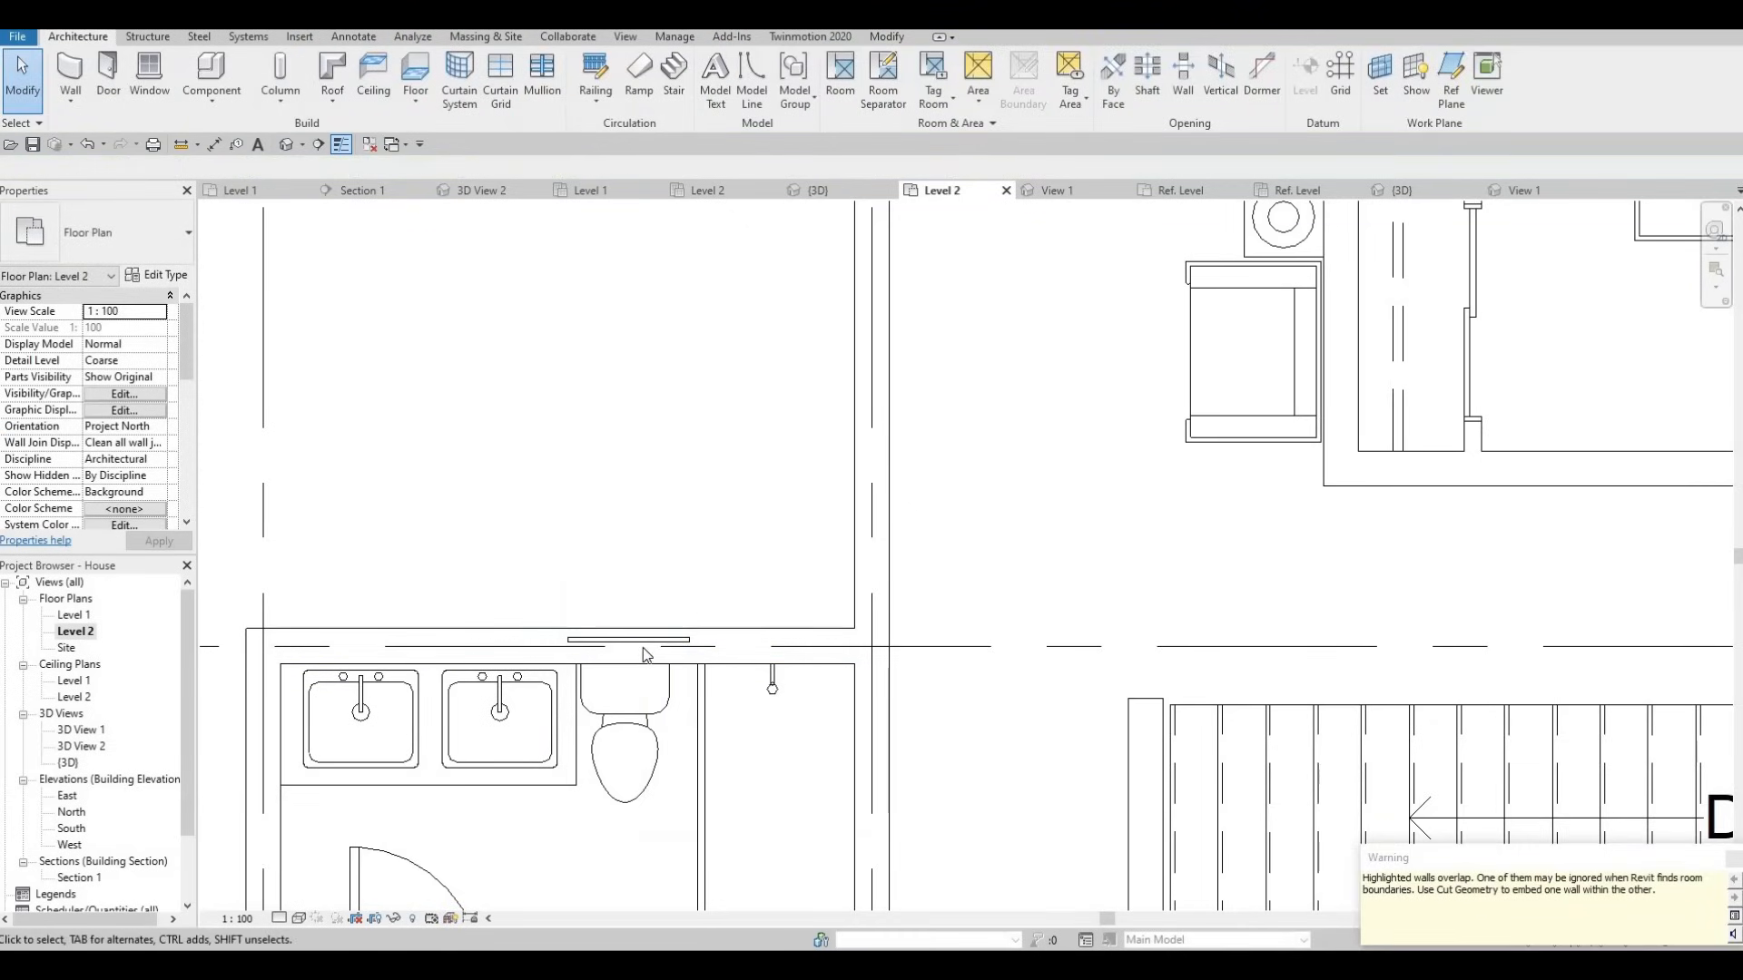
left_click(630, 641)
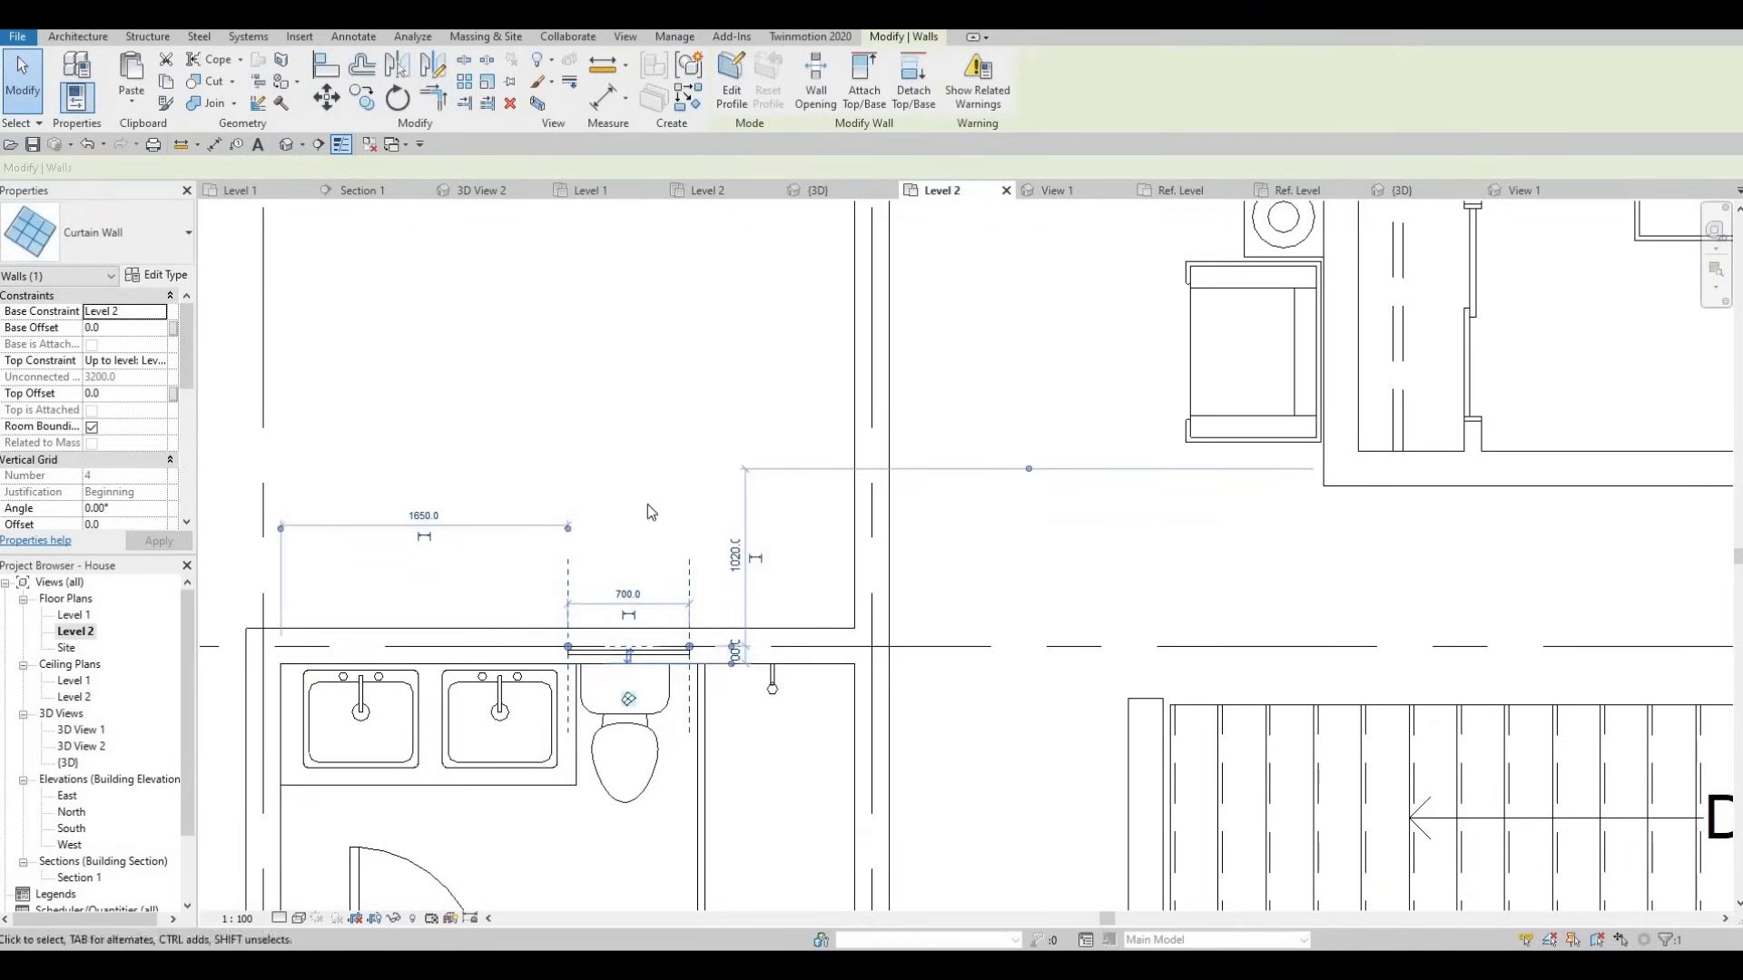
scroll(658, 586, "down", 2)
key("Escape")
Draw a 2100 mm vertical curtain wall in the exterior wall above grid B, starting 300 mm from the grid.
key("w")
key("a")
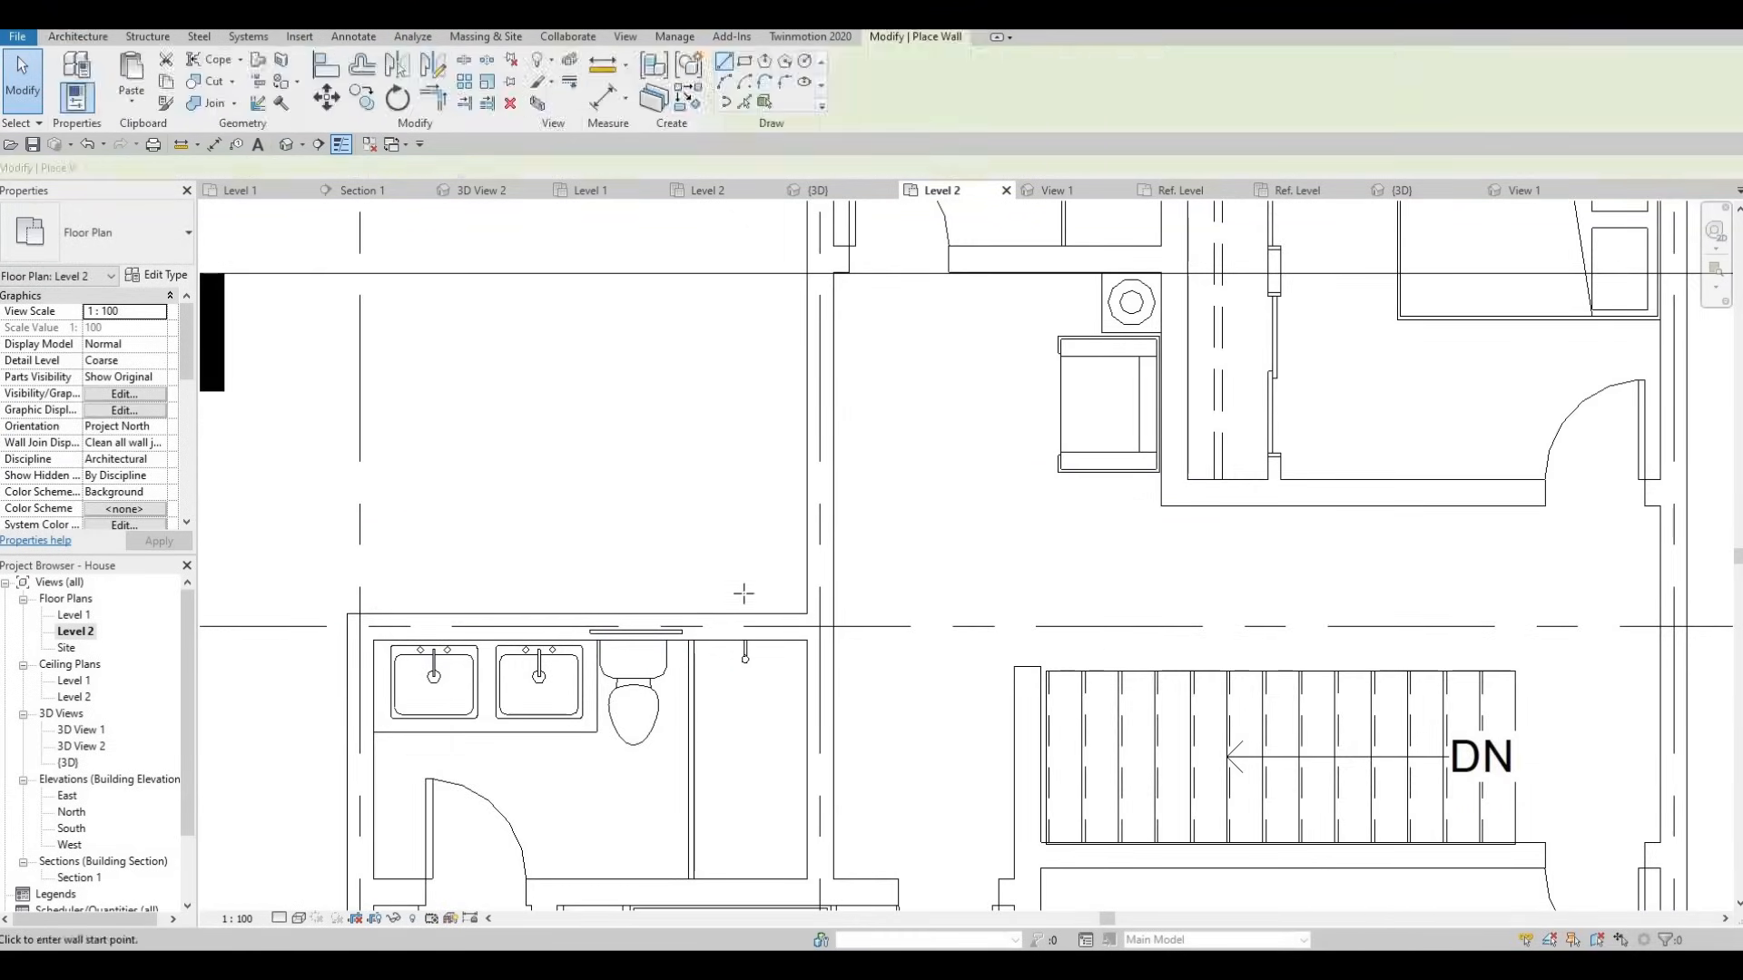
middle_click_drag(764, 502, 766, 638)
scroll(766, 638, "down", 1)
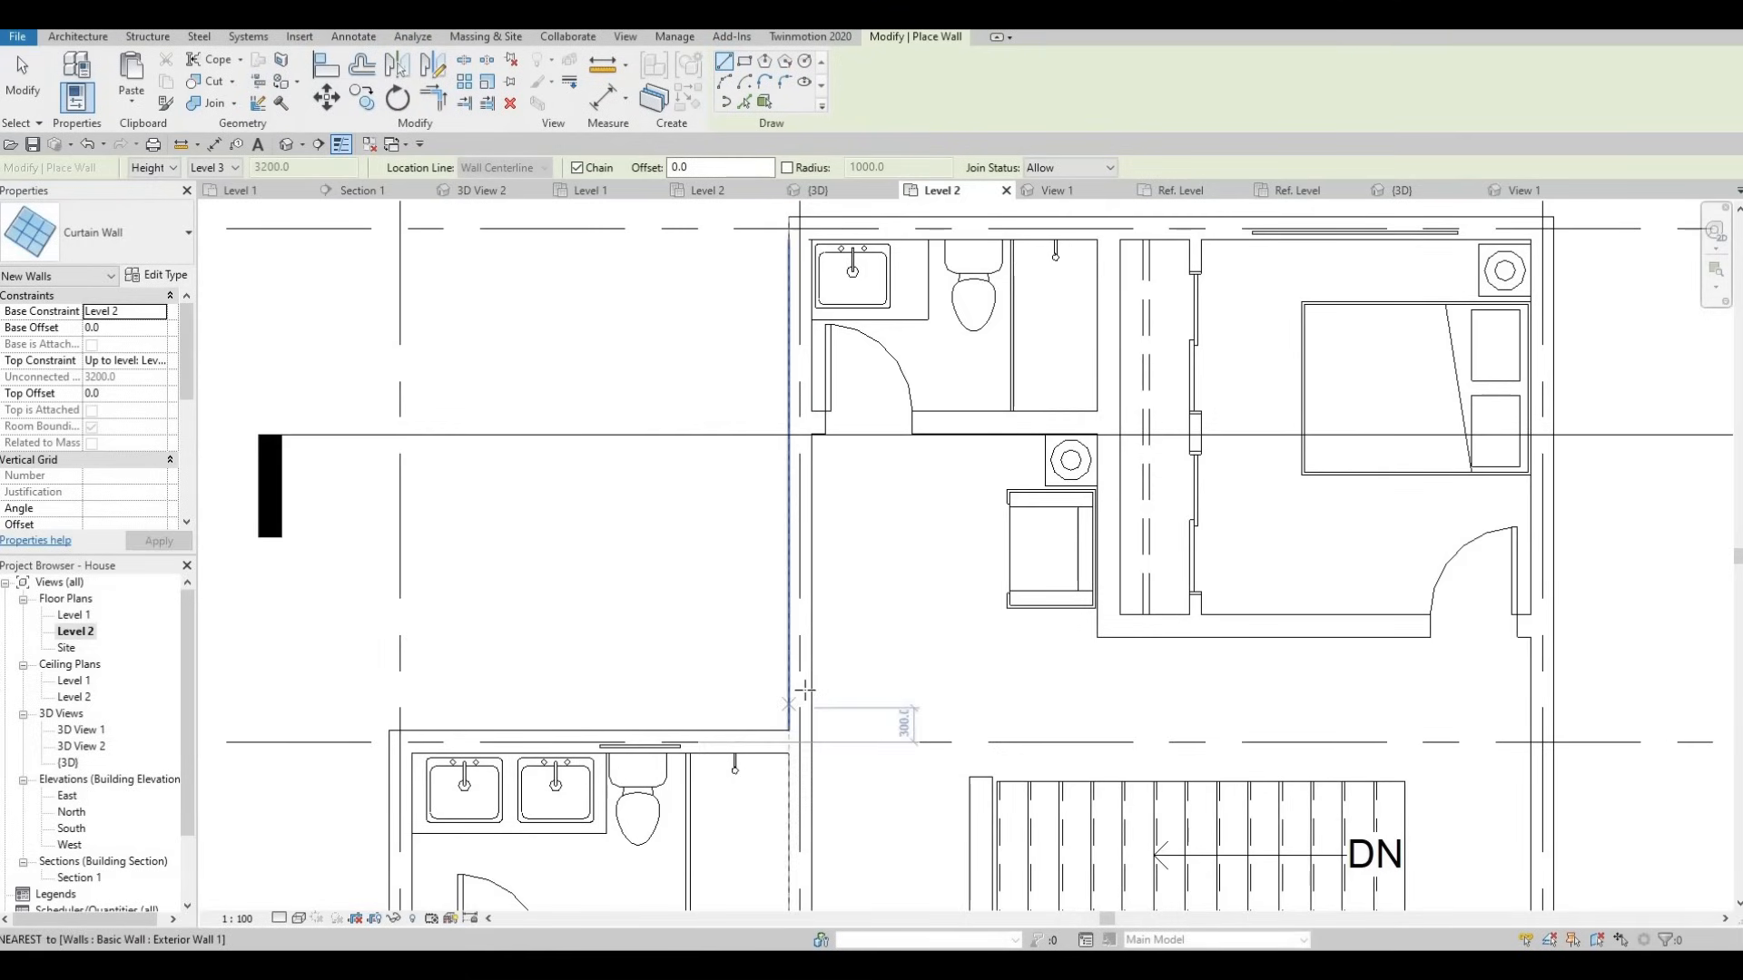
left_click(799, 708)
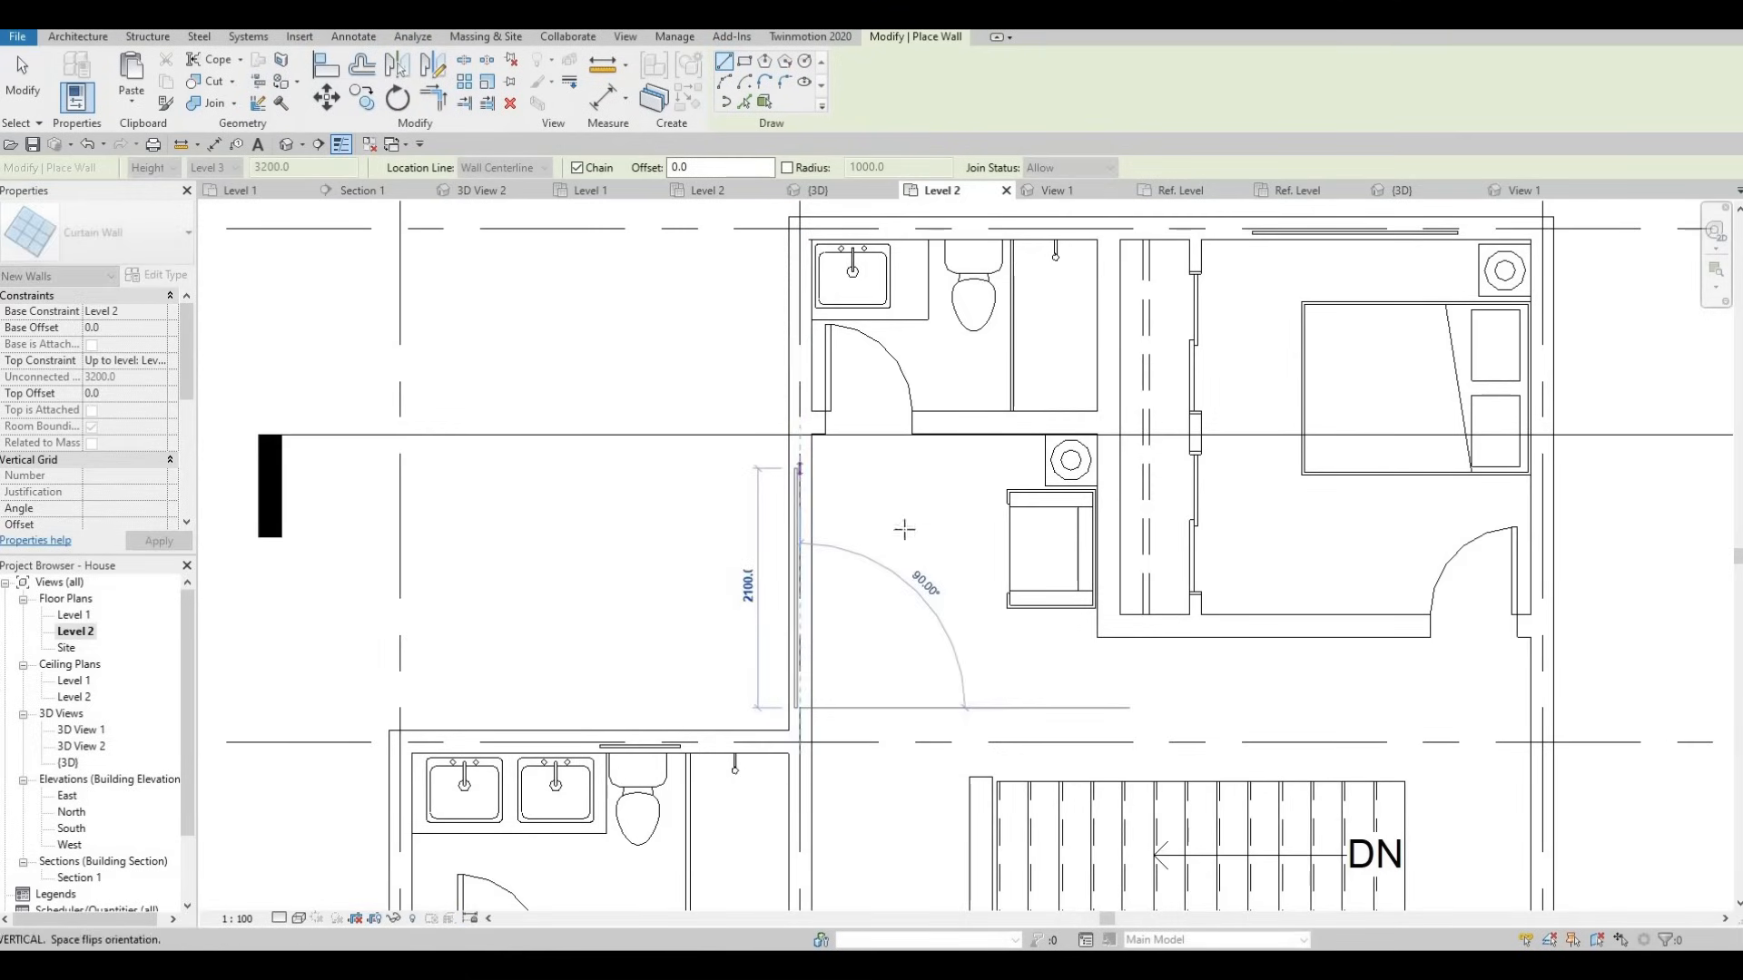
left_click(799, 468)
middle_click_drag(917, 461, 869, 611)
key("Escape")
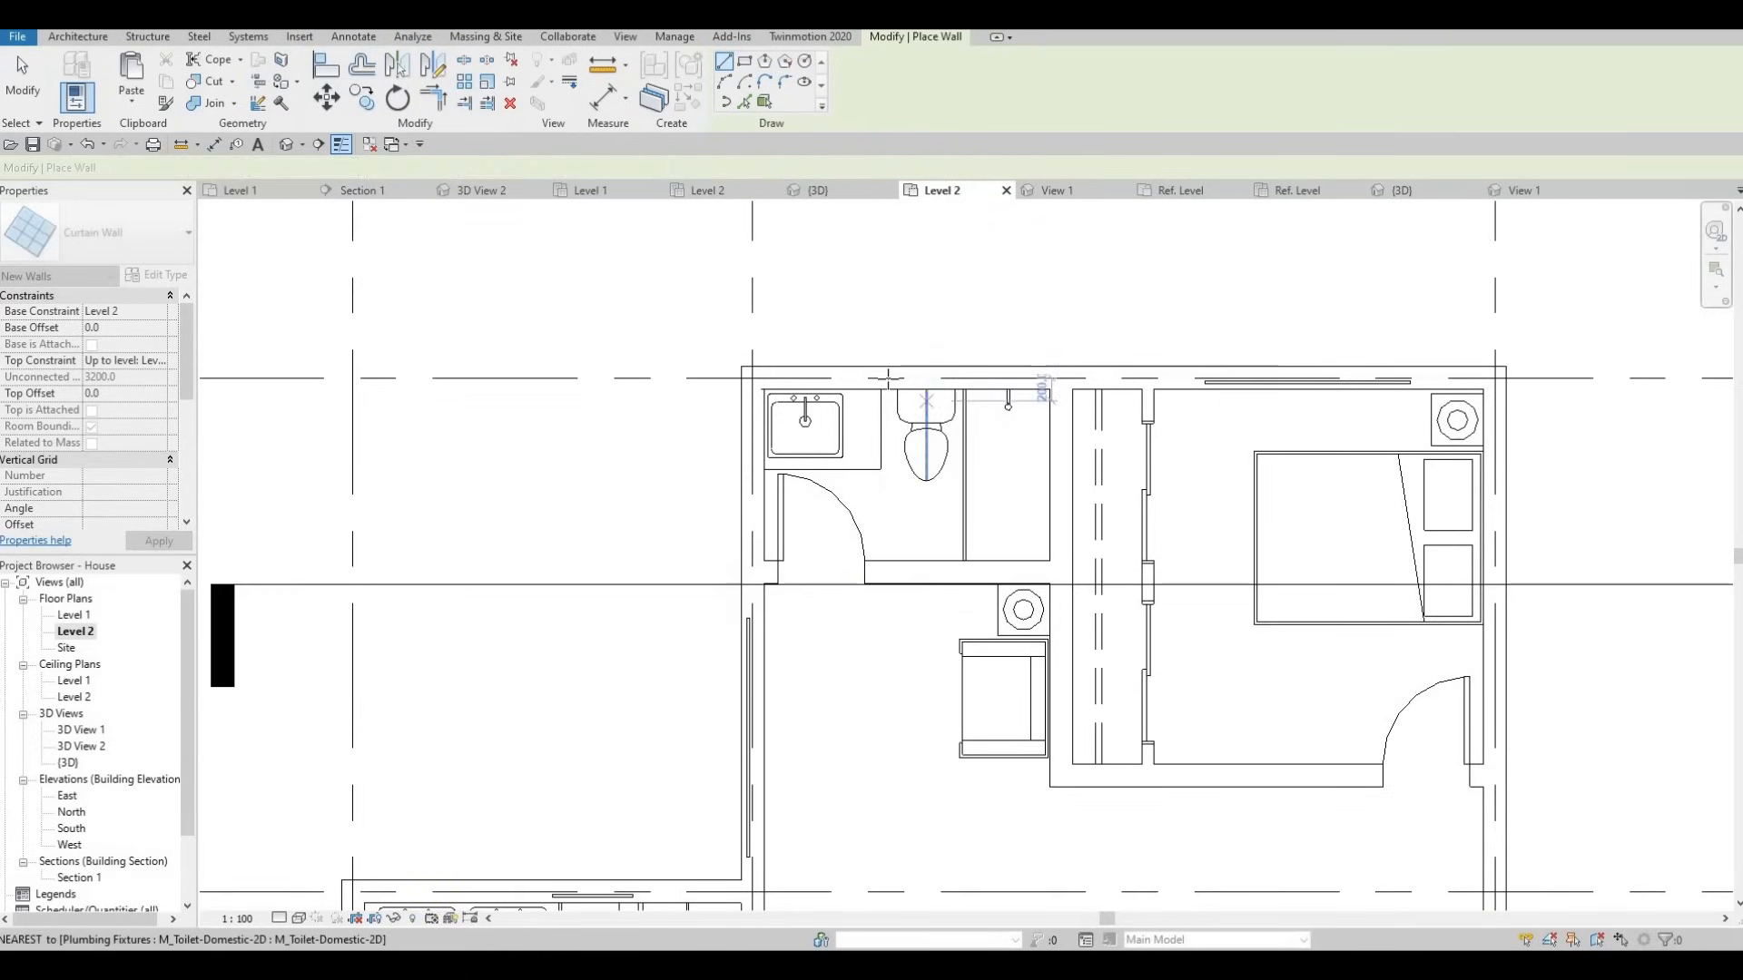
left_click(889, 378)
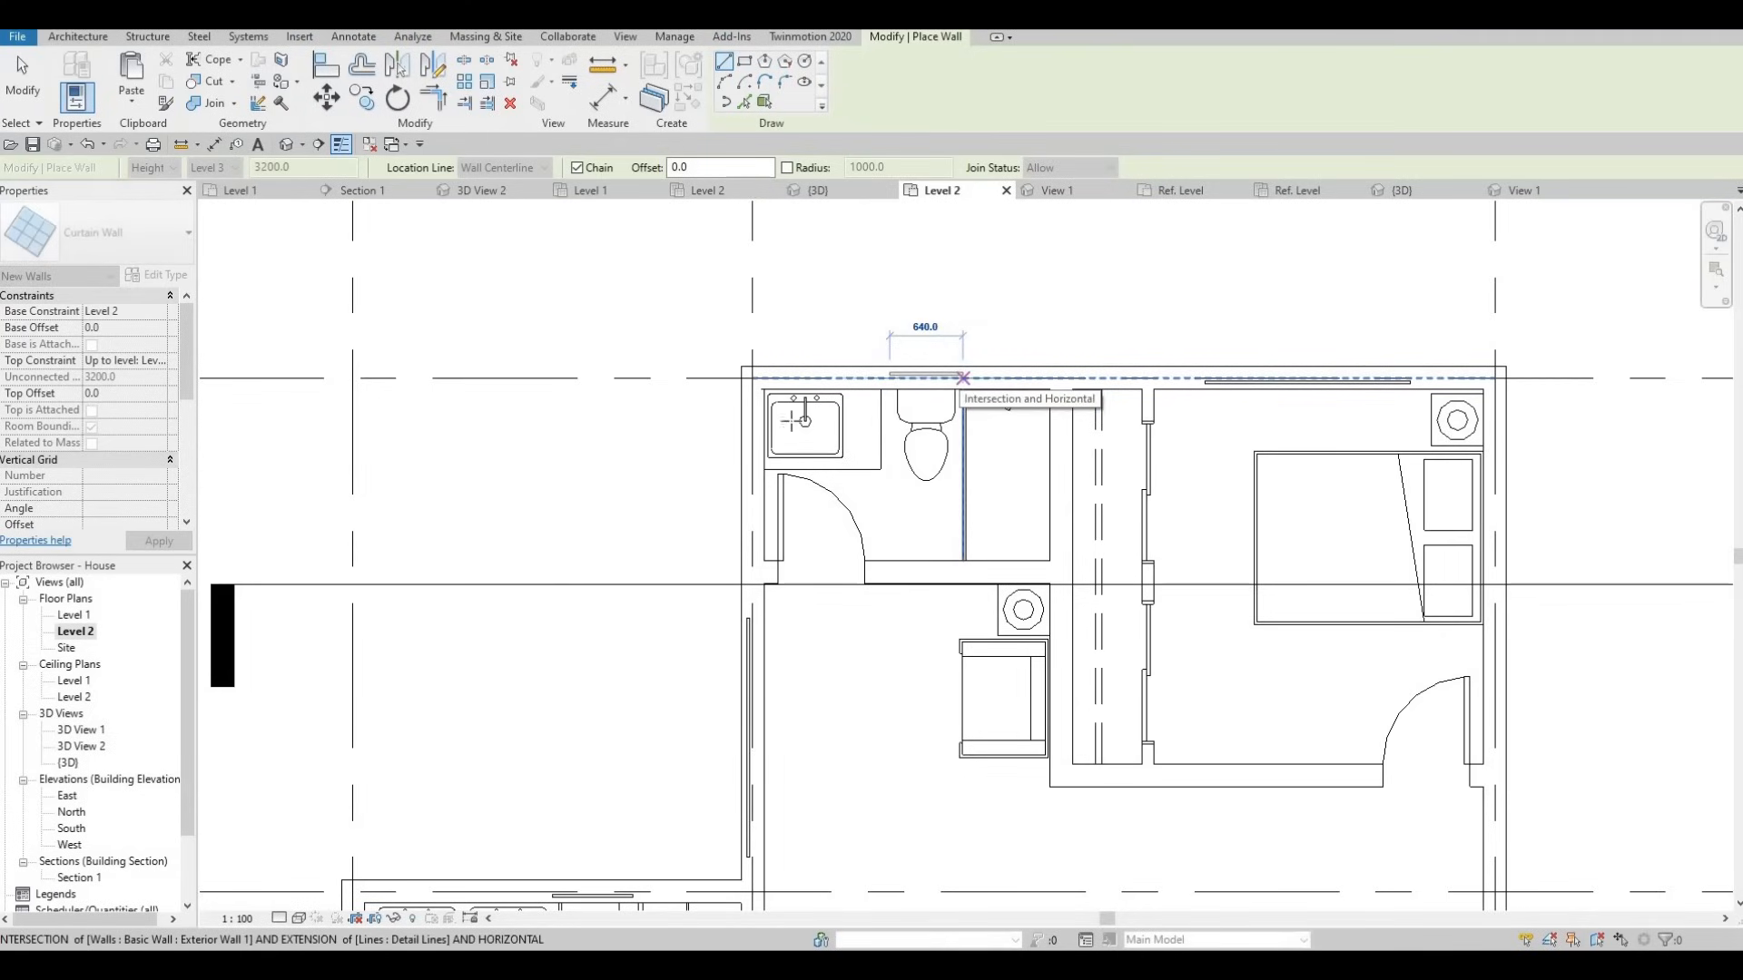
key("Escape")
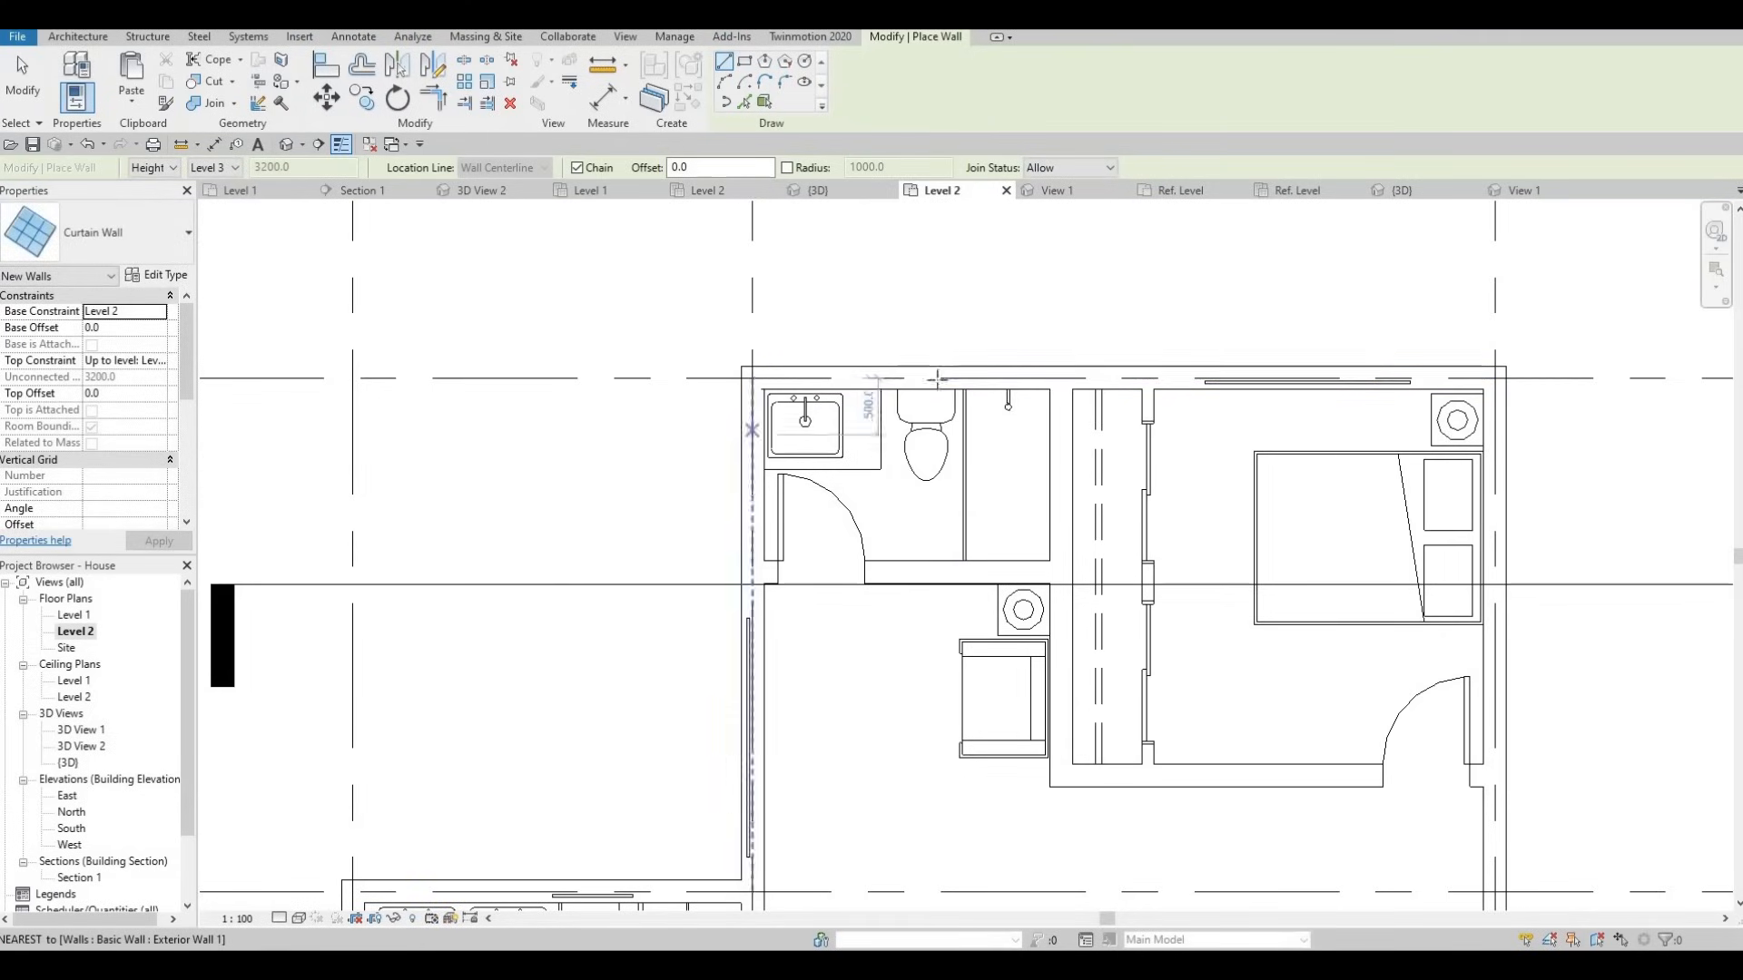
left_click(940, 378)
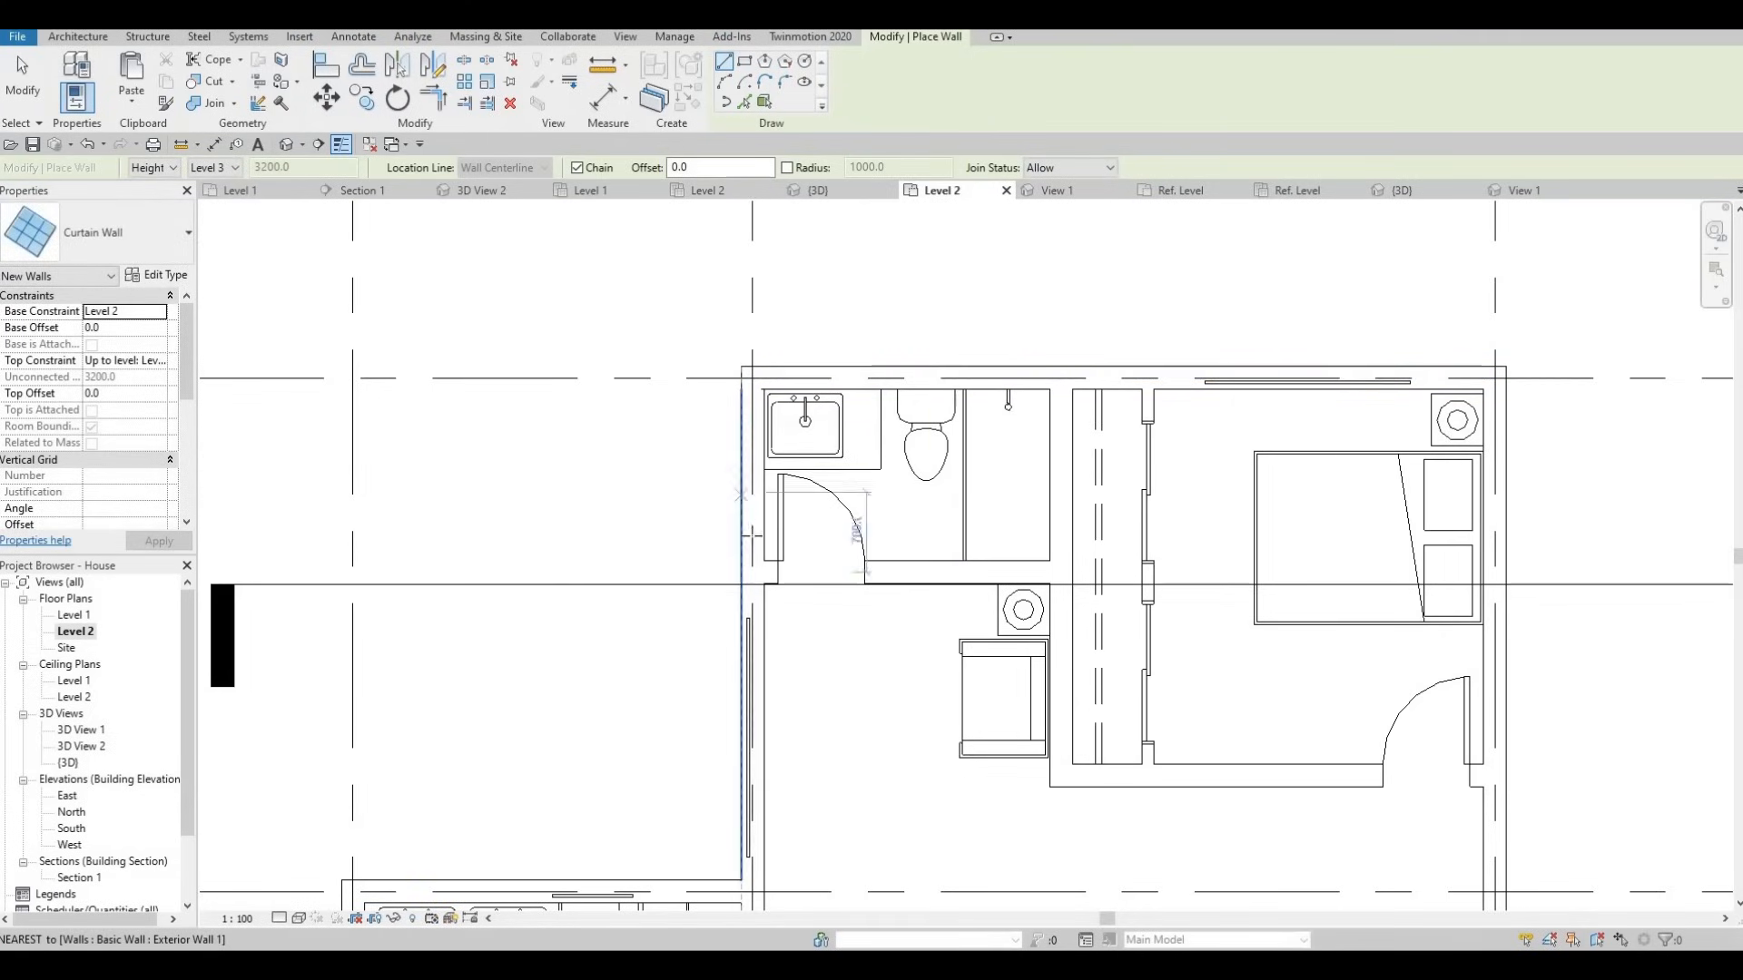
Draw a vertical curtain wall in the upper bathroom's exterior wall beside the sink and flip its orientation.
left_click(752, 548)
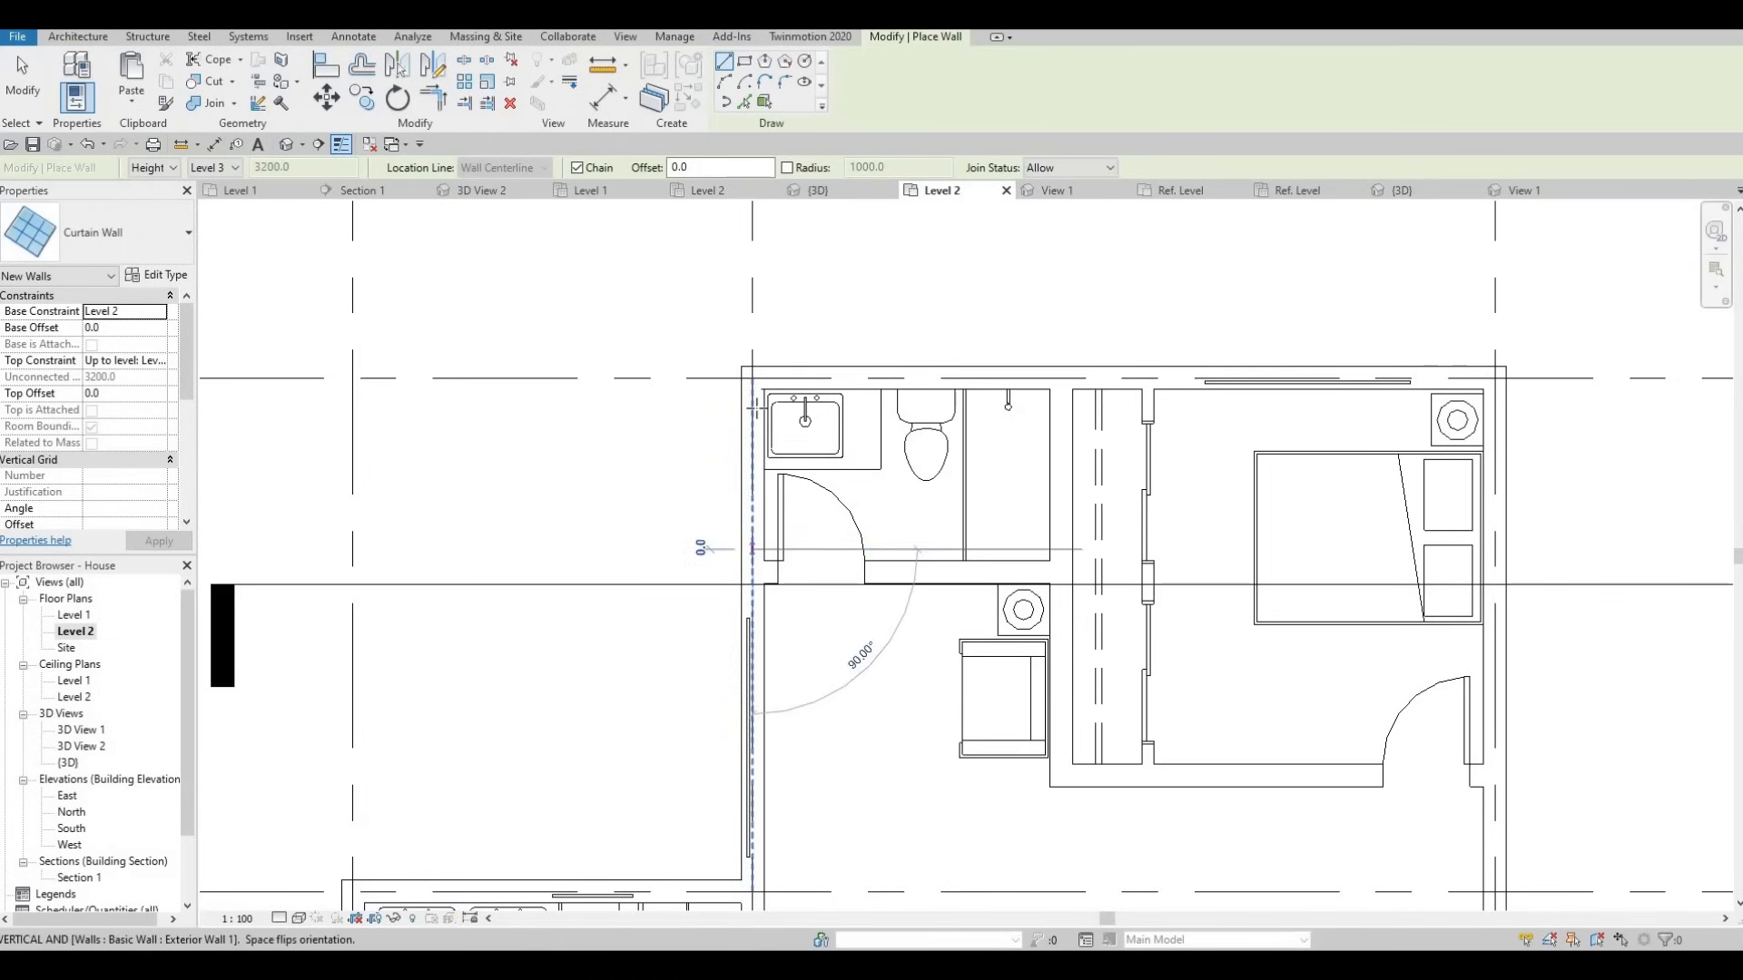
left_click(751, 412)
key("Escape")
key("Escape")
left_click(748, 494)
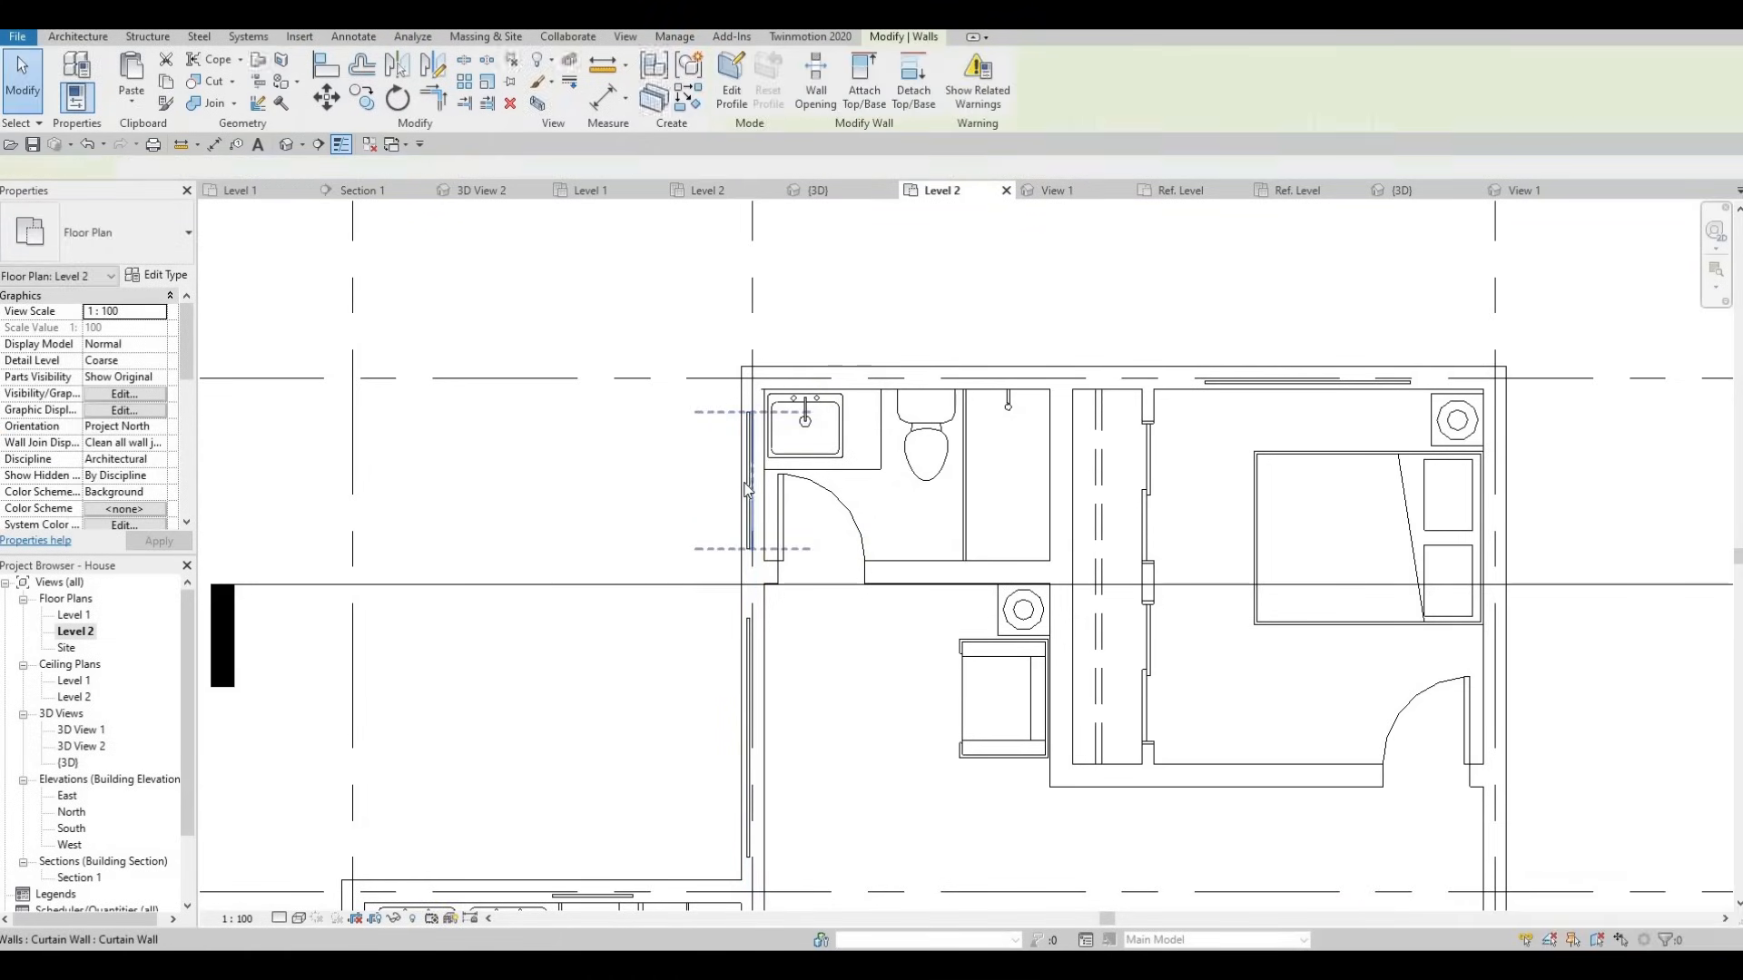
Flip the orientation of the 2100 mm curtain wall below the upper bathroom.
left_click(735, 746)
left_click(739, 738)
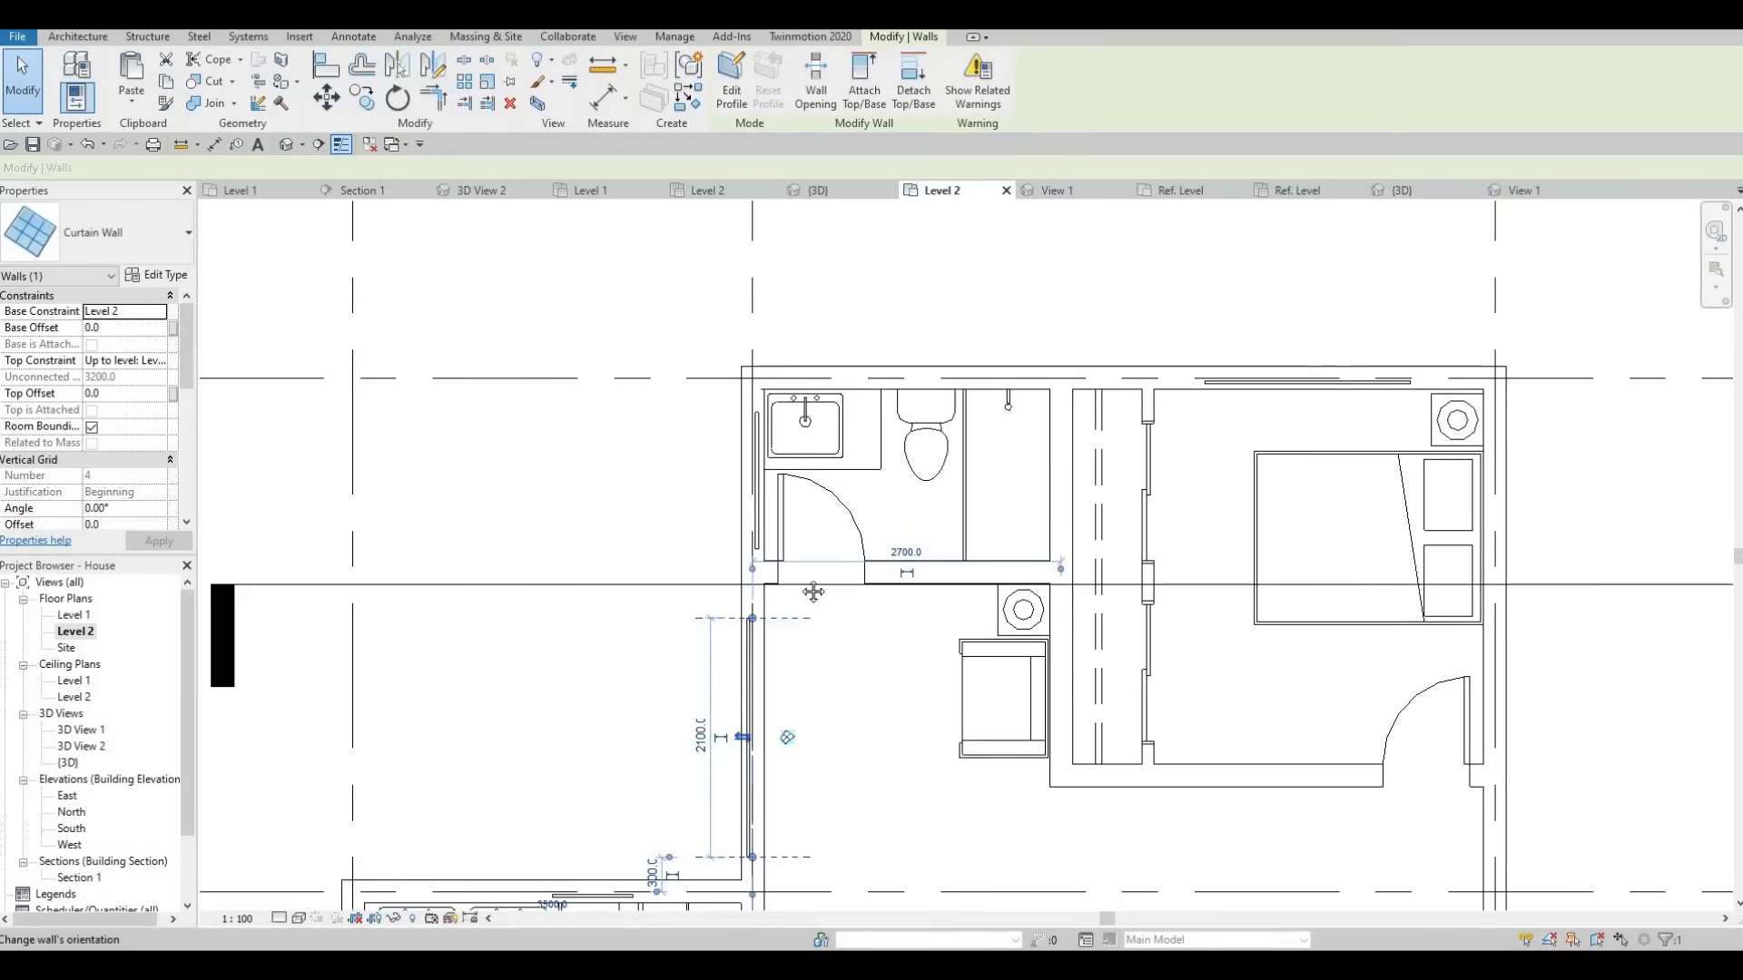
scroll(778, 754, "down", 1)
middle_click_drag(779, 755, 831, 612)
key("Escape")
scroll(842, 627, "up", 1)
scroll(798, 516, "down", 1)
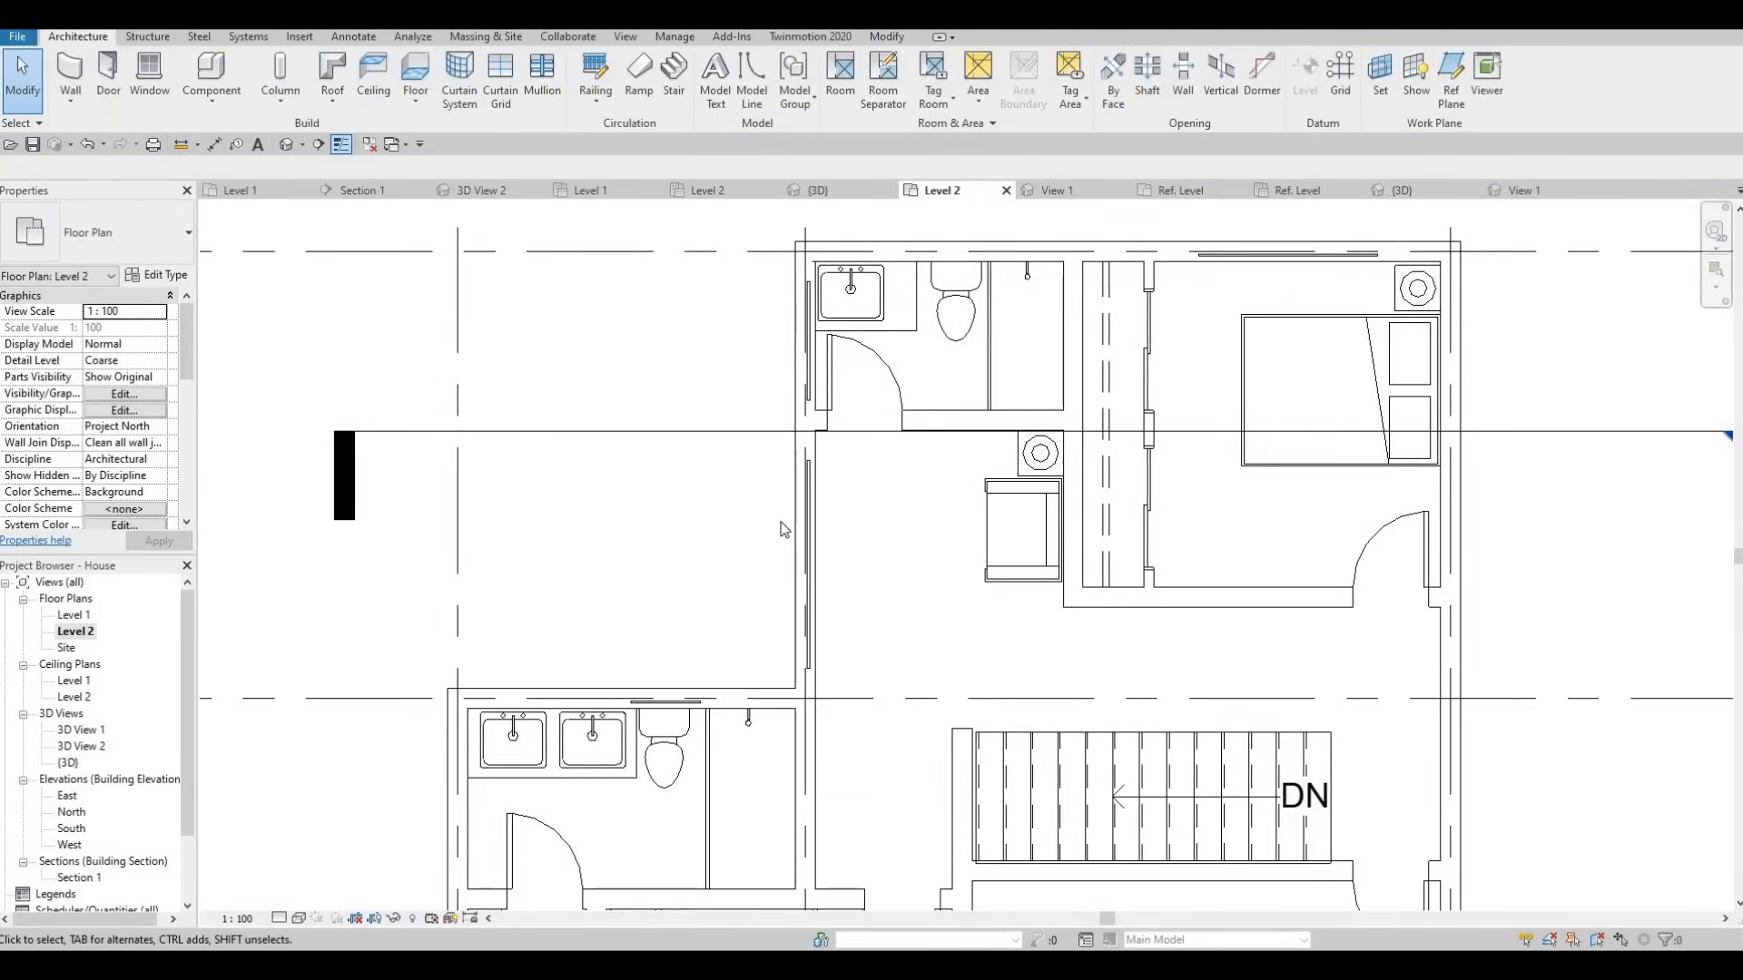
Cut the exterior walls with the curtain walls in the grid A bedroom, the upper bathroom and the 2100 mm opening below that bathroom.
scroll(733, 458, "down", 1)
left_click(890, 37)
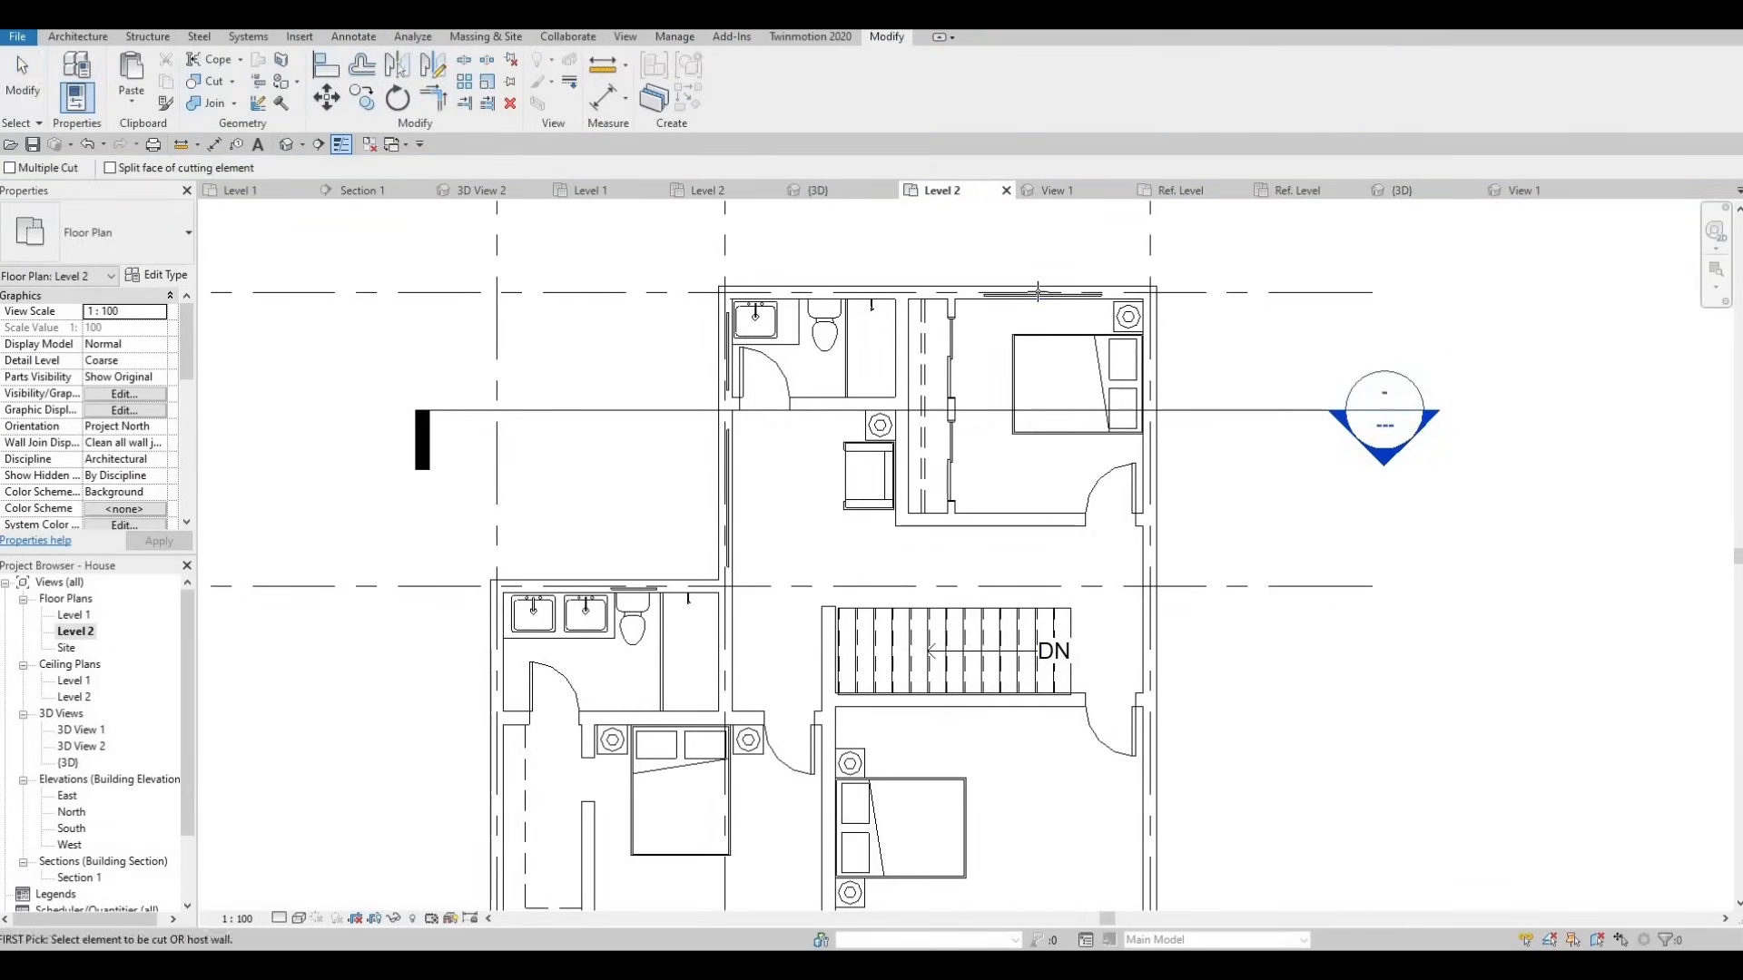
scroll(1085, 277, "up", 1)
left_click(690, 294)
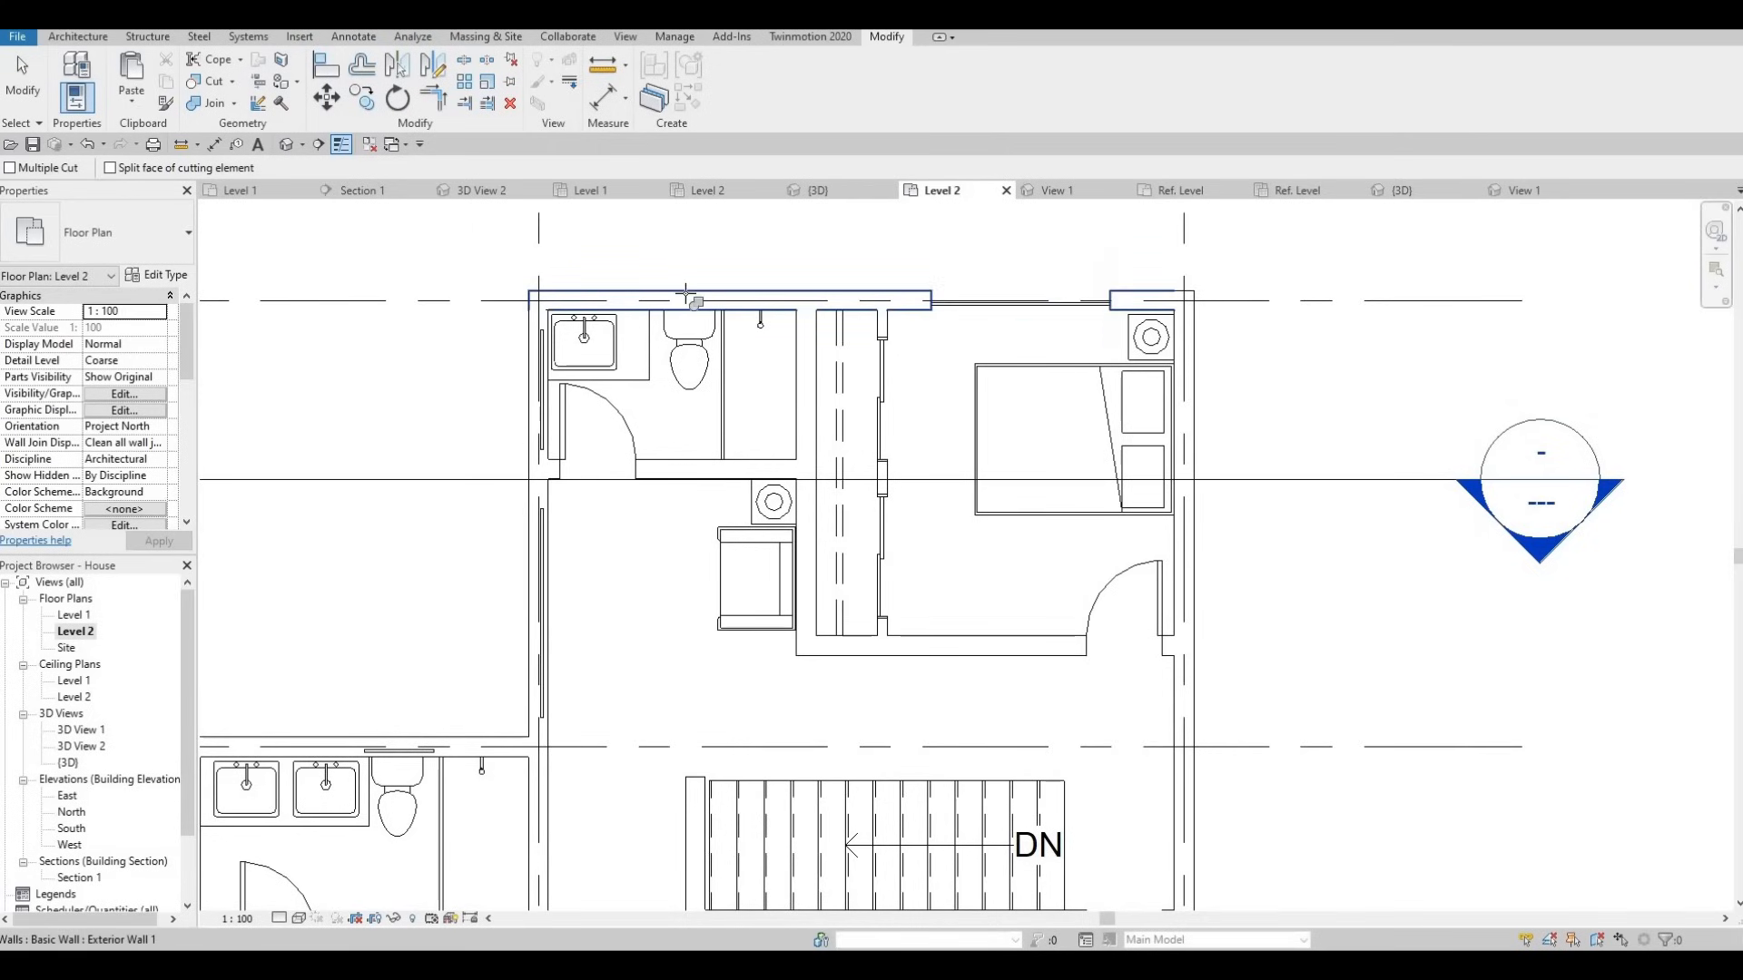
left_click(532, 334)
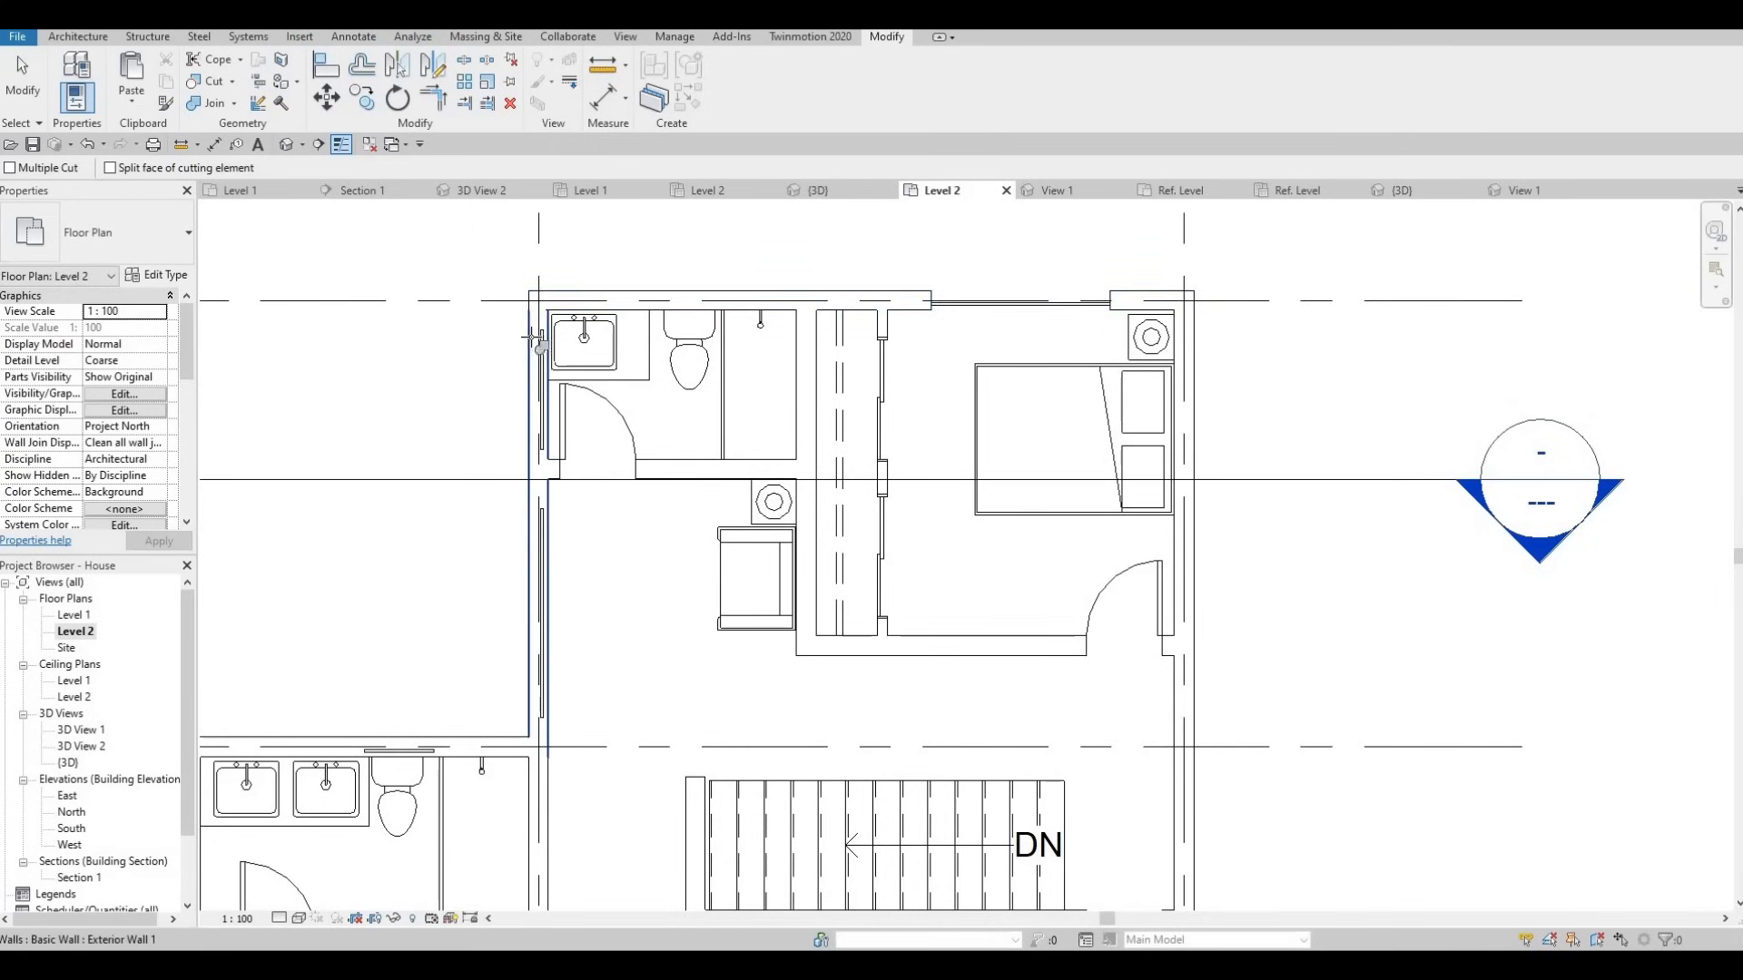
left_click(525, 511)
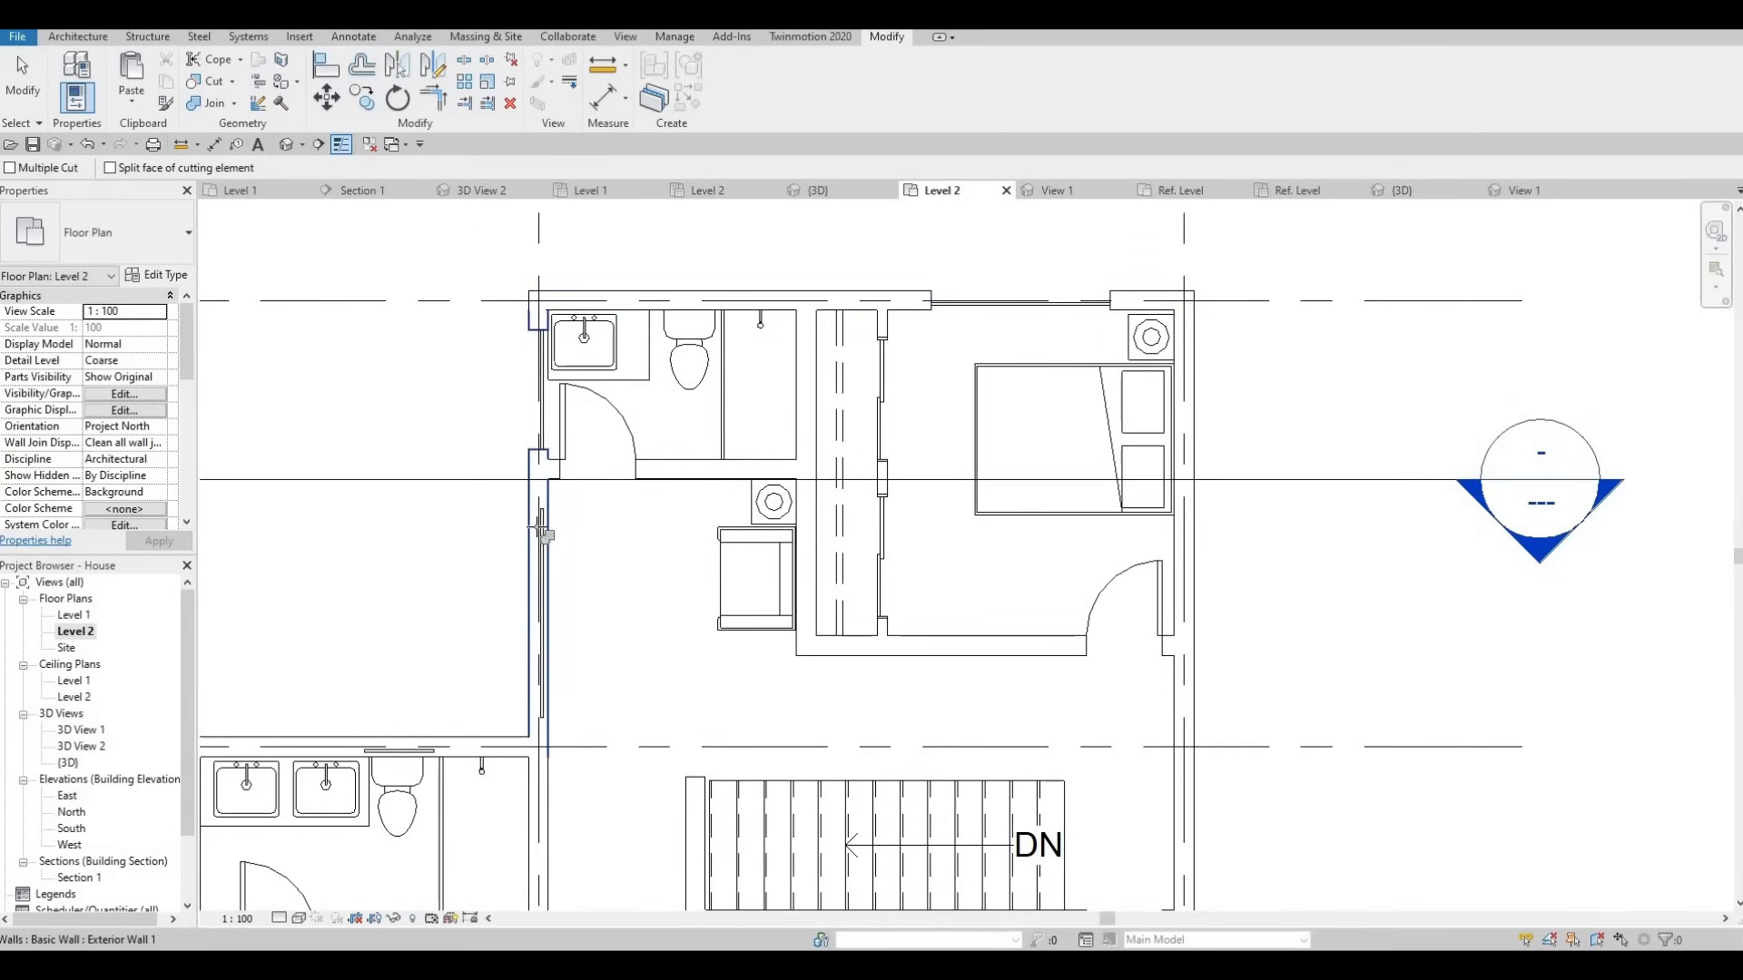
left_click(537, 527)
Draw a curtain wall about 1000 mm long in the exterior wall of the recess below the nightstand, in the bedroom under the stairs.
middle_click_drag(596, 883, 649, 452)
scroll(649, 452, "down", 3)
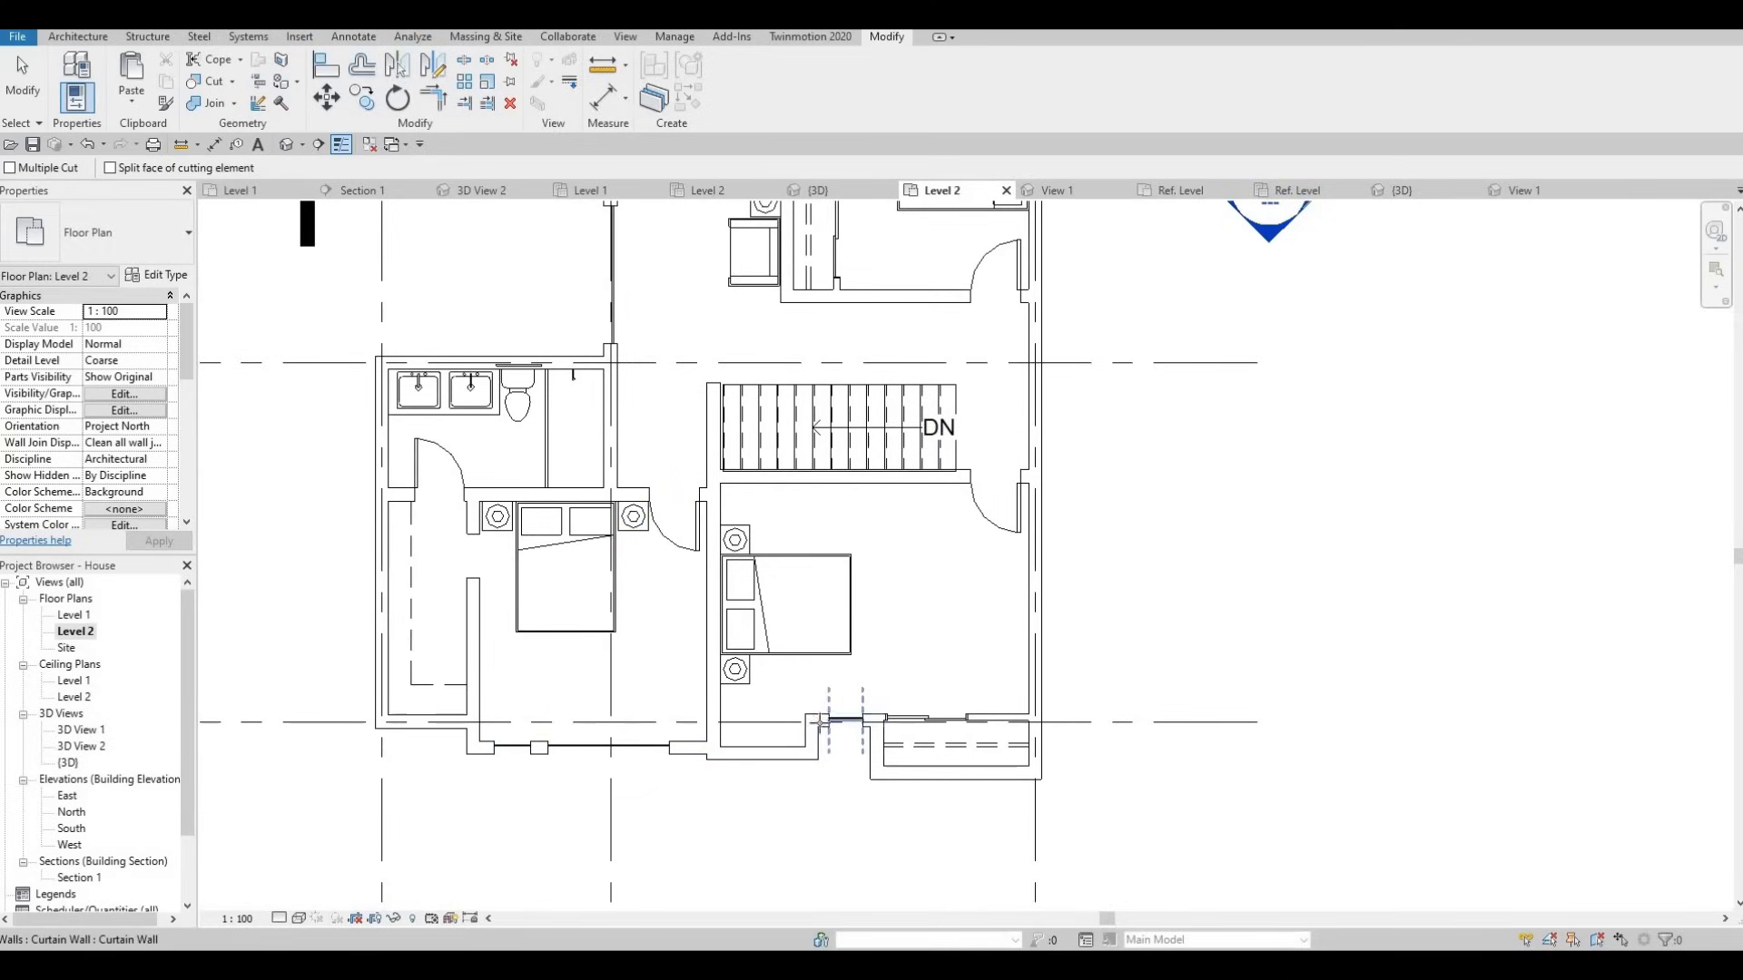
scroll(821, 721, "up", 2)
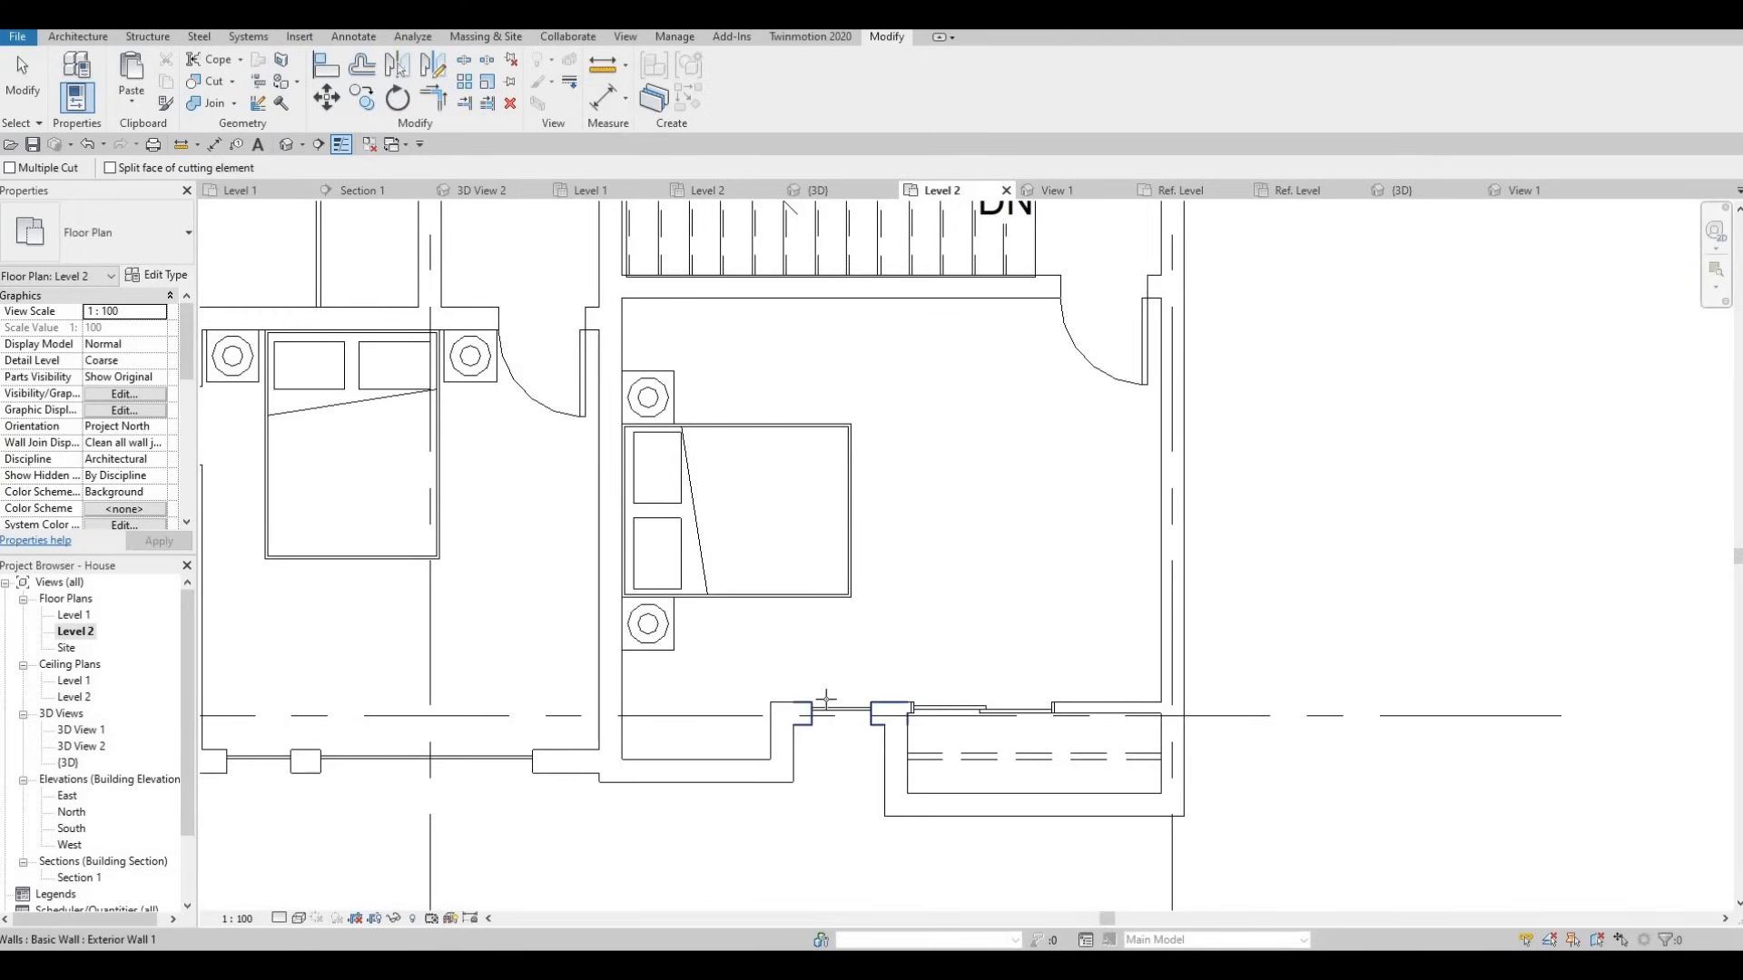
scroll(826, 699, "down", 3)
scroll(771, 712, "up", 6)
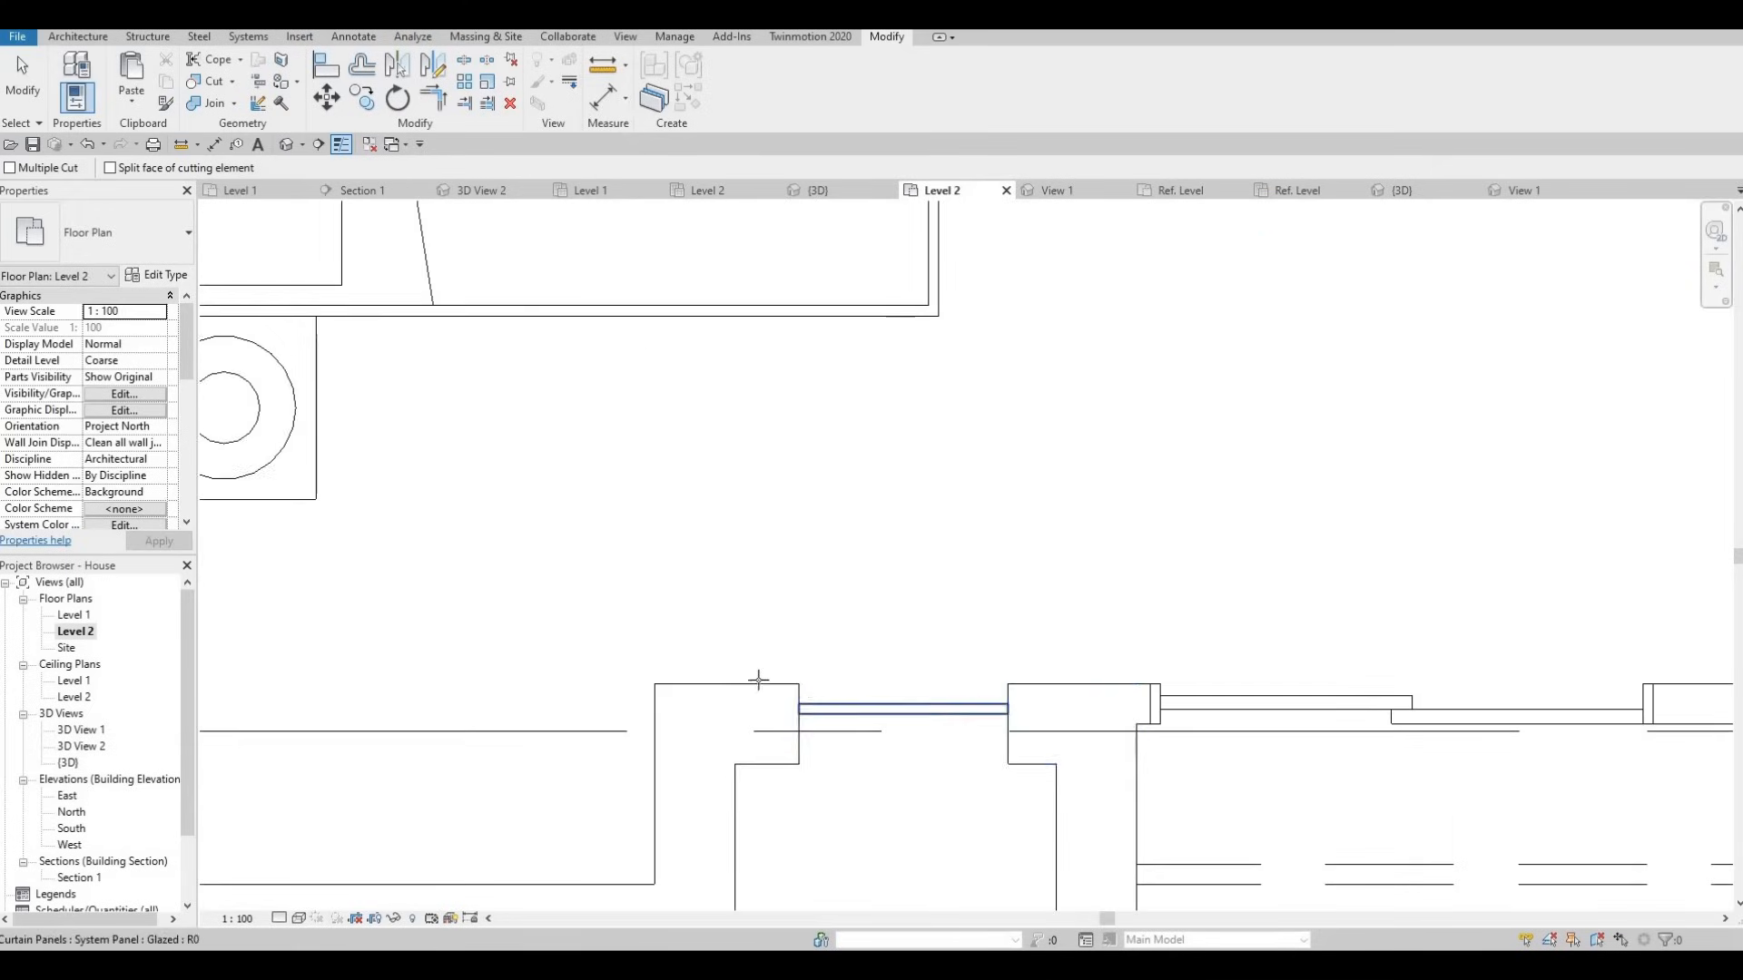
scroll(758, 679, "down", 3)
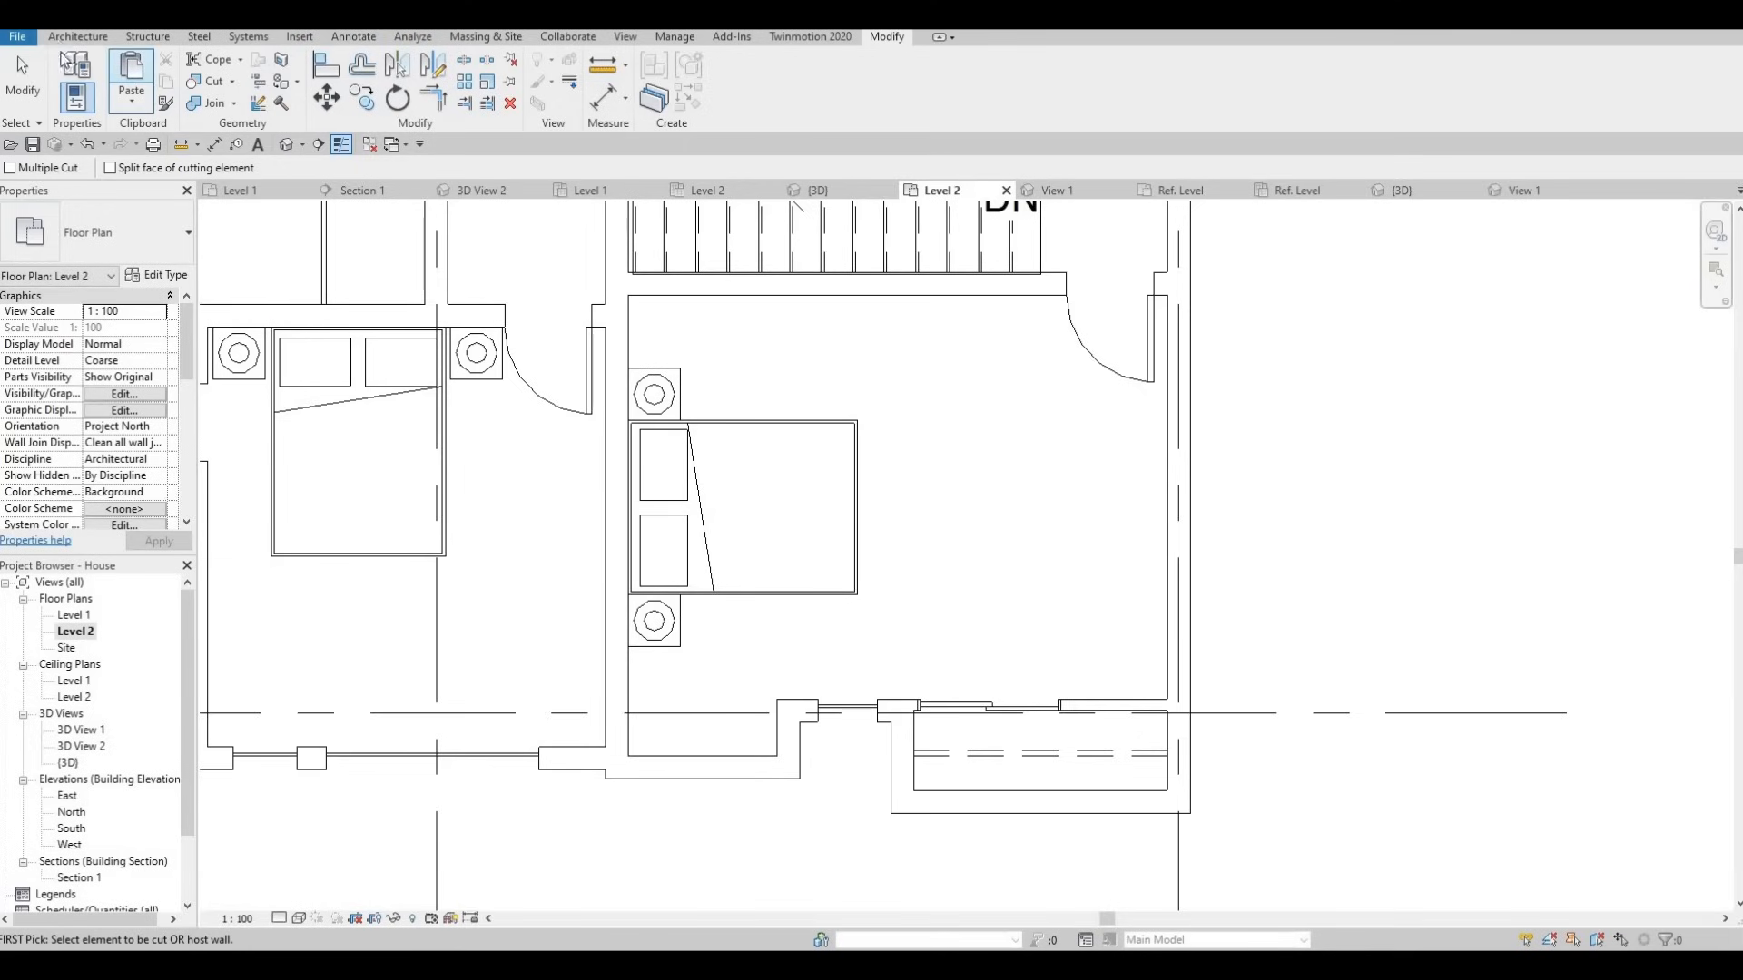
left_click(77, 37)
left_click(67, 76)
scroll(662, 730, "up", 1)
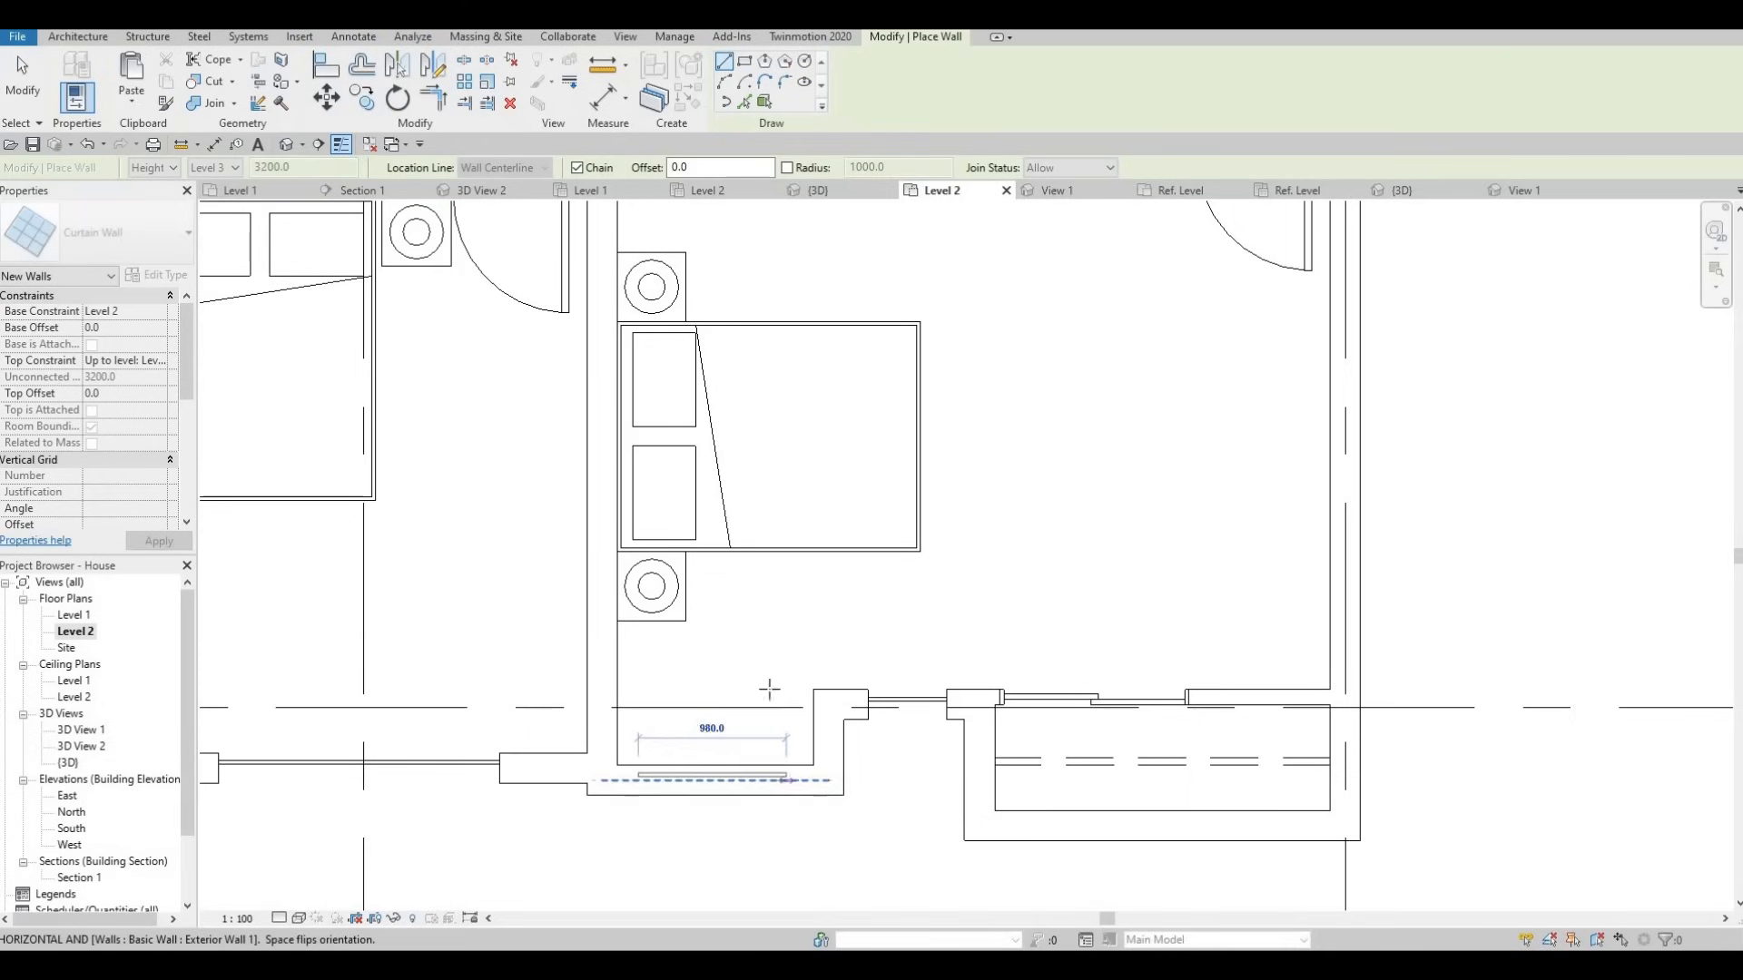
left_click(828, 777)
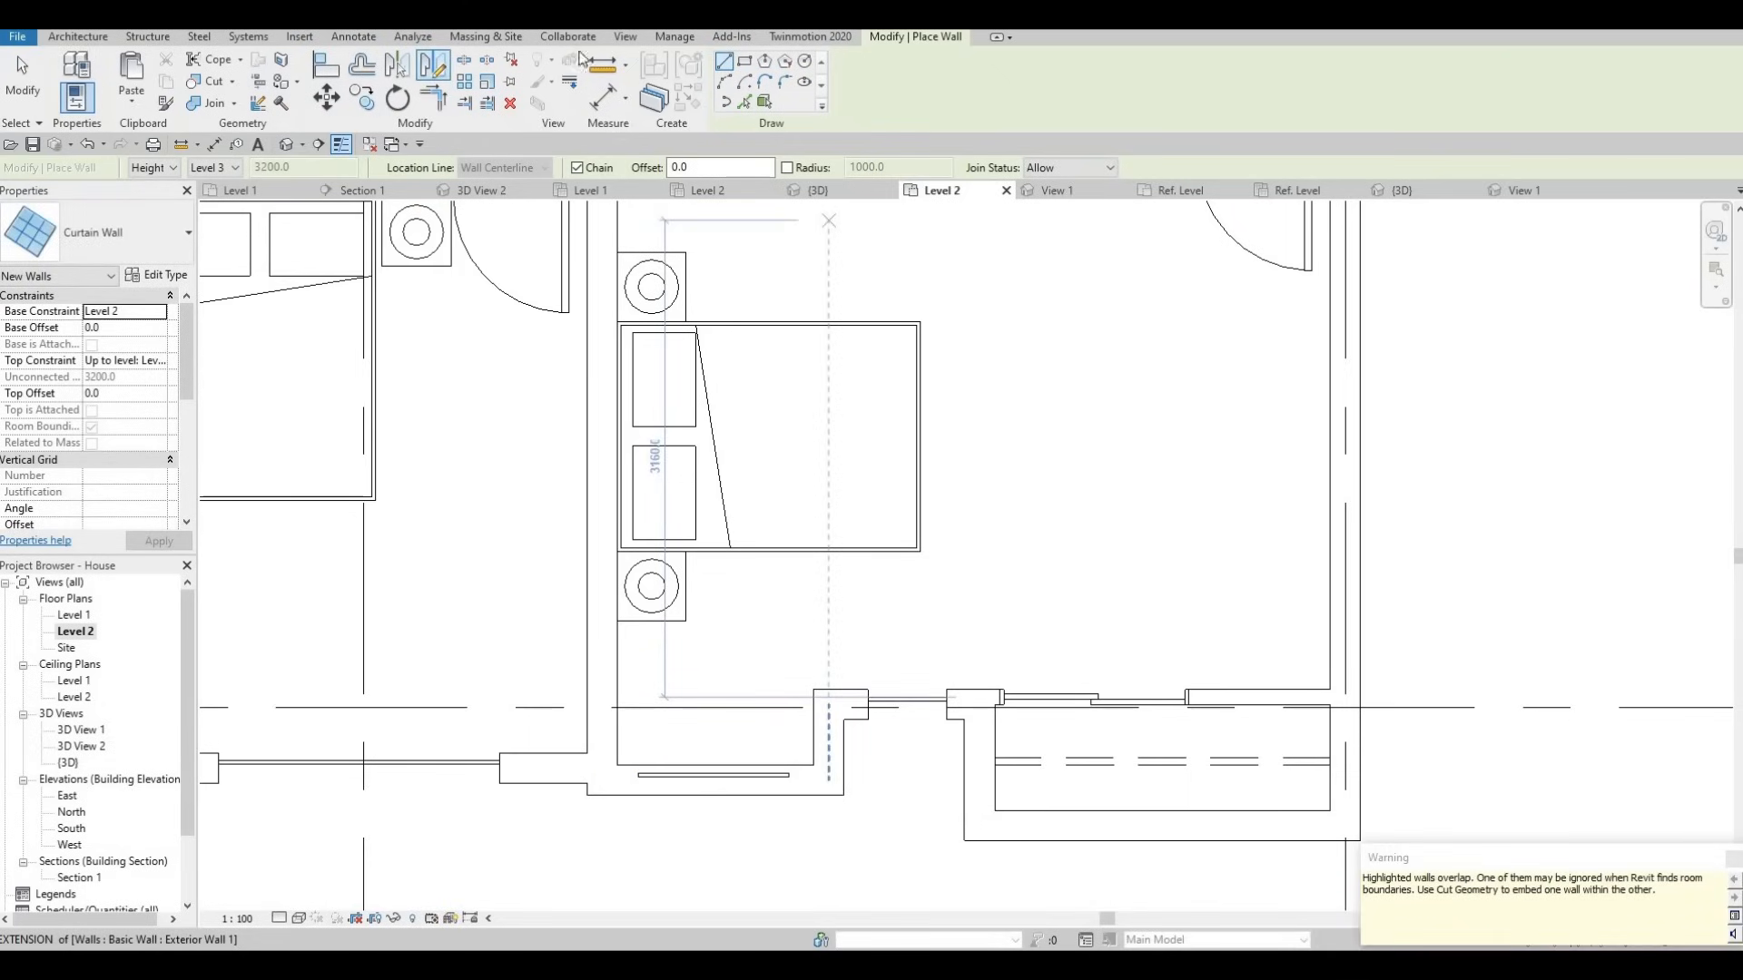
key("Escape")
key("Escape")
Cut the recess's exterior wall with the new curtain wall using Cut Geometry.
key("c")
key("g")
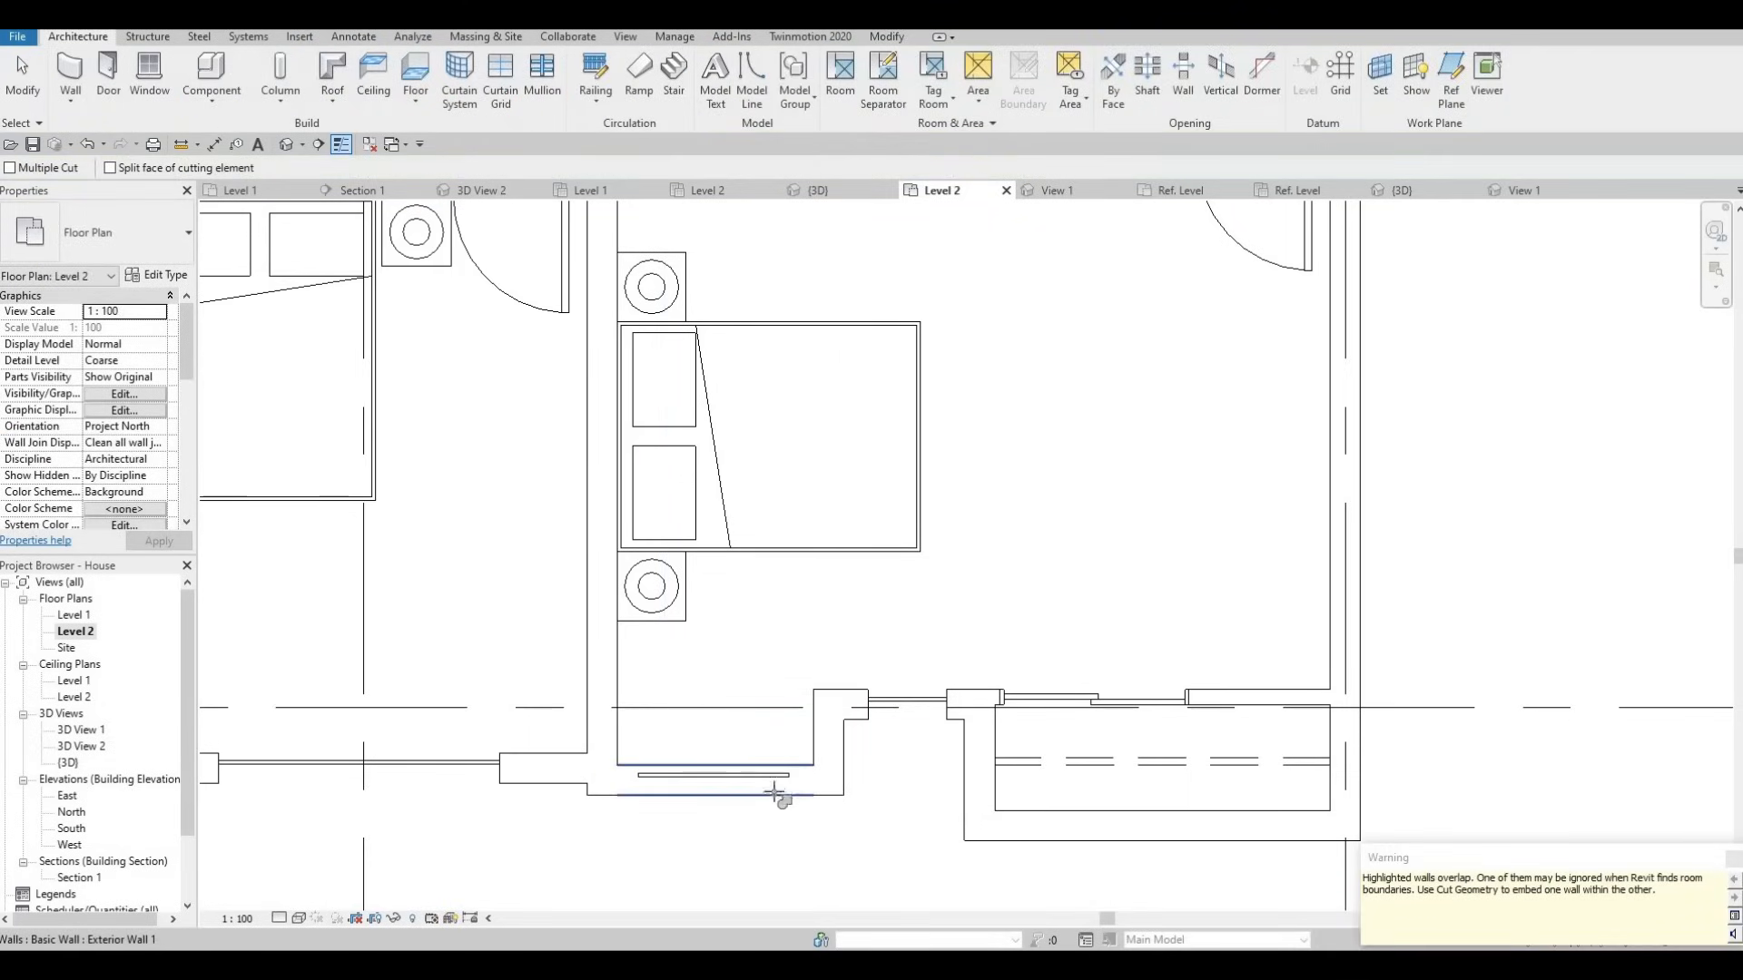
left_click(770, 787)
left_click(713, 779)
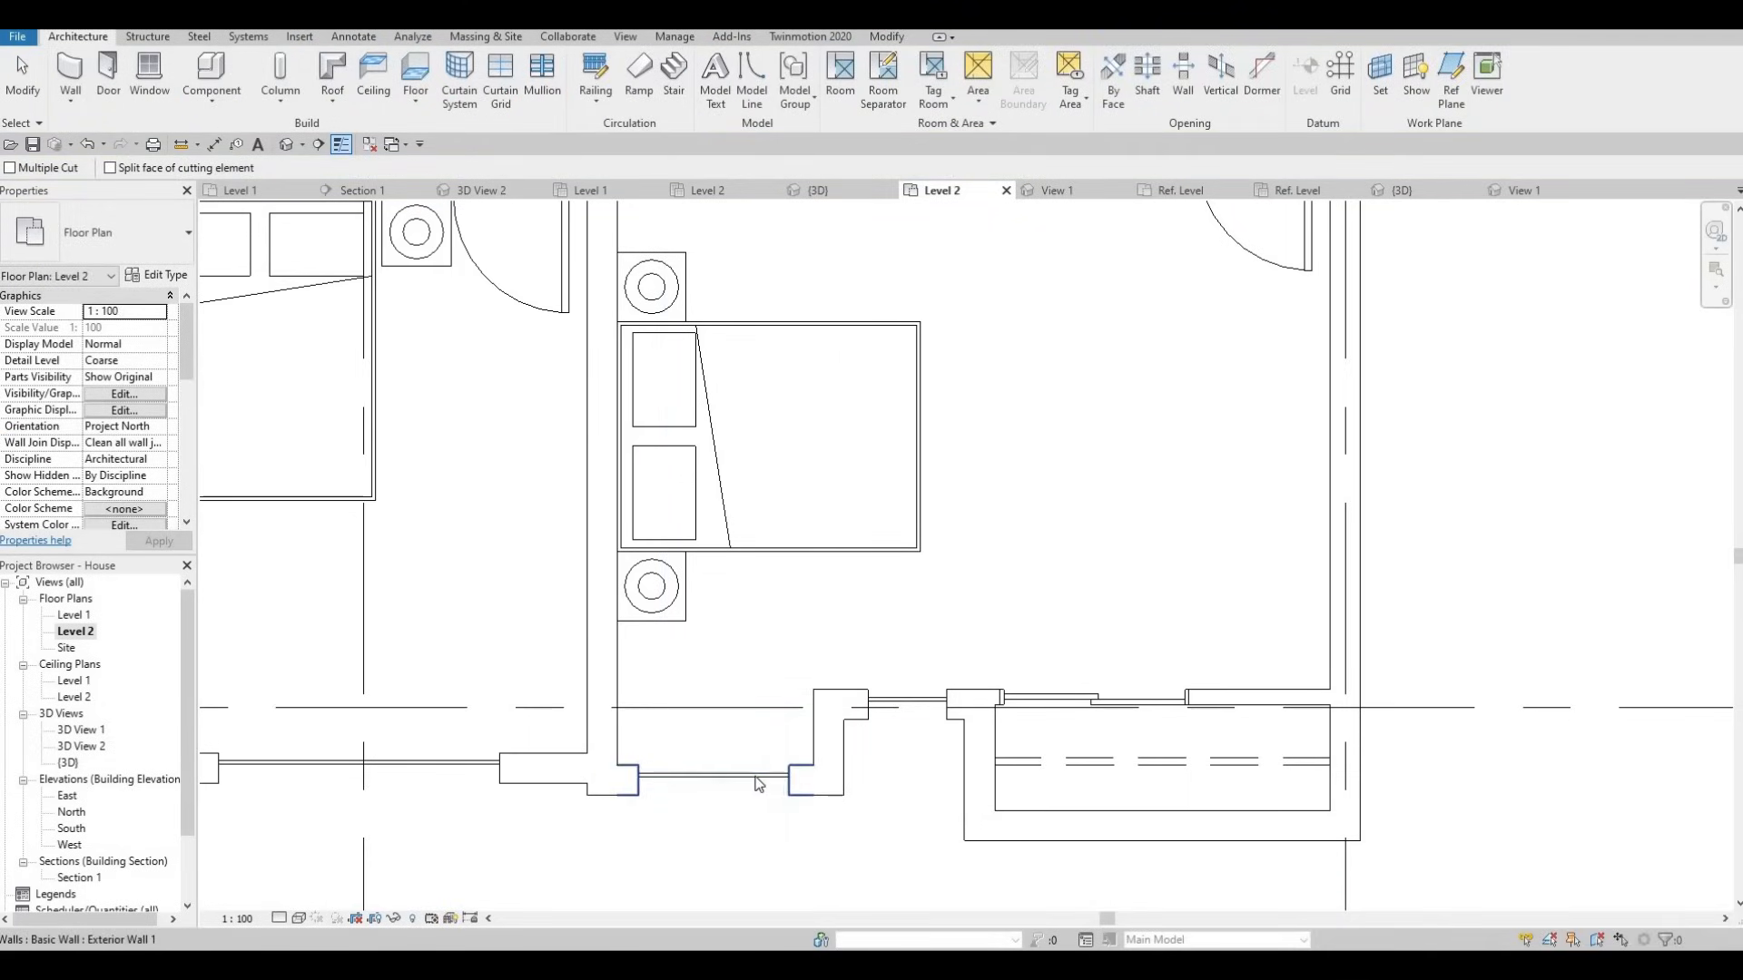
key("Escape")
Draw a vertical curtain wall about 1700 mm long across grid B in the exterior wall at the end of the stair hallway.
scroll(781, 744, "down", 5)
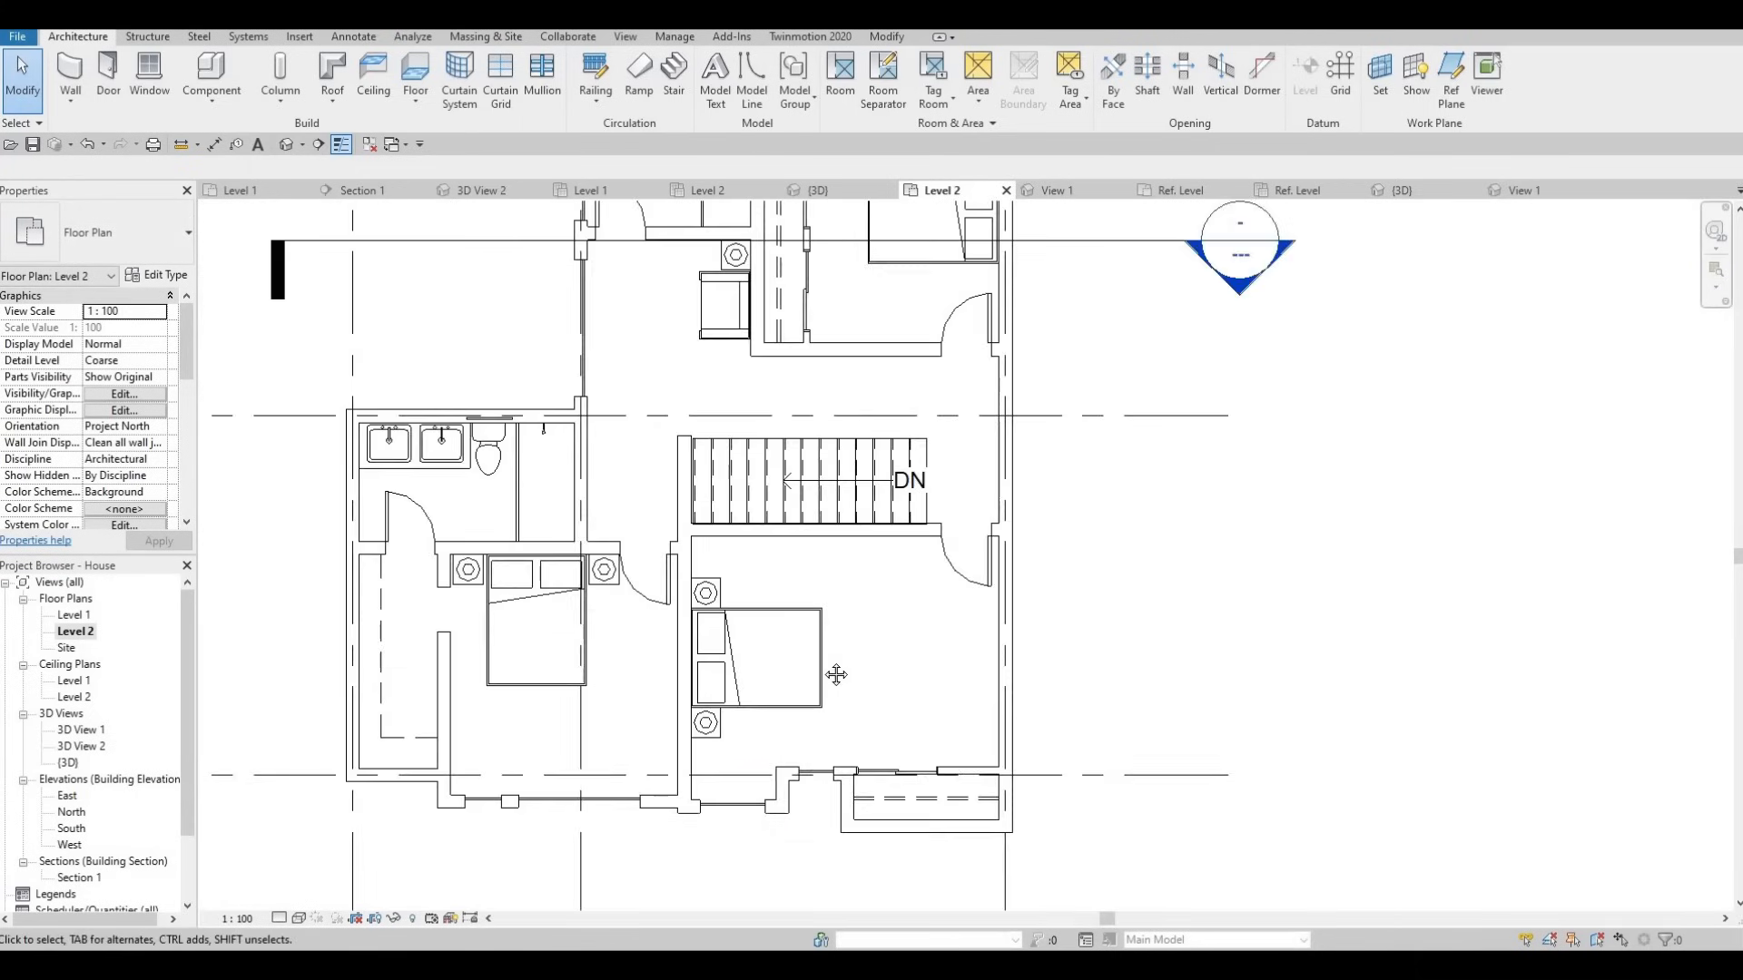
middle_click_drag(809, 814, 862, 682)
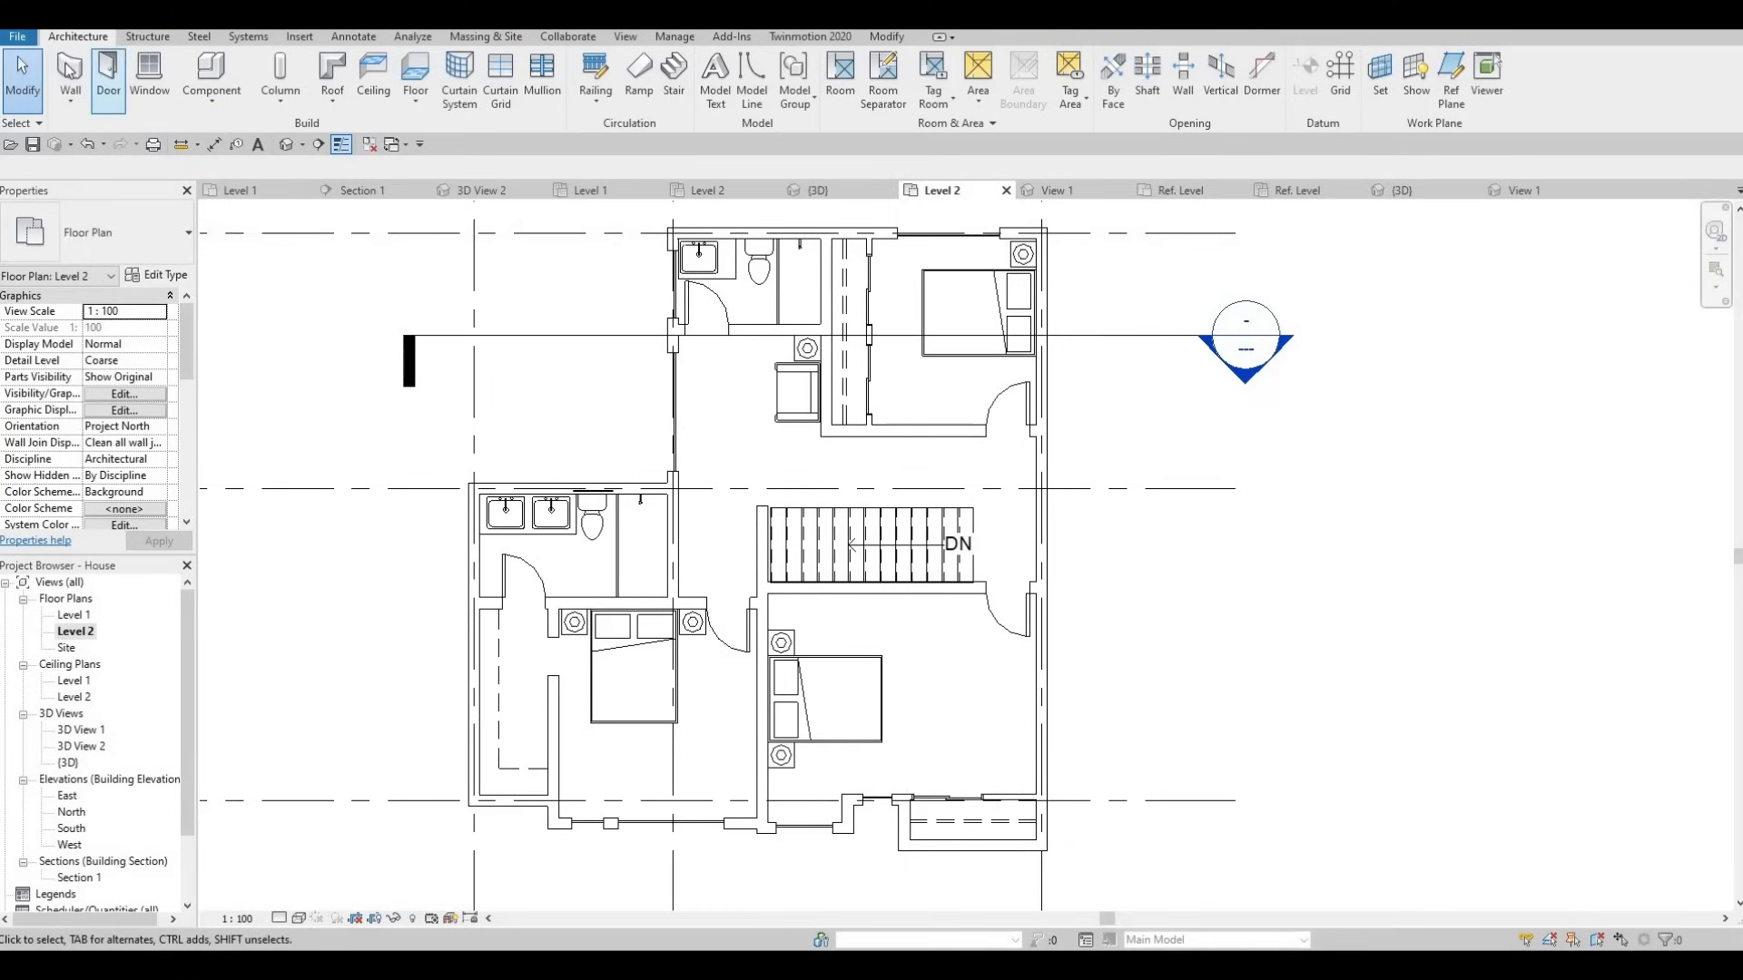
key("w")
key("a")
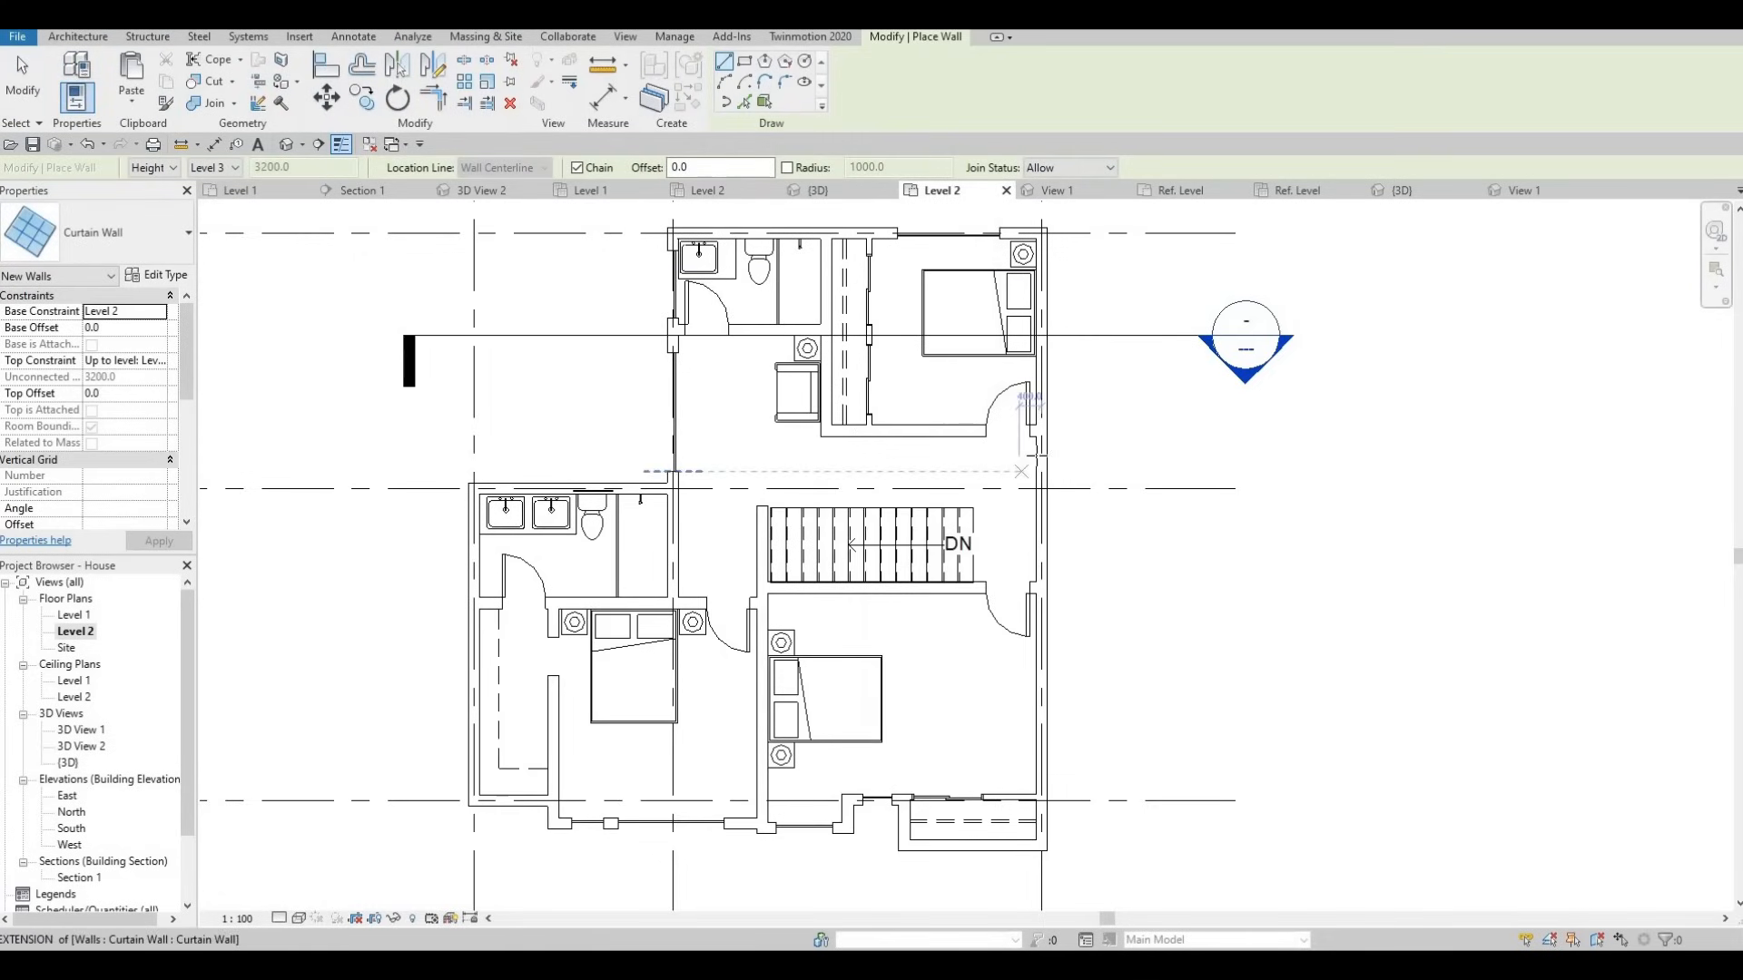
scroll(1026, 461, "up", 2)
left_click(1024, 453)
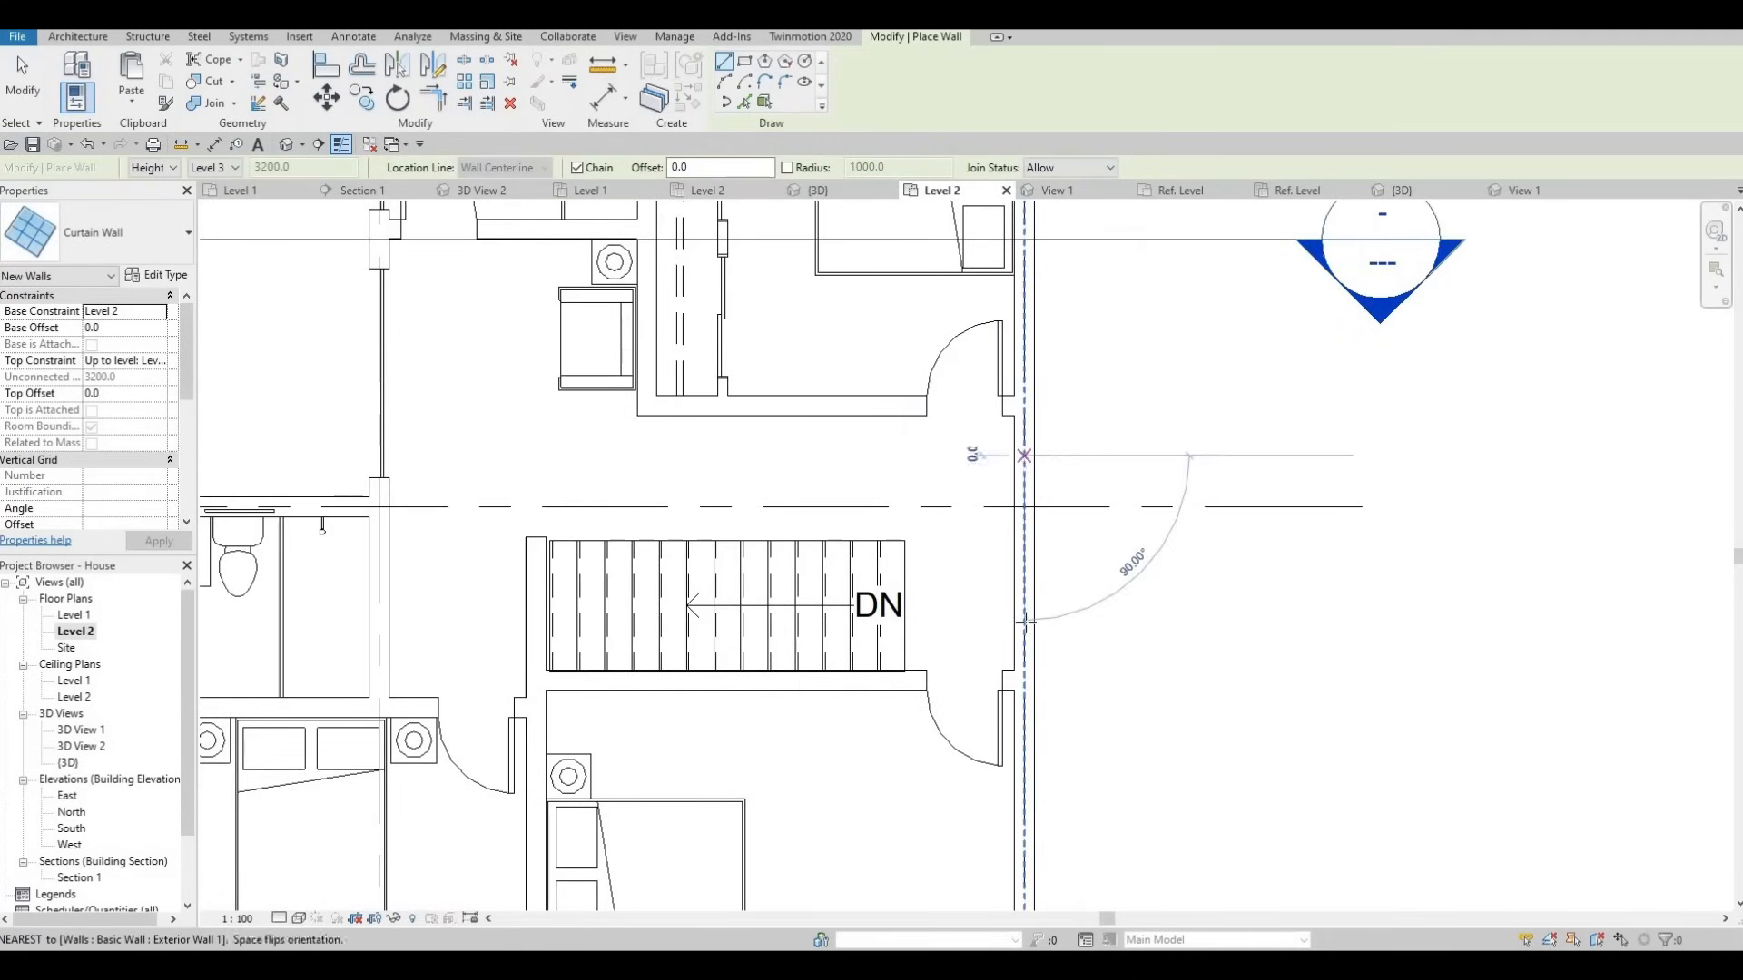
left_click(1026, 626)
key("Escape")
key("Escape")
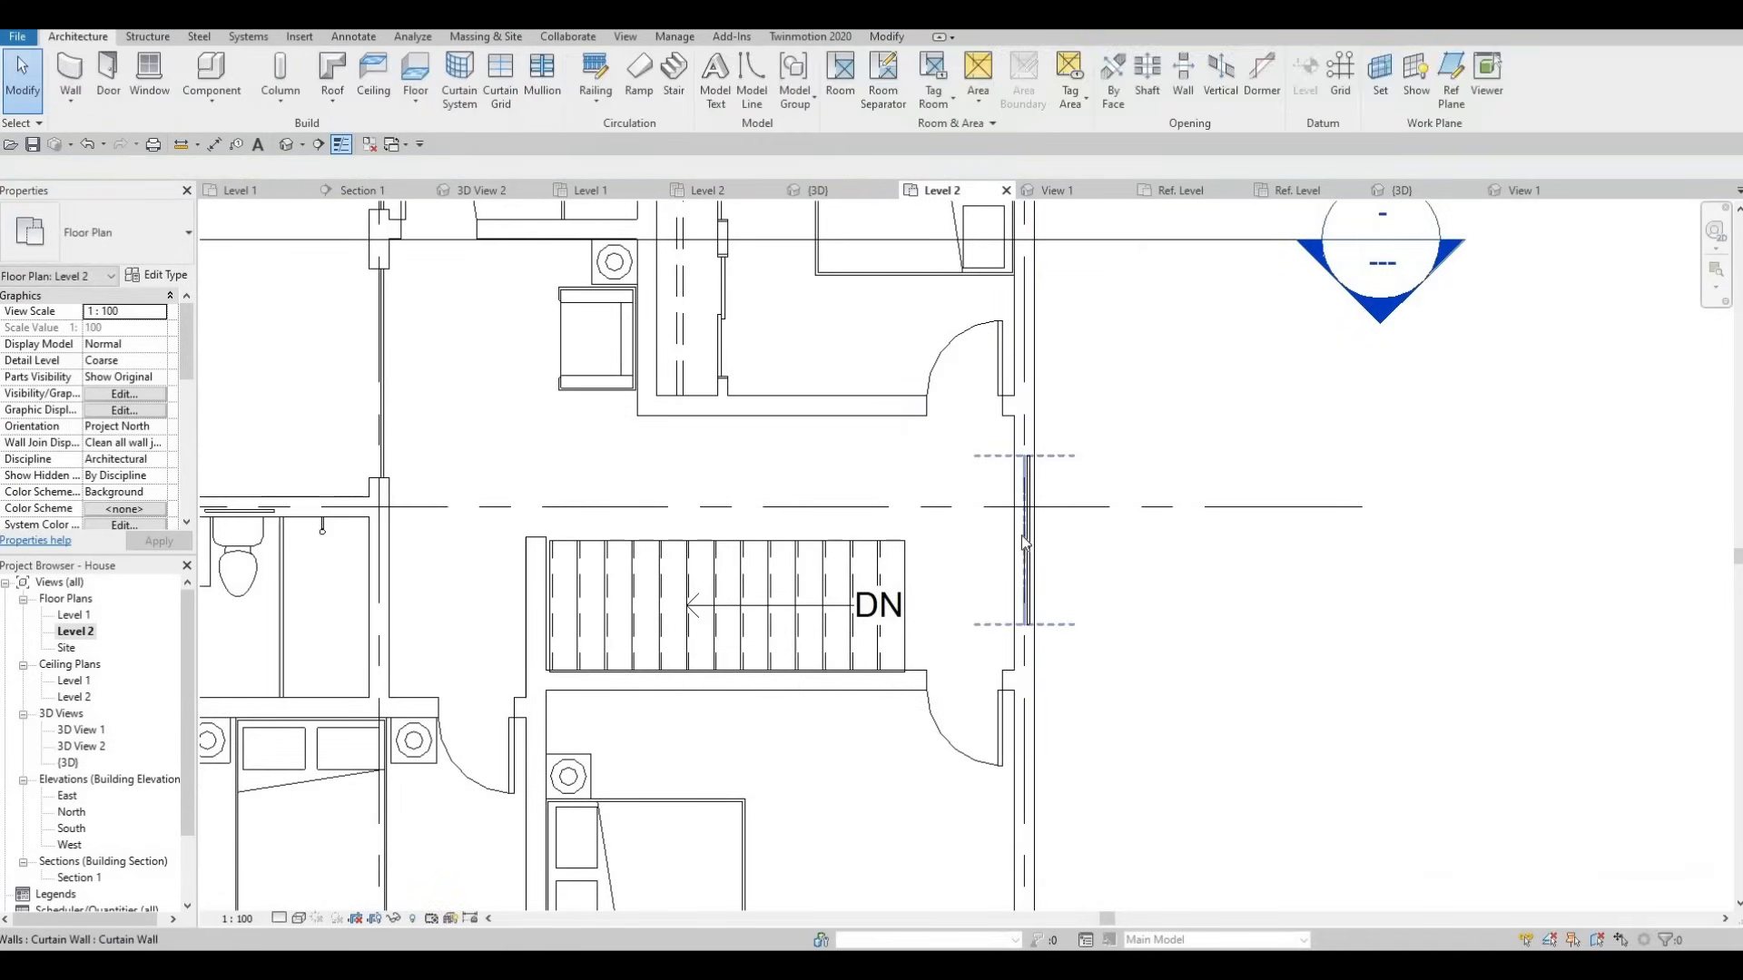
Flip the orientation of the hallway's 1700 mm curtain wall and cut the exterior wall with it.
left_click(1027, 545)
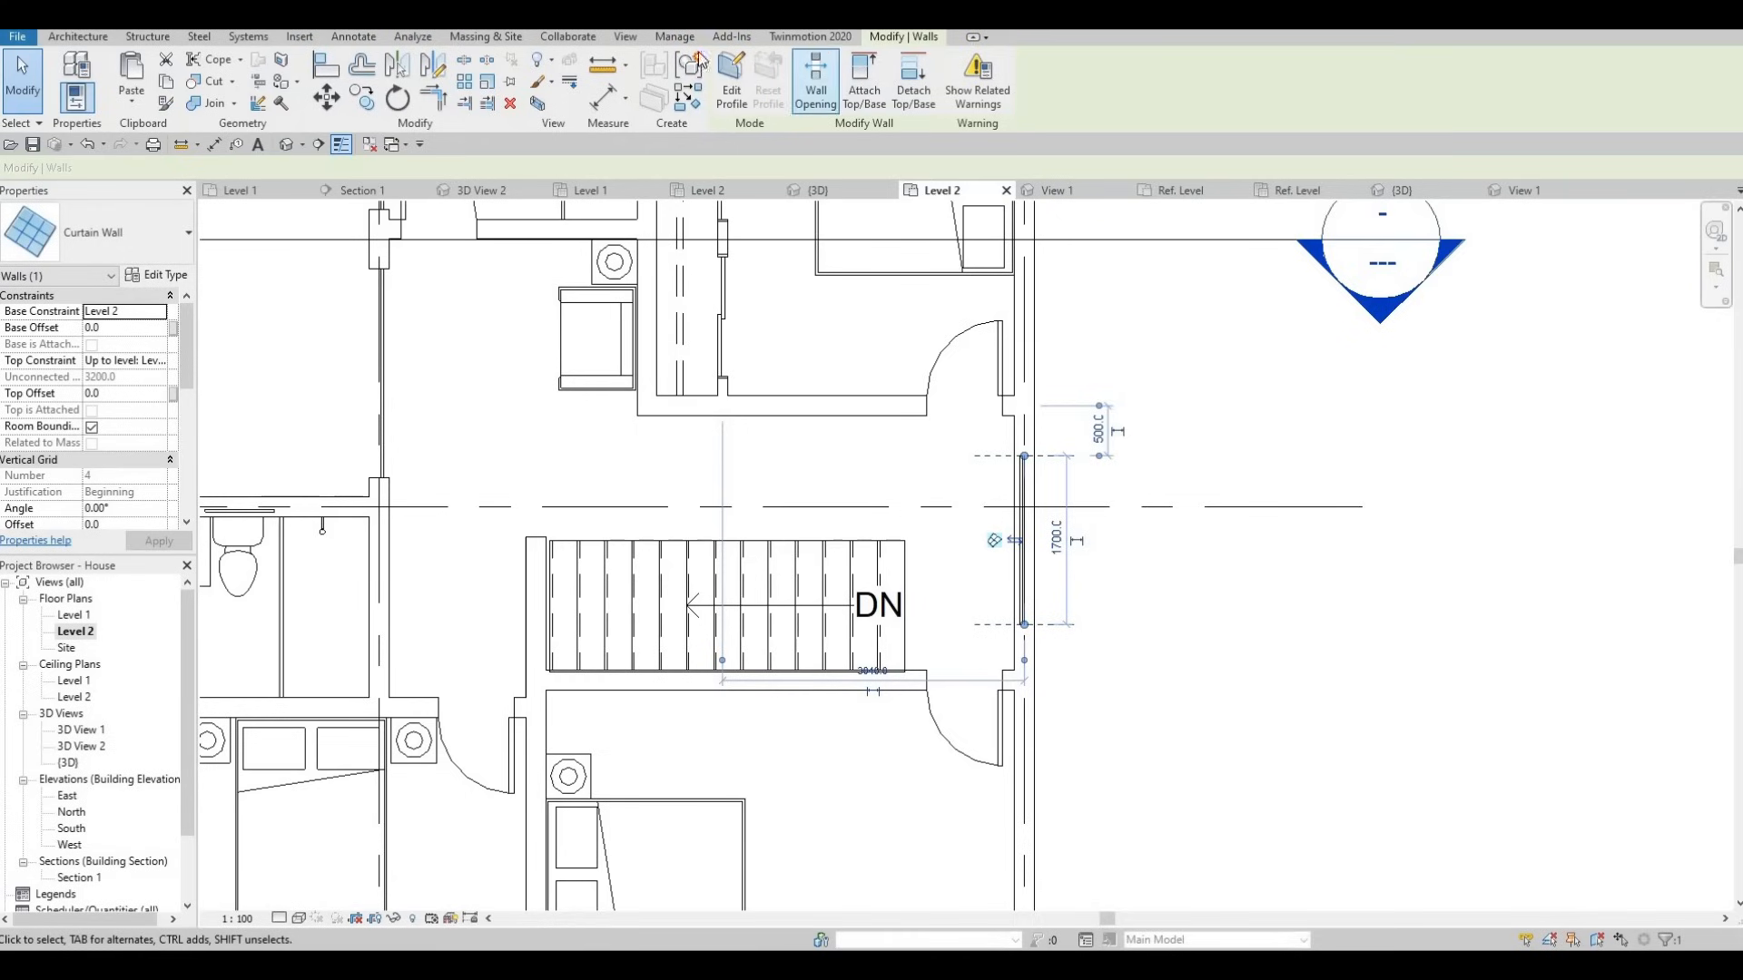
key("Escape")
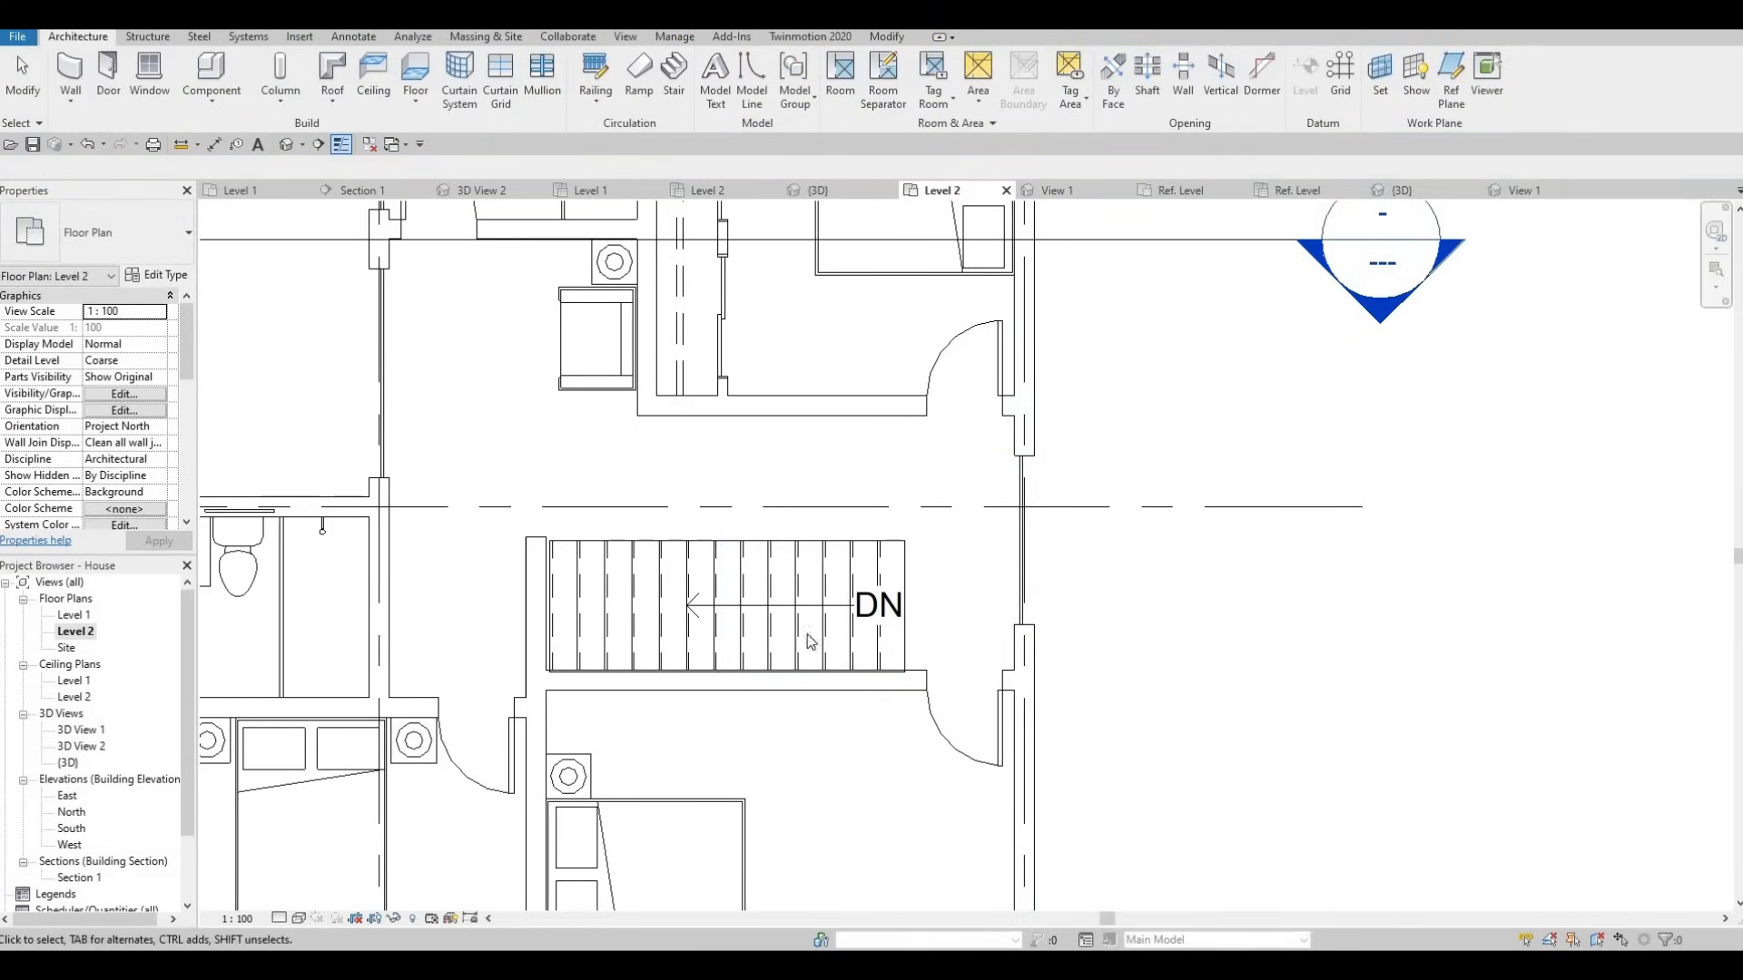
scroll(885, 689, "down", 5)
middle_click_drag(889, 710, 820, 673)
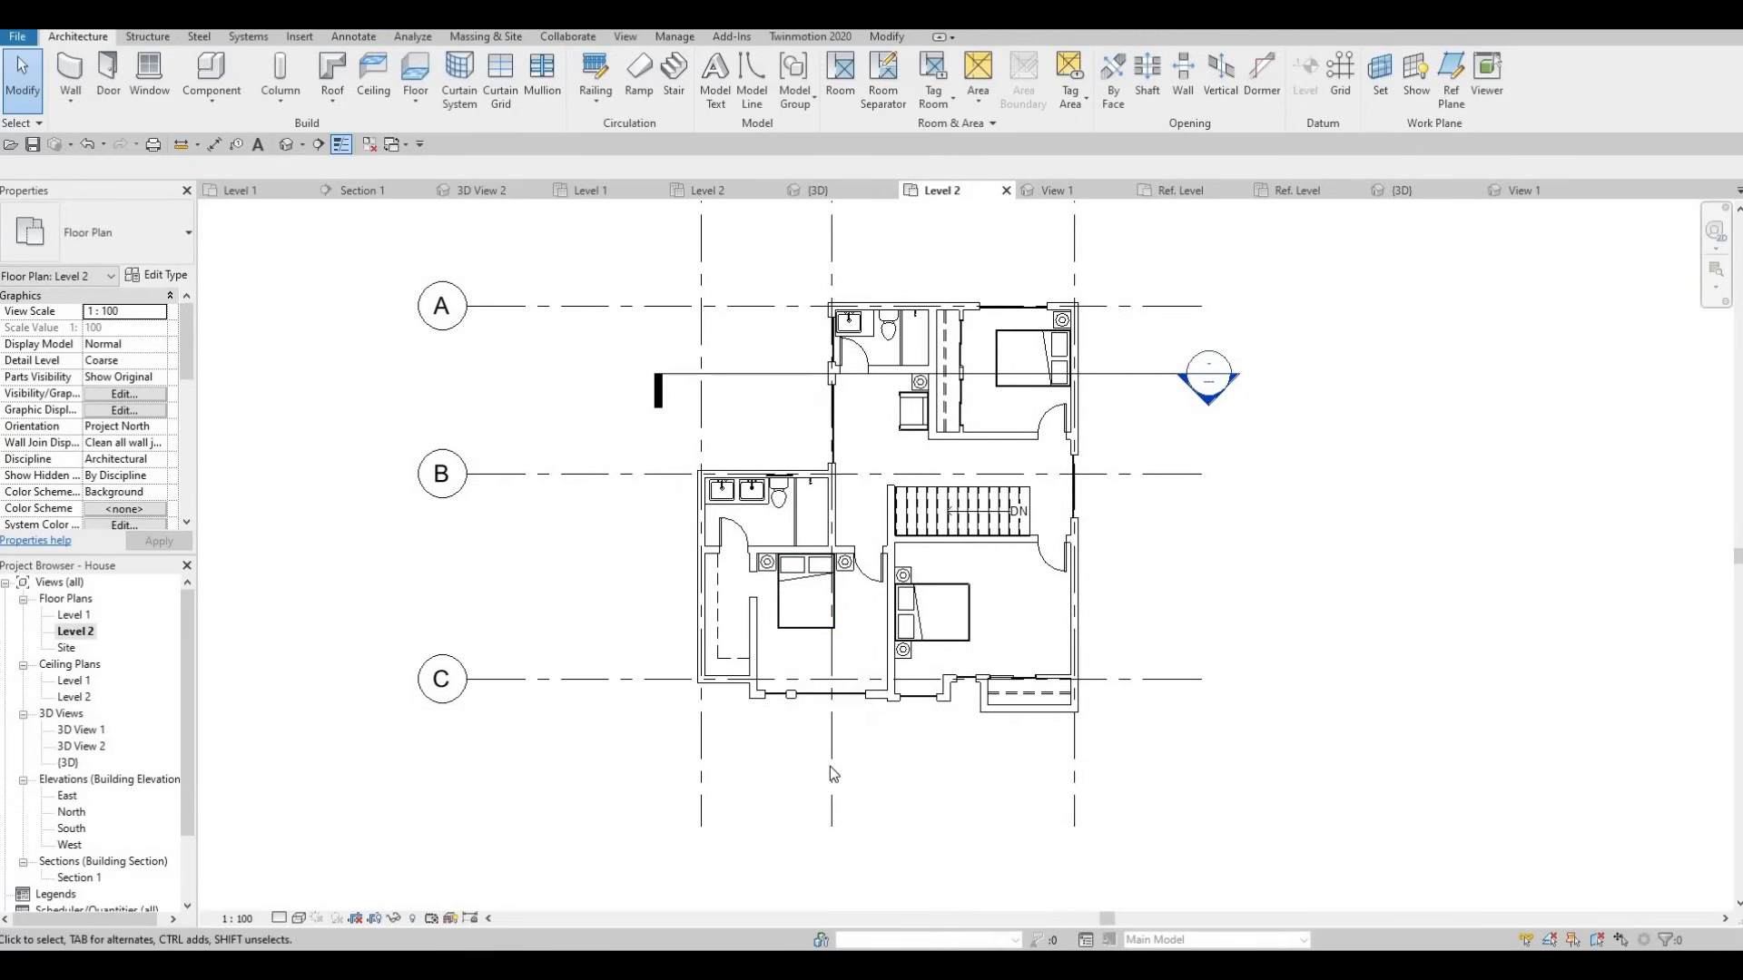
middle_click_drag(830, 758, 835, 749)
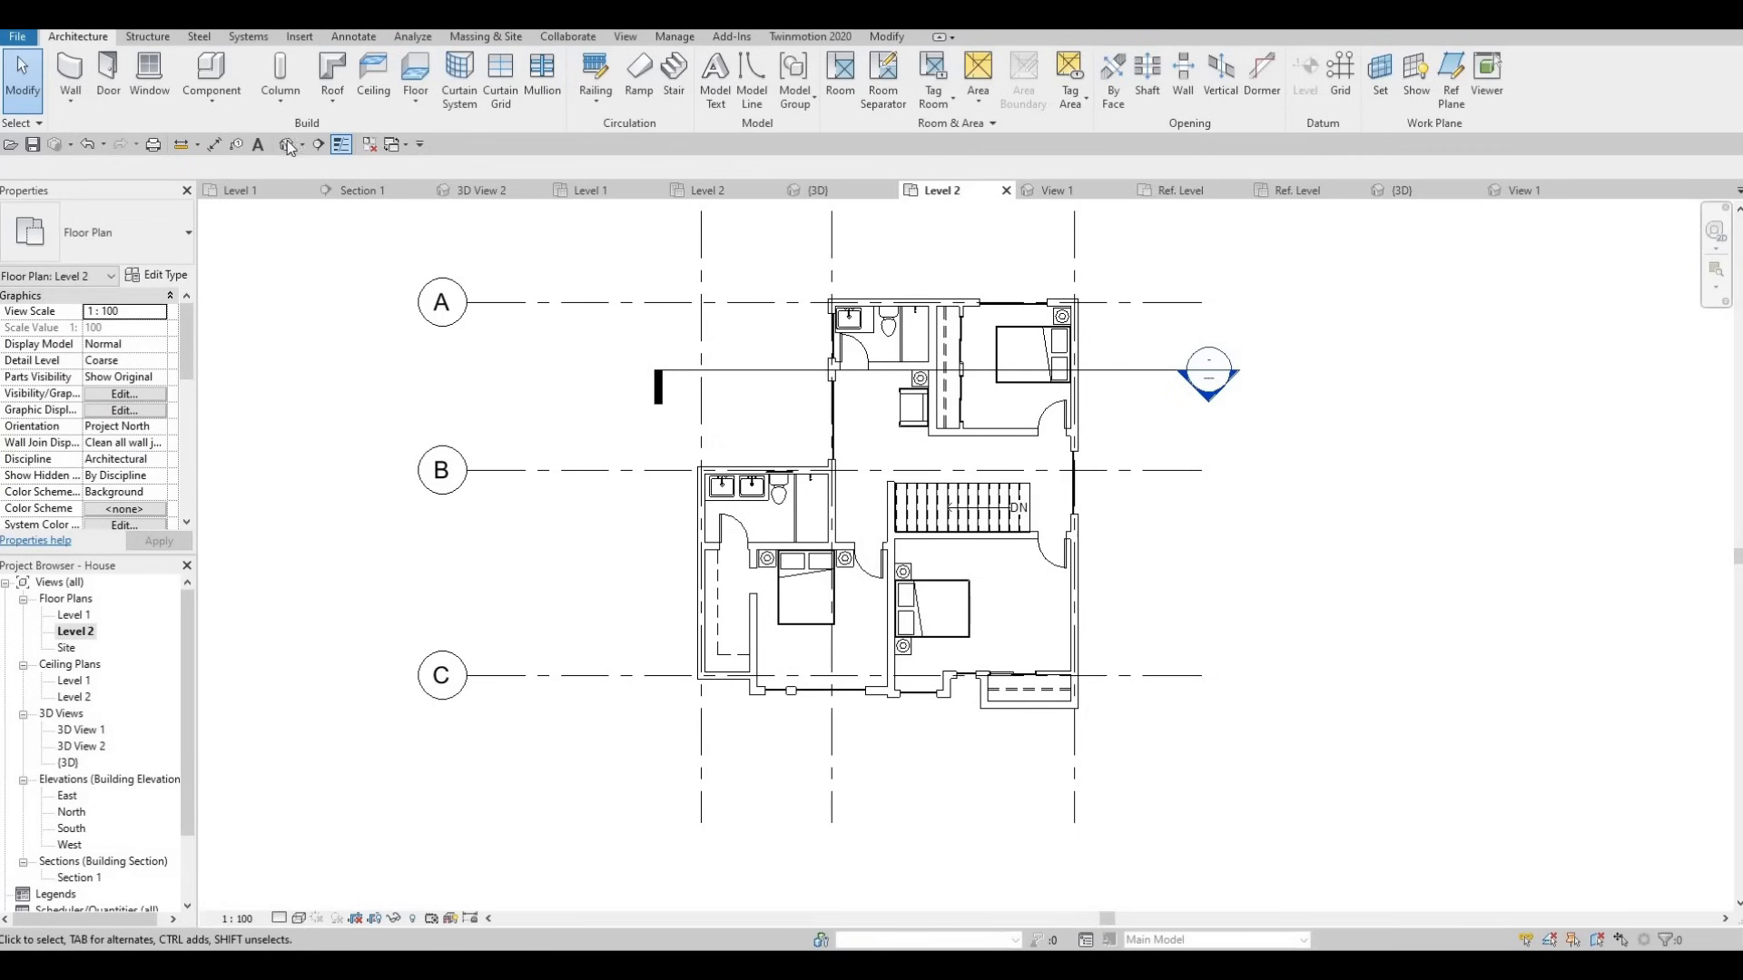
Switch to the 3D view and examine the house's exterior walls and windows from the left and front sides.
middle_click_drag(755, 561, 726, 444)
scroll(727, 444, "down", 2)
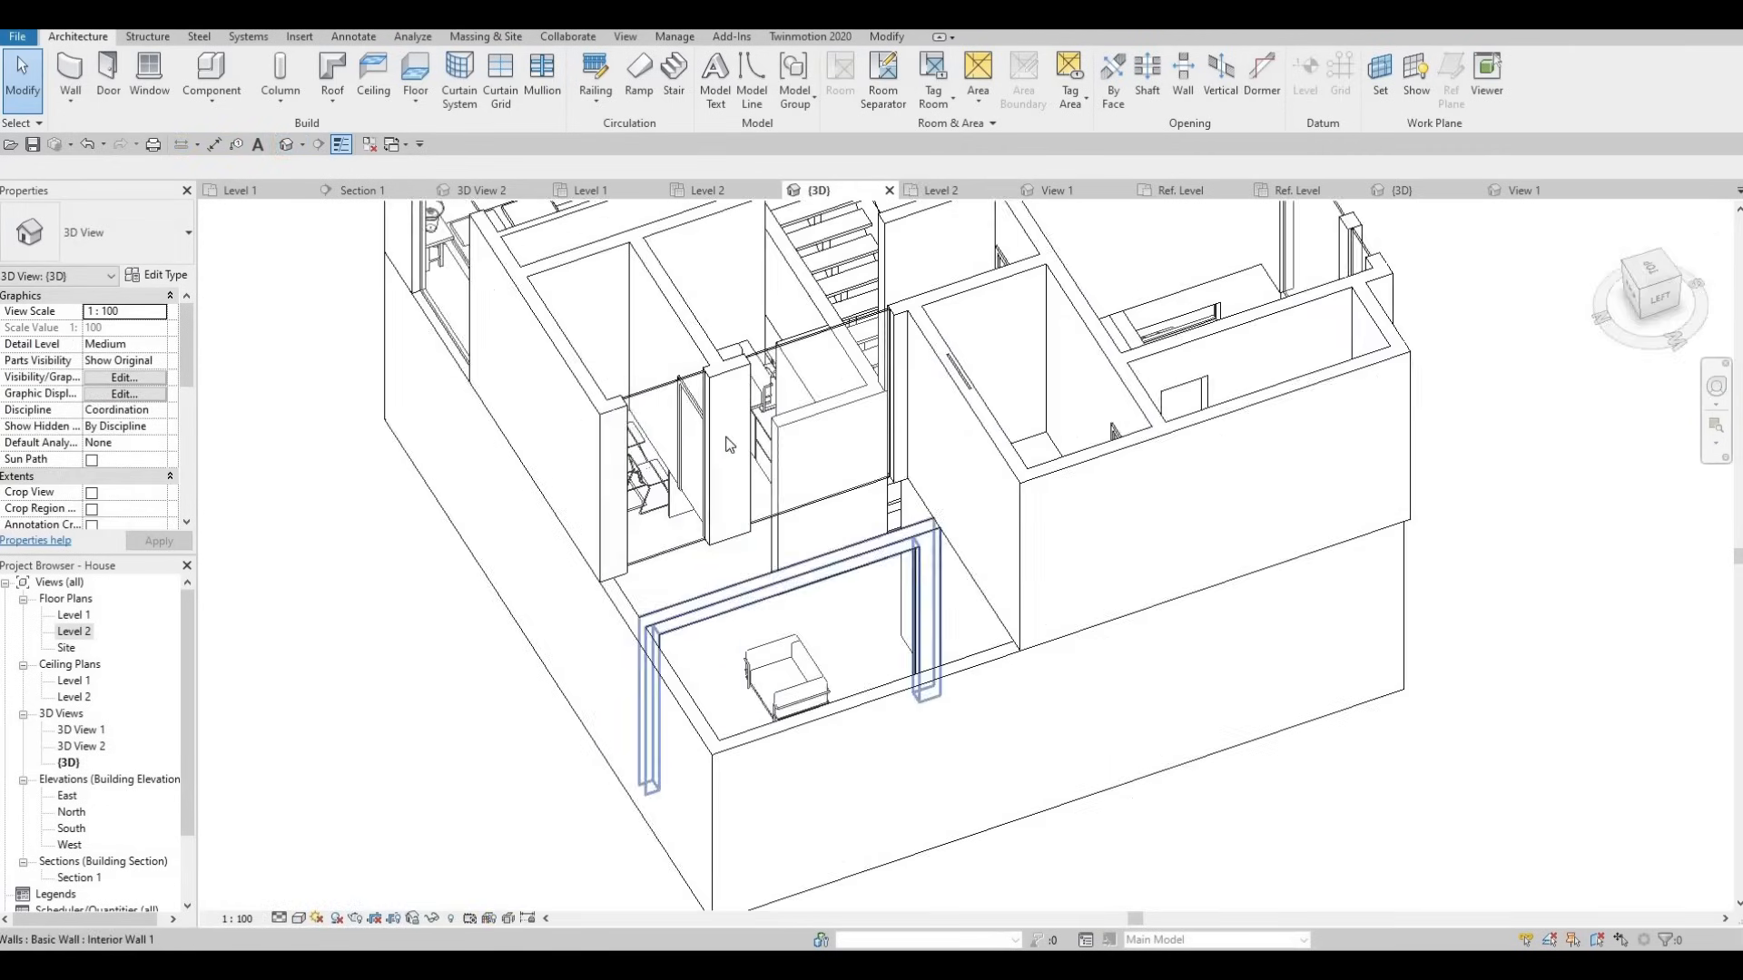
middle_click_drag(917, 545, 849, 502, "shift")
scroll(817, 514, "down", 1)
middle_click_drag(720, 572, 700, 623, "shift")
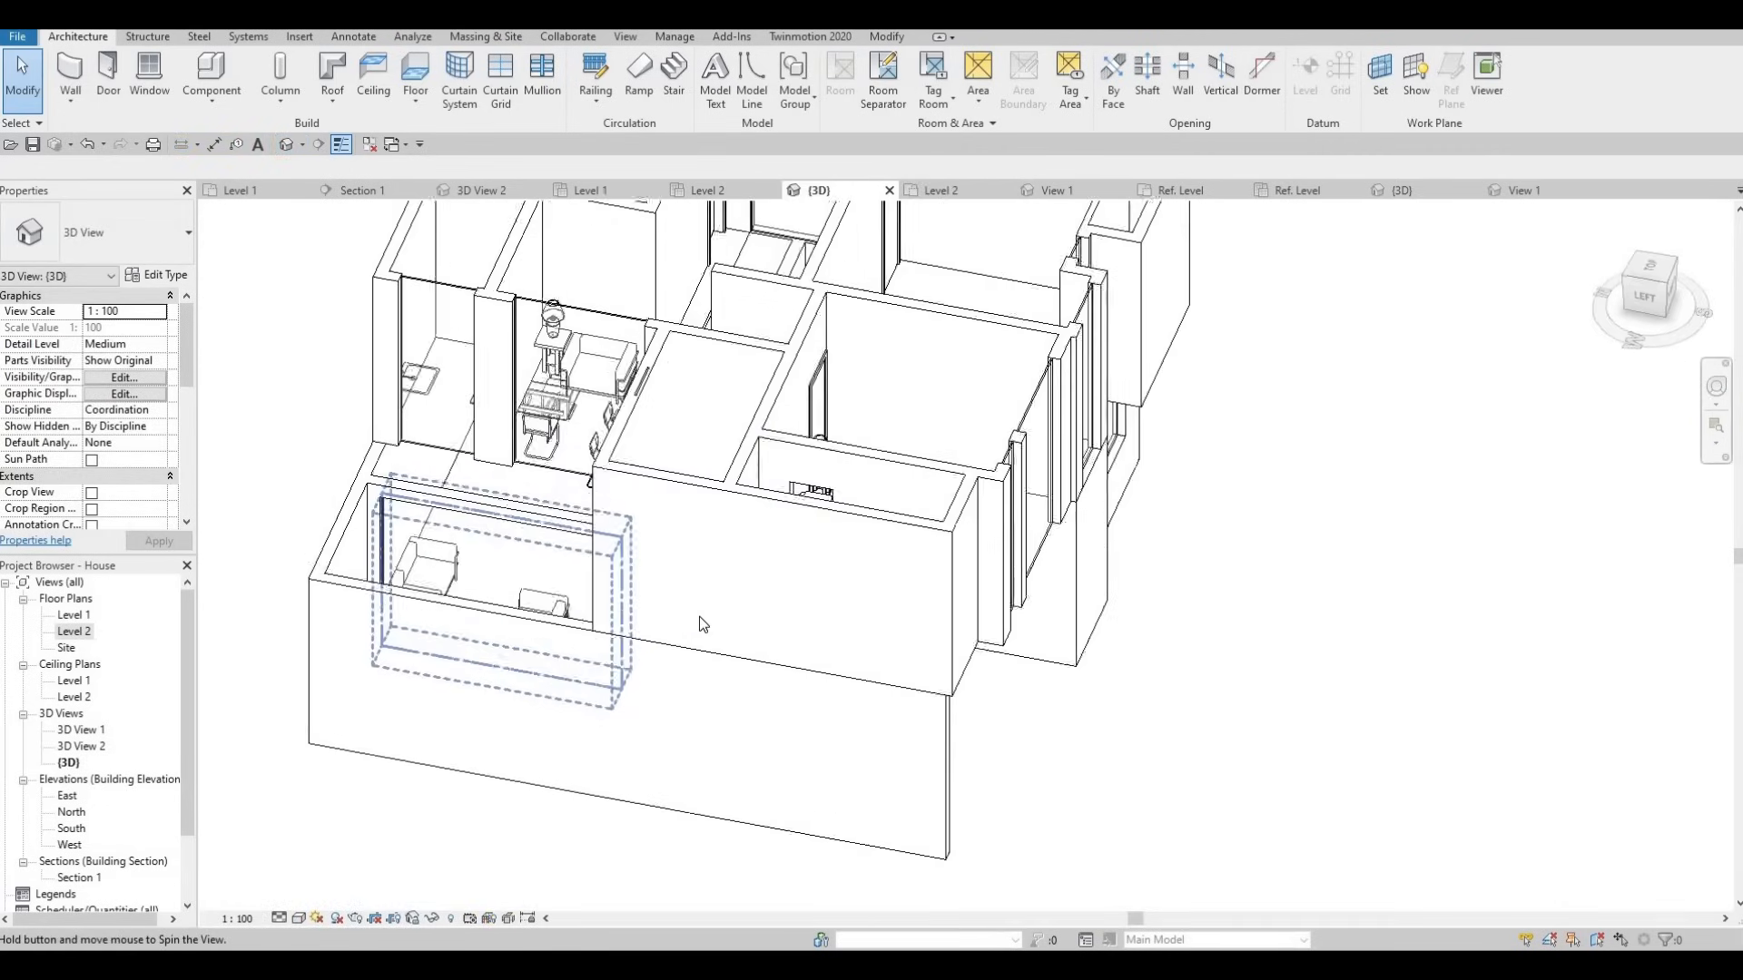
scroll(717, 652, "up", 1)
middle_click_drag(528, 579, 926, 533, "shift")
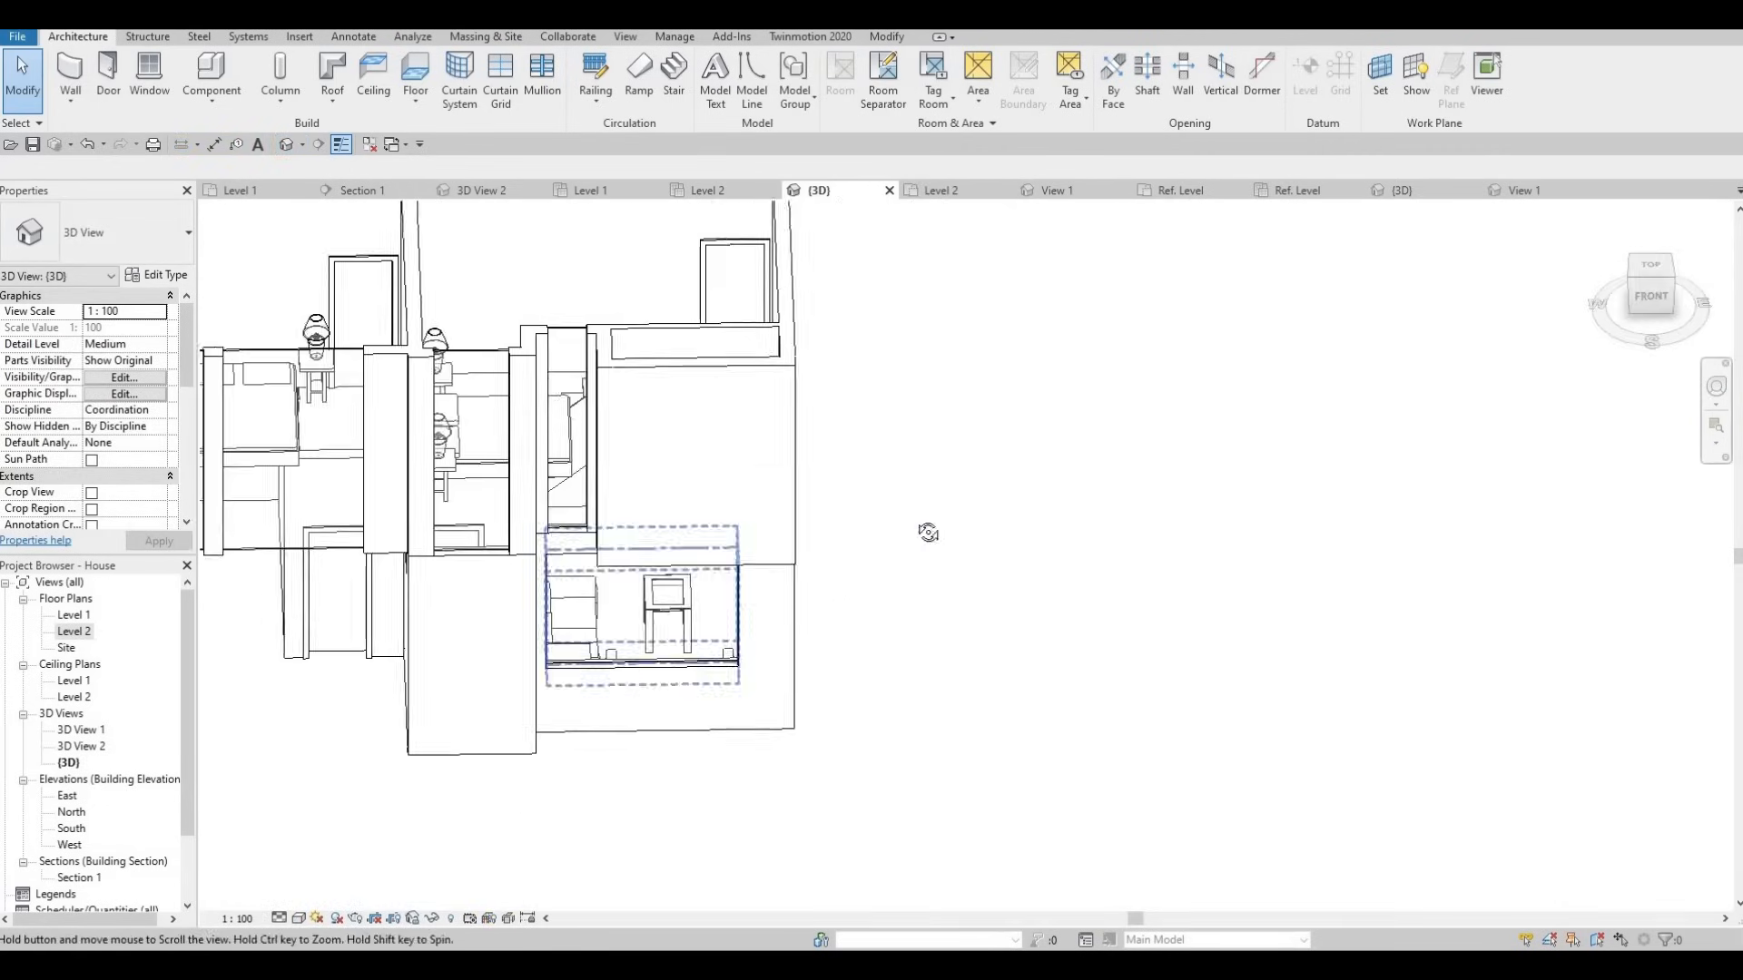
scroll(731, 604, "down", 3)
middle_click_drag(731, 604, 1044, 494)
middle_click_drag(985, 653, 941, 535, "shift")
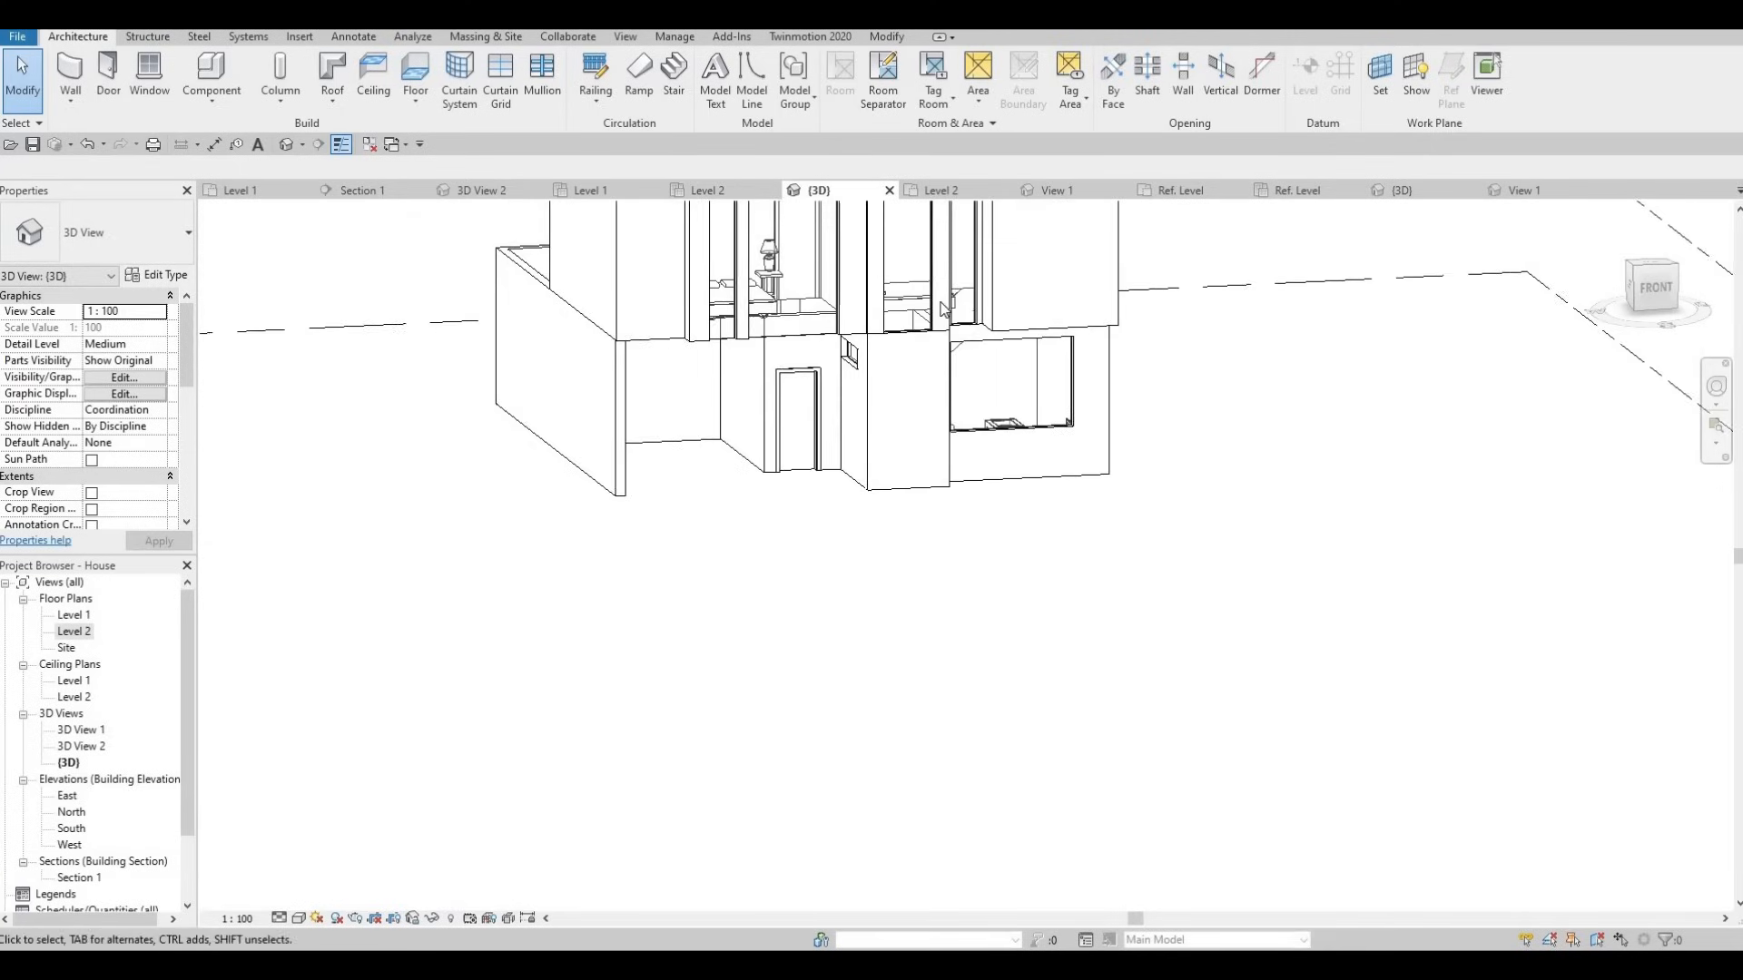
Shorten the narrow front curtain wall beside the projecting closet to a top offset of about -288 mm and a base offset of about 311 mm.
middle_click_drag(938, 341, 940, 519)
scroll(968, 372, "up", 2)
left_click(948, 400)
scroll(964, 381, "up", 3)
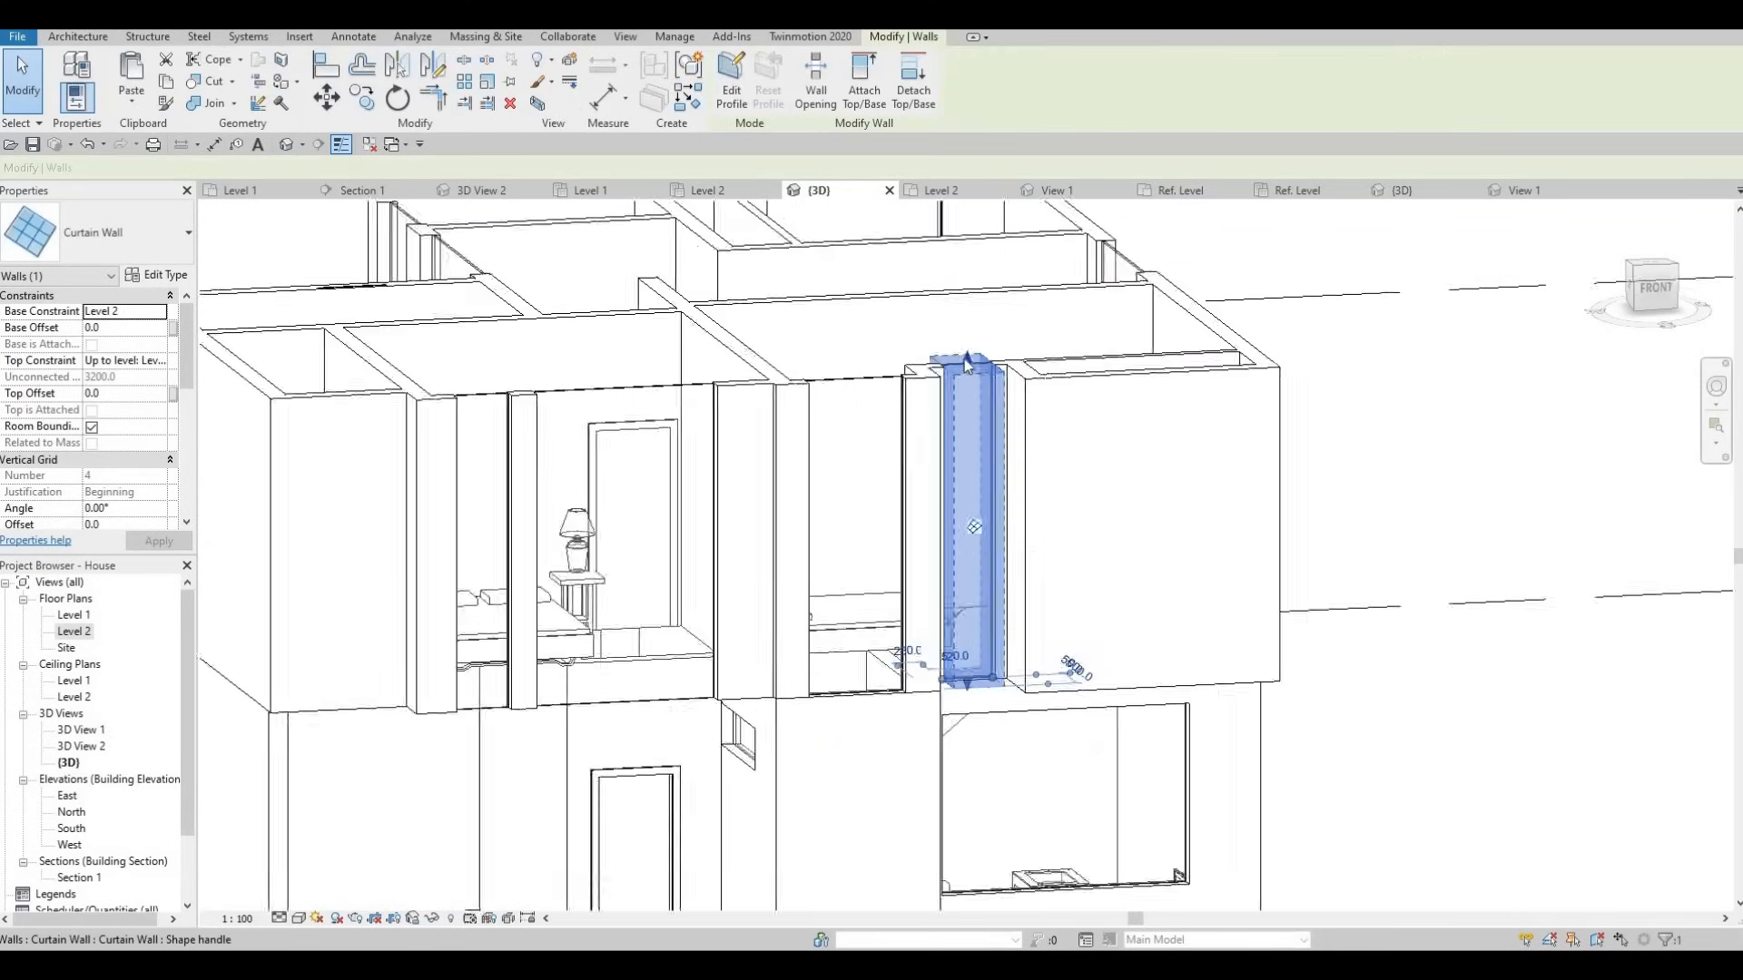
left_click_drag(964, 381, 966, 403)
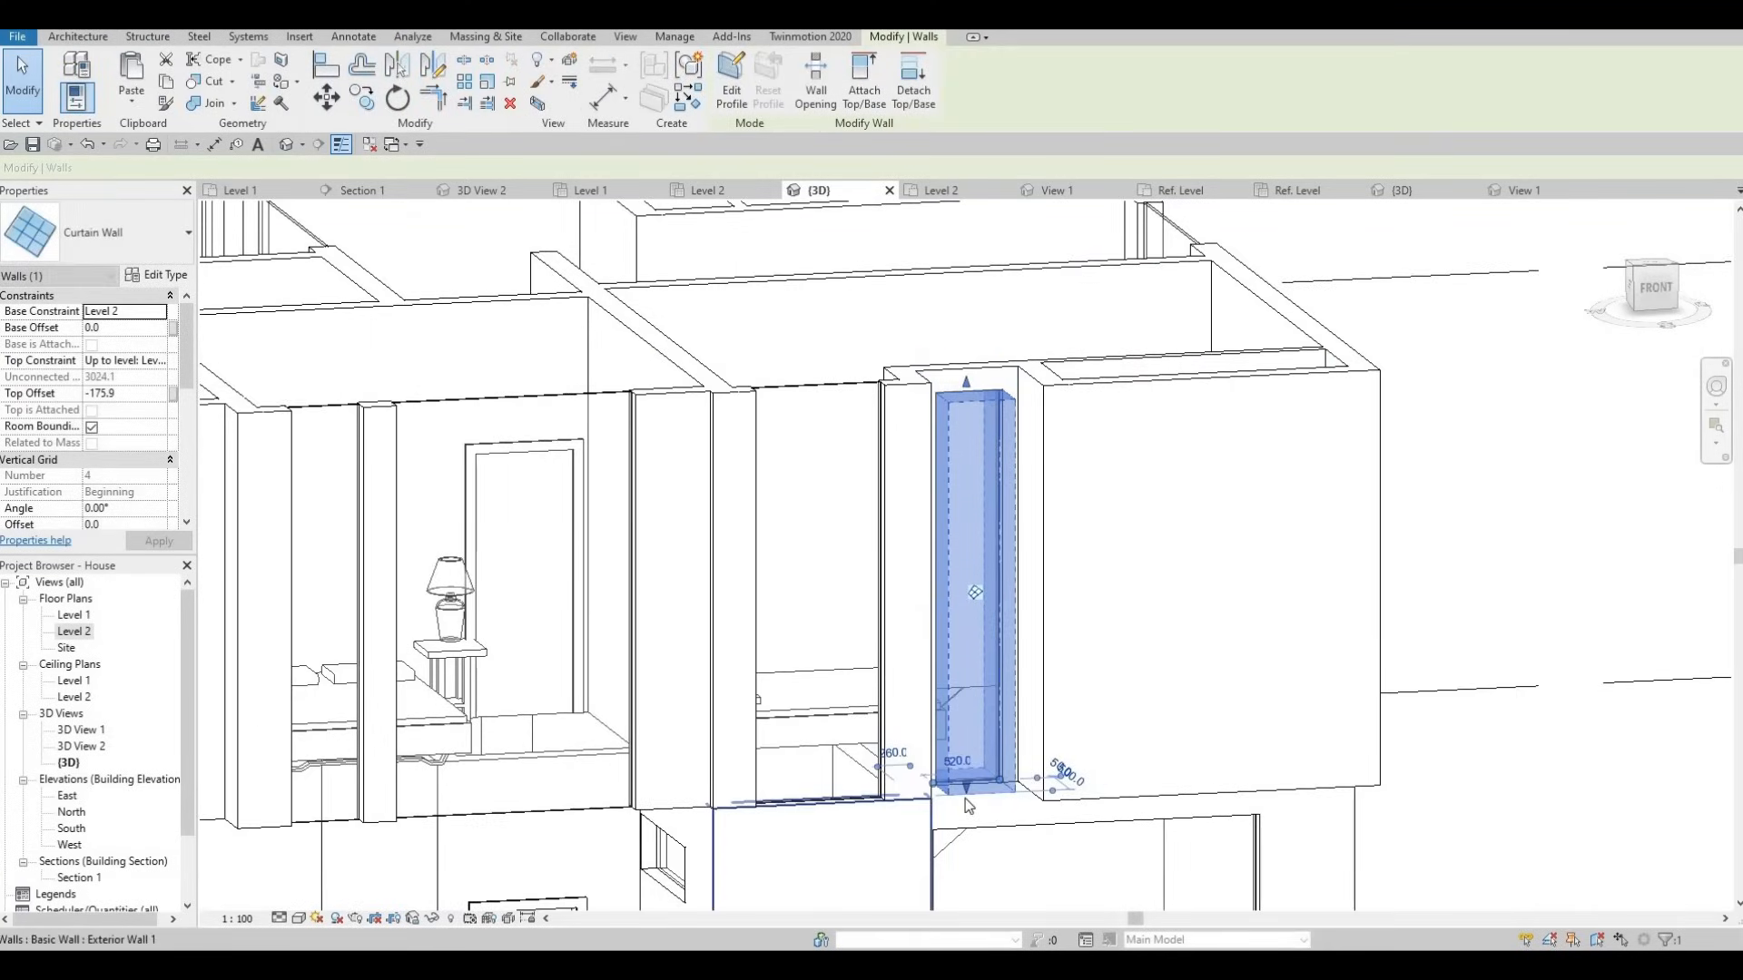
left_click_drag(966, 788, 974, 745)
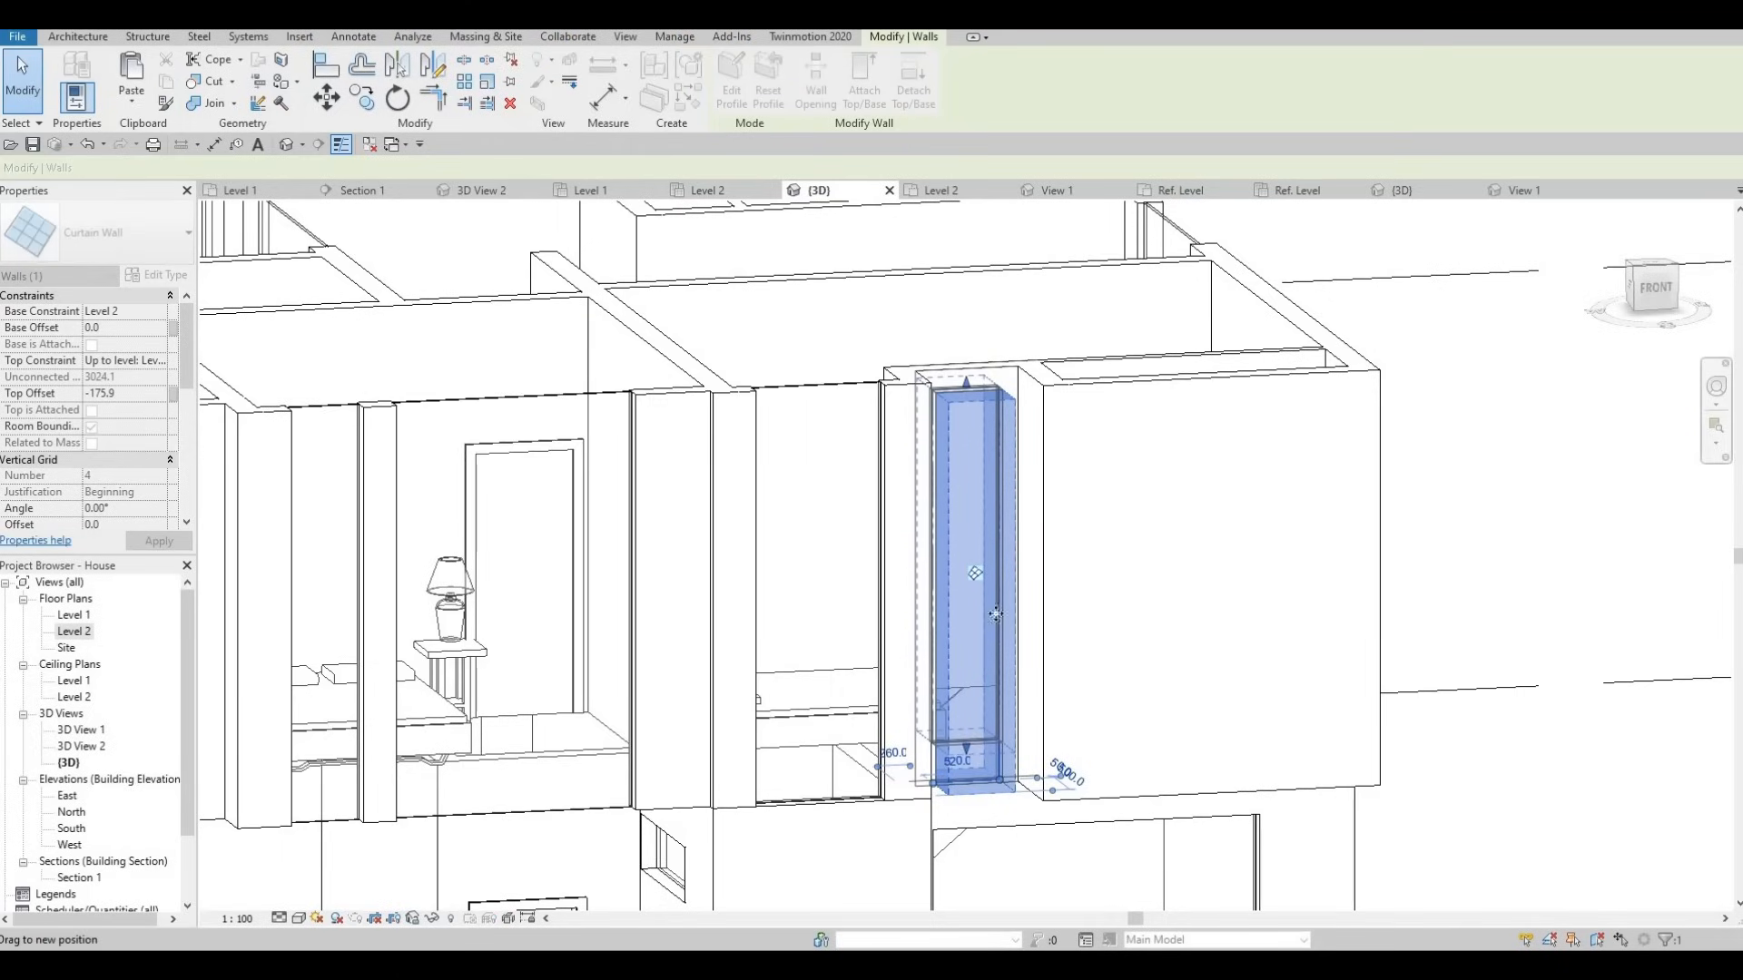
mouse_move(975, 399)
left_mouse_down()
mouse_move(971, 383)
mouse_move(969, 412)
left_mouse_up()
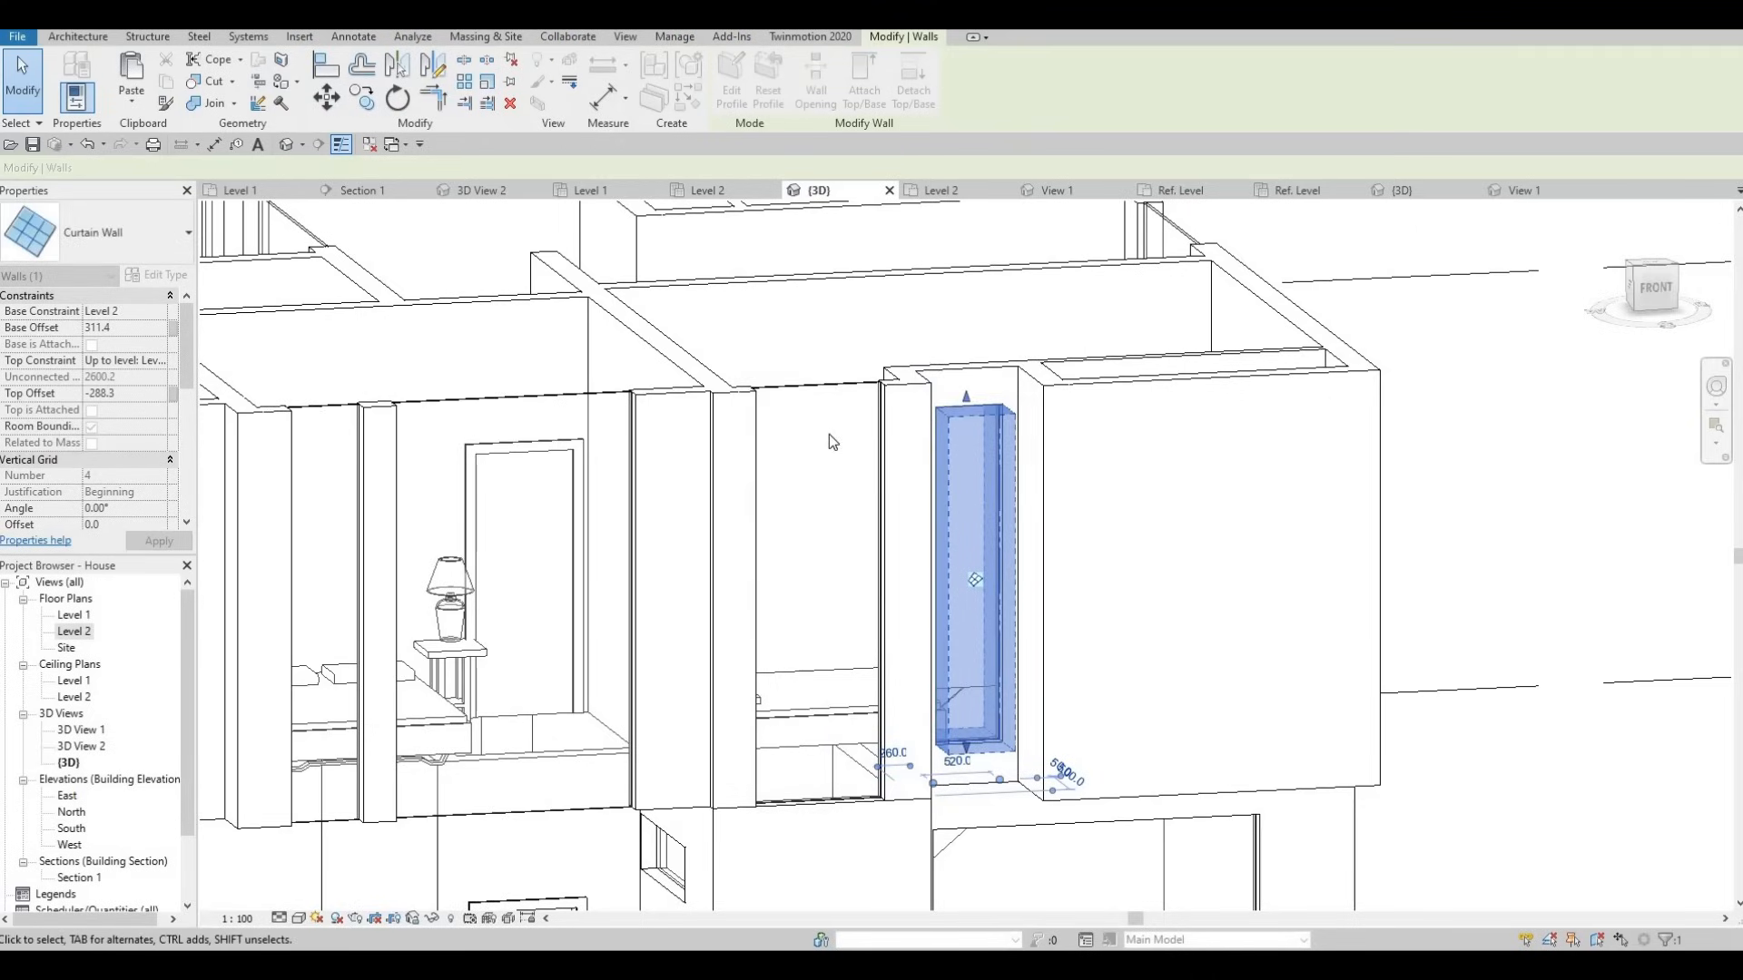
Align the top of the 1000 mm front curtain wall with the neighbouring narrow curtain wall and raise its base offset to about 1624 mm.
left_click(819, 385)
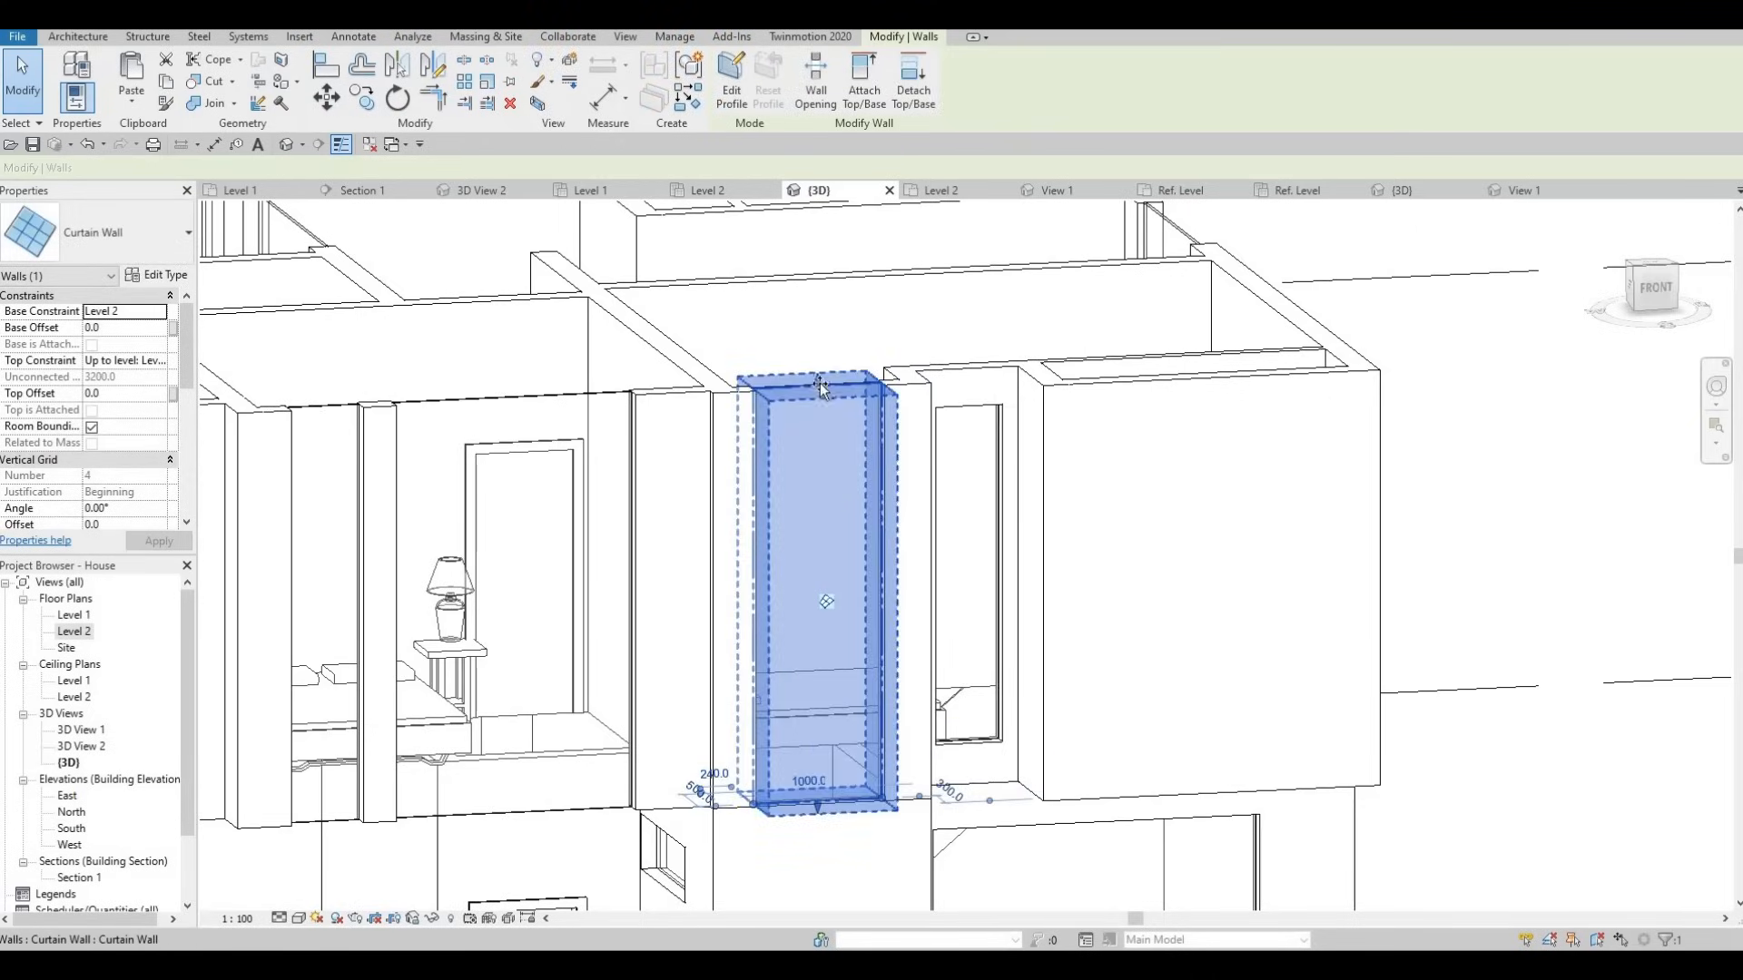
left_click_drag(819, 383, 811, 465)
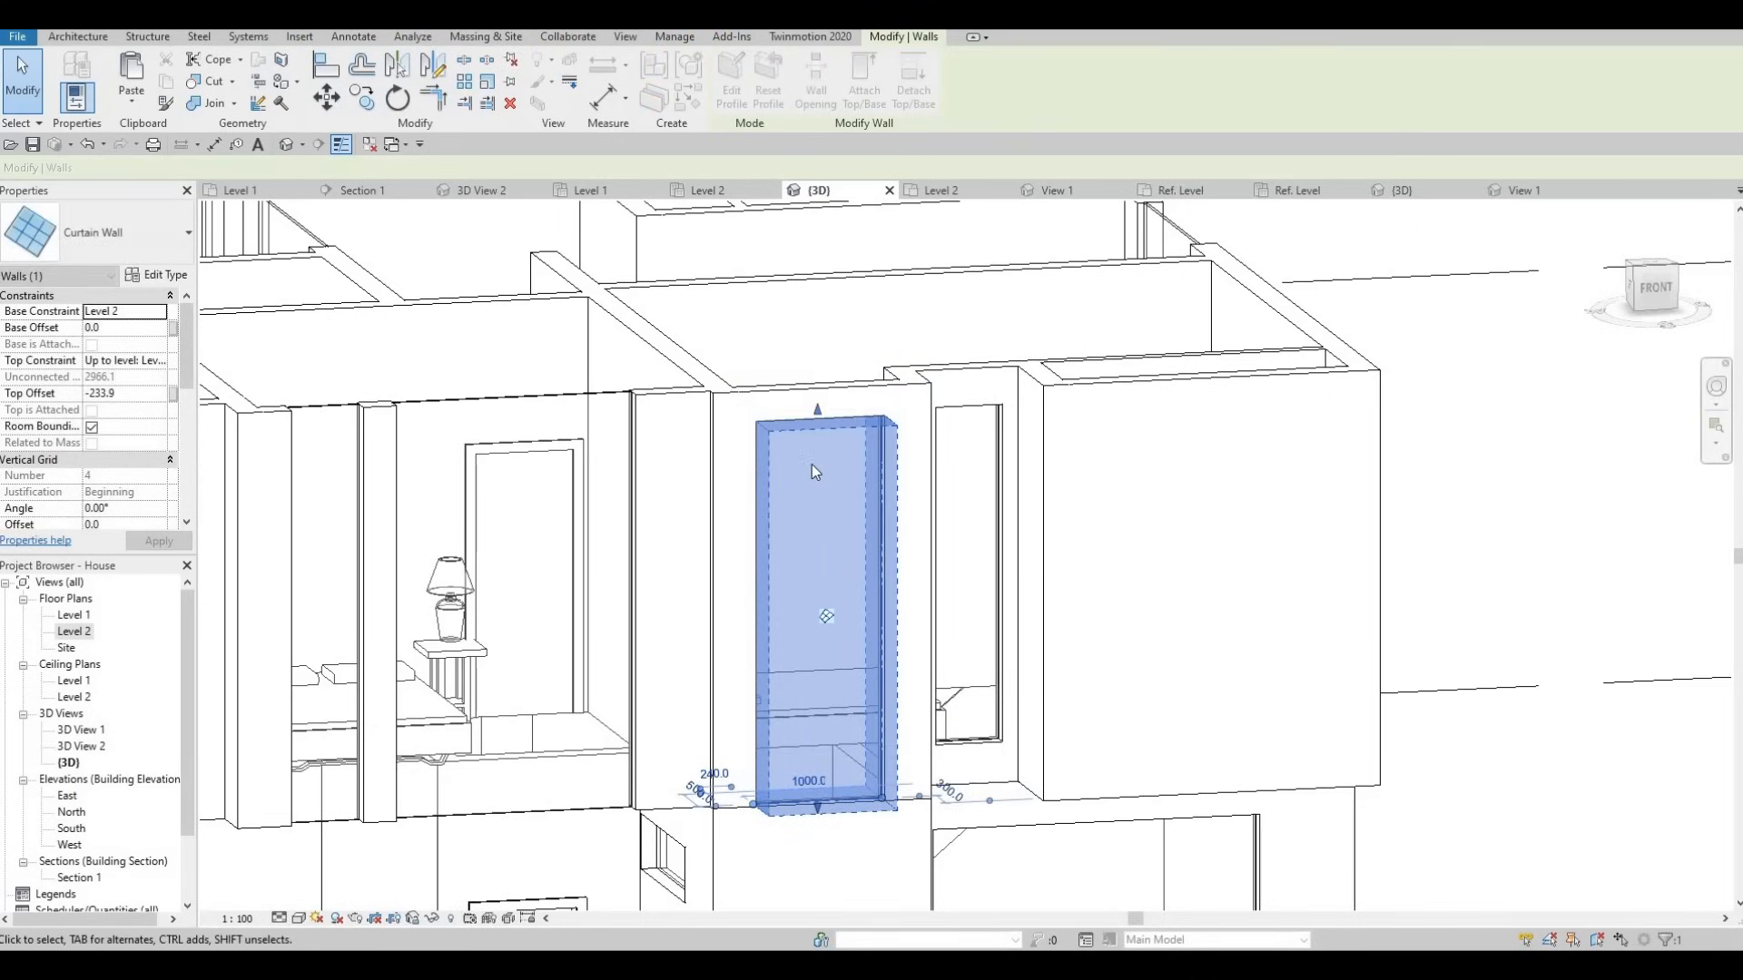
key("l")
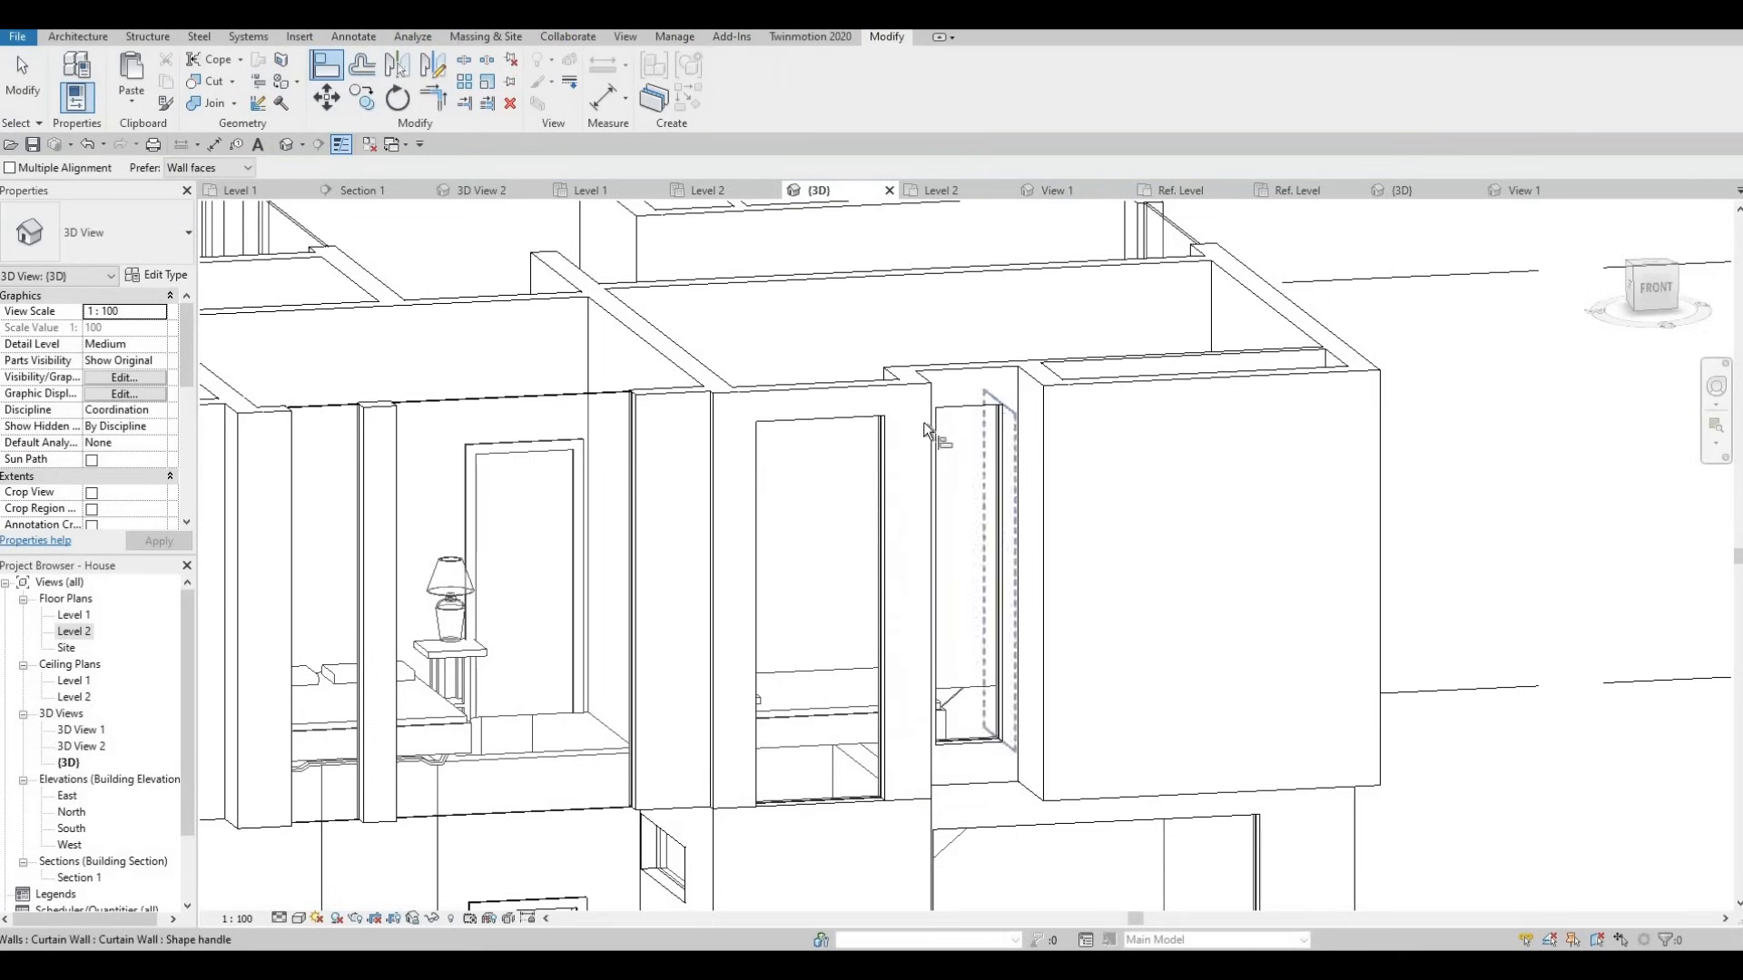
left_click(986, 411)
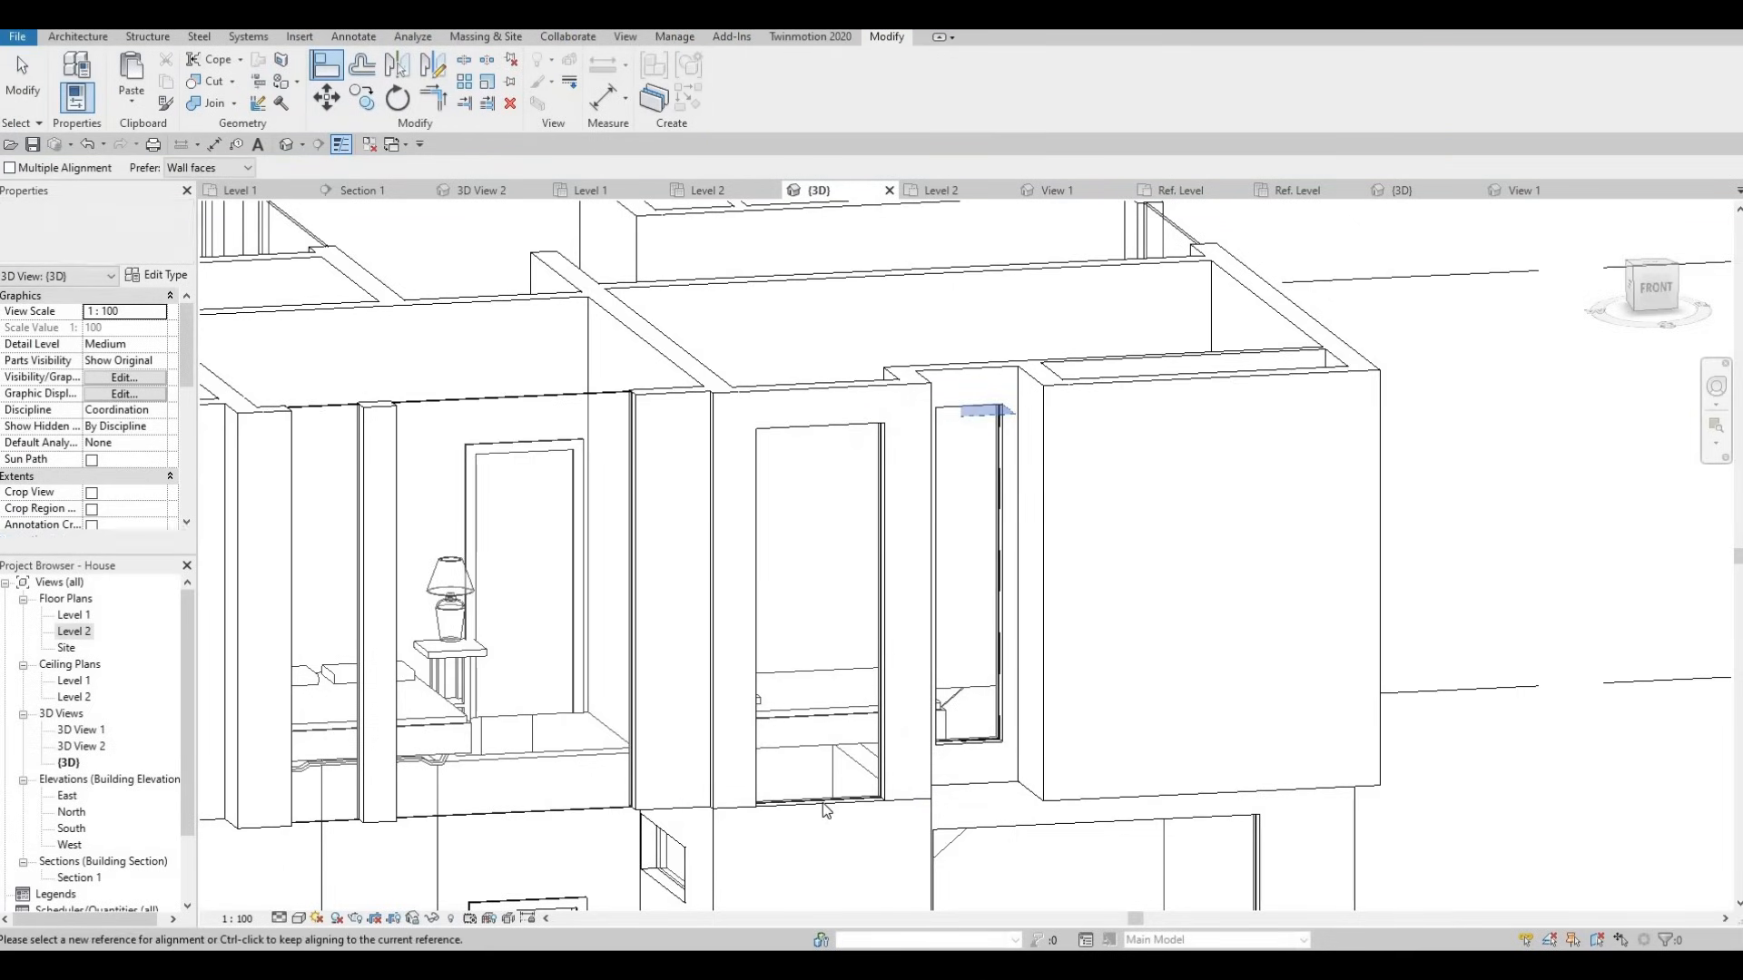
key("Escape")
key("Escape")
left_click(822, 767)
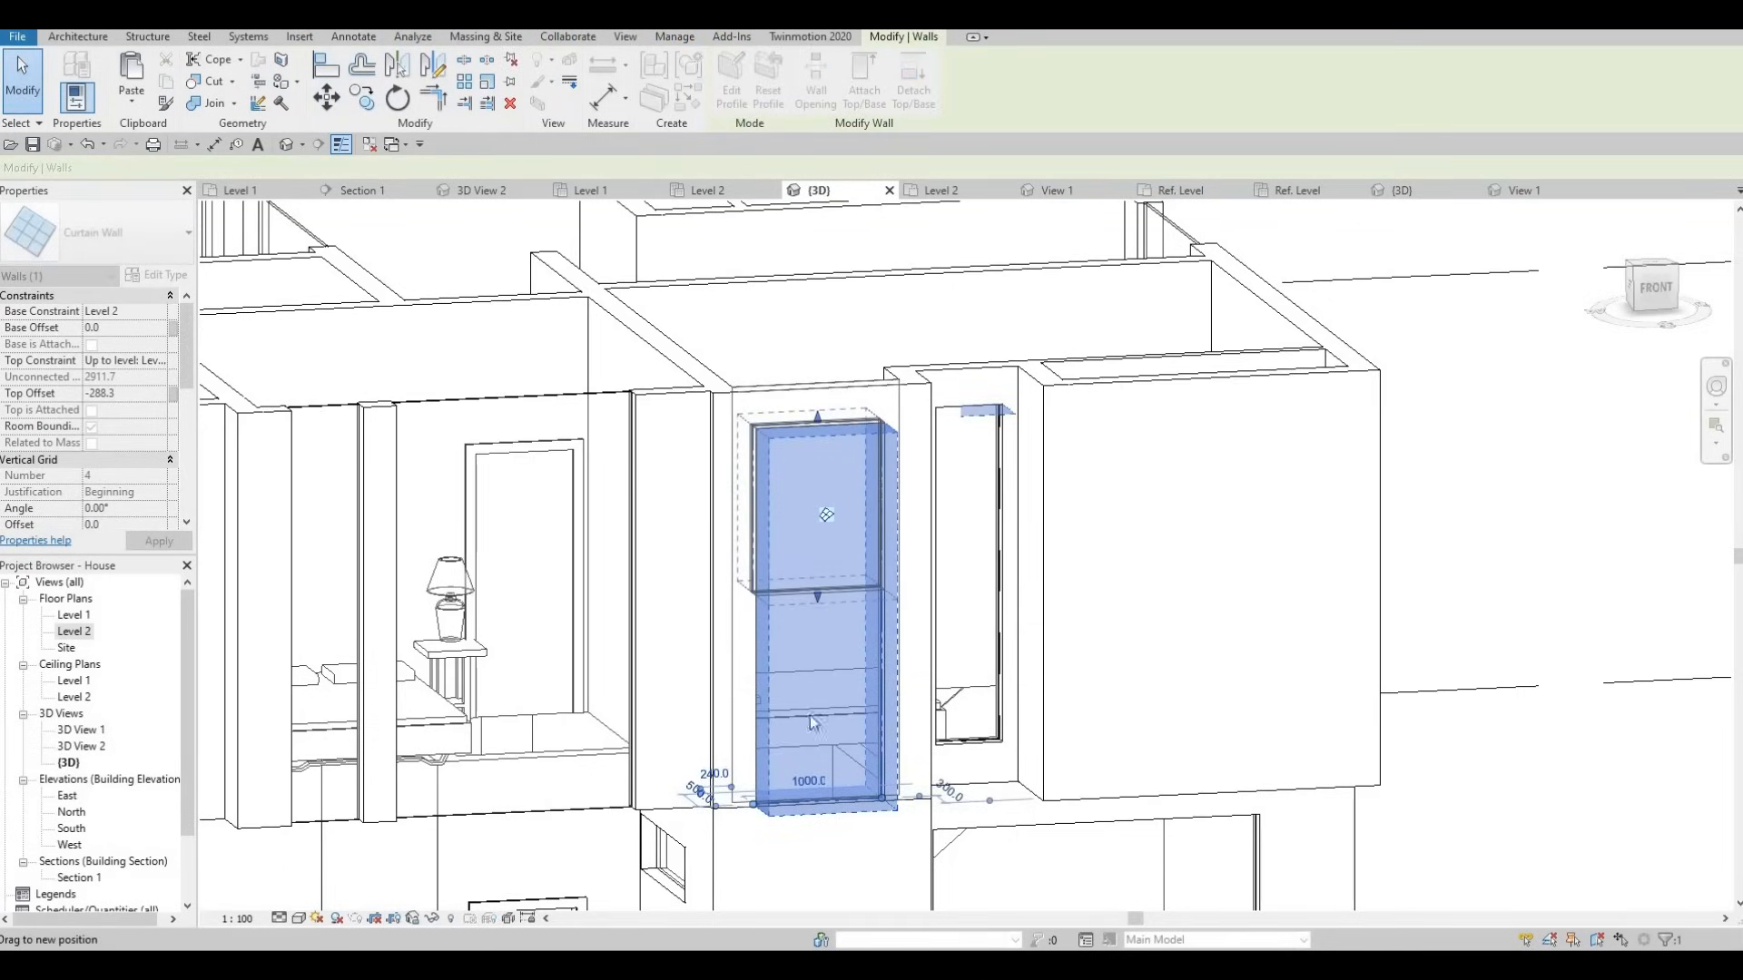
left_click_drag(792, 721, 793, 686)
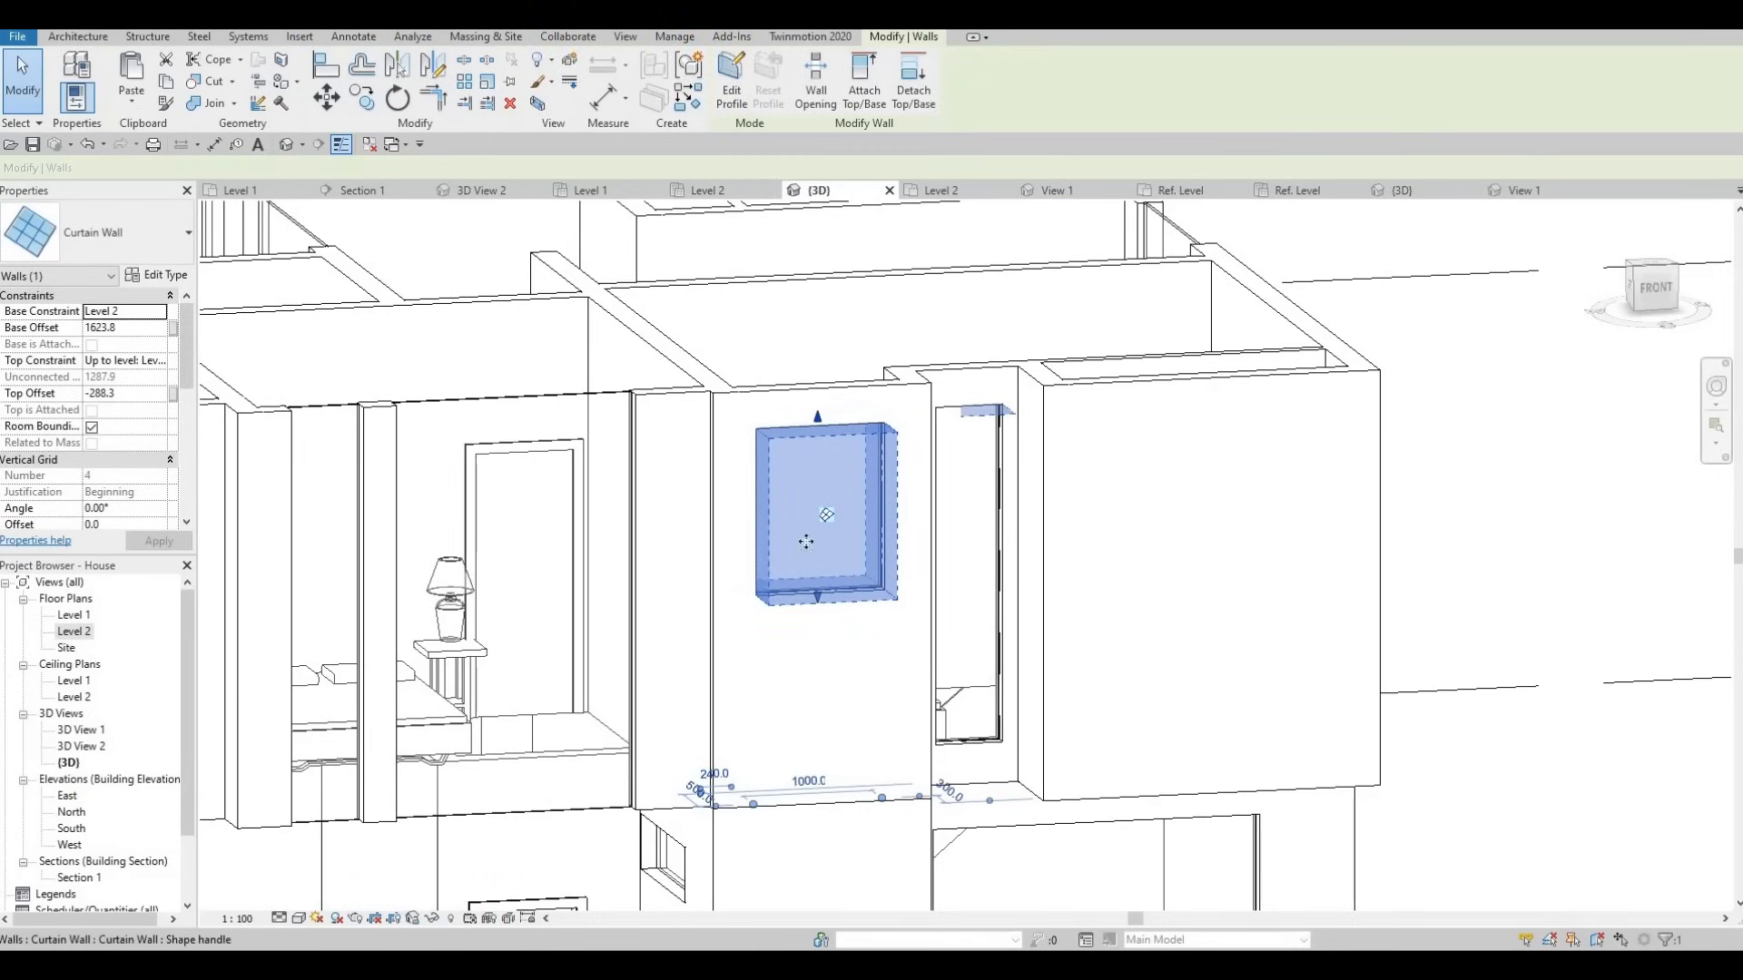
Shorten the 1860 mm front curtain wall to a high strip with base offset about 2680 mm and top offset about -55 mm.
scroll(853, 655, "down", 2)
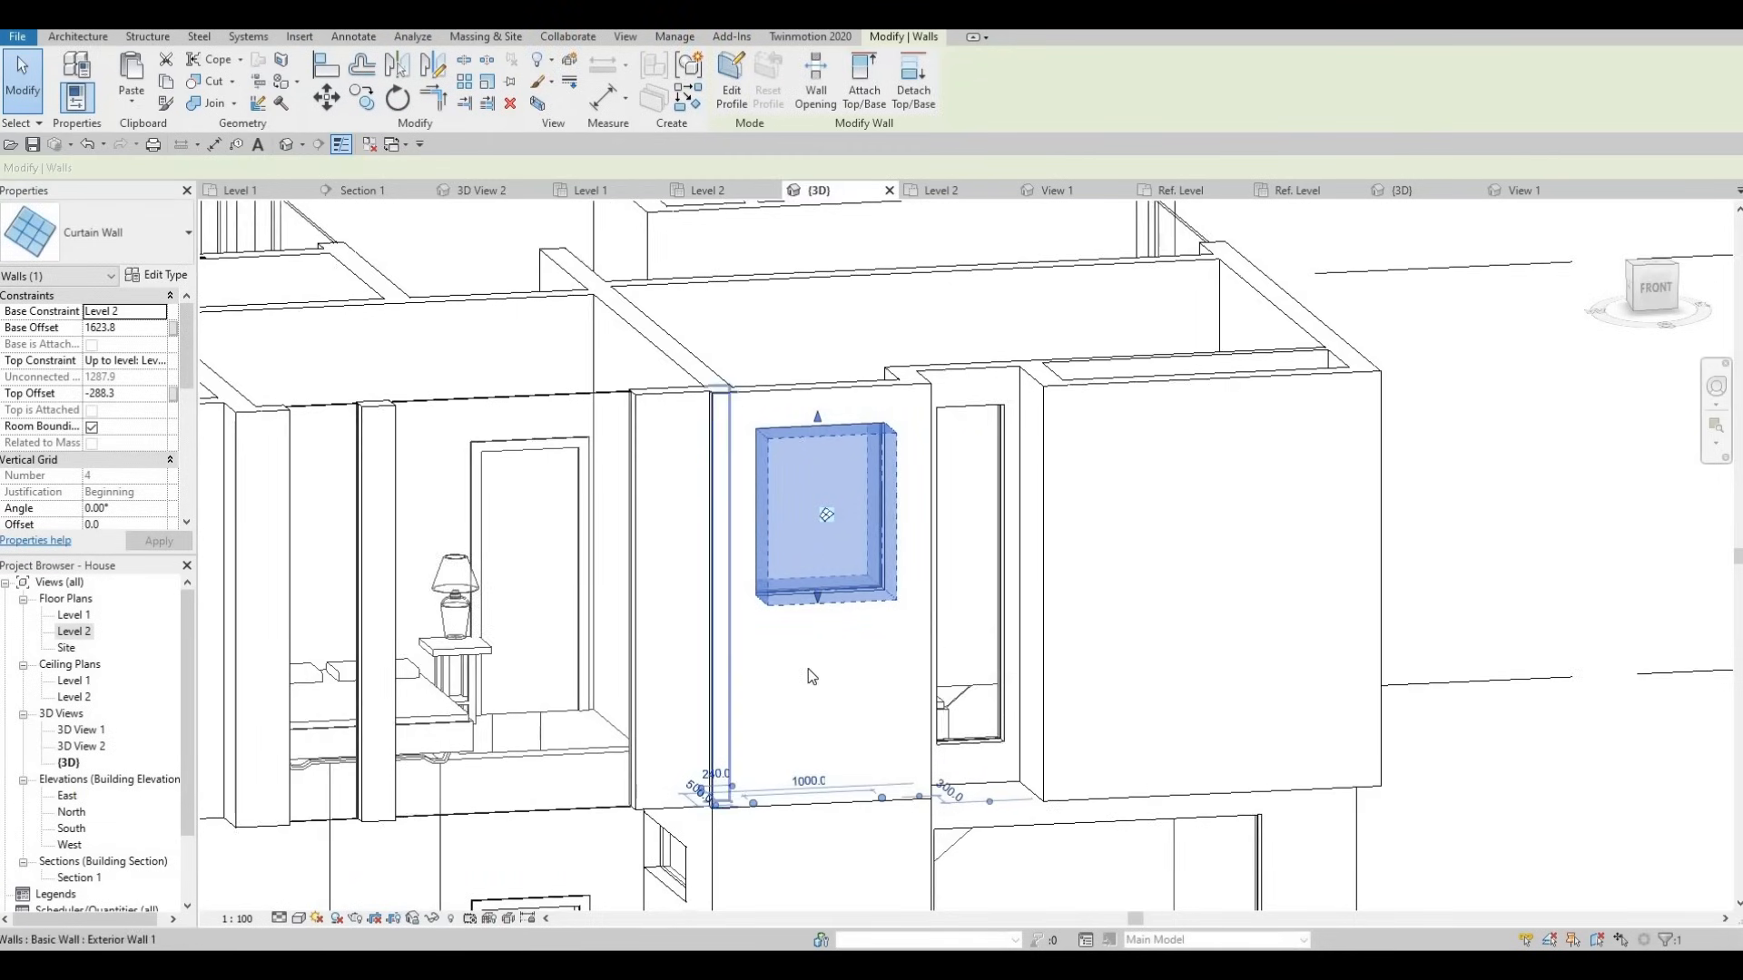
middle_click_drag(890, 663, 983, 641)
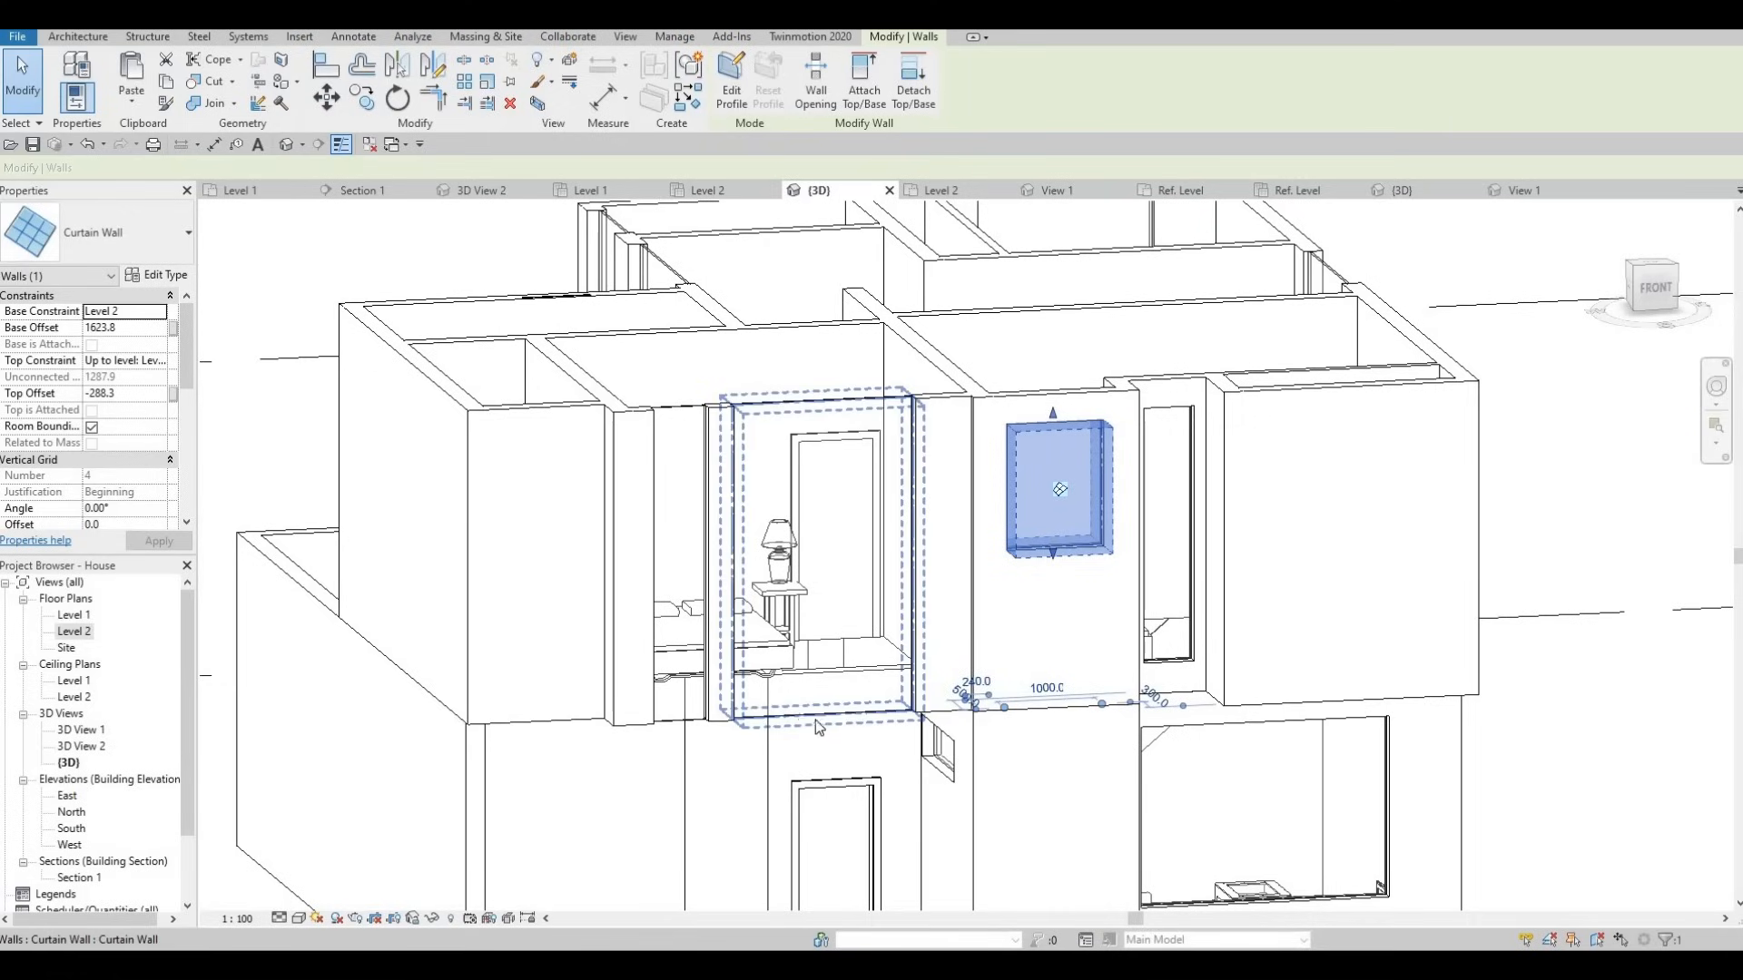
left_click(818, 722)
left_click_drag(819, 721, 824, 408)
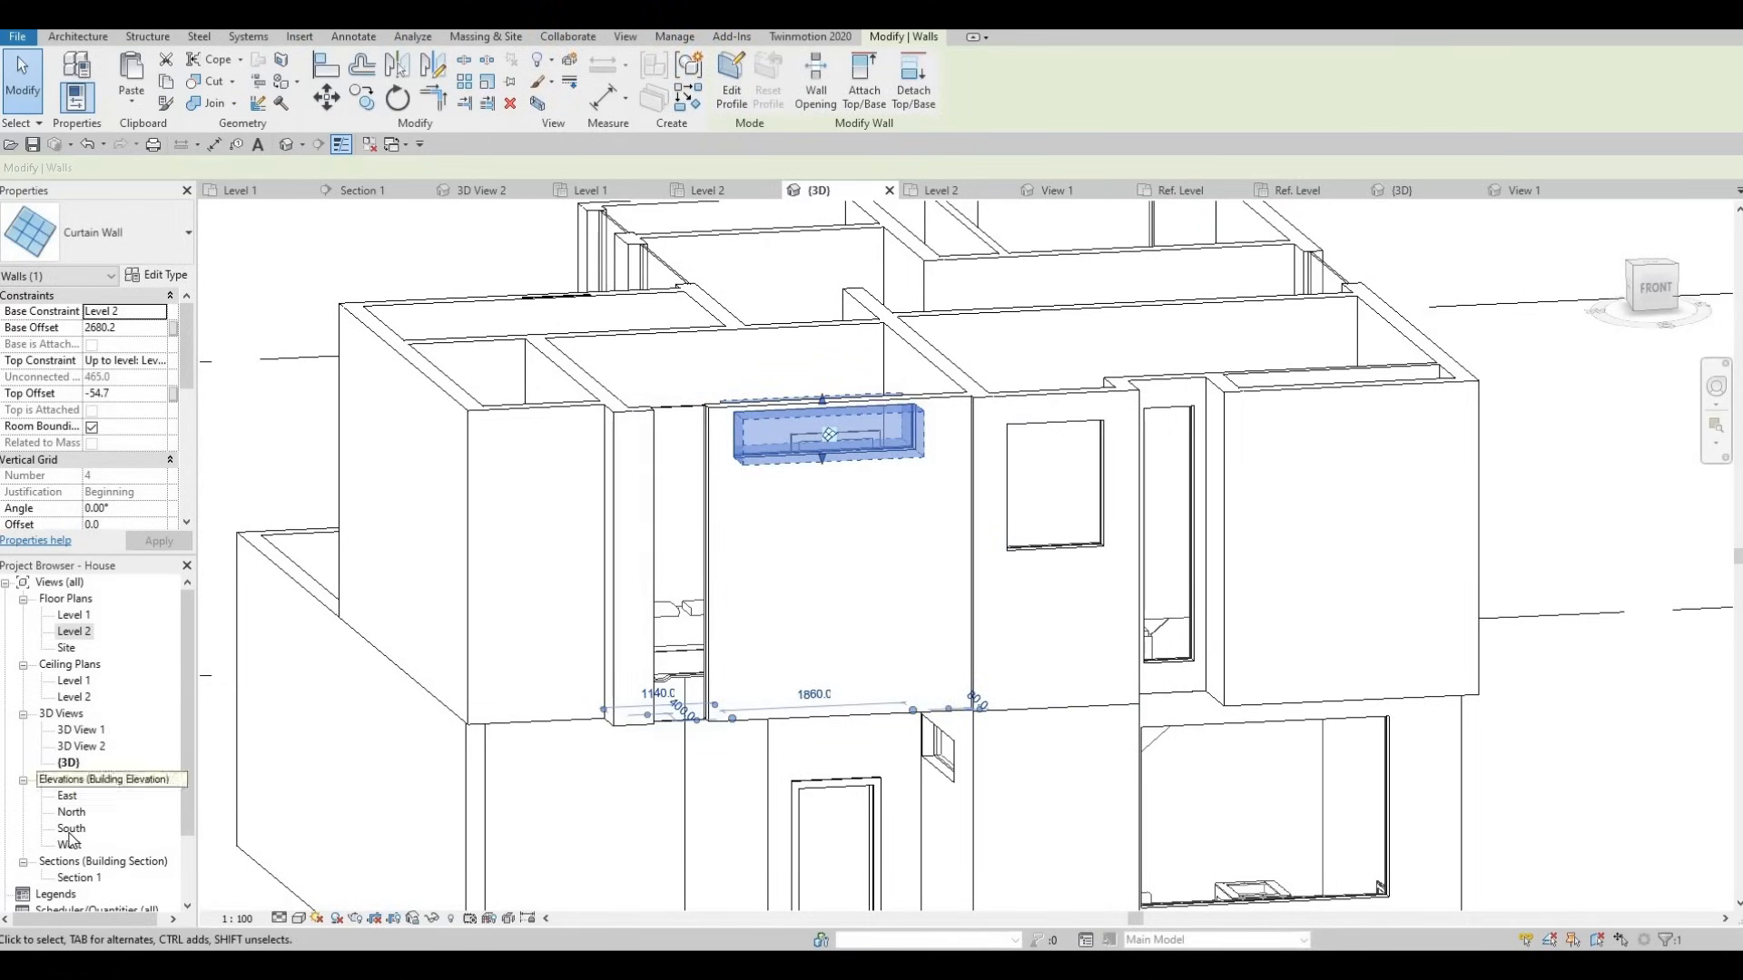
In the South elevation, align the base of the 560 mm Level 2 curtain wall with the narrow curtain wall beside the closet.
middle_click_drag(737, 622, 563, 374)
scroll(682, 442, "up", 10)
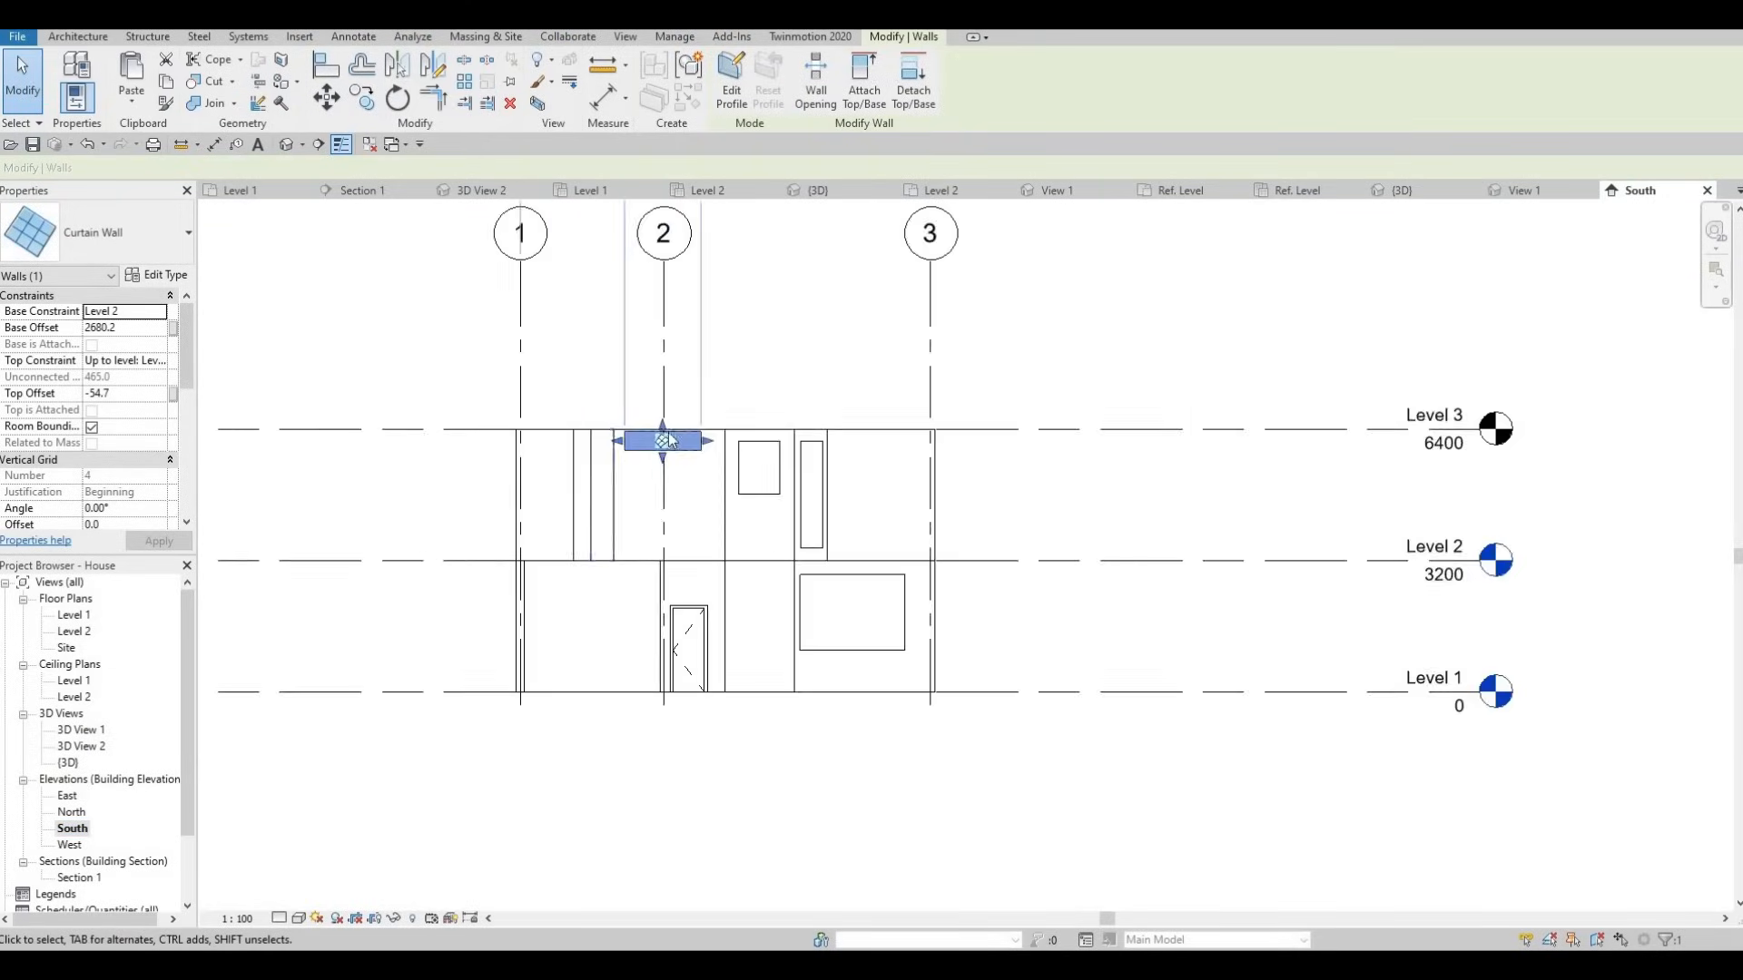
scroll(678, 436, "up", 3)
key("Escape")
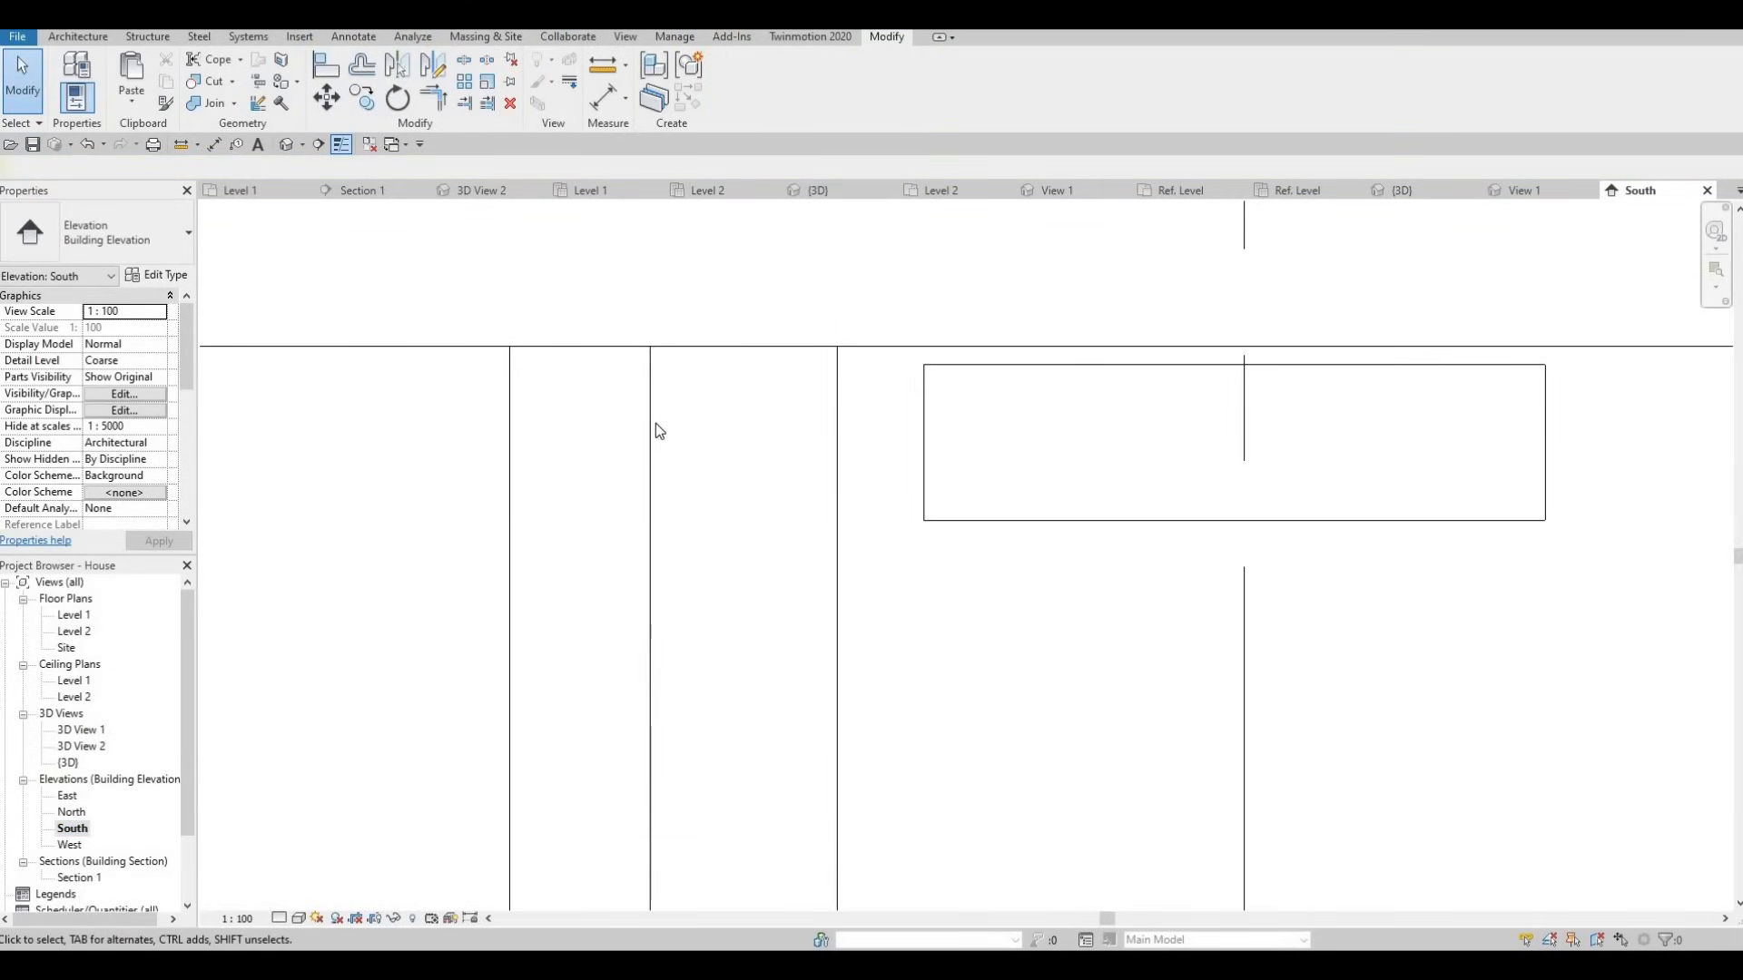
left_click(706, 549)
scroll(703, 563, "down", 5)
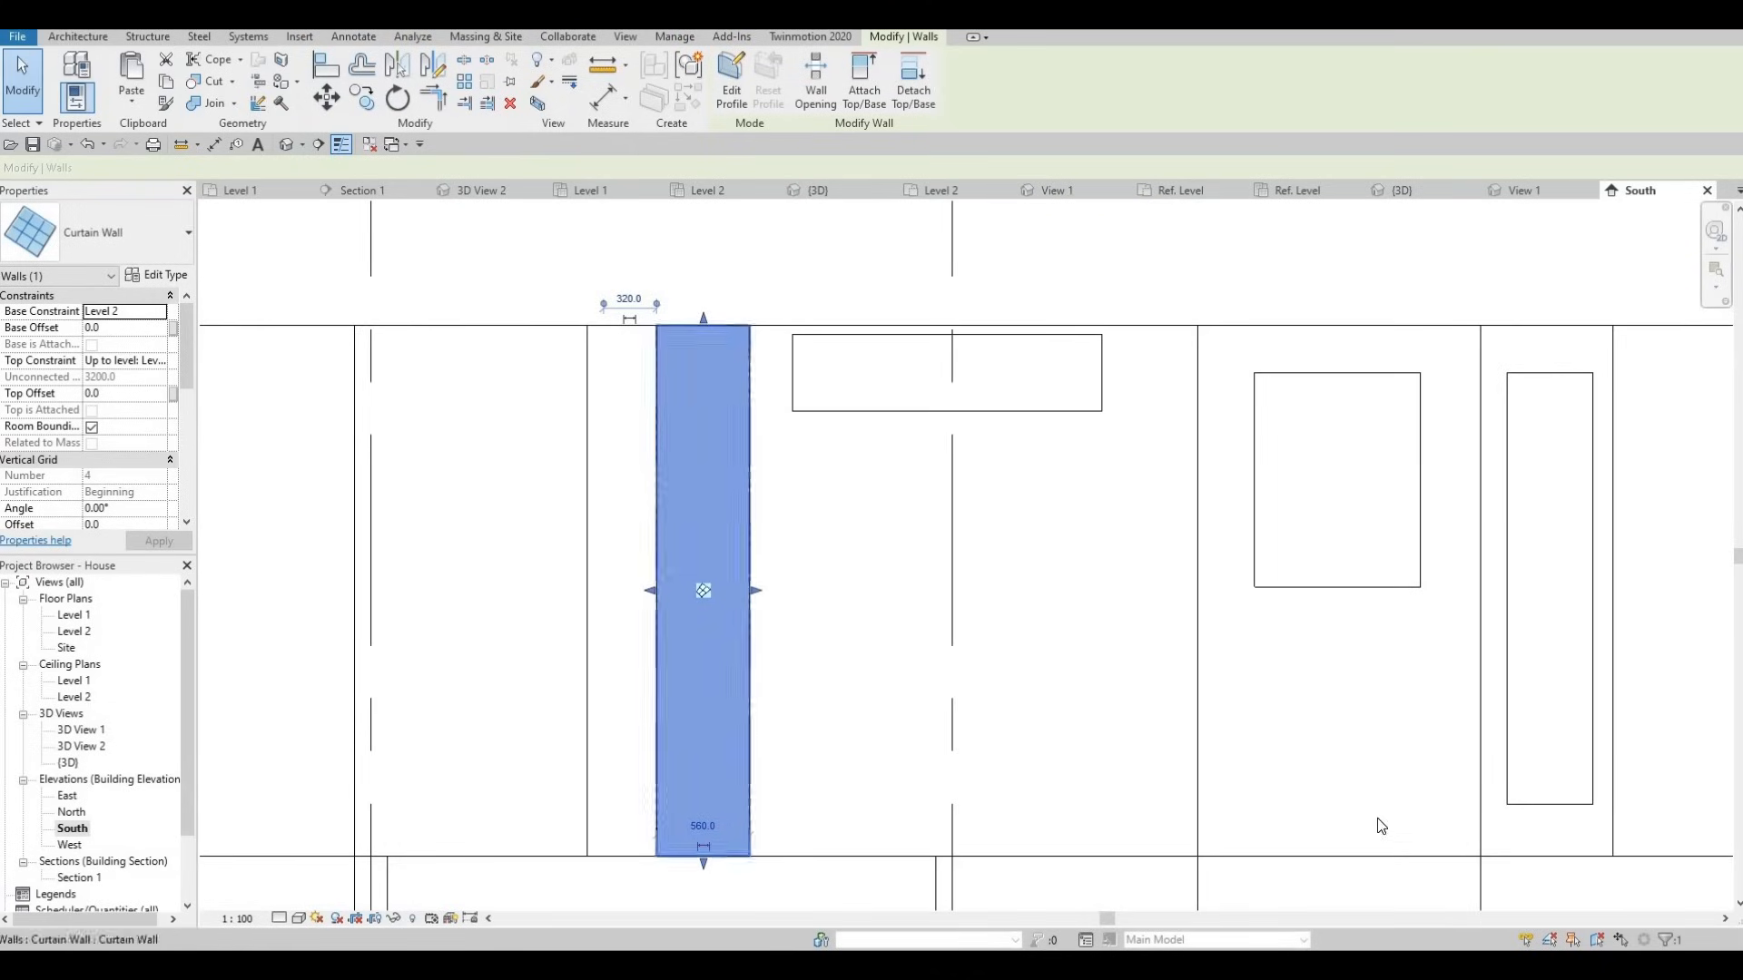
scroll(1270, 831, "down", 2)
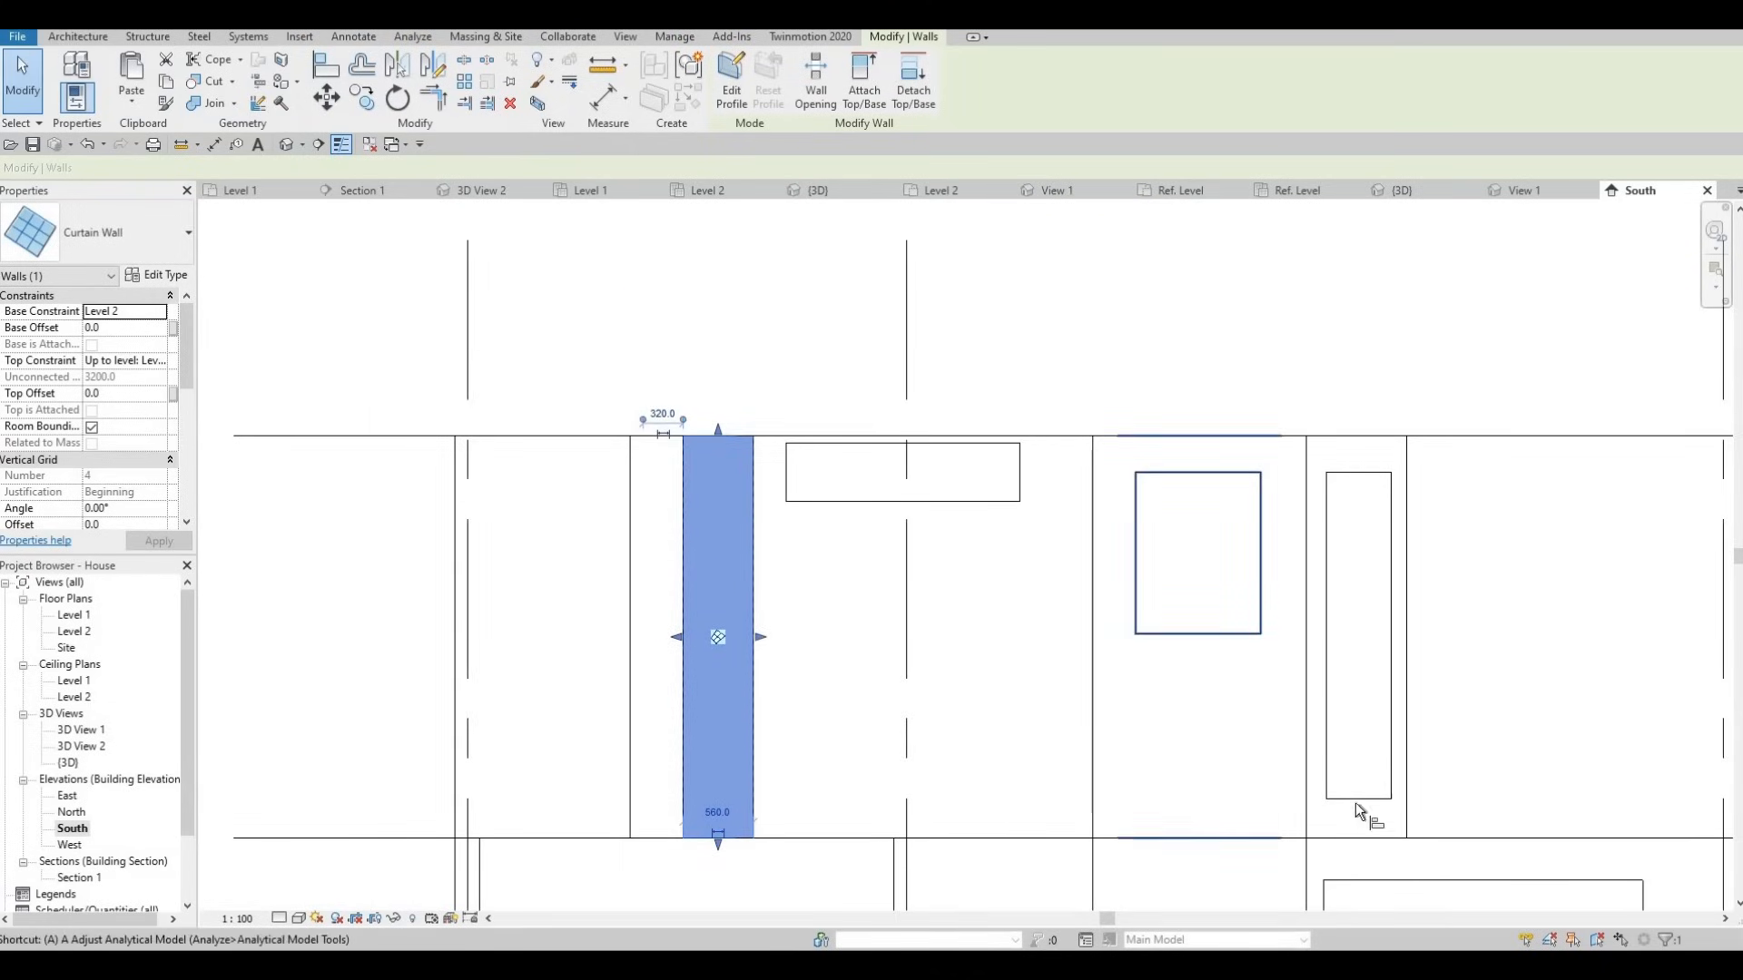
key("l")
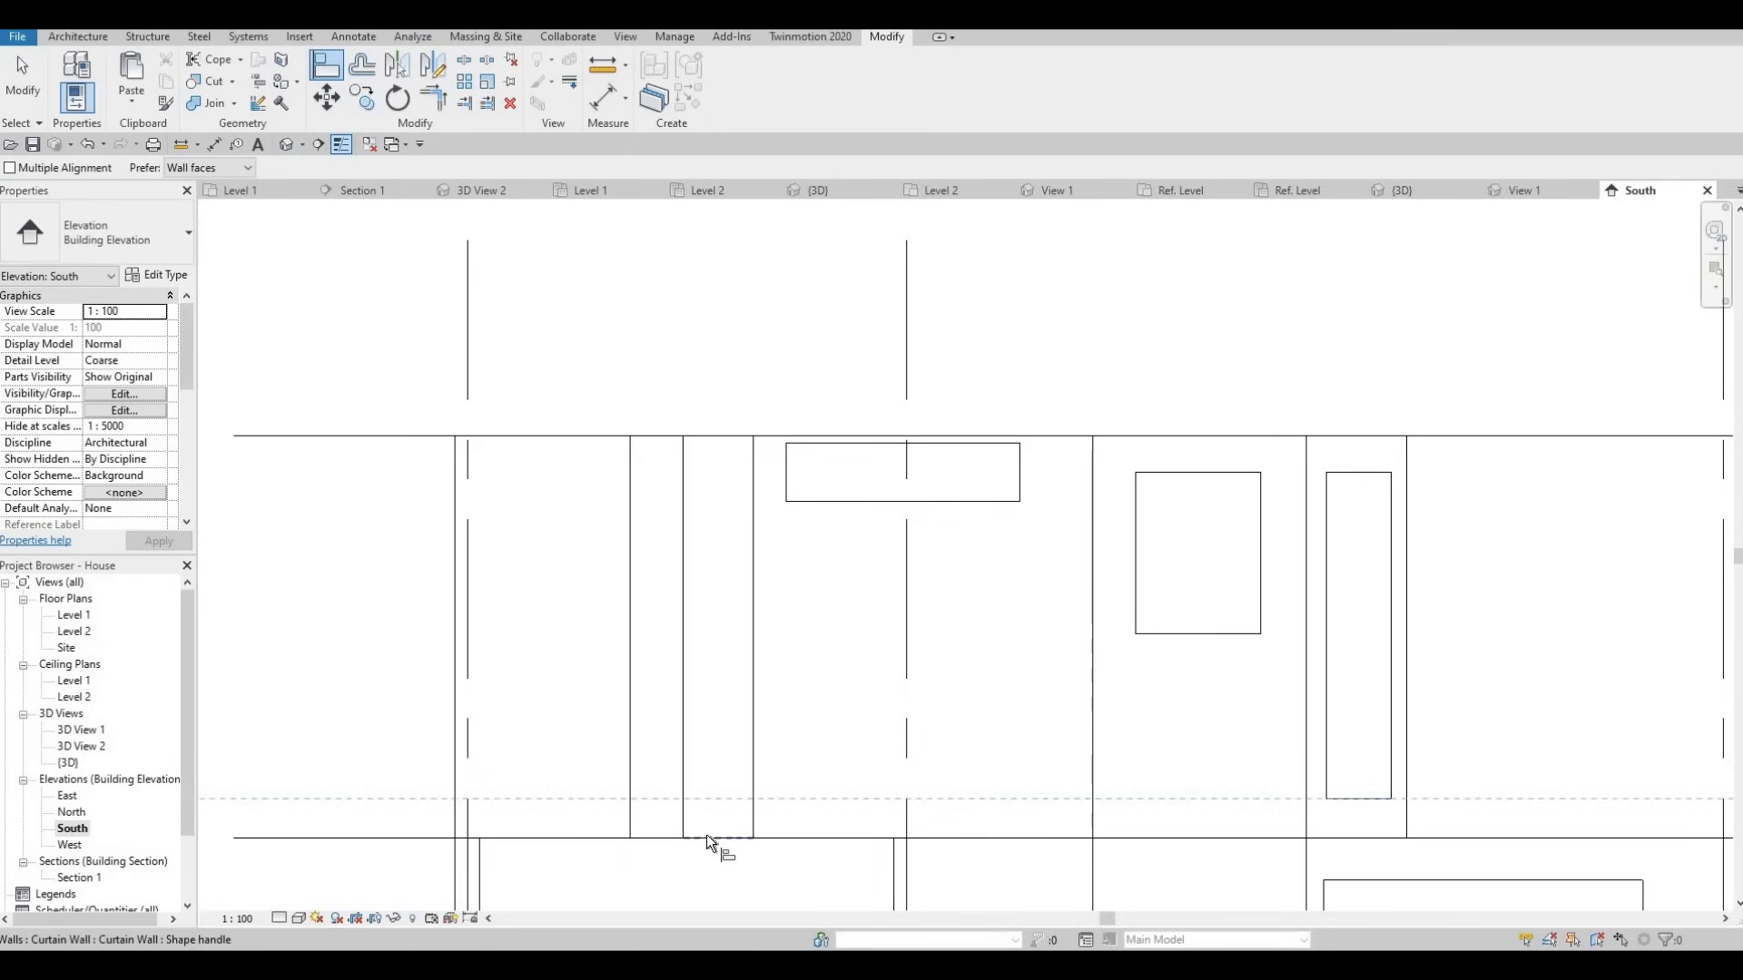
left_click(749, 831)
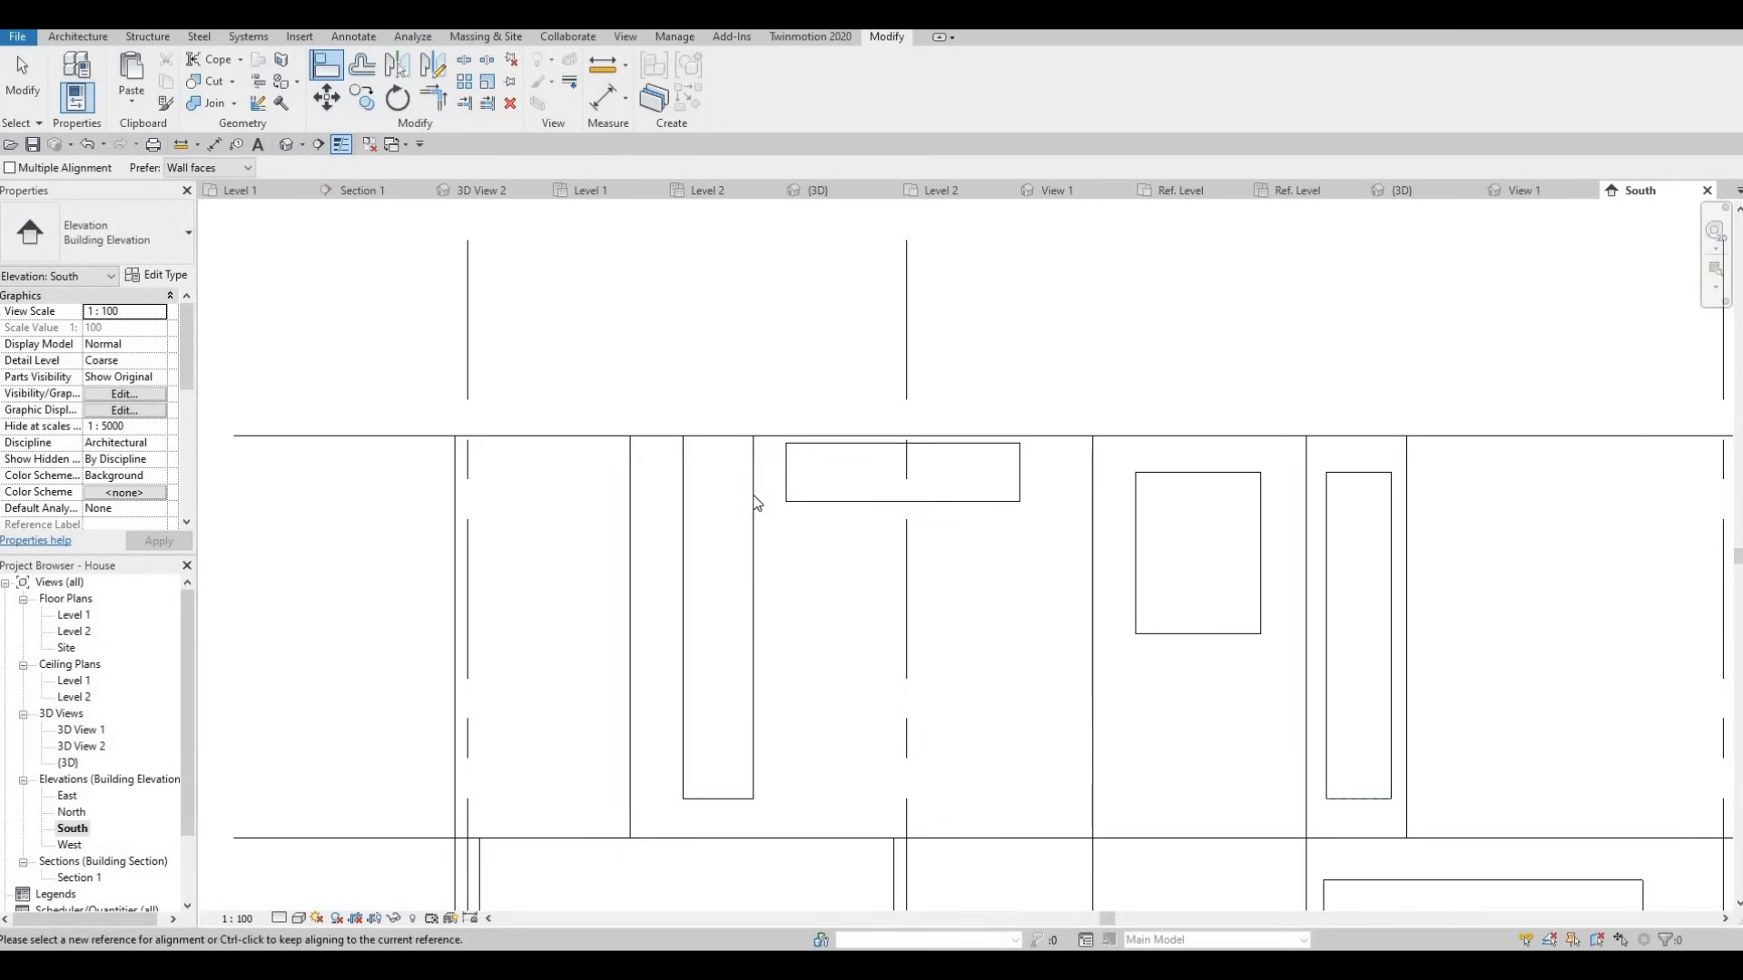
Lower the top of the 560 mm curtain wall and align its top and the wide strip's top with the 1000 mm curtain wall.
key("Escape")
left_click(720, 435)
left_click_drag(715, 483, 715, 491)
left_click_drag(740, 554, 741, 553)
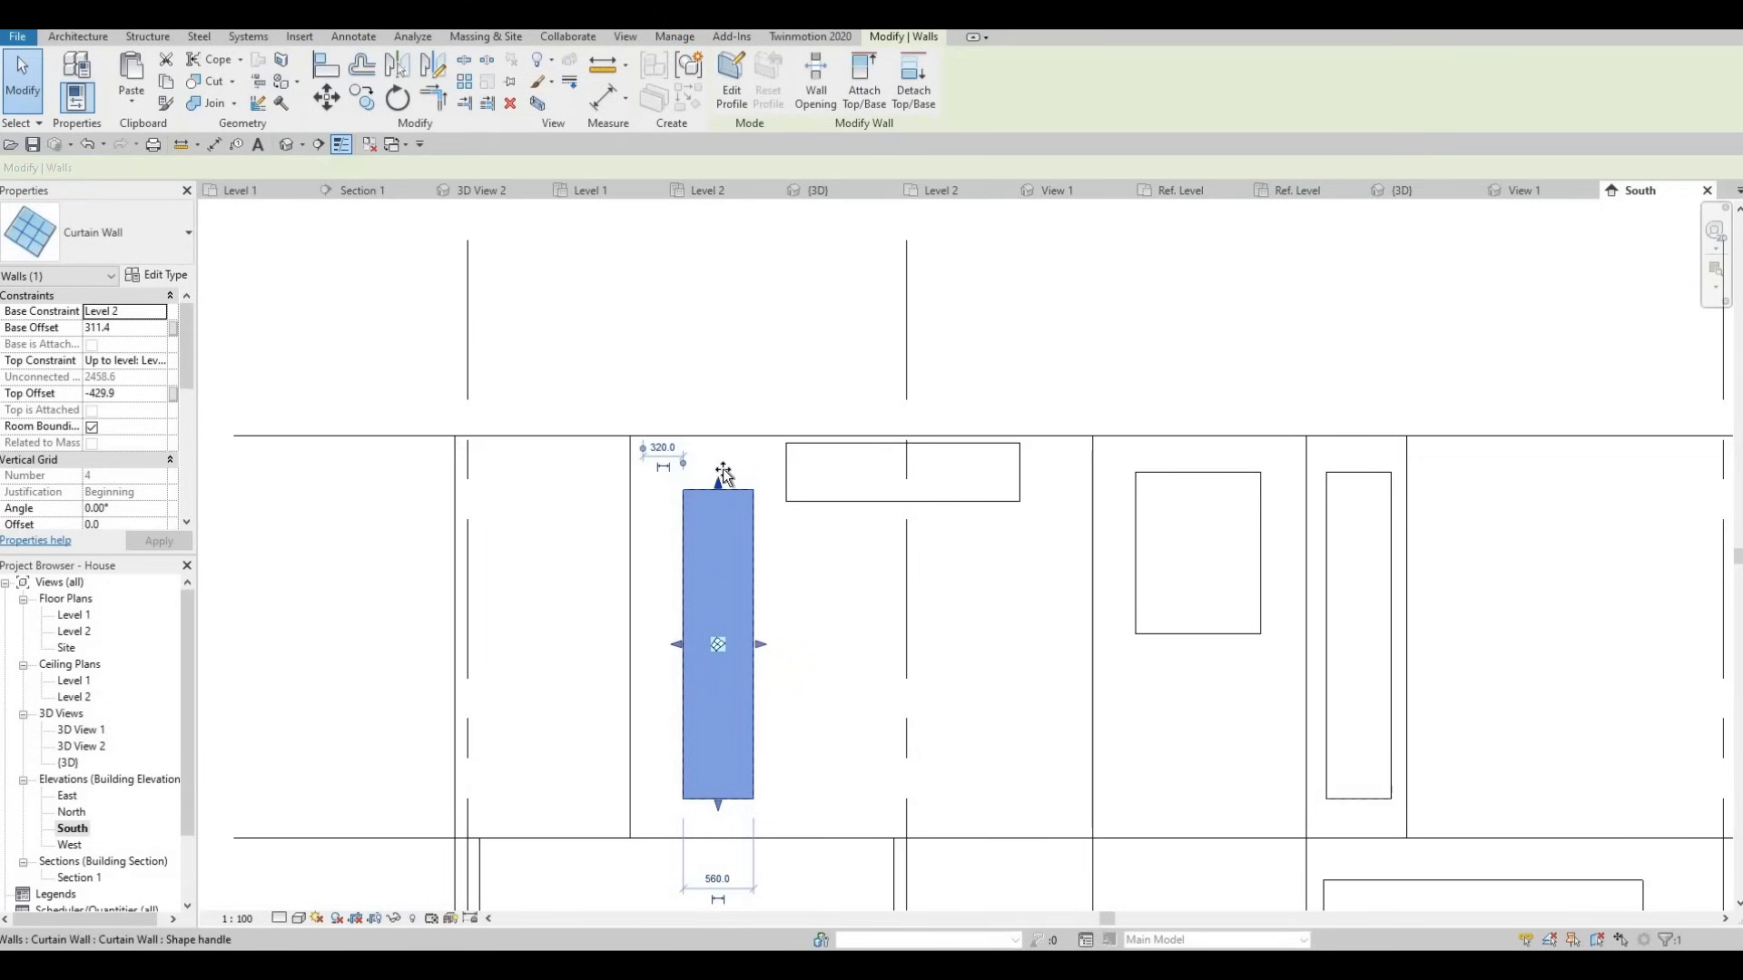
left_click_drag(723, 475, 802, 518)
left_click_drag(1201, 489, 1006, 535)
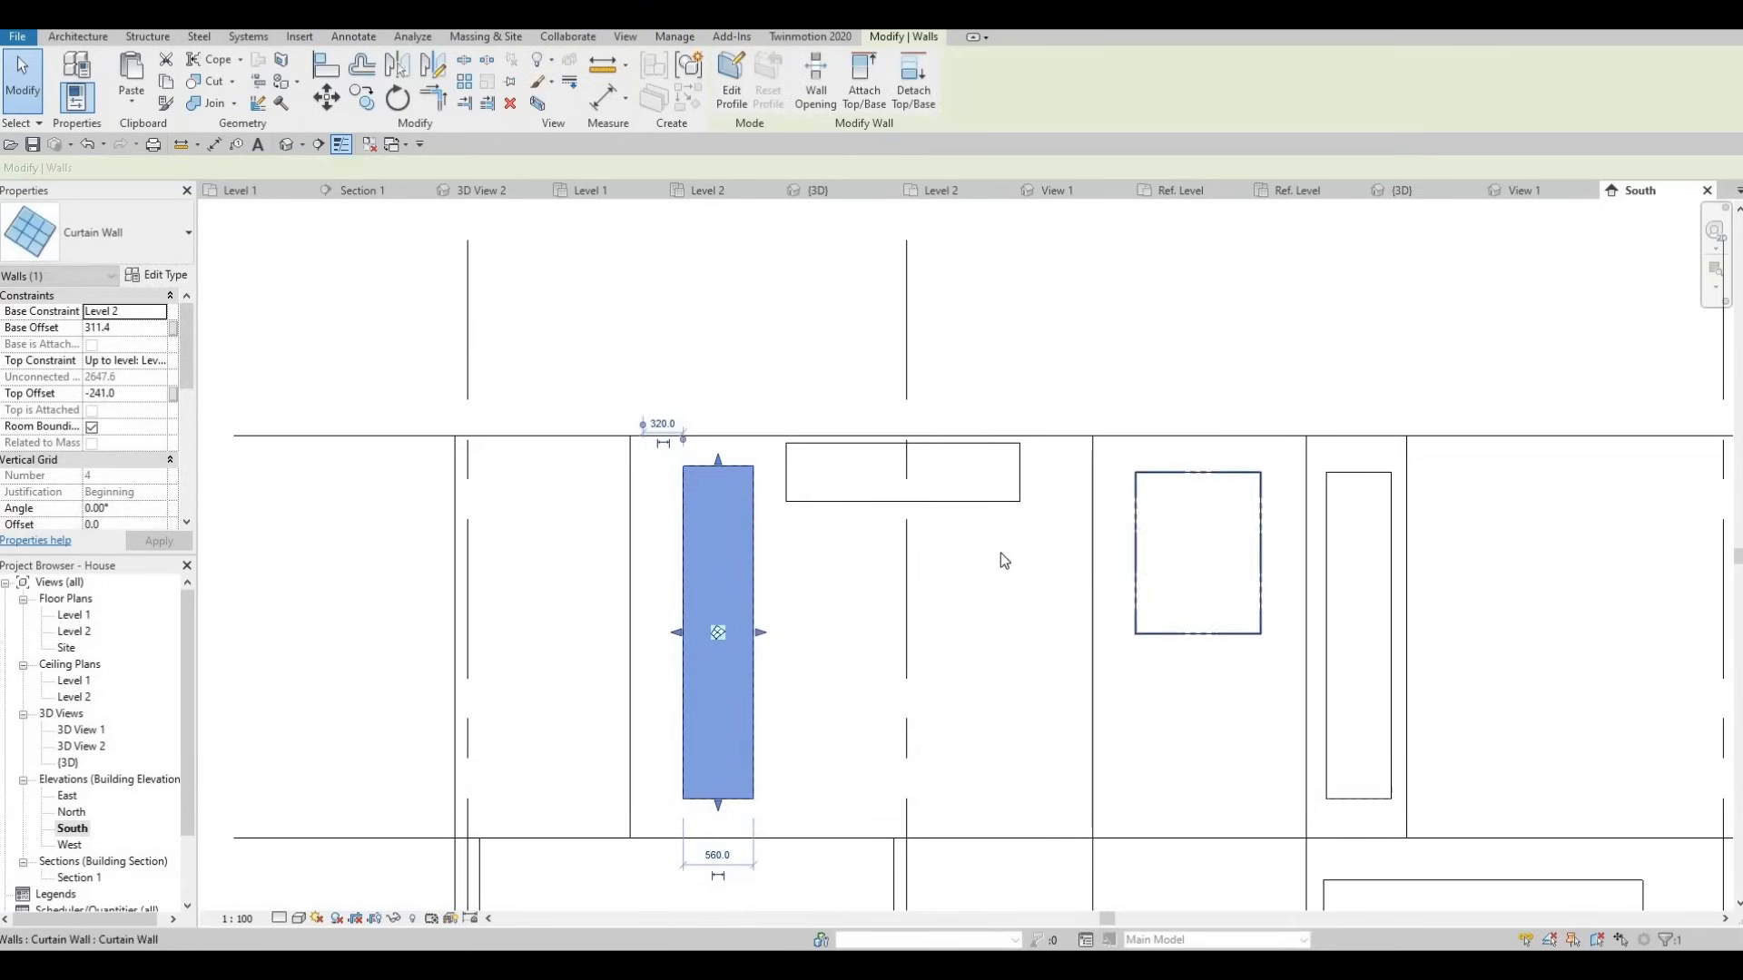
key("l")
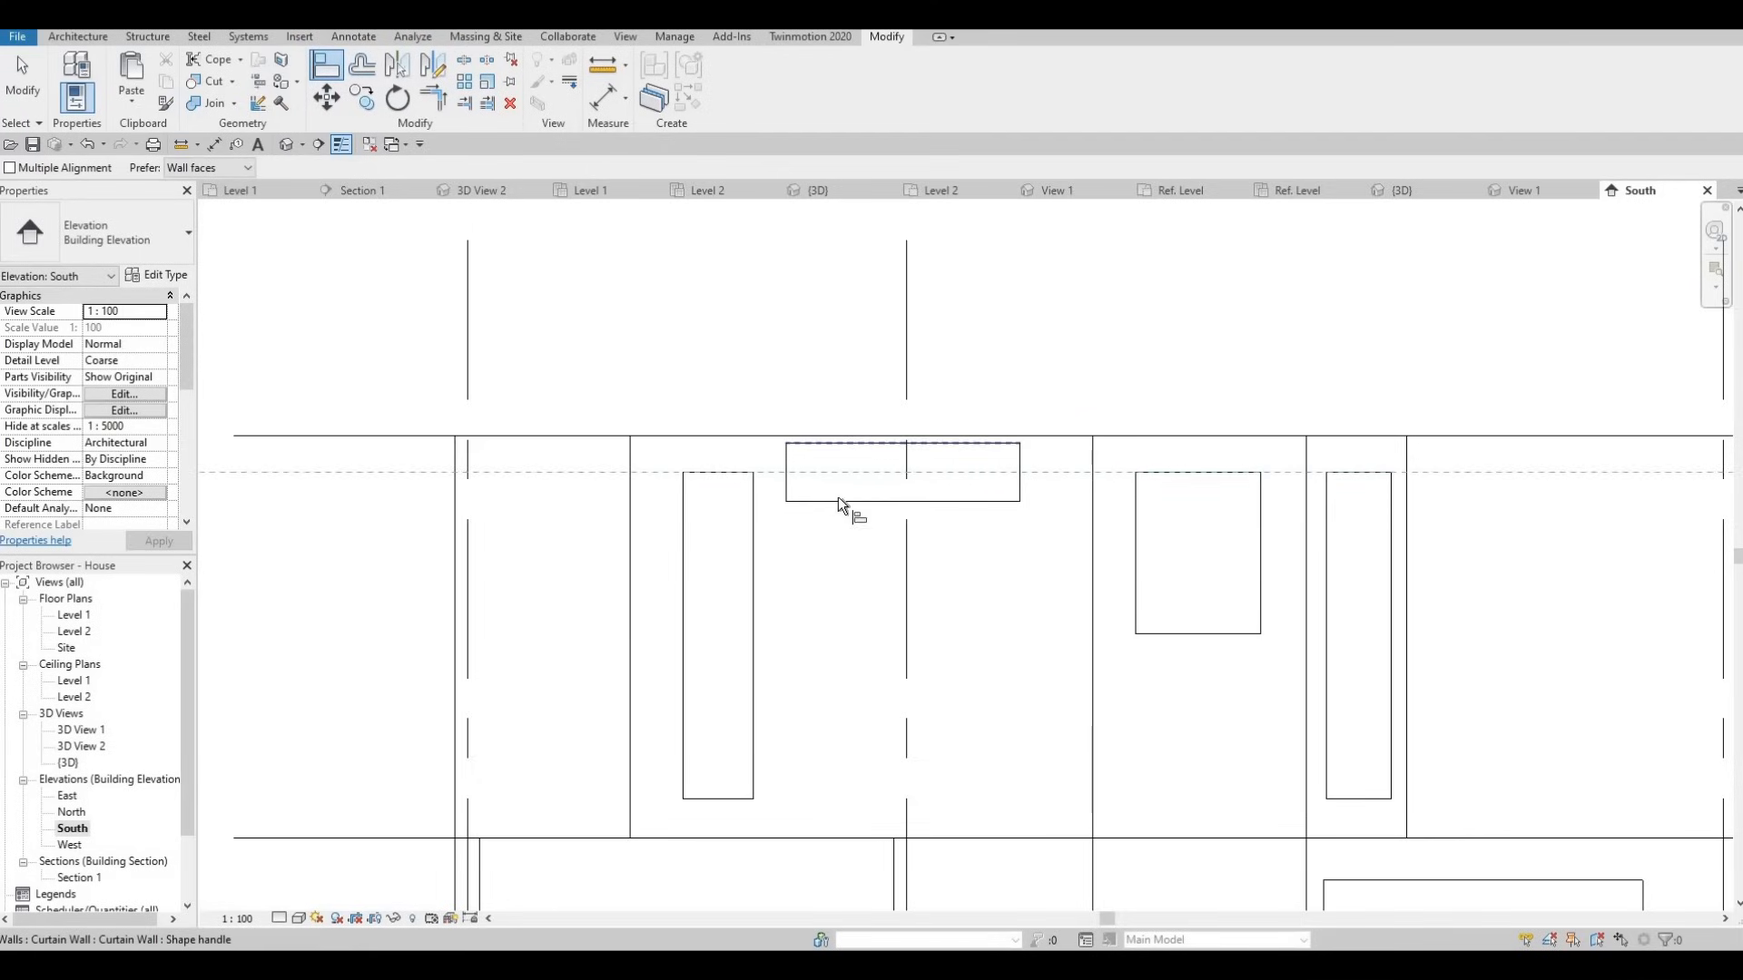
key("Escape")
key("Escape")
Lower the strip's base offset to about 2414 mm and extend its ends to the 560 mm curtain wall and about 300 mm from the corner.
left_click(908, 504)
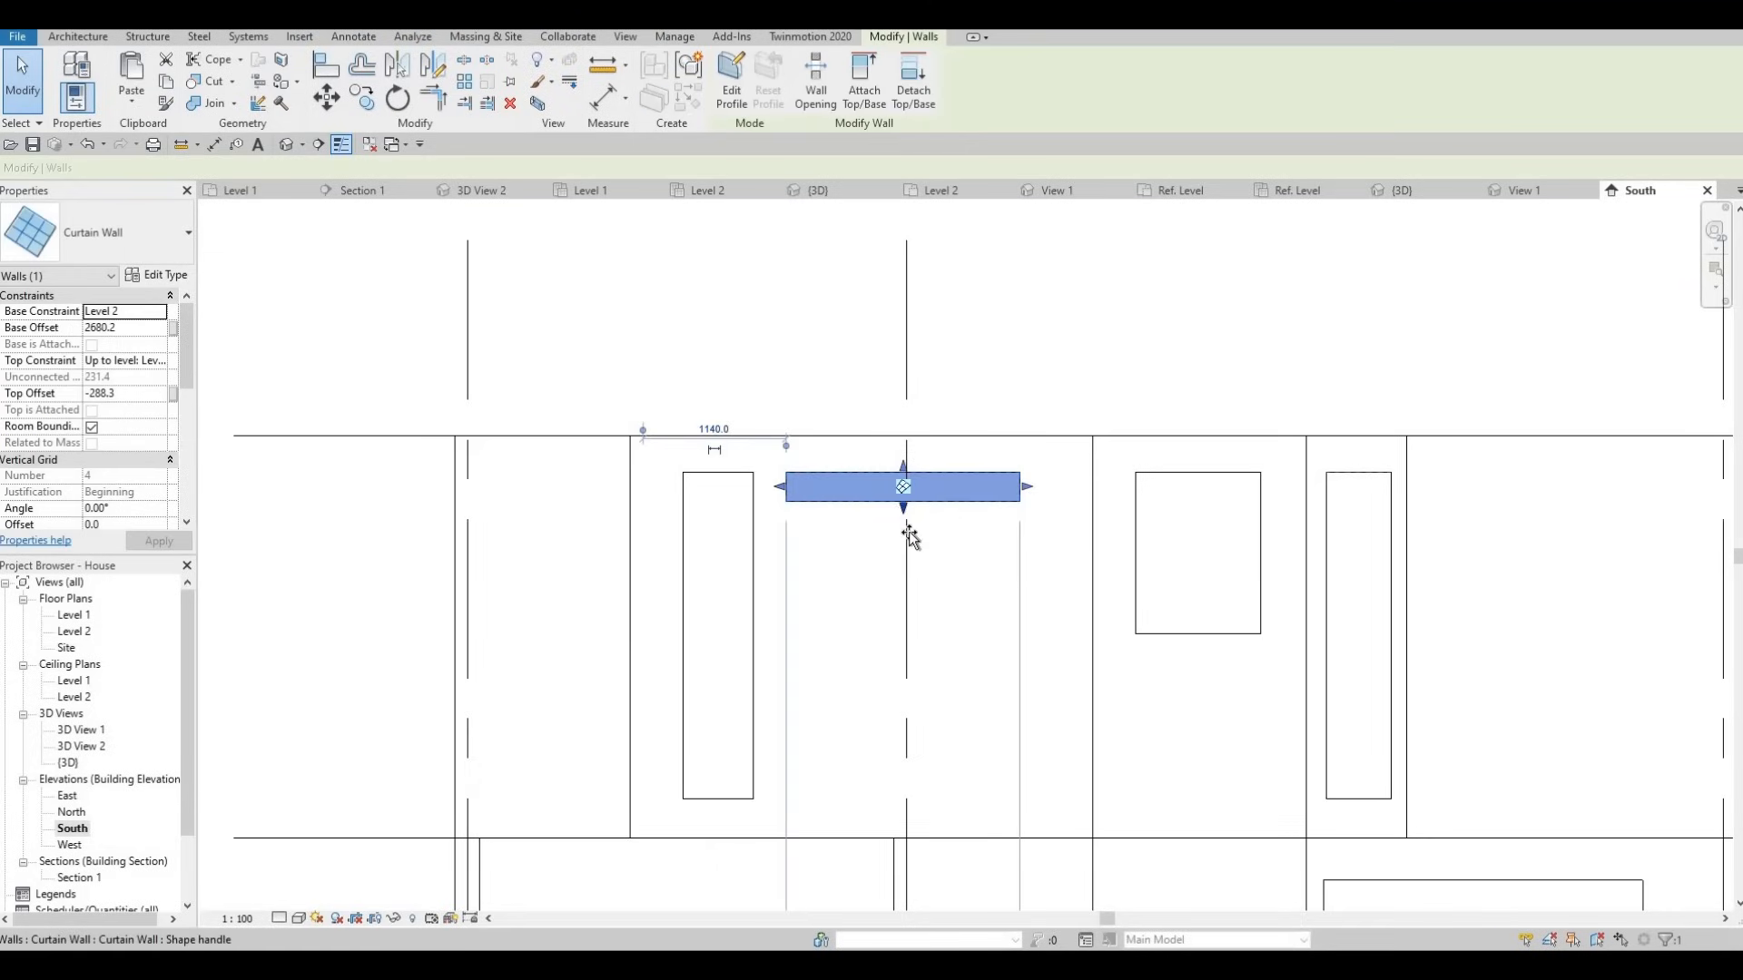
left_click_drag(907, 524, 901, 536)
left_click_drag(778, 506, 749, 500)
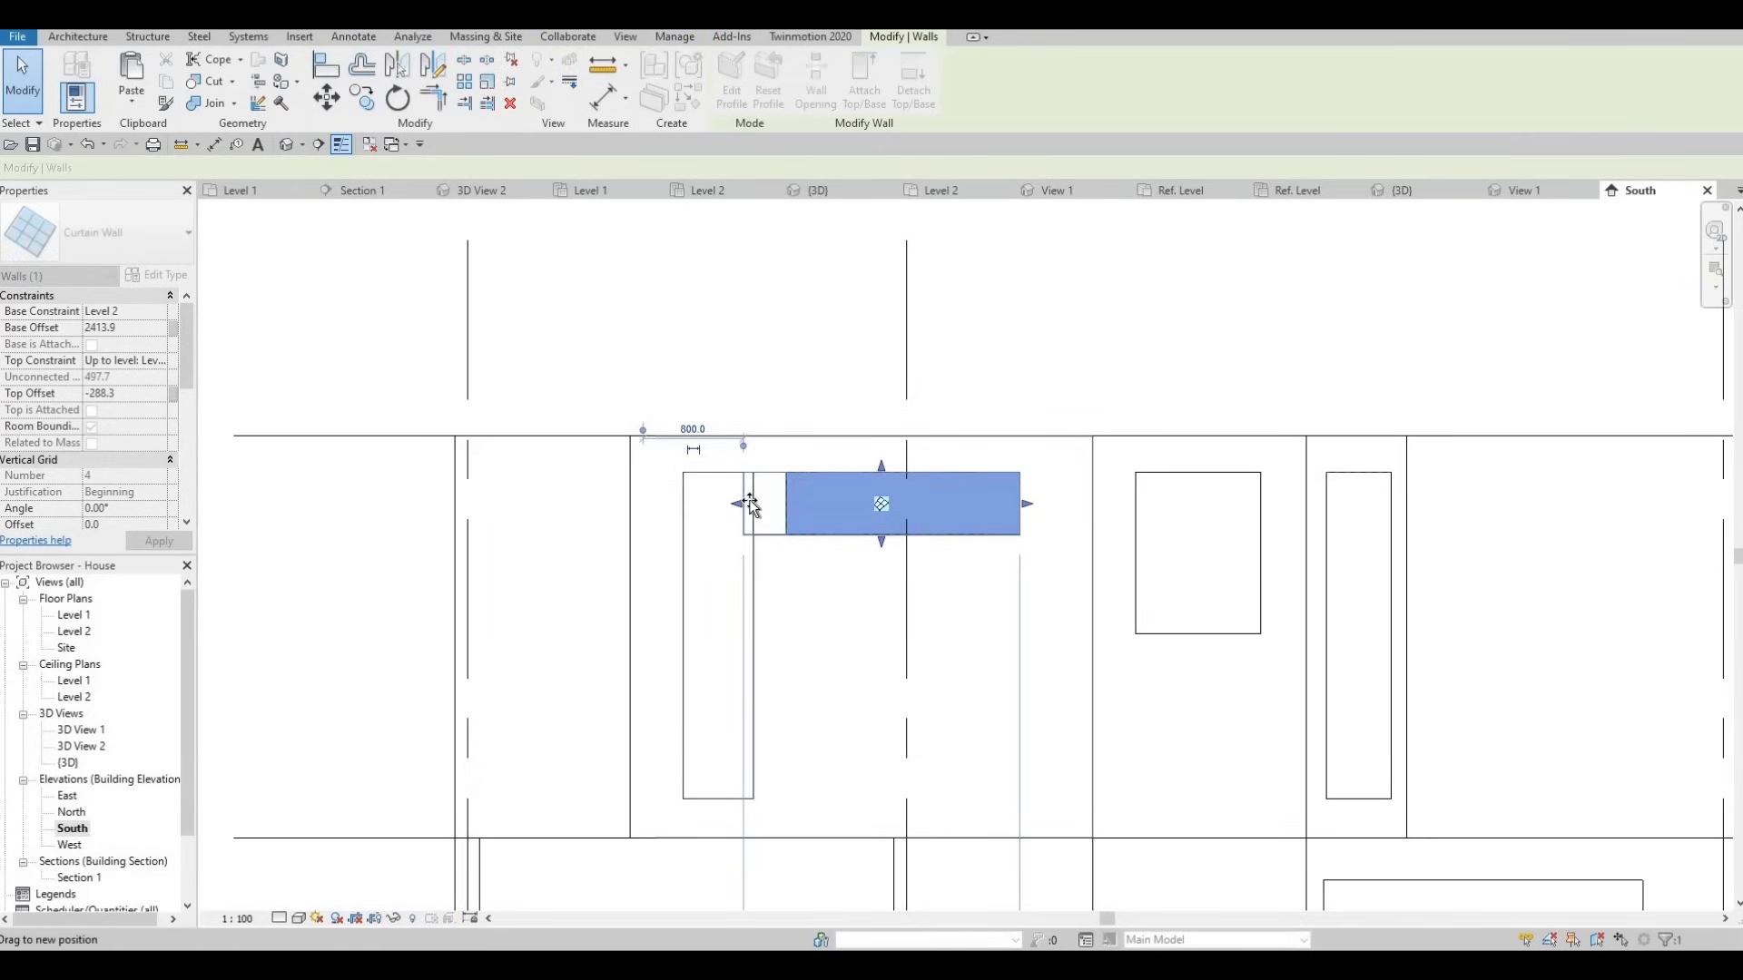
left_click_drag(1031, 503, 1079, 511)
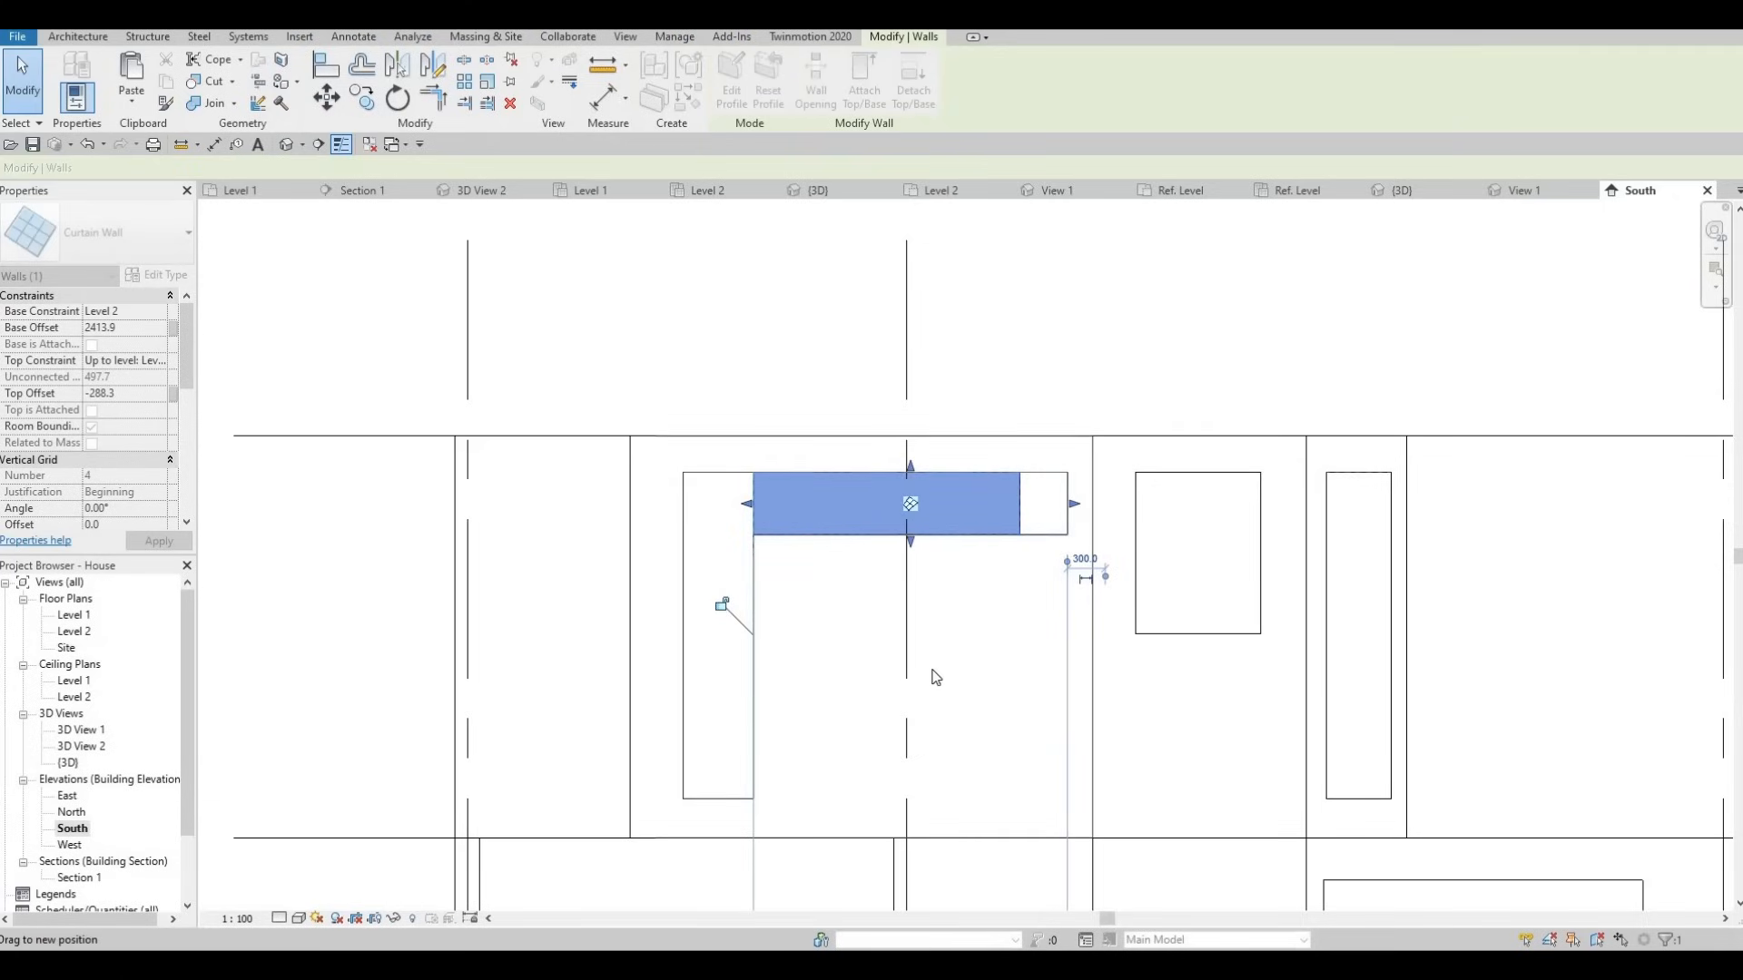
left_click(929, 577)
middle_click_drag(923, 545, 922, 488)
scroll(924, 489, "down", 1)
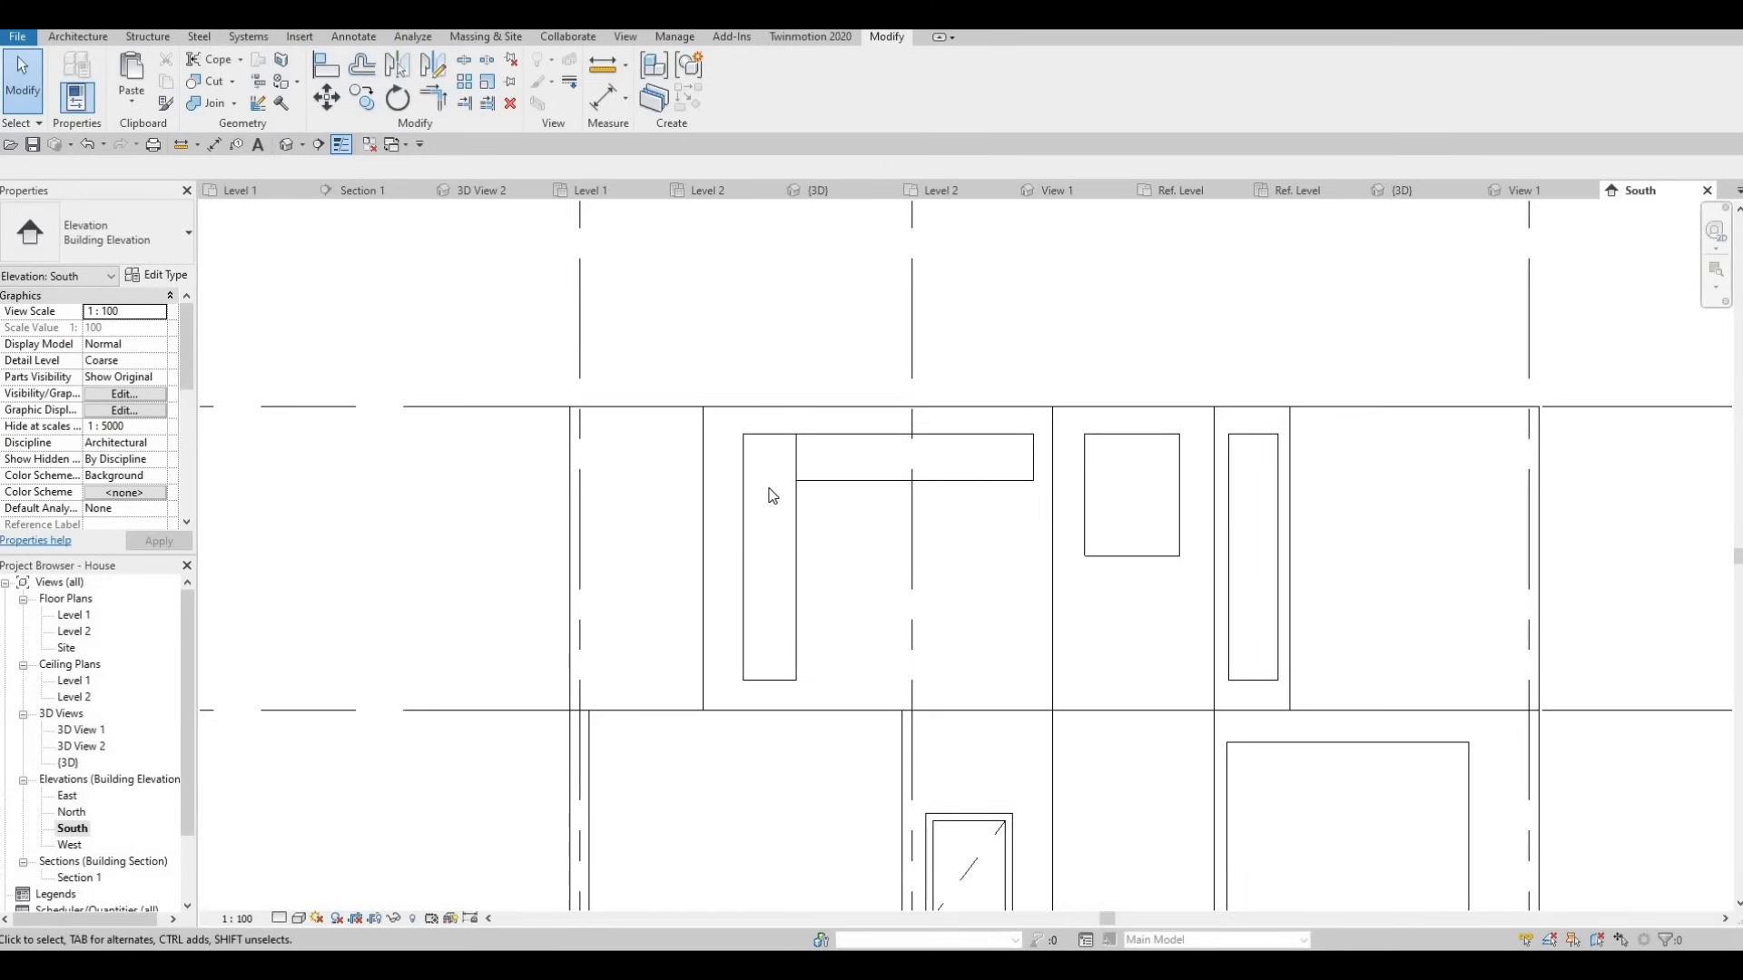
Extend the strip curtain wall's free end to the vertical corner line of the front wall.
left_click(1033, 466)
left_click_drag(1049, 463, 1058, 465)
left_click_drag(964, 536, 982, 550)
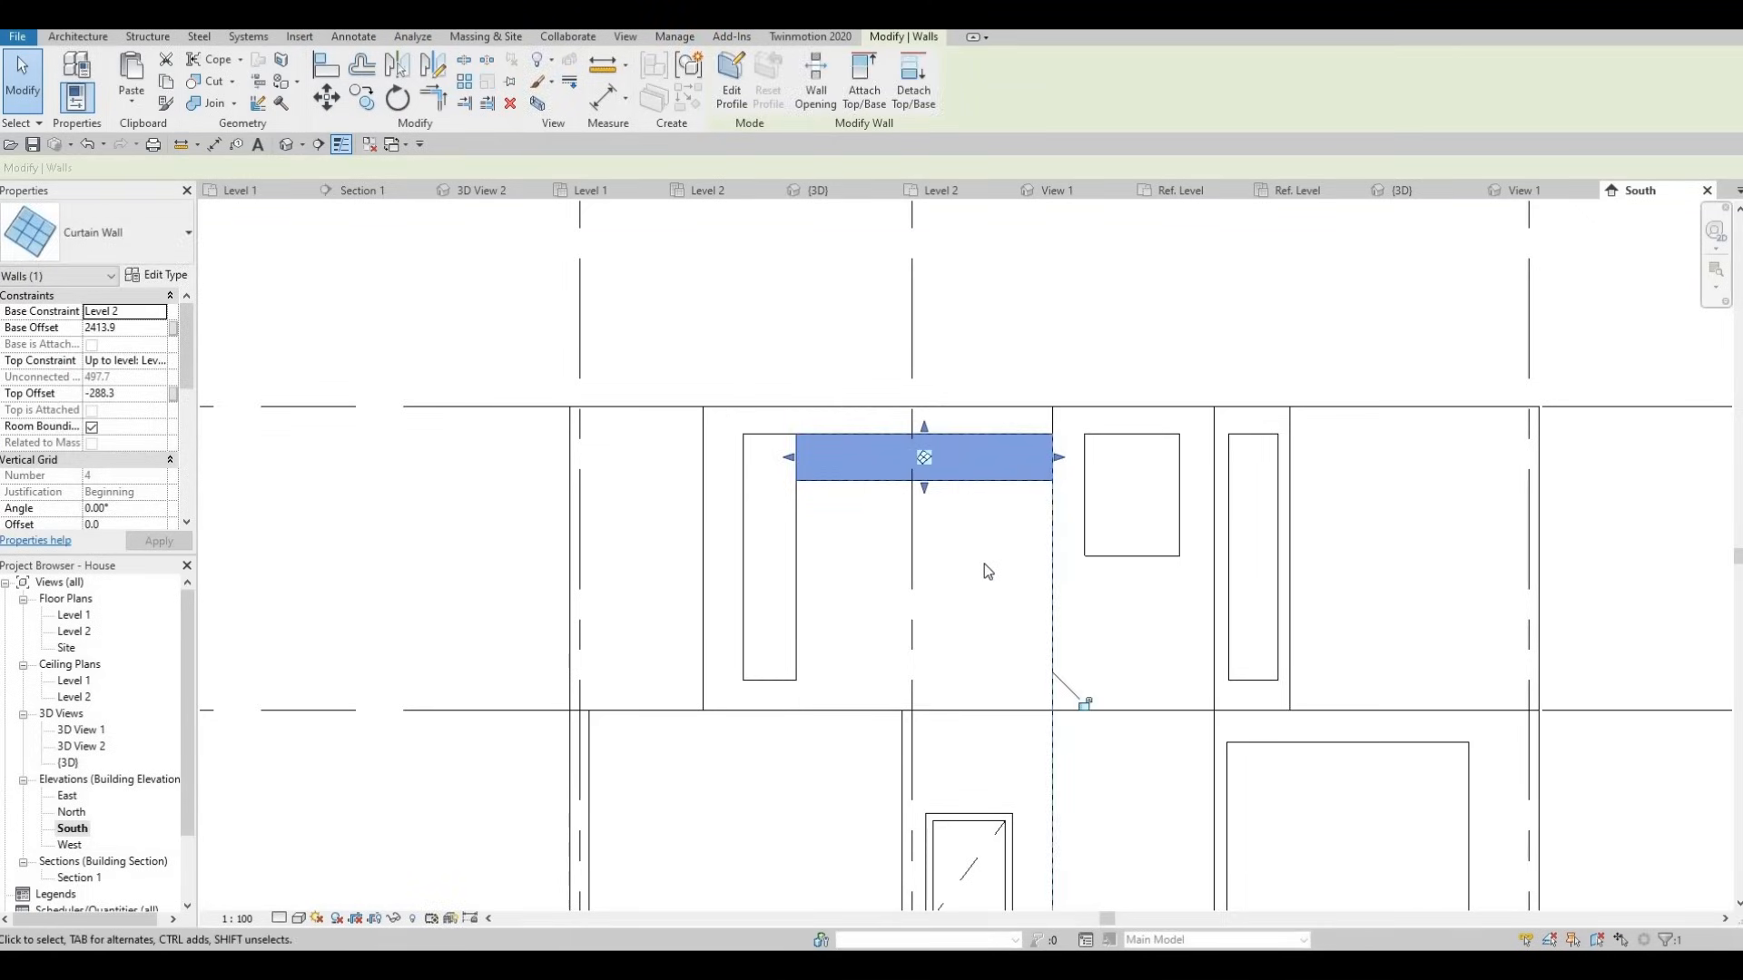
left_click(984, 564)
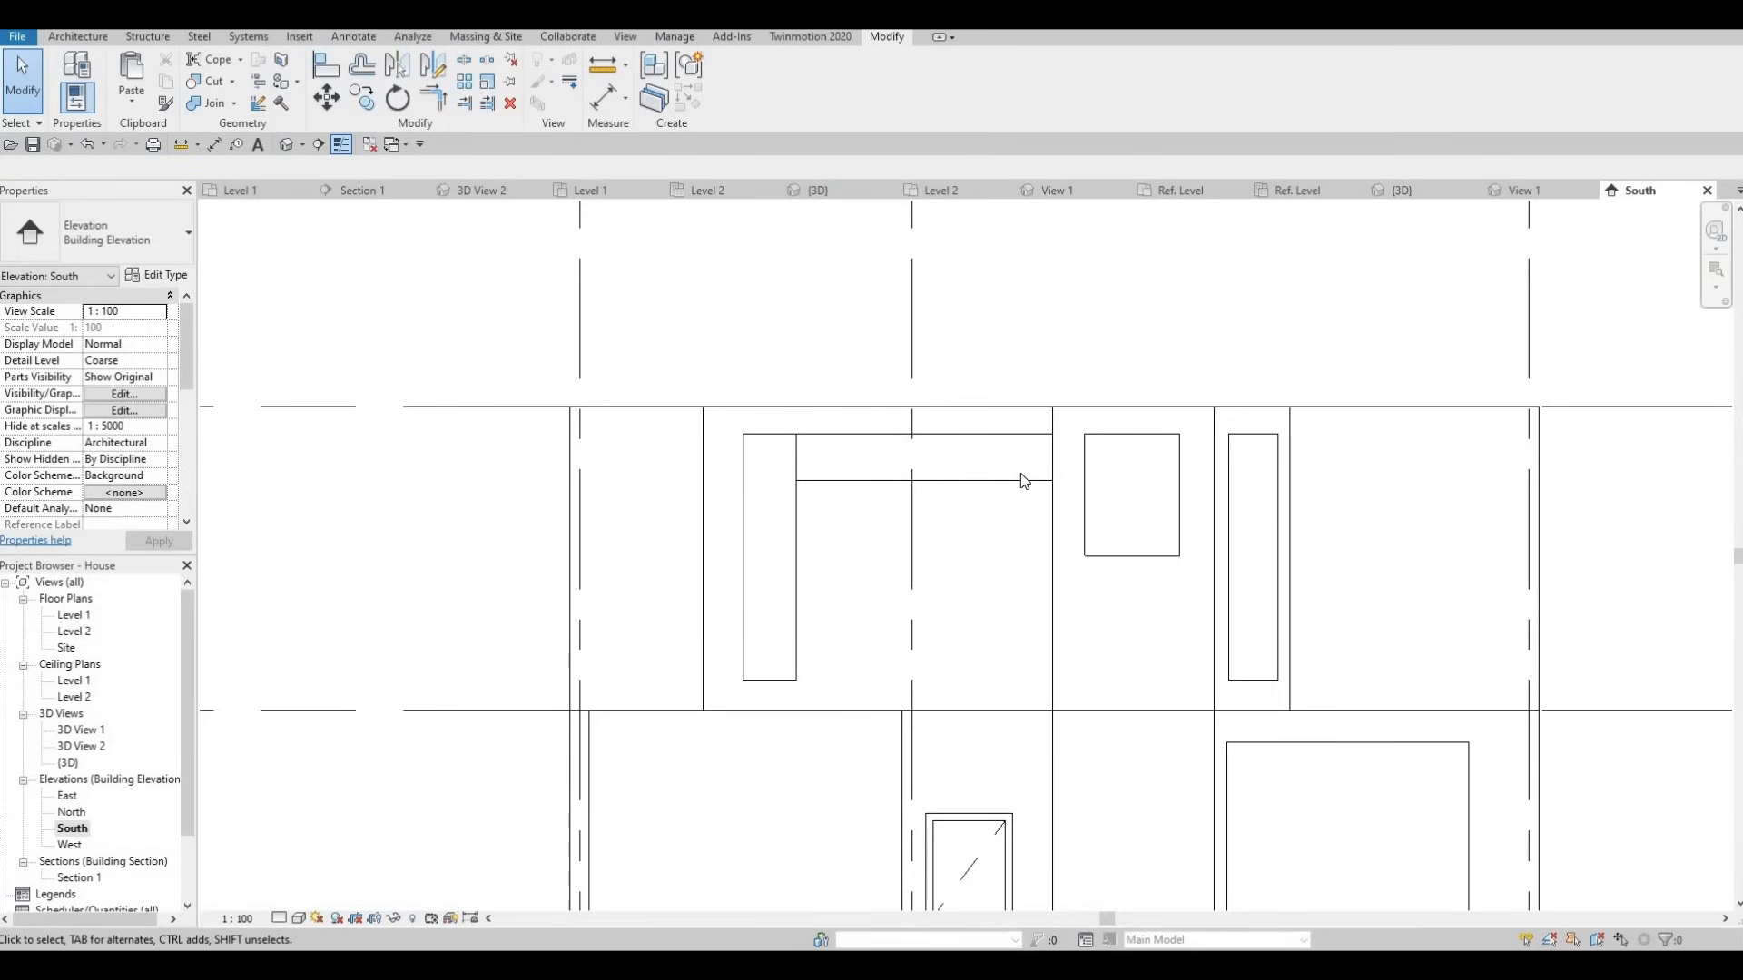
Pull the strip curtain wall's free end back from the corner, leaving a margin of solid wall beside it.
left_click(1032, 431)
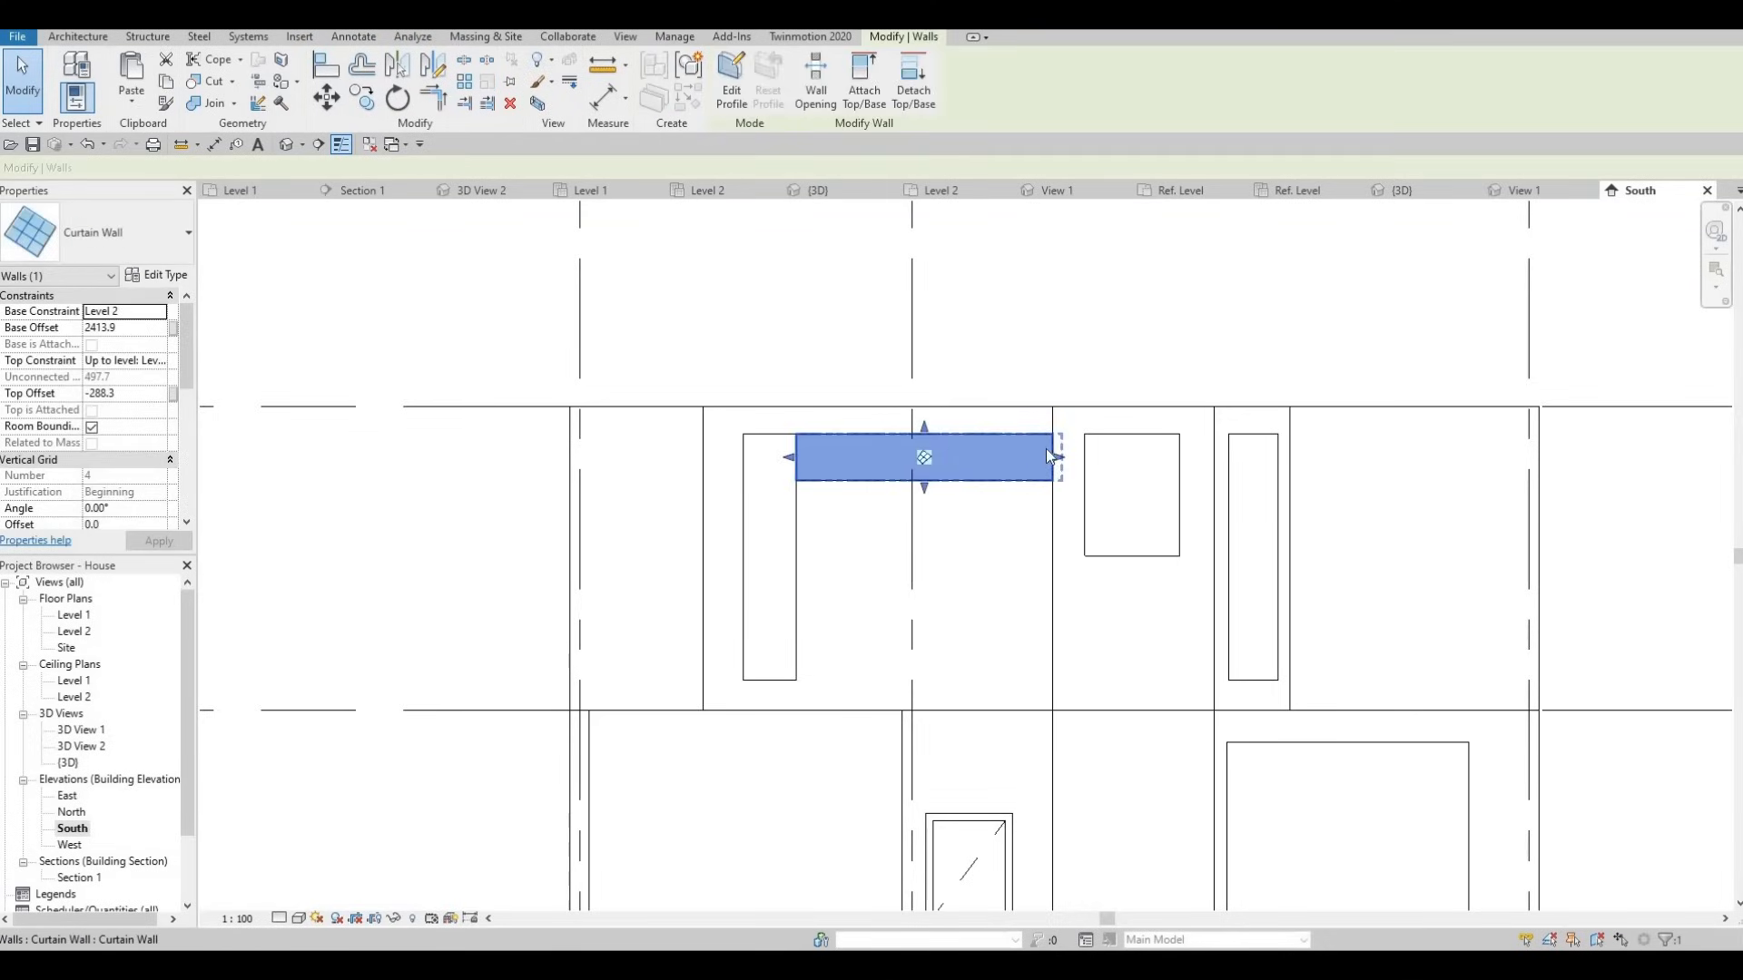
left_click_drag(1032, 459, 1021, 457)
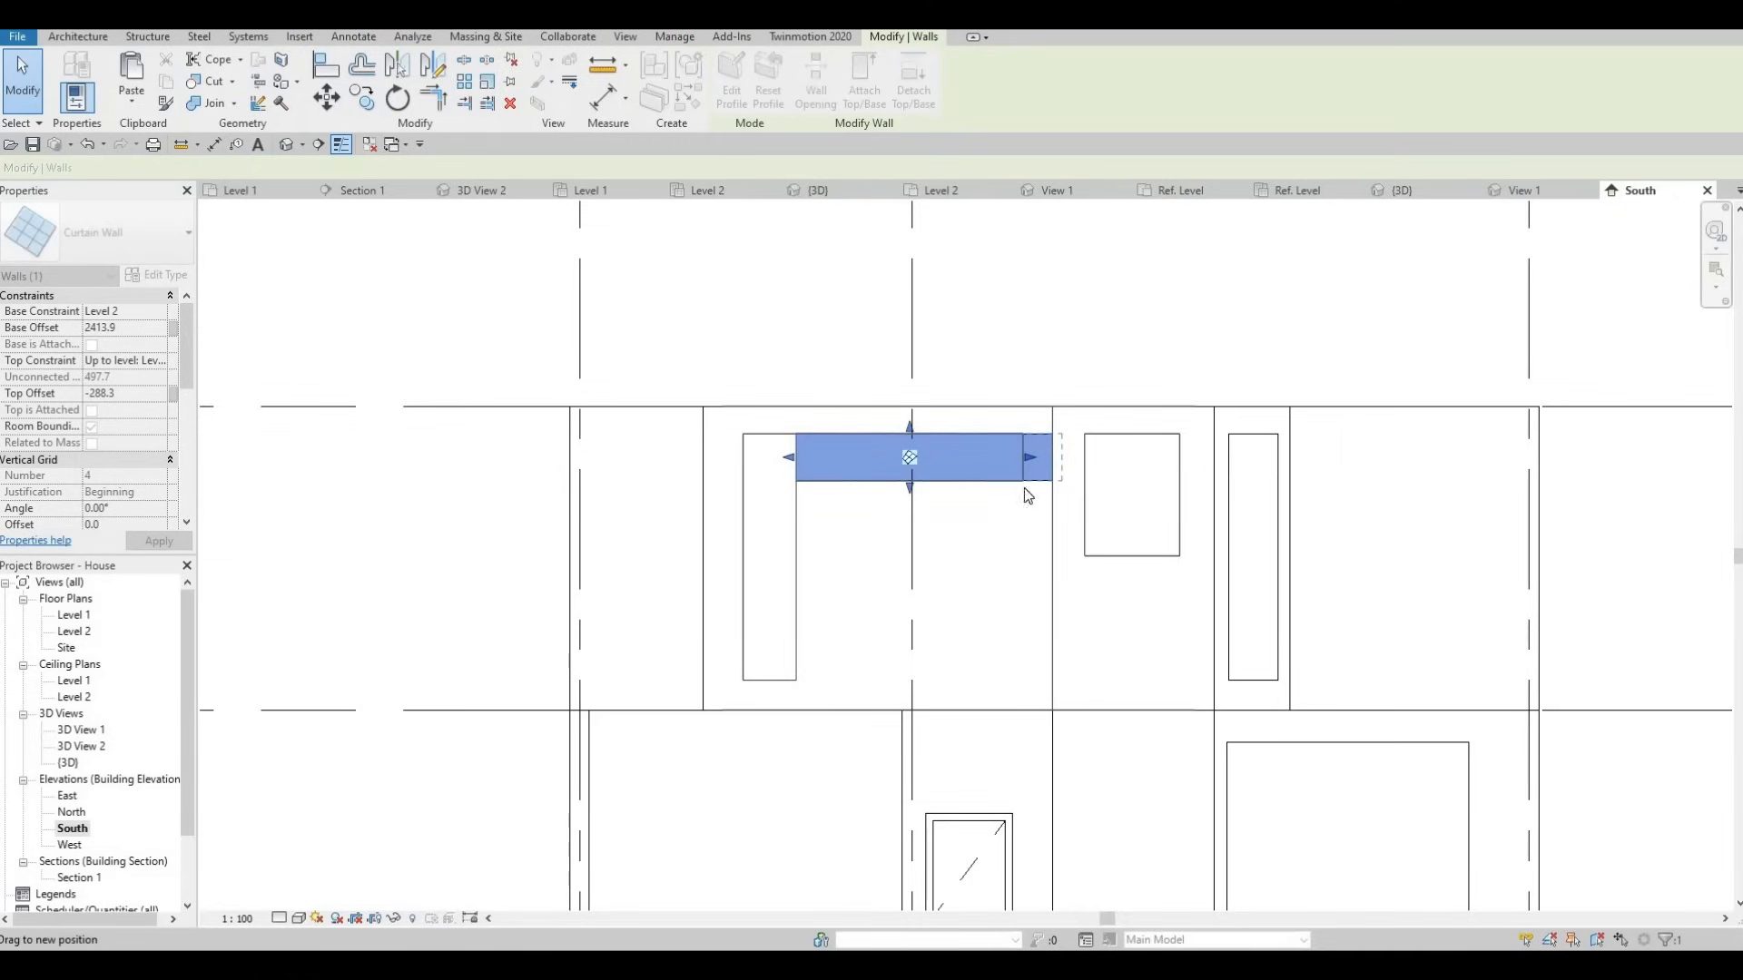
left_click(1013, 552)
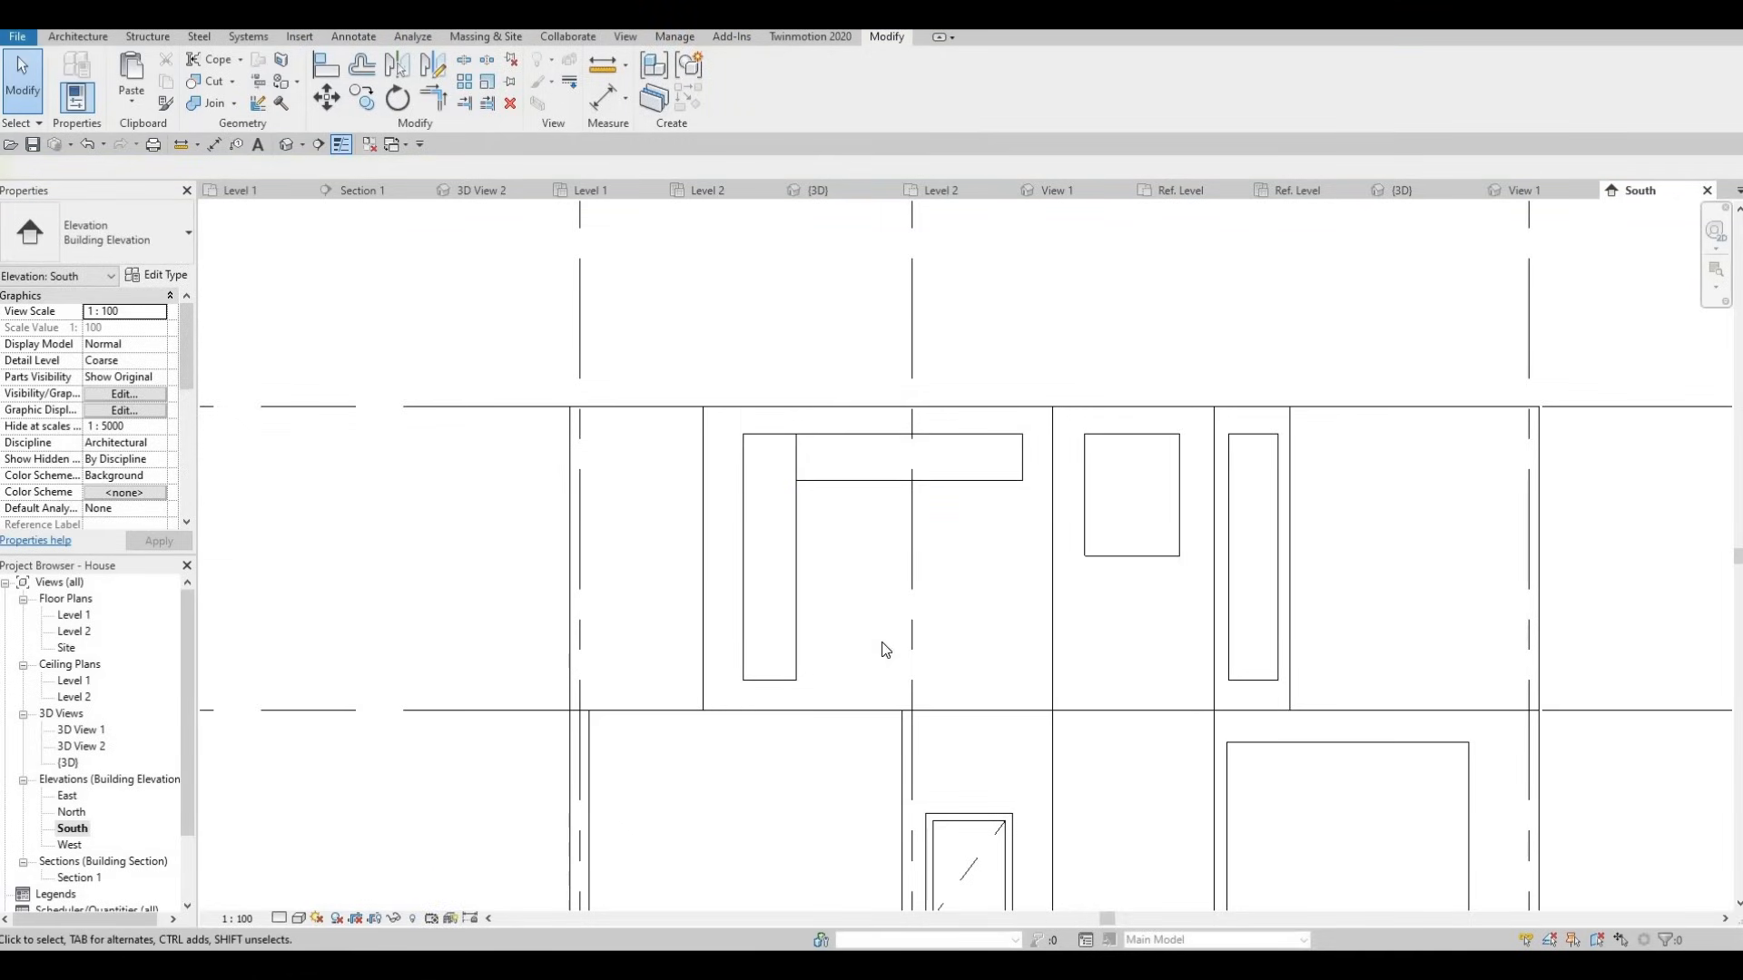
Switch to the 3D view and examine the L-shaped front window and the curtain walls on the left and back sides.
scroll(419, 343, "down", 2)
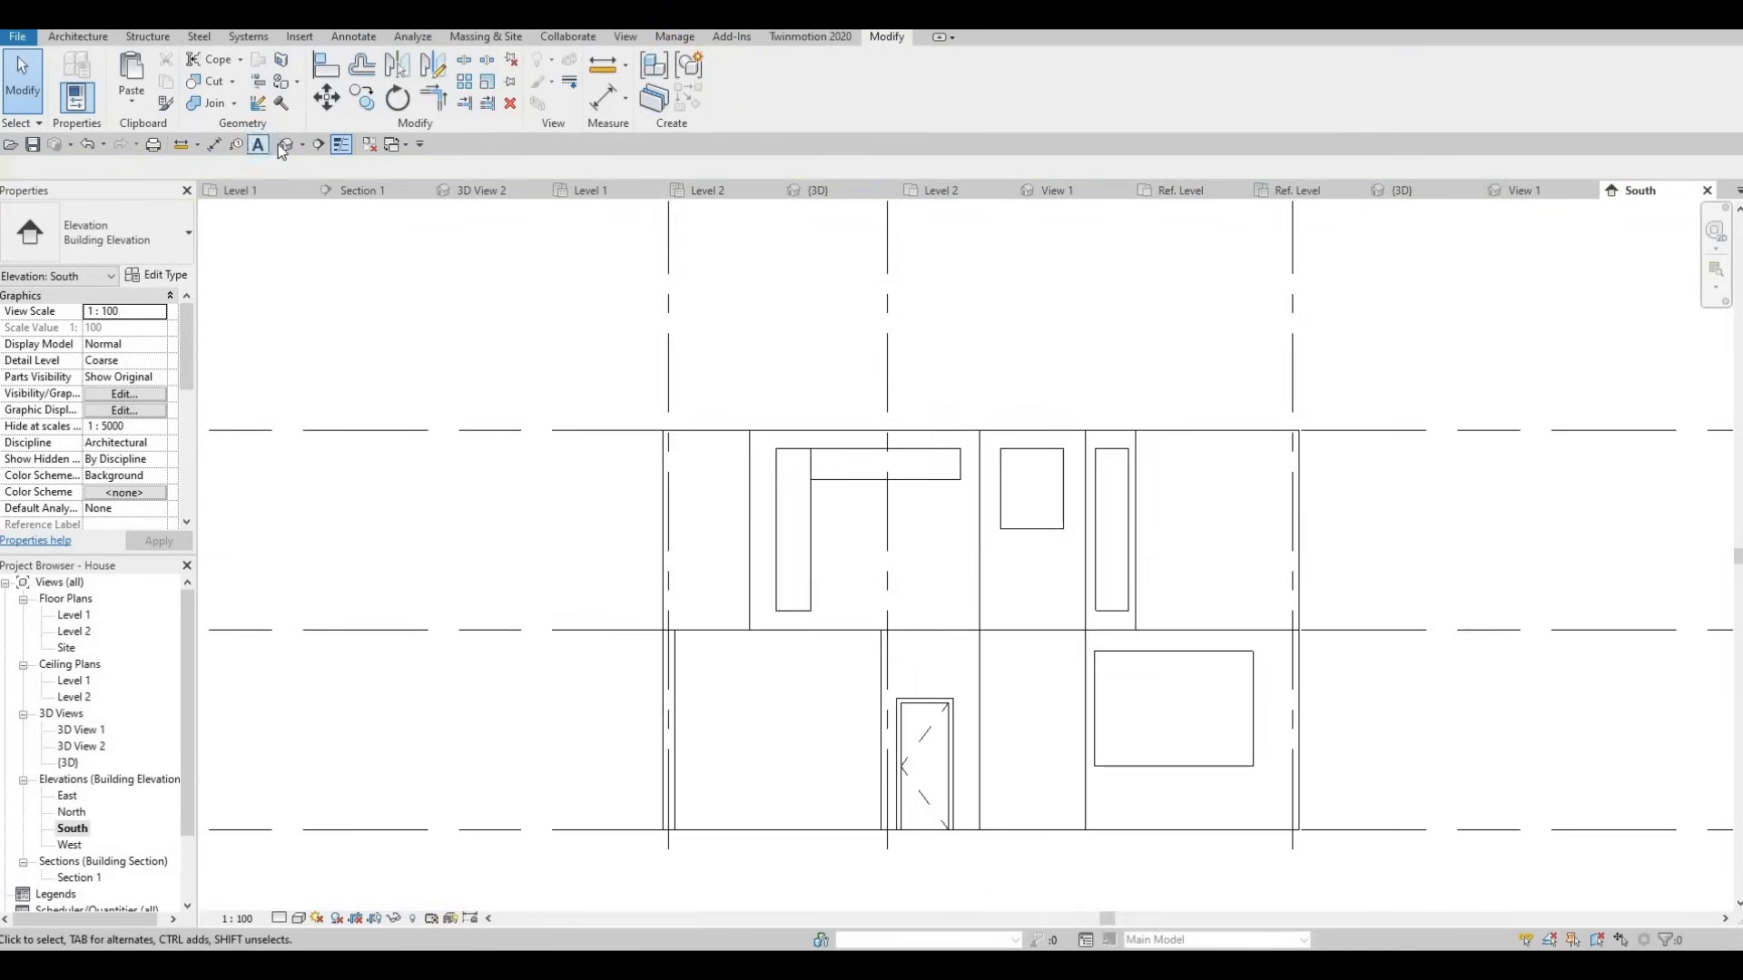
middle_click_drag(731, 544, 652, 483, "shift")
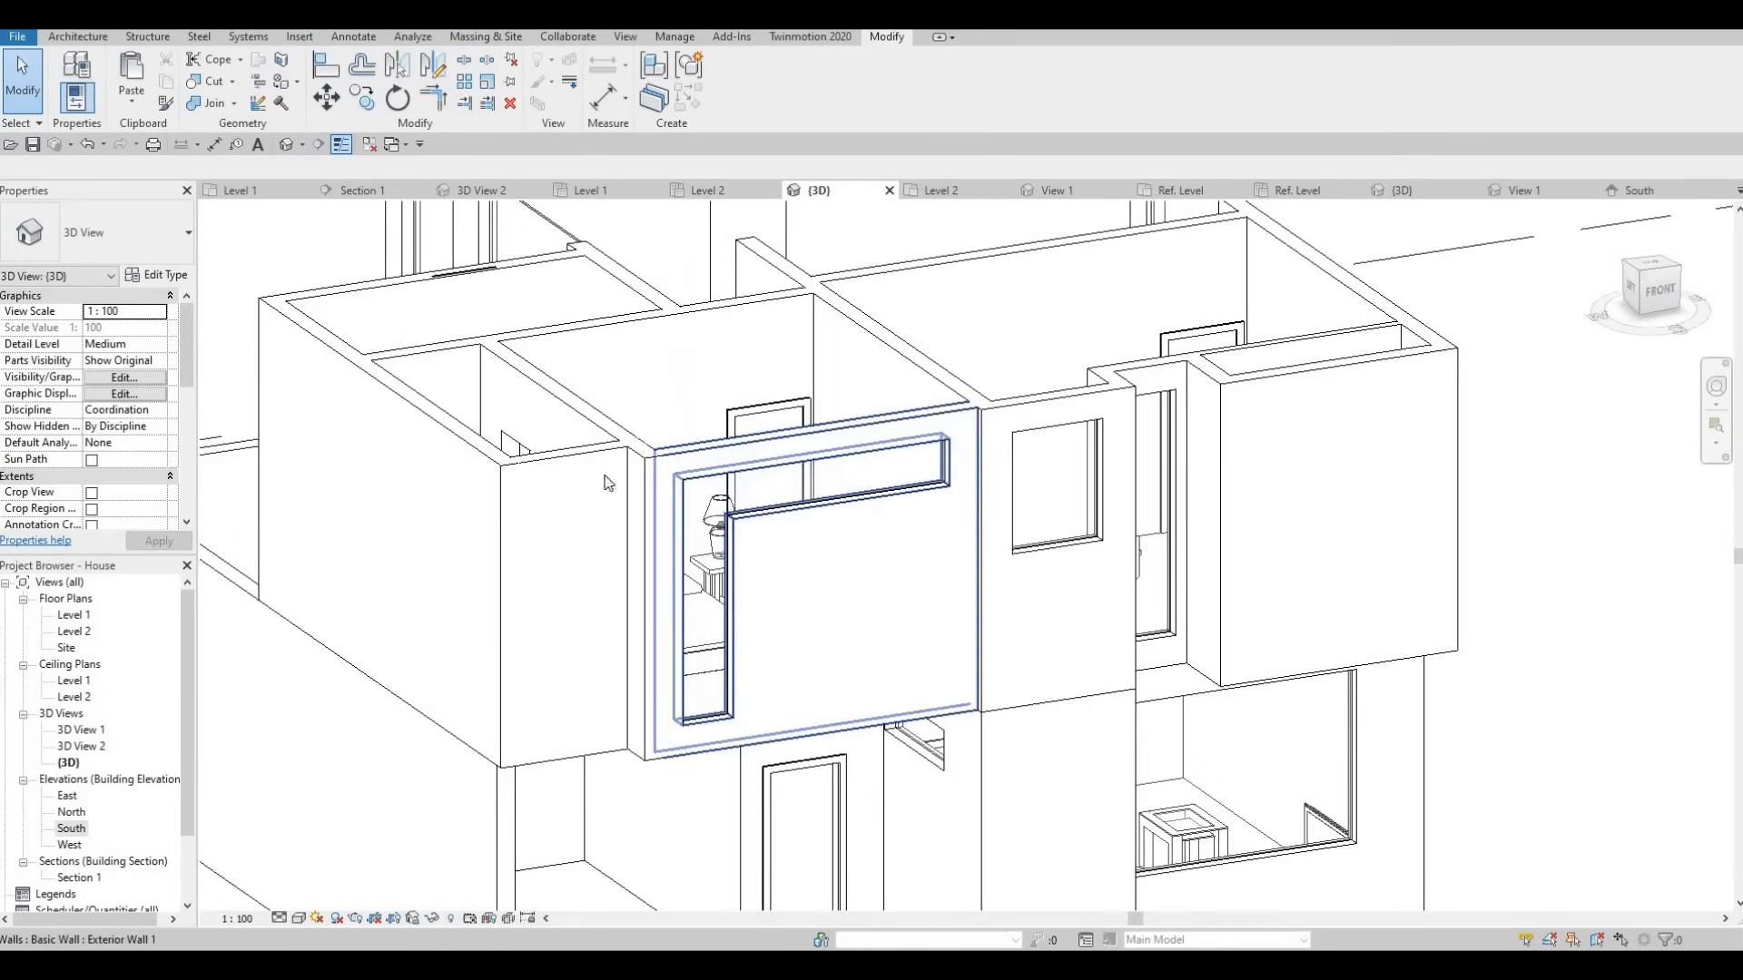
middle_click_drag(793, 553, 751, 455, "shift")
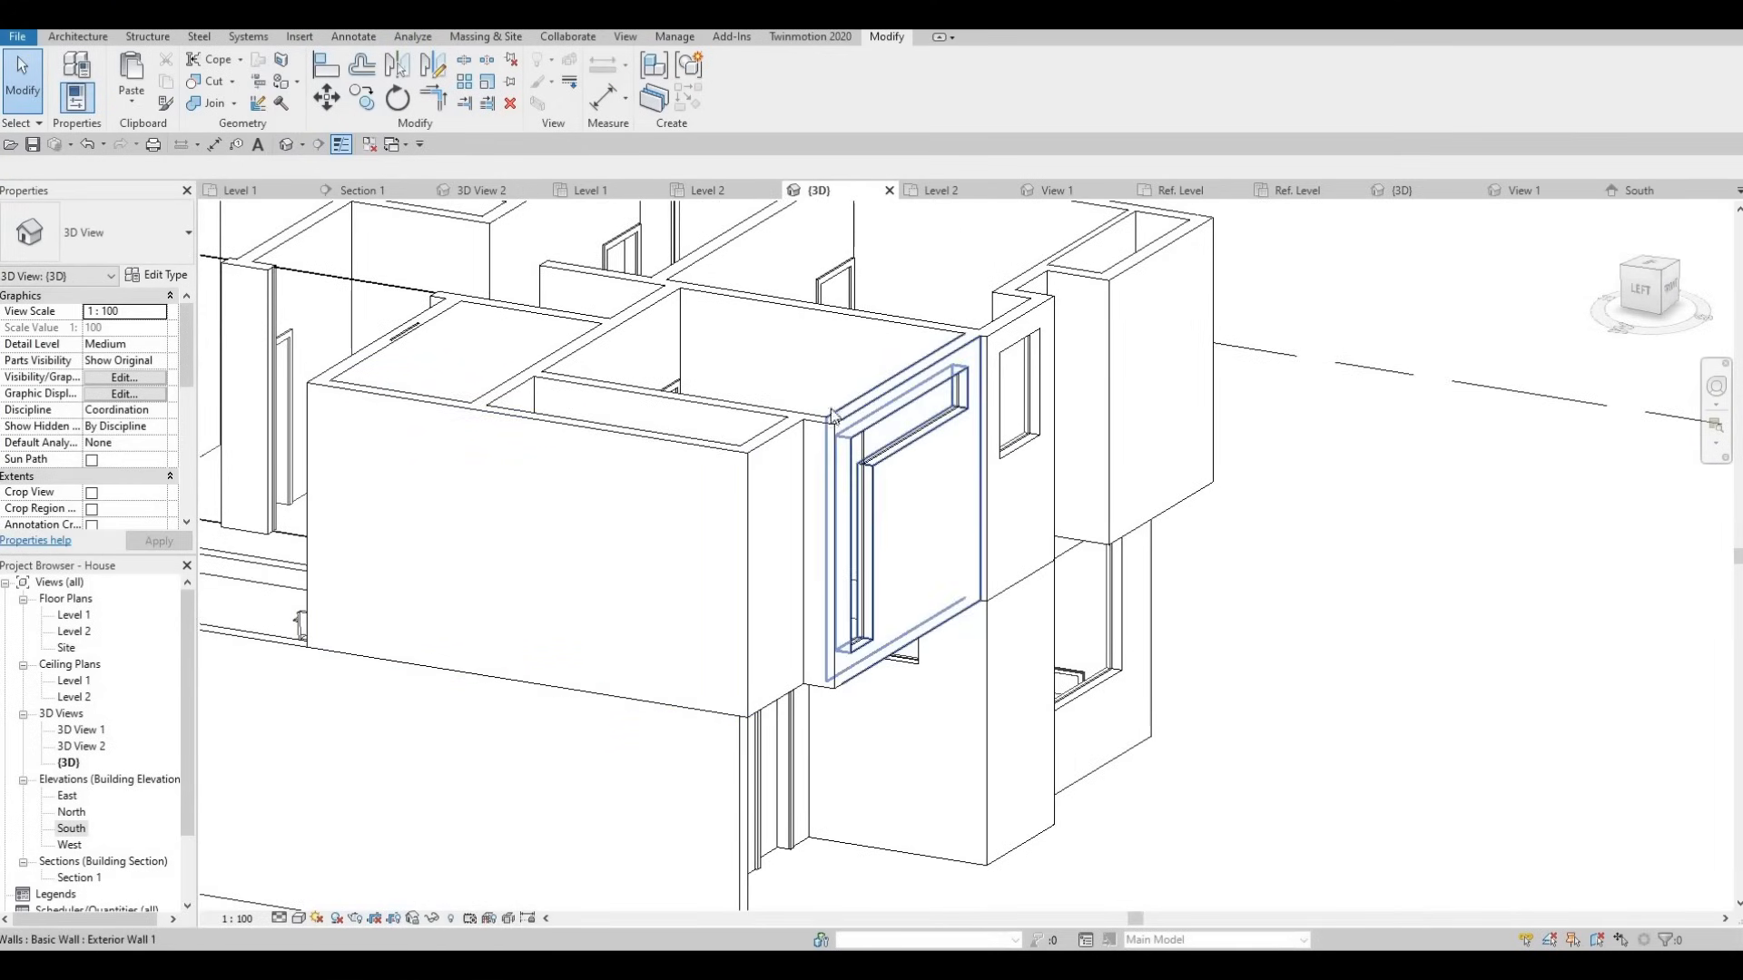
middle_click_drag(668, 490, 803, 362, "shift")
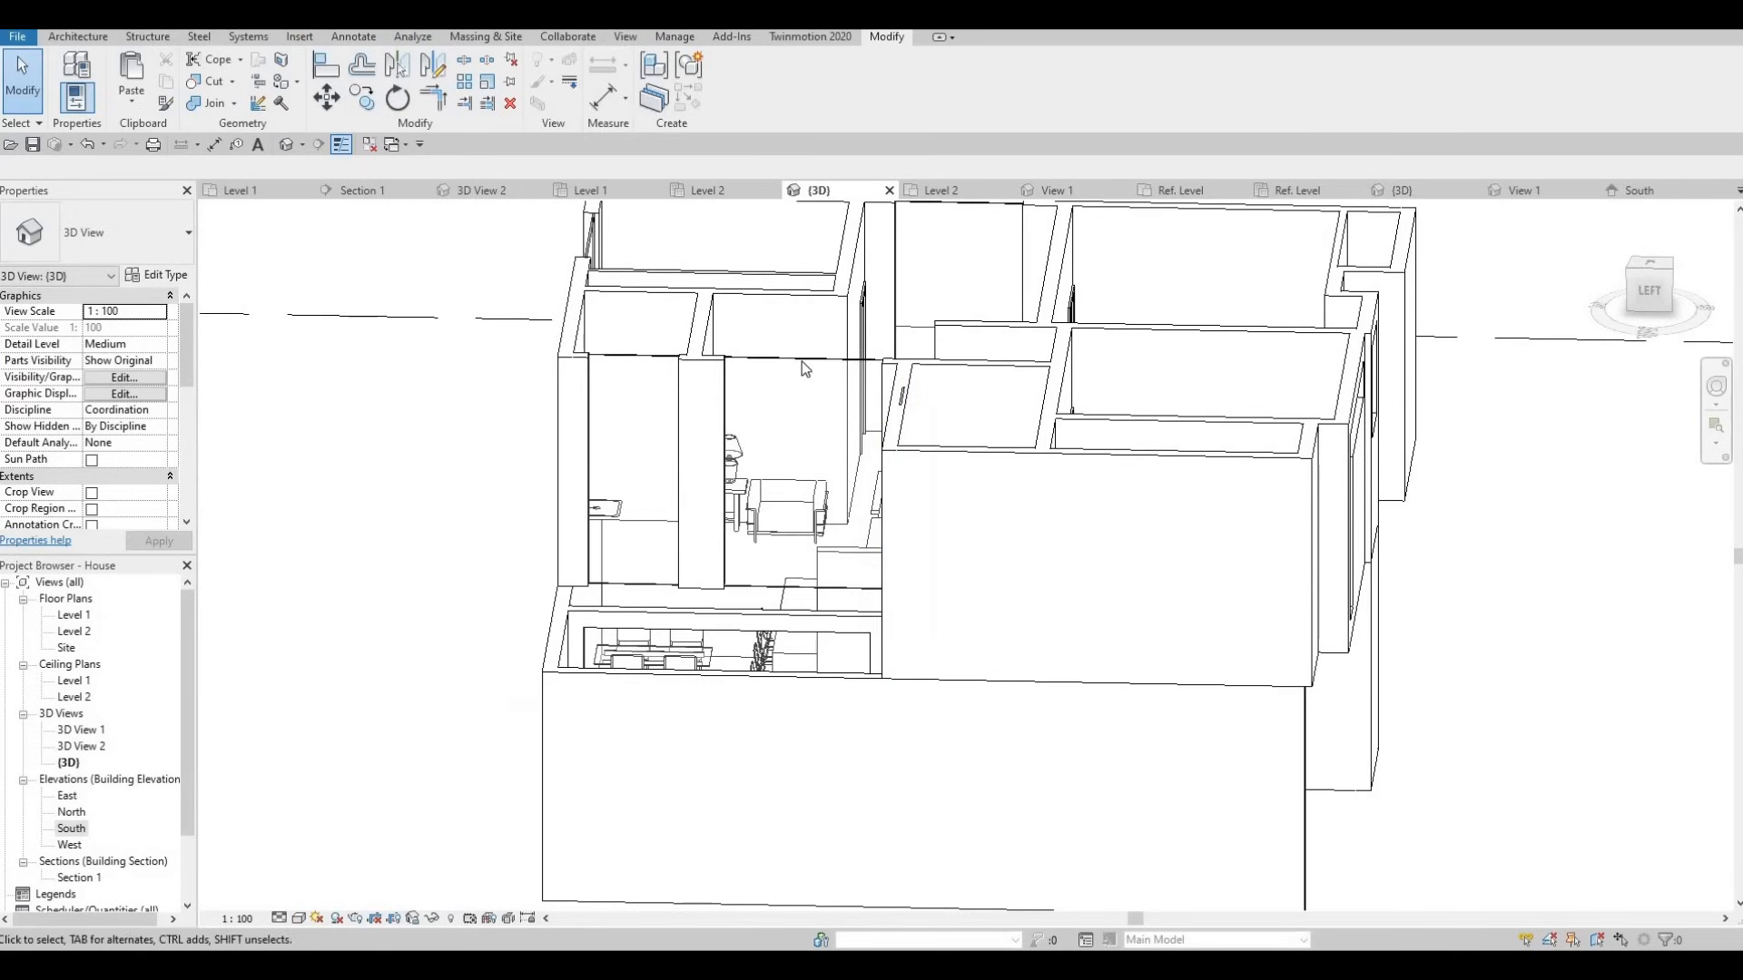
left_click(904, 522)
middle_click_drag(940, 611, 875, 569, "shift")
key("Escape")
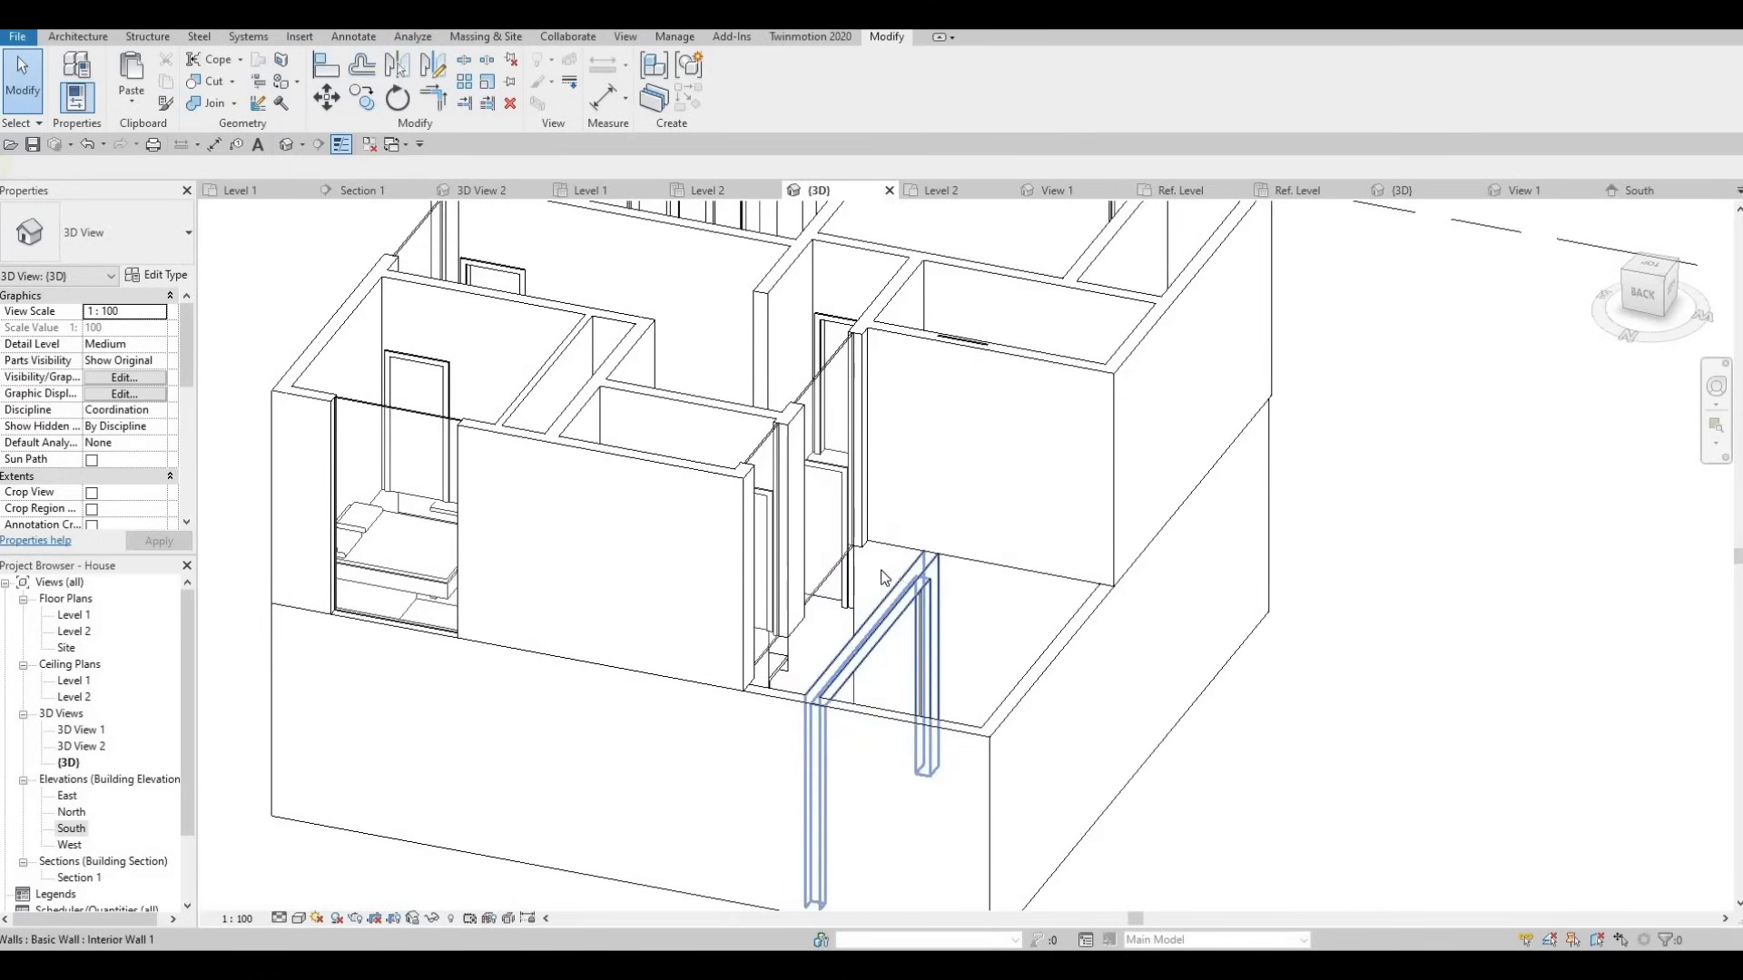
middle_click_drag(903, 430, 680, 368, "shift")
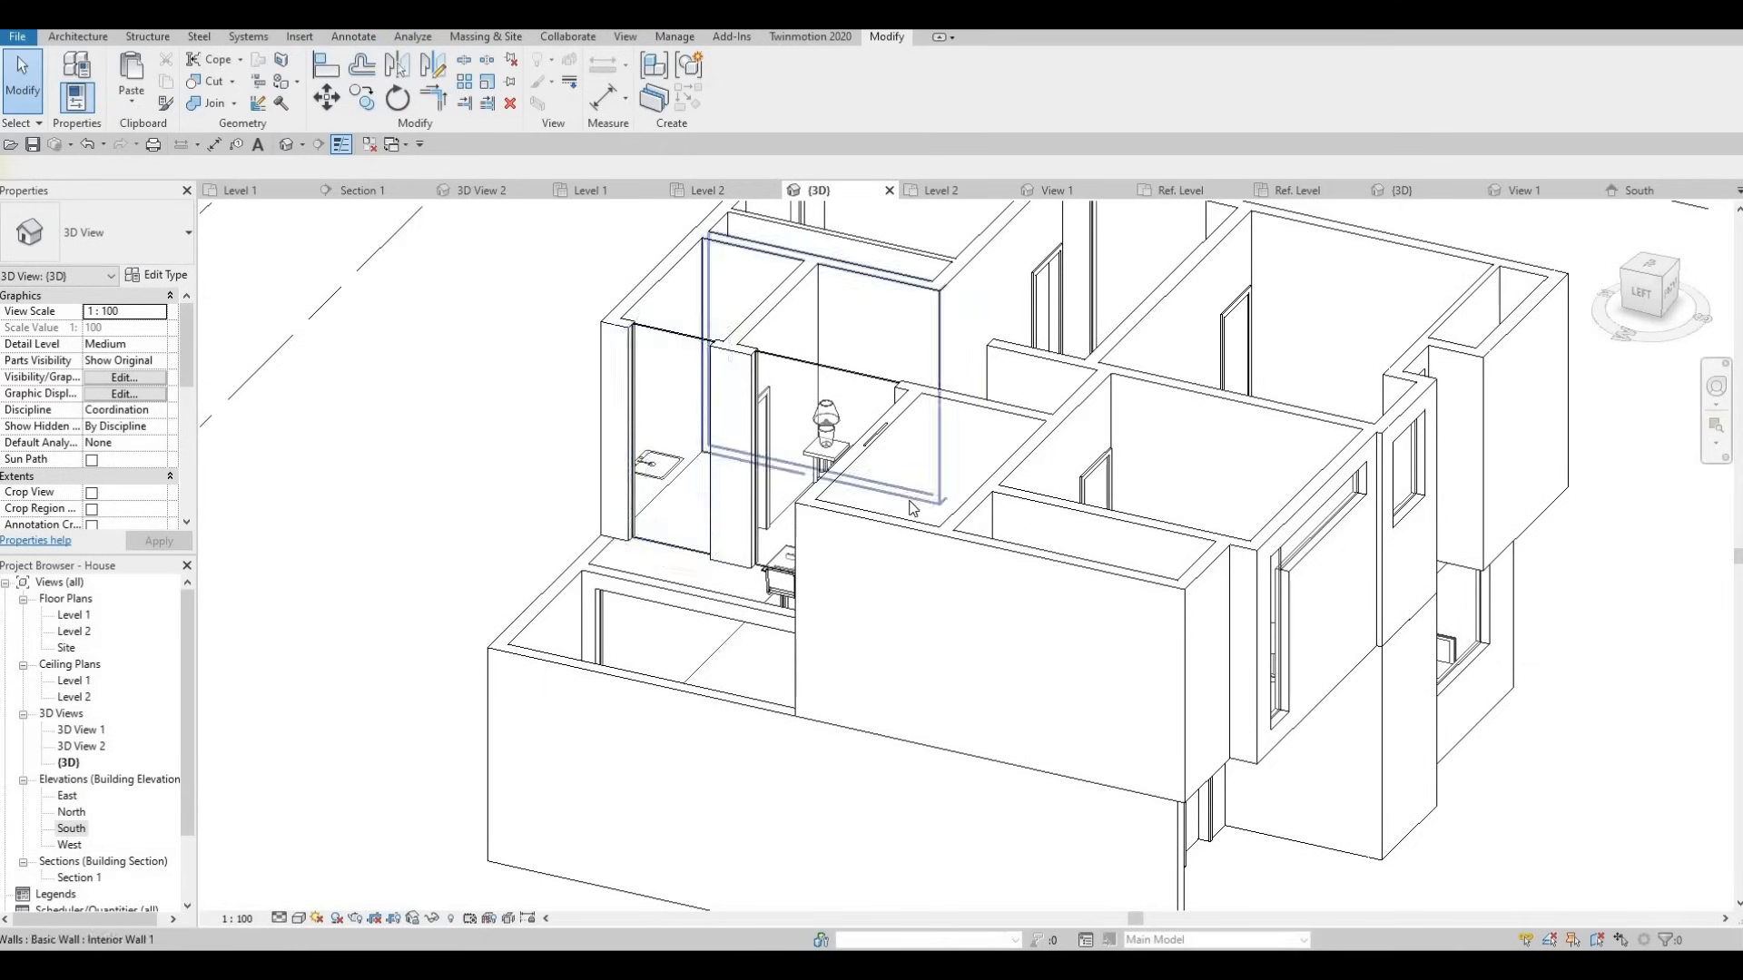
Align the tops of the two left-side Level 2 curtain walls with the top of the 1000 mm front curtain wall.
key("l")
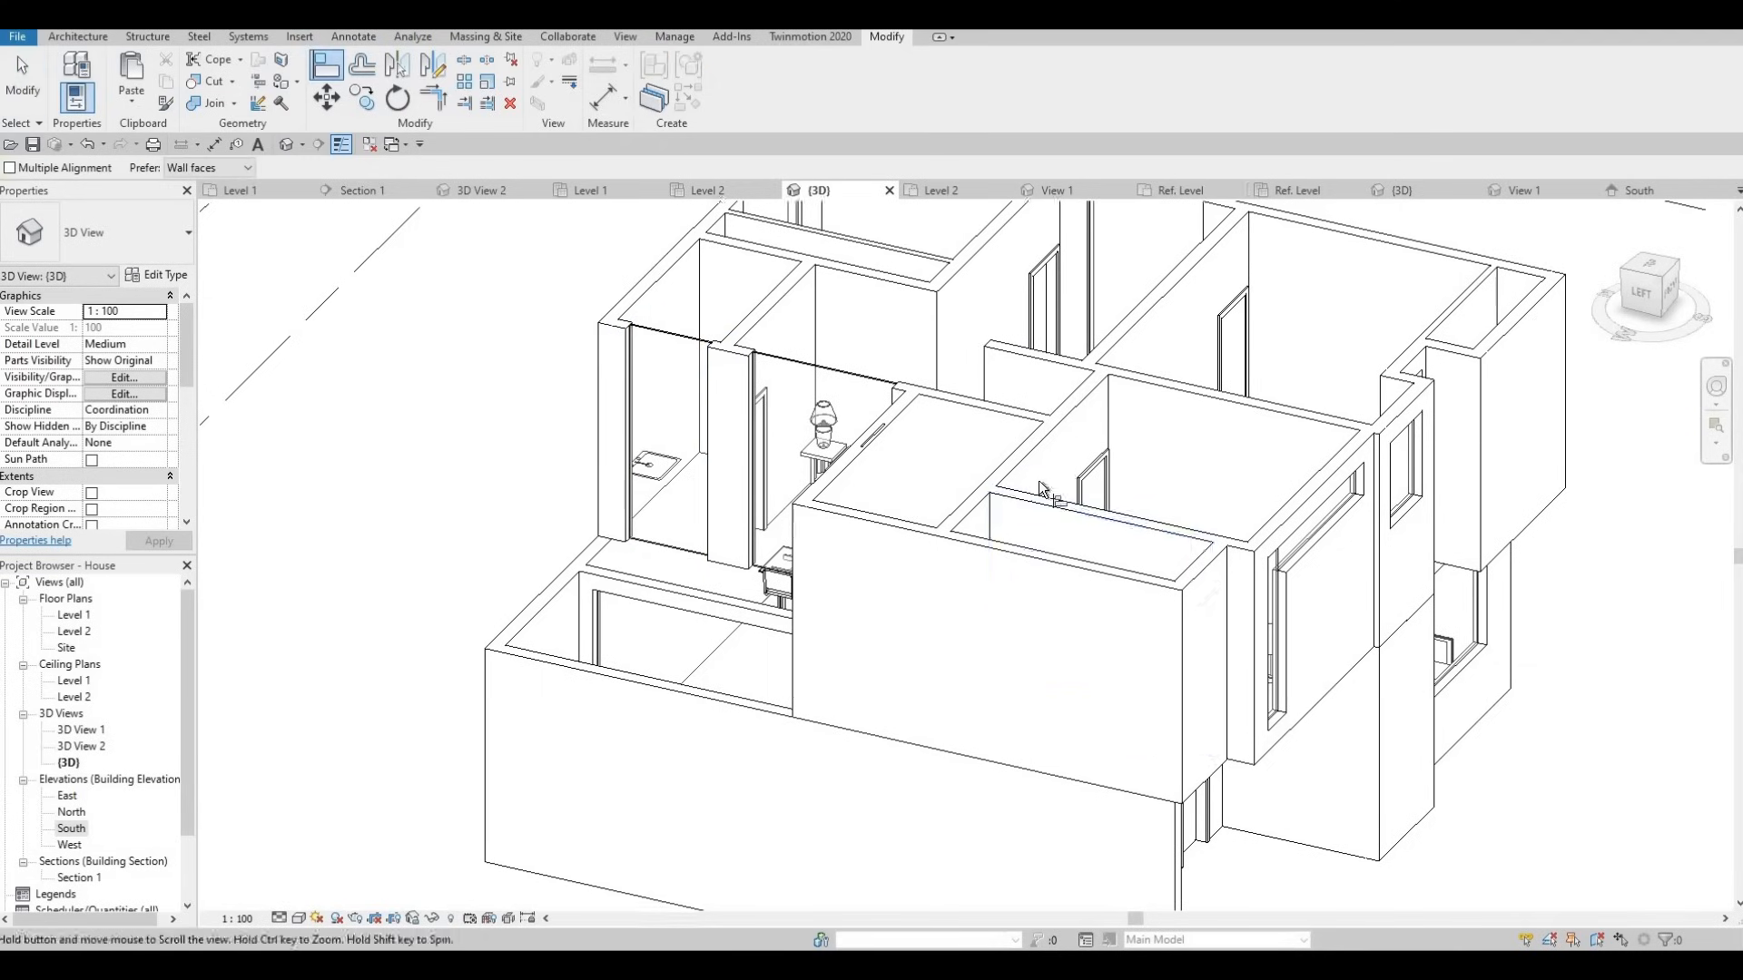
middle_click_drag(1046, 490, 729, 494)
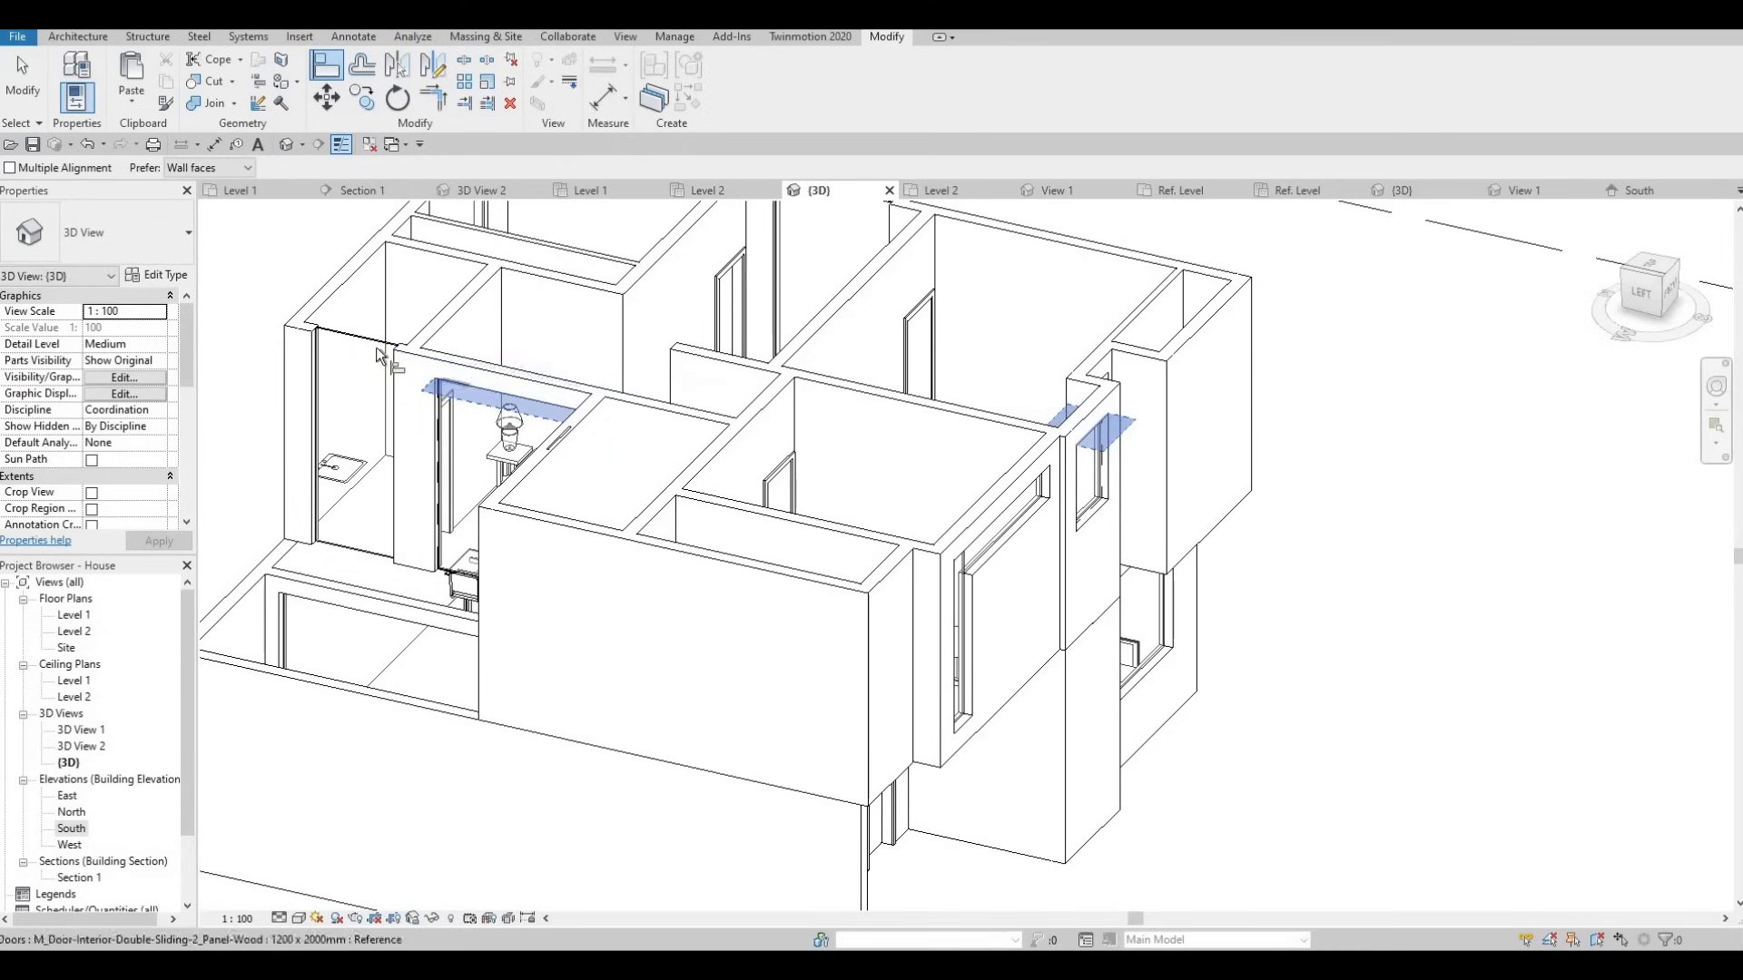
left_click(367, 417)
middle_click_drag(405, 526, 553, 556, "shift")
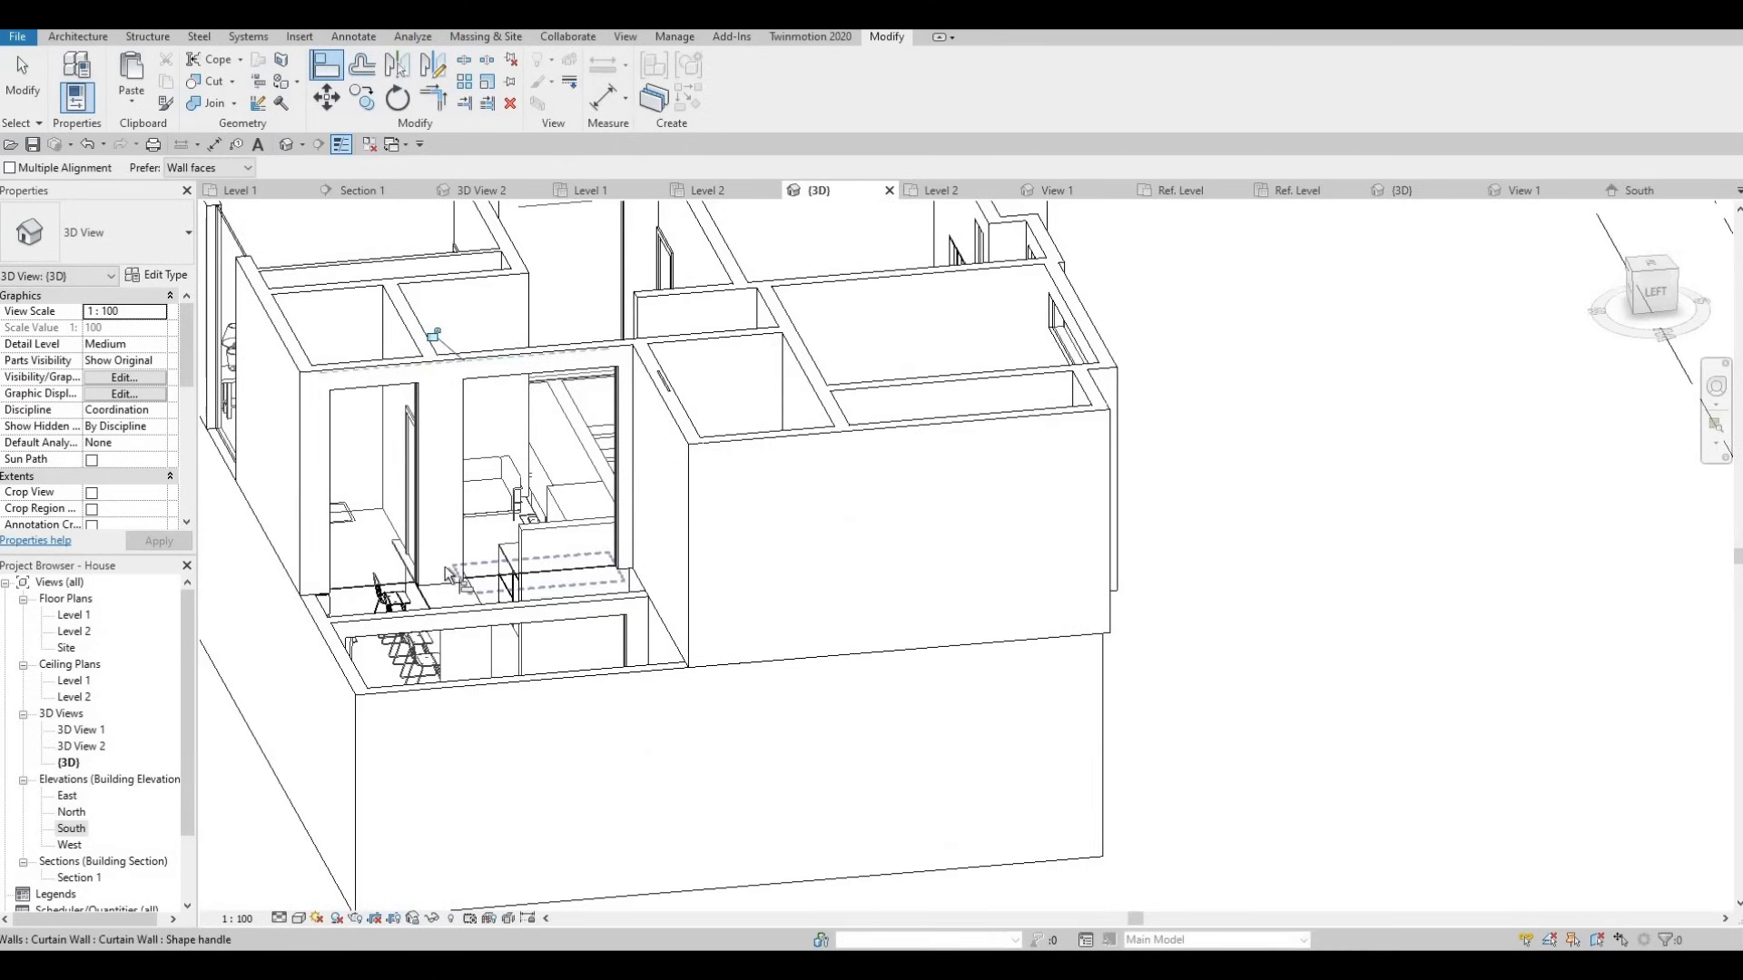
key("Escape")
key("Escape")
Align the base of the left side's bathroom curtain wall with the base of the 1000 mm front curtain wall.
left_click(369, 591)
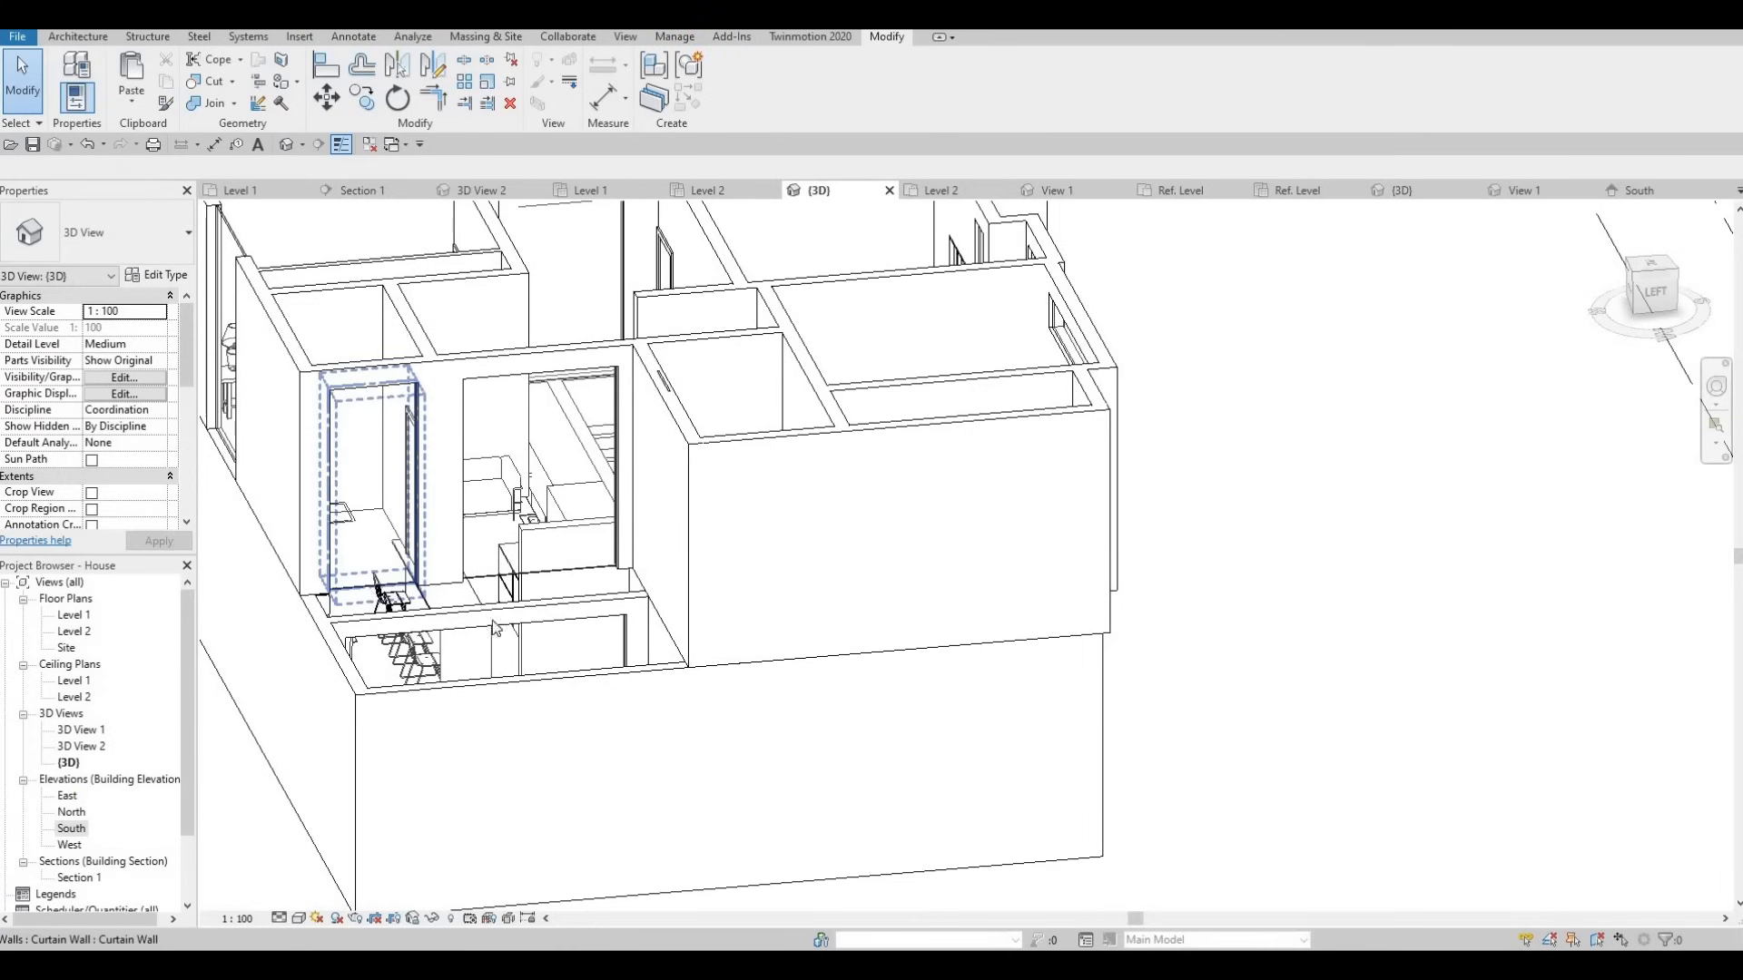
key("Escape")
middle_click_drag(535, 658, 806, 669, "shift")
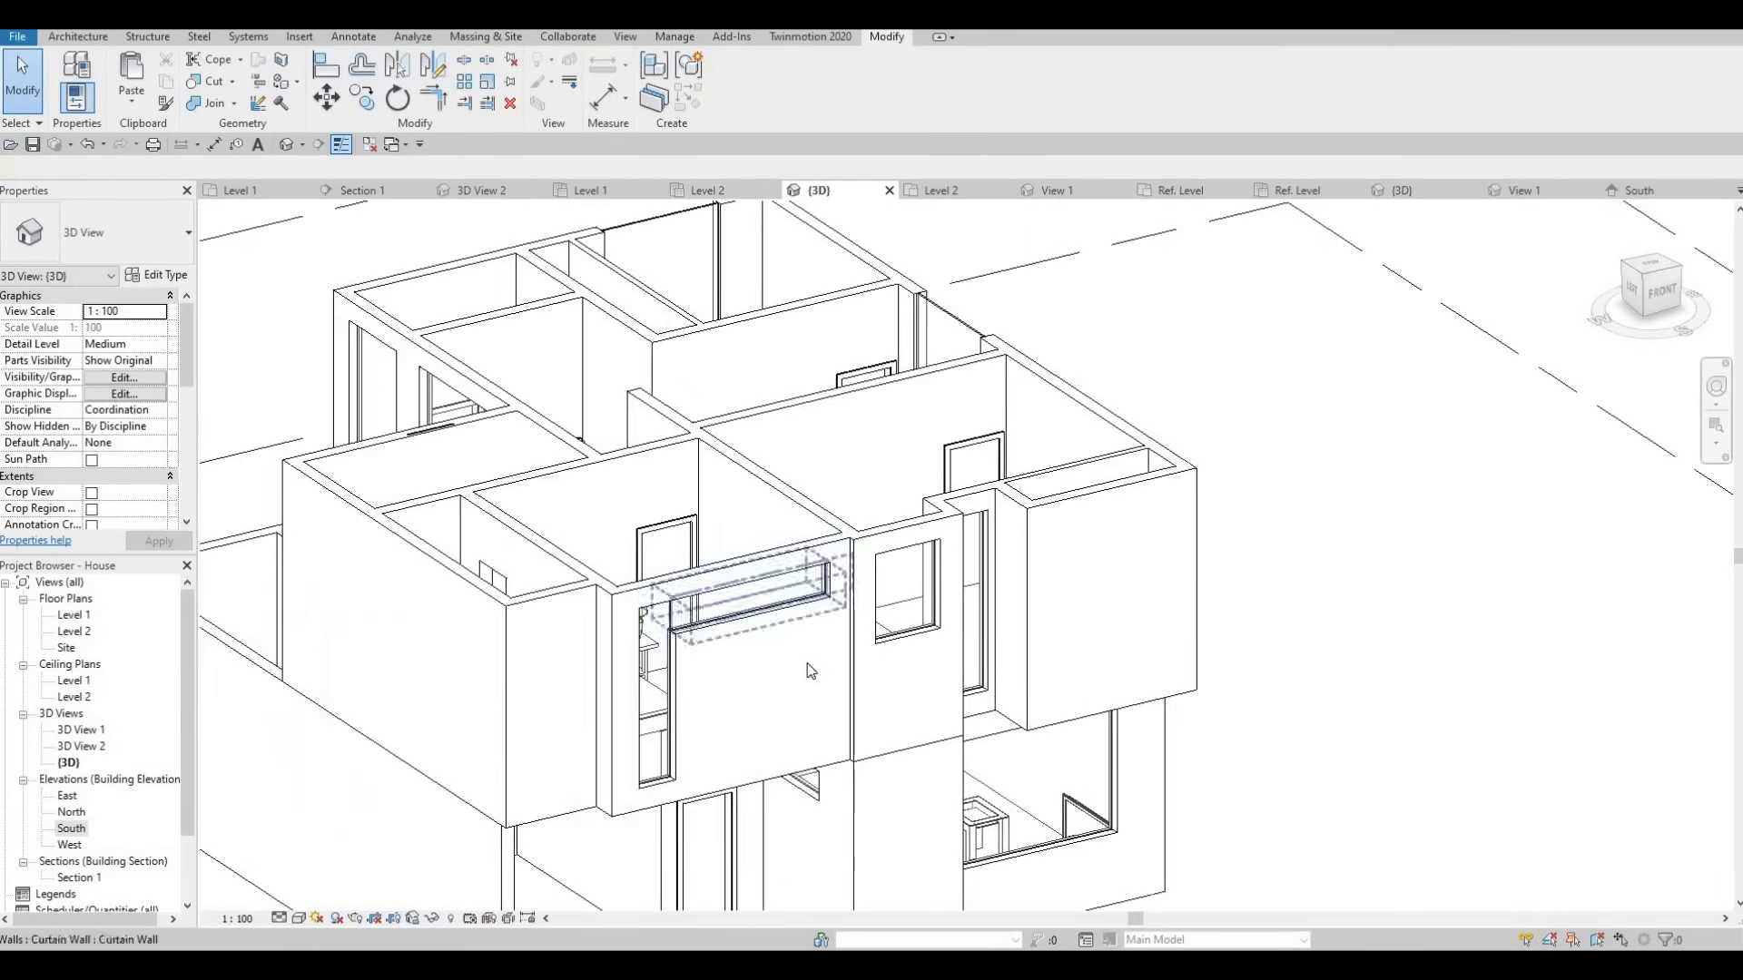
key("a")
key("l")
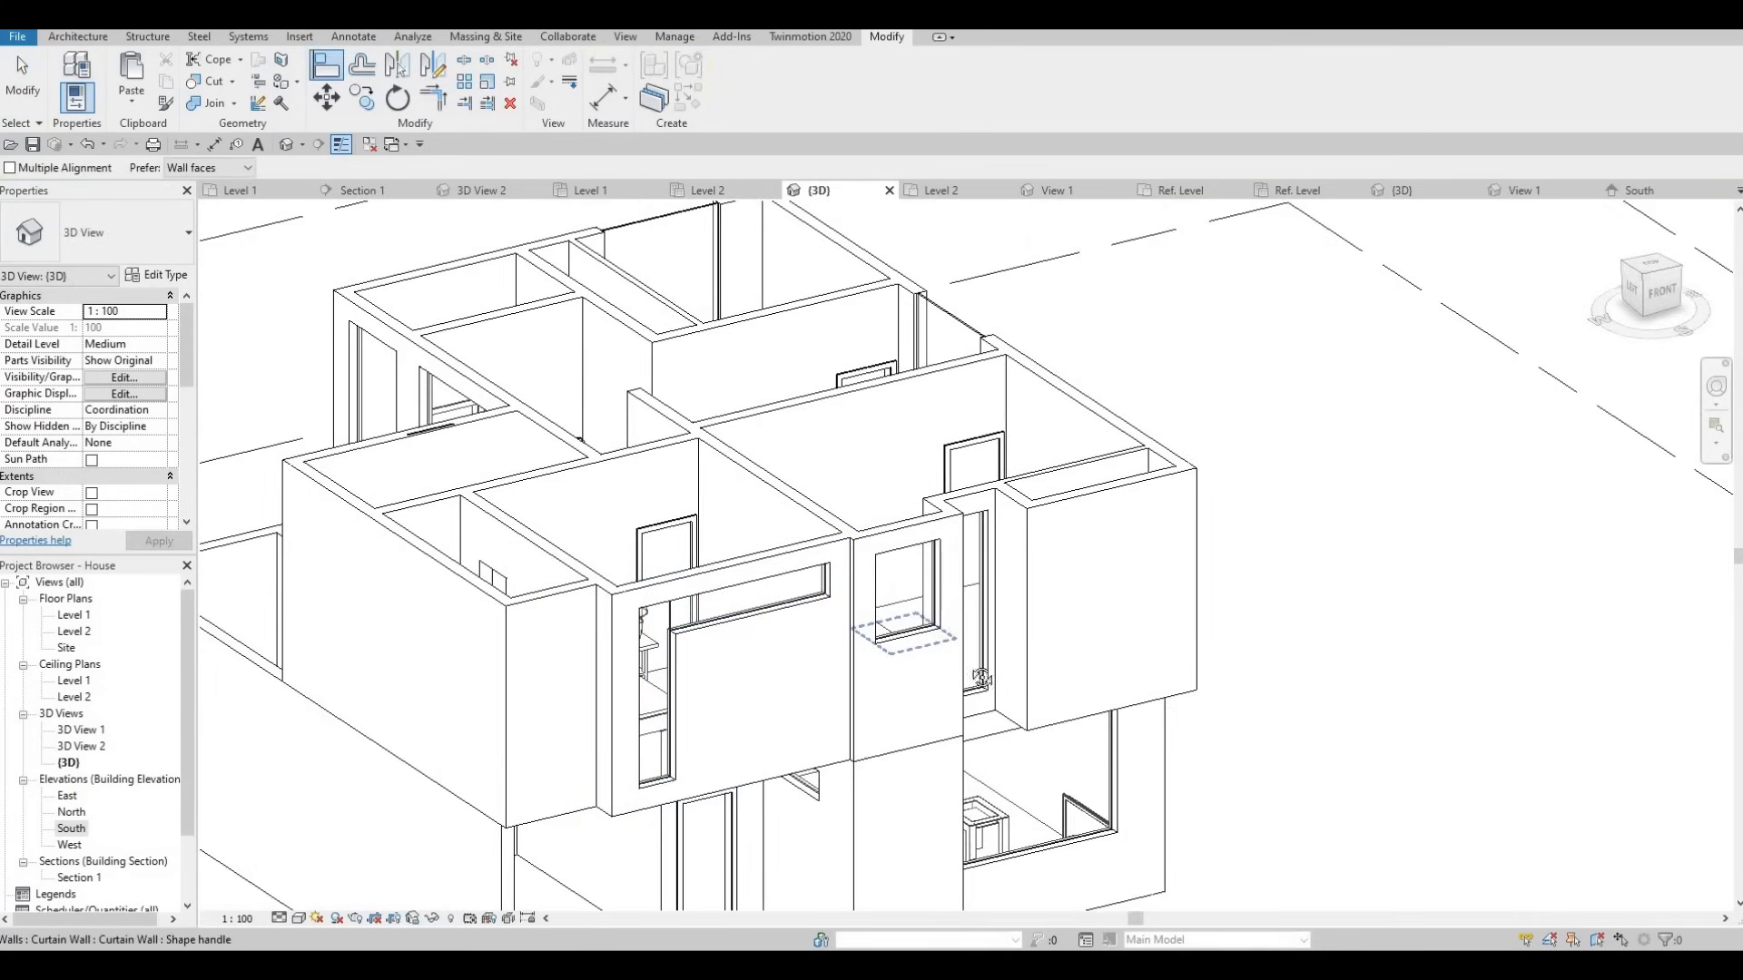
middle_click_drag(982, 677, 418, 597, "shift")
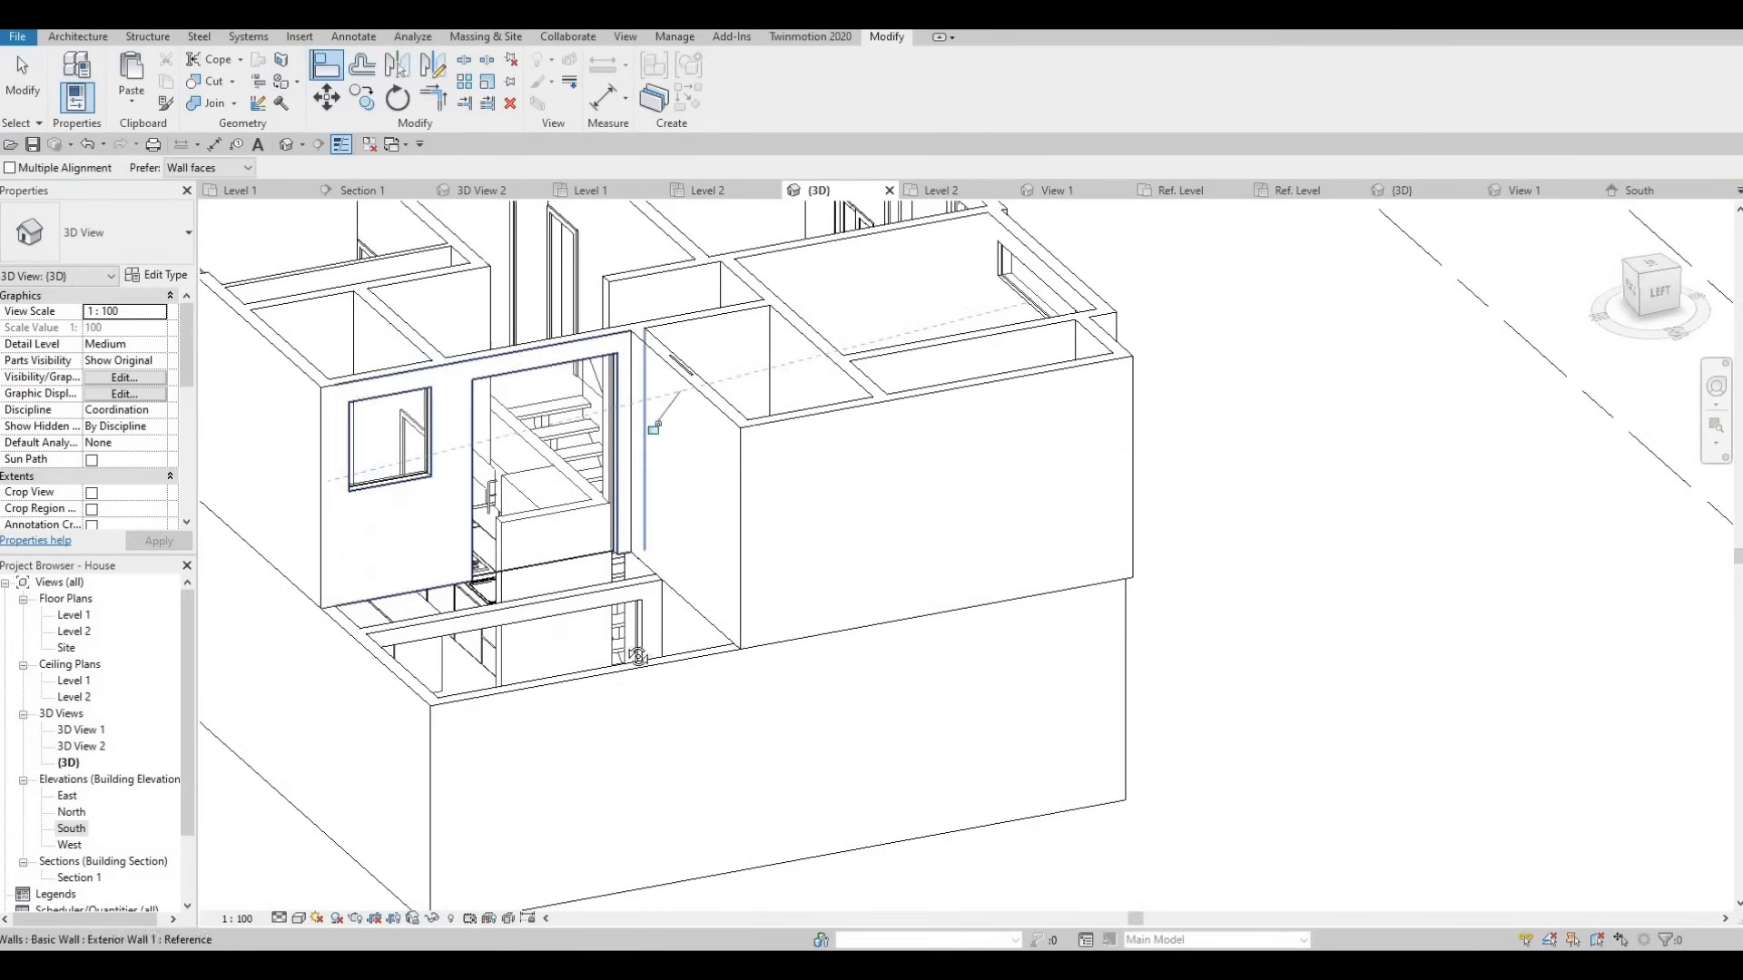
left_click(661, 372)
middle_click_drag(662, 372, 291, 379, "shift")
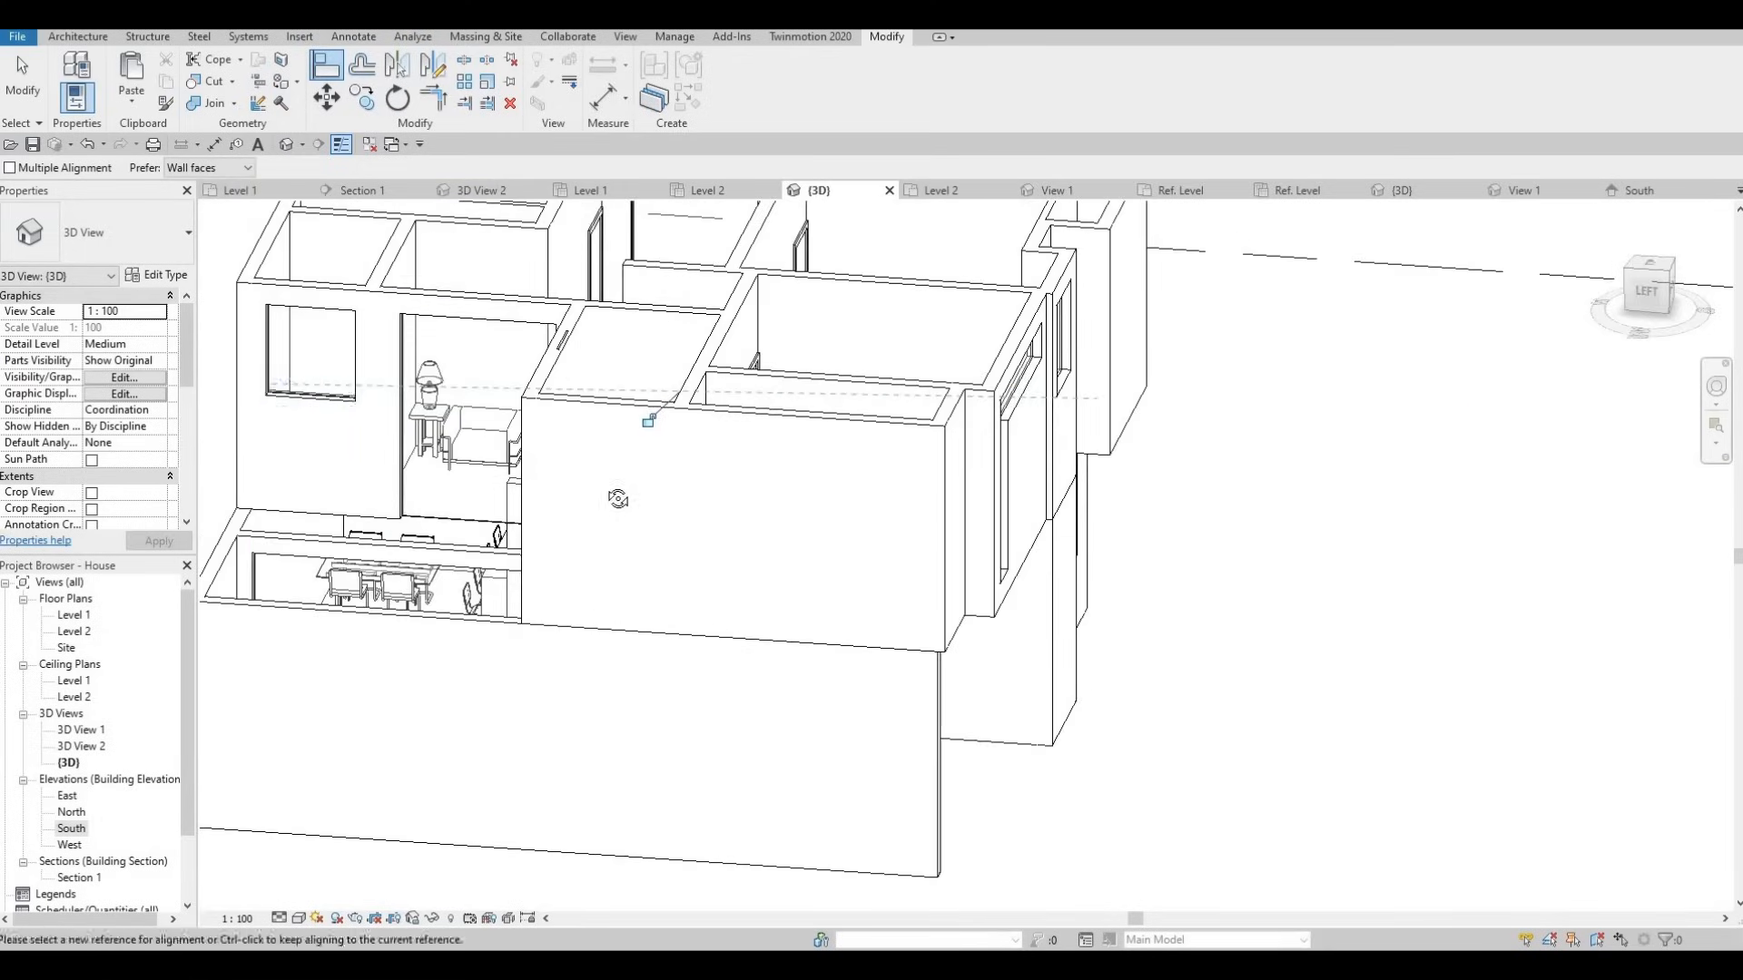
Align the top of the back side's Level 2 curtain wall with the top of the left side's bathroom curtain wall.
middle_click_drag(614, 498, 625, 549, "shift")
scroll(639, 541, "down", 3)
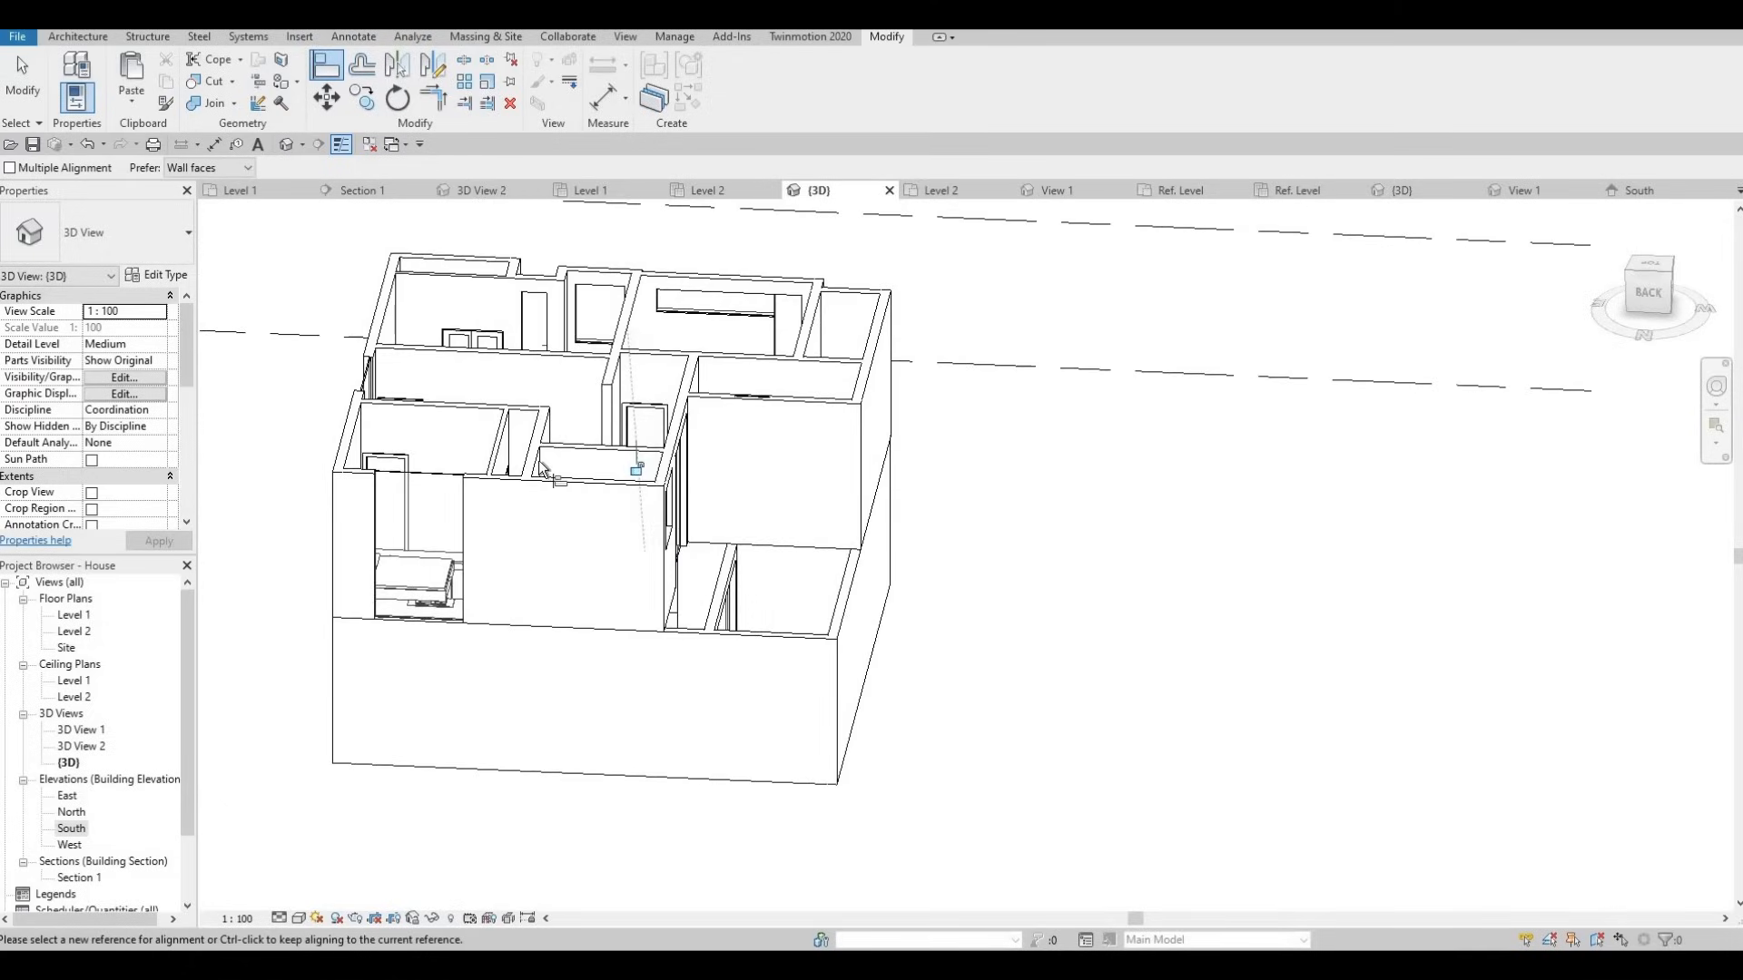
middle_click_drag(541, 467, 520, 450, "shift")
scroll(520, 449, "up", 3)
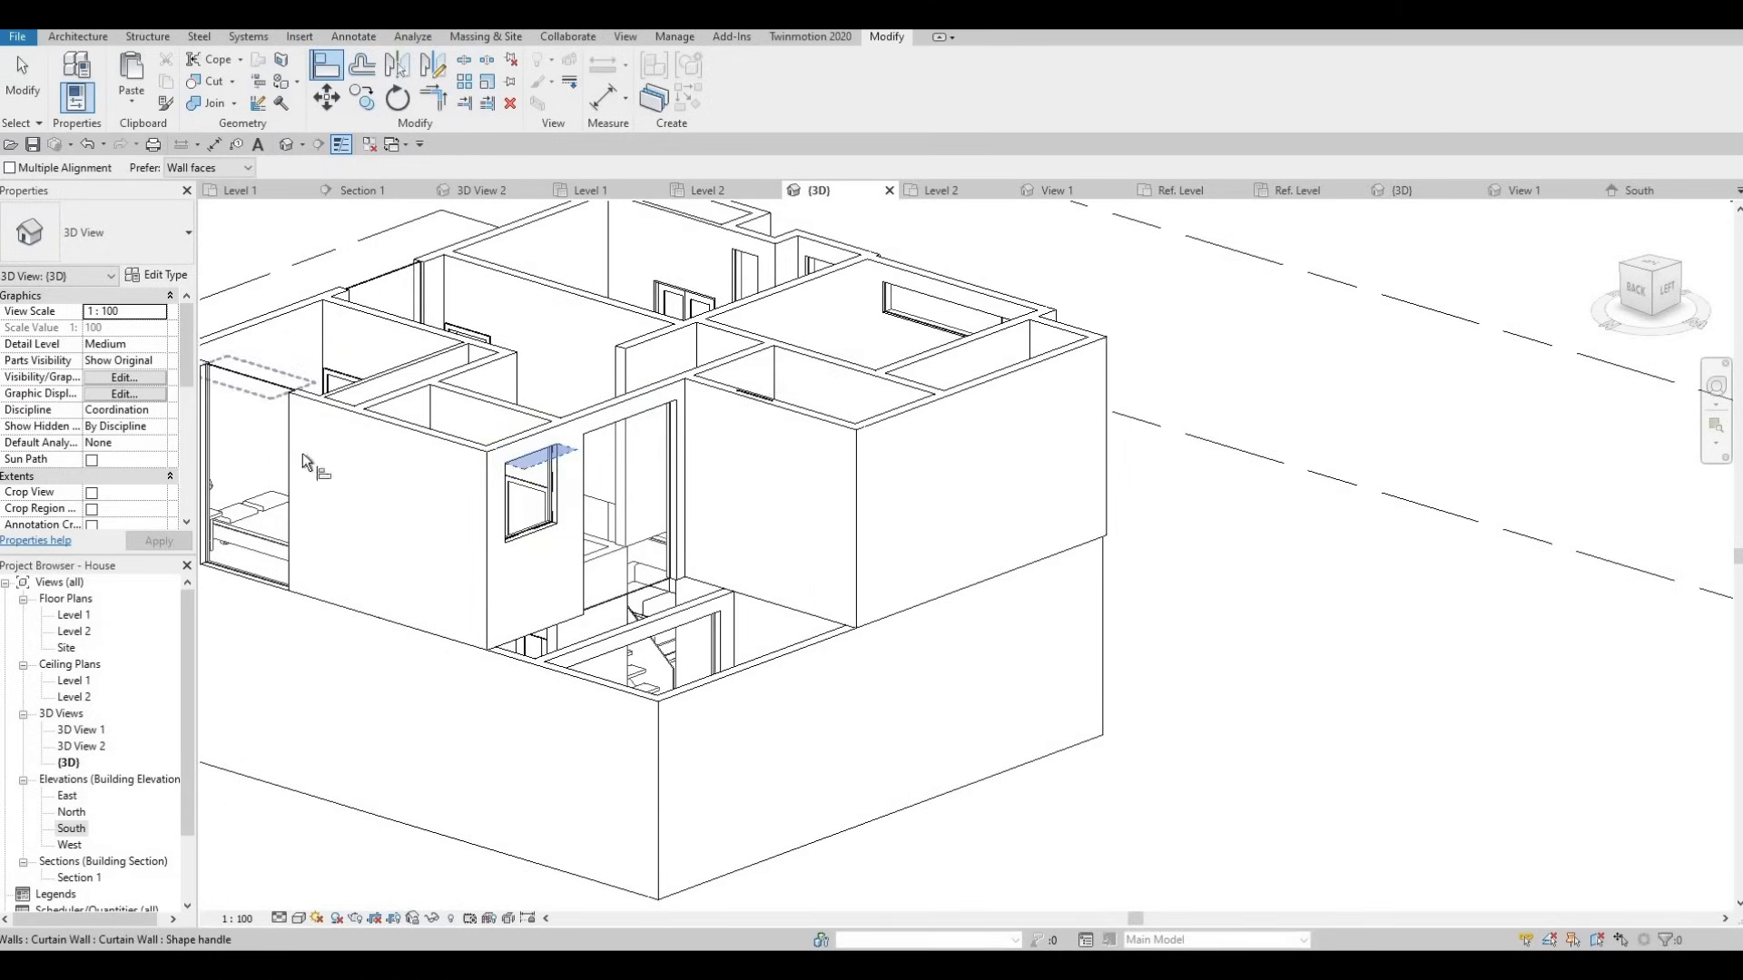
middle_click_drag(333, 551, 426, 543)
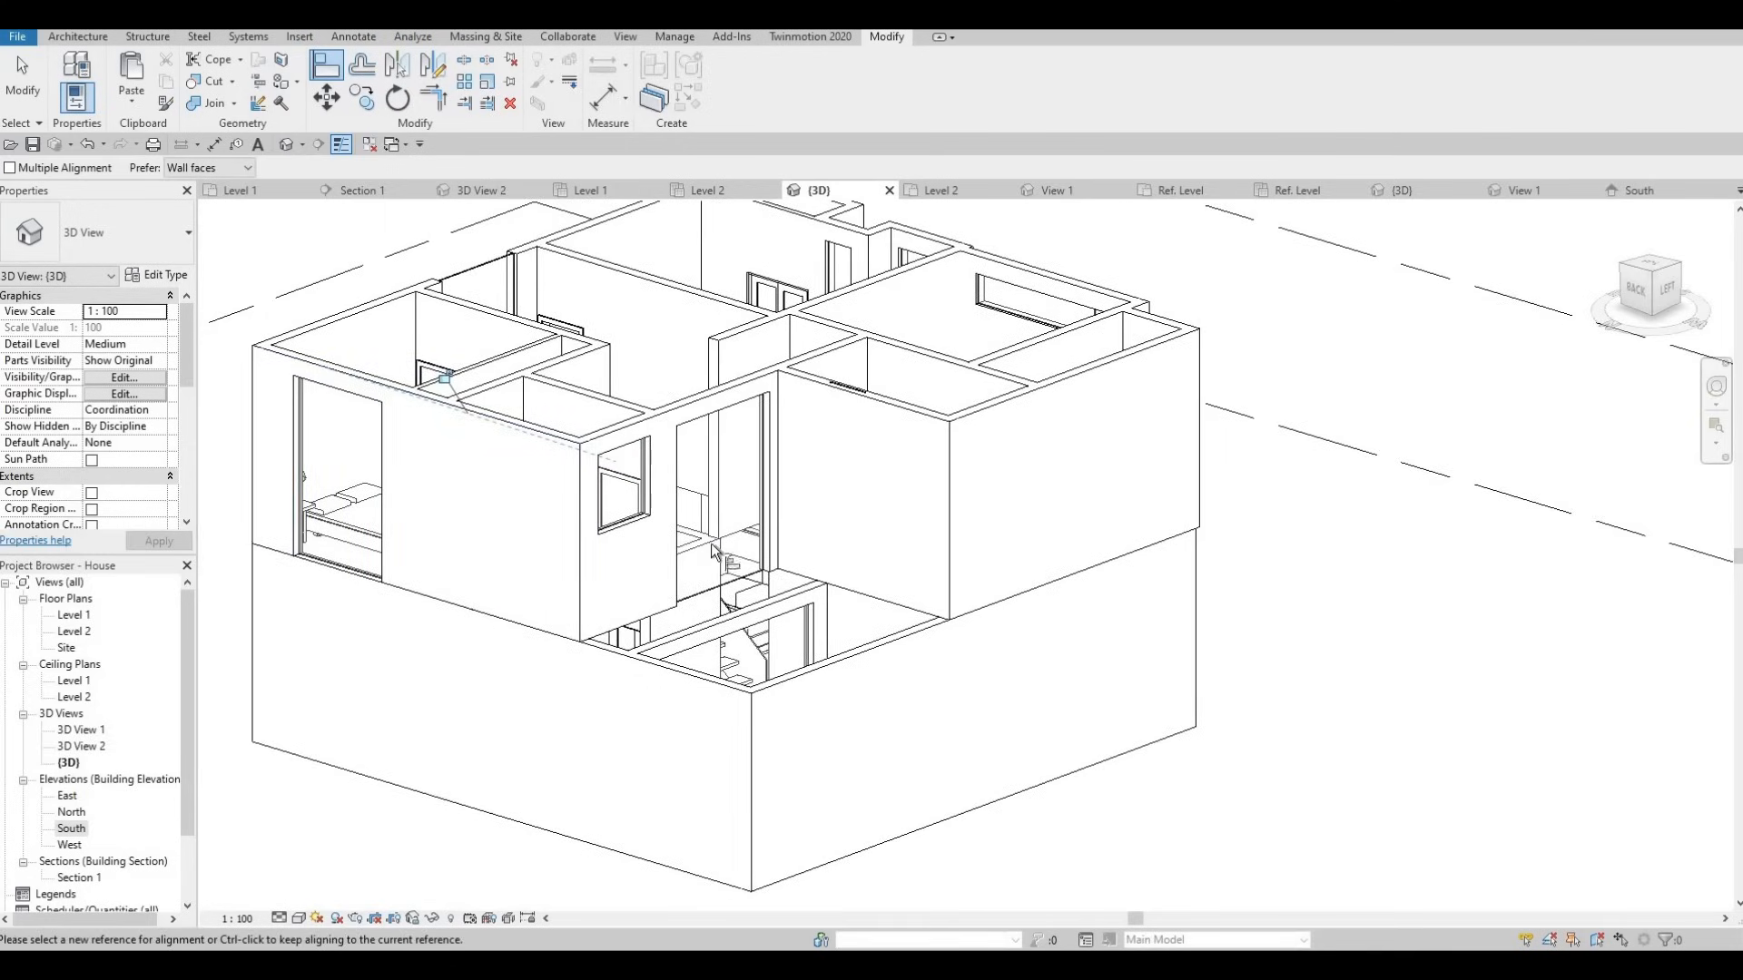
Raise the base of the back side's curtain wall to about 949 mm above Level 2.
mouse_move(478, 525)
middle_mouse_down("shift")
mouse_move(433, 545)
mouse_move(630, 584)
mouse_move(482, 537)
mouse_move(498, 536)
middle_mouse_up("shift")
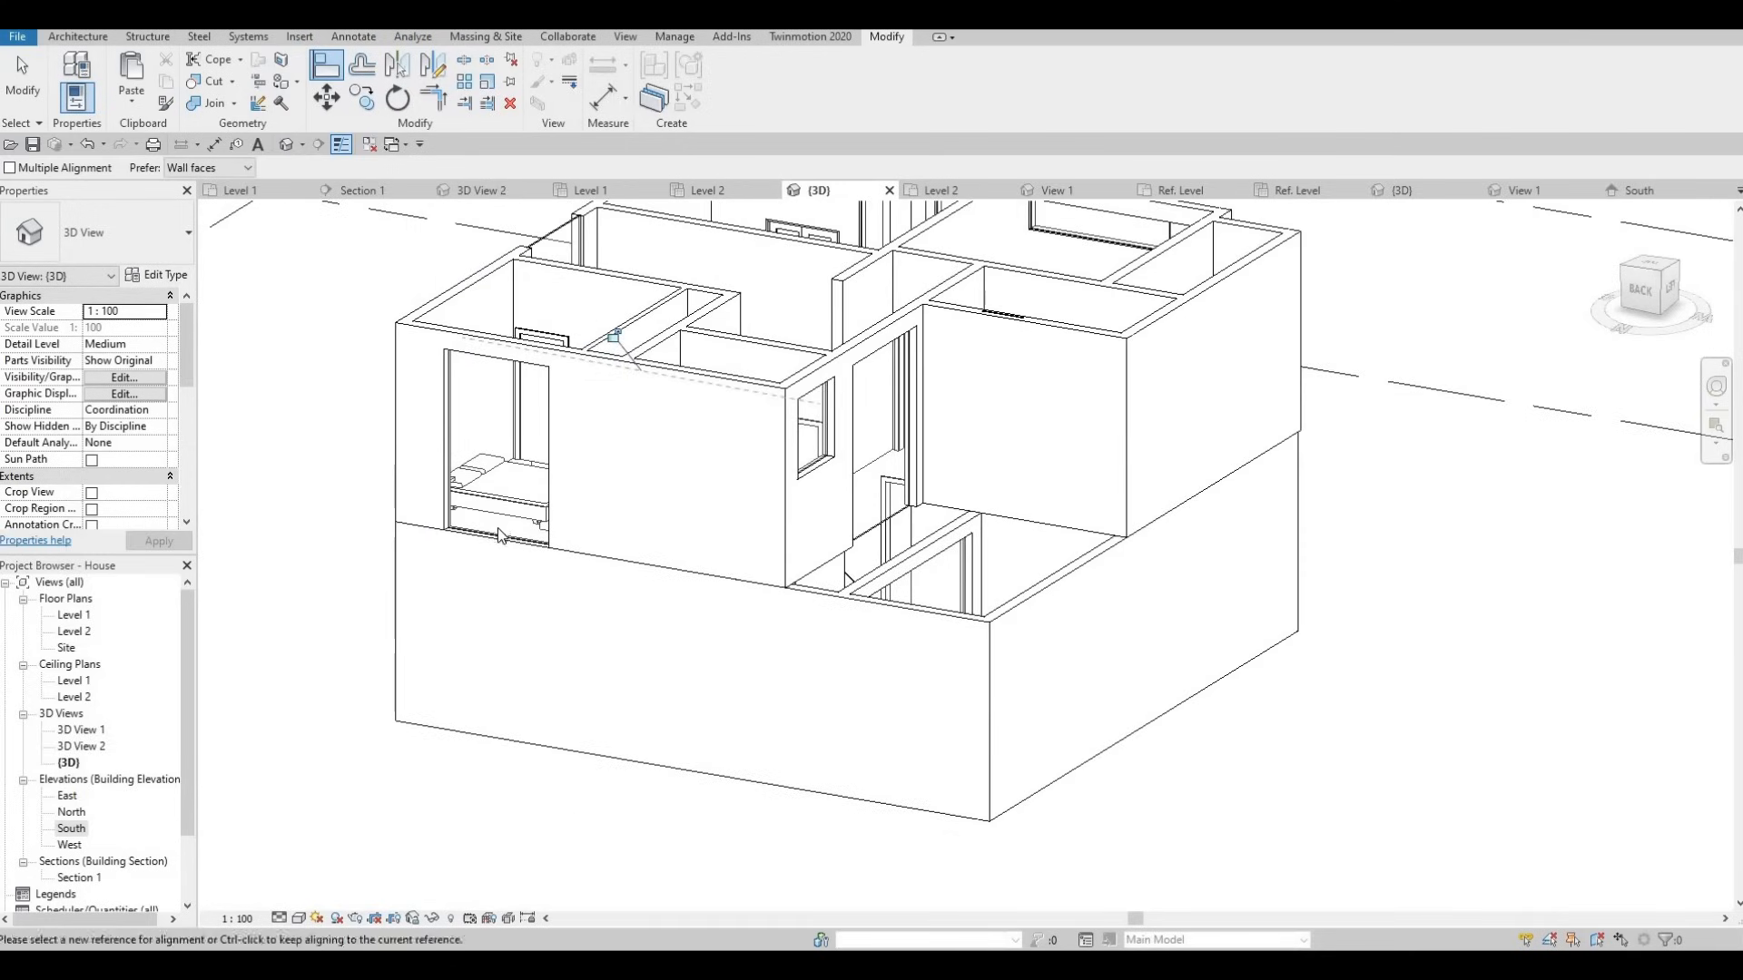
key("Escape")
key("Escape")
scroll(497, 542, "up", 2)
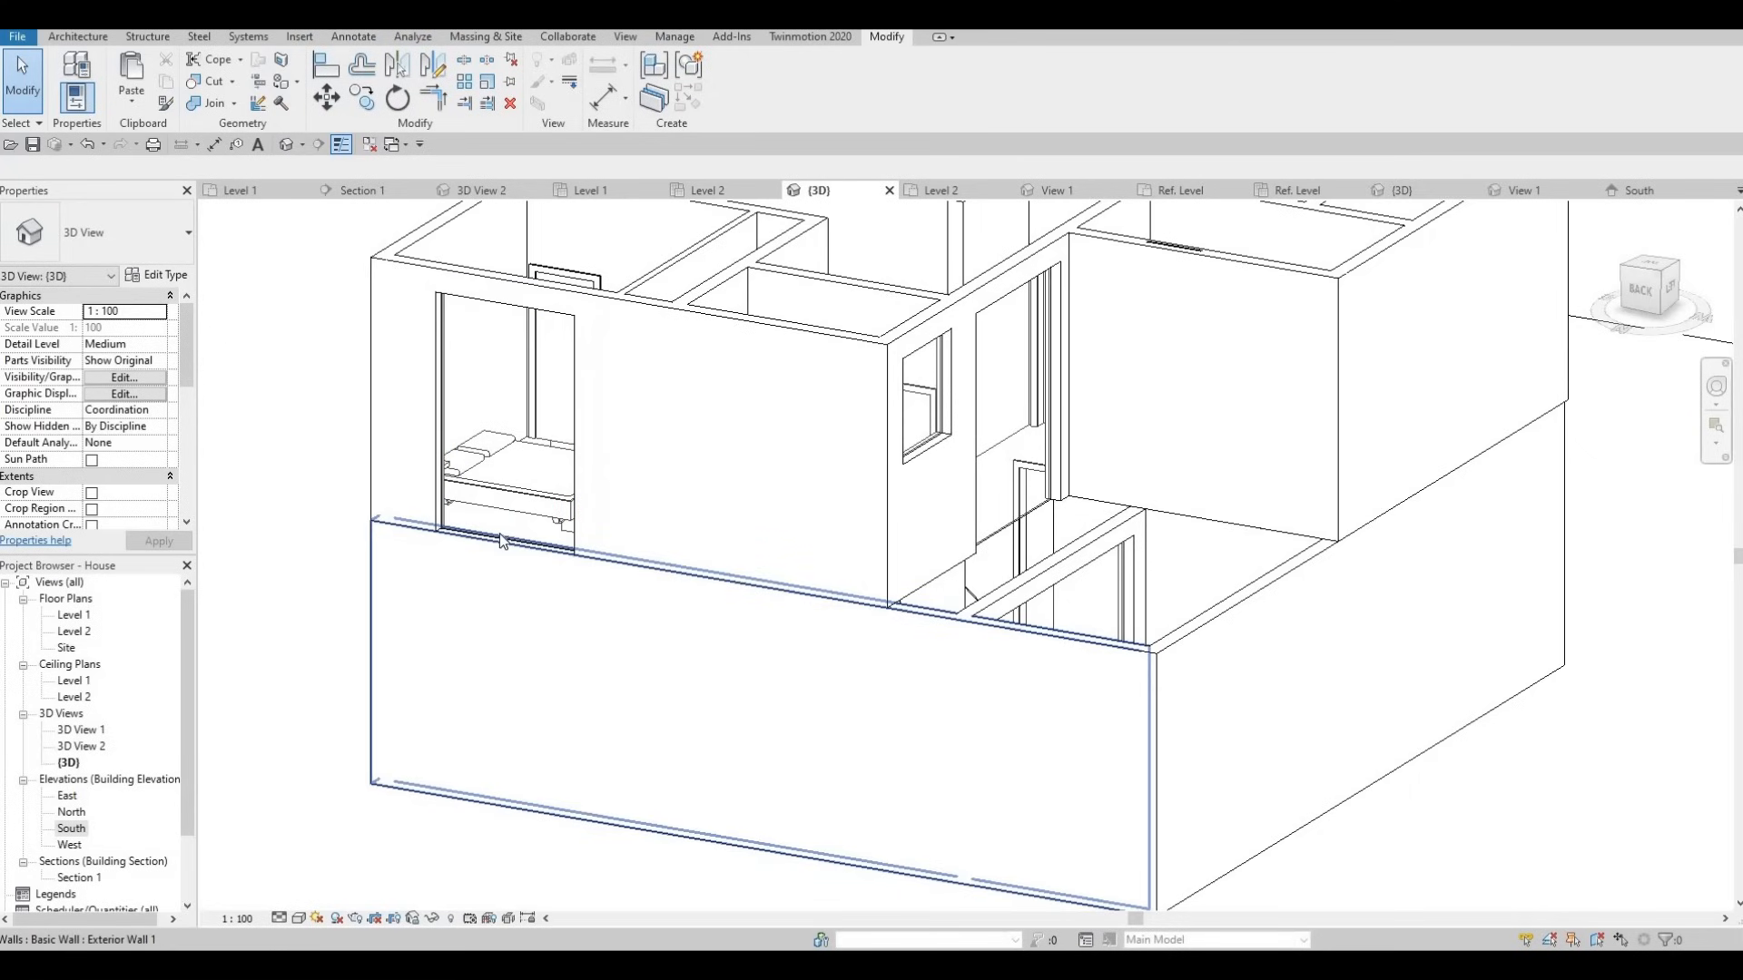
left_click(508, 545)
scroll(515, 545, "up", 3)
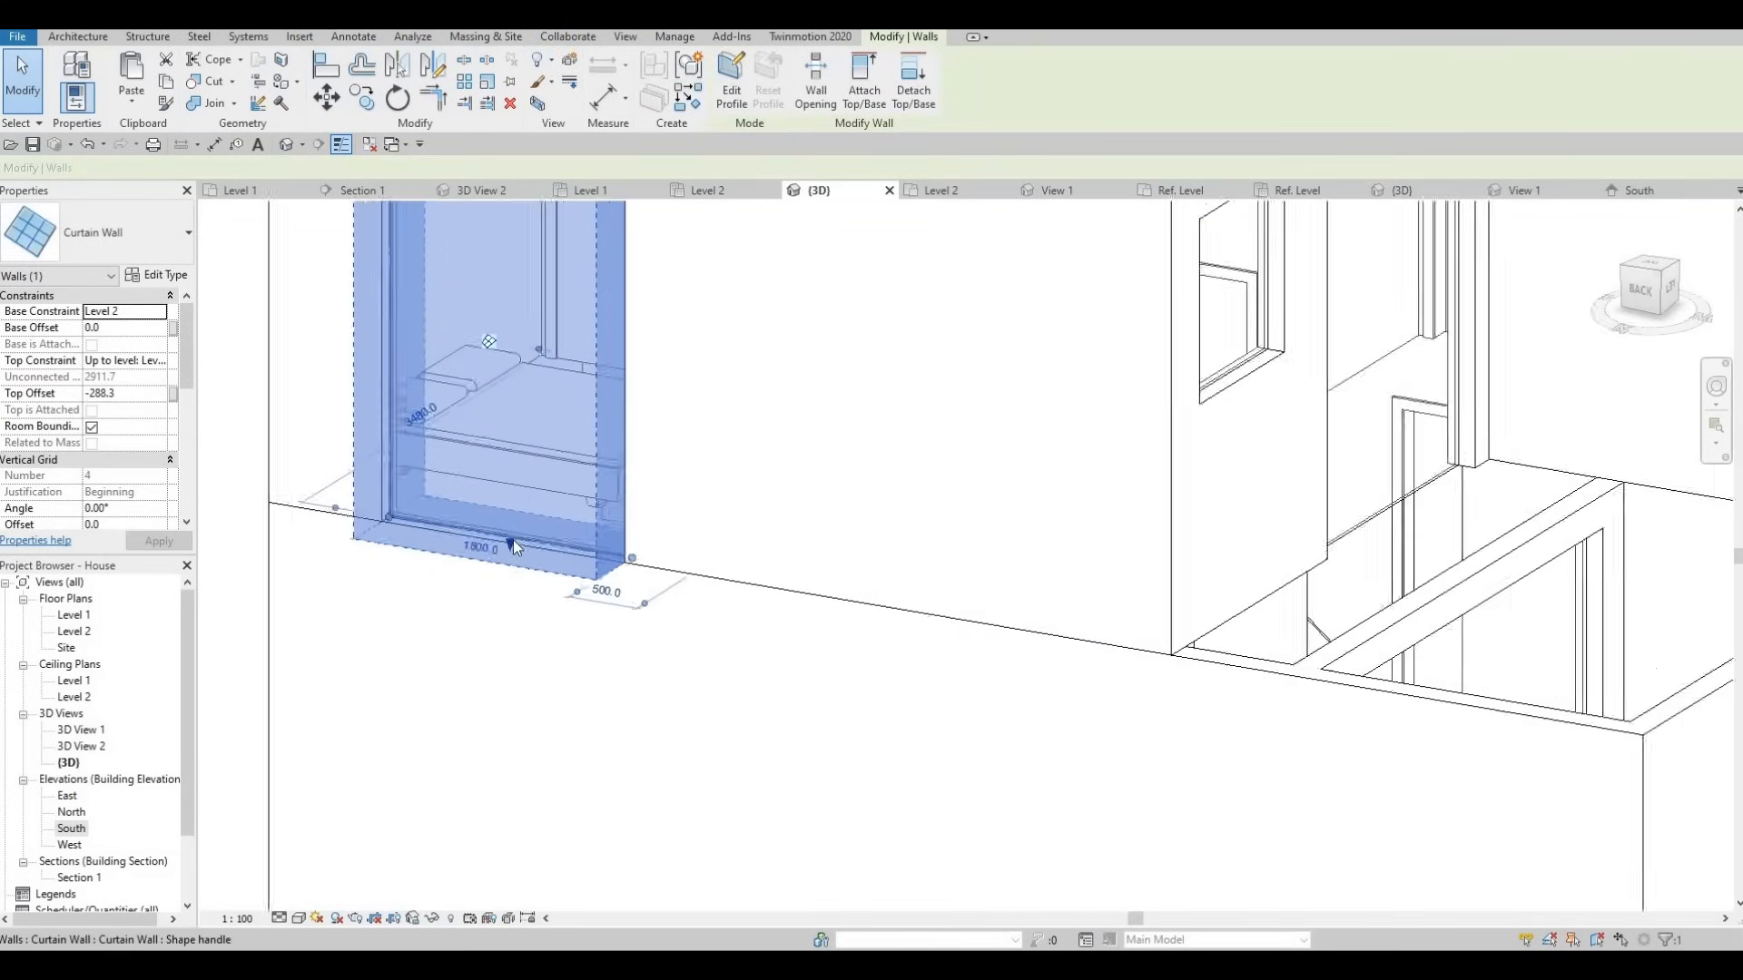
left_click_drag(512, 542, 541, 378)
Align the base of the back side's curtain wall with the base of the L-shaped front window's tall part.
middle_click_drag(784, 413, 548, 468, "shift")
scroll(548, 468, "down", 2)
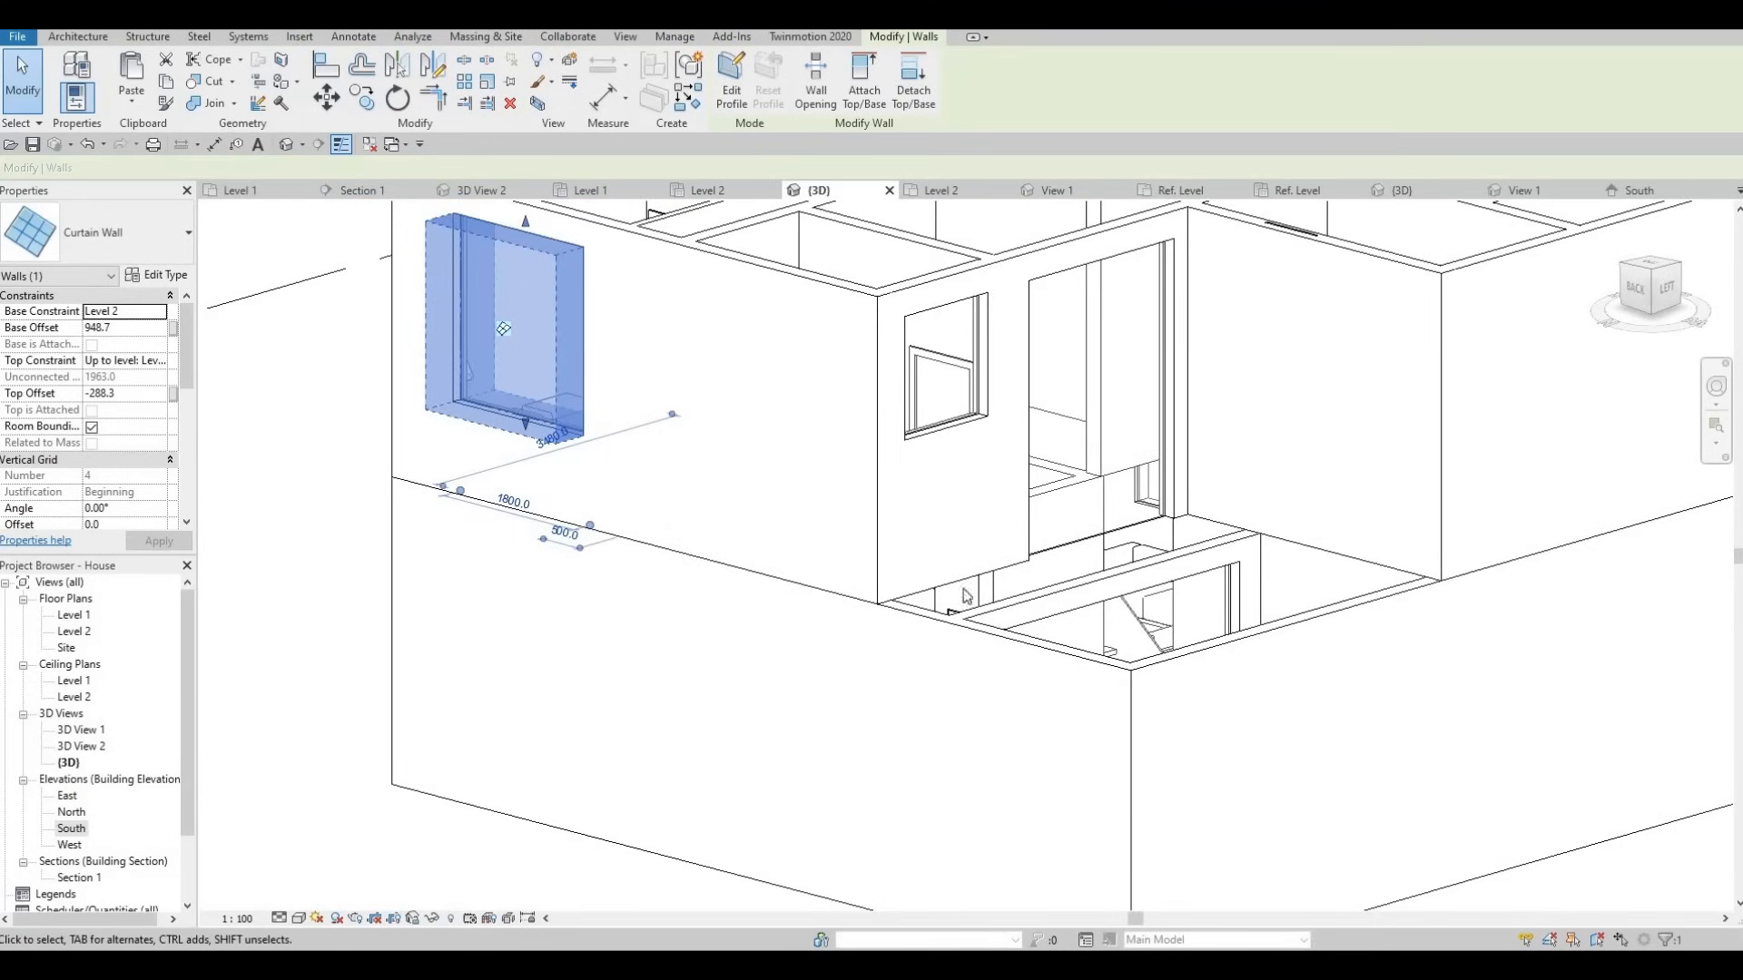
middle_click_drag(967, 595, 954, 557, "shift")
middle_click_drag(228, 648, 583, 640)
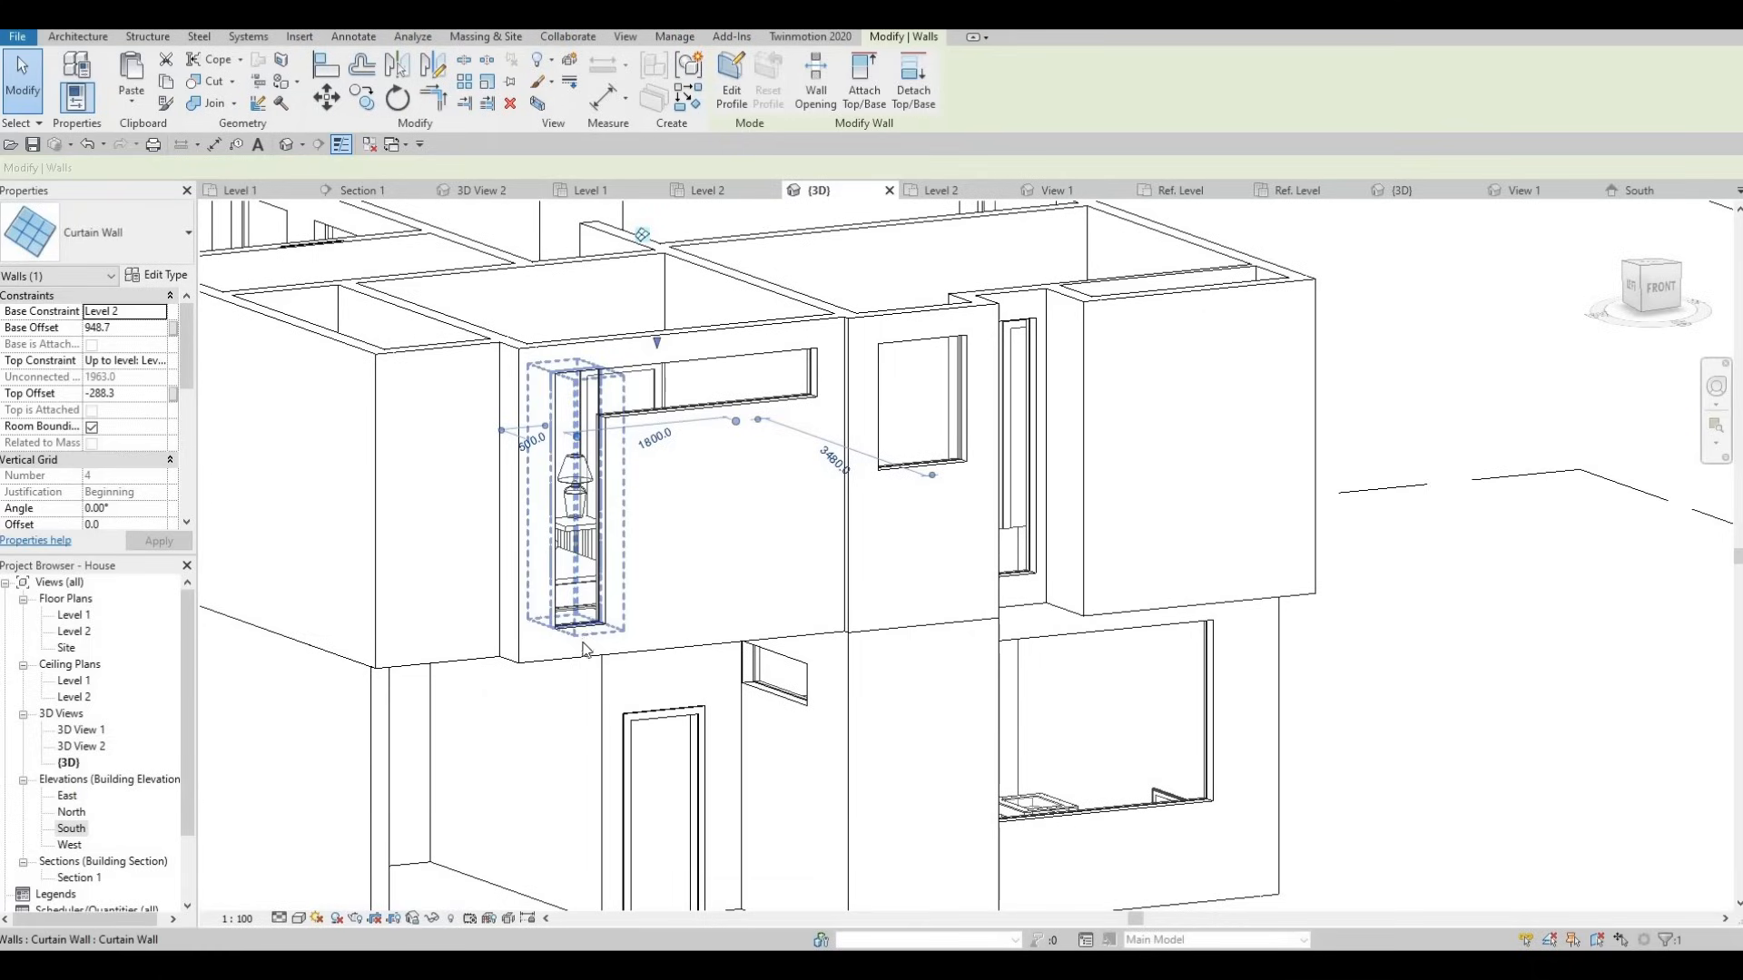
key("Escape")
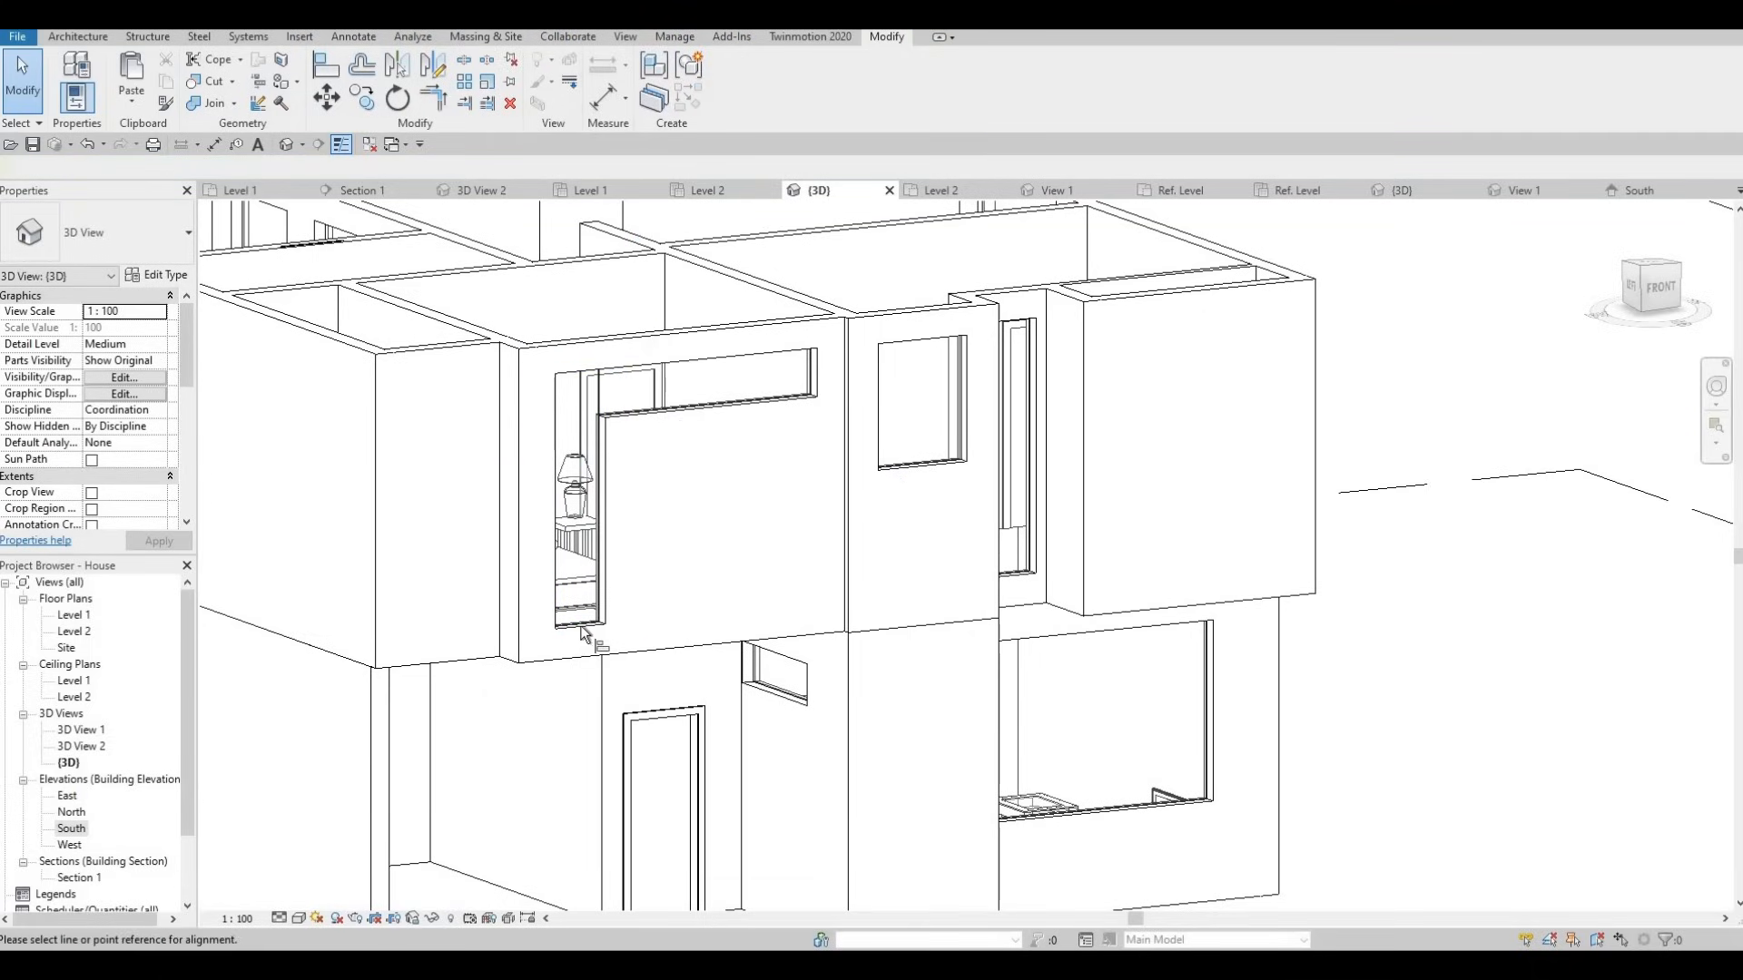
middle_click_drag(1122, 629, 657, 527, "shift")
middle_click_drag(686, 337, 651, 467)
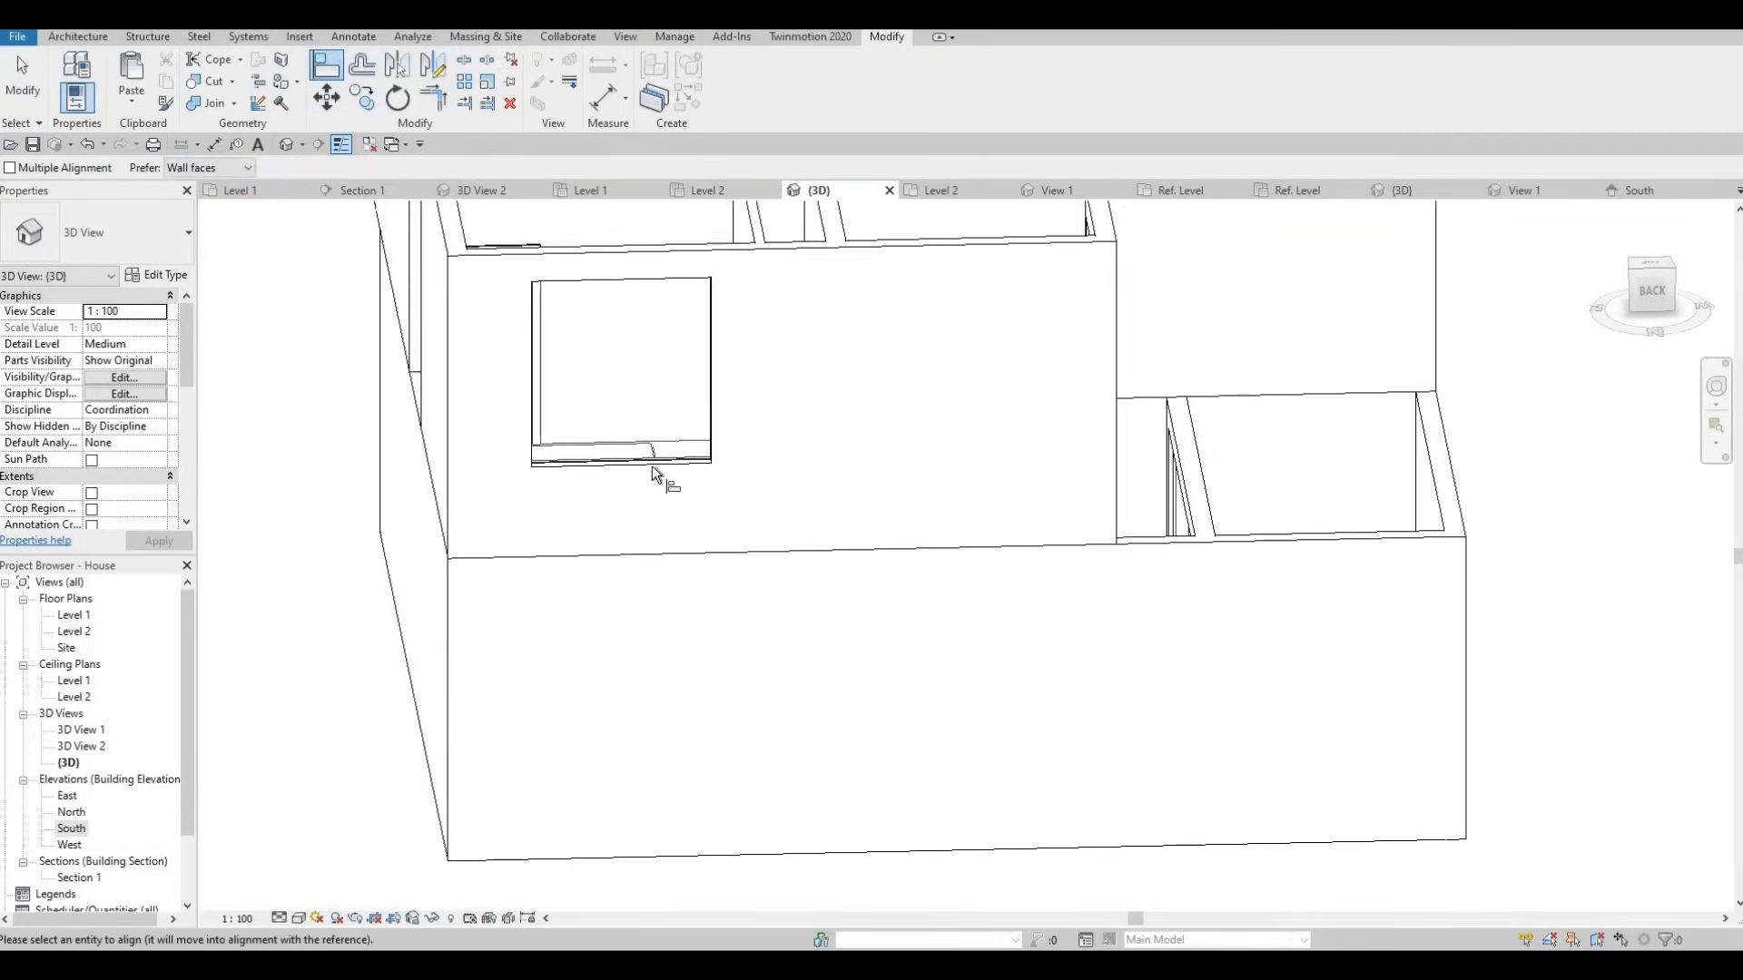
left_click(651, 465)
scroll(649, 530, "down", 3)
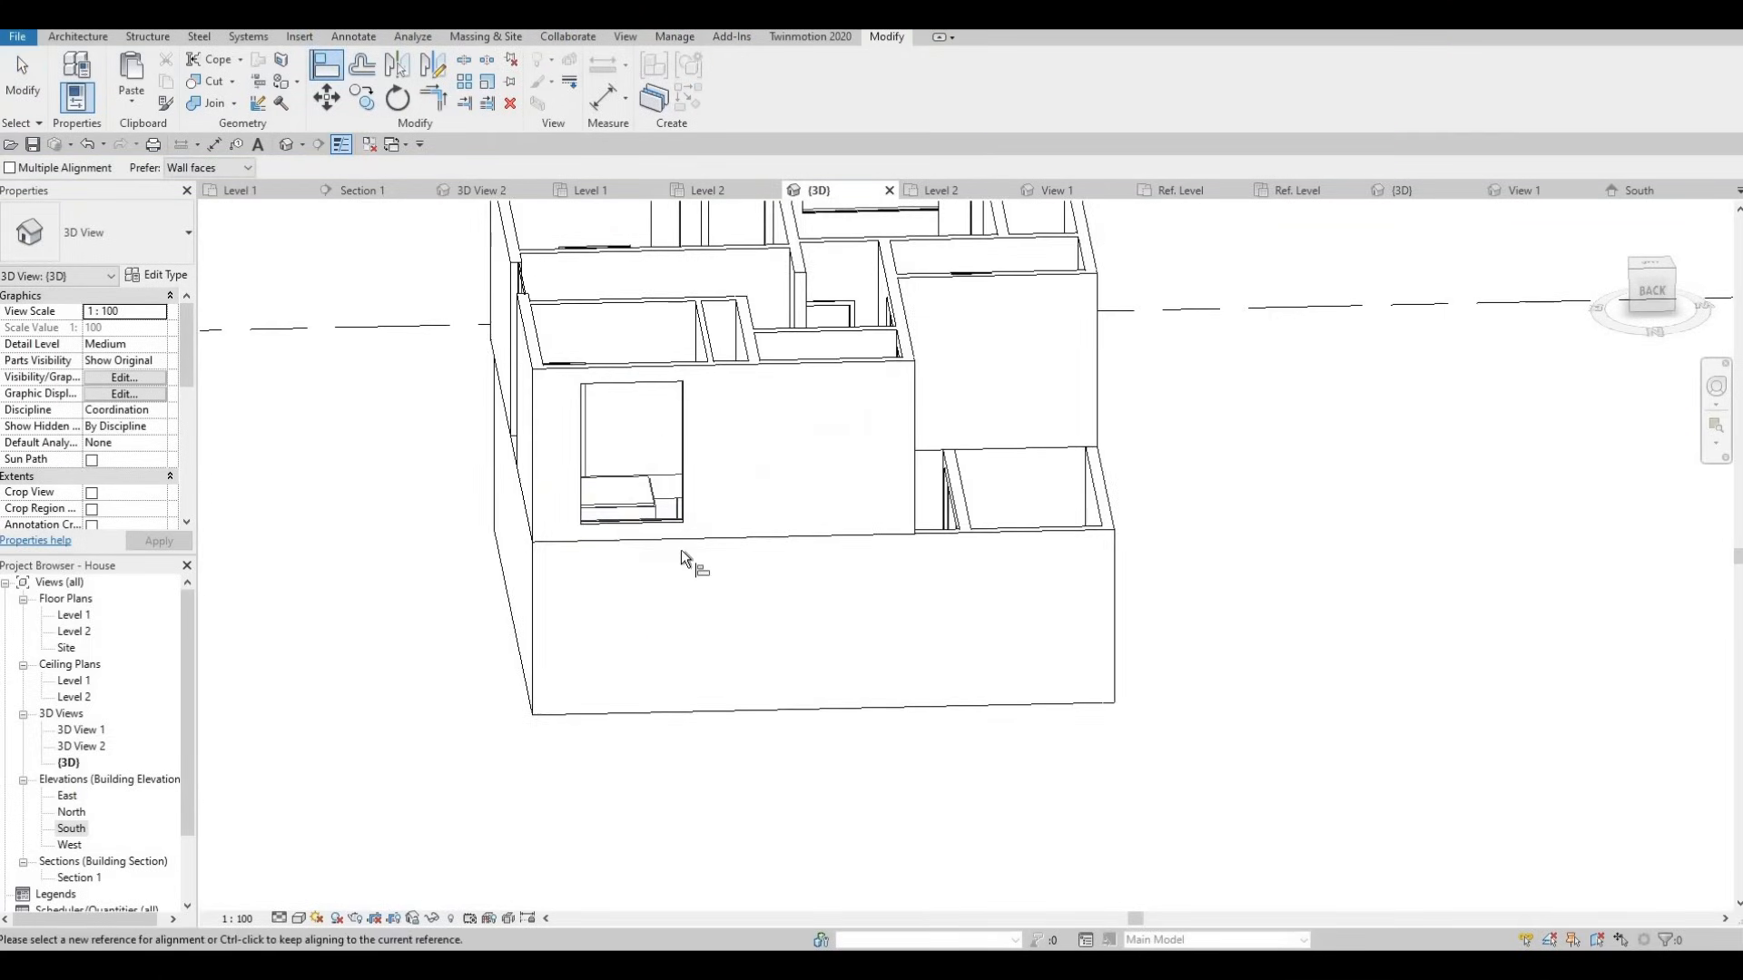
Align the top and base of the right side's Level 2 curtain wall with those of the back side's curtain wall.
middle_click_drag(682, 550, 803, 547, "shift")
left_click(613, 524)
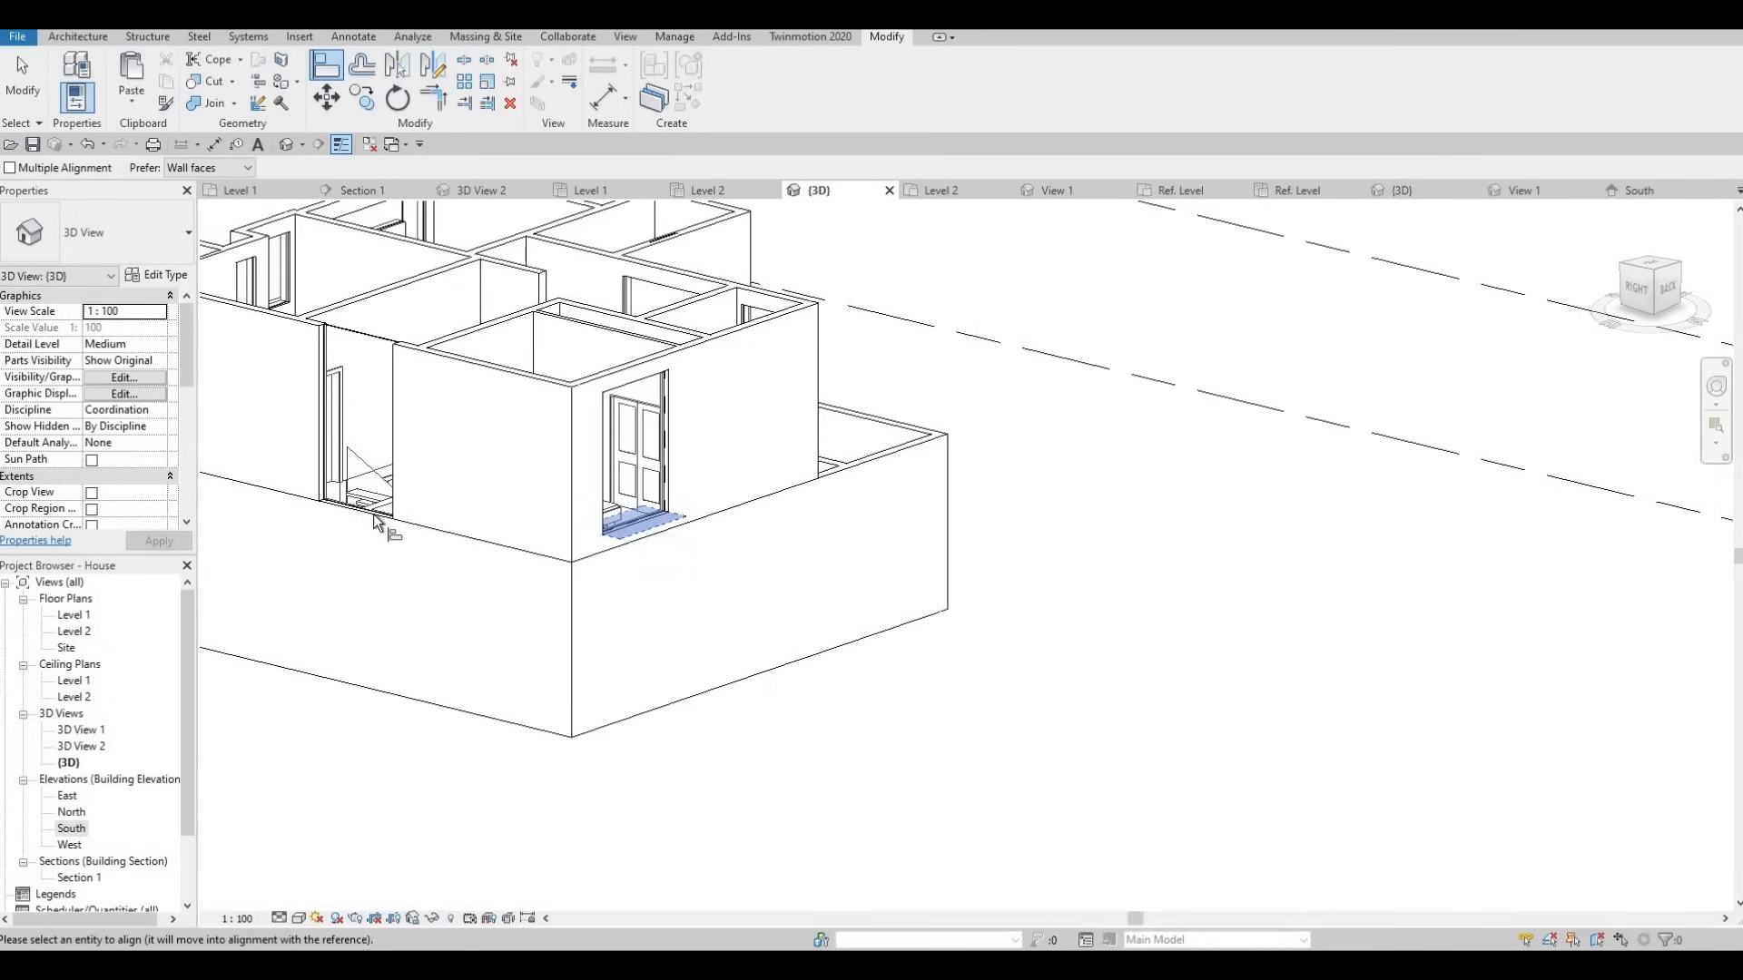
left_click(464, 516)
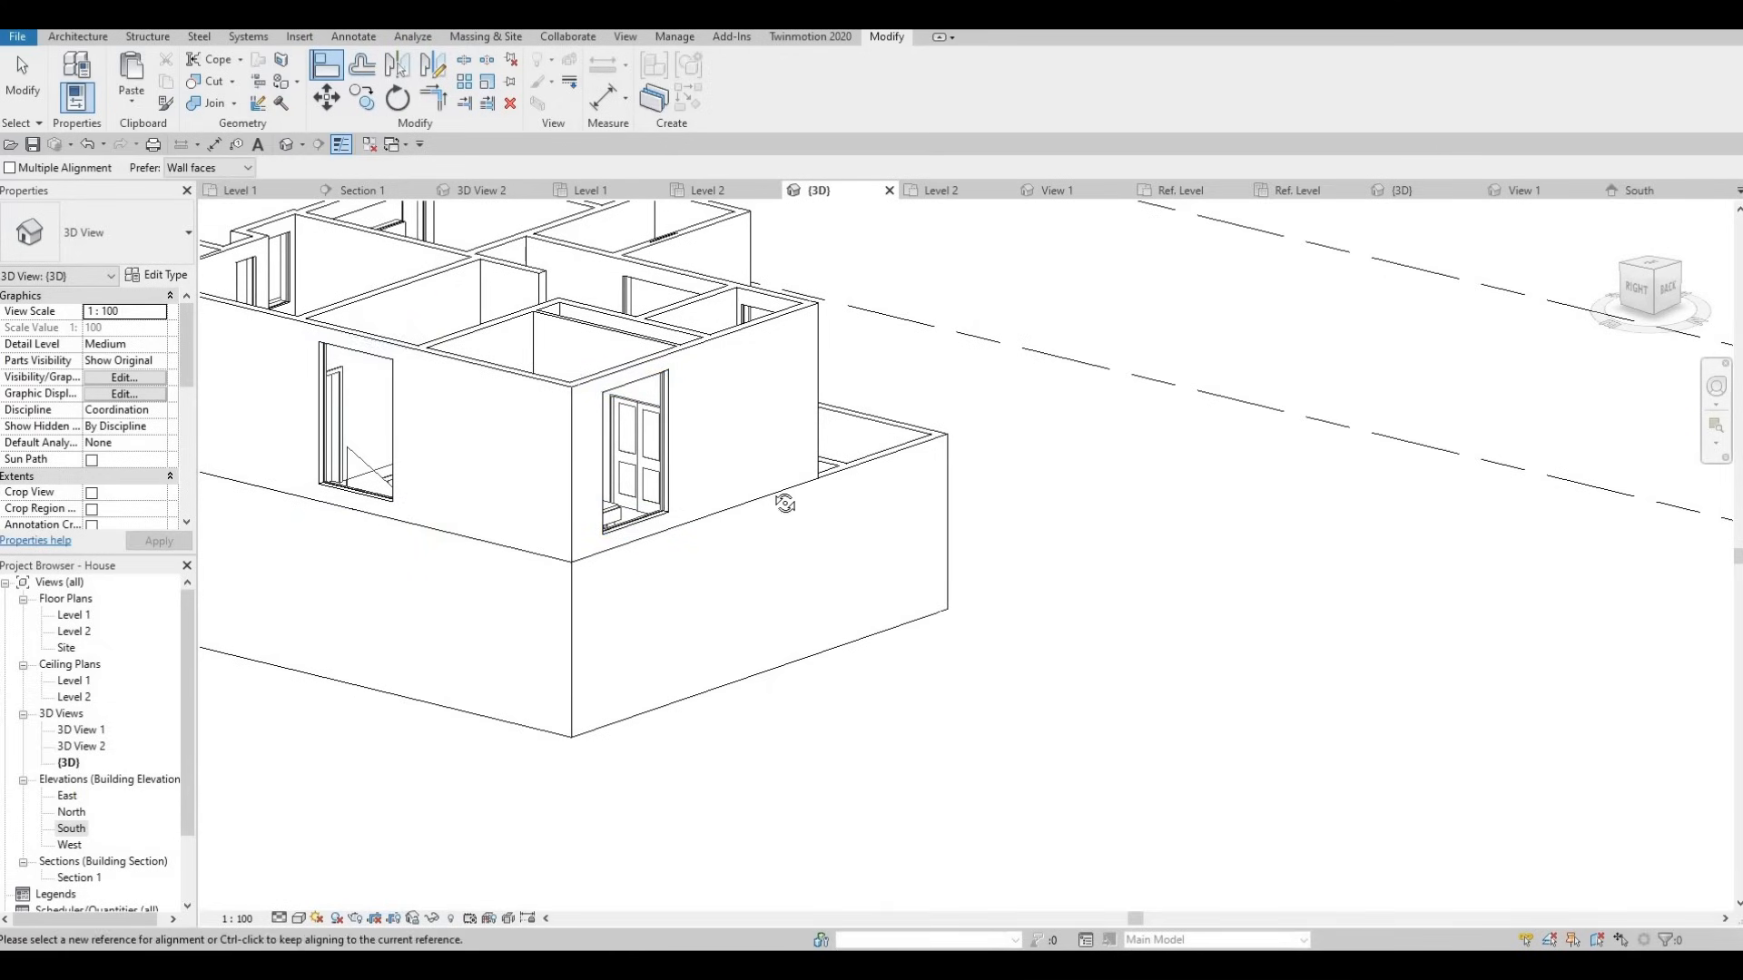
Examine the heights of the Level 2 windows around the house from the right, front and back sides.
middle_click_drag(796, 495, 693, 564, "shift")
scroll(694, 408, "up", 2)
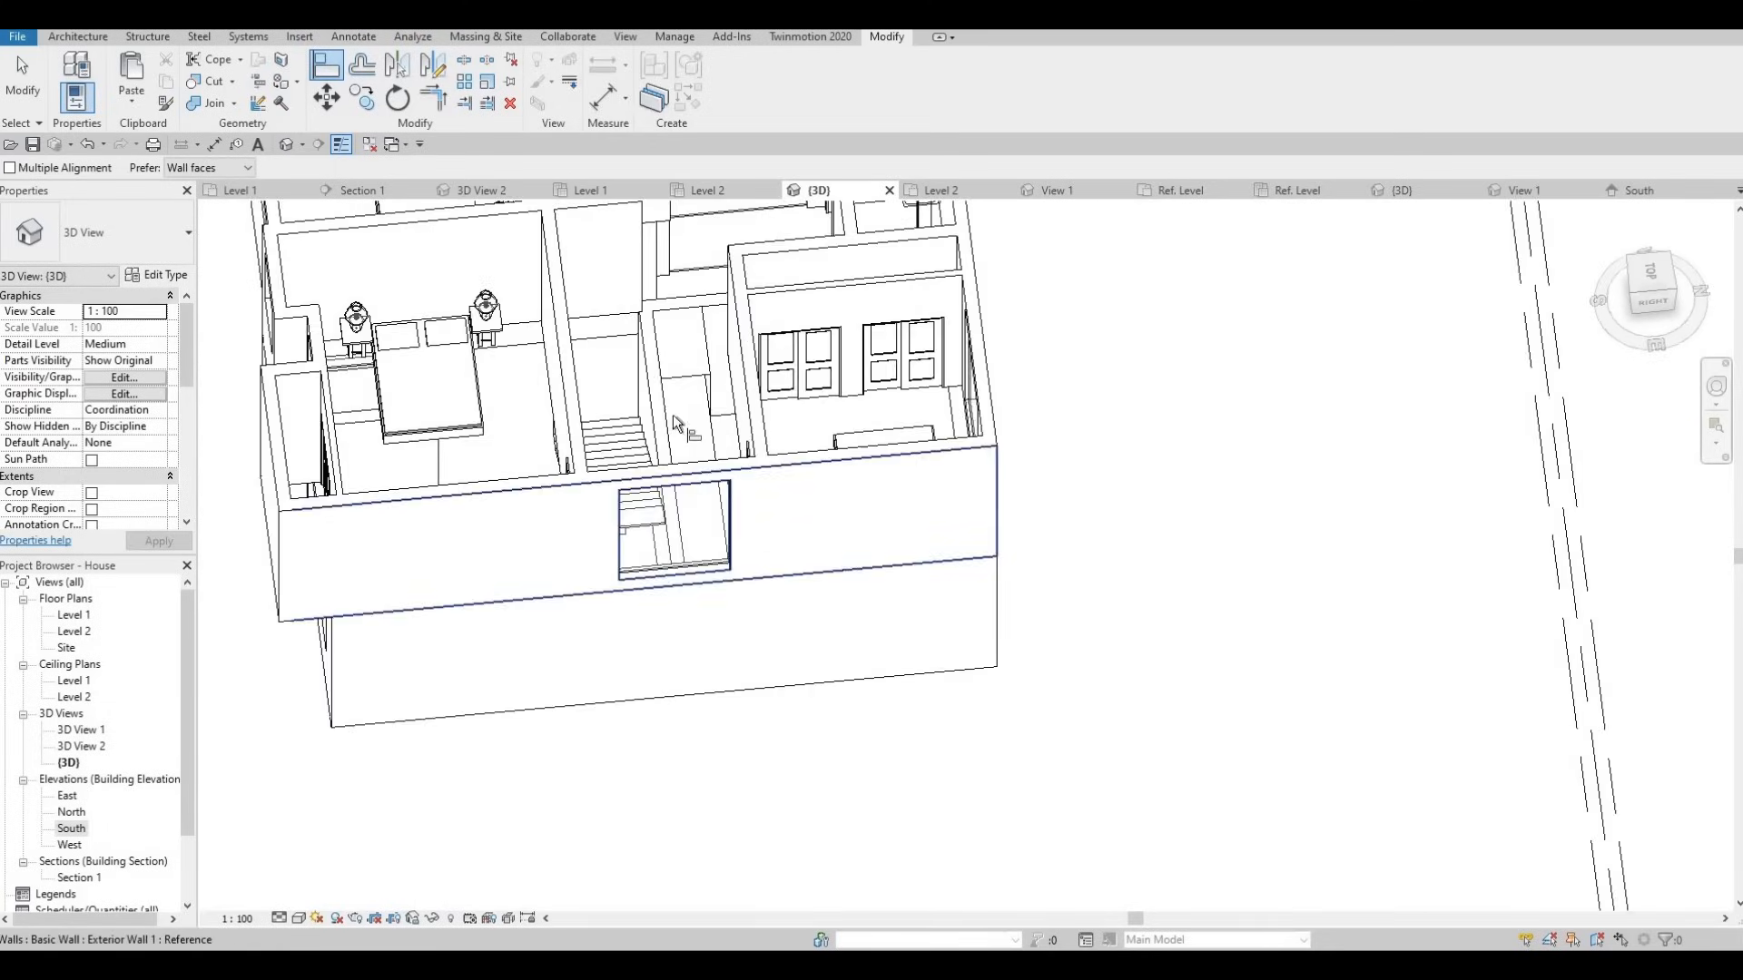
middle_click_drag(674, 414, 681, 360, "shift")
middle_click_drag(688, 475, 851, 501, "shift")
scroll(851, 501, "up", 6)
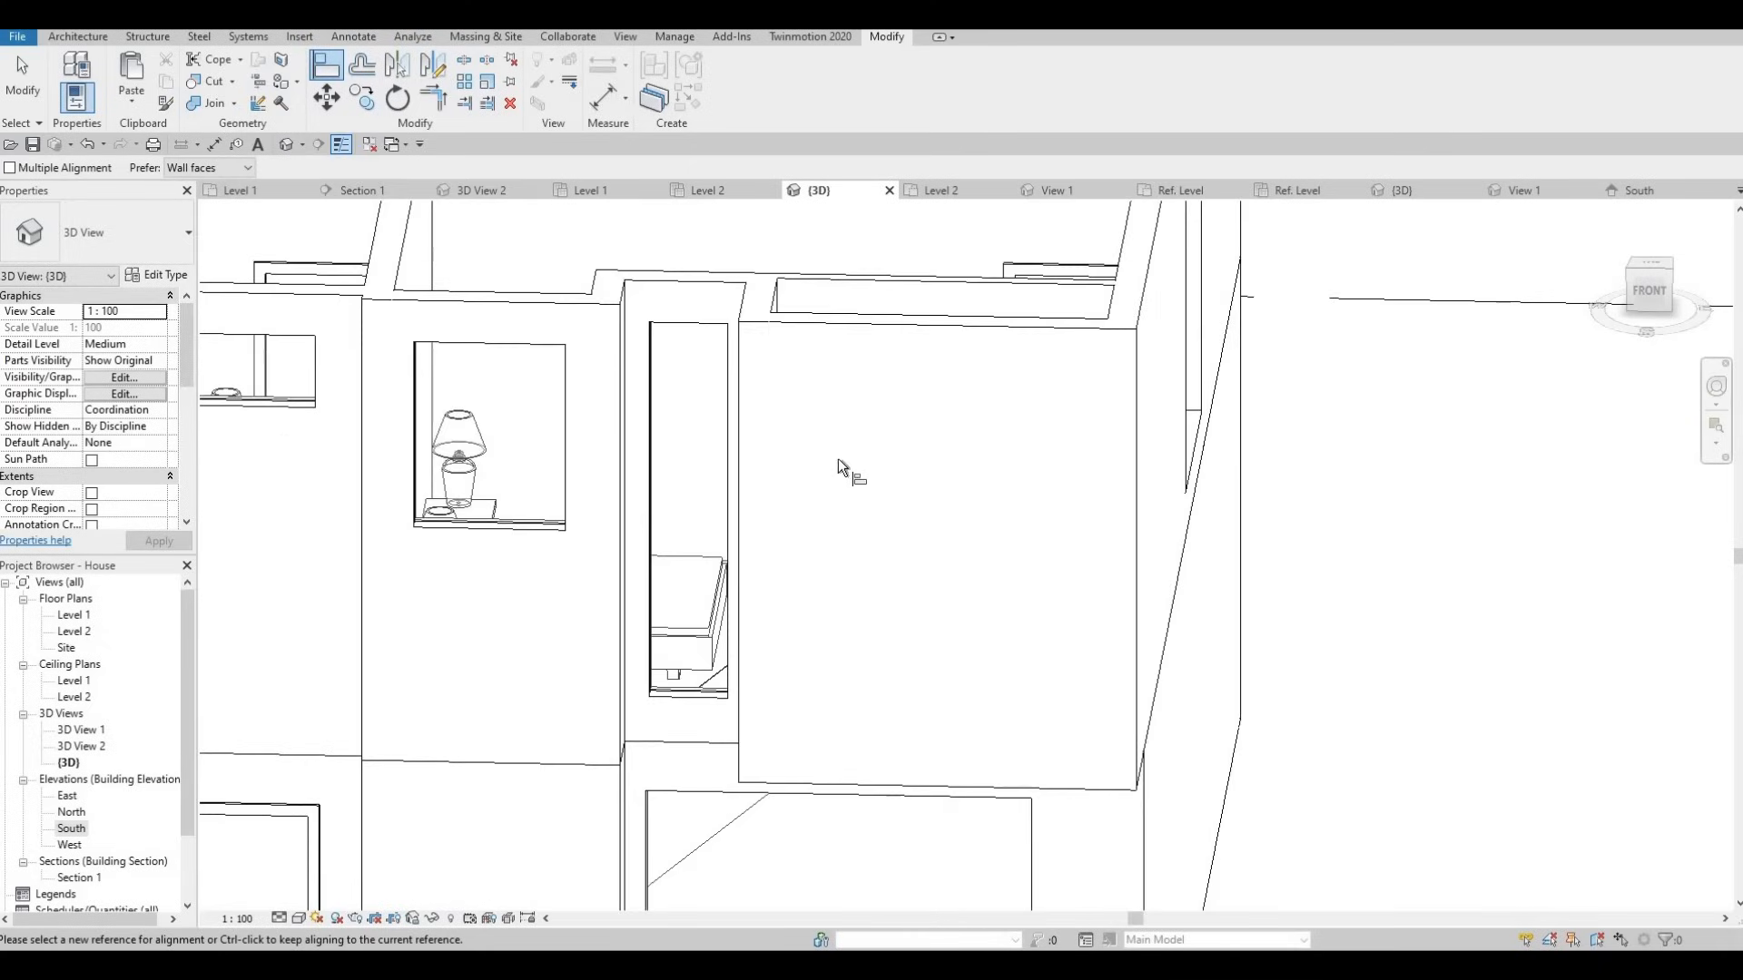
middle_click_drag(754, 551, 617, 546, "shift")
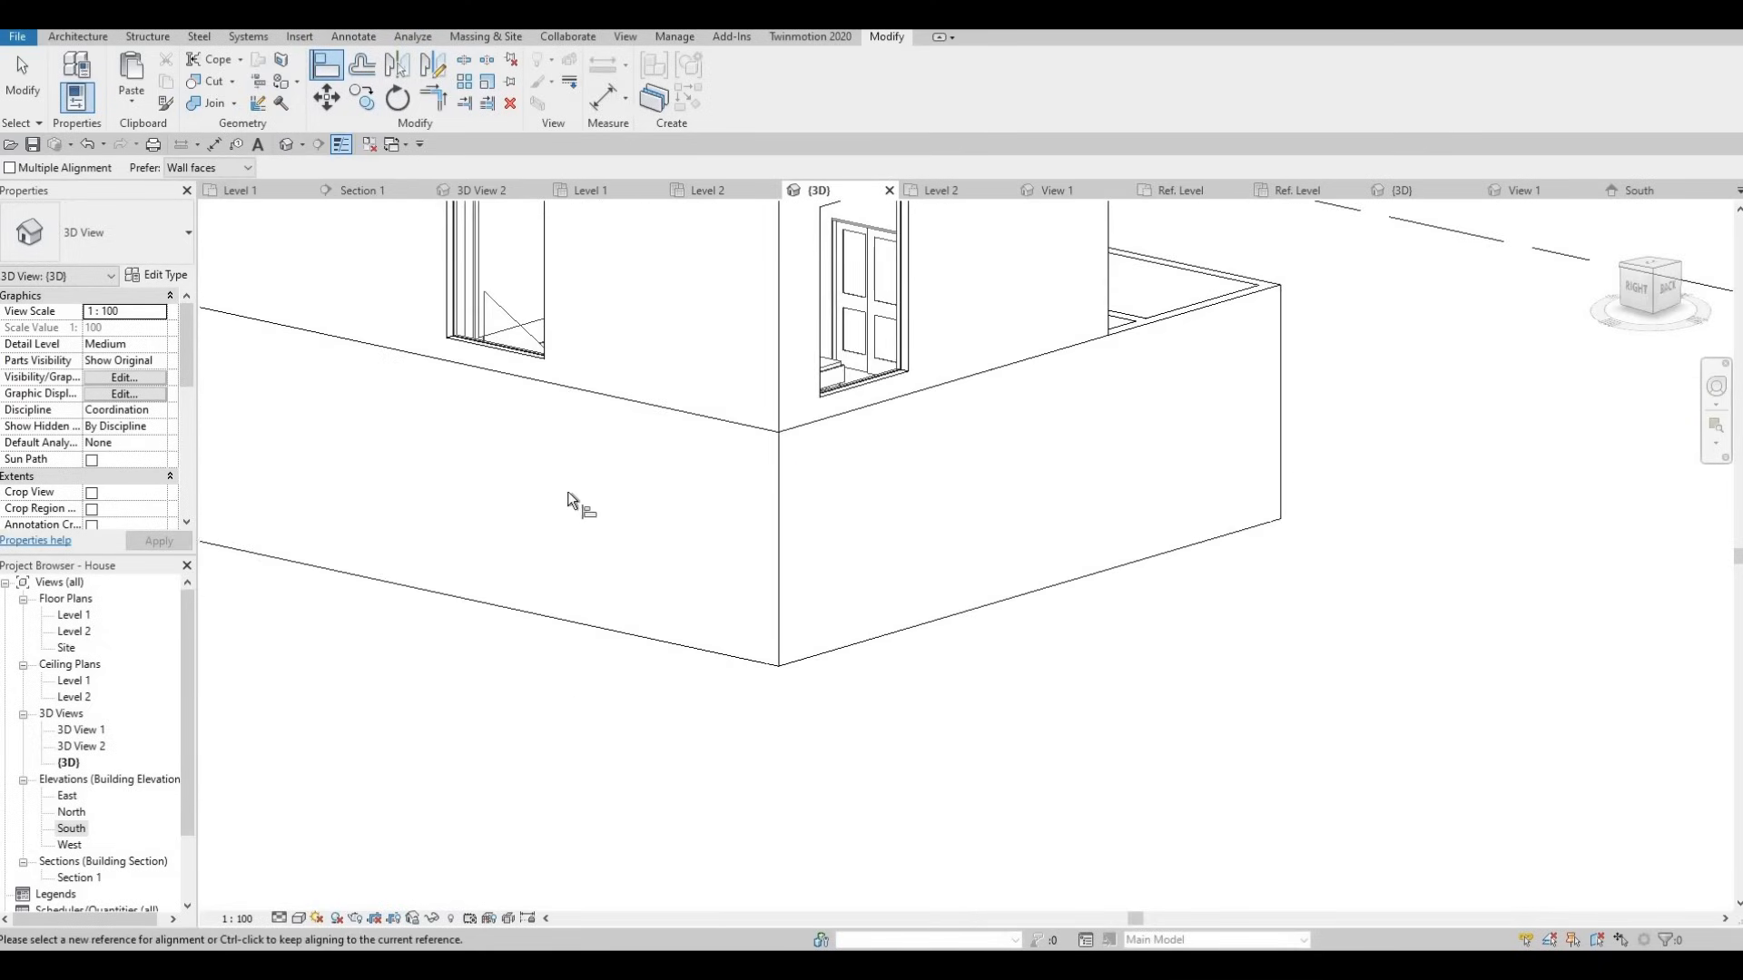
middle_click_drag(568, 492, 943, 428, "shift")
middle_click_drag(804, 461, 677, 463, "shift")
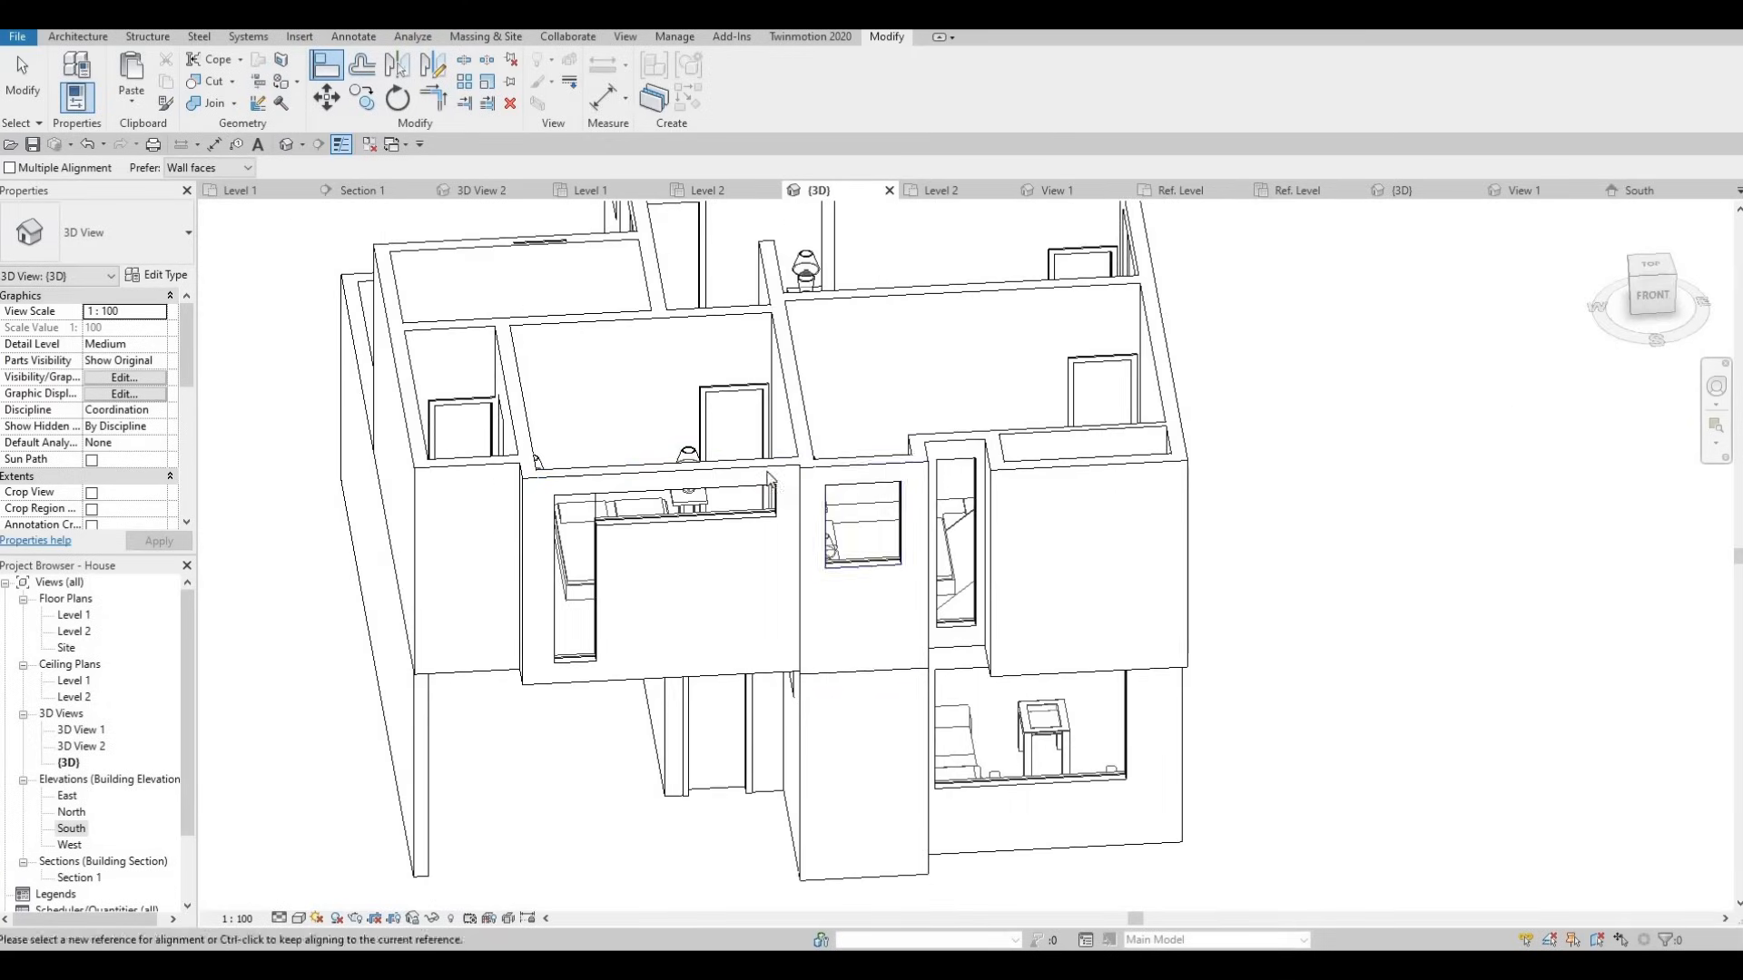
key("Escape")
key("Escape")
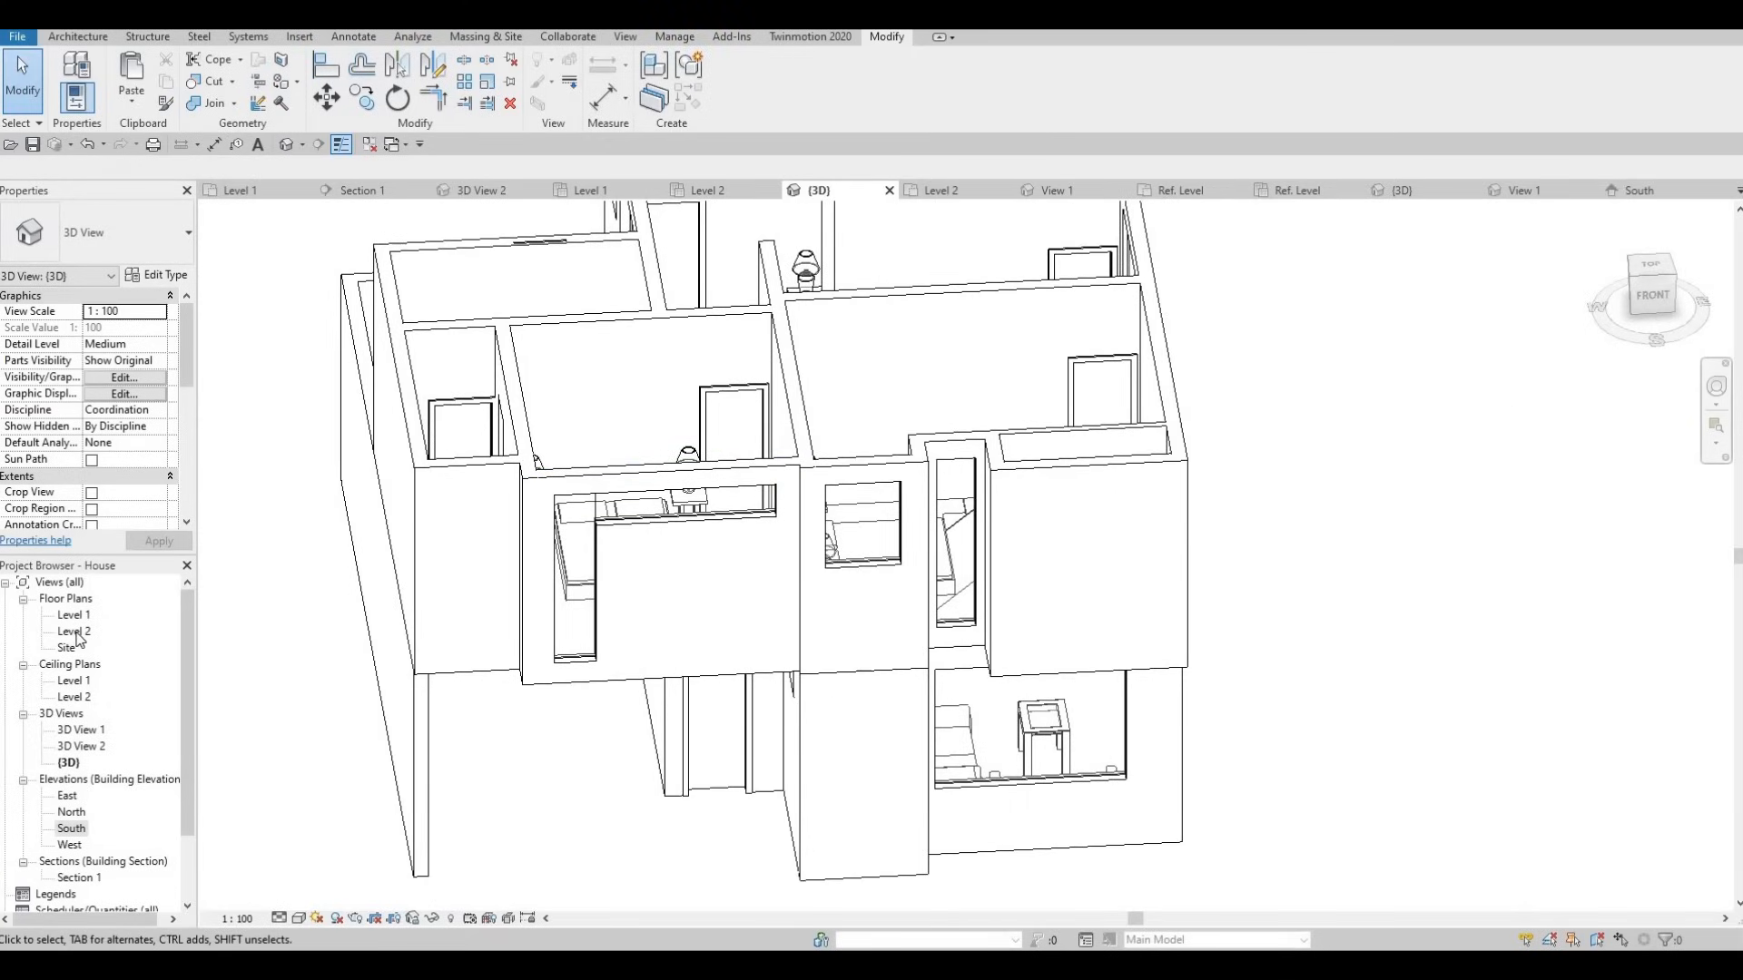
On the Level 2 plan, add a curtain wall behind the front-left bathroom's toilet and cut it out of the exterior wall.
double_click(74, 631)
middle_click_drag(867, 490, 692, 530)
scroll(622, 412, "up", 2)
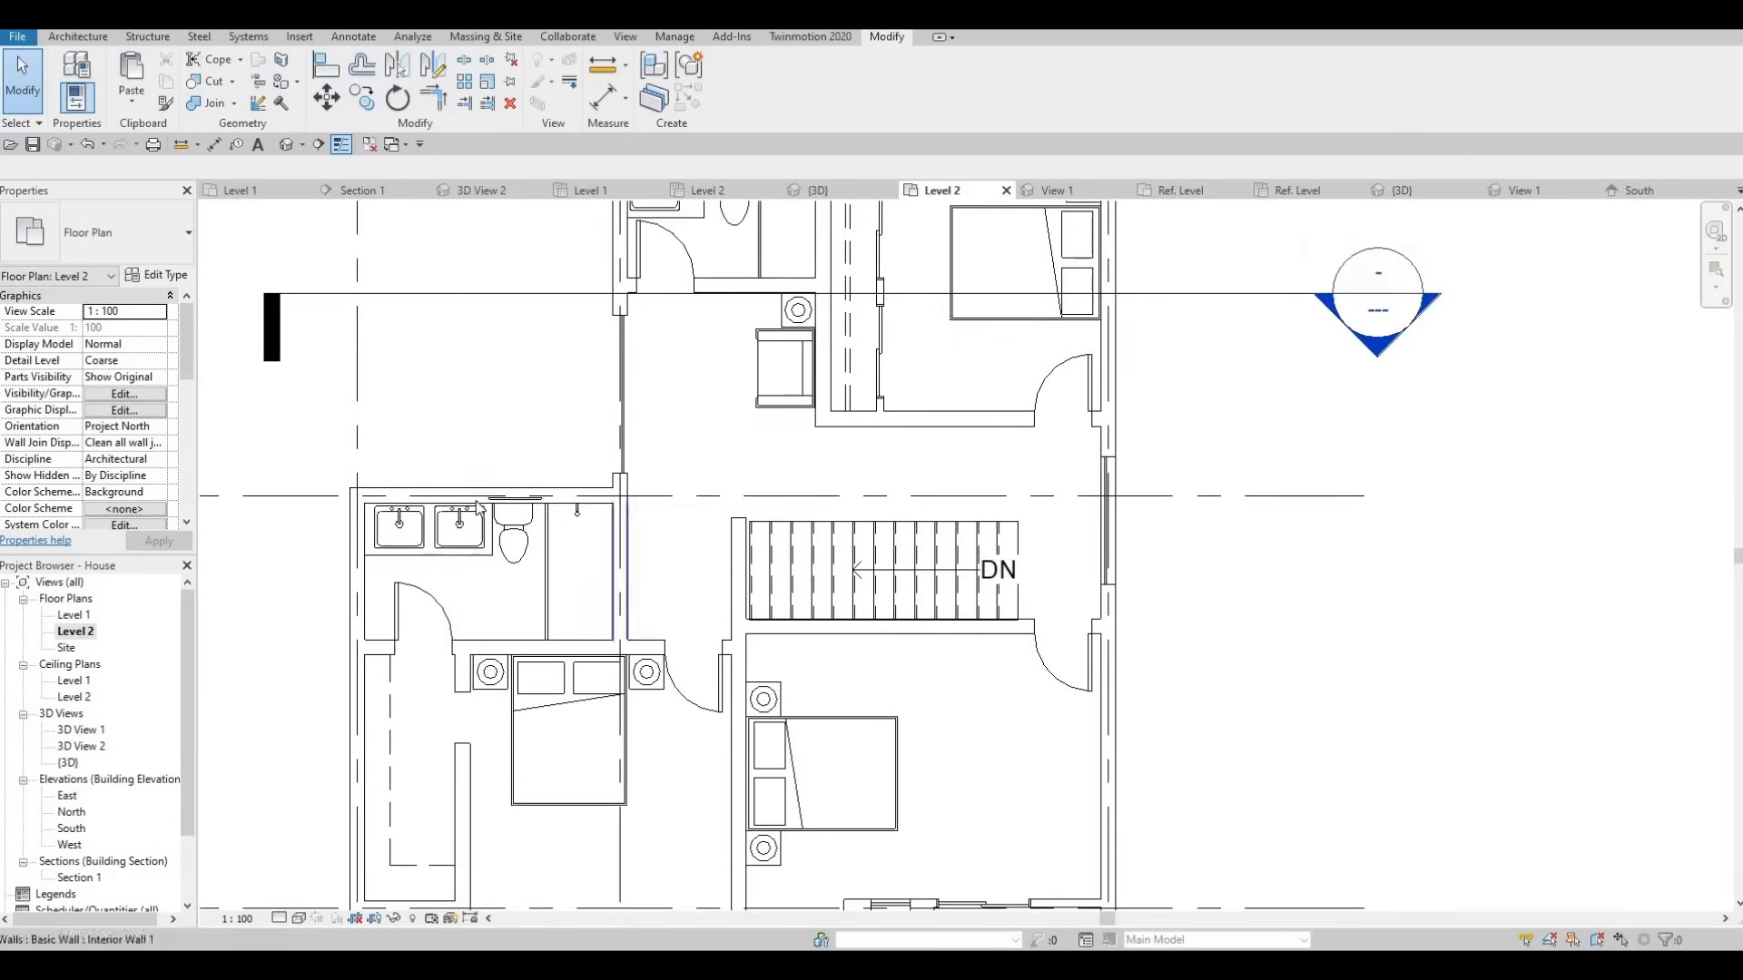
scroll(533, 529, "up", 4)
scroll(561, 519, "up", 3)
middle_click_drag(561, 519, 659, 530)
scroll(571, 486, "down", 3)
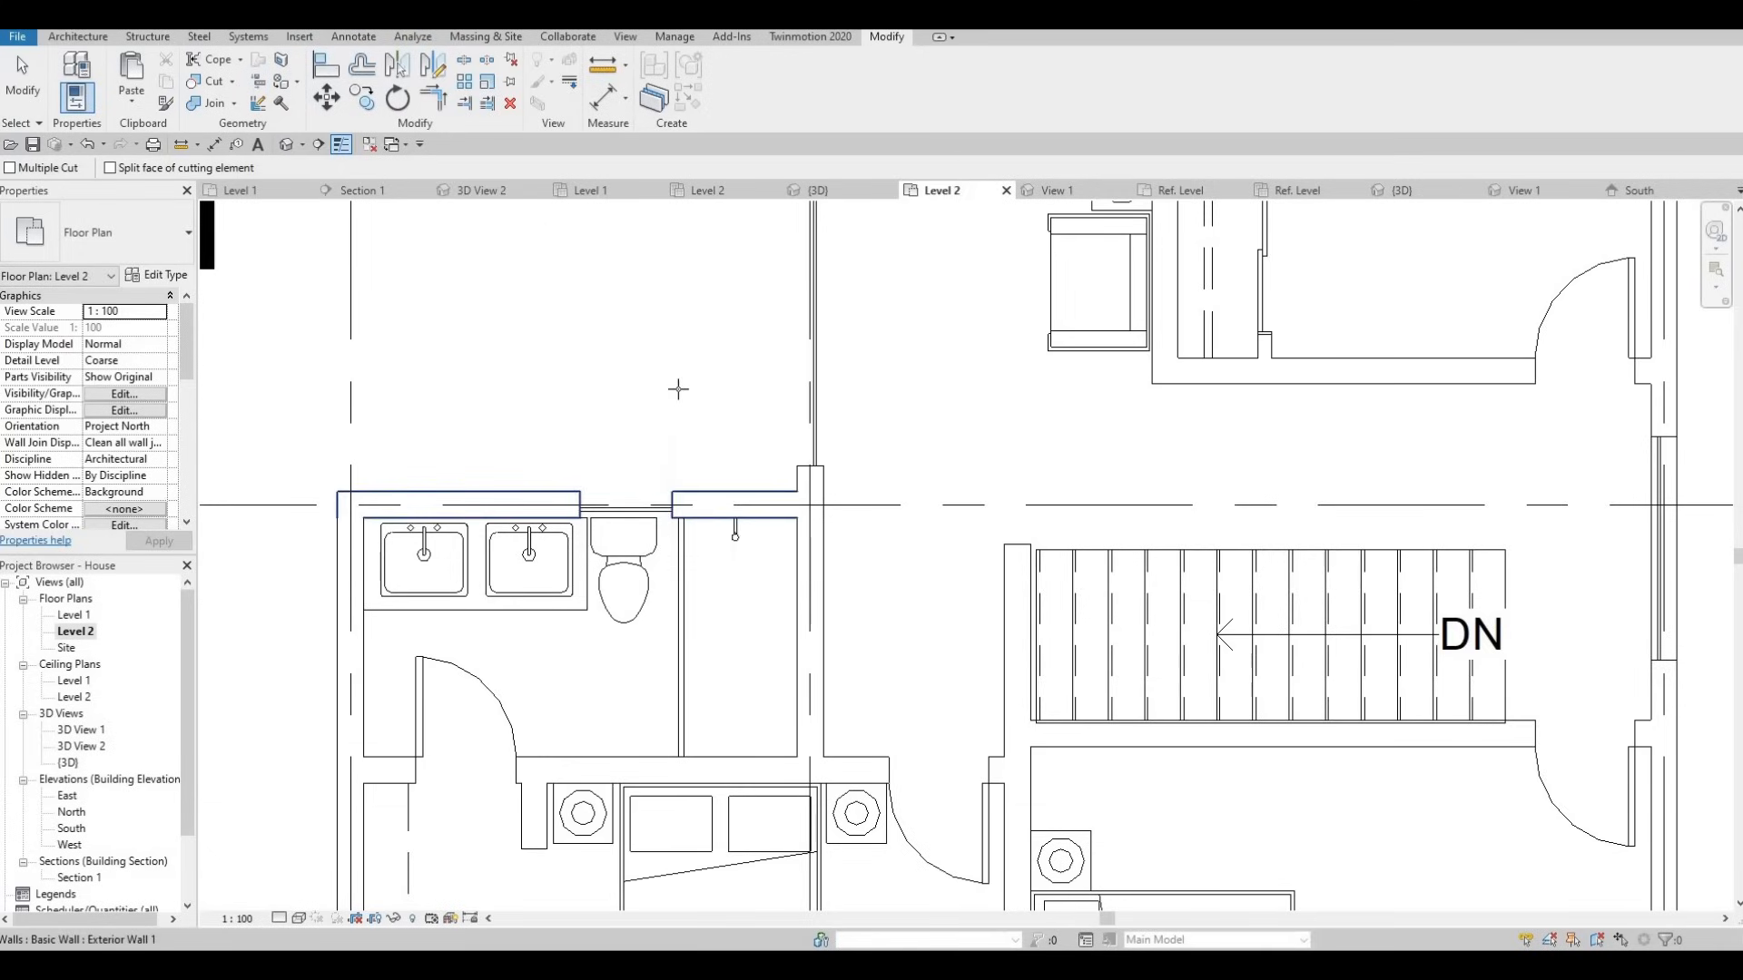
scroll(679, 409, "down", 4)
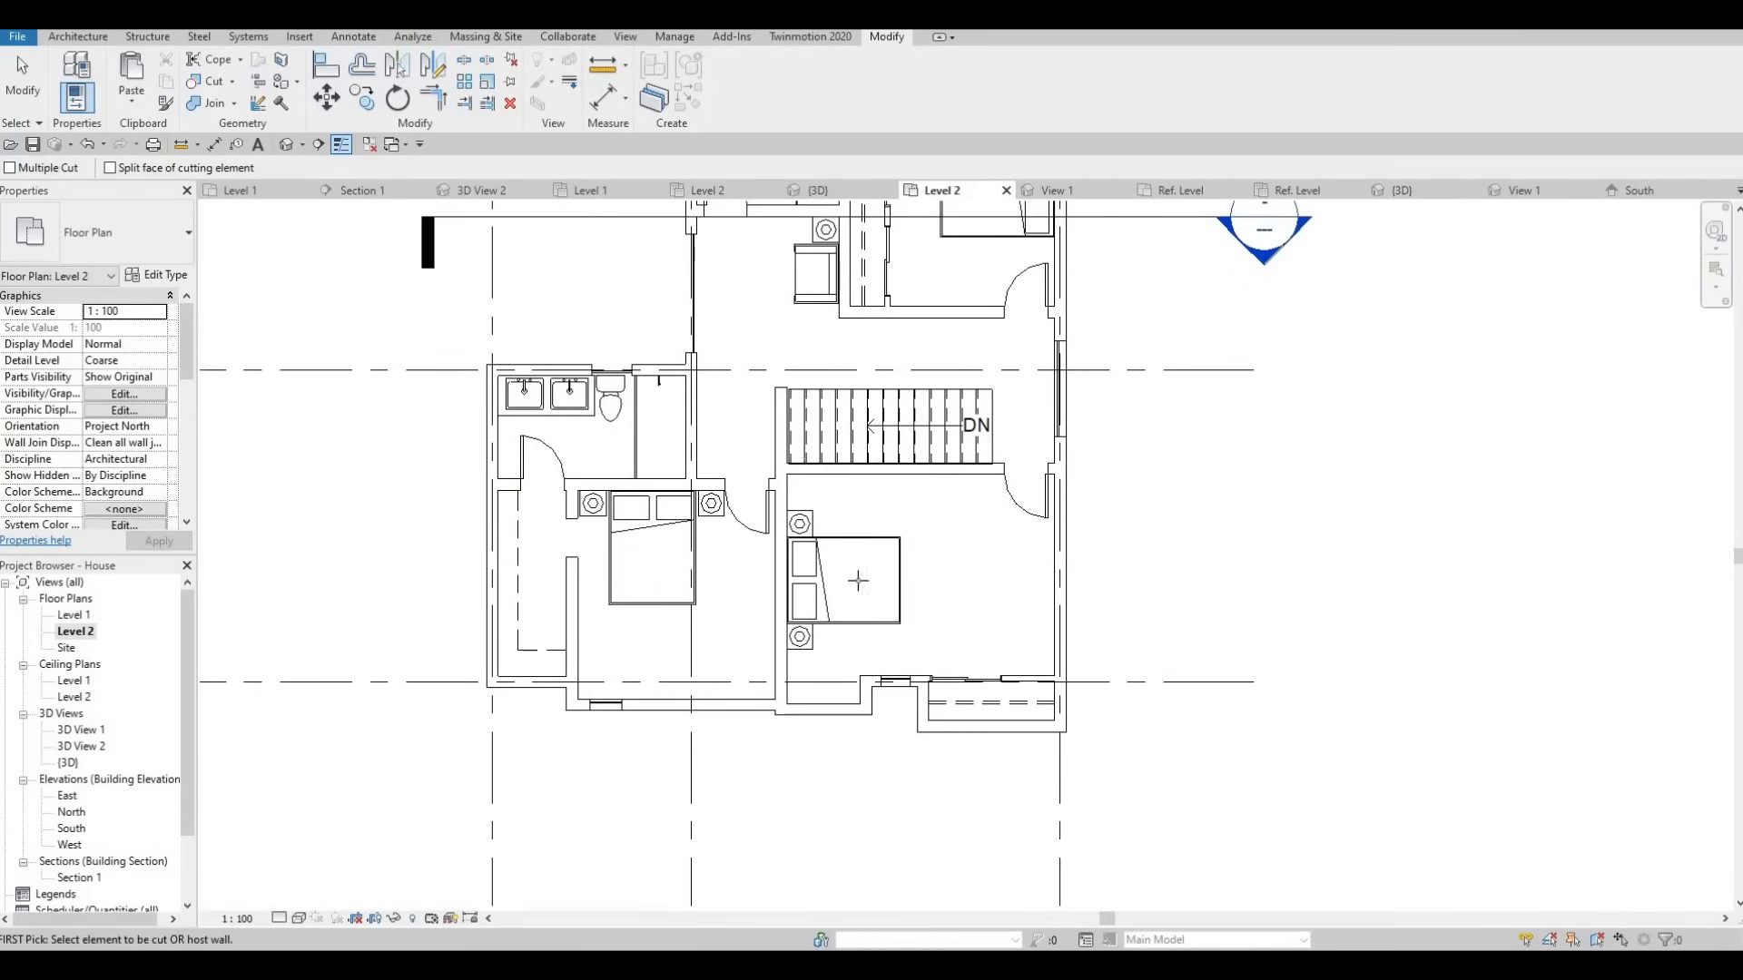
In the 3D view, align the top and base of the front-left bathroom's curtain wall with the other left-side bathroom window.
scroll(862, 608, "up", 5)
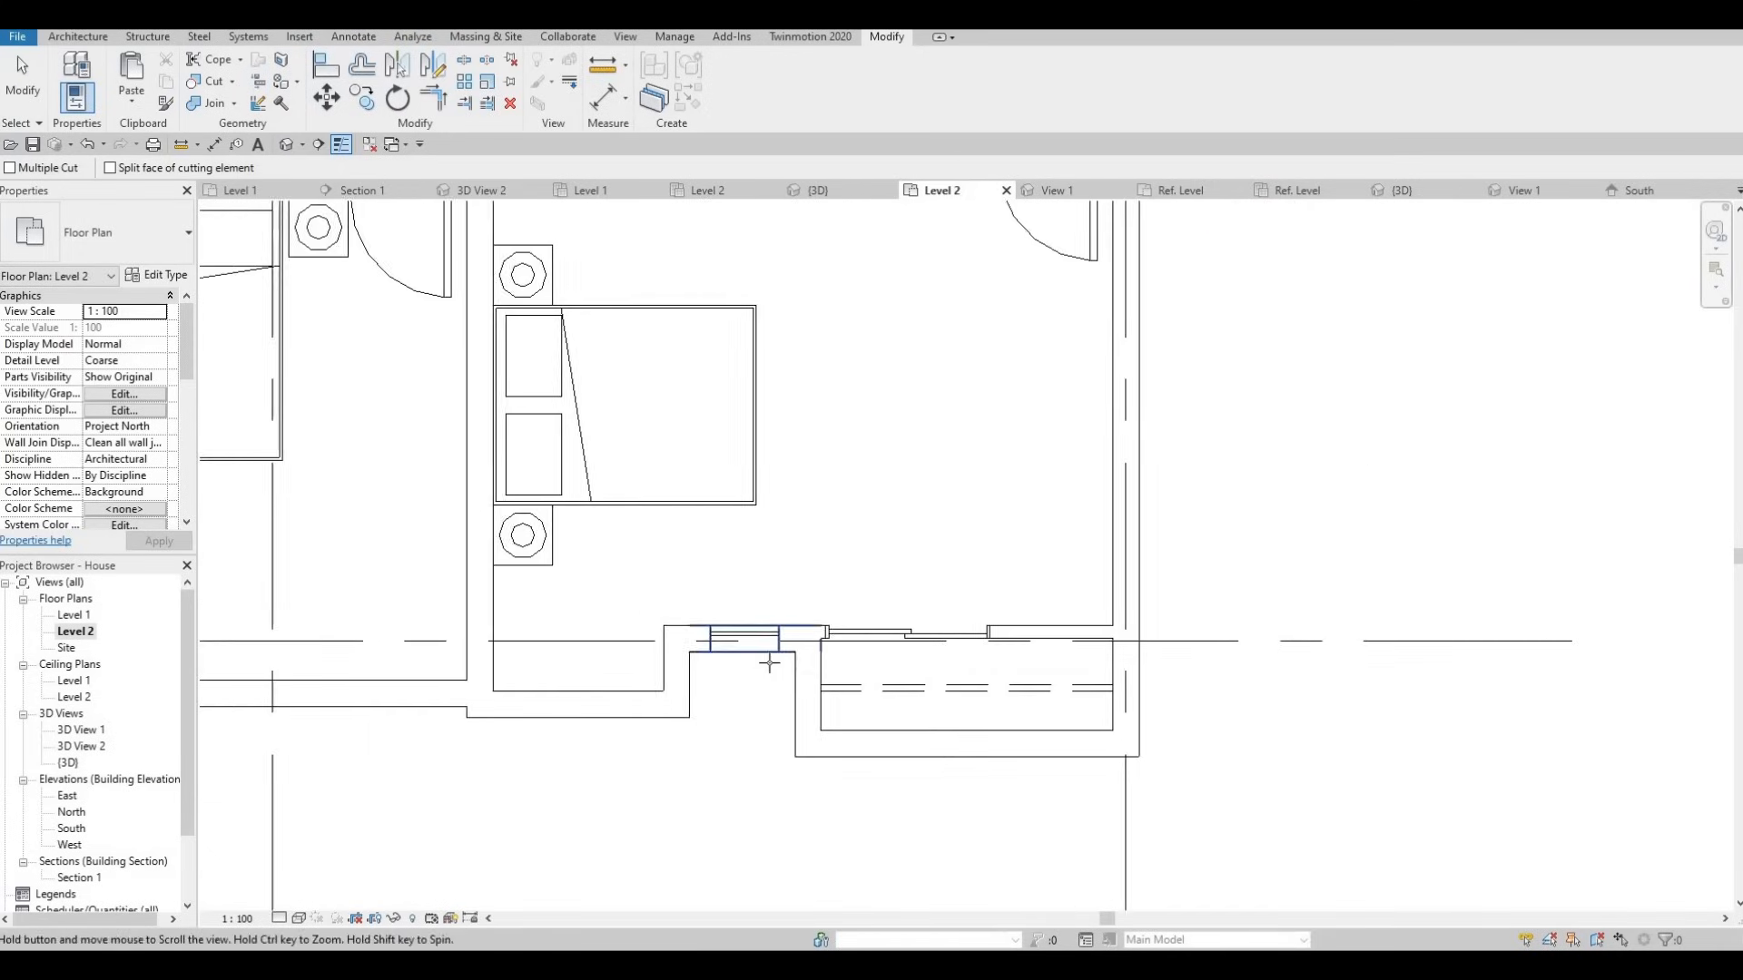
scroll(770, 664, "down", 2)
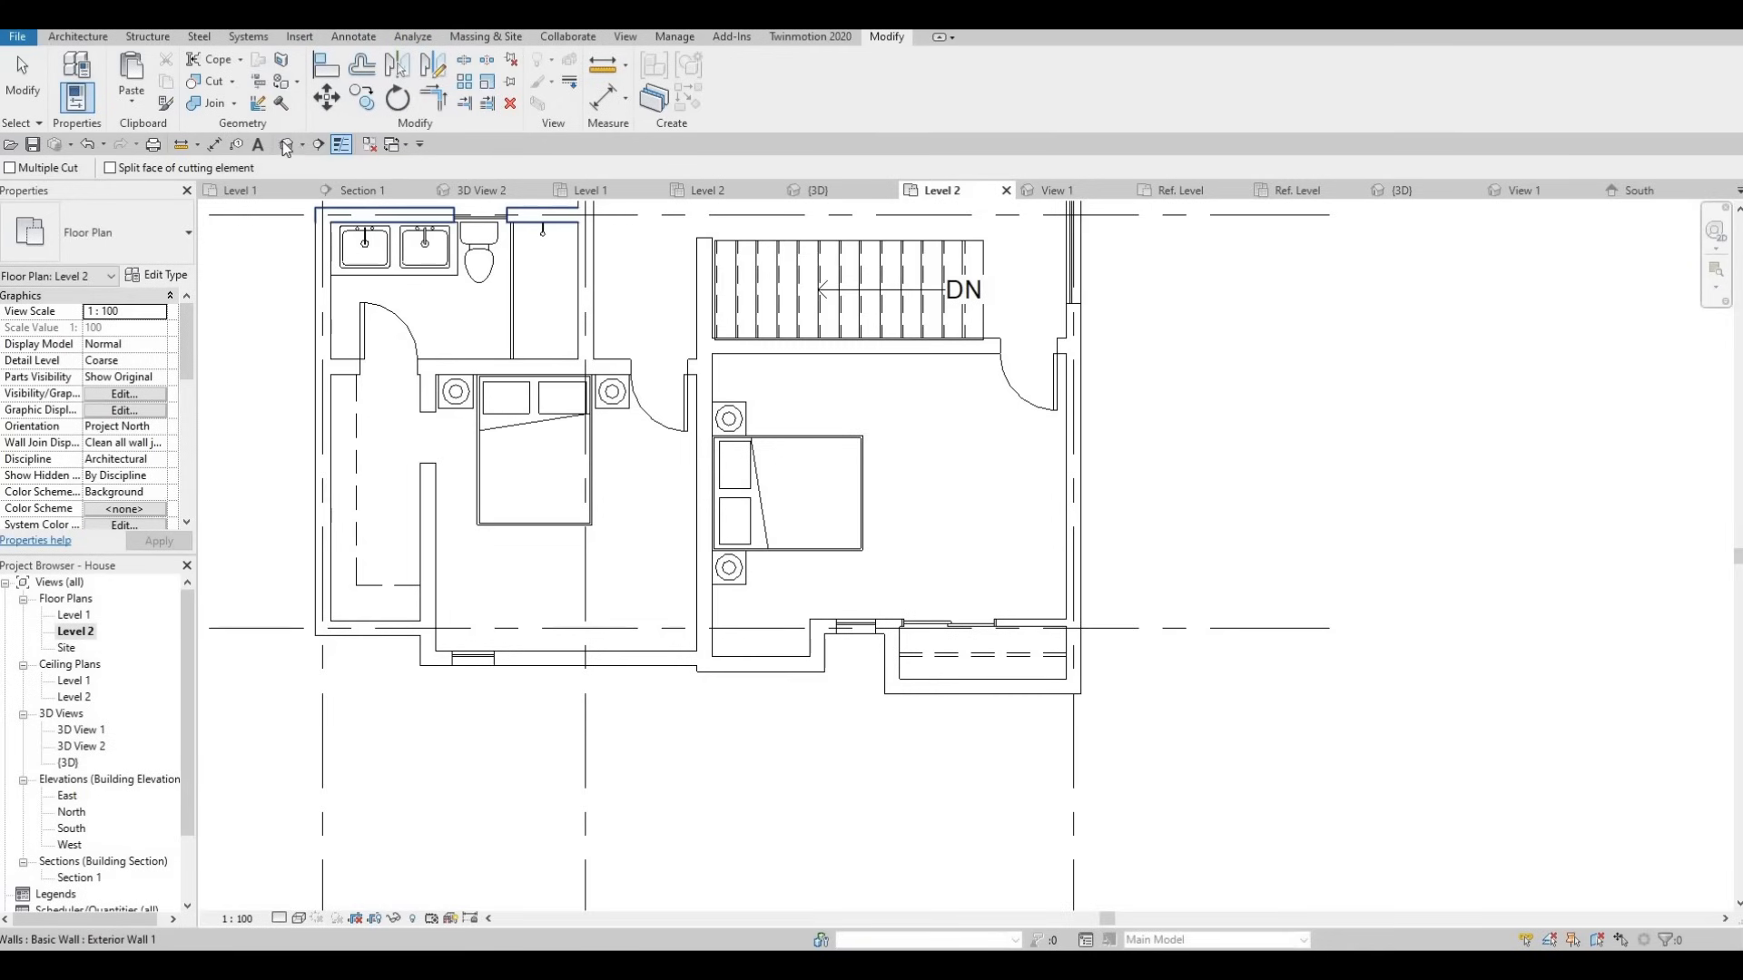
middle_click_drag(947, 415, 808, 571, "shift")
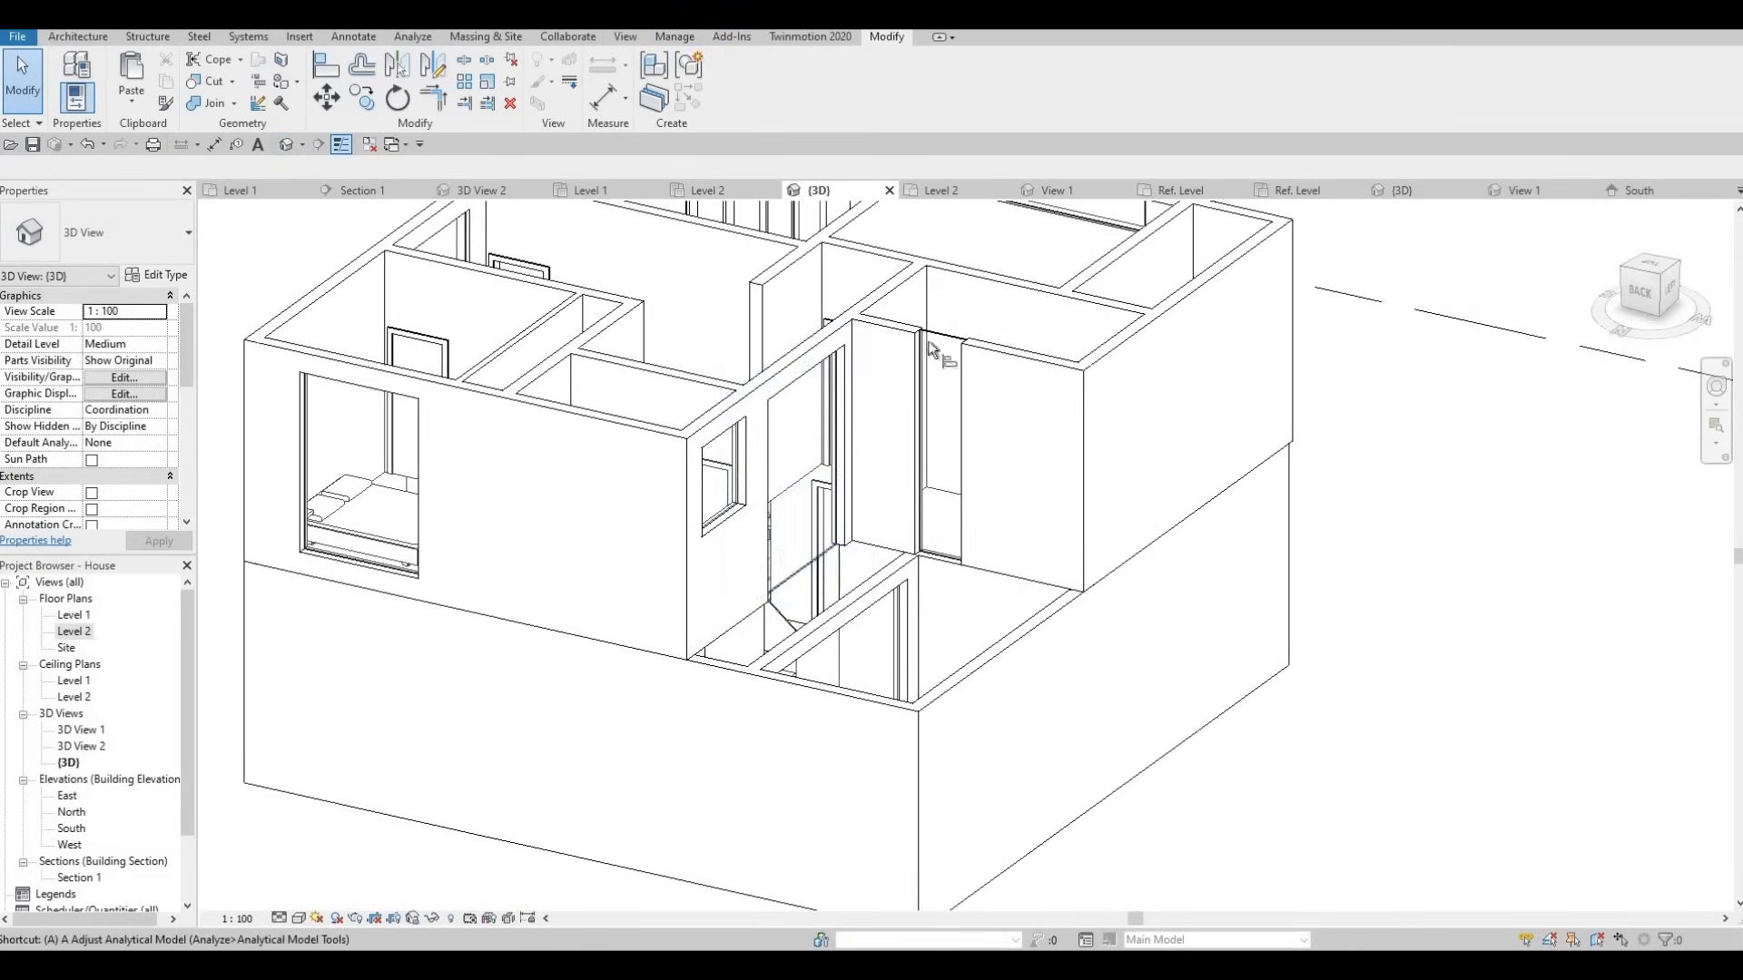
key("a")
key("l")
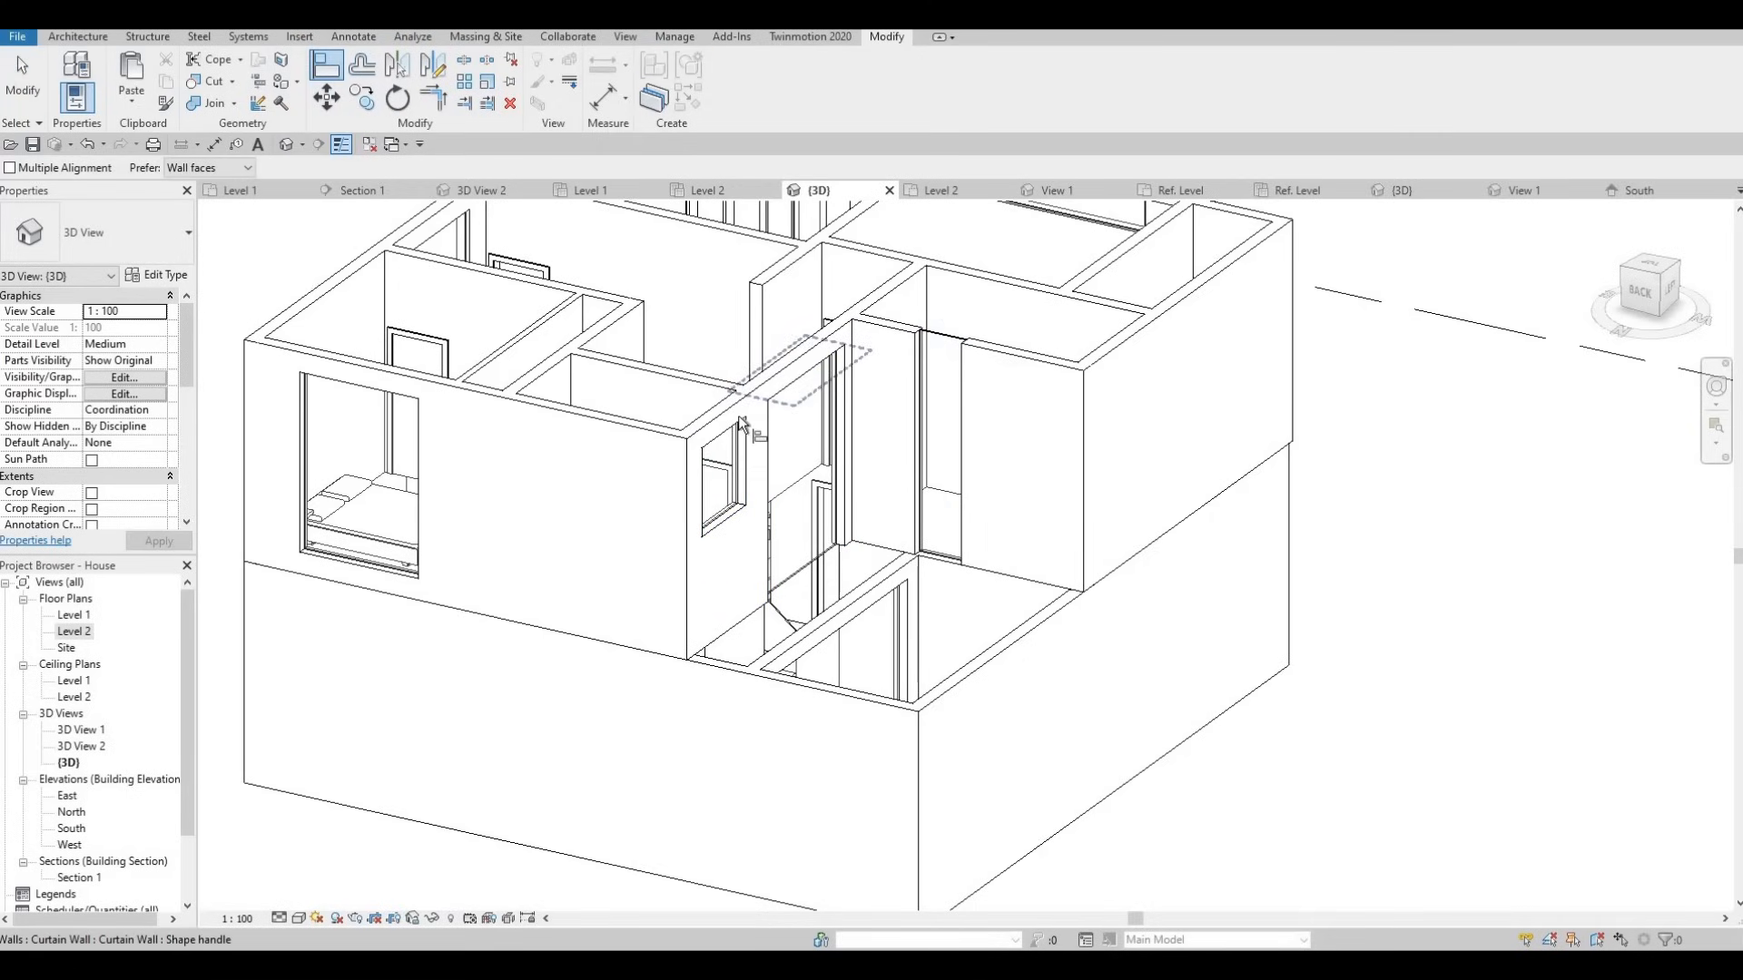
left_click(737, 423)
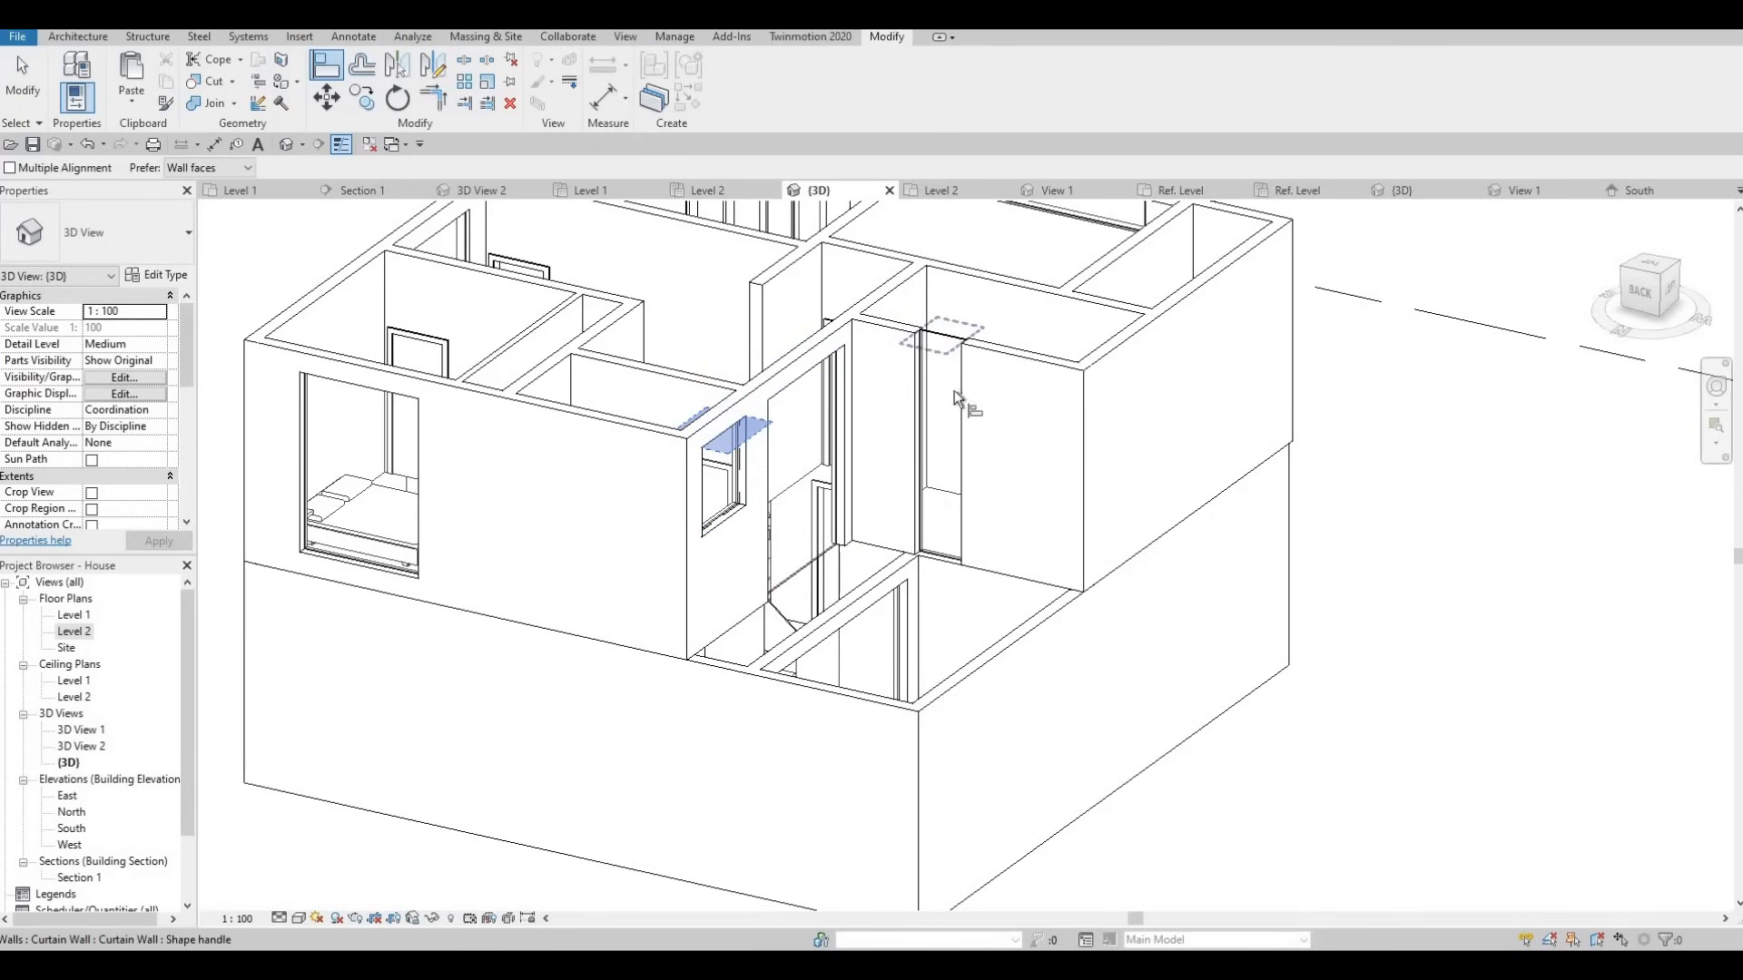
middle_click_drag(826, 743, 726, 514, "shift")
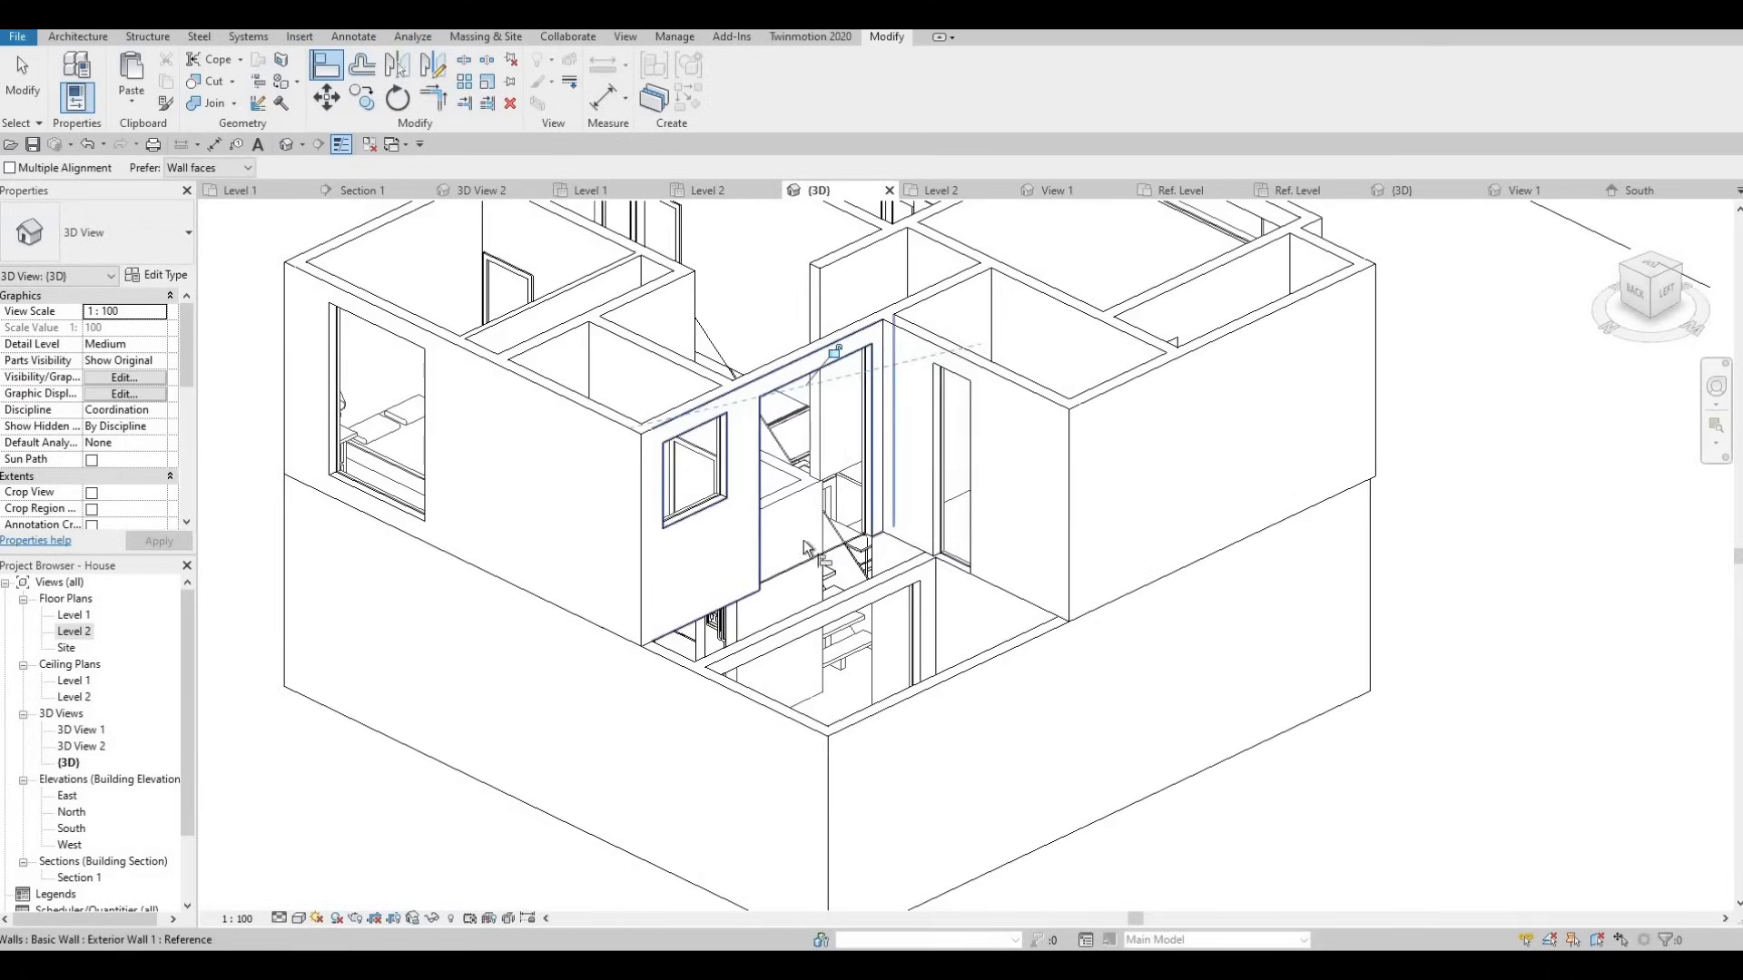
left_click(948, 569)
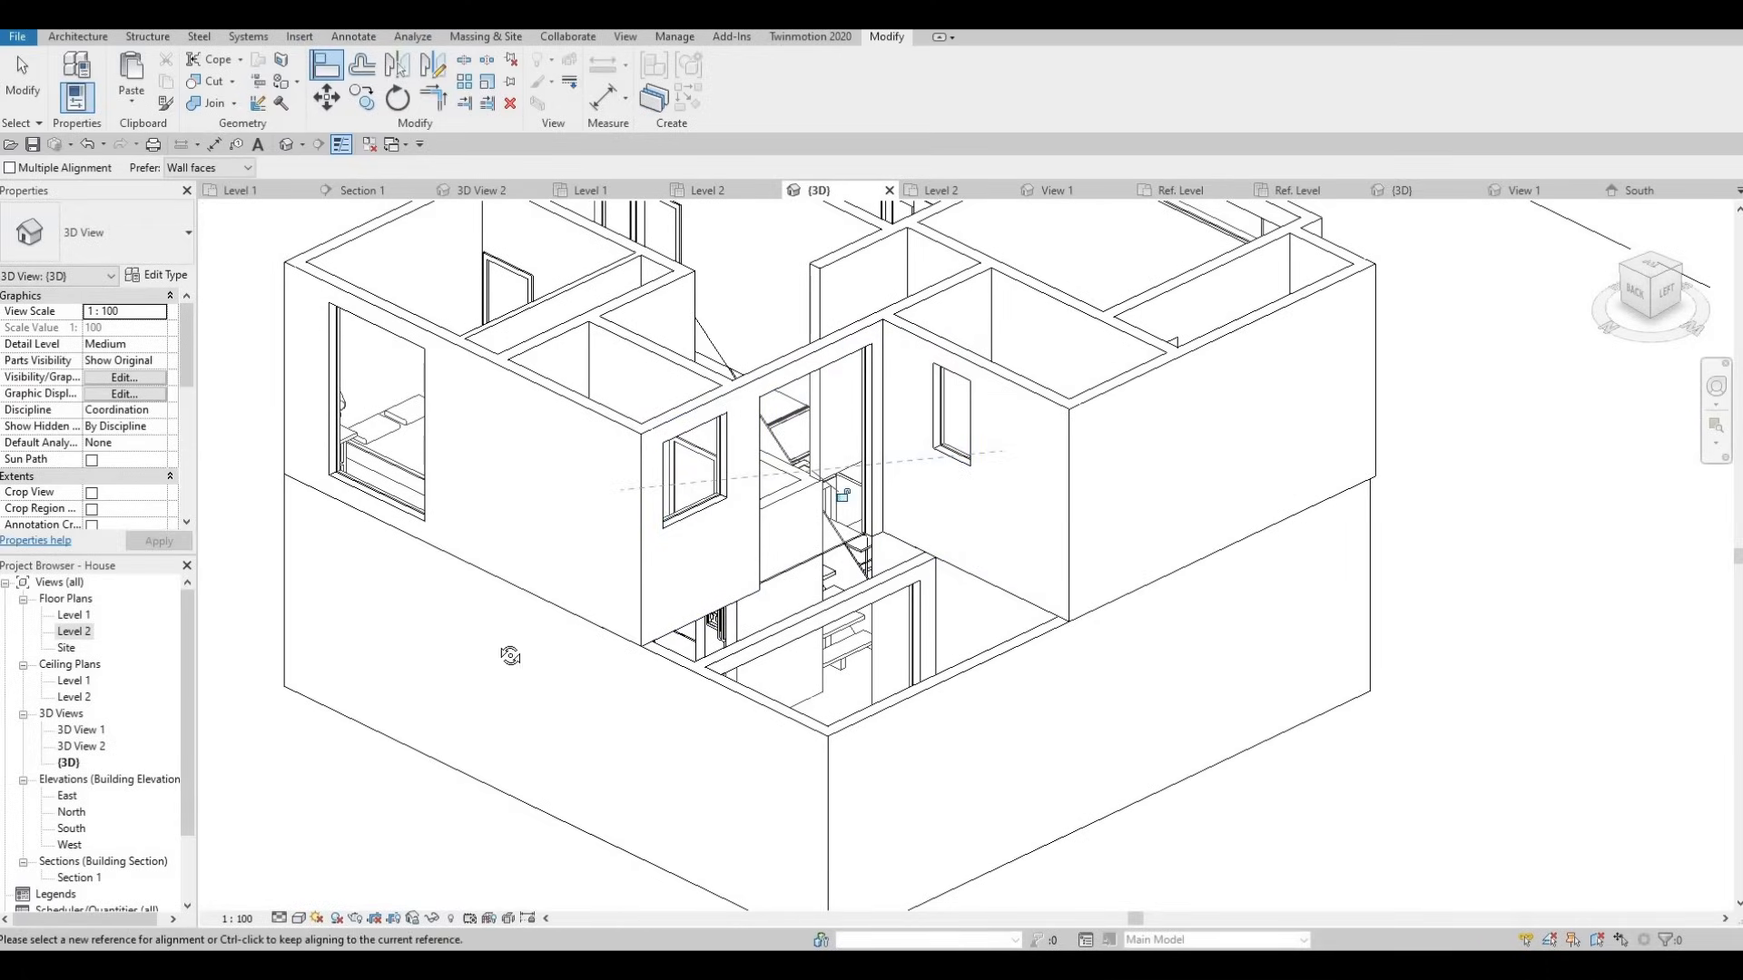
middle_click_drag(506, 653, 720, 484, "shift")
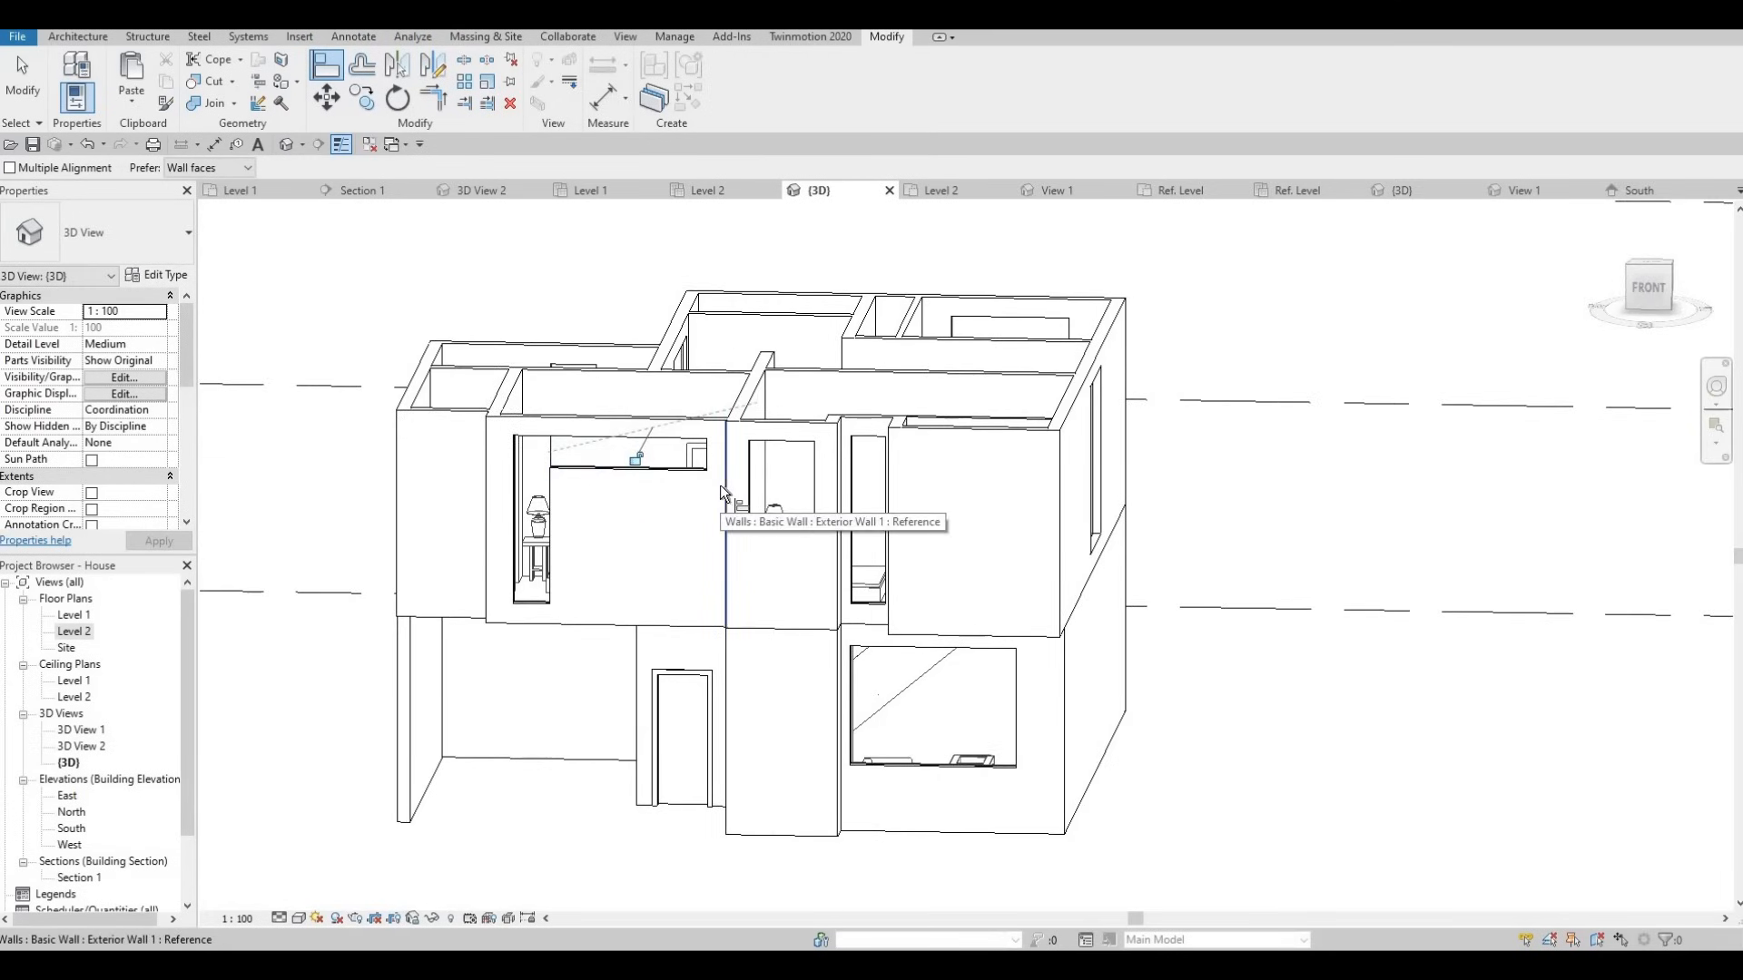
mouse_move(731, 555)
middle_mouse_down()
mouse_move(750, 480)
mouse_move(747, 544)
middle_mouse_up()
middle_click_drag(835, 494, 830, 590, "shift")
middle_click_drag(565, 651, 586, 695, "shift")
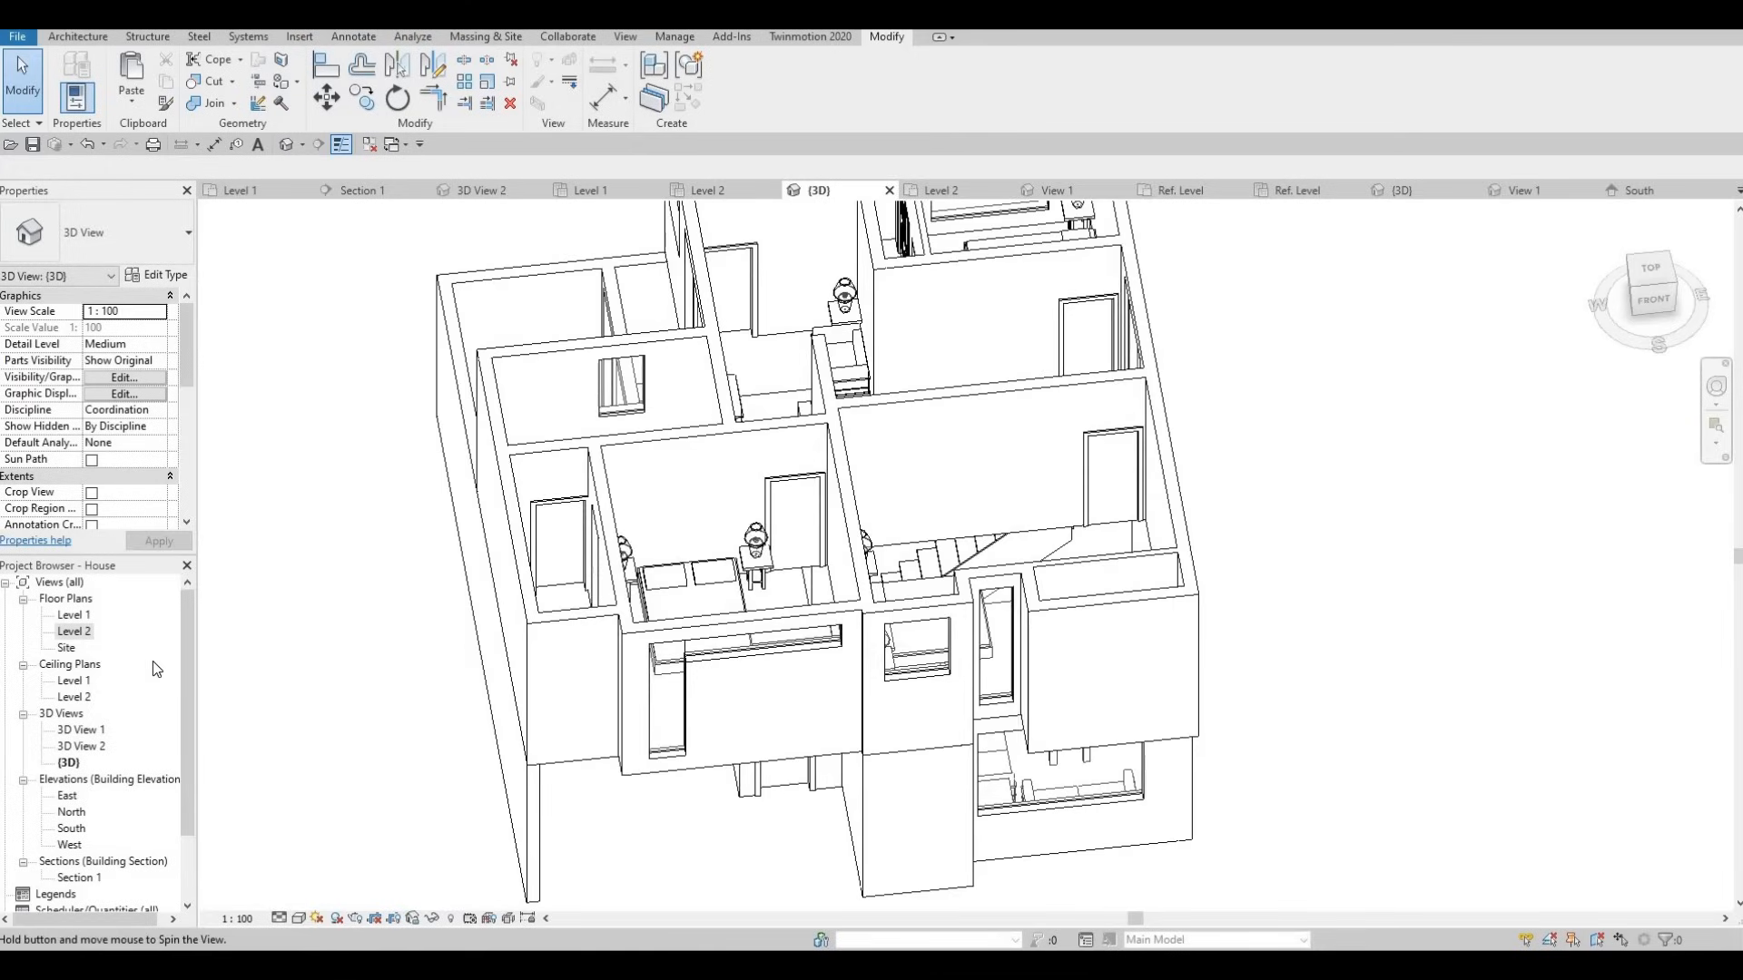
Start a floor on the Level 2 plan and duplicate the Generic Floor - 400mm type as Floor 1.
double_click(75, 632)
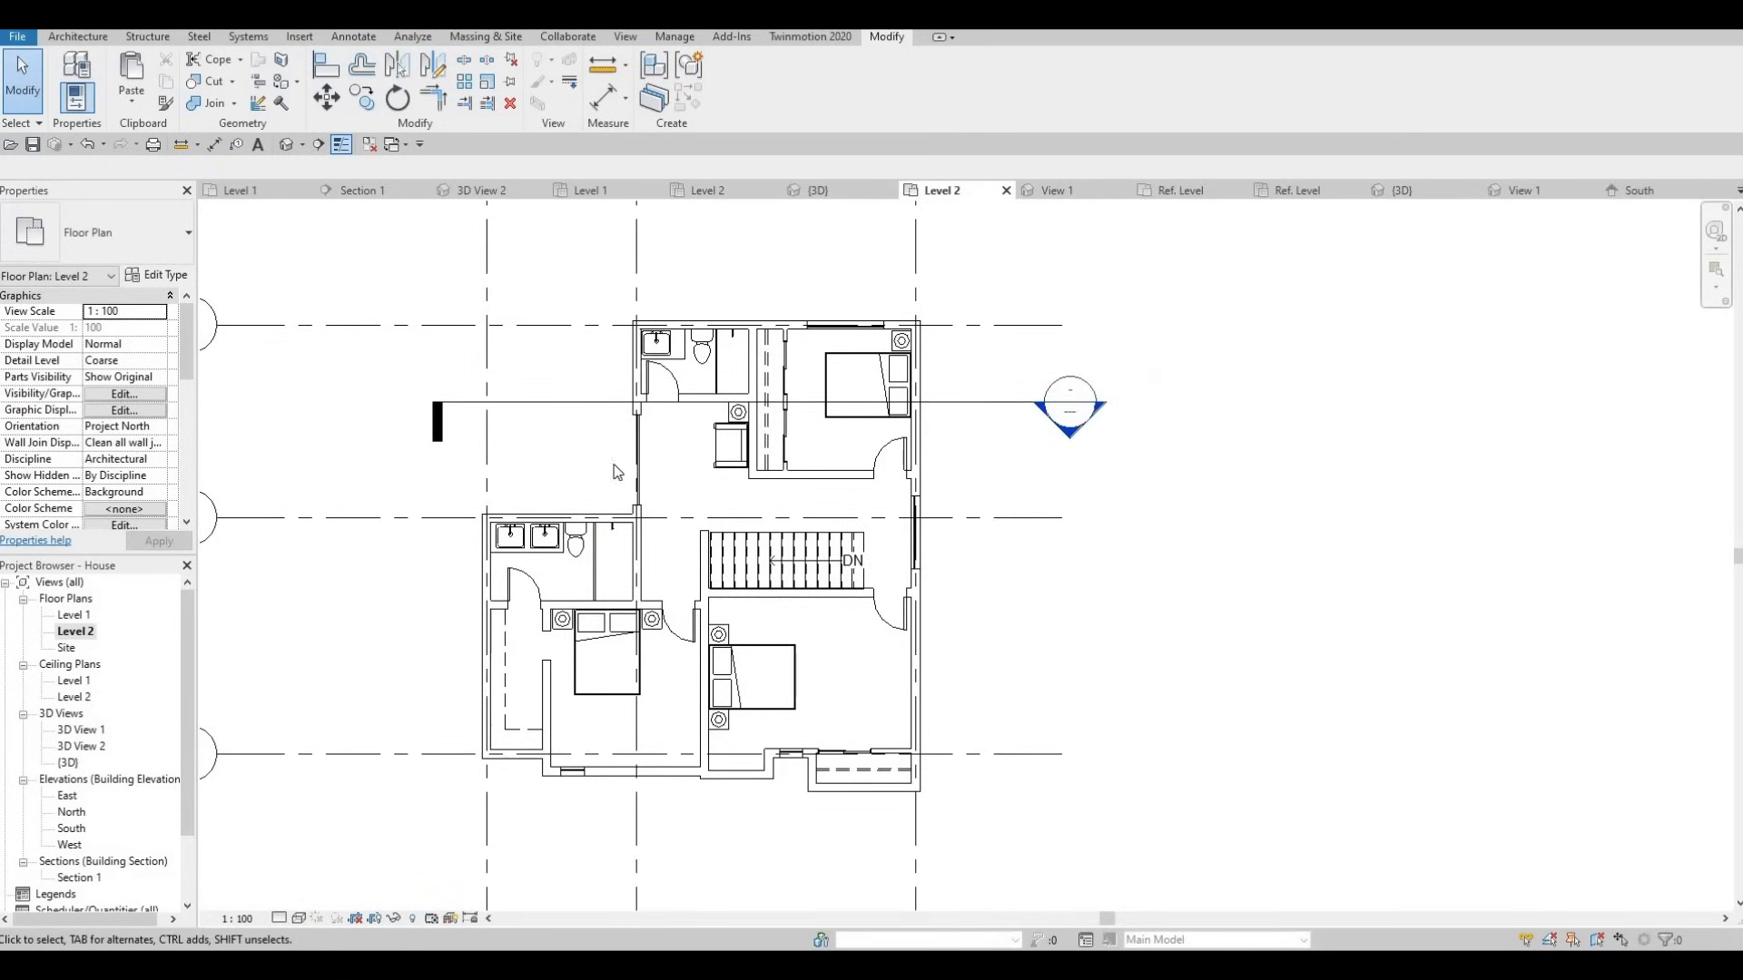
middle_click_drag(563, 517, 563, 536)
scroll(636, 391, "up", 2)
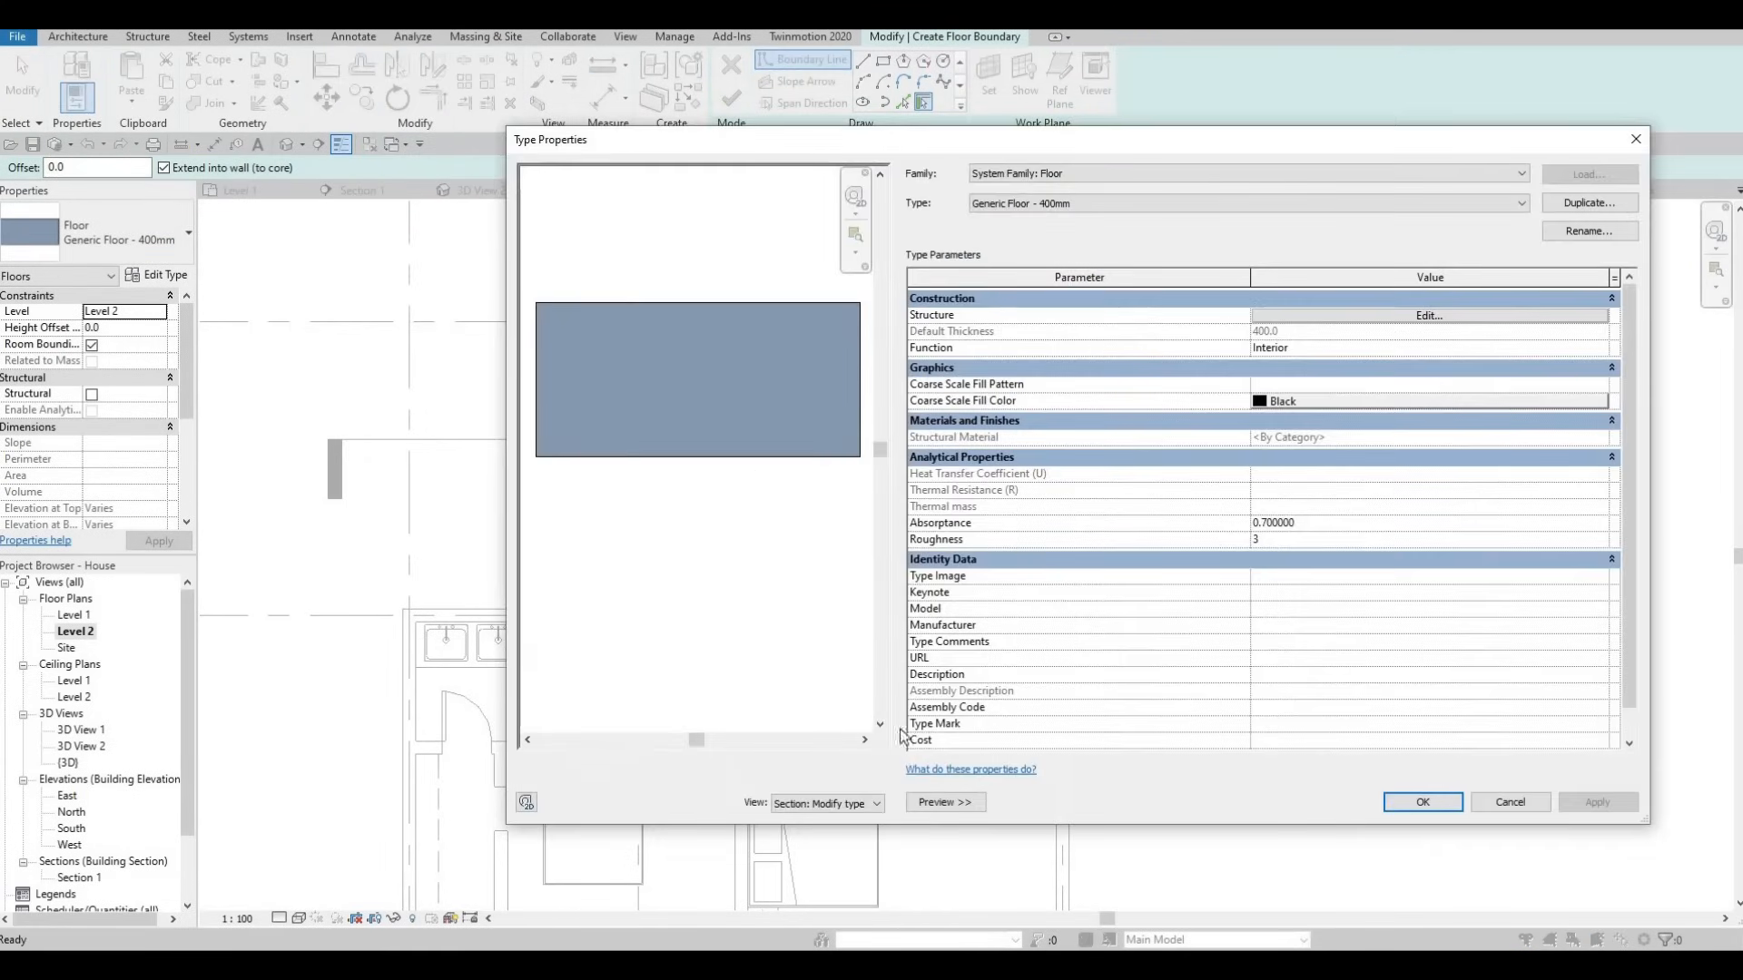
left_click(945, 802)
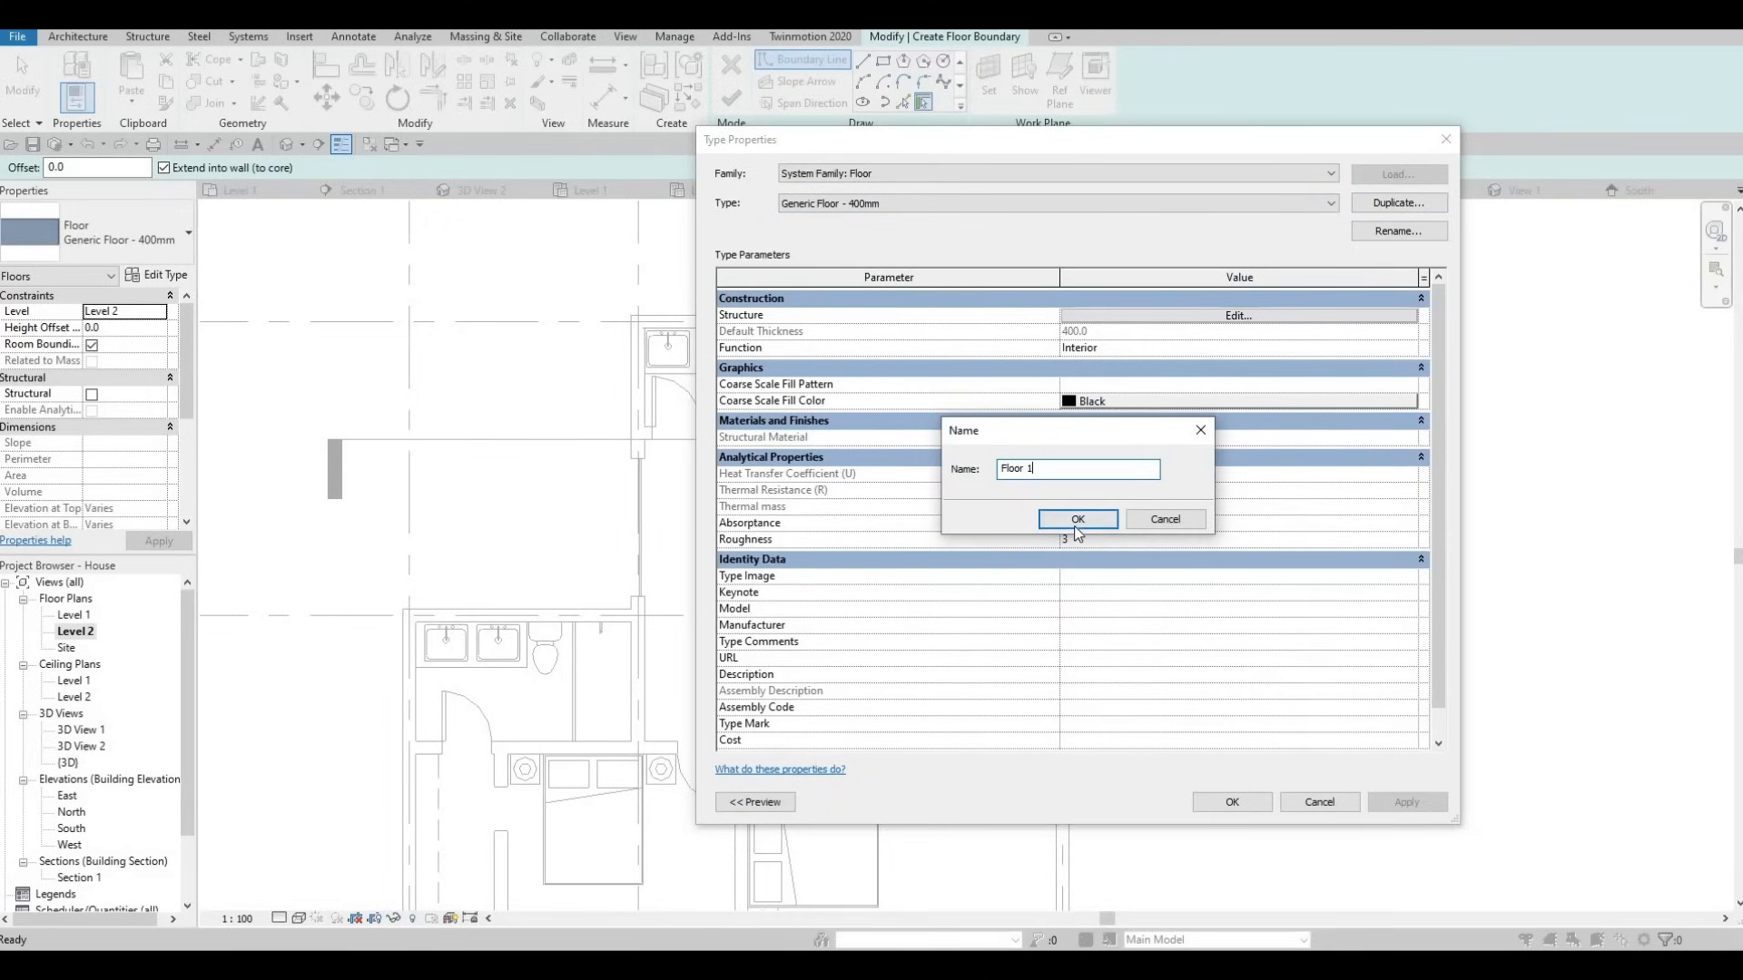
key("Return")
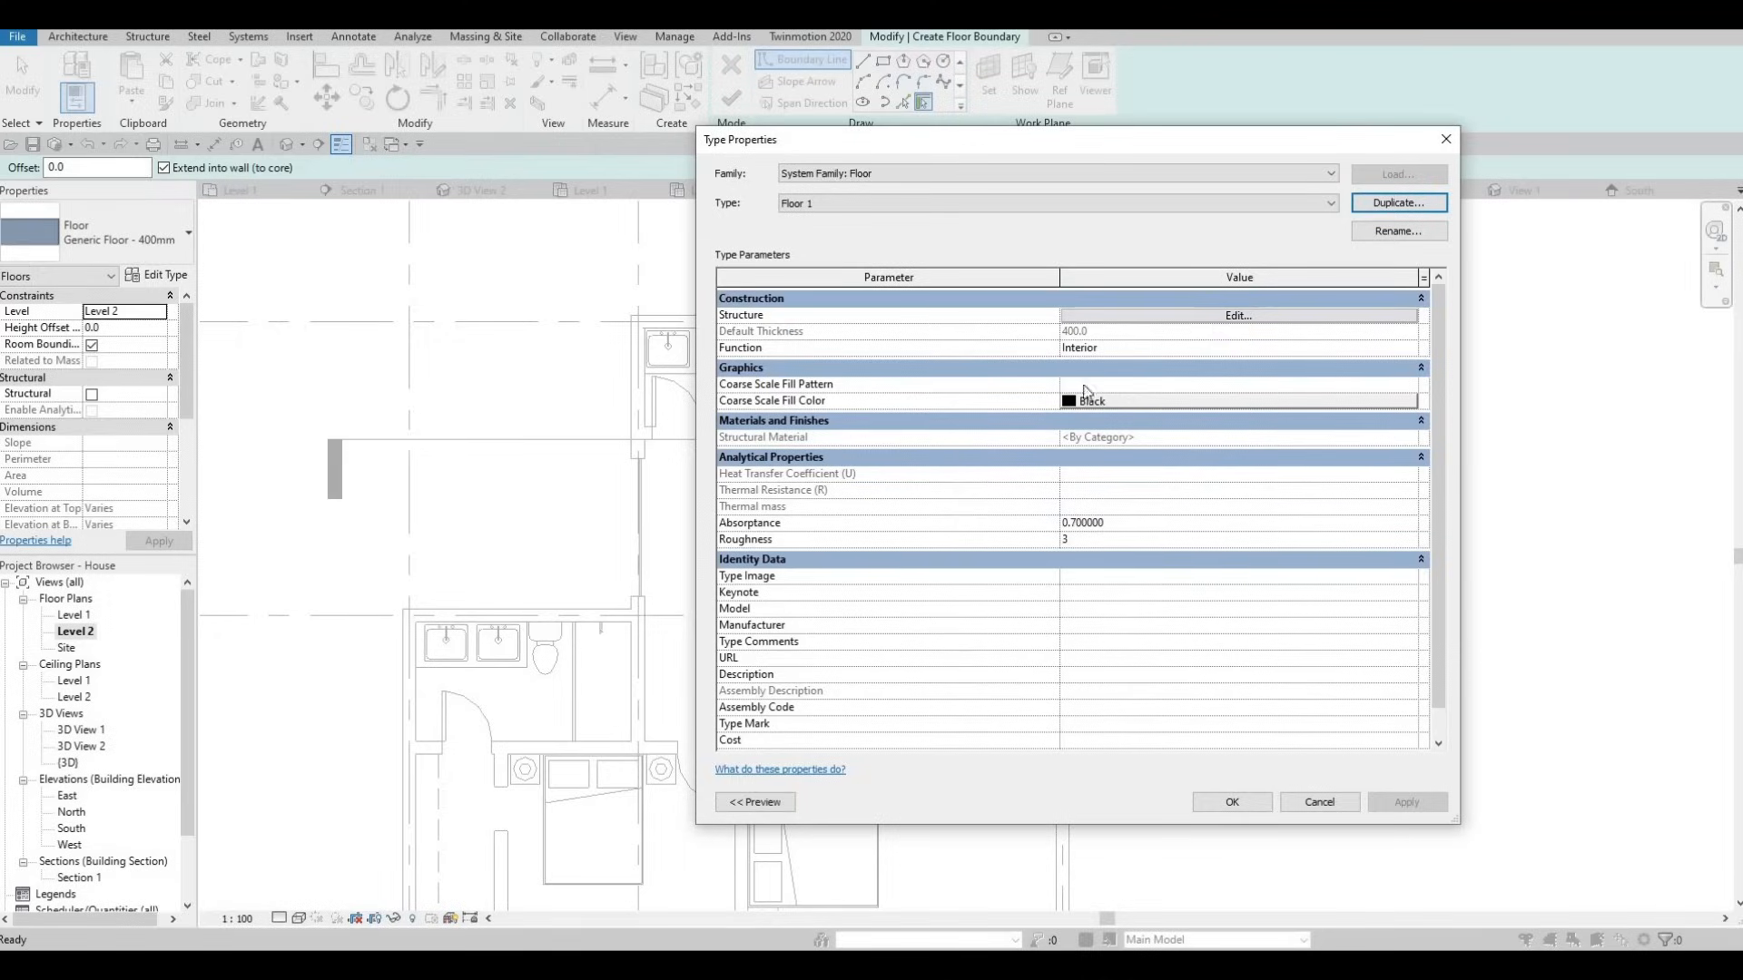
Set the Floor 1 type's structure layer to the Clad - White material with a thickness of 200 mm.
left_click(1214, 317)
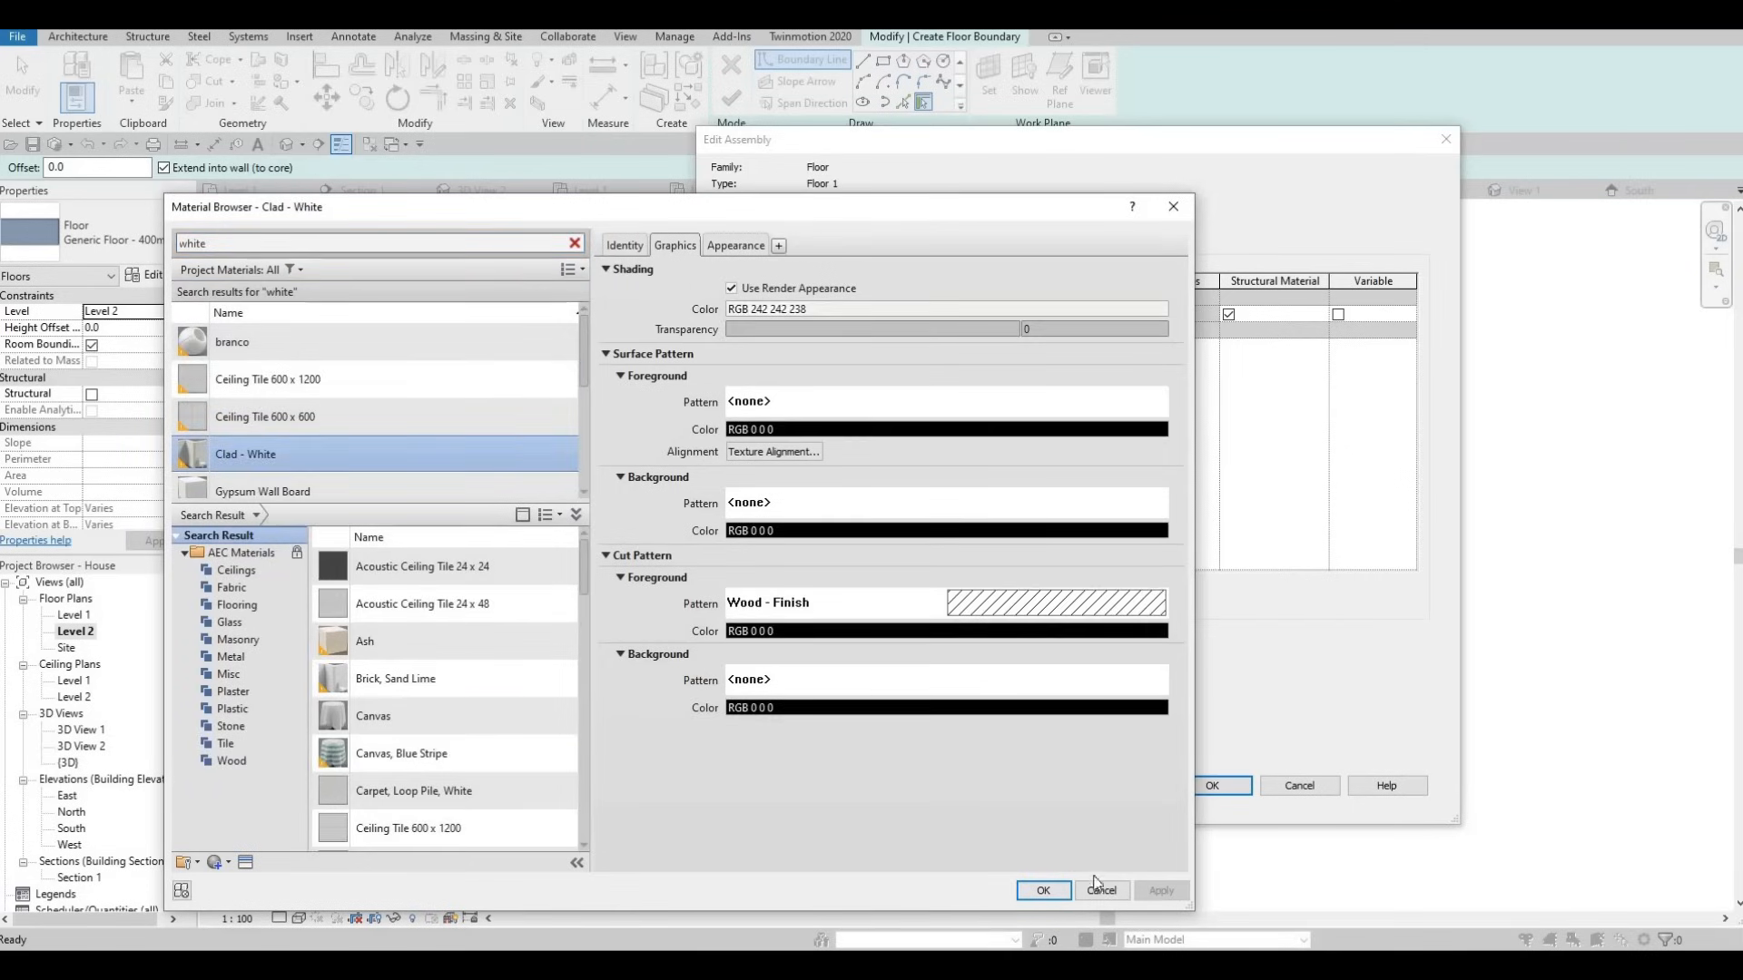
left_click(1043, 890)
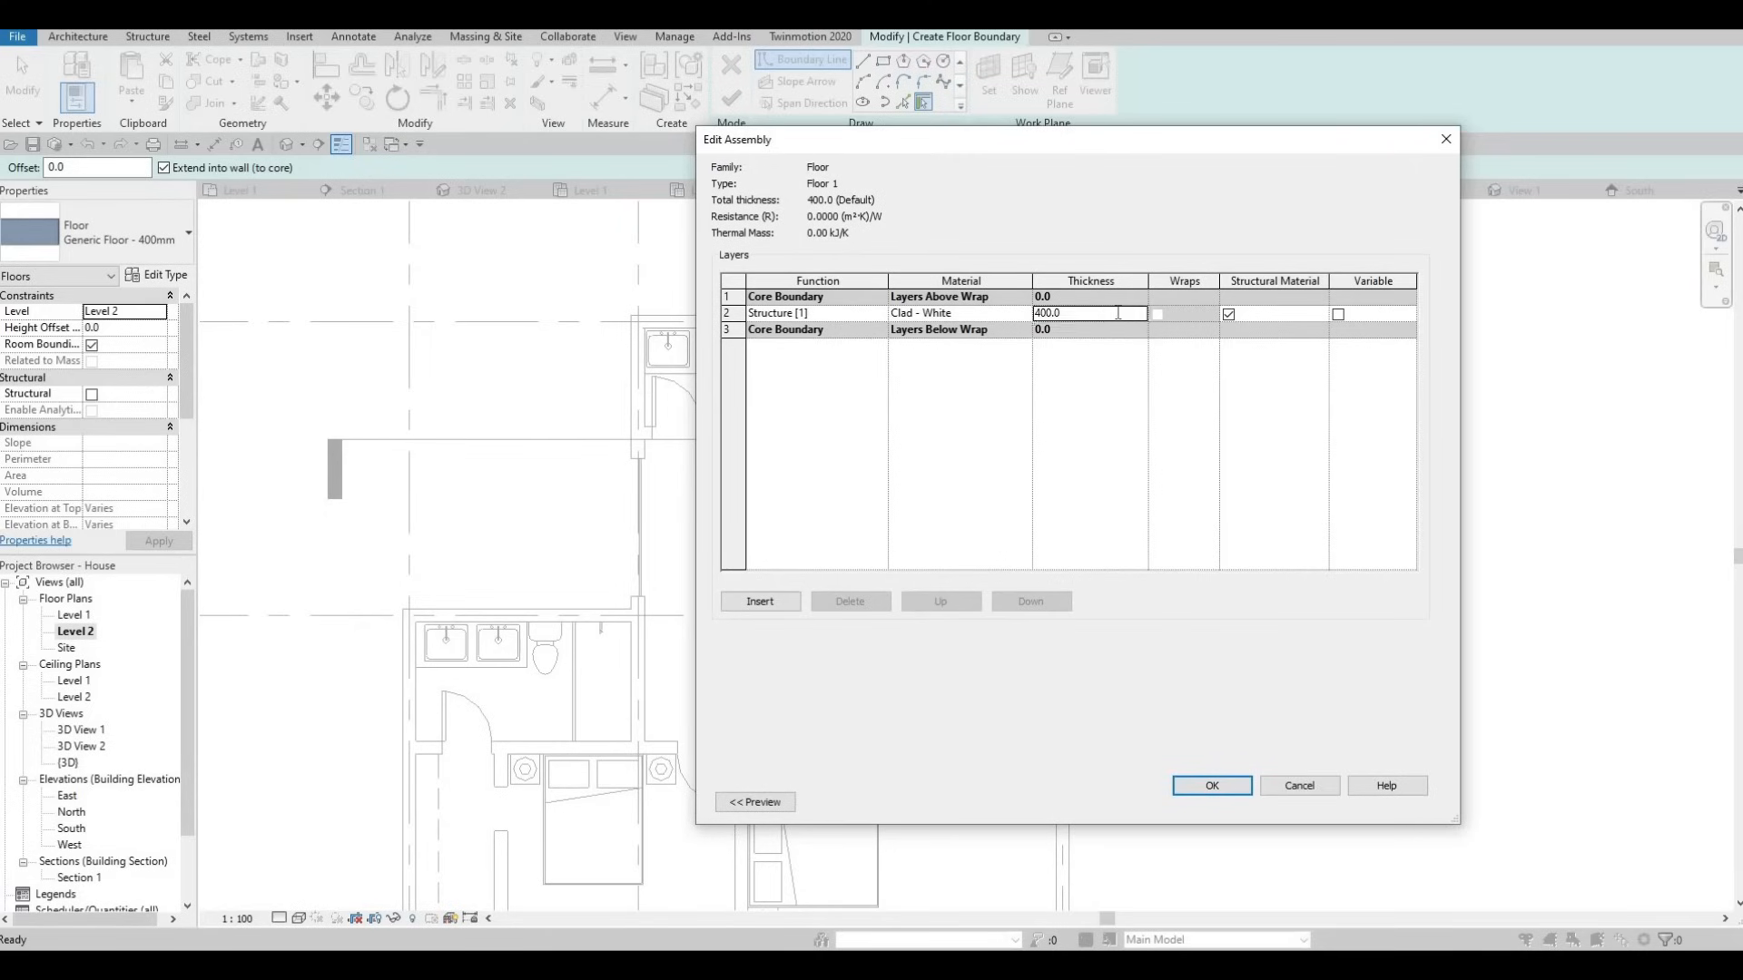
left_click(1205, 787)
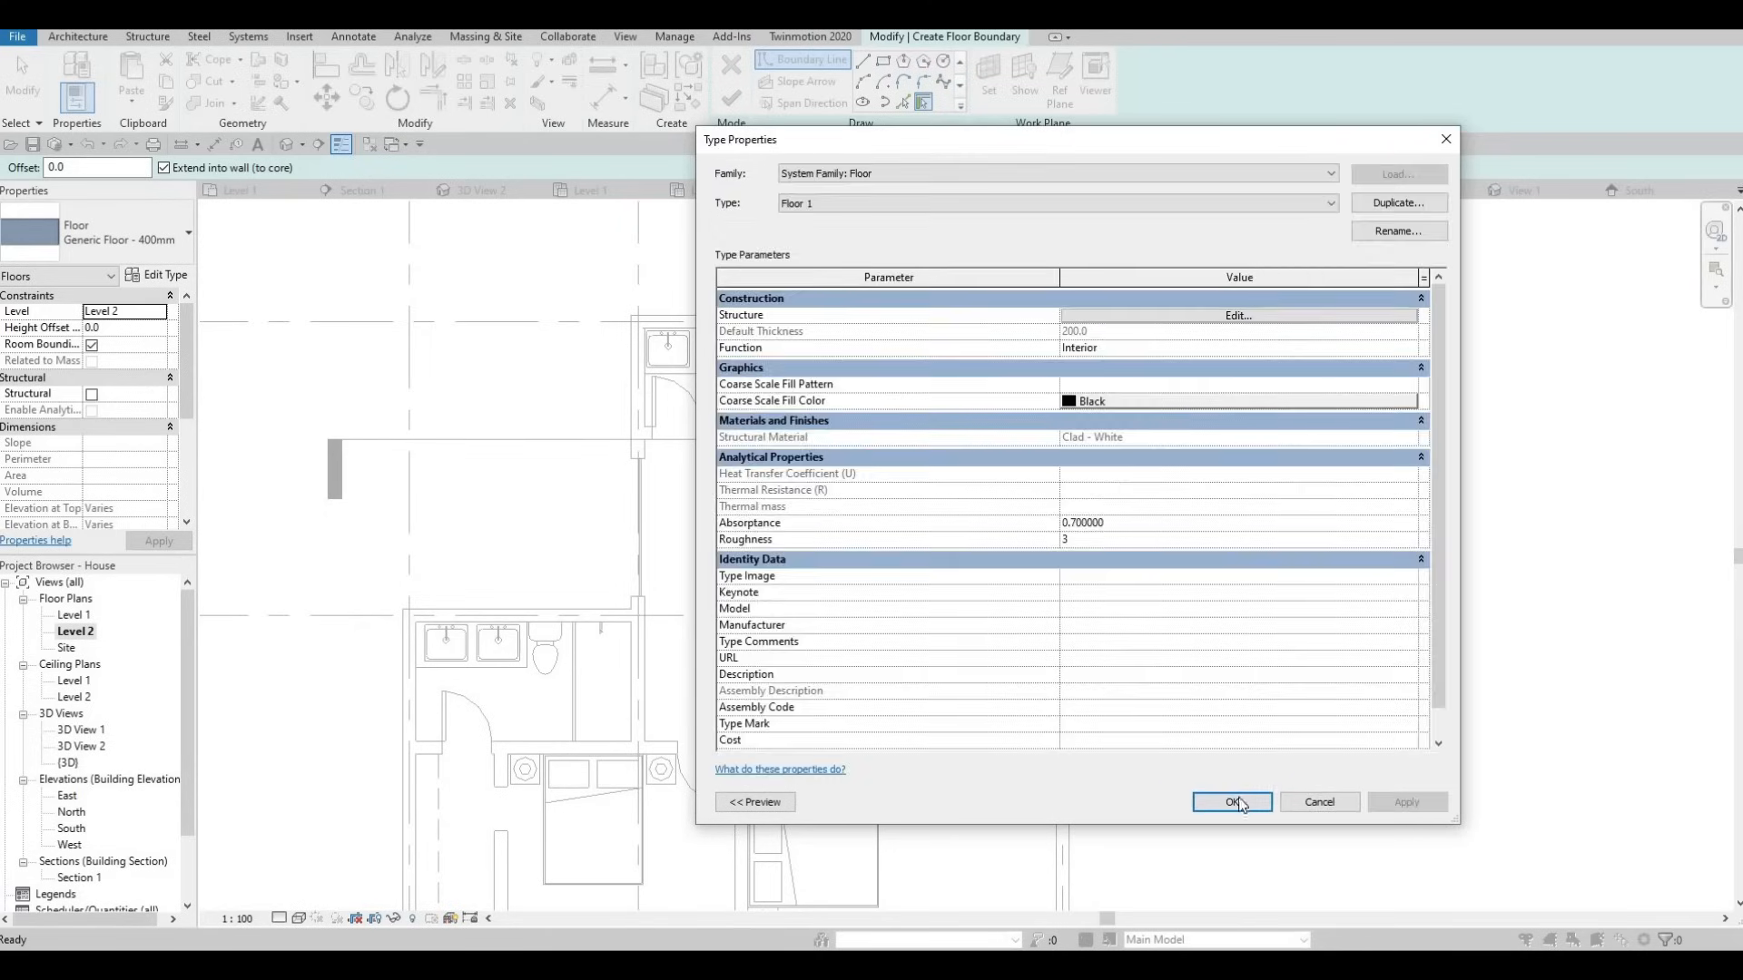
key("Return")
Pick the inner faces of the back and right exterior walls as floor boundary lines on the Level 2 plan.
middle_click_drag(871, 336, 997, 283)
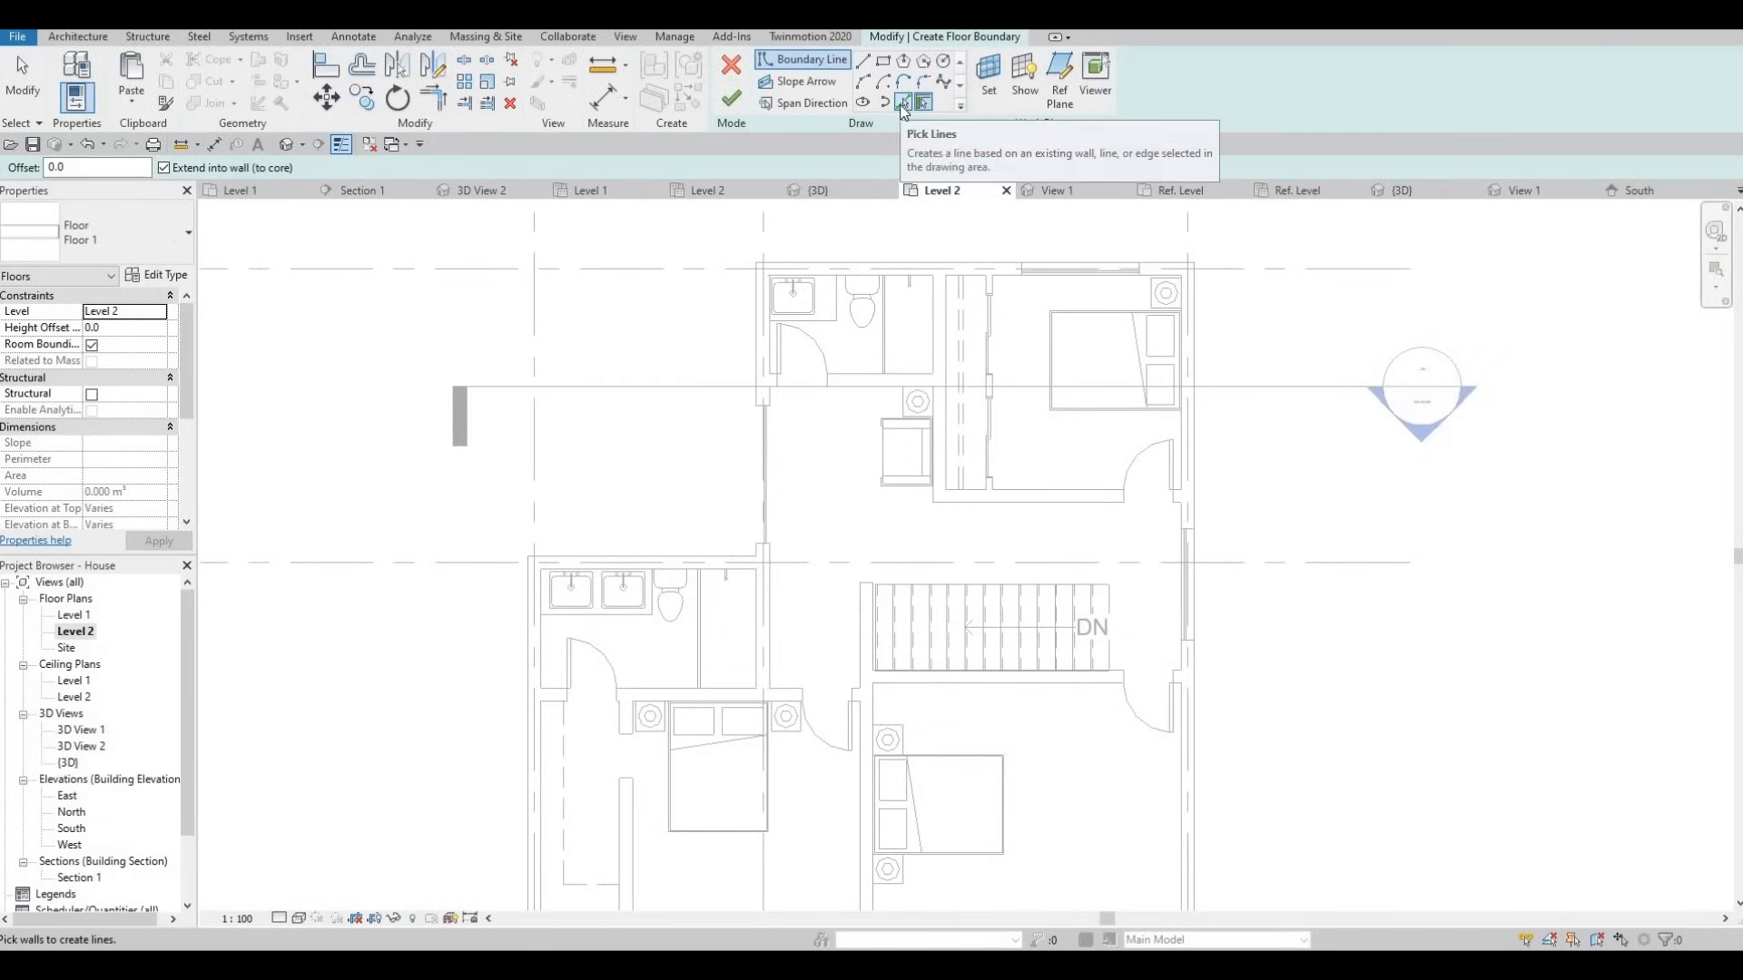
scroll(1007, 284, "up", 3)
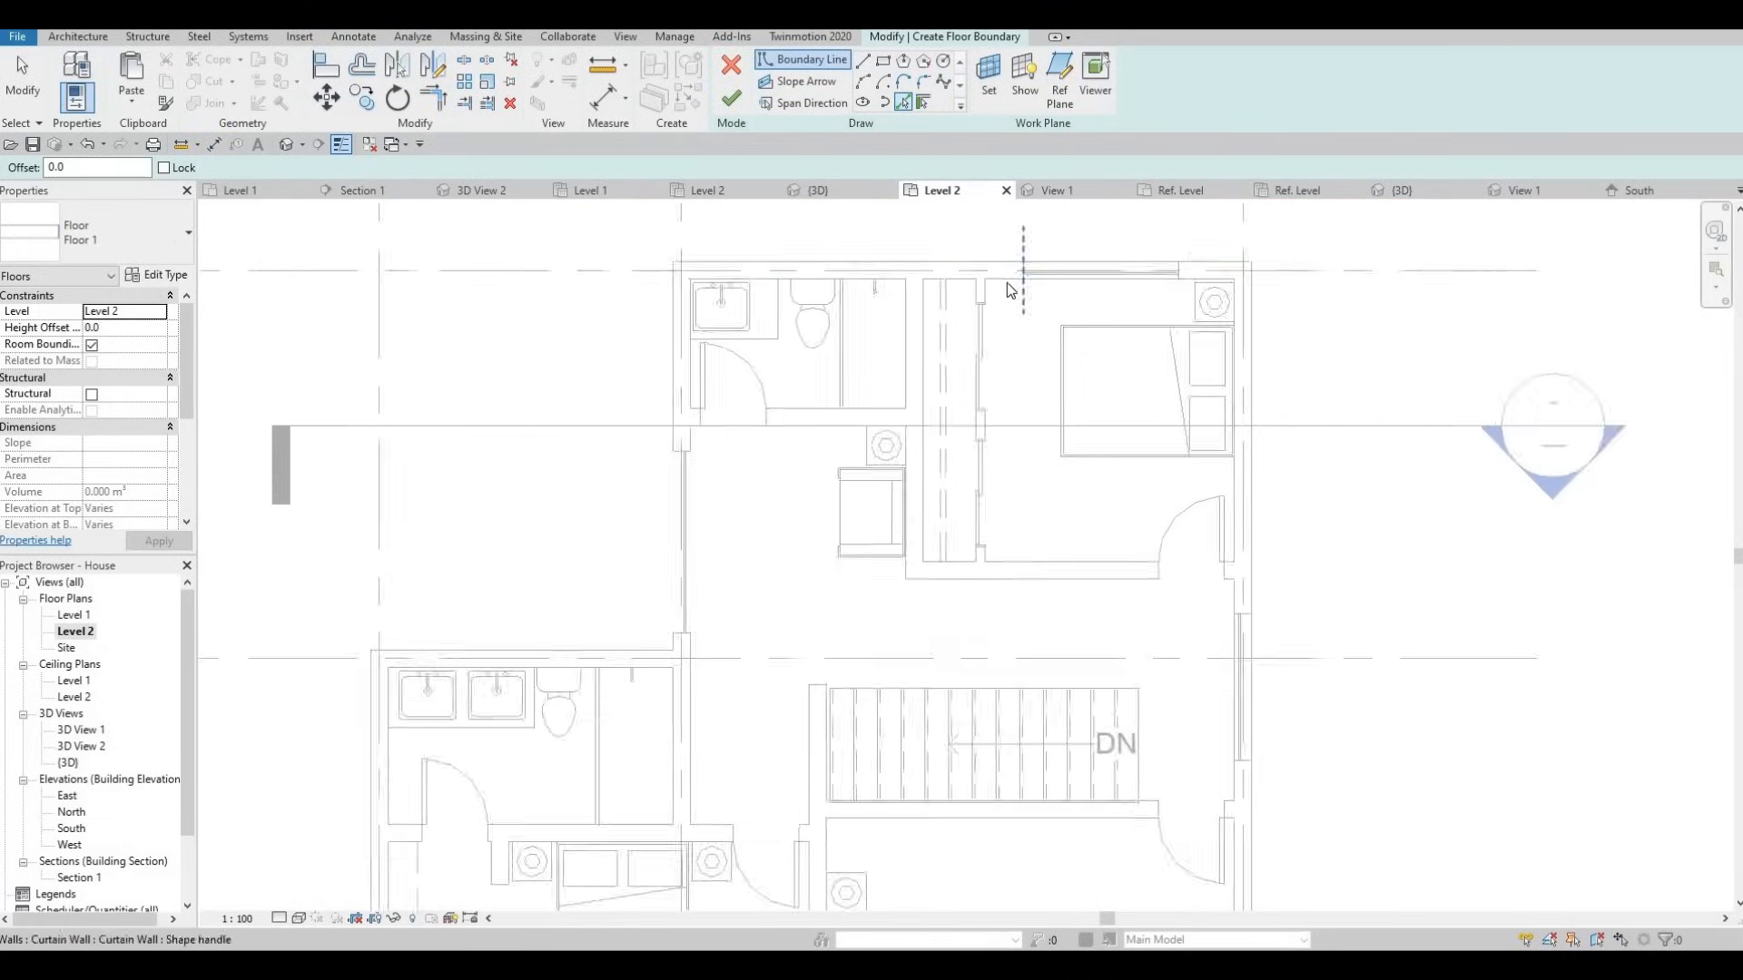
left_click(1007, 285)
scroll(1309, 310, "up", 2)
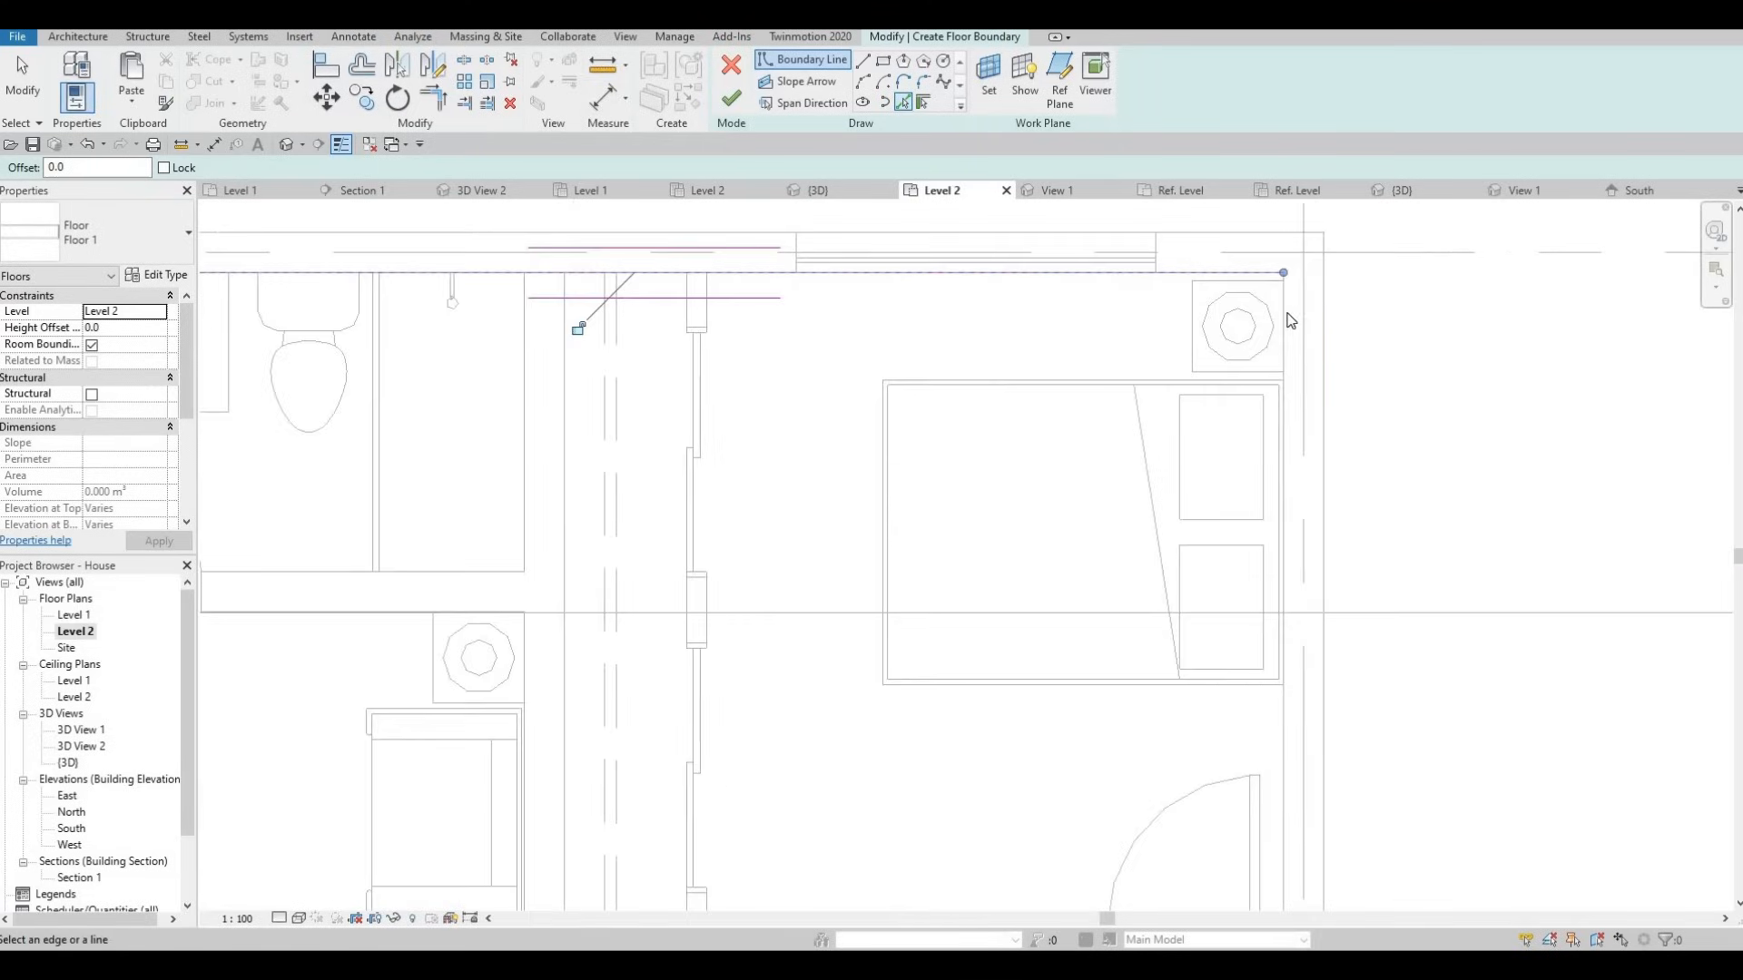
scroll(1287, 717, "down", 1)
middle_click_drag(1287, 717, 1280, 495)
left_click(1276, 508)
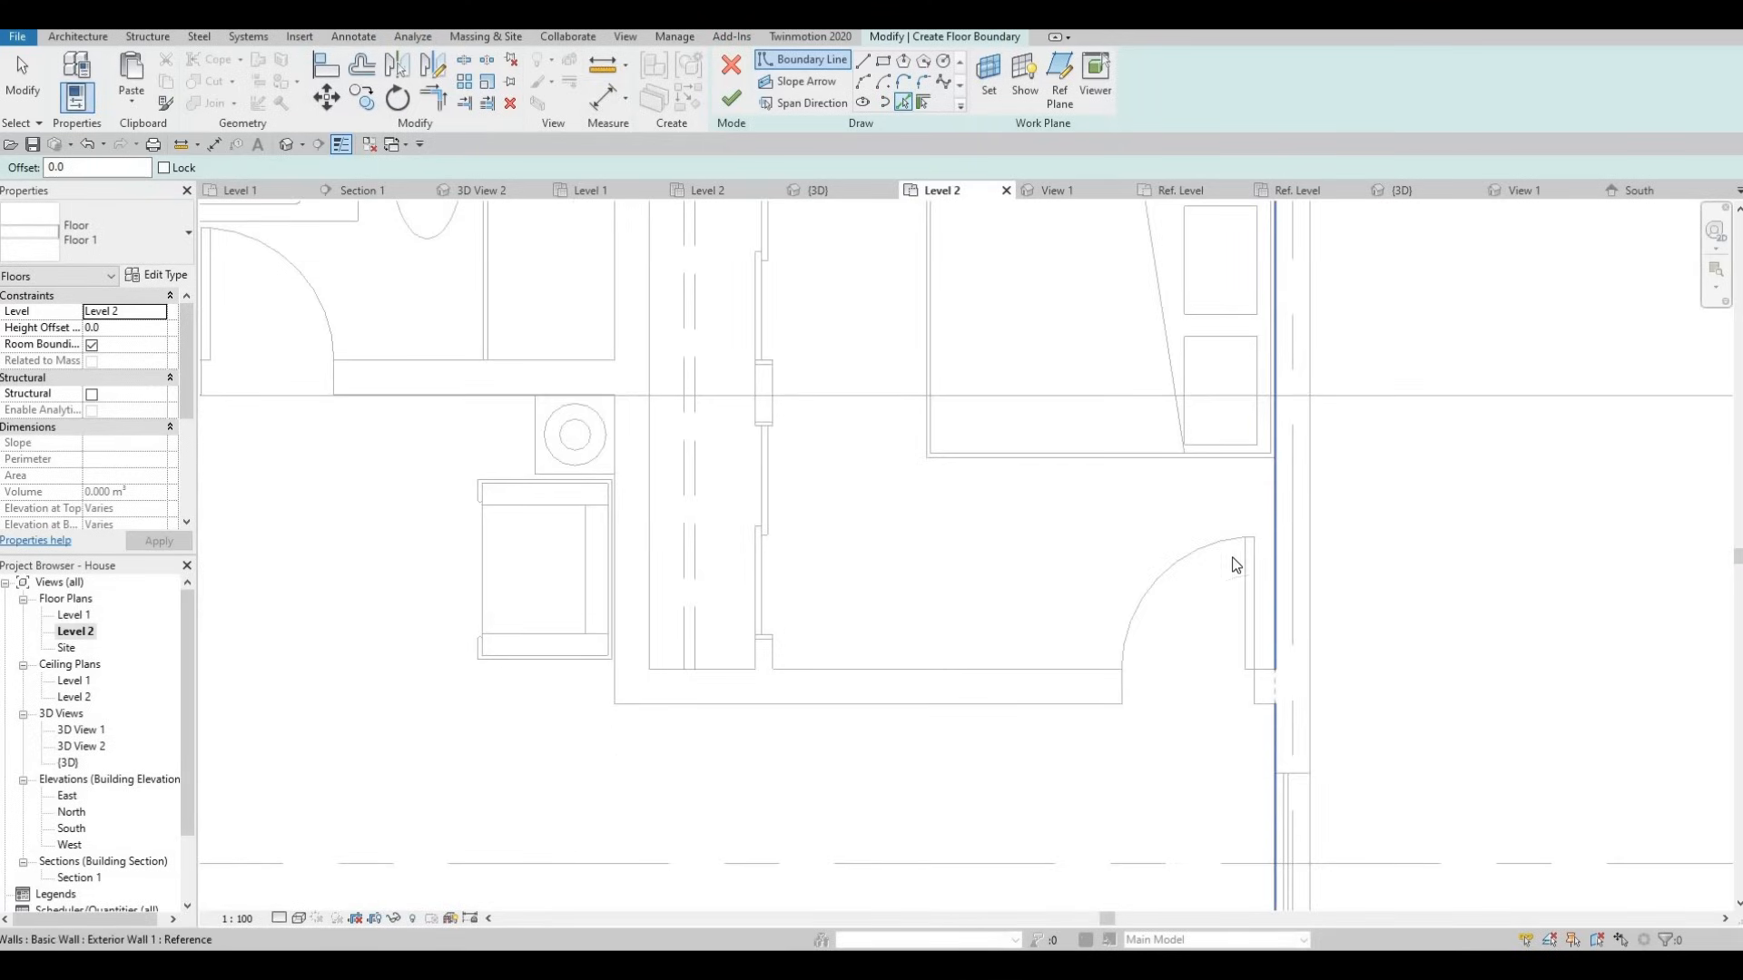
Add floor boundary lines along the inner wall faces of the front-right bedroom's projecting closet and stepped front wall.
scroll(1229, 505, "down", 5)
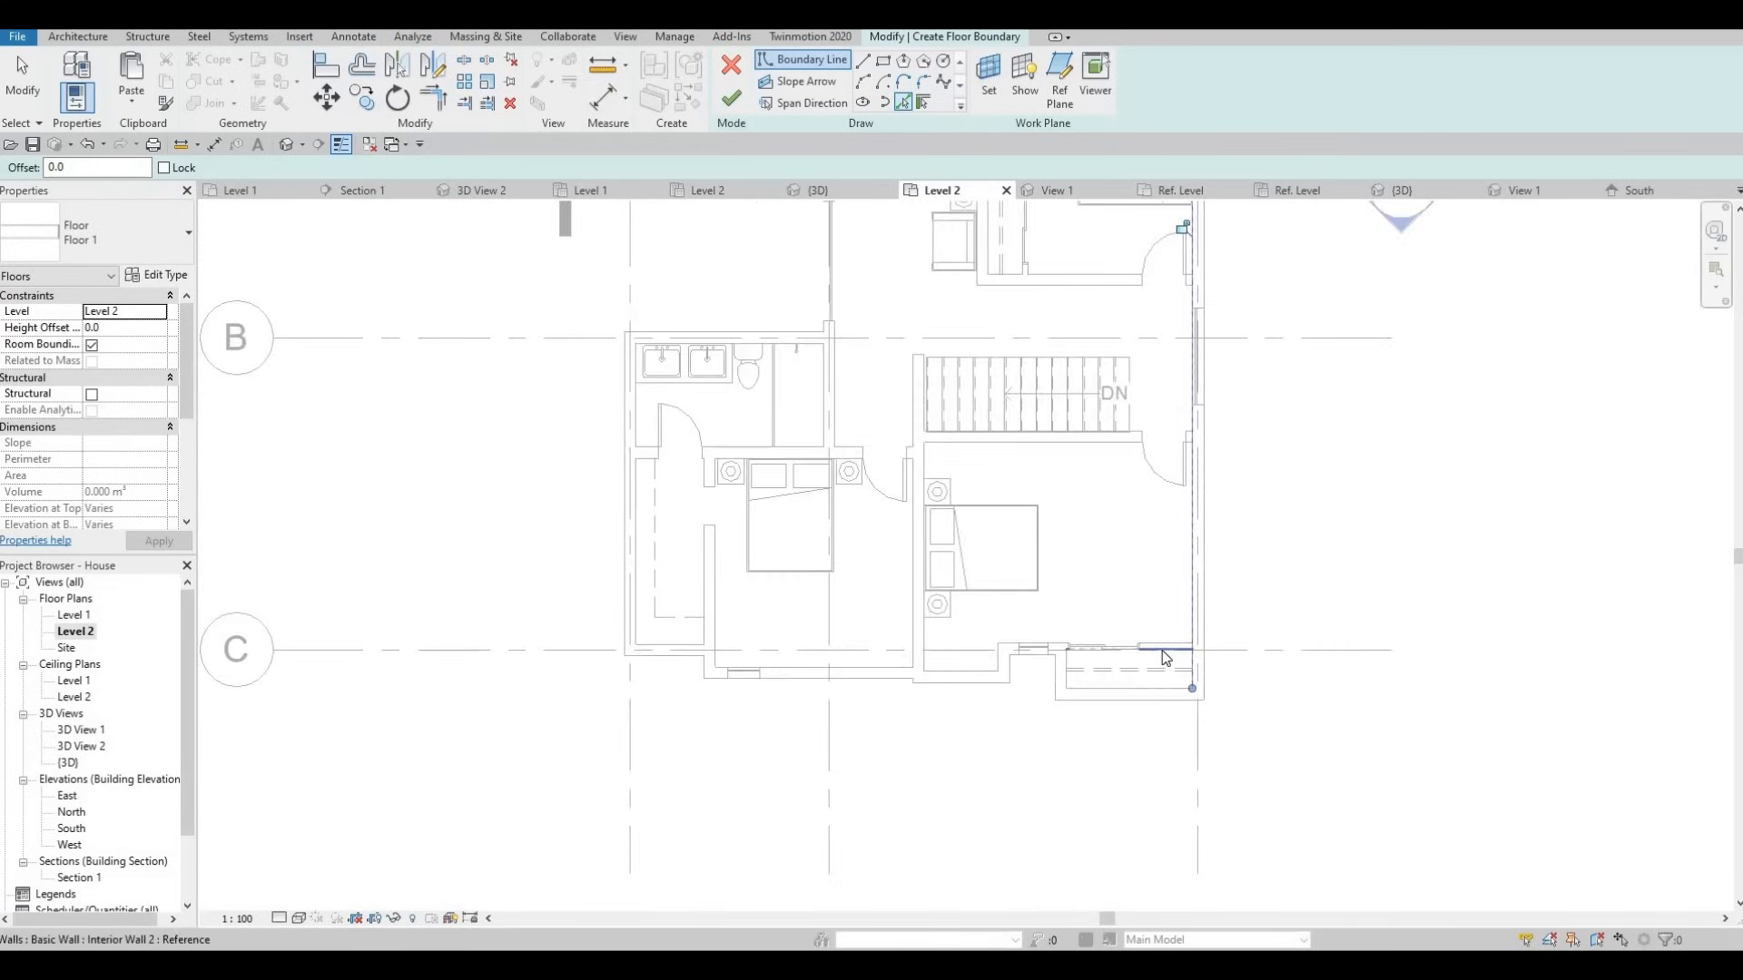
scroll(1166, 654, "up", 2)
left_click(1162, 640)
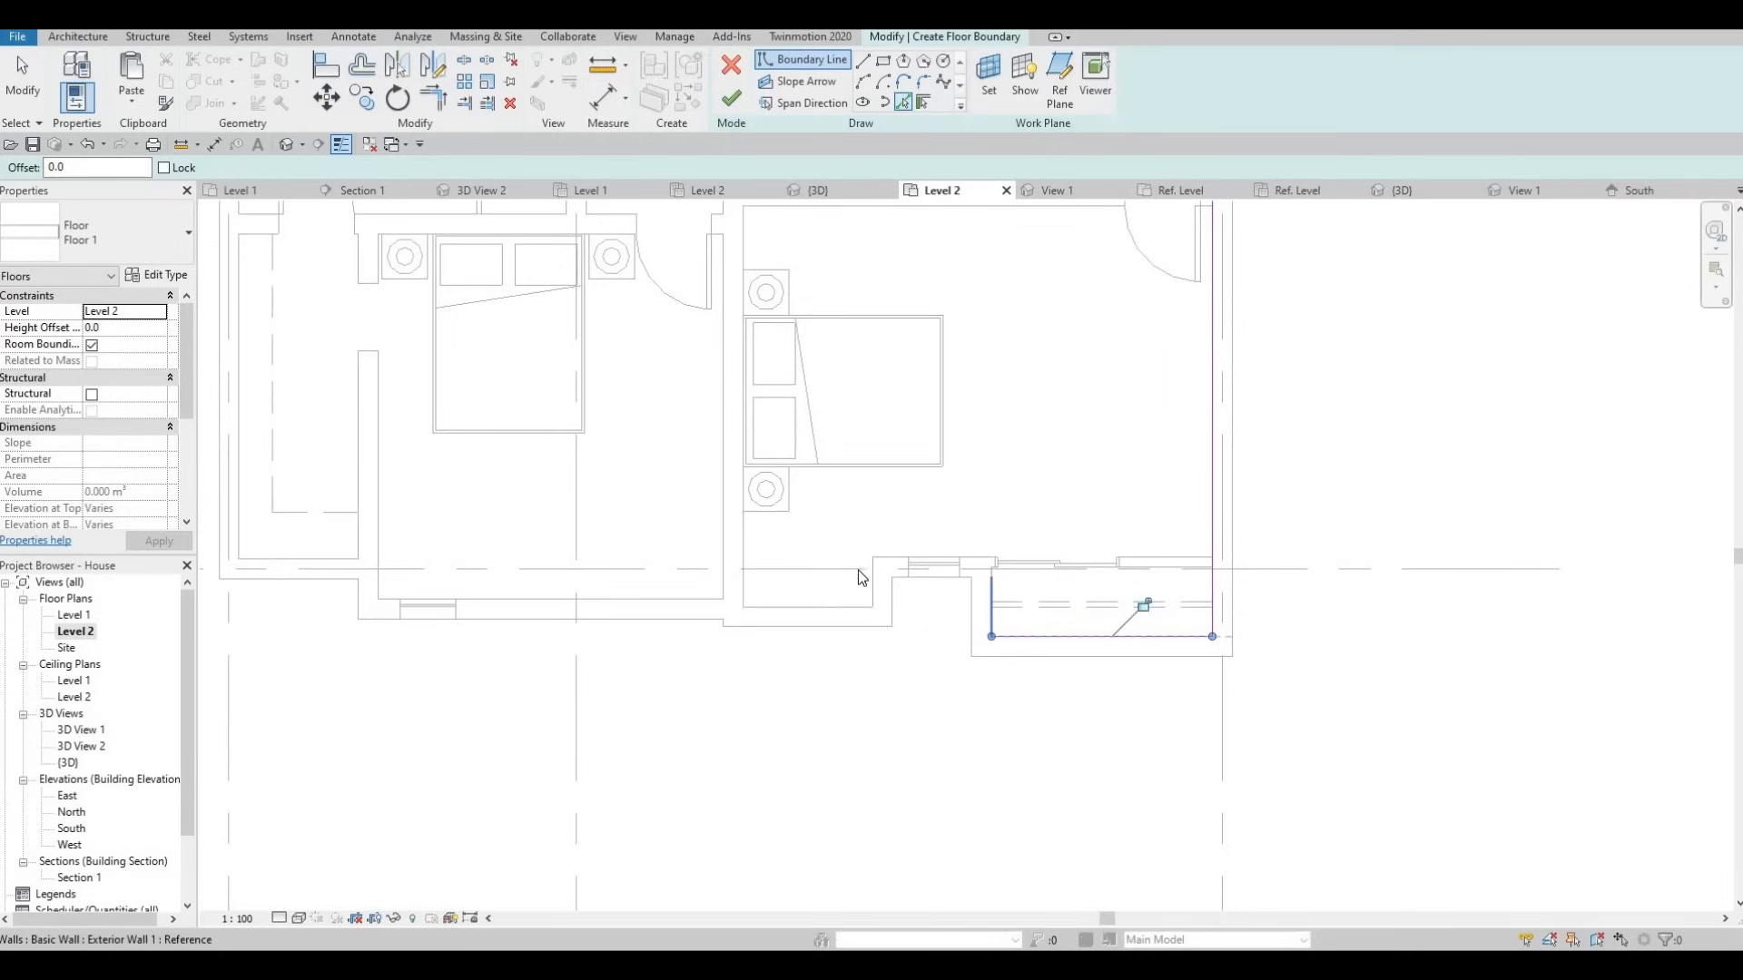
left_click(992, 601)
scroll(914, 540, "up", 2)
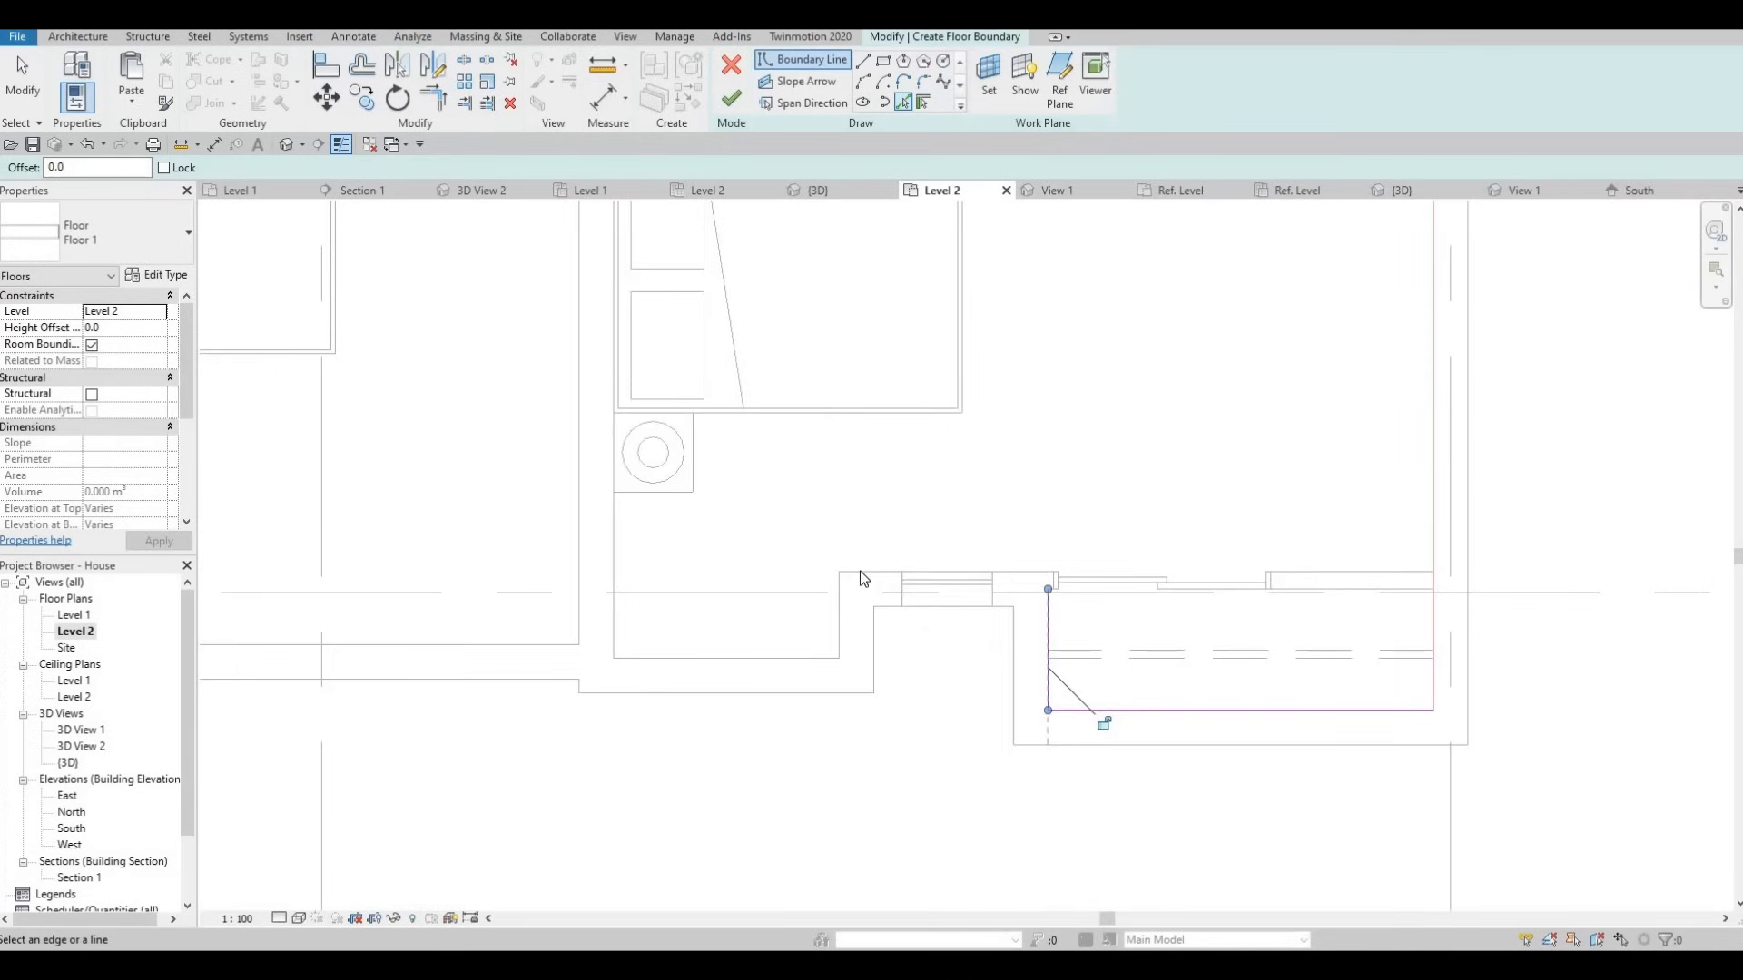
left_click(1016, 575)
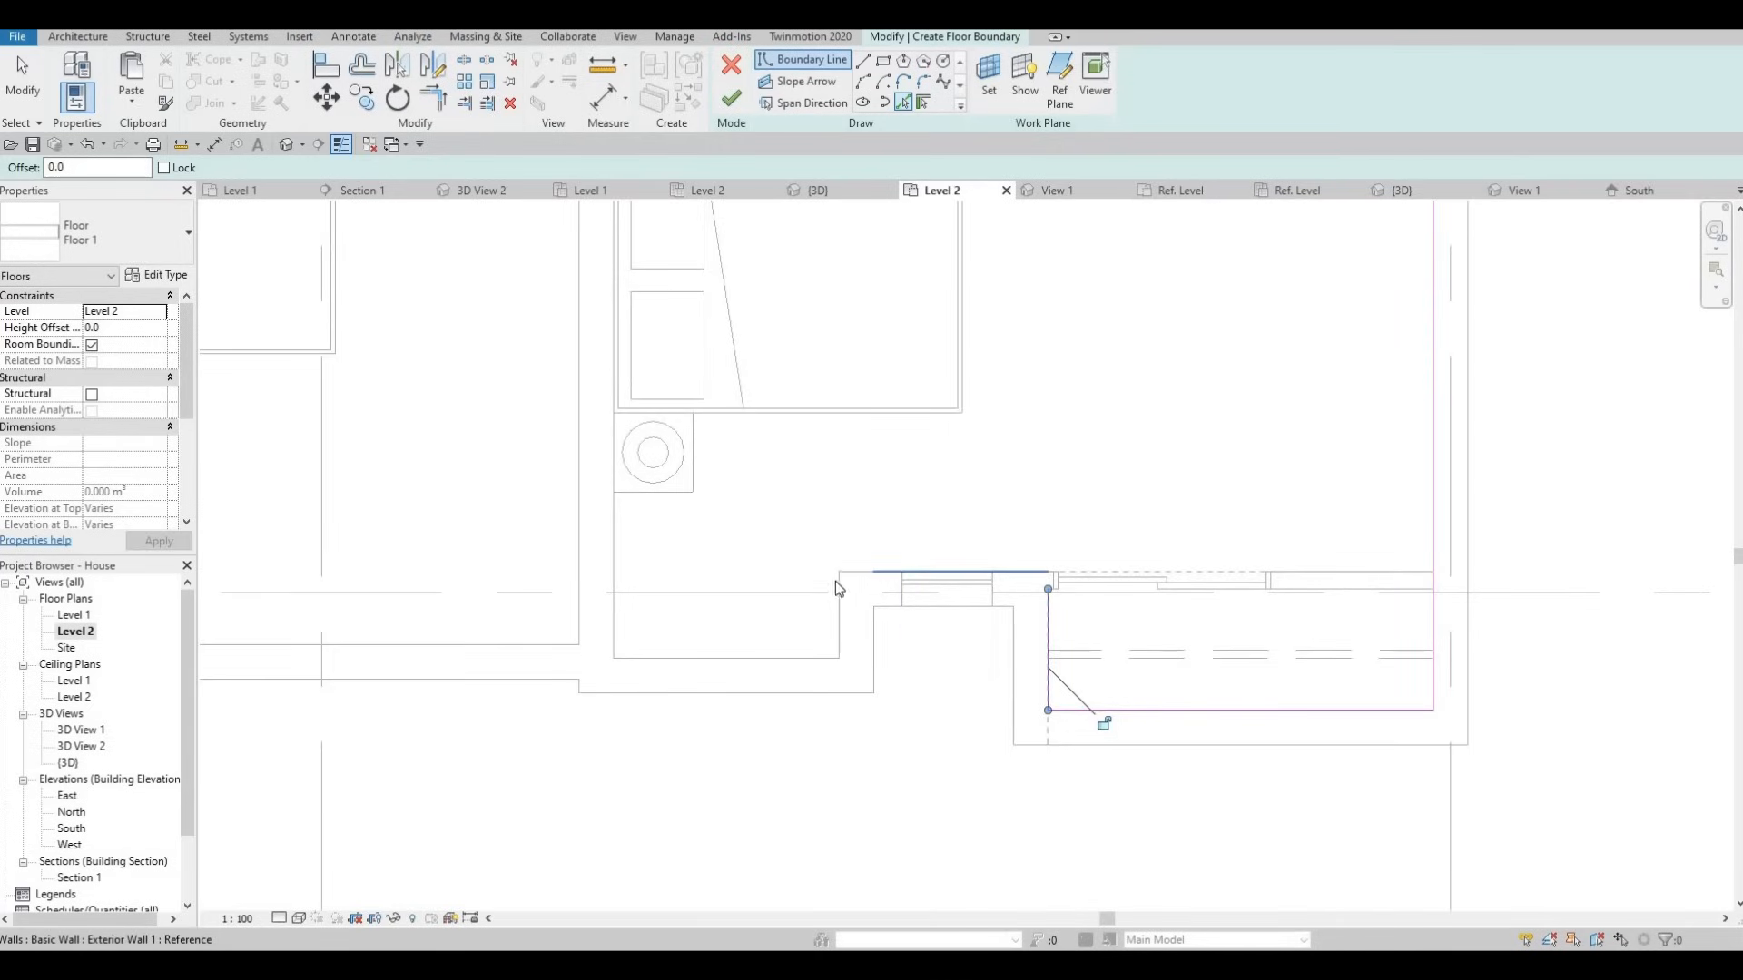
left_click(836, 624)
left_click(711, 655)
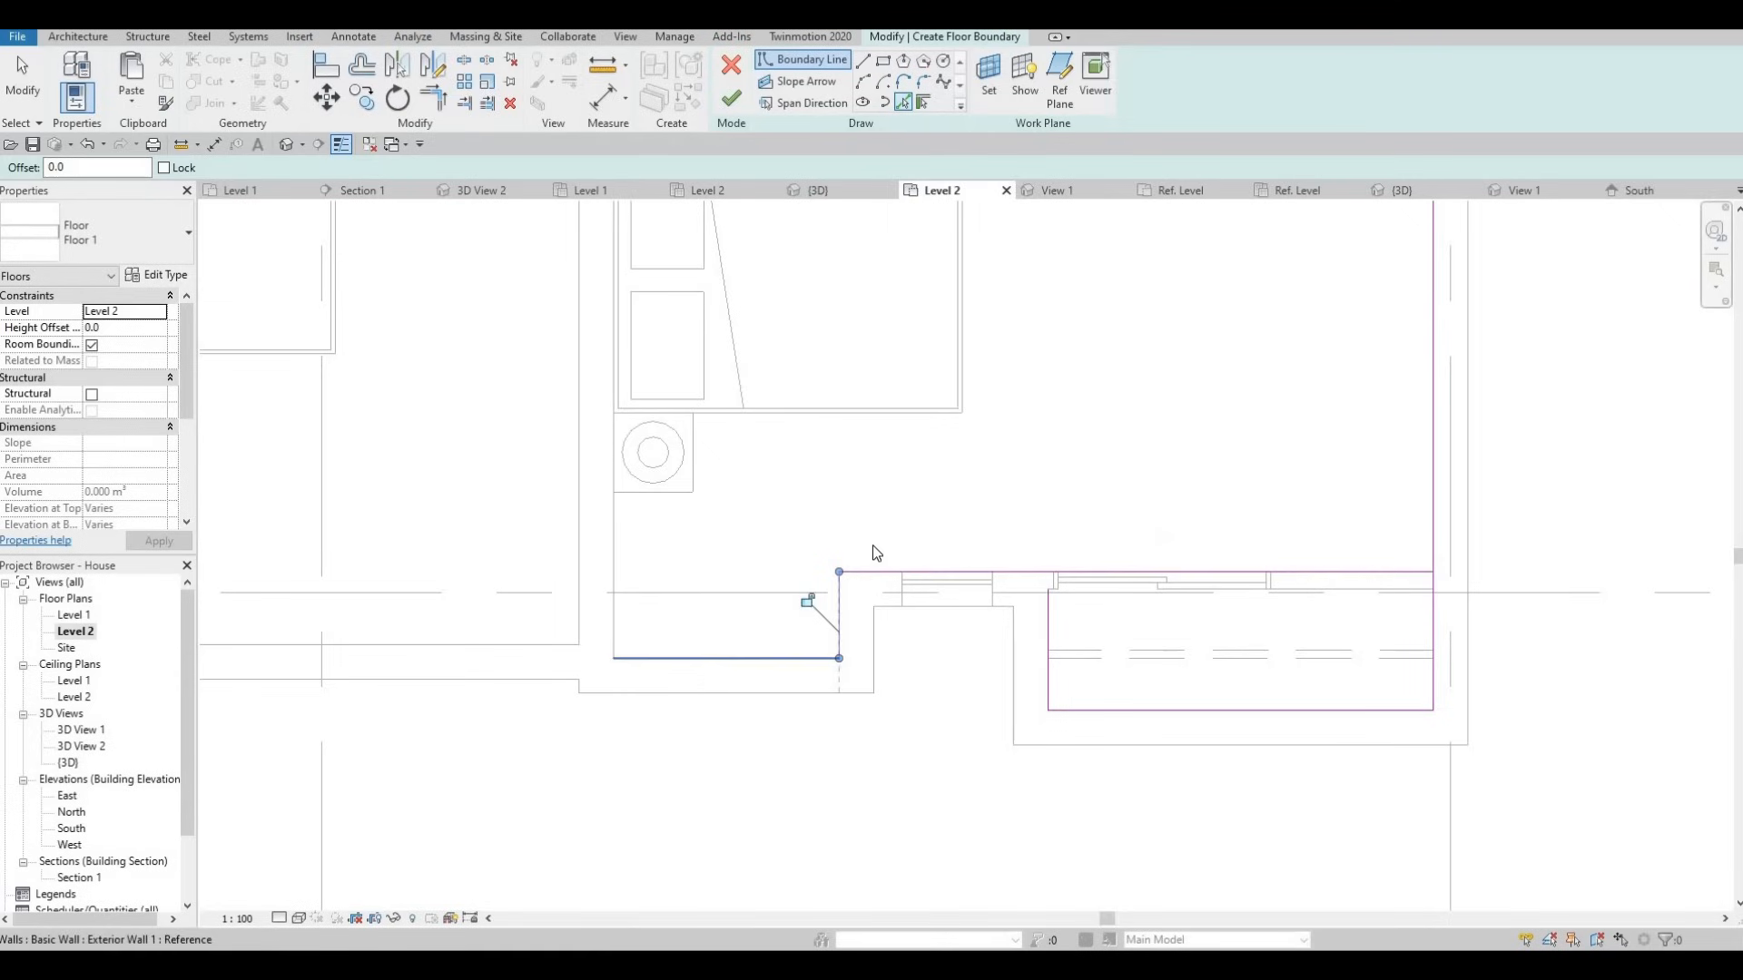
Pick boundary lines along the front-left bedroom's front wall, its side partitions, and the adjoining closet's front and left walls.
middle_click_drag(845, 584, 919, 609)
scroll(973, 548, "down", 2)
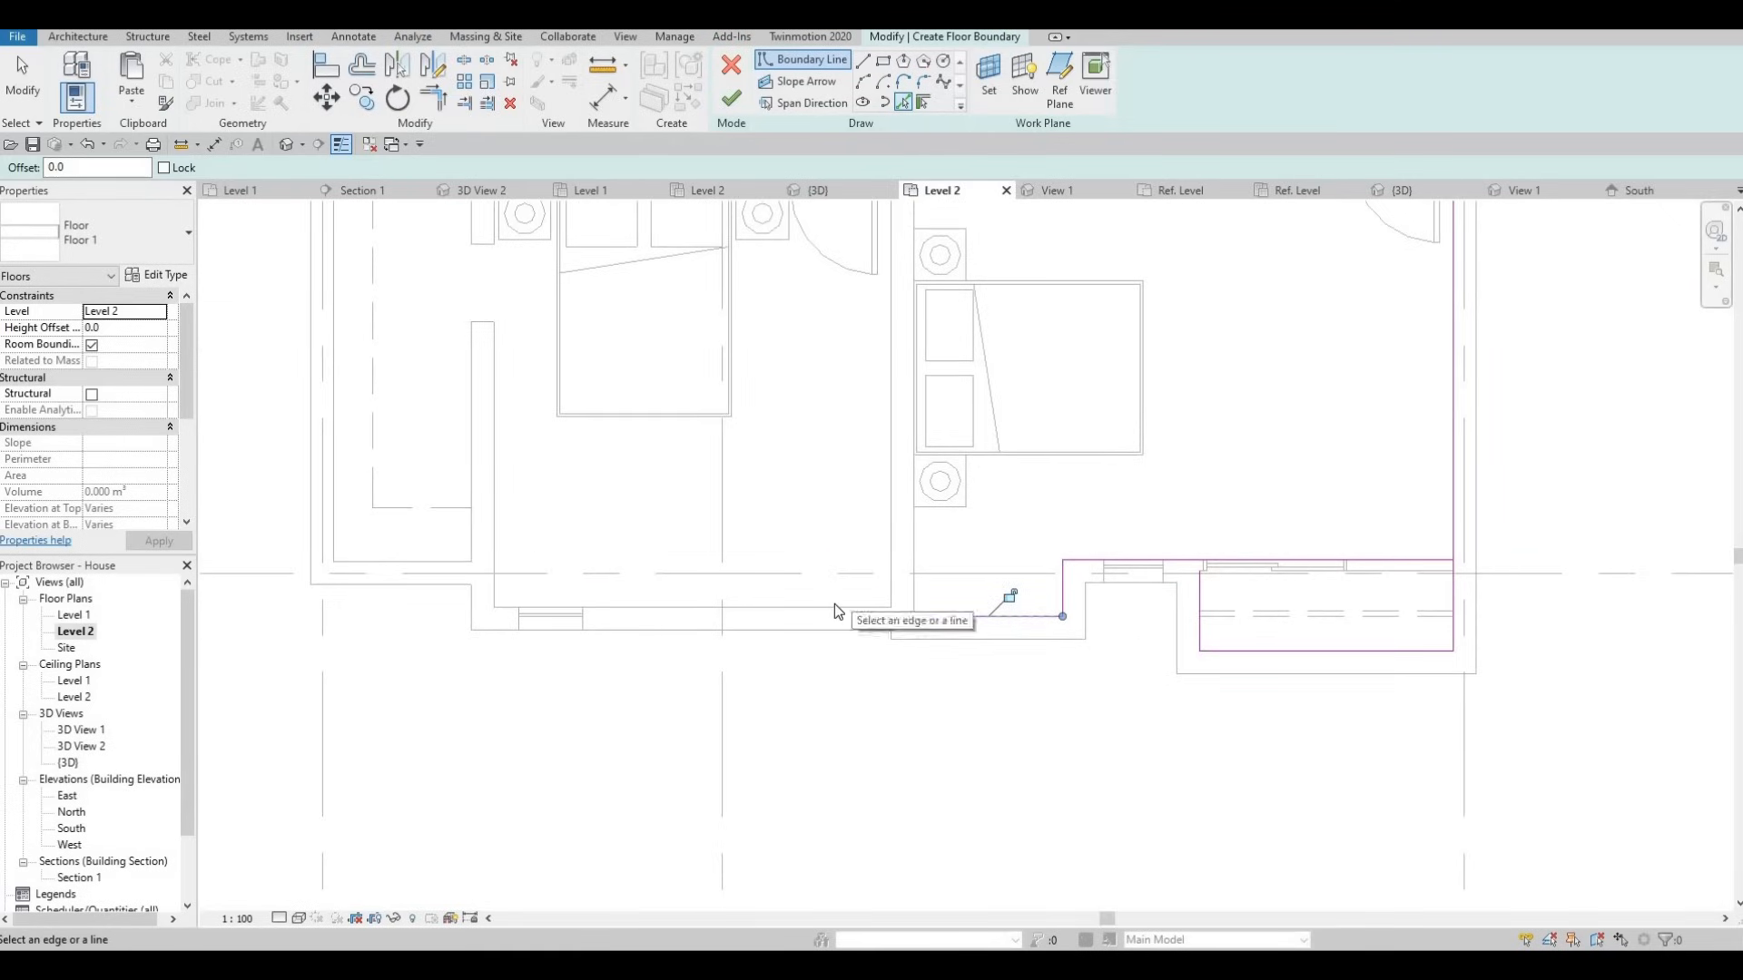
left_click(900, 602)
scroll(906, 604, "up", 5)
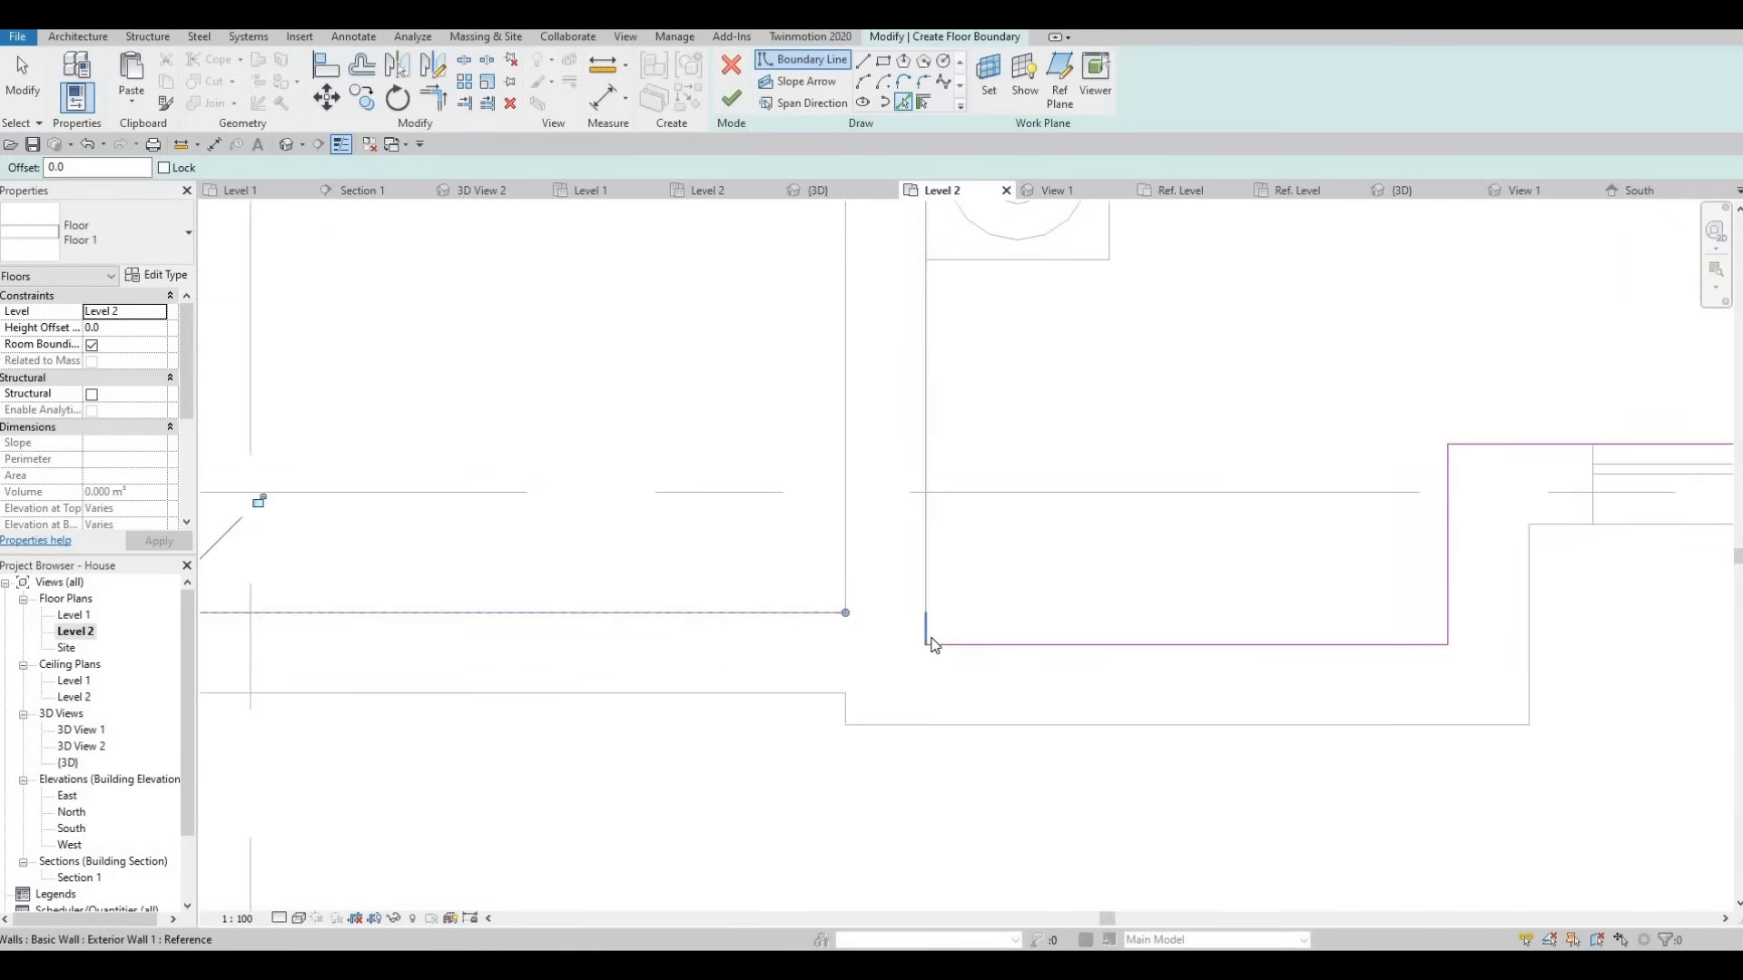
scroll(820, 556, "down", 2)
middle_click_drag(819, 555, 914, 594)
scroll(816, 568, "down", 2)
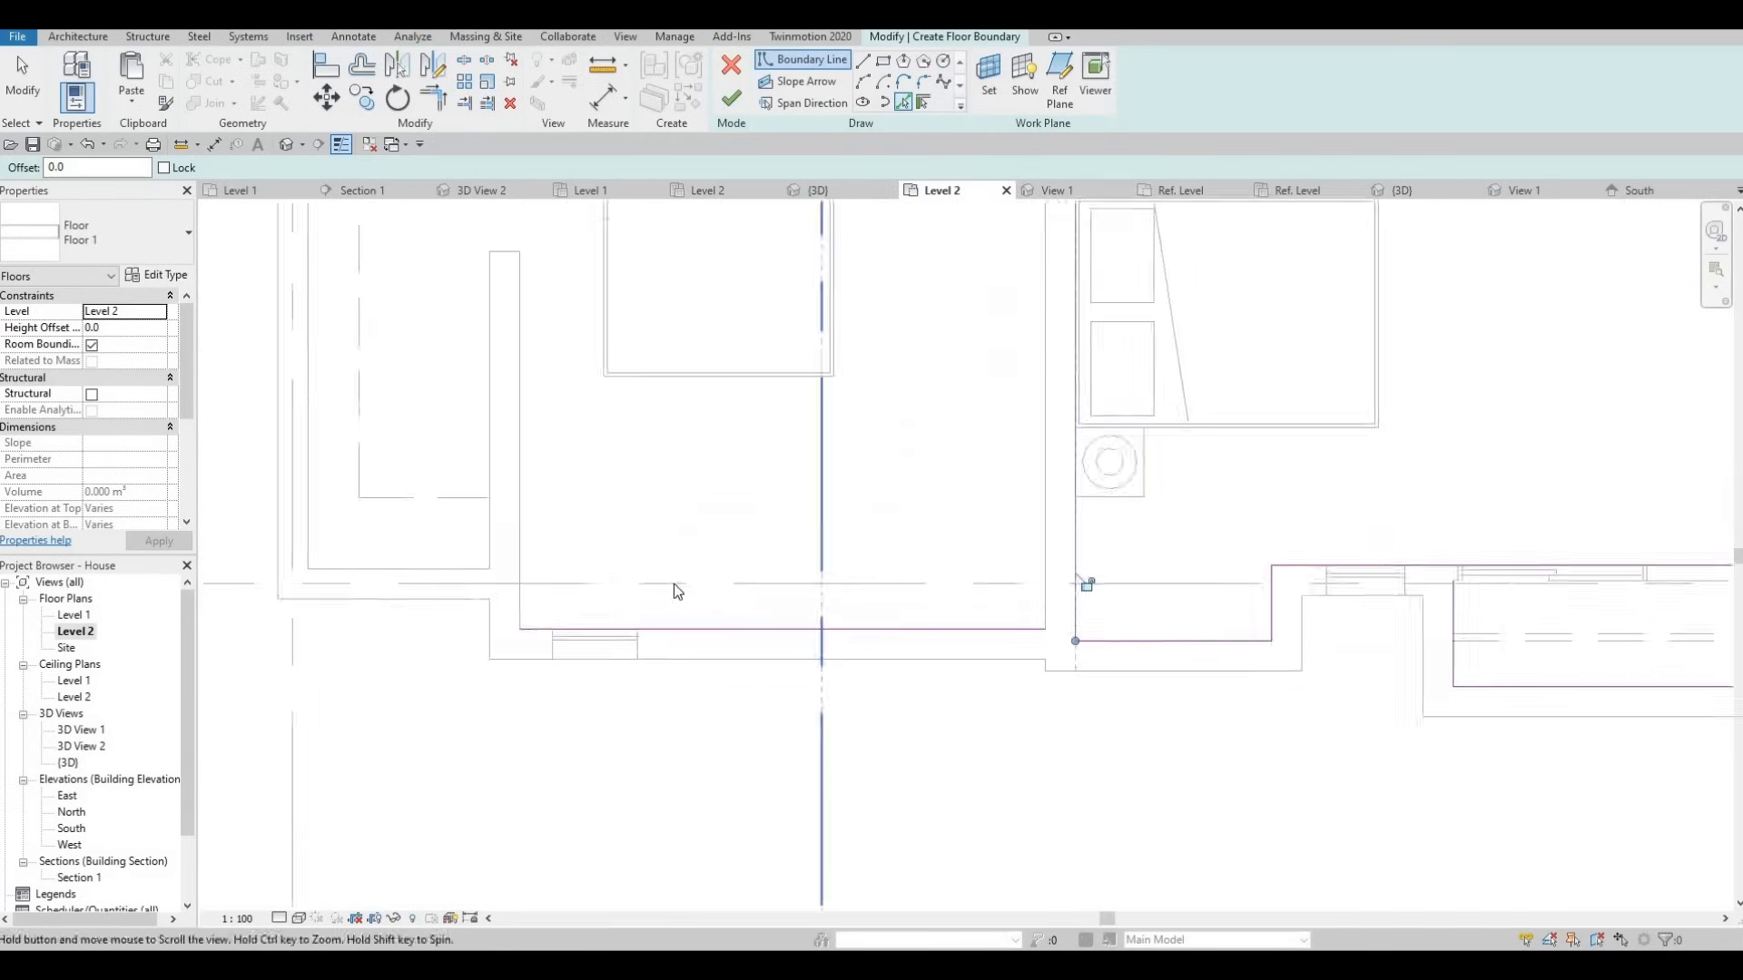
scroll(675, 586, "down", 1)
middle_click_drag(674, 587, 768, 591)
left_click(647, 605)
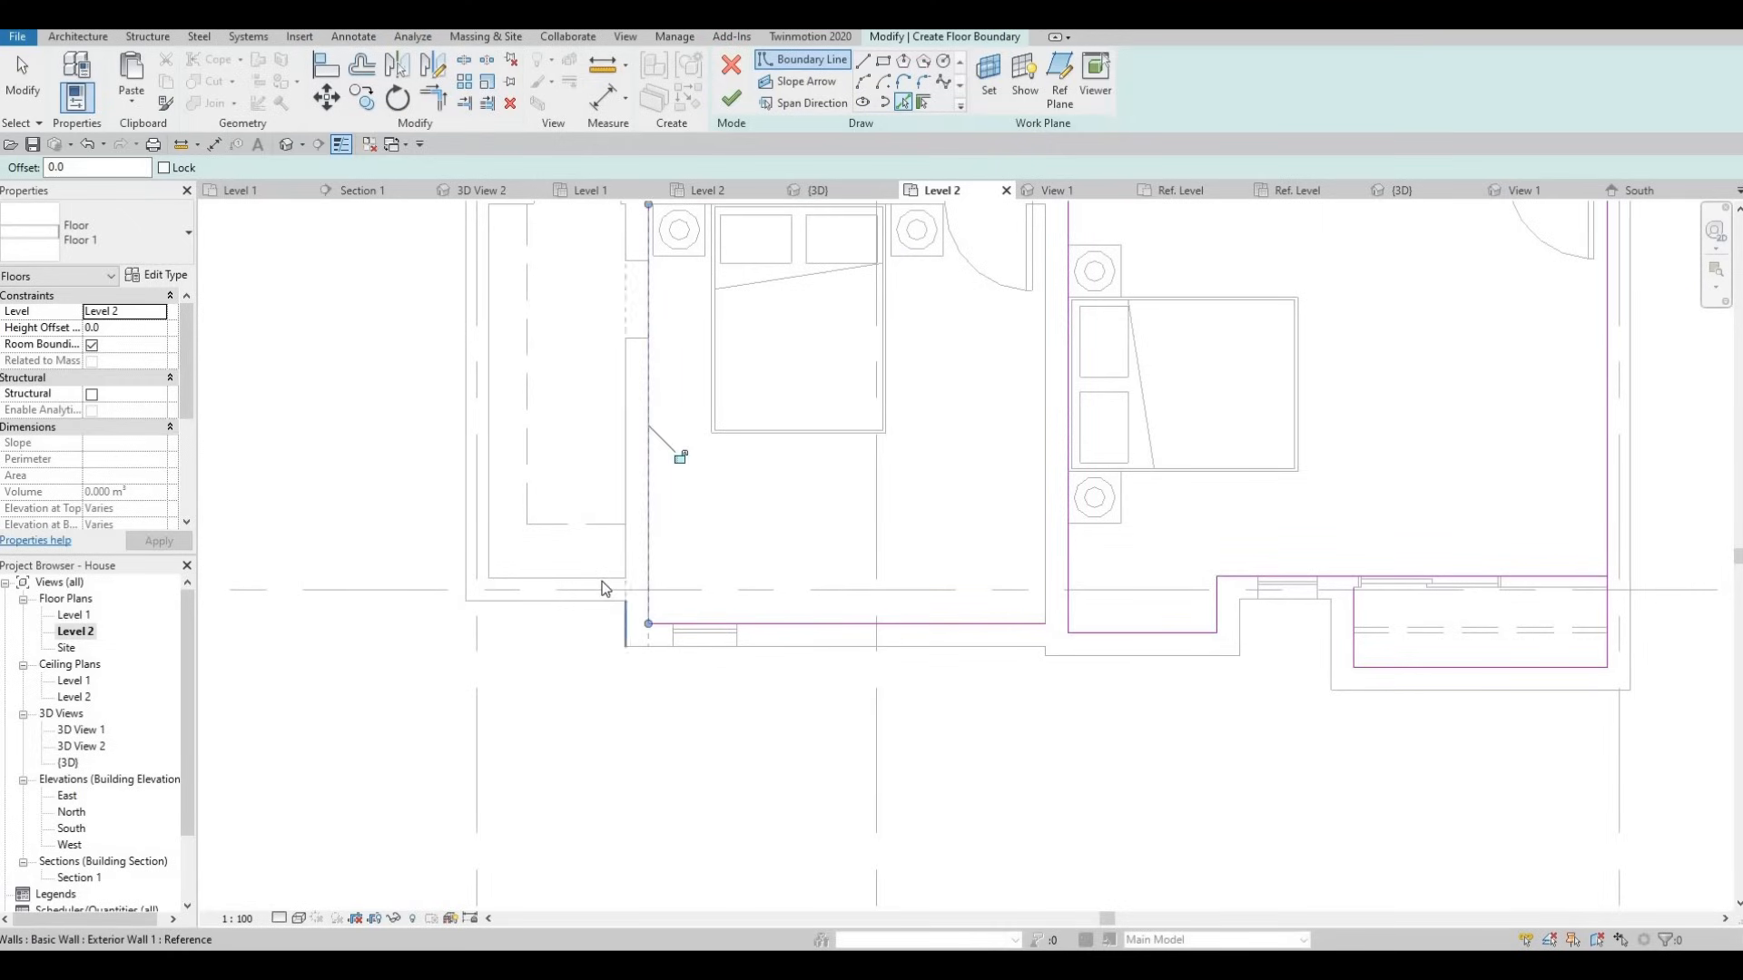
left_click(601, 580)
left_click(488, 506)
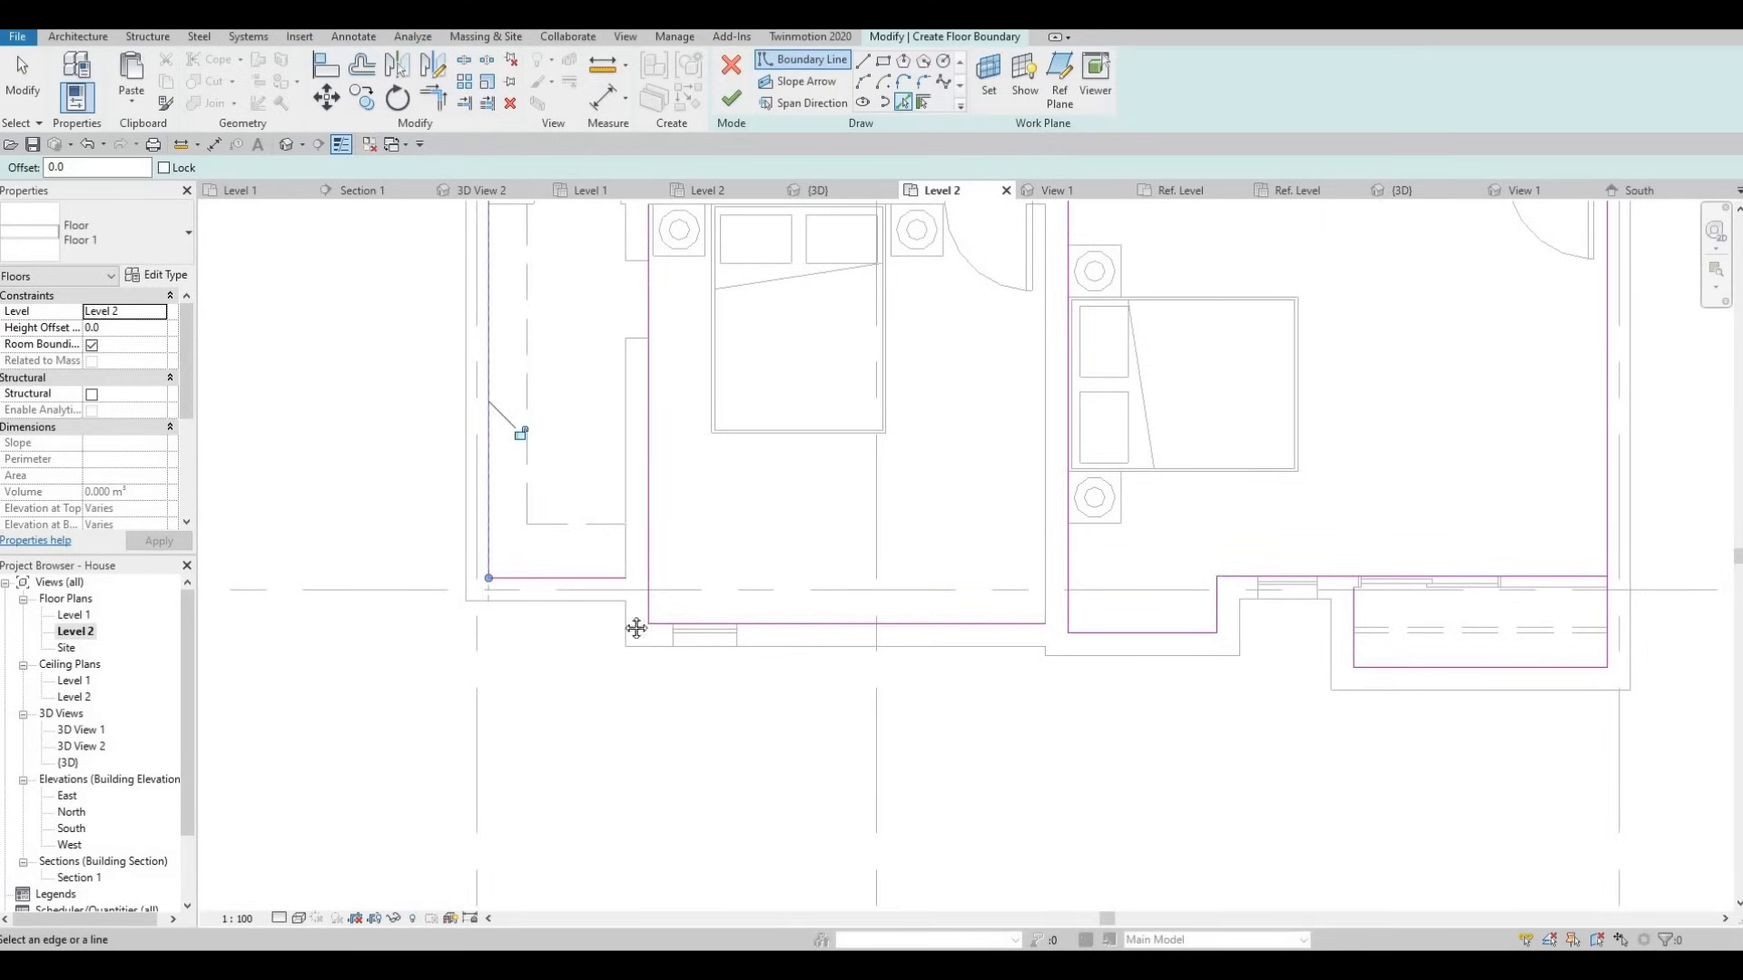
Pick boundary lines along the front-left bathroom's back wall and the inner face of the hall's left exterior wall.
middle_click_drag(634, 626, 619, 851)
scroll(619, 851, "down", 1)
middle_click_drag(639, 479, 619, 638)
scroll(655, 545, "up", 3)
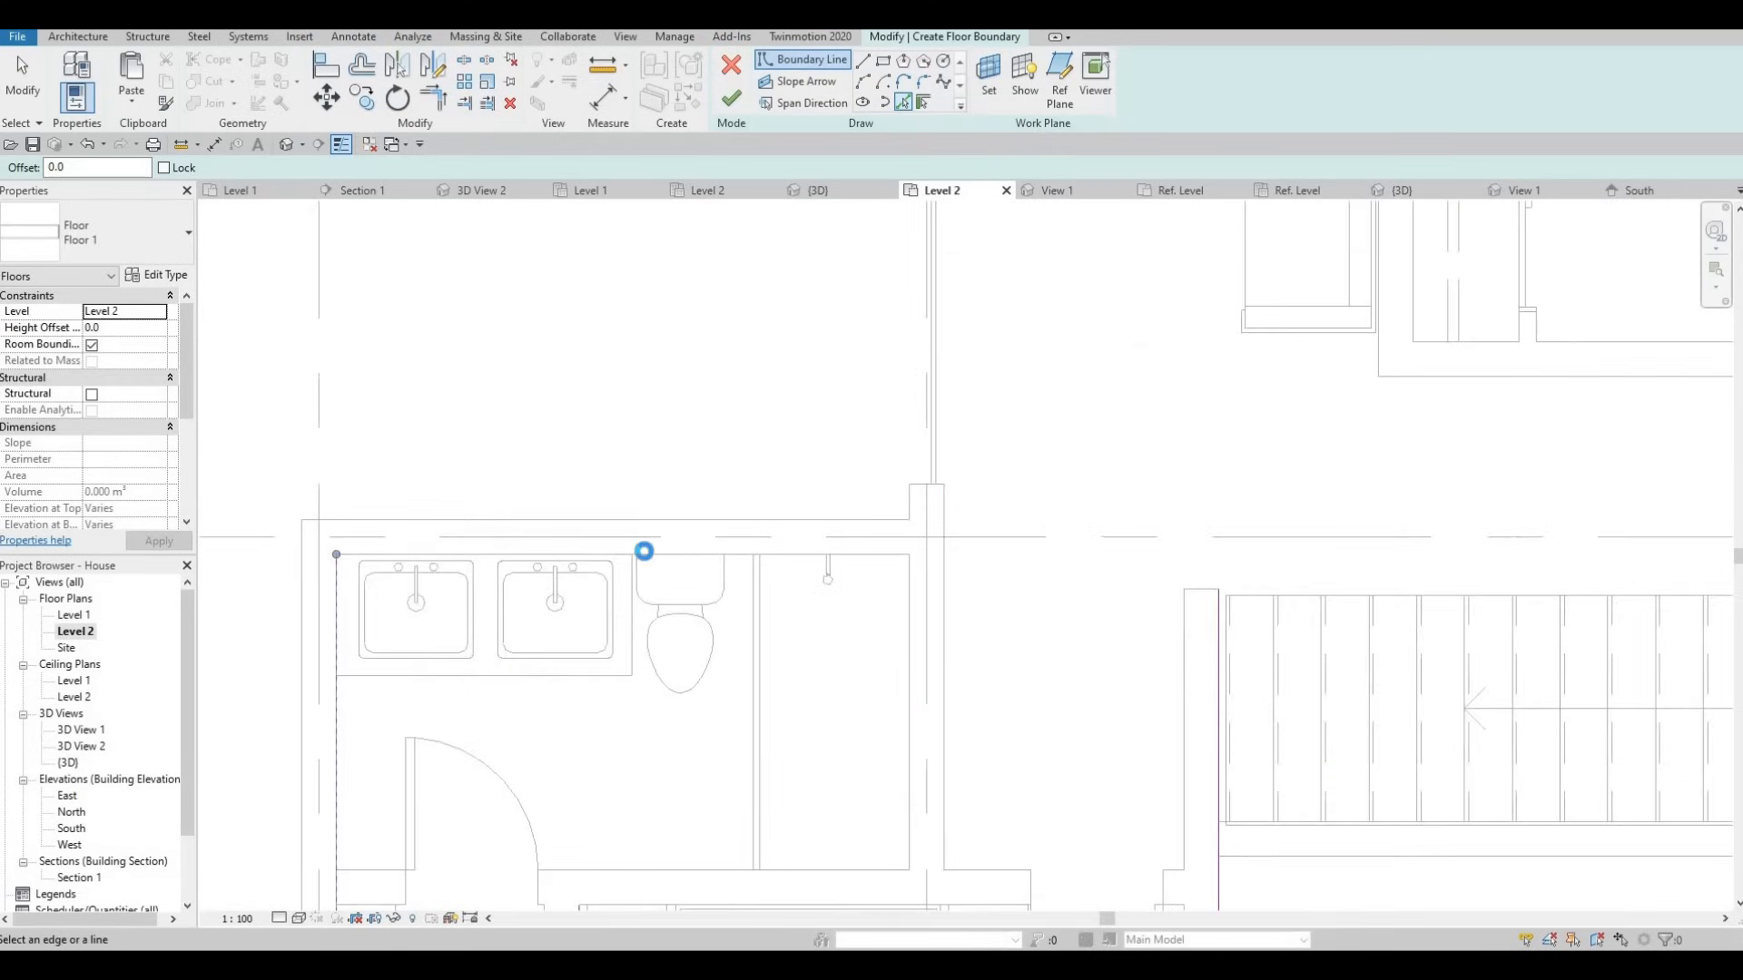
left_click(786, 577)
scroll(572, 587, "down", 2)
middle_click_drag(812, 356, 783, 430)
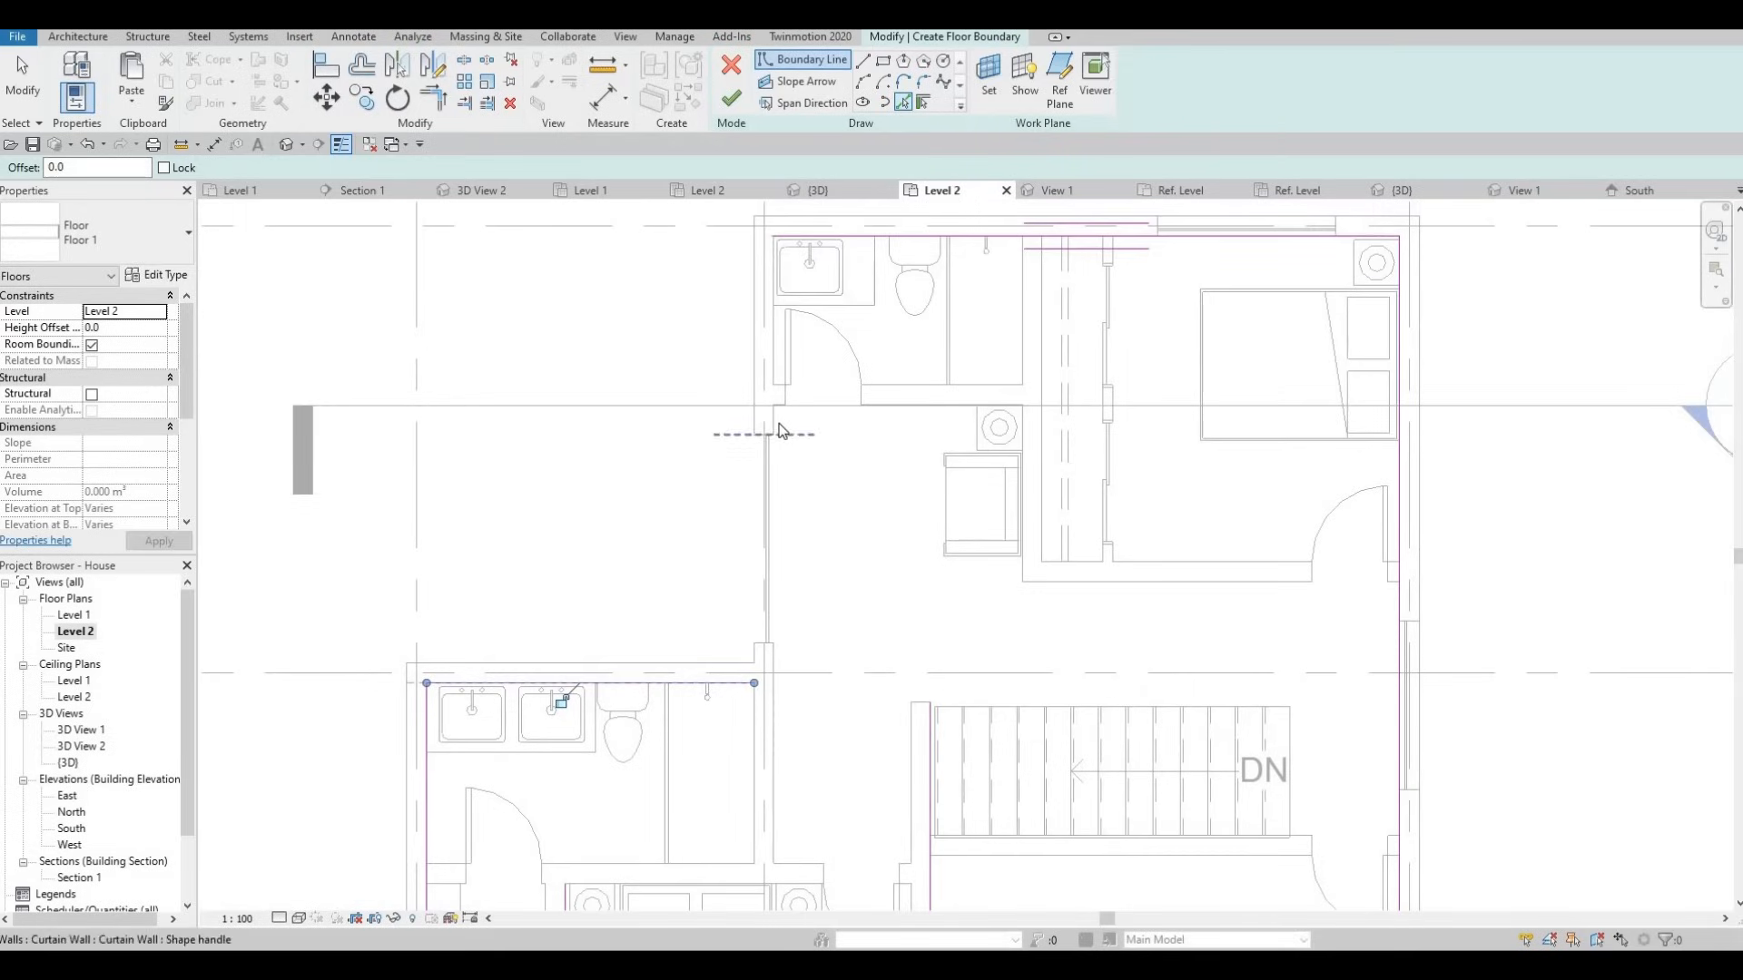
left_click(793, 417)
scroll(901, 555, "down", 2)
middle_click_drag(1098, 587, 1095, 515)
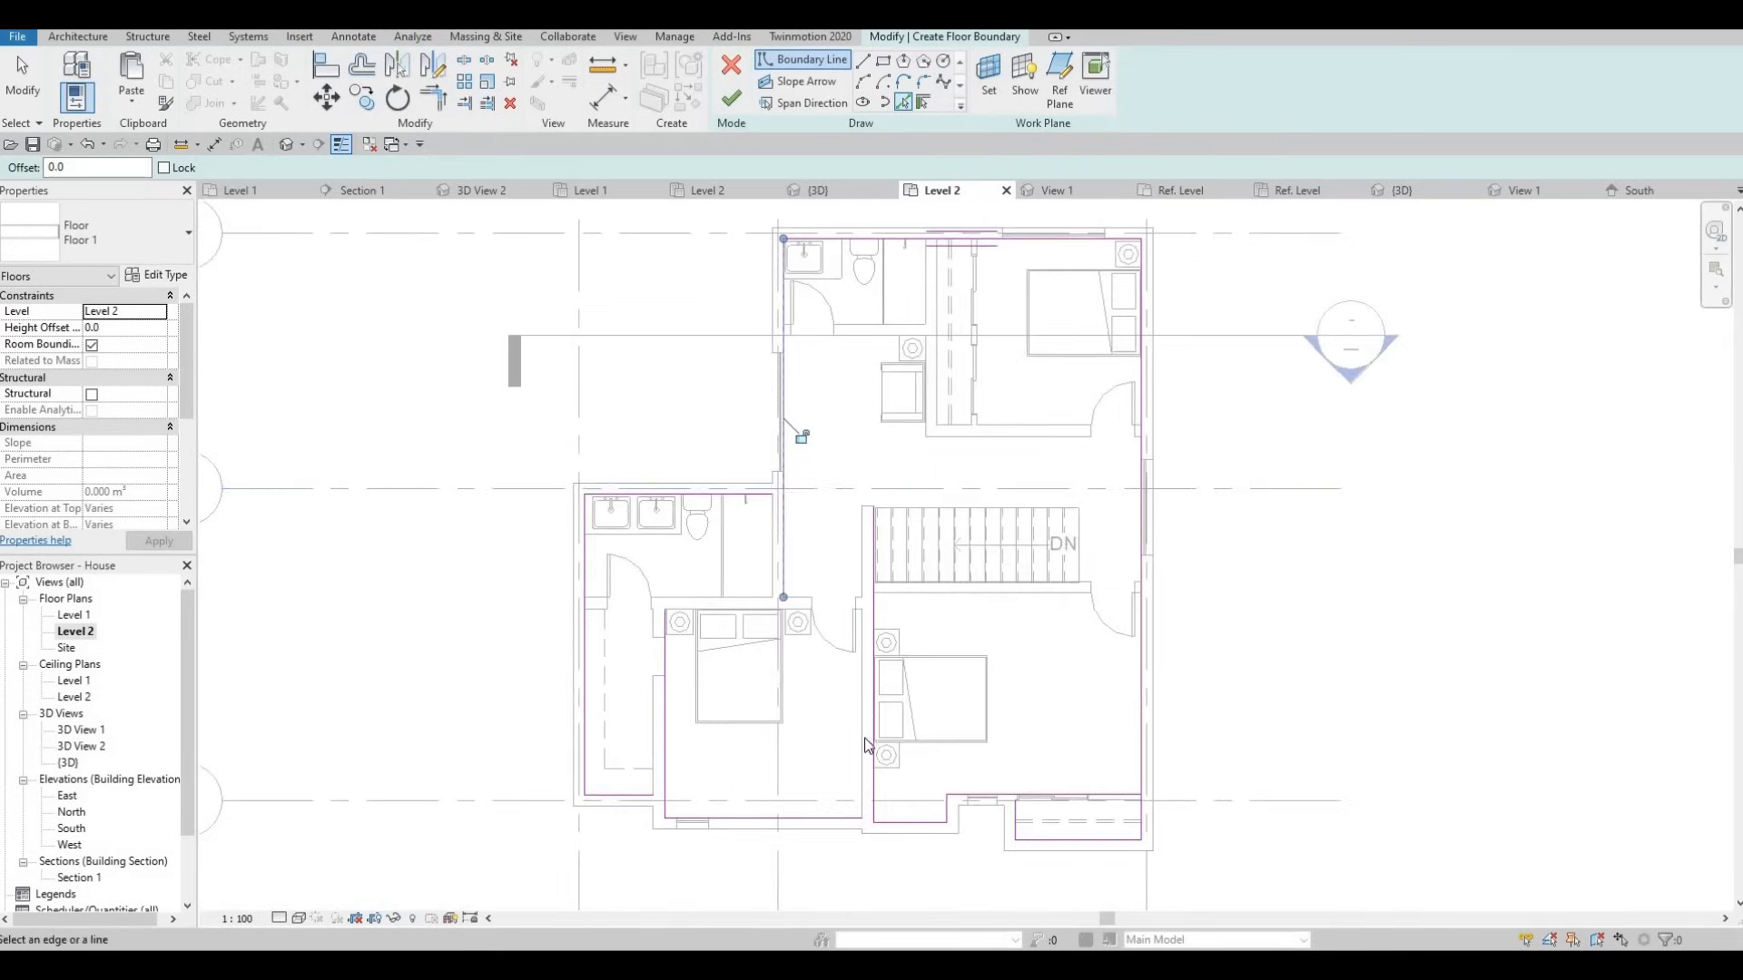
Trim the front boundary lines into connected corners at the partition between the front bedrooms and at the left closet.
scroll(903, 722, "down", 1)
middle_click_drag(955, 806, 980, 669)
scroll(981, 669, "up", 4)
key("Escape")
key("t")
key("r")
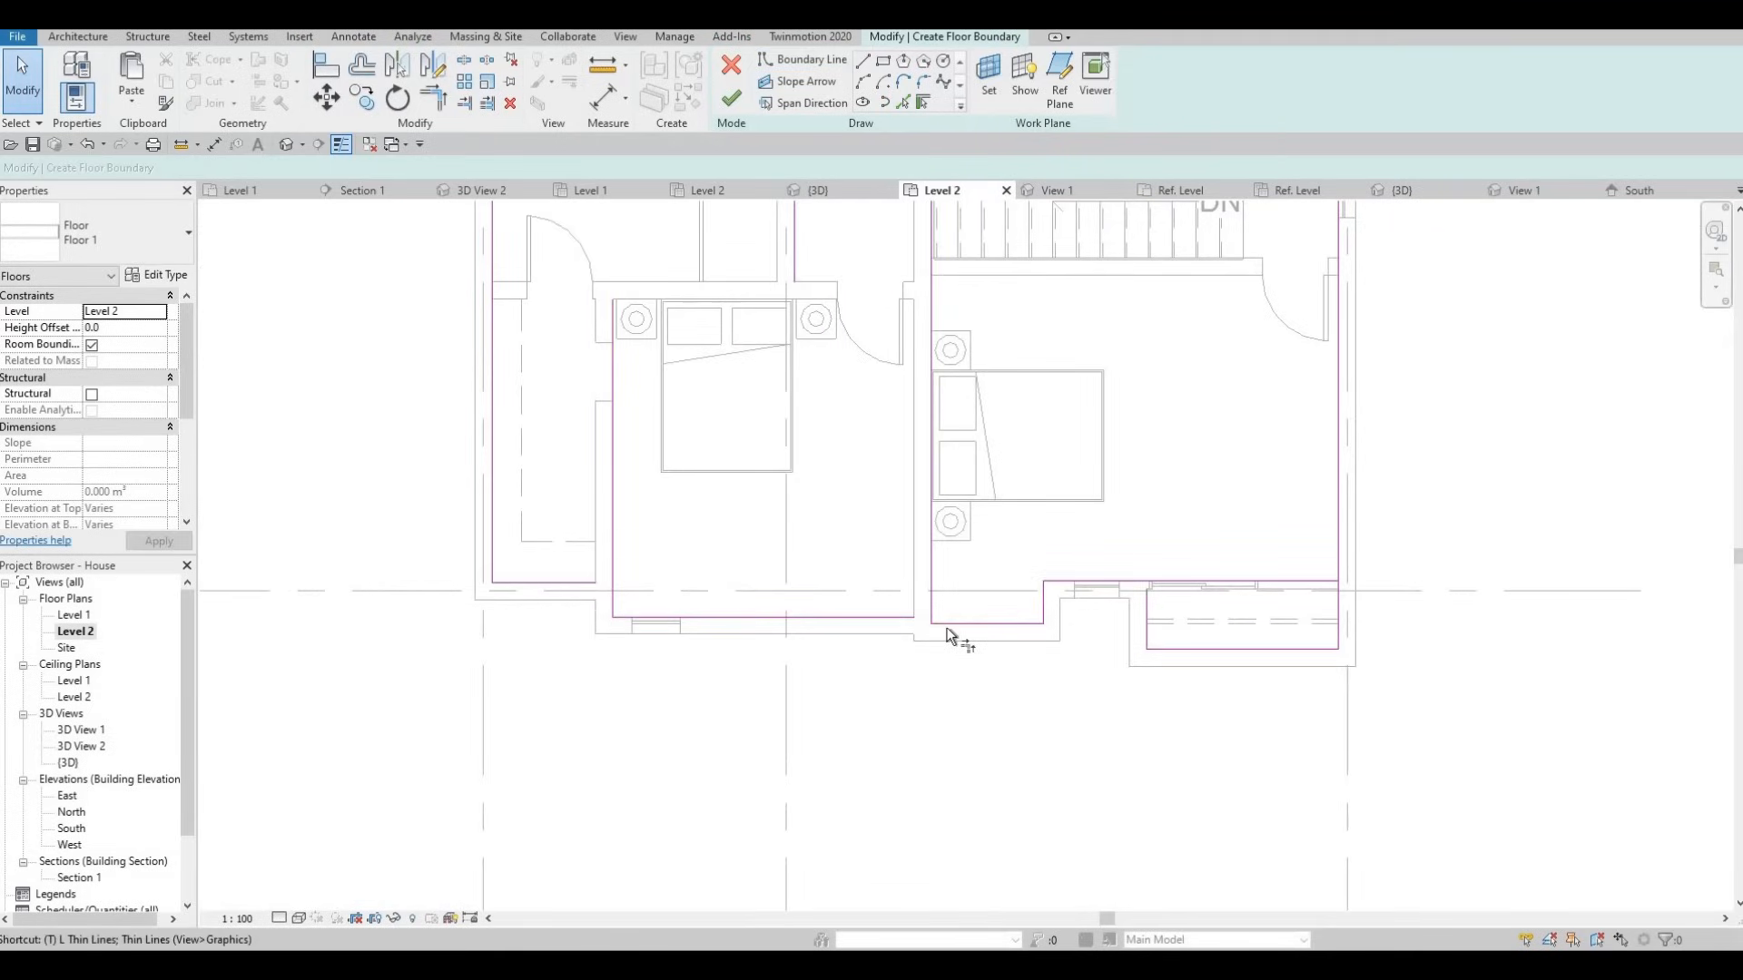
scroll(952, 637, "up", 2)
left_click(917, 624)
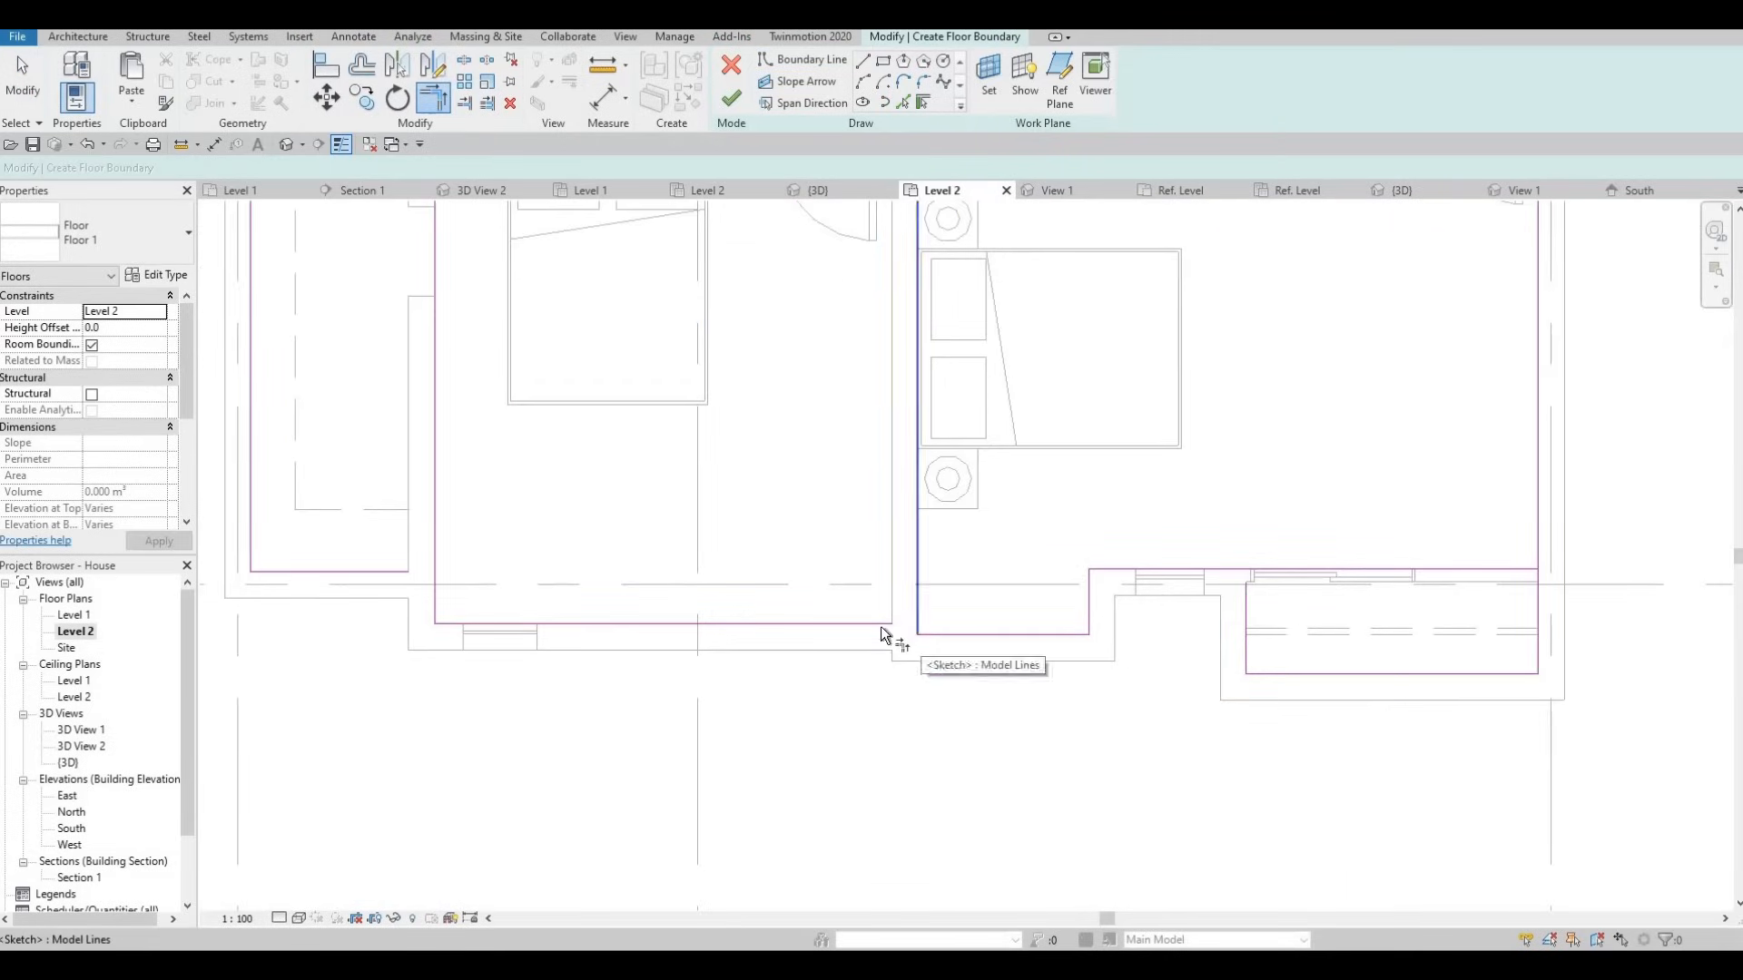
left_click(880, 626)
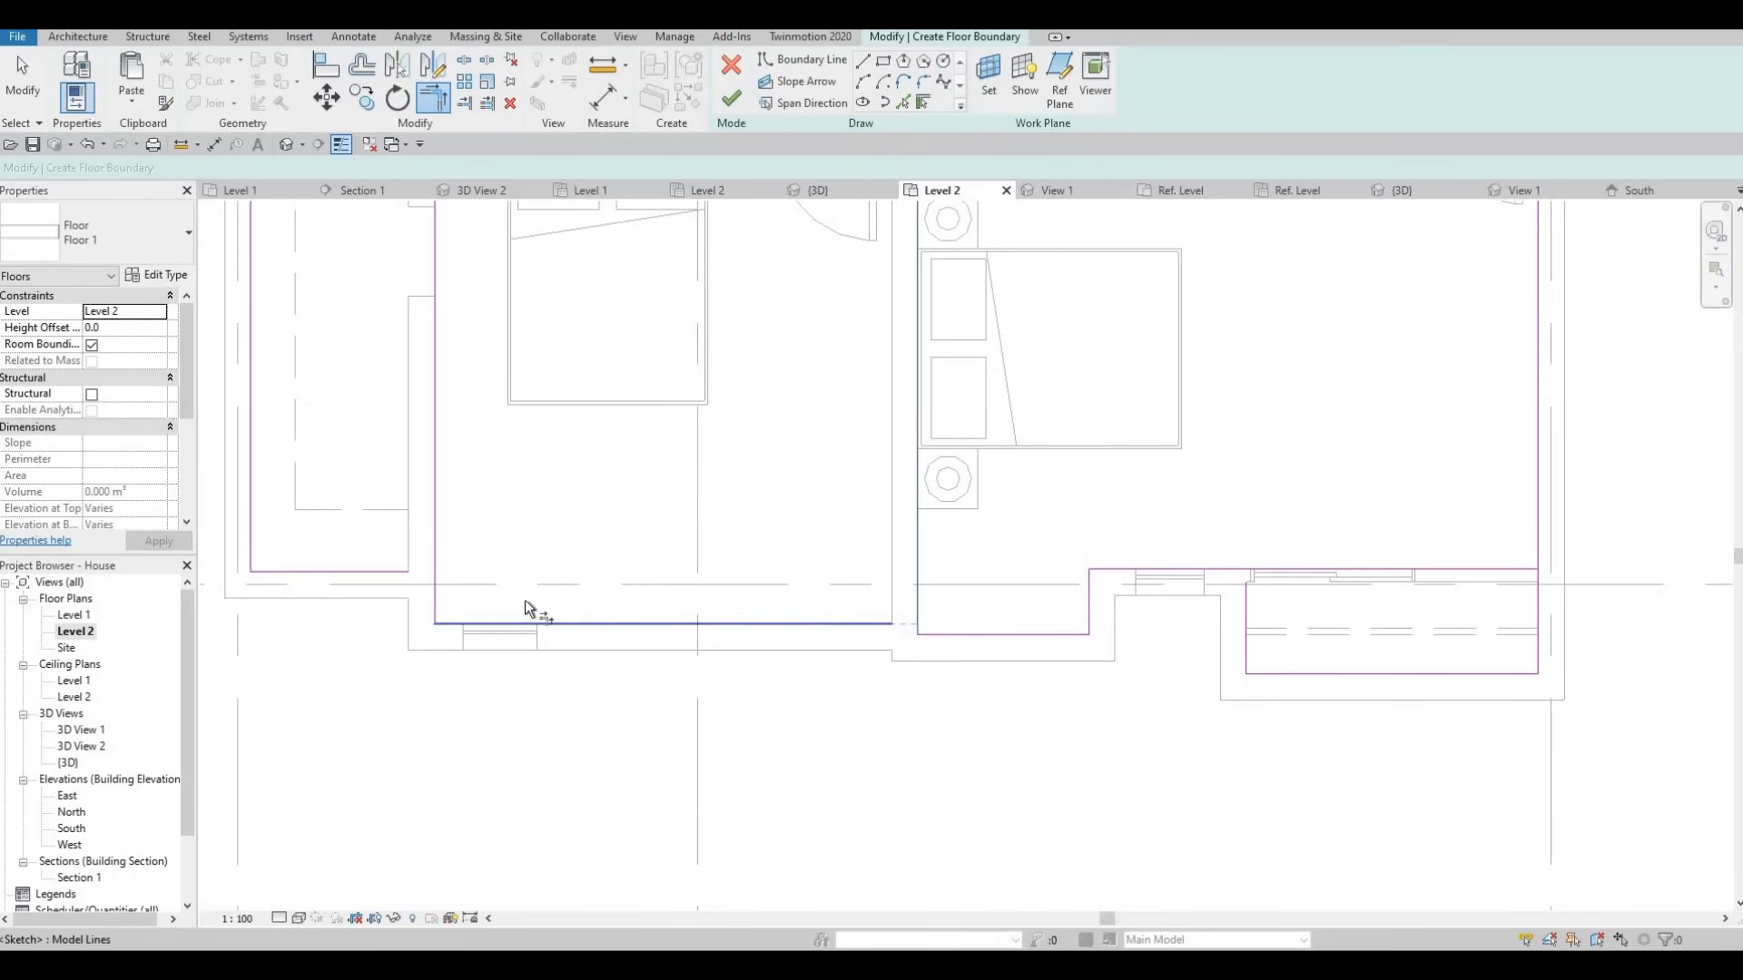
left_click(379, 570)
scroll(1101, 595, "down", 2)
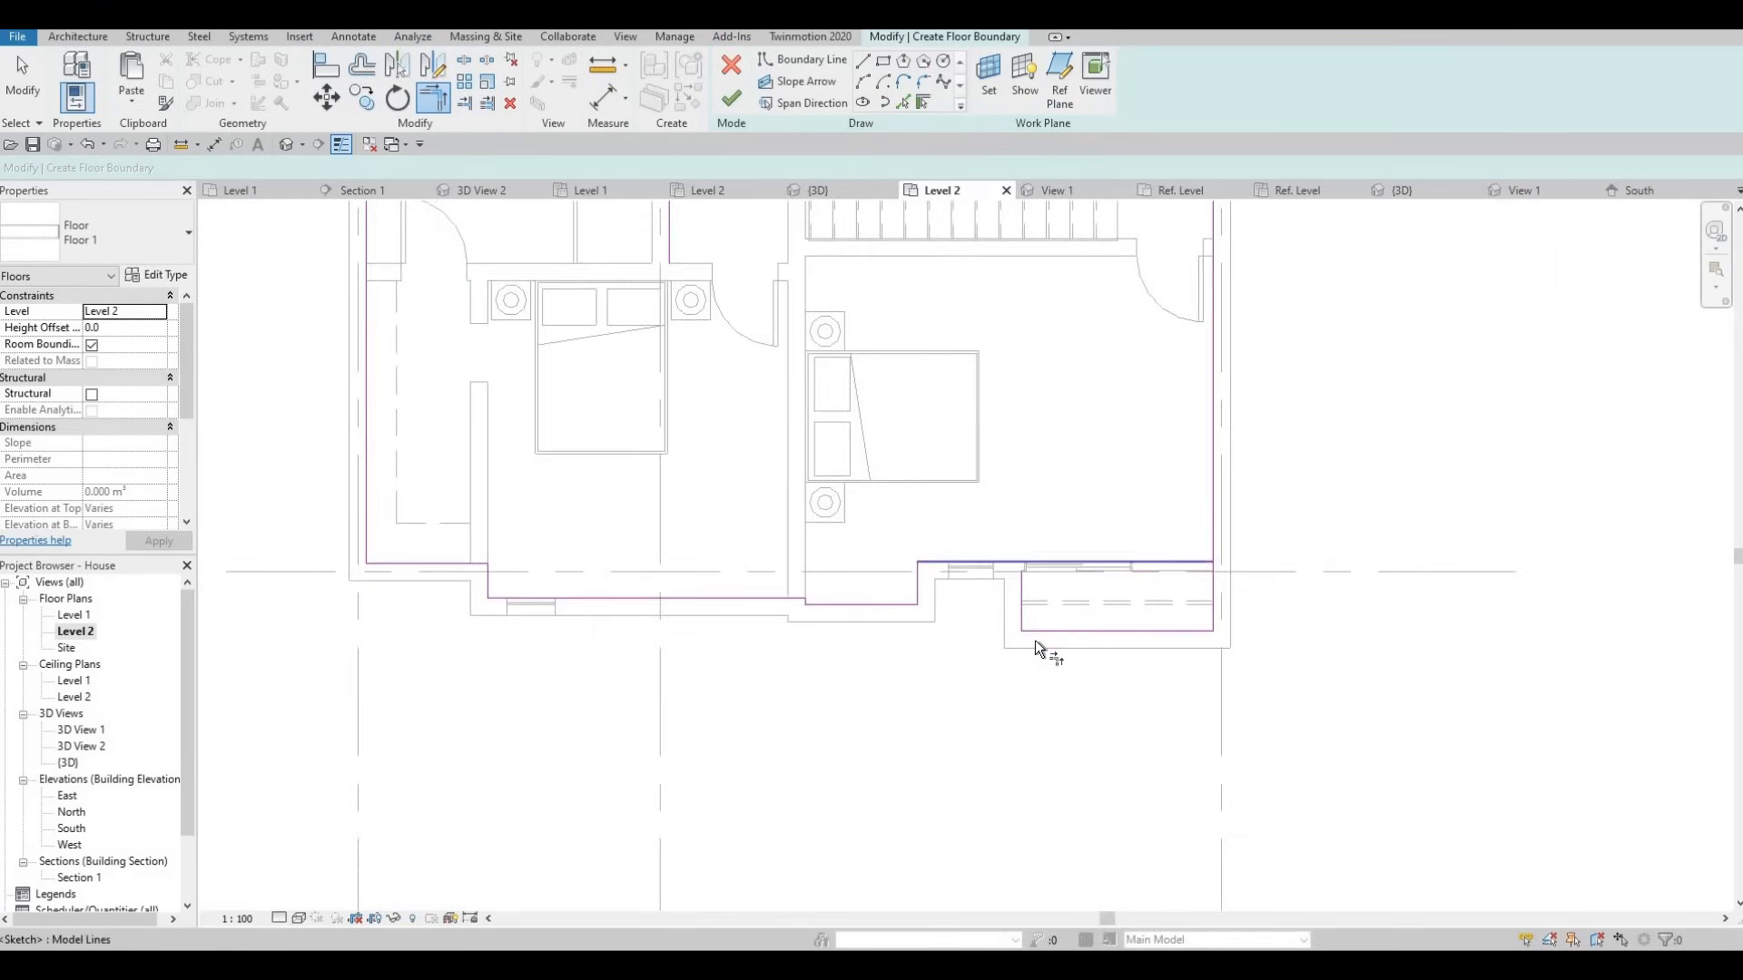
Trim the front-right bedroom's front boundary line to the left side of the projecting closet.
scroll(1035, 640, "up", 2)
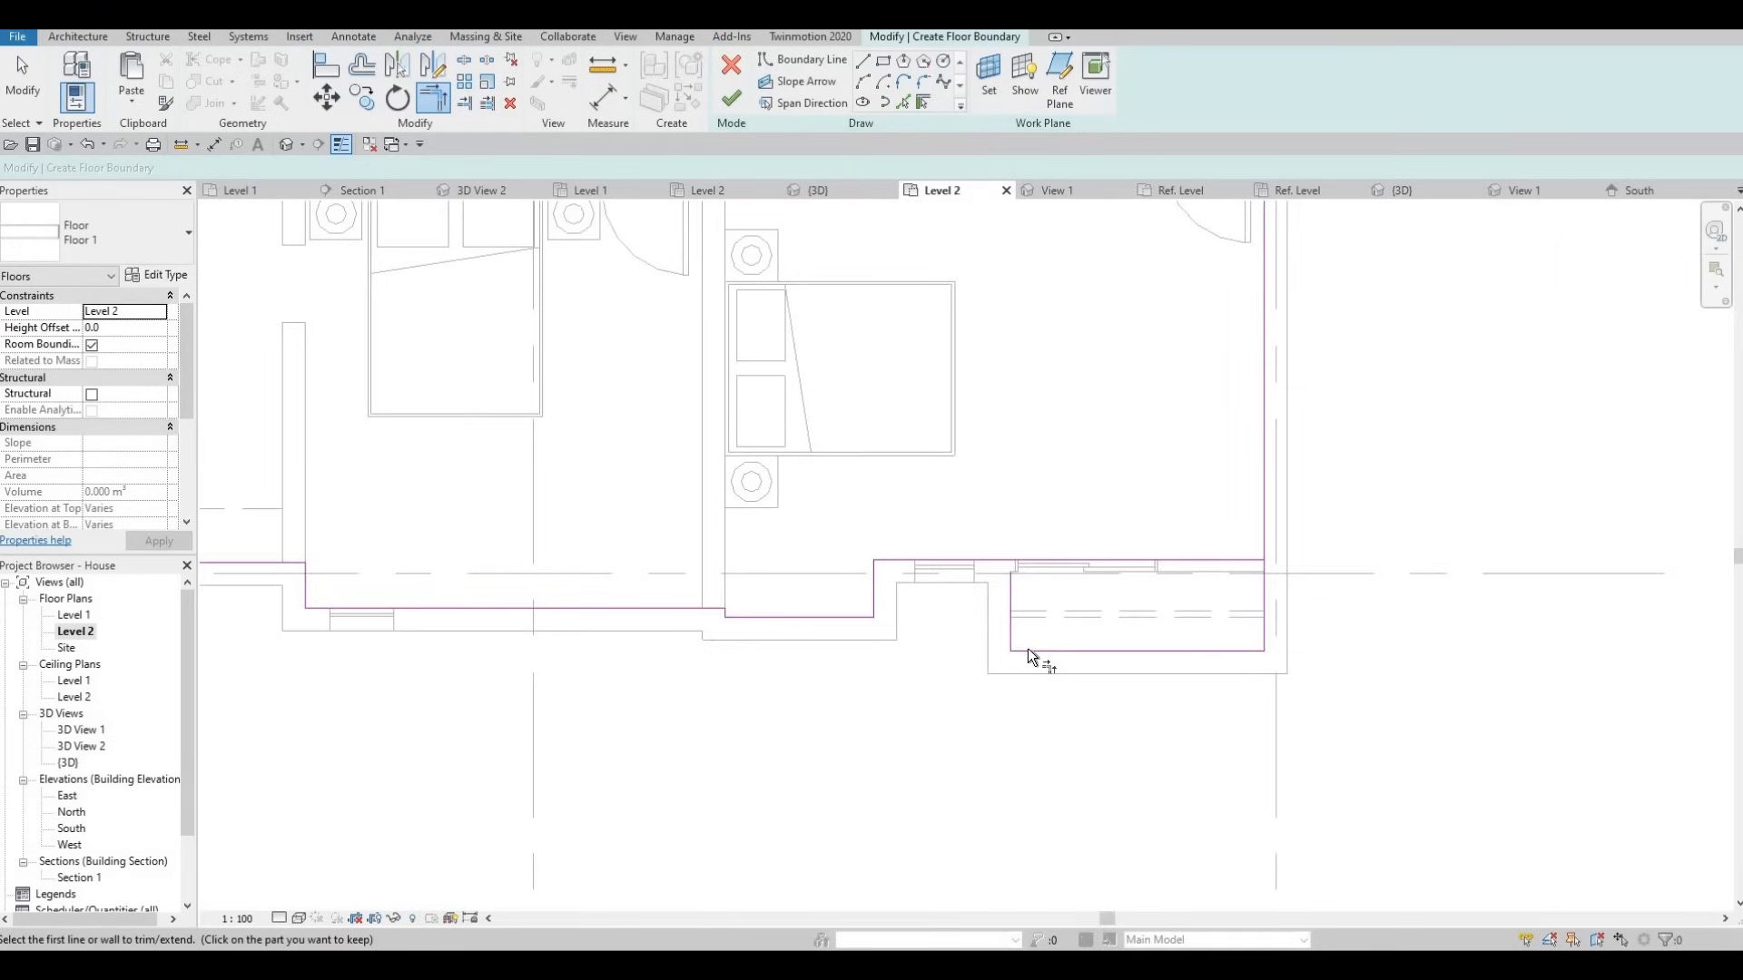
left_click(990, 560)
left_click(1009, 593)
Trim the front-left bathroom's back boundary line and the hall's left boundary line to a corner.
middle_click_drag(1204, 791, 1168, 948)
scroll(1152, 890, "down", 3)
scroll(1047, 614, "down", 3)
middle_click_drag(880, 505, 915, 760)
scroll(1026, 563, "up", 1)
scroll(905, 659, "up", 1)
middle_click_drag(905, 659, 1100, 337)
scroll(1026, 437, "up", 2)
left_click(1027, 439)
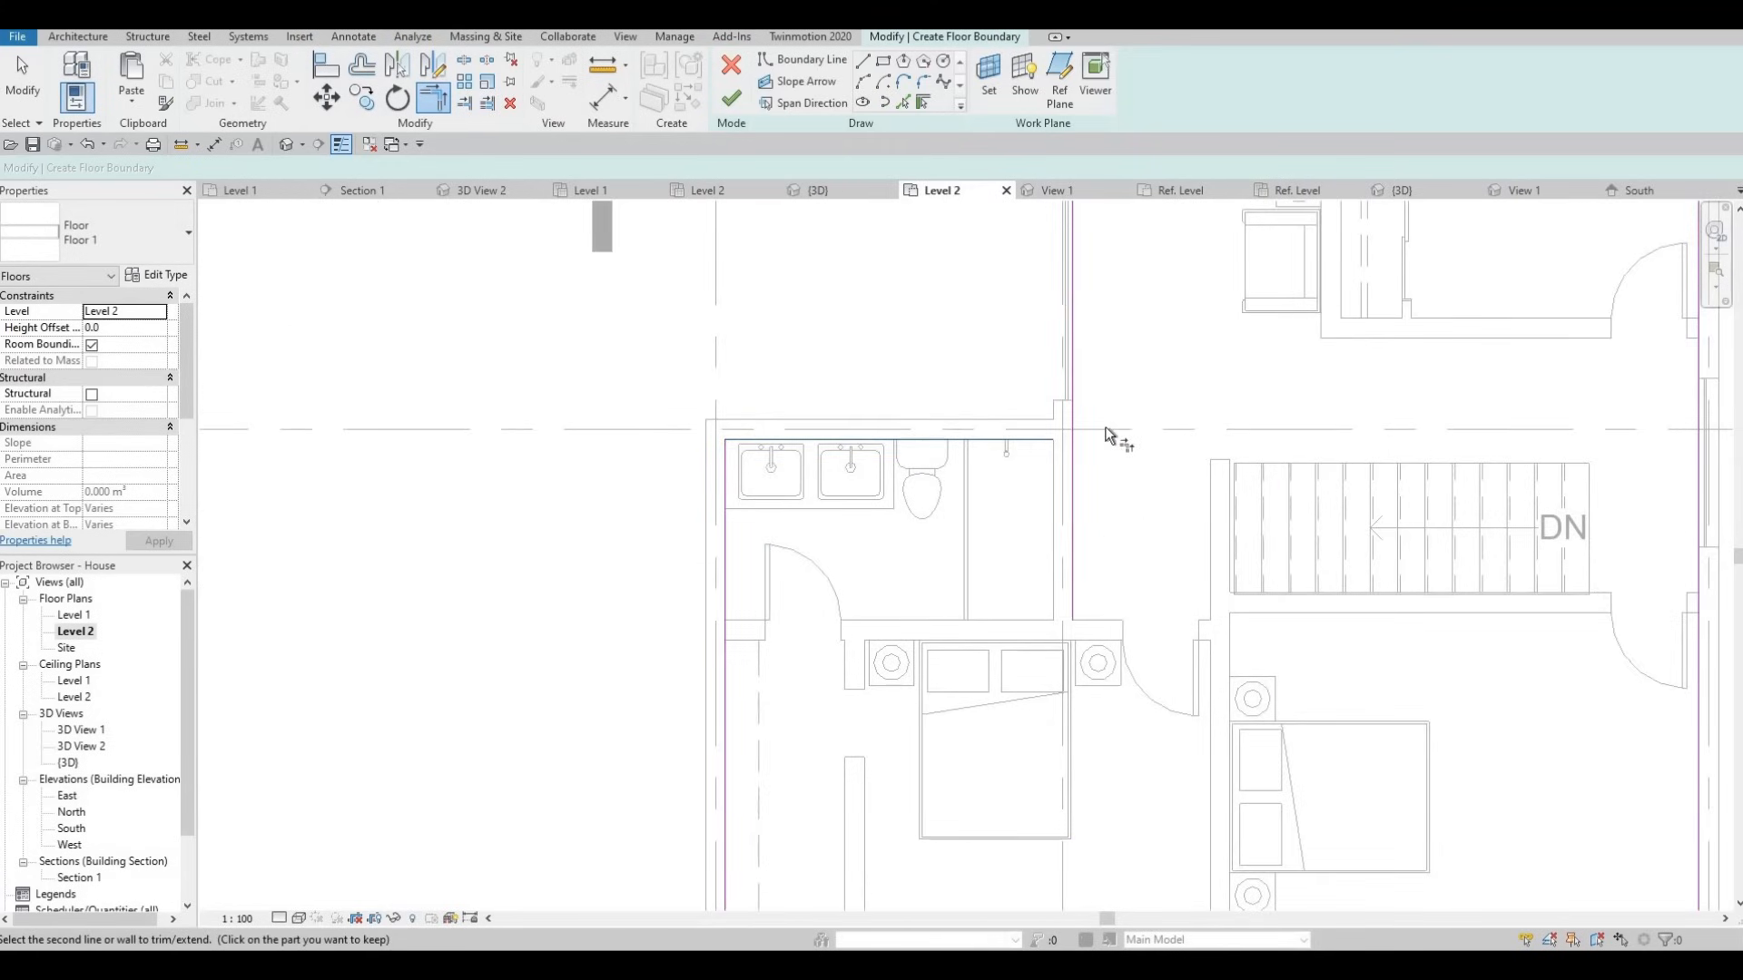
left_click(1074, 420)
Finish the Level 2 floor boundary without attaching the walls below to the floor's bottom.
scroll(1094, 425, "down", 2)
middle_click_drag(913, 535, 773, 420)
scroll(774, 420, "down", 2)
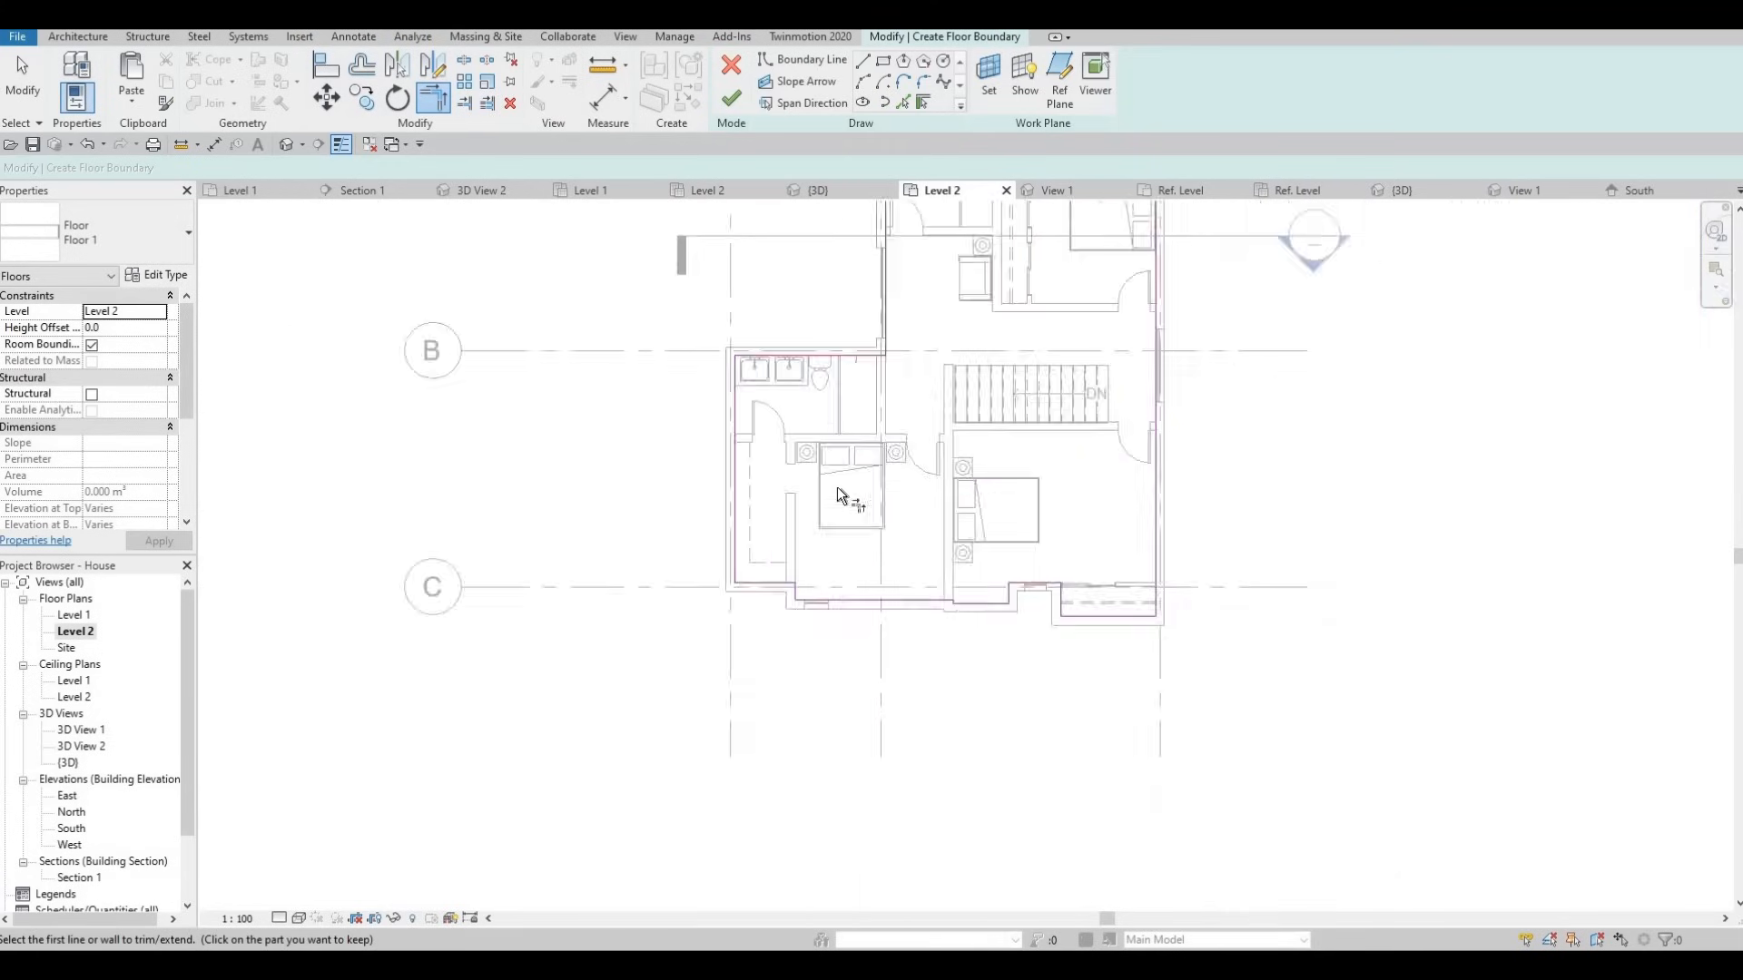
middle_click_drag(837, 487, 773, 560)
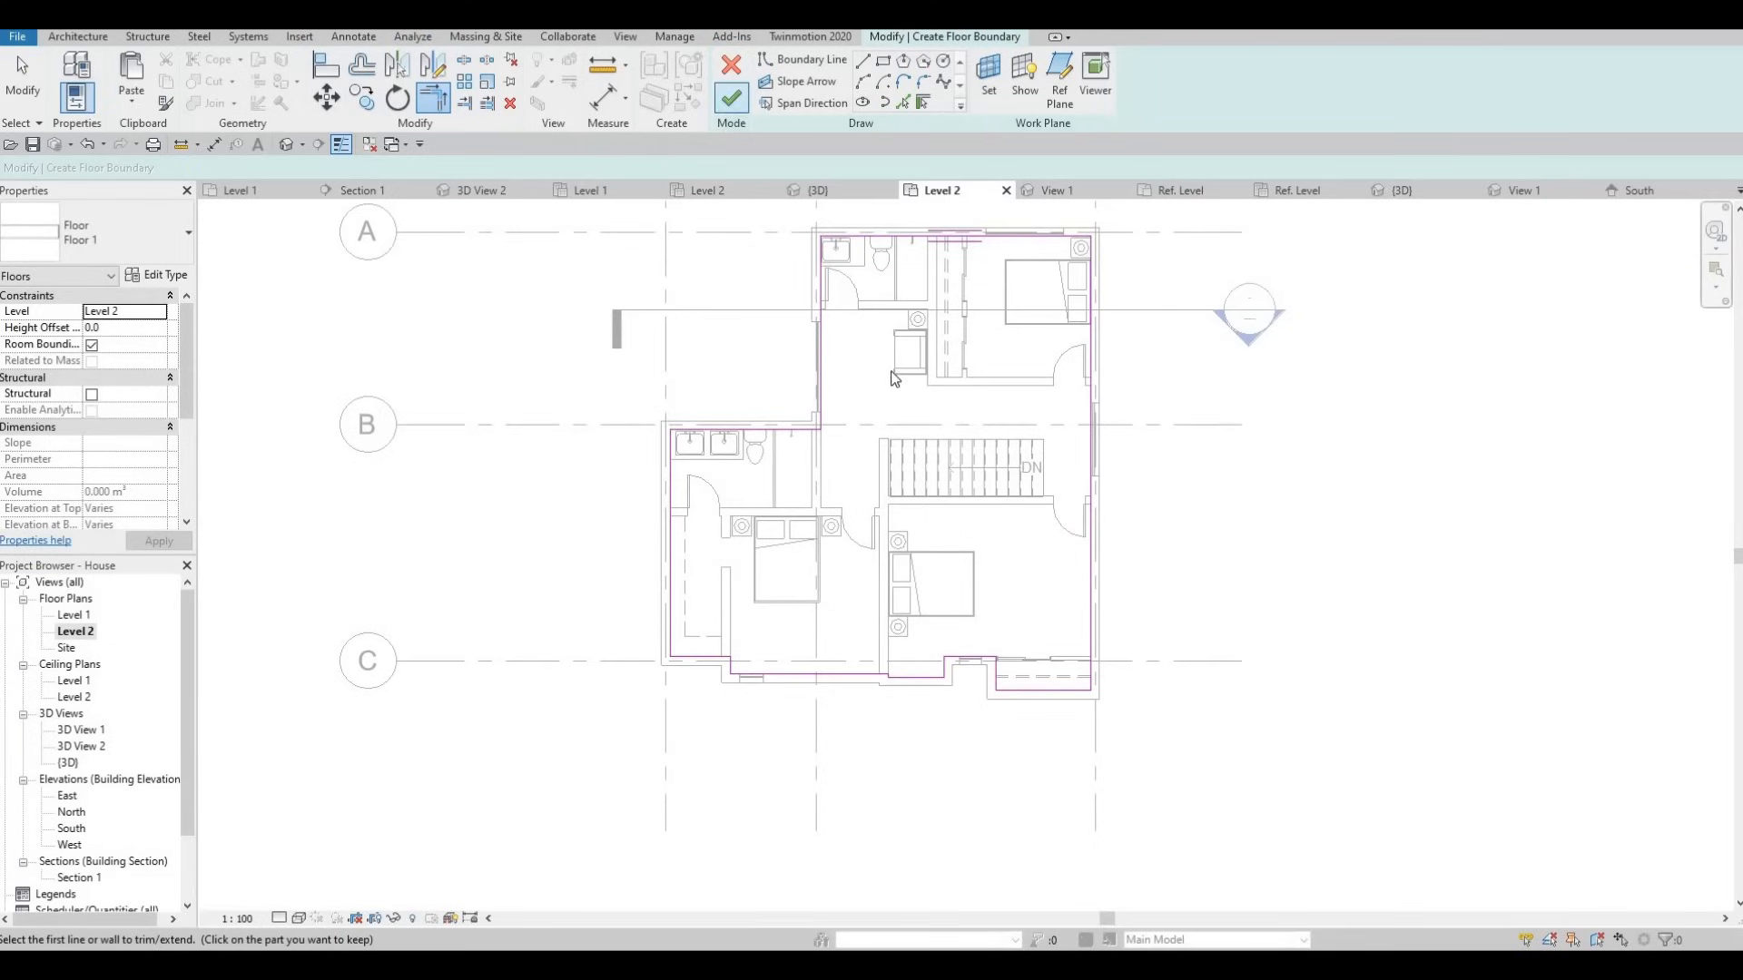
left_click(731, 97)
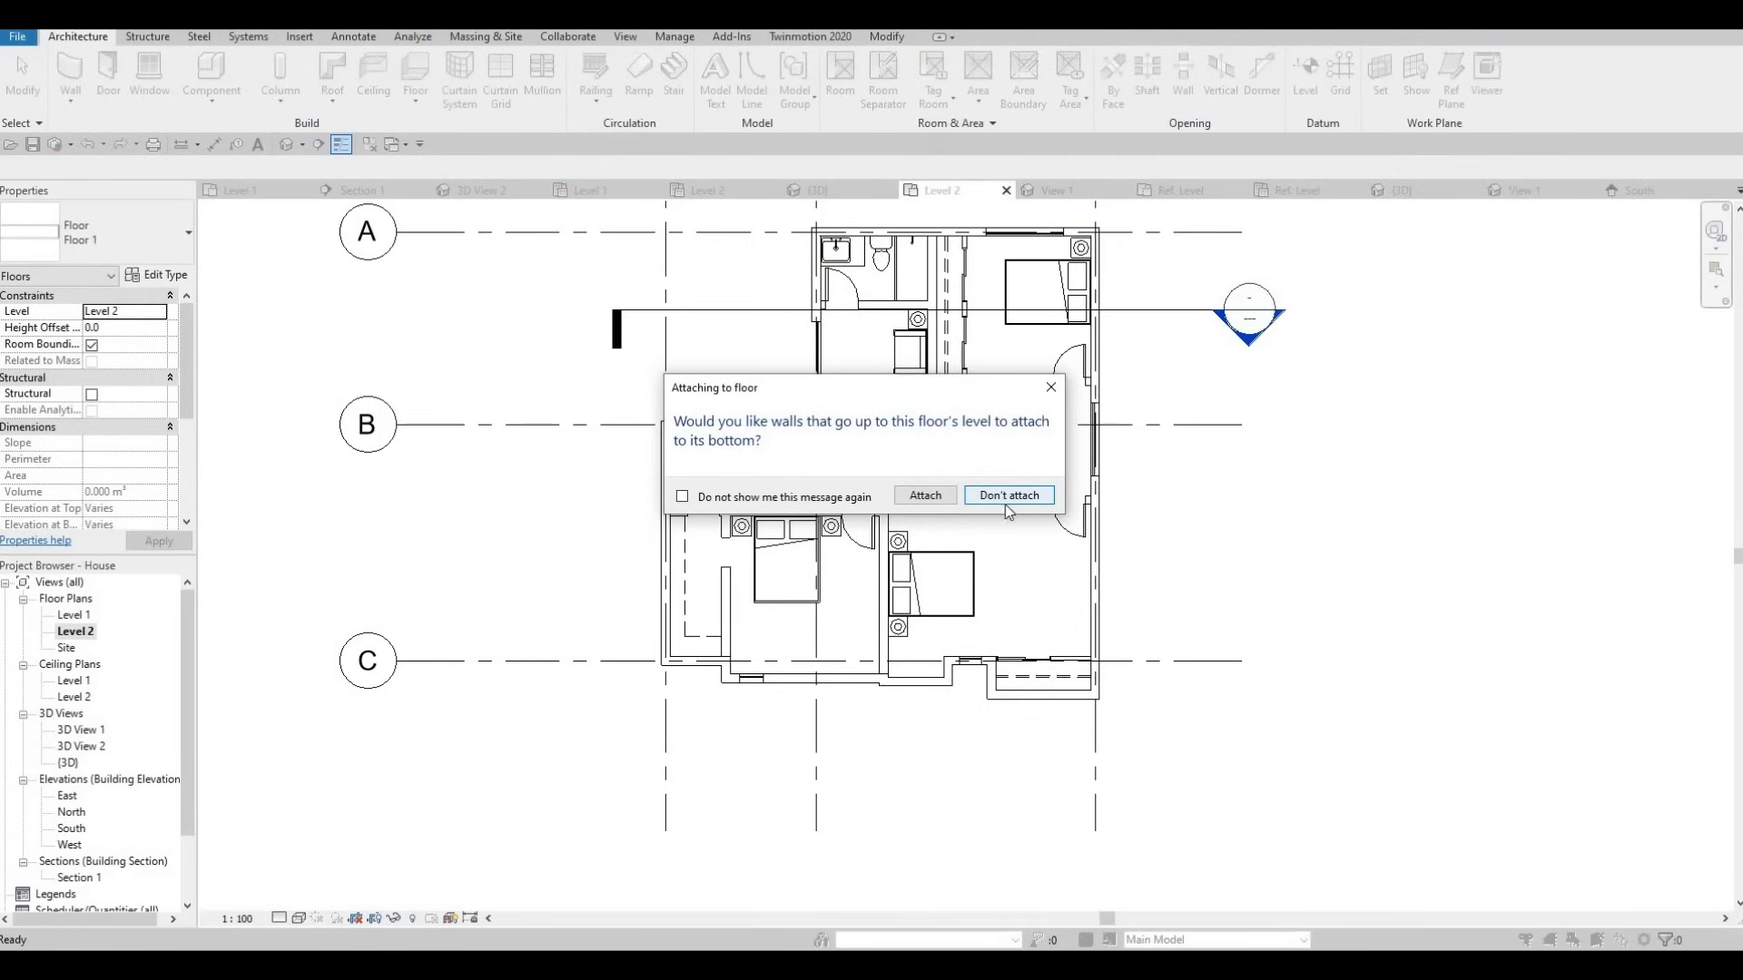
key("Return")
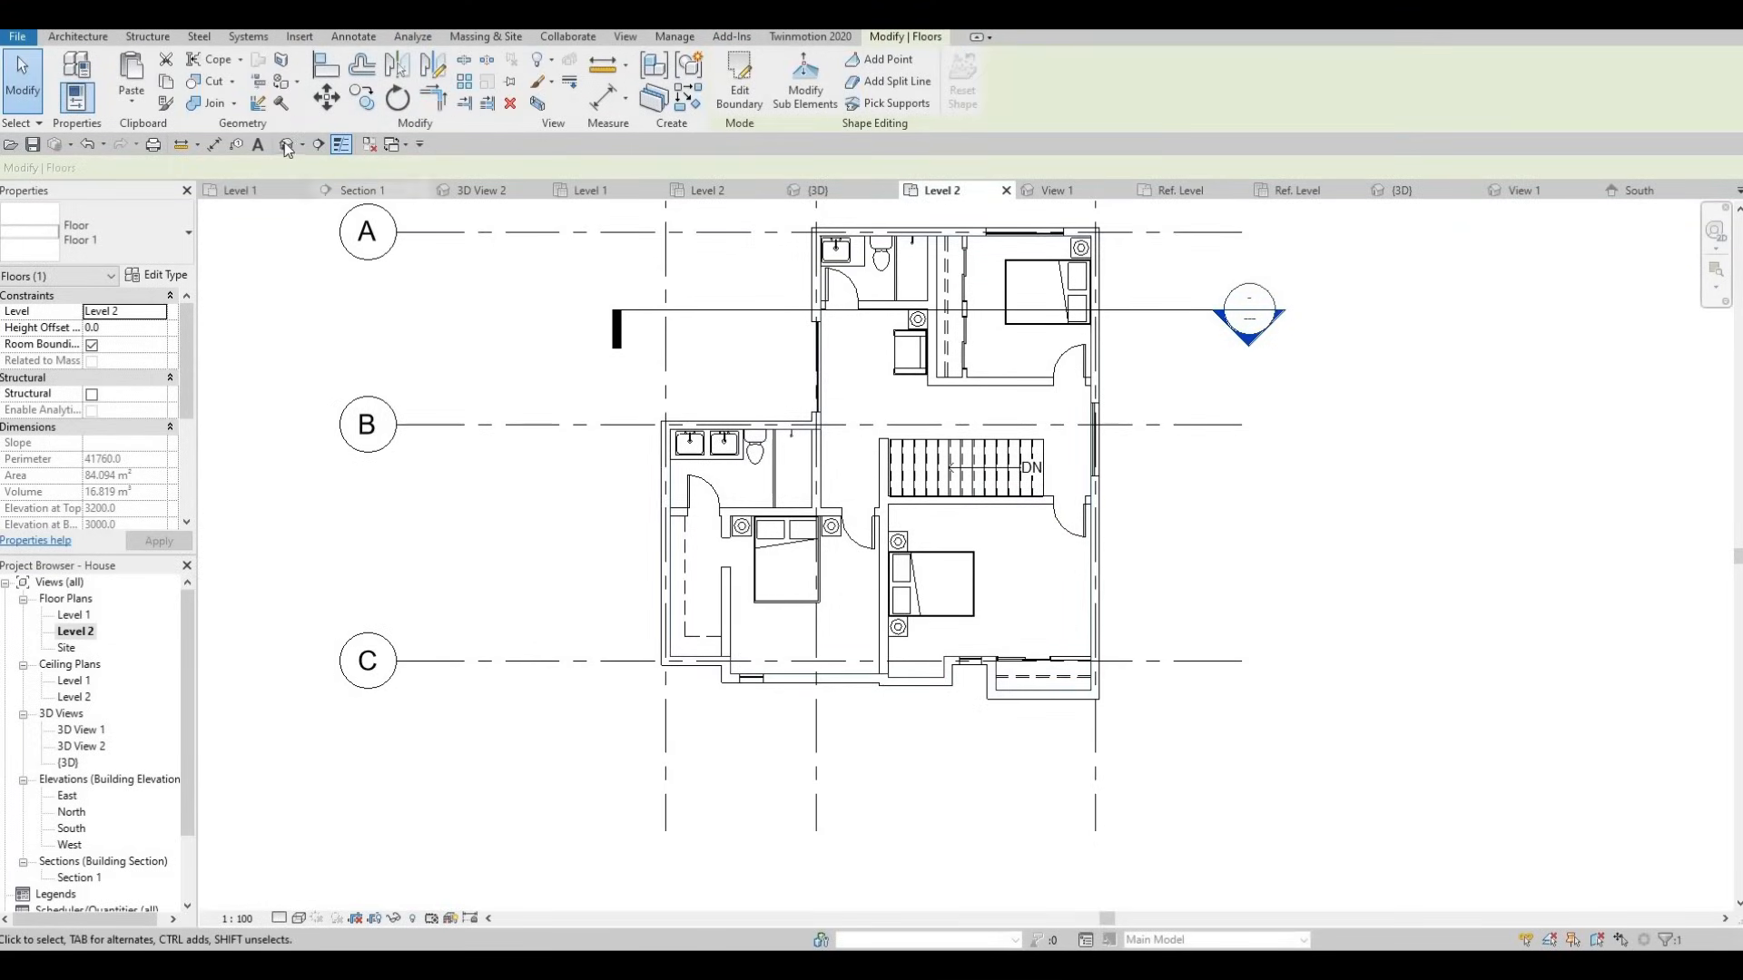
Examine the new Level 2 floor's edges against the exterior walls from the front and left sides in the 3D view.
middle_click_drag(864, 563, 1063, 299, "shift")
middle_click_drag(937, 557, 1053, 510, "shift")
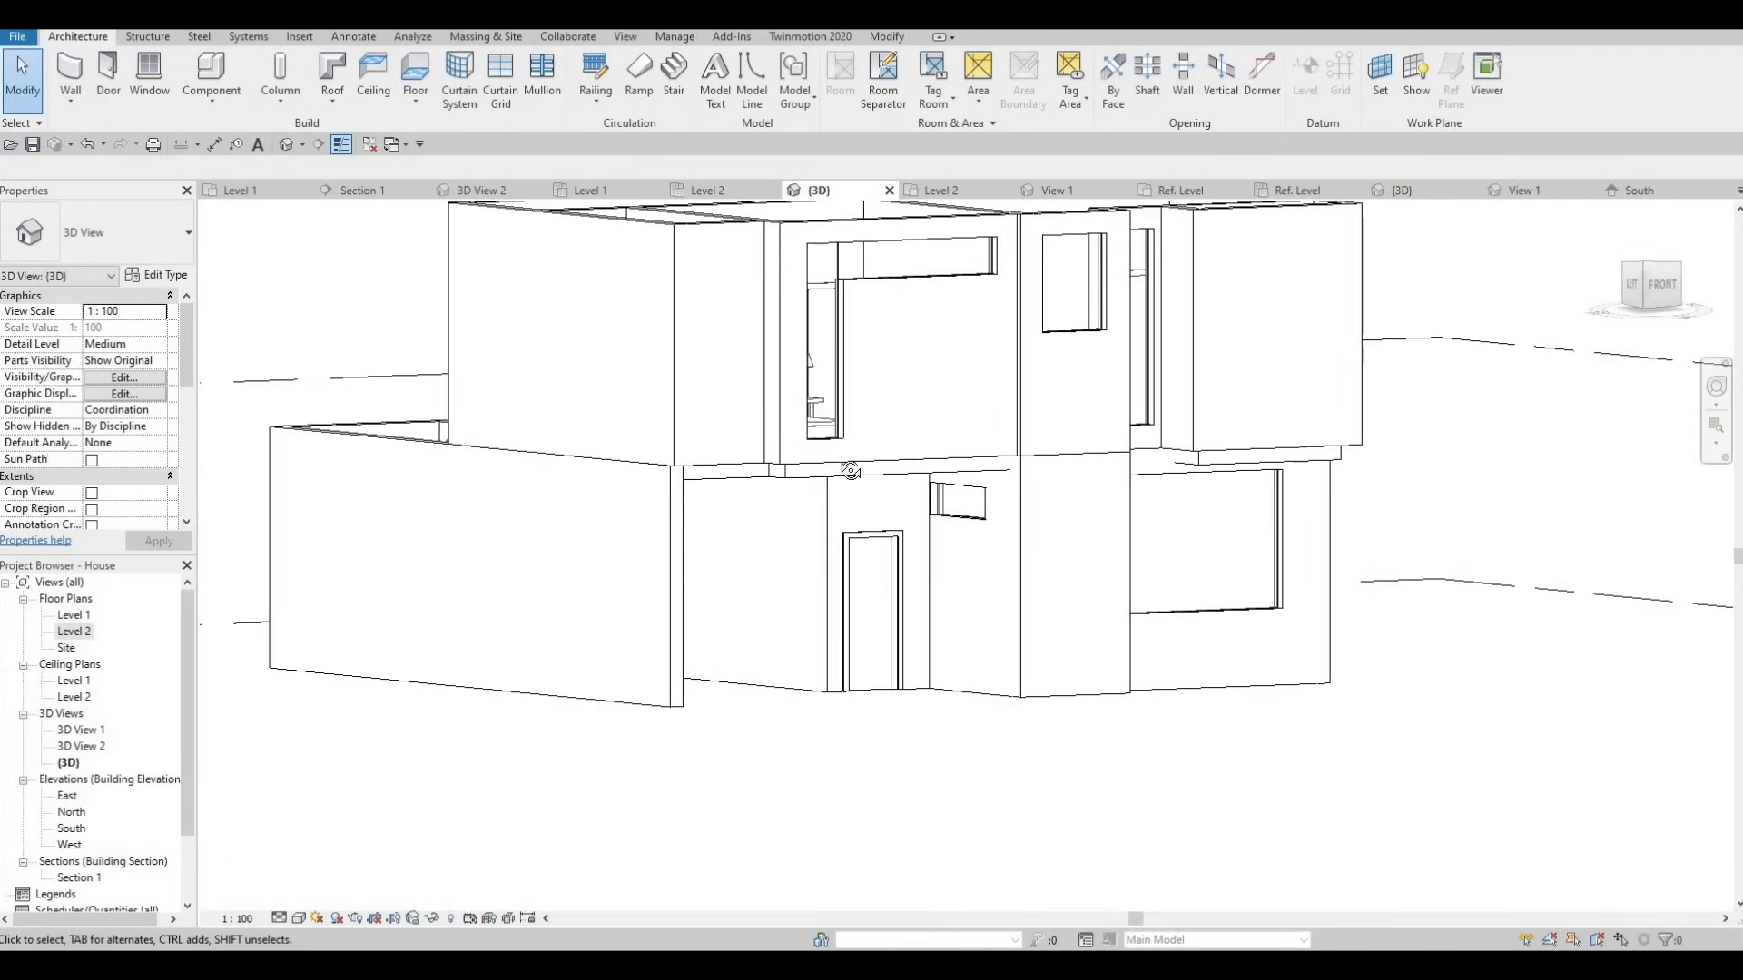
middle_click_drag(850, 470, 799, 465, "shift")
scroll(726, 454, "up", 4)
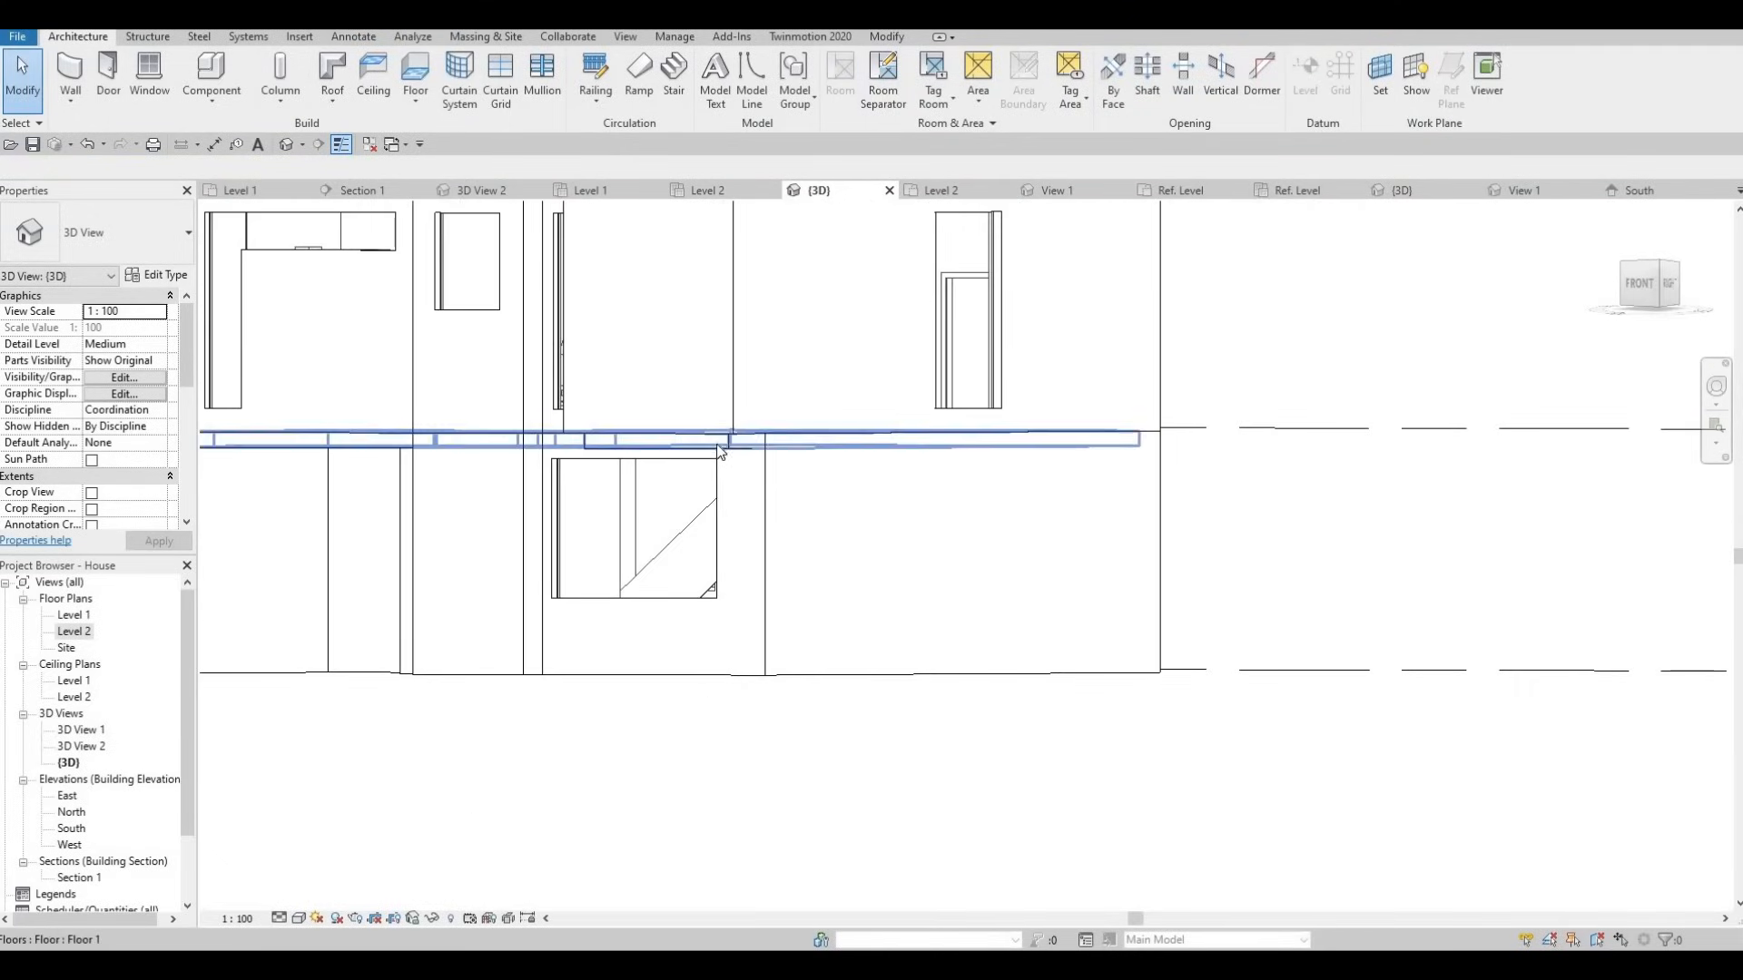
middle_click_drag(840, 362, 963, 362, "shift")
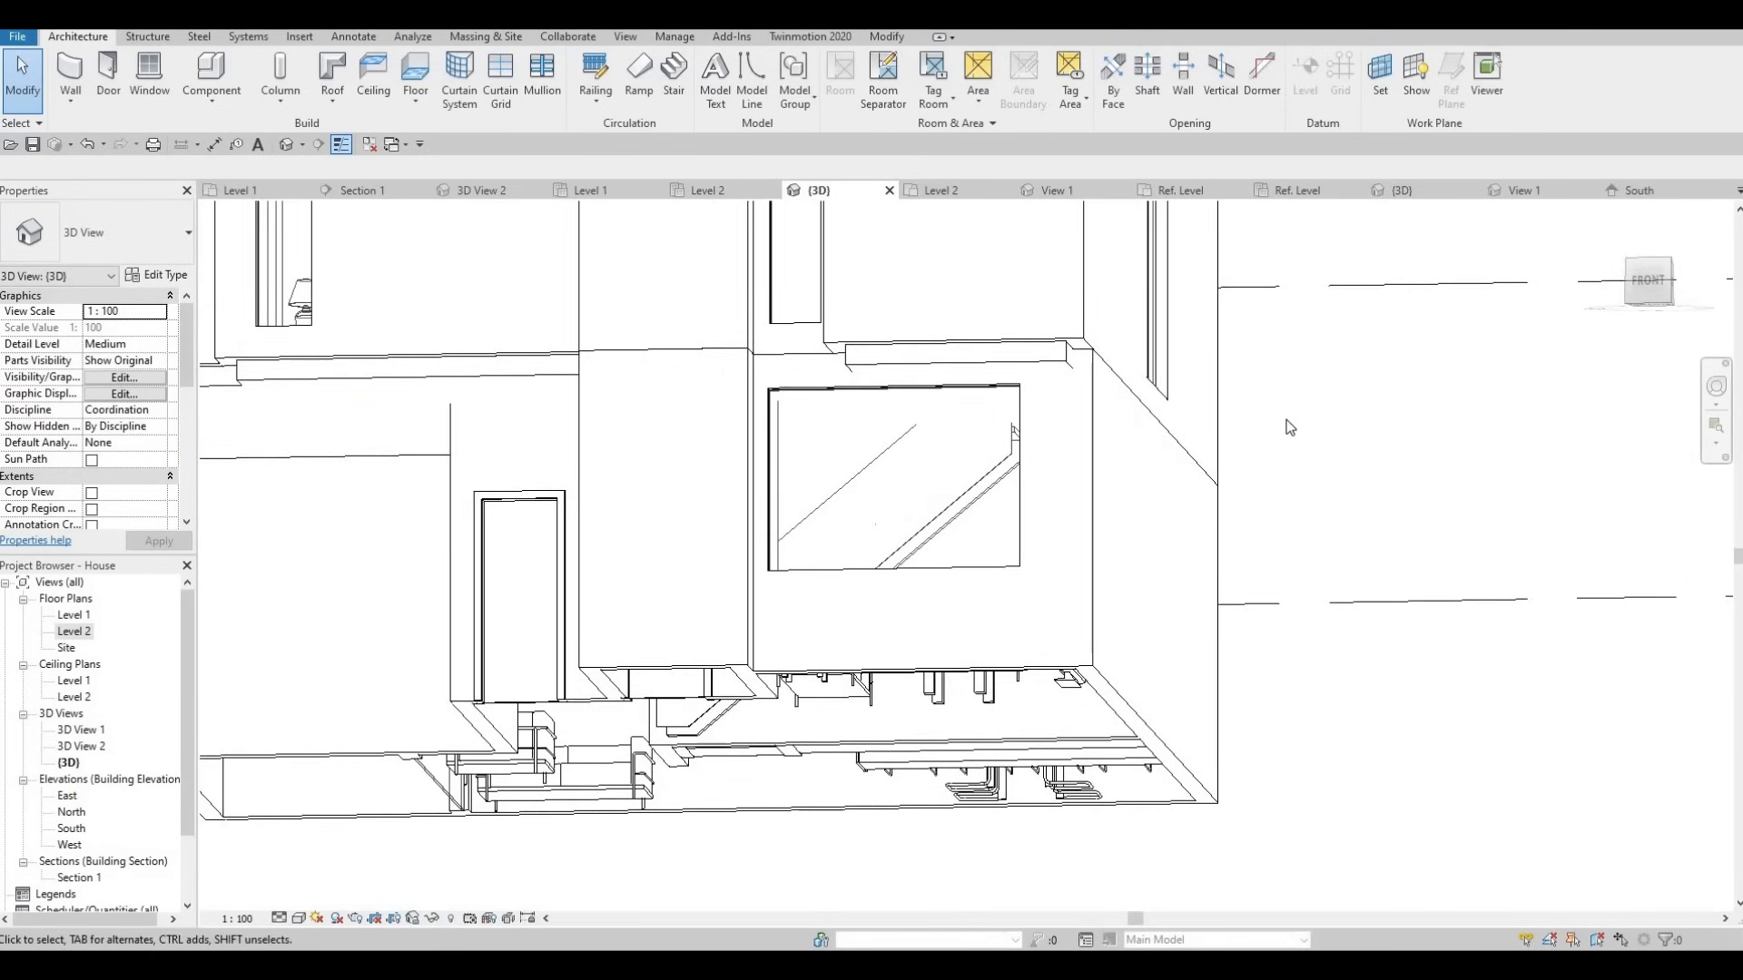
middle_click_drag(966, 502, 1361, 541)
middle_click_drag(1336, 377, 1162, 290, "shift")
middle_click_drag(906, 331, 850, 485, "shift")
middle_click_drag(924, 419, 1149, 381, "shift")
middle_click_drag(1116, 549, 1238, 481, "shift")
scroll(1236, 479, "up", 2)
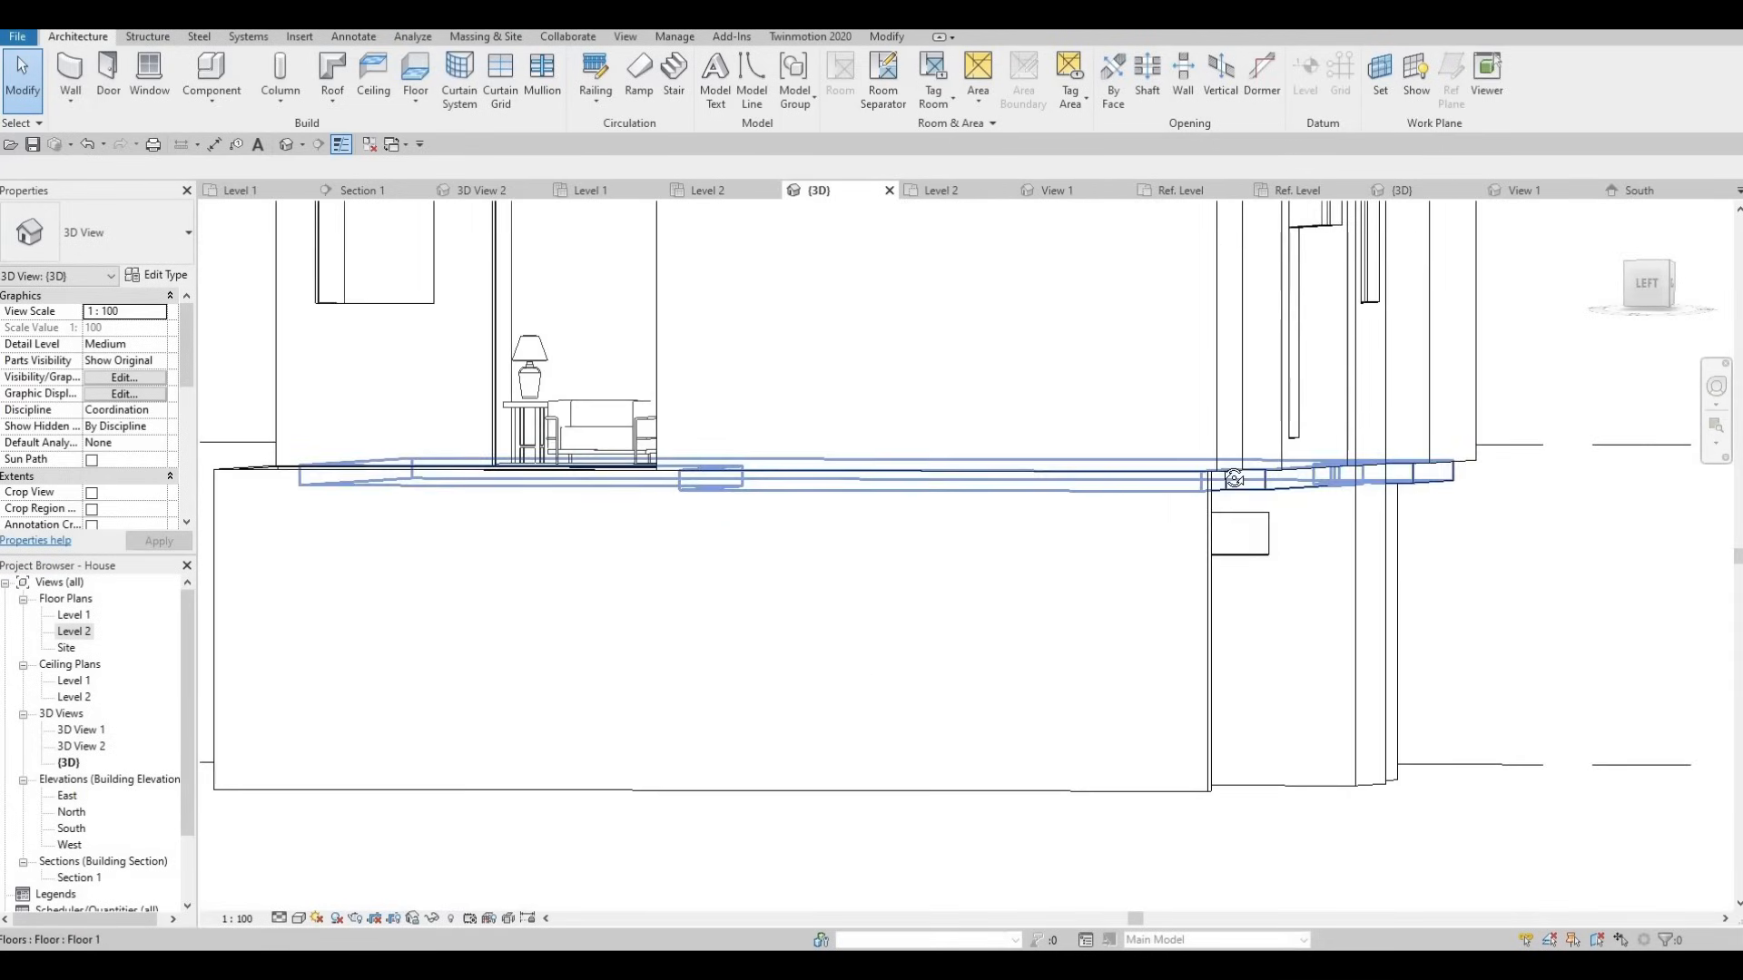
middle_click_drag(1200, 327, 1000, 518, "shift")
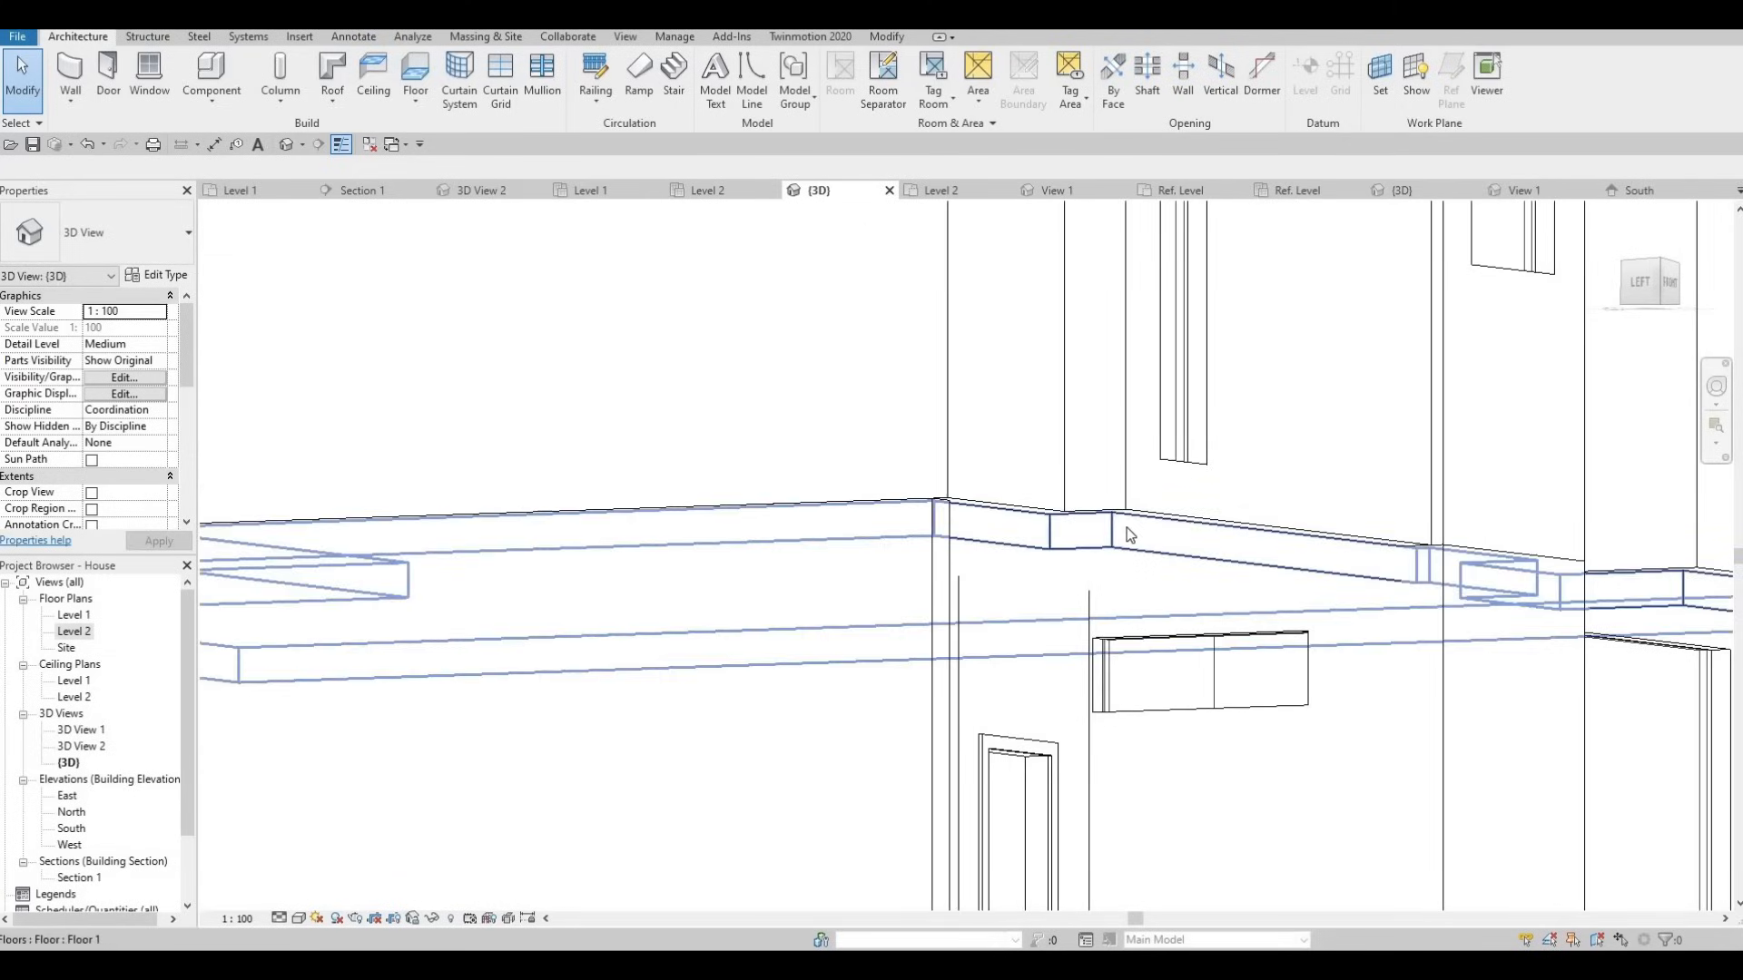
Try to align the Level 2 floor's rear boundary to the interior wall below within the 3D view.
scroll(991, 490, "down", 5)
middle_click_drag(999, 498, 1241, 611, "shift")
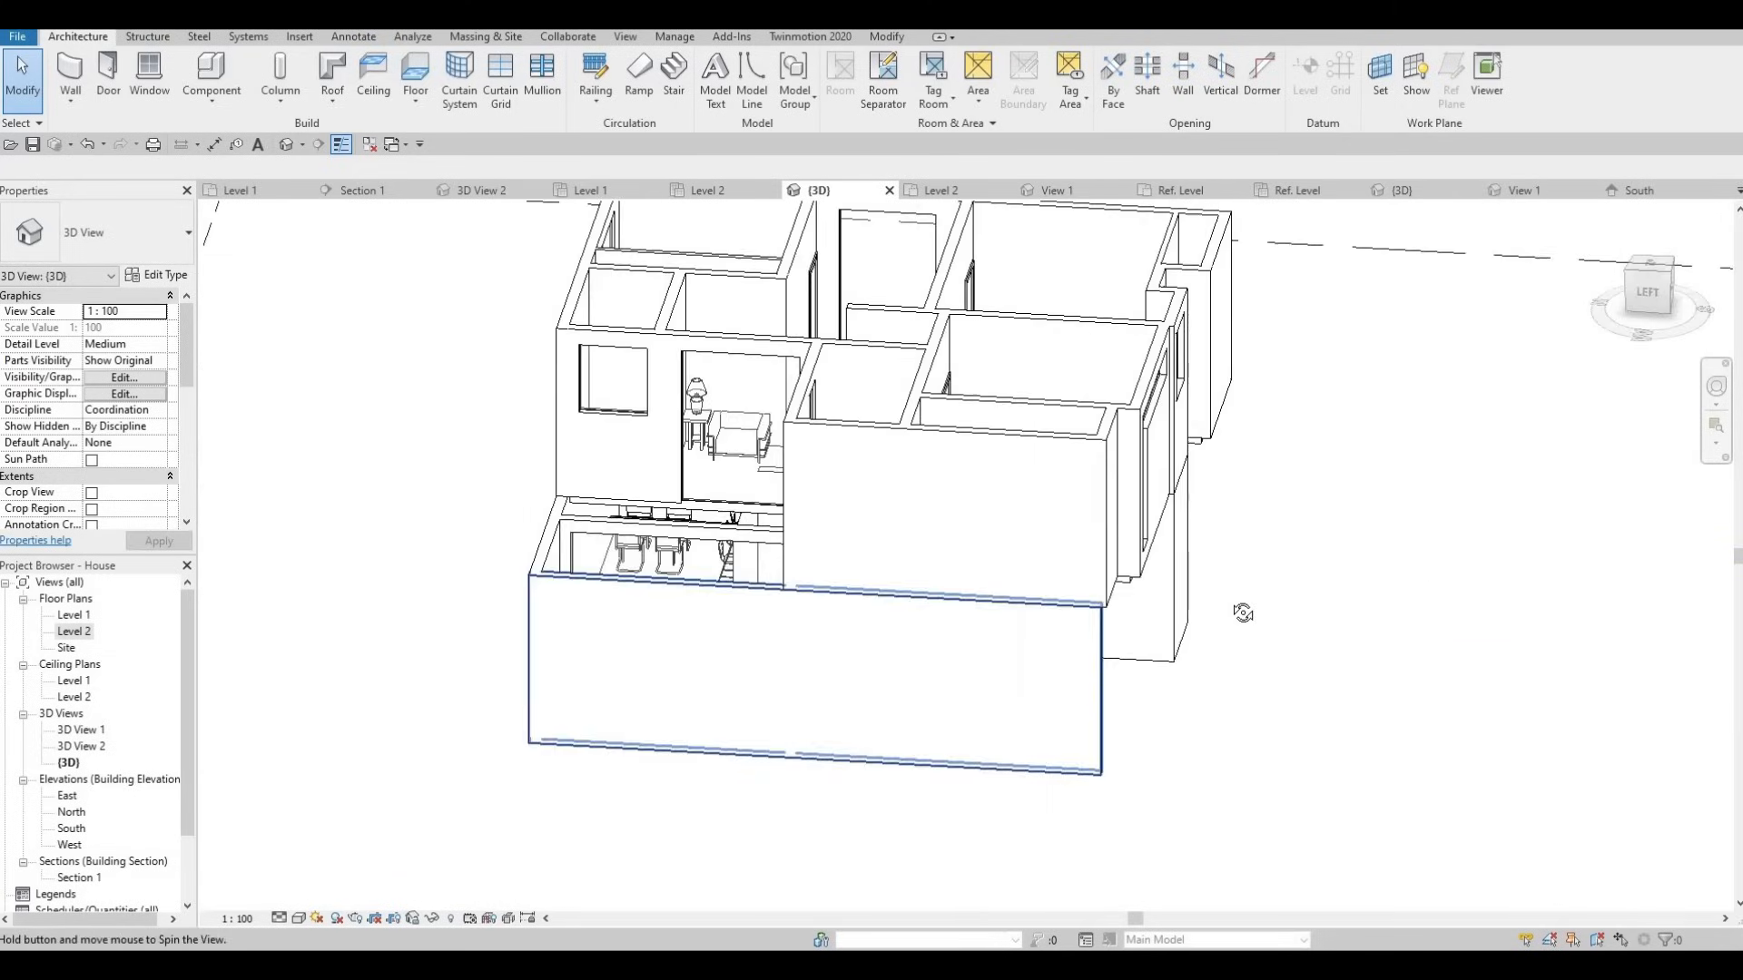
middle_click_drag(735, 495, 690, 529, "shift")
scroll(673, 534, "up", 5)
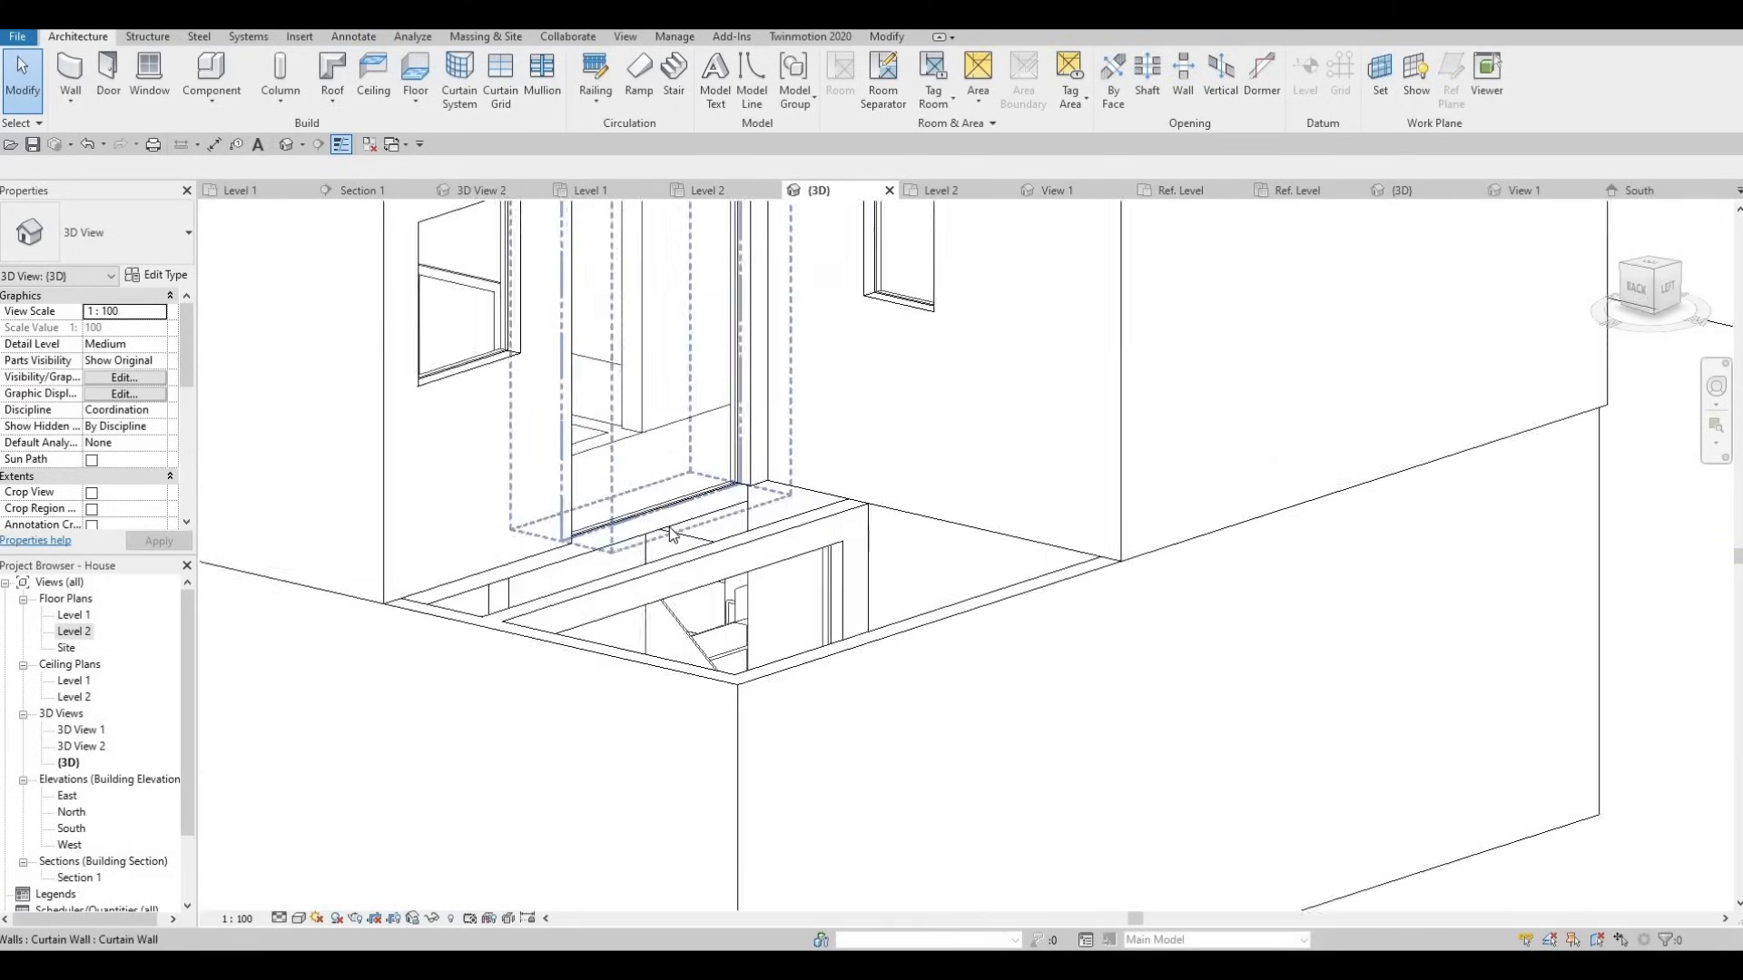
left_click(668, 522)
middle_click_drag(743, 714, 723, 903, "shift")
left_click(740, 77)
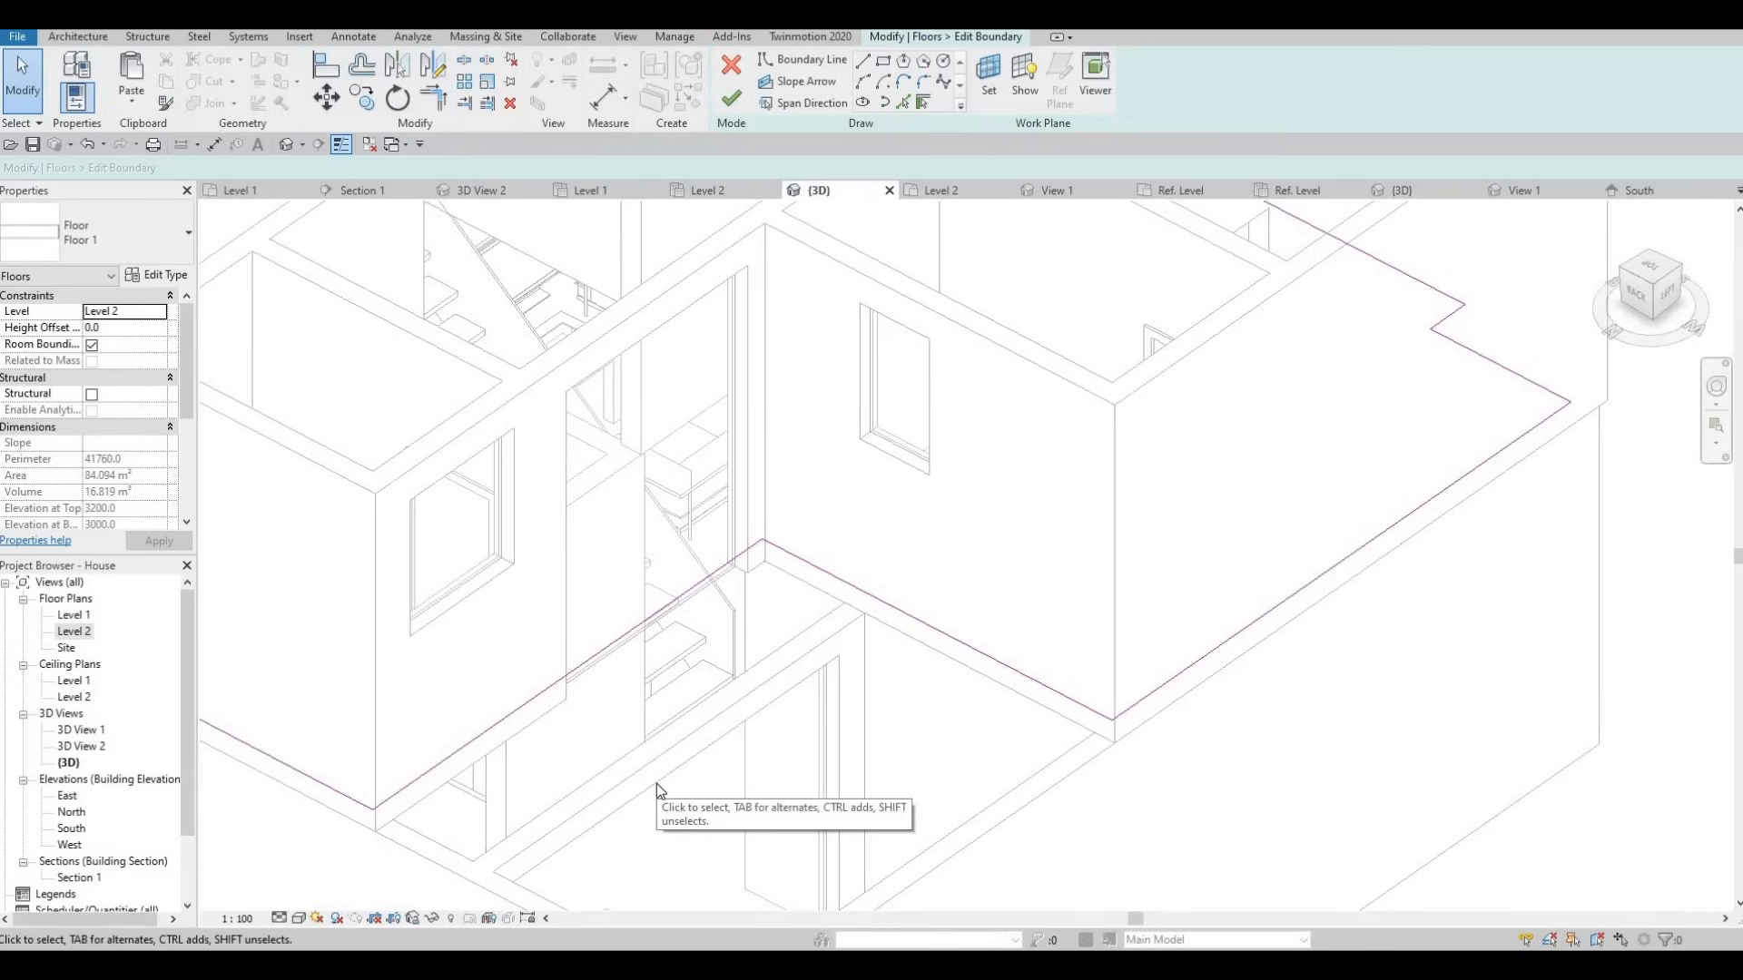
key("a")
key("l")
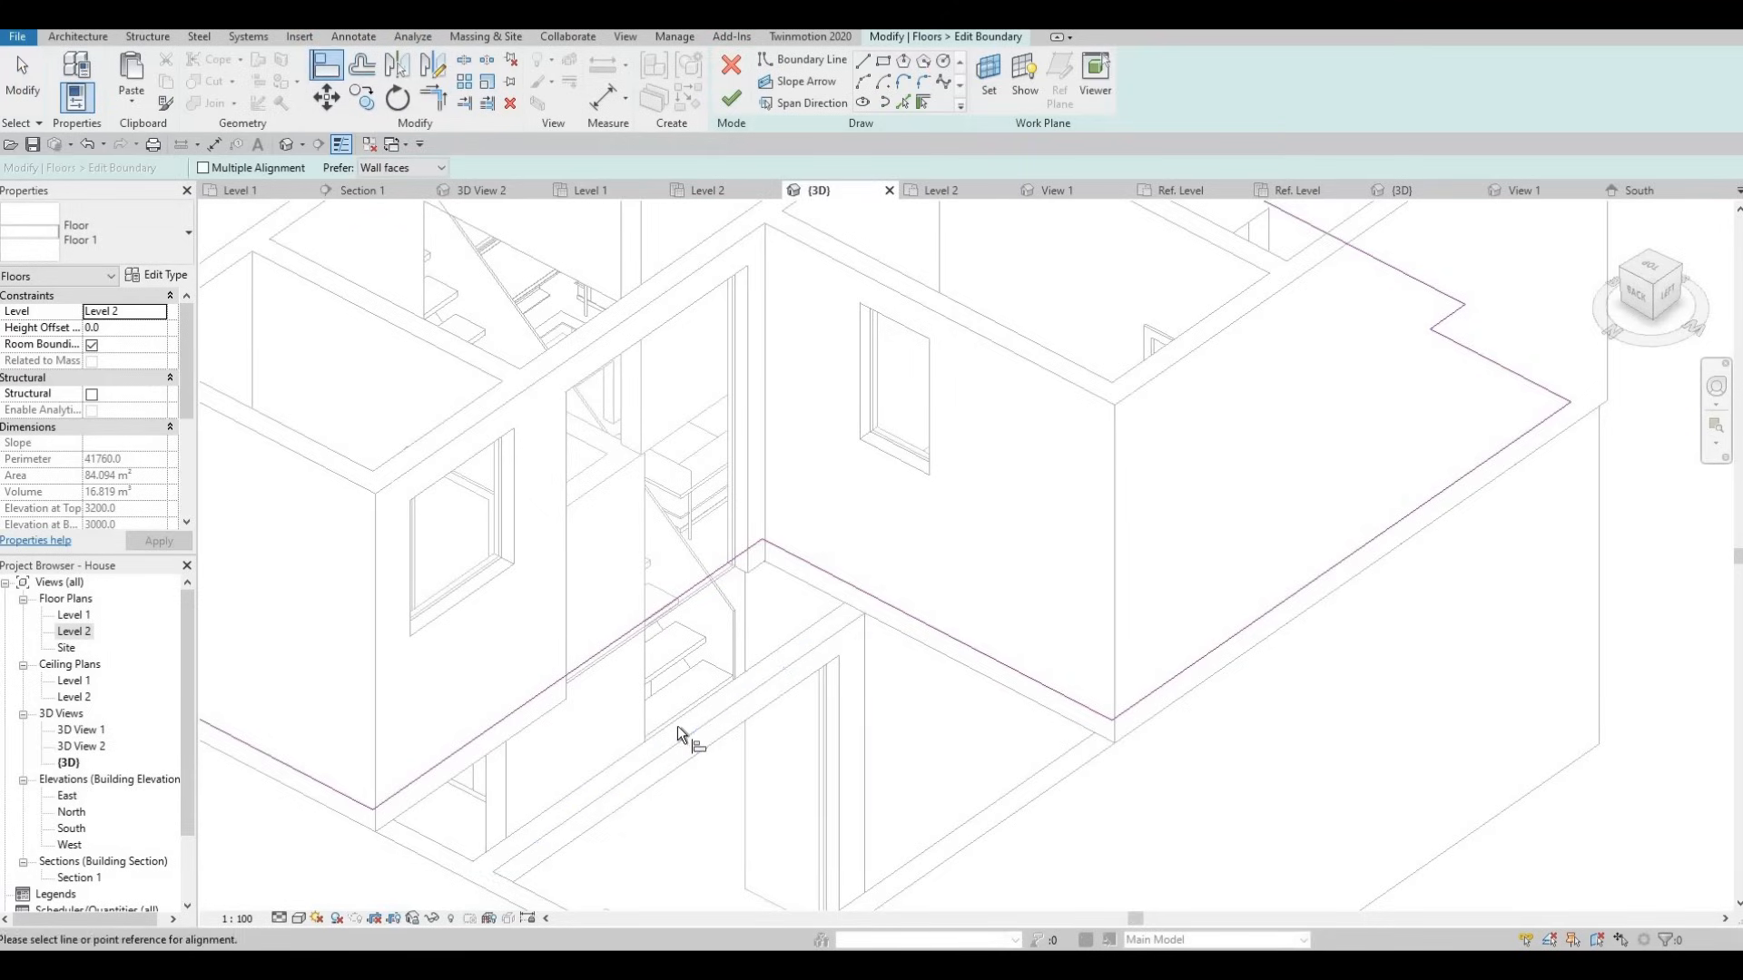
left_click(625, 652)
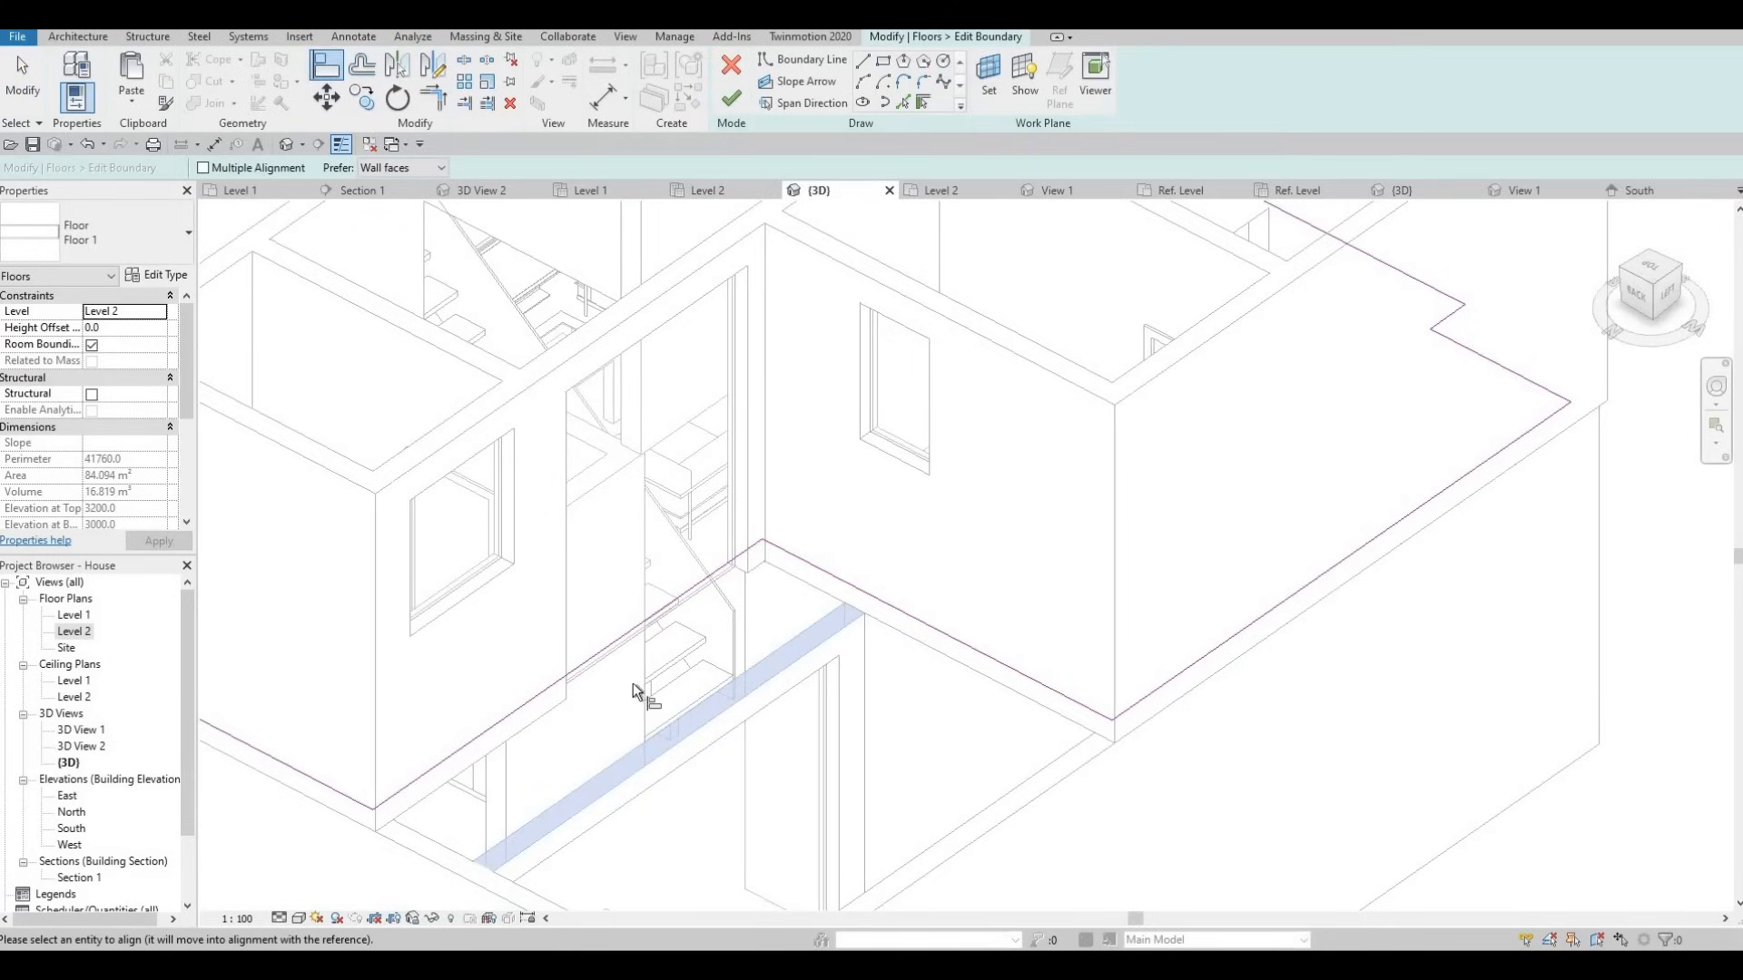
middle_click_drag(544, 776, 573, 729)
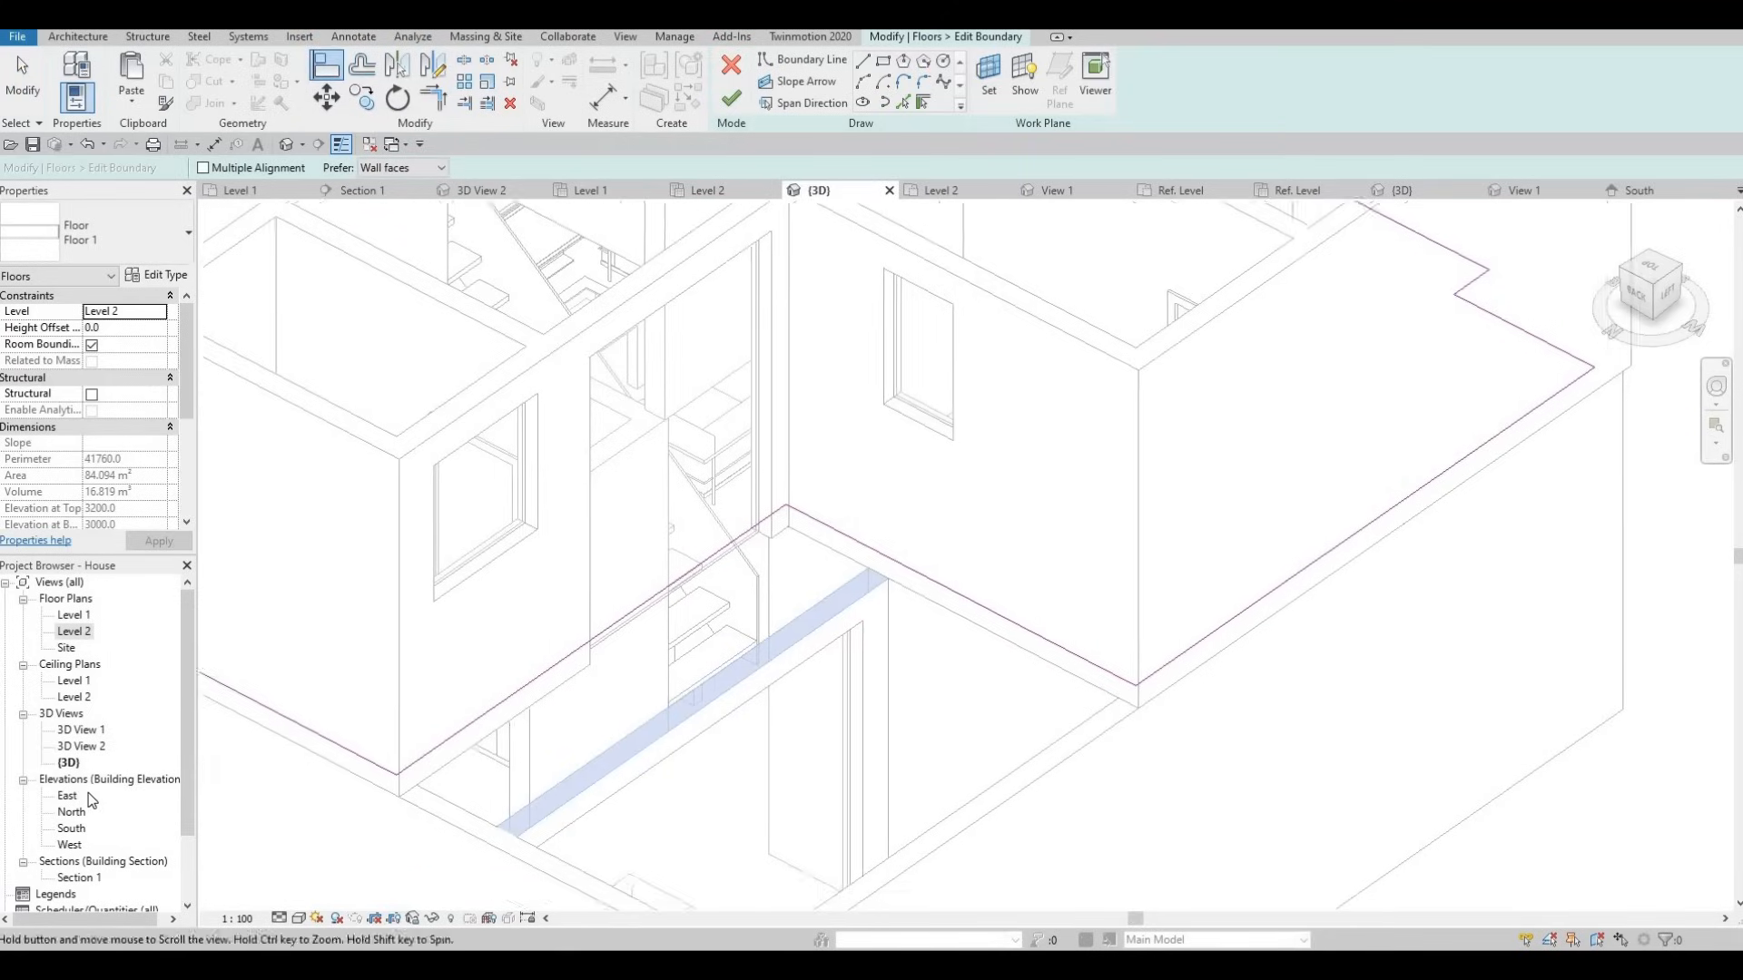
Open the Level 2 floor plan and finish the floor boundary without attaching the walls below to the floor's bottom.
double_click(72, 633)
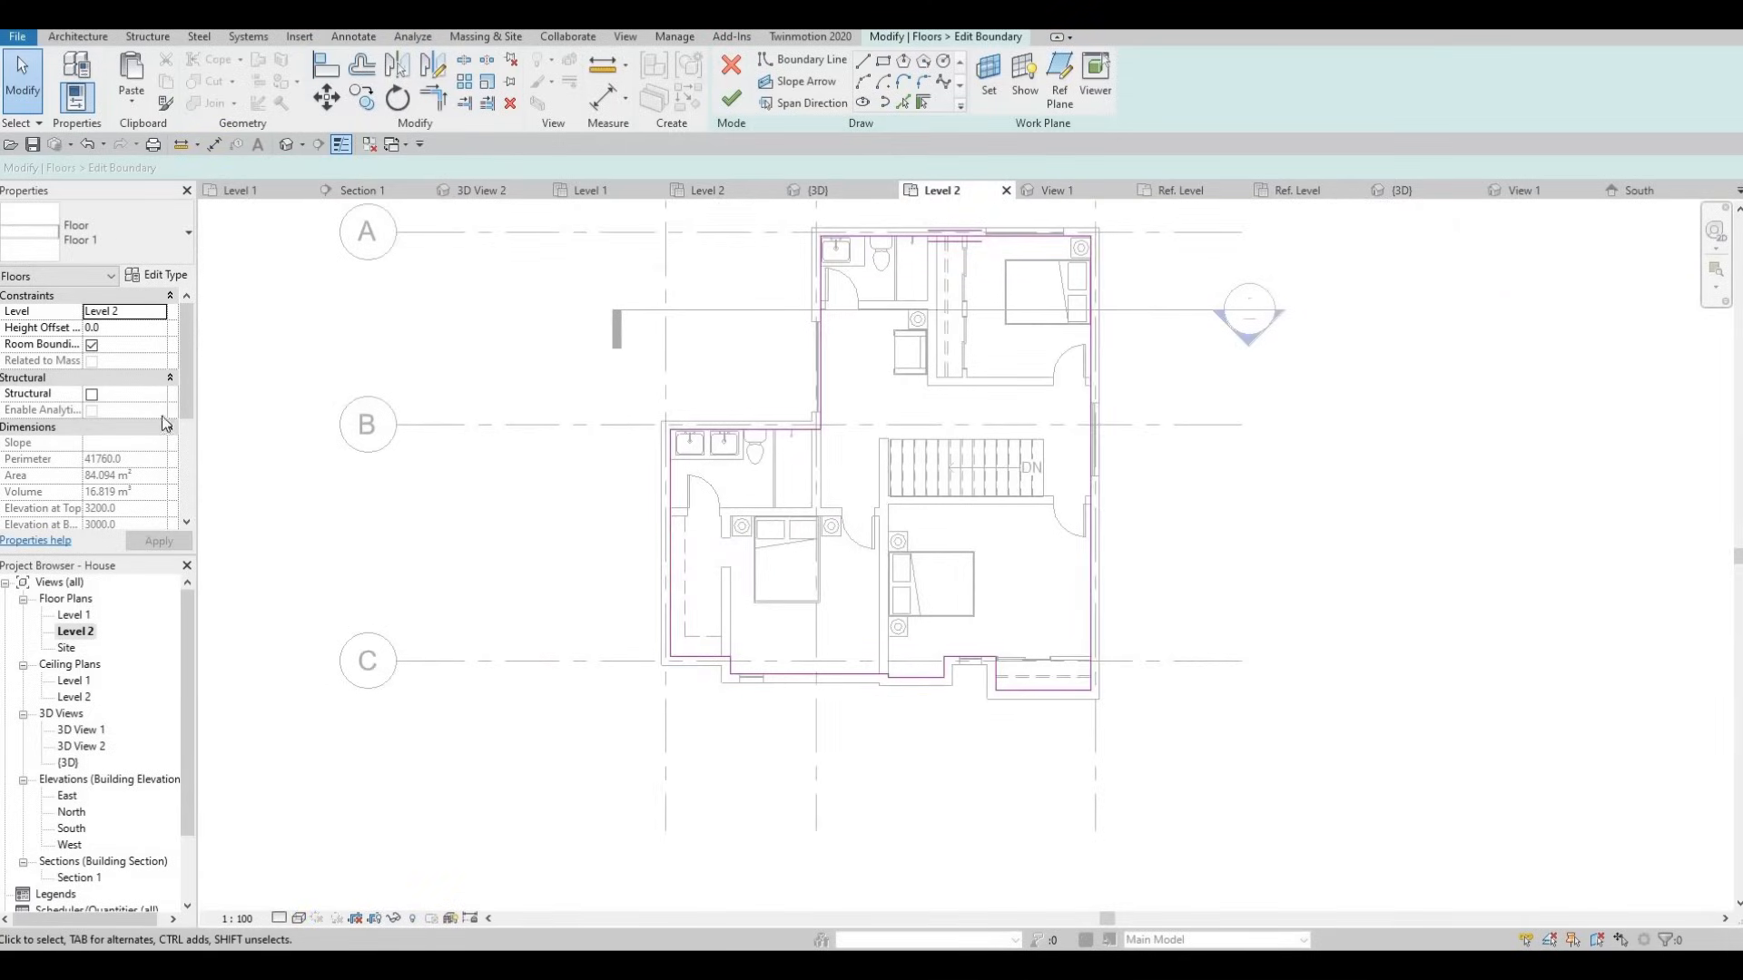
left_click_drag(193, 441, 223, 313)
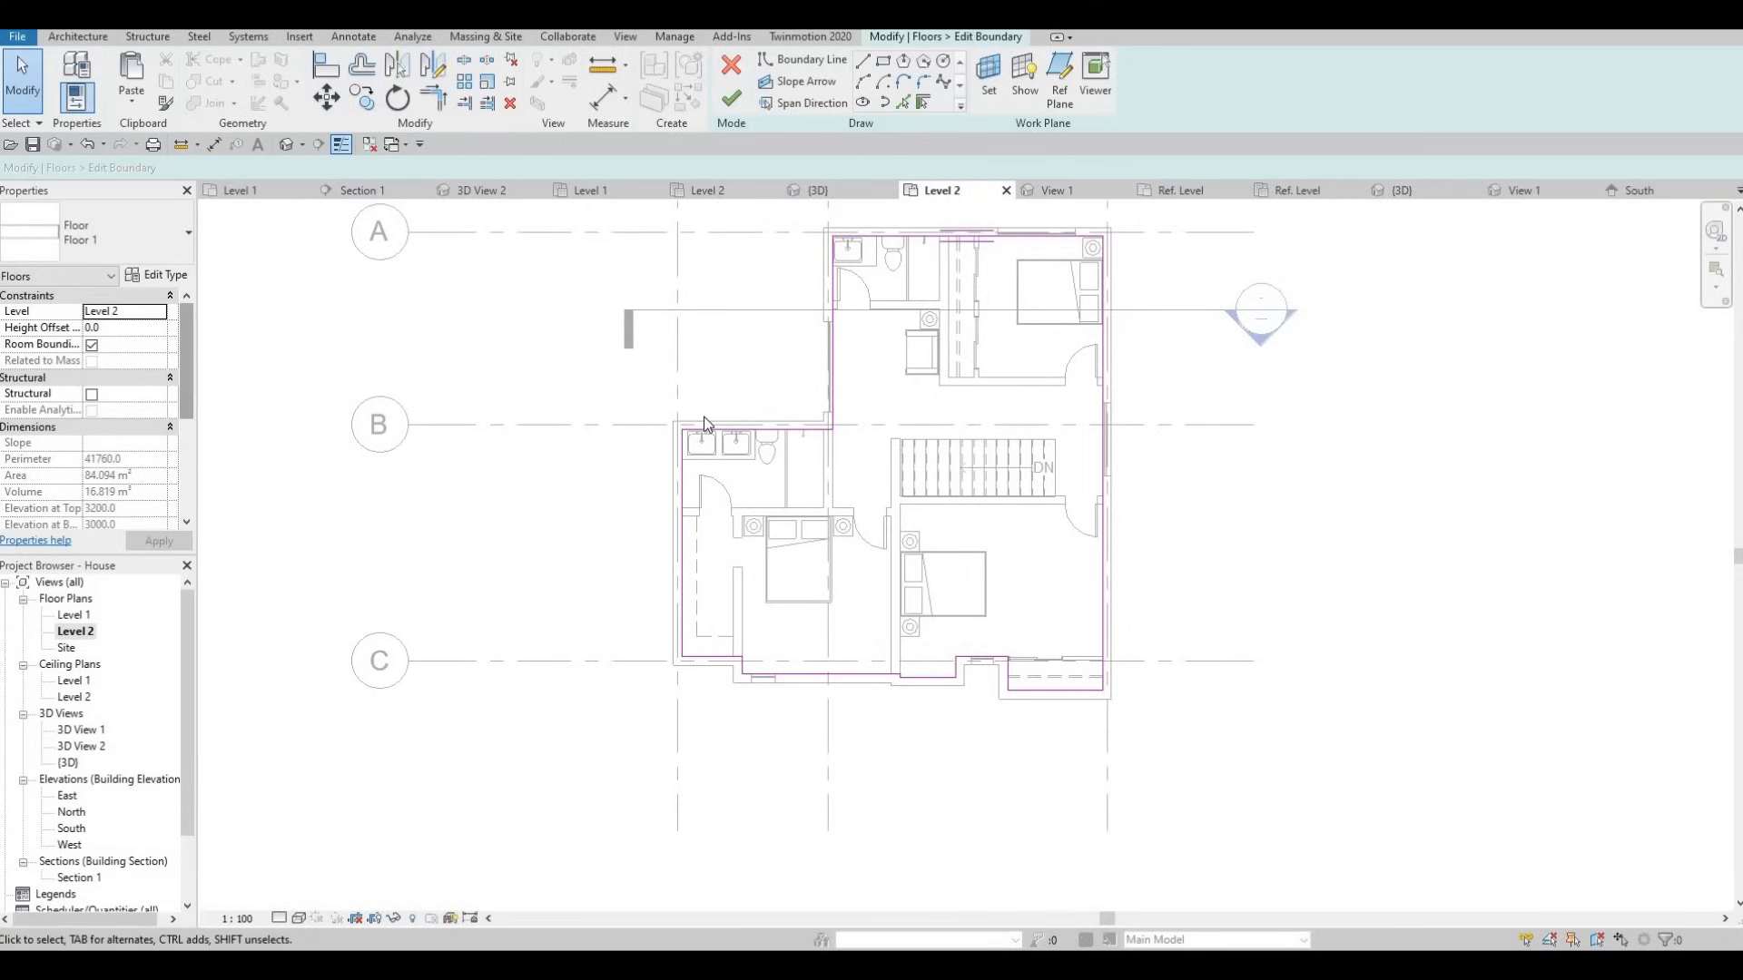
left_click(731, 98)
left_click(1004, 497)
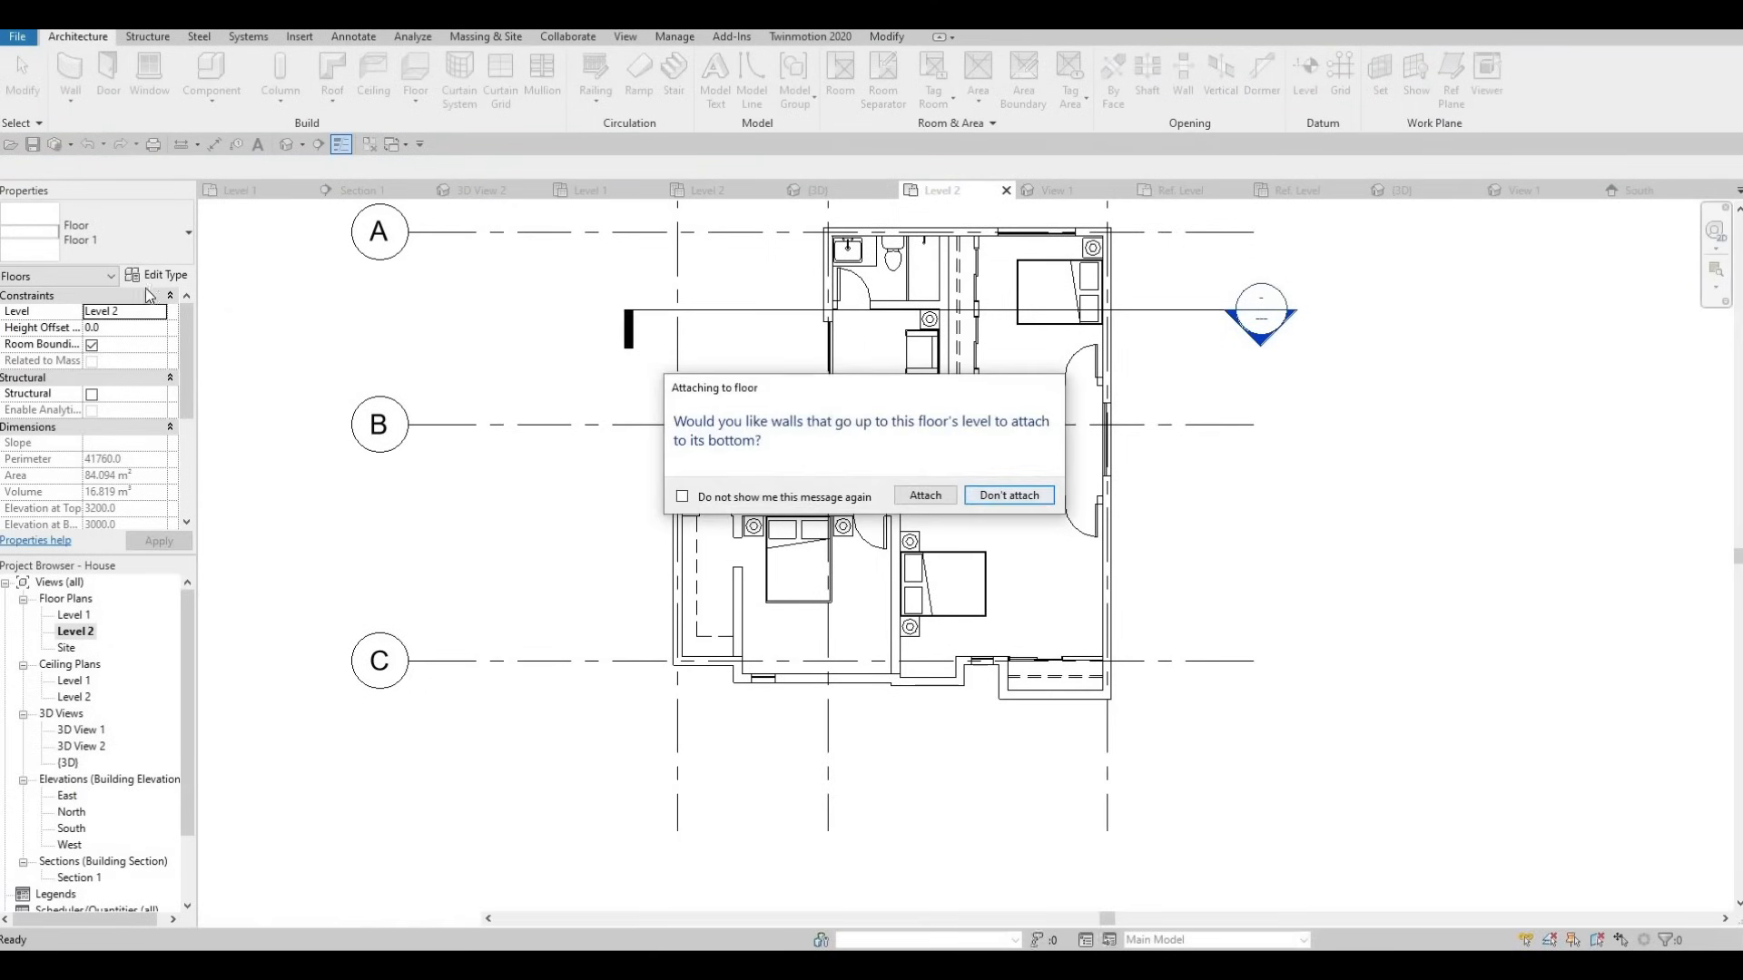
Set the underlay base level of the Level 2 floor plan to Level 1.
left_click(156, 274)
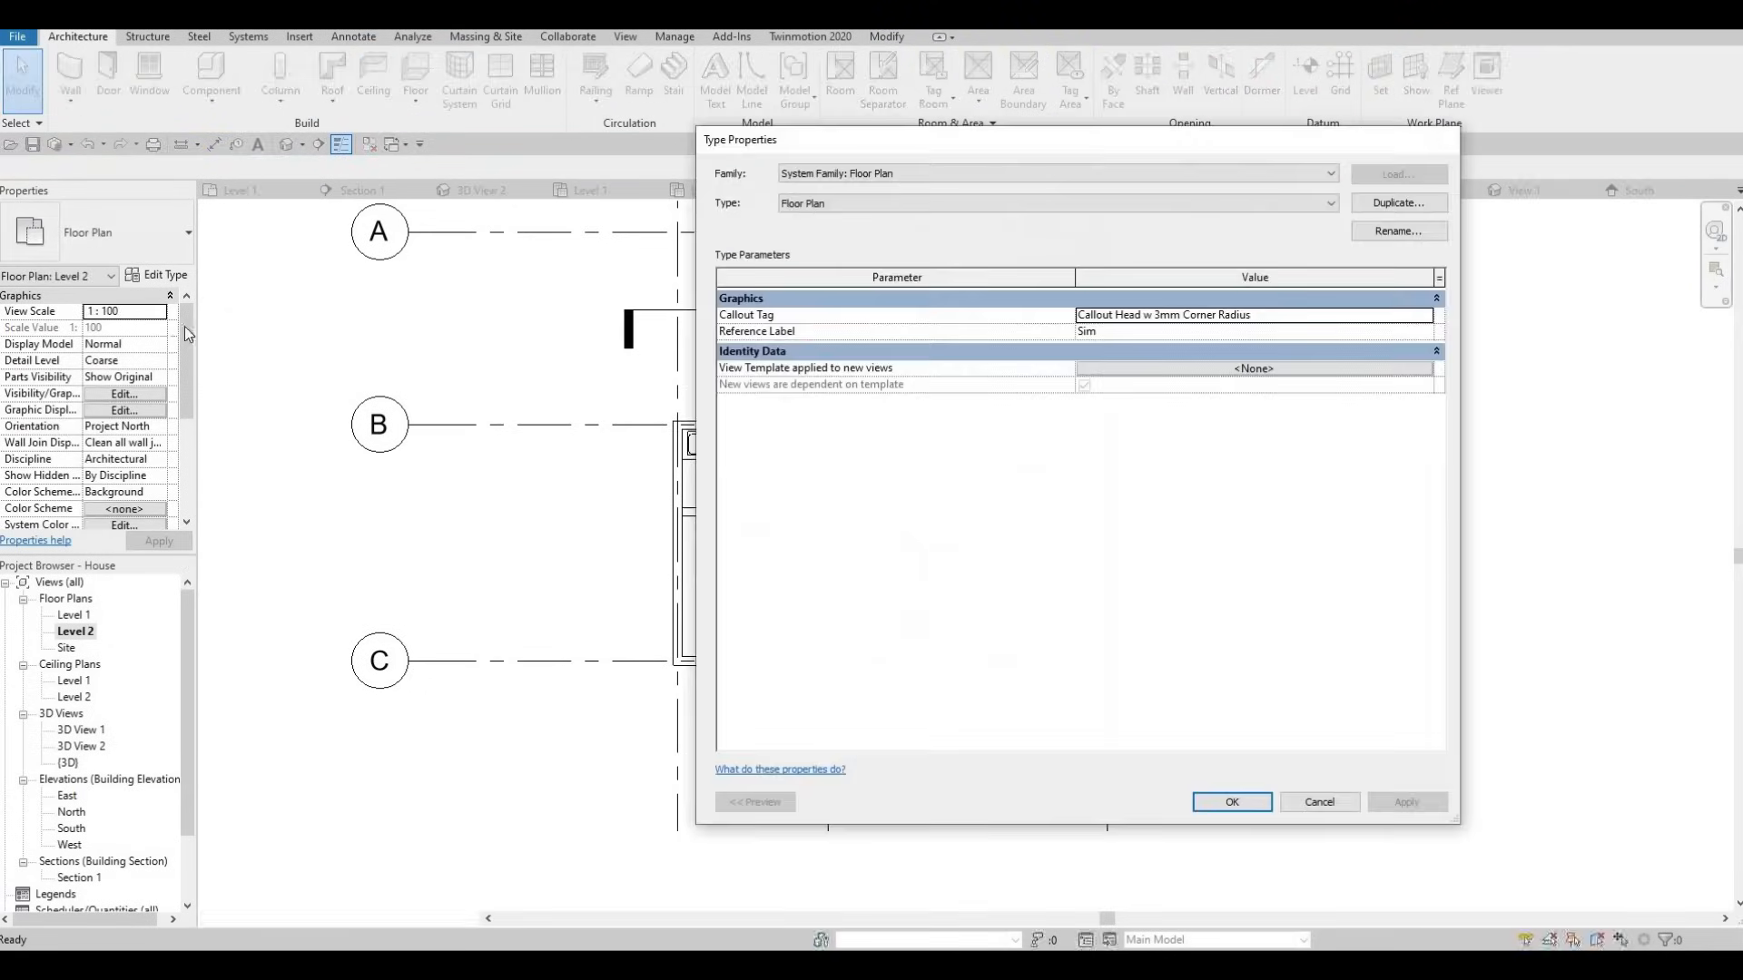
key("Escape")
scroll(183, 399, "down", 1)
scroll(183, 399, "down", 2)
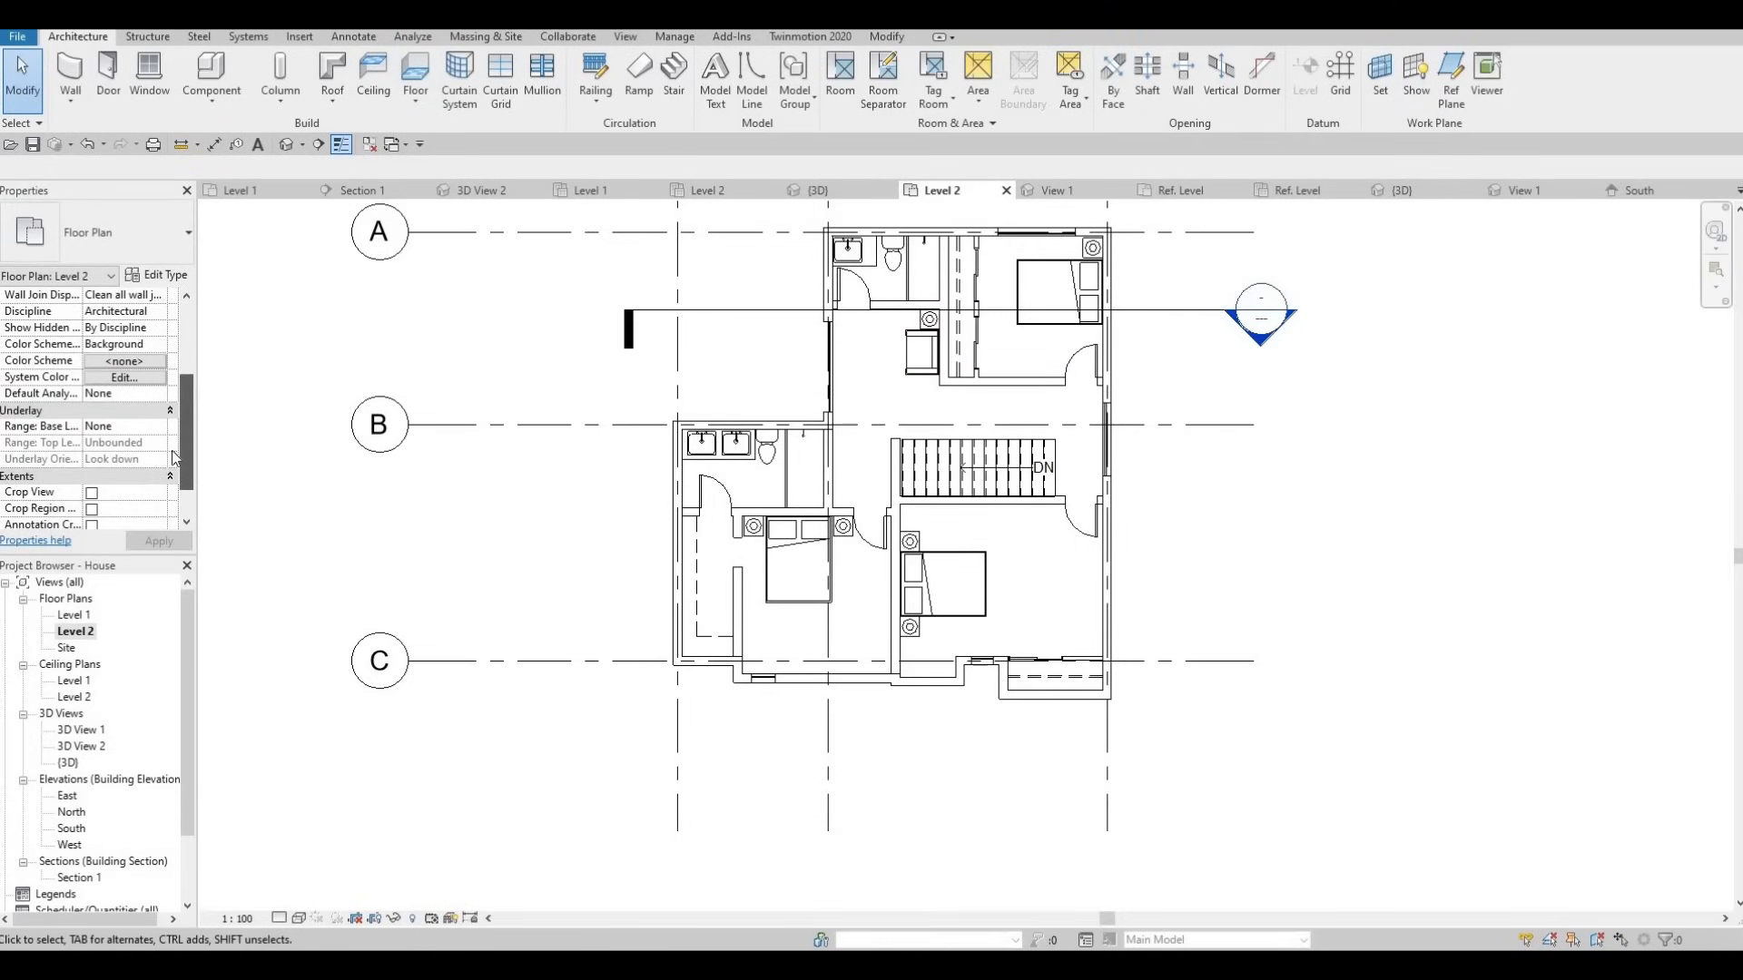
scroll(170, 454, "up", 1)
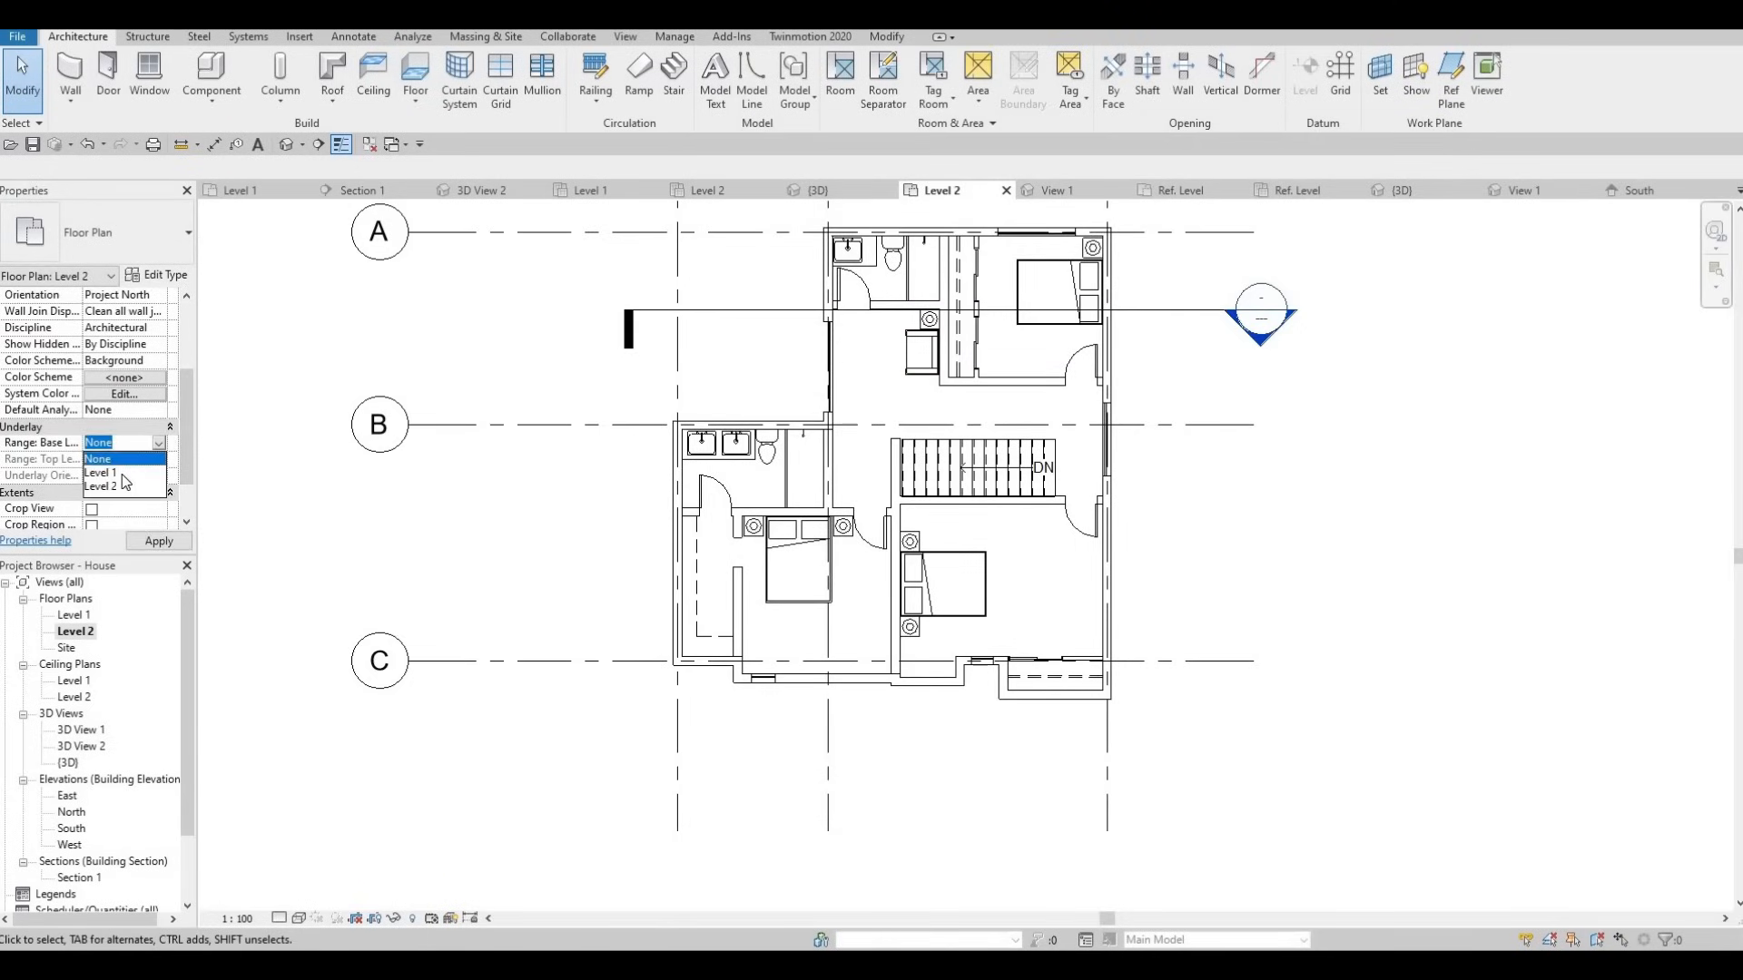
left_click(126, 489)
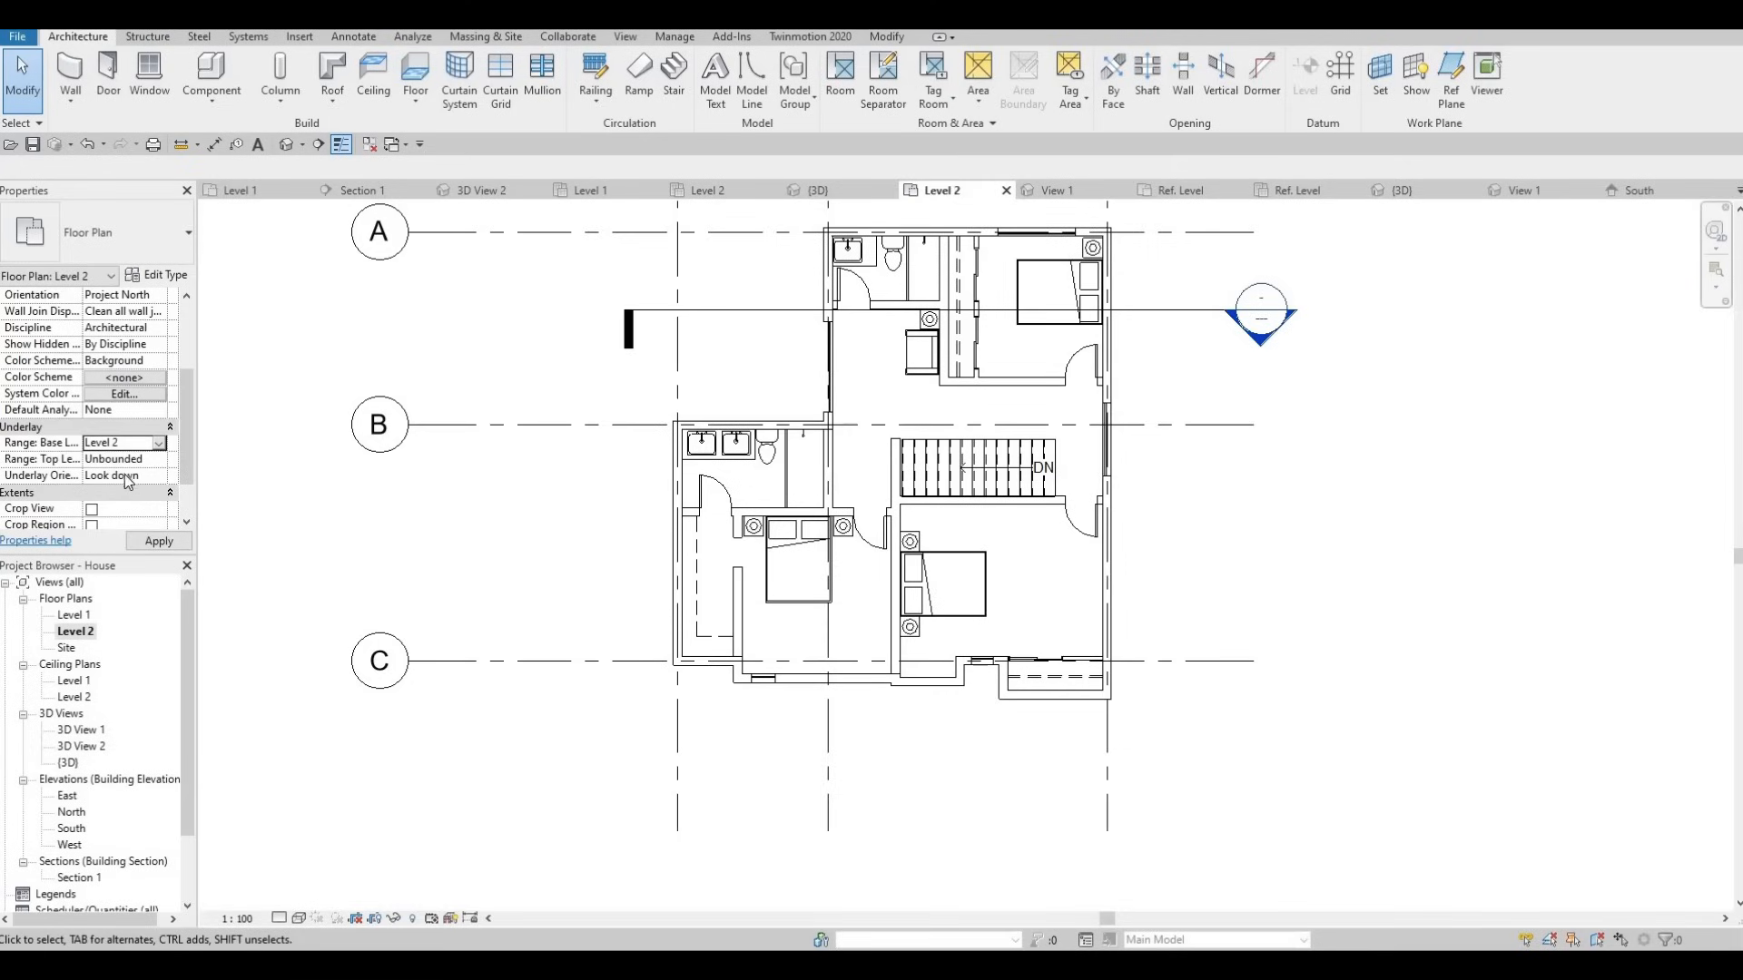
left_click(159, 442)
left_click(125, 474)
Open the Level 2 floor's boundary for editing at the hall's left edge.
scroll(779, 583, "up", 4)
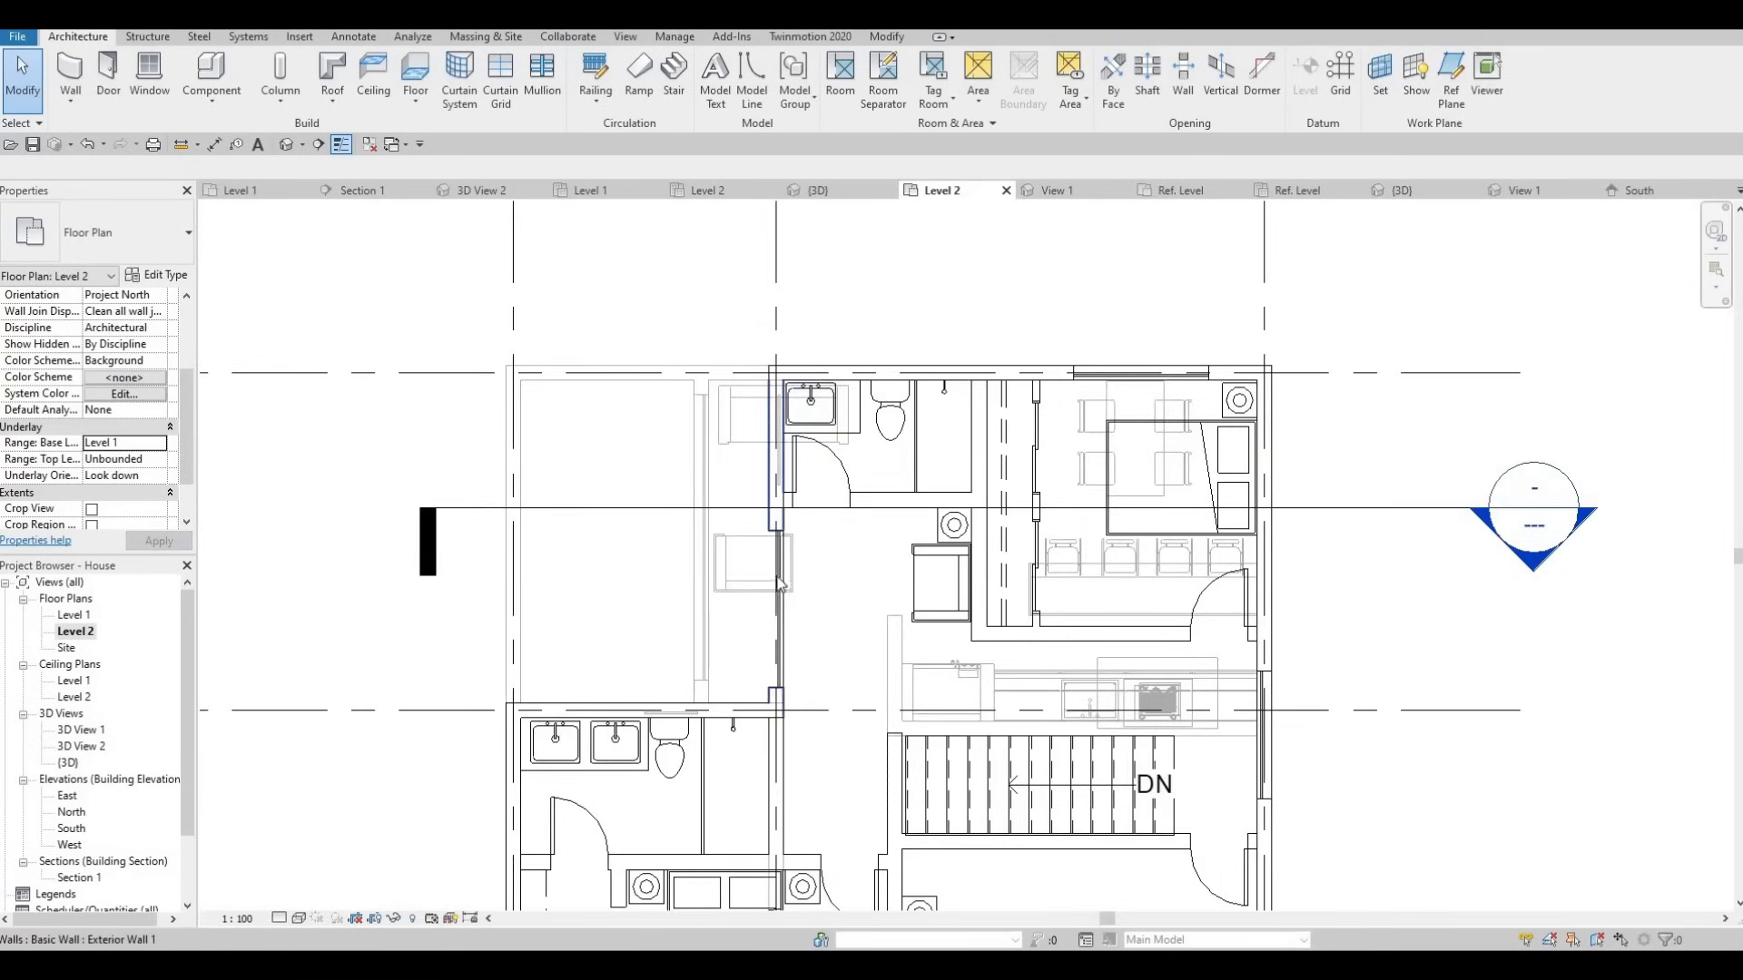
scroll(786, 635, "up", 7)
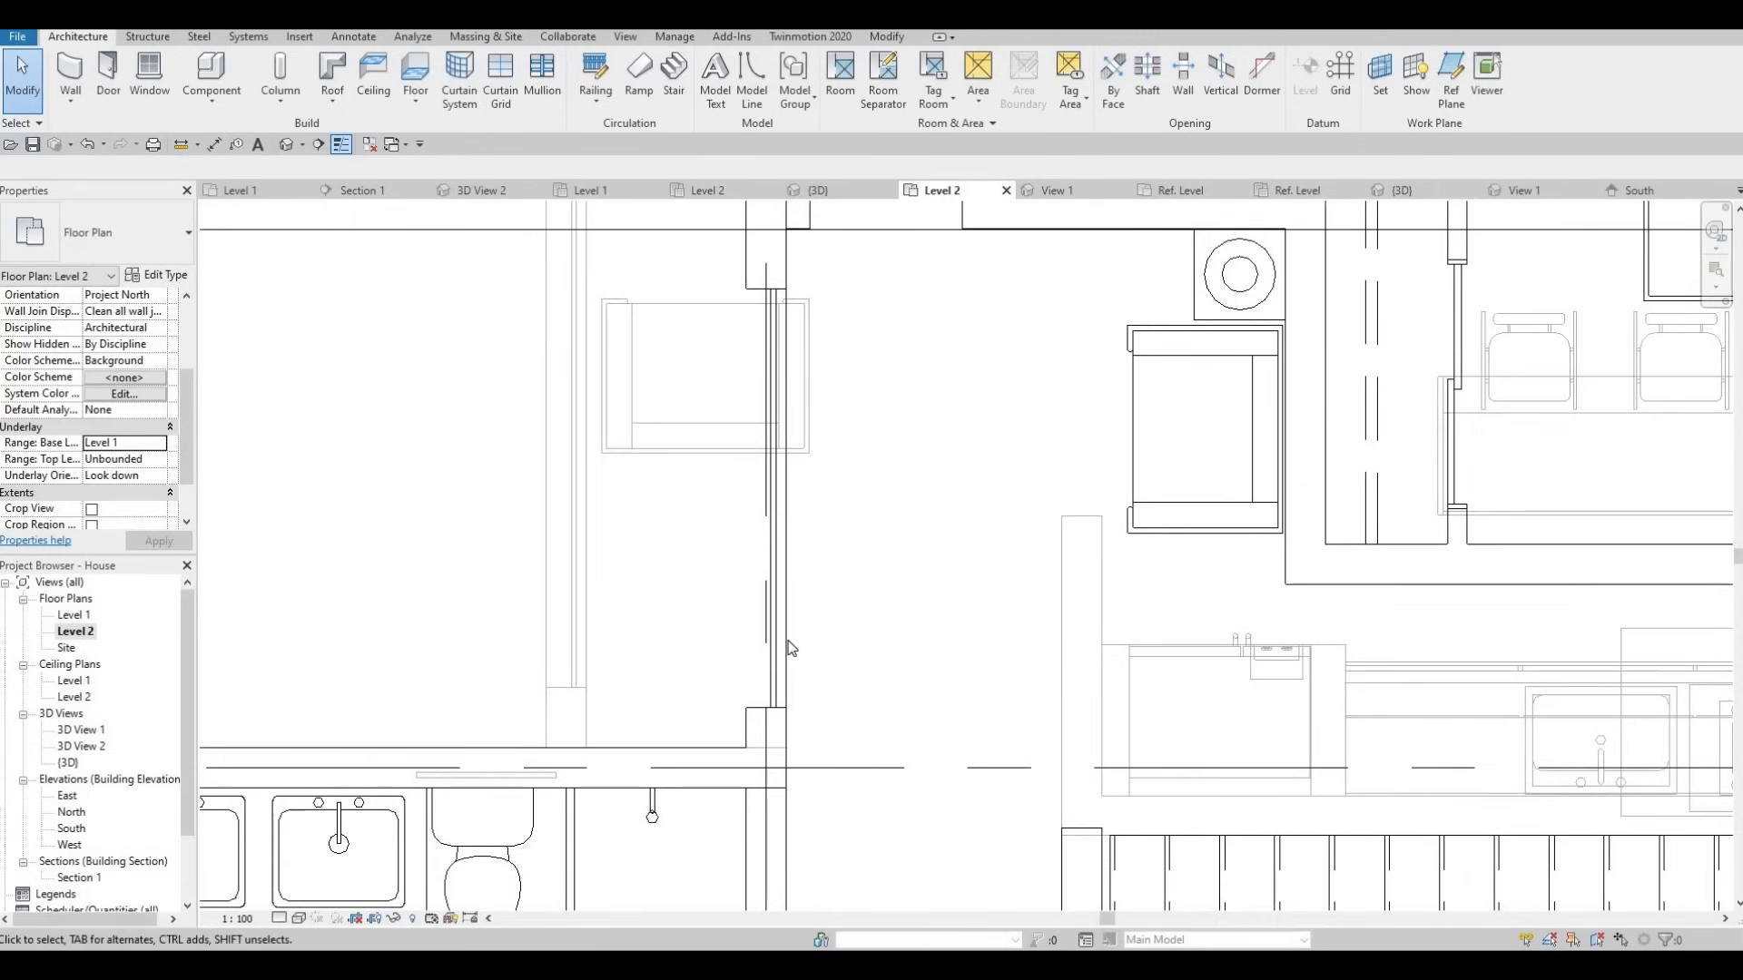
left_click(788, 646)
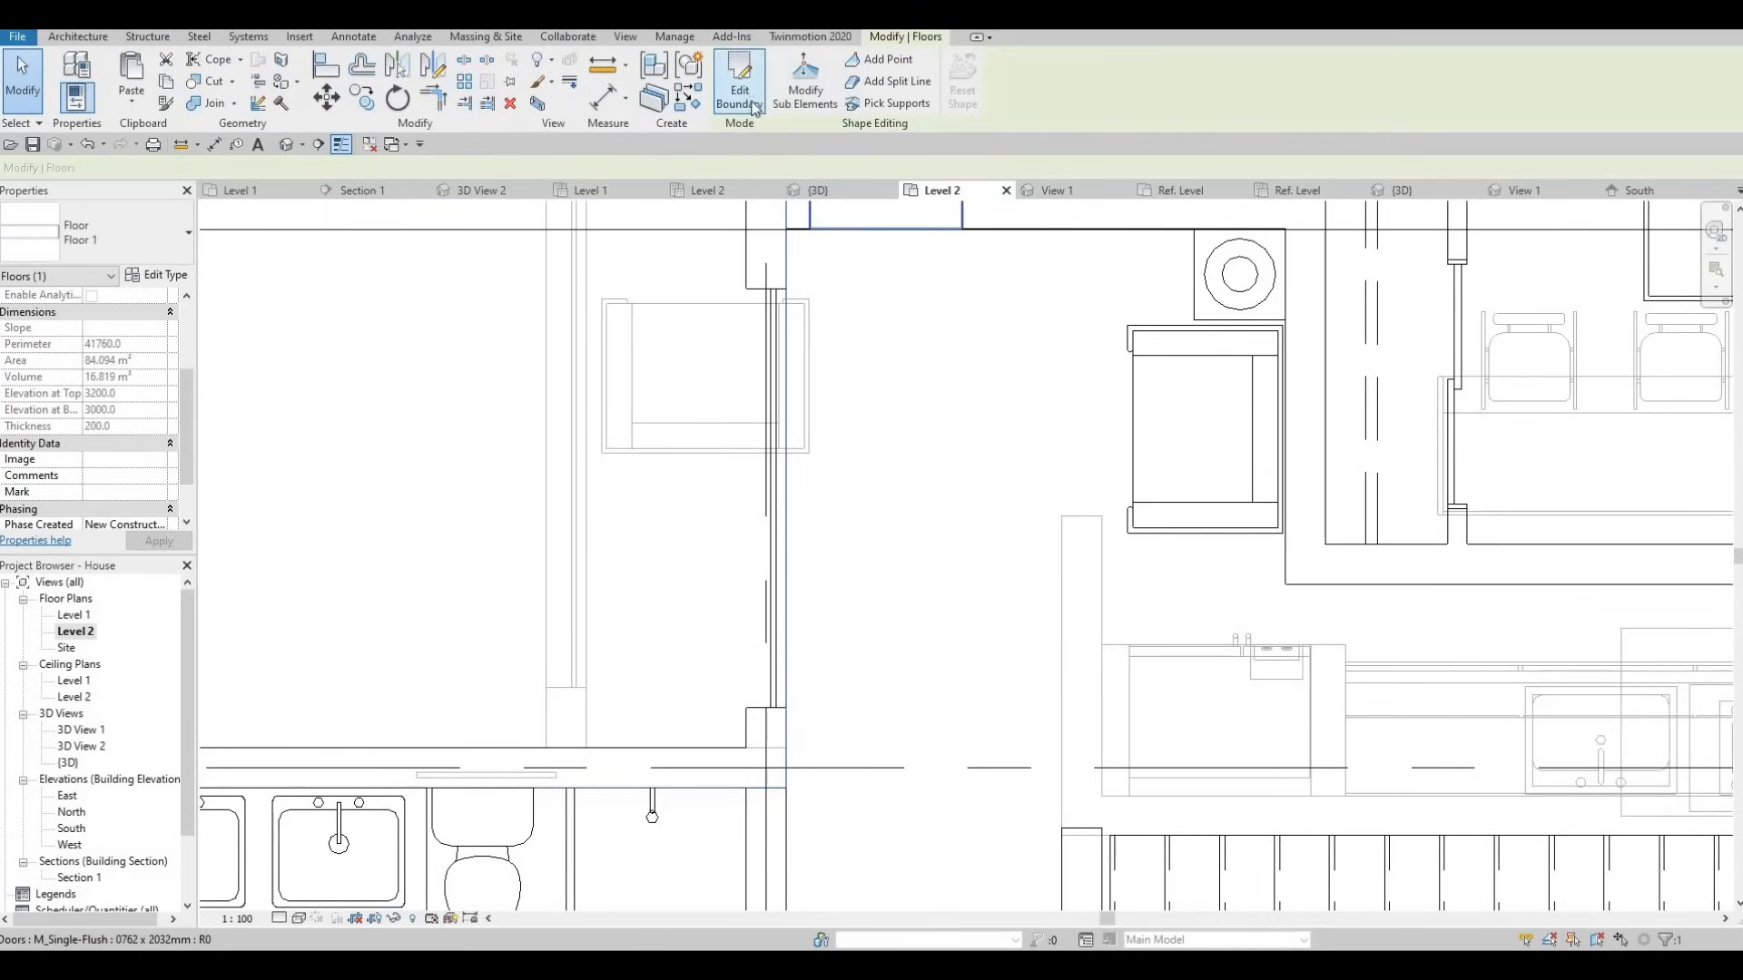
left_click(753, 107)
scroll(791, 517, "down", 3)
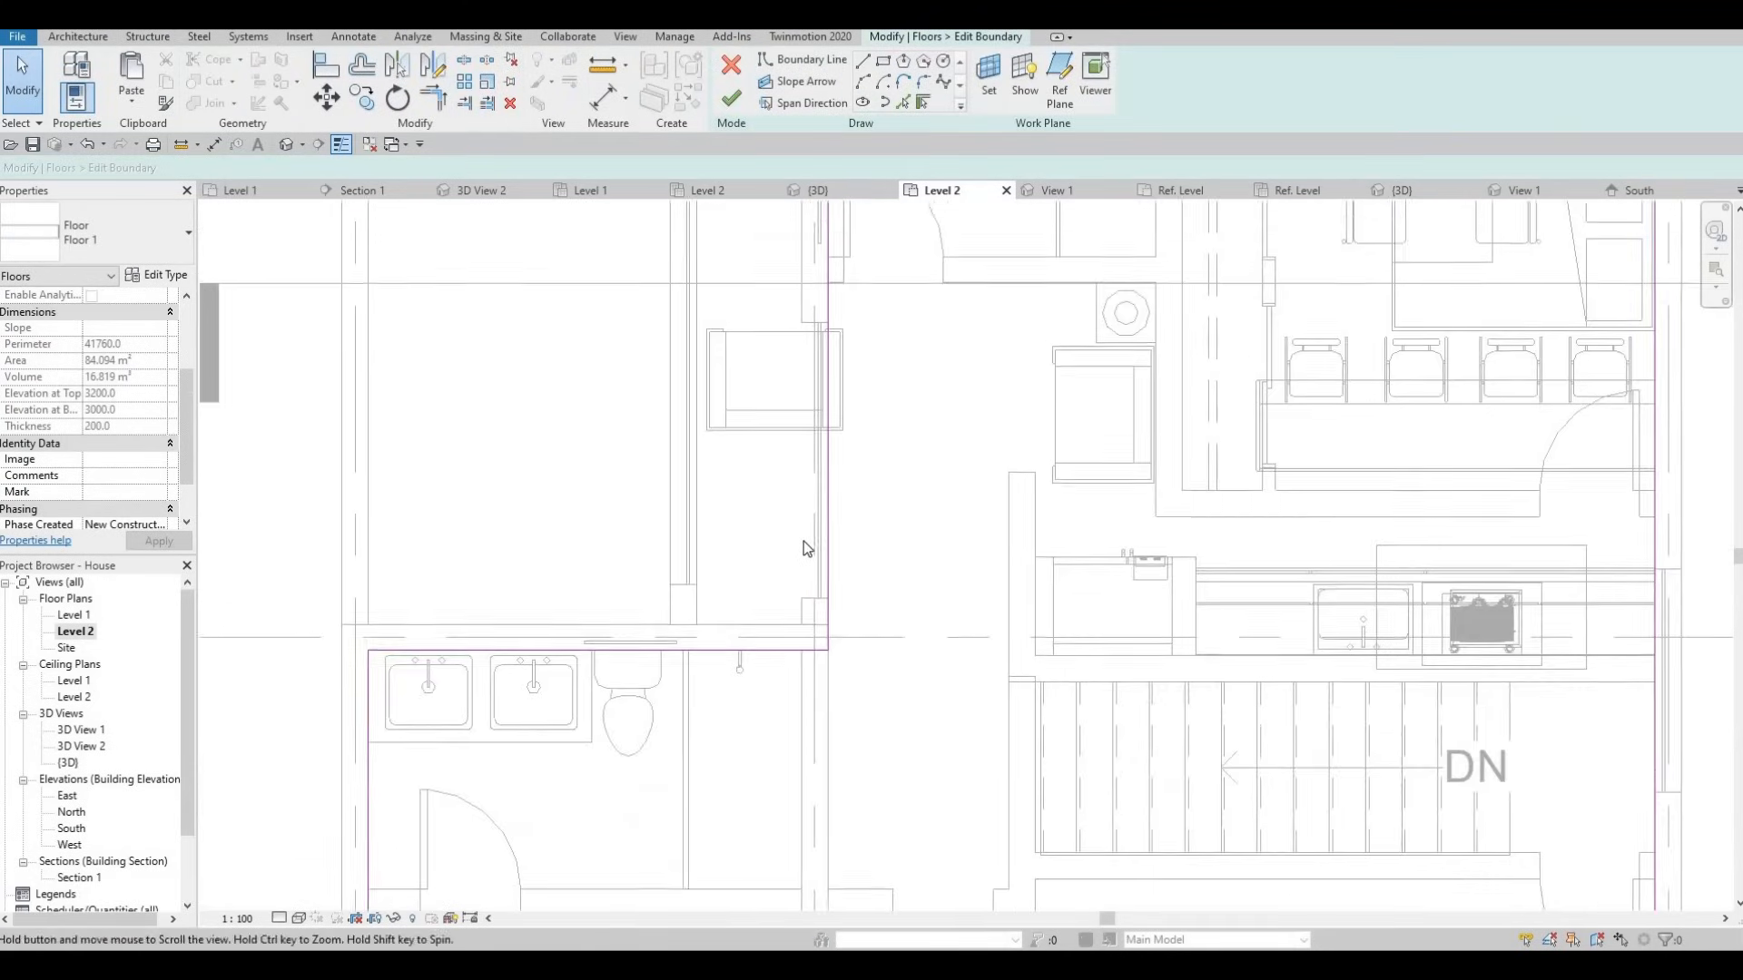
scroll(807, 554, "up", 2)
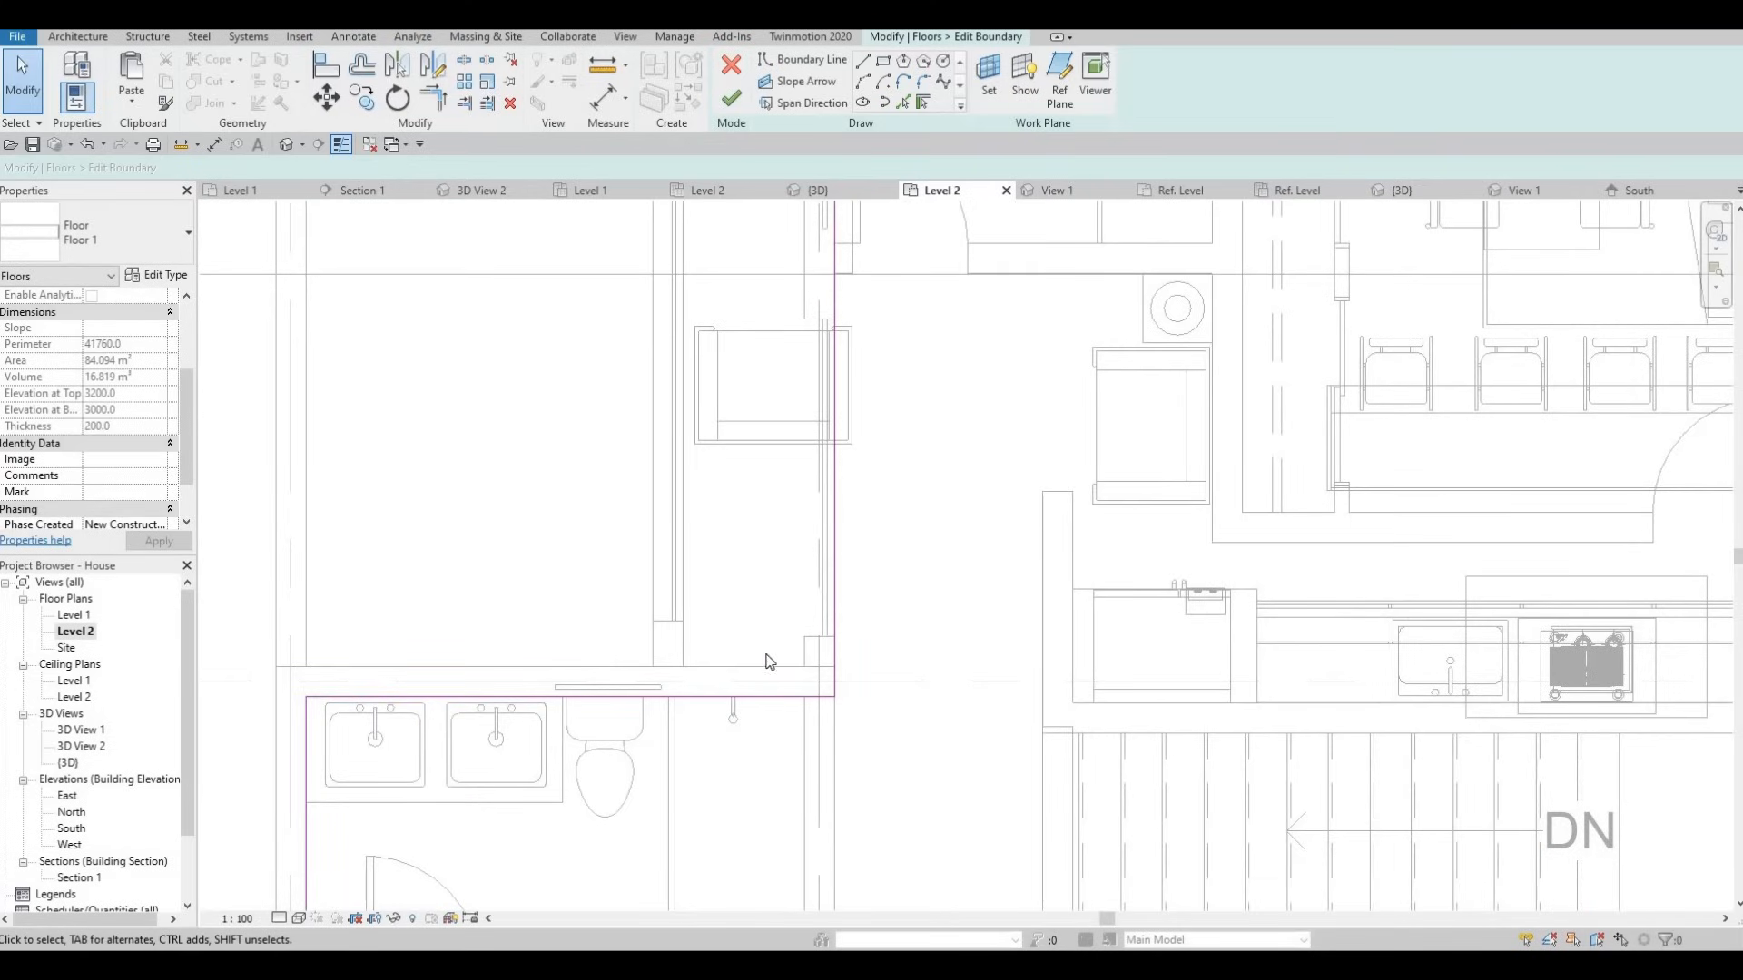
middle_click_drag(785, 650, 784, 681)
scroll(784, 683, "down", 1)
middle_click_drag(730, 378, 728, 452)
scroll(729, 452, "down", 1)
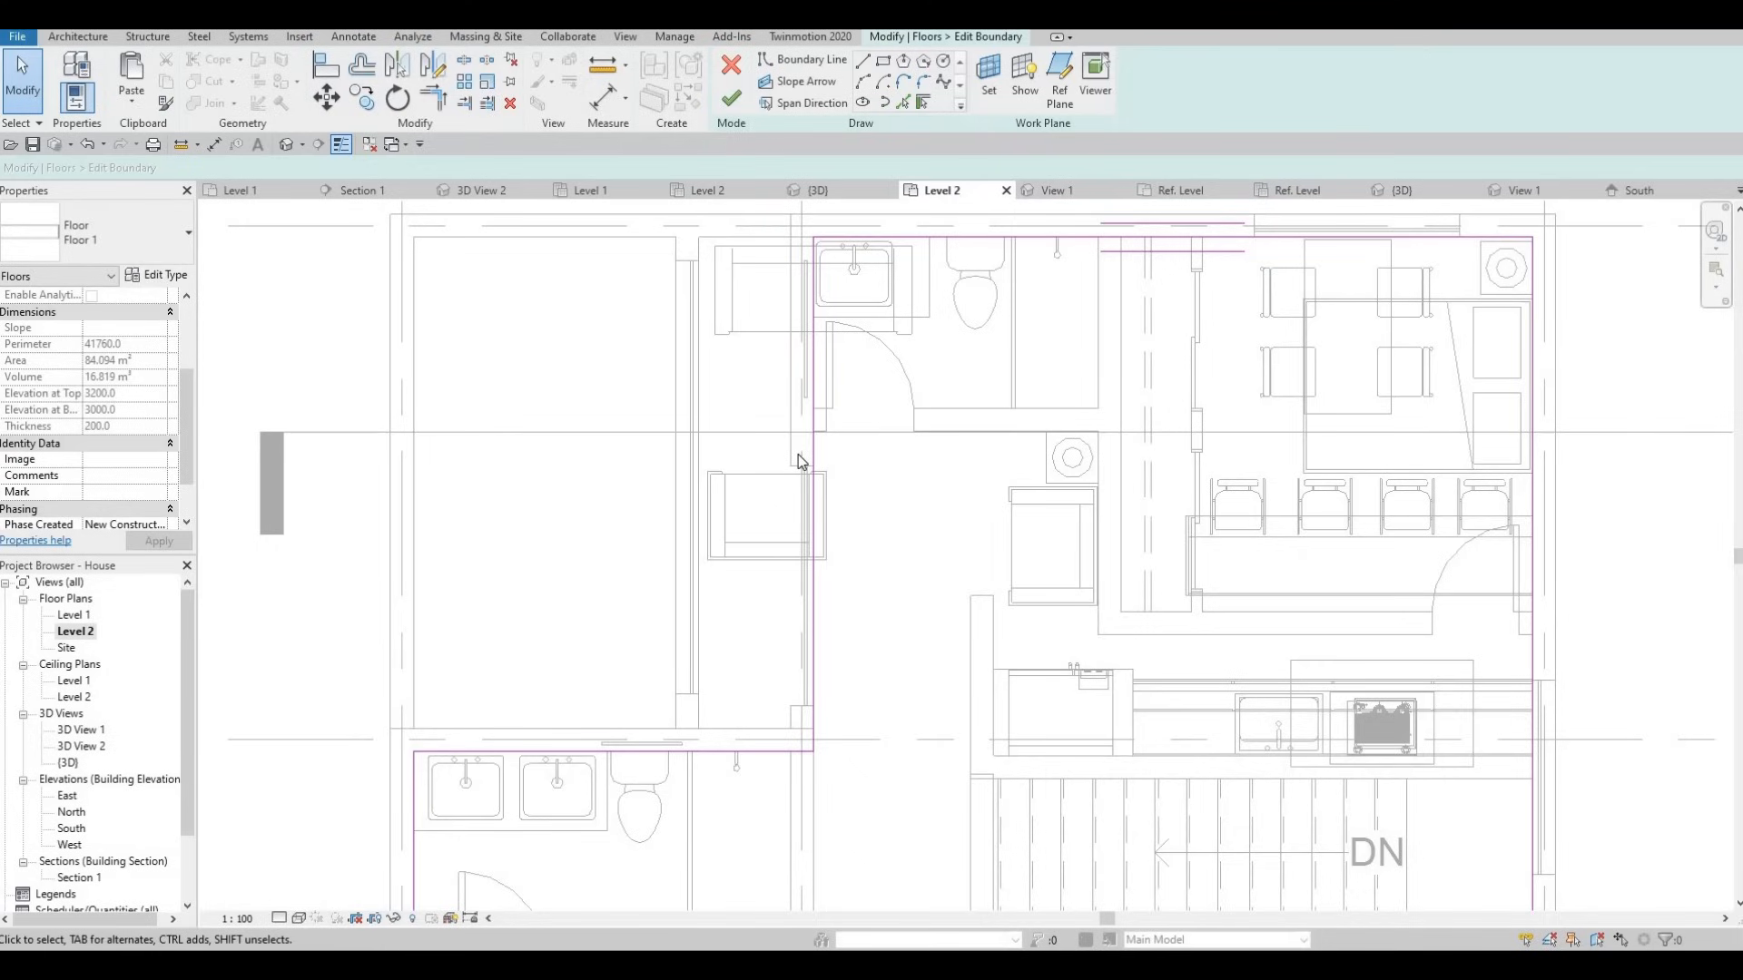
Align the hall's left boundary line to the outer face of the underlying Level 1 wall, and finish without attaching walls.
key("a")
key("l")
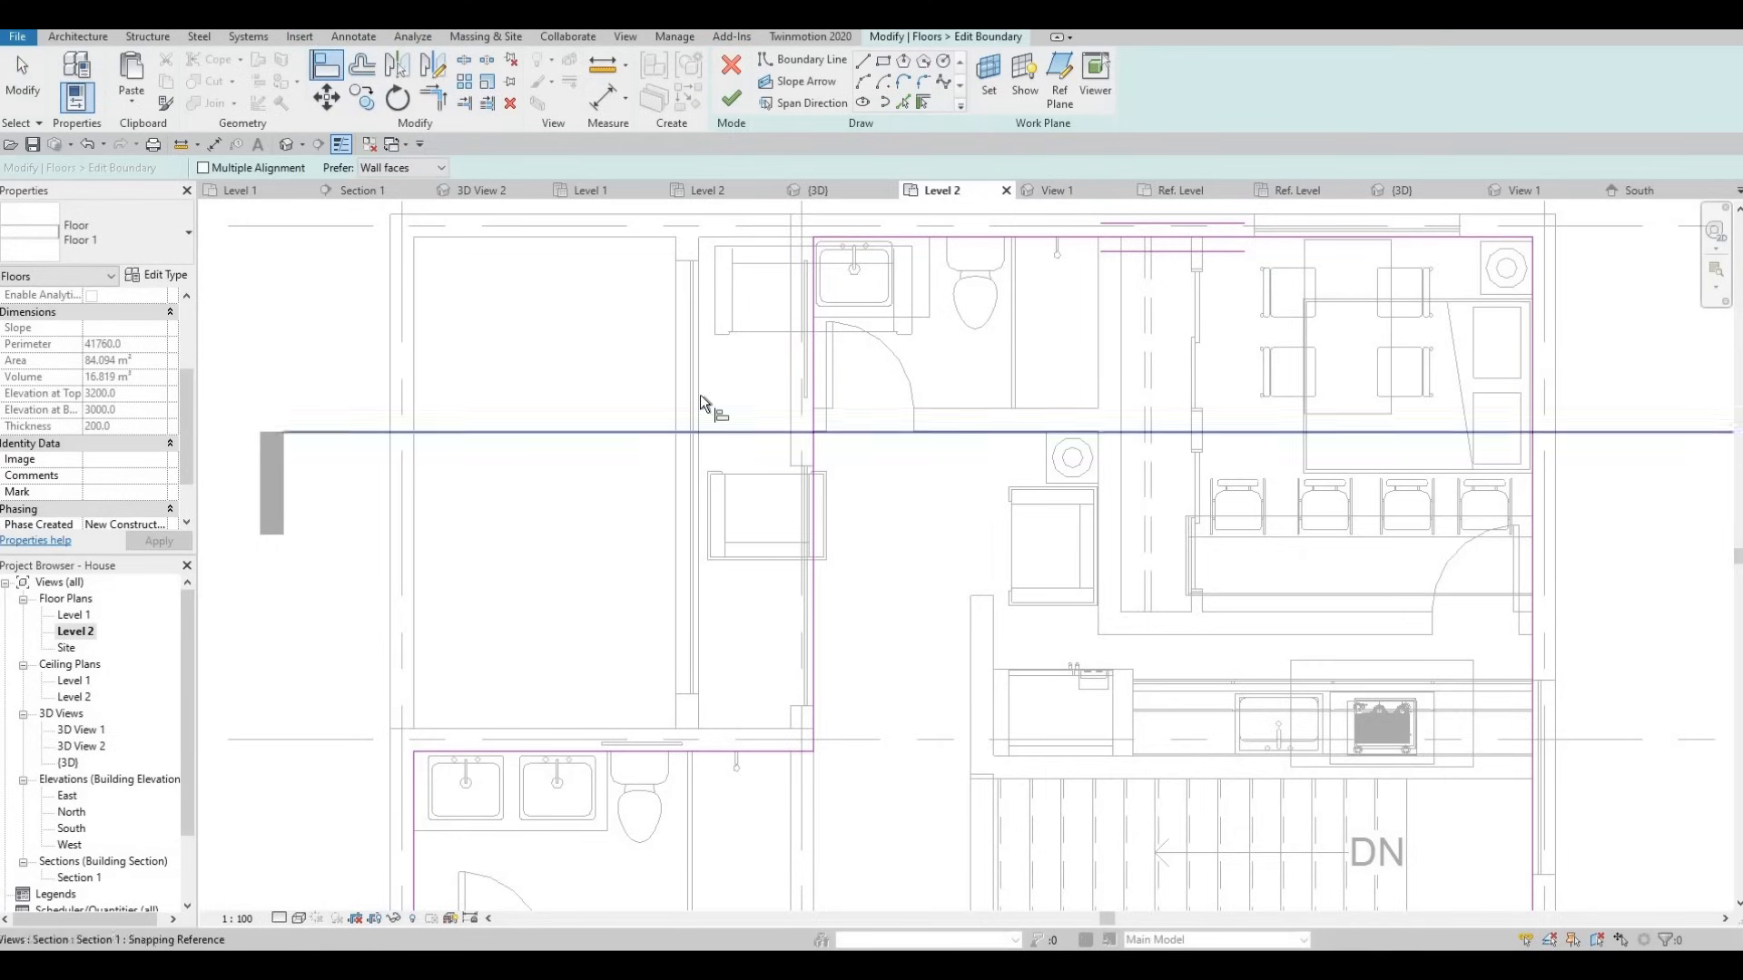
left_click(700, 394)
left_click(815, 415)
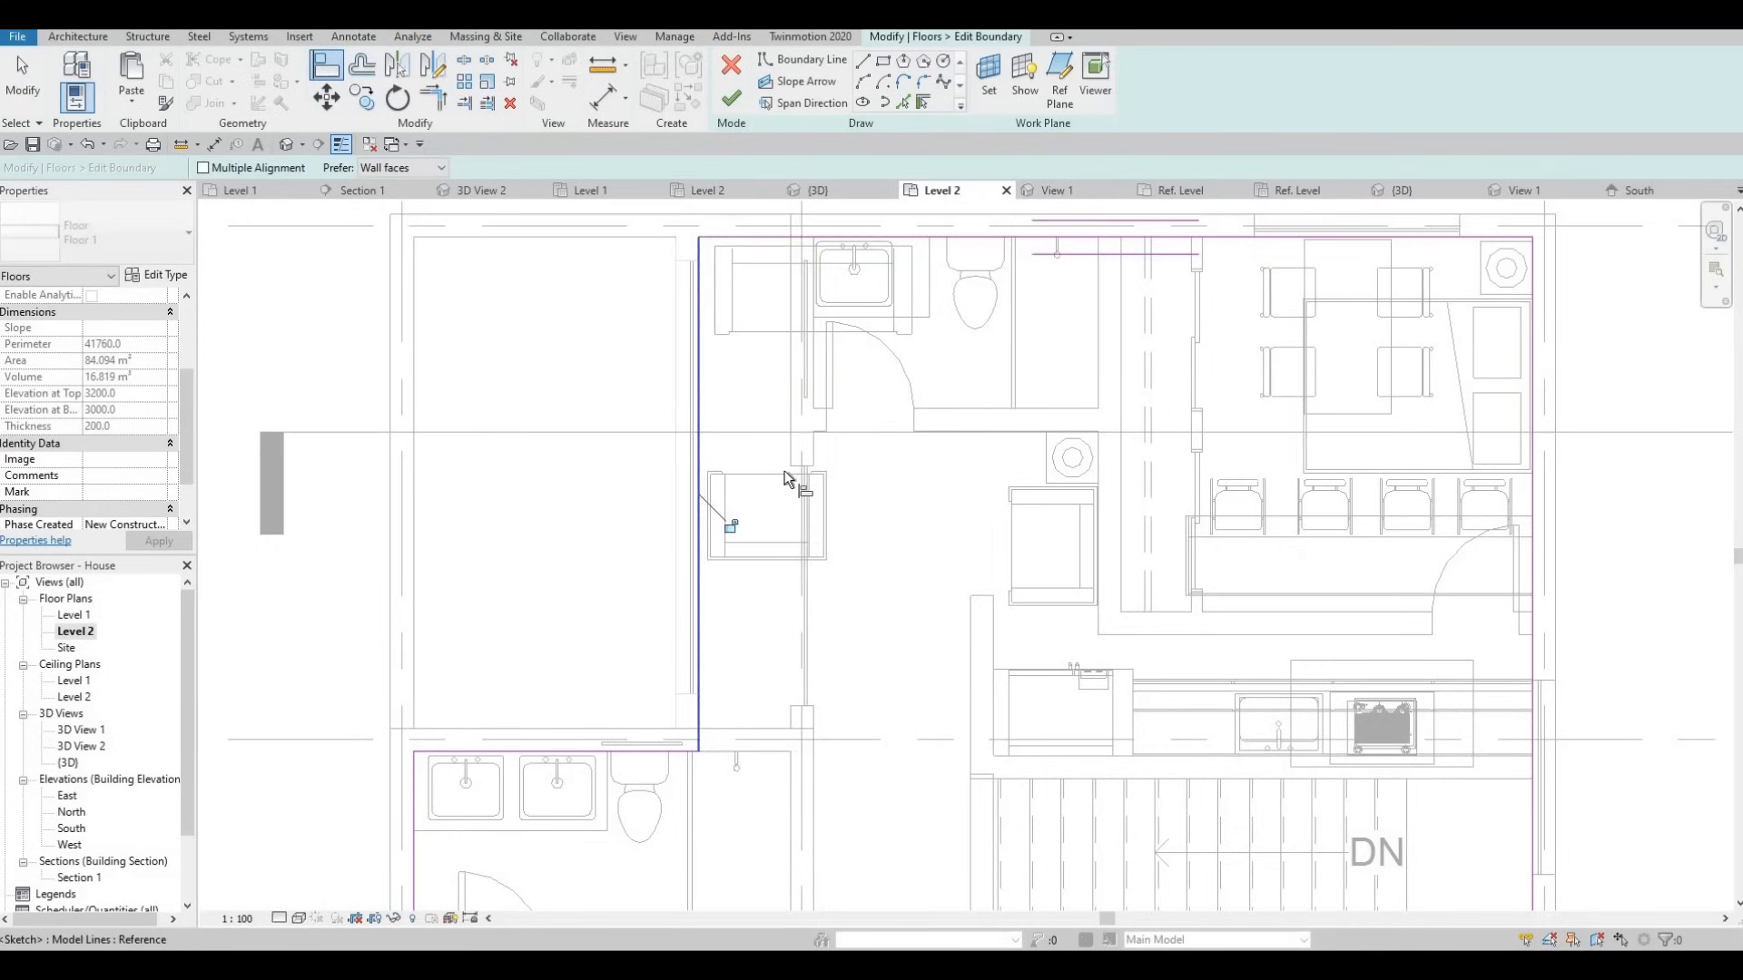
left_click(674, 361)
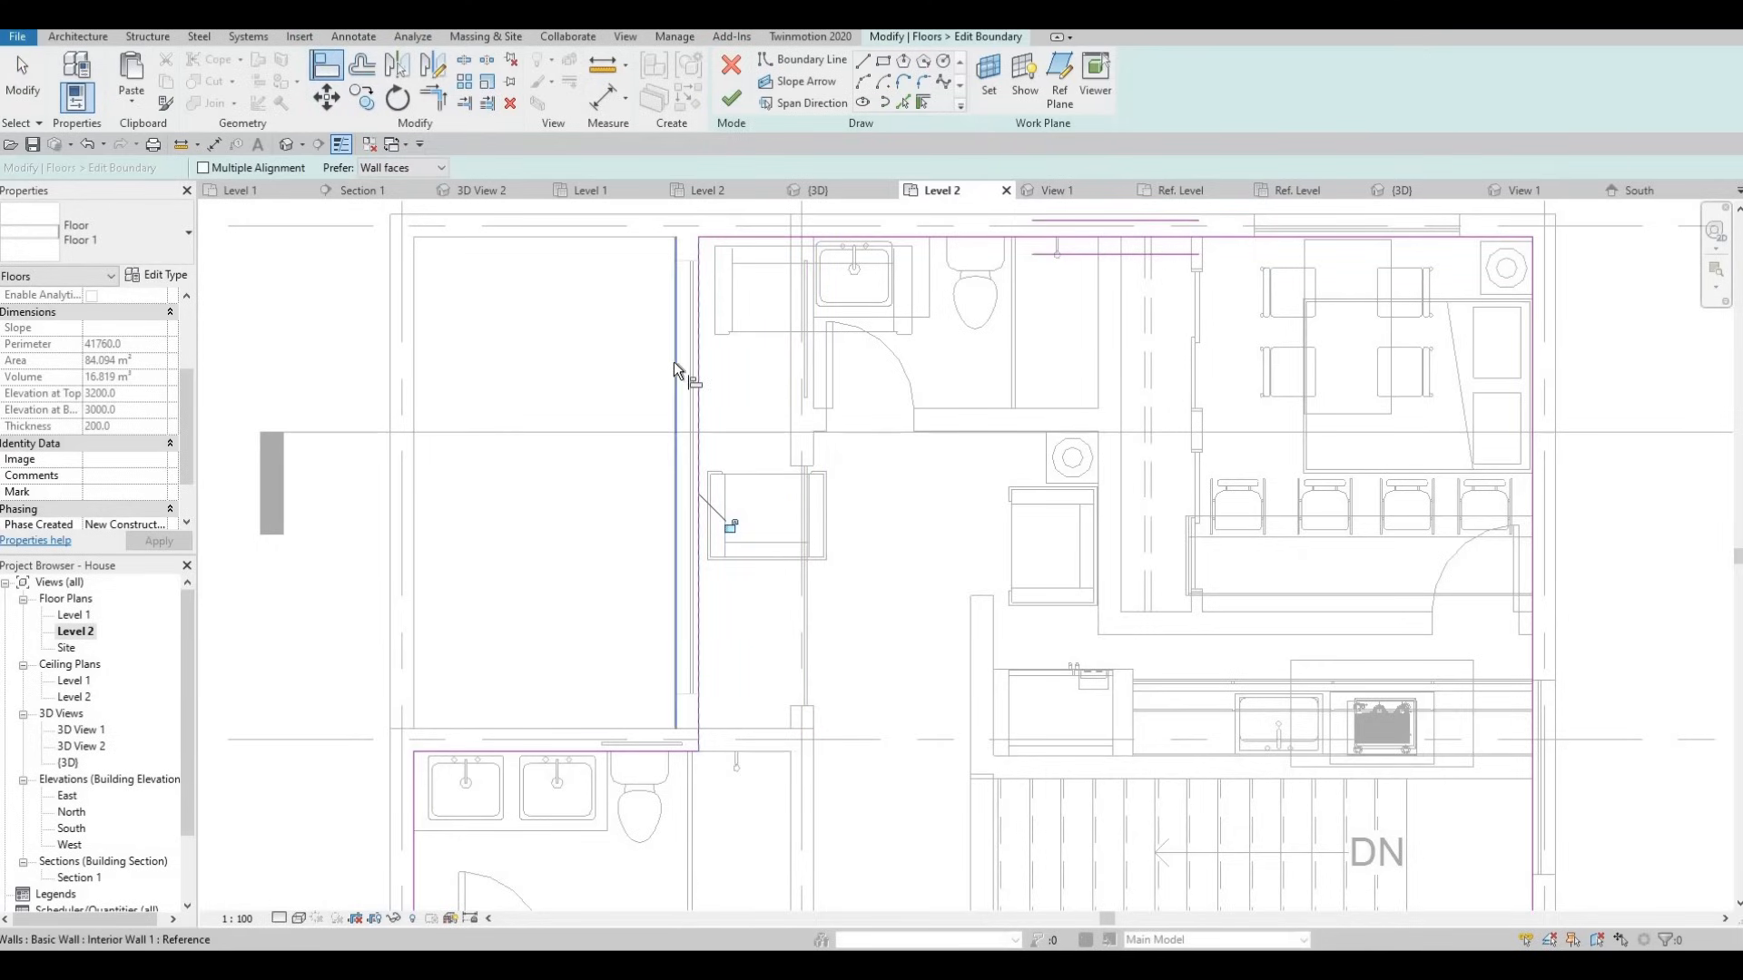
left_click(699, 519)
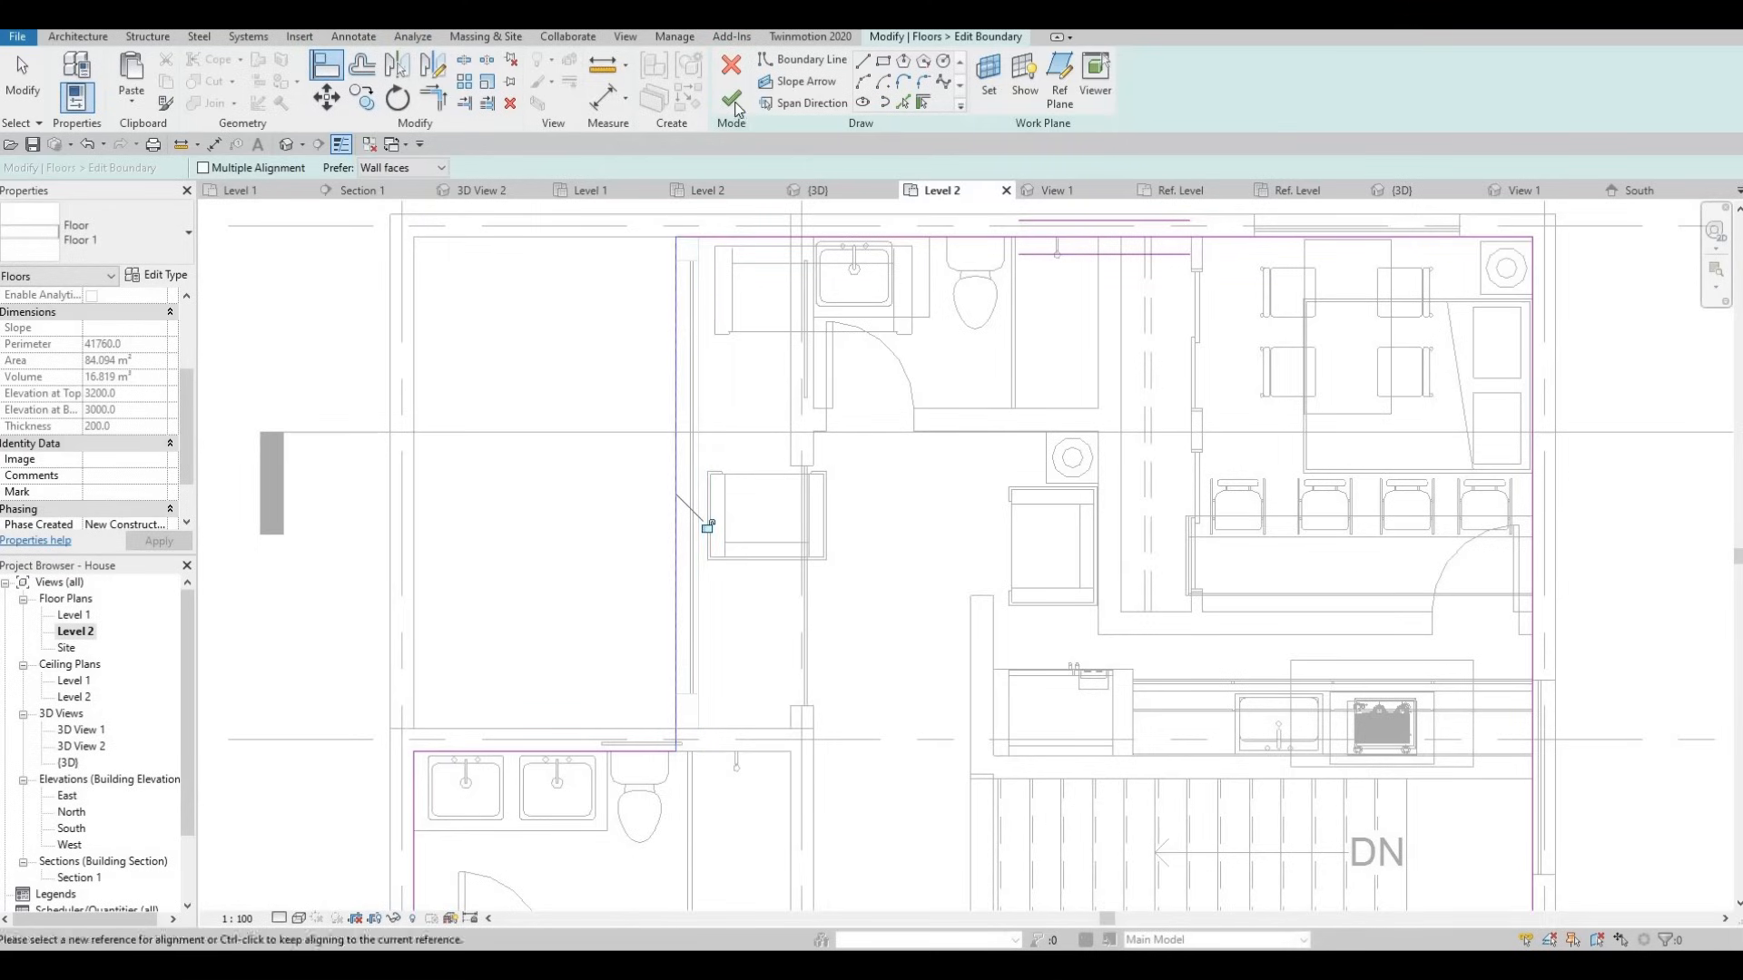
left_click(732, 101)
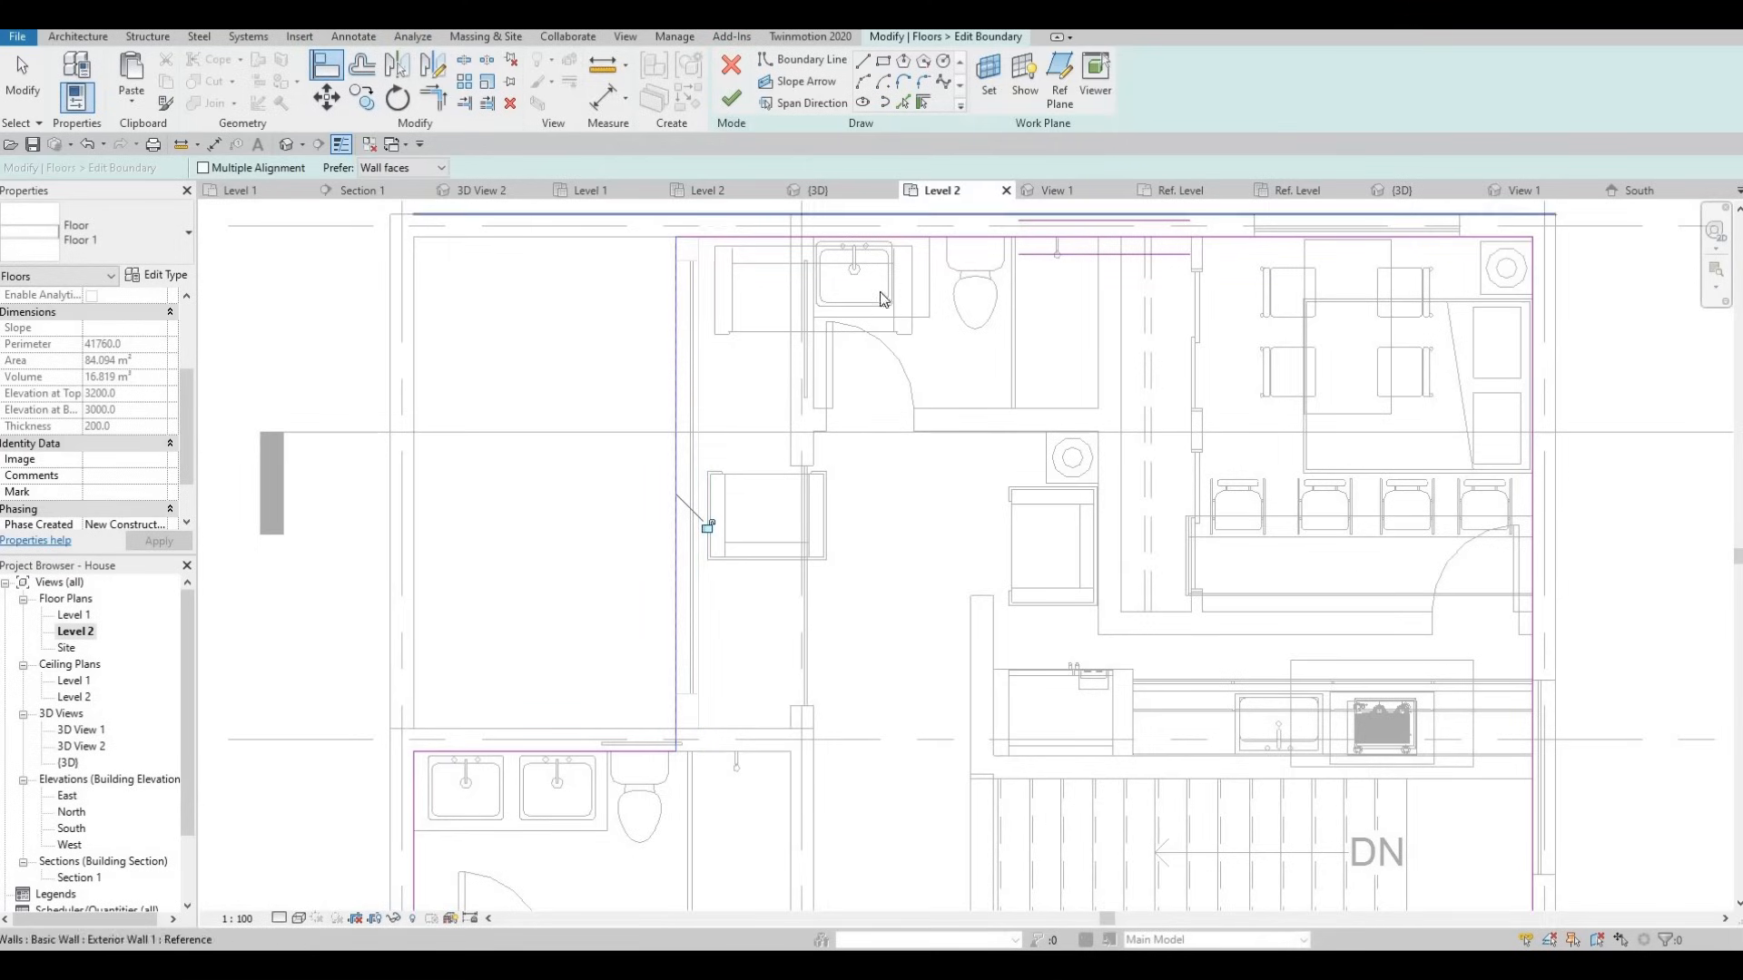
left_click(1008, 496)
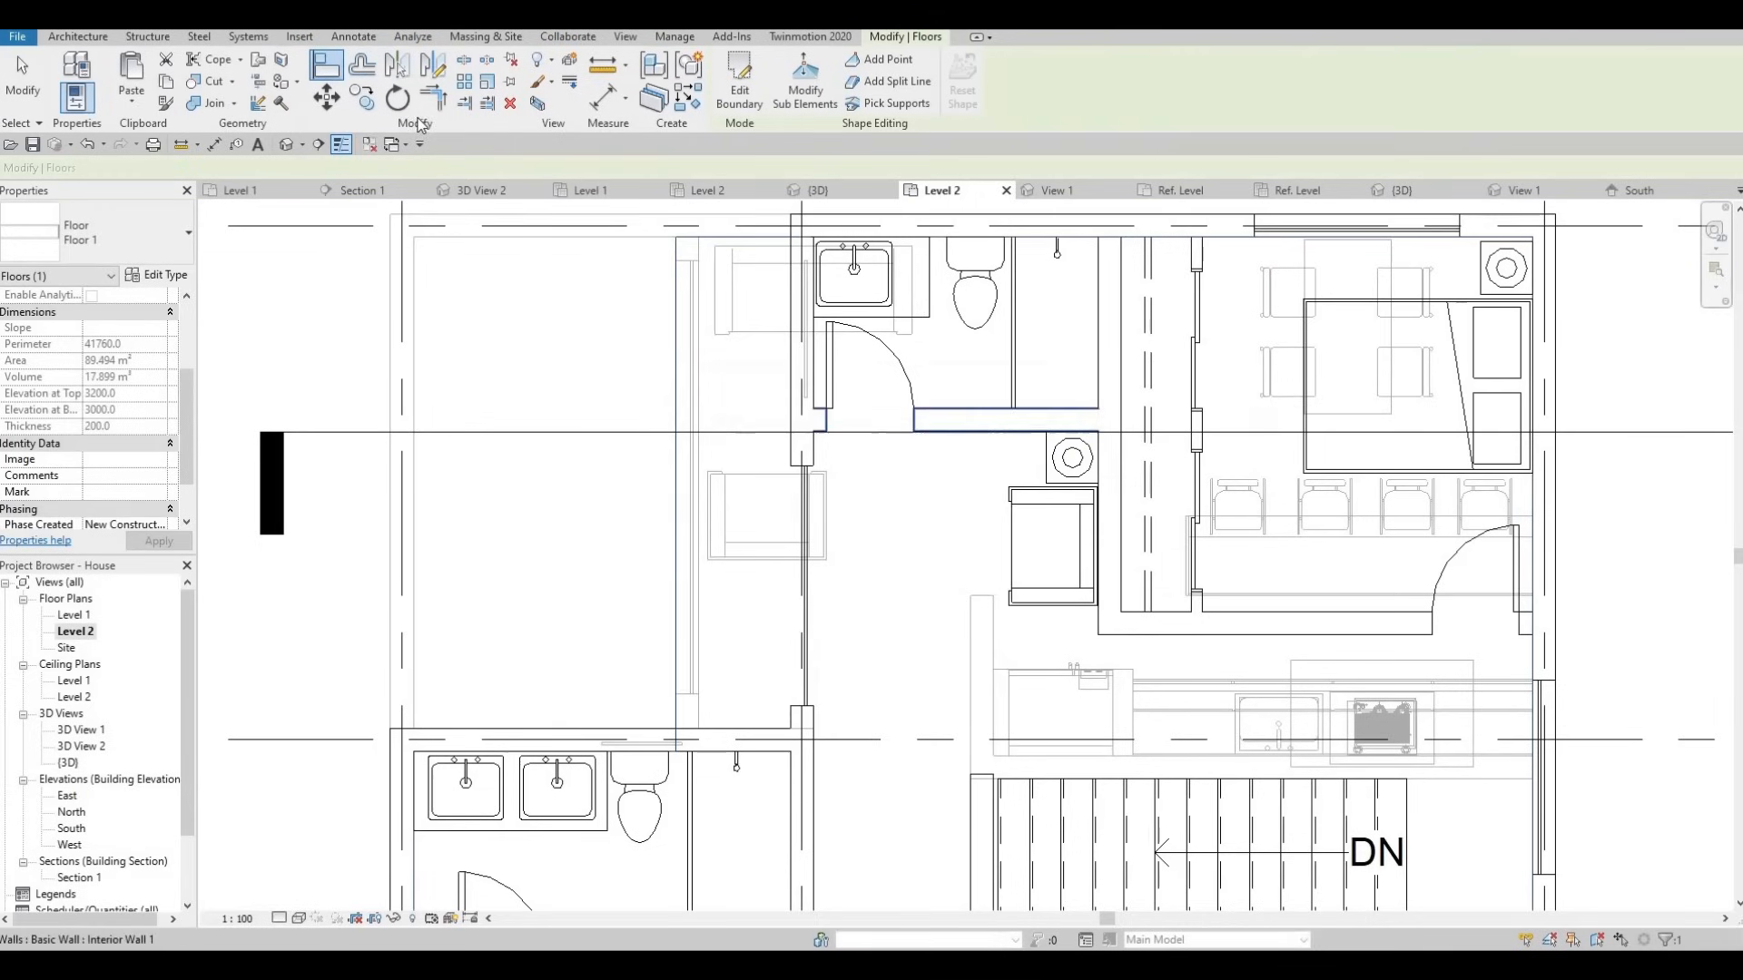
Examine the edited floor's edges from the back, front and underside of the house in the 3D view.
left_click(287, 144)
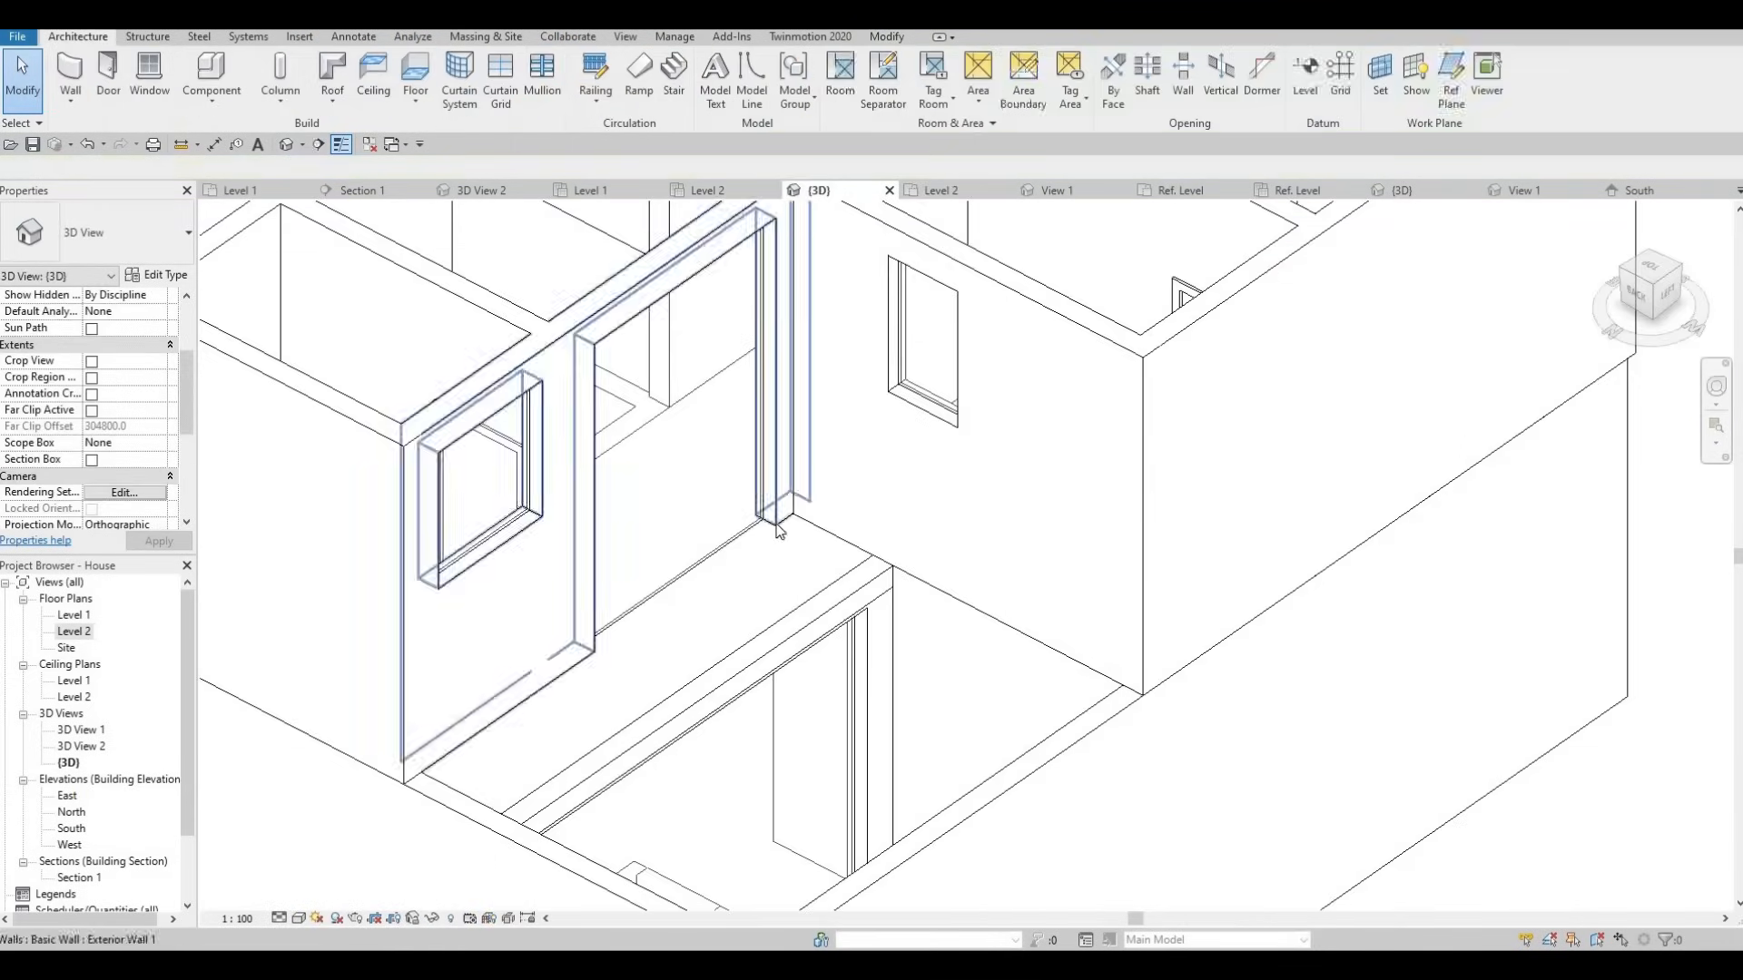
scroll(758, 467, "down", 2)
middle_click_drag(411, 361, 956, 499, "shift")
scroll(726, 586, "down", 2)
middle_click_drag(862, 617, 837, 568, "shift")
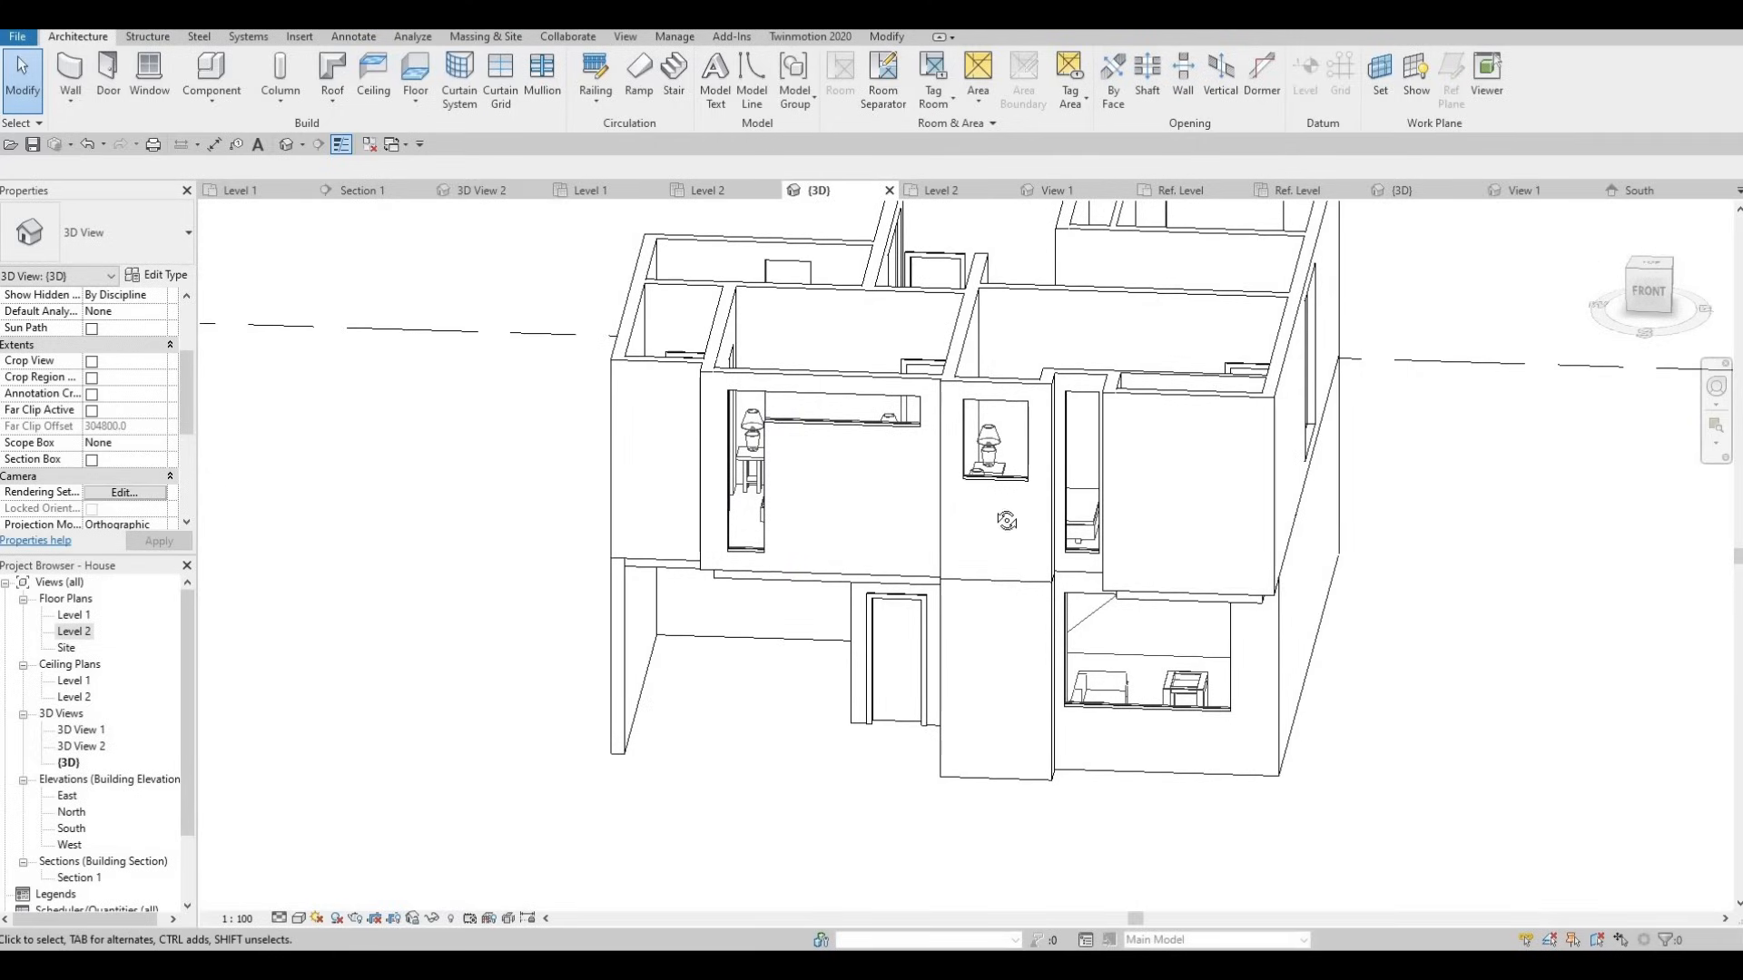
middle_click_drag(995, 460, 1051, 451, "shift")
middle_click_drag(1156, 419, 1021, 412, "shift")
middle_click_drag(726, 472, 822, 249, "shift")
scroll(862, 363, "up", 2)
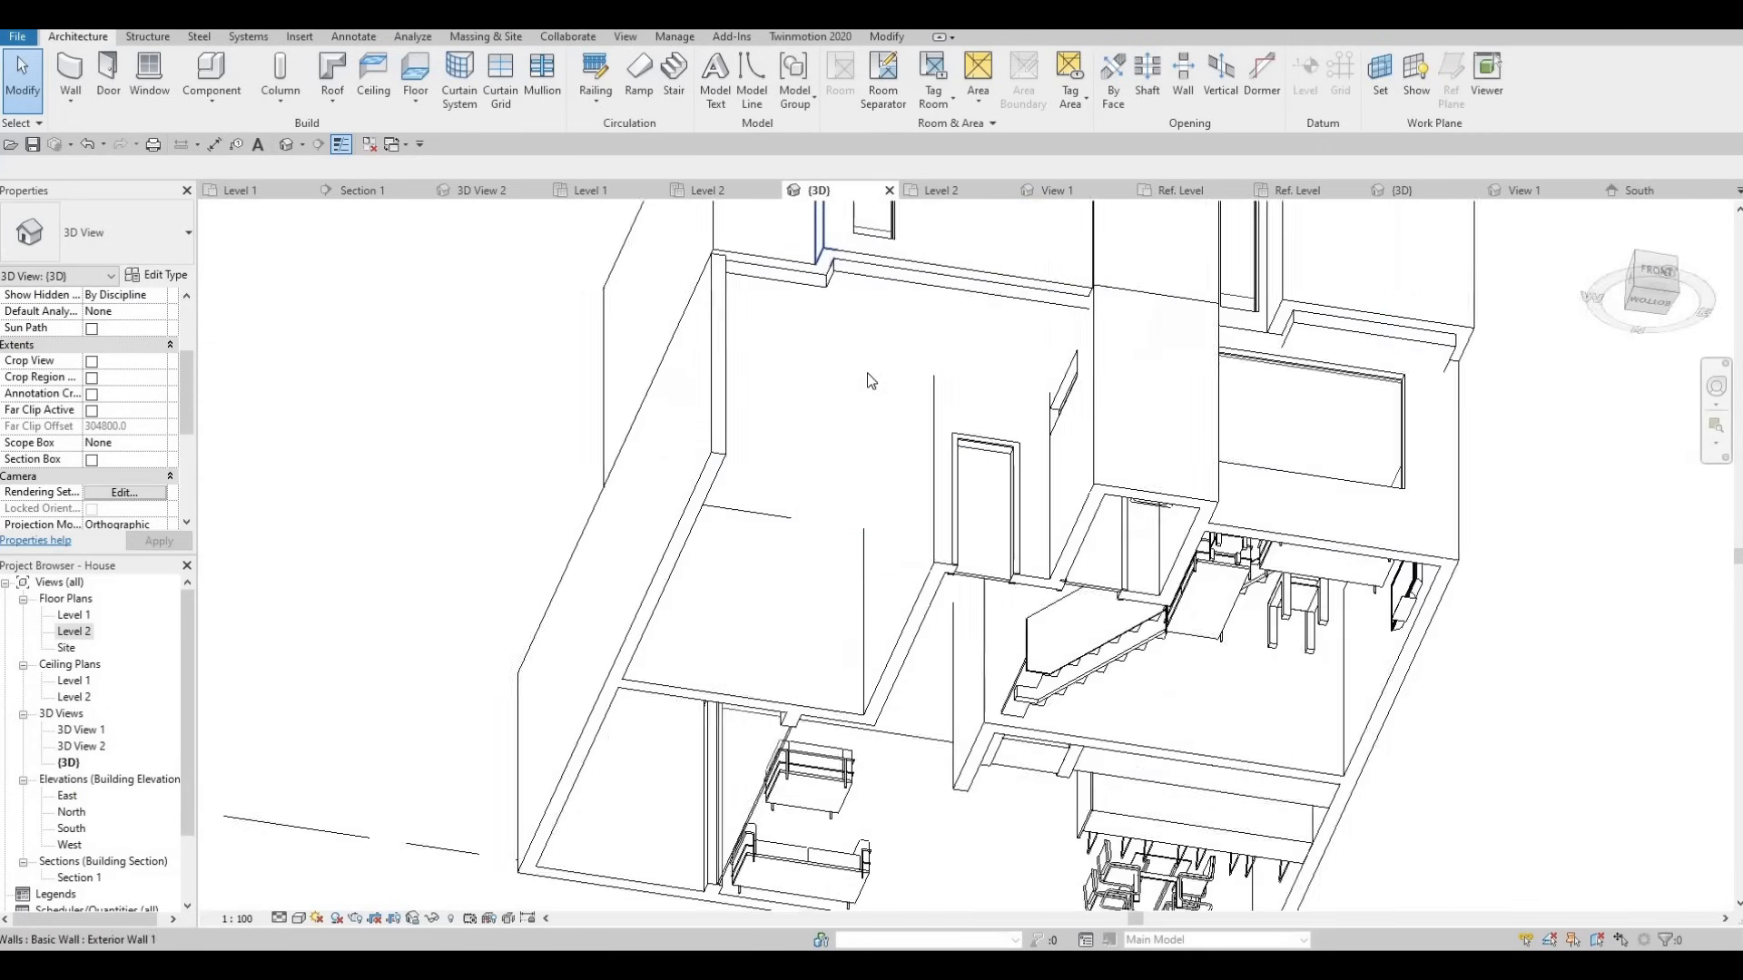
middle_click_drag(868, 381, 870, 508)
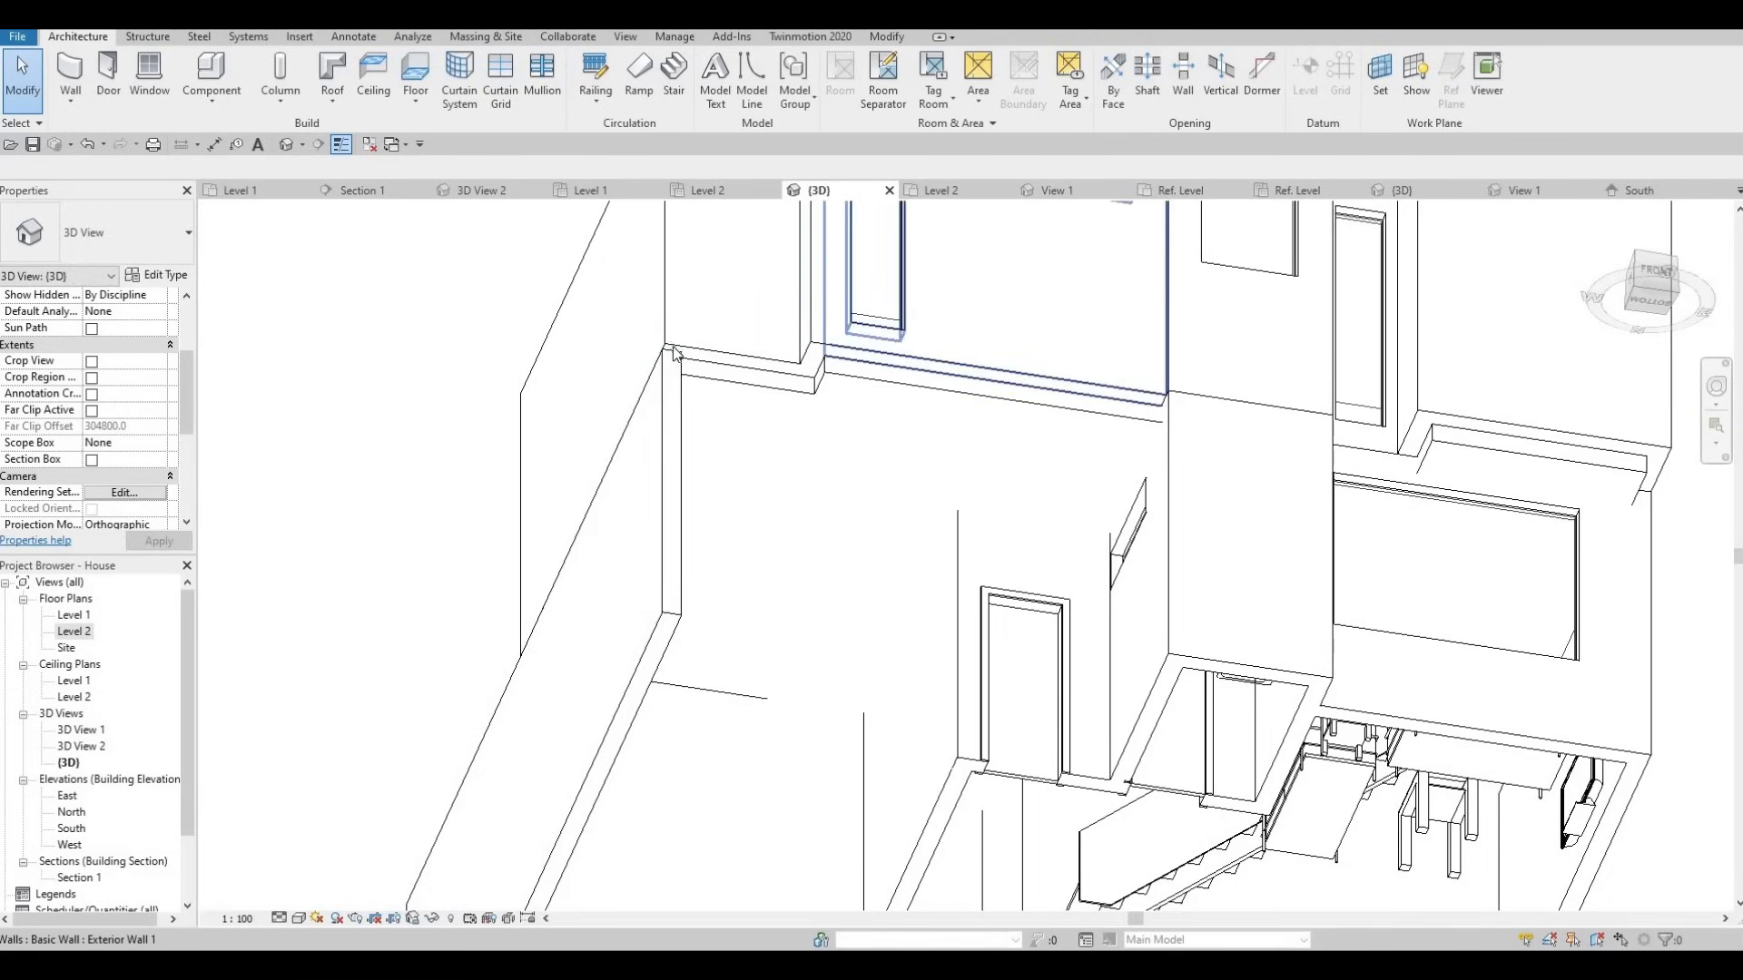
middle_click_drag(626, 454, 645, 439, "shift")
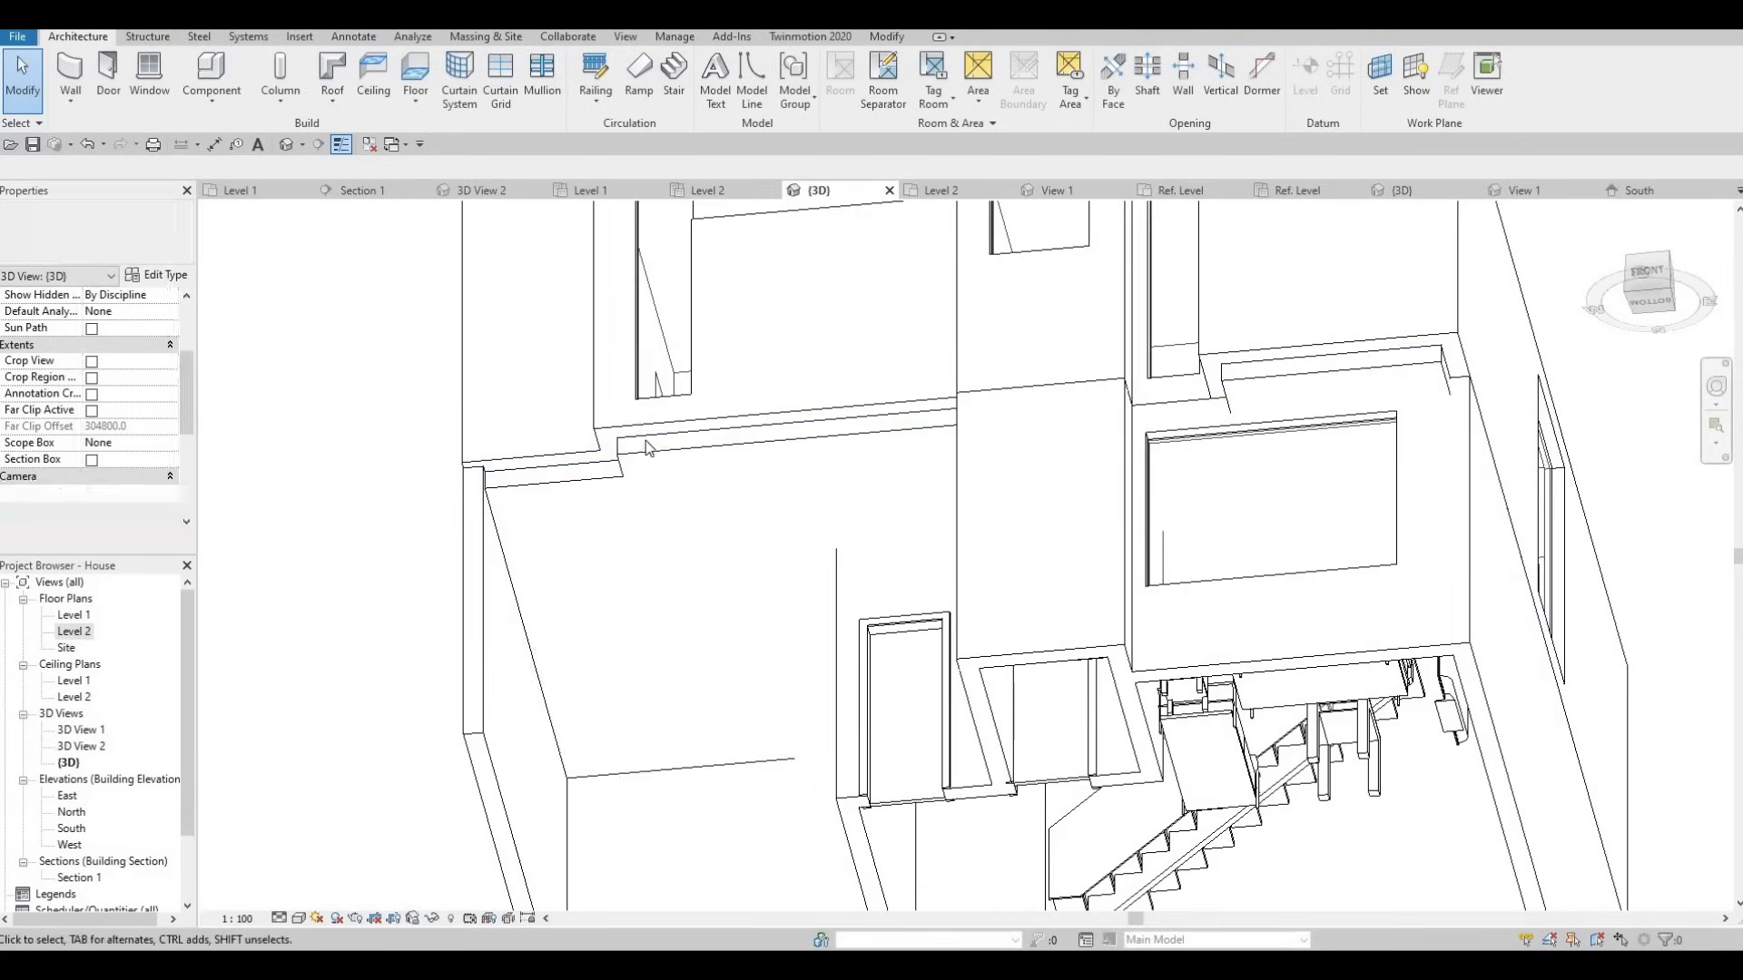
middle_click_drag(711, 603, 832, 595, "shift")
middle_click_drag(1155, 669, 1319, 624, "shift")
In the Level 2 plan, trim the floor's front-right bedroom front boundary line and right boundary line to a corner, excluding the projecting closet.
left_click(1316, 630)
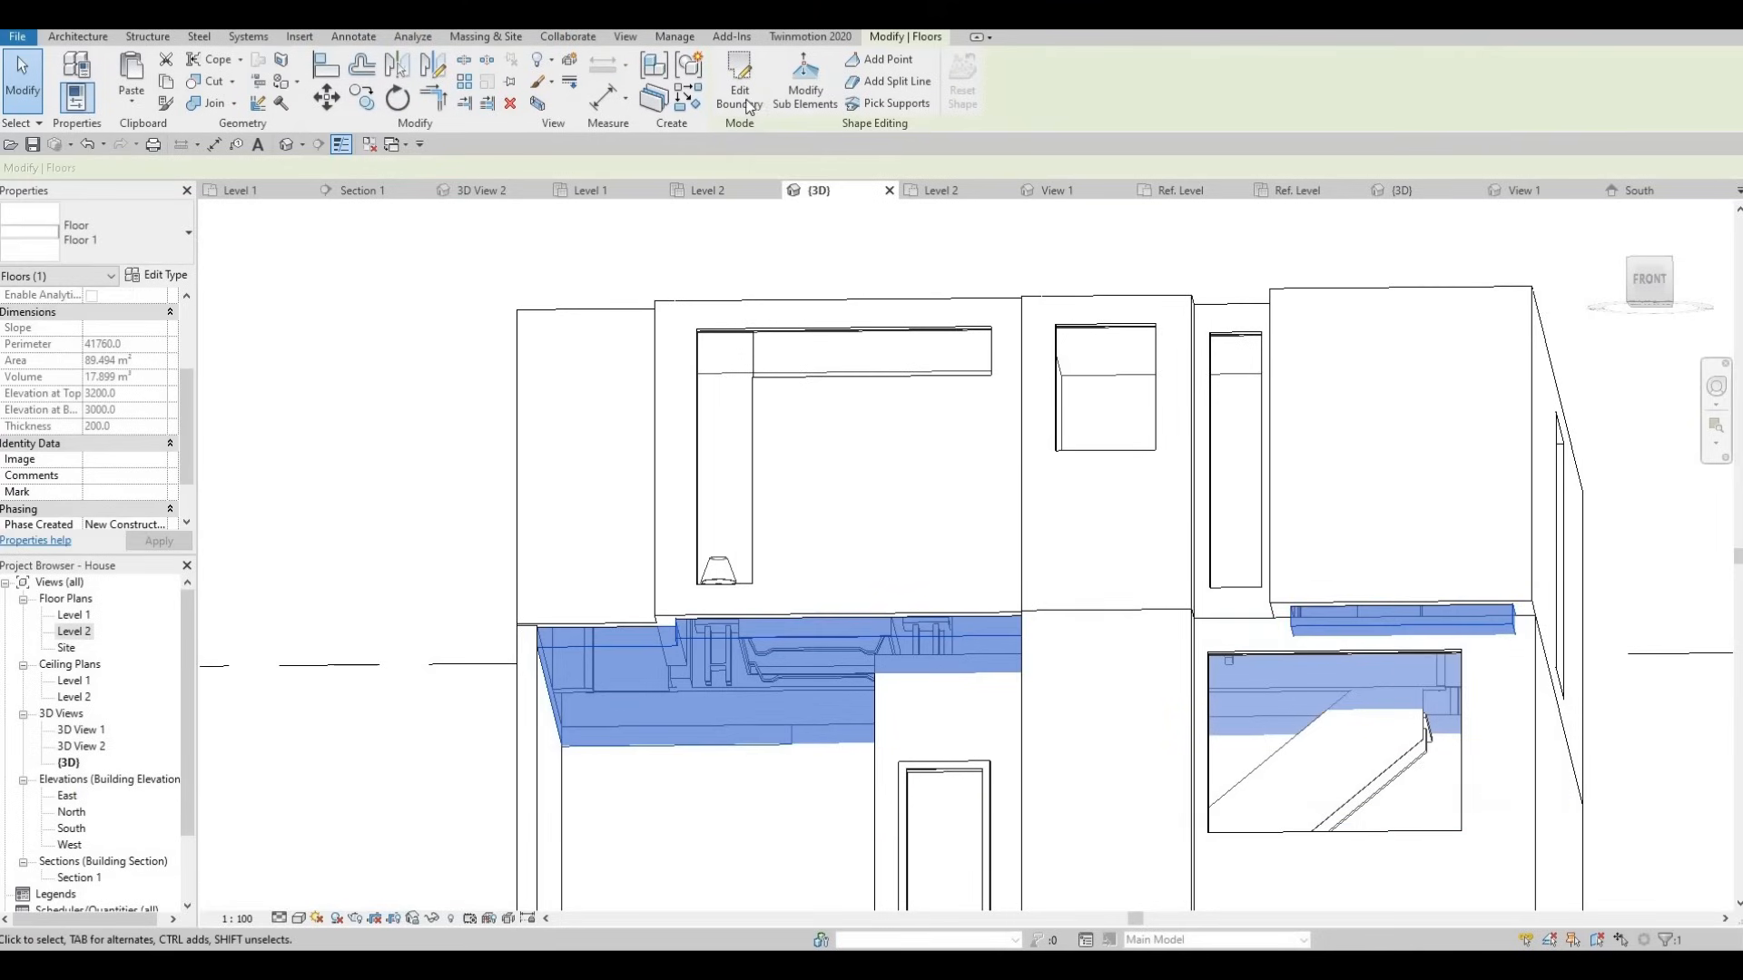
left_click(740, 82)
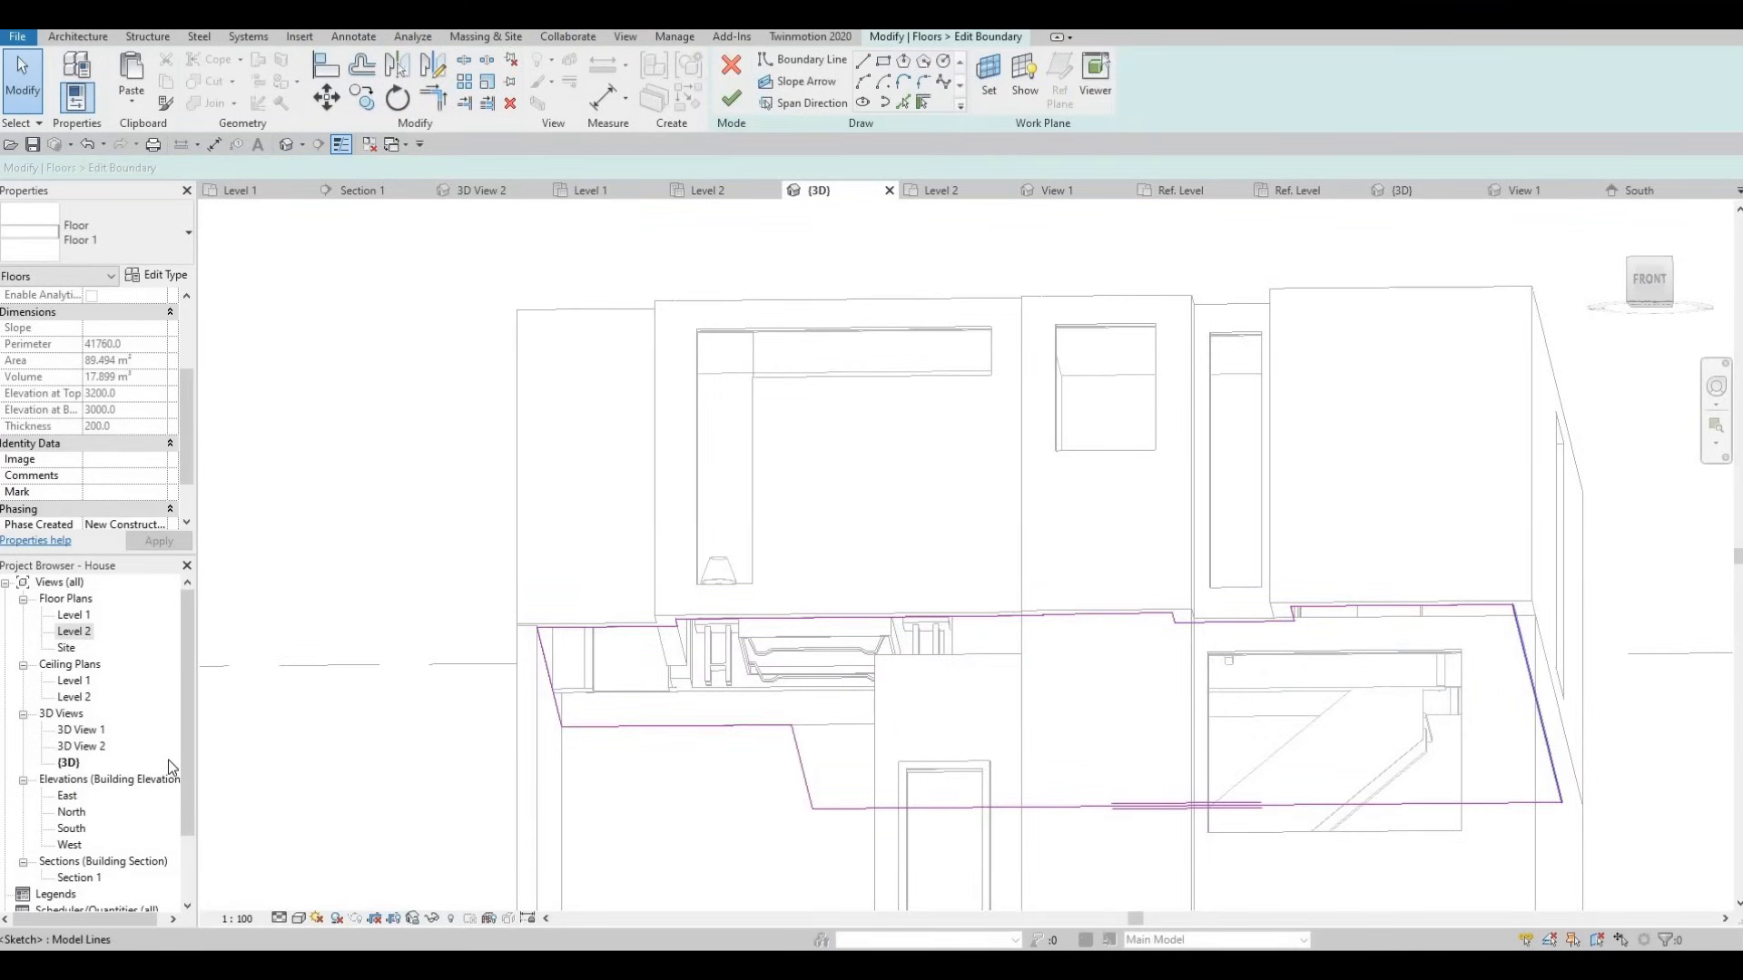
double_click(65, 632)
scroll(978, 628, "up", 2)
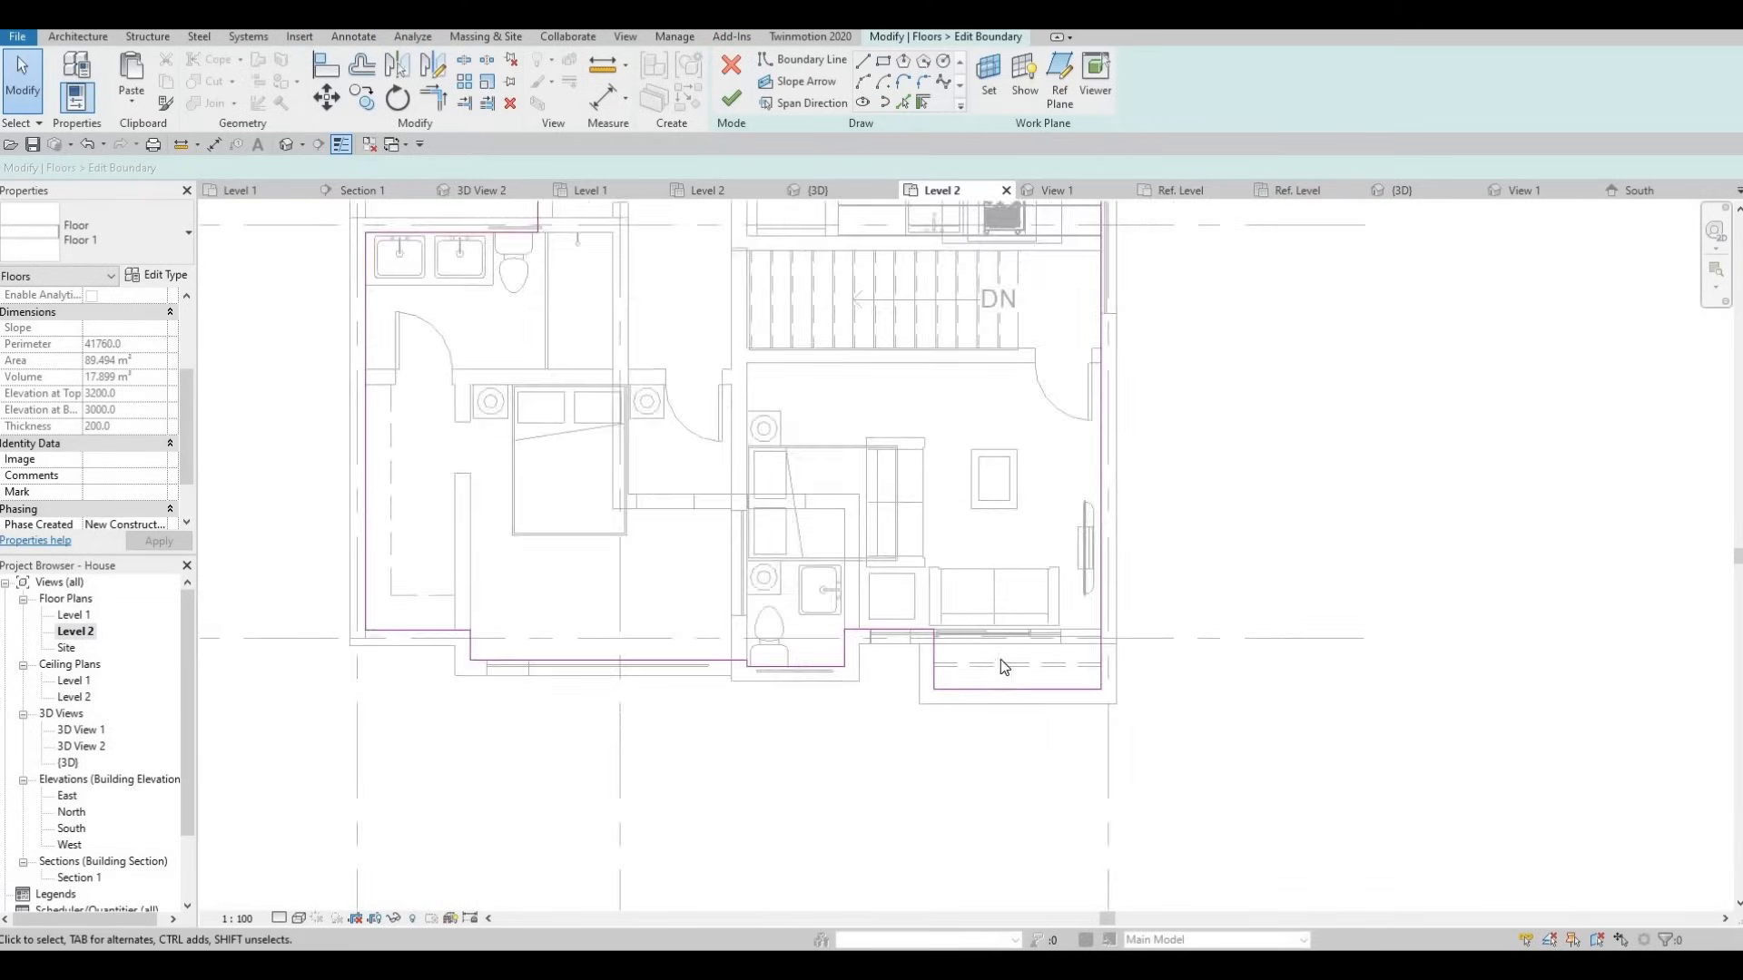
scroll(1004, 667, "up", 2)
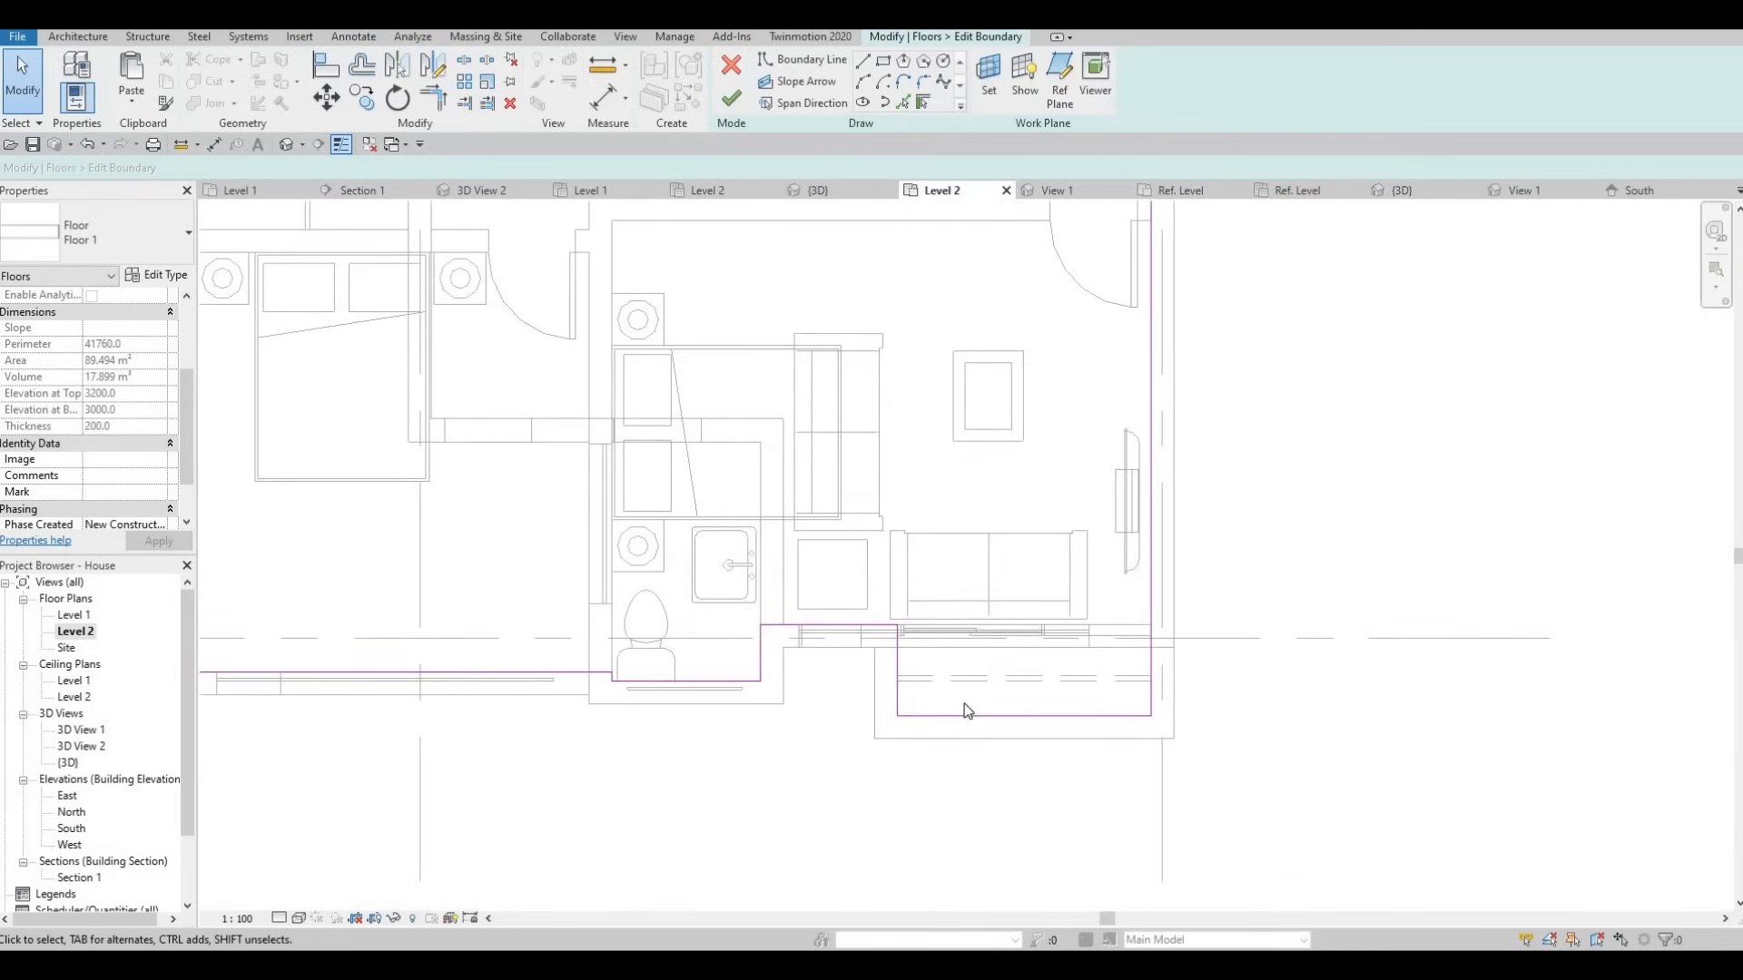
key("t")
key("r")
left_click(889, 626)
left_click(1122, 699)
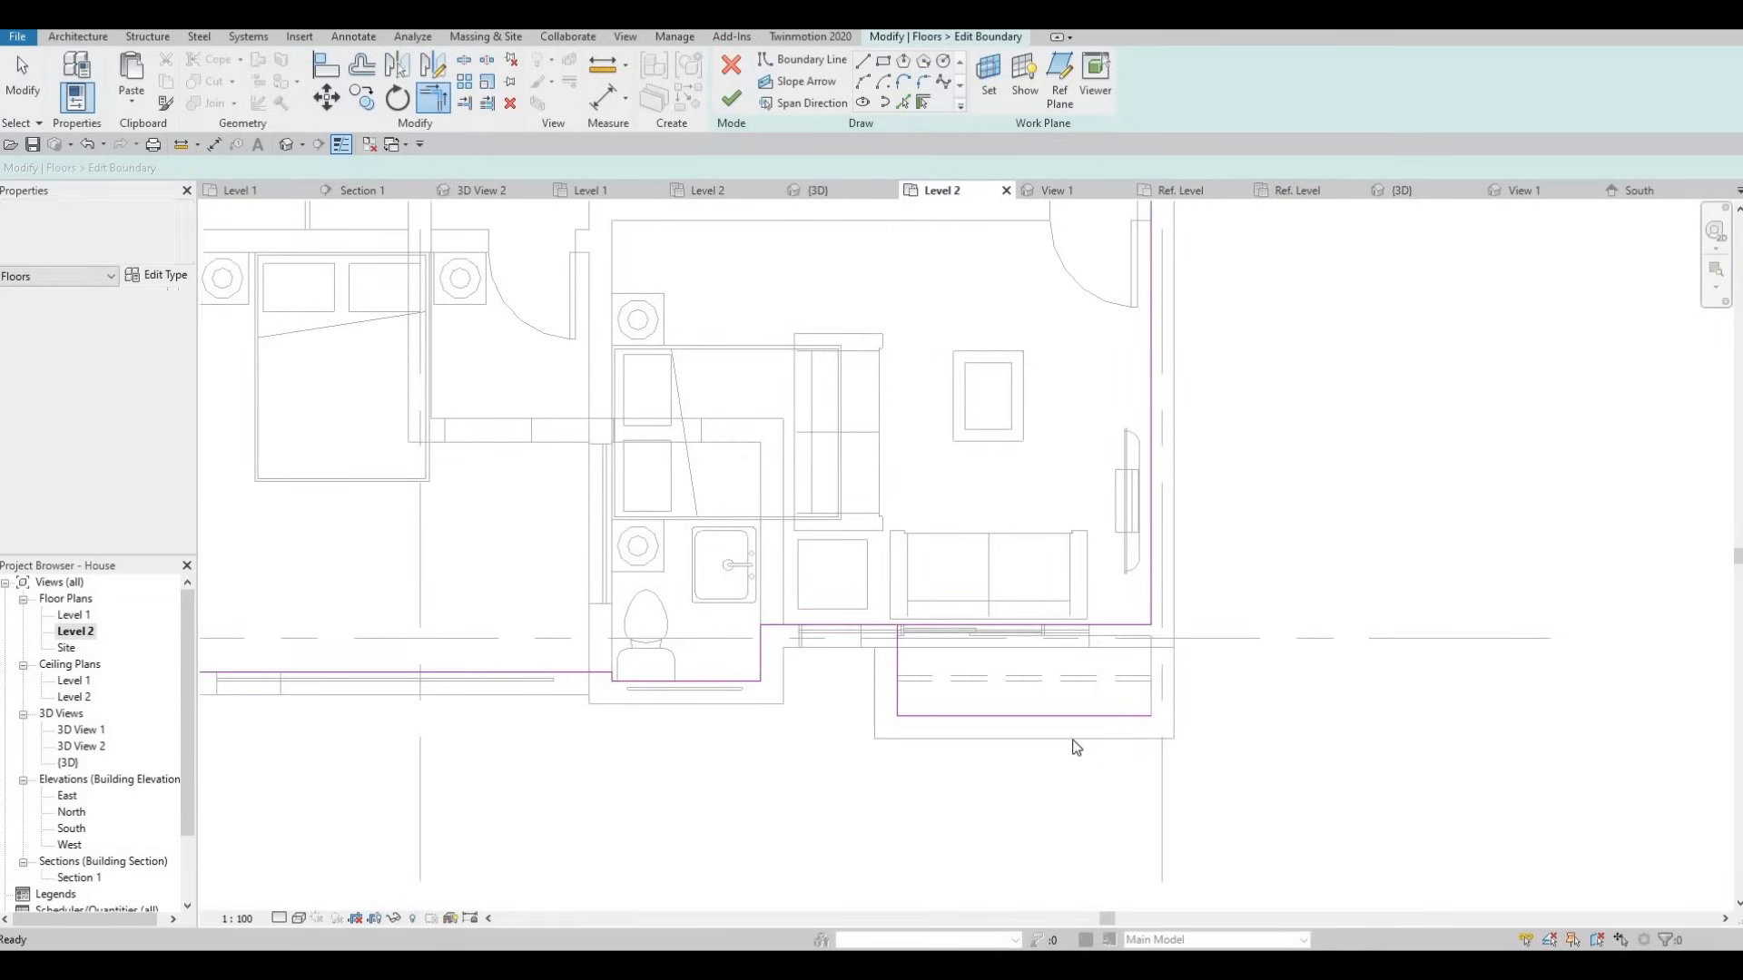
Delete the leftover boundary lines around the projecting closet at the floor's front-right corner.
key("Escape")
key("Escape")
mouse_move(876, 572)
left_mouse_down()
mouse_move(1171, 776)
mouse_move(1156, 771)
left_mouse_up()
key("Delete")
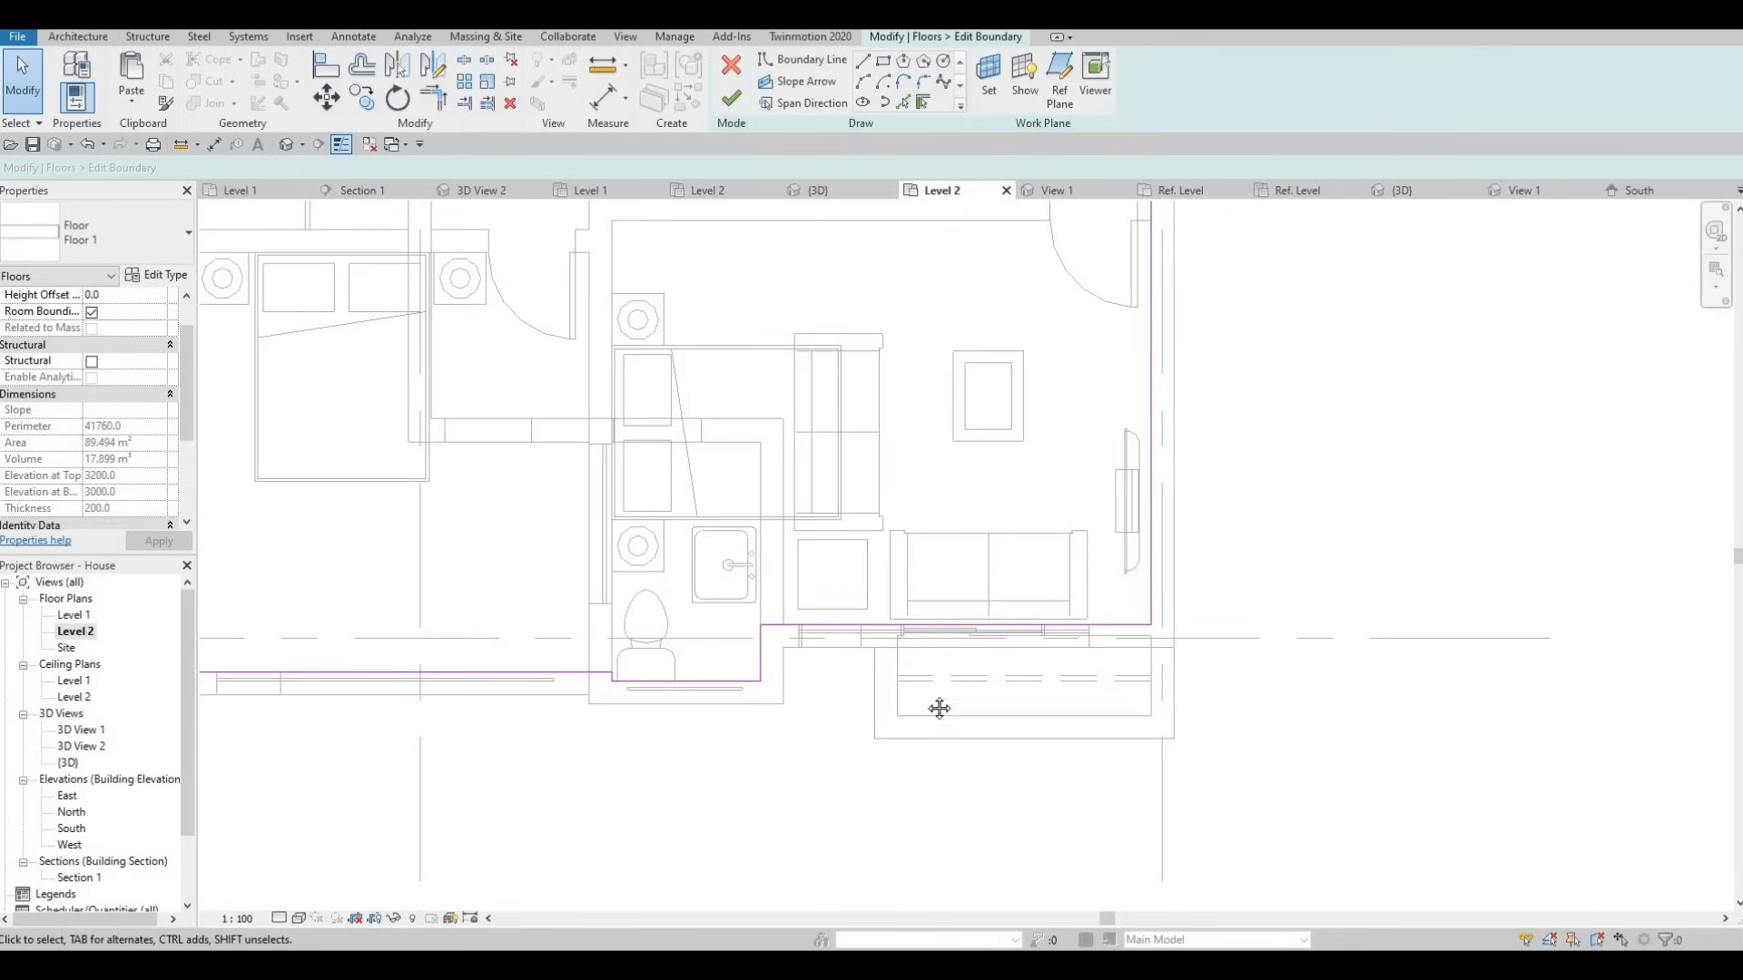
Trim the front-left bedroom's front boundary line and the floor's left boundary line to a corner, and delete the two leftover jog lines.
middle_click_drag(938, 707, 1155, 669)
scroll(1155, 670, "down", 1)
middle_click_drag(665, 646, 789, 664)
scroll(691, 663, "up", 1)
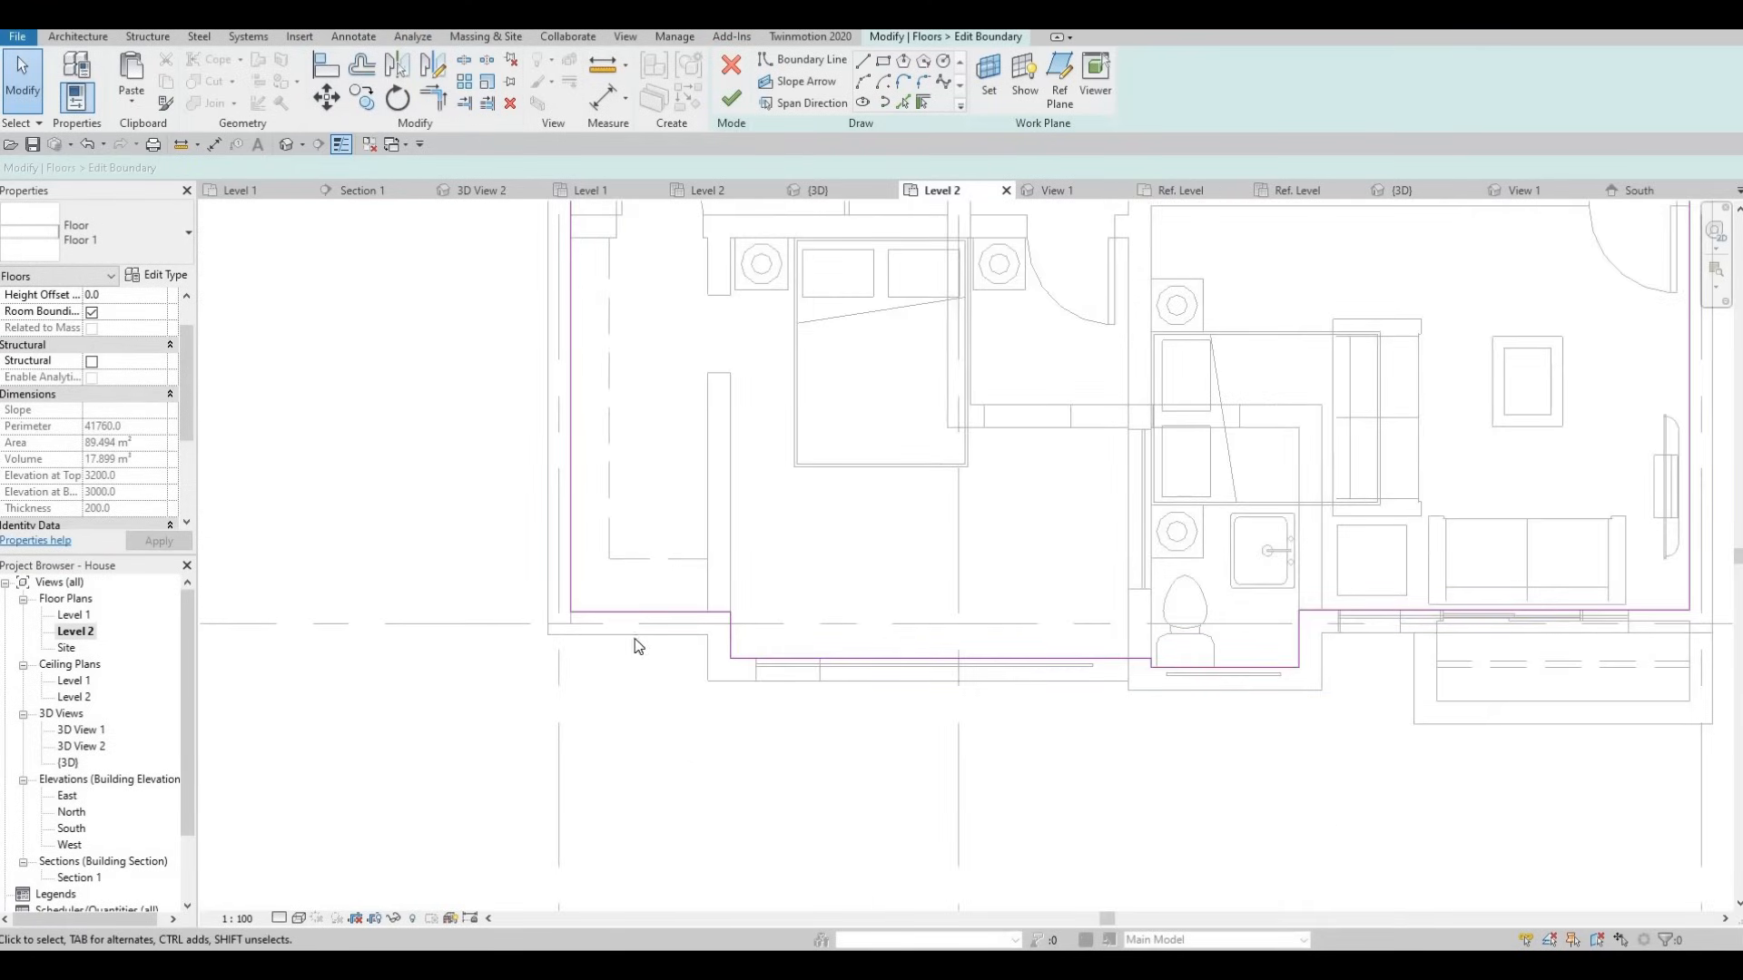
key("t")
key("r")
left_click(738, 662)
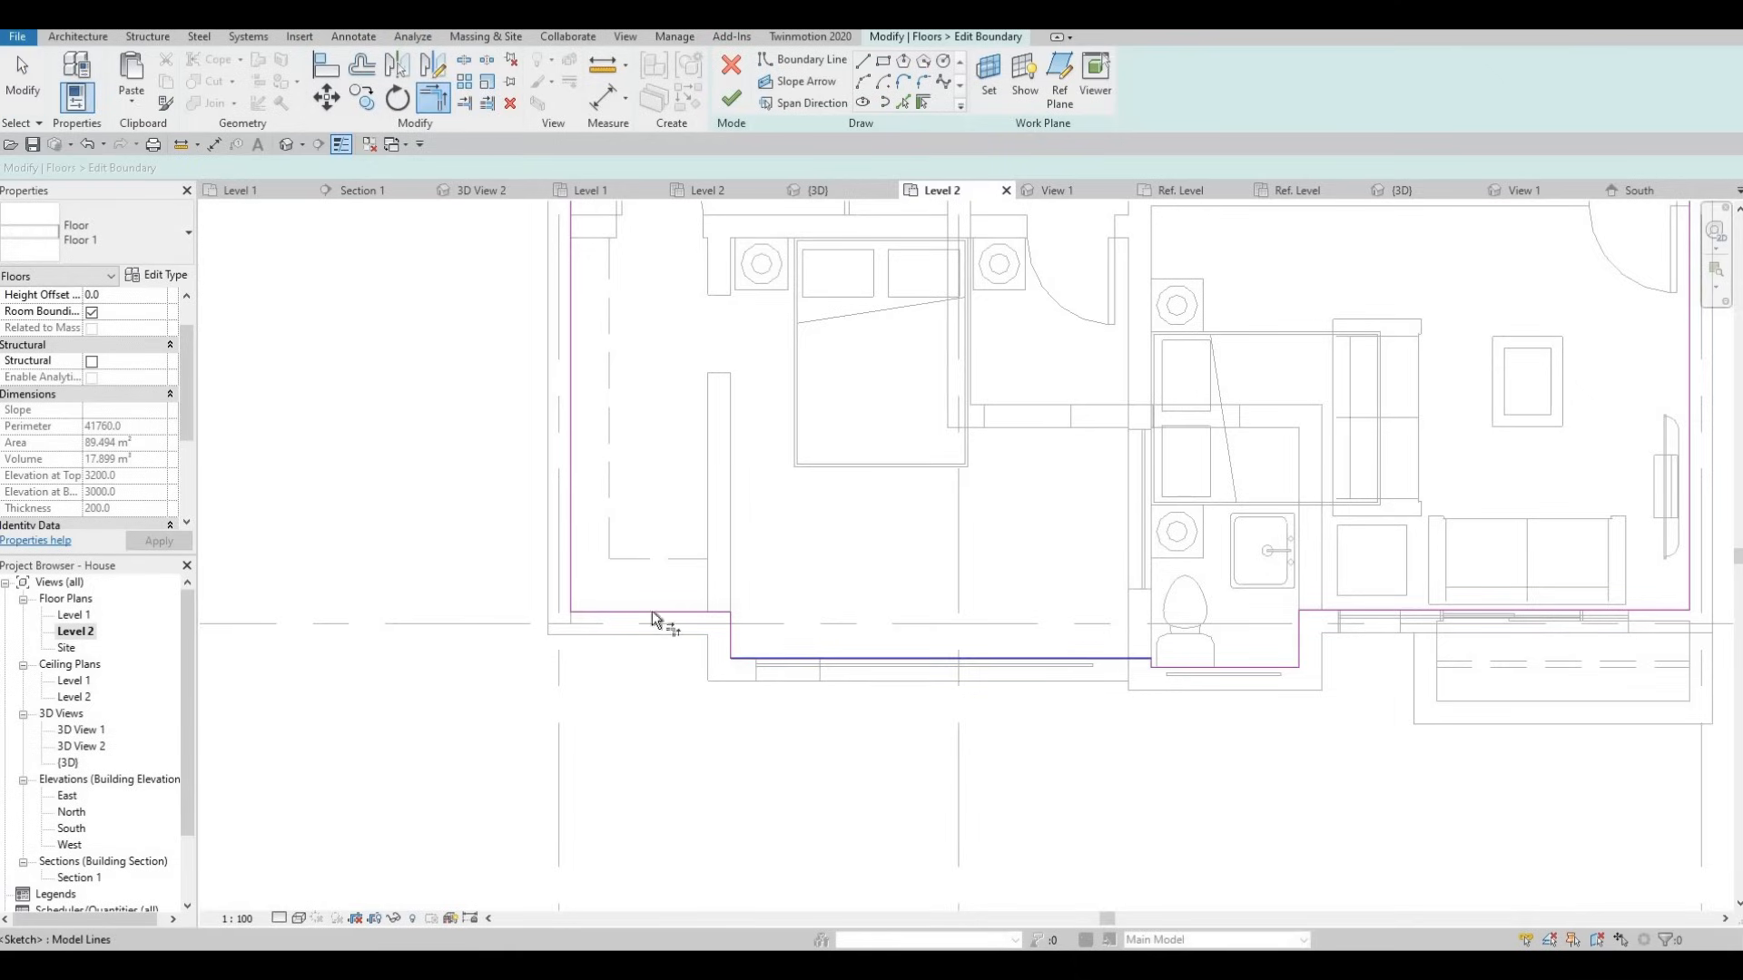
left_click(568, 537)
key("Escape")
key("Escape")
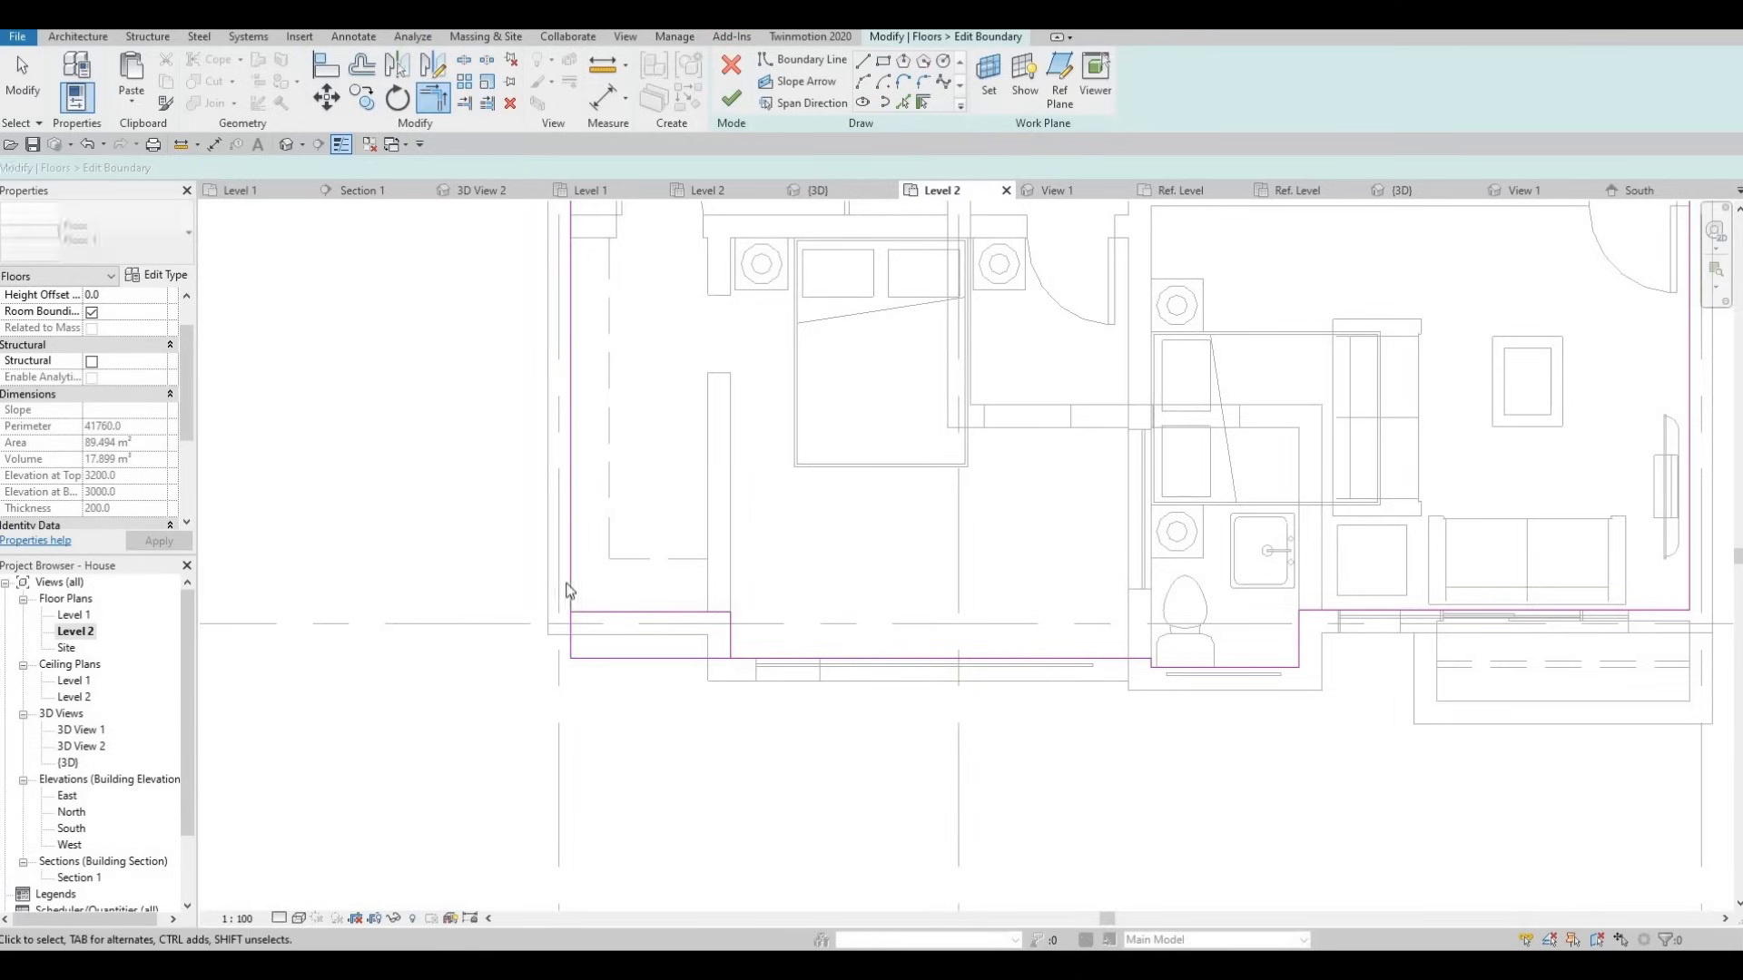
left_click_drag(506, 554, 815, 690)
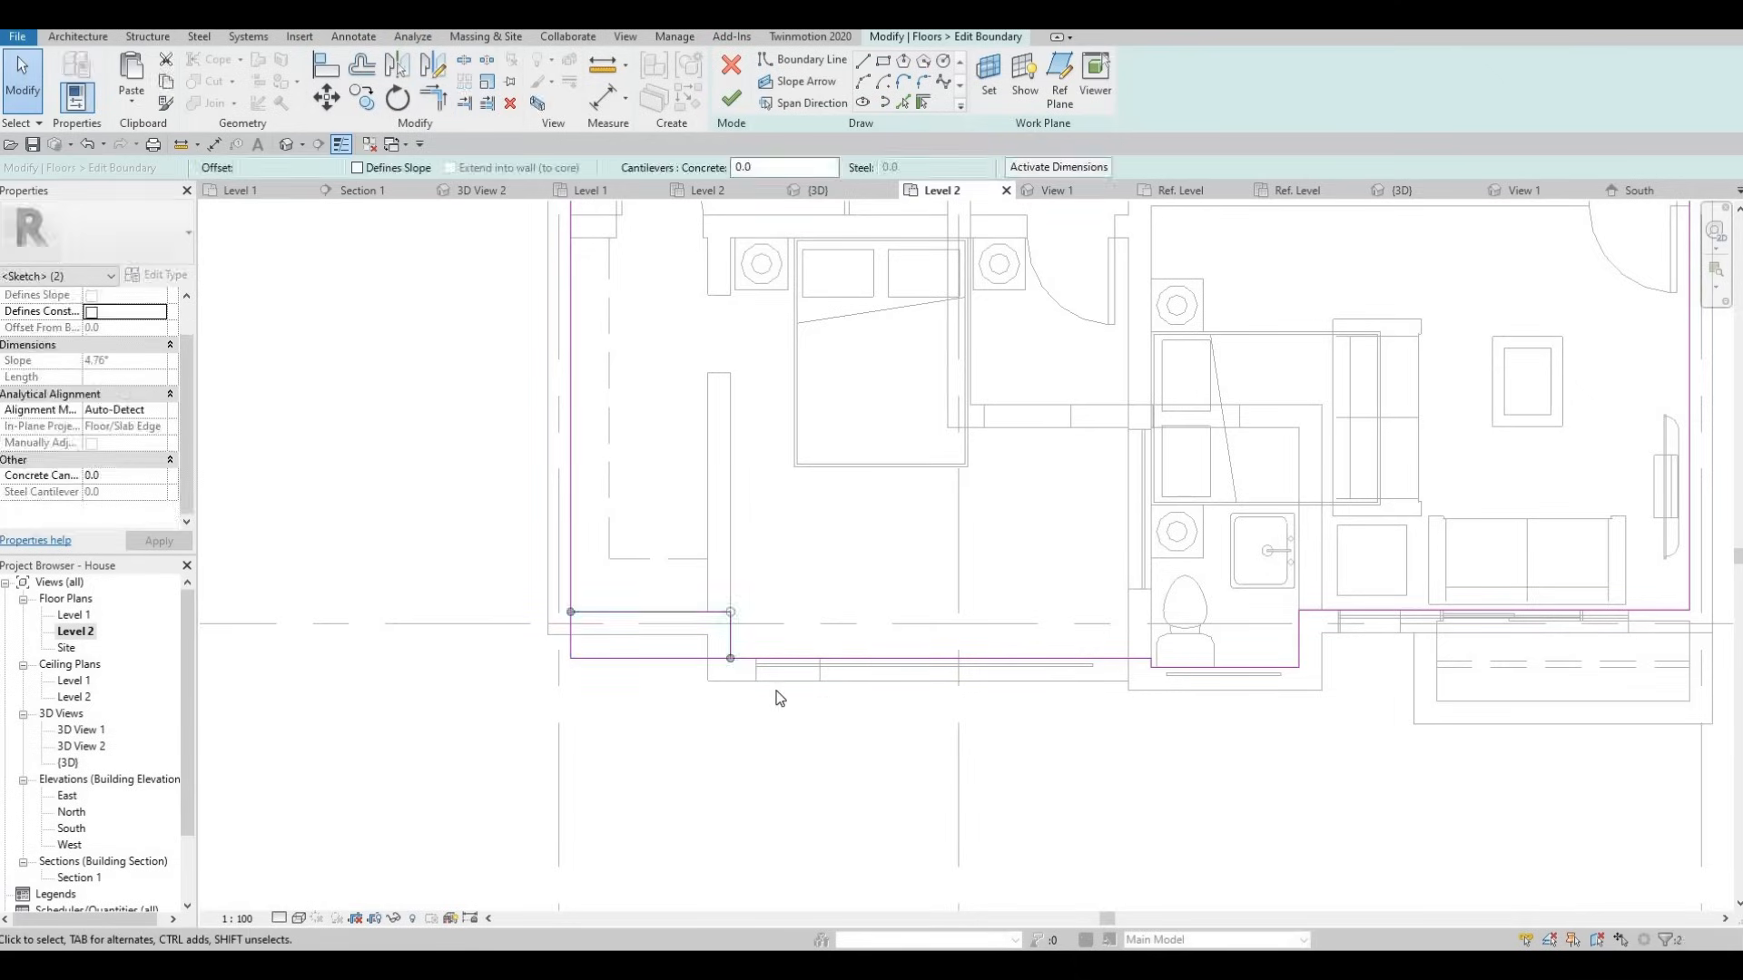
key("Delete")
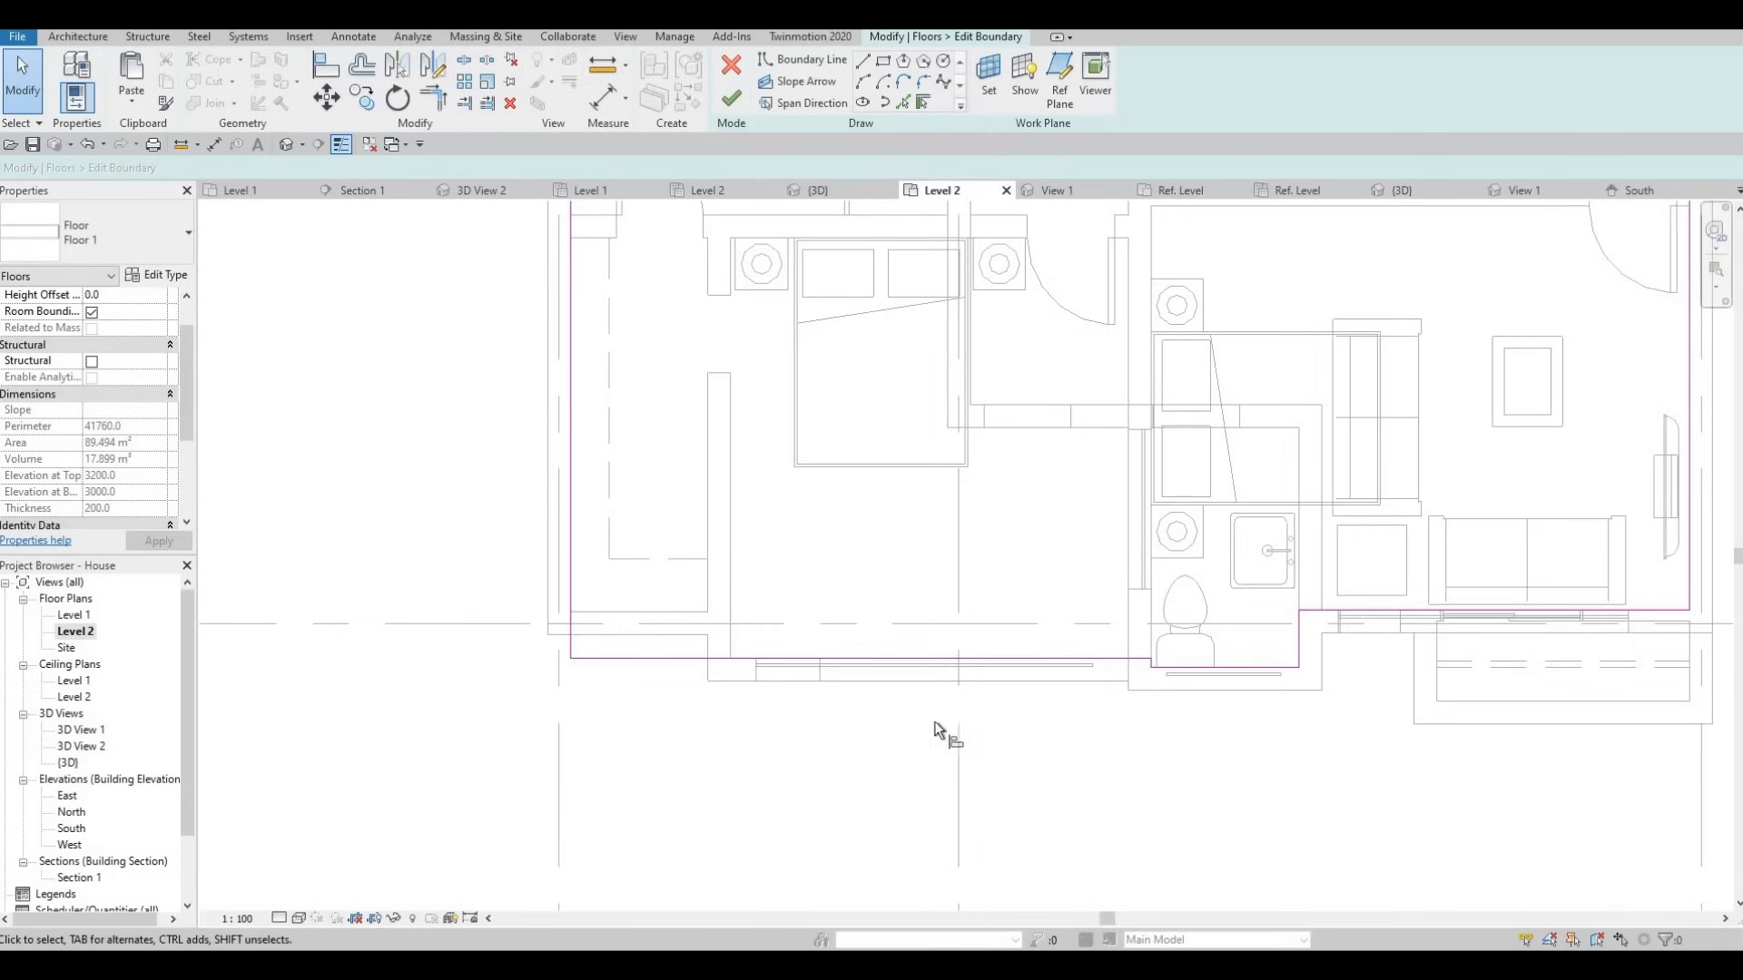
Align the front-left bedroom's front boundary line to the outer face of the exterior wall below.
key("a")
key("l")
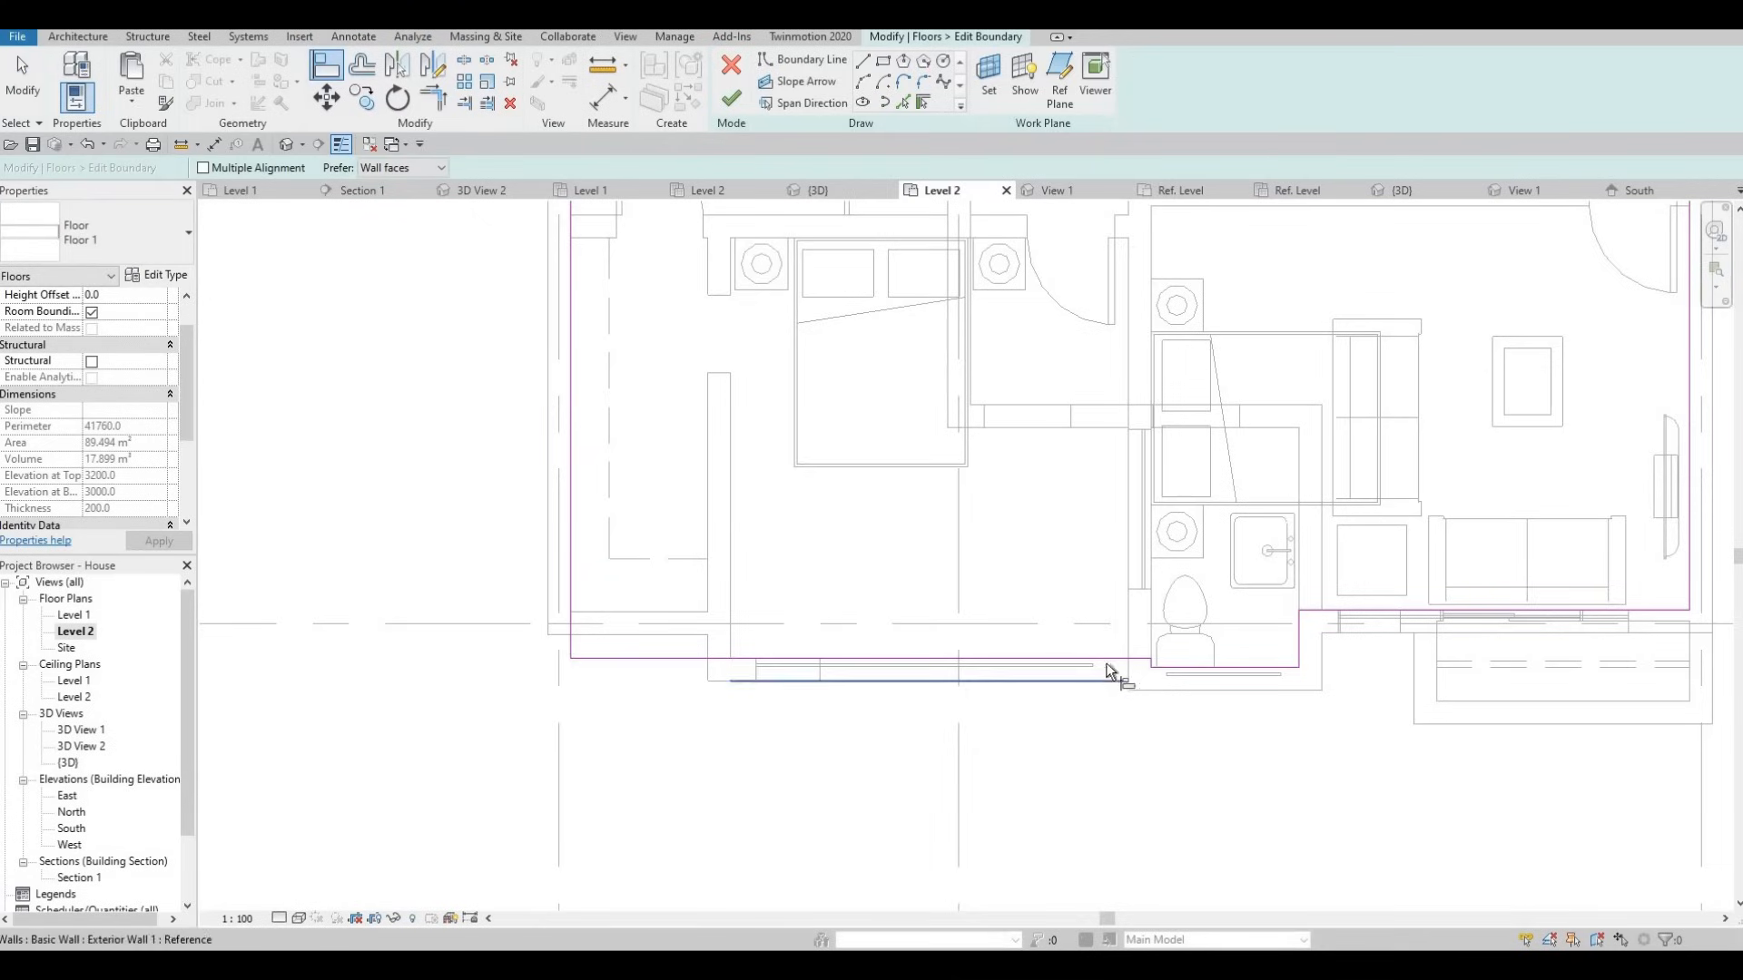
left_click(1108, 672)
left_click(1114, 689)
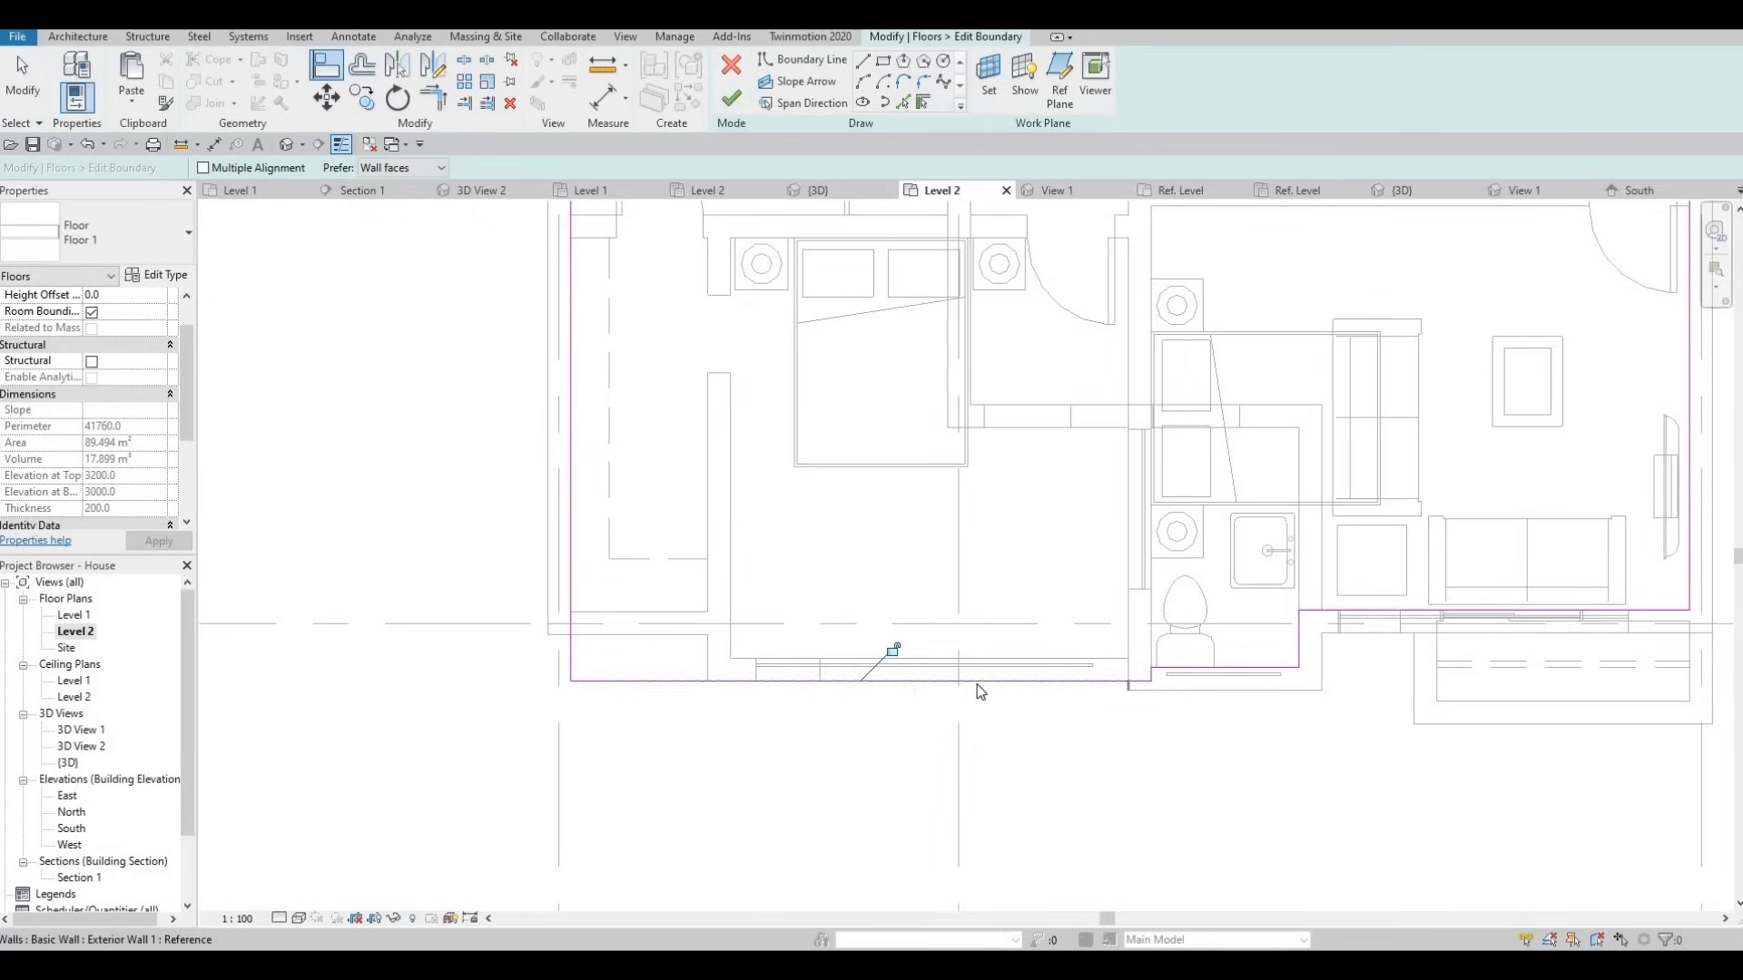
key("Escape")
key("Escape")
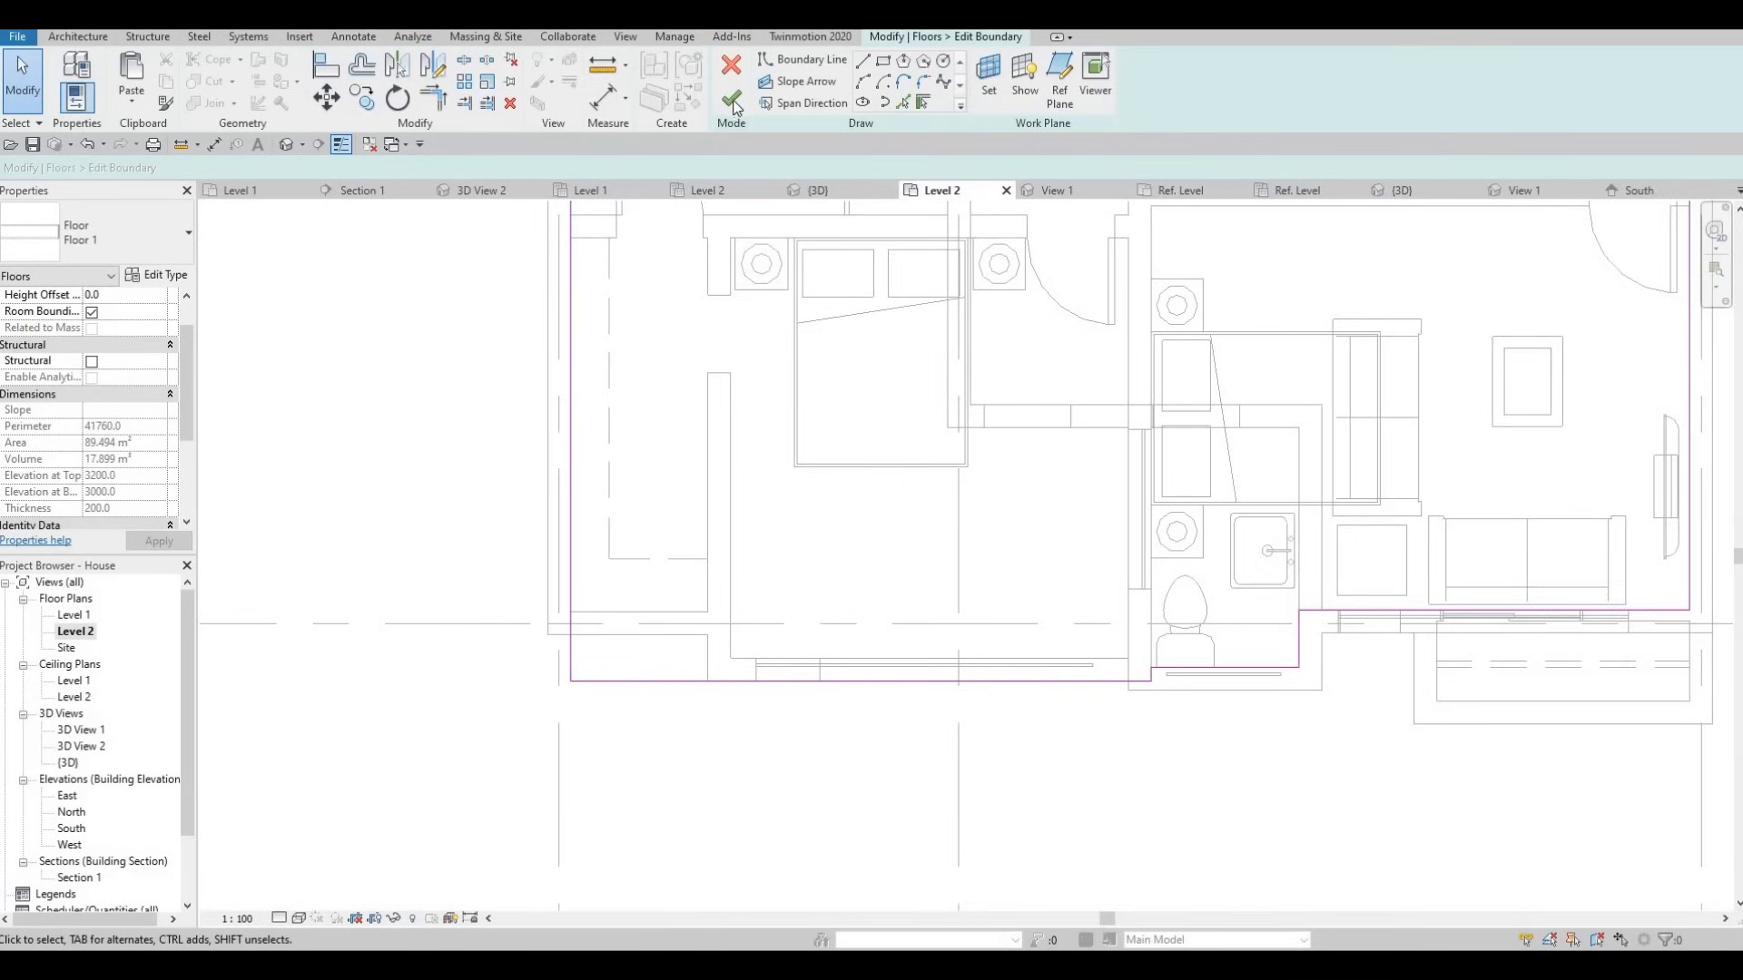
Finish the Level 2 floor boundary edit without attaching the walls, and inspect the floor in the 3D view.
left_click(733, 100)
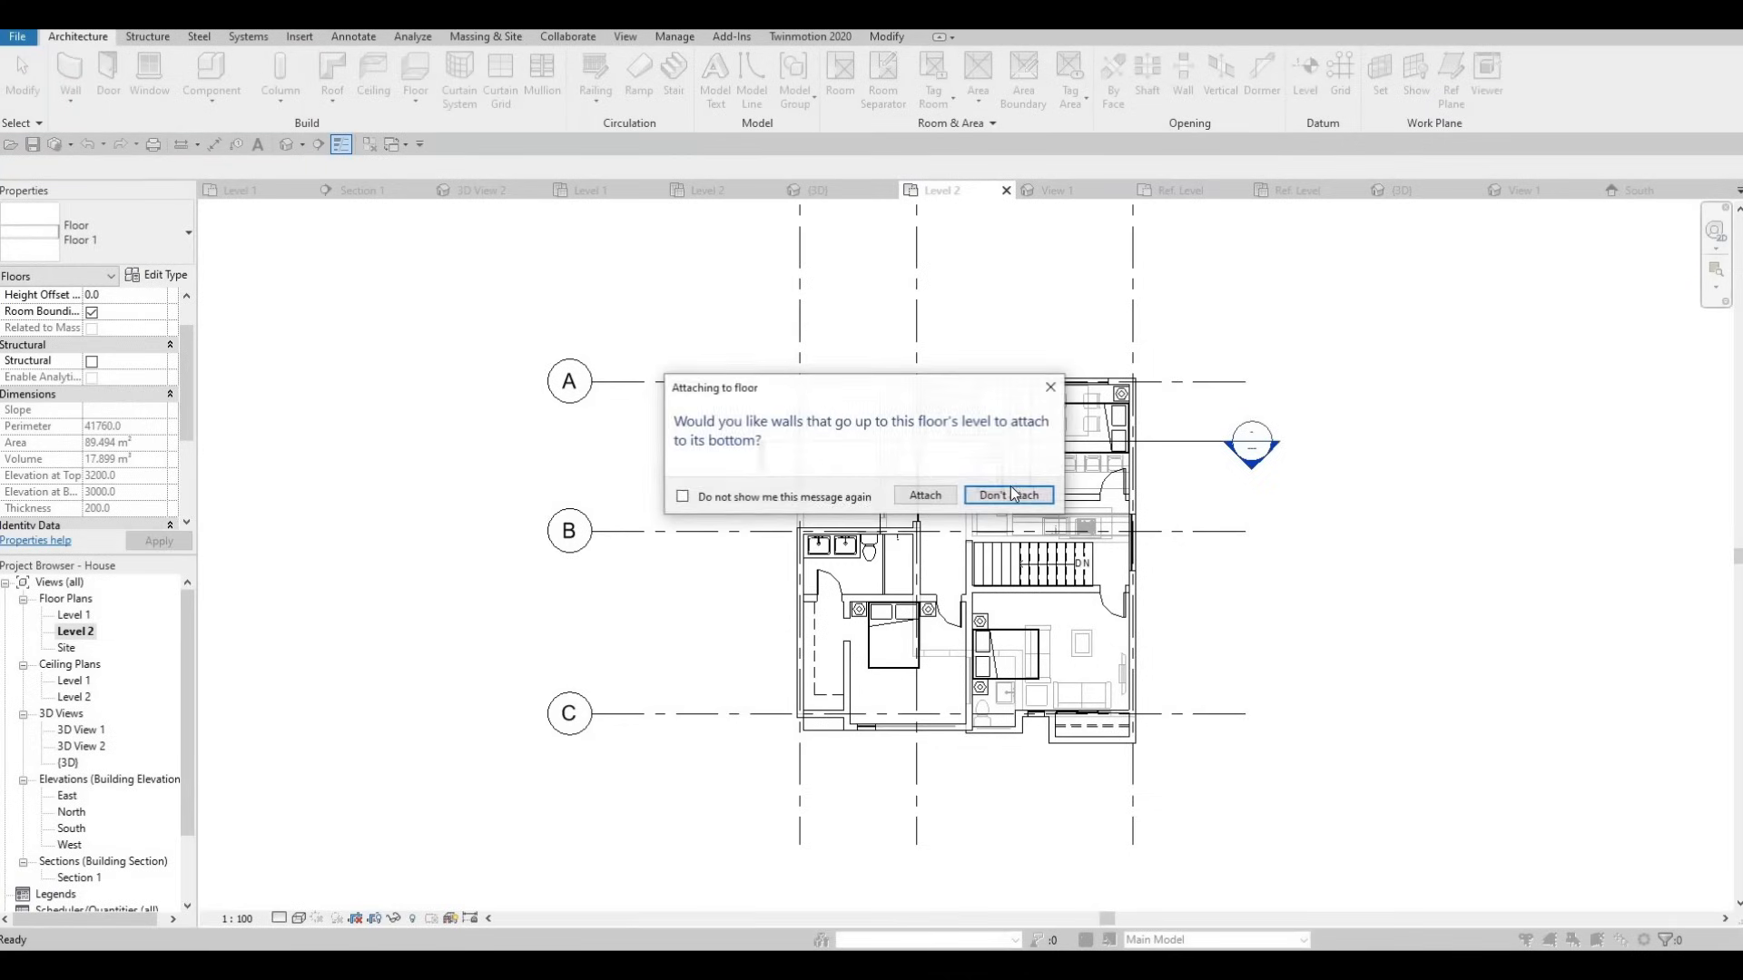
key("Escape")
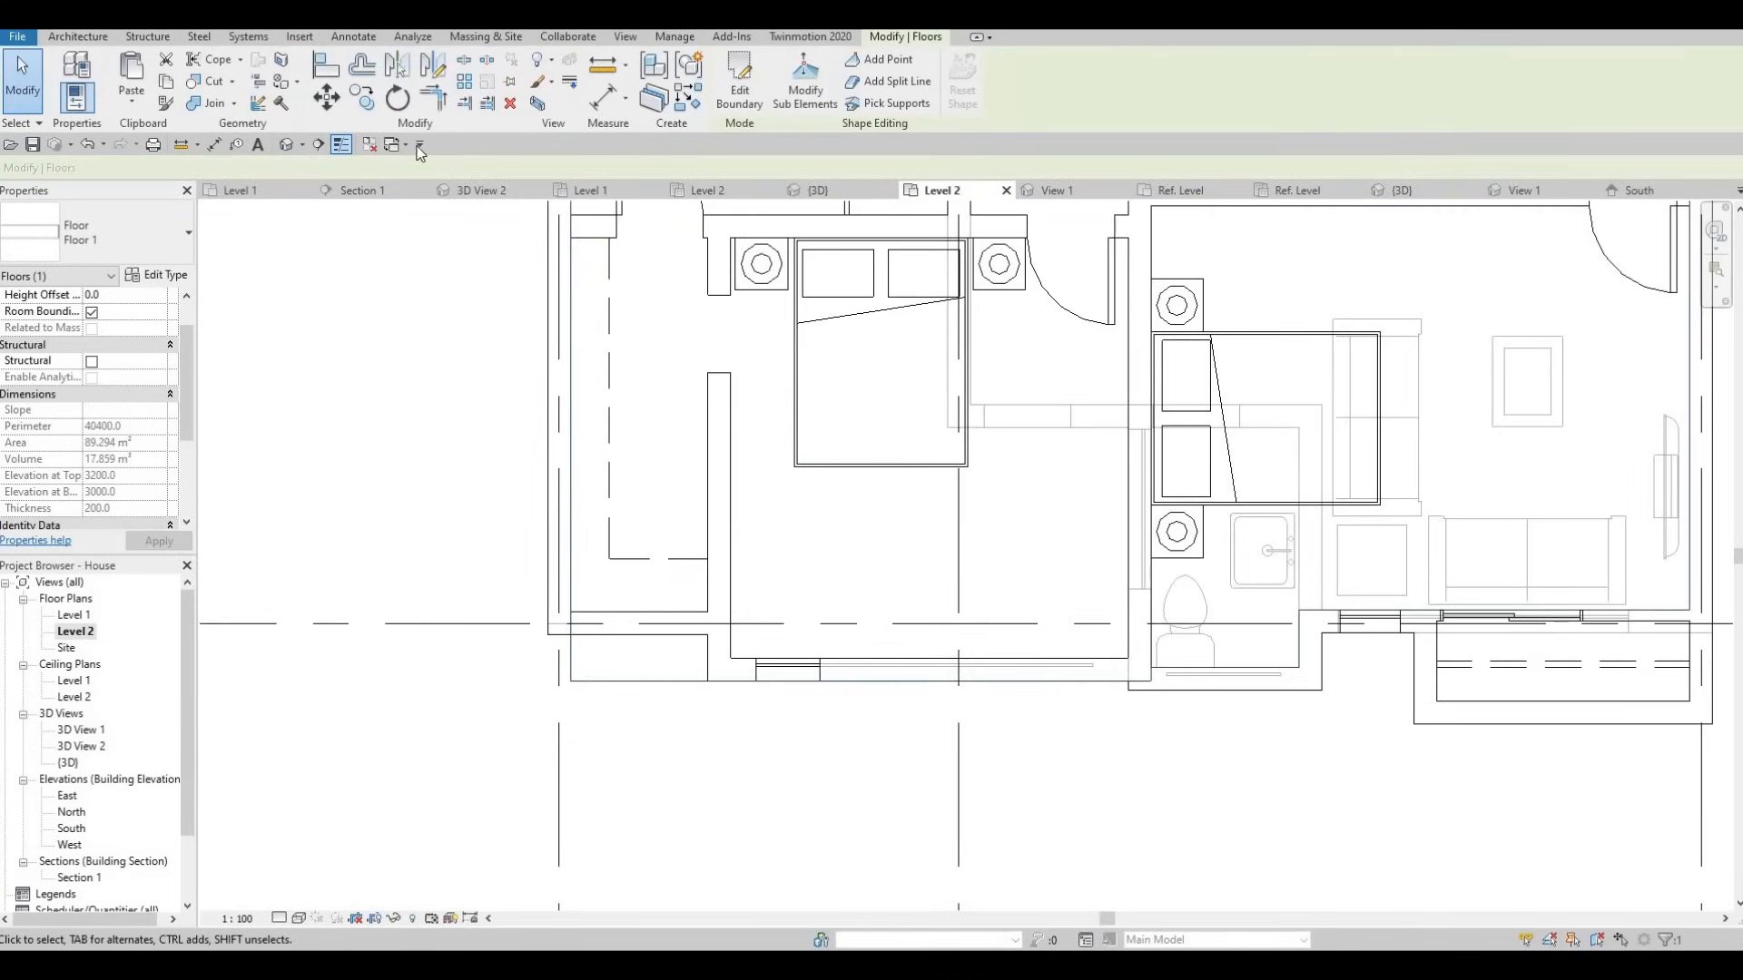
key("ctrl+Tab")
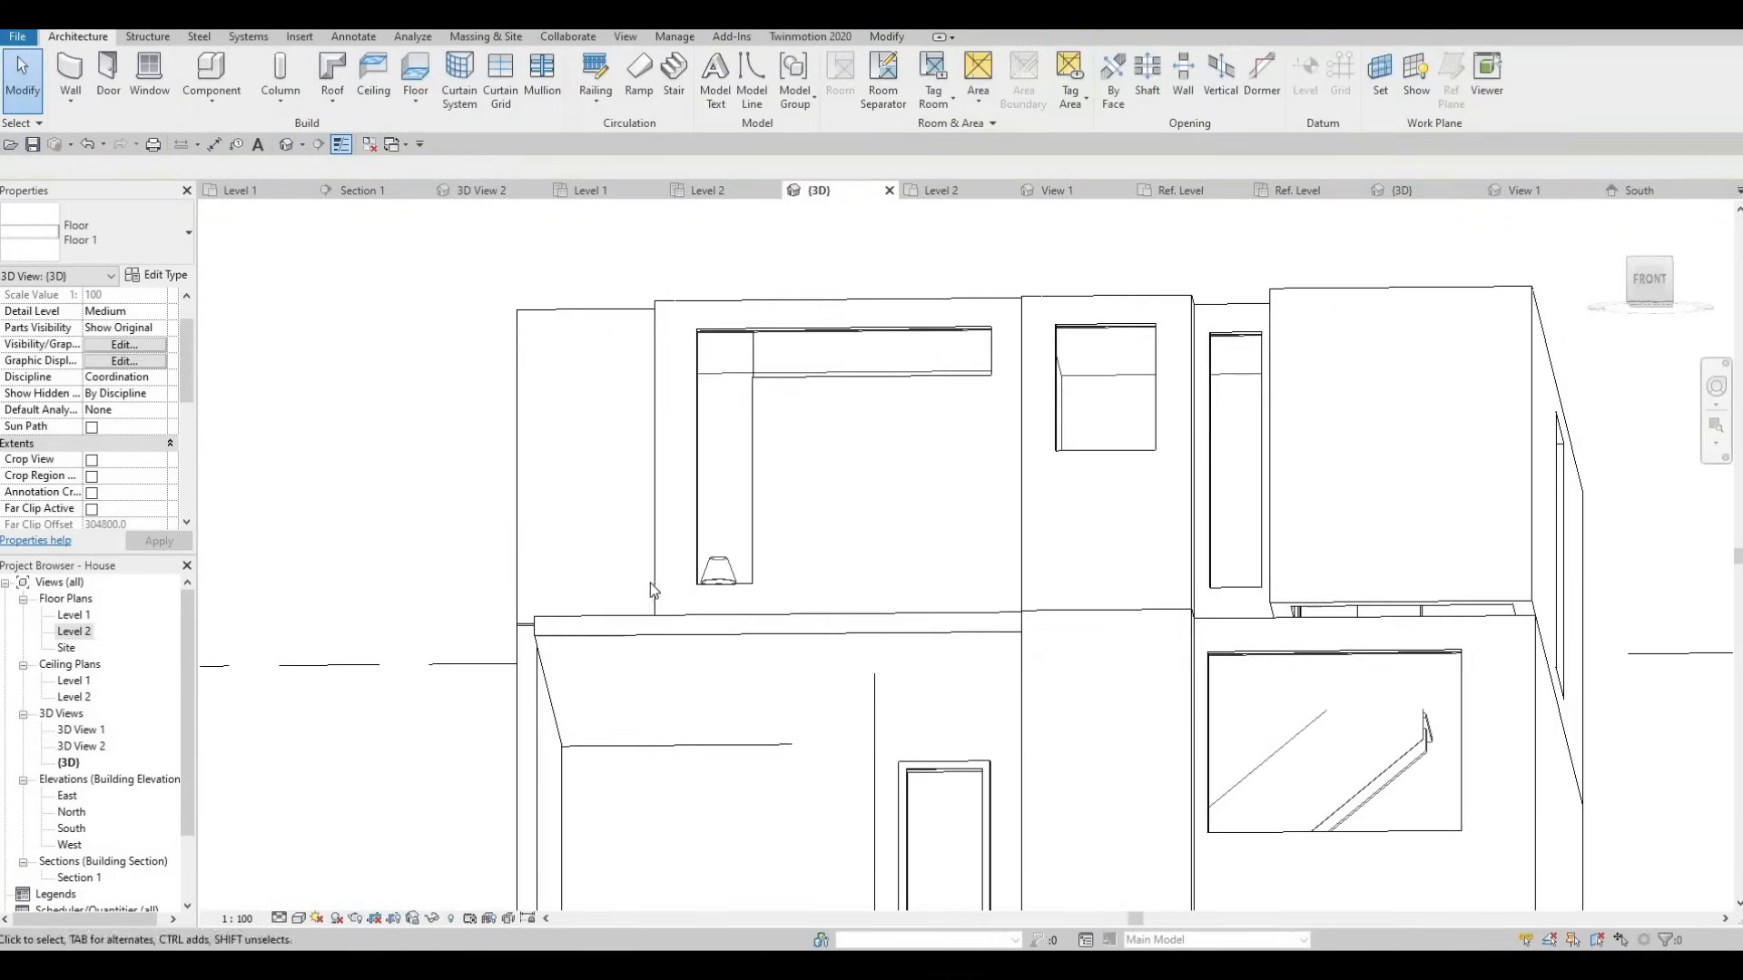
scroll(654, 593, "down", 3)
middle_click_drag(765, 809, 826, 783, "shift")
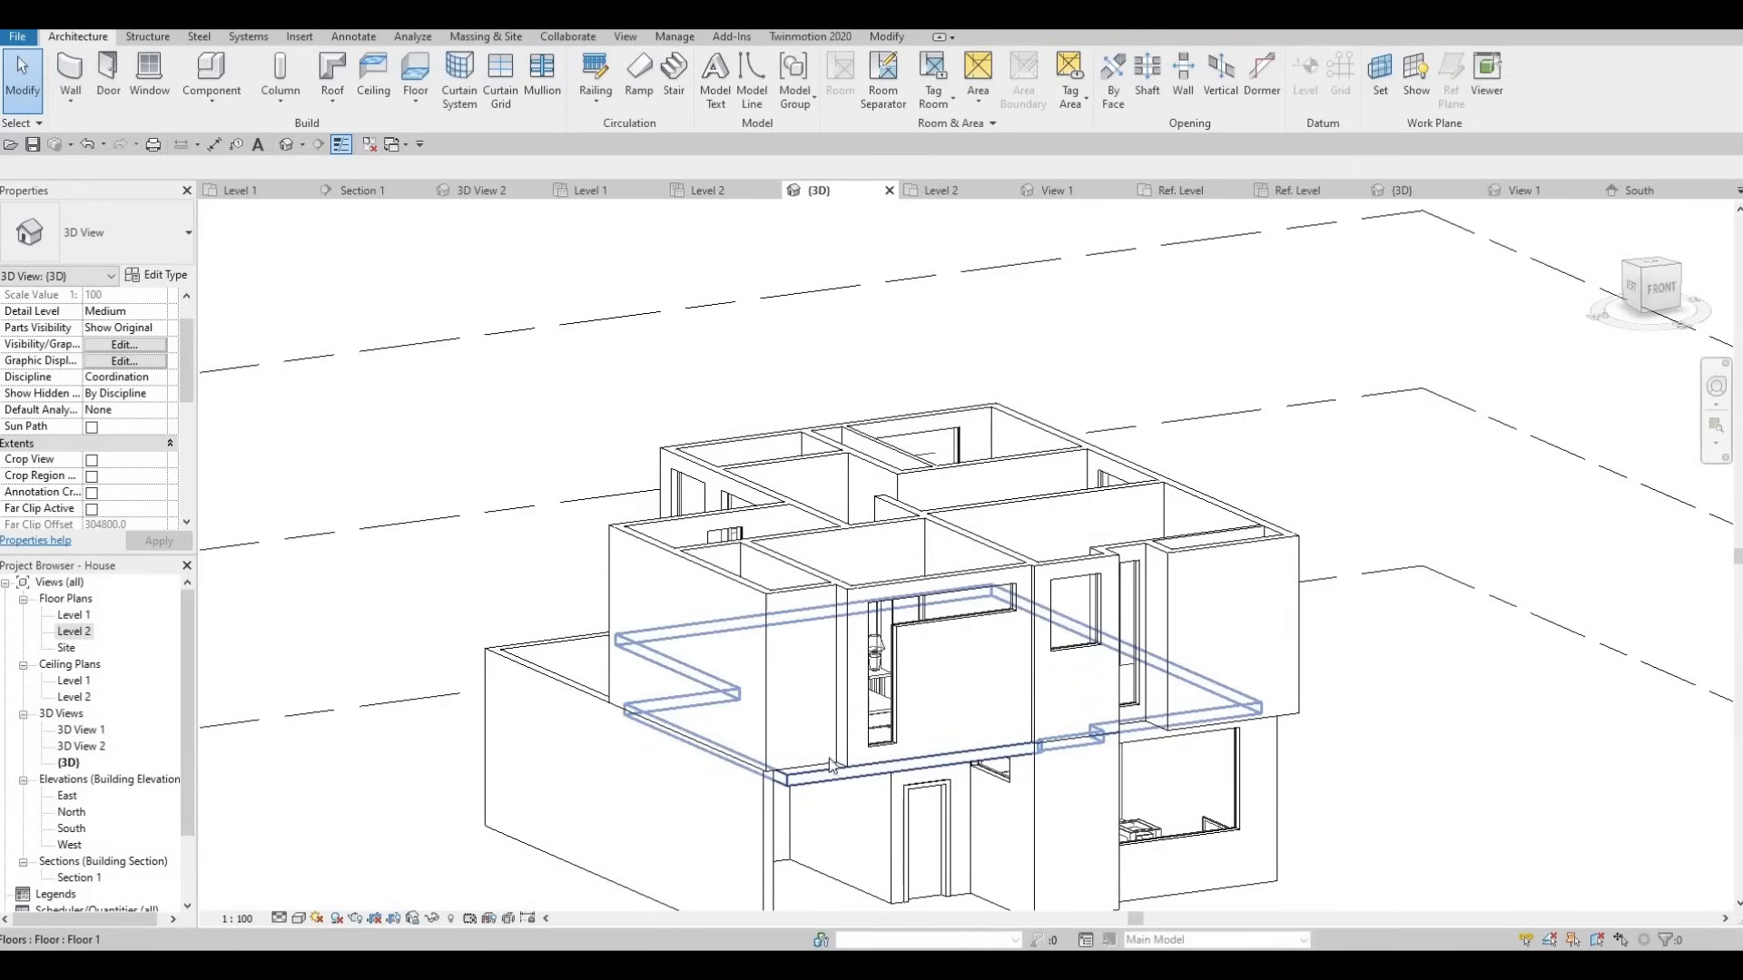
middle_click_drag(831, 764, 574, 564, "shift")
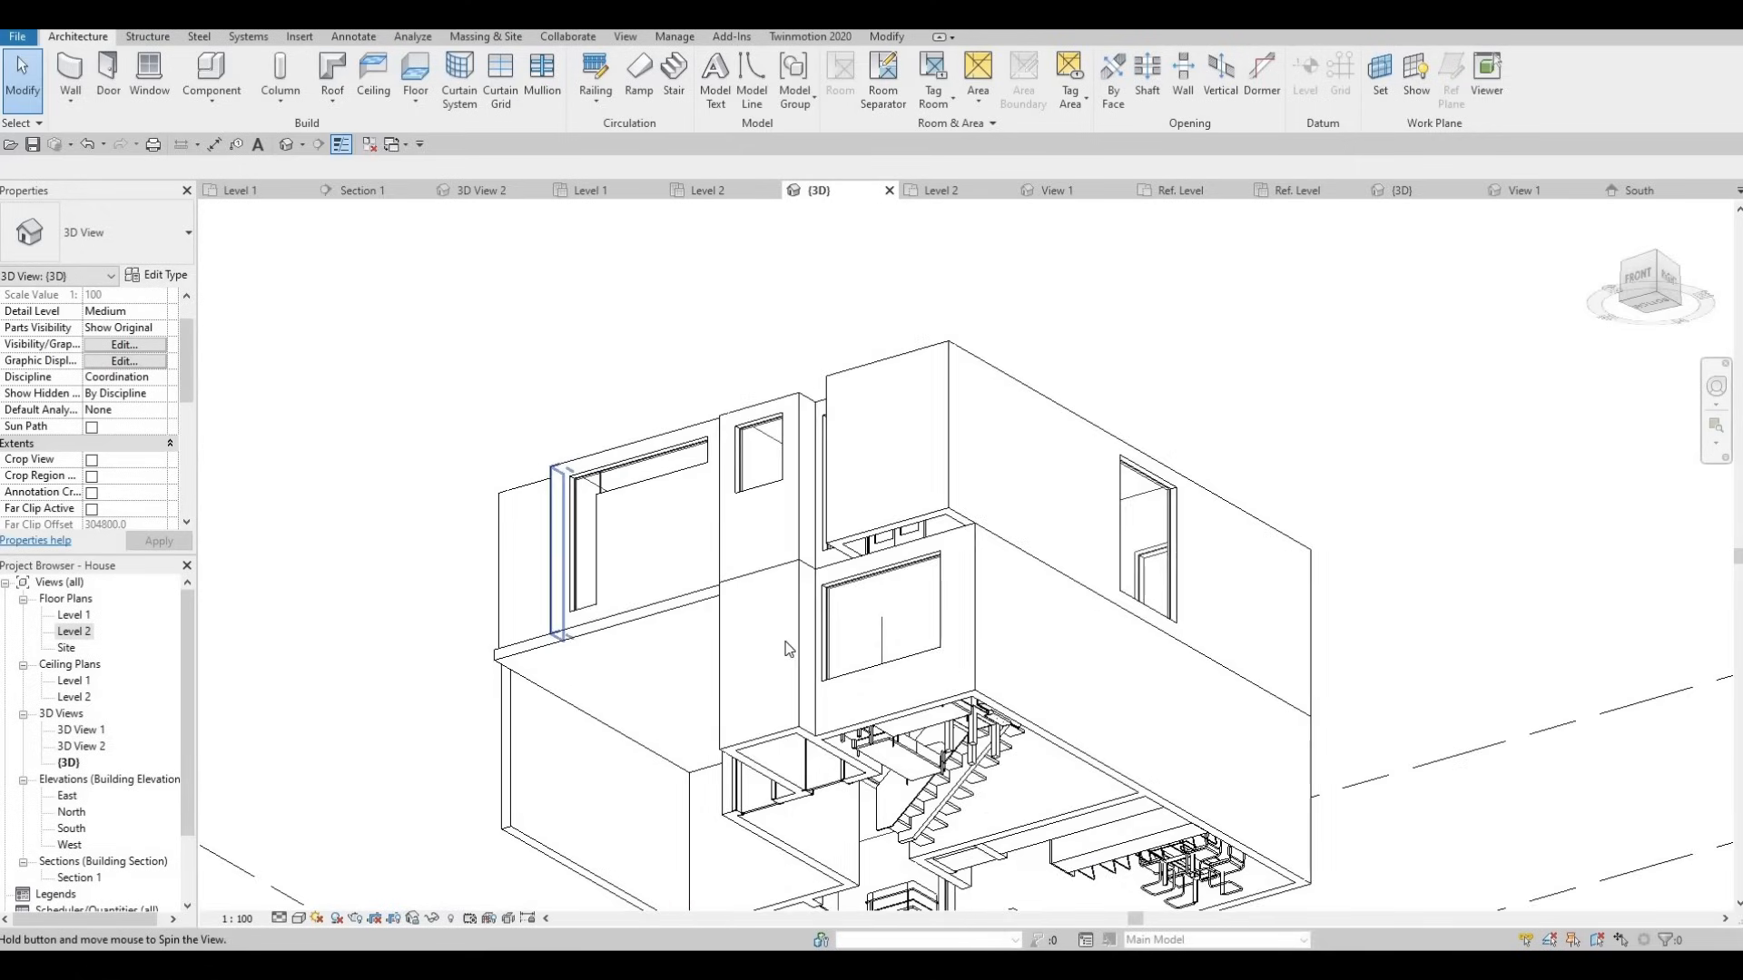
middle_click_drag(965, 686, 984, 726, "shift")
scroll(924, 602, "up", 4)
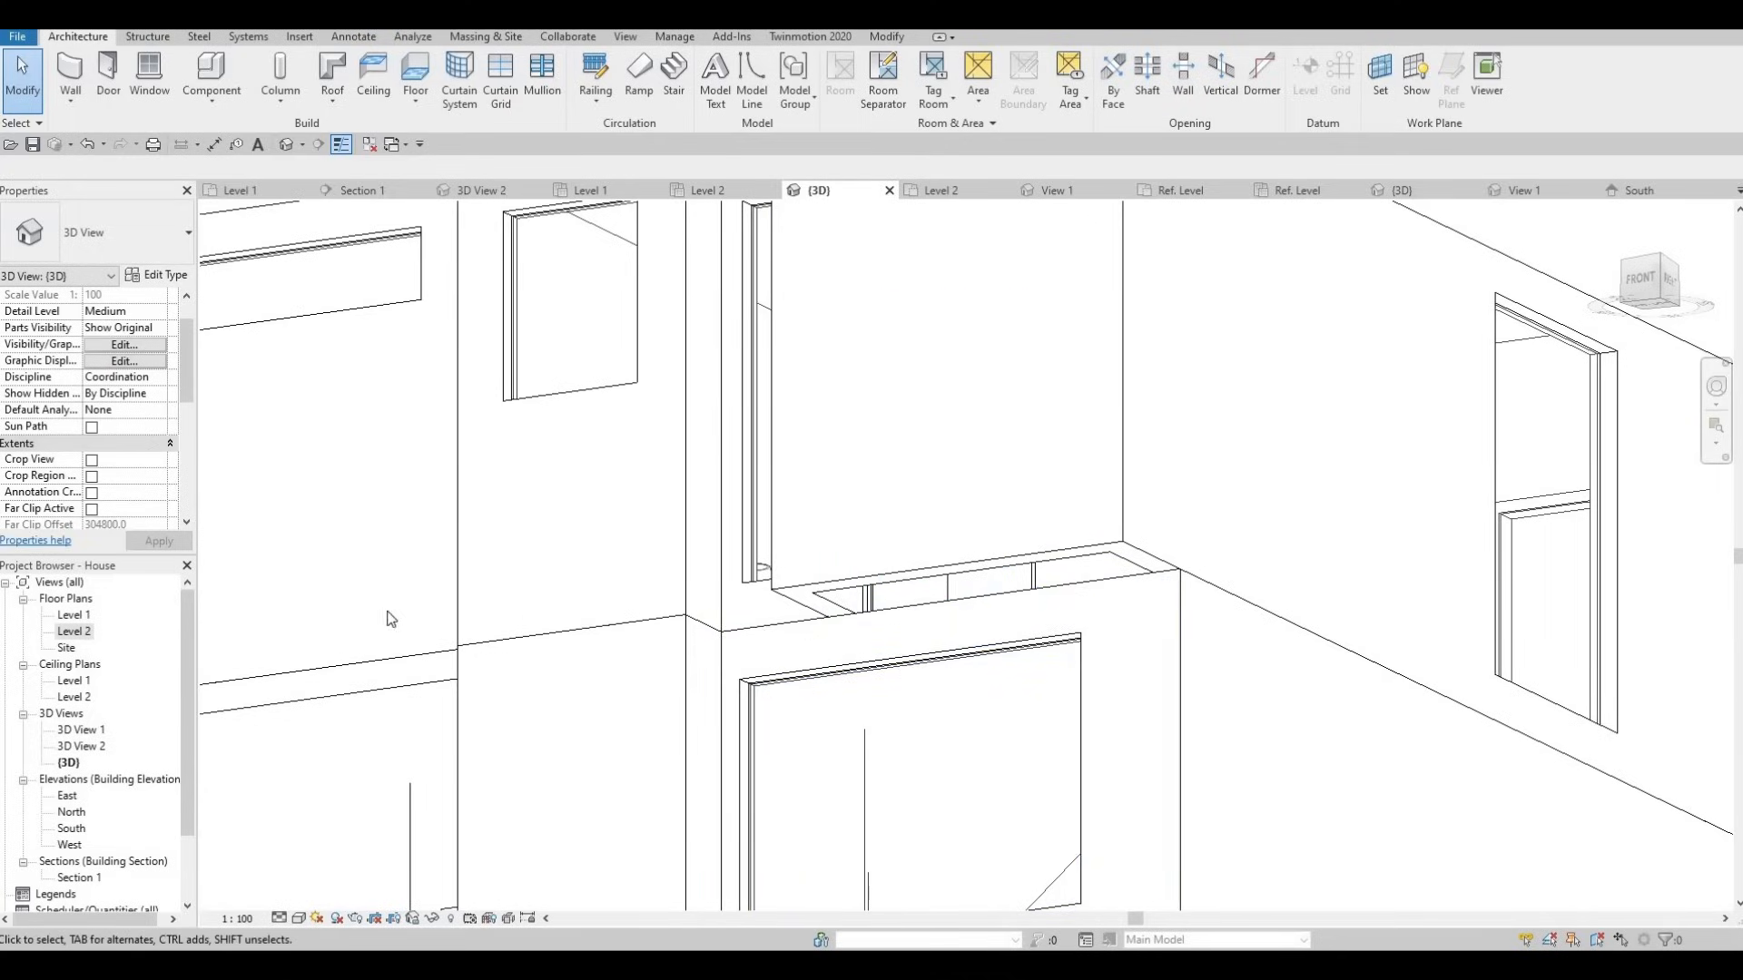
Start a new floor in the Level 2 plan and duplicate the Floor 1 type as Floor 2.
double_click(73, 616)
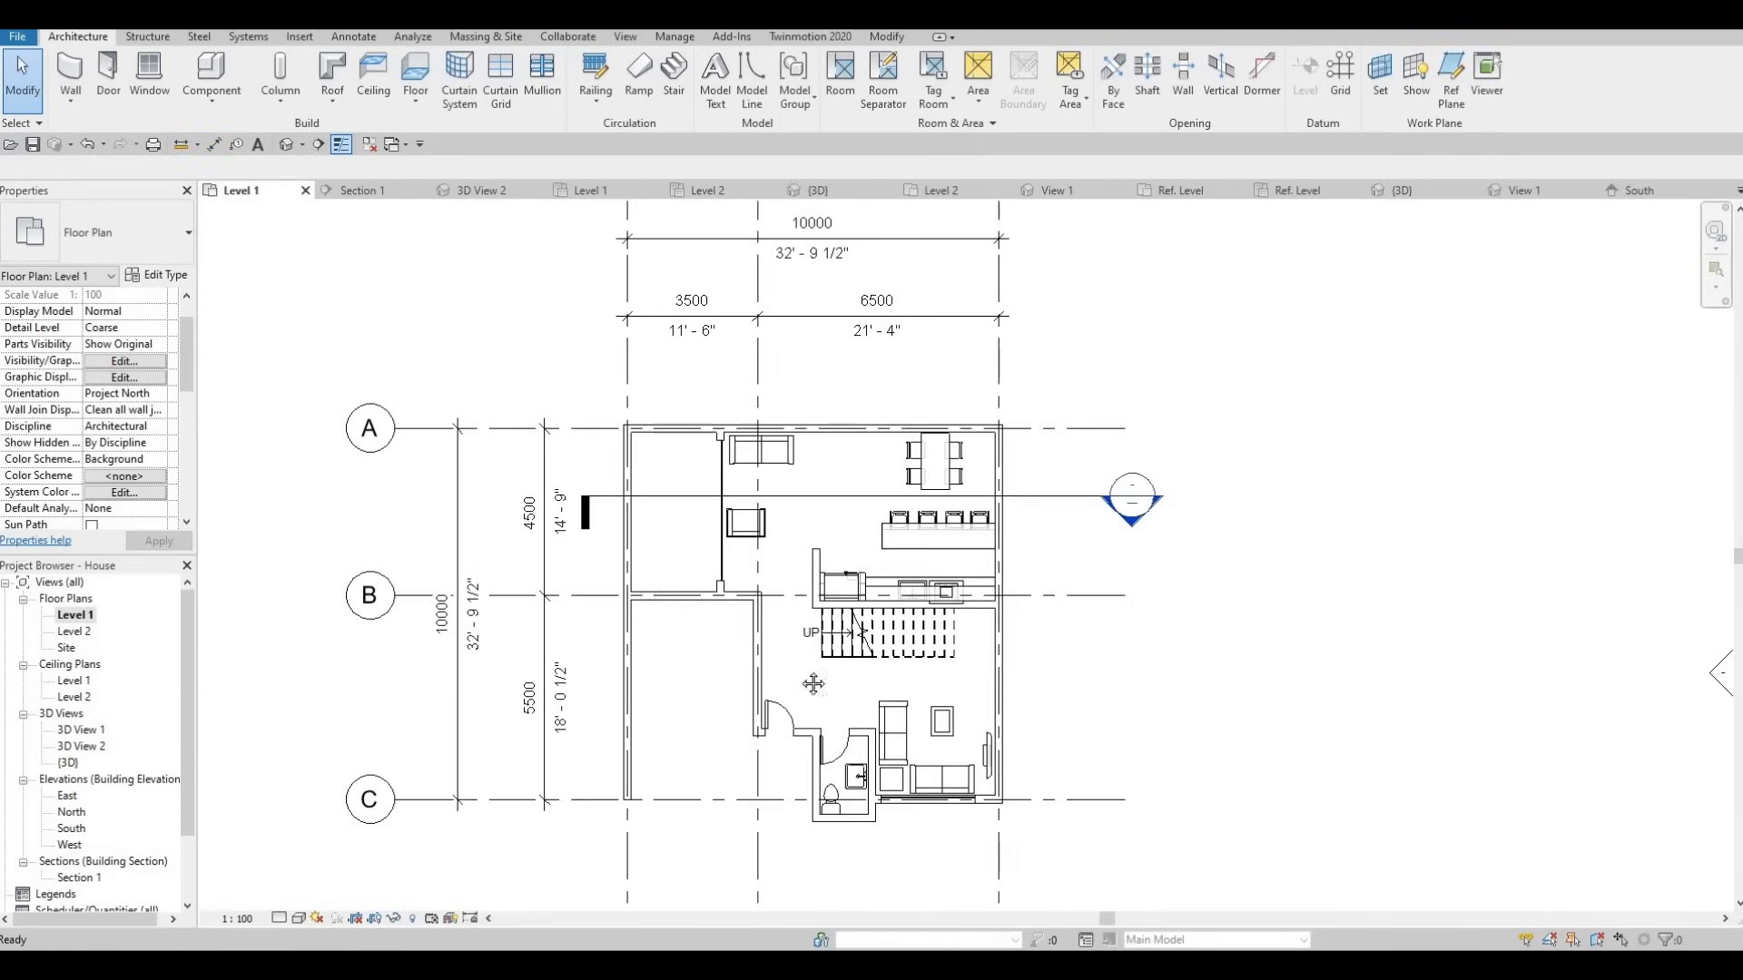
double_click(73, 631)
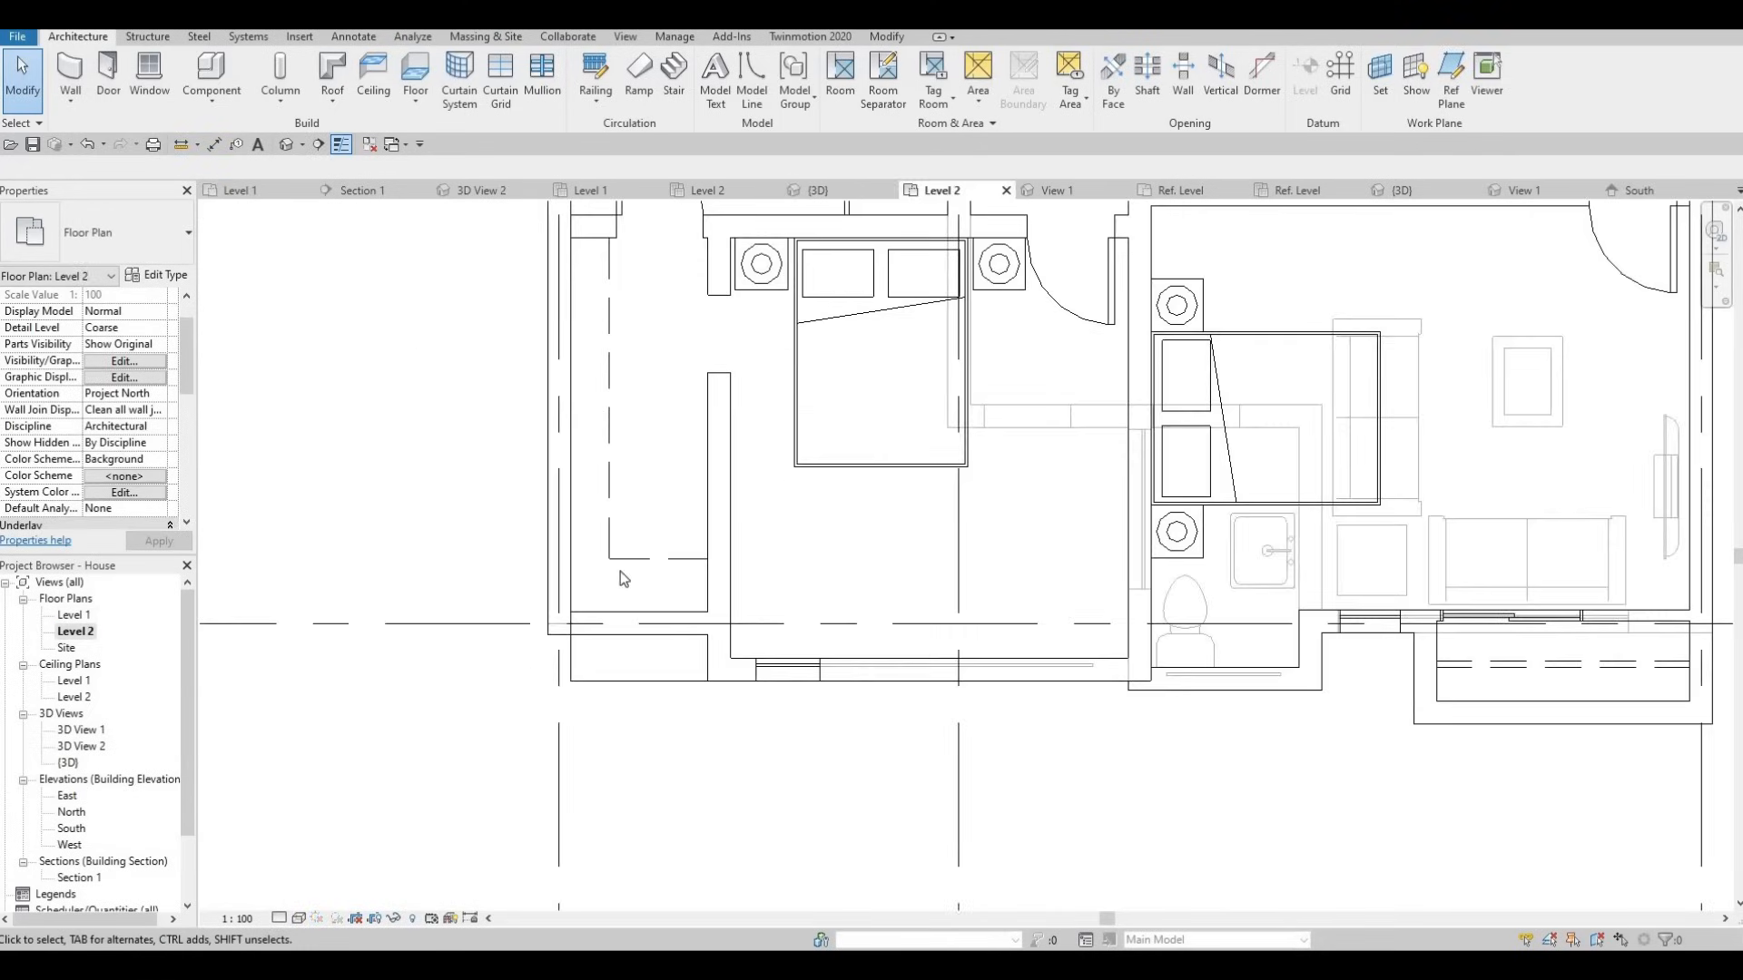
middle_click_drag(1113, 350, 397, 234)
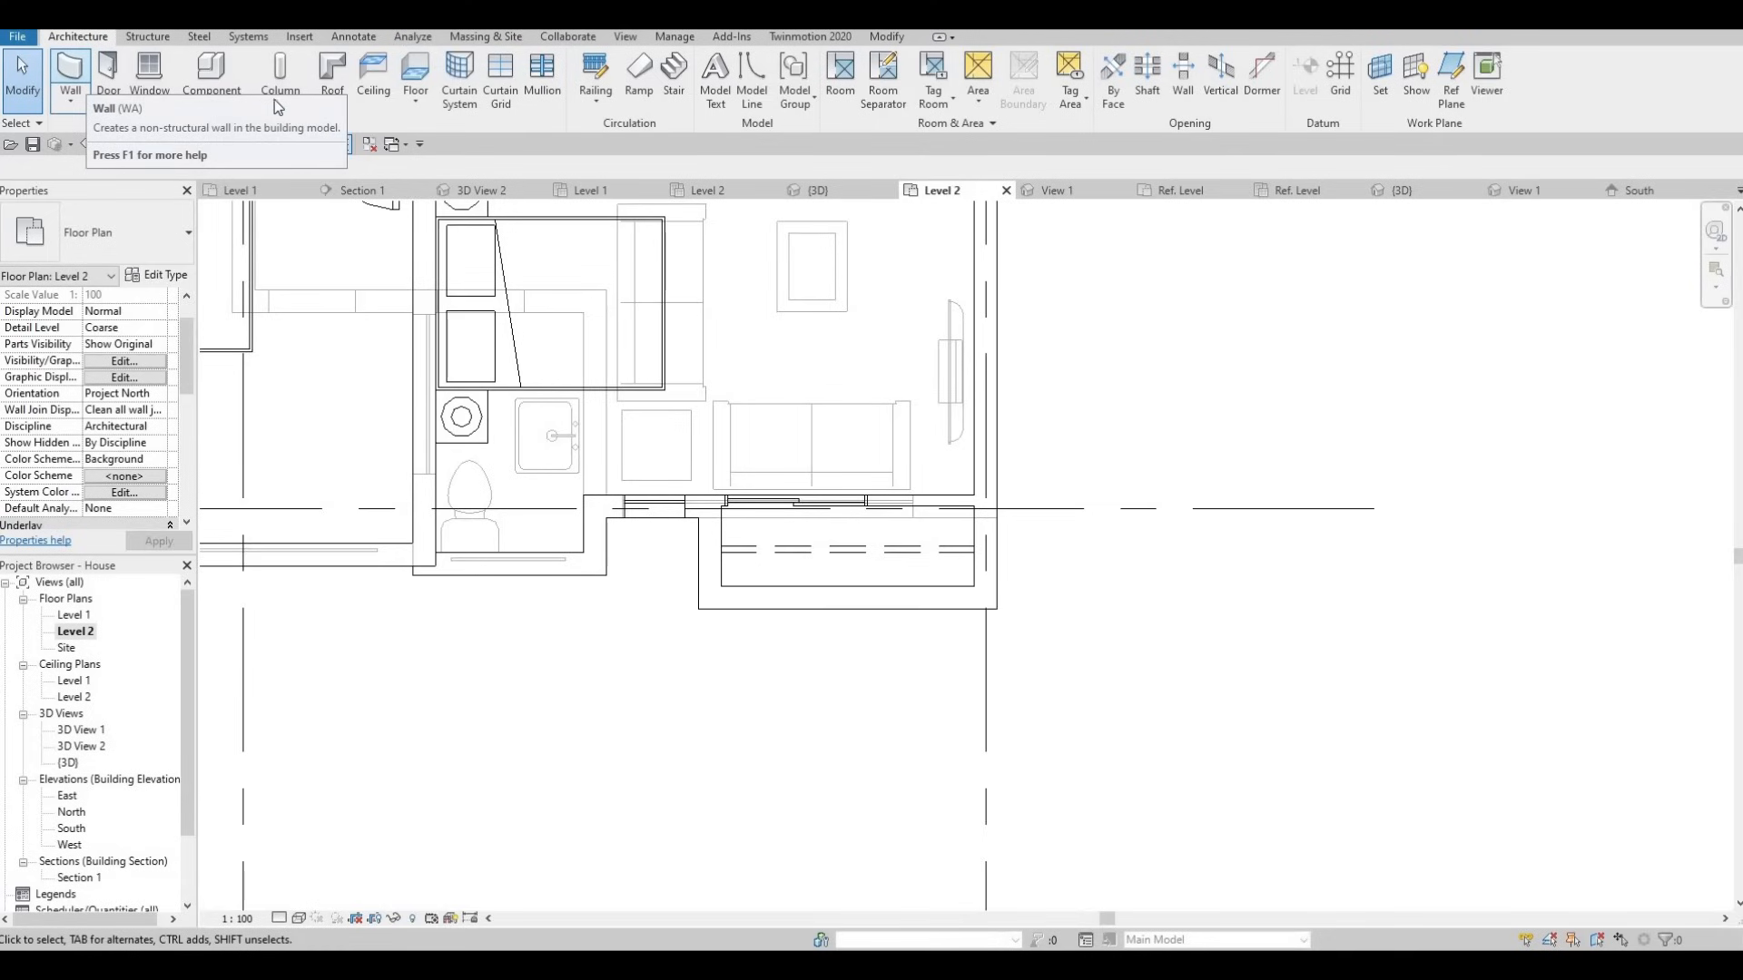
left_click(434, 102)
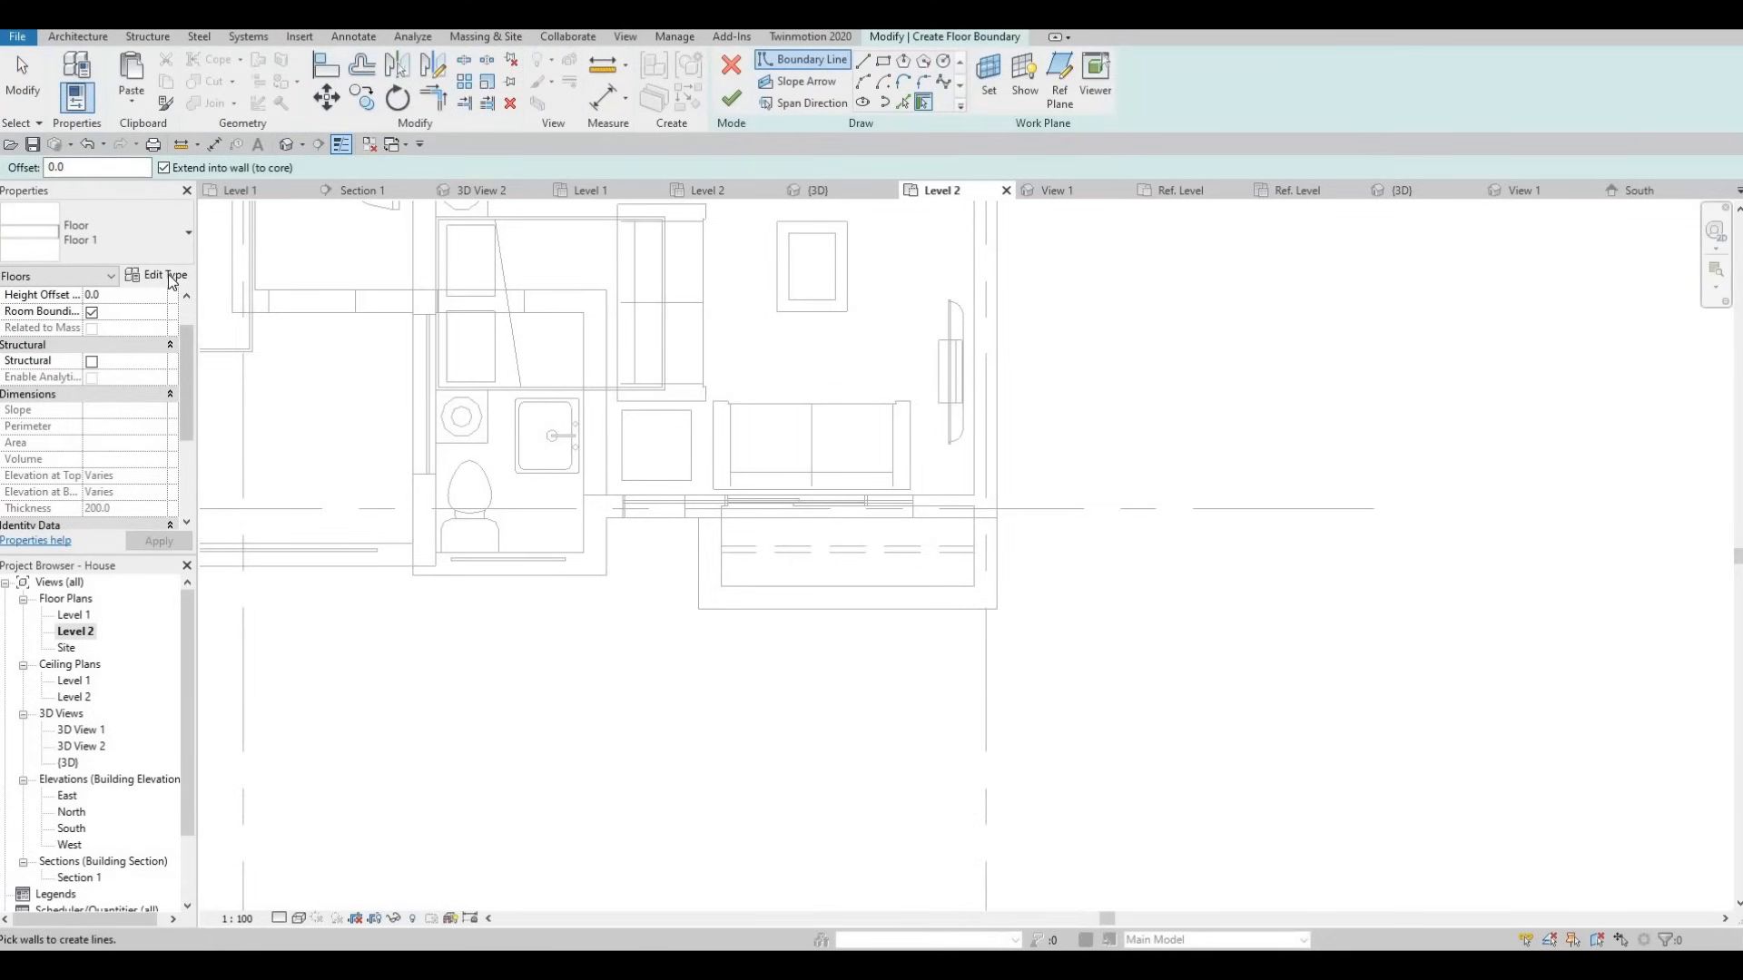
left_click(167, 274)
left_click(1398, 203)
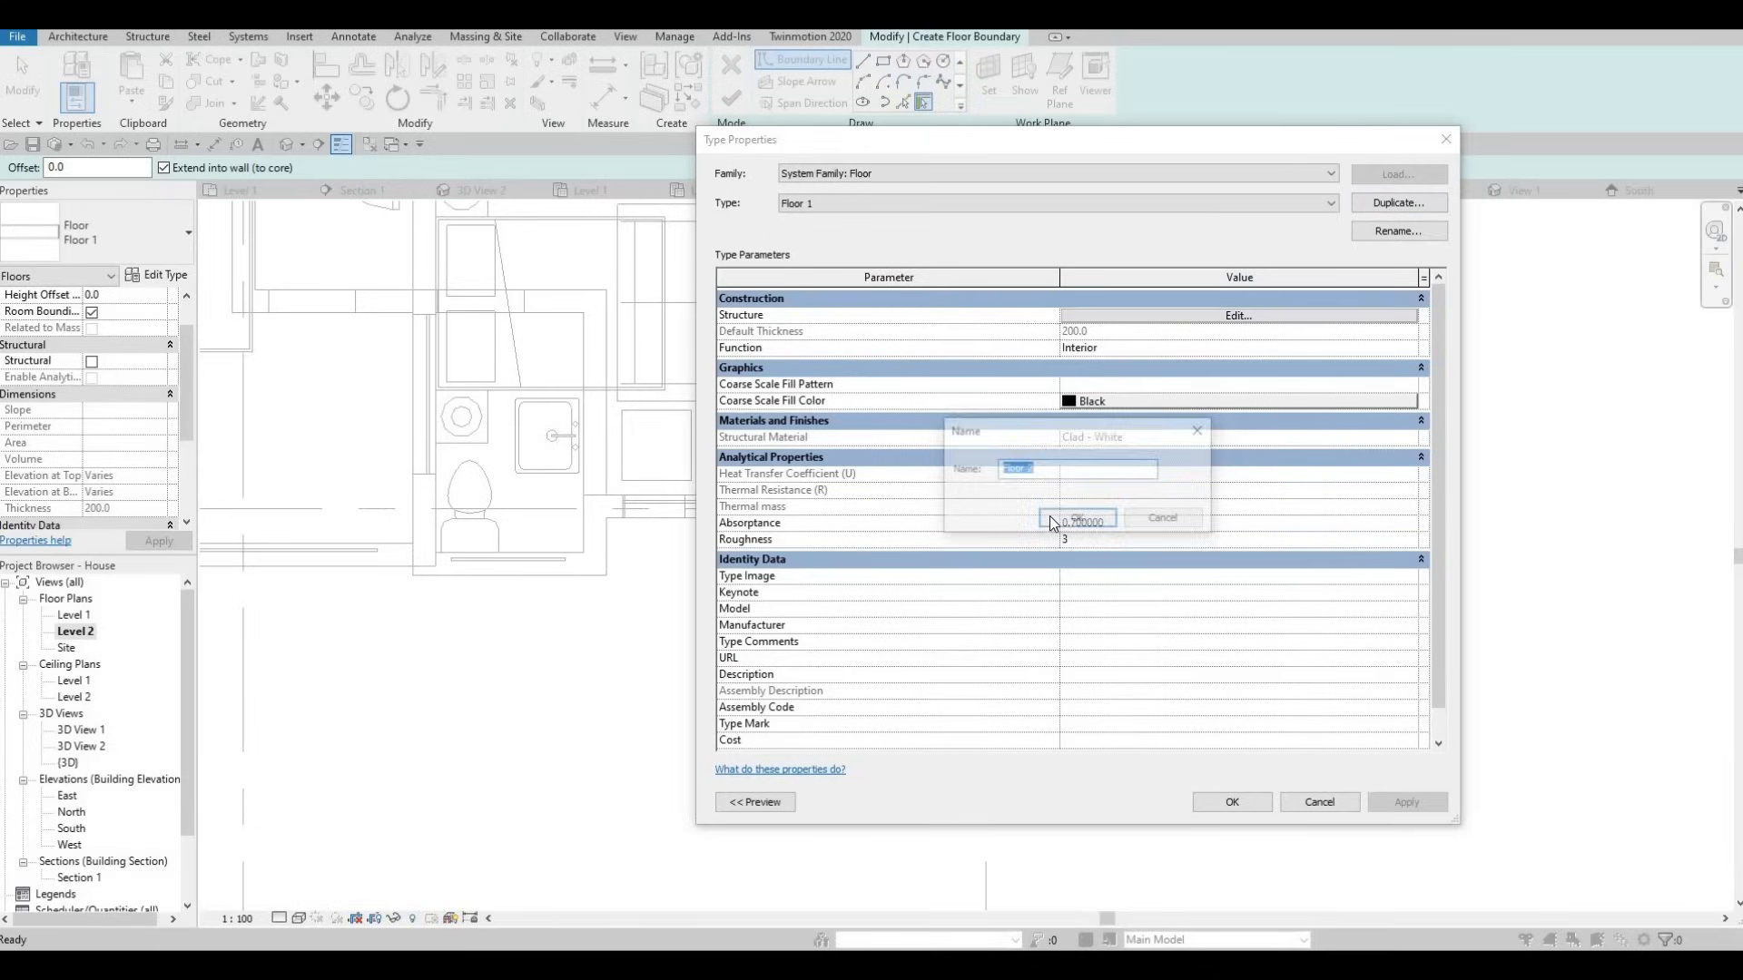
key("Return")
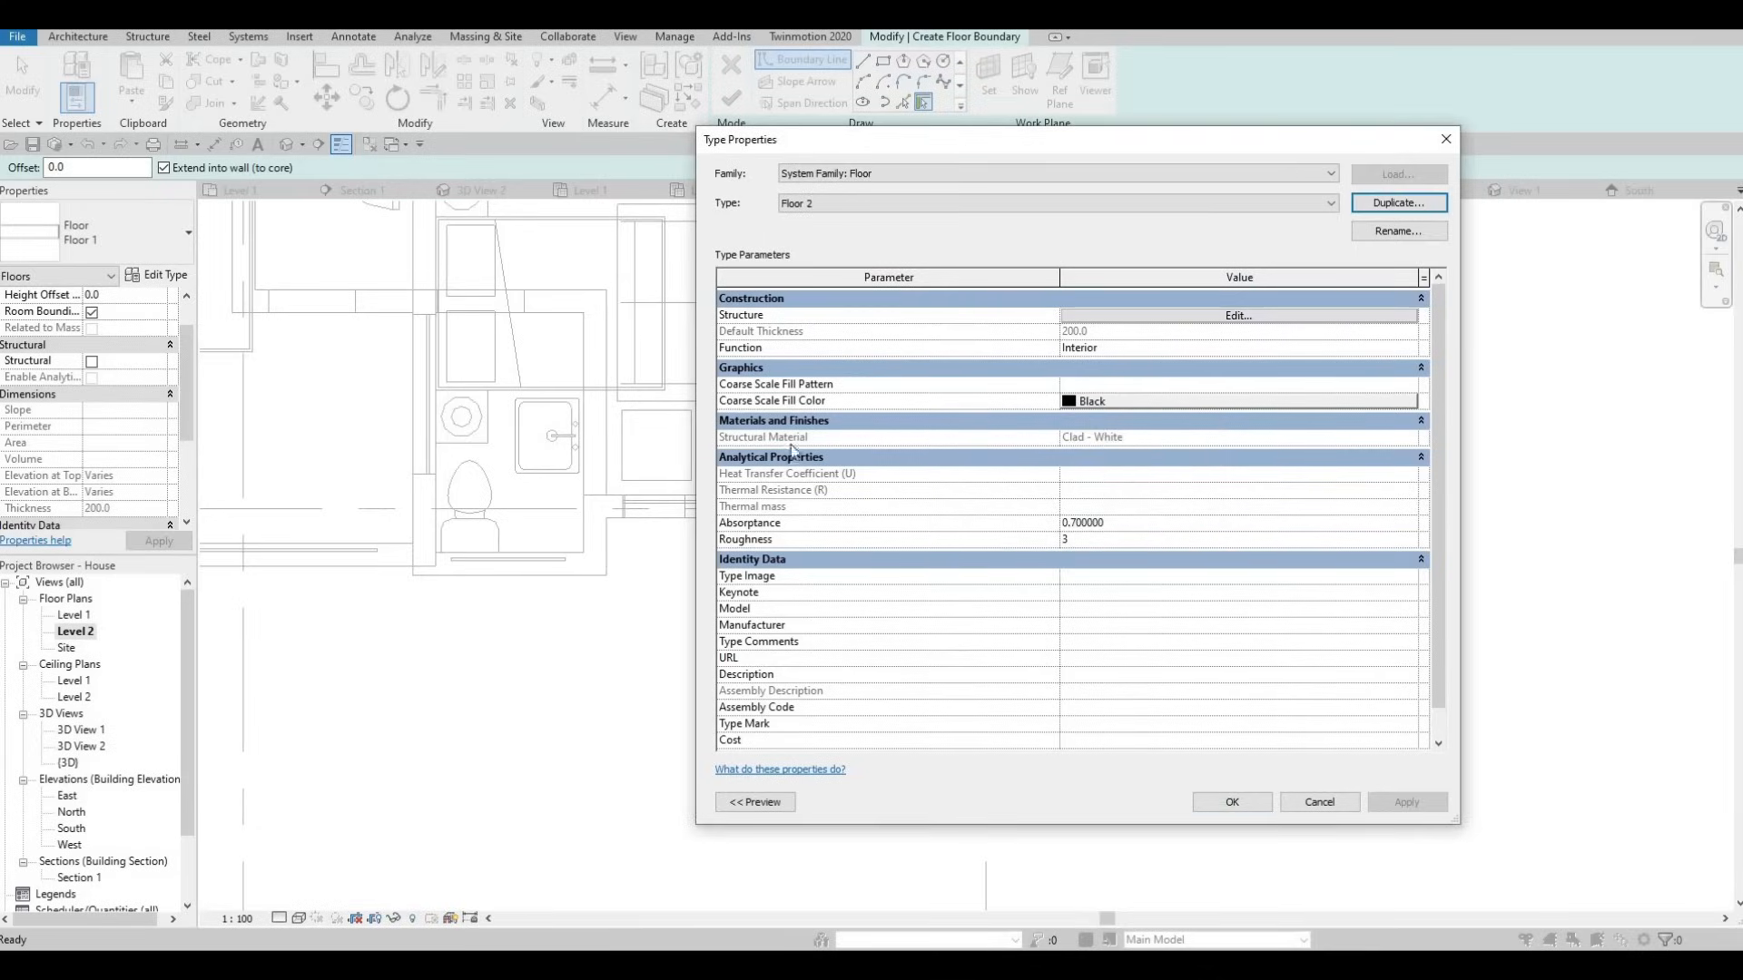
left_click(1232, 802)
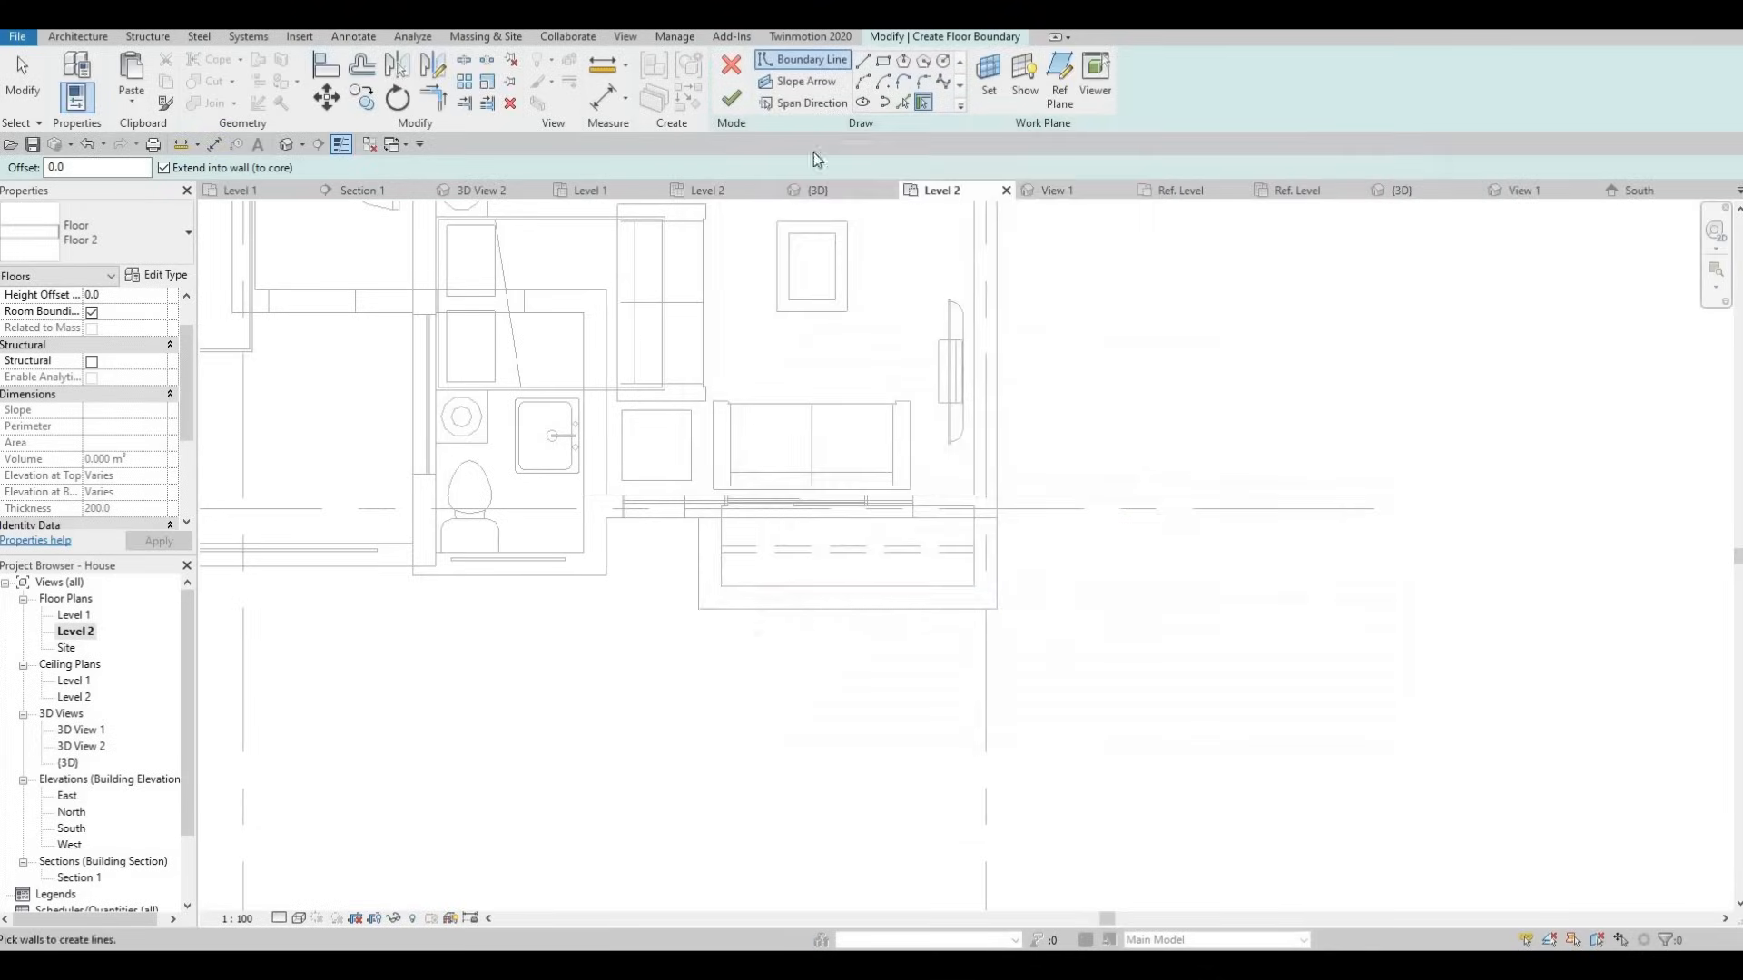
Sketch a closed rectangular floor boundary inside the recess outside the sliding window on grid C, picking its edges and trimming the corners.
left_click(825, 584)
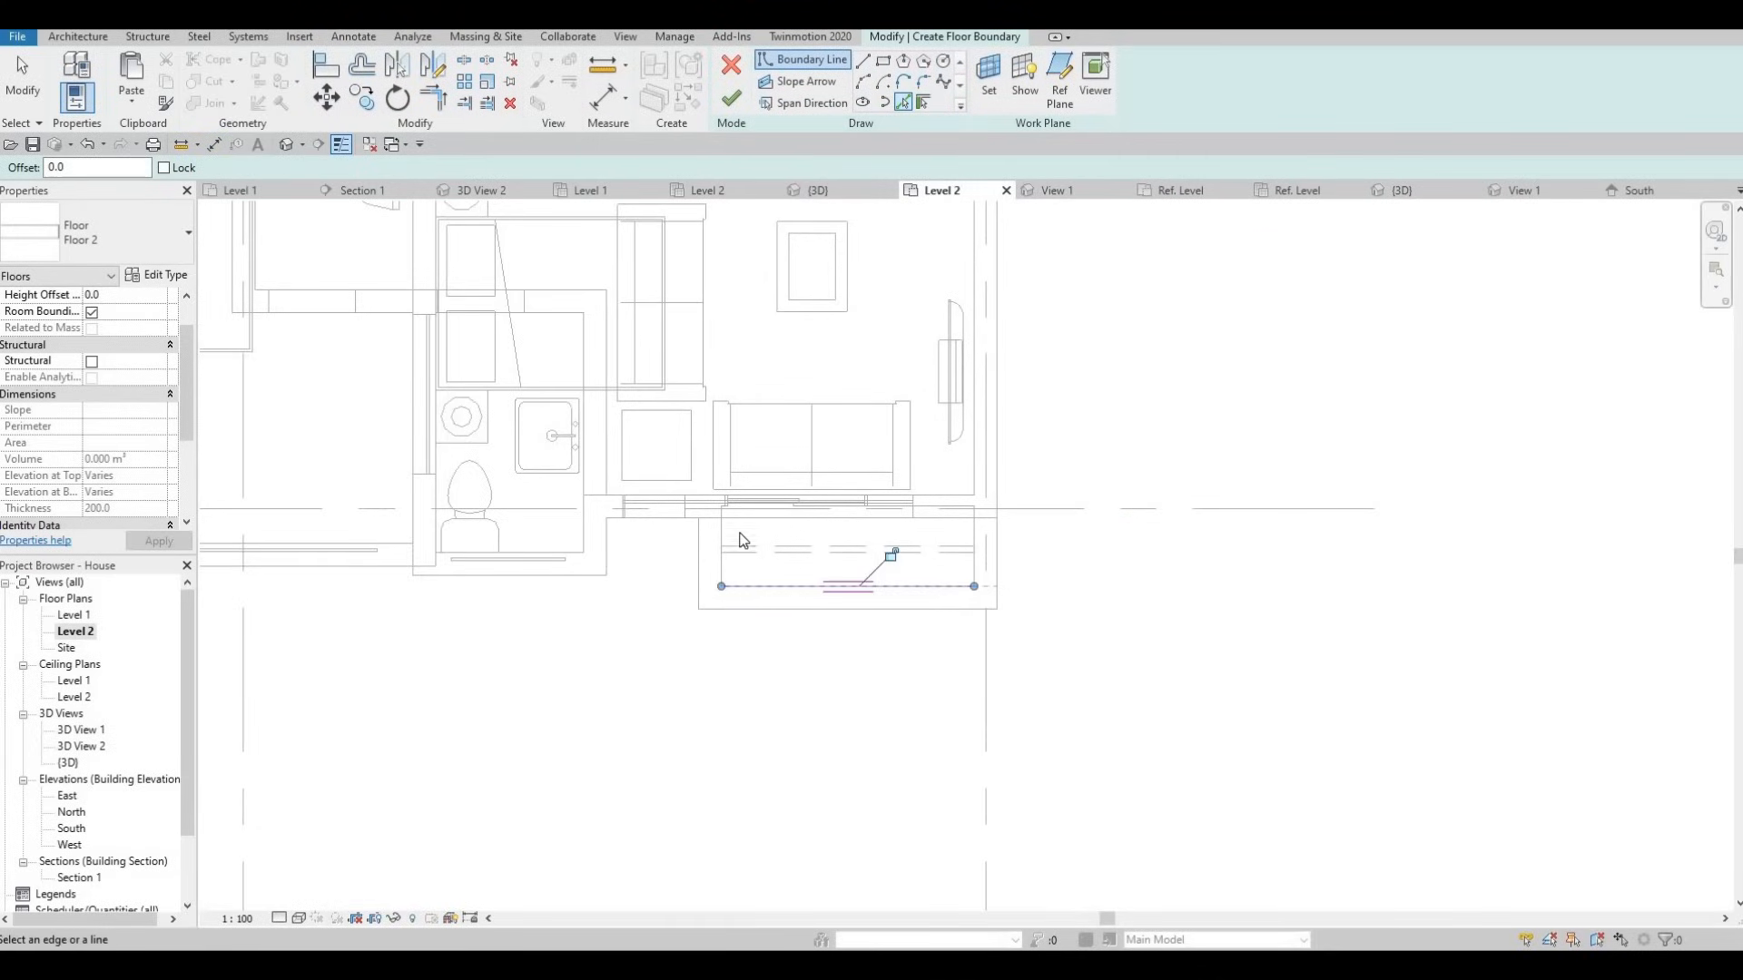
left_click(758, 520)
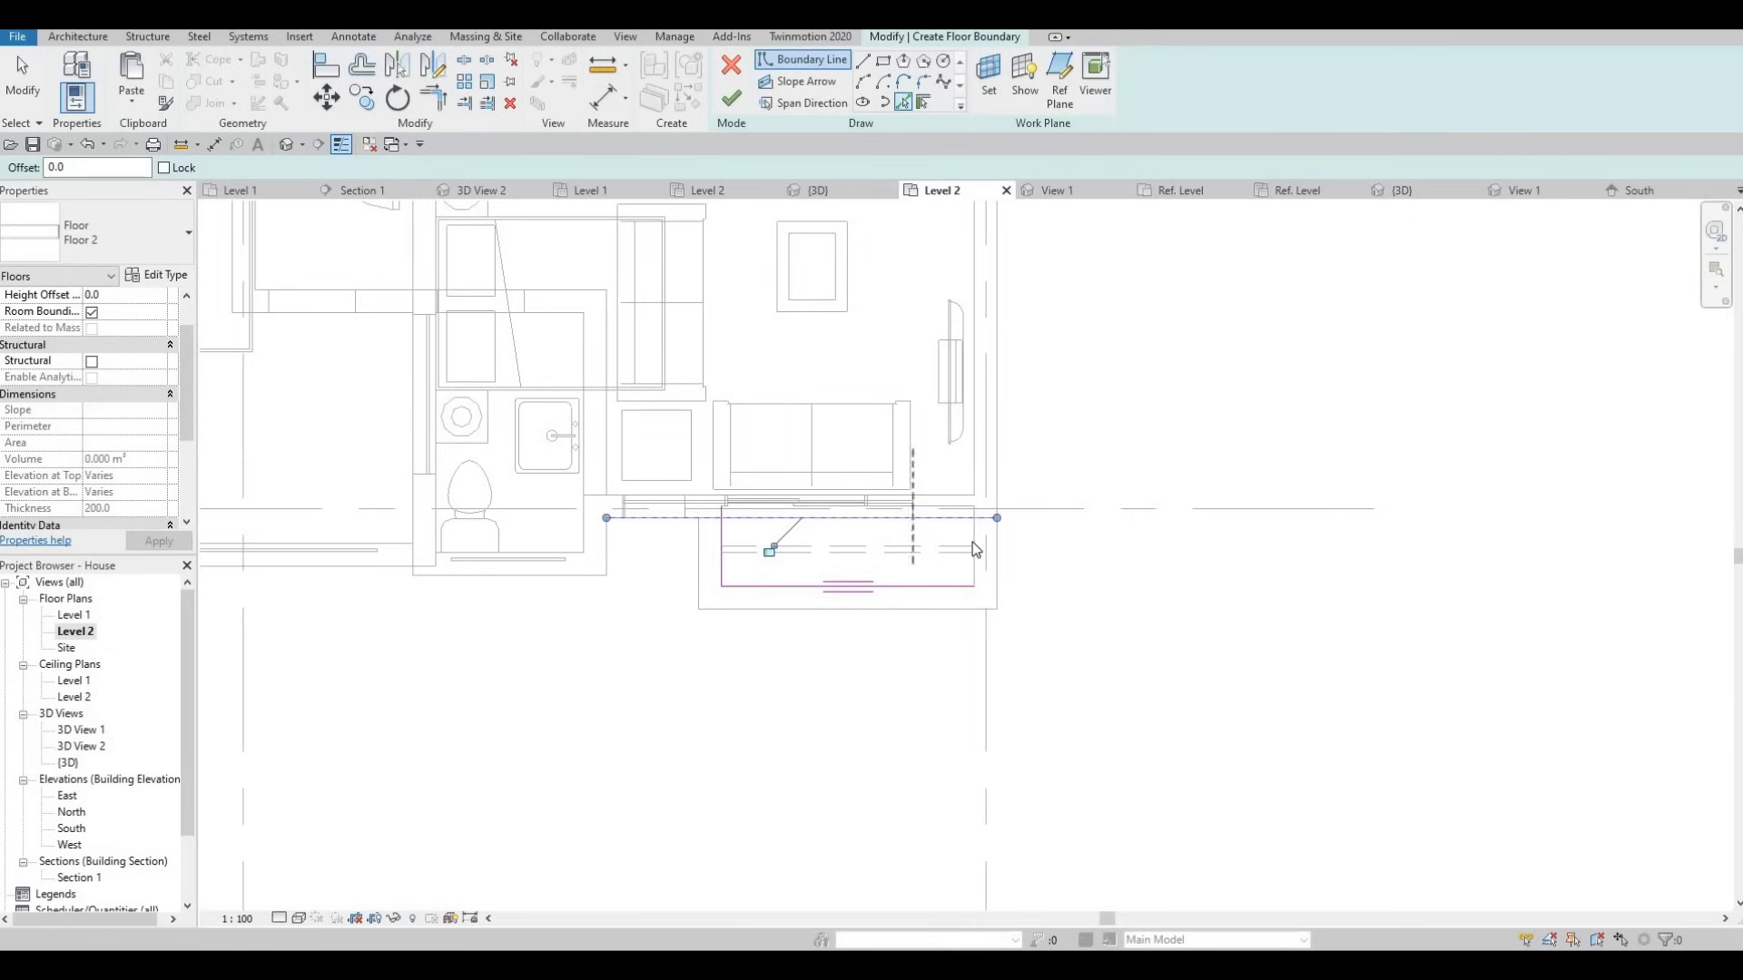
left_click(972, 543)
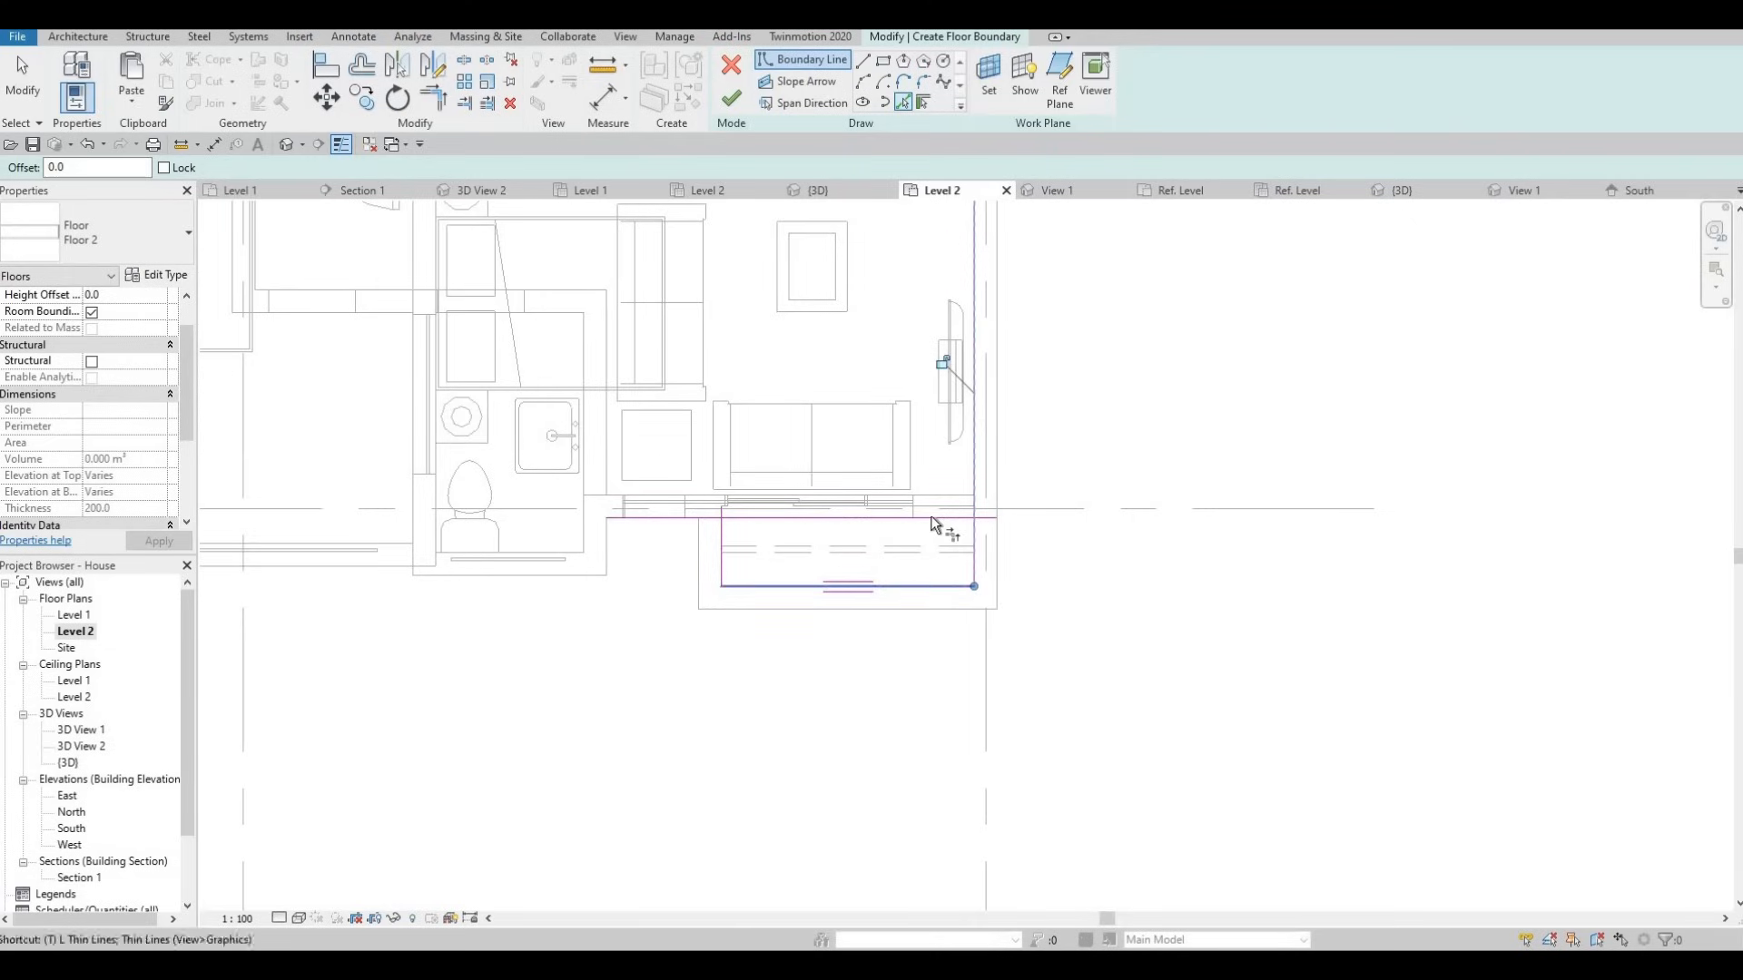
key("t")
key("r")
left_click(971, 525)
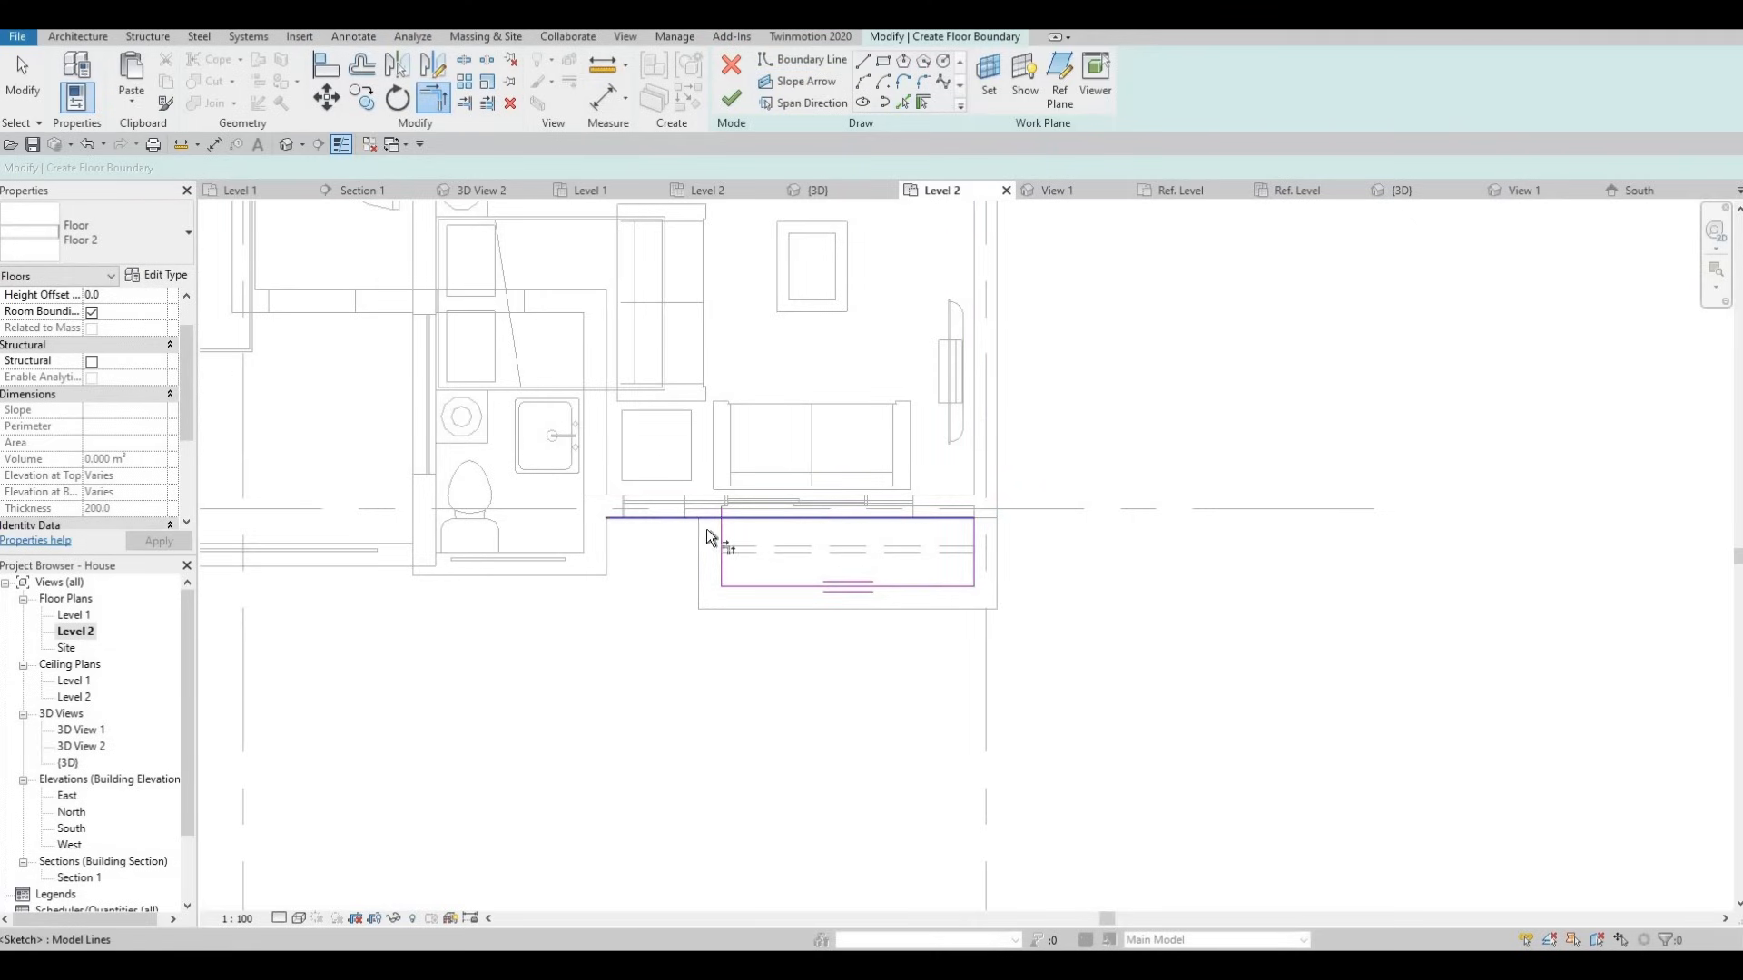
left_click(721, 522)
left_click(812, 520)
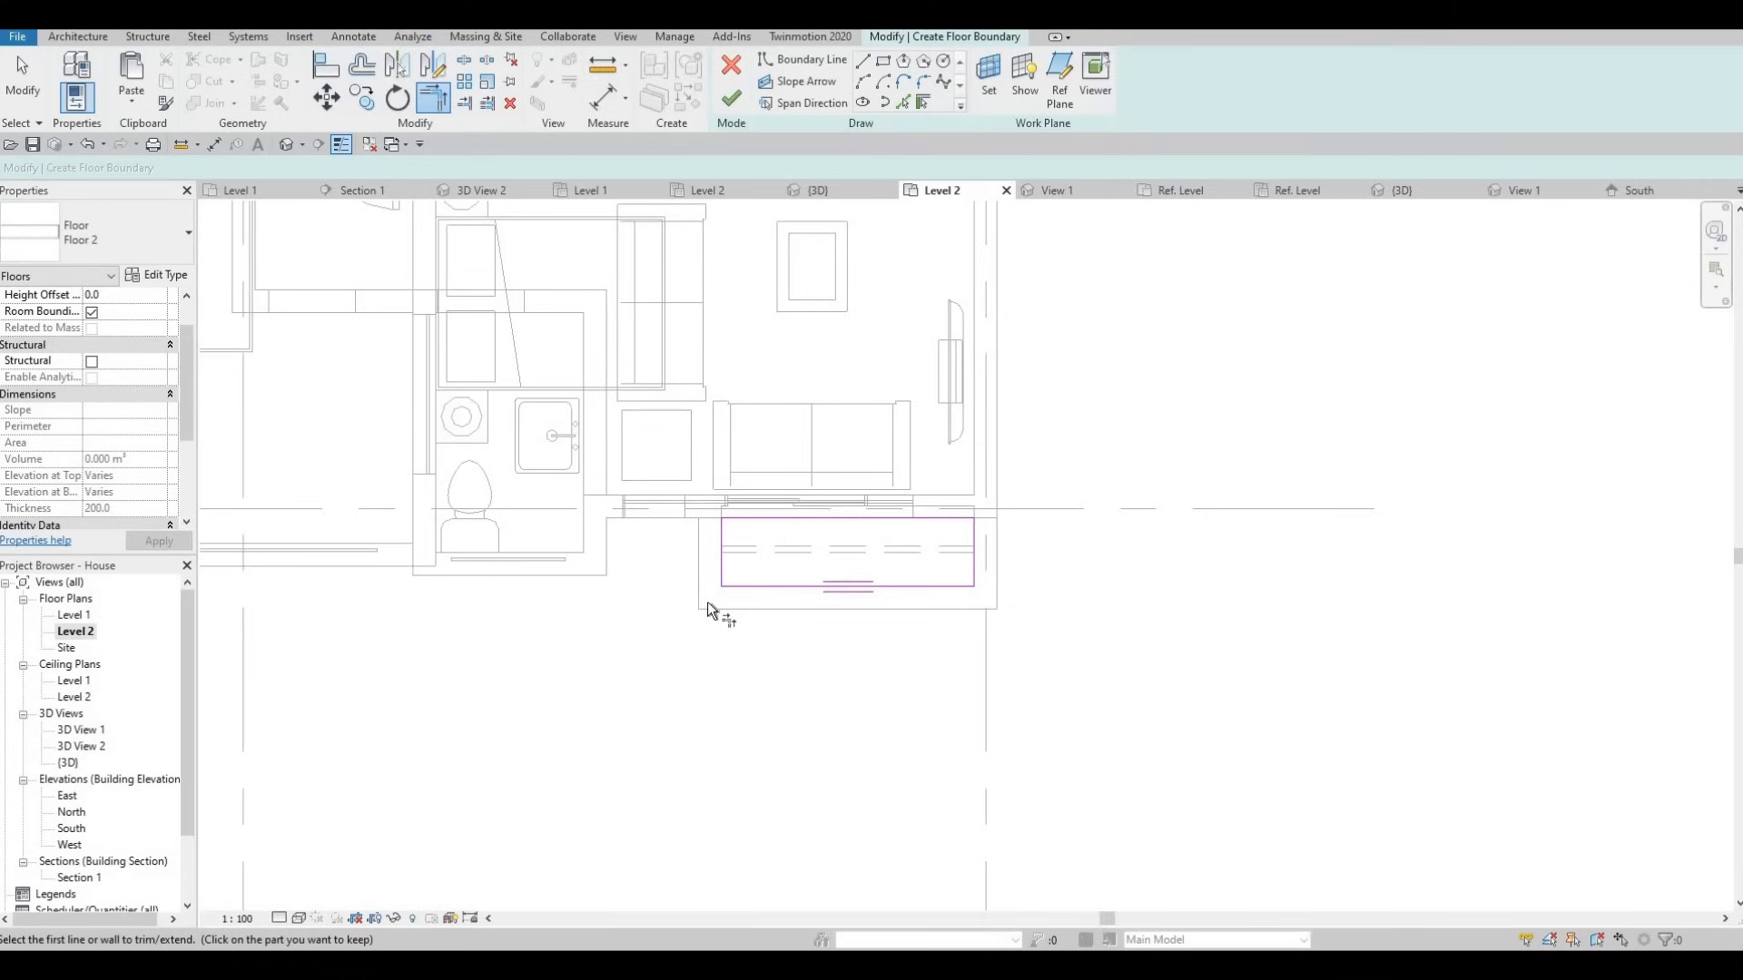
key("Escape")
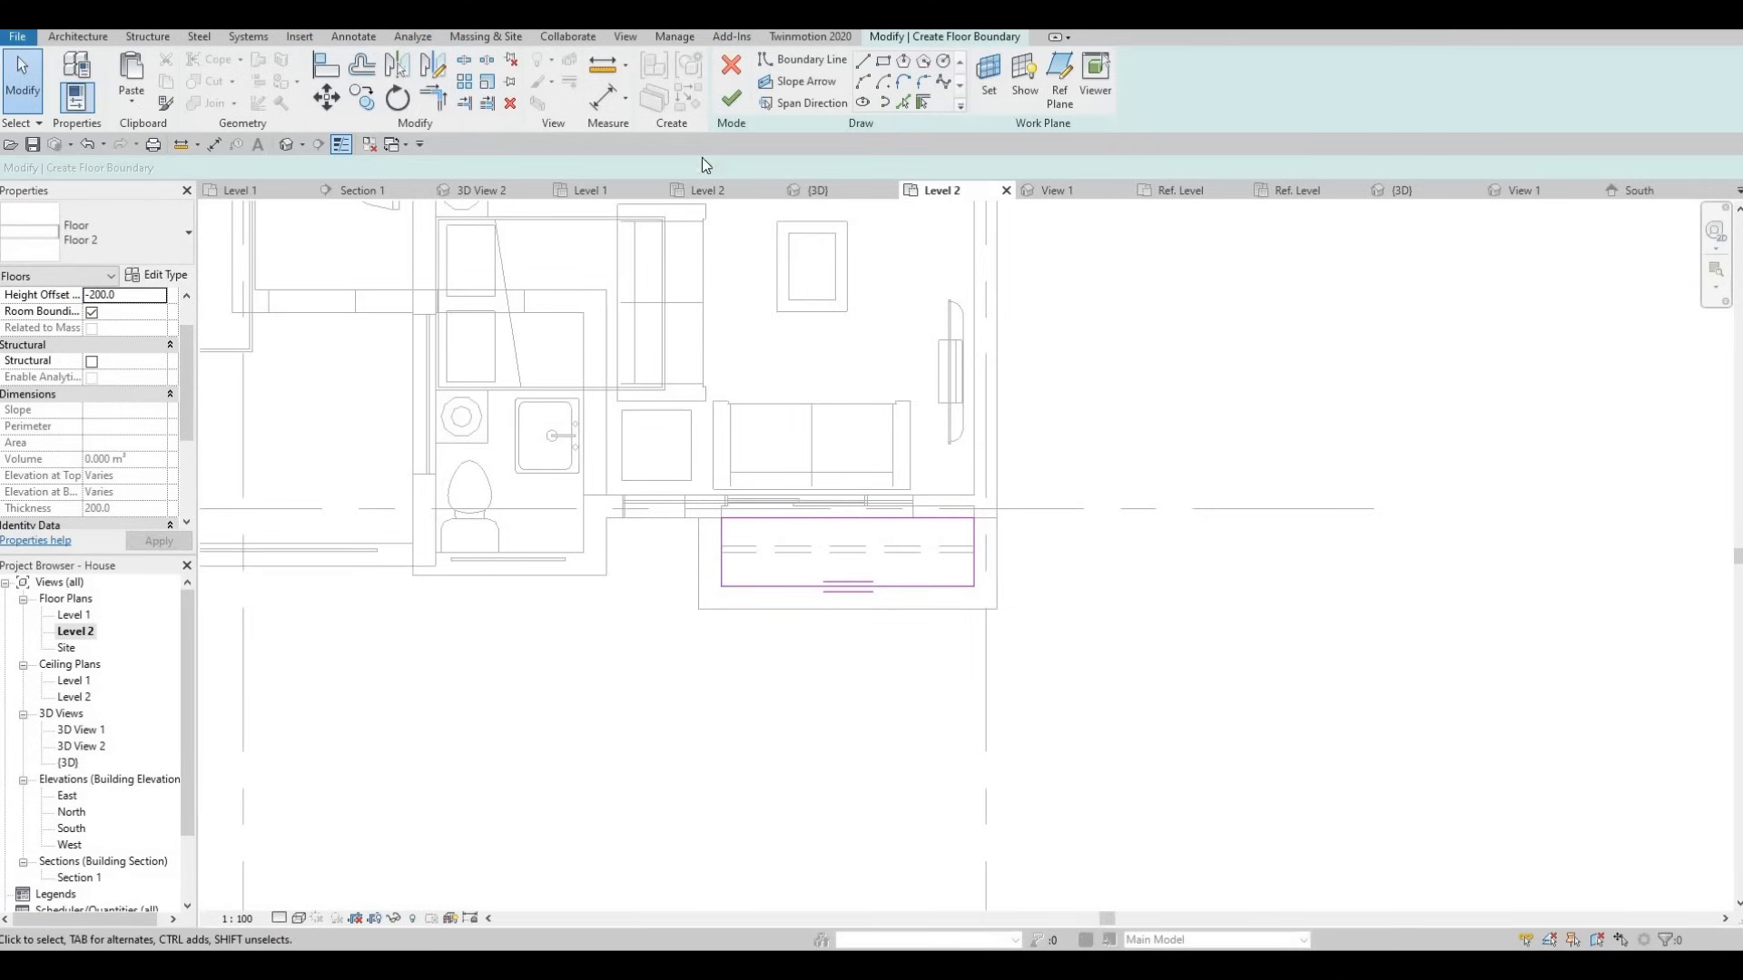
Set the new floor's height offset to -200 and finish its sketch without attaching the walls.
left_click(731, 98)
scroll(895, 466, "down", 5)
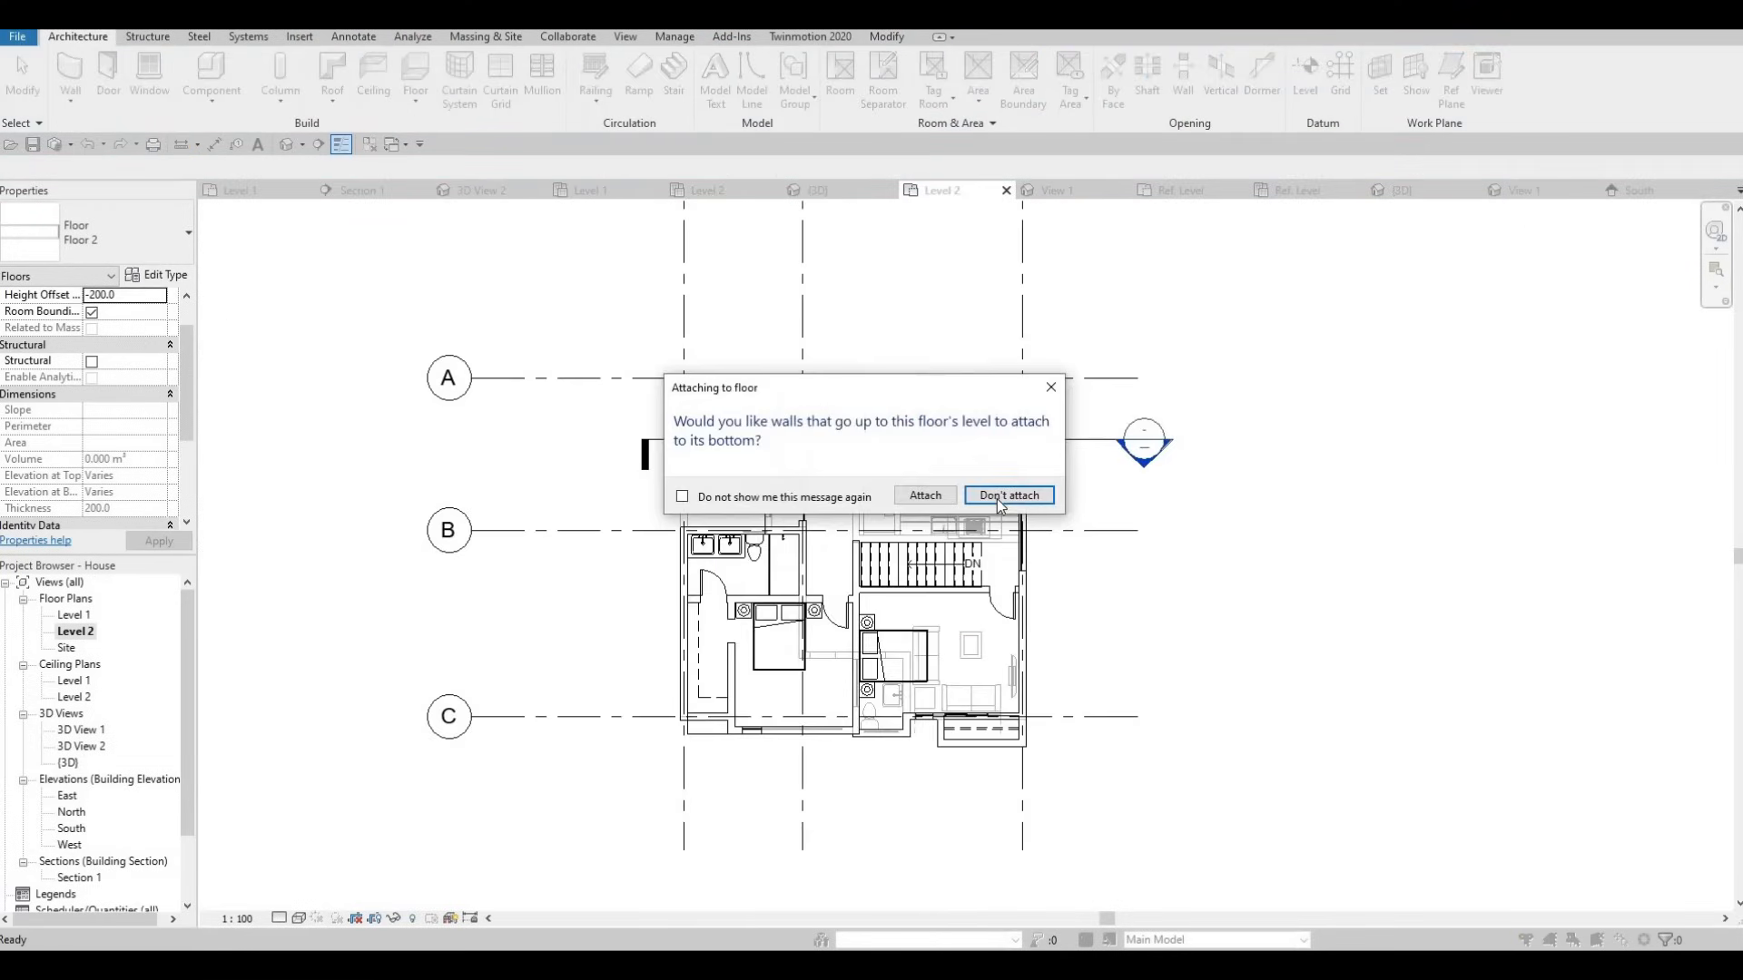
key("Return")
scroll(1038, 804, "up", 5)
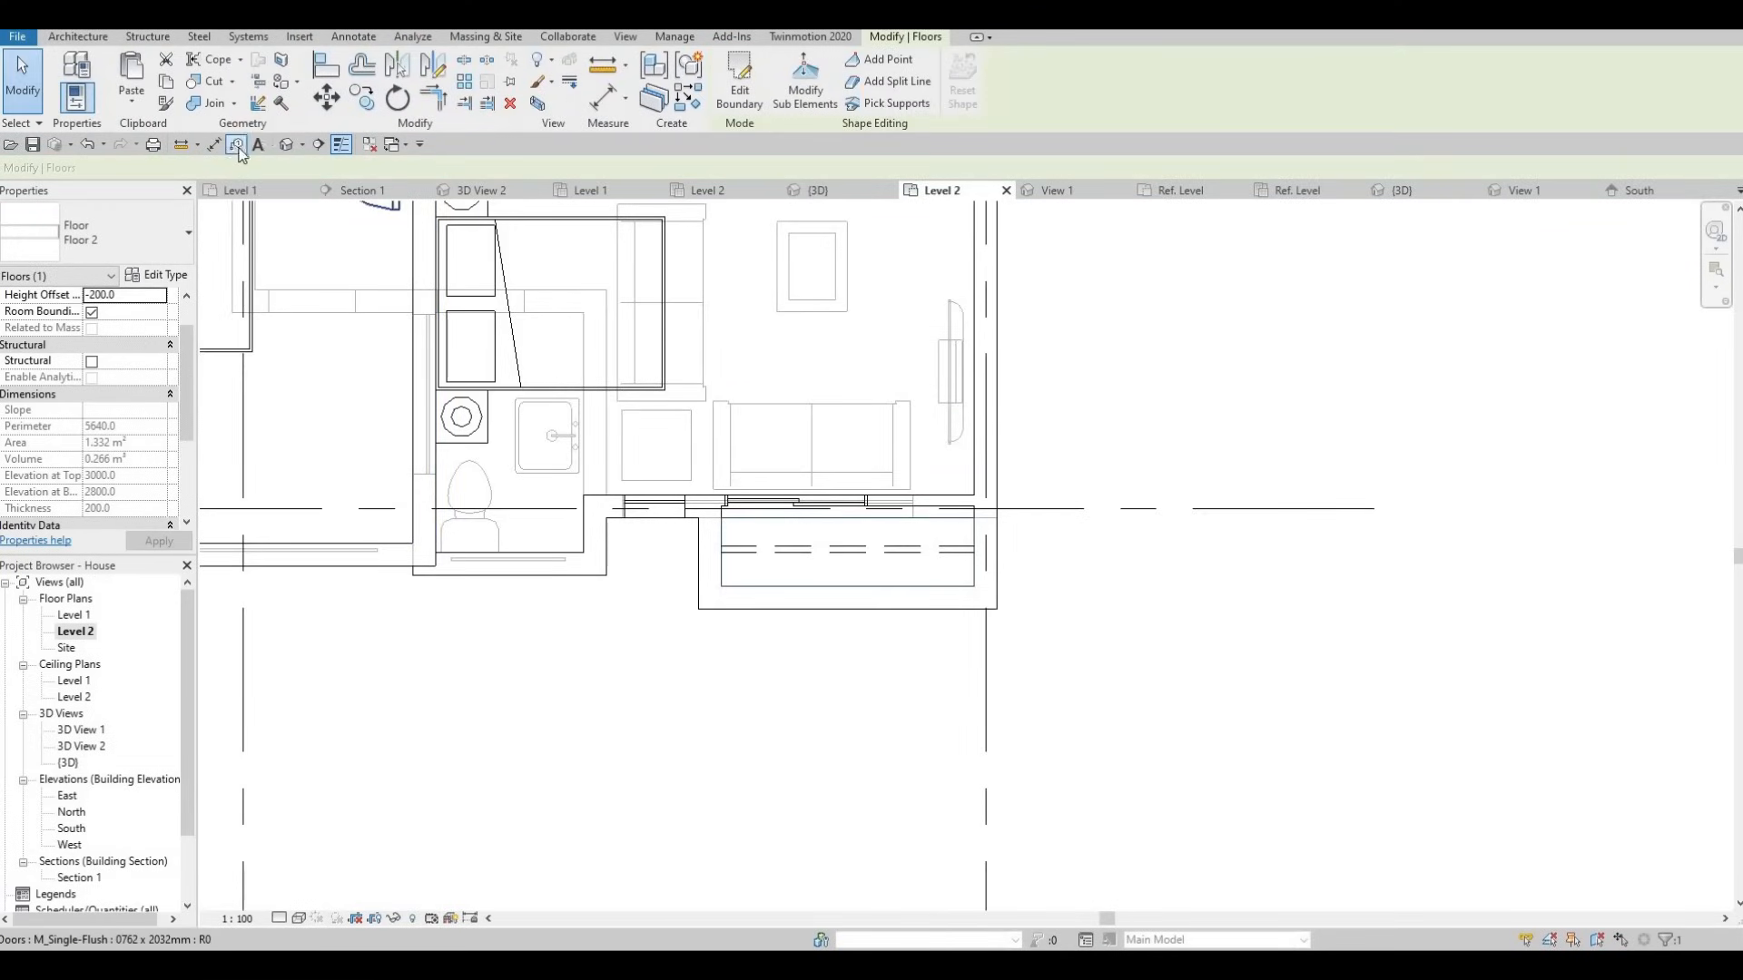
Set the small Floor 2 slab's height offset to 200 in the 3D view.
left_click(286, 145)
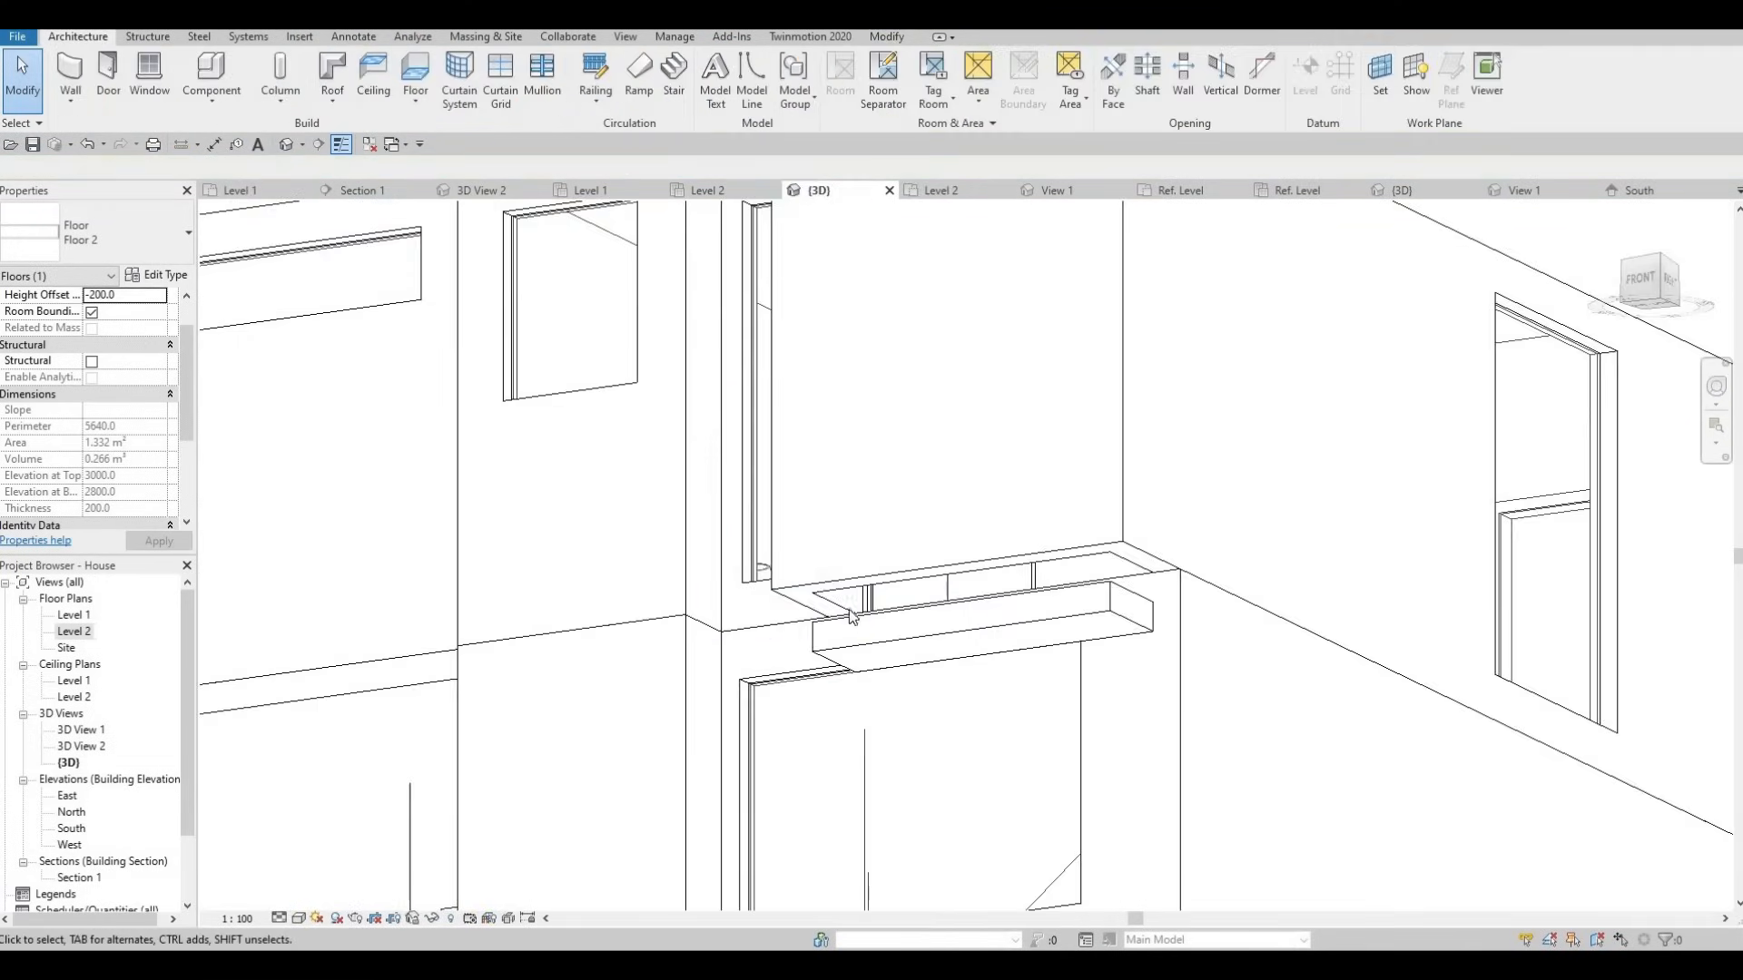
scroll(802, 535, "down", 2)
left_click(867, 613)
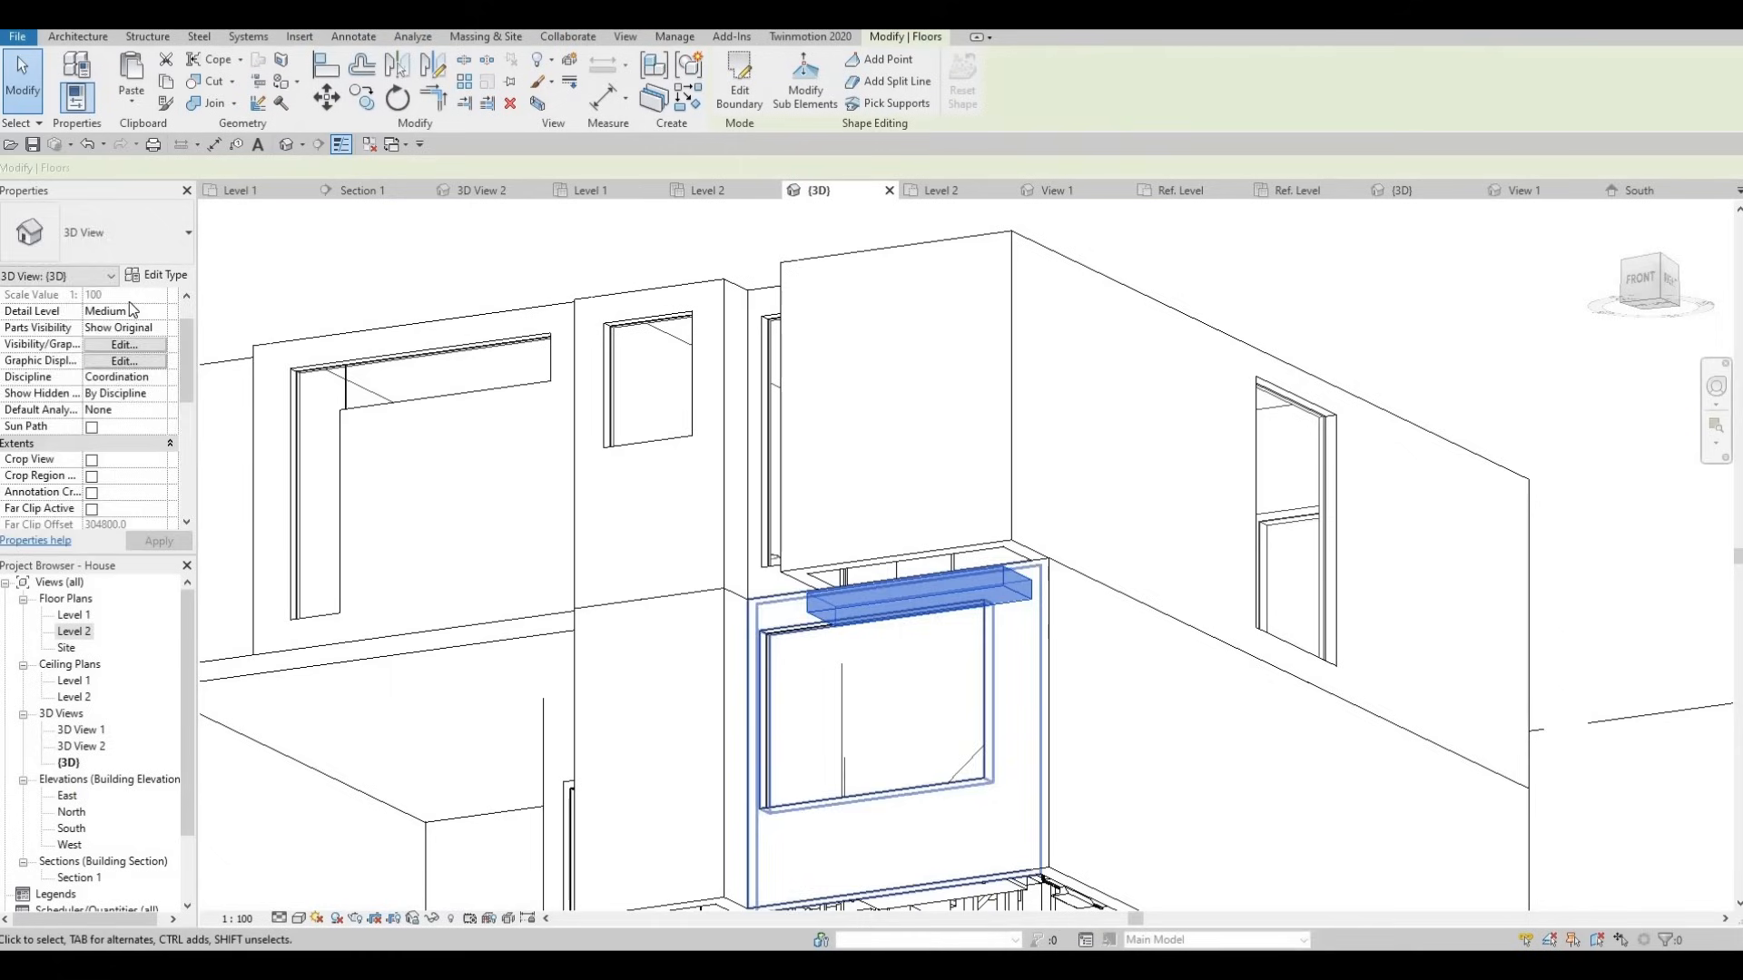
left_click(130, 299)
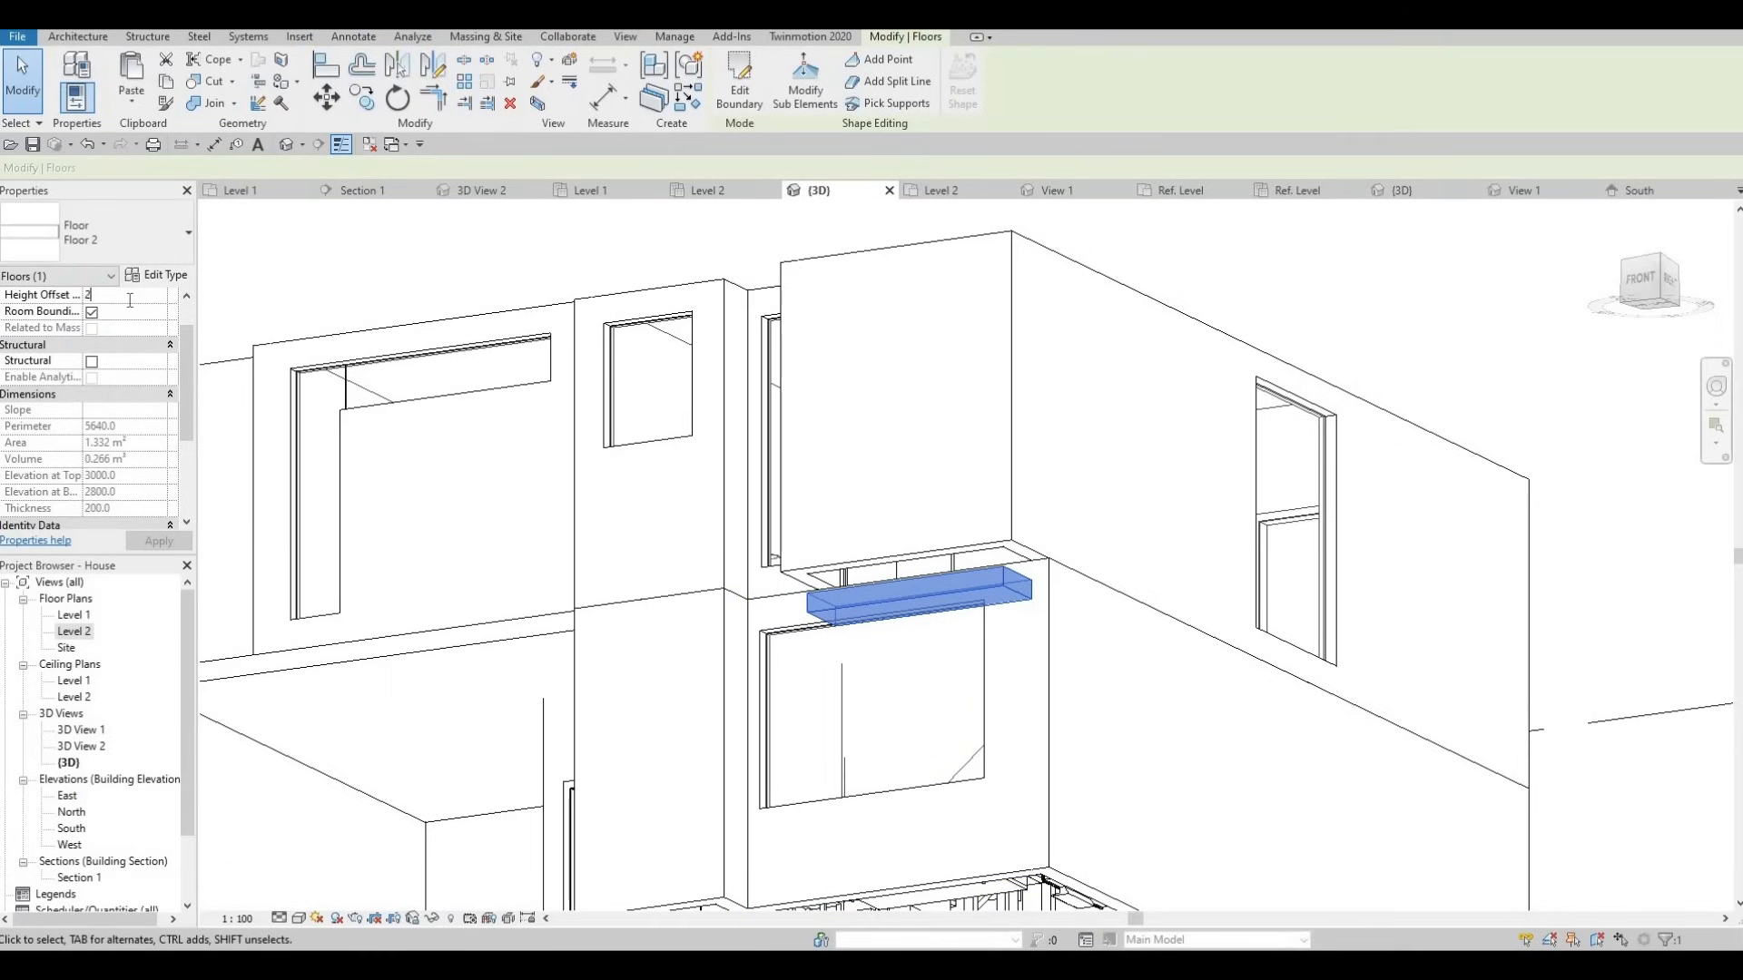
left_click(159, 541)
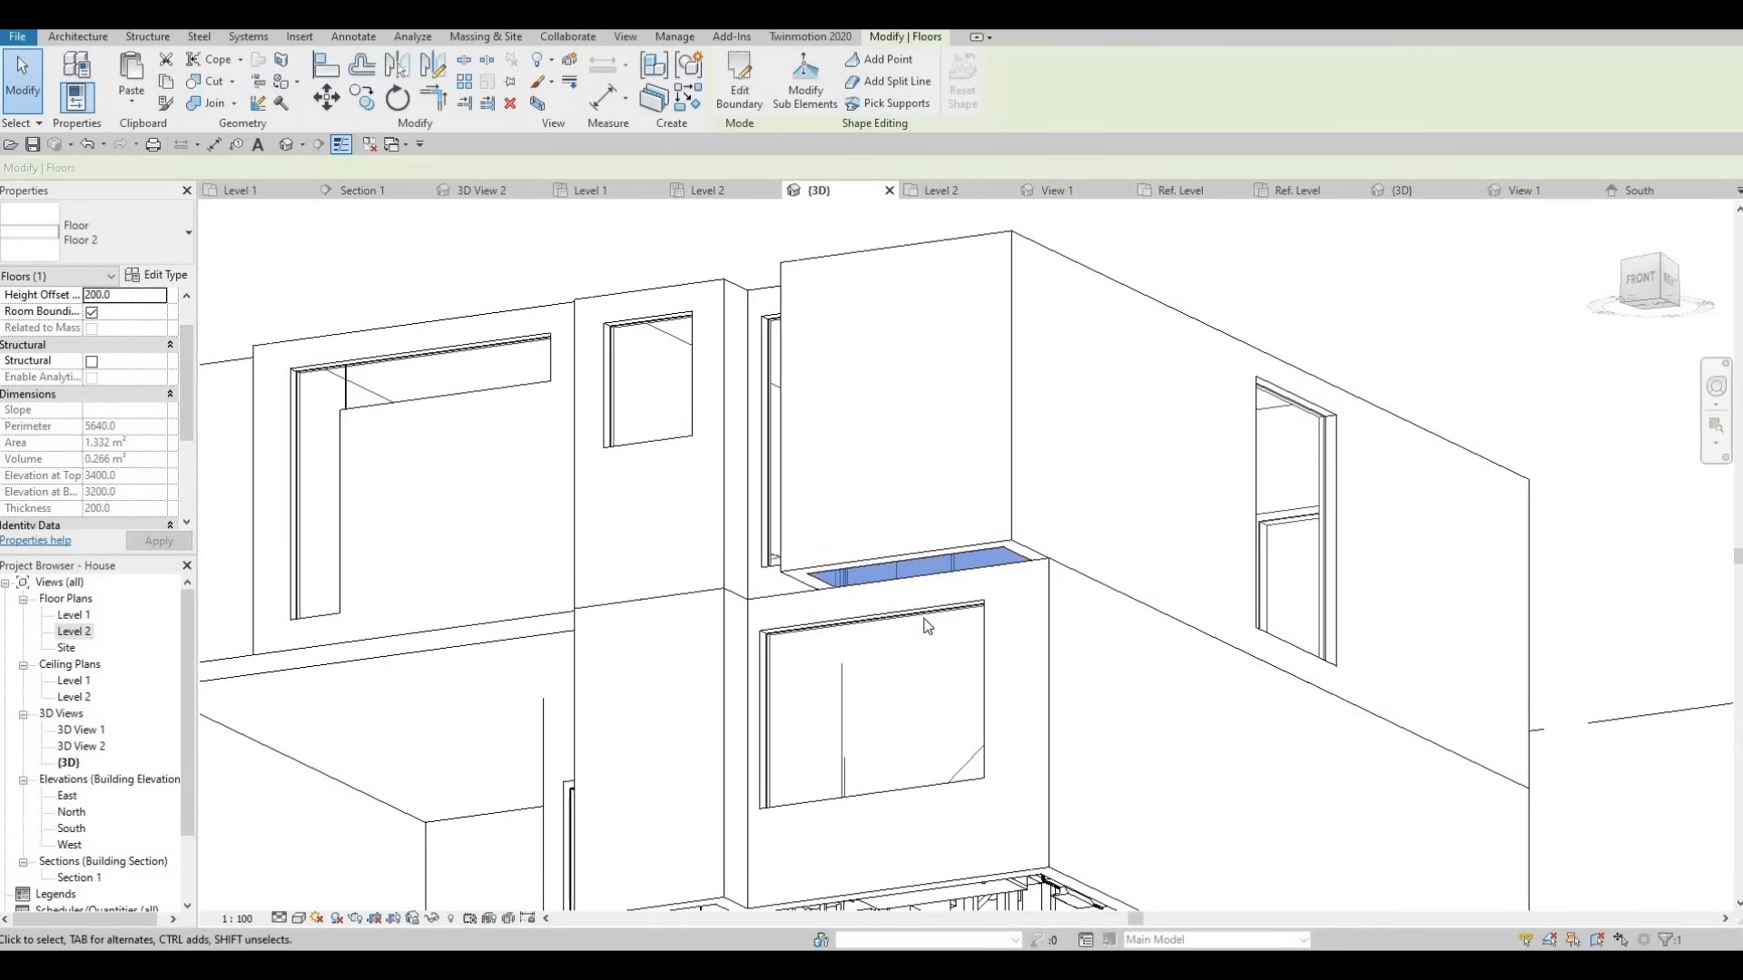
key("Escape")
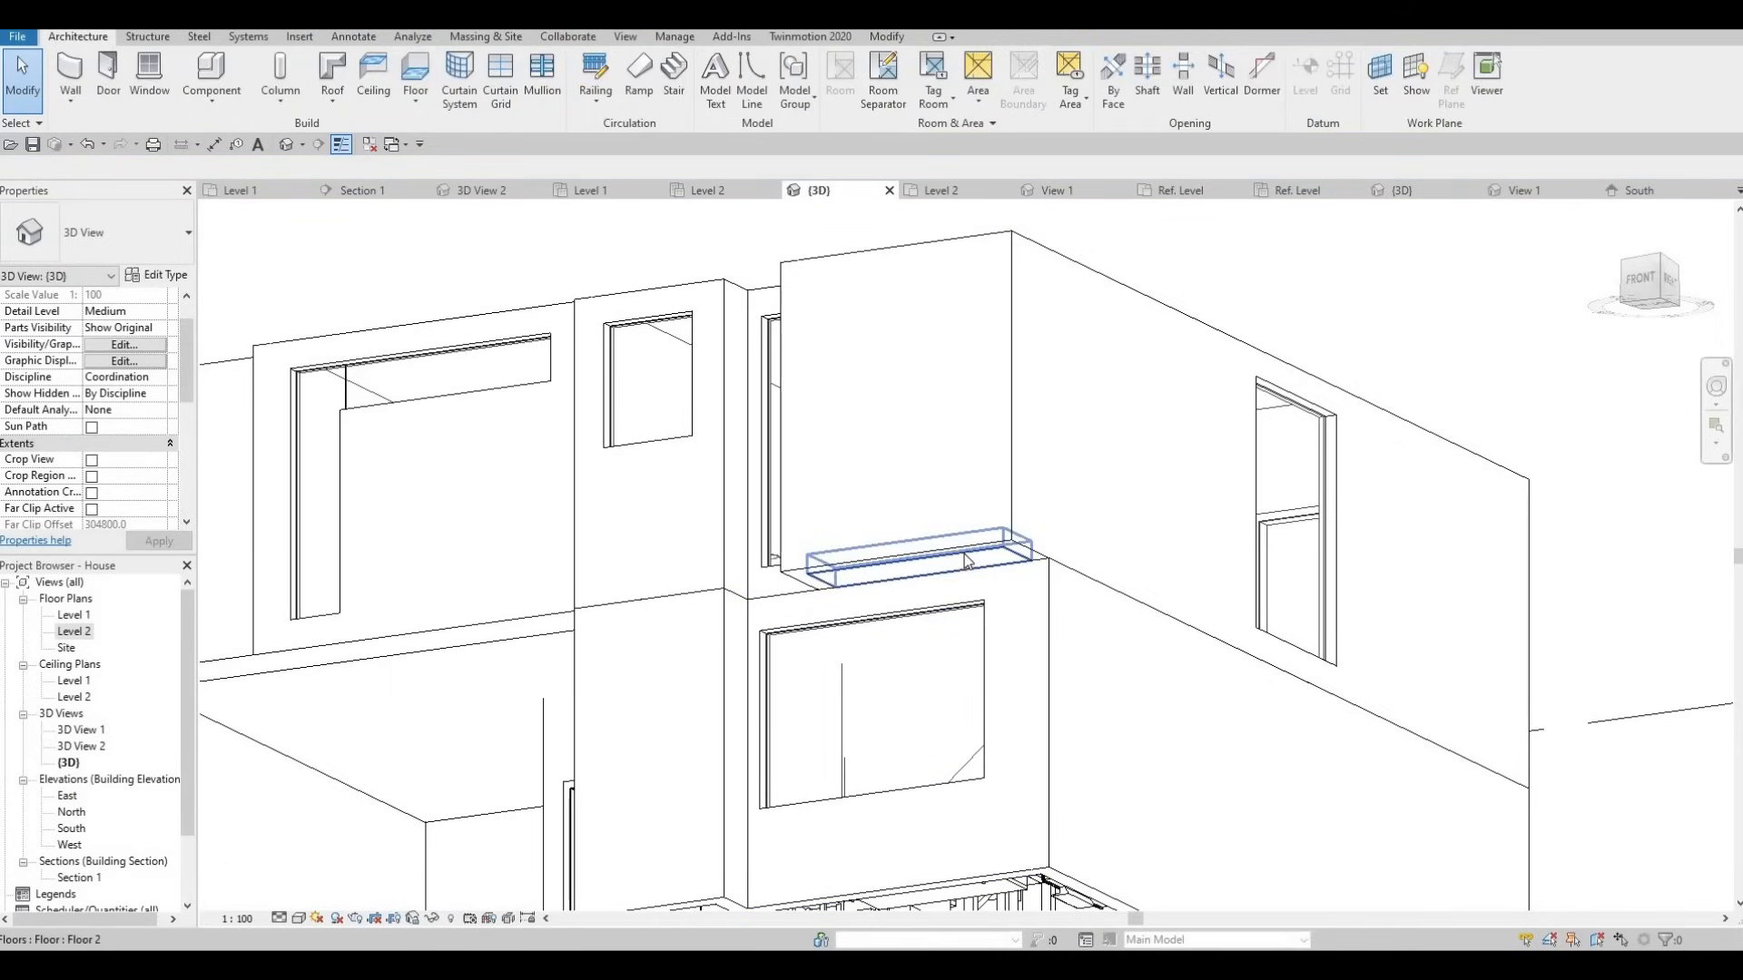
Examine the front facade and the upper-floor rooms of the house in the 3D view.
middle_click_drag(973, 648, 1139, 495, "shift")
middle_click_drag(864, 483, 1028, 469)
scroll(913, 472, "up", 2)
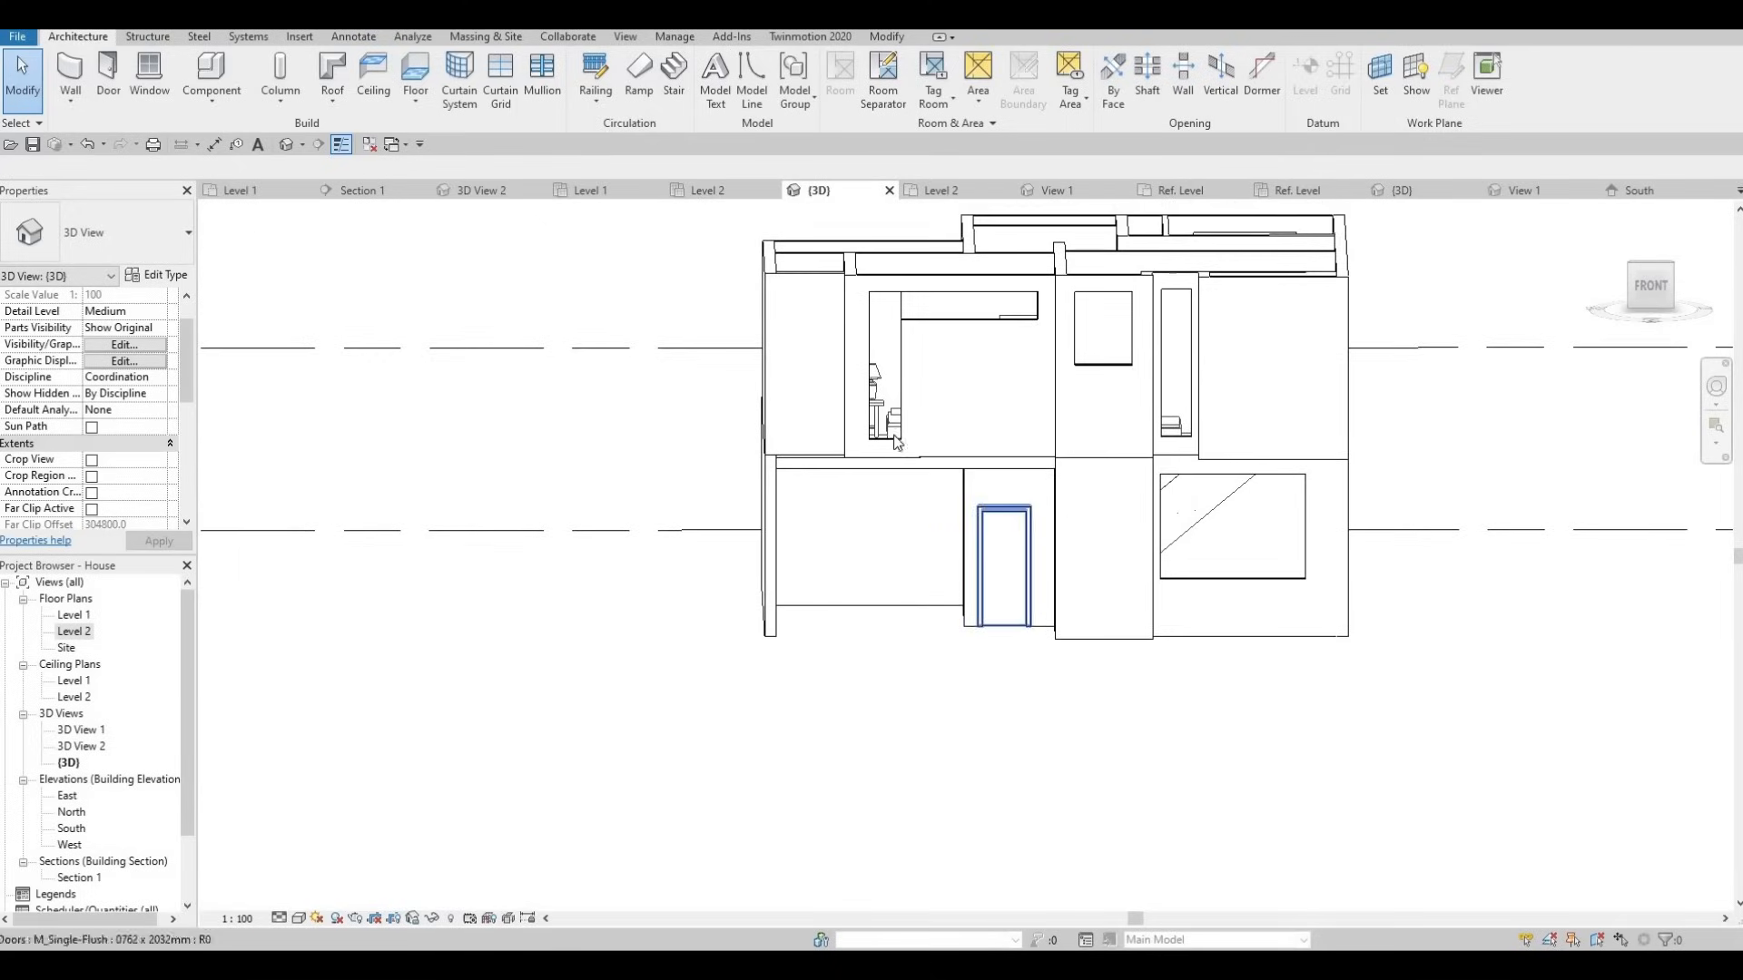
middle_click_drag(933, 404, 944, 549, "shift")
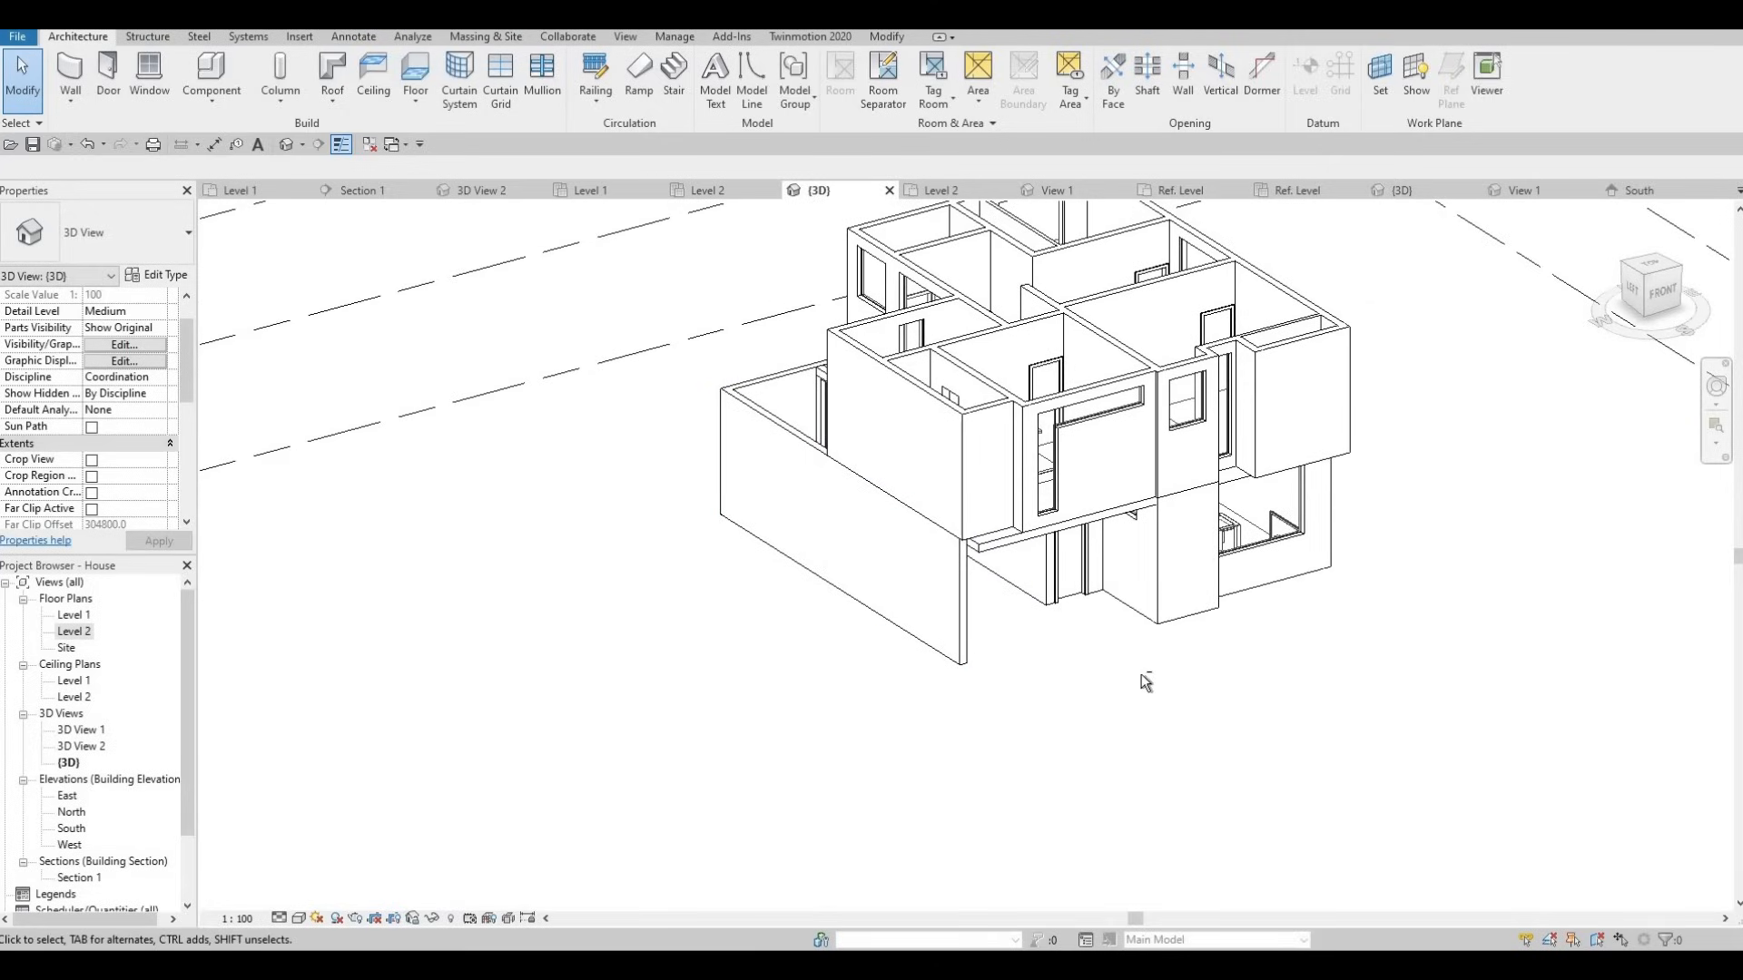
middle_click_drag(1083, 713, 1086, 685, "shift")
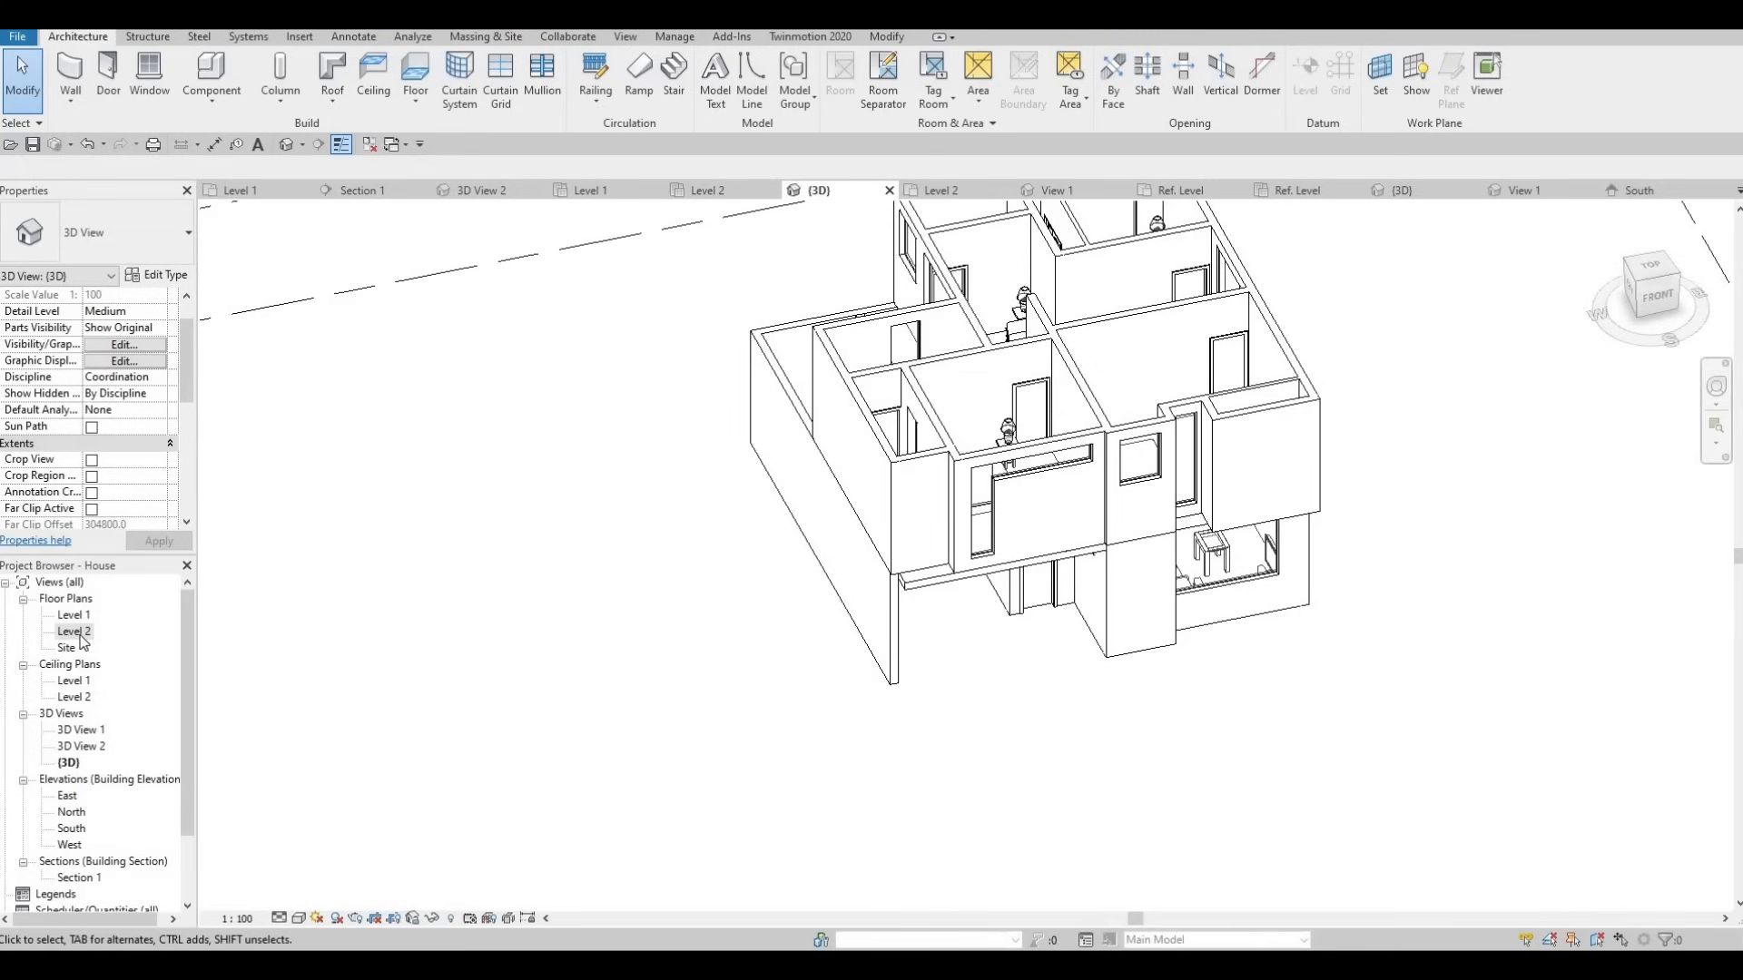
Set the underlay base level of the Level 2 floor plan to None.
scroll(626, 582, "down", 5)
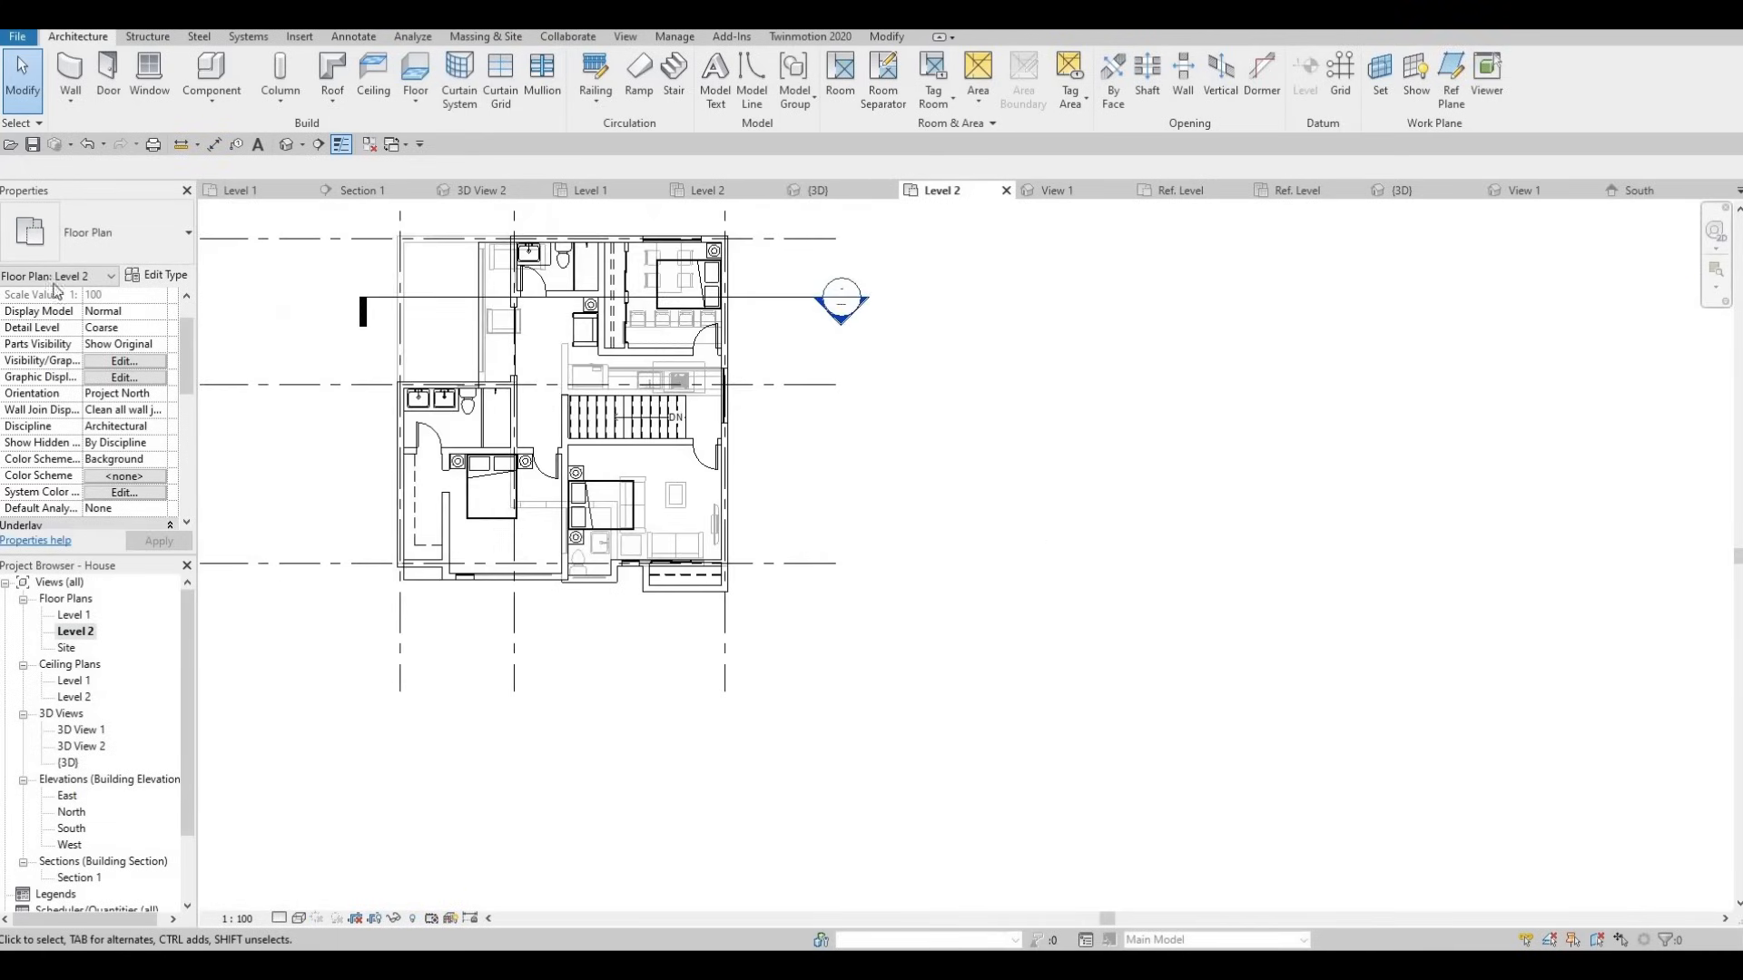
middle_click_drag(603, 578, 707, 599)
left_click(162, 233)
left_click(161, 319)
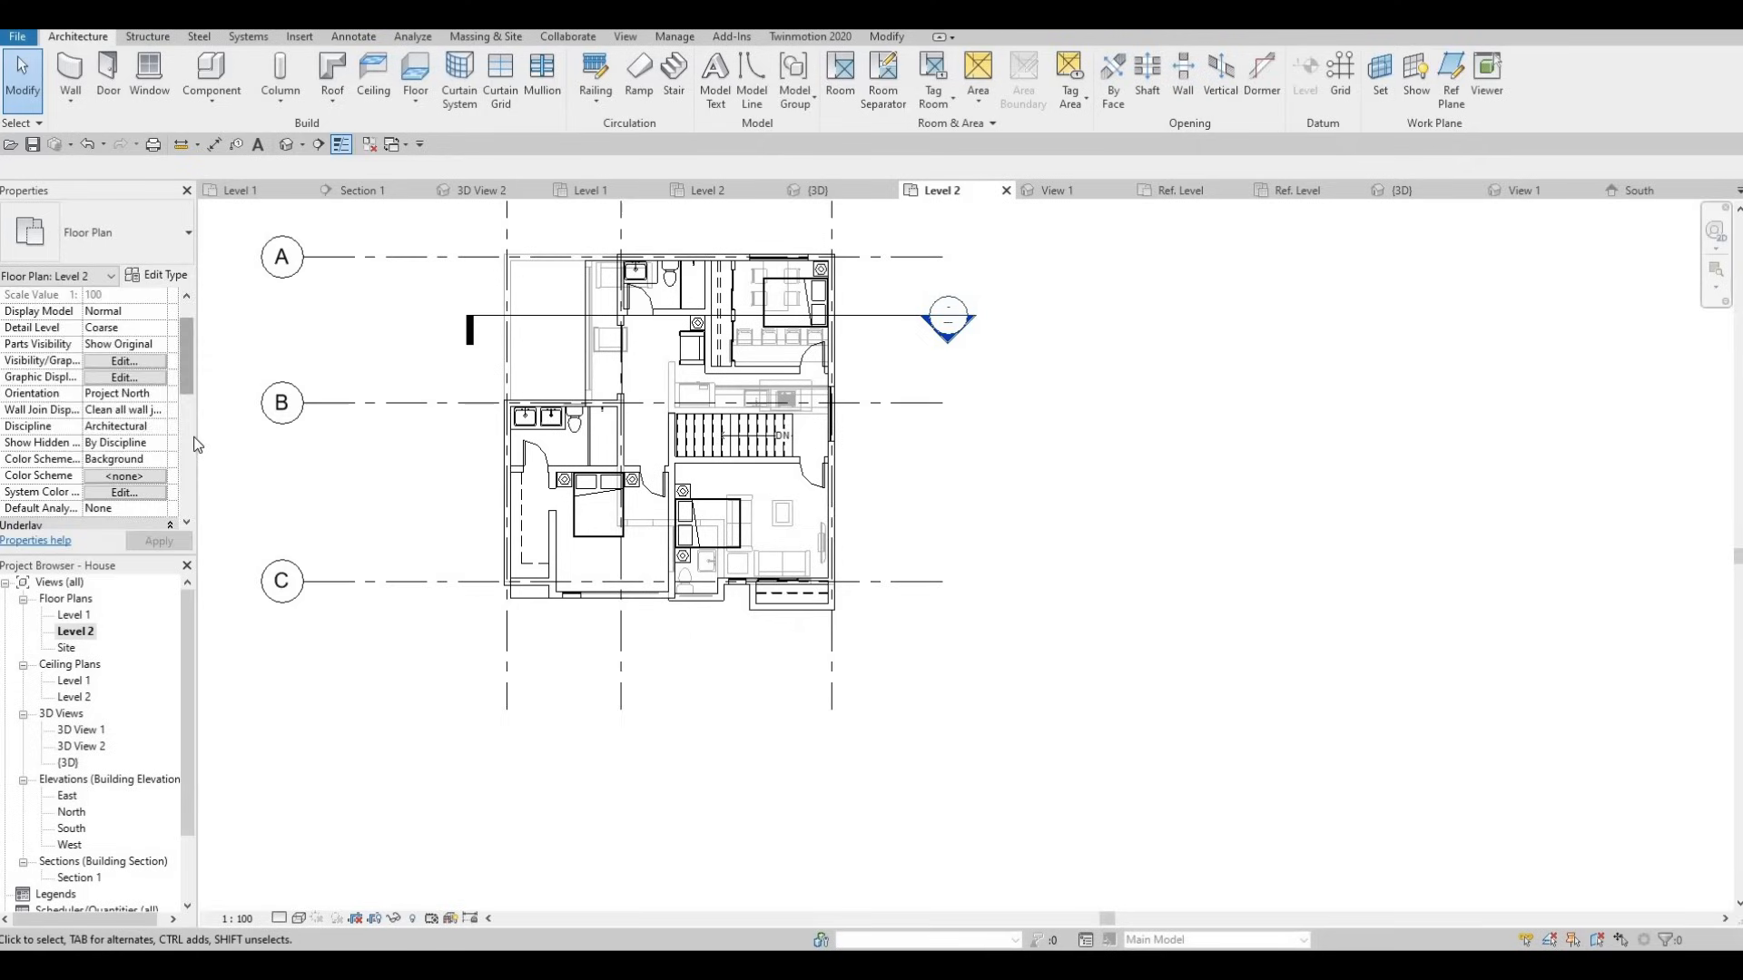
scroll(161, 436, "down", 6)
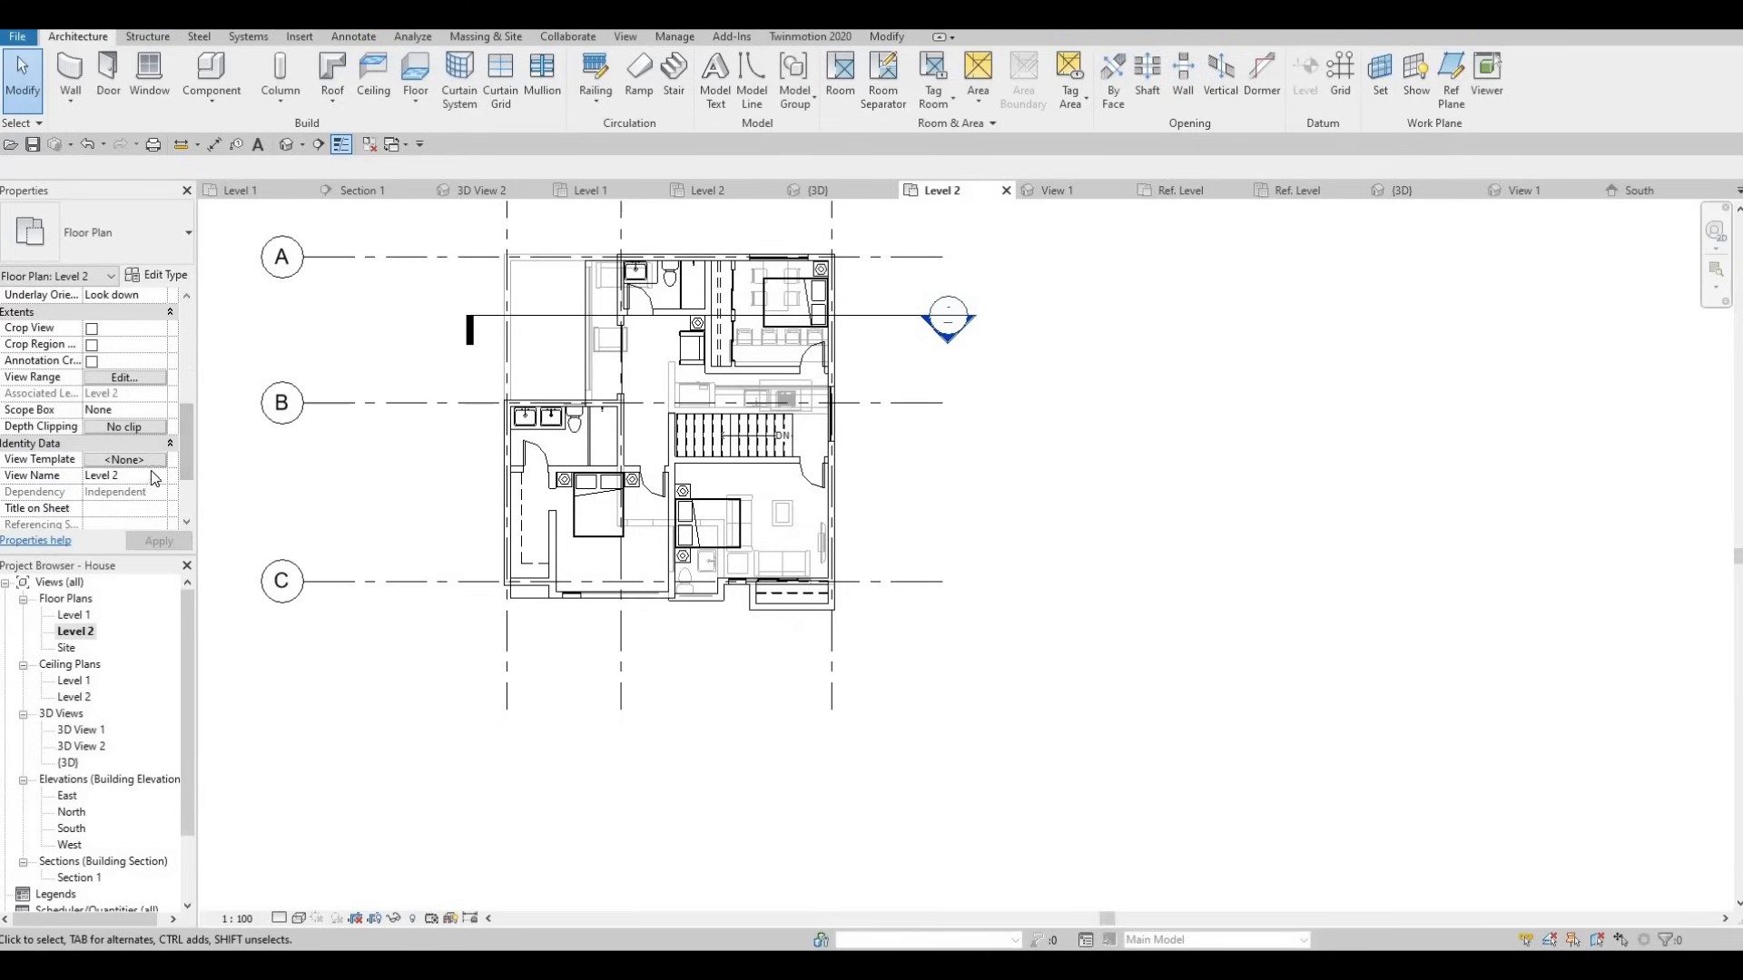
scroll(145, 427, "up", 4)
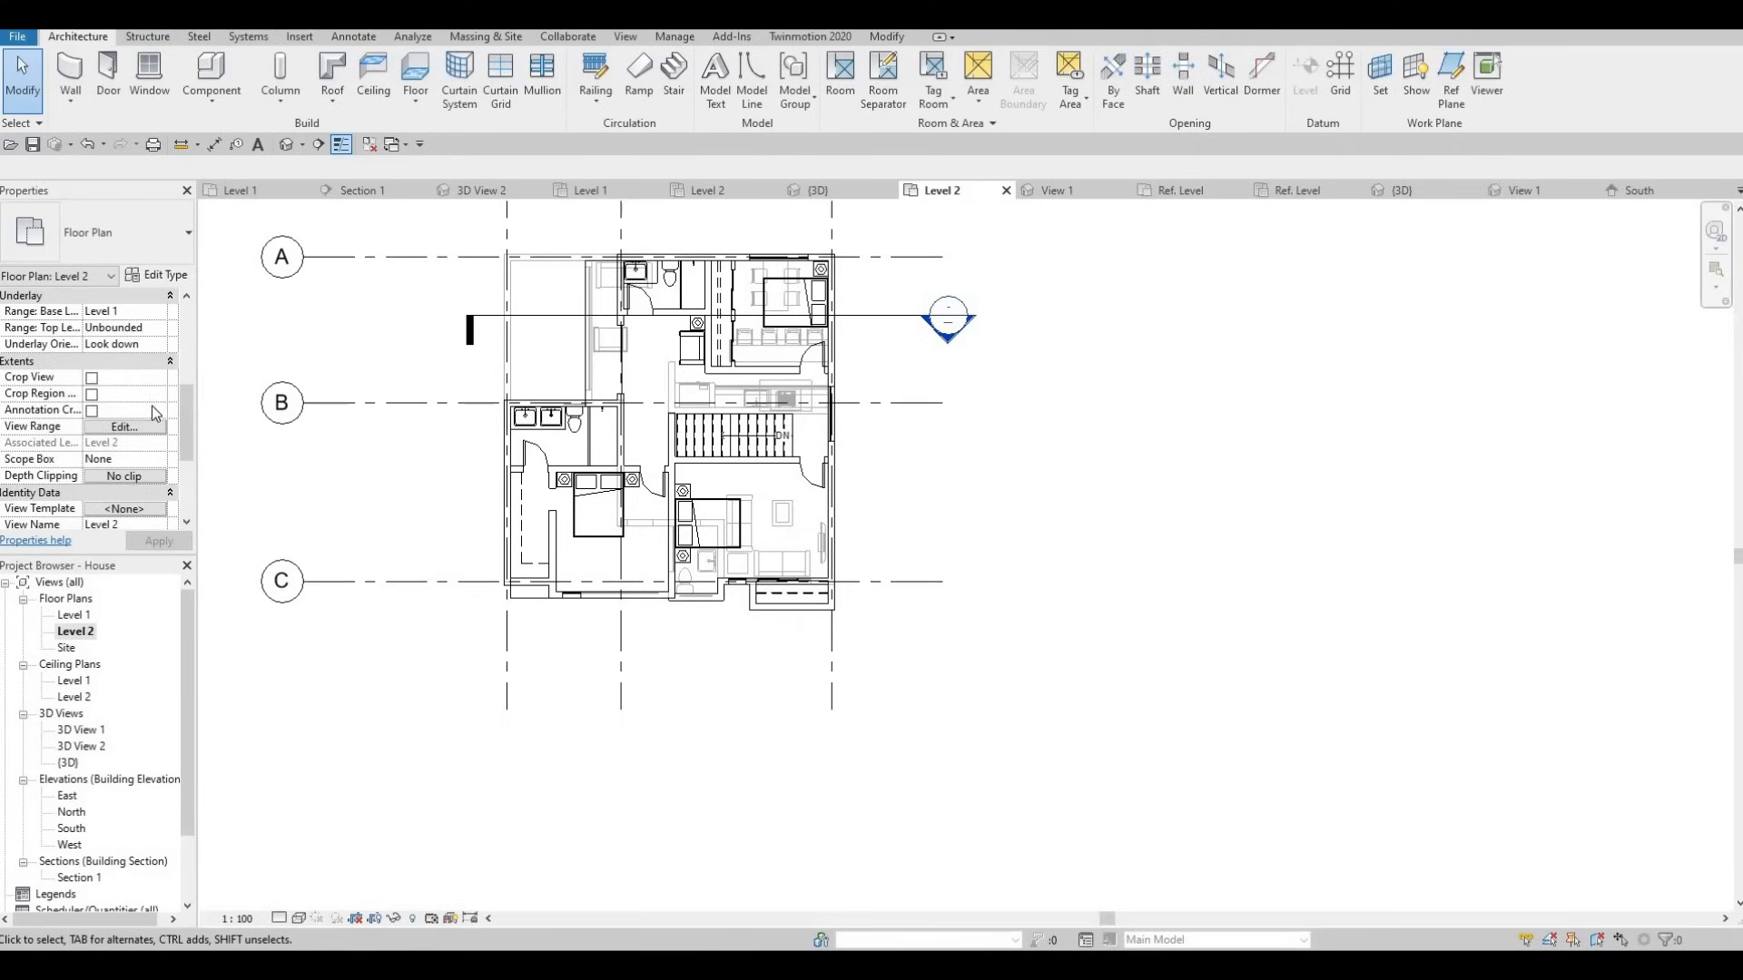
left_click(136, 361)
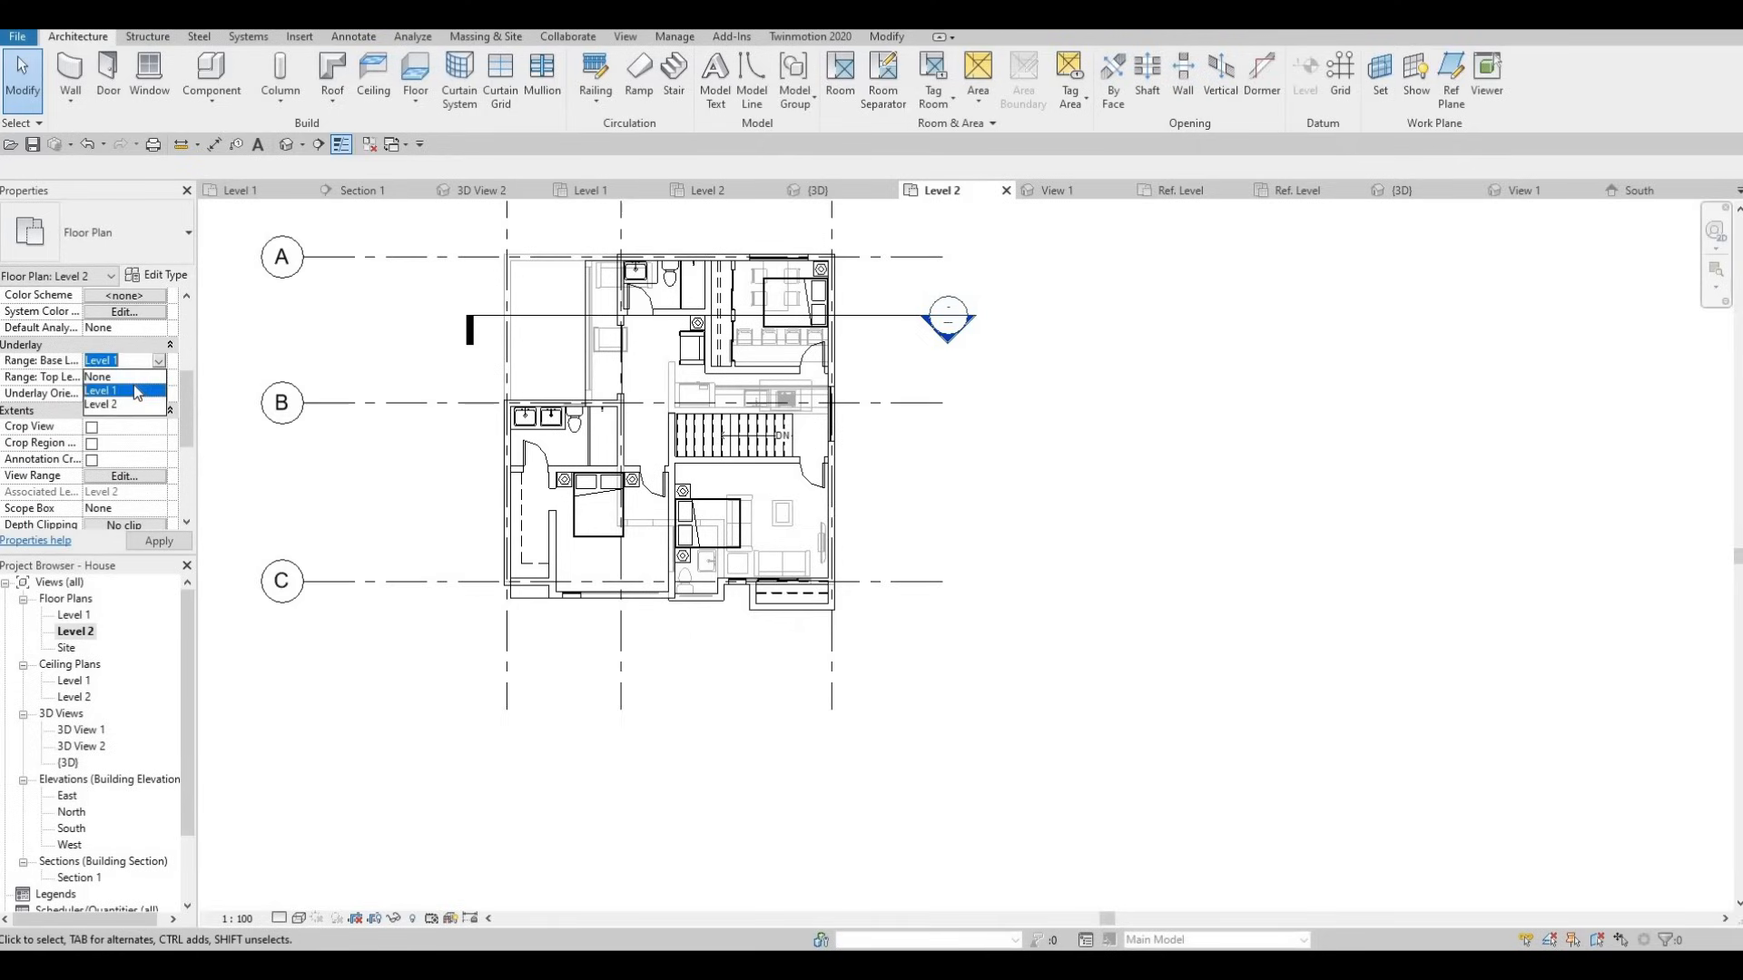
left_click(160, 391)
left_click(159, 361)
left_click(133, 376)
left_click(142, 547)
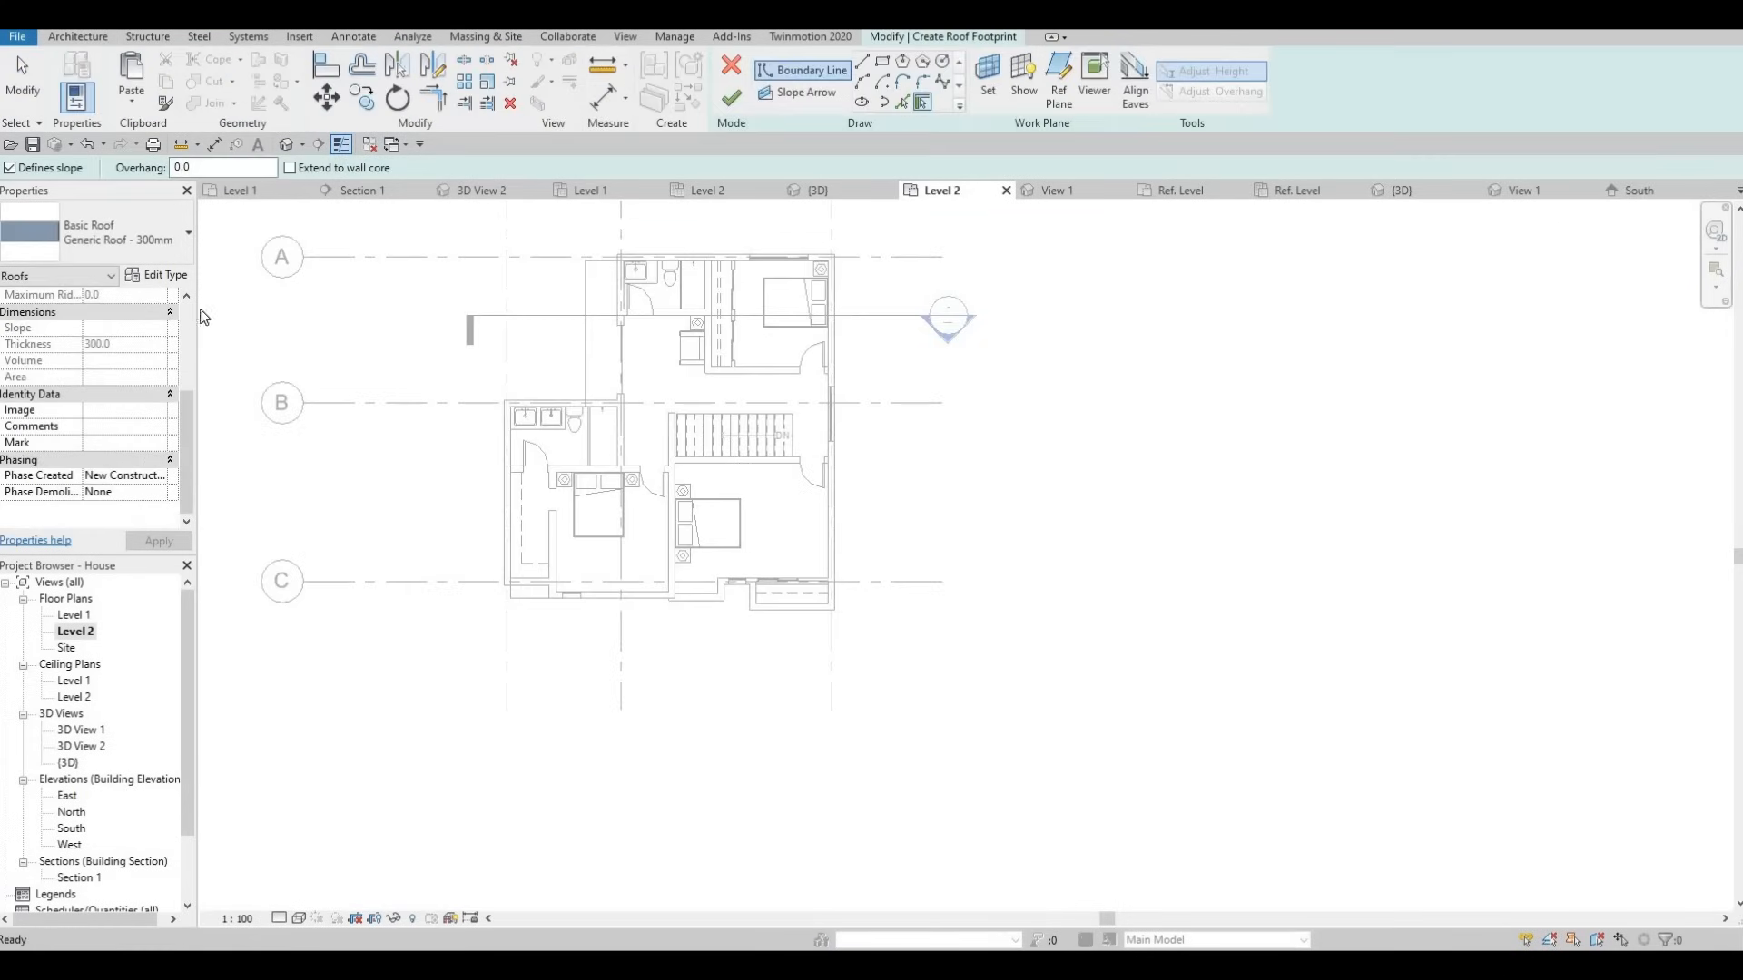
Duplicate the Generic Roof - 300mm type as a new roof type named Roof 1.
left_click(156, 274)
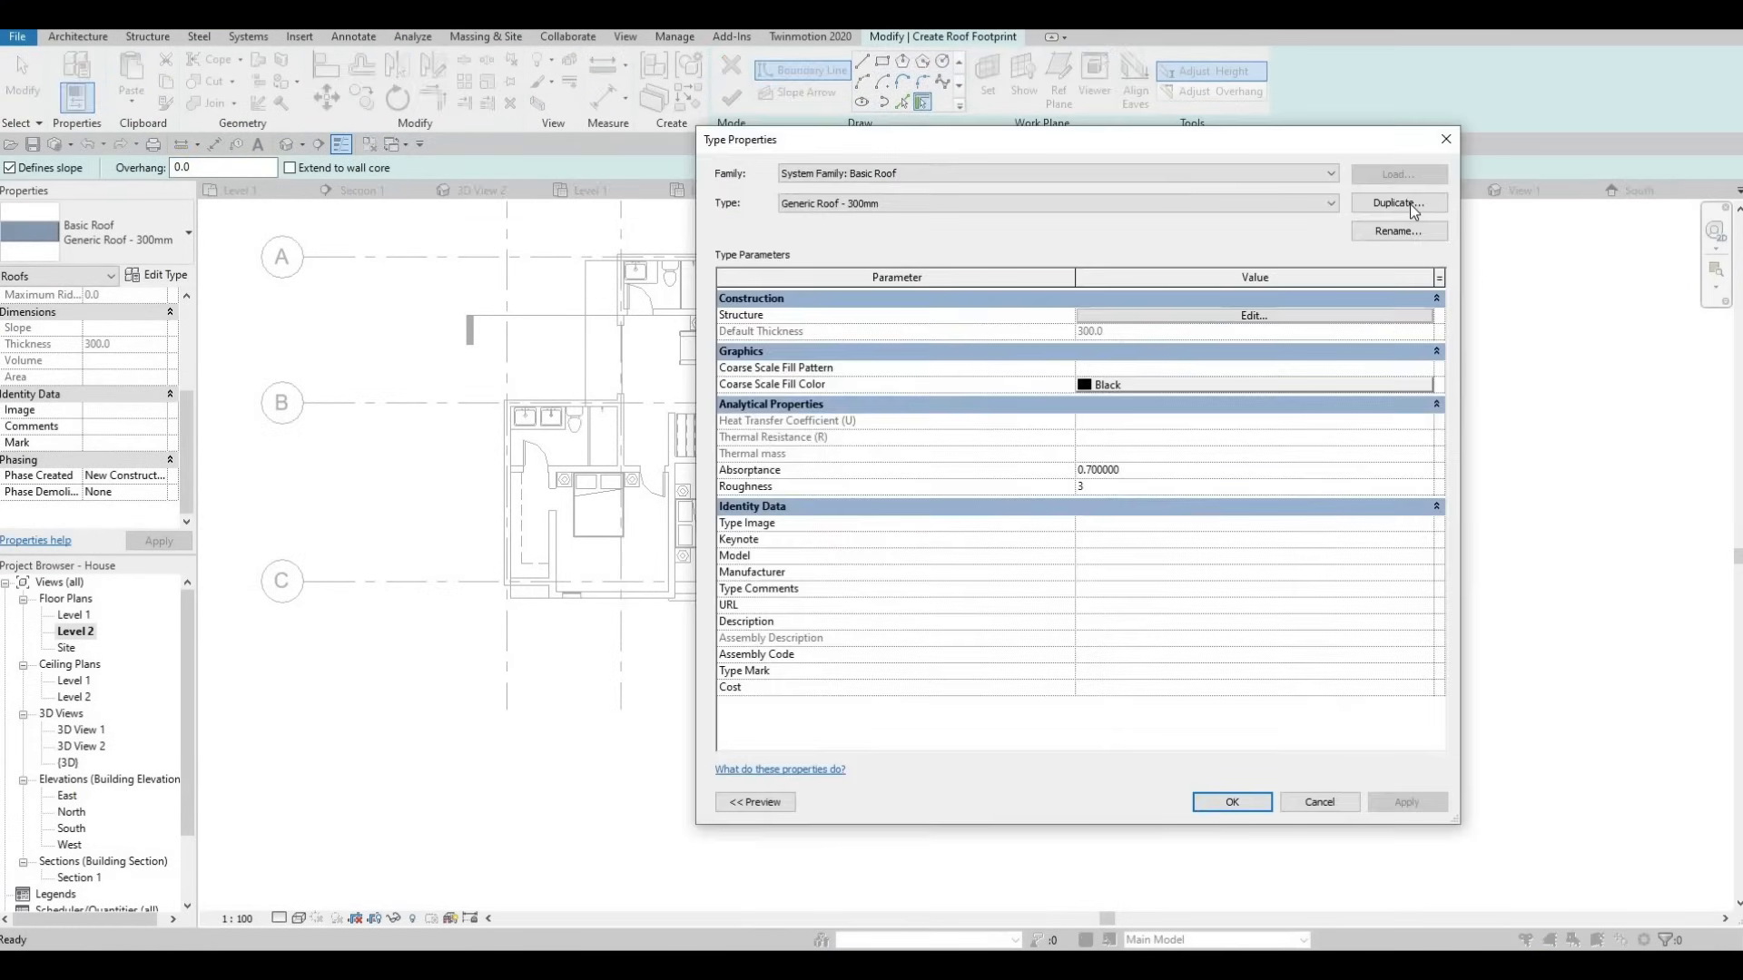
left_click(1398, 202)
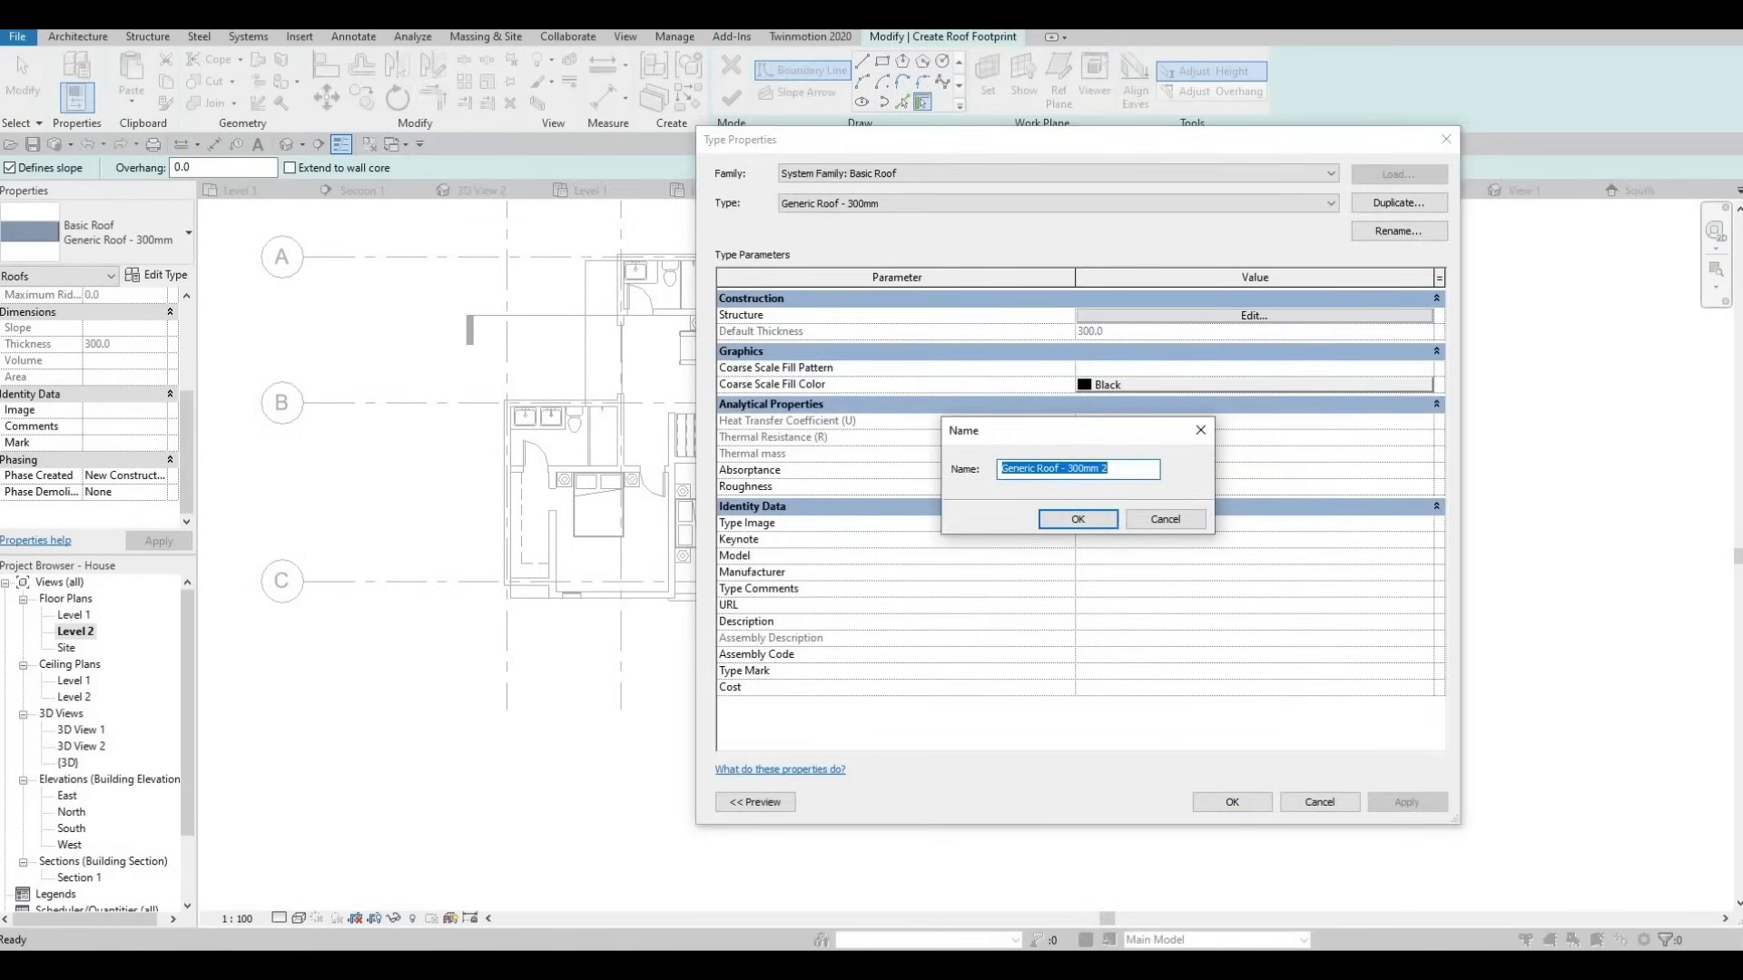
type("Roof 1")
left_click(1078, 519)
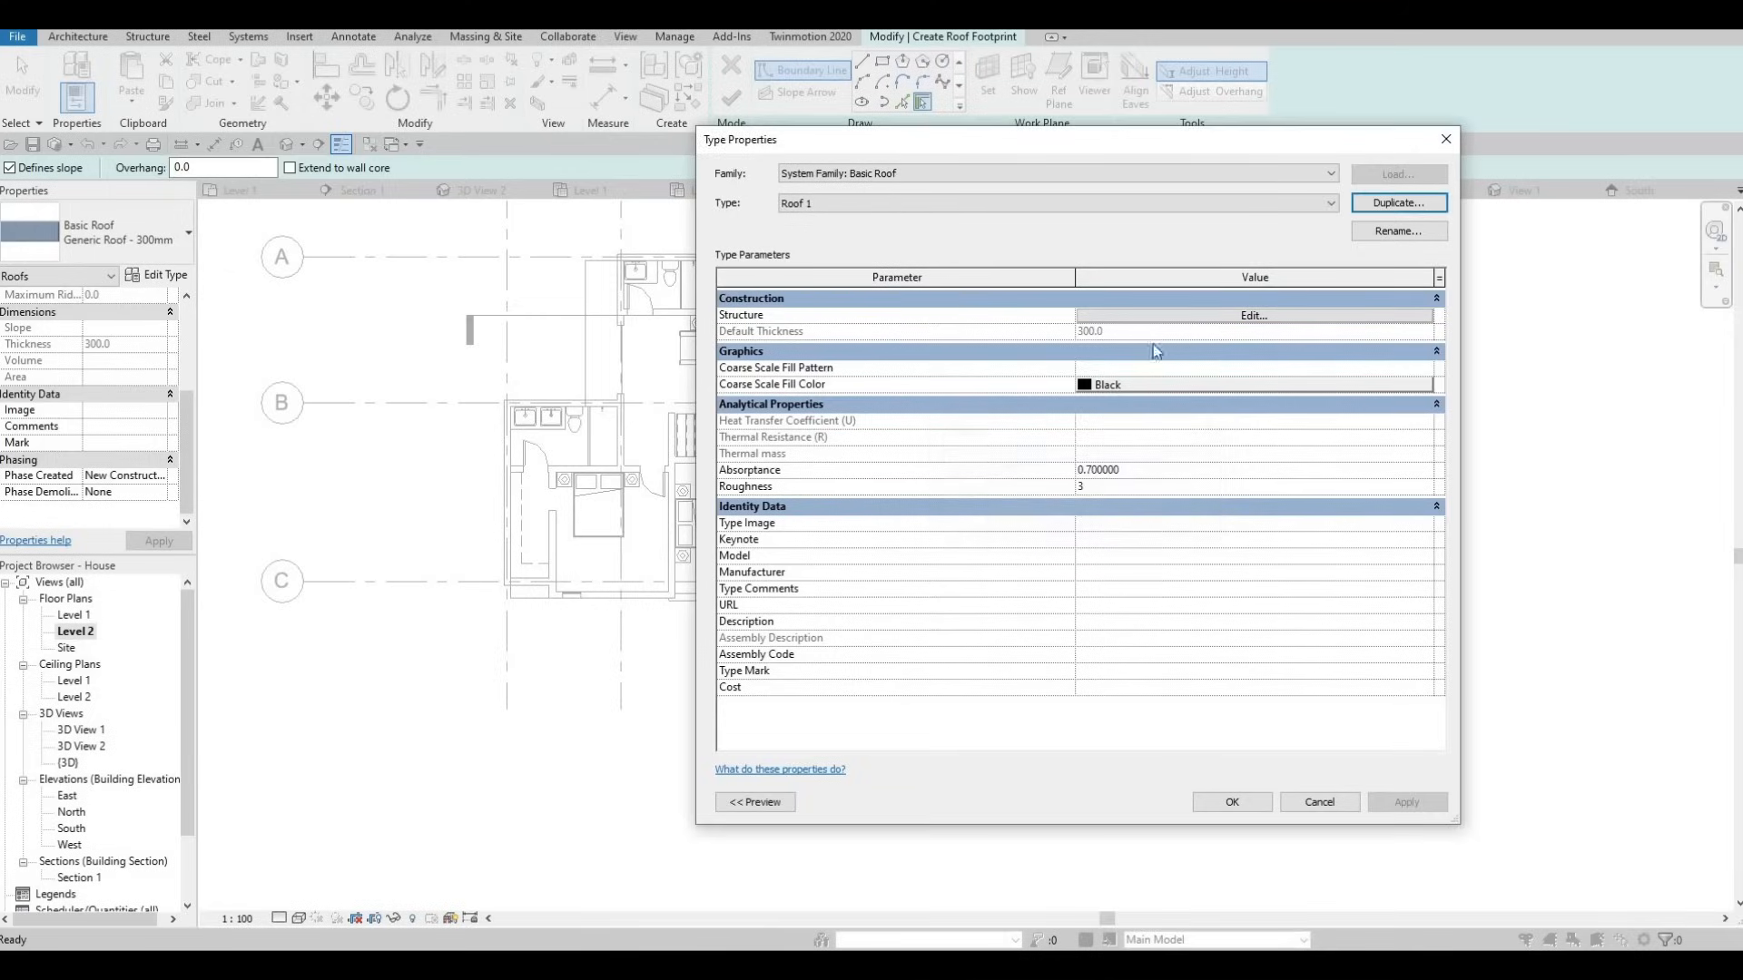
Set Roof 1's structure layer to 200 mm thick with the Clad - White material and apply the type.
left_click(1115, 315)
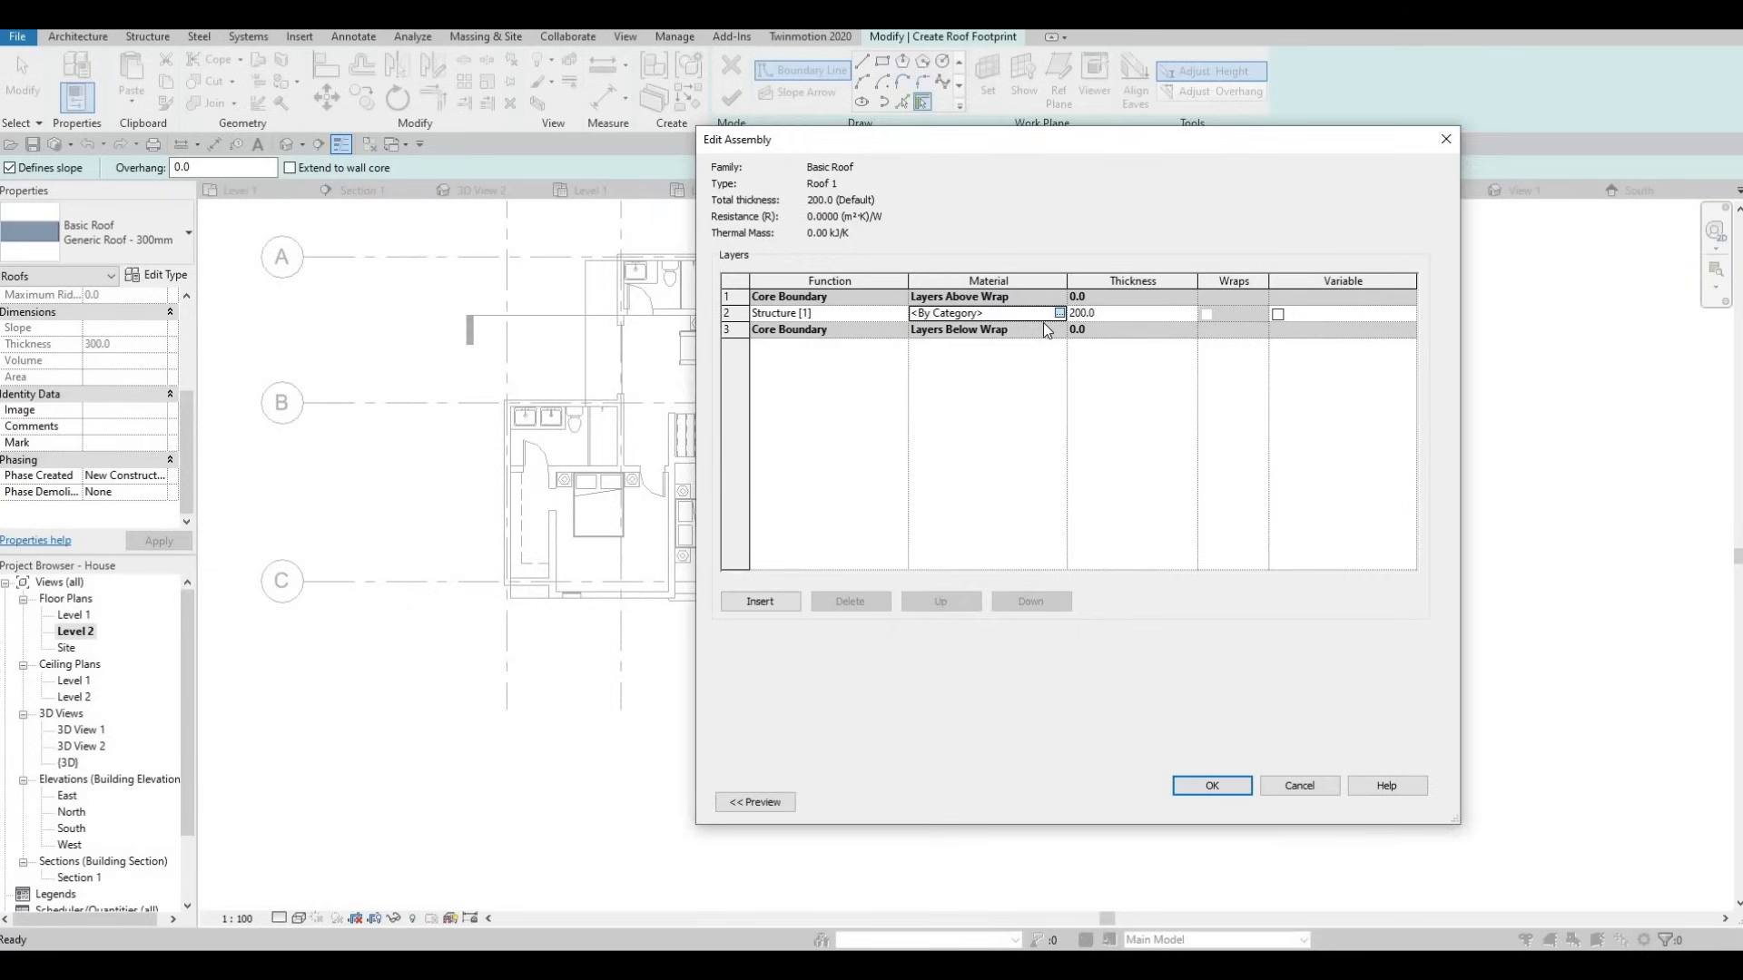
left_click(1059, 313)
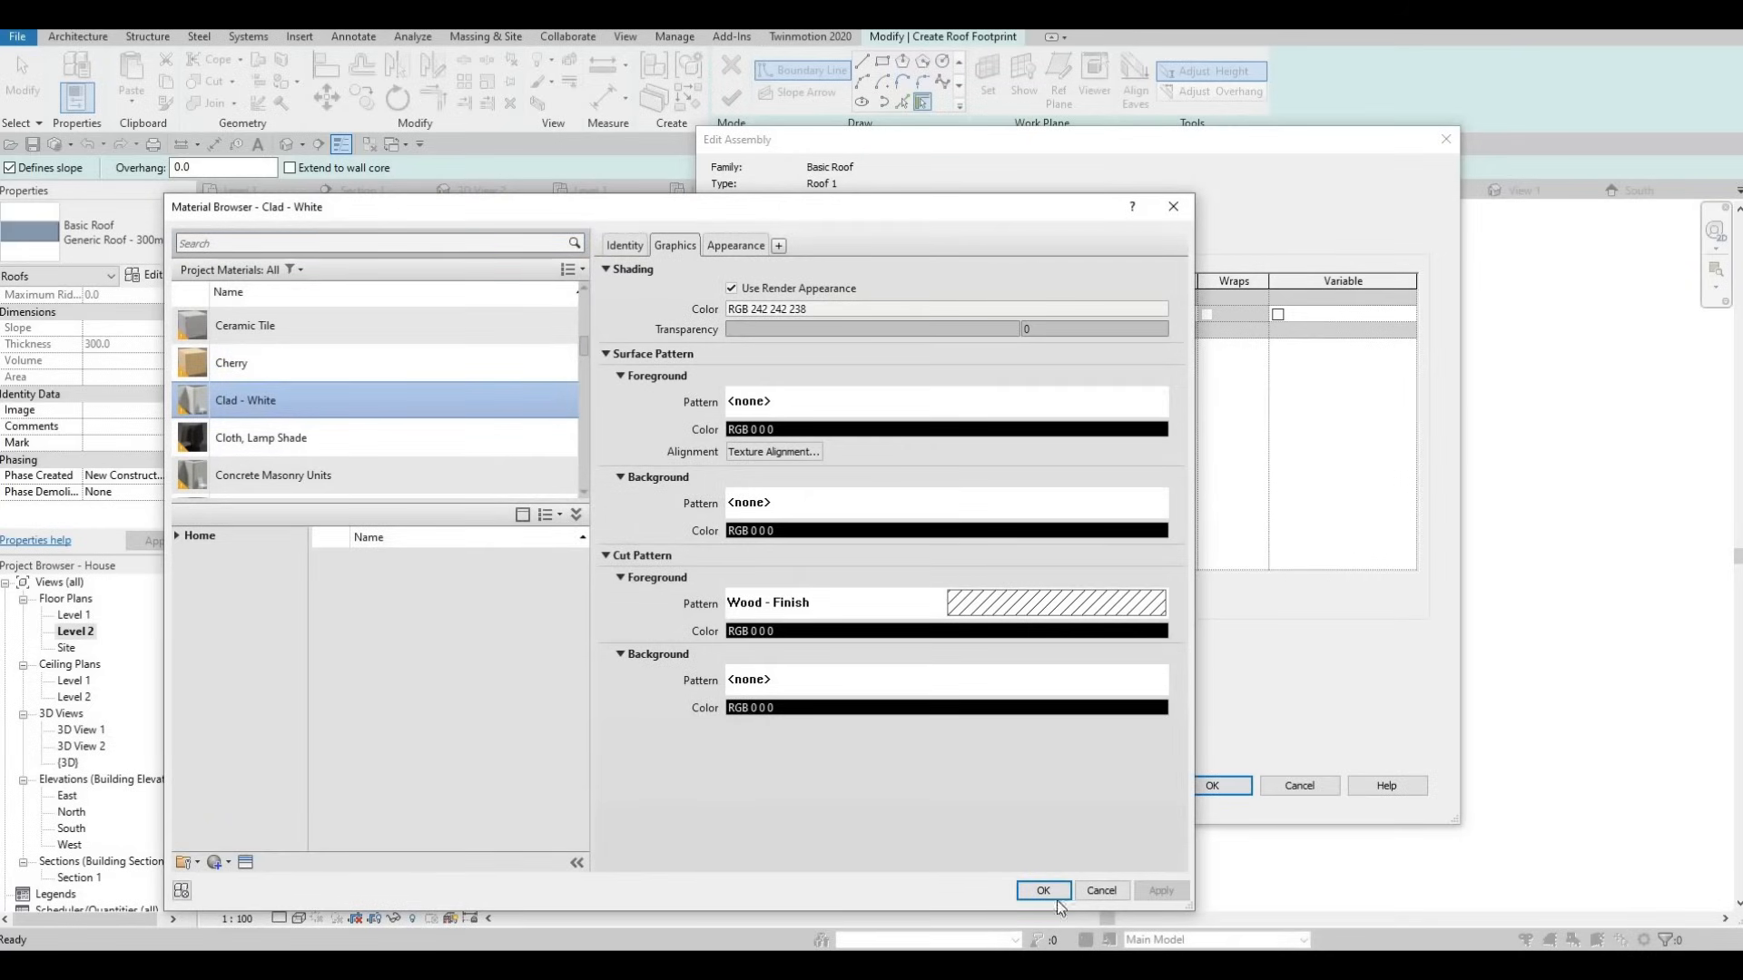
left_click(1053, 893)
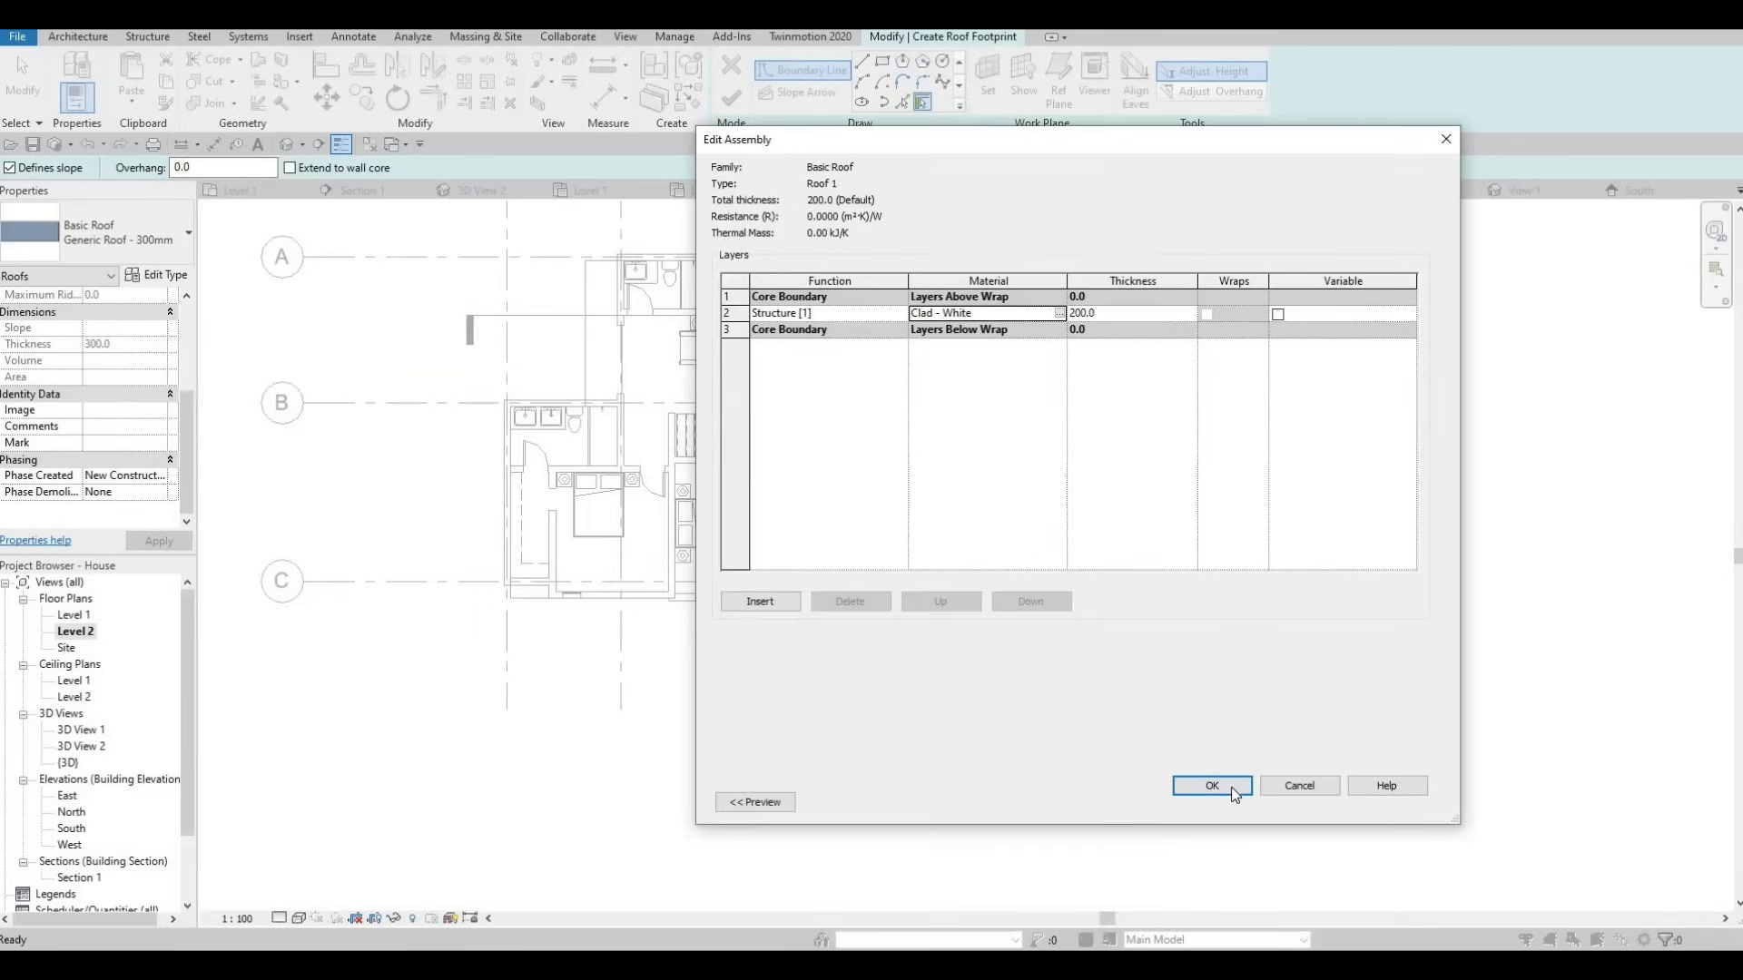
left_click(1207, 786)
left_click(1216, 806)
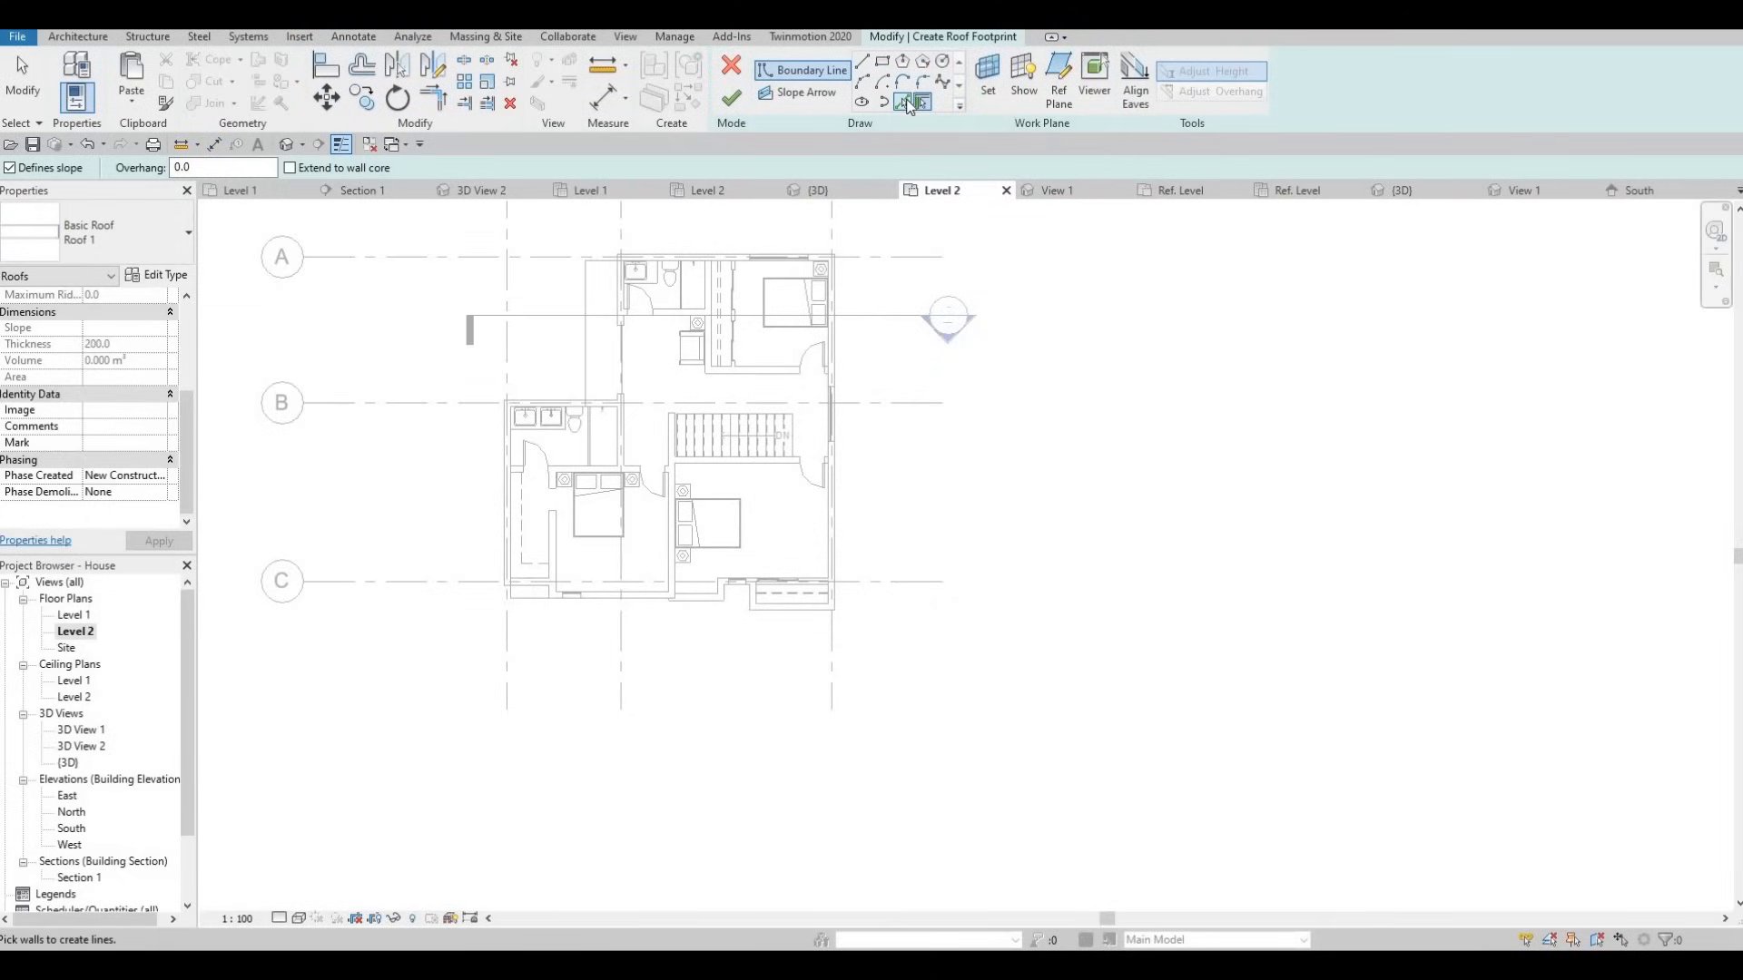
left_click(903, 102)
scroll(732, 332, "up", 3)
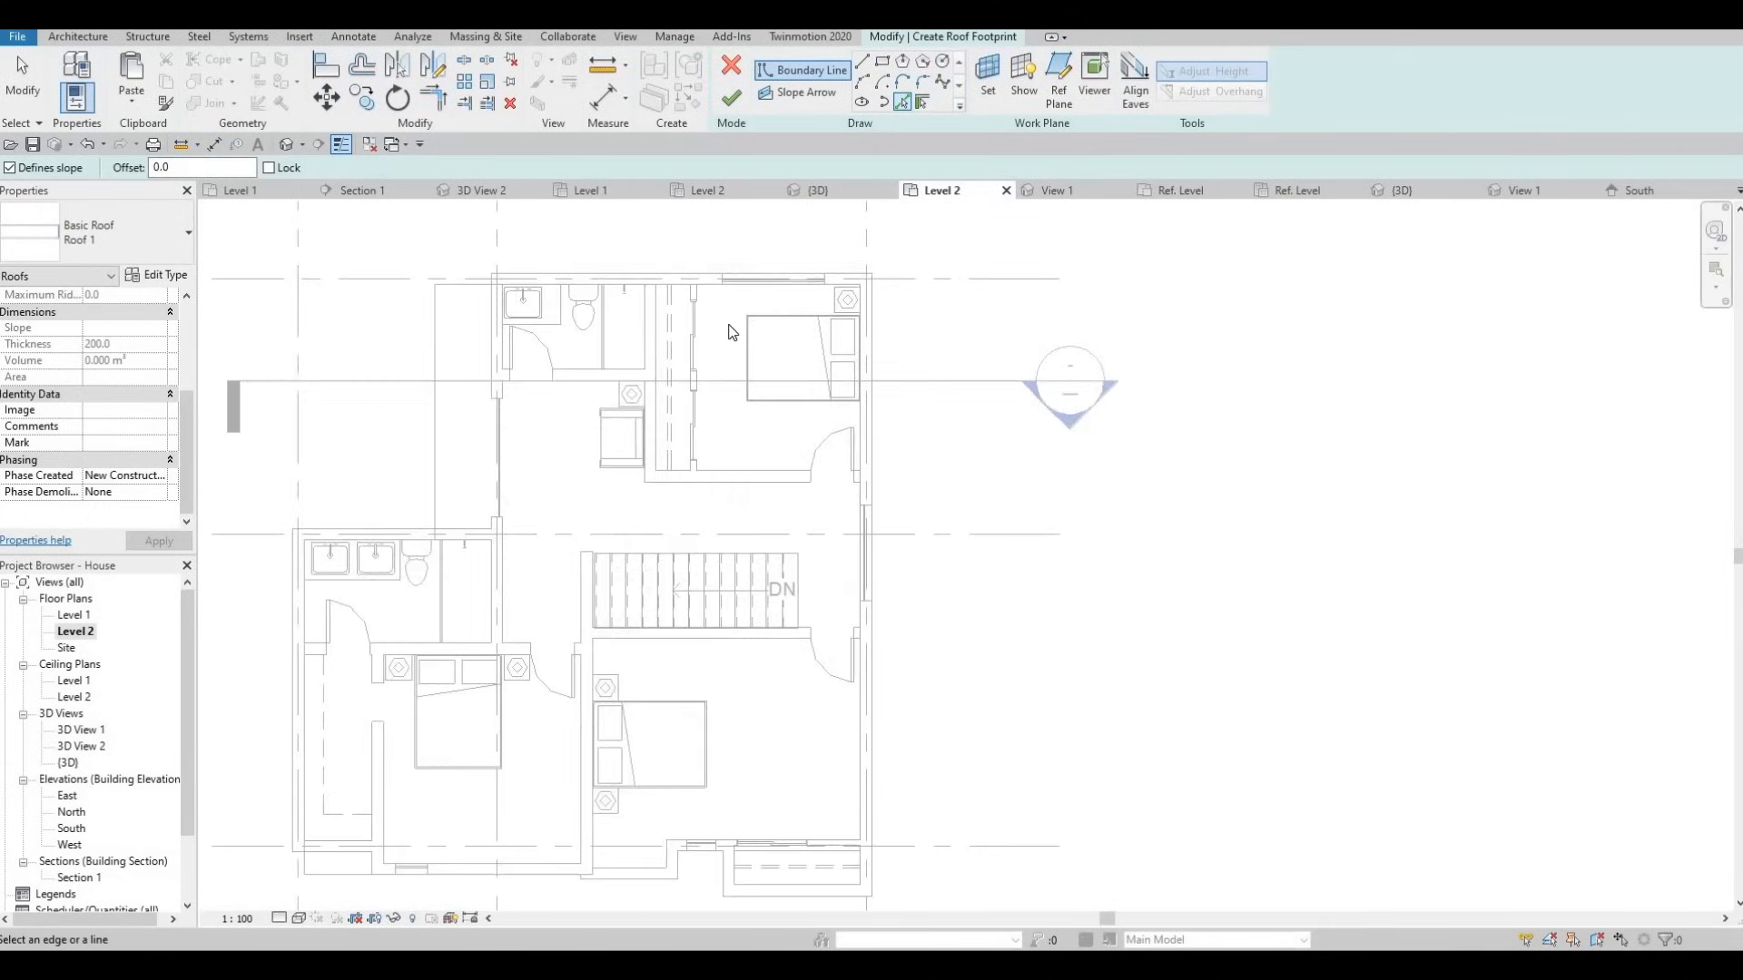
scroll(732, 332, "up", 2)
left_click(874, 377)
middle_click_drag(968, 457, 1020, 383)
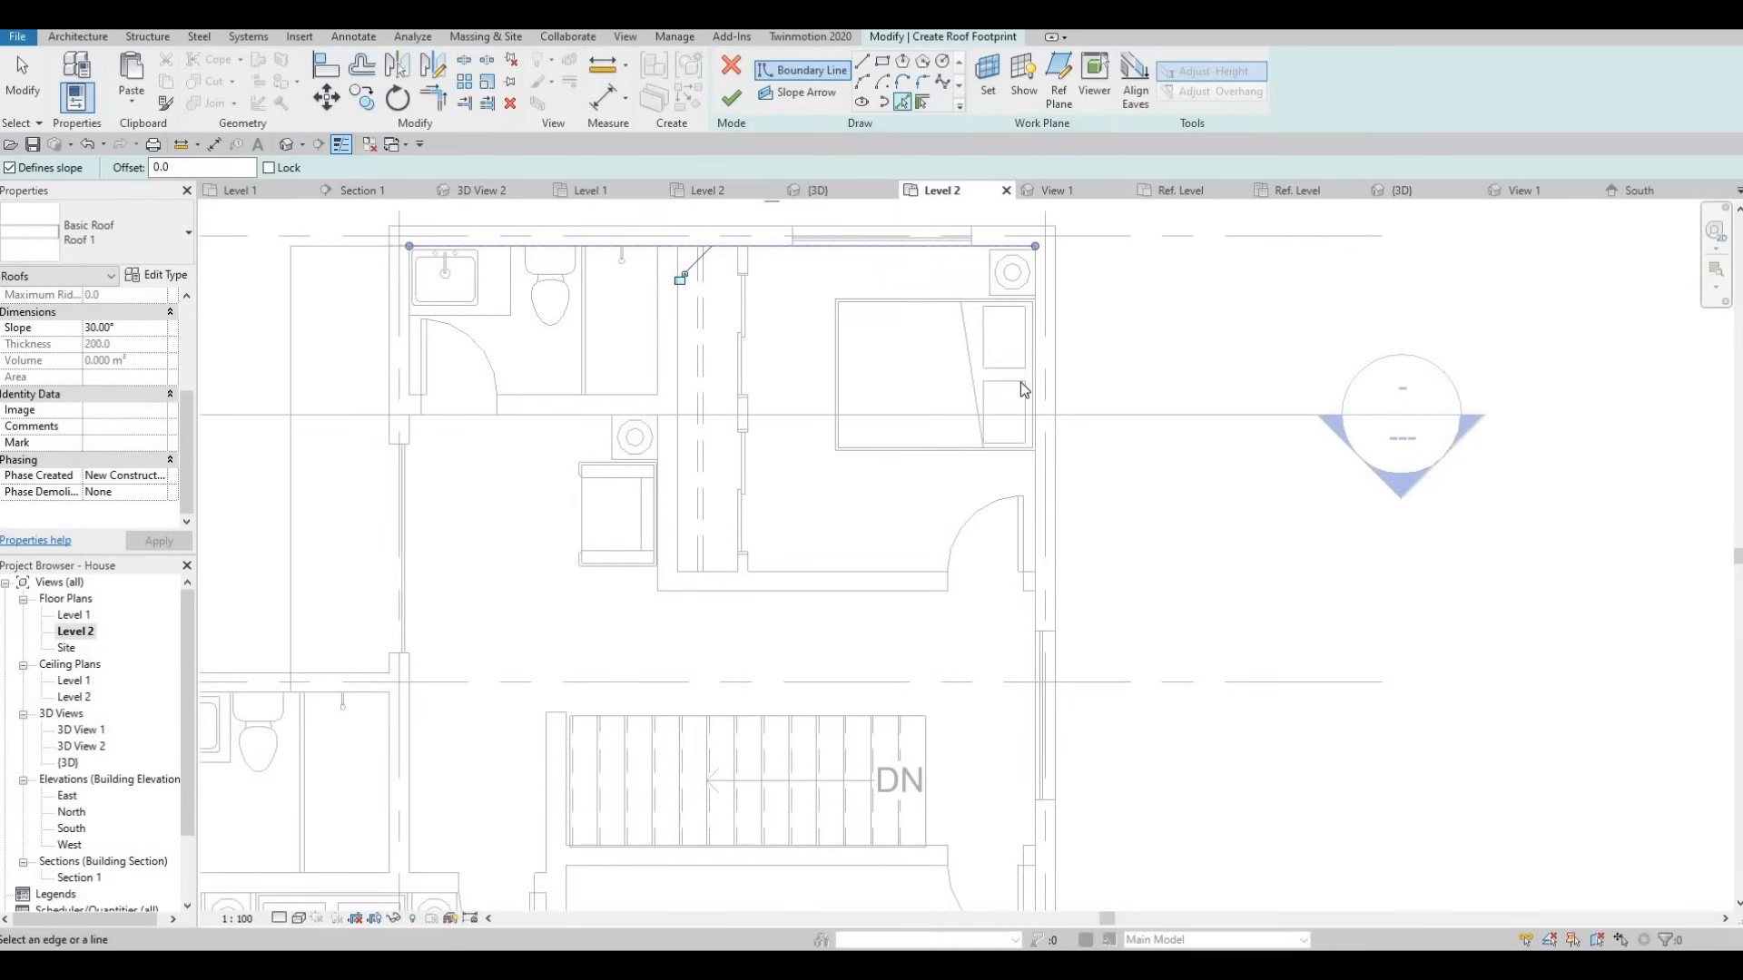
scroll(1026, 487, "up", 3)
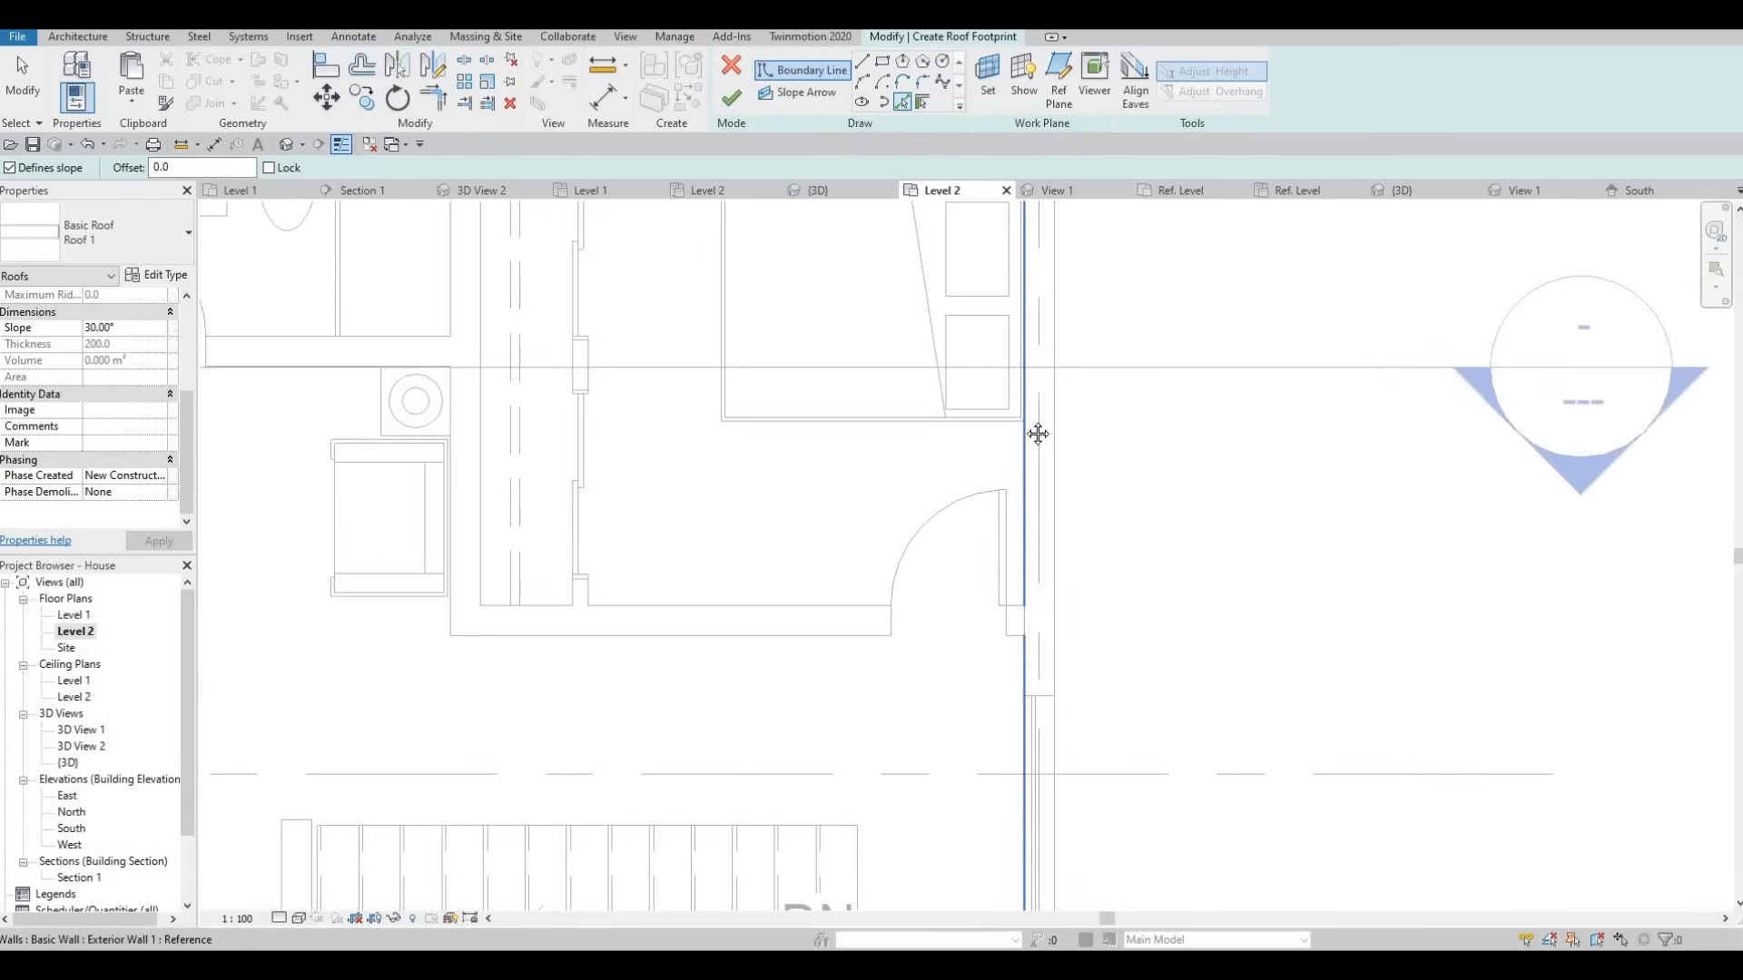
left_click(1032, 432)
scroll(985, 517, "down", 4)
scroll(1005, 522, "down", 4)
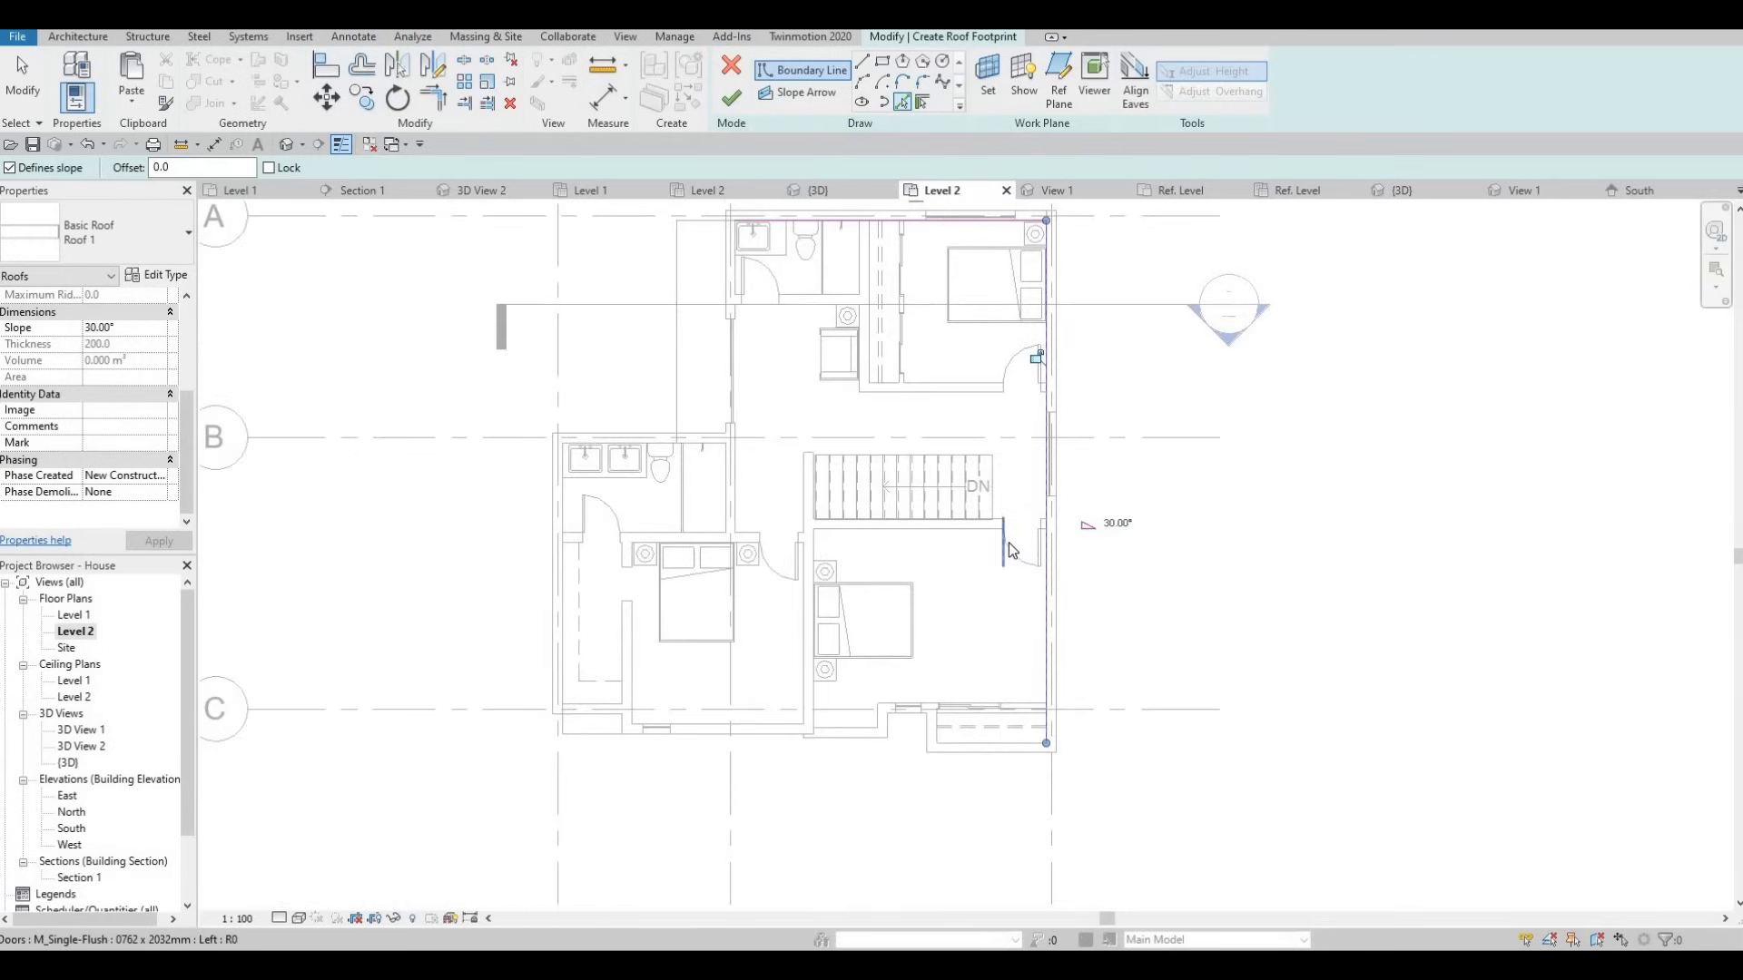
key("ctrl+z")
key("ctrl+z")
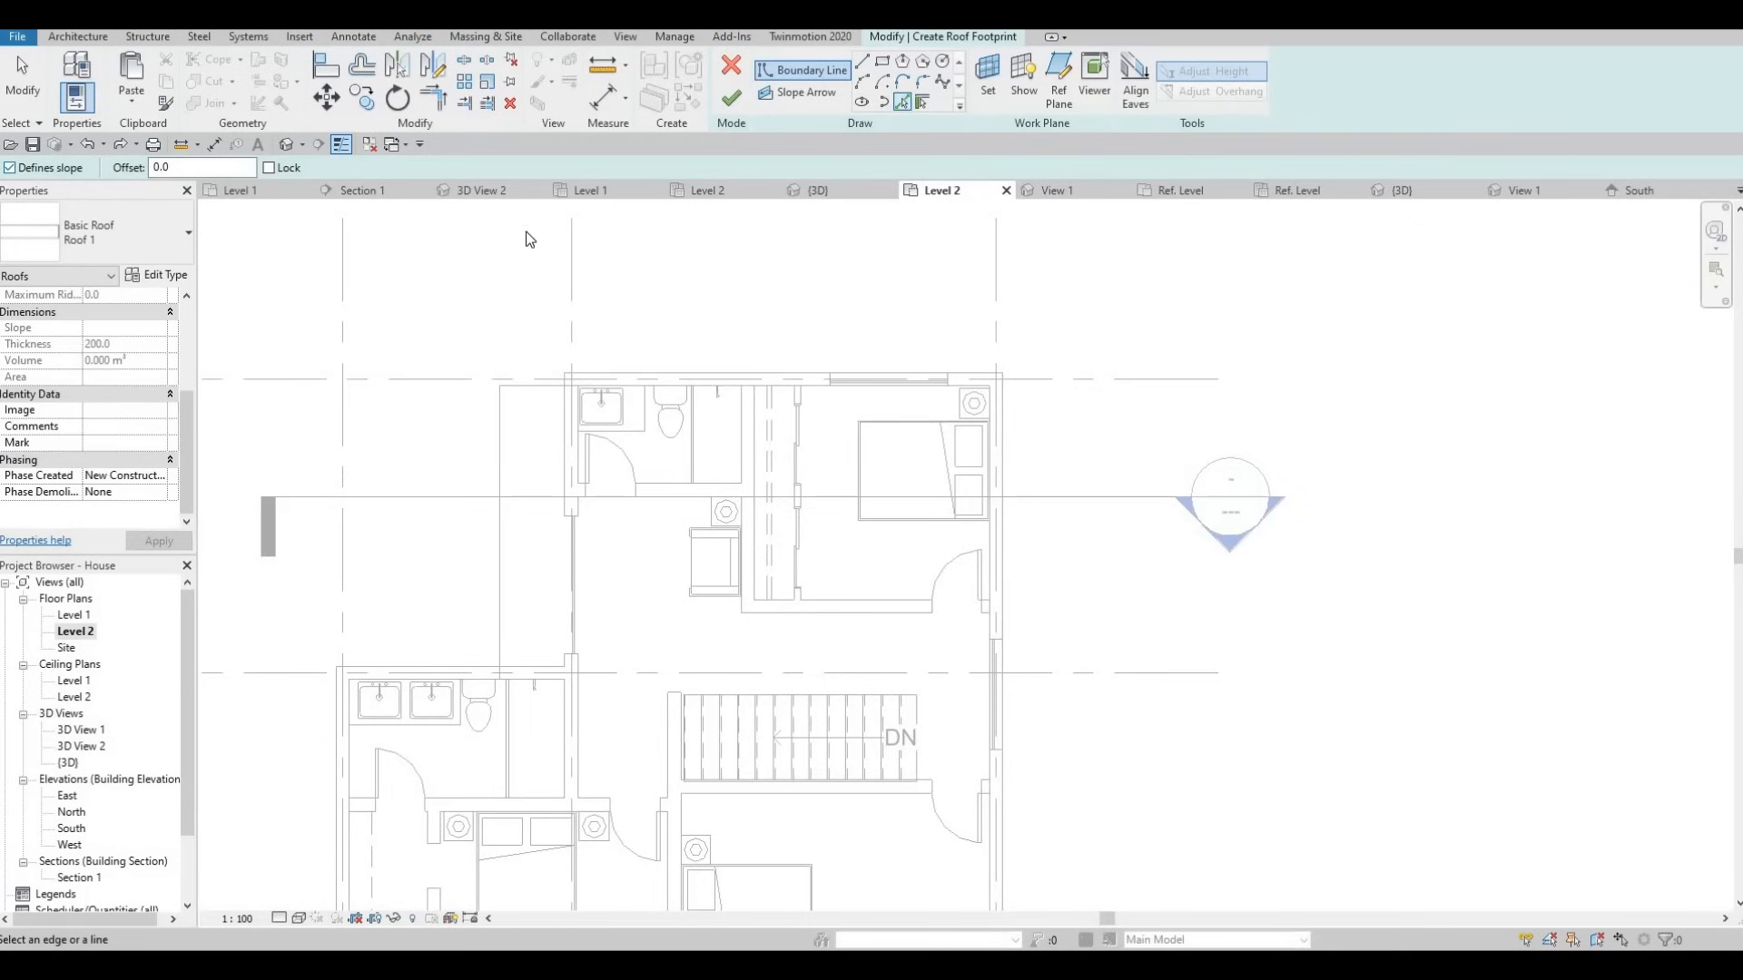
Turn off slope definition and add roof boundary lines along the inner faces of the north wall, east wall and front bay wall.
scroll(773, 397, "up", 3)
left_click(753, 392)
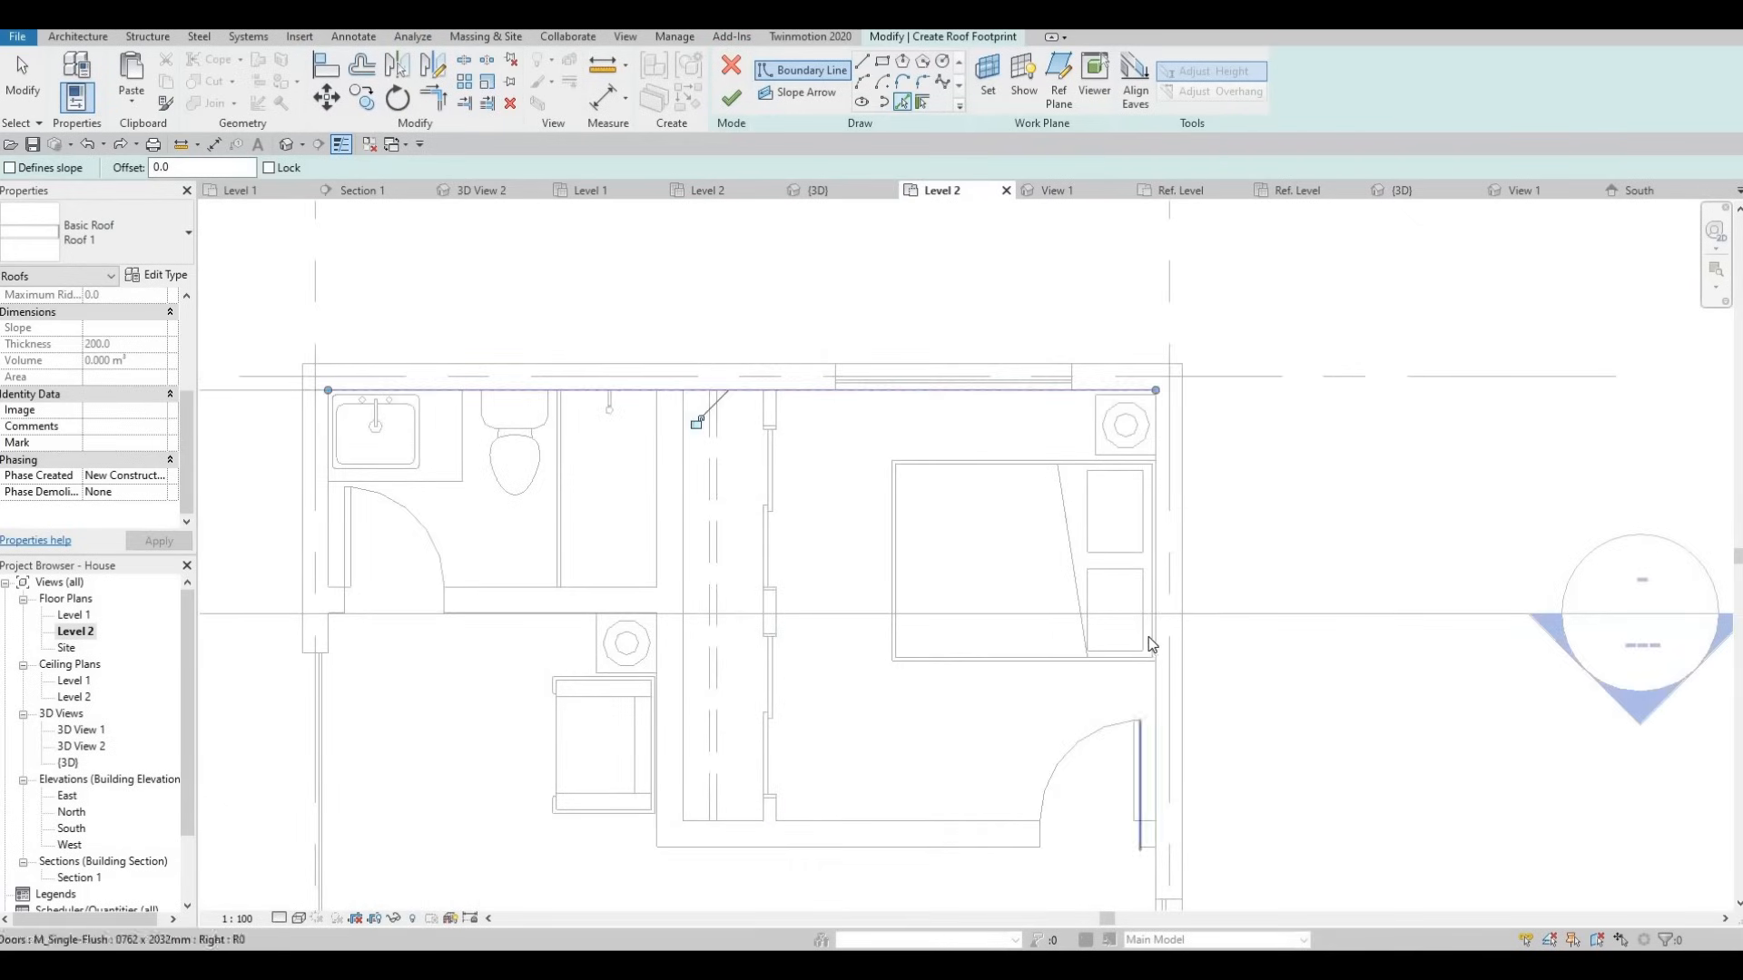
middle_click_drag(1148, 637, 1150, 627)
left_click(1153, 672)
scroll(899, 436, "down", 1)
middle_click_drag(973, 654, 876, 247)
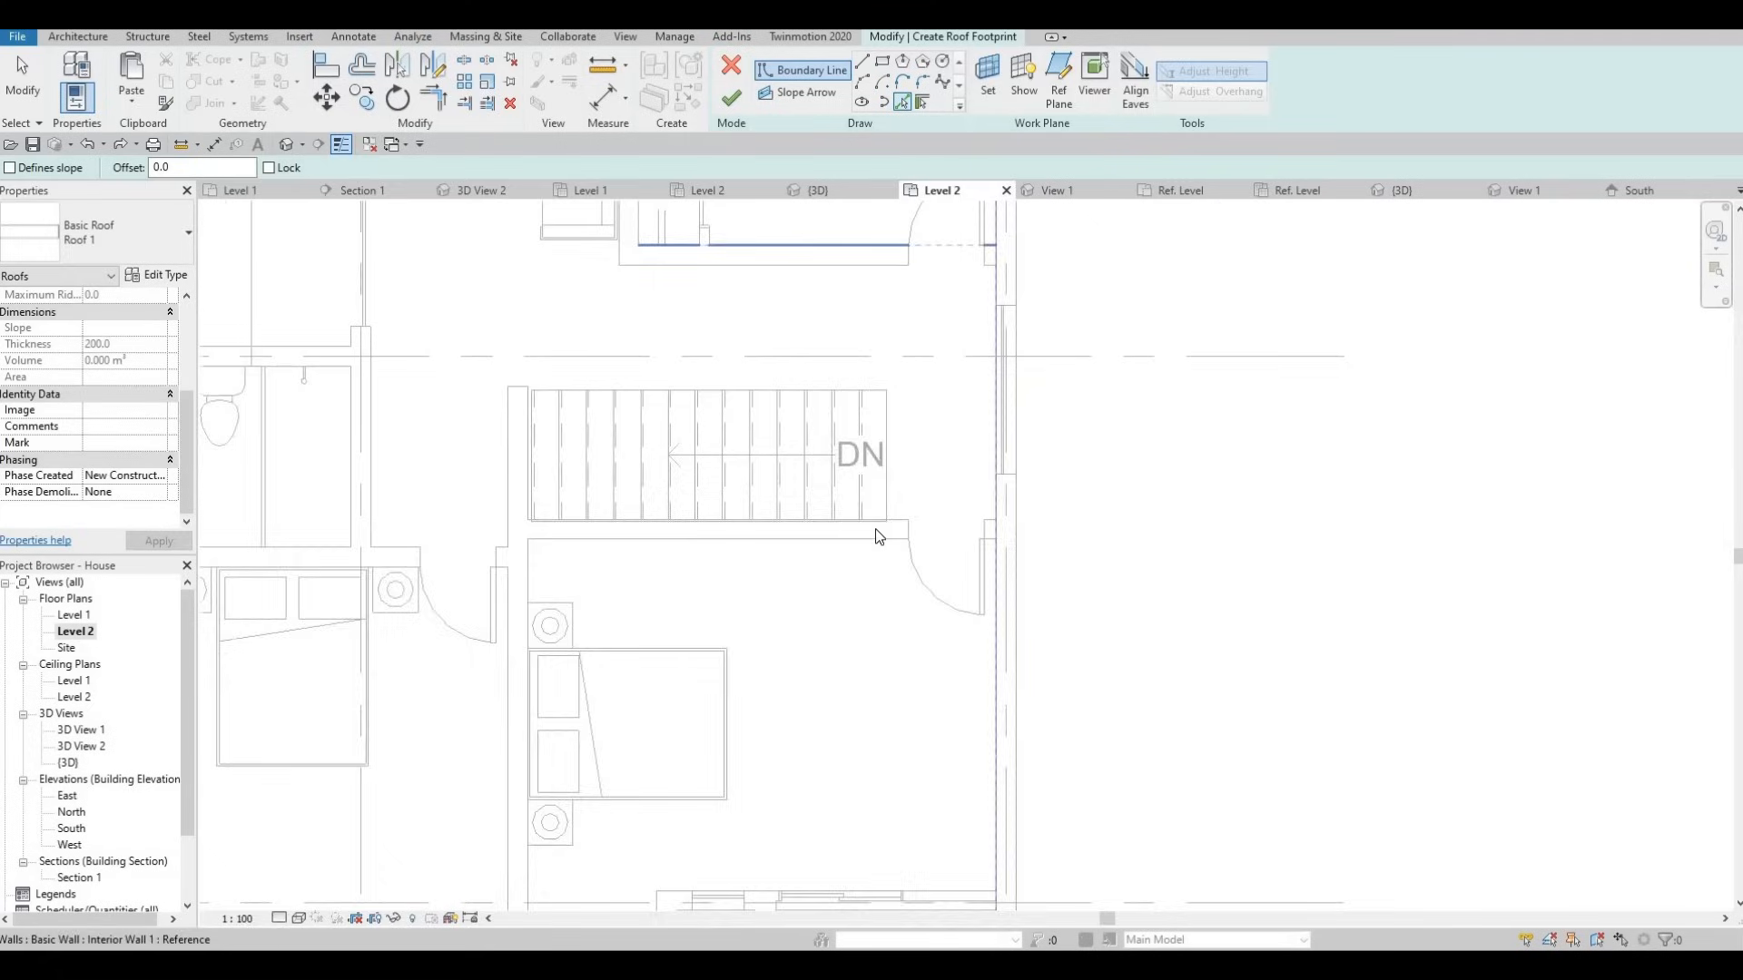
scroll(878, 537, "down", 2)
middle_click_drag(1028, 729, 1031, 658)
middle_click_drag(952, 739, 1172, 711)
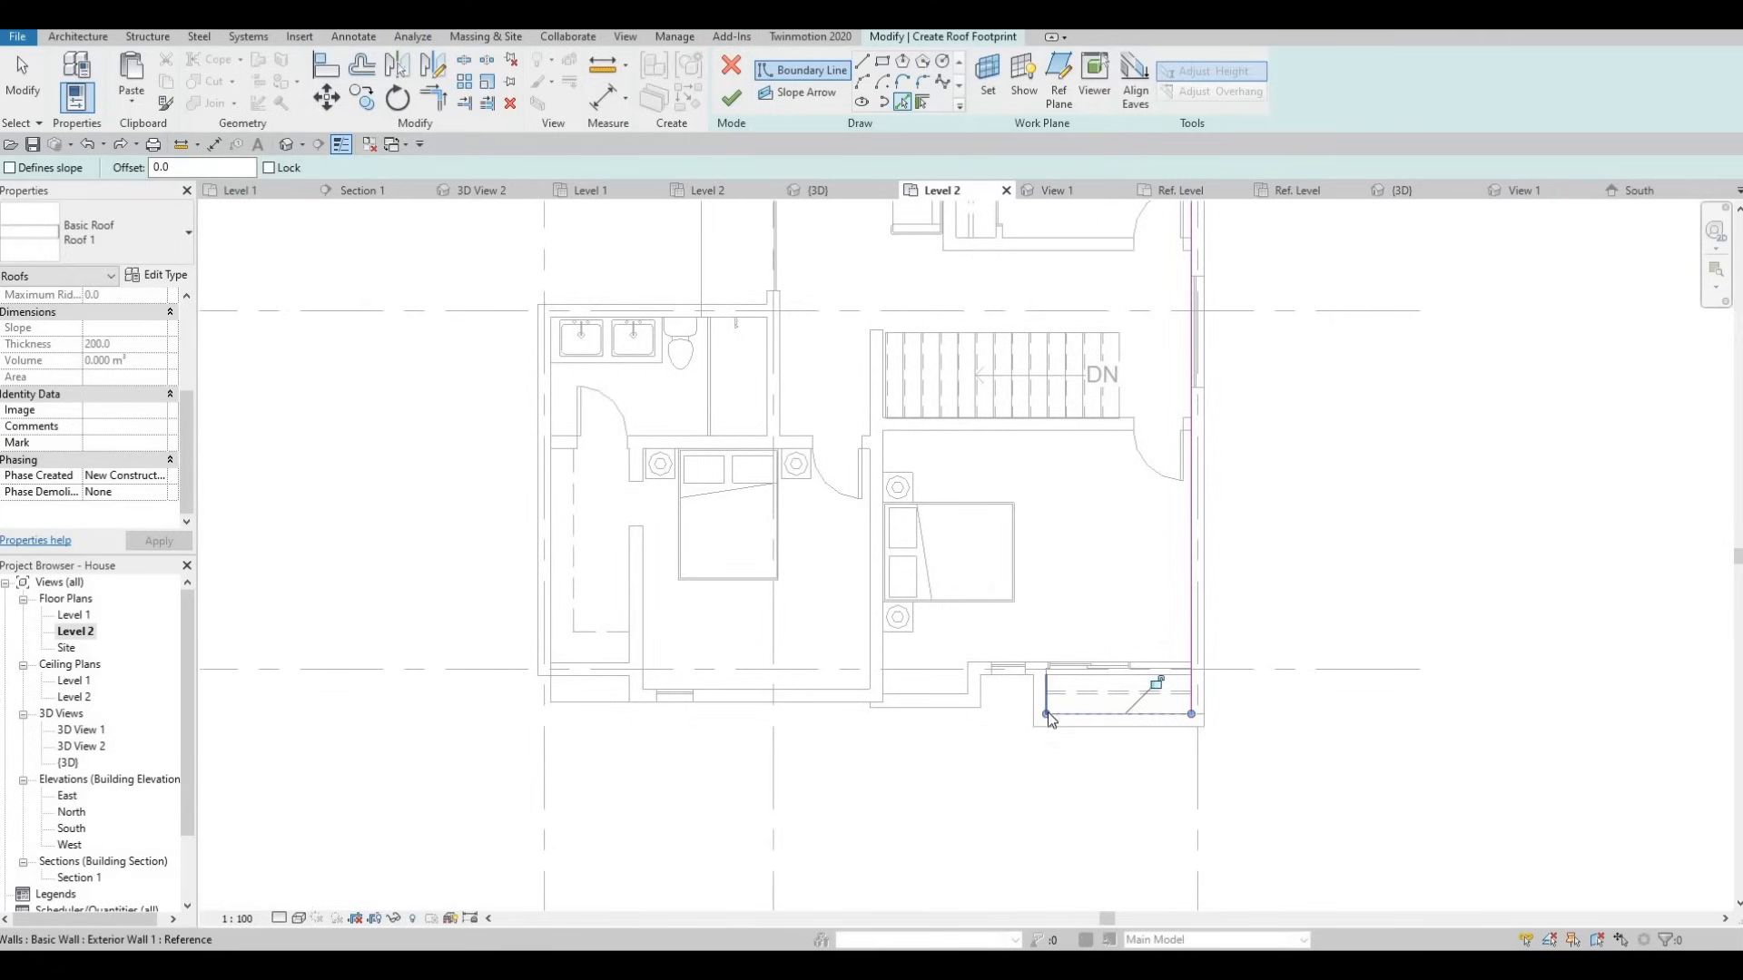
Continue the roof boundary along the bay's inner side, the recessed window wall and the stepped front wall beside it.
scroll(1048, 711, "up", 3)
left_click(1042, 706)
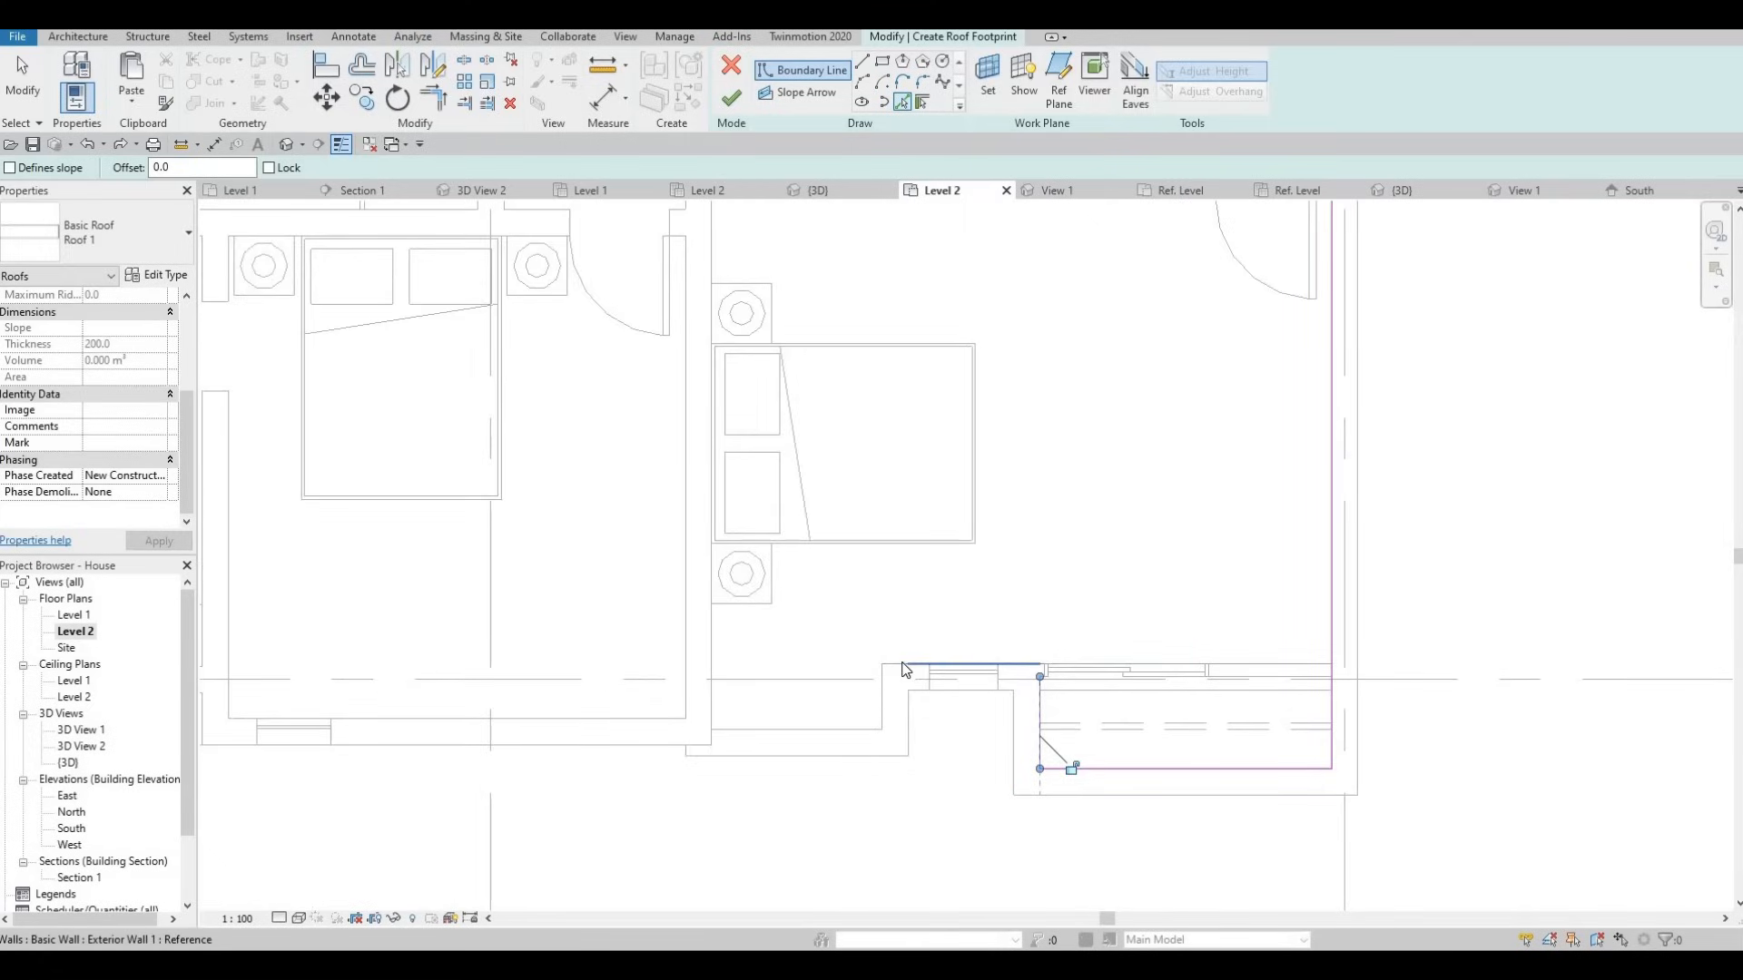
left_click(886, 711)
left_click(882, 710)
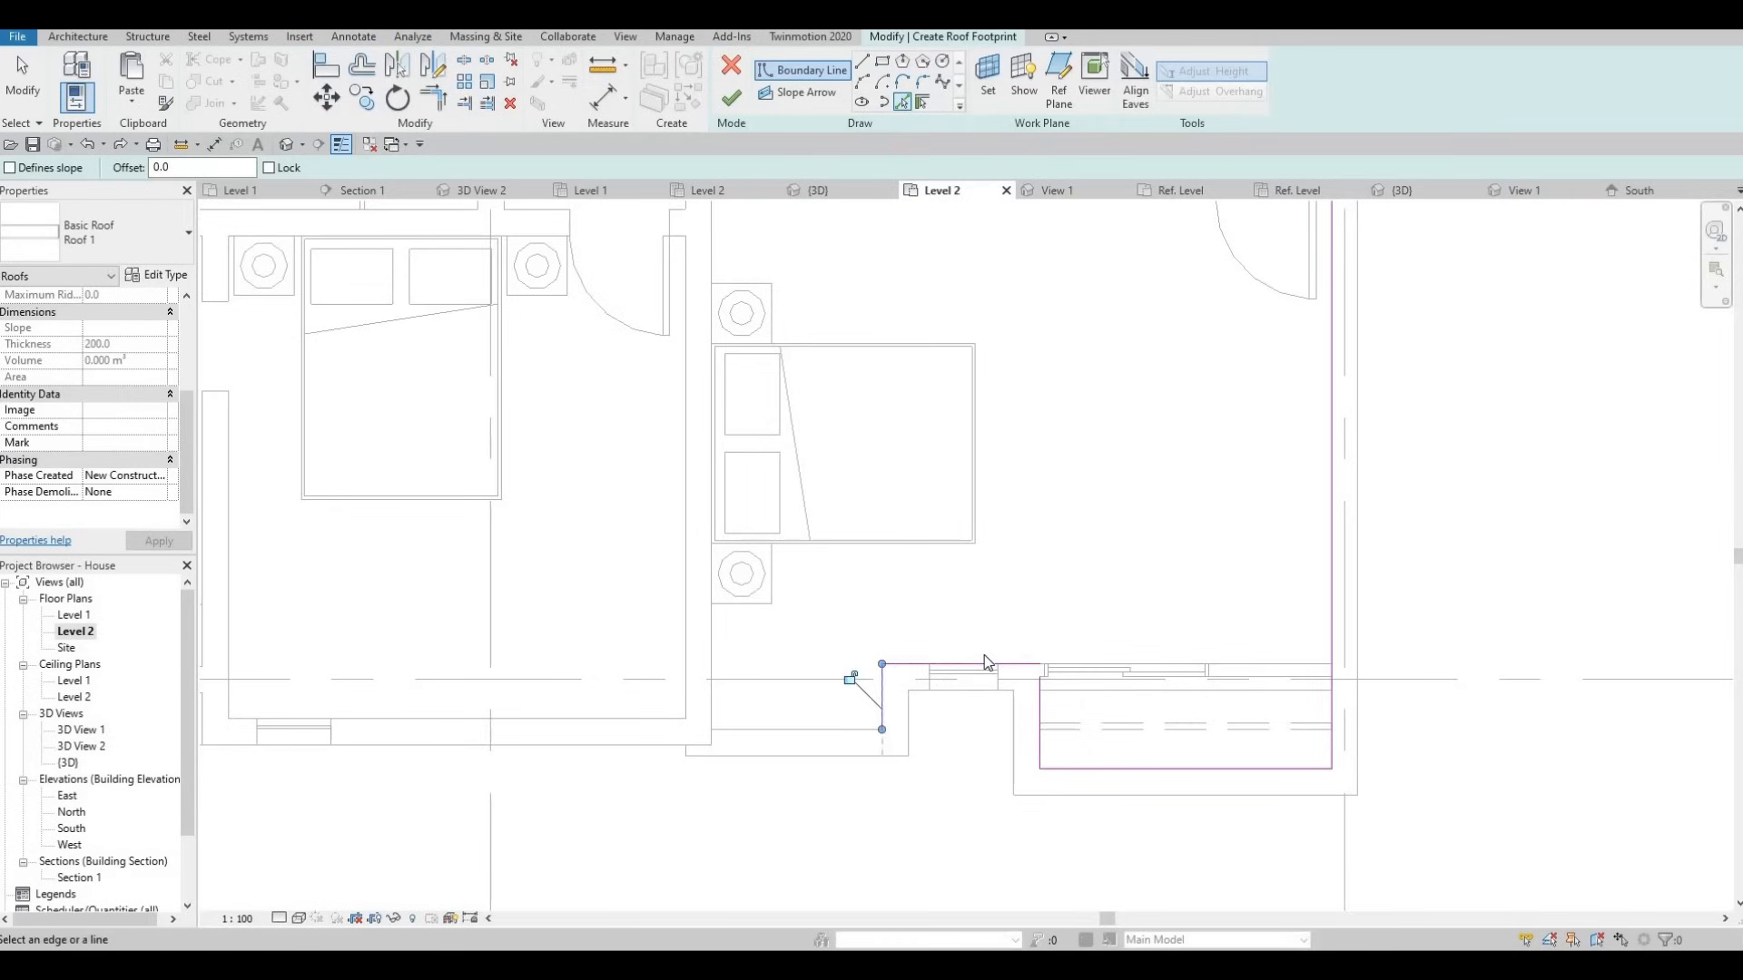
middle_click_drag(803, 725, 980, 654)
scroll(980, 654, "down", 1)
left_click(971, 633)
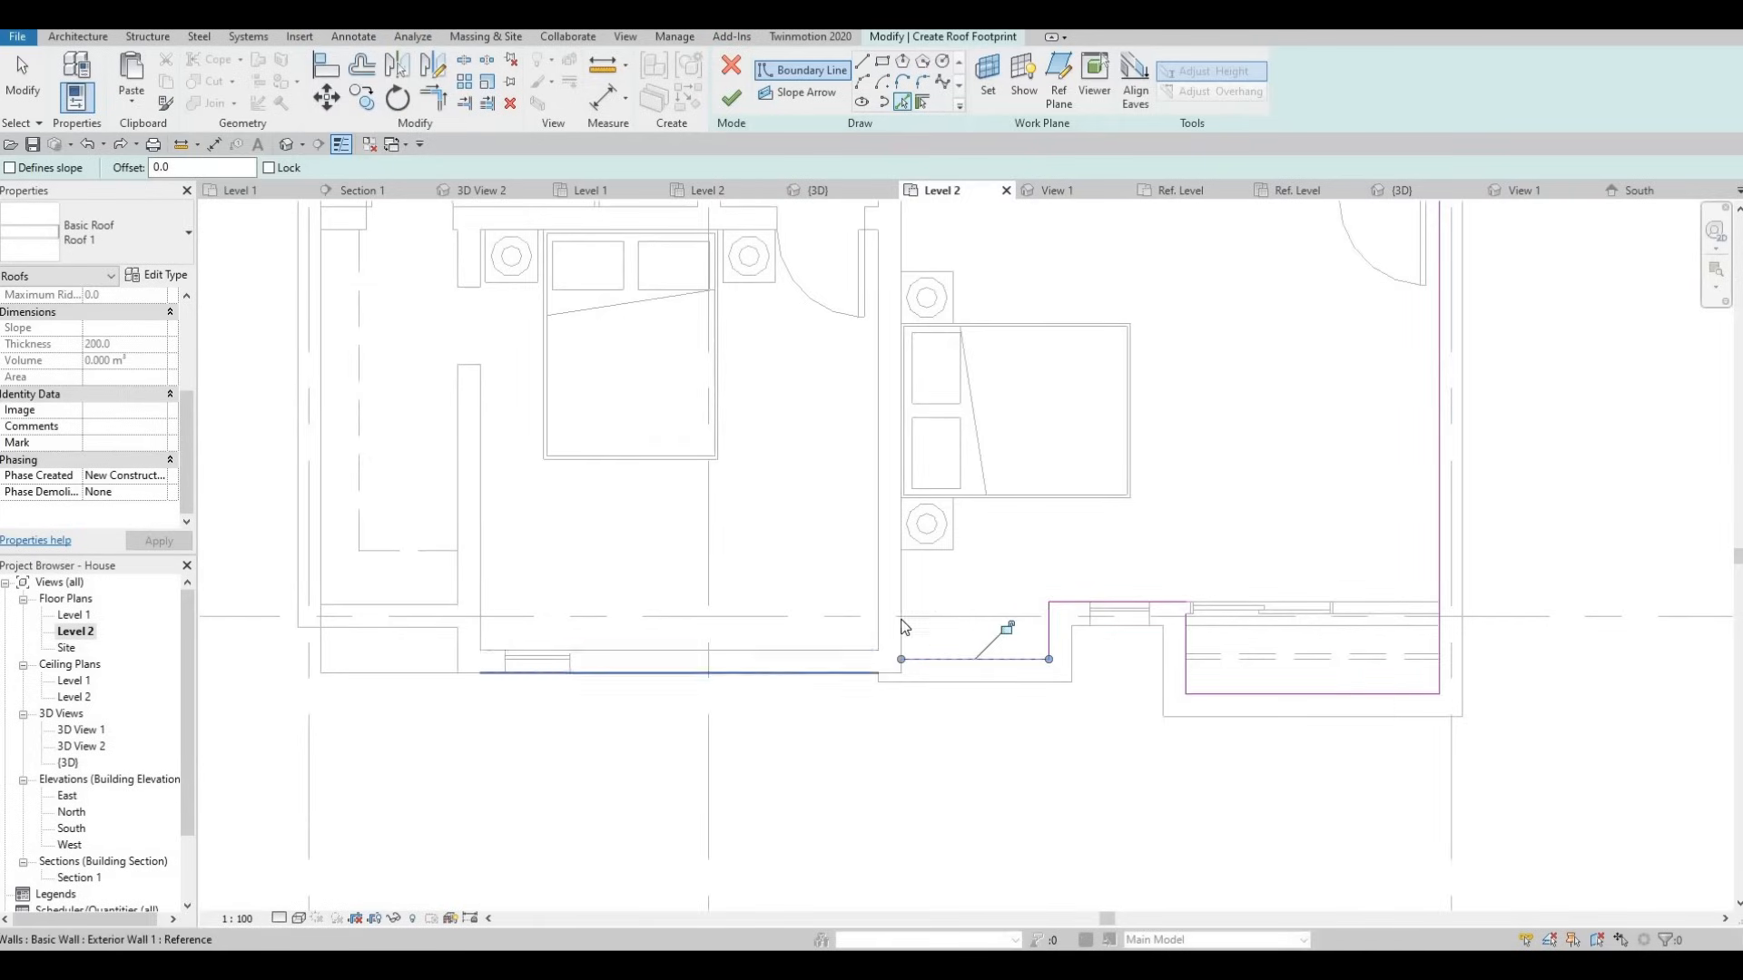
Add boundary lines along the southwest bedroom's front wall, the outer west wall and the wall between the two front bedrooms.
mouse_move(782, 648)
middle_mouse_down()
mouse_move(894, 614)
mouse_move(826, 621)
mouse_move(860, 632)
middle_mouse_up()
left_click(859, 613)
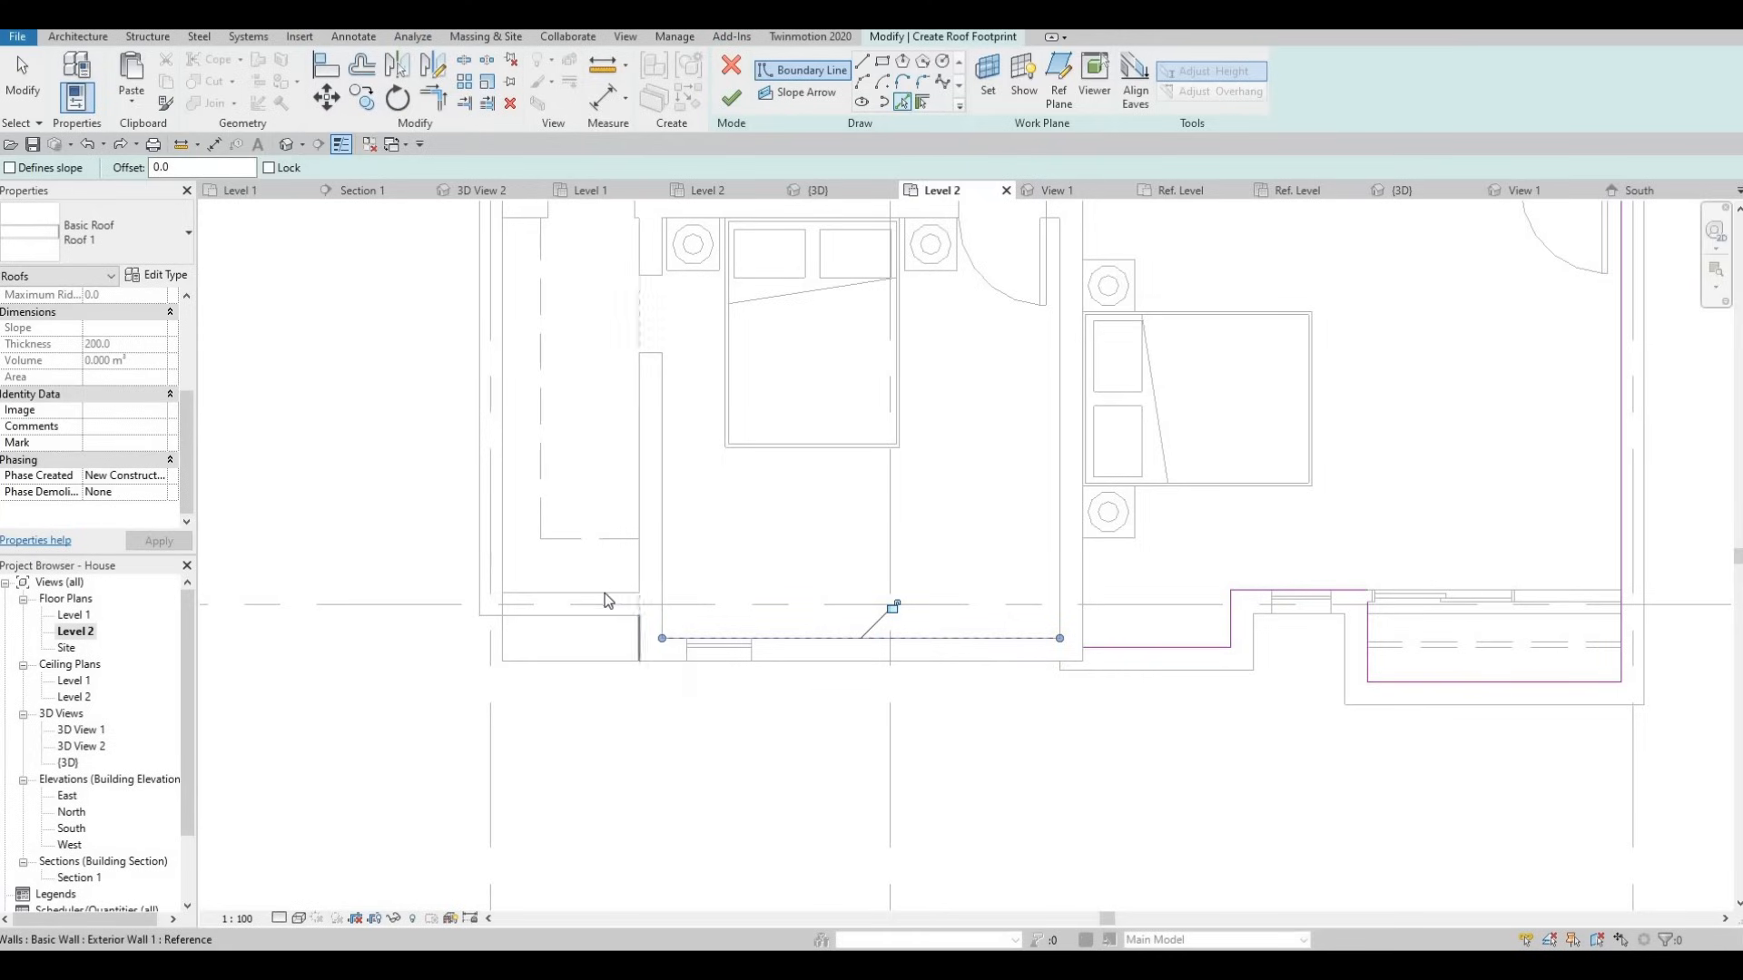
left_click(504, 519)
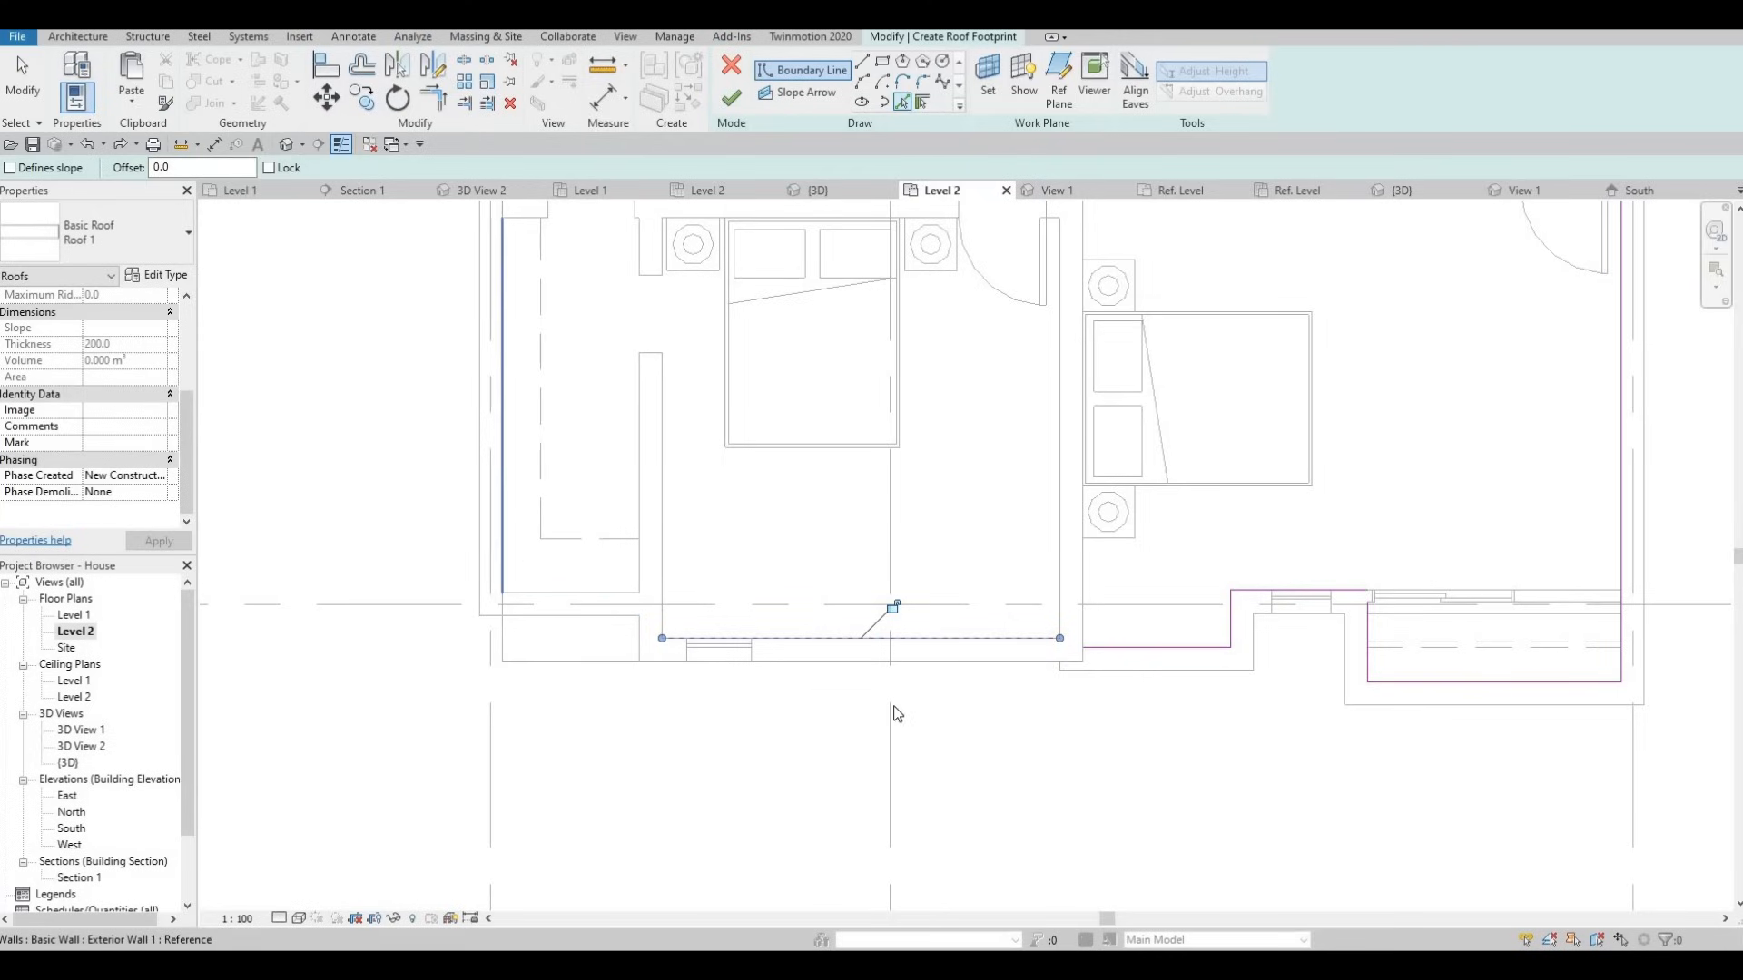
middle_click_drag(1075, 678, 1013, 716)
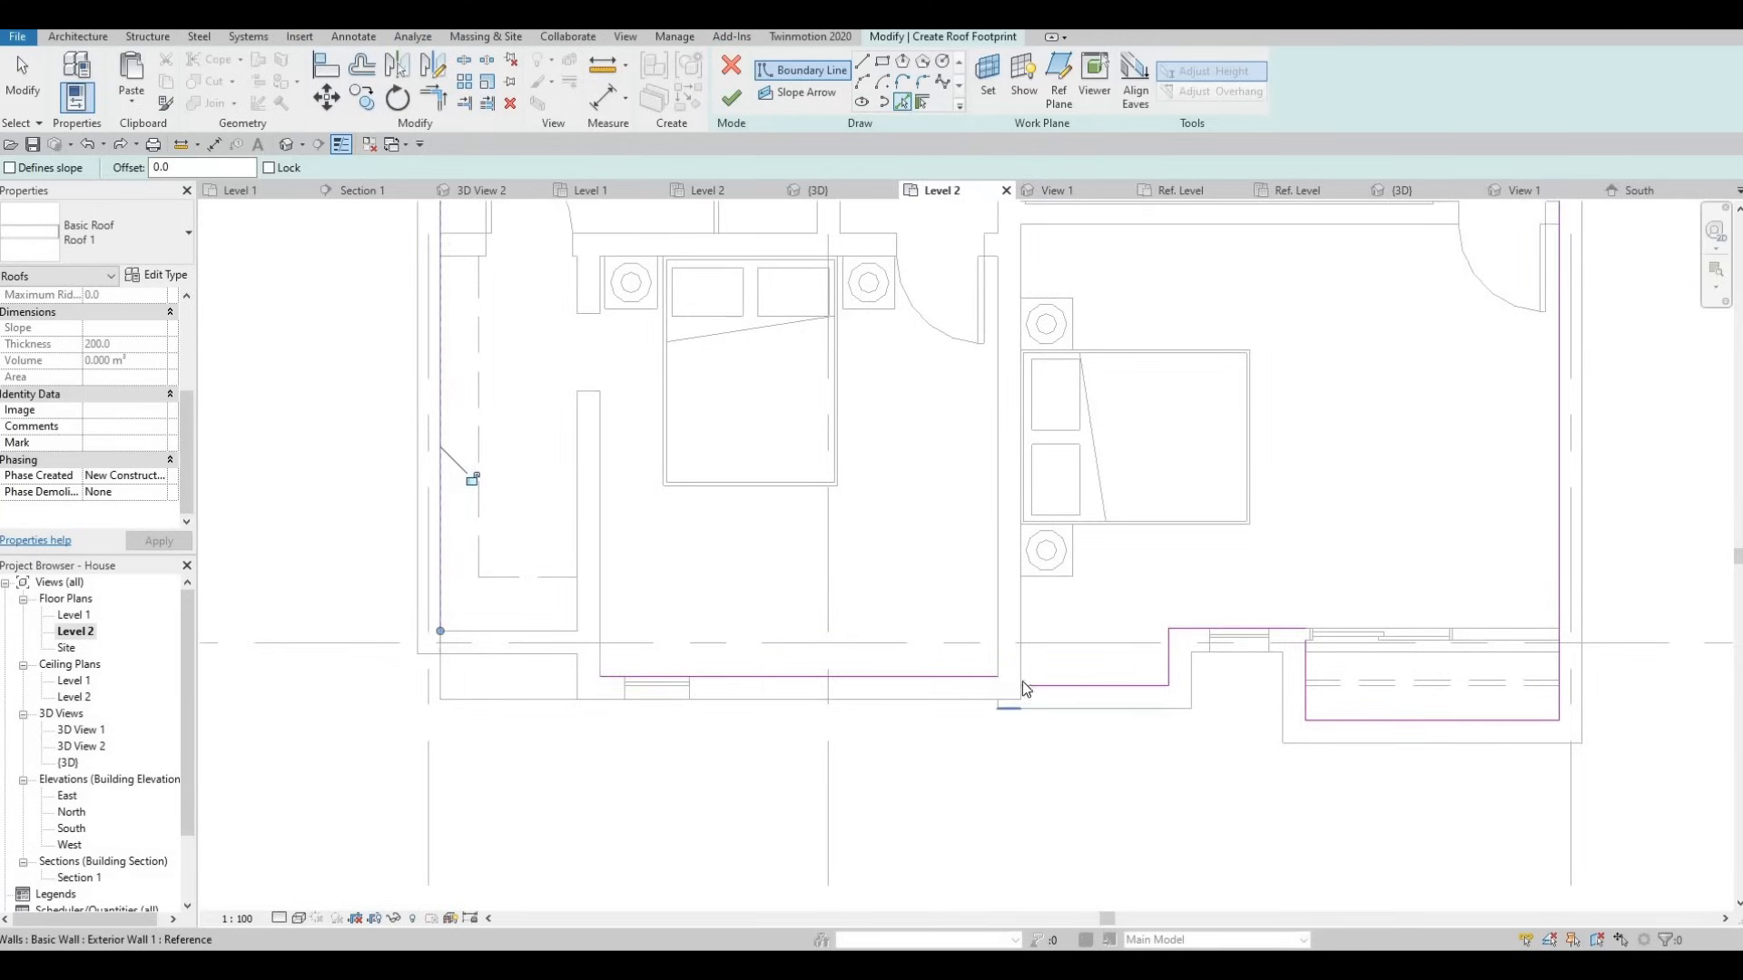
left_click(1022, 687)
Add boundary lines along the inner faces of the southwest bathroom's north wall and the west wall running up from grid B.
scroll(1024, 686, "up", 3)
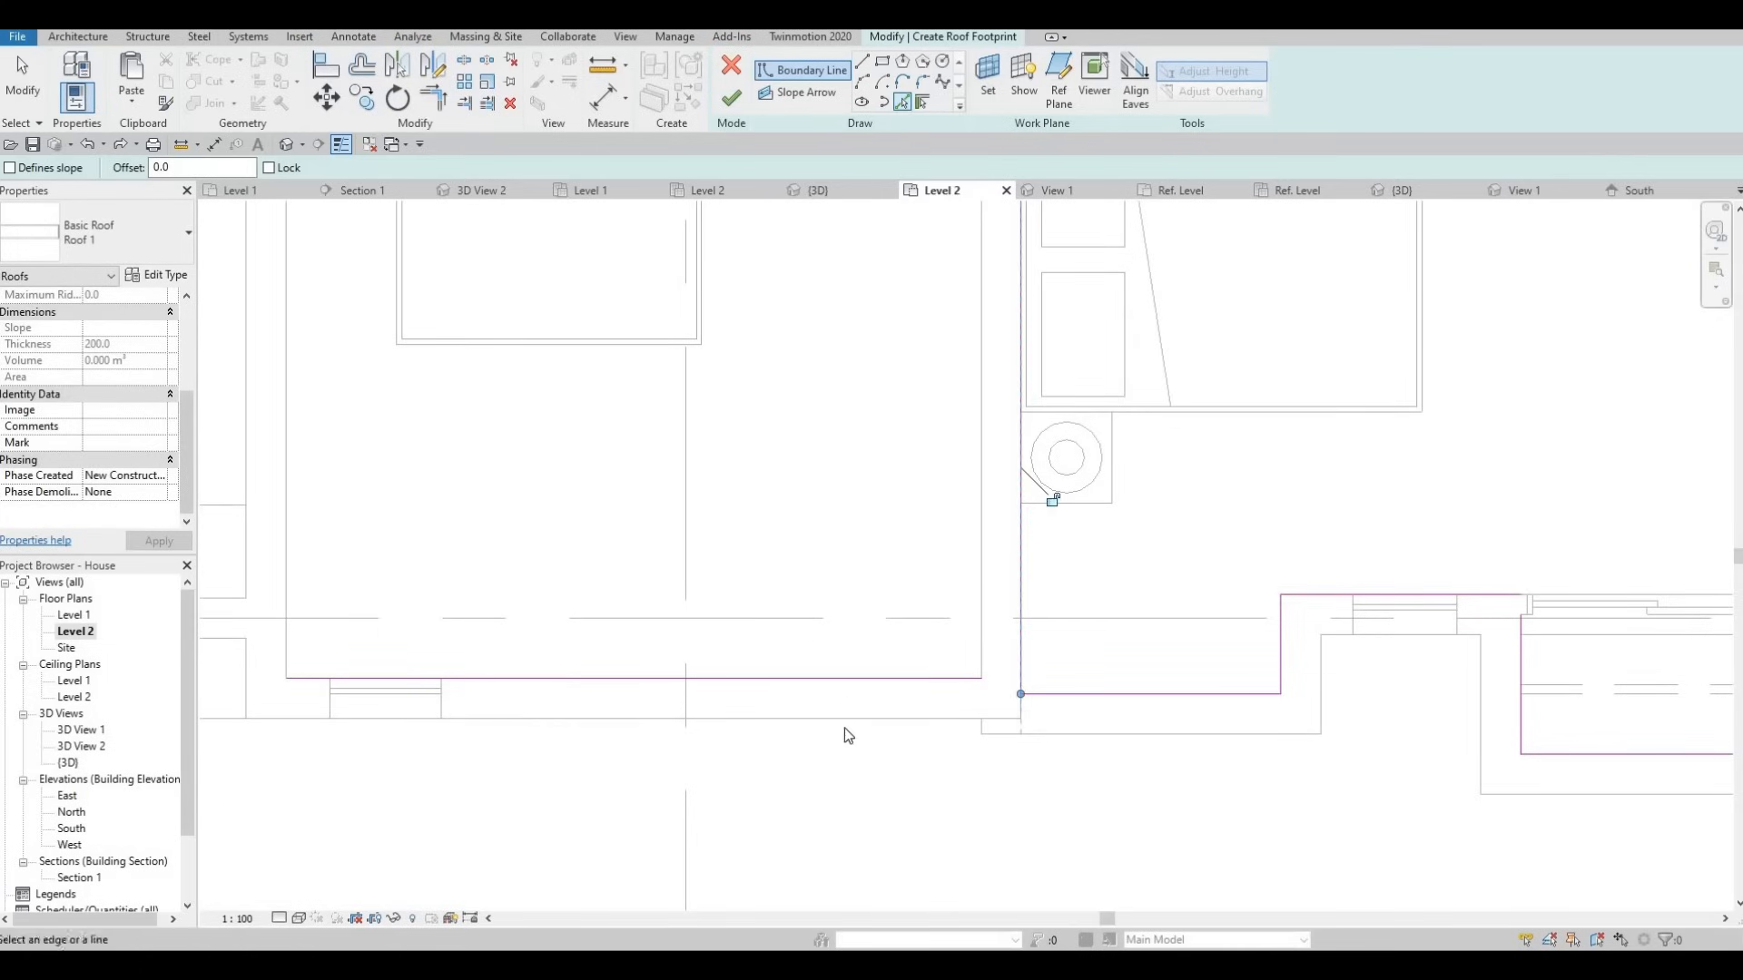
scroll(844, 728, "down", 2)
scroll(655, 506, "down", 1)
middle_click_drag(657, 343, 750, 481)
middle_click_drag(764, 336, 764, 431)
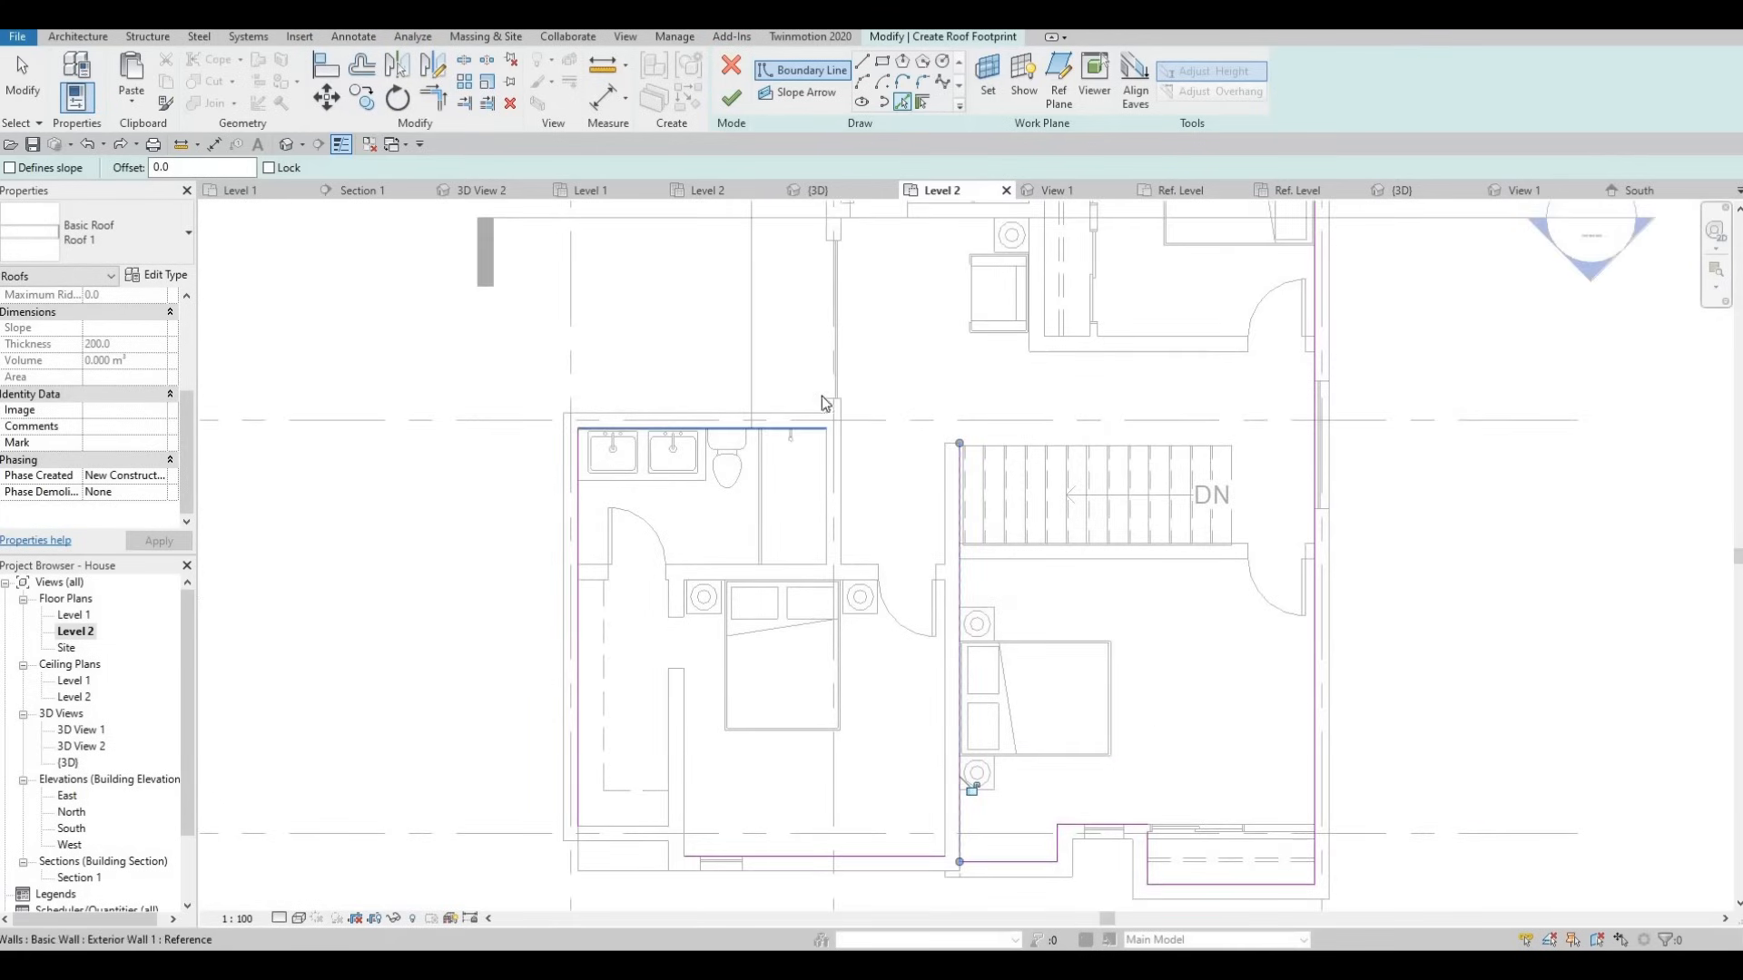
left_click(846, 567)
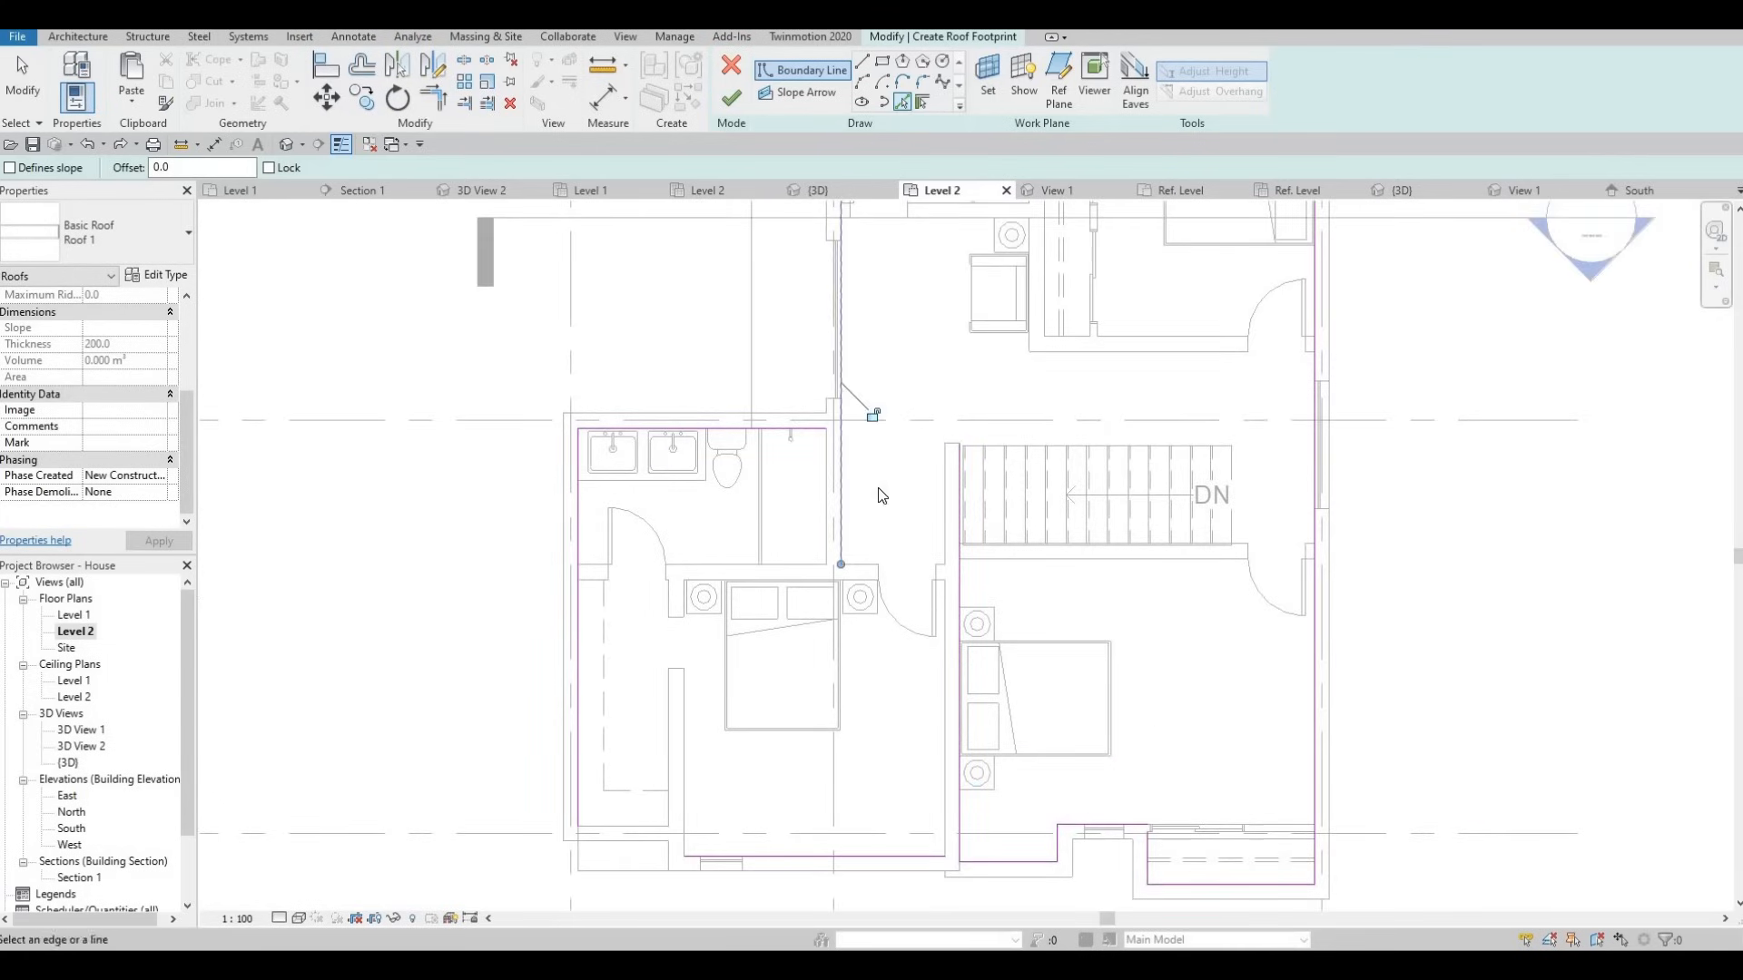
Trim the southwest bedroom's front boundary line into corners with the wall line between the bedrooms and the outer west line.
scroll(882, 535, "down", 2)
scroll(892, 599, "down", 1)
scroll(890, 636, "up", 1)
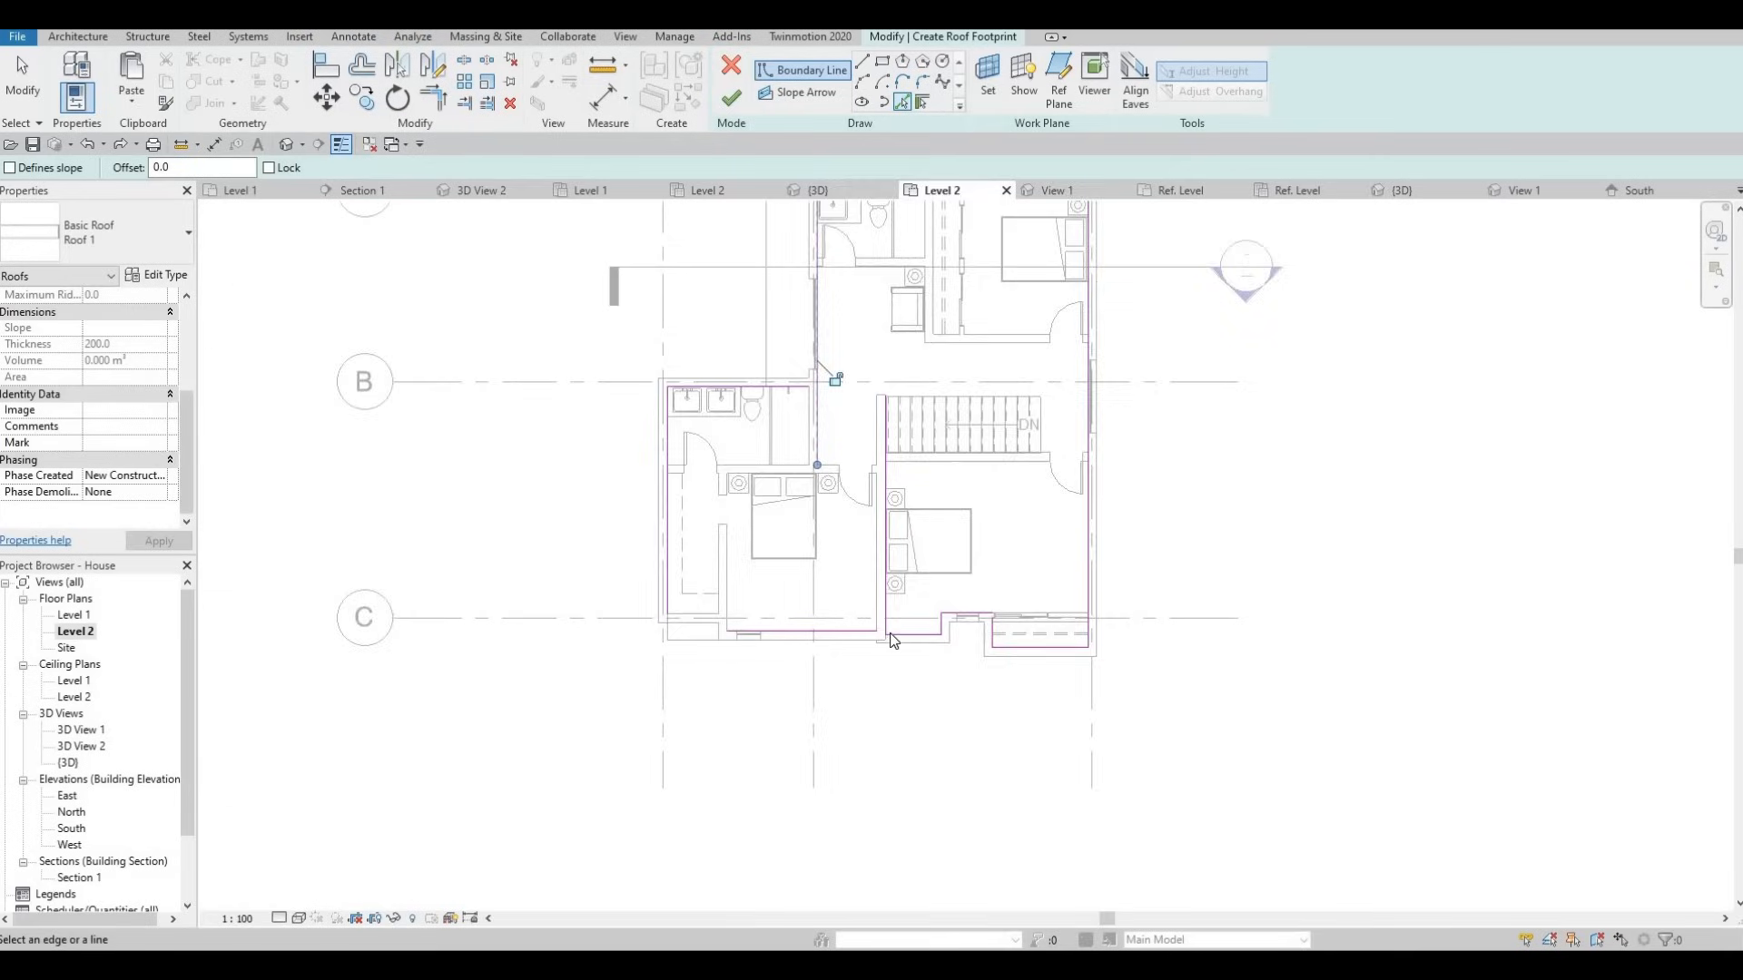
scroll(891, 636, "up", 2)
key("a")
key("l")
scroll(822, 626, "up", 3)
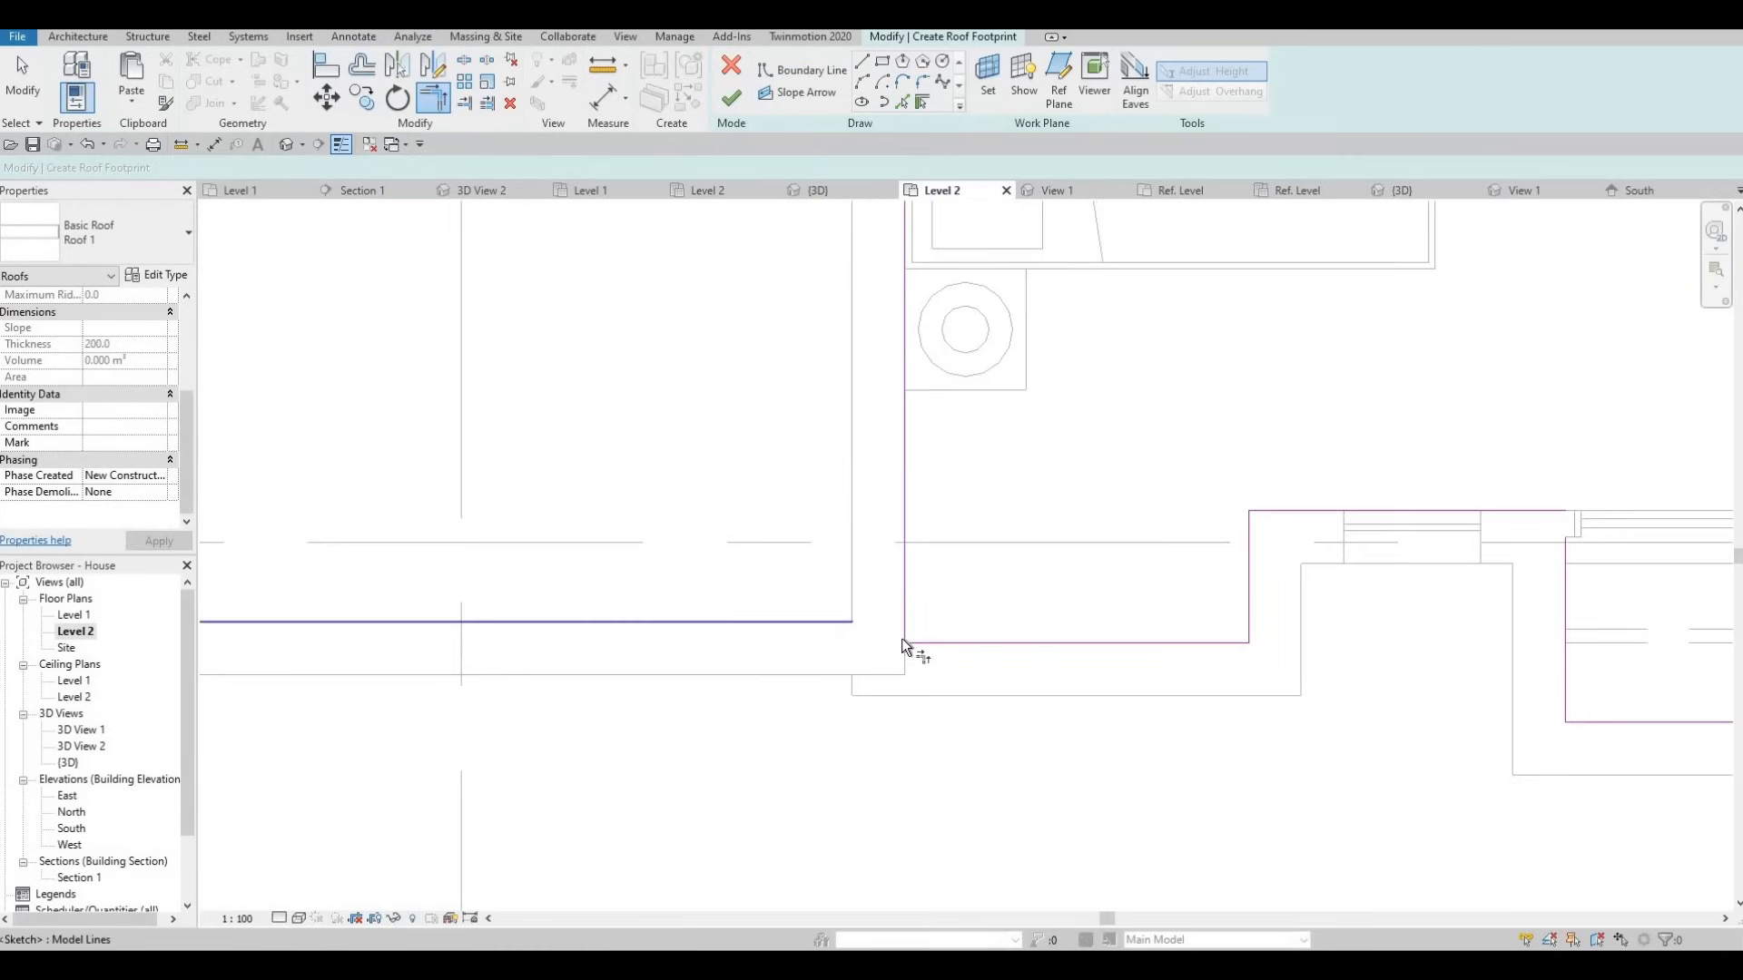
left_click(901, 635)
middle_click_drag(552, 639, 565, 570)
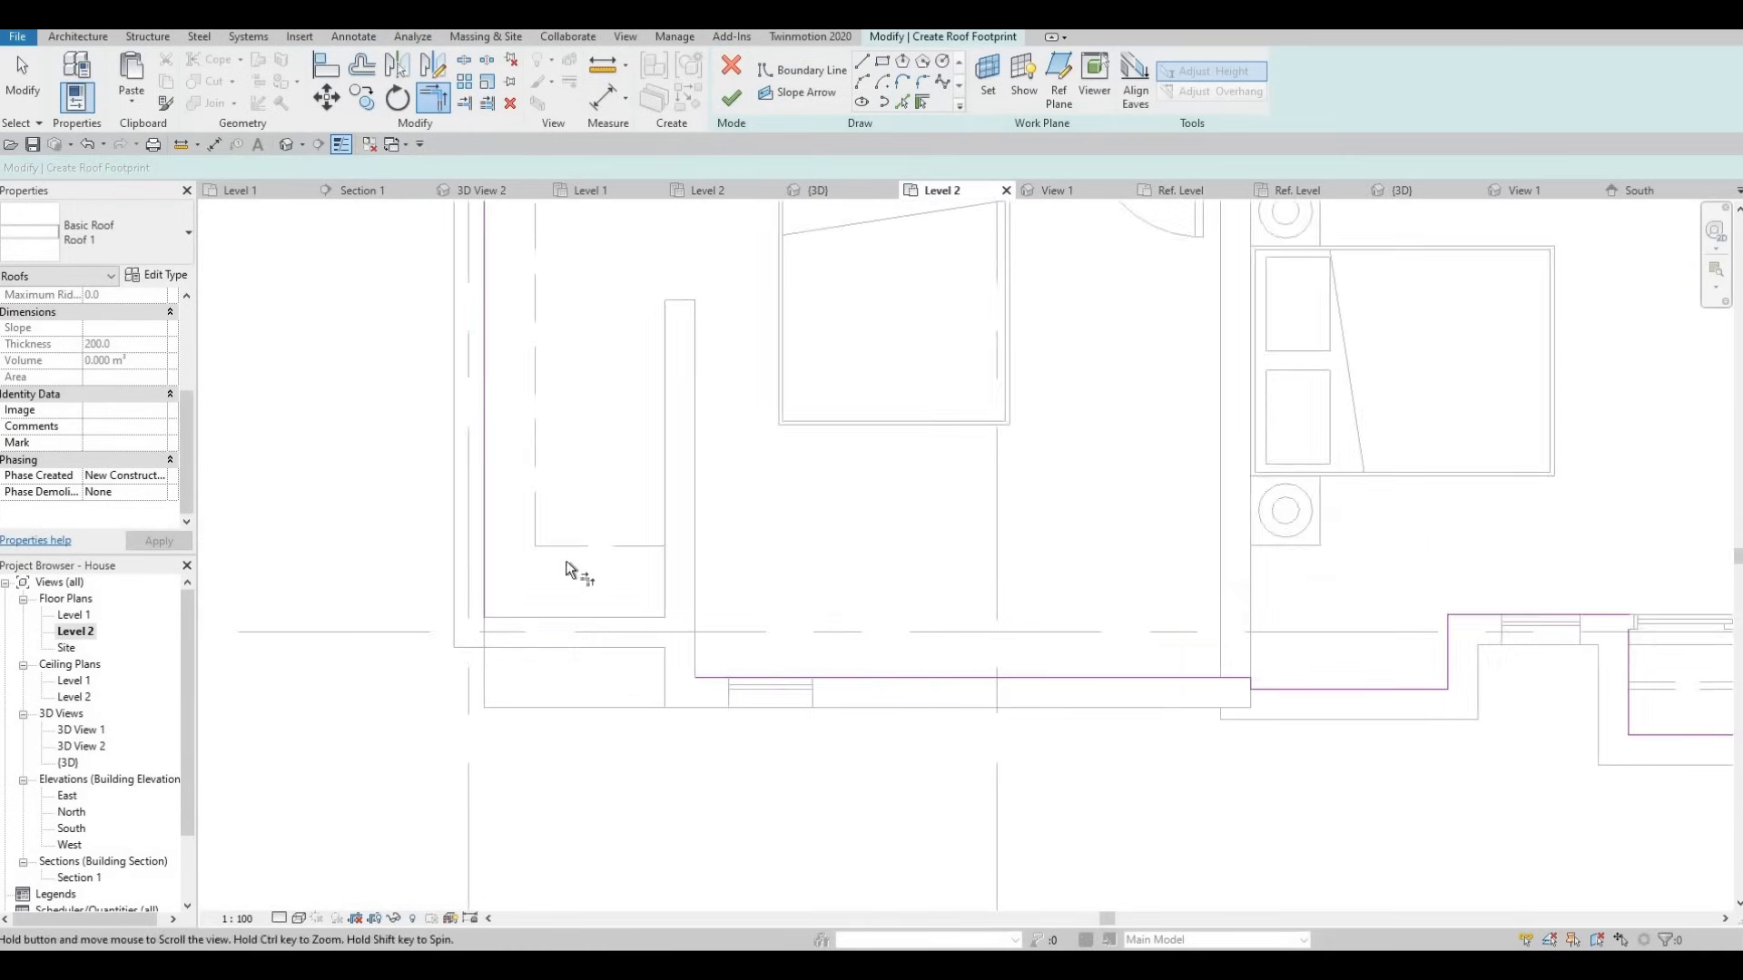
scroll(565, 570, "down", 1)
left_click(557, 548)
left_click(849, 678)
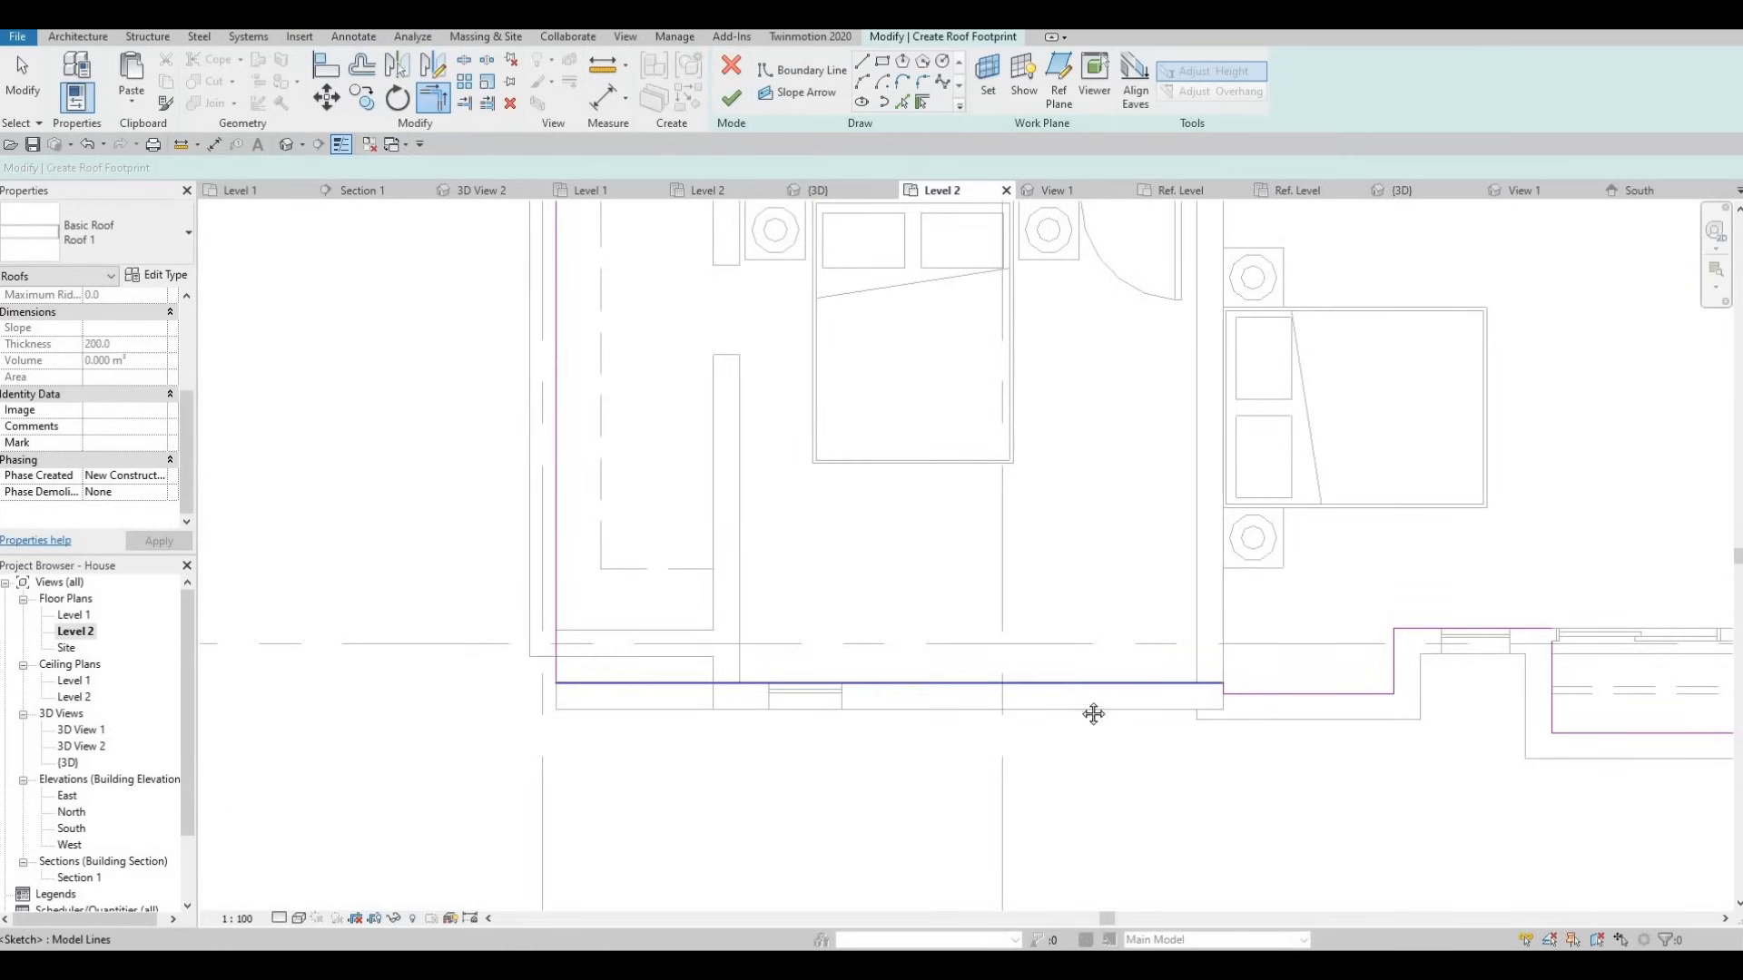
Trim the recessed window wall's boundary line to a corner with the front bay's side line.
middle_click_drag(1094, 714, 988, 696)
scroll(988, 696, "down", 4)
middle_click_drag(1219, 648, 1194, 684)
scroll(1197, 683, "up", 1)
left_click(1198, 682)
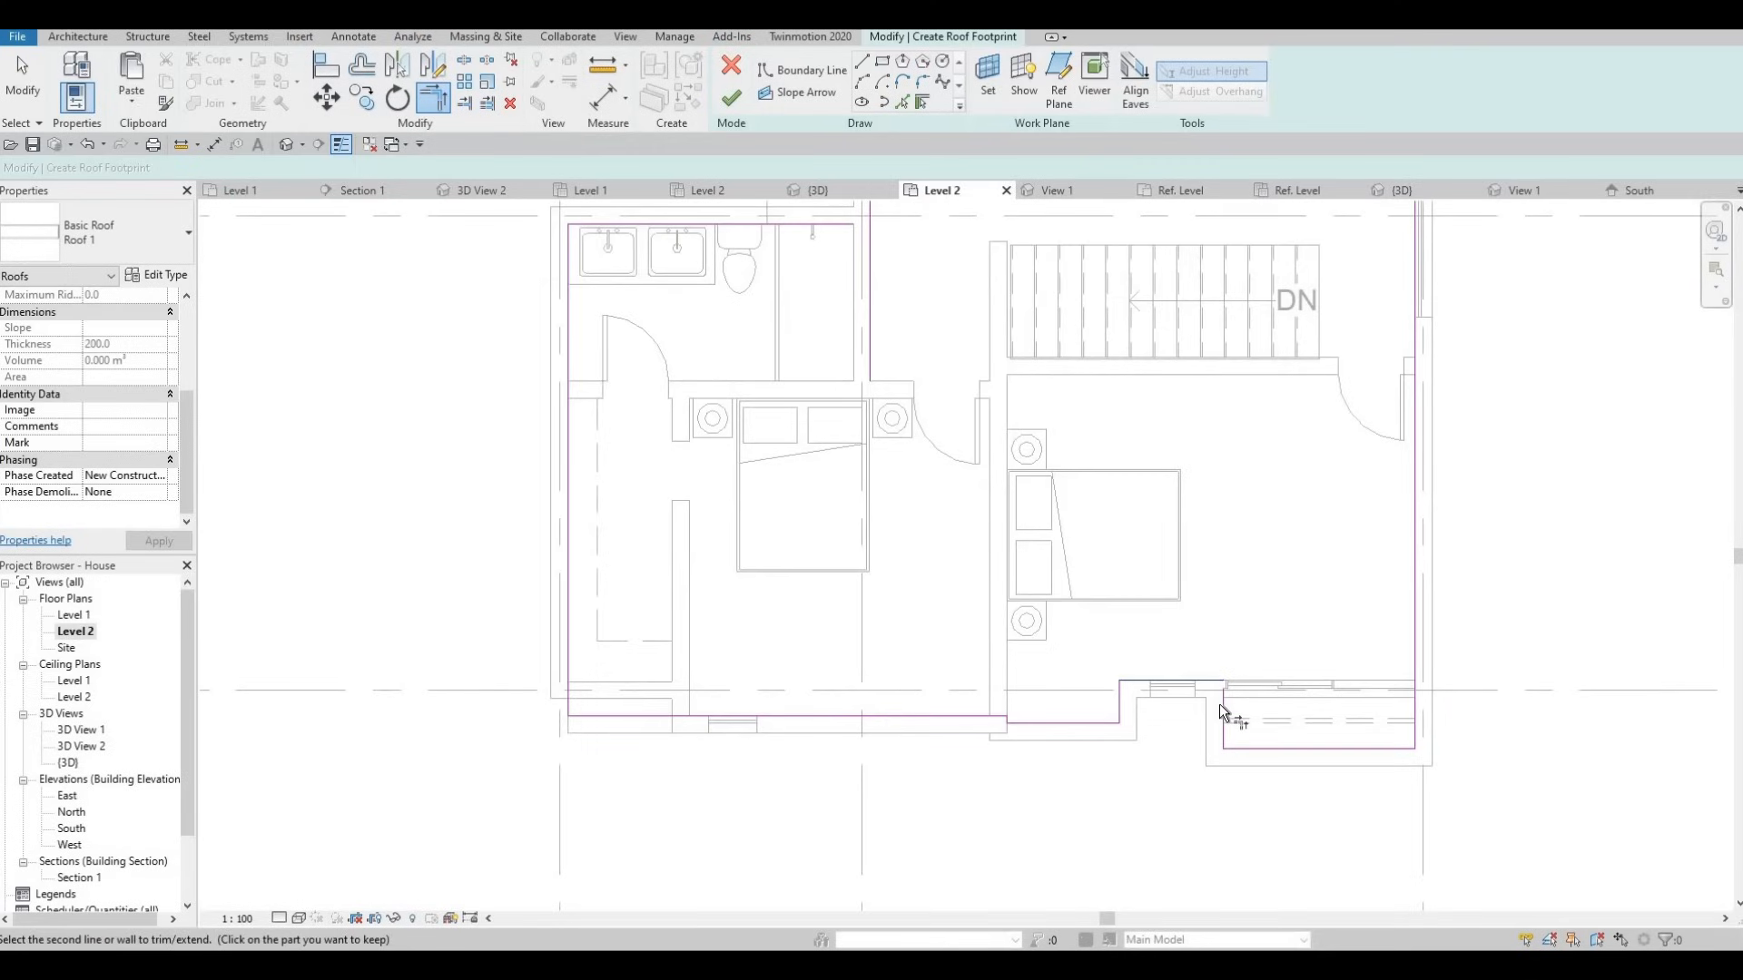
left_click(1222, 707)
Trim the bathroom's north boundary line to a corner with the upper west line and finish the roof footprint.
middle_click_drag(1089, 627, 1070, 867)
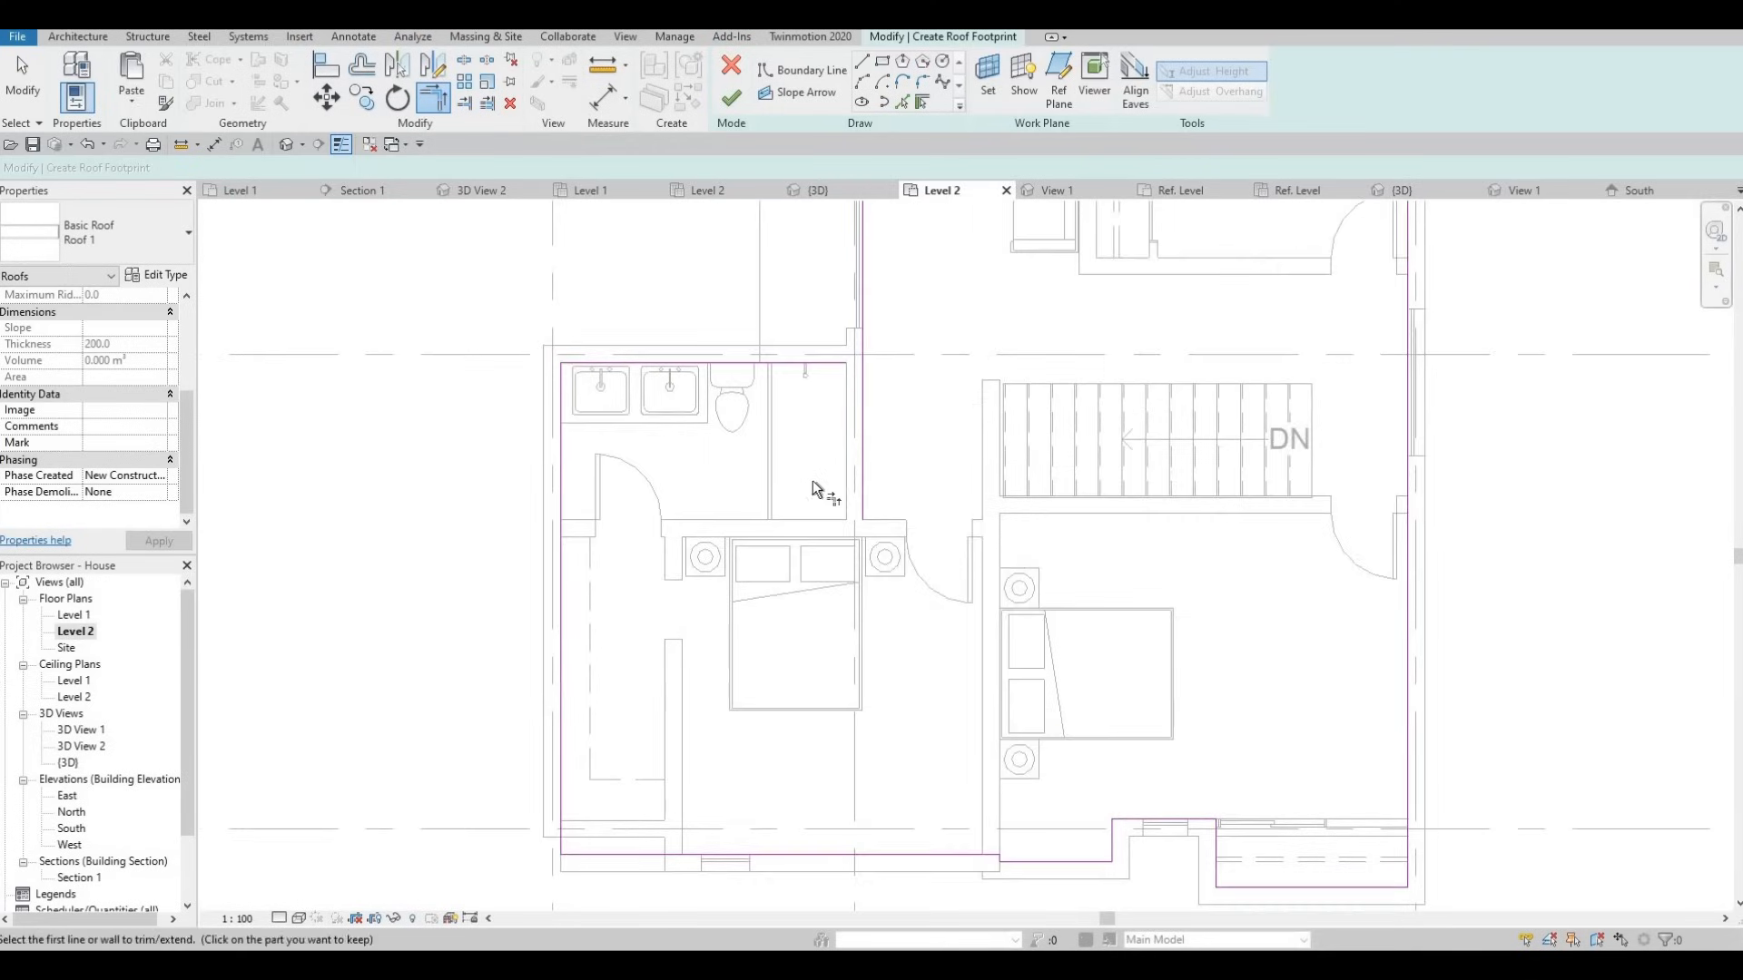
left_click(818, 462)
left_click(852, 433)
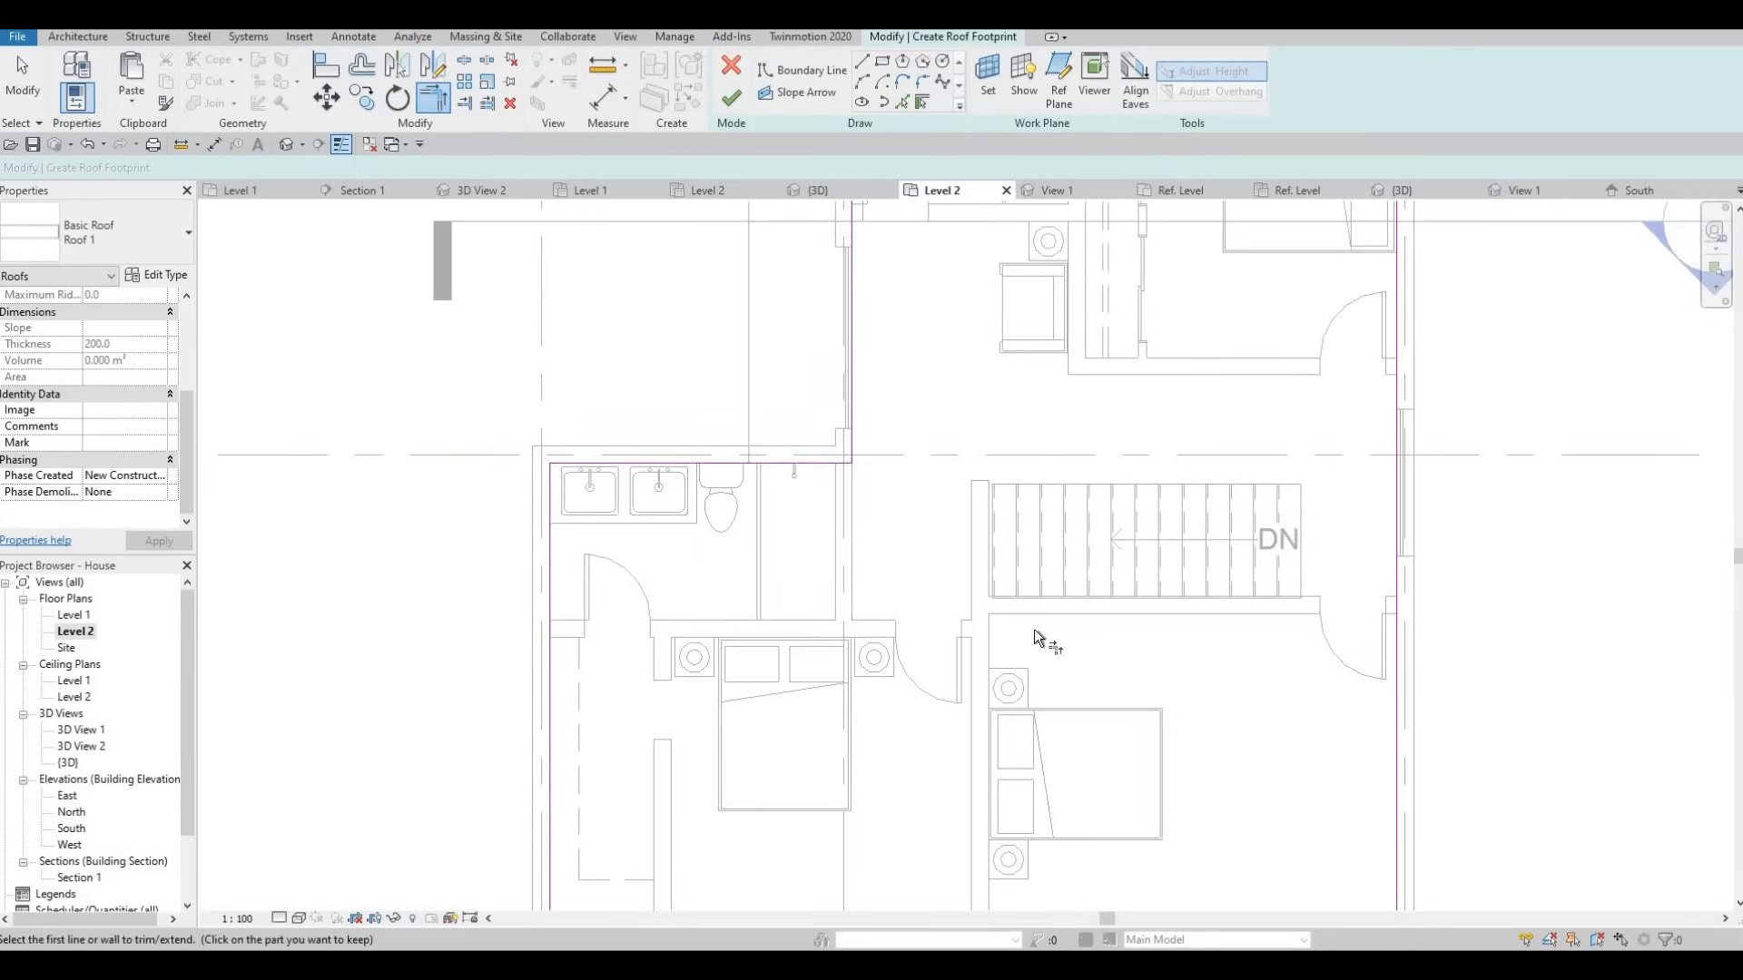
scroll(1038, 629, "down", 1)
middle_click_drag(1105, 560, 1022, 667)
middle_click_drag(1016, 499, 1026, 434)
scroll(1035, 454, "down", 1)
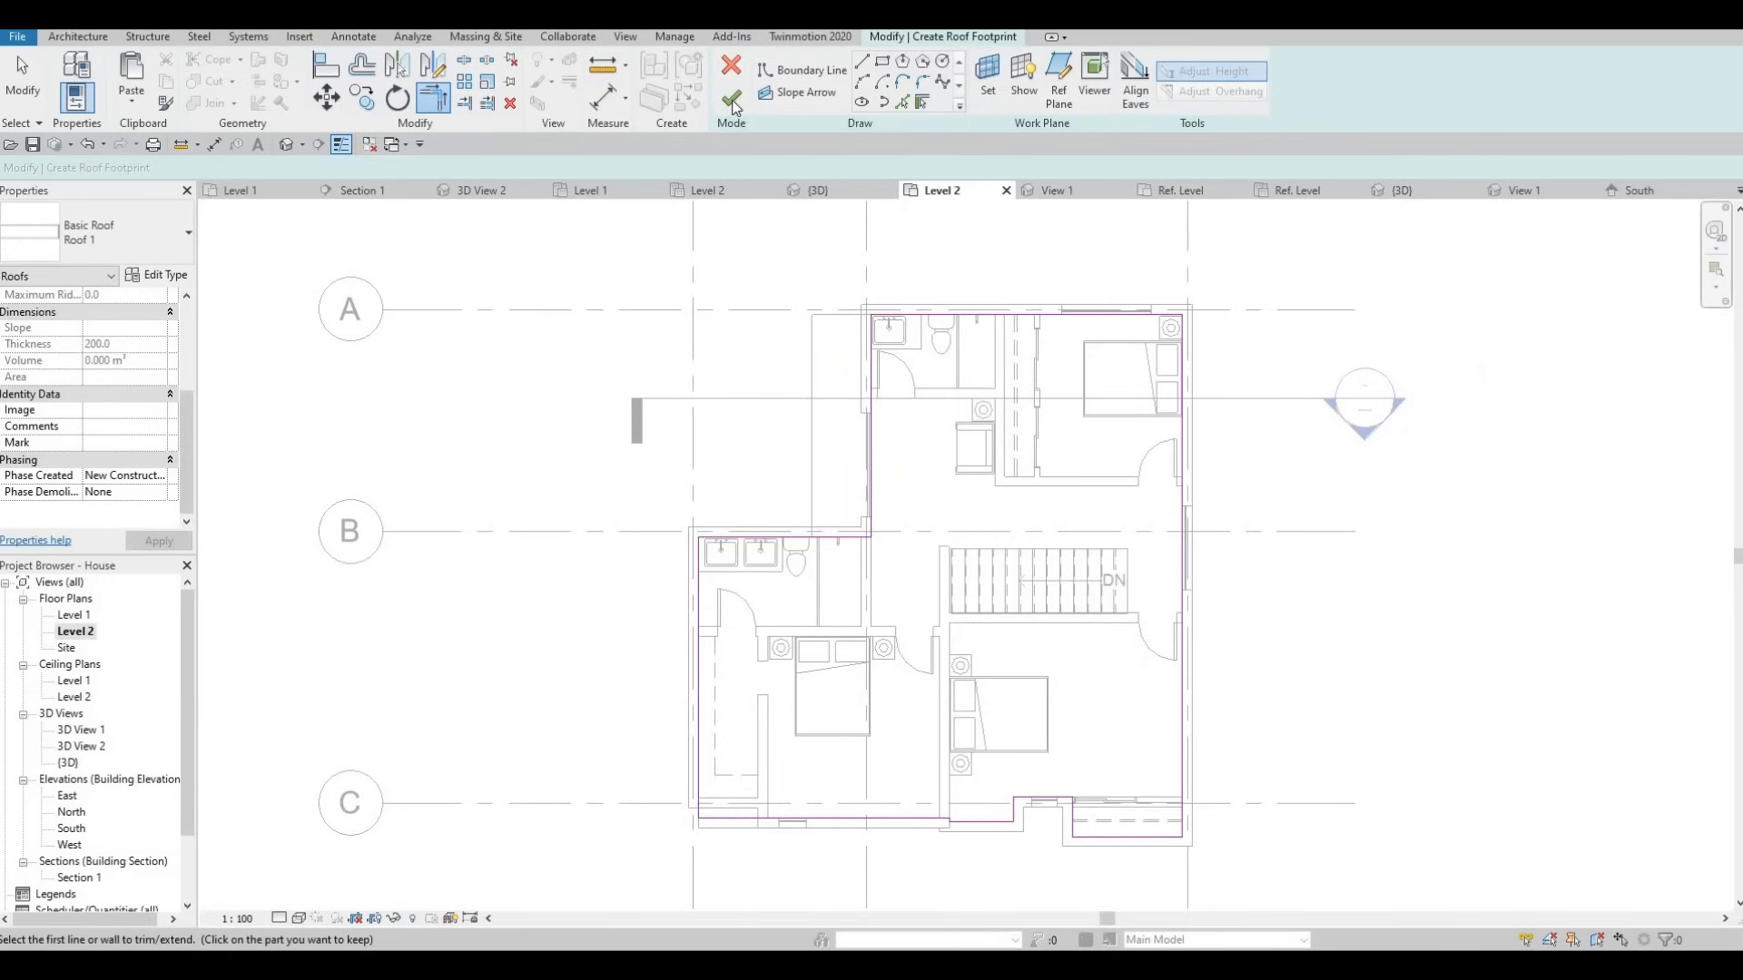
left_click(733, 102)
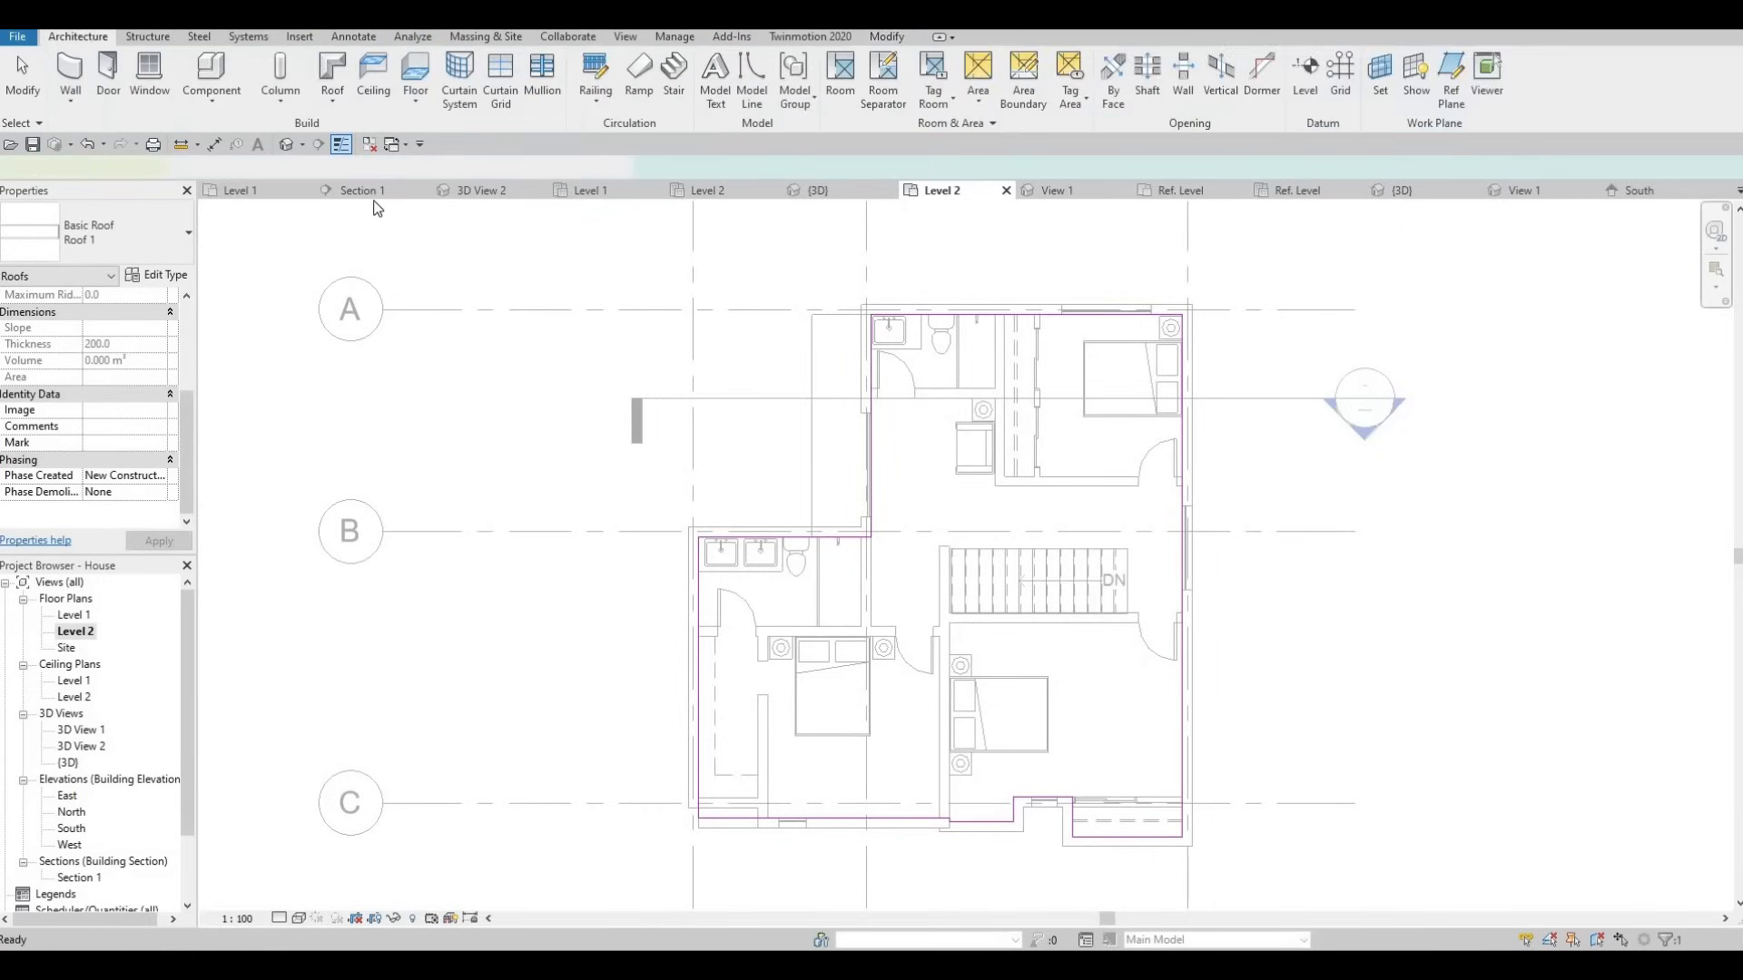
Open the default 3D view and select the new roof at the front corner of the upper floor.
left_click(287, 144)
middle_click_drag(916, 767, 837, 728, "shift")
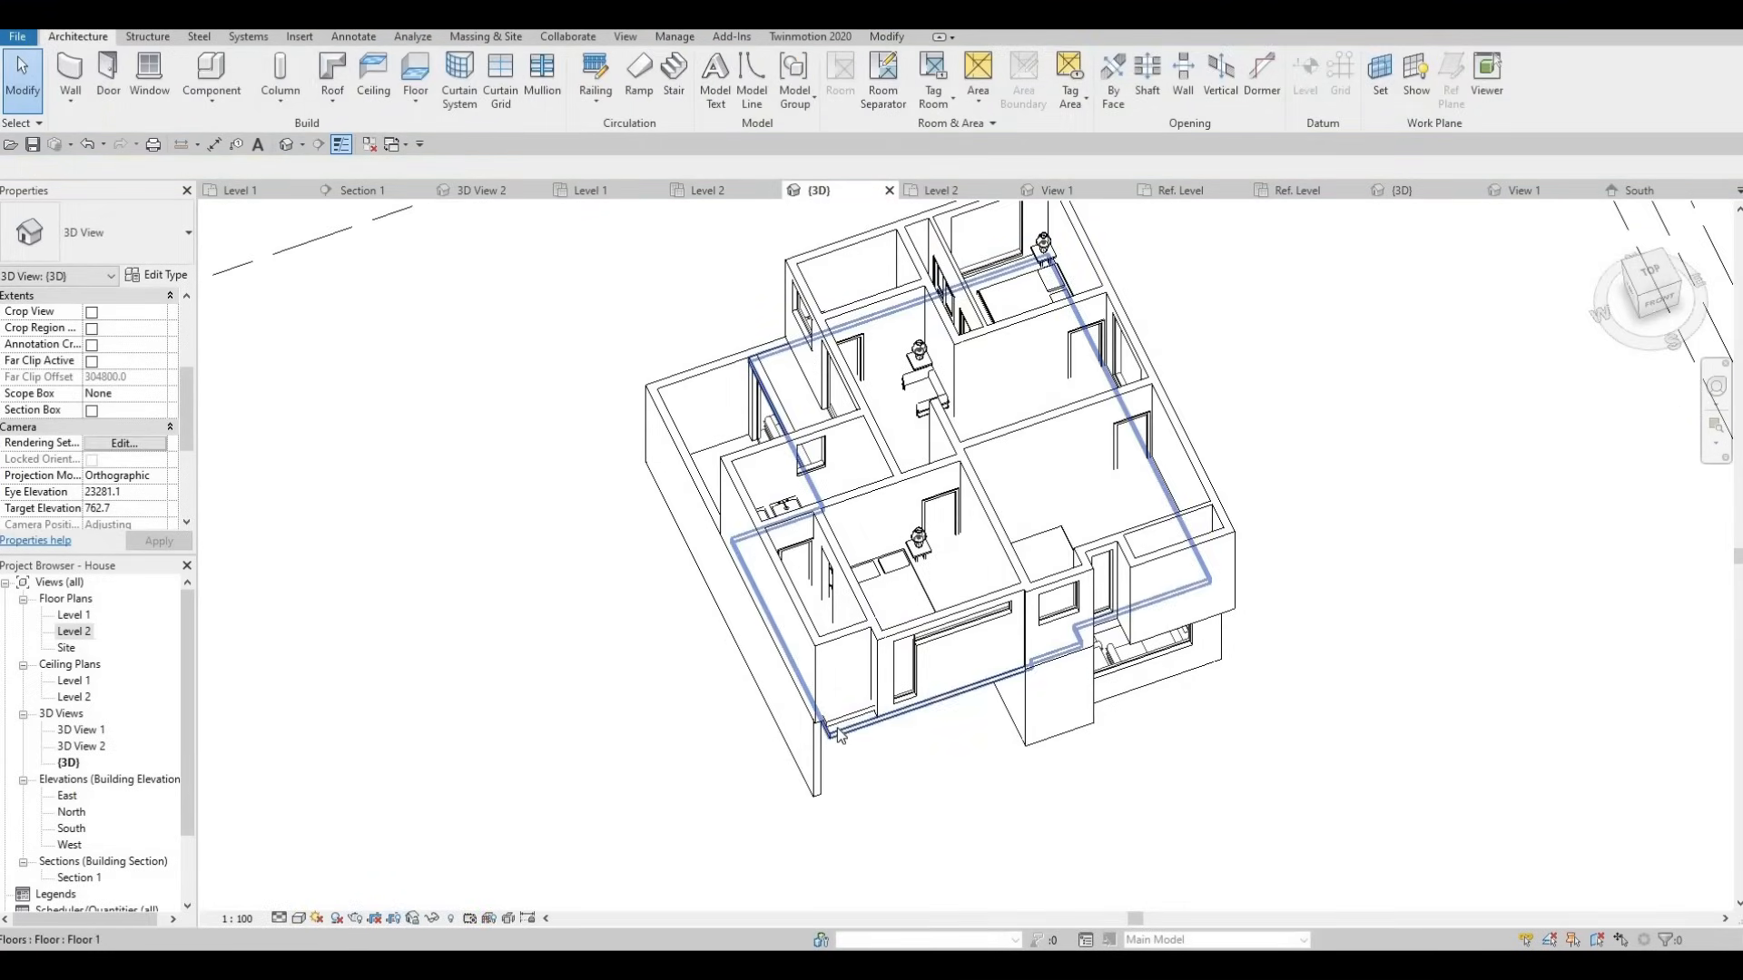
left_click(837, 728)
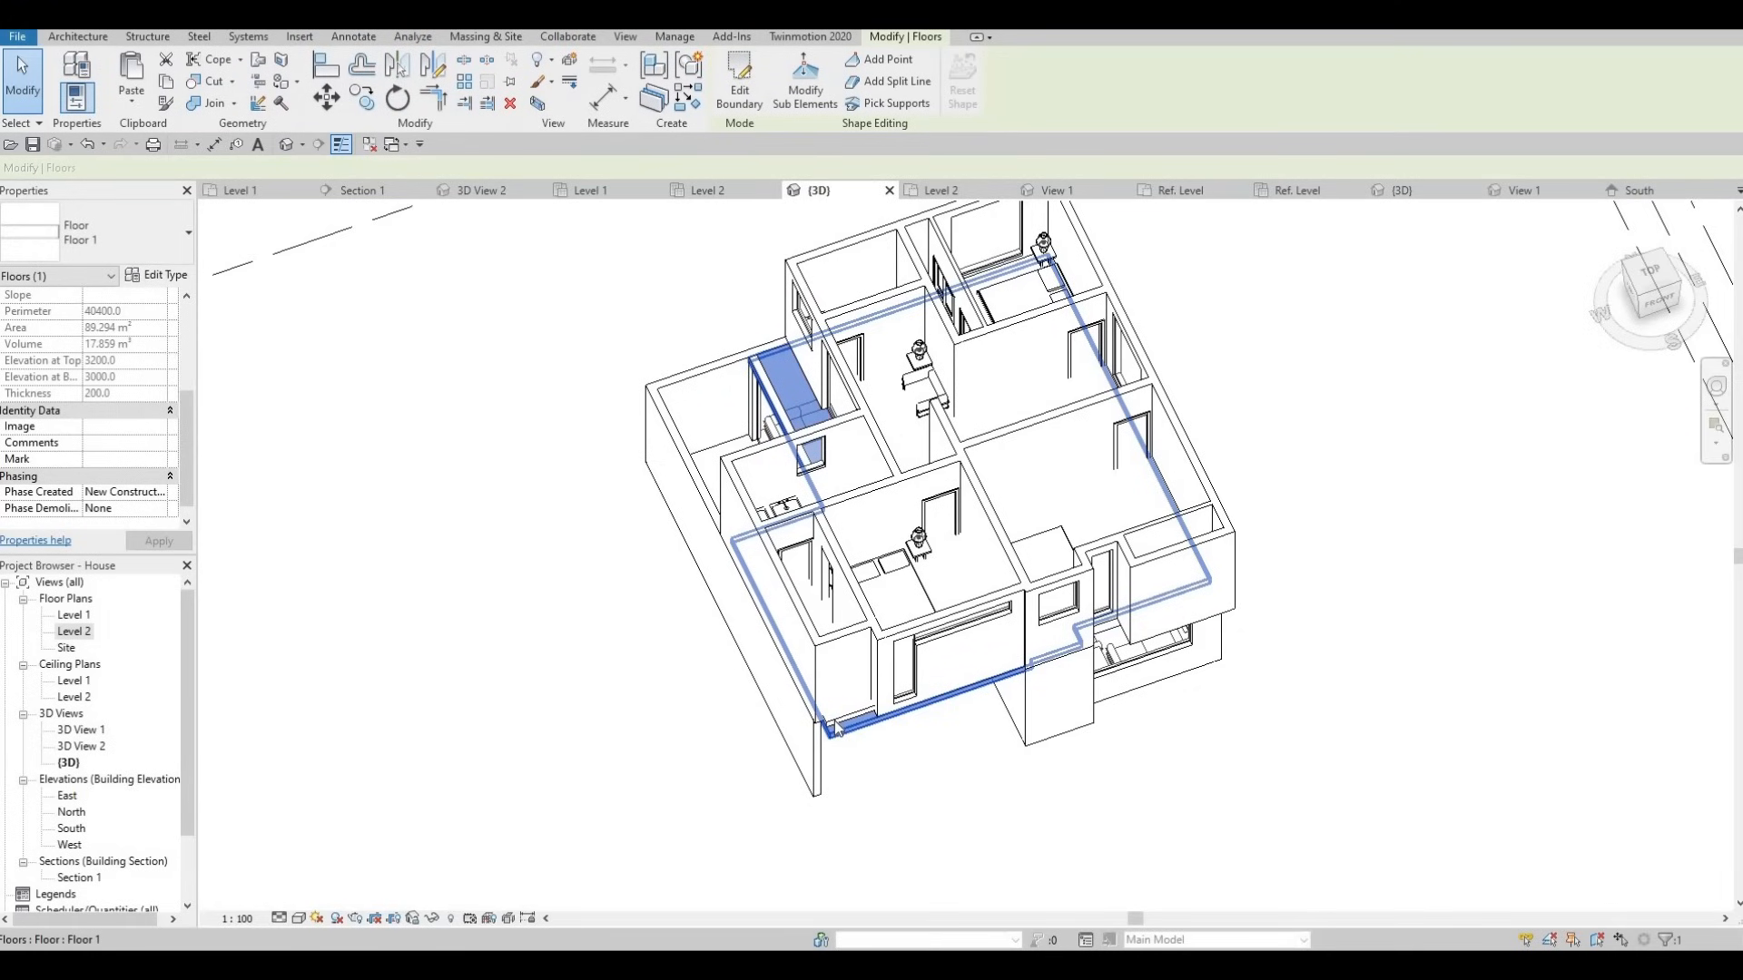
left_click(818, 726)
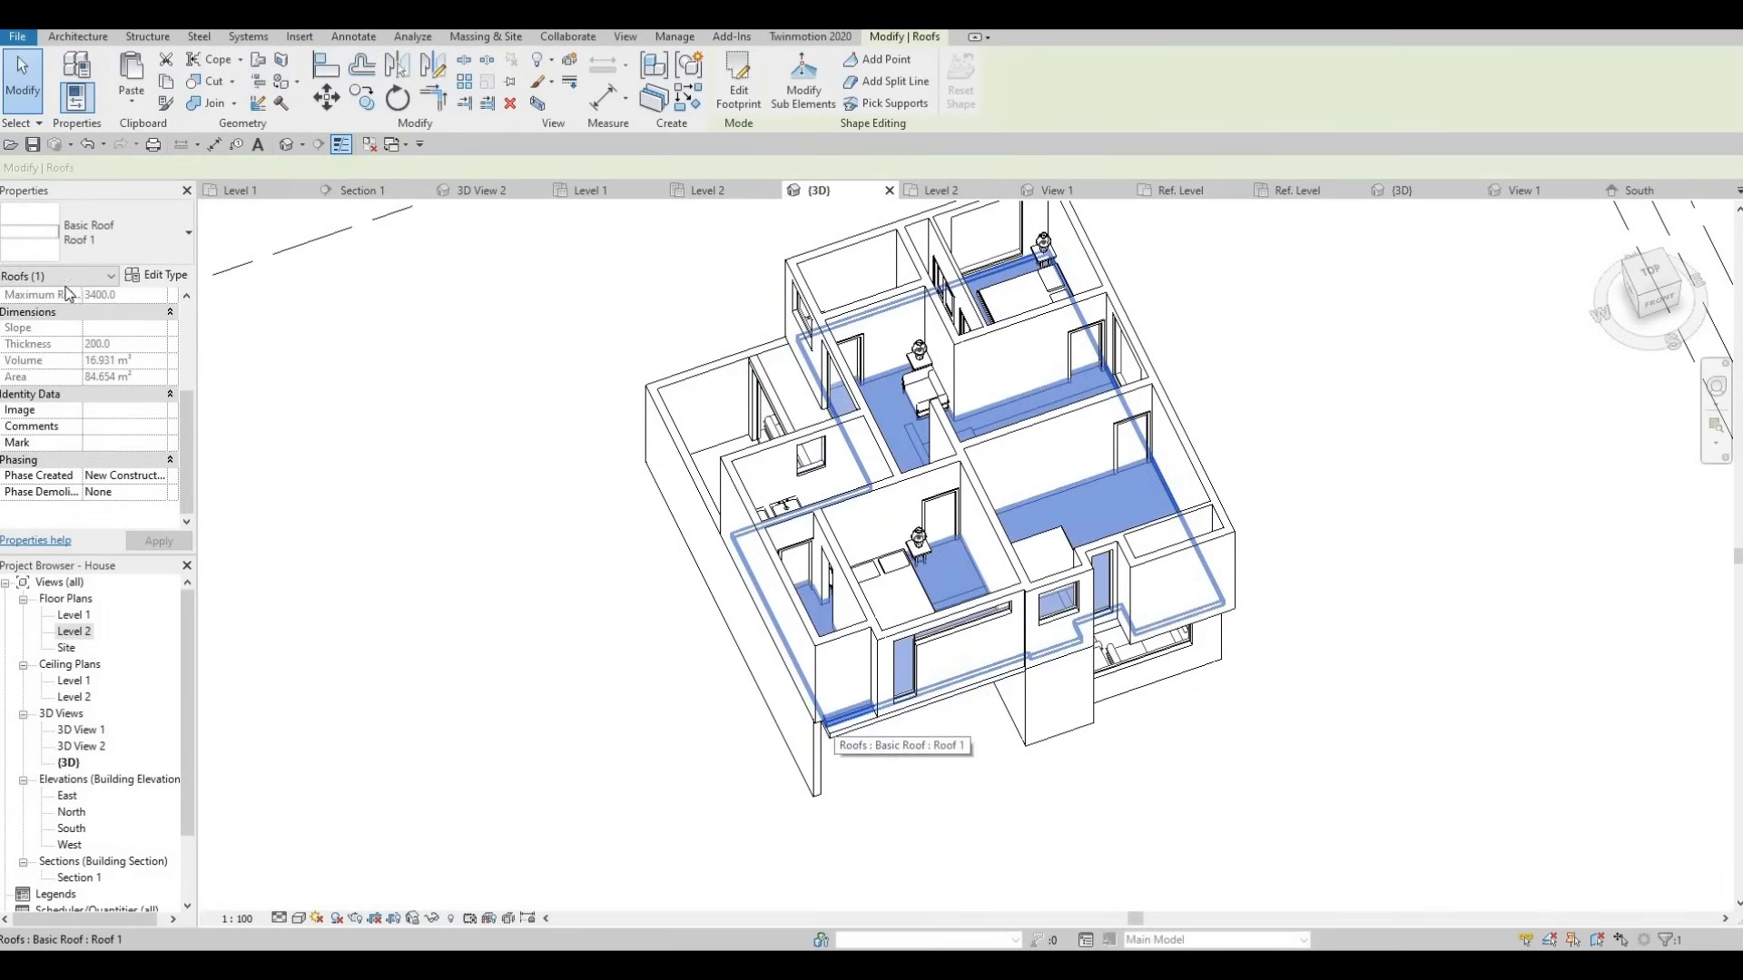
left_click(163, 276)
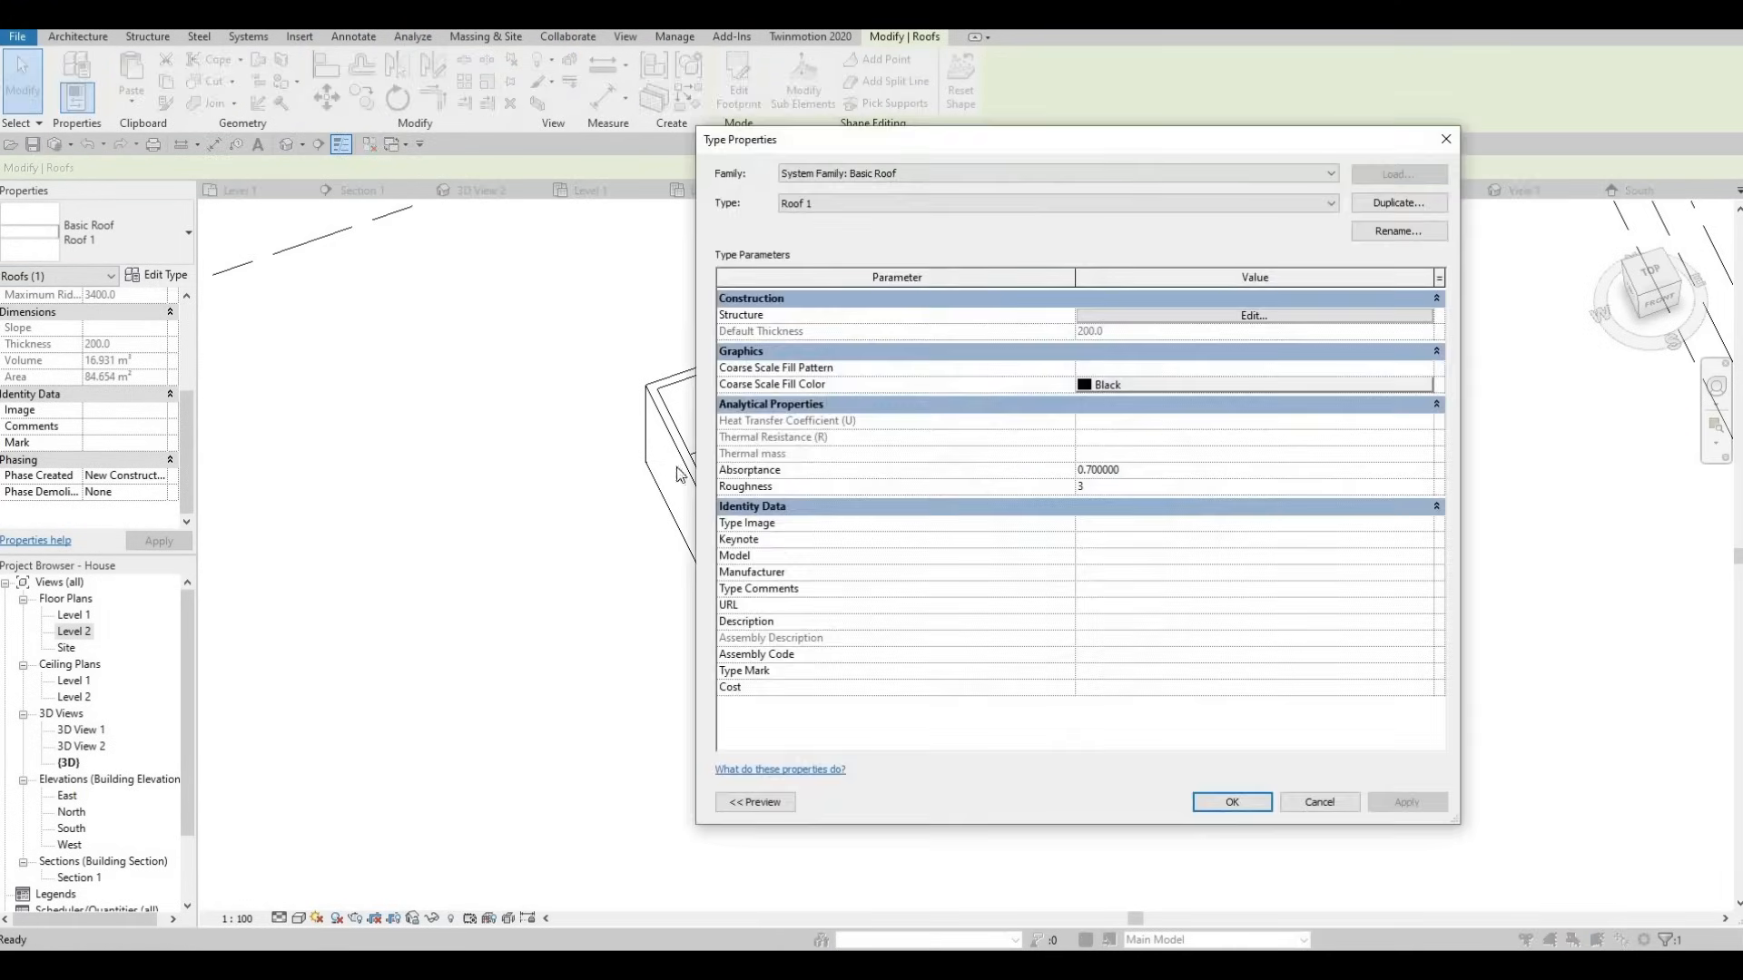
key("Escape")
key("Escape")
left_click(820, 725)
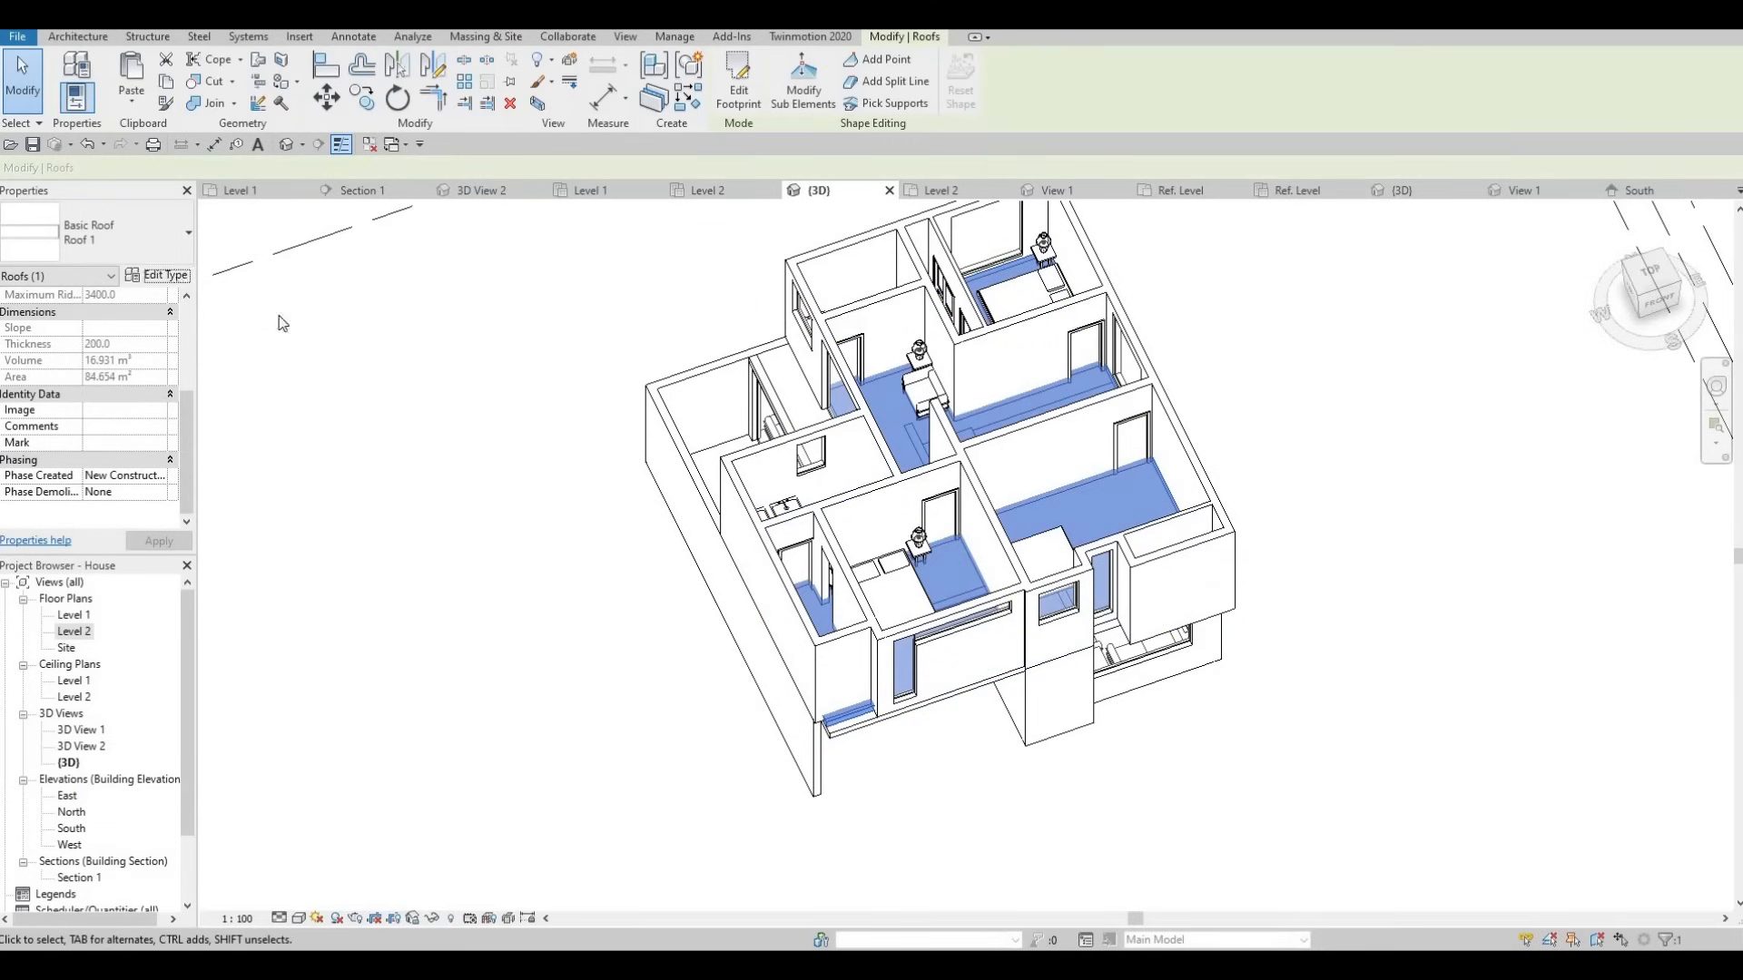
left_click(159, 275)
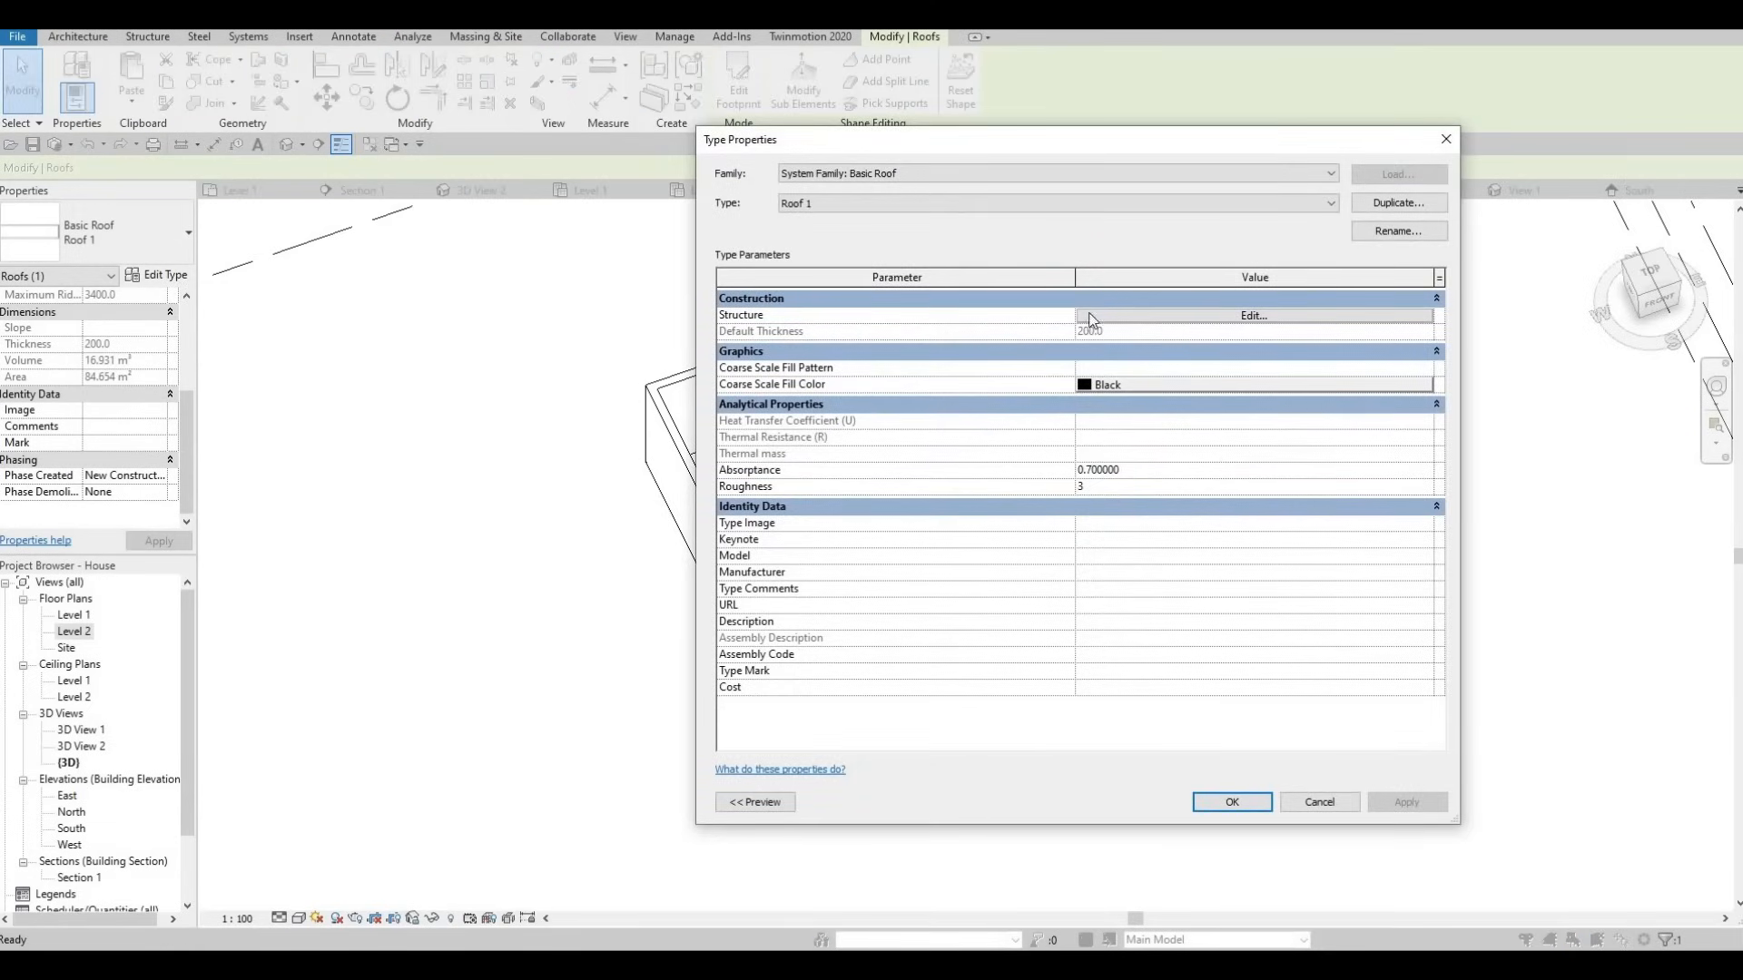
key("Escape")
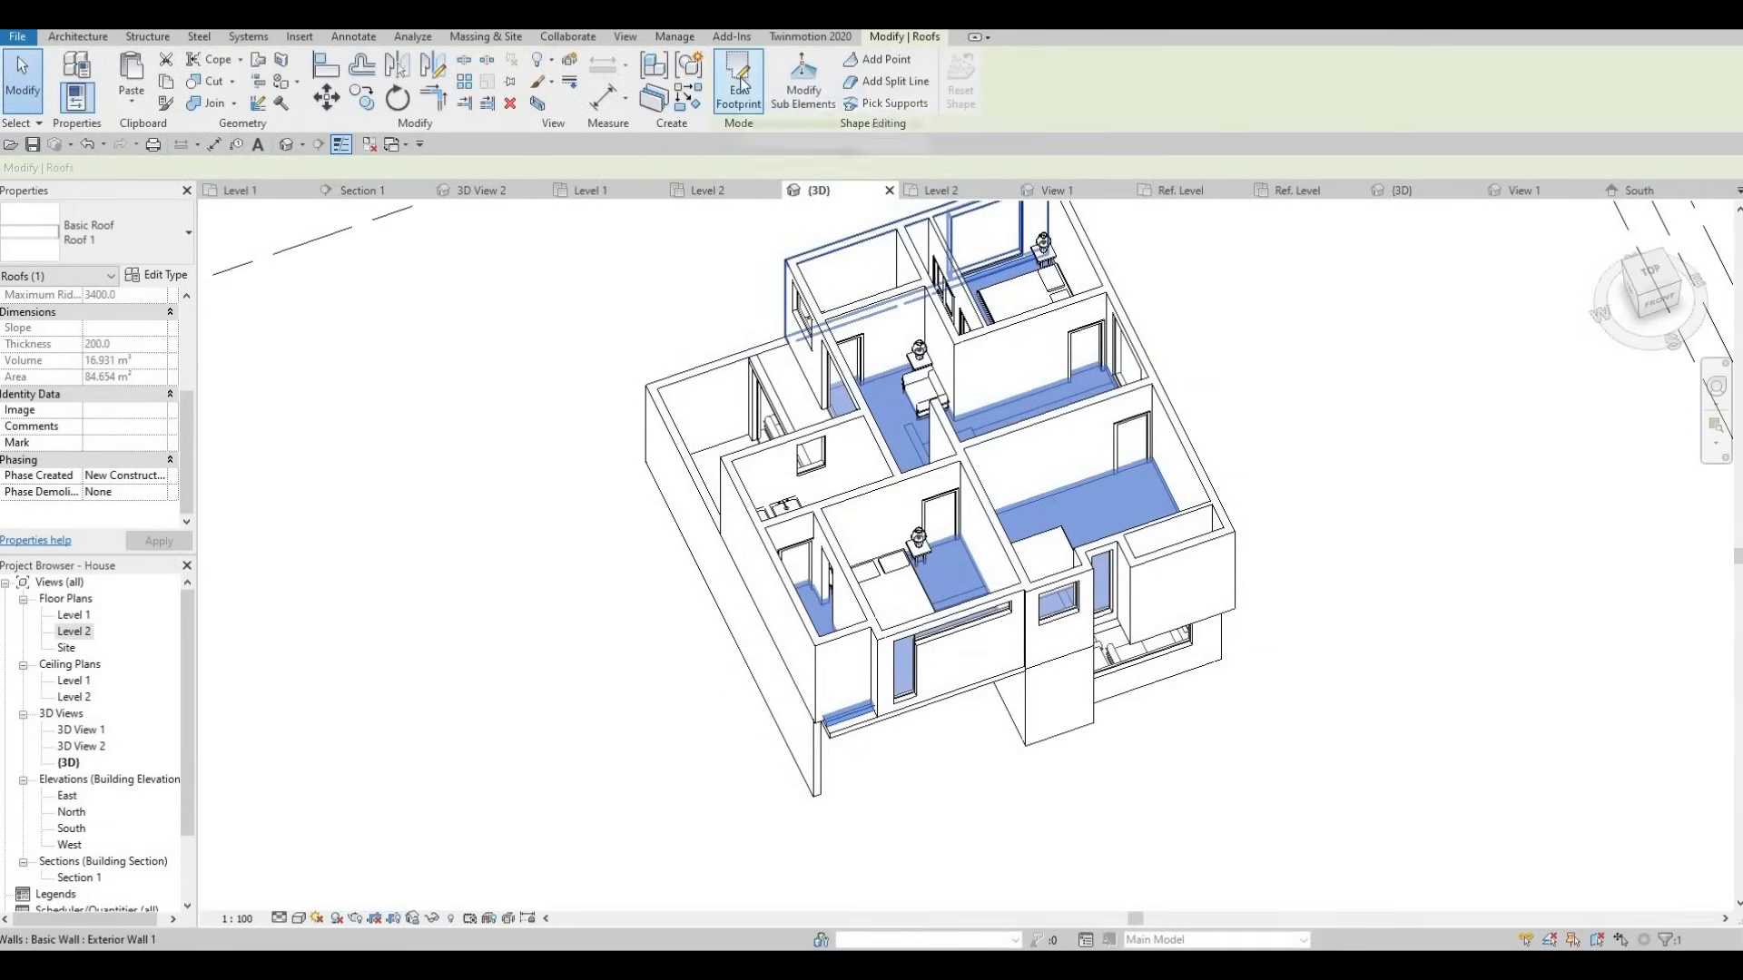
Edit the roof's footprint, set its base level to Level 3 and finish the sketch.
left_click(740, 82)
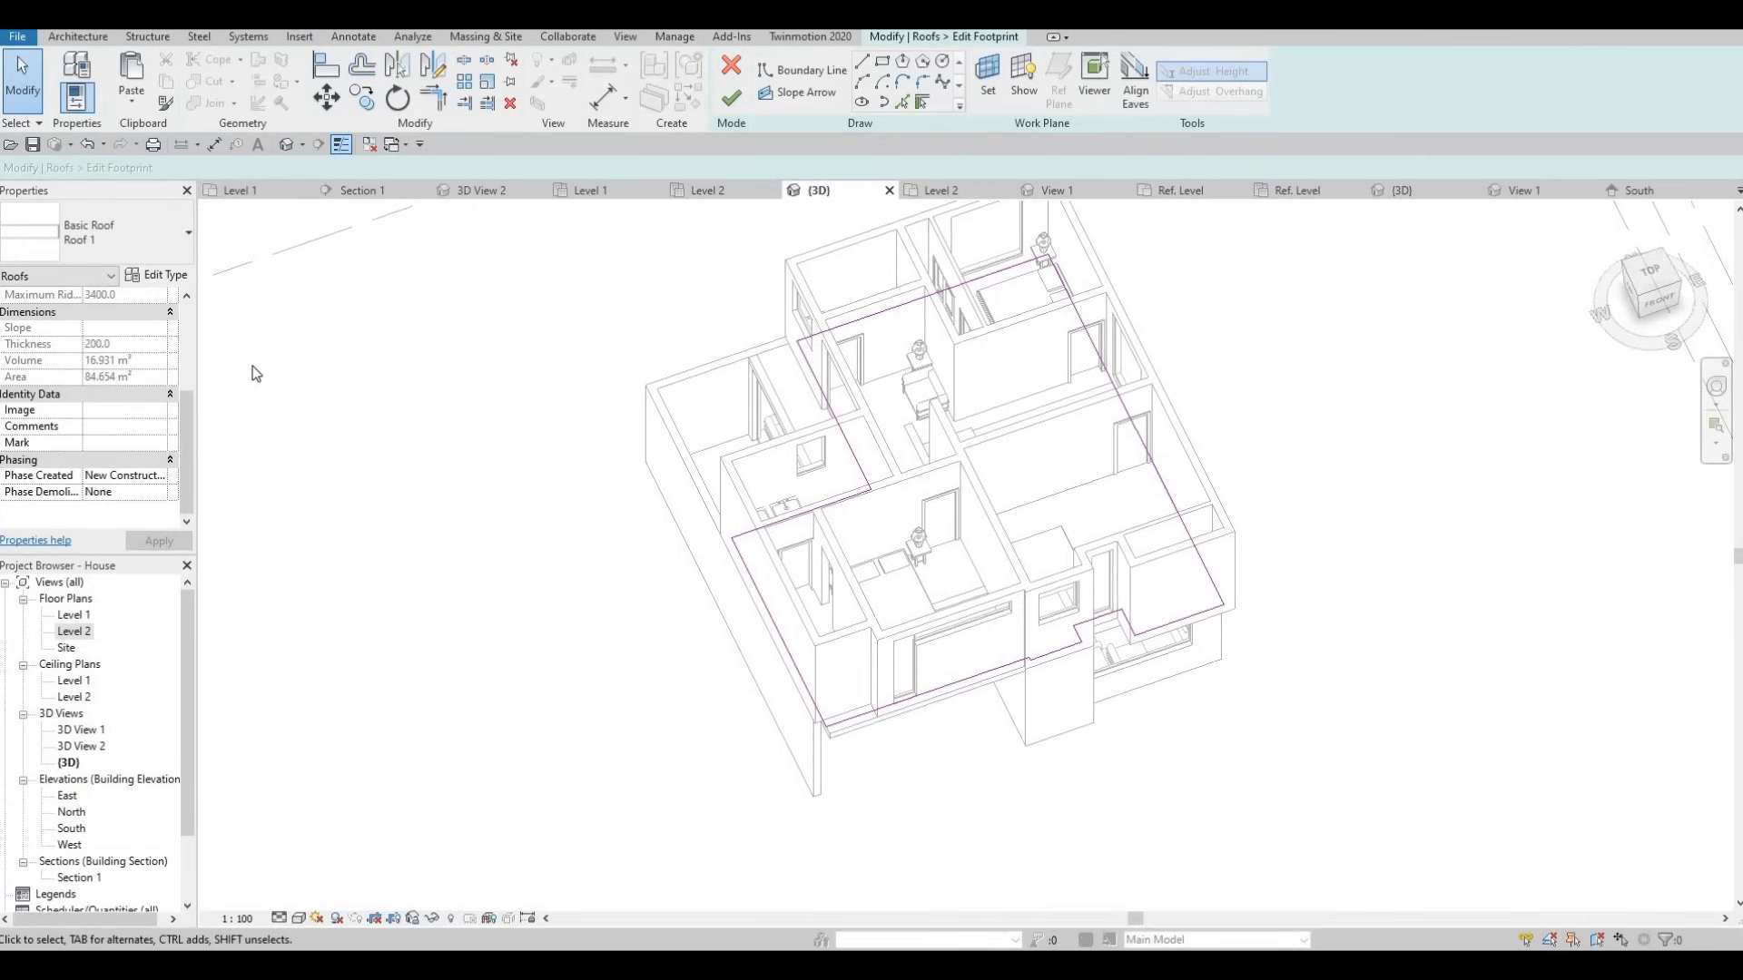
scroll(182, 373, "up", 3)
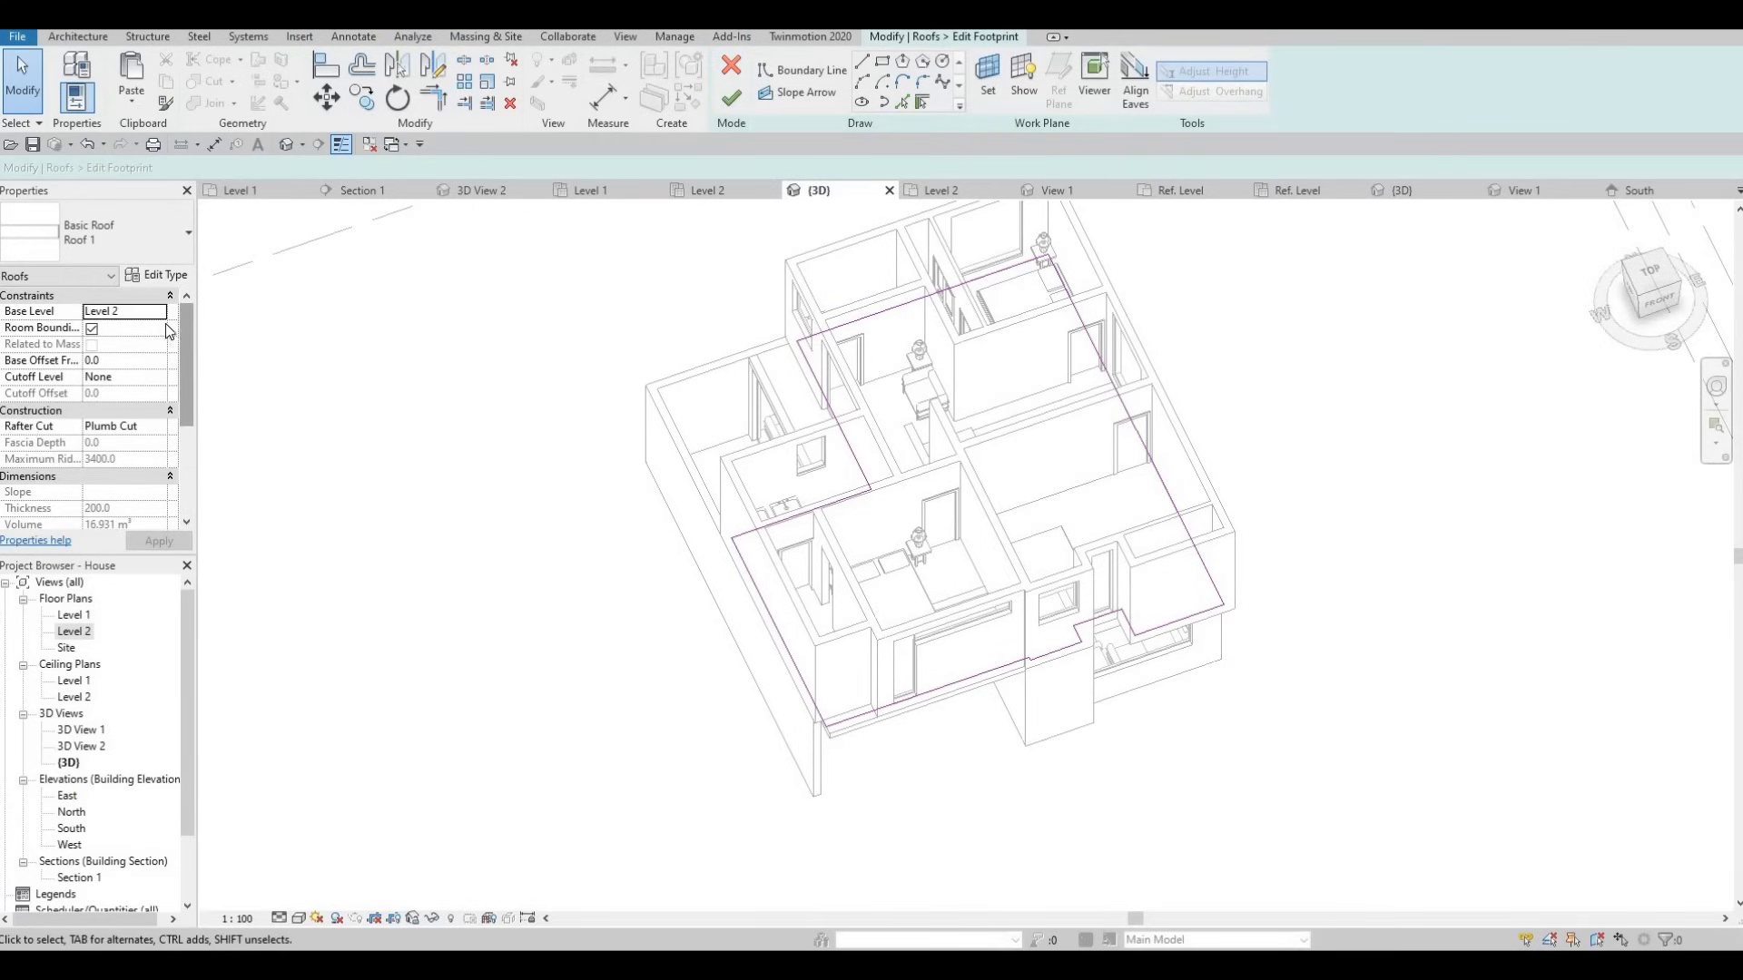
left_click(136, 311)
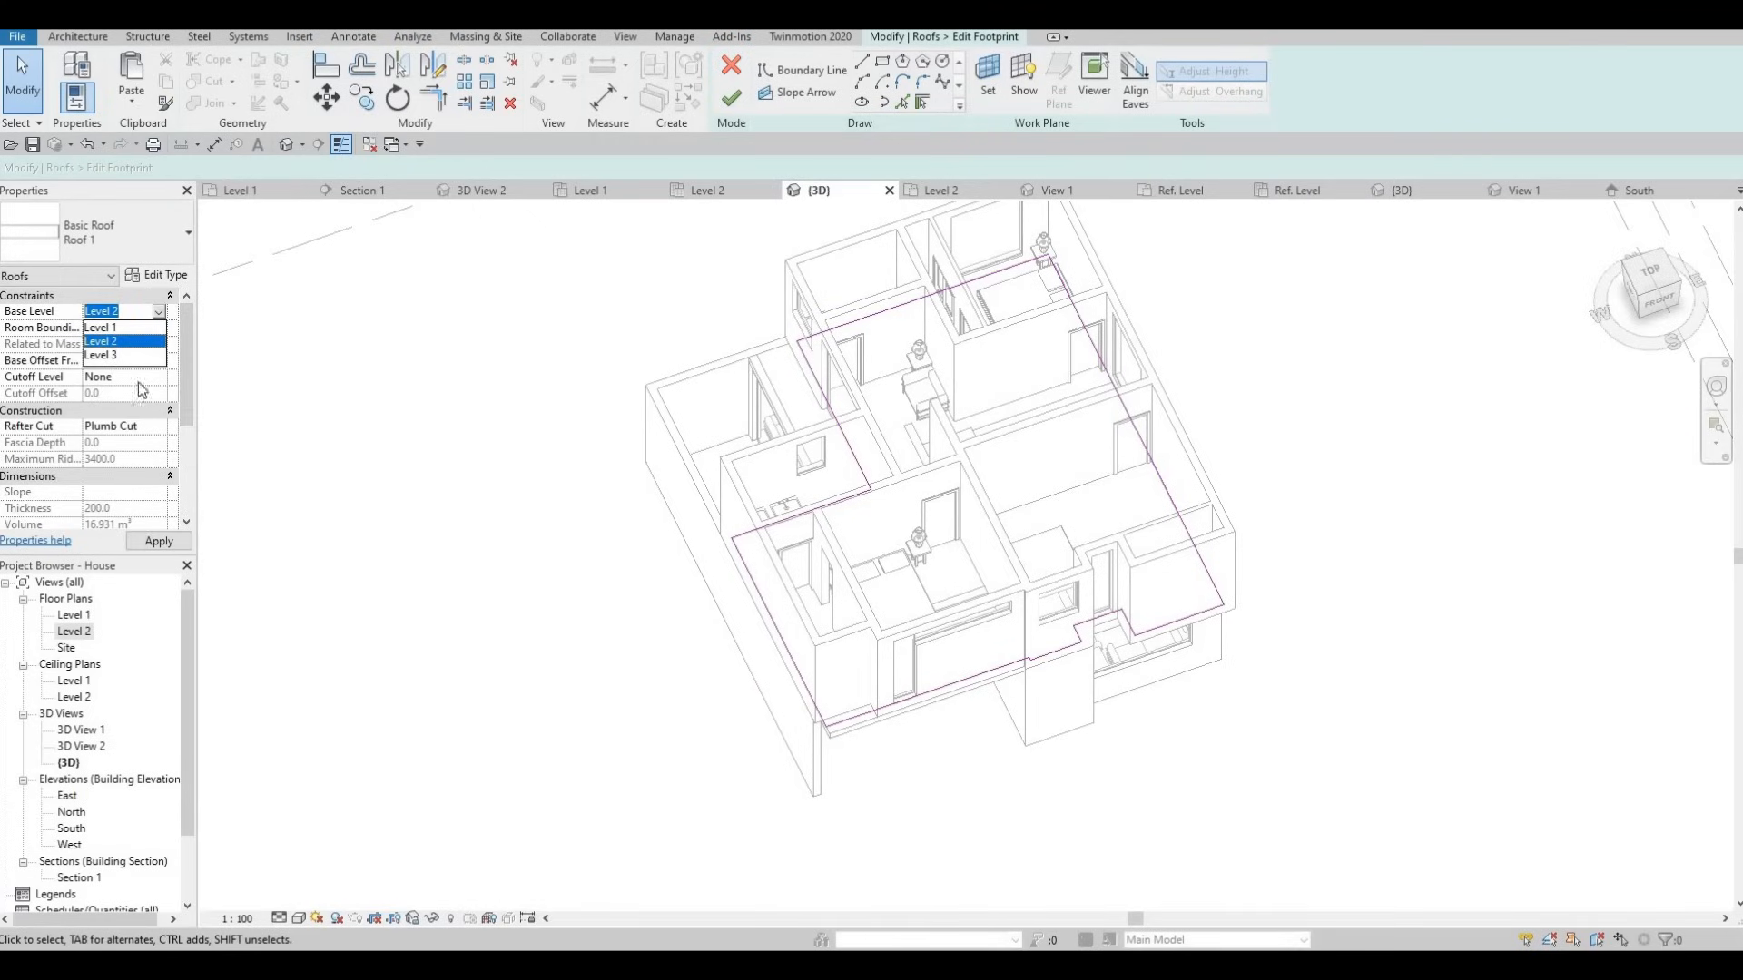
left_click(102, 355)
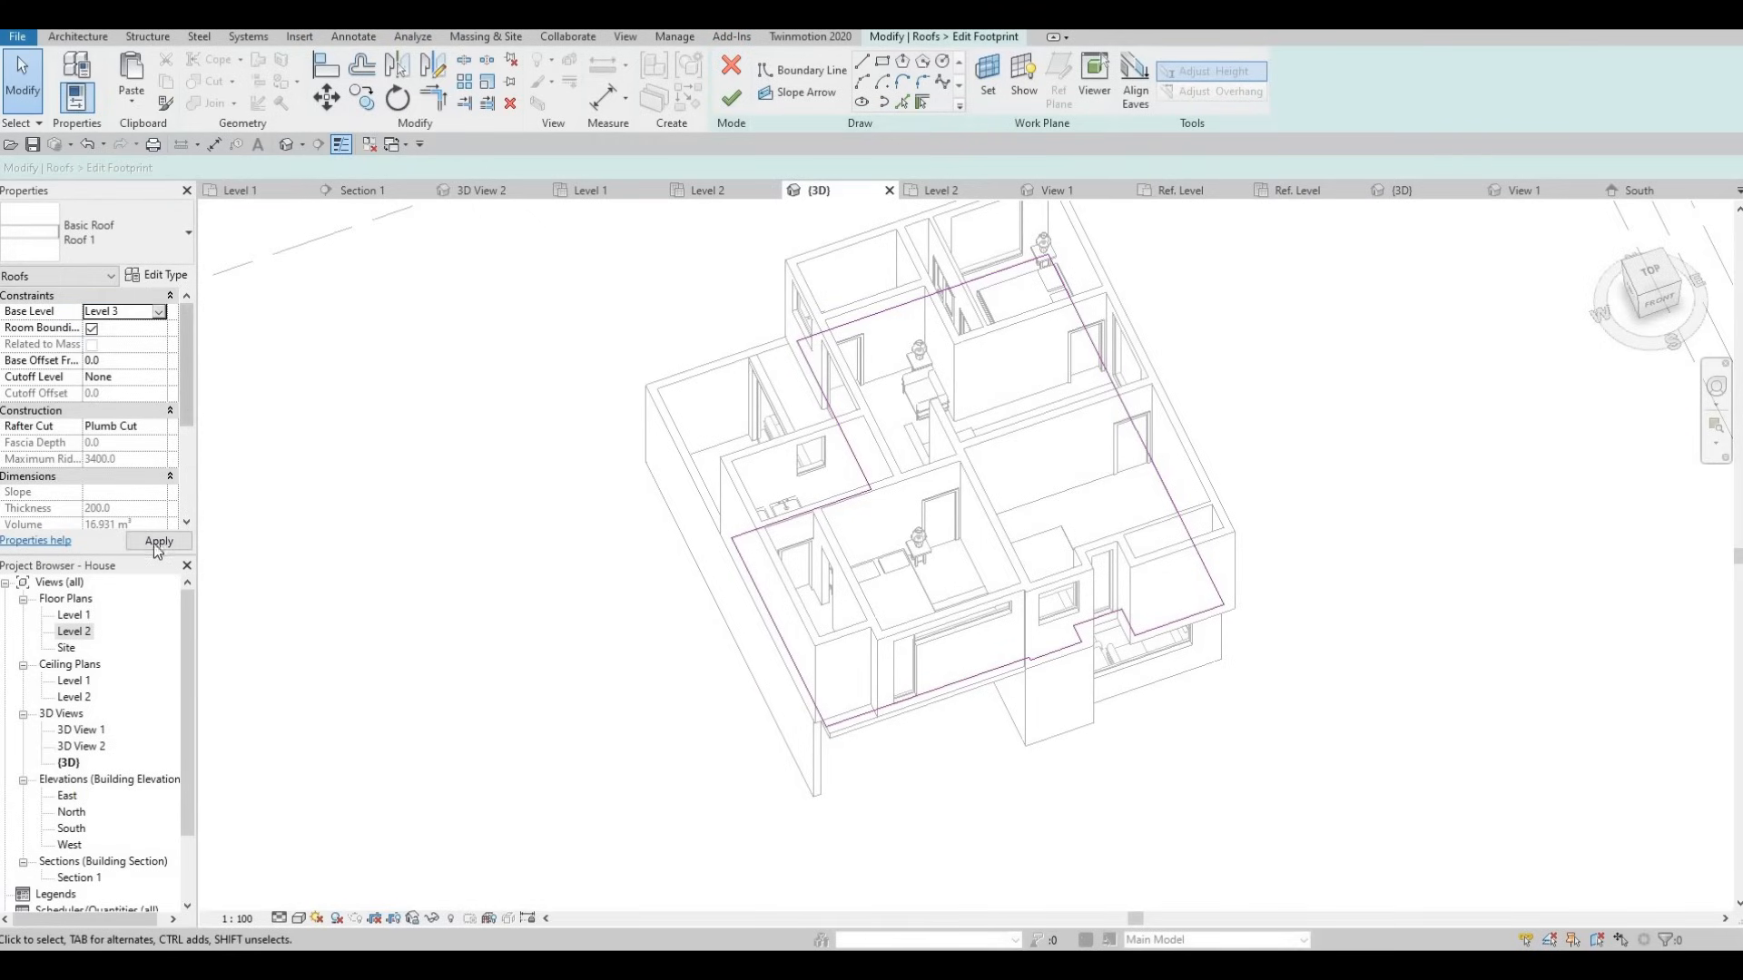
left_click(731, 100)
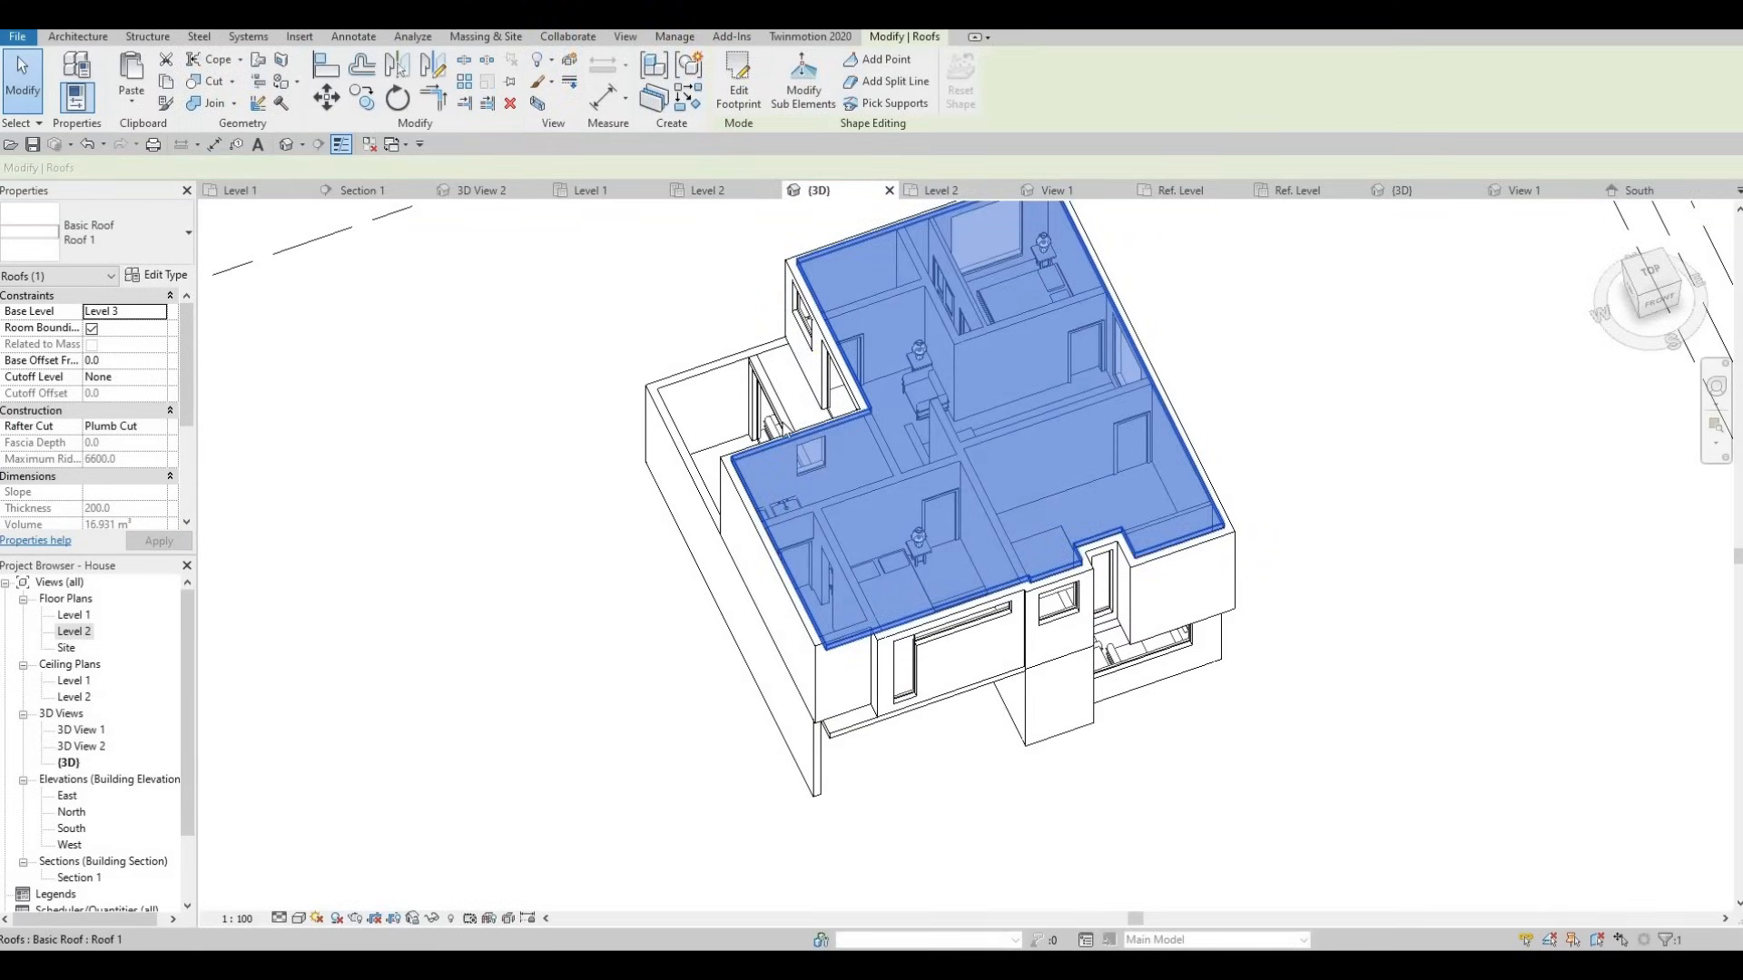
Set the roof's base offset from its level to -200 so it sits within the surrounding walls.
key("Escape")
middle_click_drag(895, 373, 841, 543, "shift")
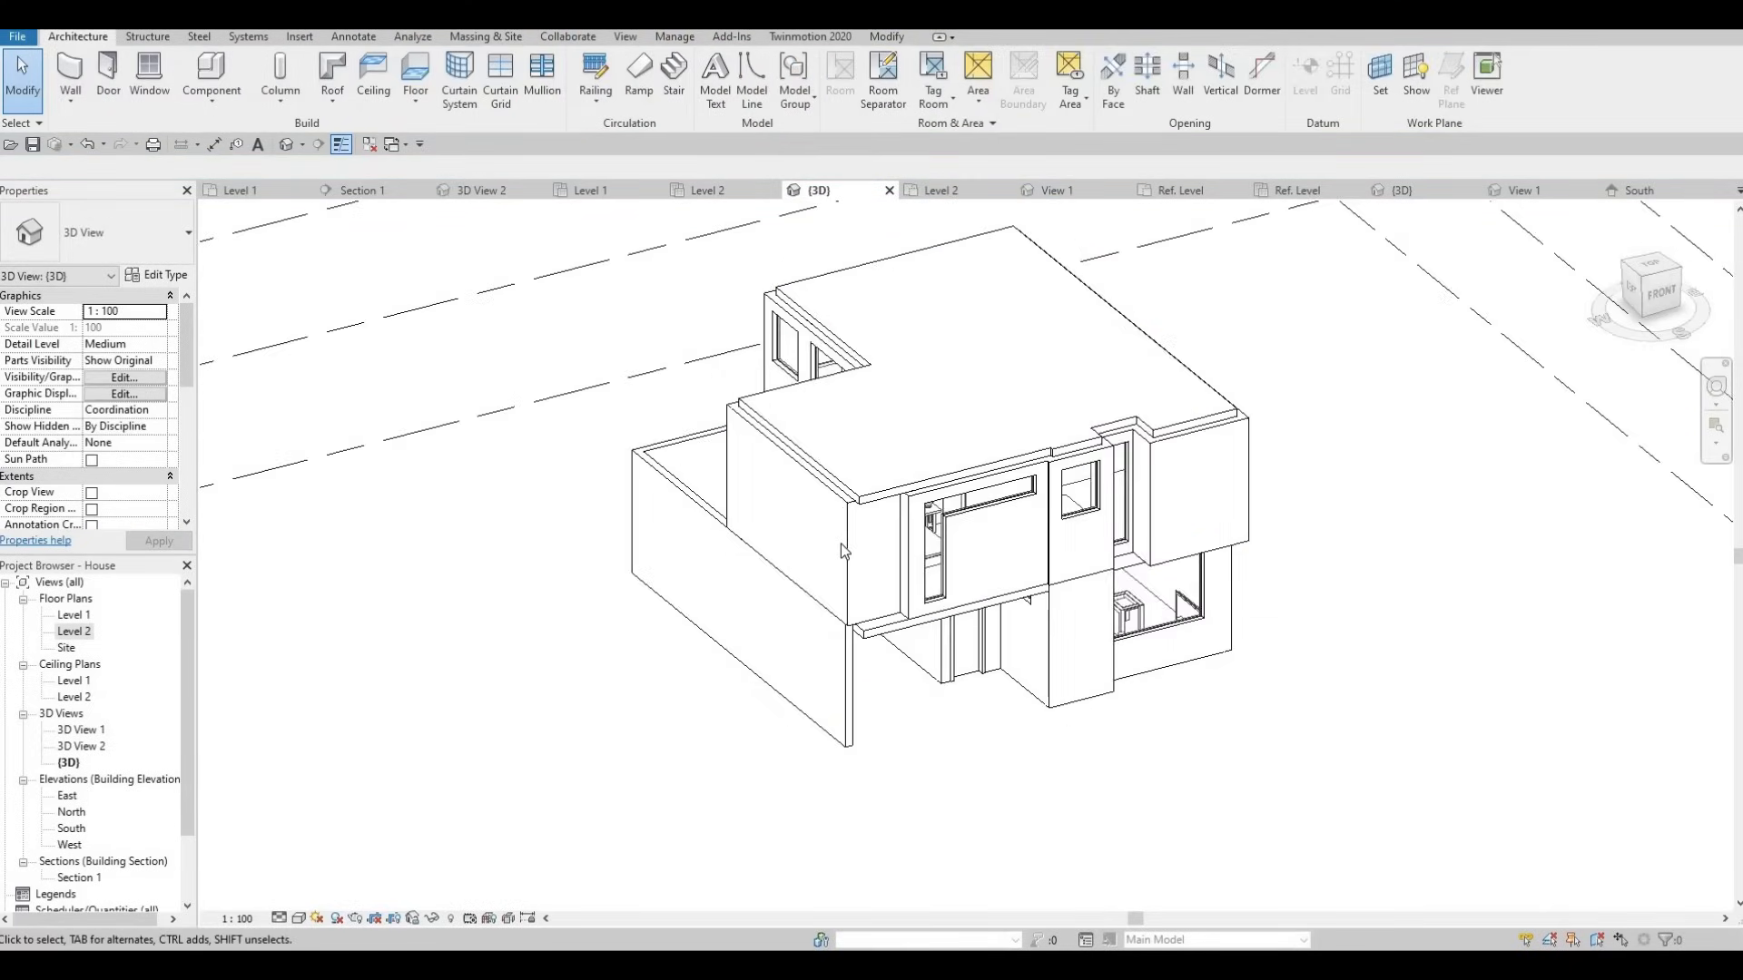
scroll(840, 543, "up", 5)
left_click(840, 561)
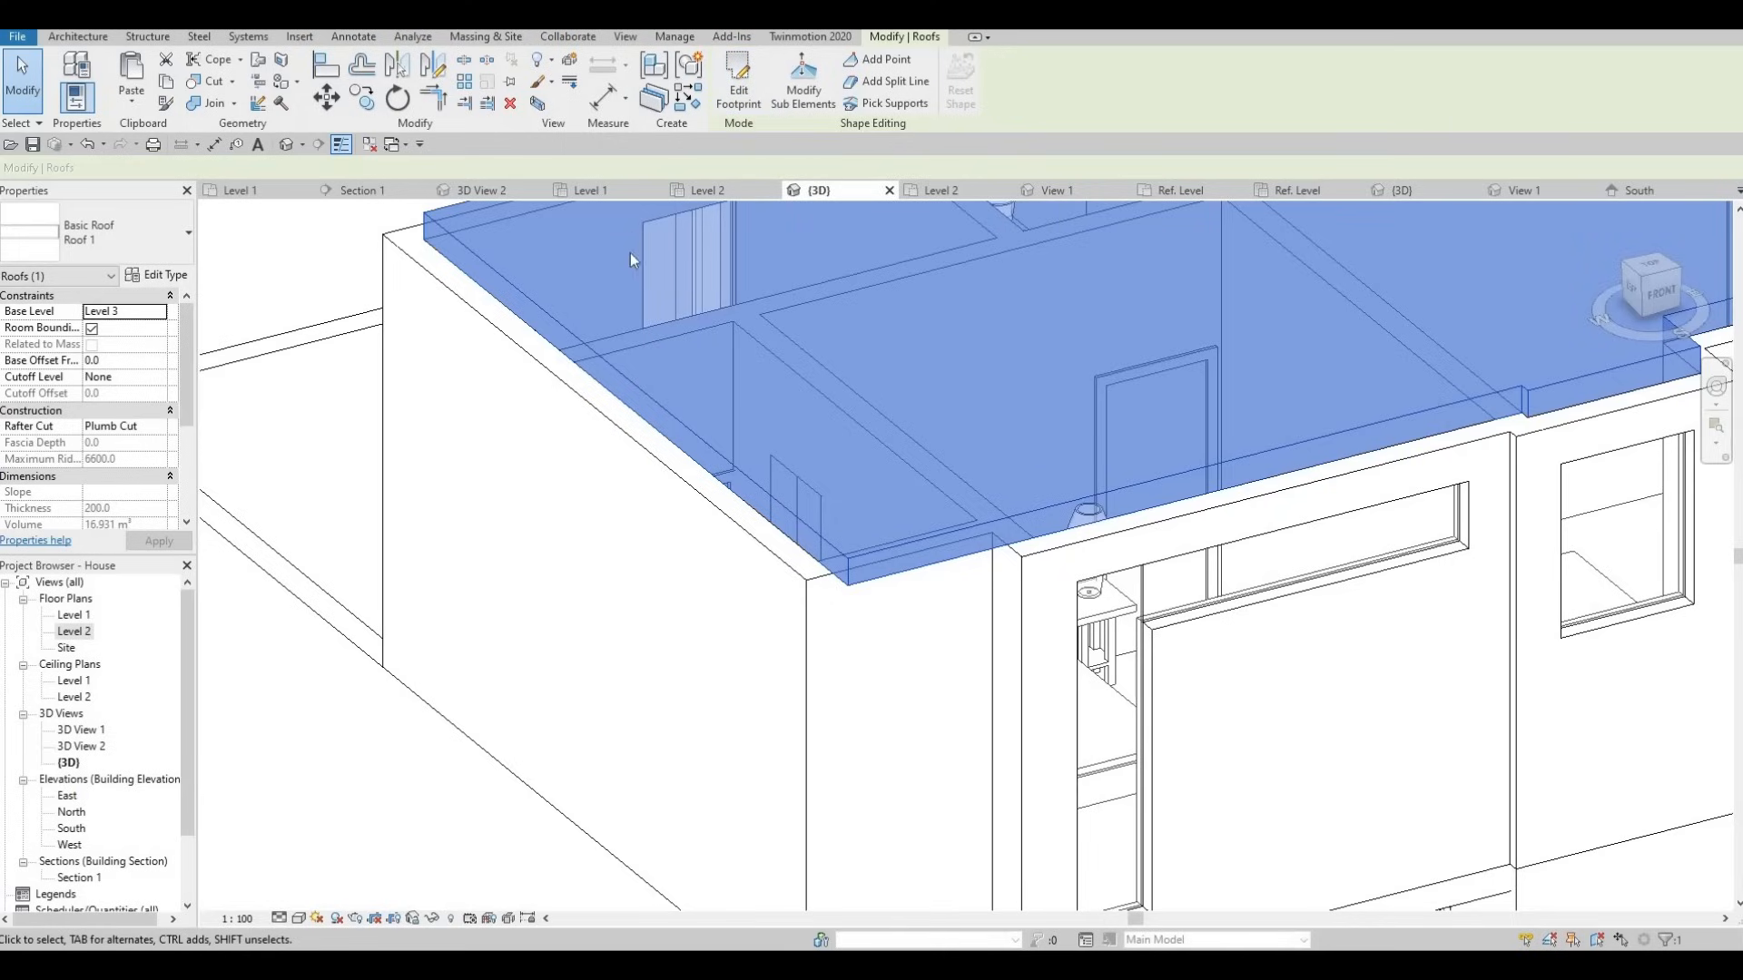
left_click(127, 361)
type("-2")
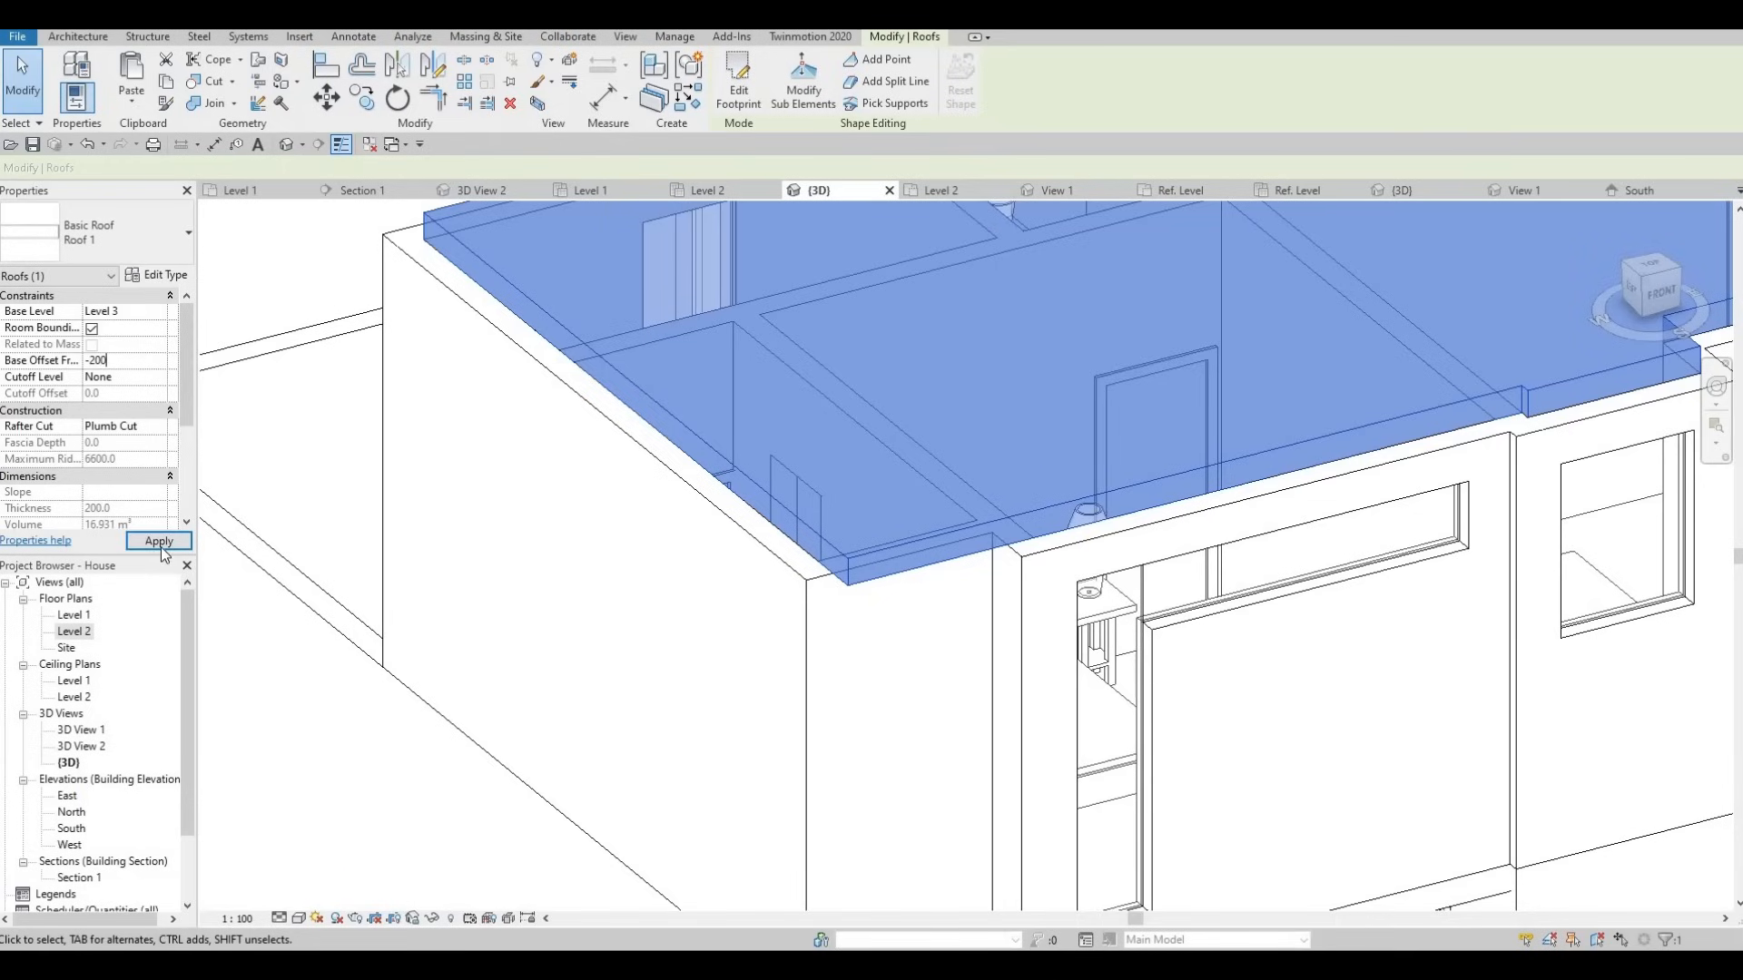
left_click(169, 548)
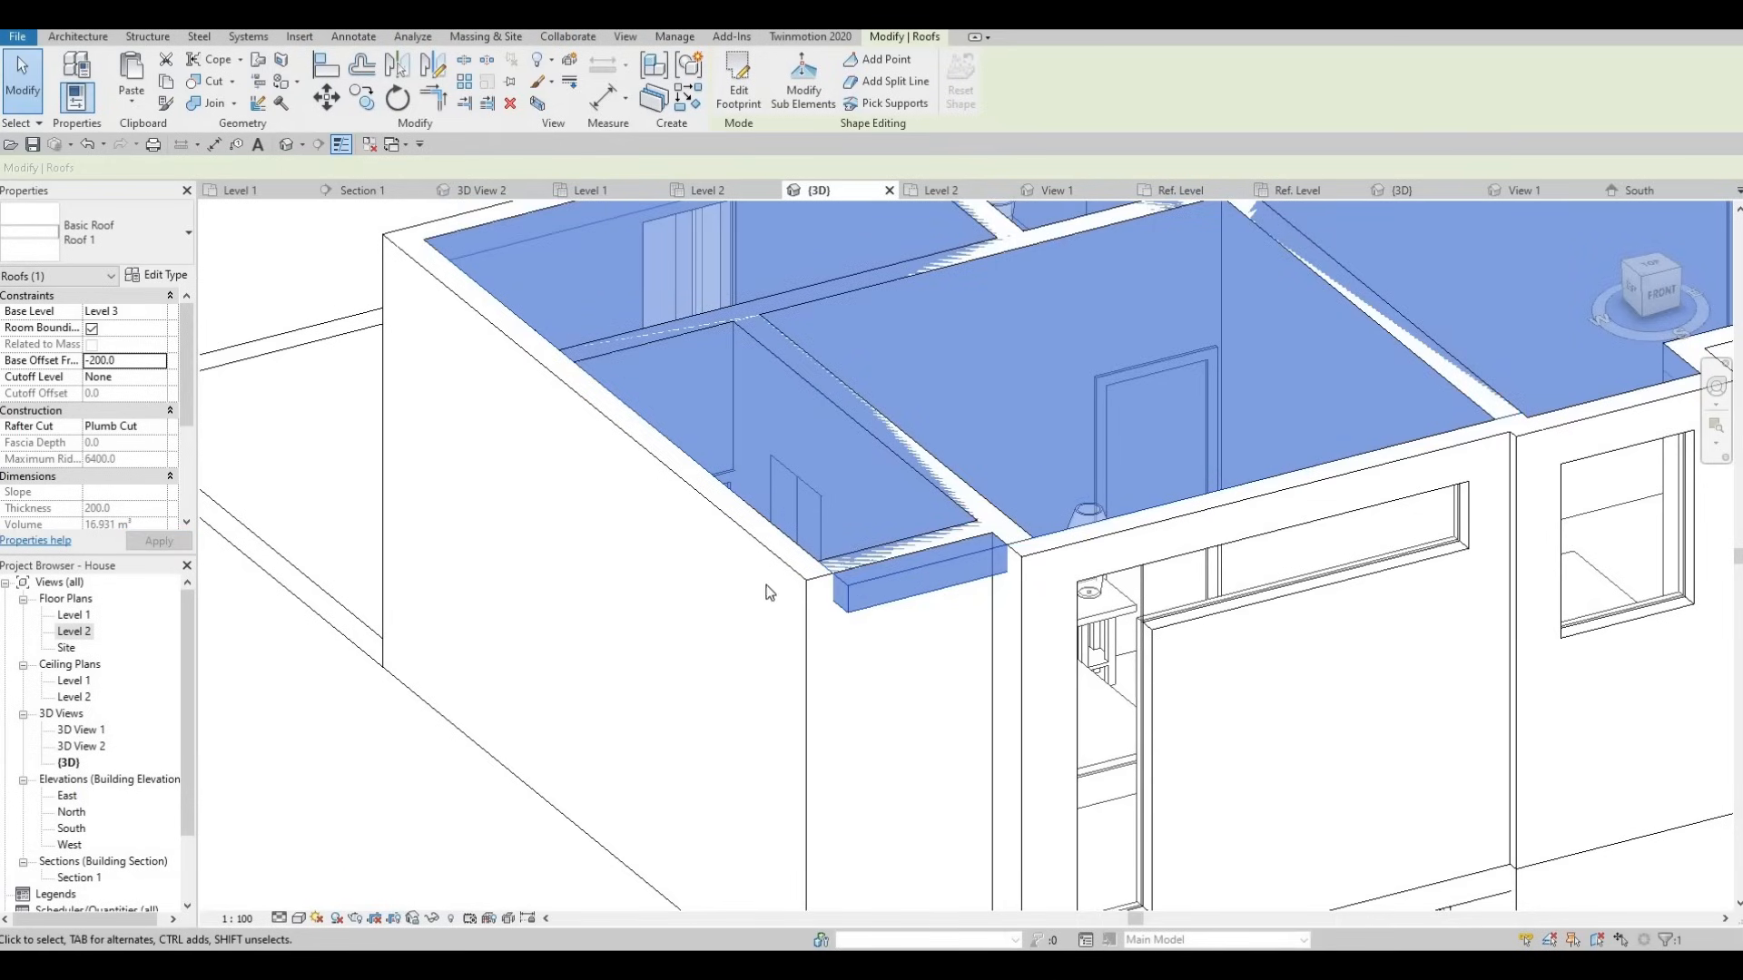
Reopen the roof footprint in the Level 2 plan and add boundary lines along the southwest closet's inner south face and its partition's bedroom-side face.
left_click(739, 89)
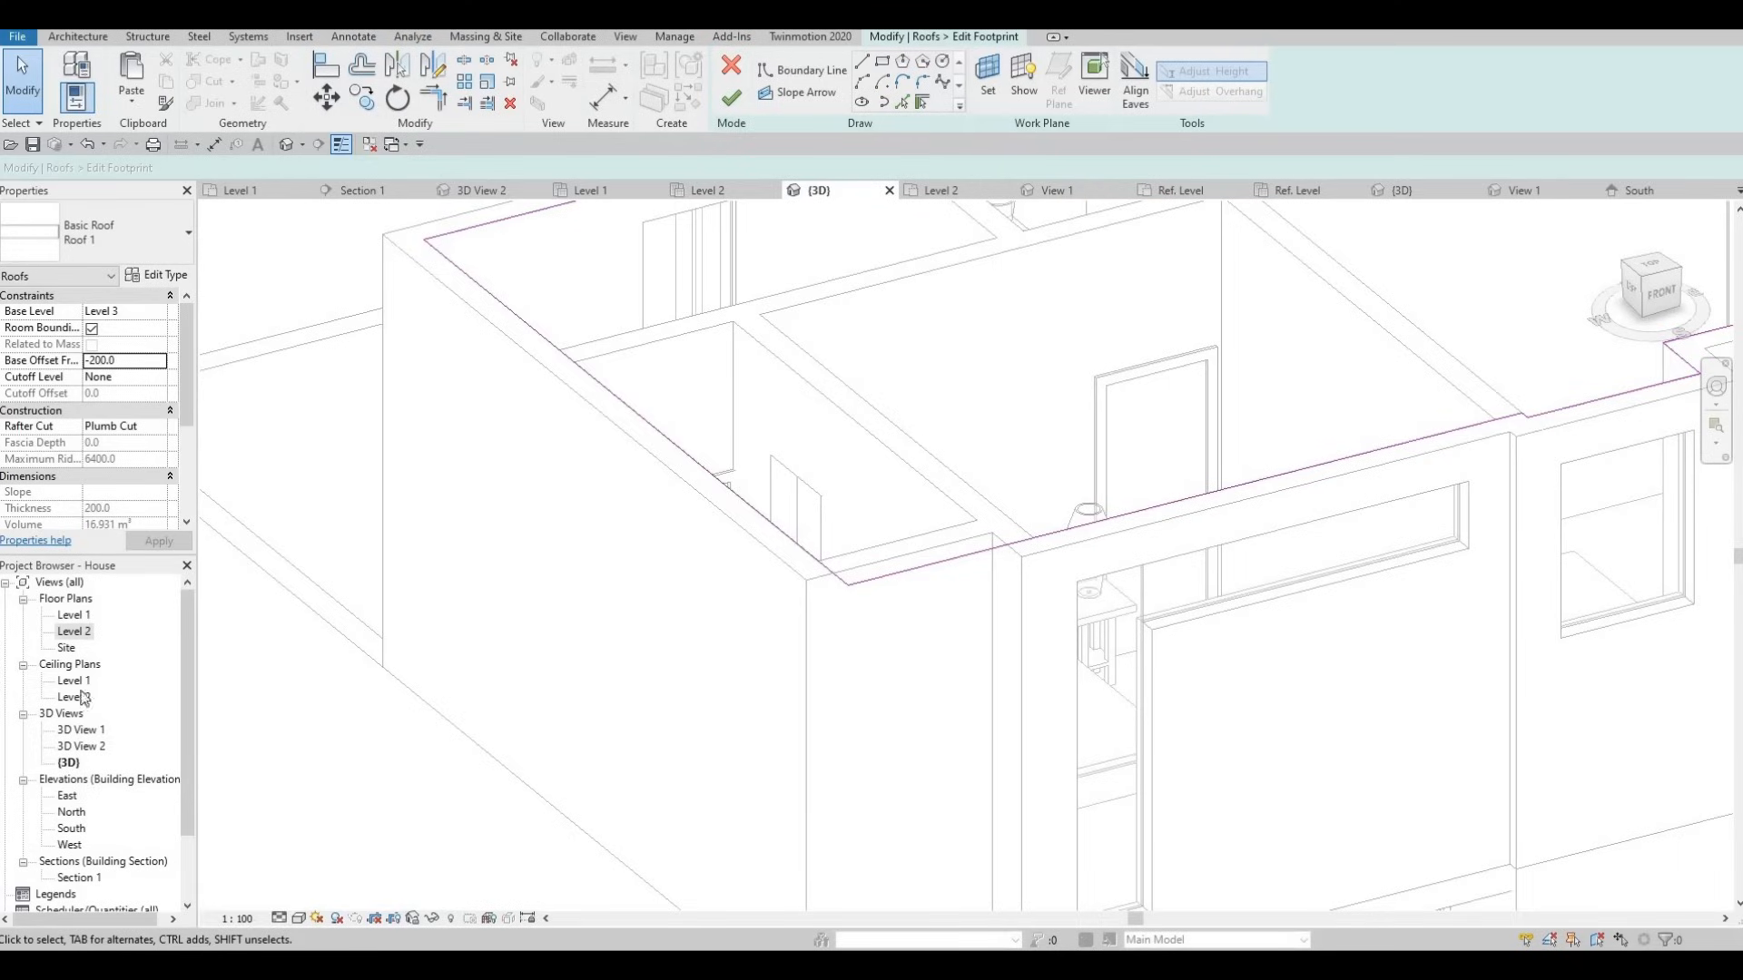
double_click(75, 631)
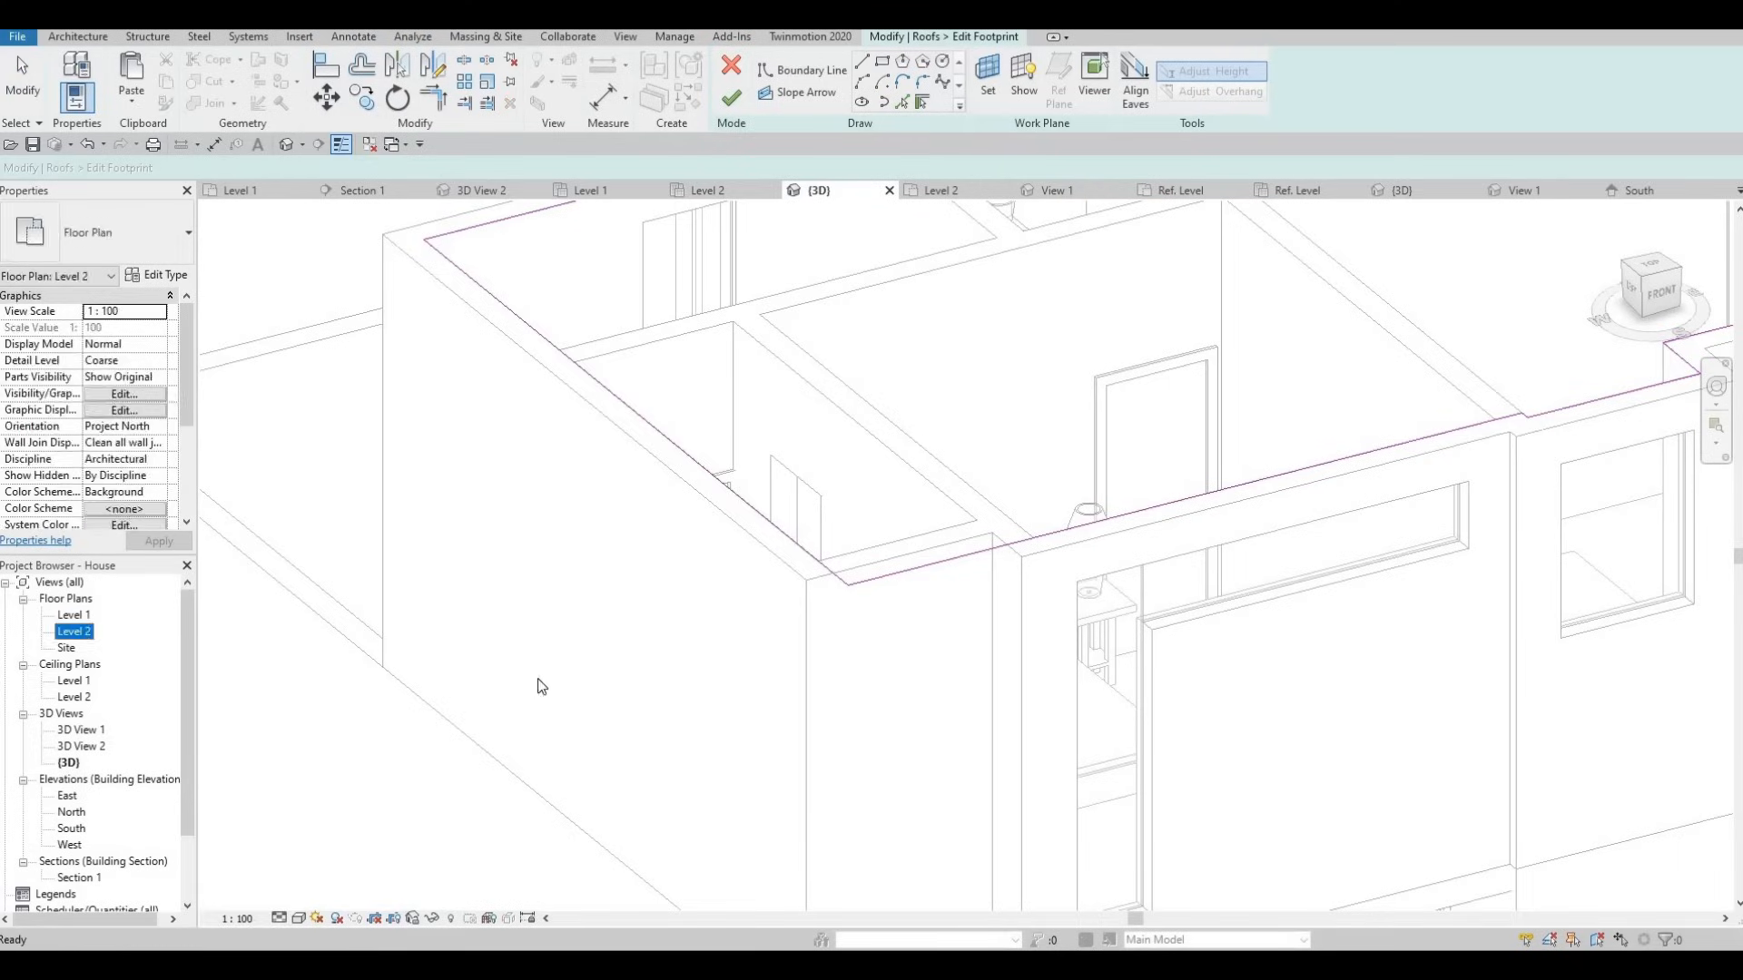
scroll(725, 800, "up", 5)
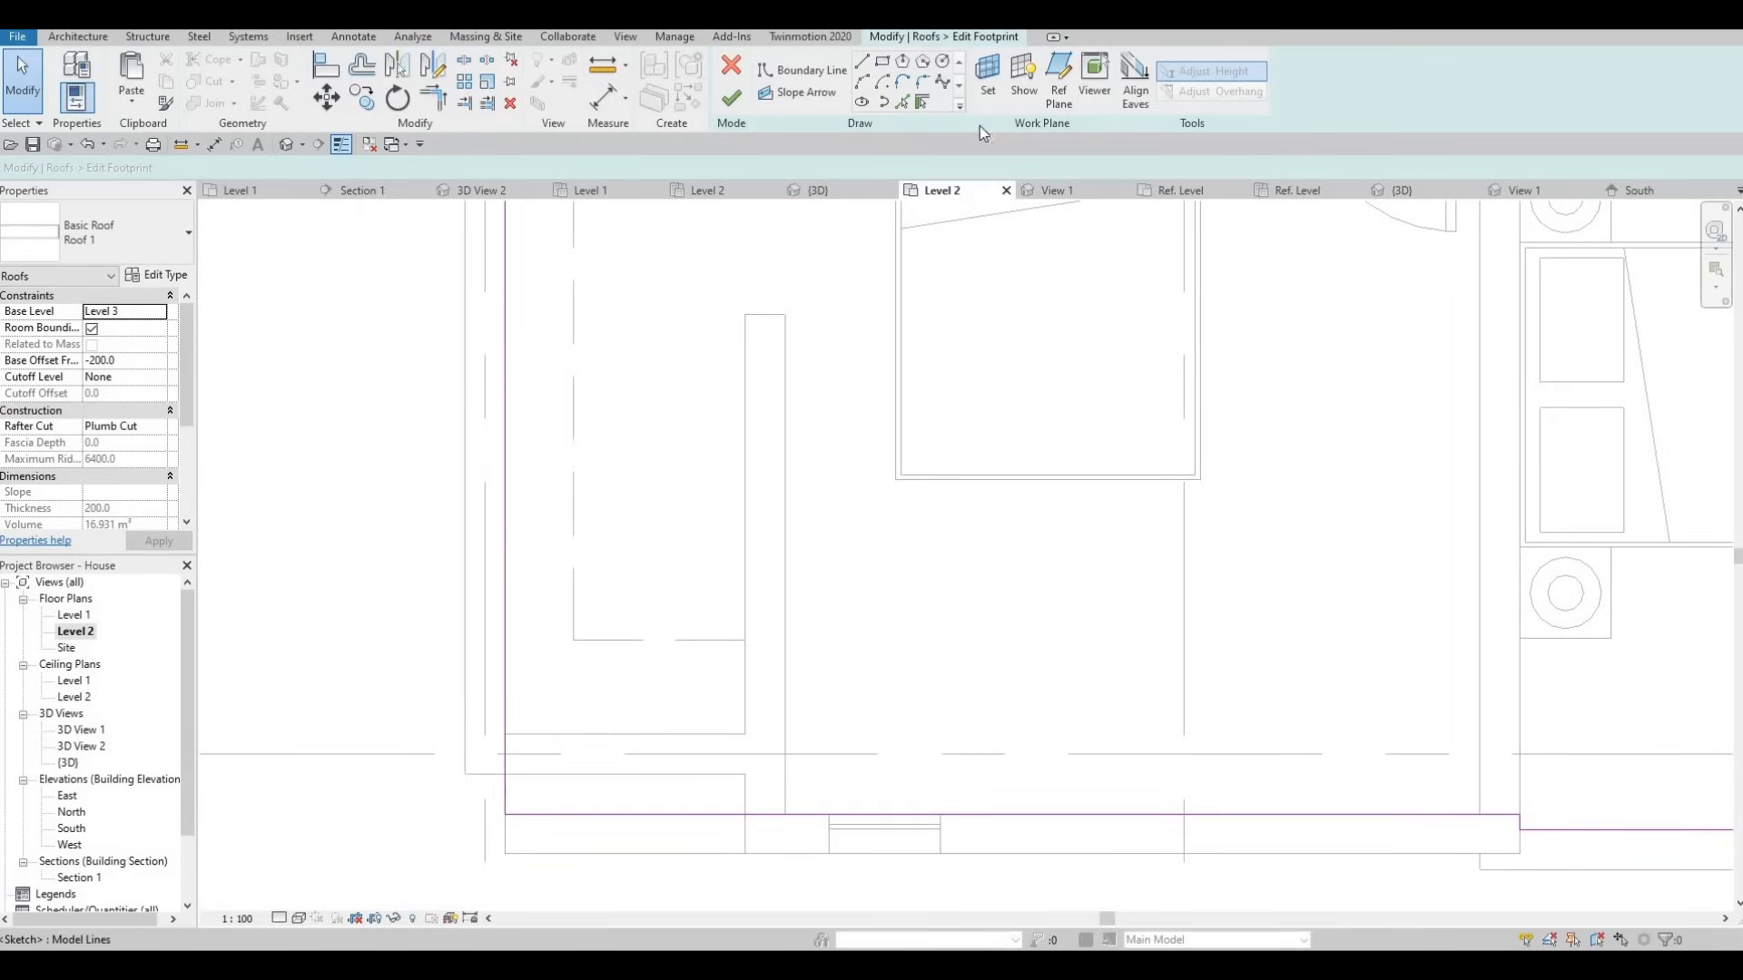
left_click(787, 786)
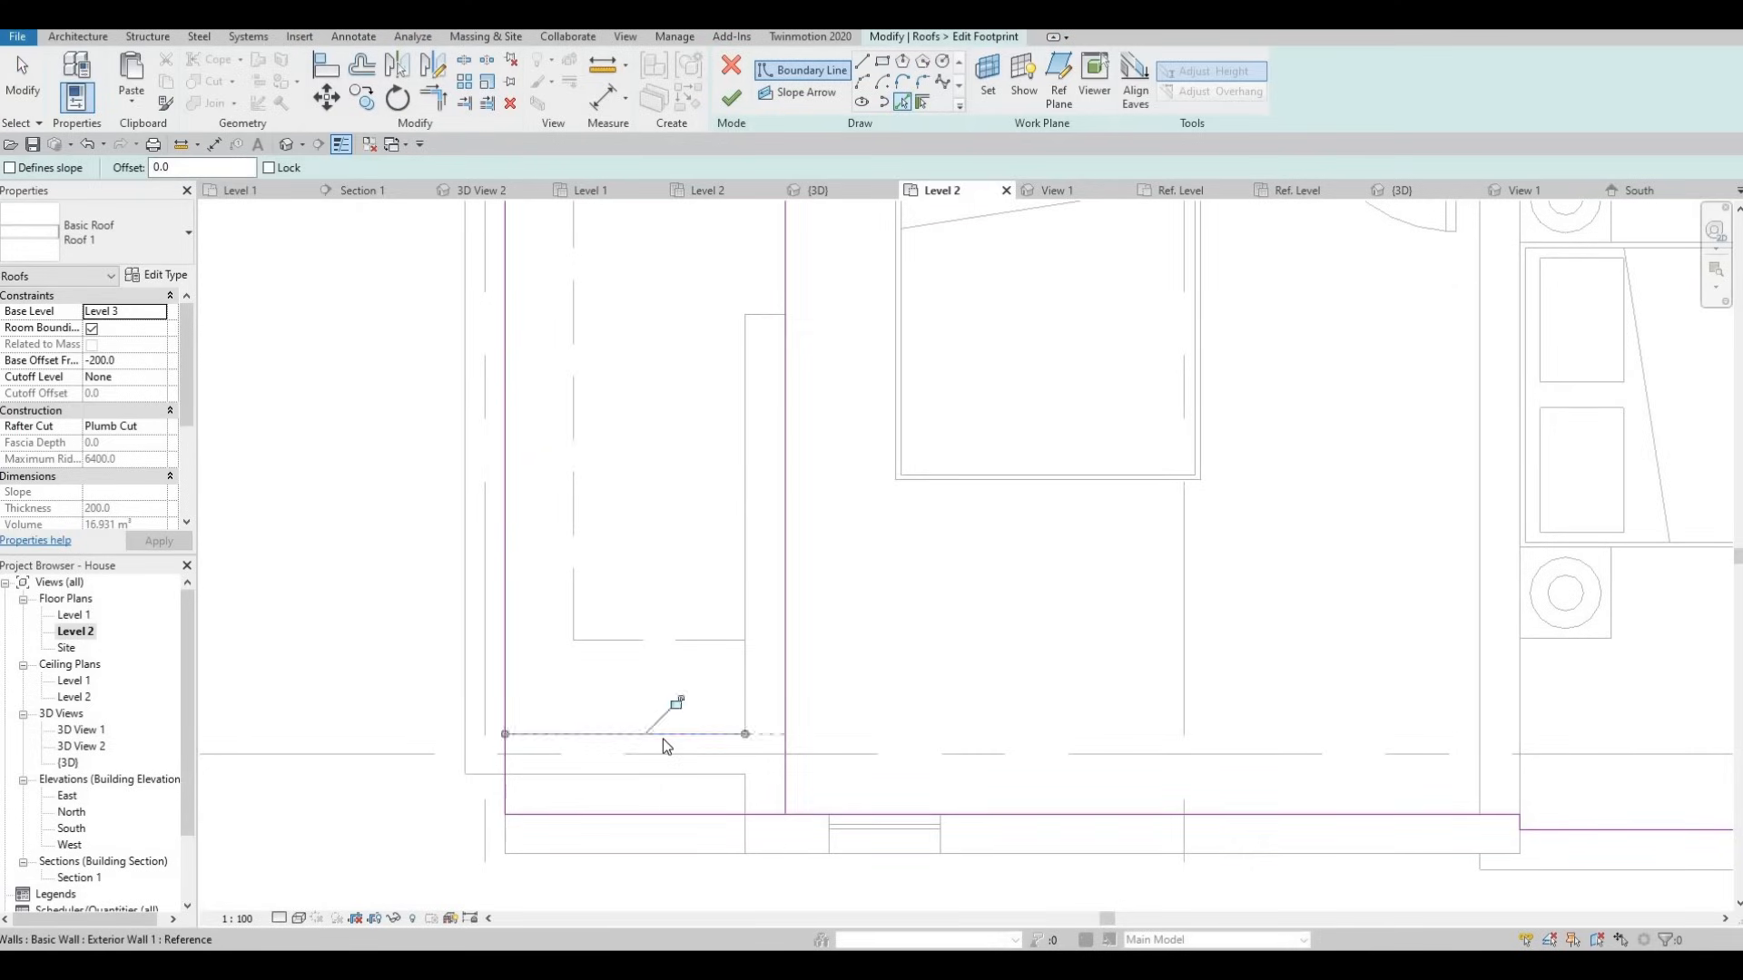
key("Escape")
Trim the west, closet and bedroom front boundary lines into corners that follow the southwest recess, and finish the roof footprint.
key("t")
key("r")
left_click(505, 679)
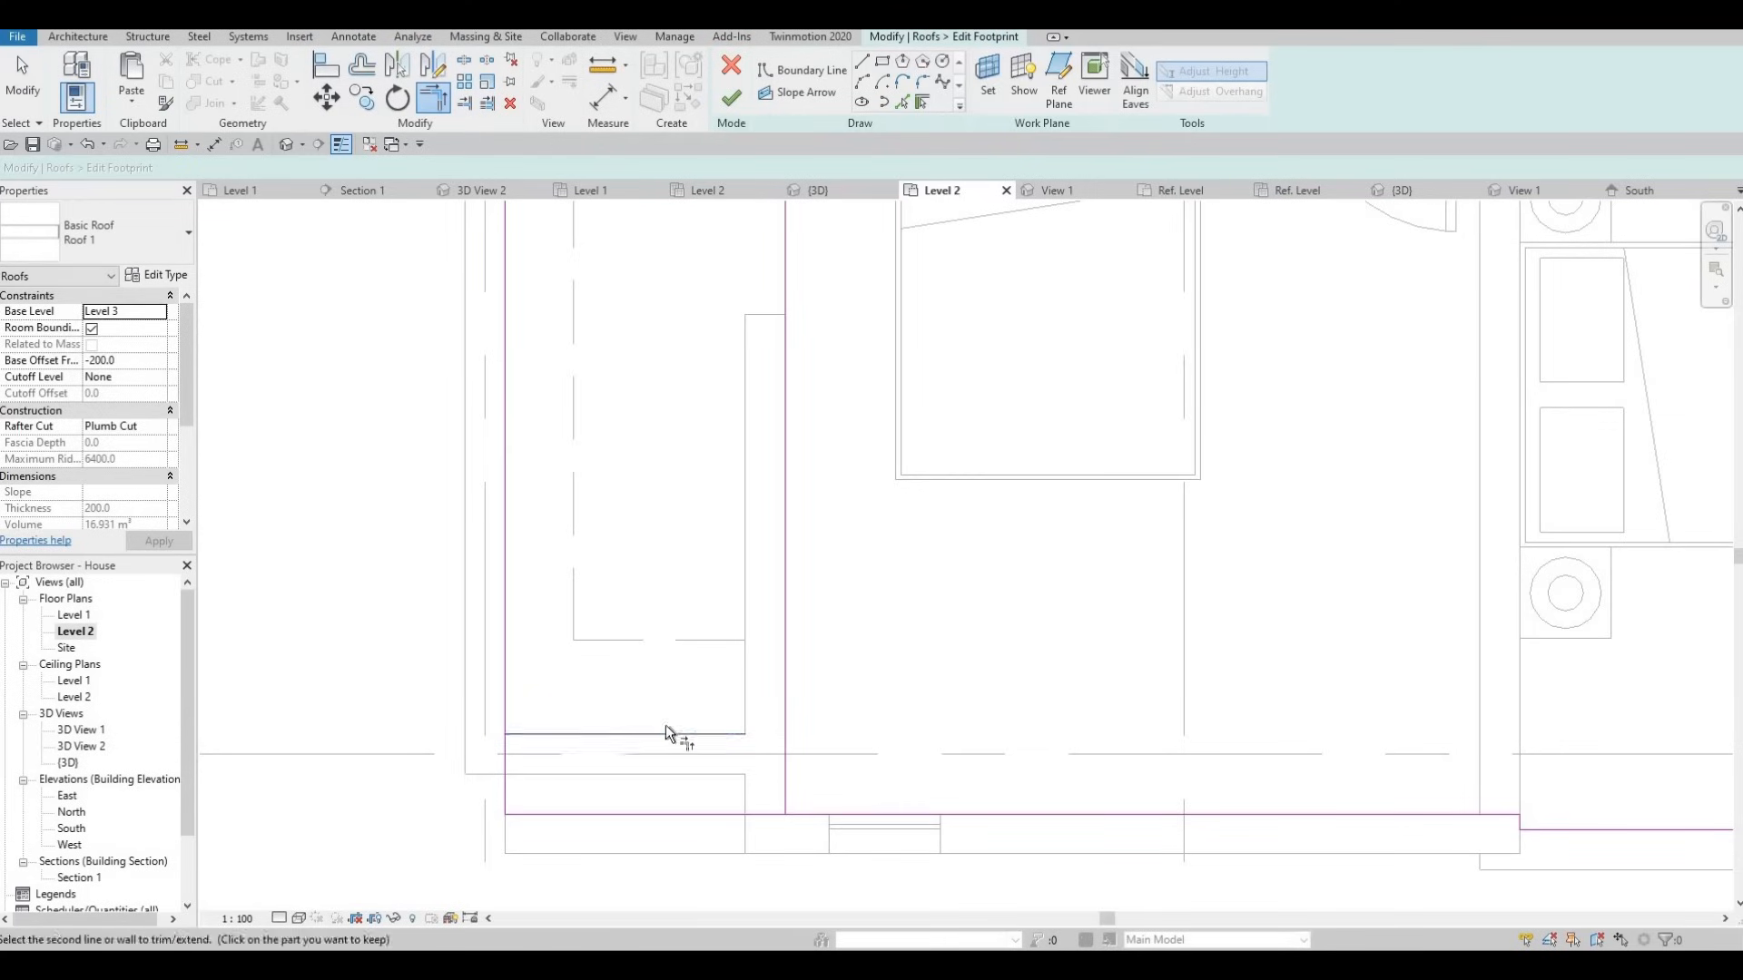
left_click(721, 734)
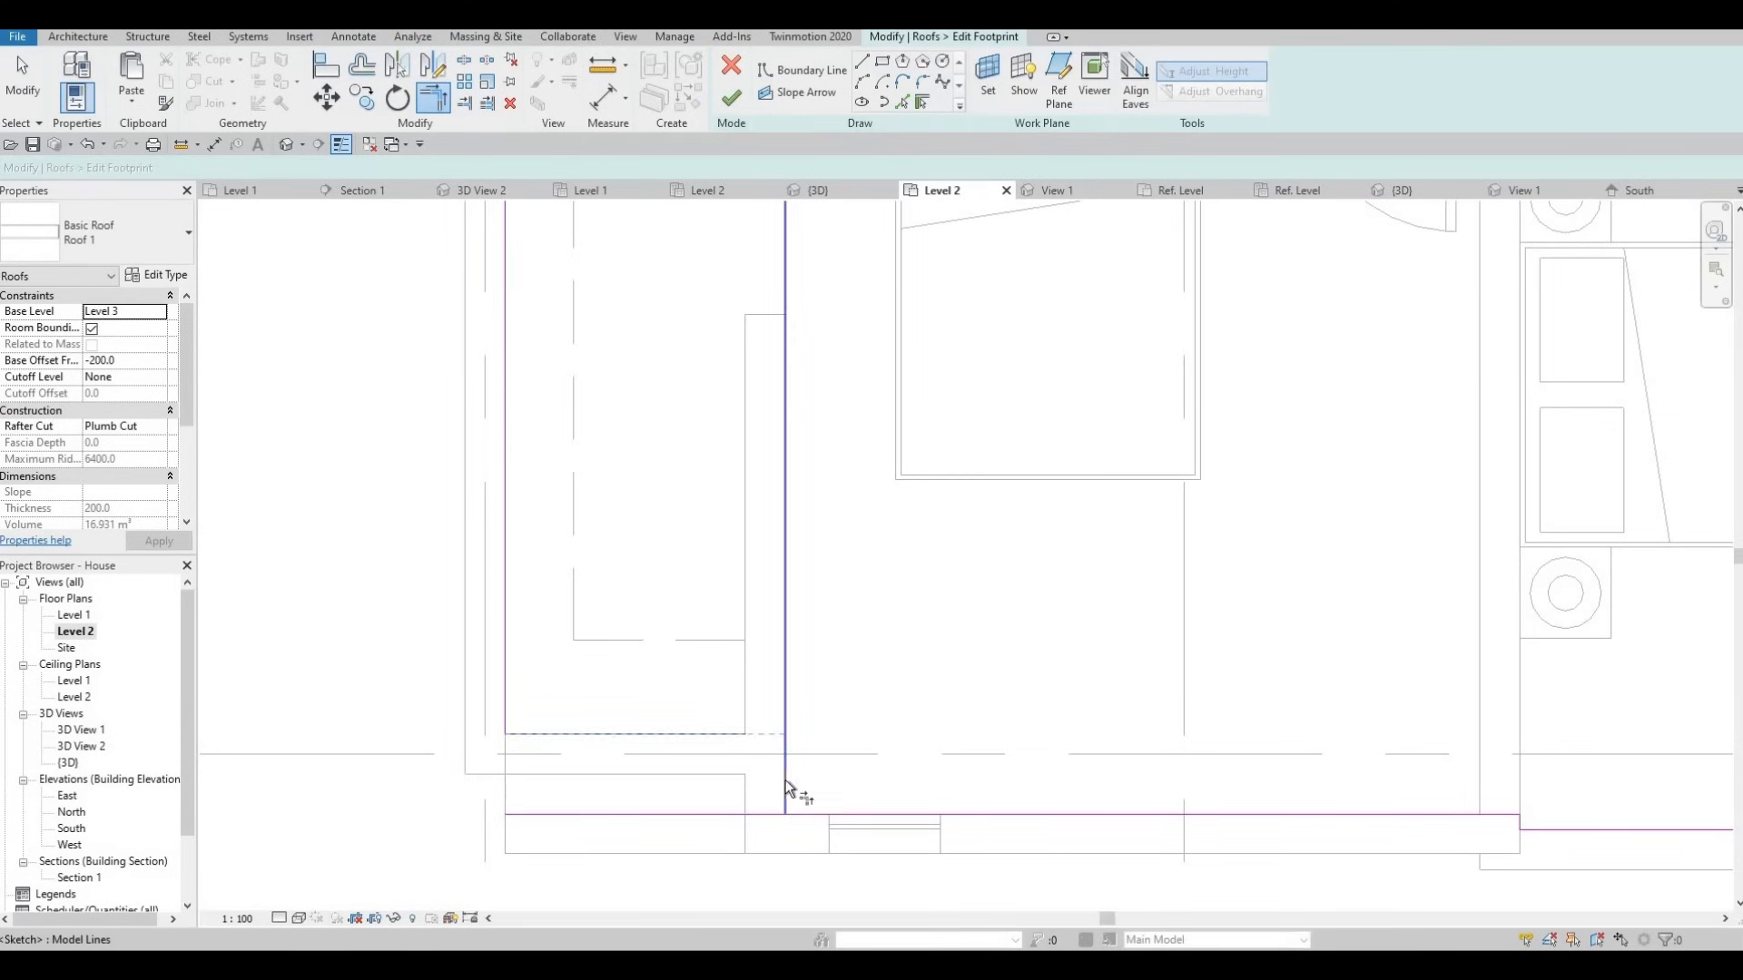
left_click(786, 783)
left_click(787, 799)
left_click(882, 813)
scroll(904, 782, "down", 5)
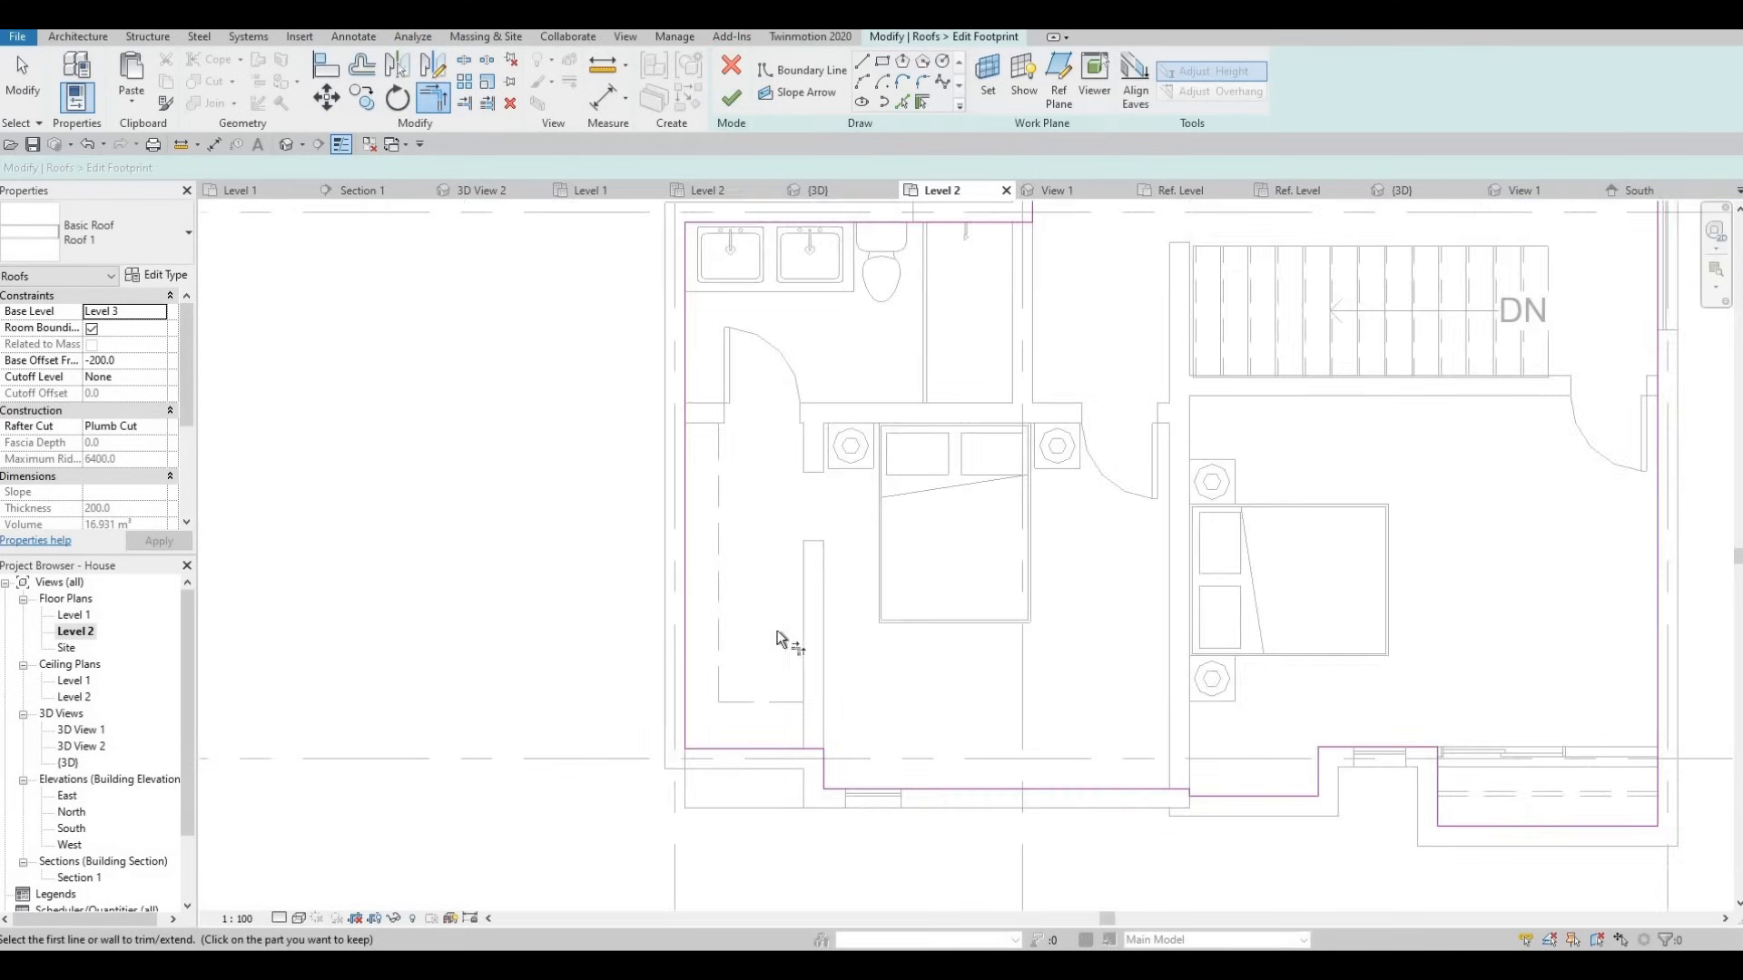
left_click(732, 96)
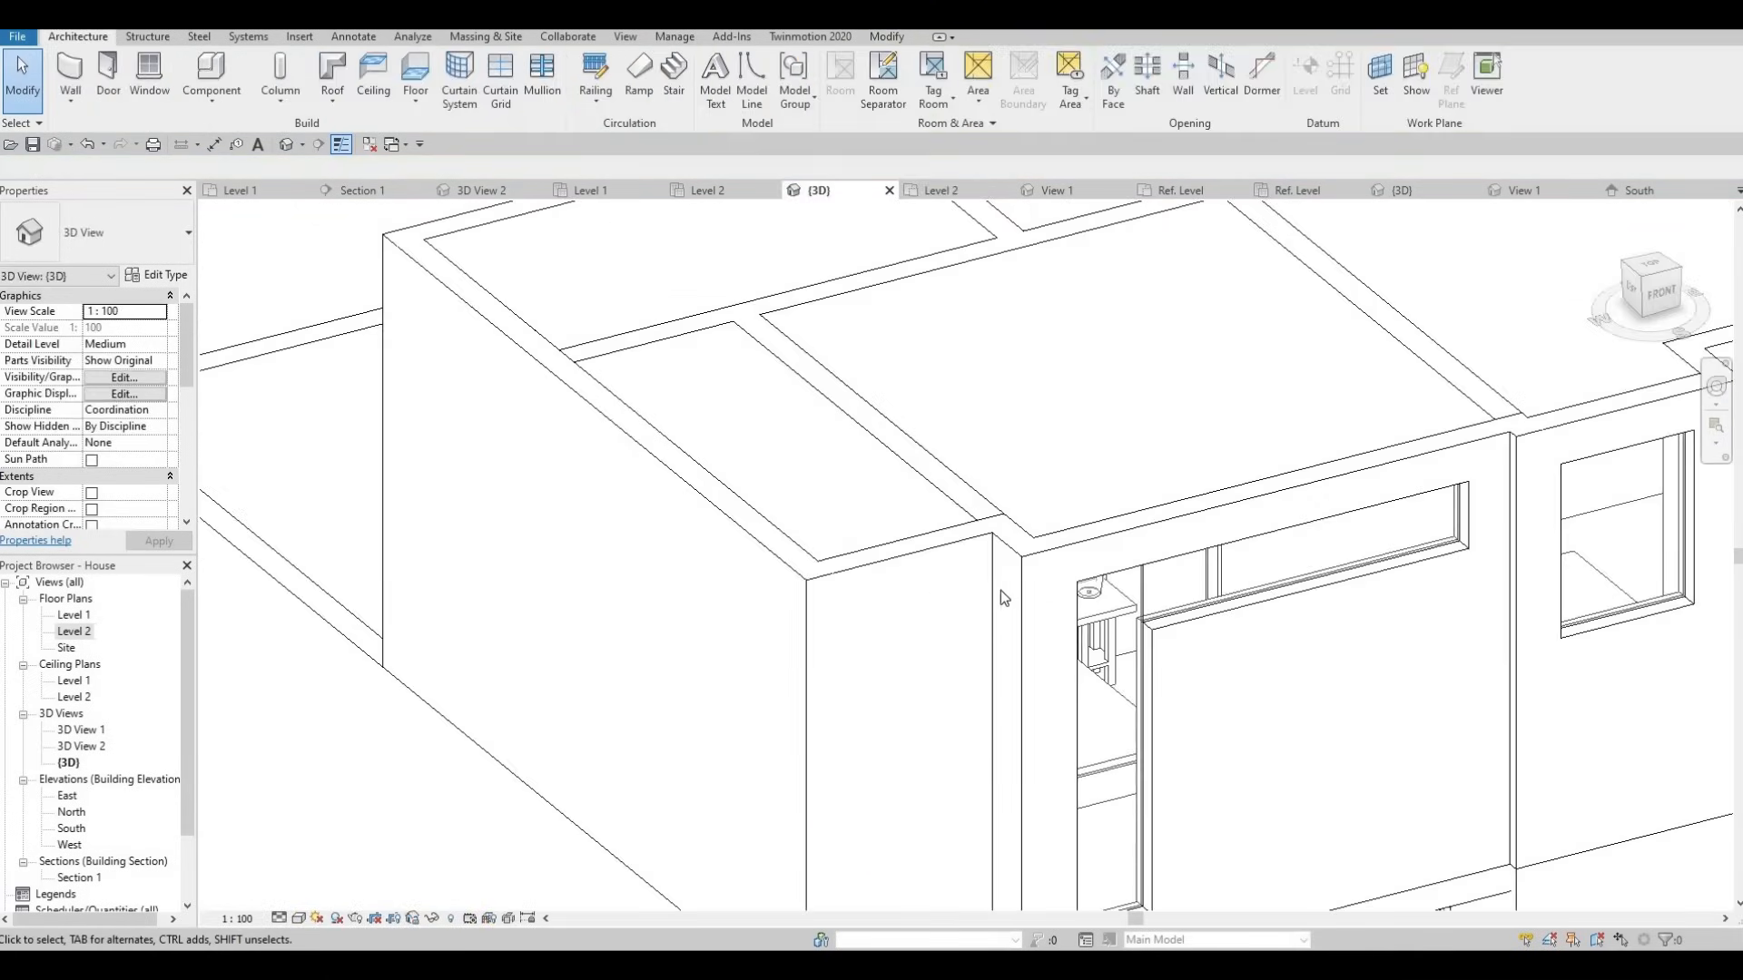
Select the upper floor's ten interior walls in the 3D view and attach their tops to the roof.
scroll(1000, 595, "down", 4)
middle_click_drag(798, 589, 1090, 514, "shift")
scroll(1090, 513, "up", 2)
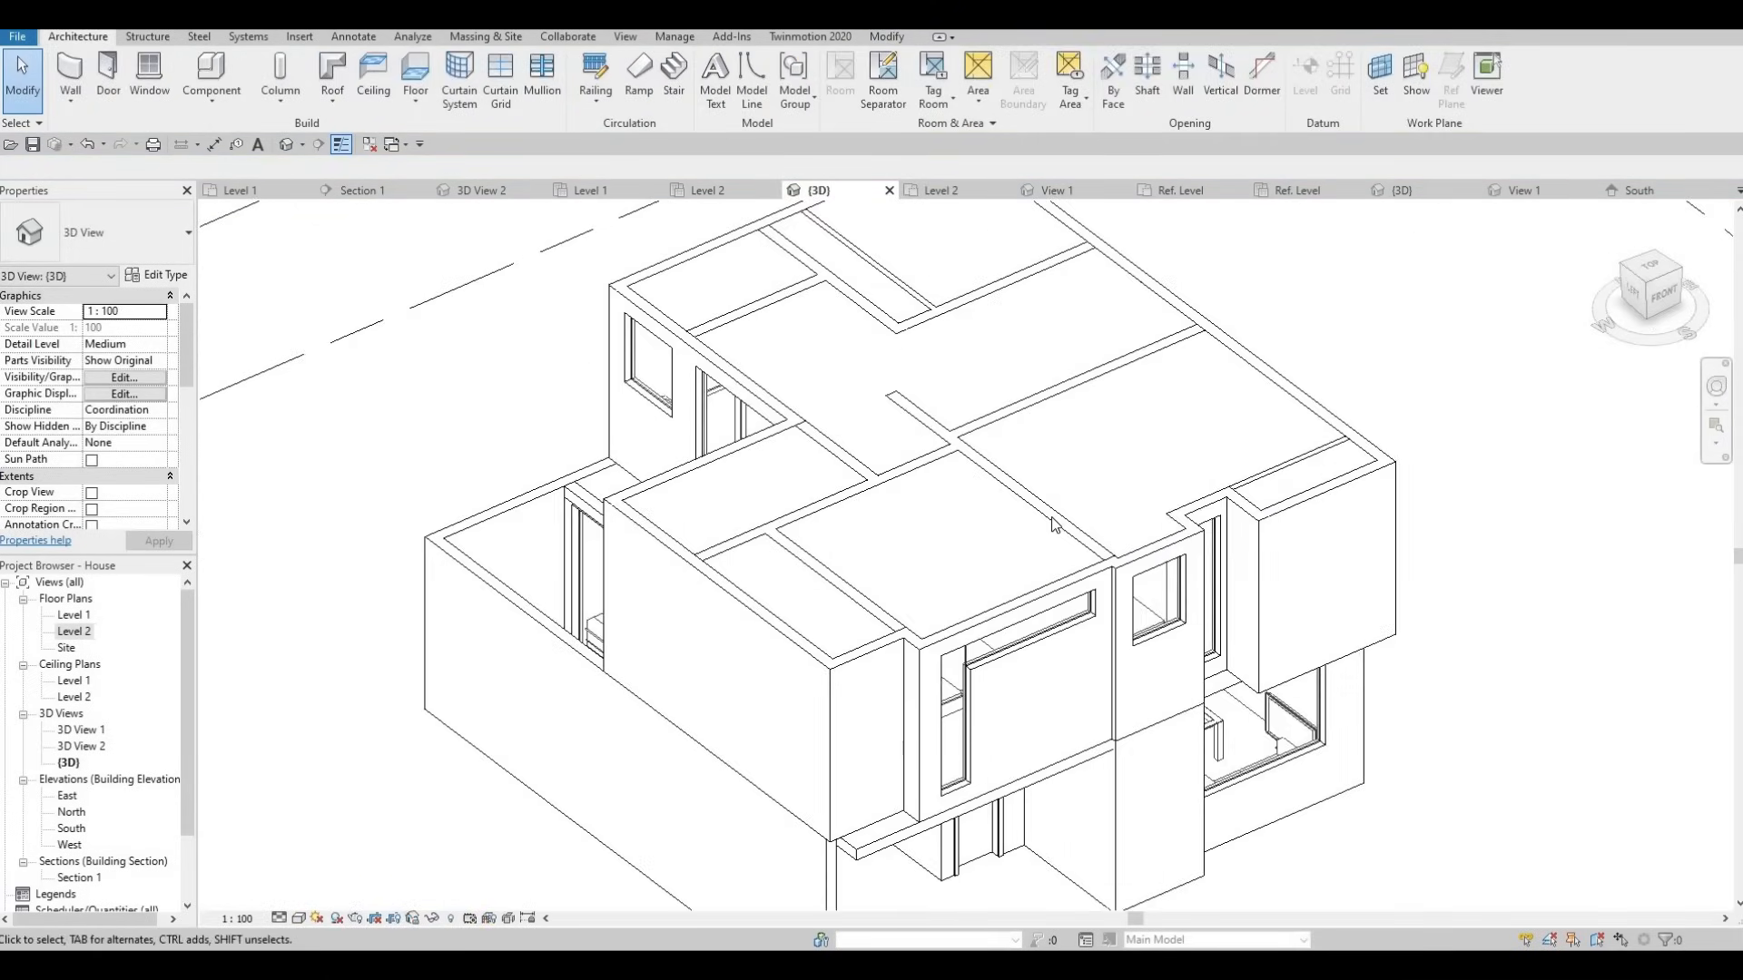
left_click(911, 481)
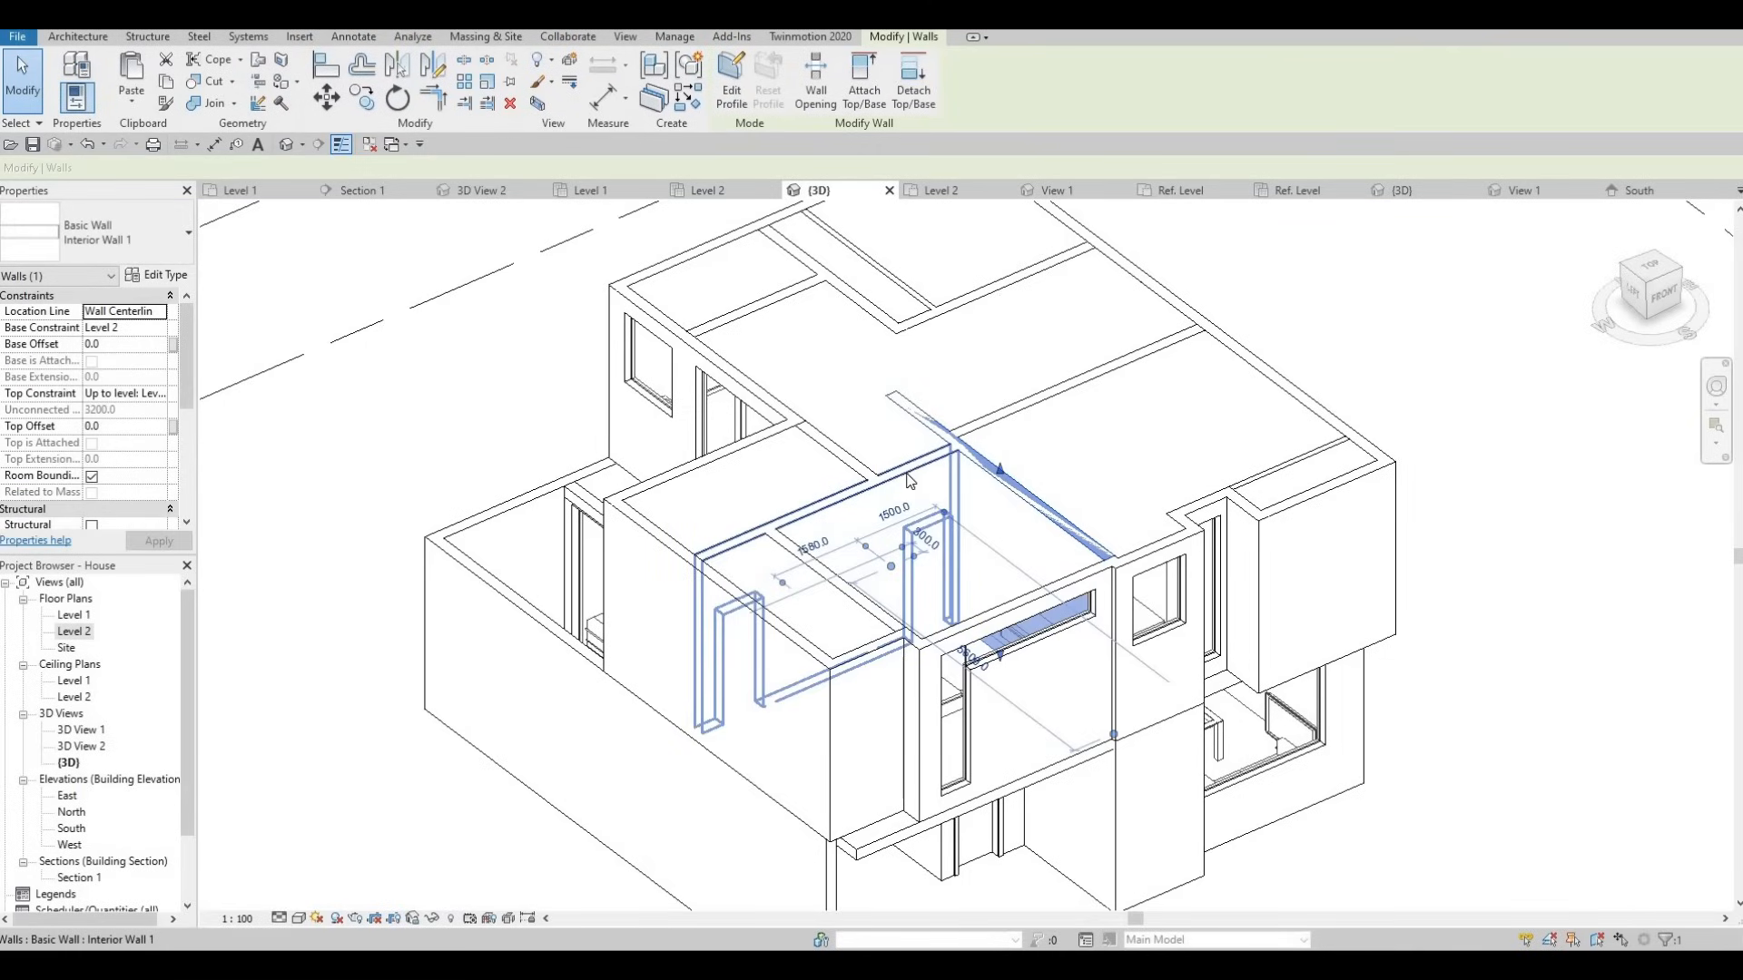
left_click(821, 500)
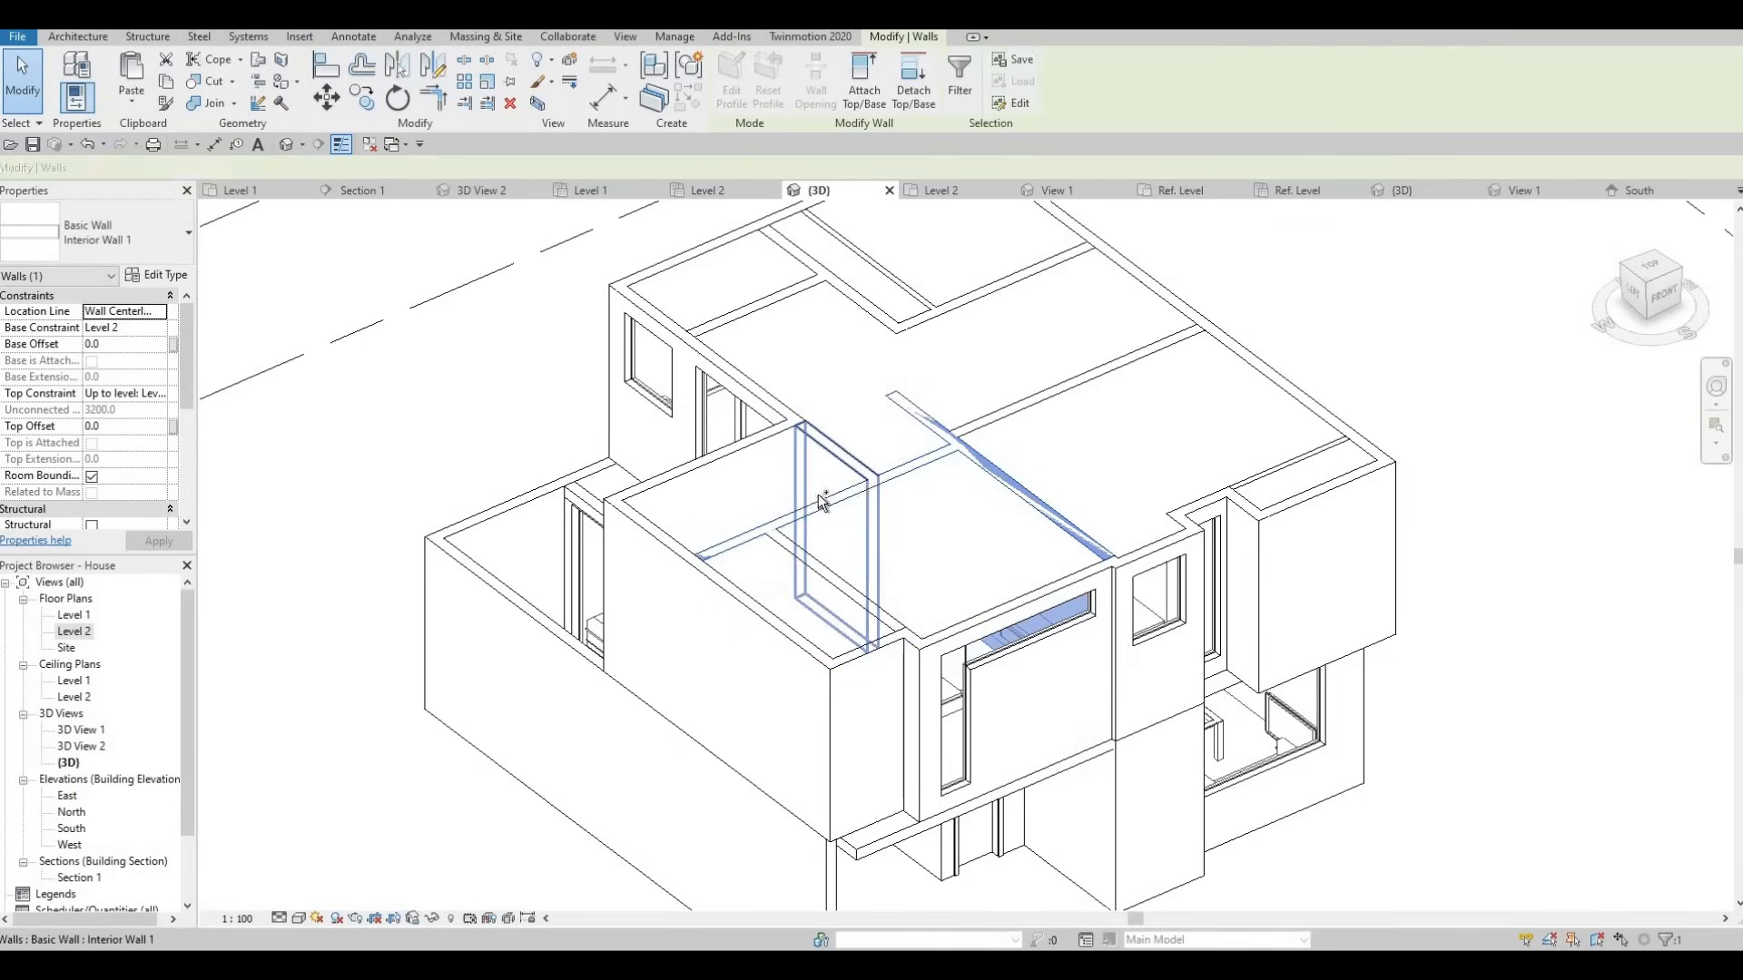
left_click(804, 558, "ctrl")
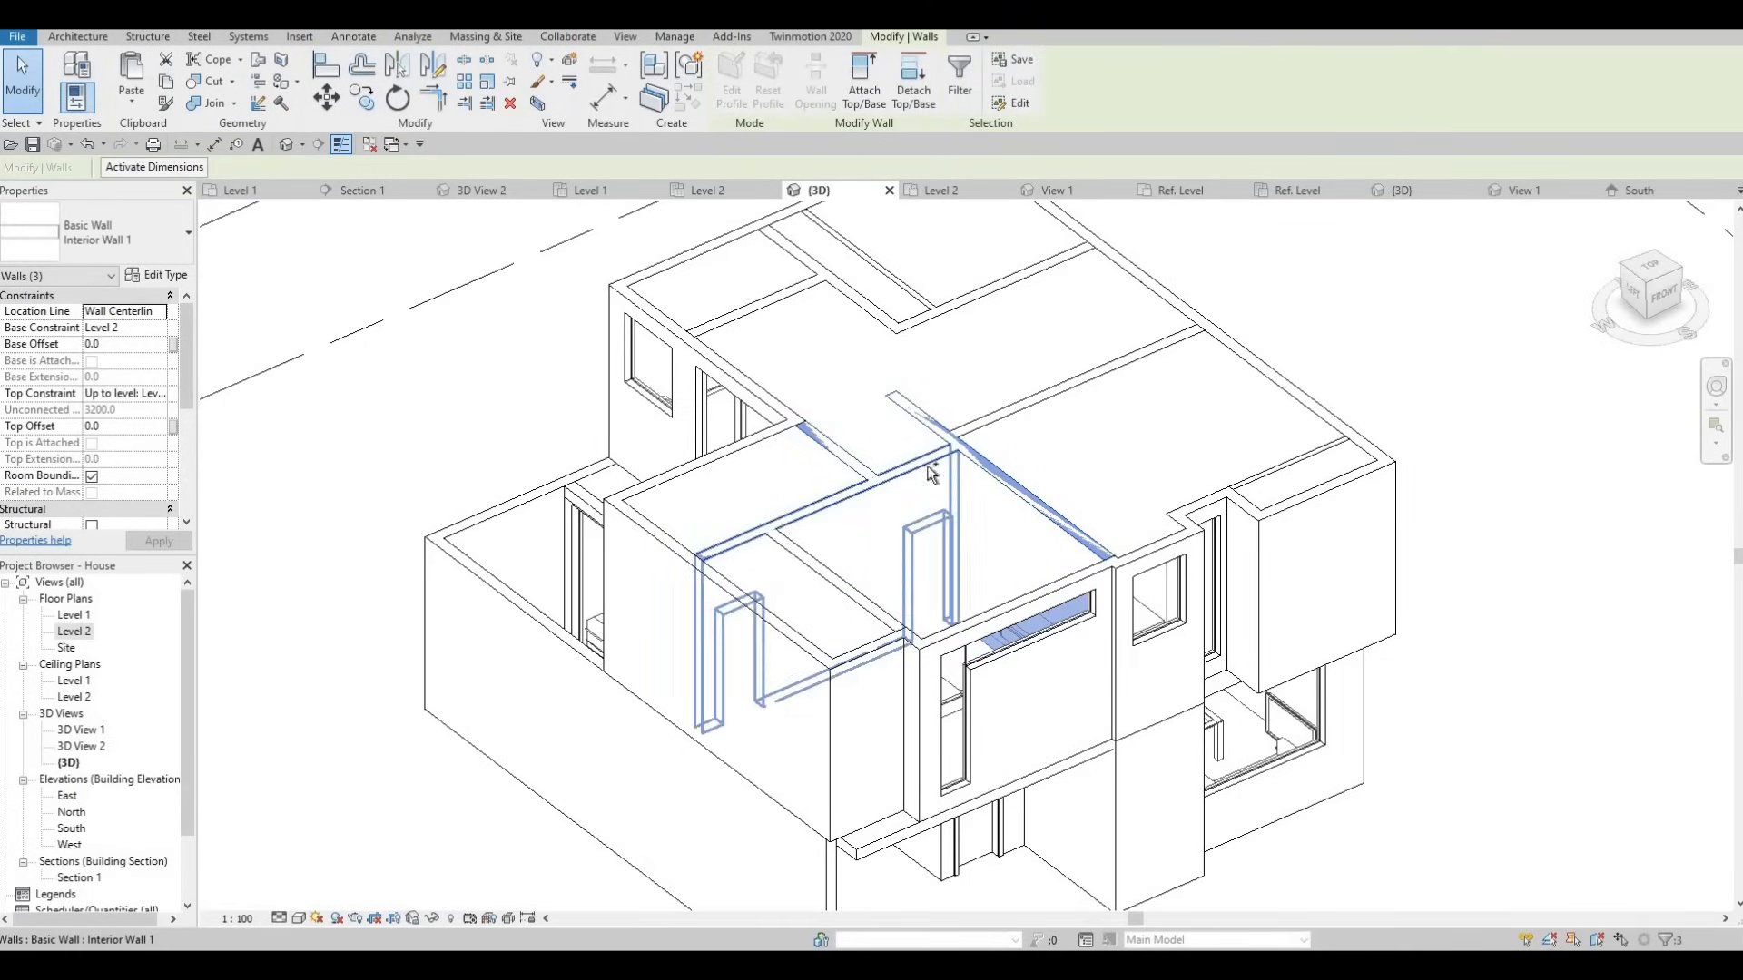
left_click(1265, 470, "ctrl")
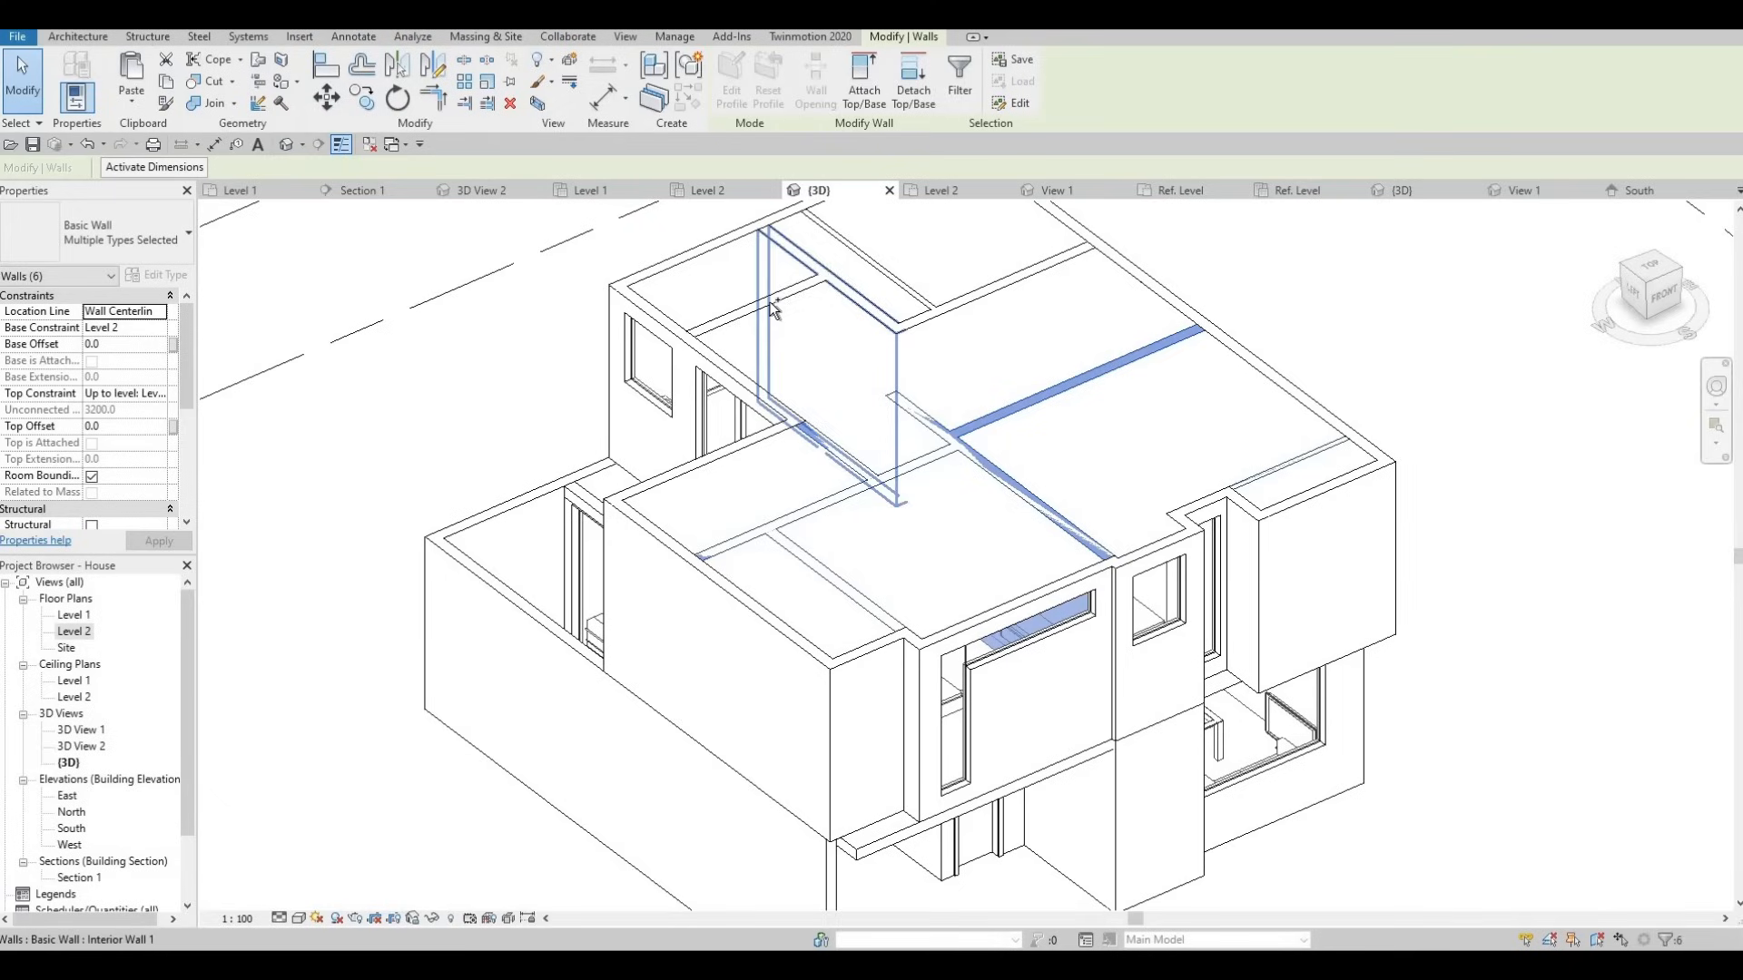
left_click(770, 302, "ctrl")
left_click(858, 254, "ctrl")
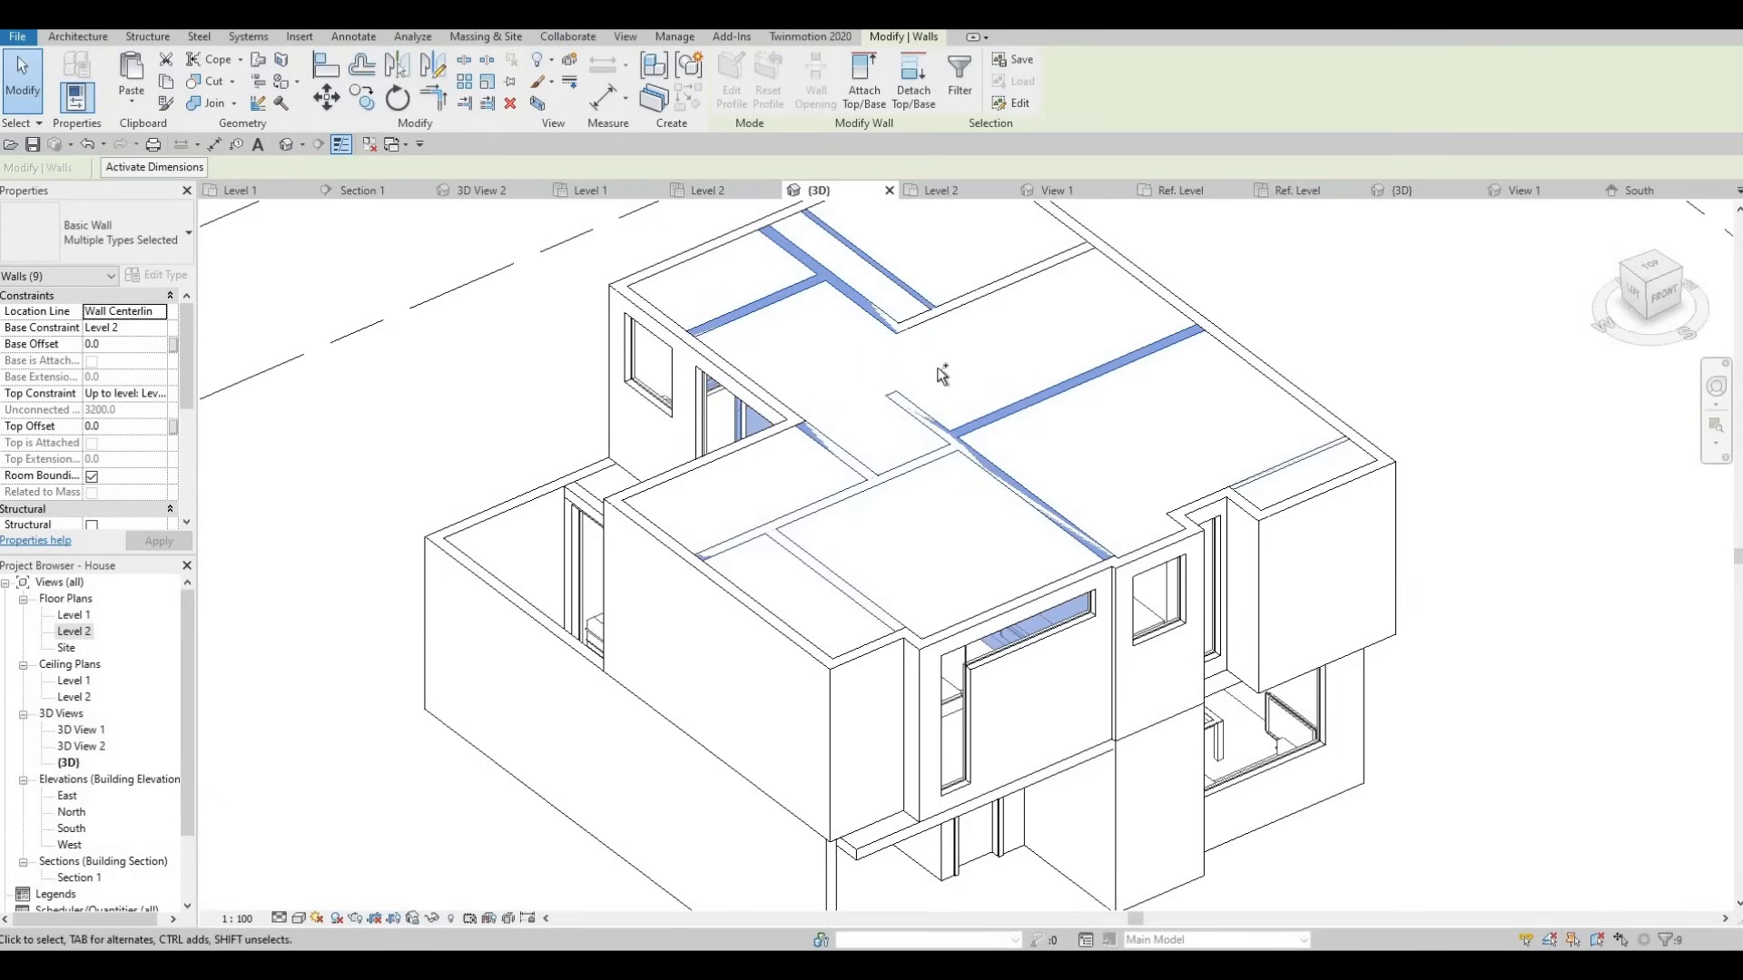
left_click(915, 318, "ctrl")
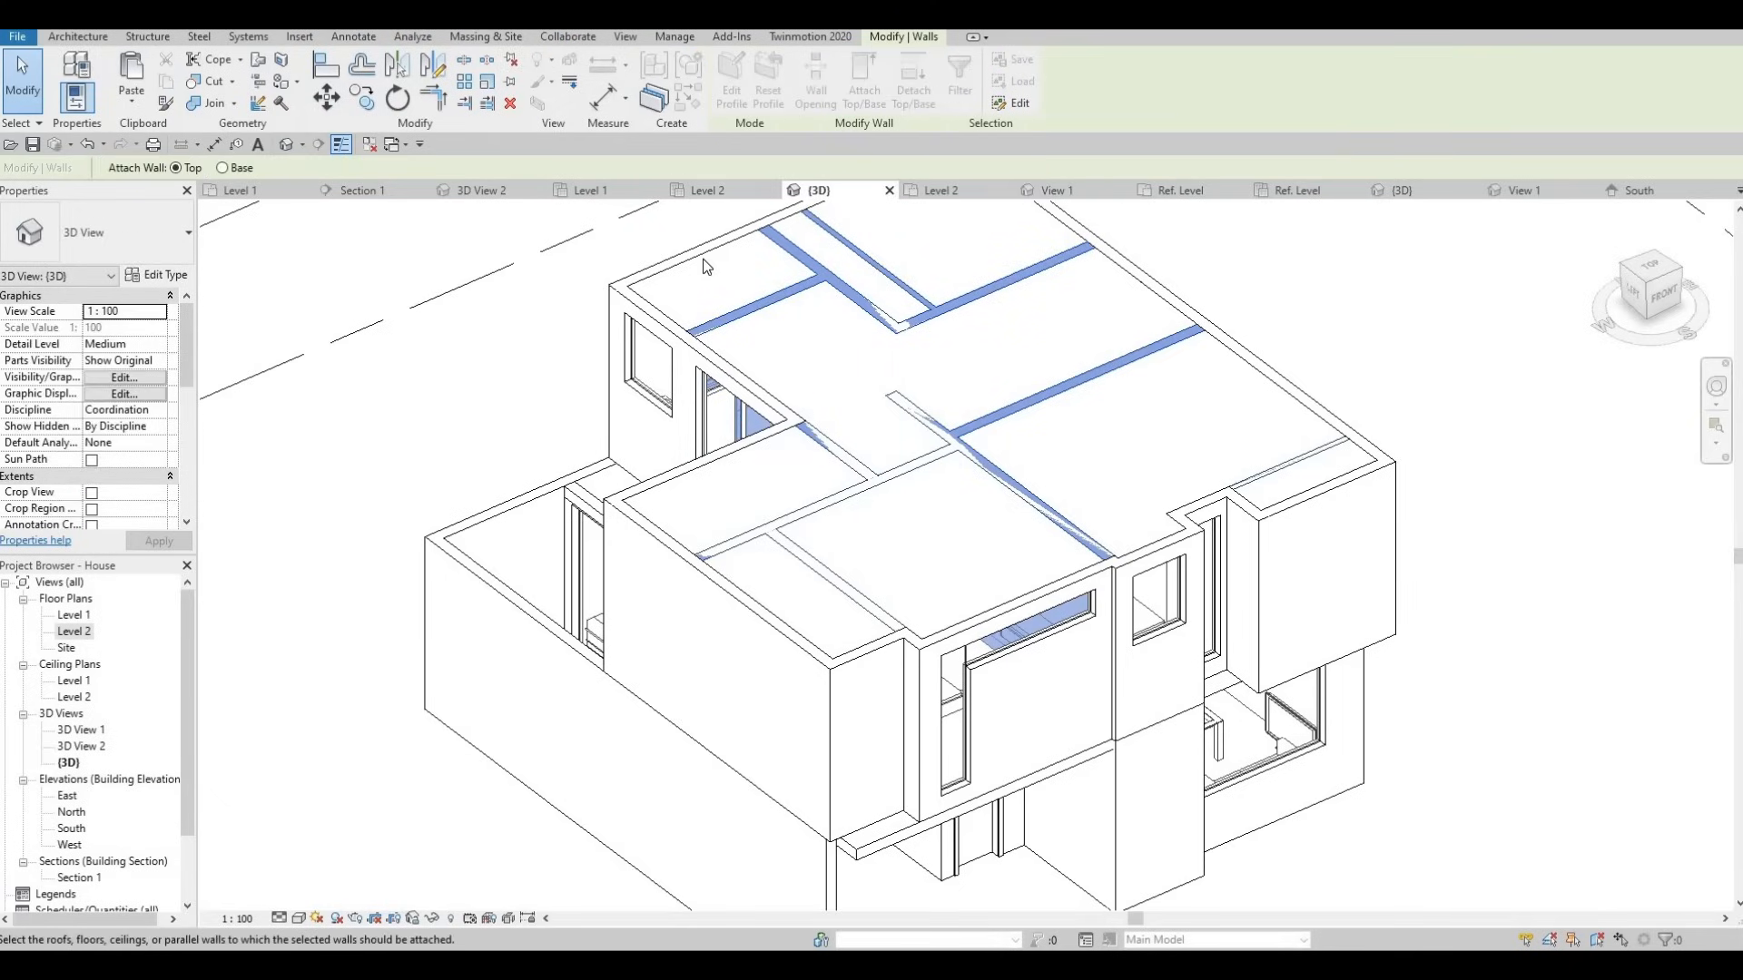
left_click(851, 396)
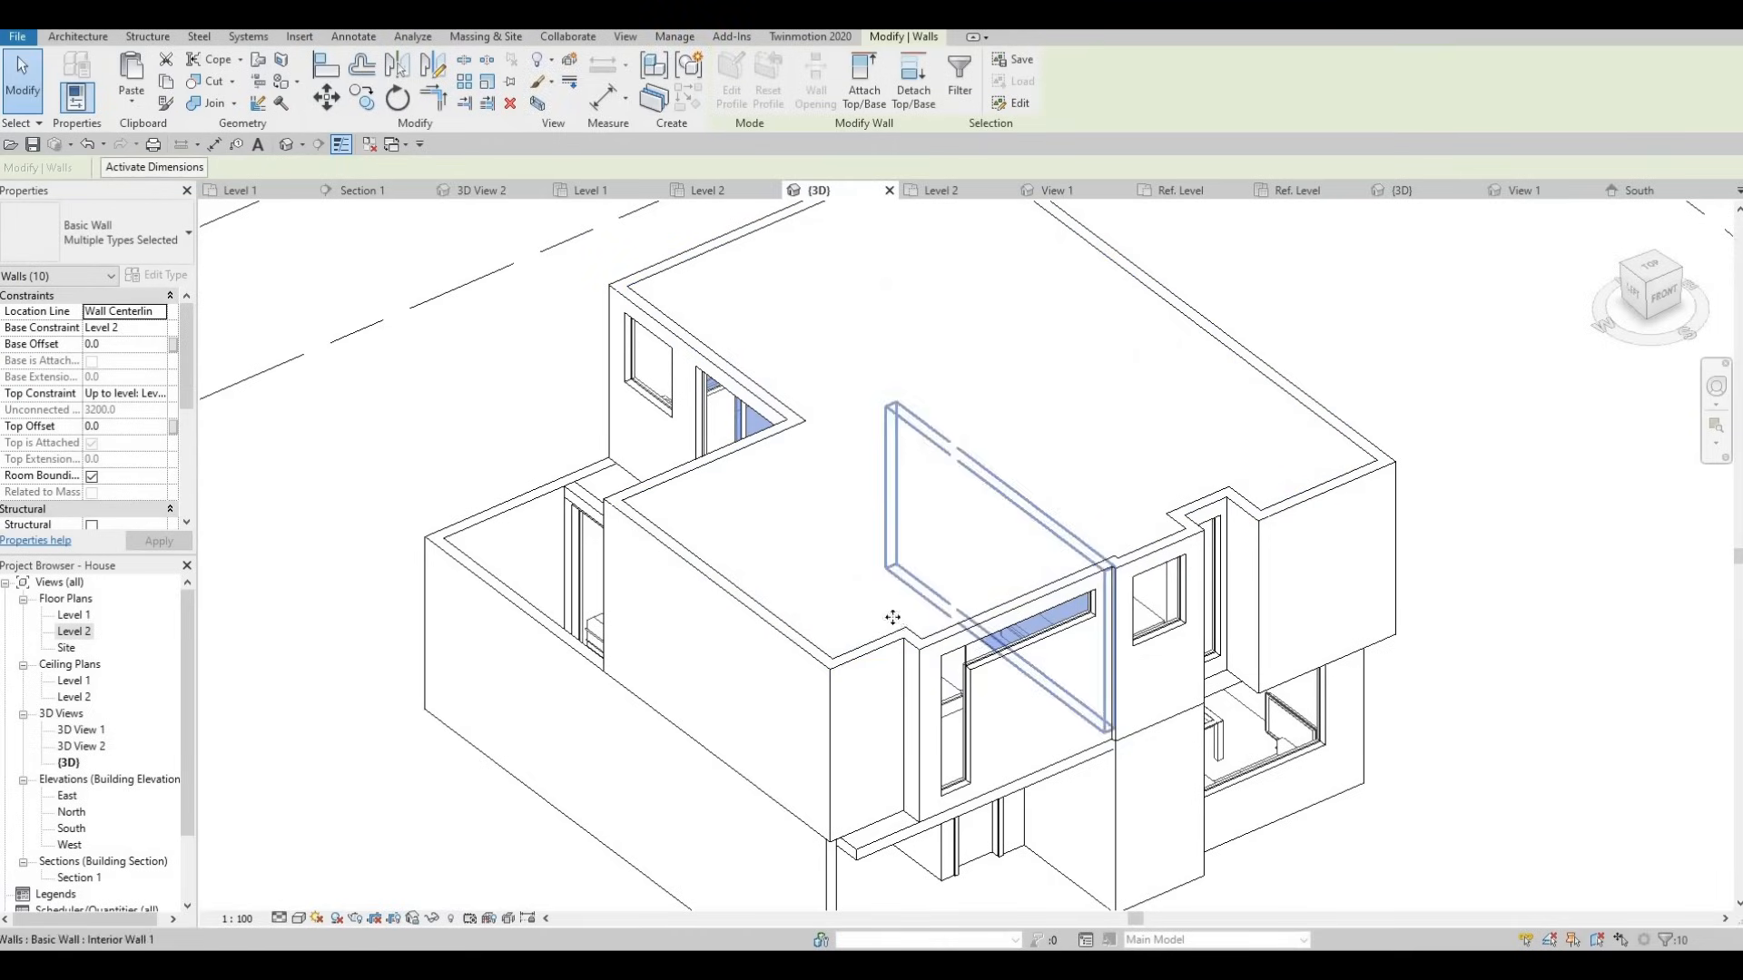
middle_click_drag(887, 588, 1075, 543, "shift")
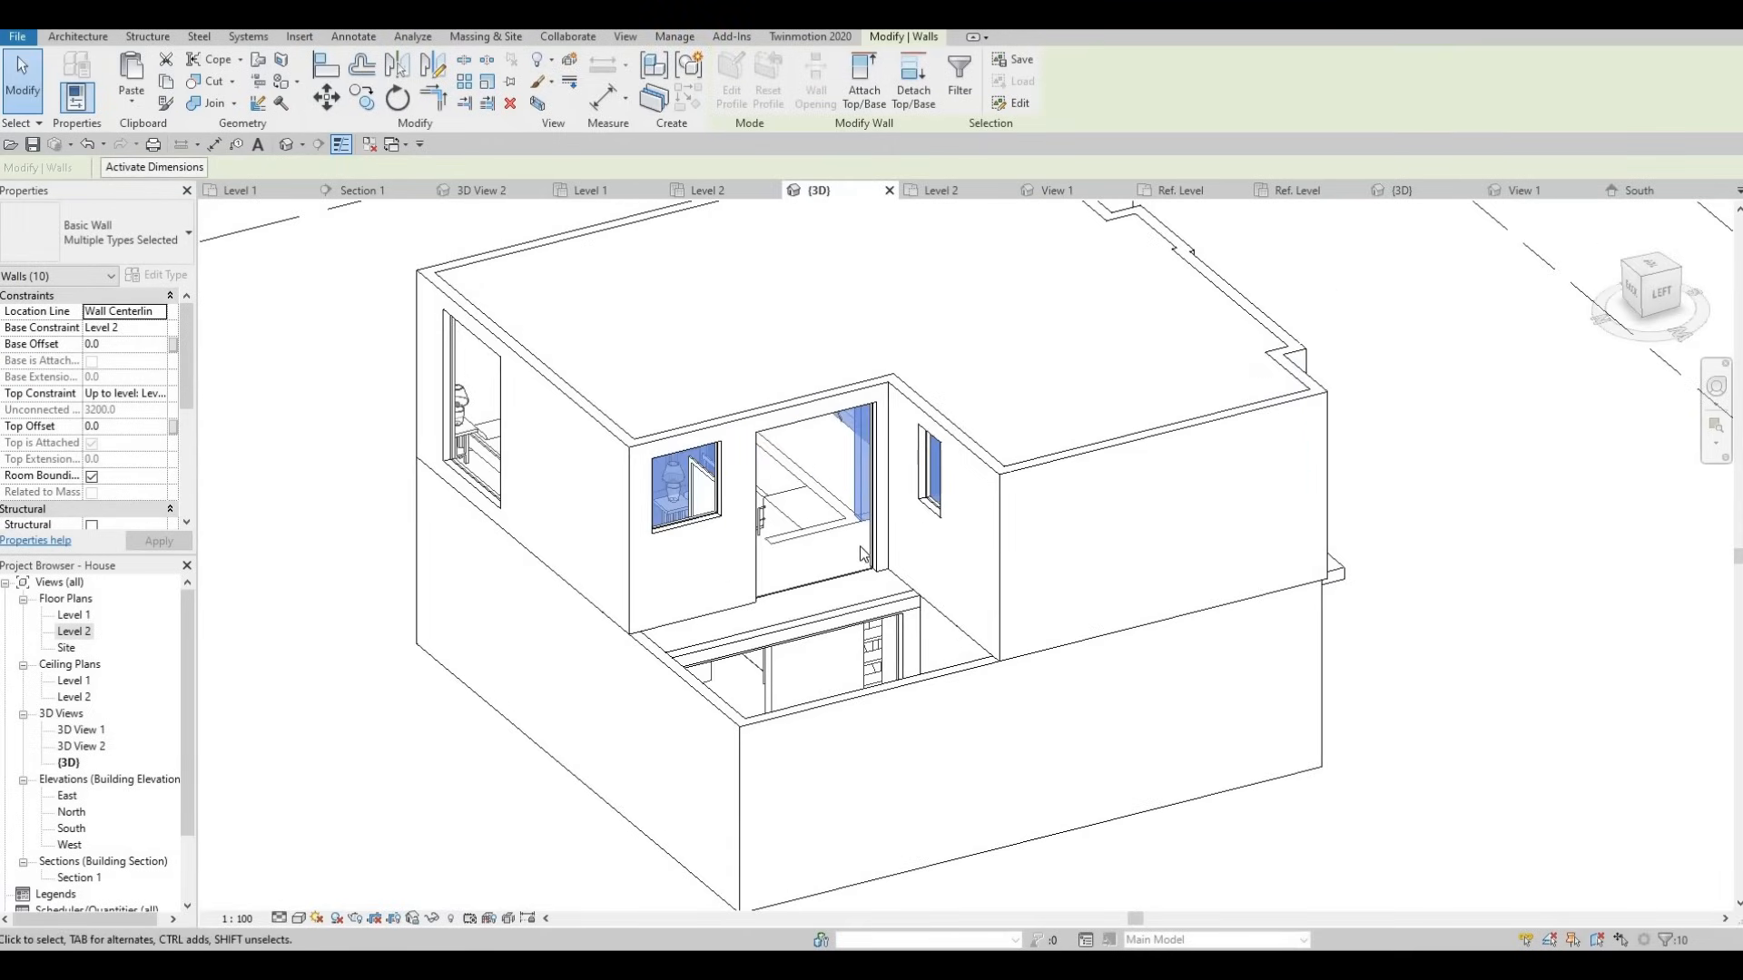
scroll(824, 510, "up", 1)
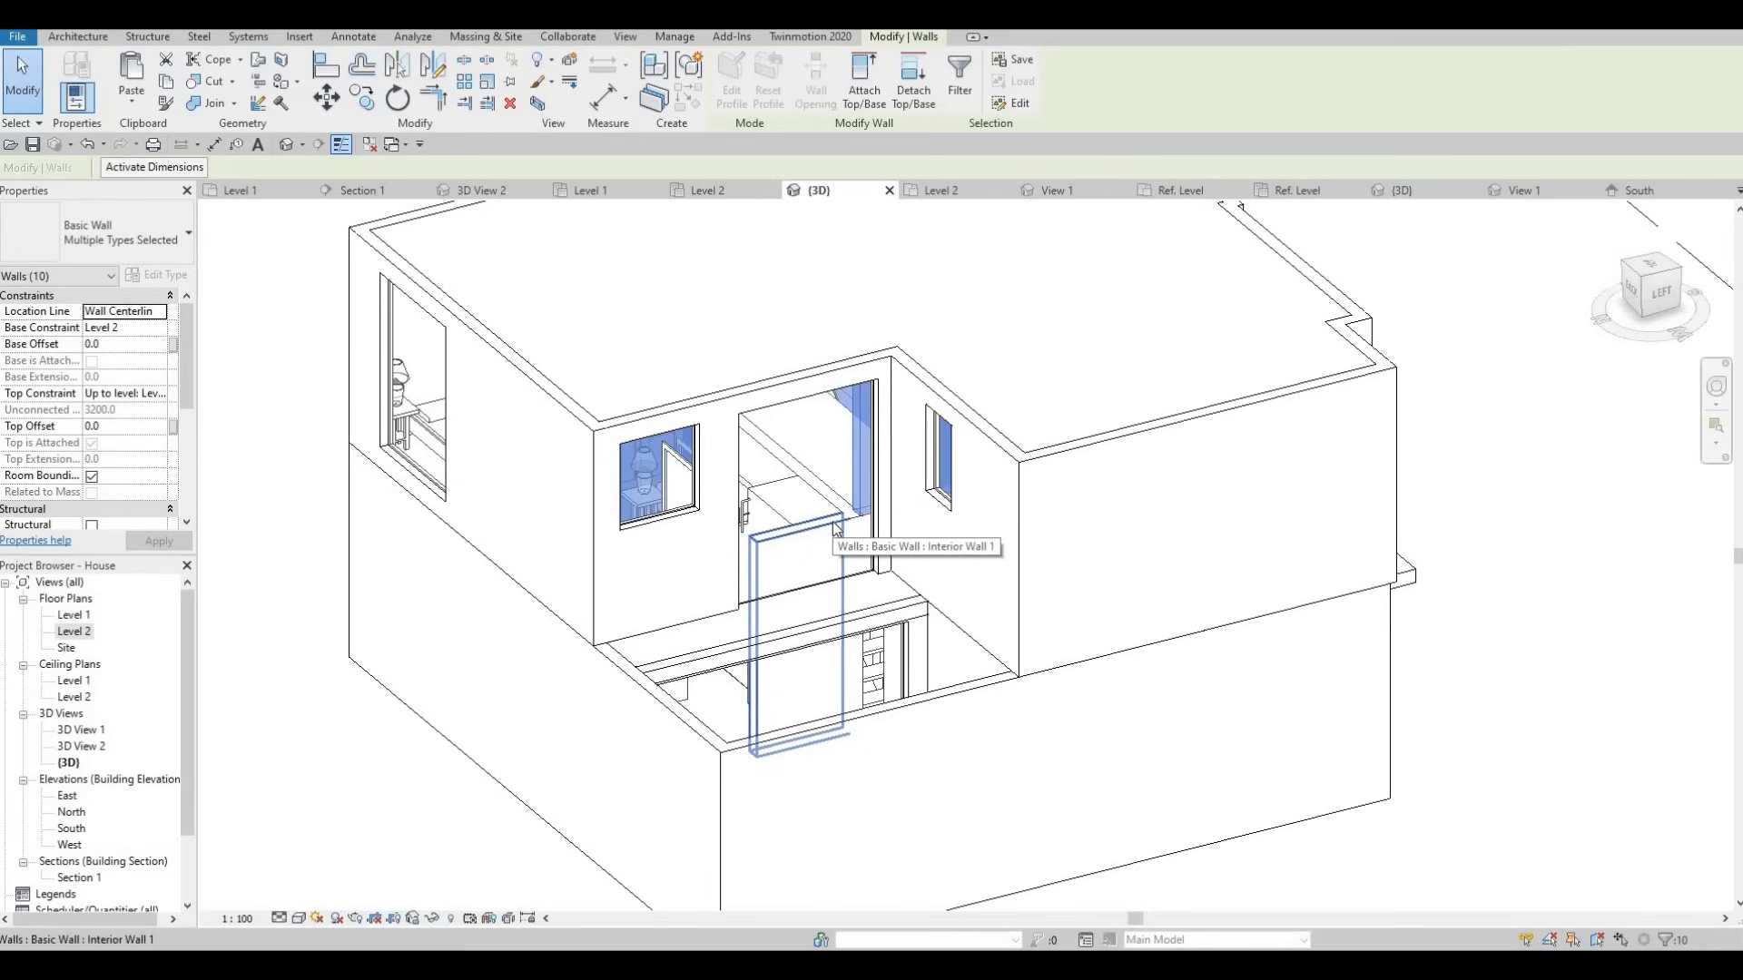
double_click(77, 632)
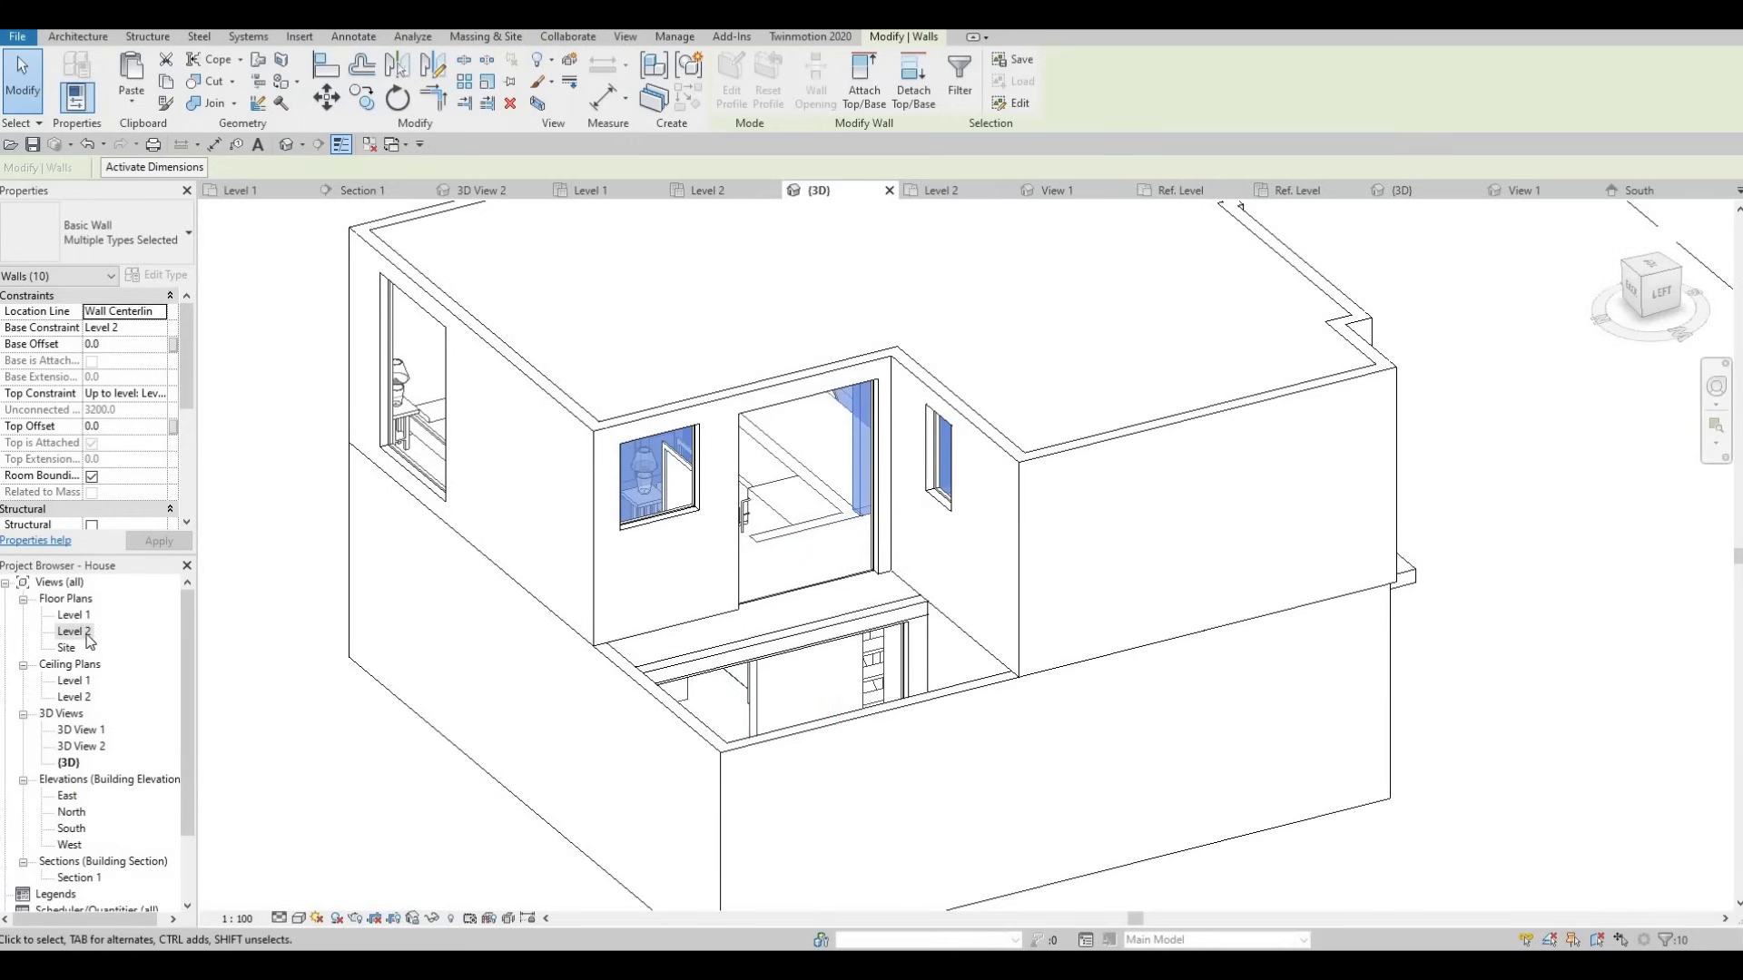
middle_click_drag(947, 498, 898, 583)
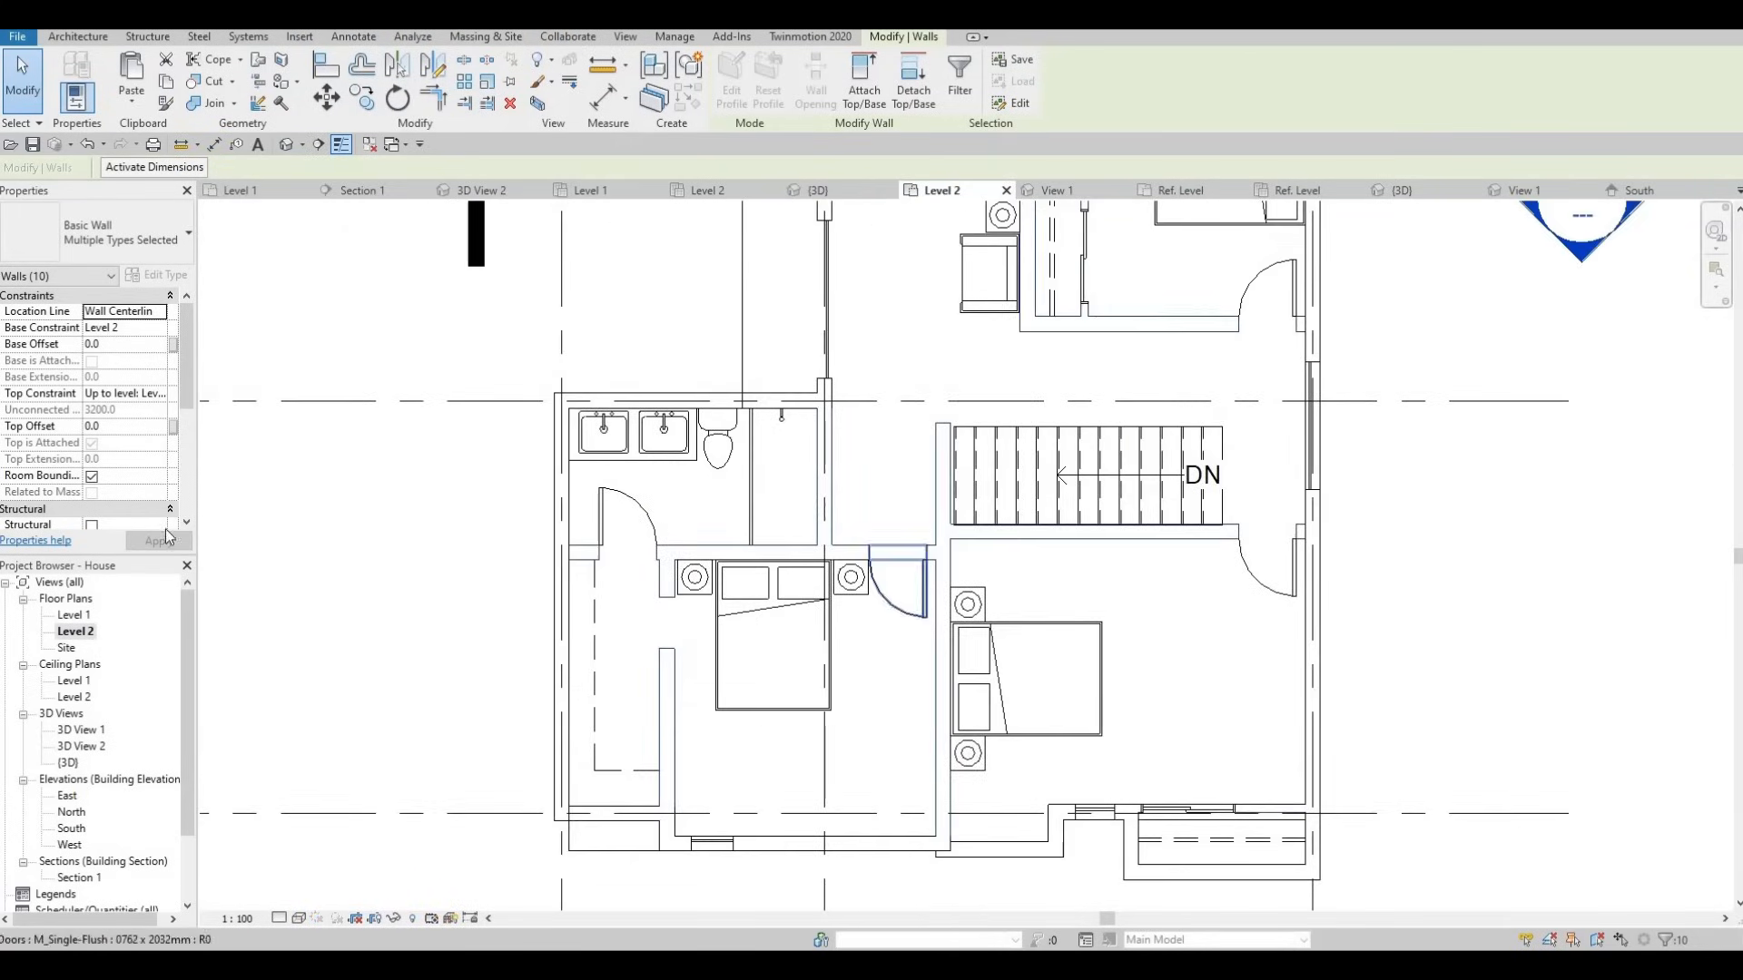
key("Escape")
Select all the upper-storey elements above the Level 2 floor in the 3D view and hide them in that view.
left_click(289, 144)
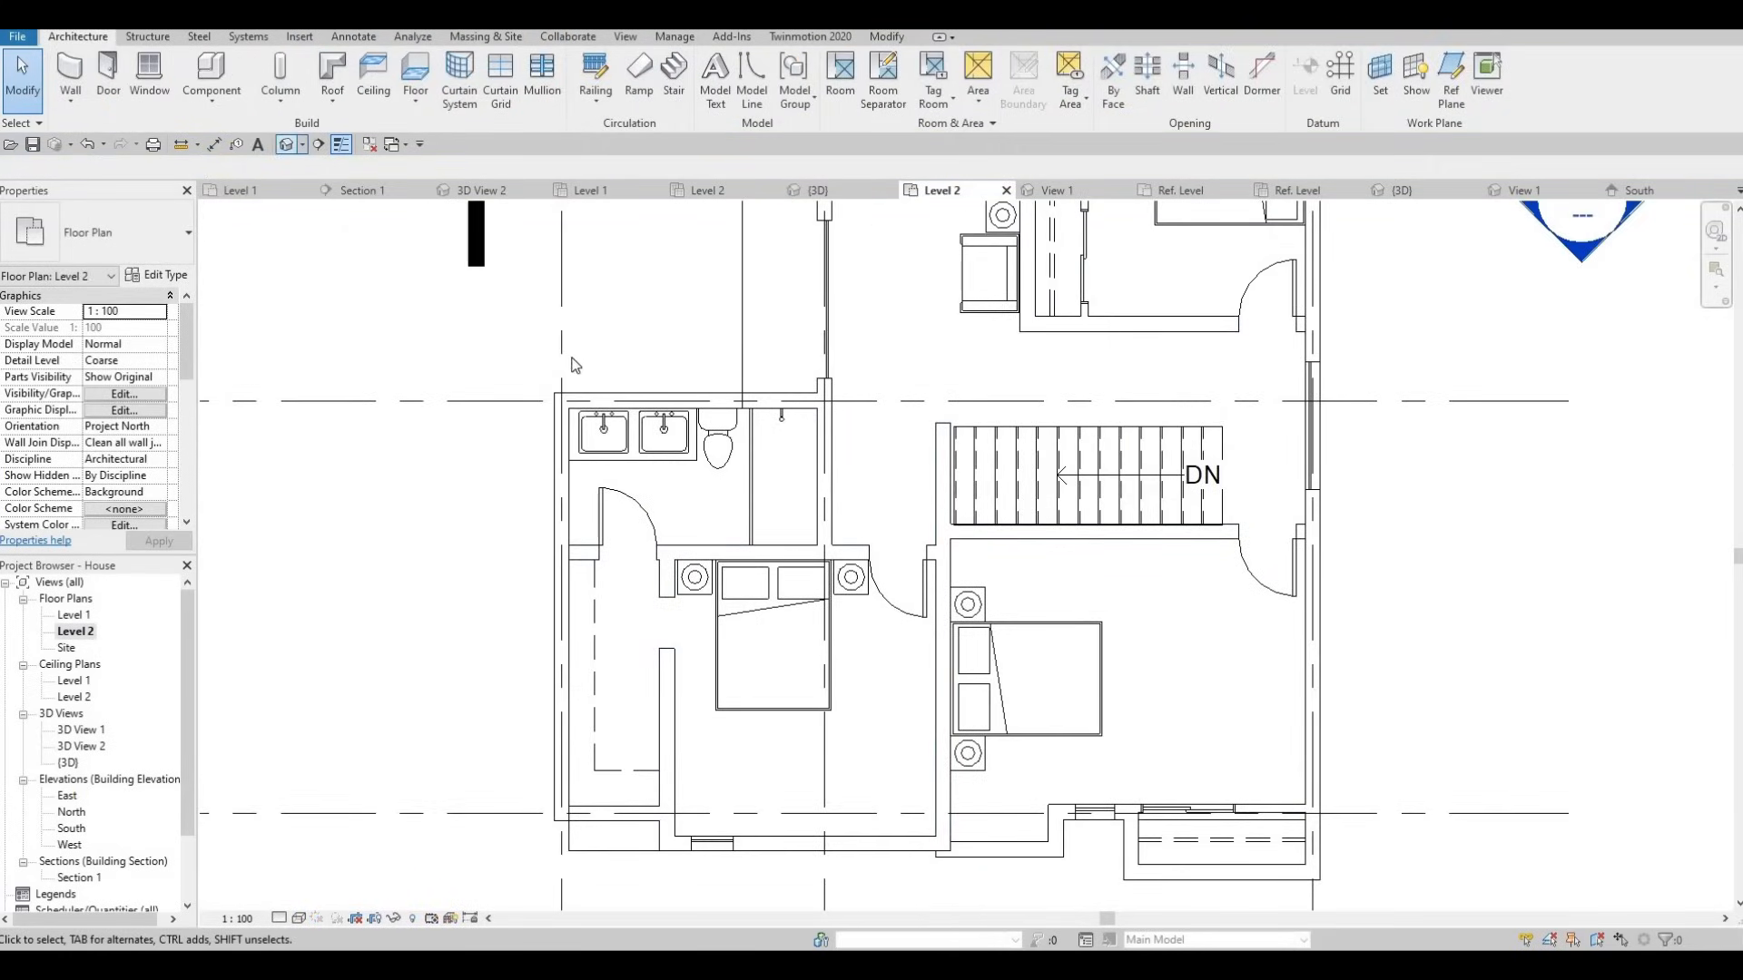
middle_click_drag(590, 226, 1132, 463, "shift")
left_click_drag(453, 327, 371, 308)
left_click_drag(371, 307, 1135, 556)
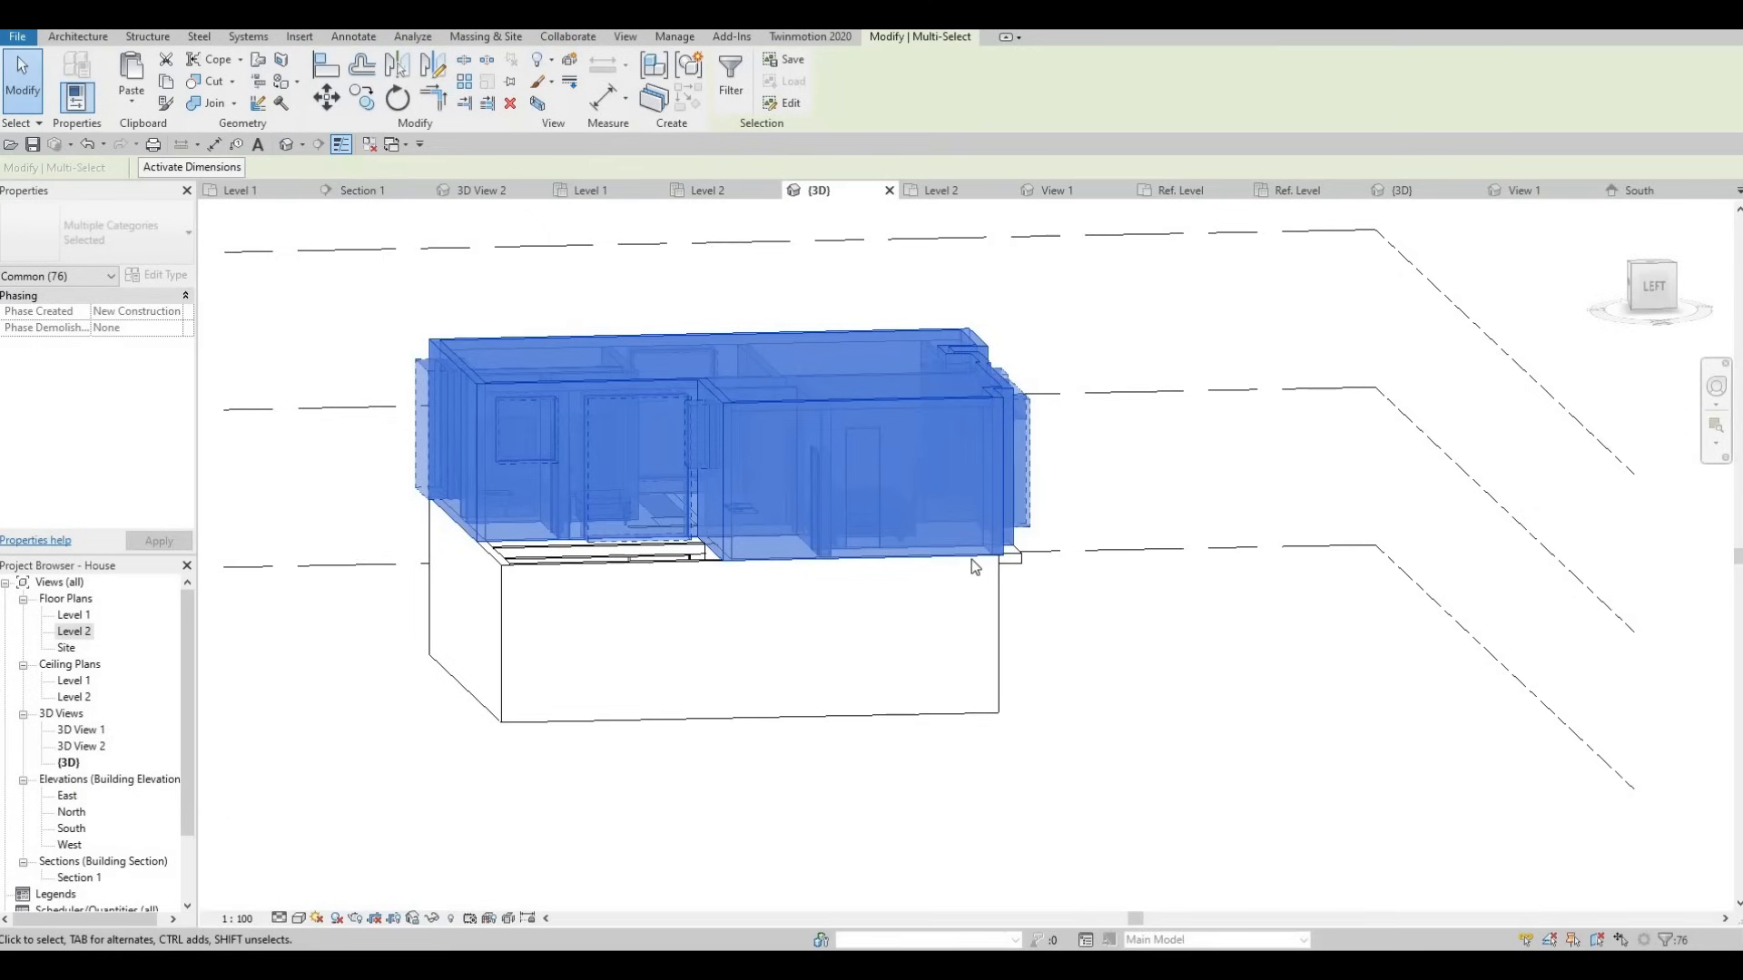
right_click(946, 486)
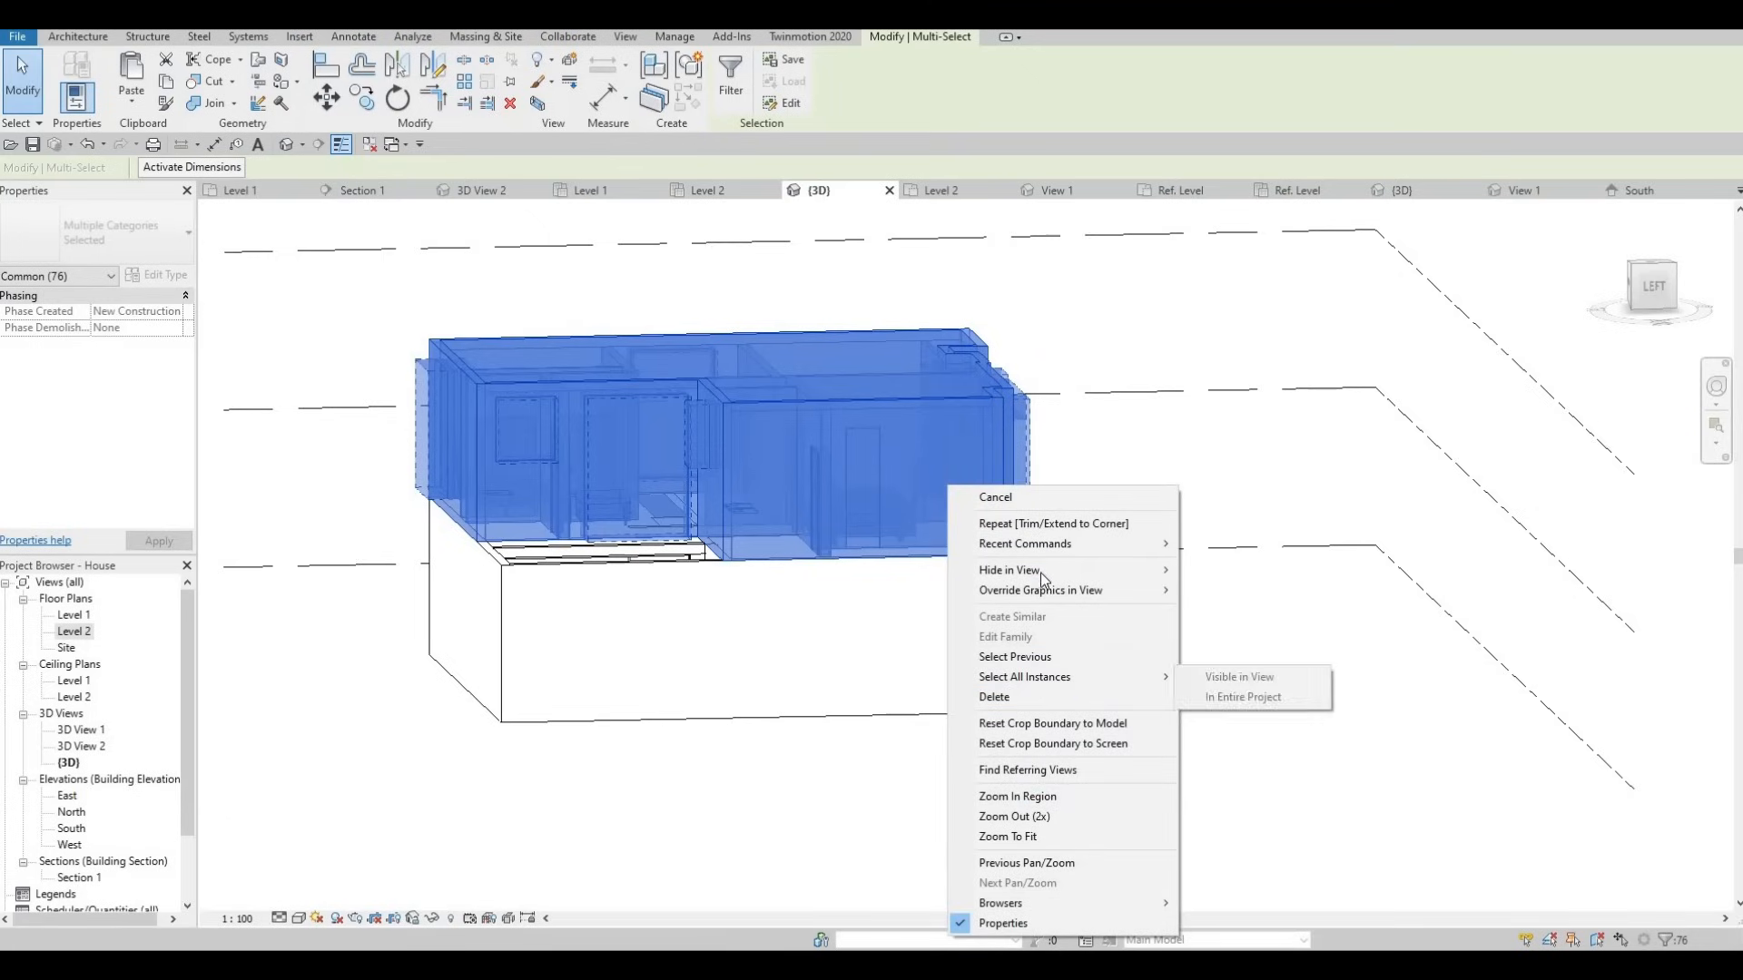
mouse_move(1089, 570)
left_click(1227, 570)
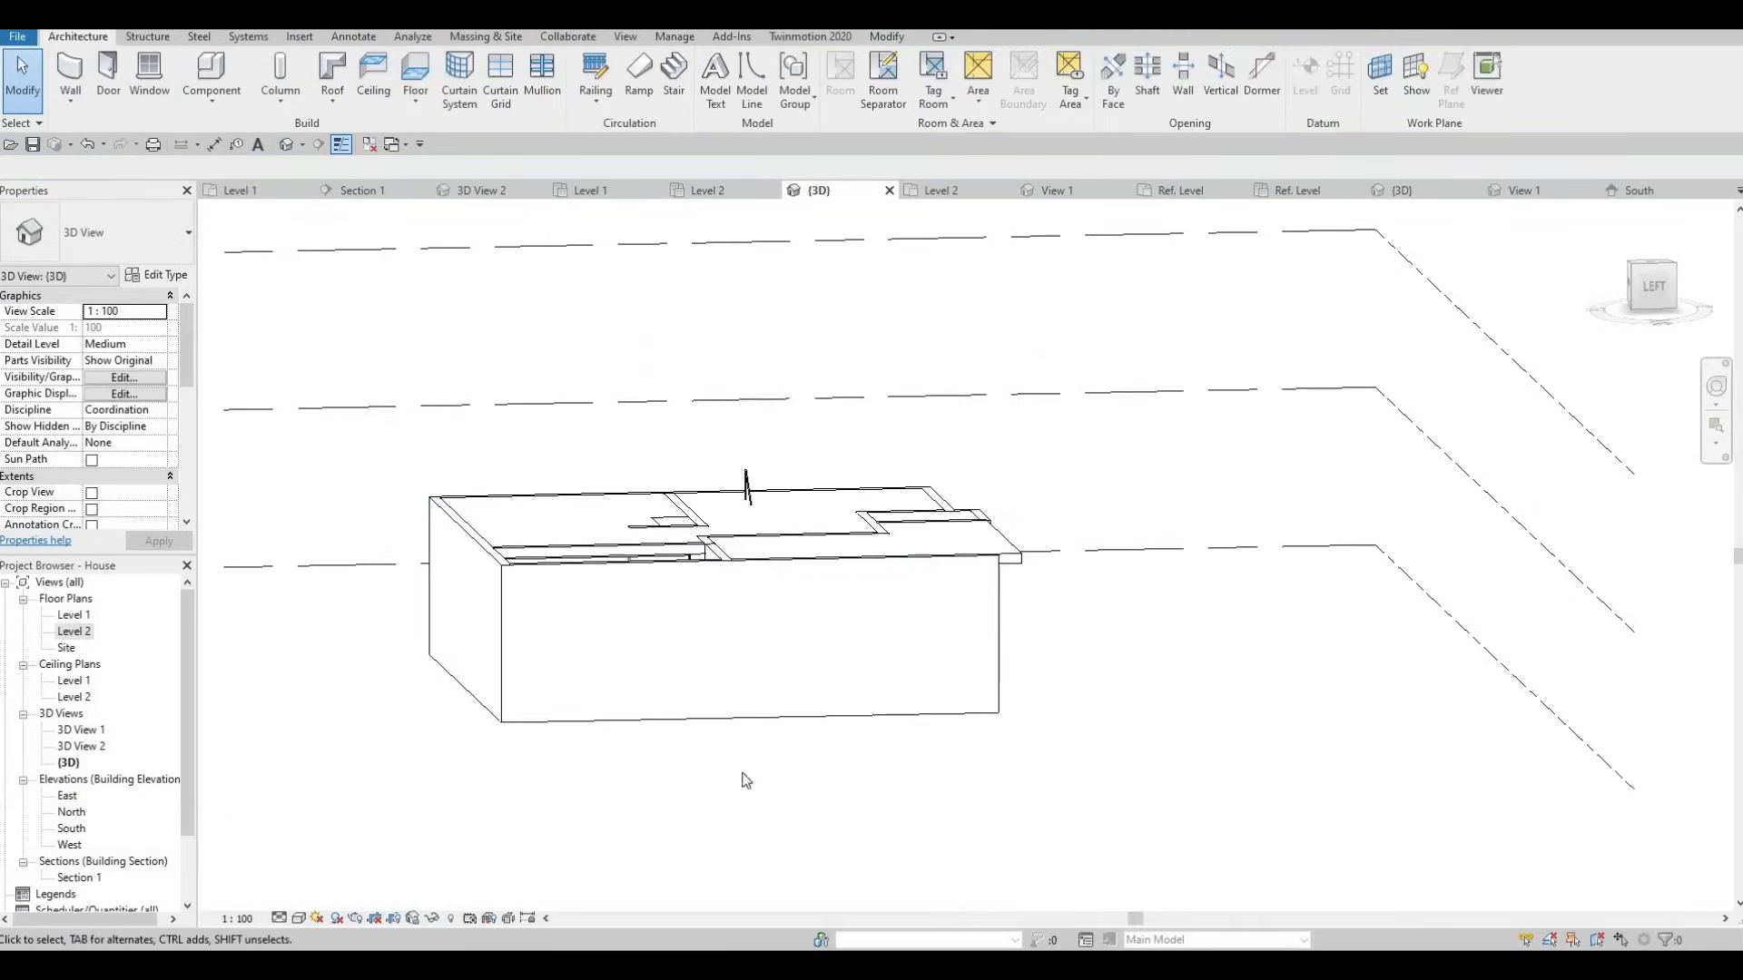
middle_click_drag(742, 773, 716, 568, "shift")
left_click(664, 556)
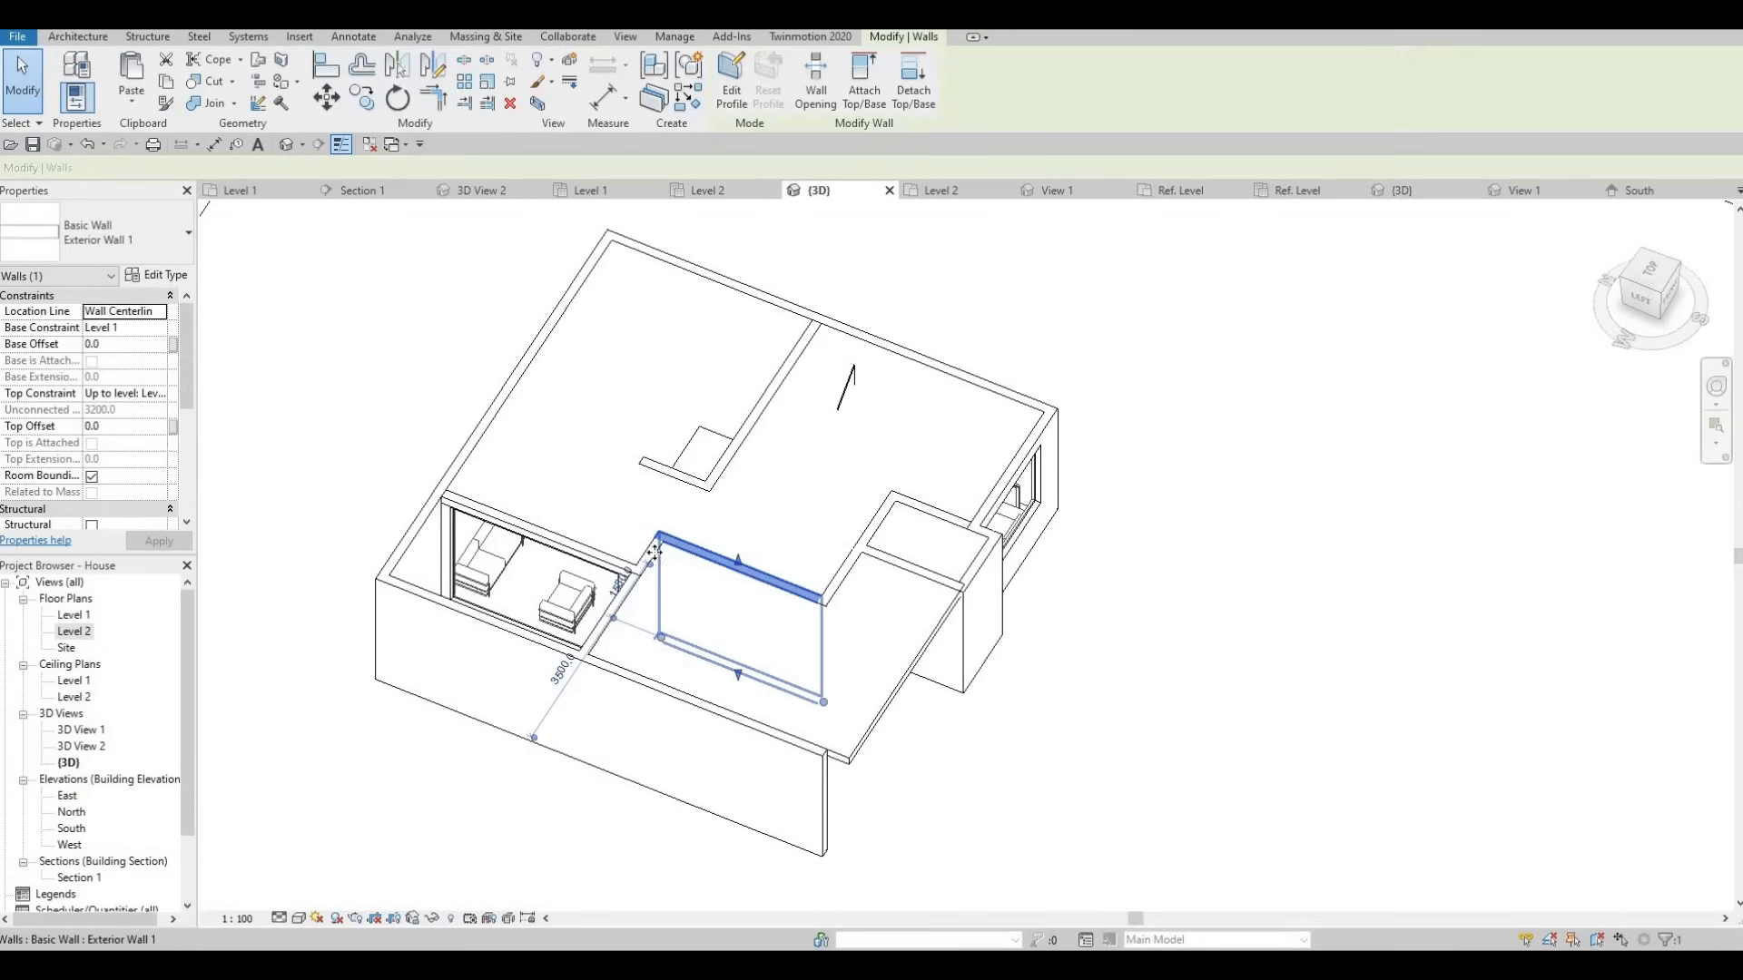
scroll(667, 550, "up", 3)
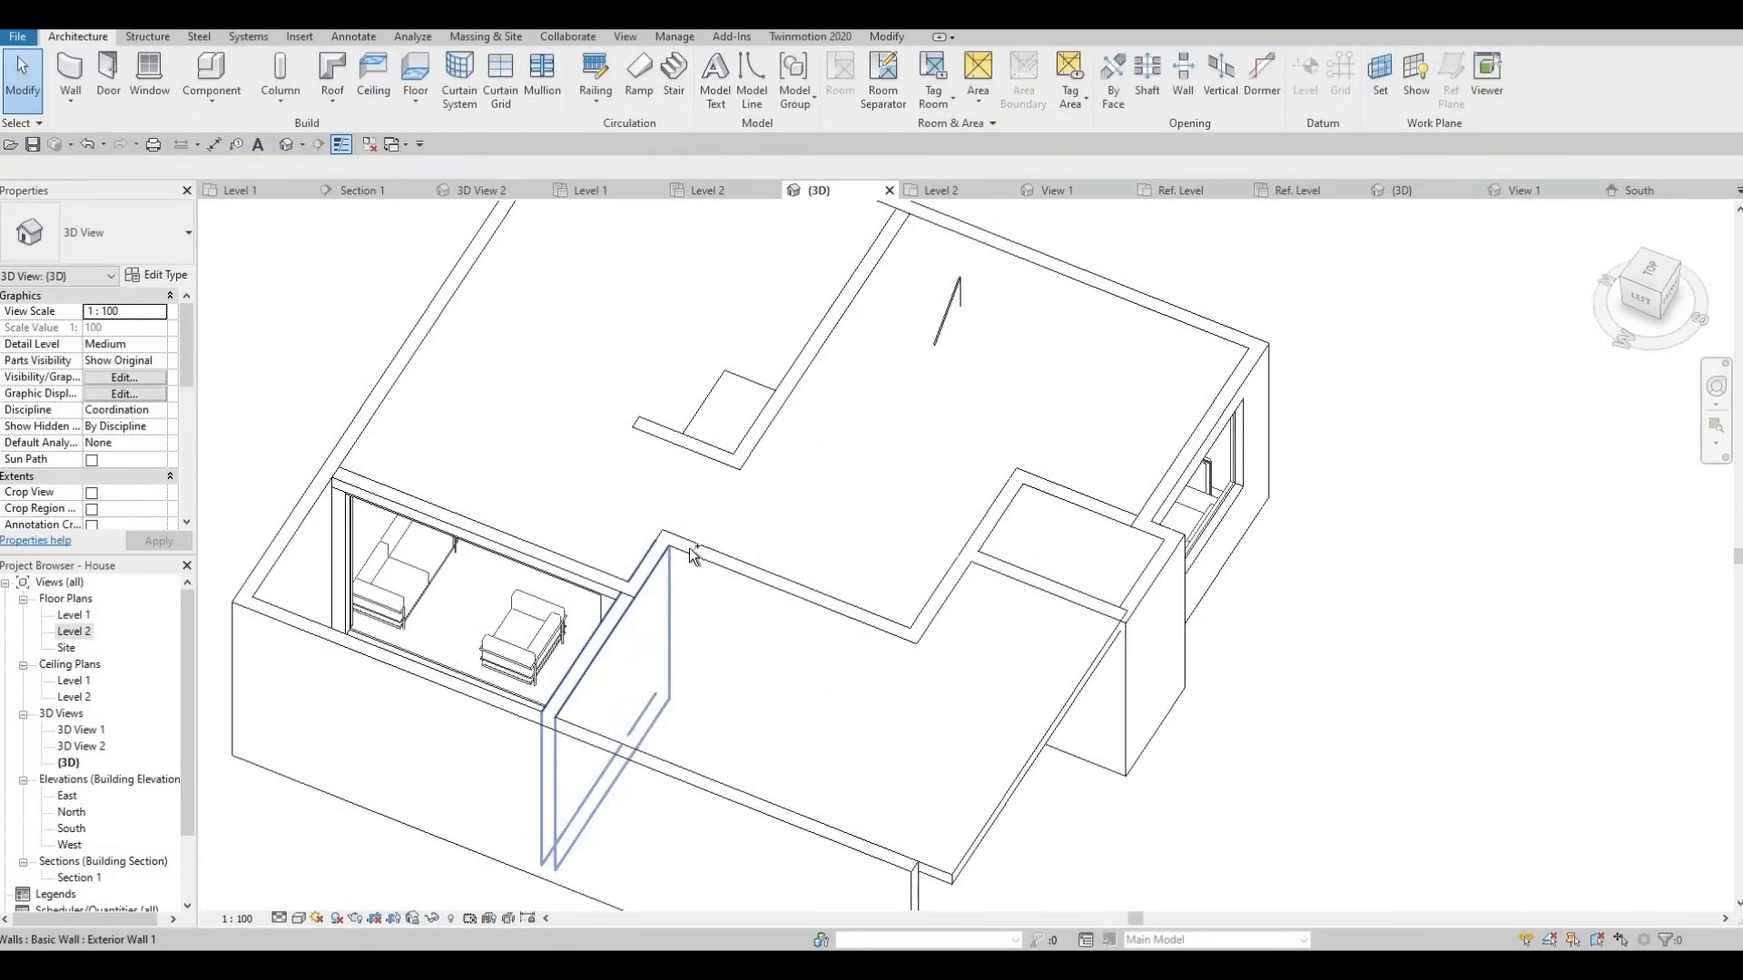
left_click(960, 564, "ctrl")
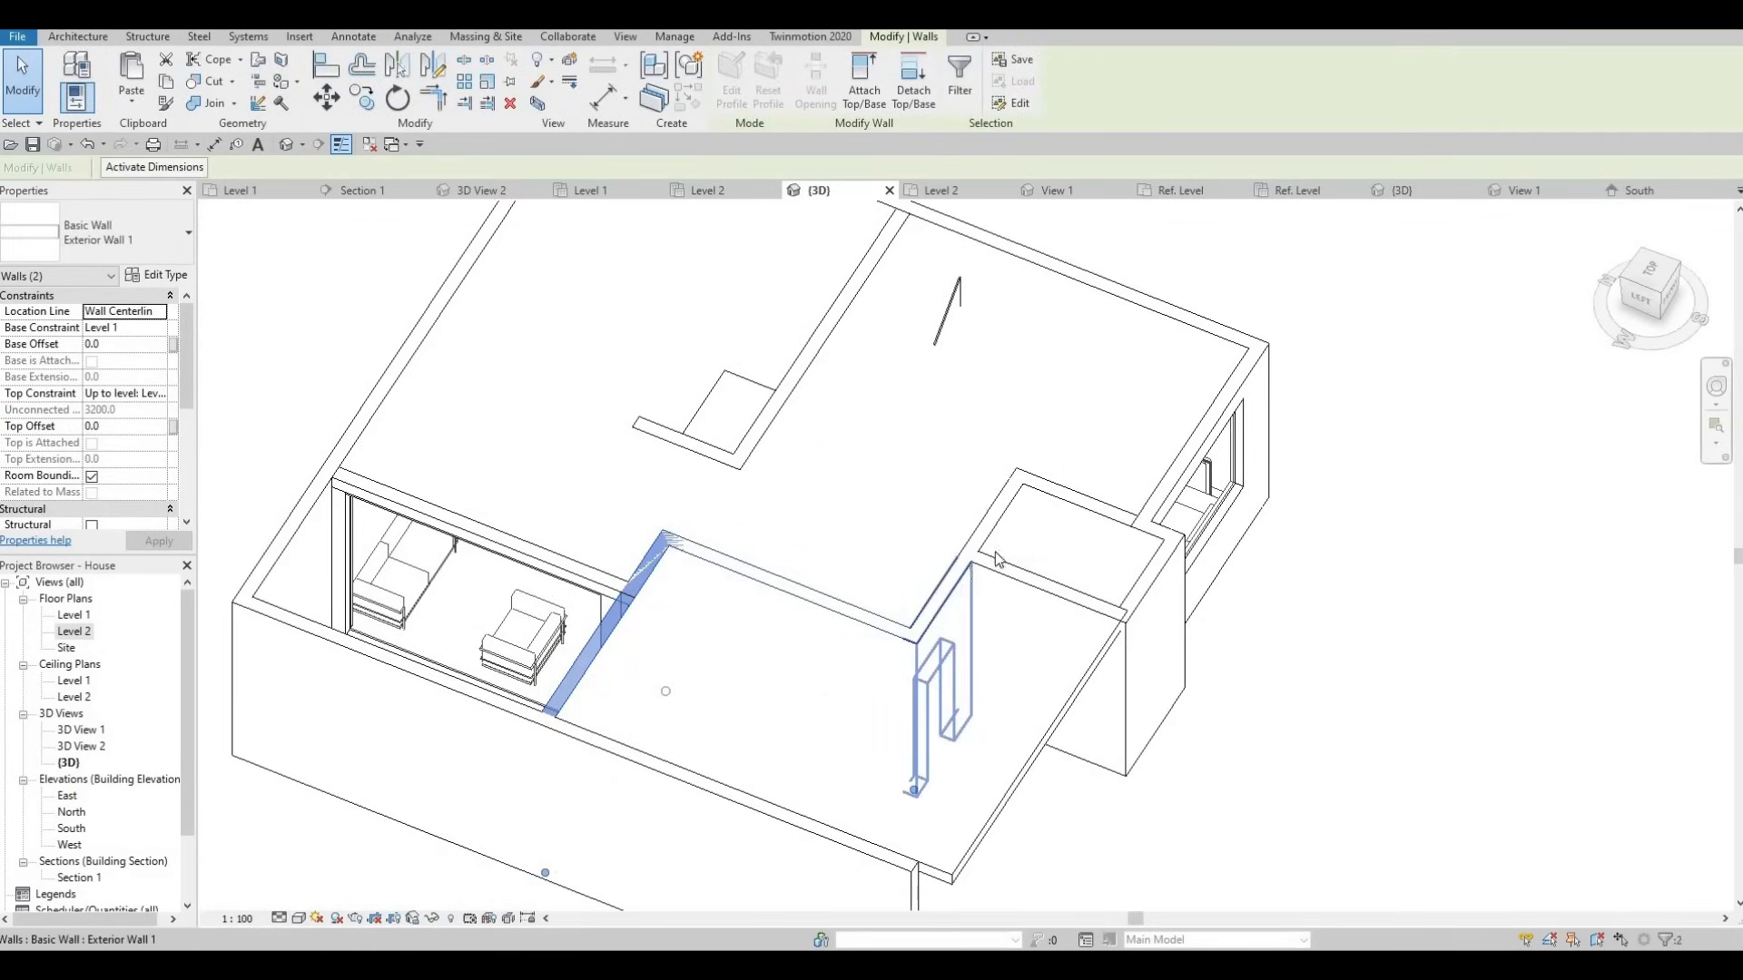
key("Escape")
Select the seven Level 1 walls around the front recesses, entry and central partition, and attach their tops to the Level 2 floor.
left_click(993, 528)
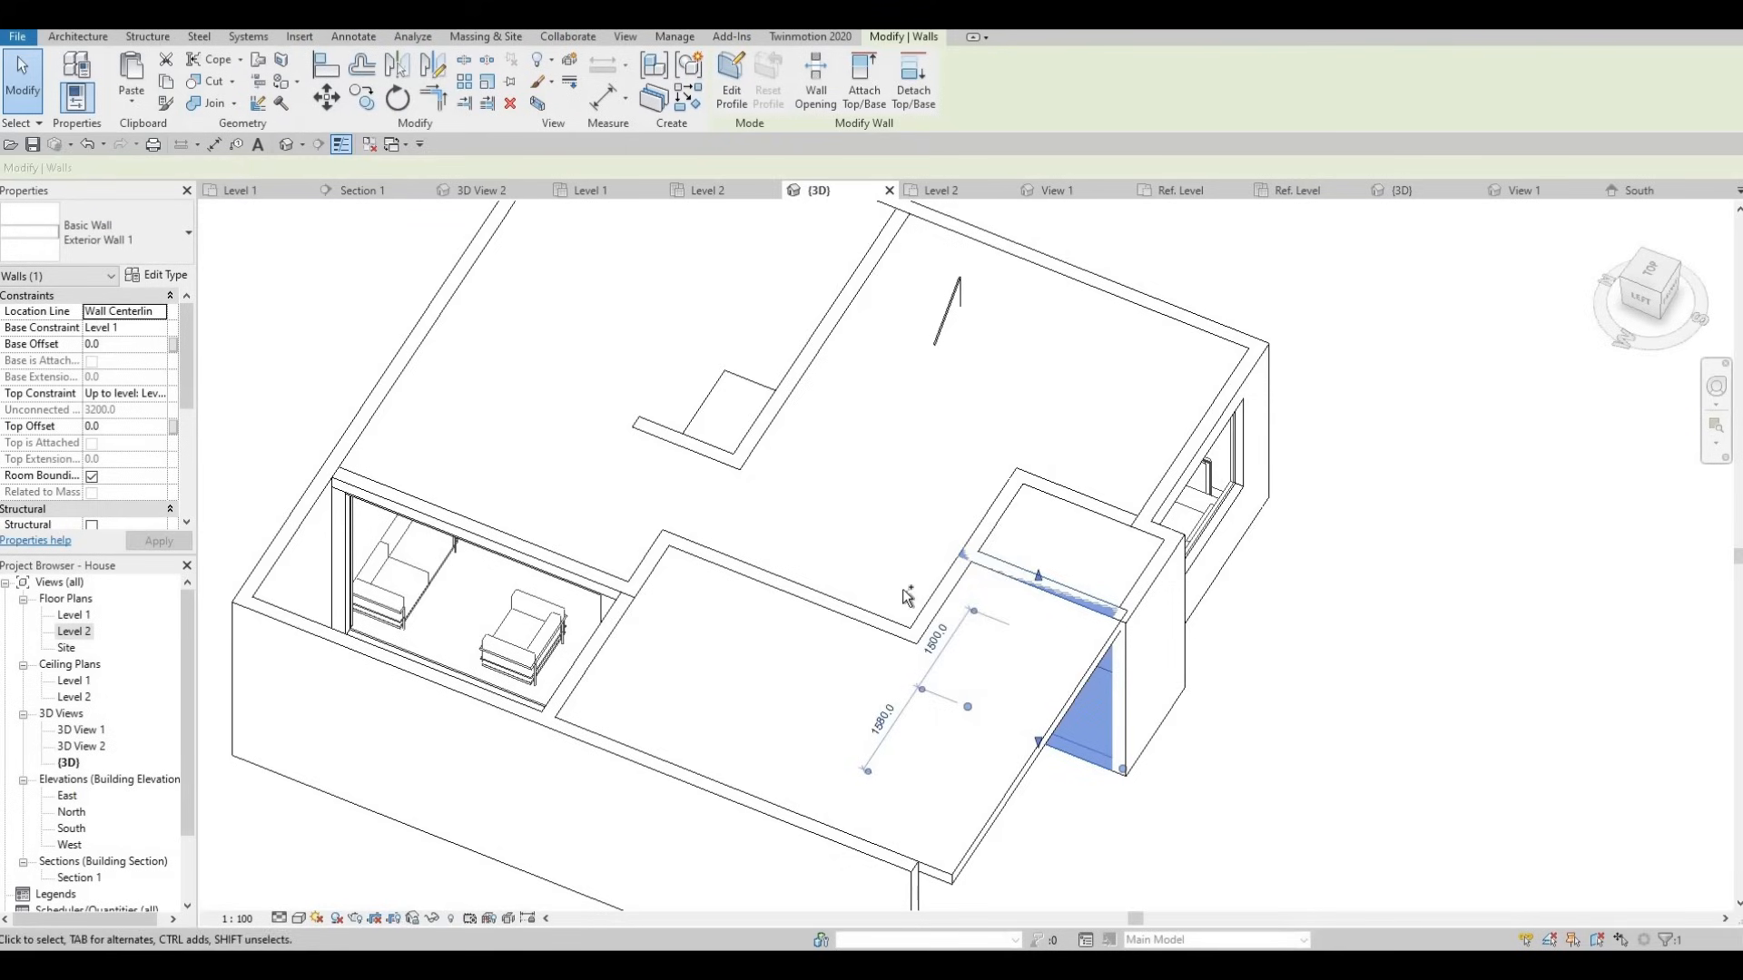
left_click(869, 611, "ctrl")
left_click(951, 591, "ctrl")
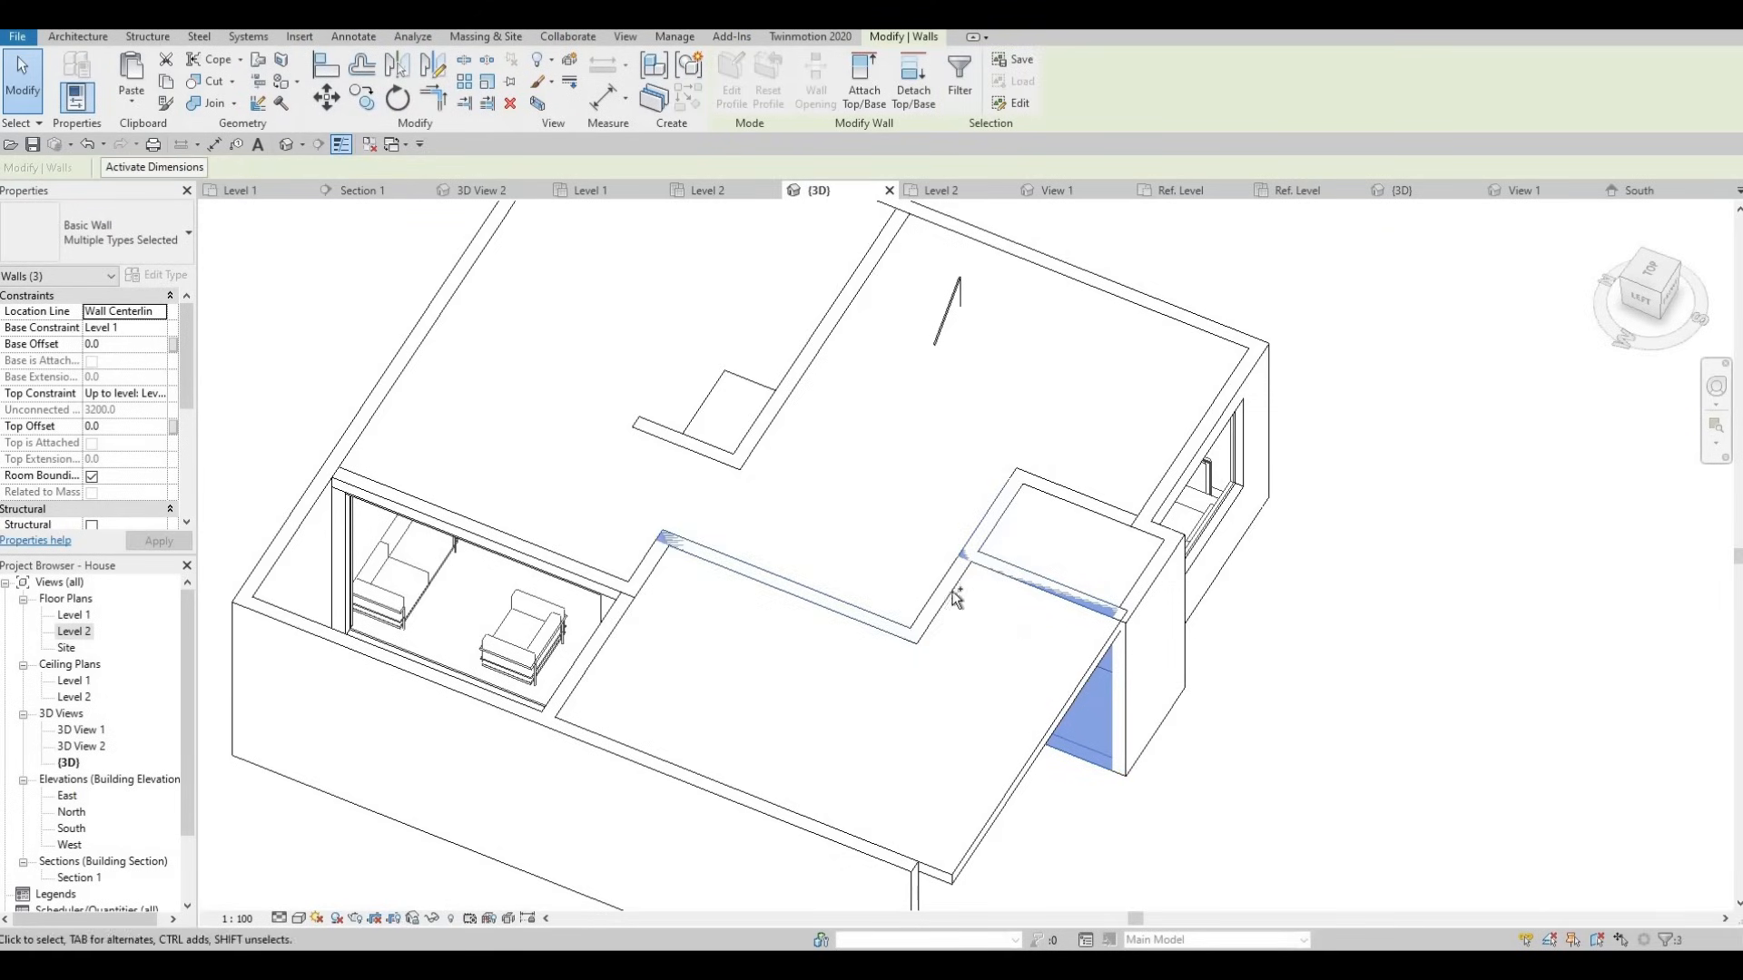
left_click(1058, 498, "ctrl")
left_click(785, 392, "ctrl")
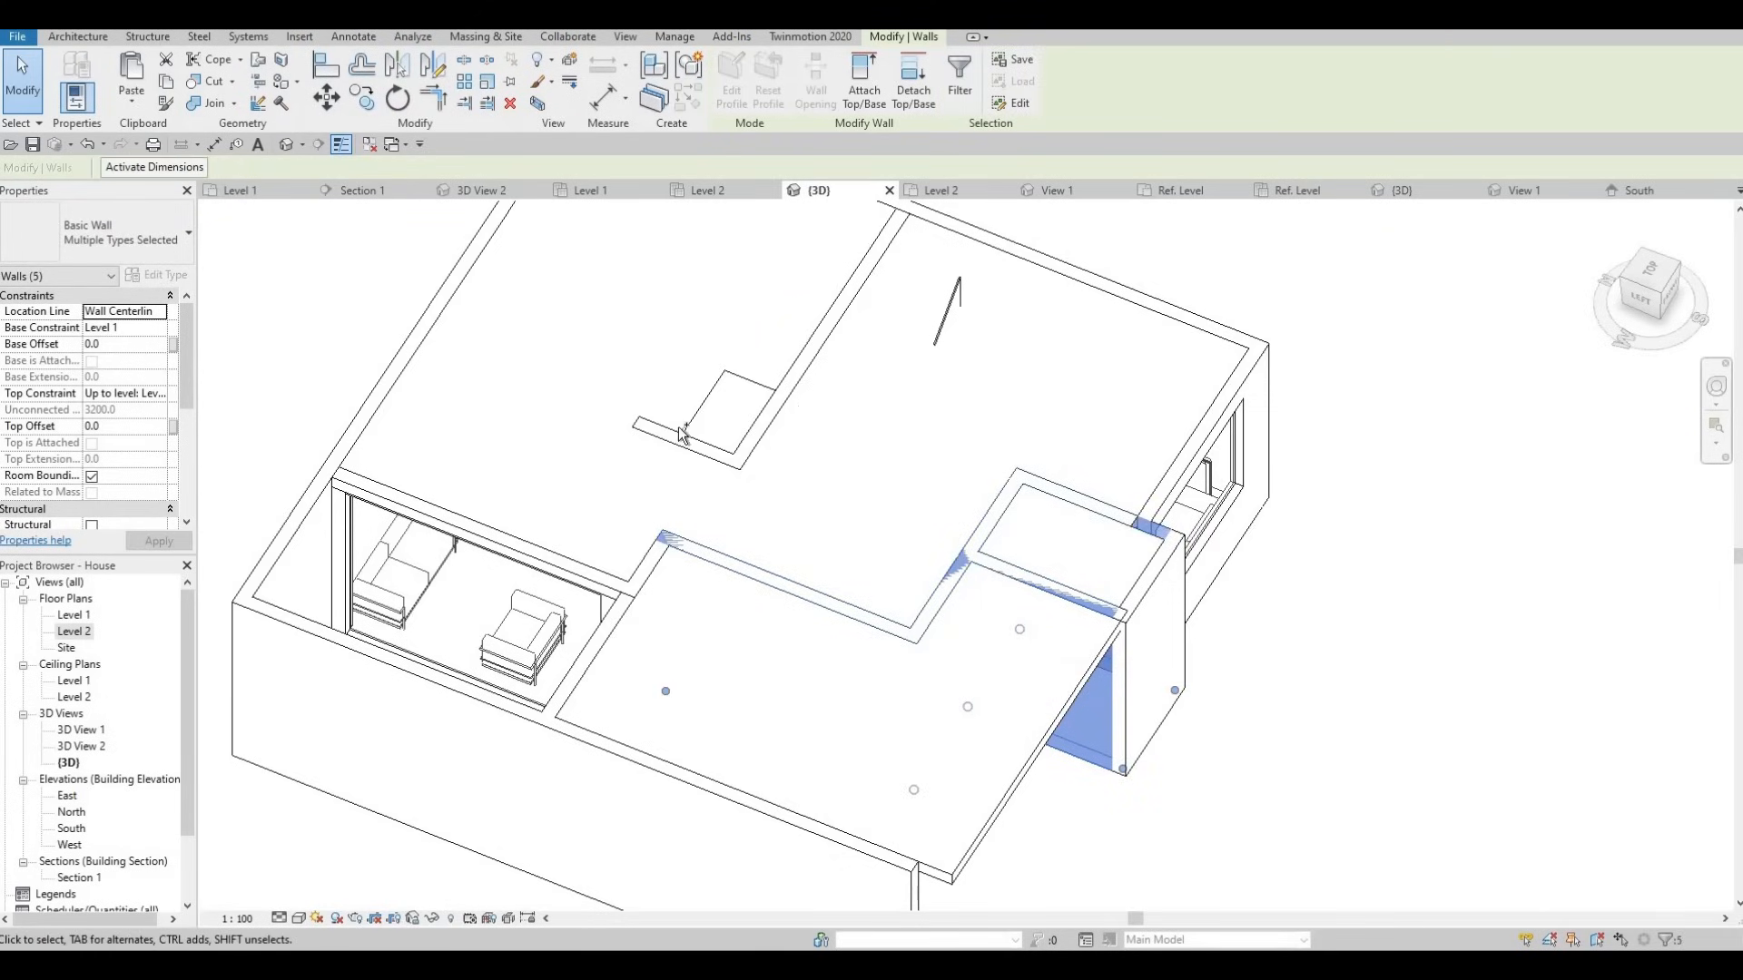
left_click(665, 442, "ctrl")
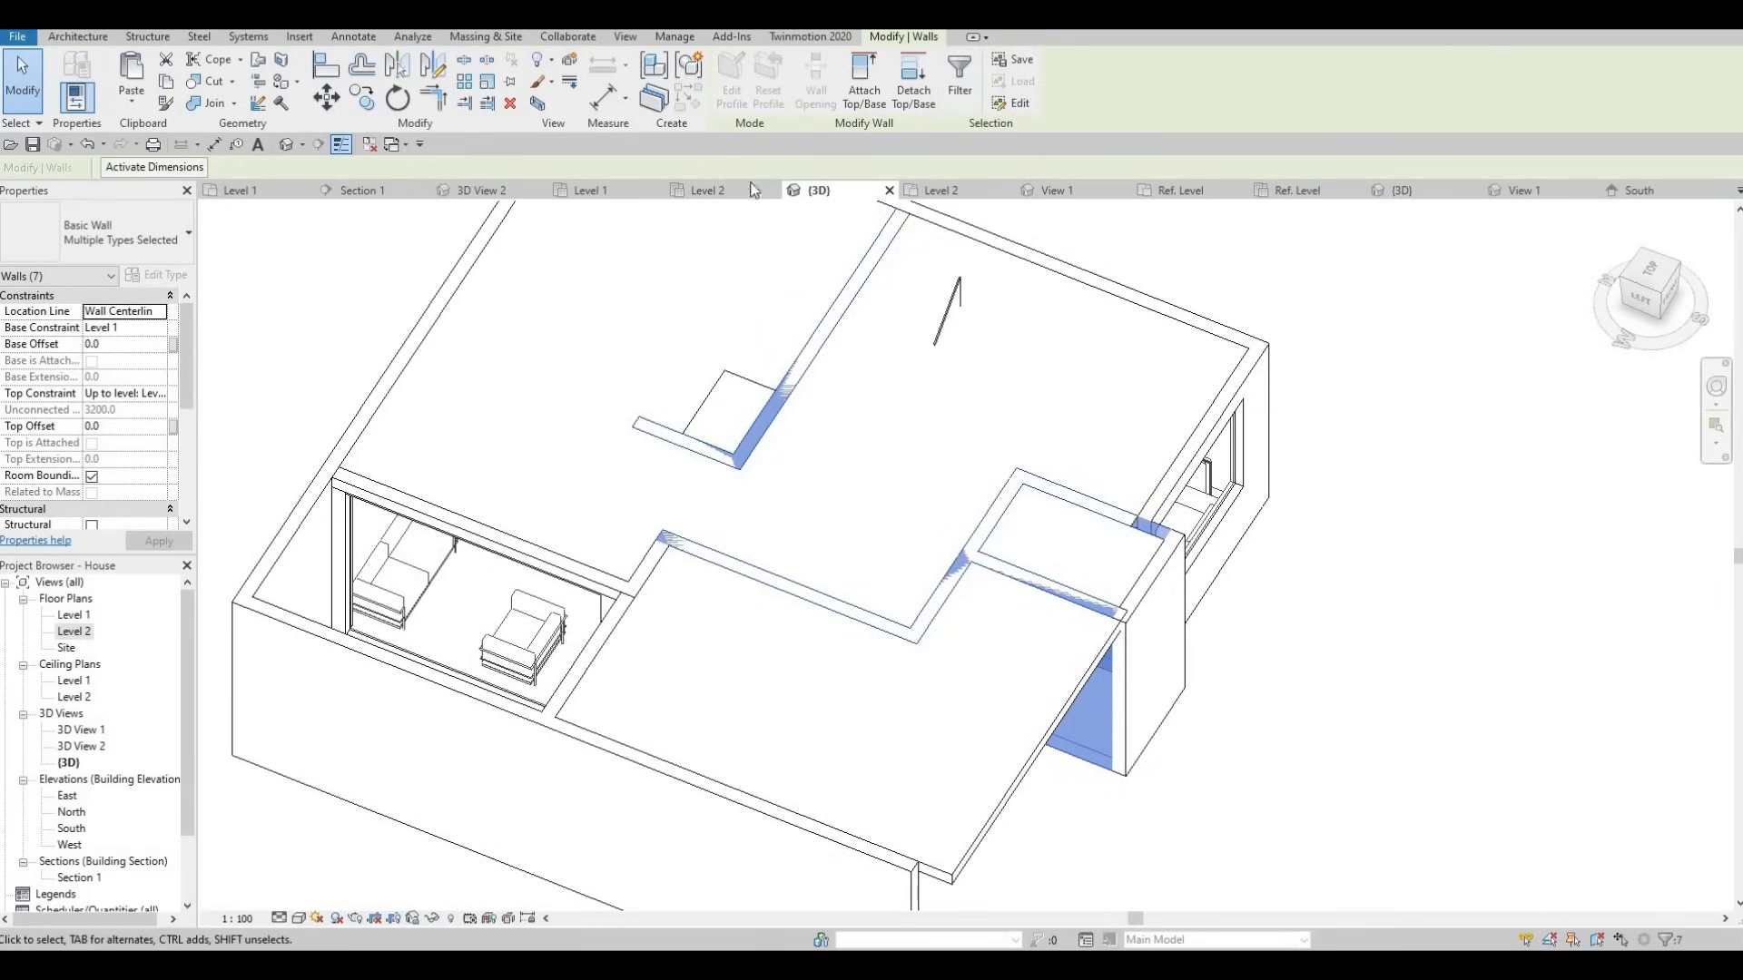
left_click(418, 356)
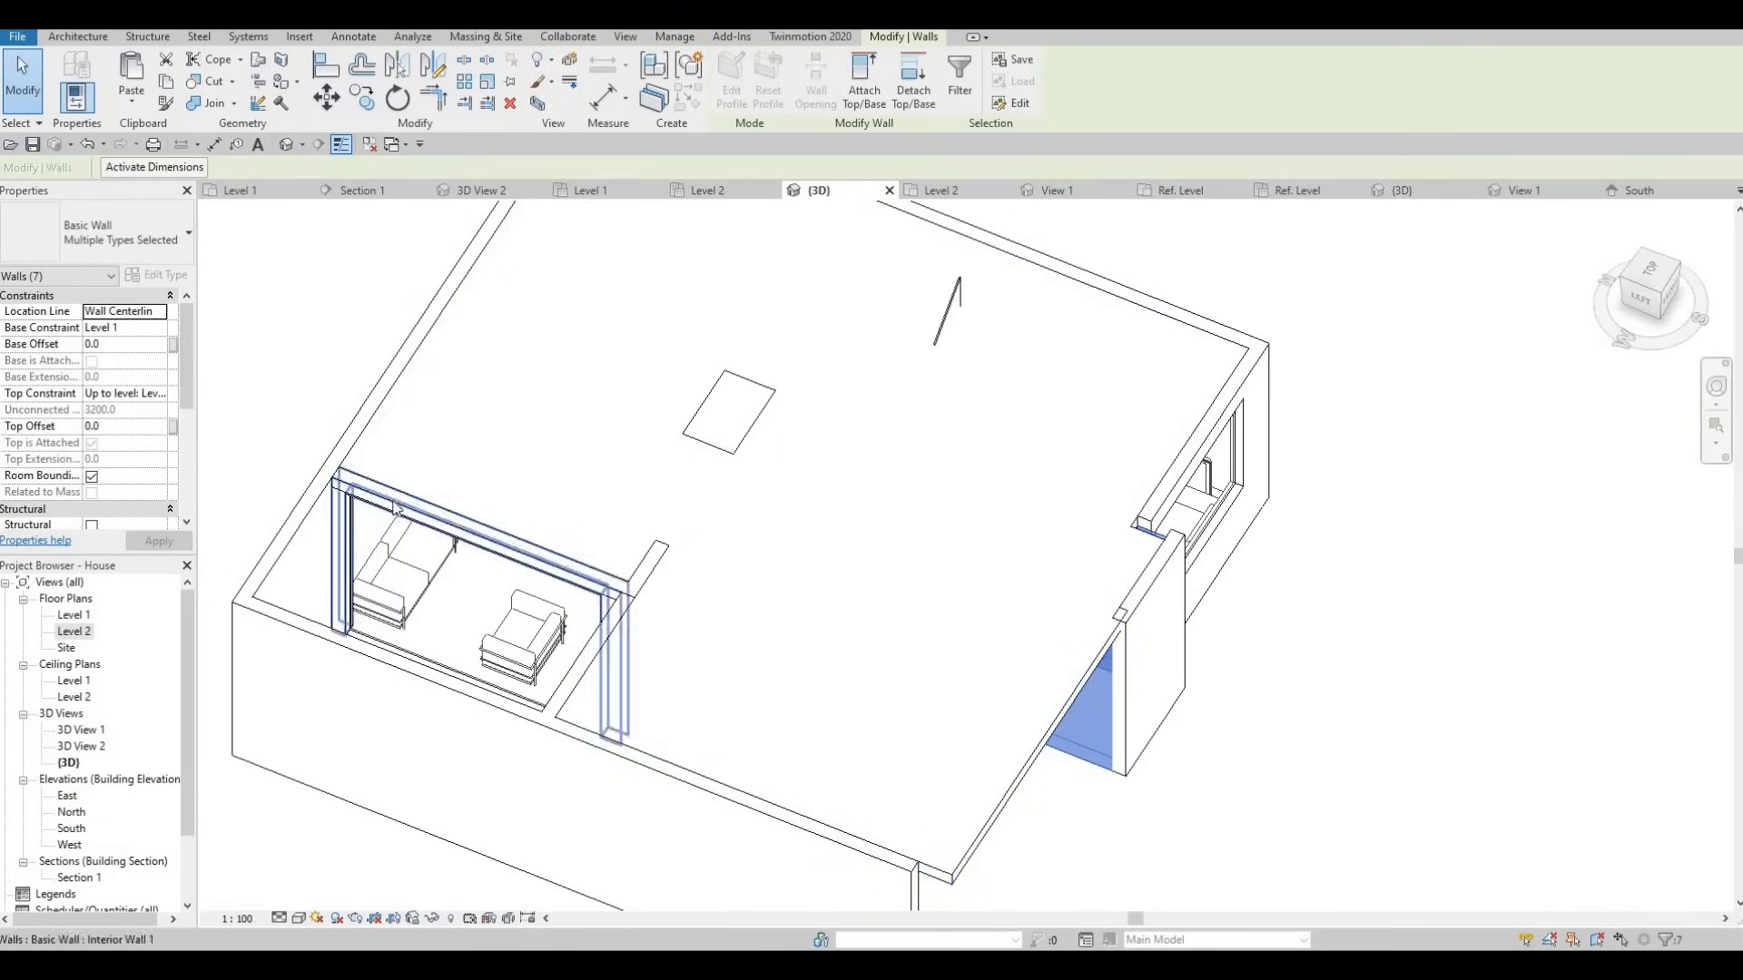
key("Escape")
Attach the top of the Level 1 interior wall containing the glazed opening onto the northwest courtyard to the Level 2 floor.
scroll(332, 491, "up", 5)
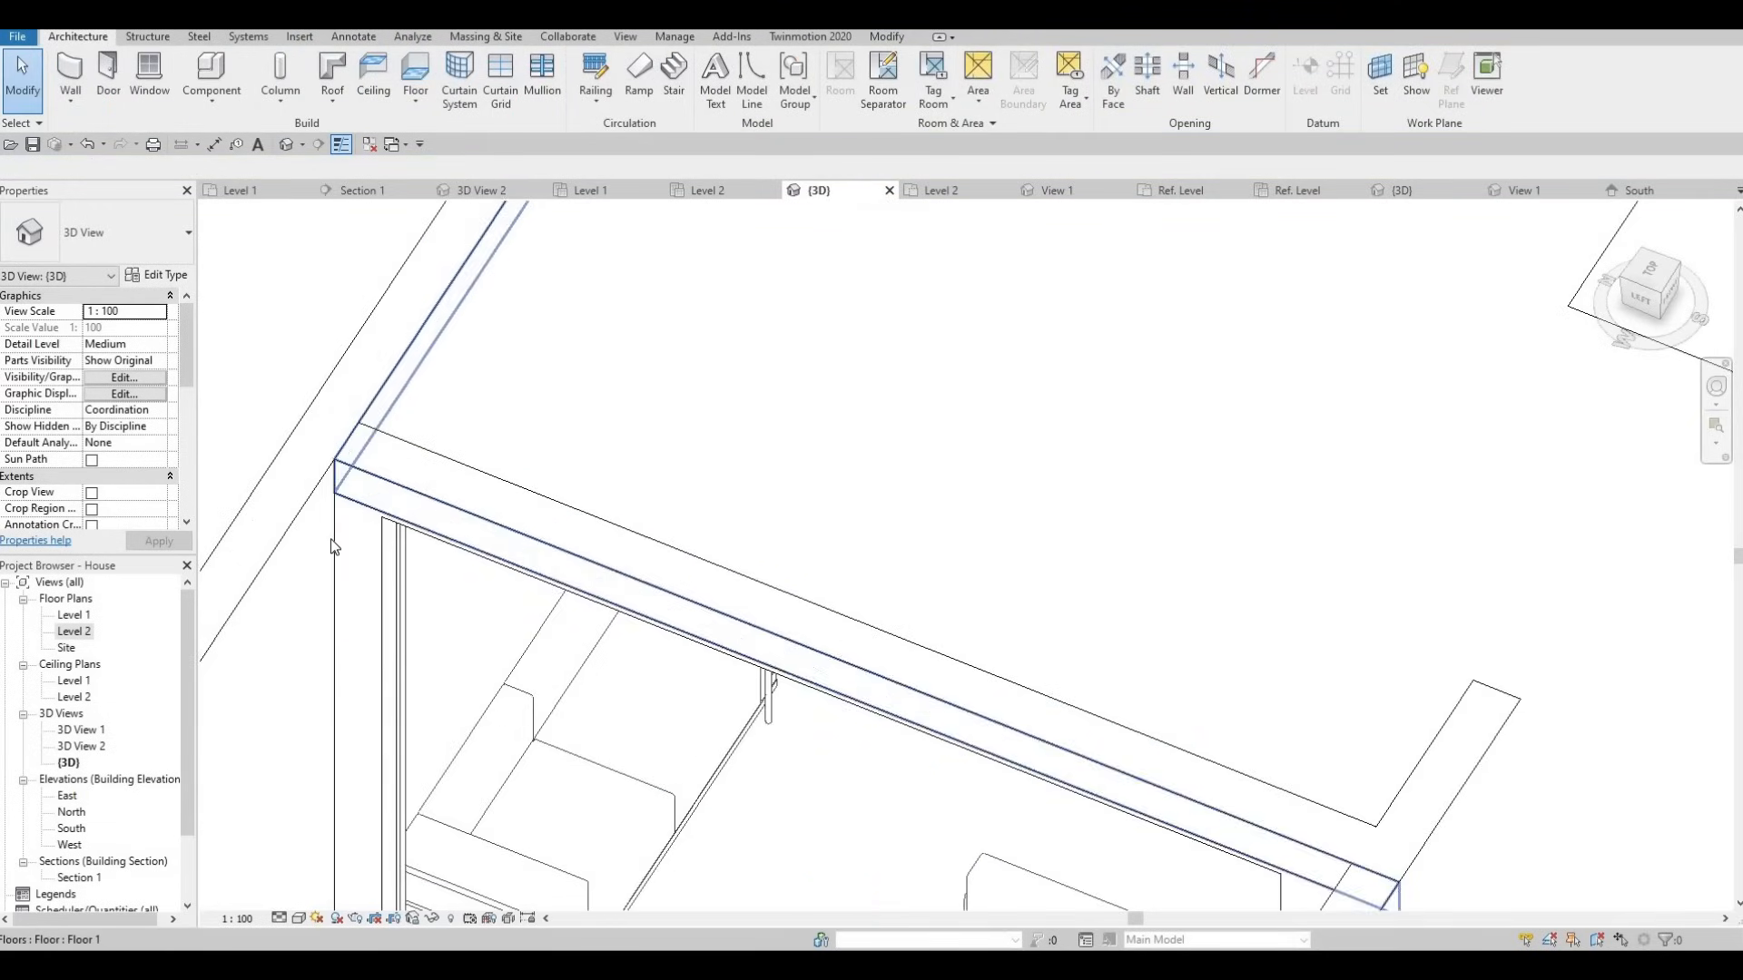
left_click(556, 606)
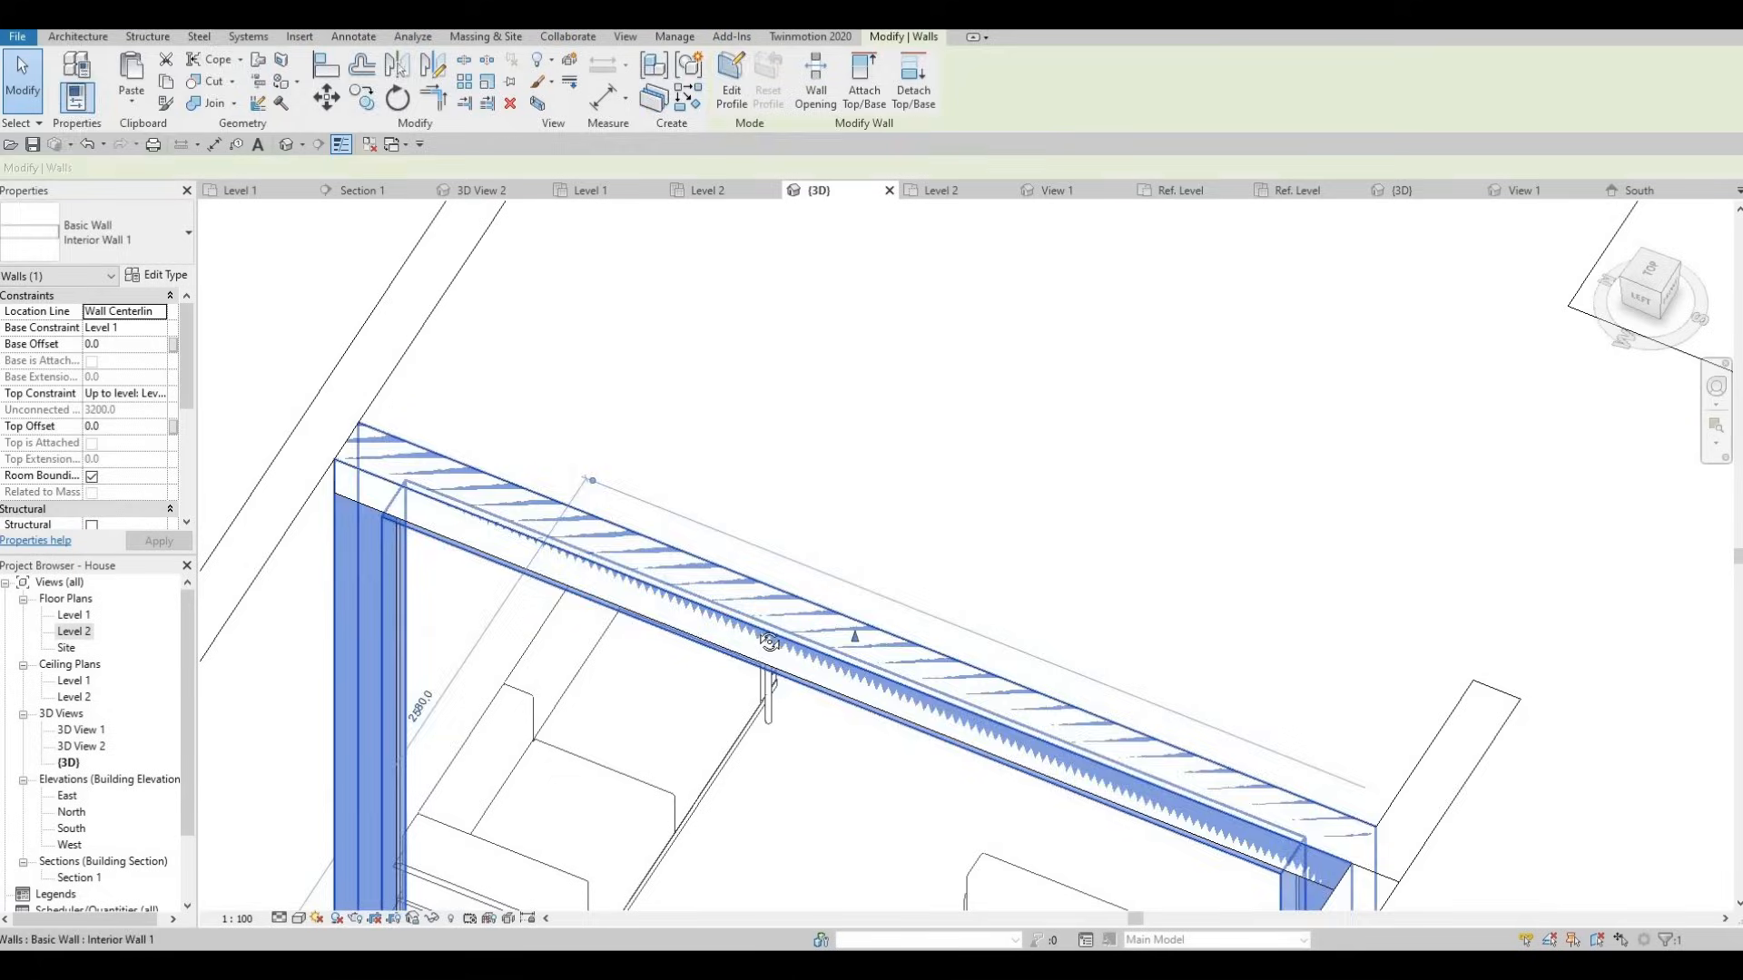
key("Escape")
scroll(740, 601, "down", 1)
middle_click_drag(737, 597, 704, 704, "shift")
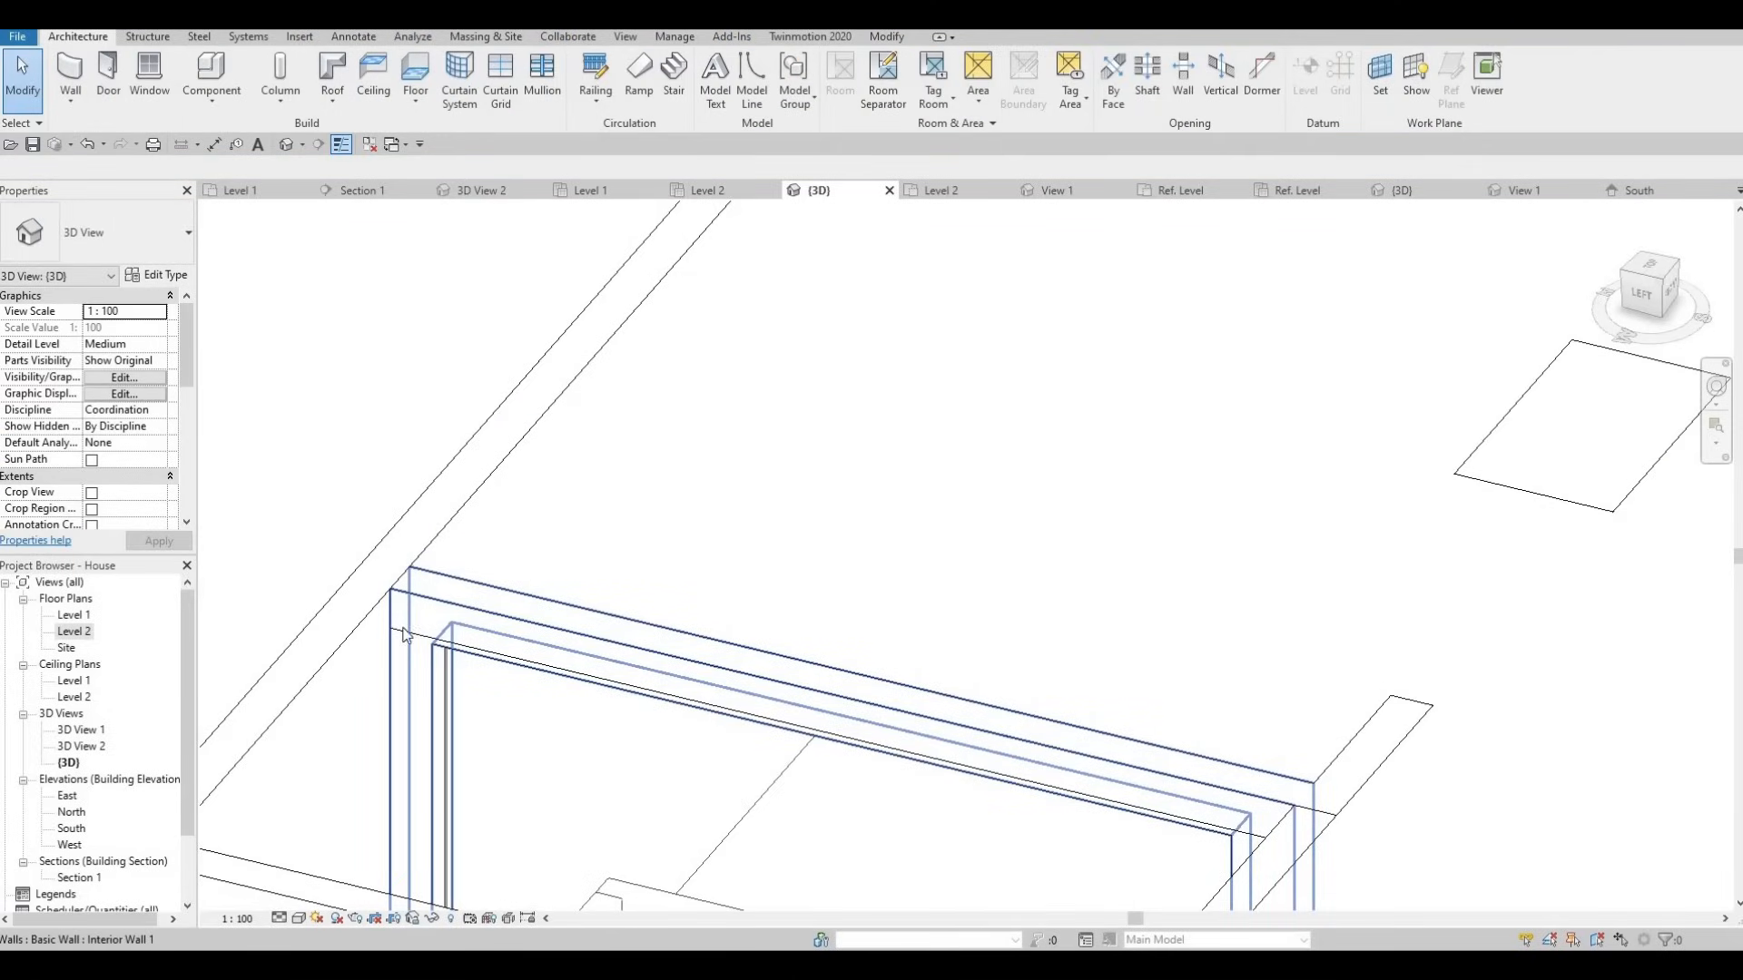
left_click(431, 577)
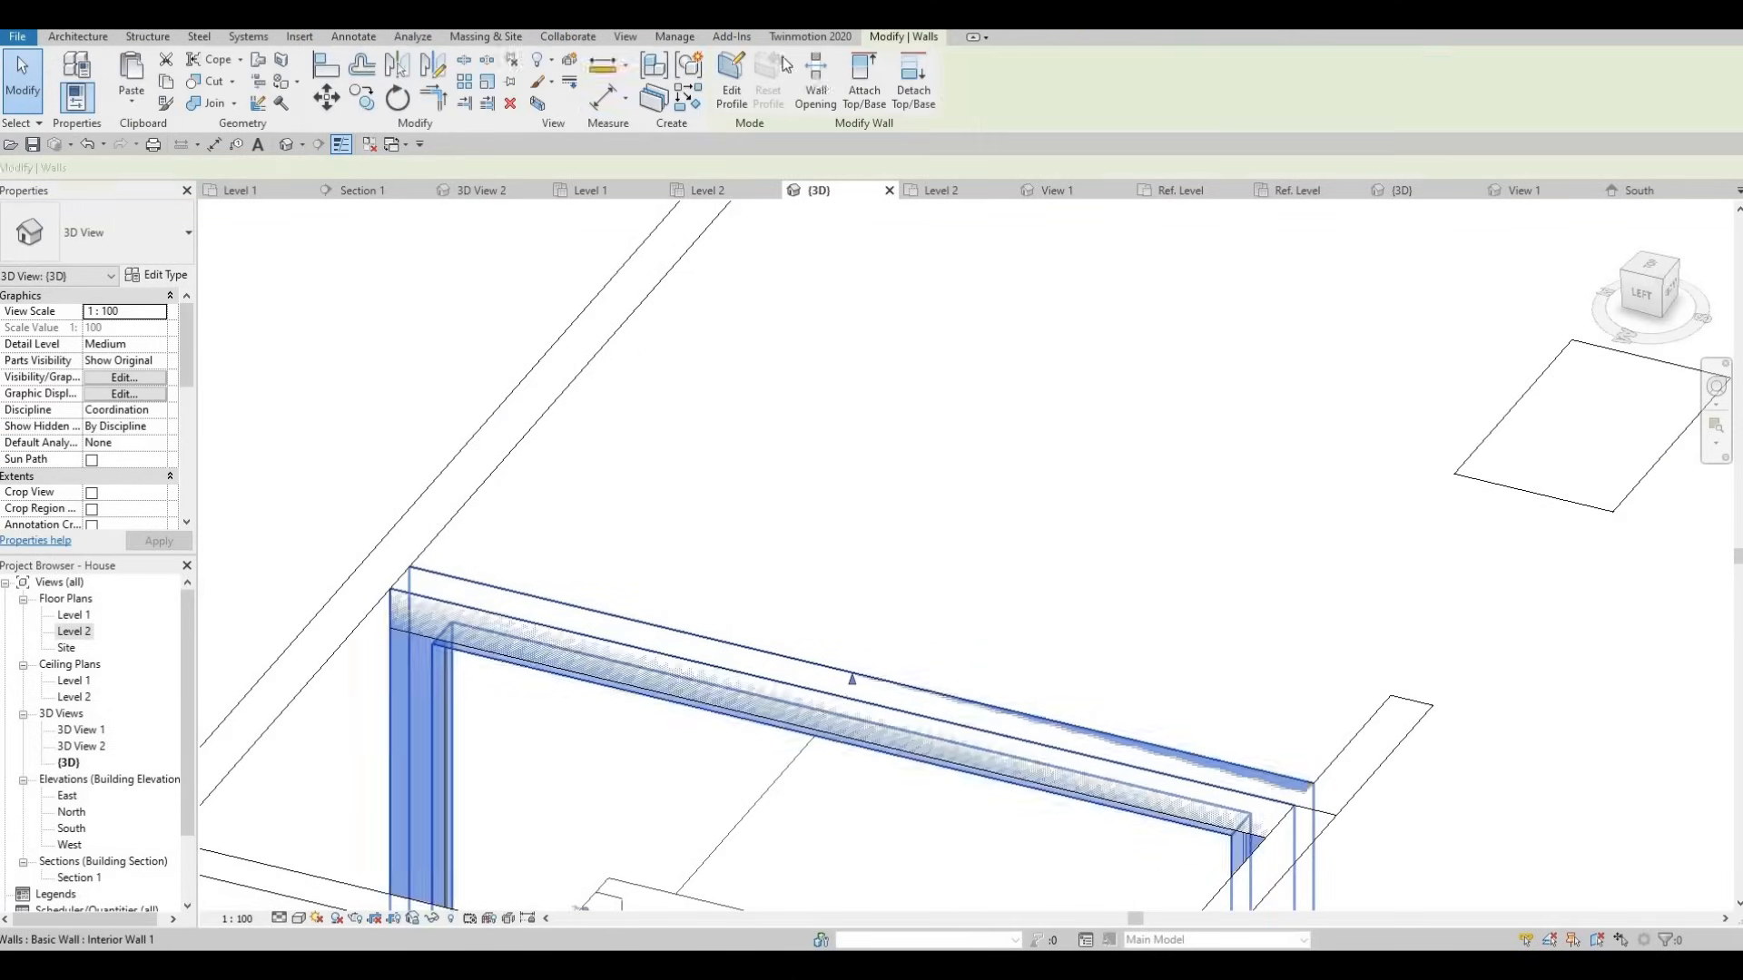
left_click(857, 107)
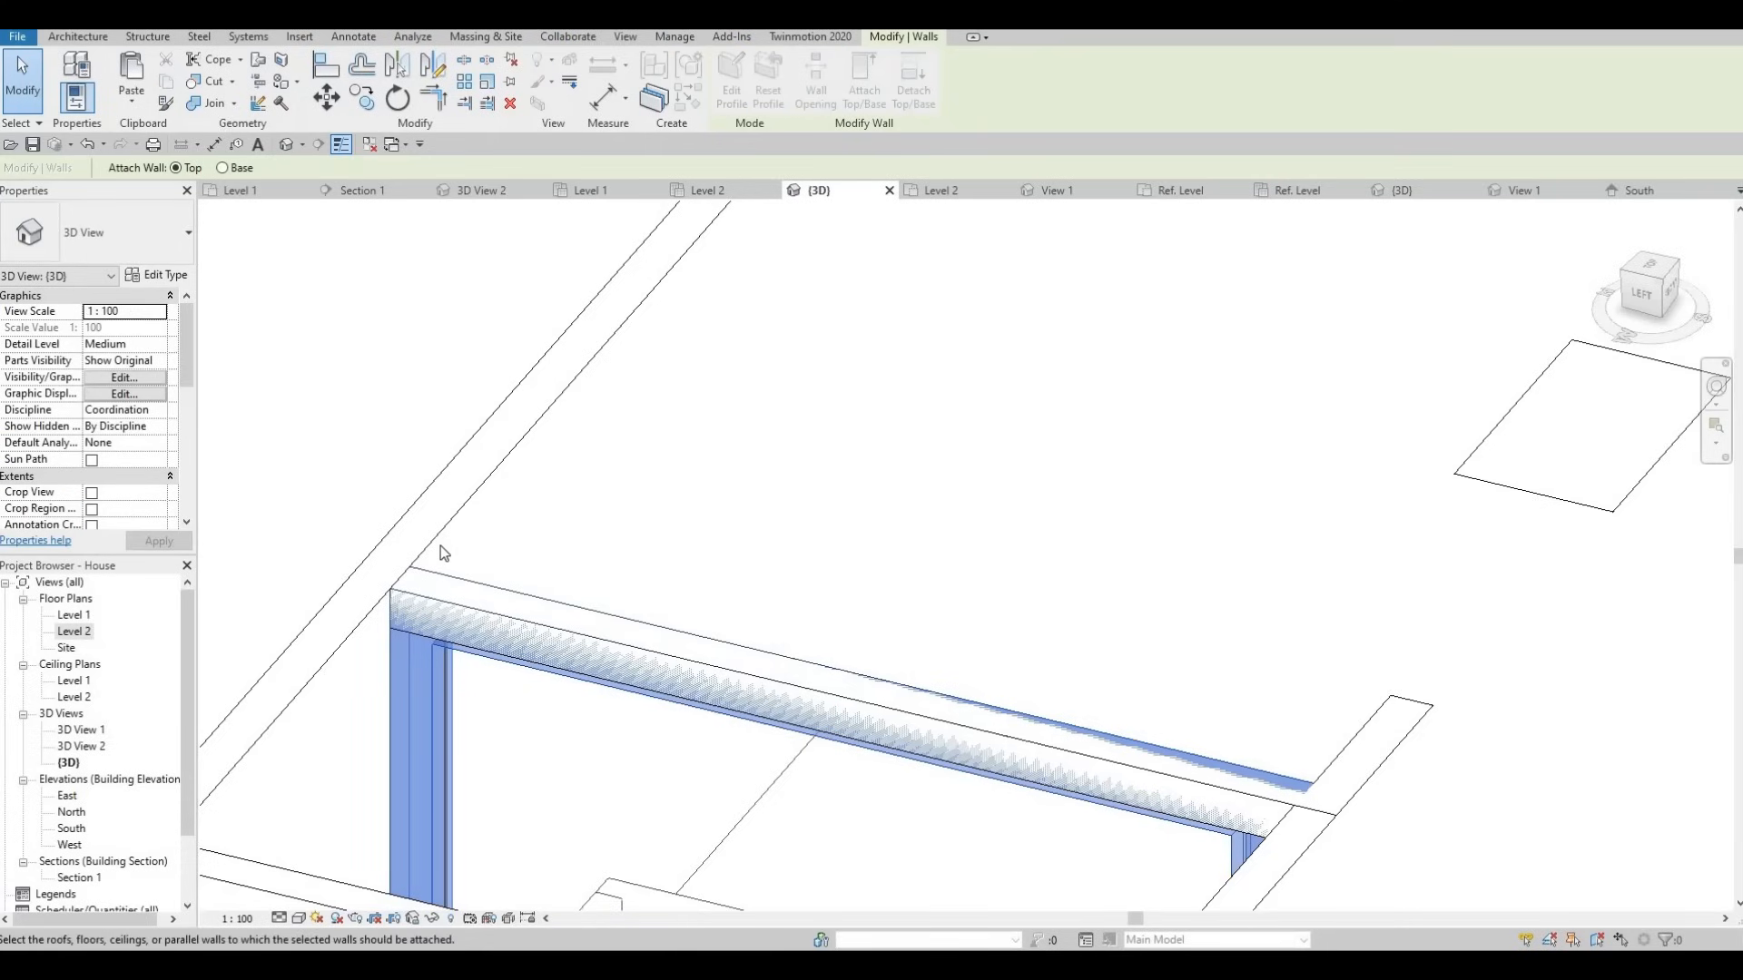
left_click(436, 544)
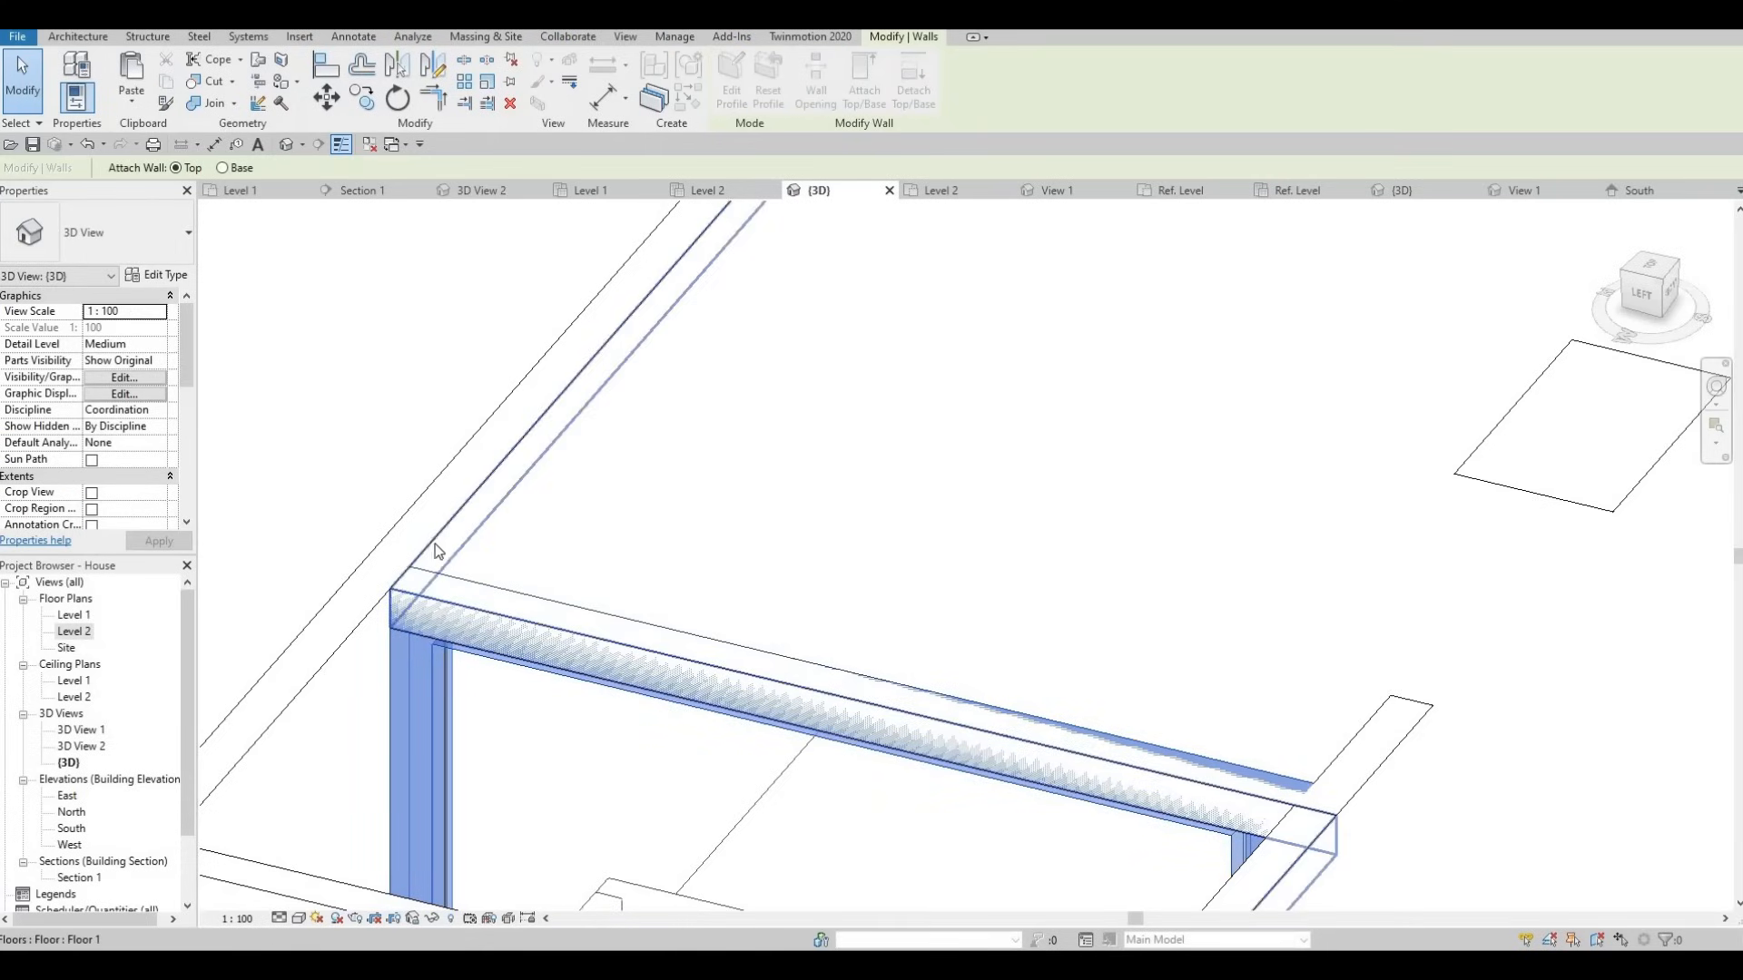
left_click(684, 591)
Attach the top of the Level 1 exterior wall adjoining the courtyard's glazed wall to the Level 2 floor.
scroll(684, 590, "down", 4)
middle_click_drag(1140, 744, 949, 581, "shift")
middle_click_drag(1201, 708, 928, 578)
left_click(929, 577)
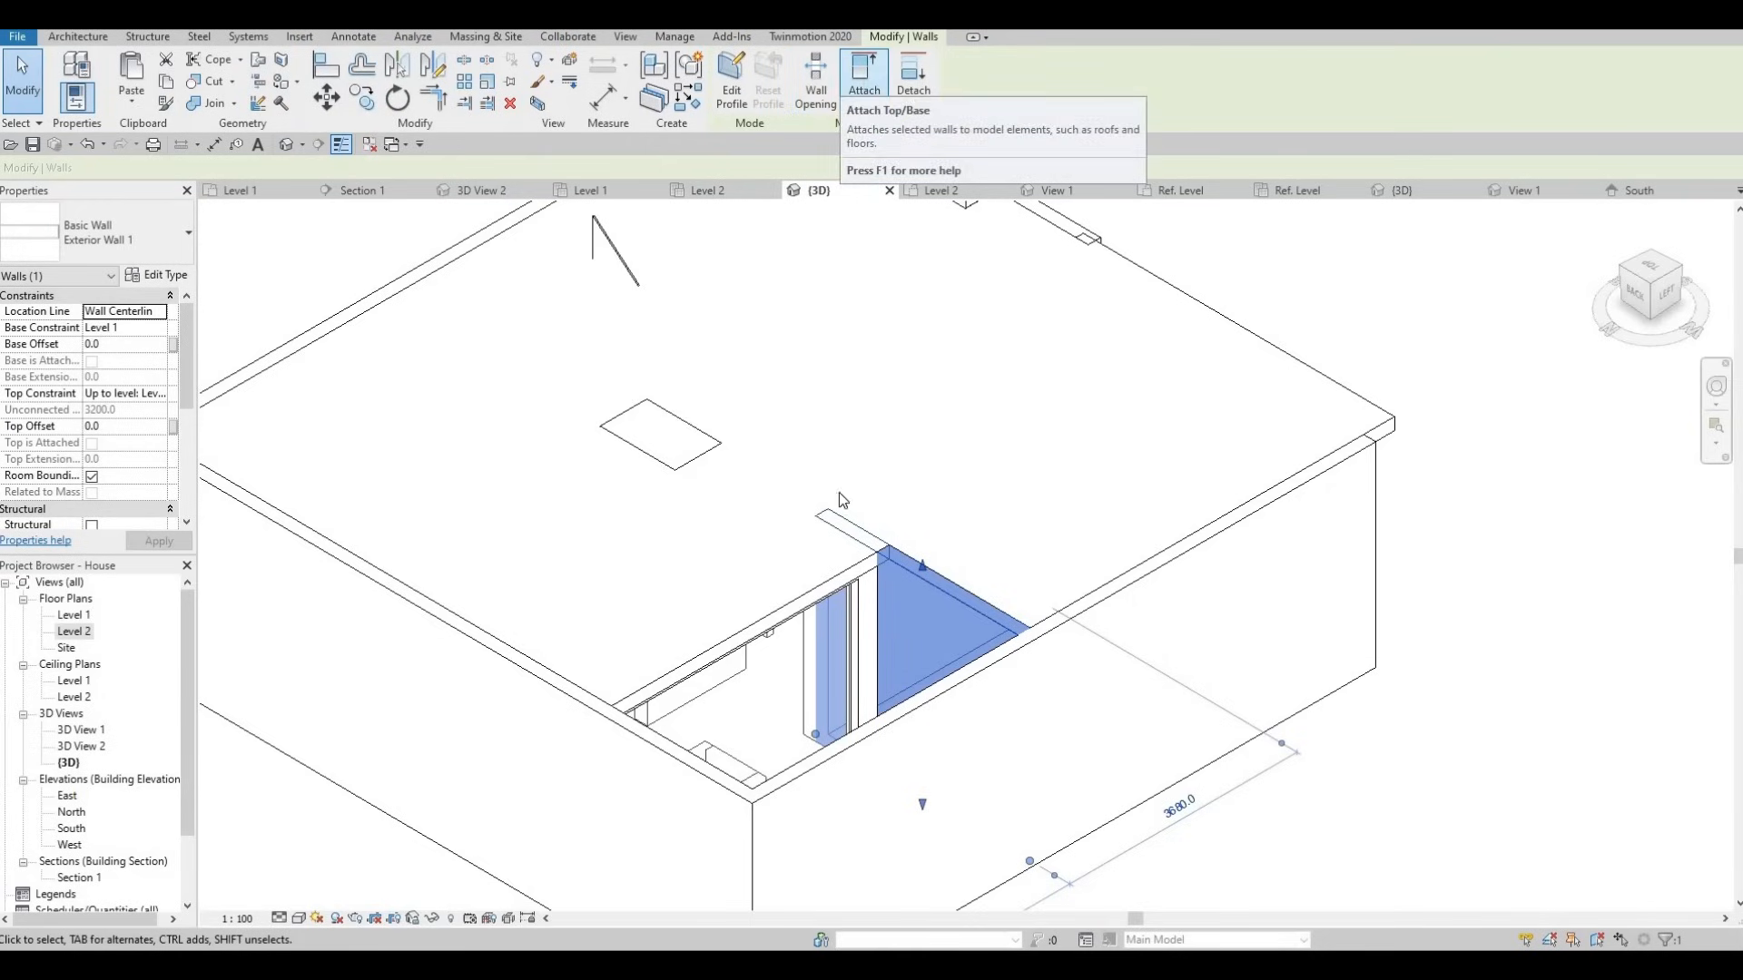
left_click(786, 500)
Lower the top face of the rectangular generic model protruding through the Level 2 floor until it sits below the floor surface.
middle_click_drag(817, 507, 831, 450, "shift")
left_click(831, 451)
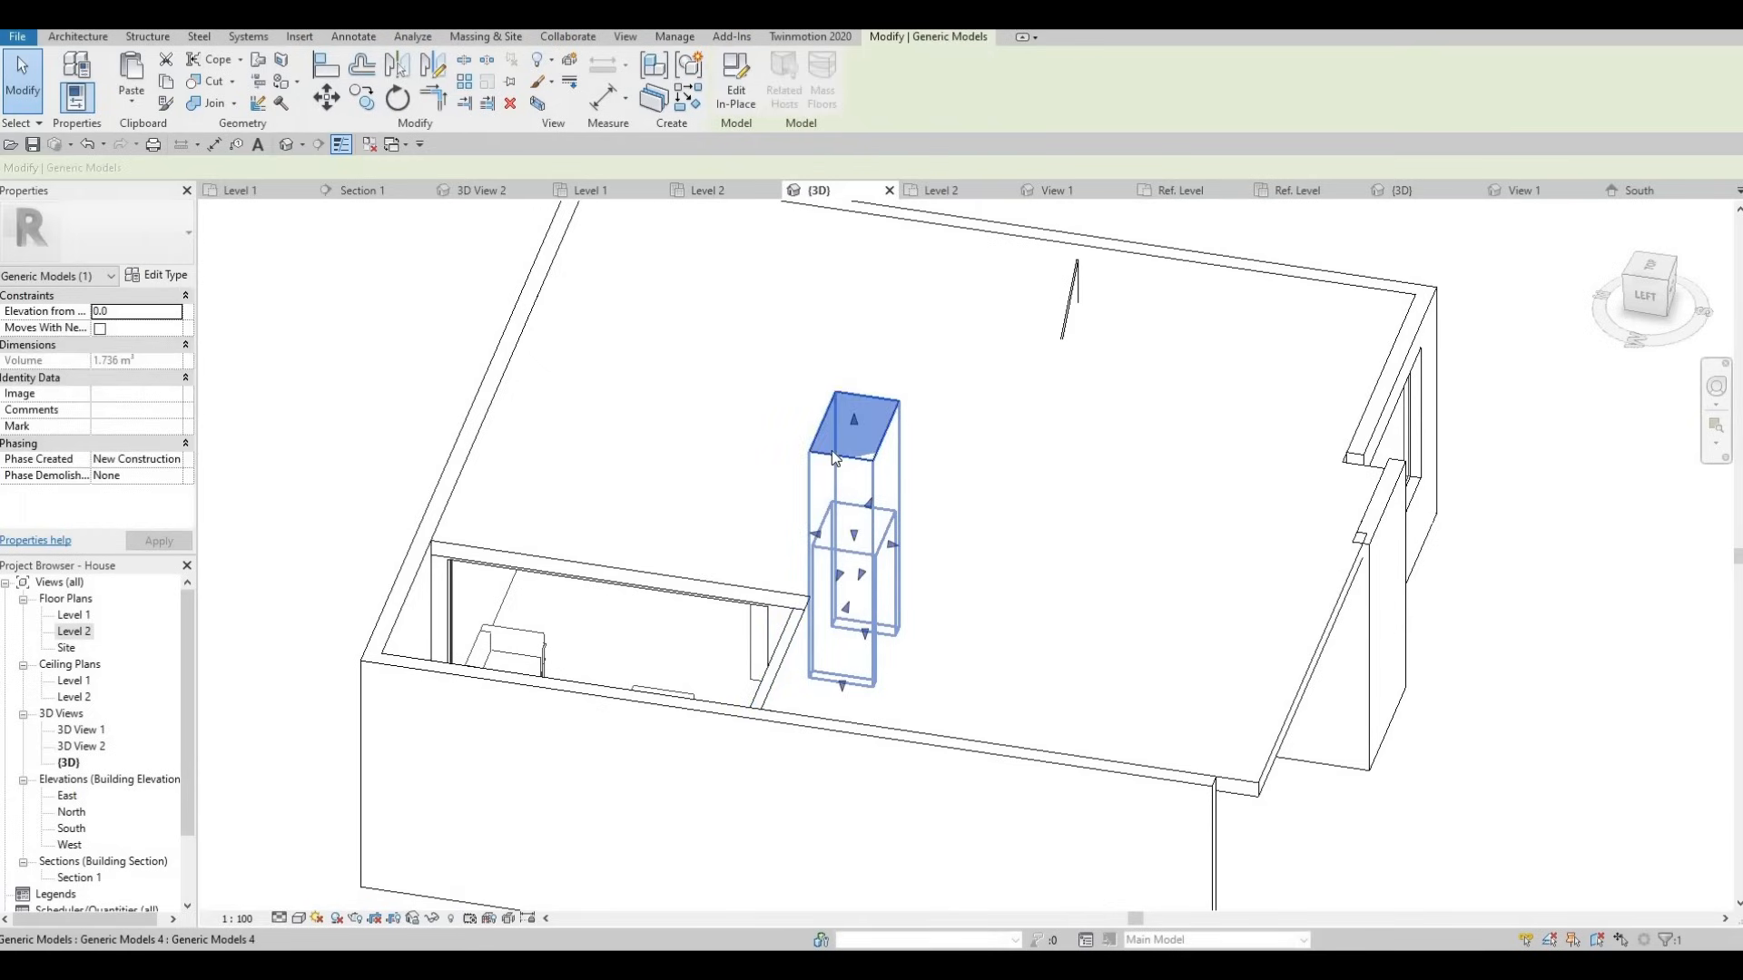
key("Escape")
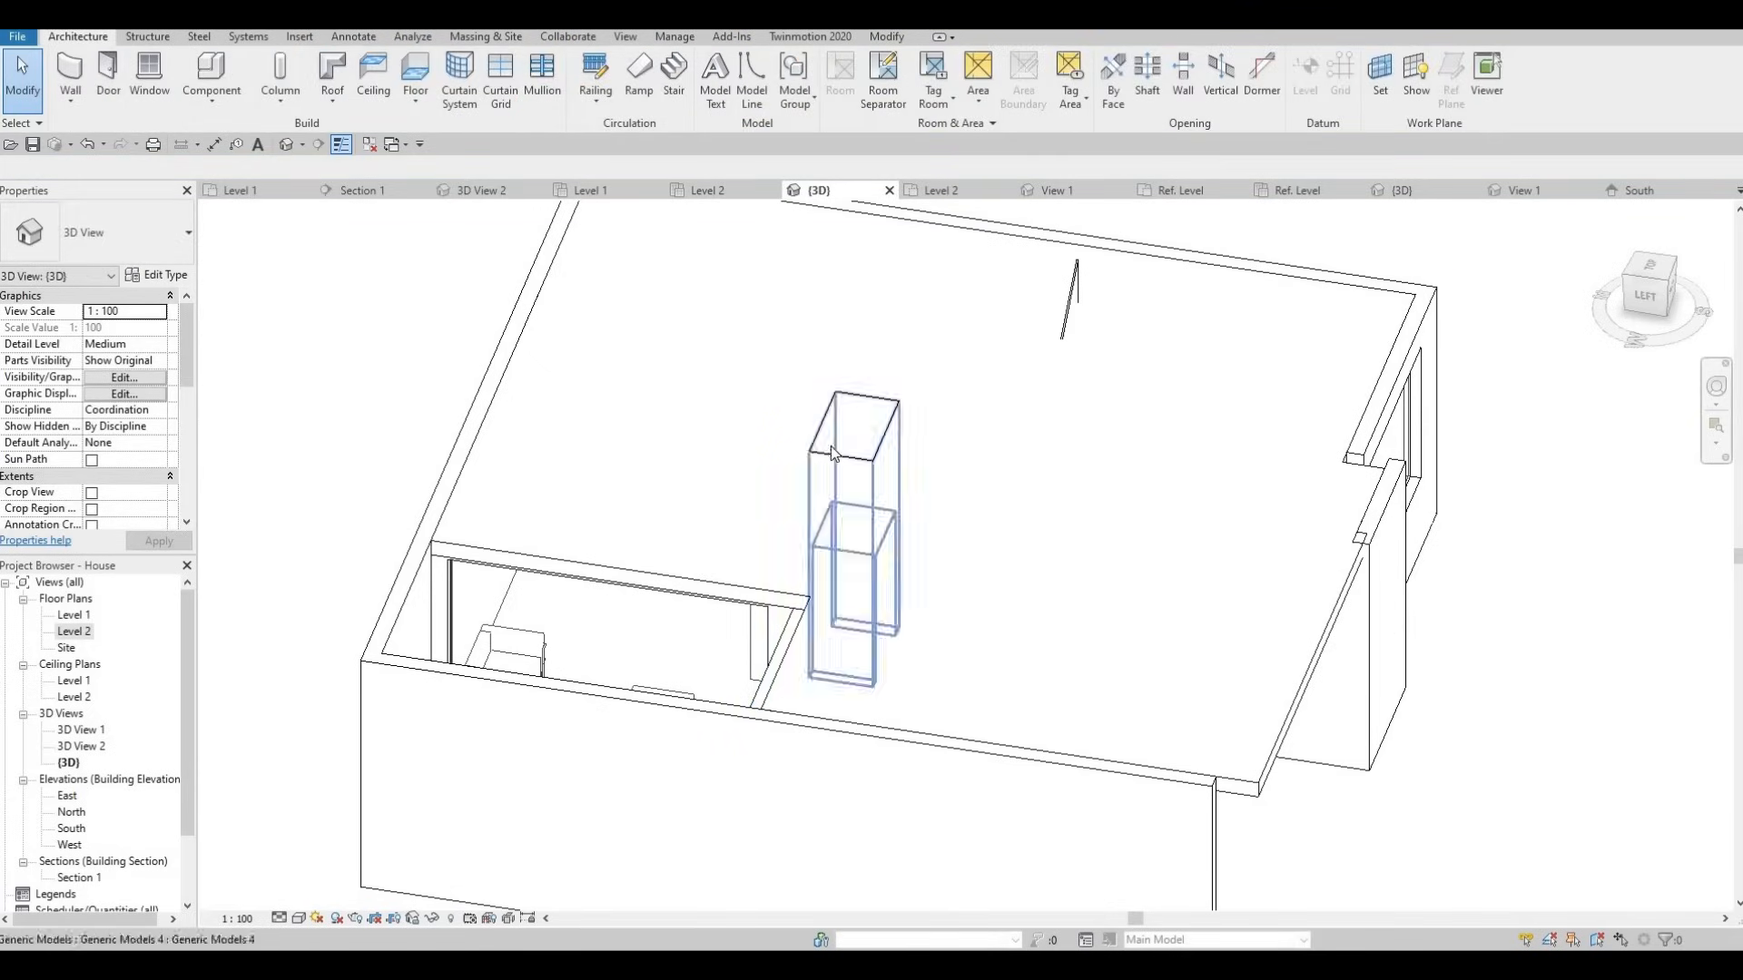
left_click(832, 454)
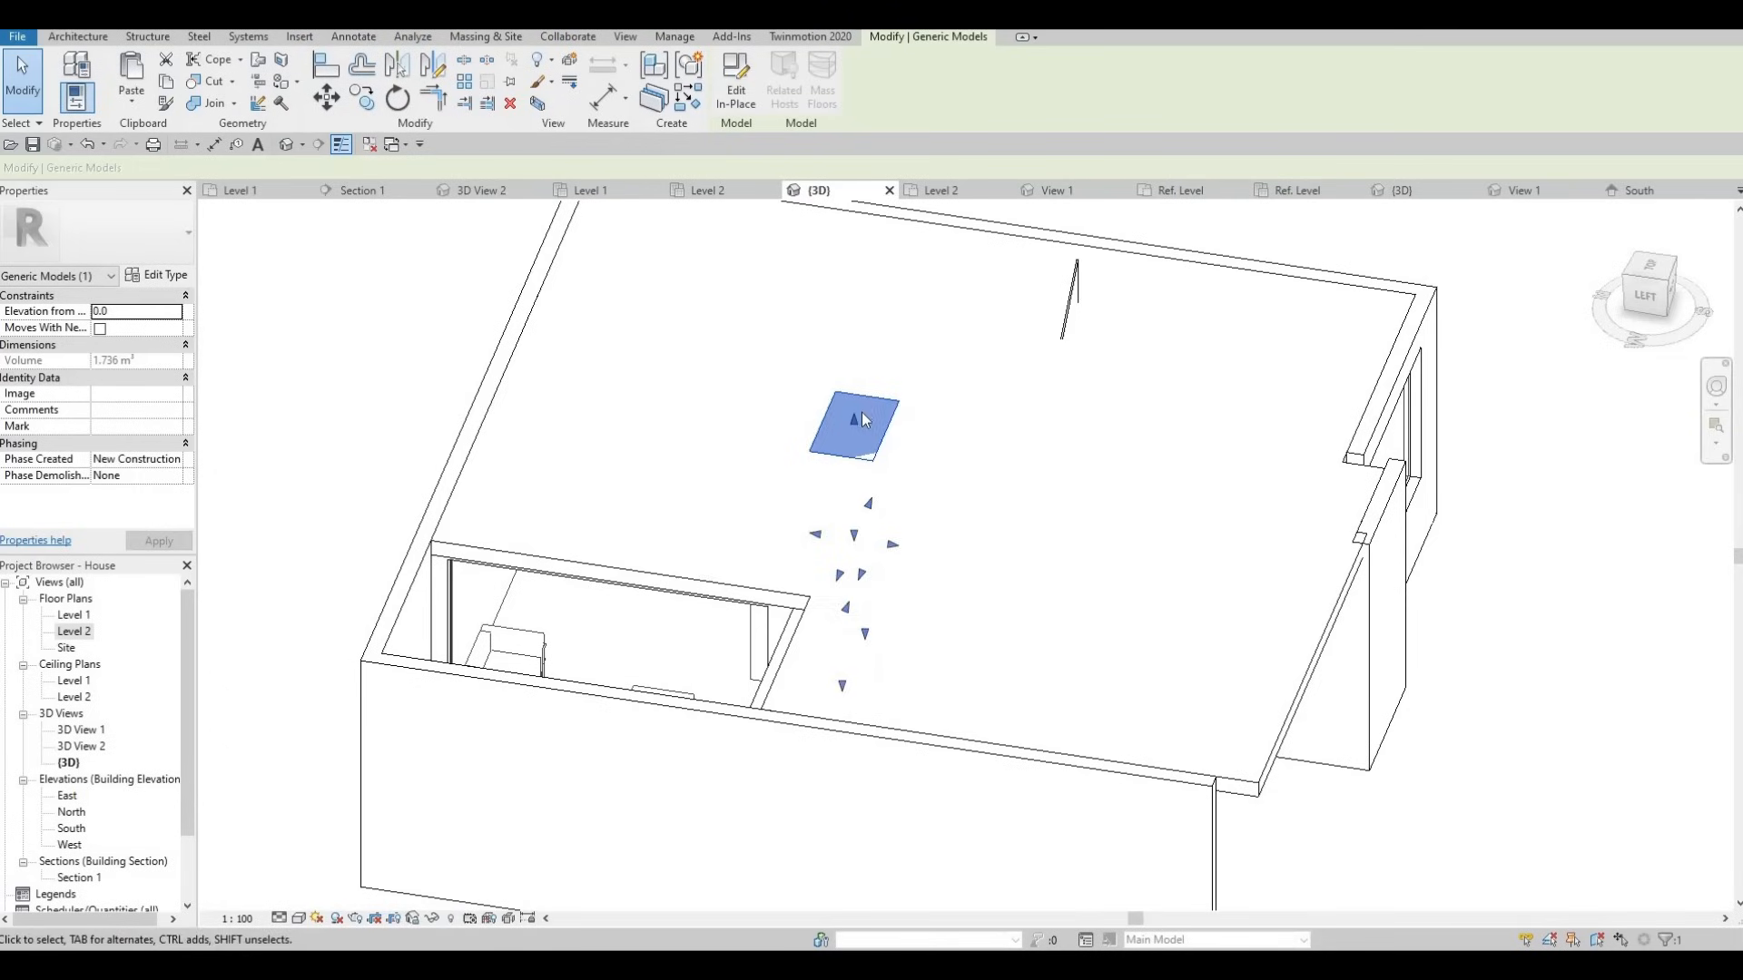
key("Escape")
left_click(853, 422)
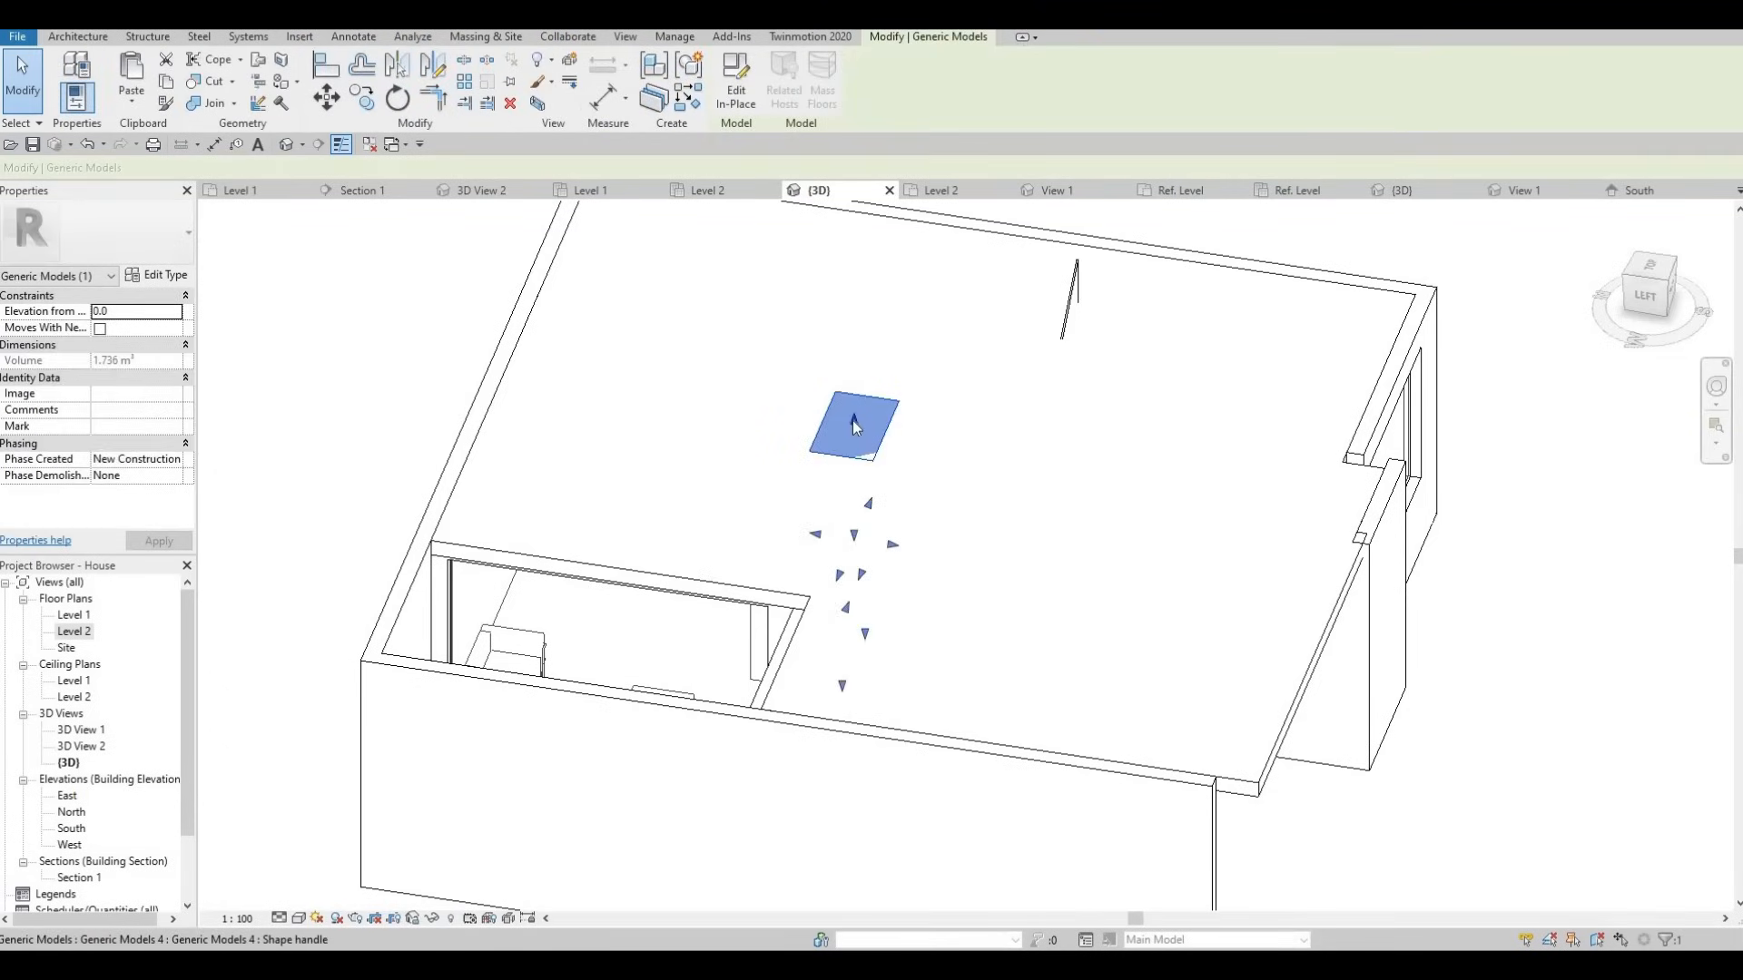
left_click_drag(854, 434, 850, 471)
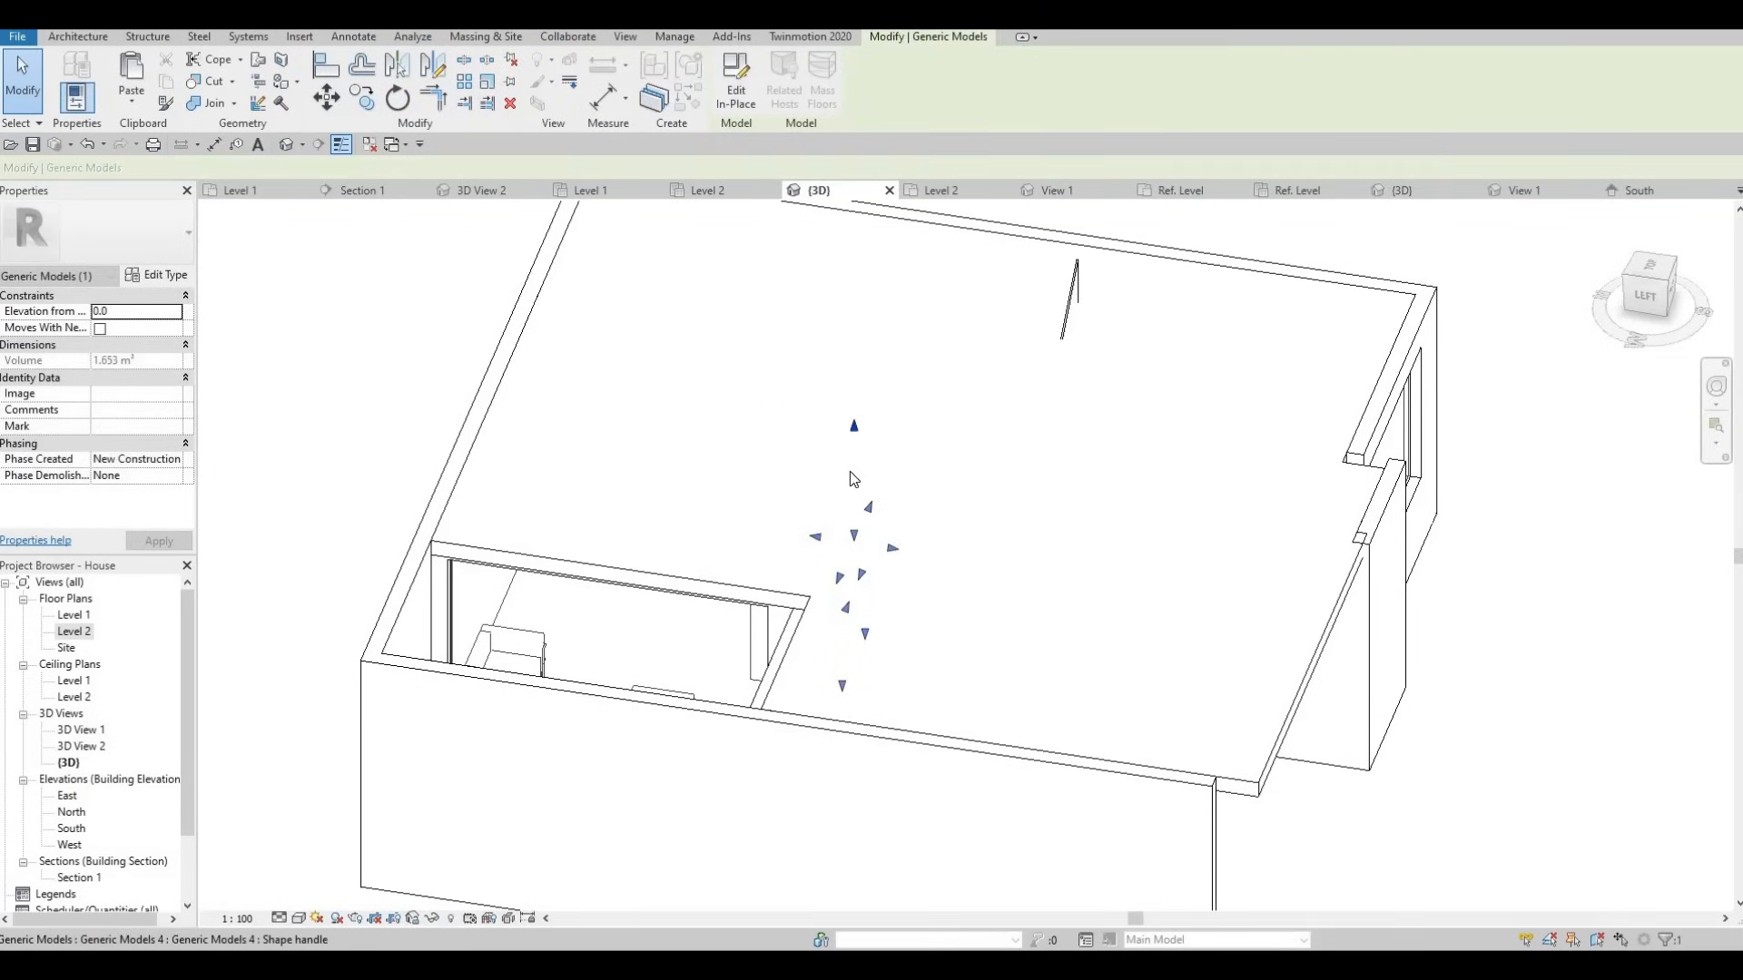
key("Escape")
Examine how the Level 2 floor edge meets the Level 1 interior and exterior walls at the front notch near the southeast corner.
middle_click_drag(1086, 265, 1015, 272)
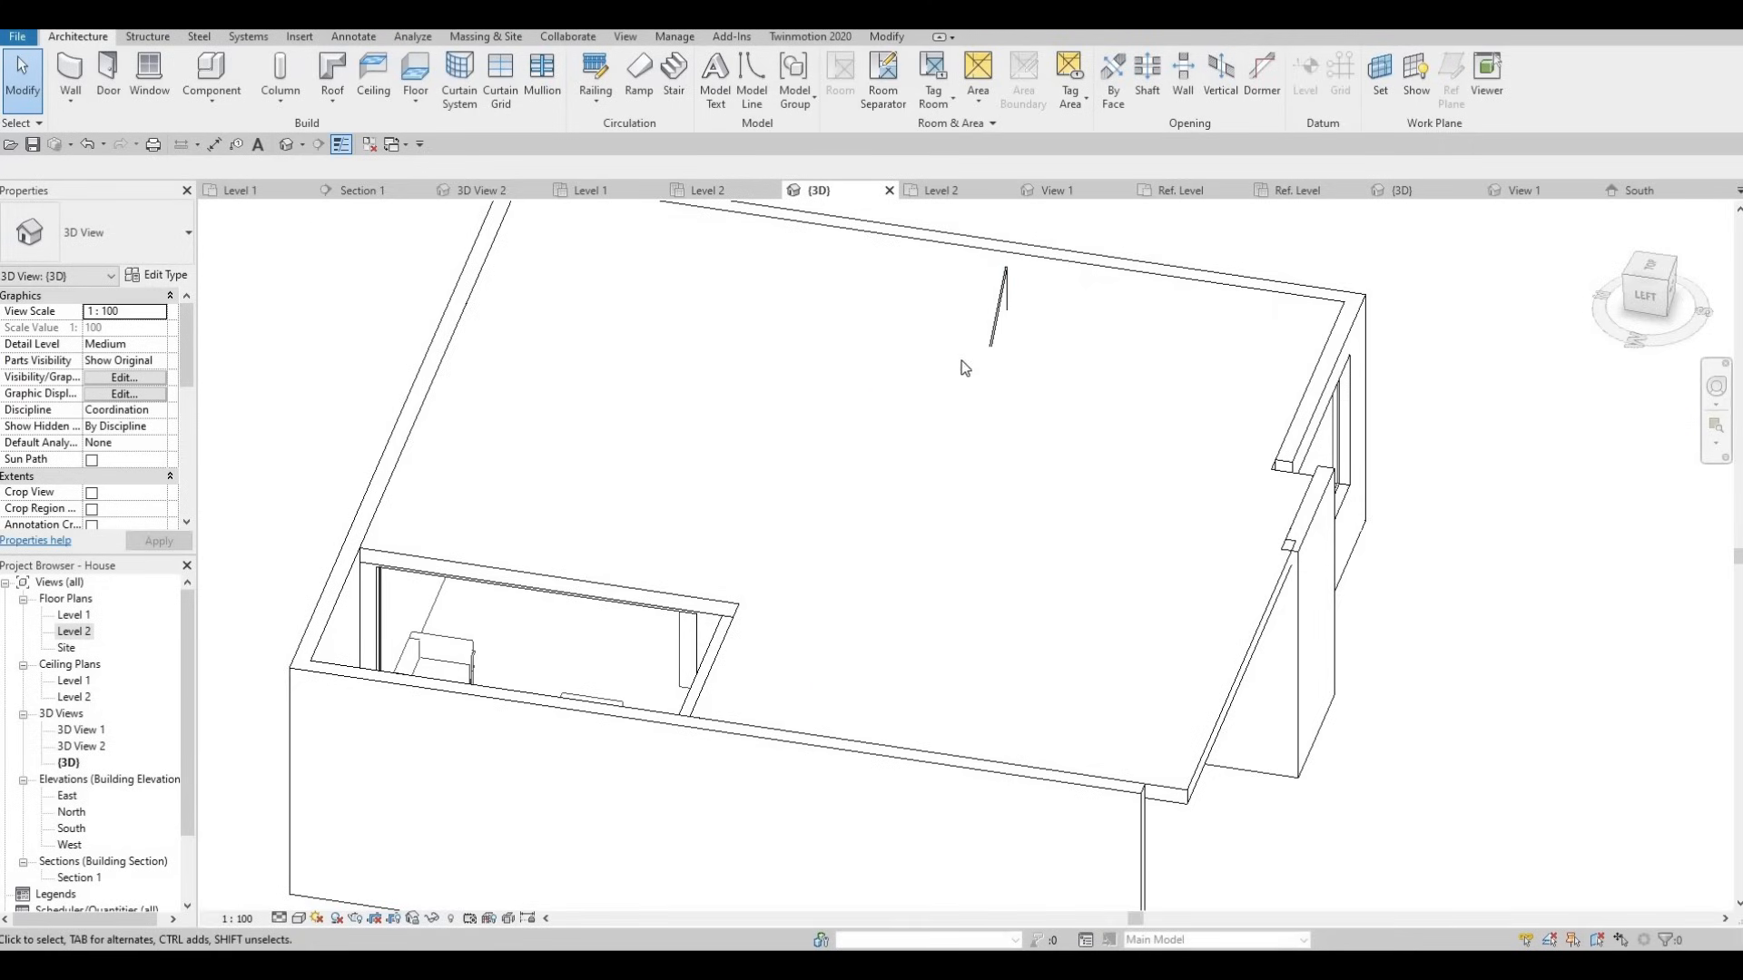
scroll(981, 448, "down", 5)
middle_click_drag(798, 392, 392, 494, "shift")
scroll(392, 495, "up", 6)
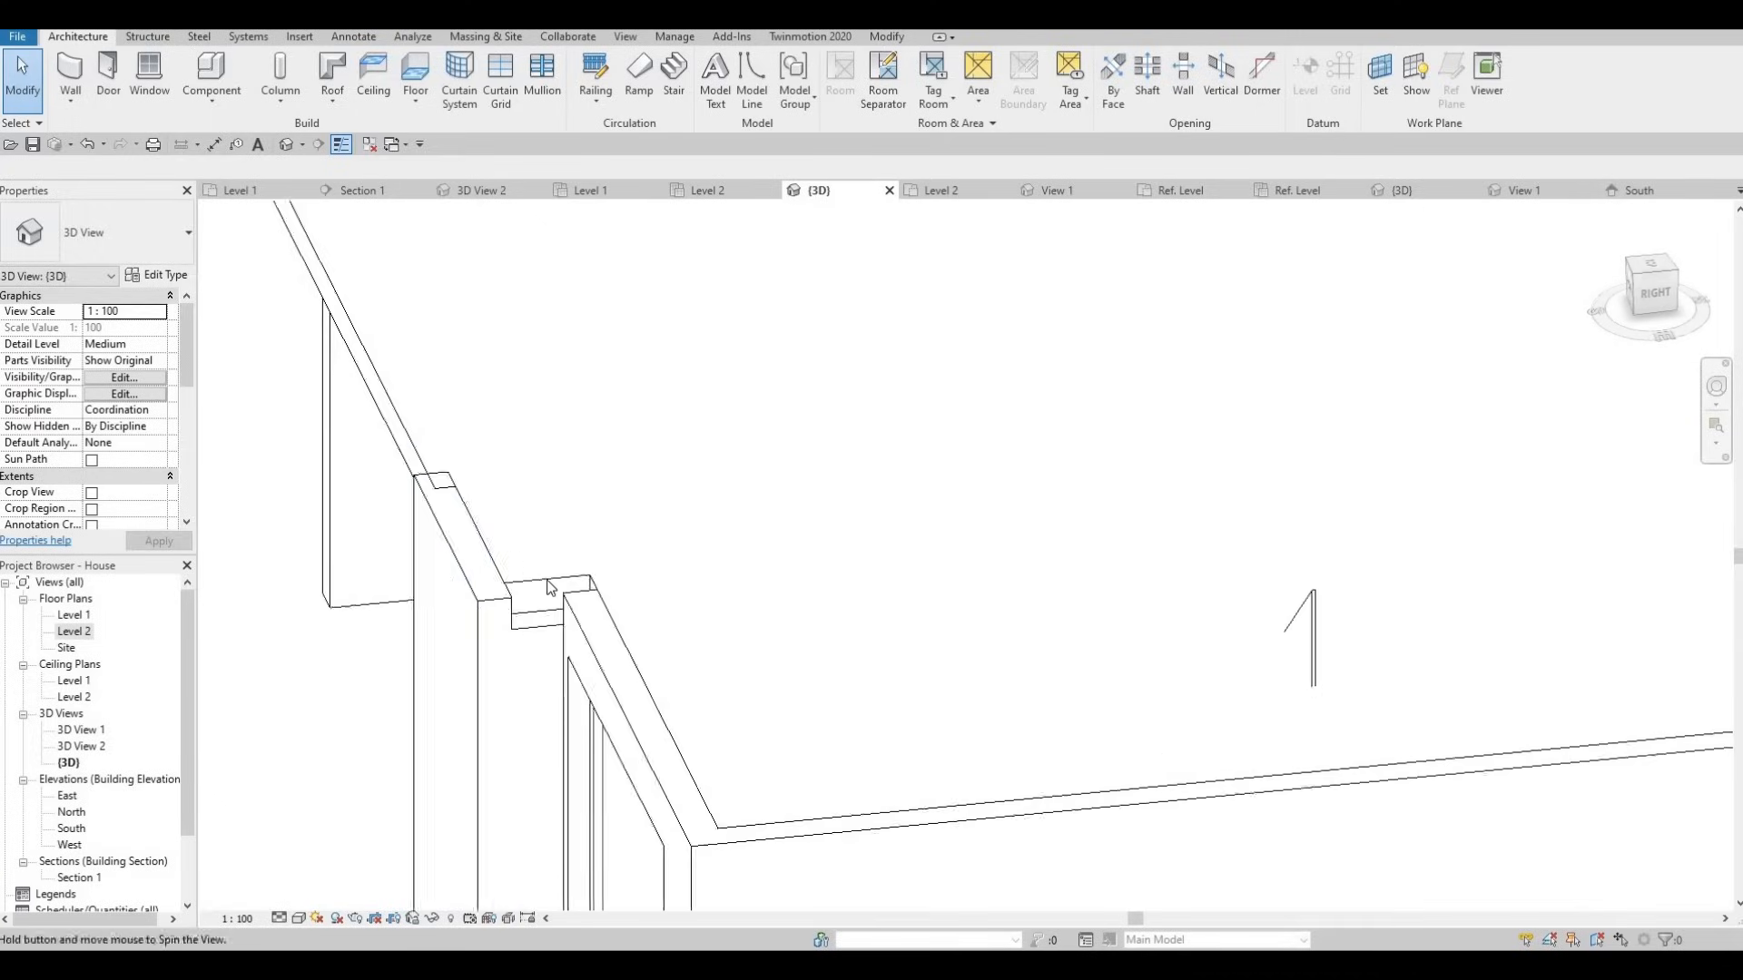
scroll(553, 596, "up", 2)
left_click(571, 585)
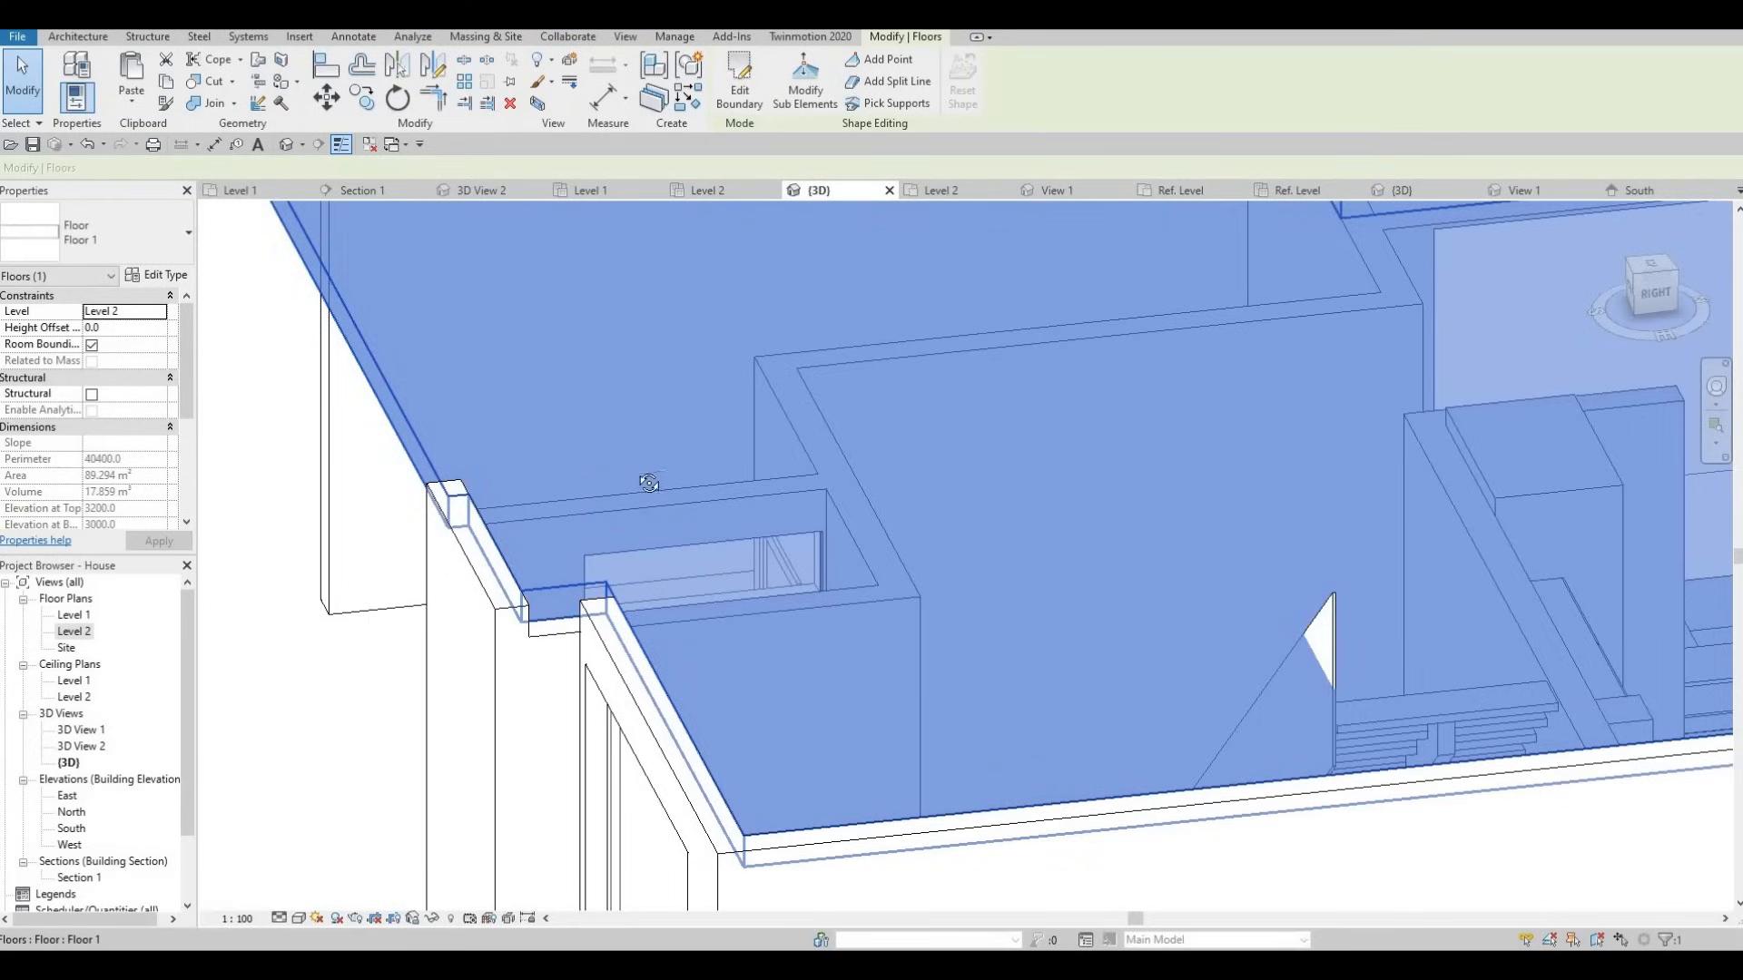
scroll(766, 542, "up", 2)
key("Delete")
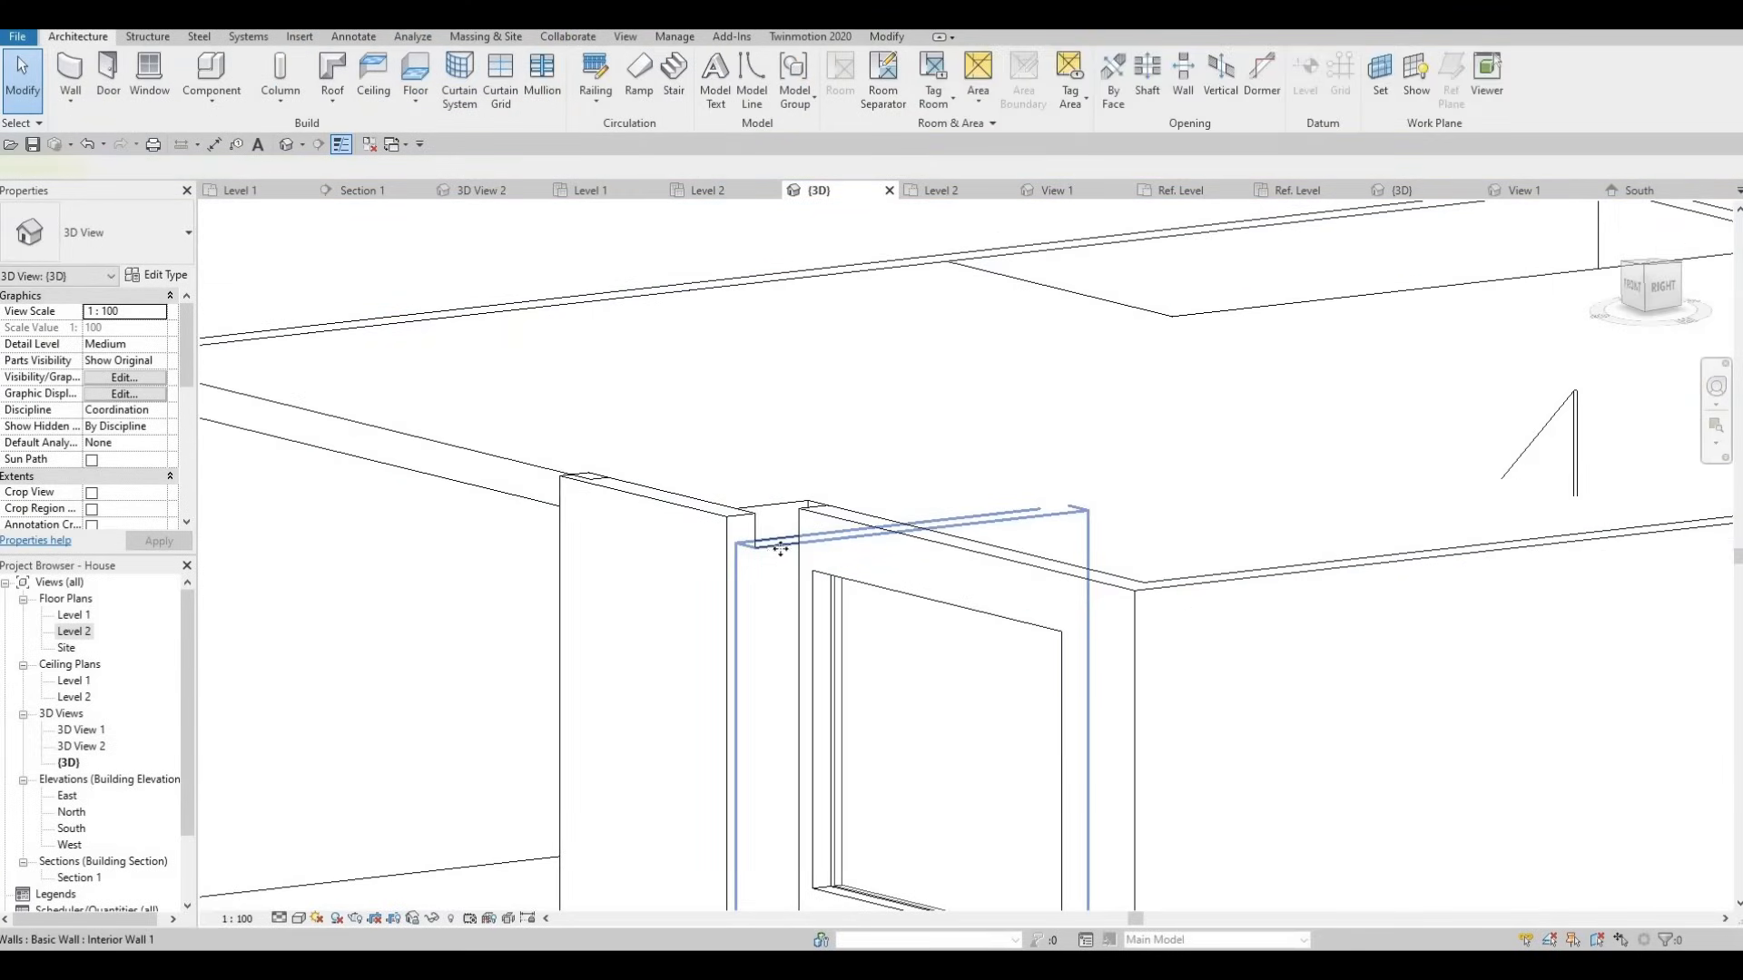
left_click(780, 549)
scroll(781, 479, "up", 2)
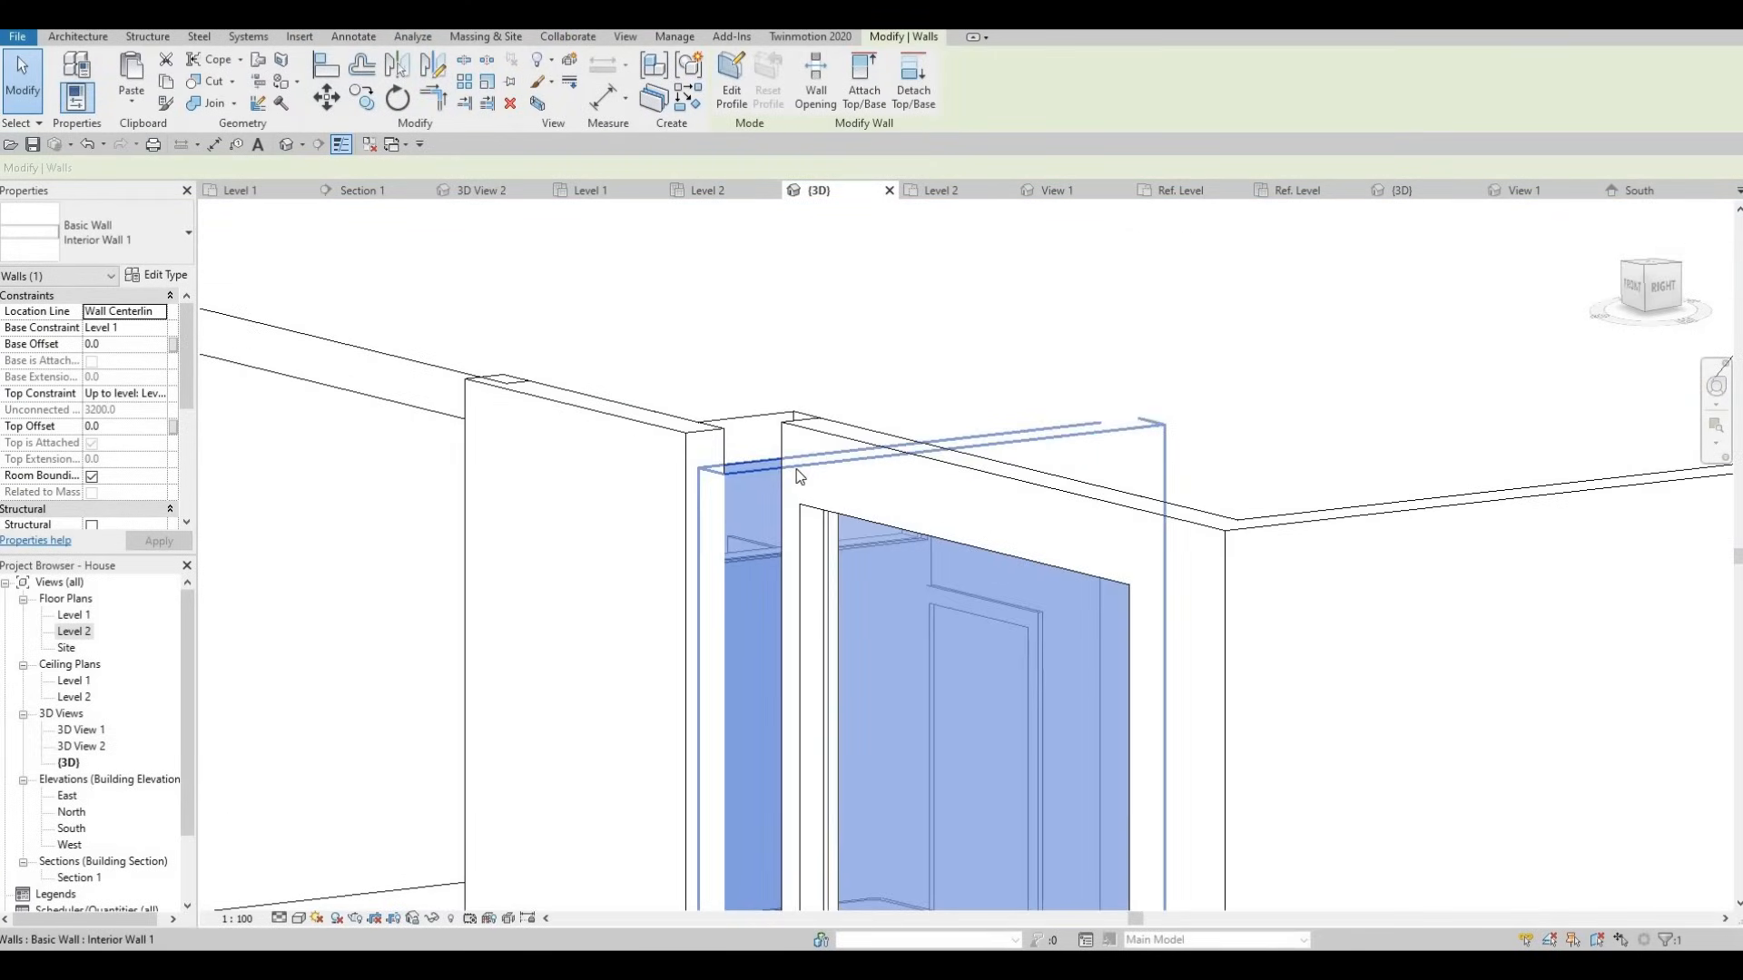
middle_click_drag(951, 395, 811, 451, "shift")
key("Escape")
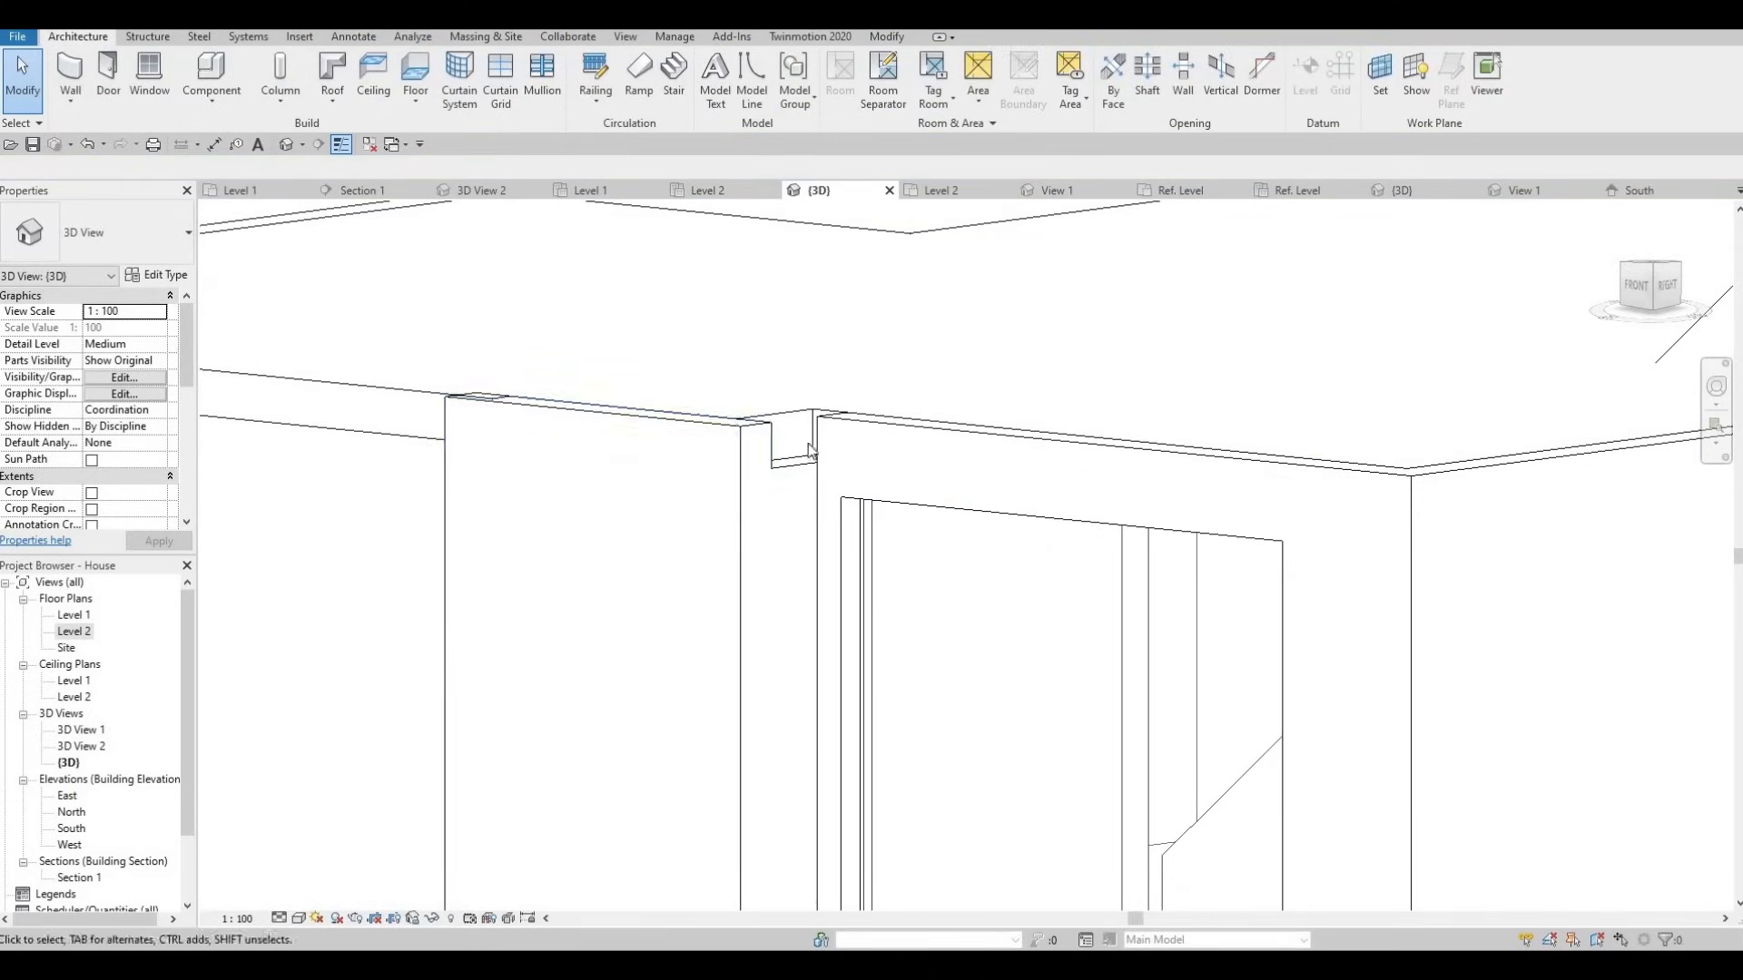
middle_click_drag(792, 463, 807, 505, "shift")
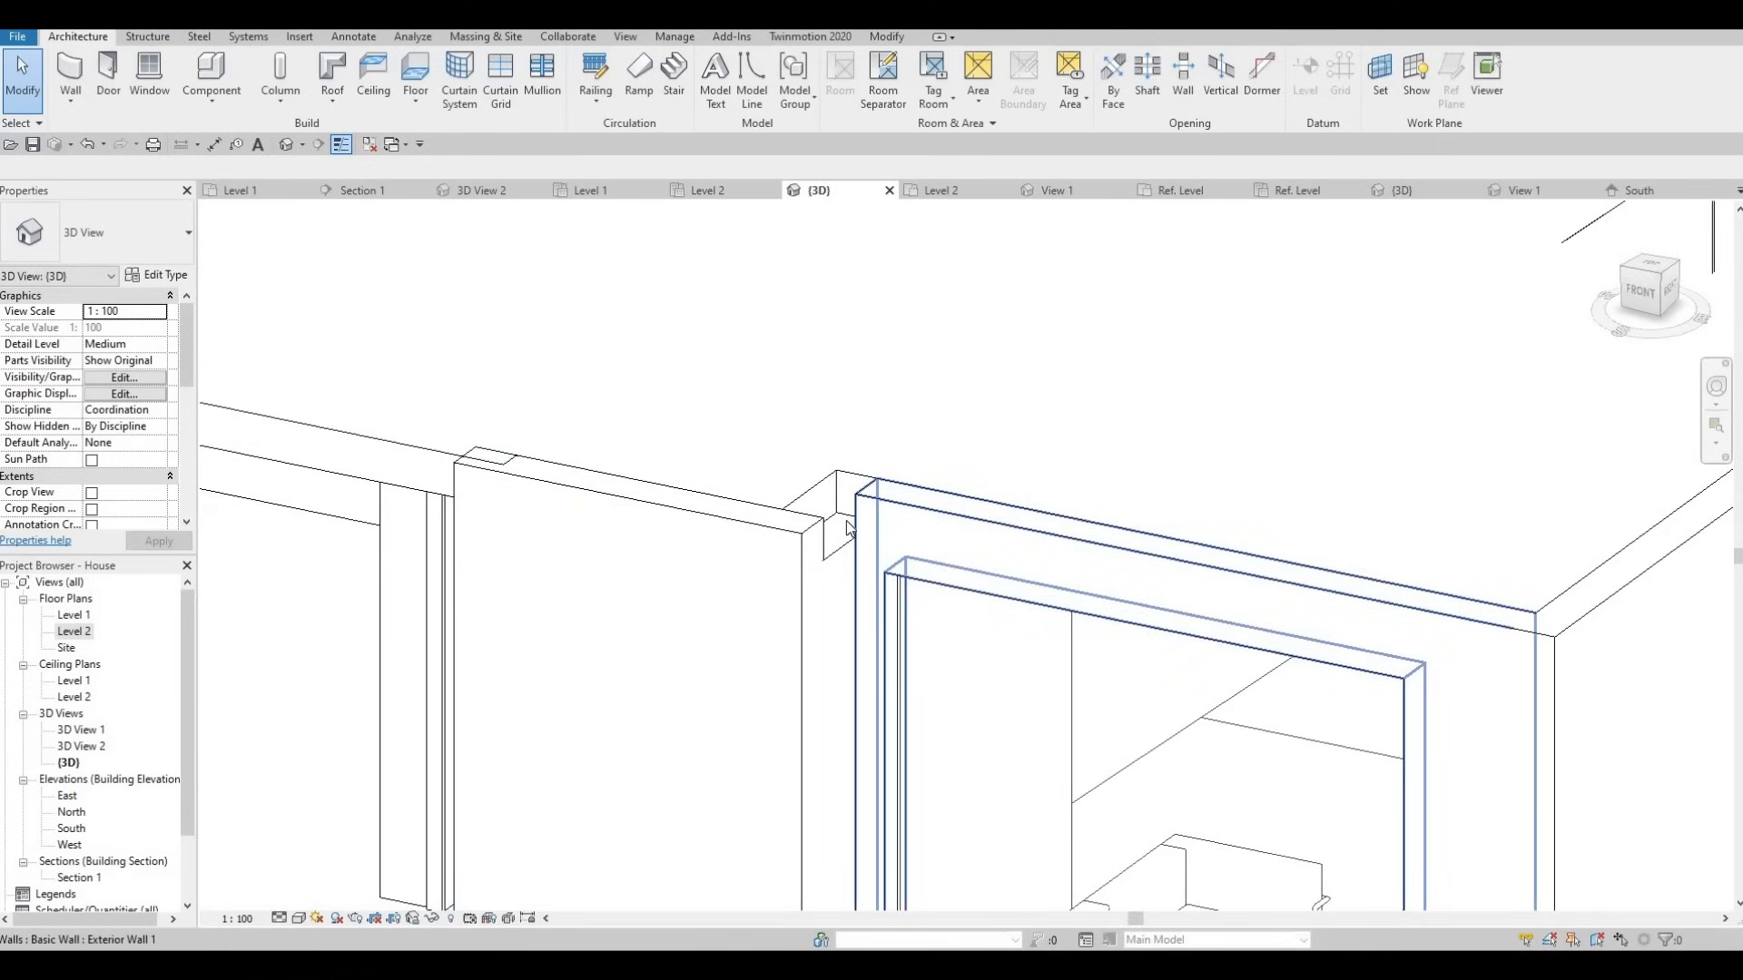
Edit the Level 2 floor boundary, aligning the short front-notch edge with the adjacent interior wall face, and finish the sketch.
middle_click_drag(856, 428, 854, 570, "shift")
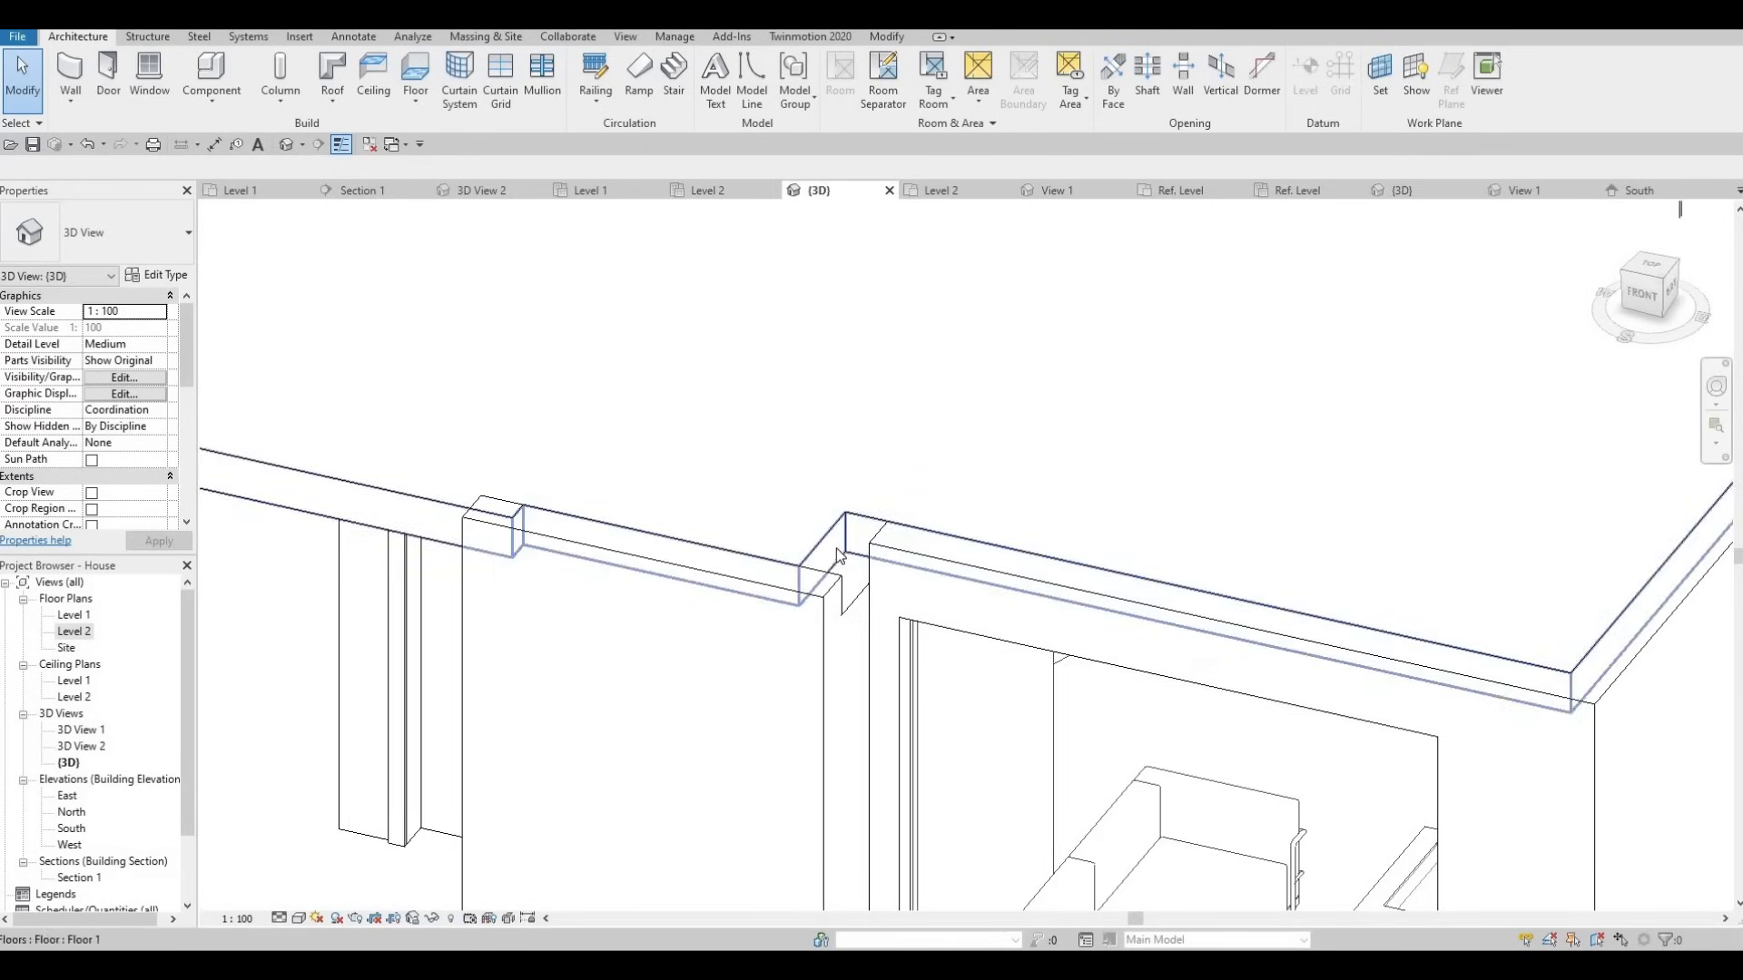
left_click(825, 297)
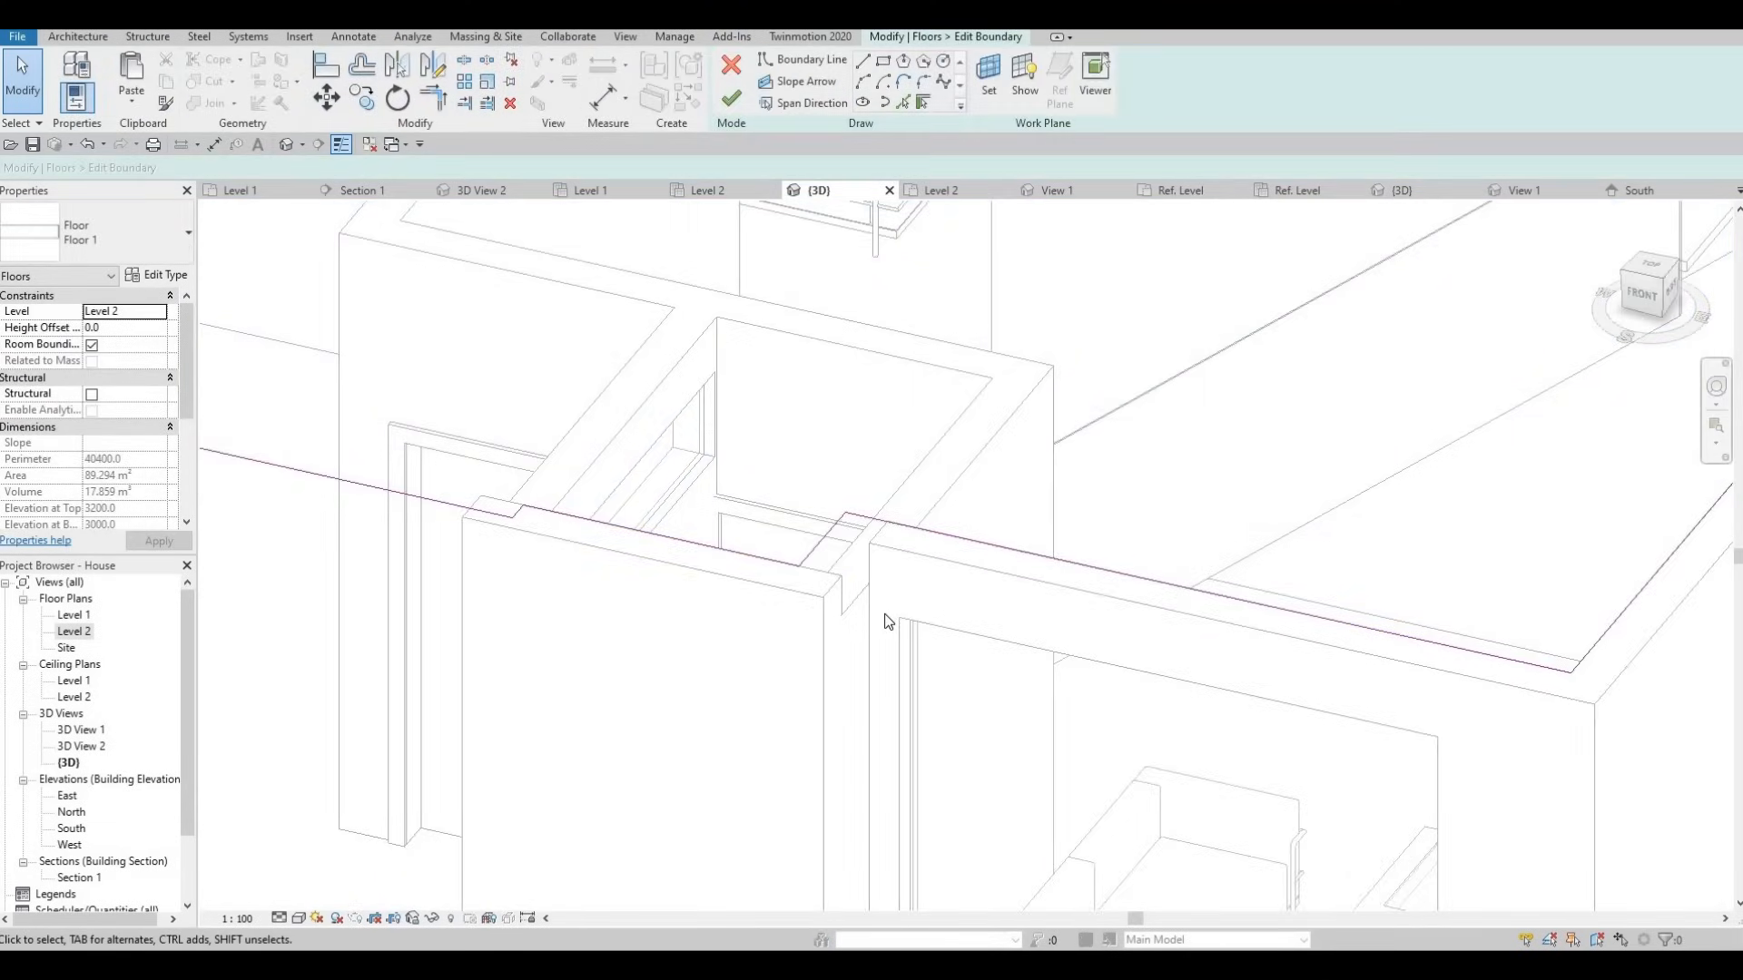
key("l")
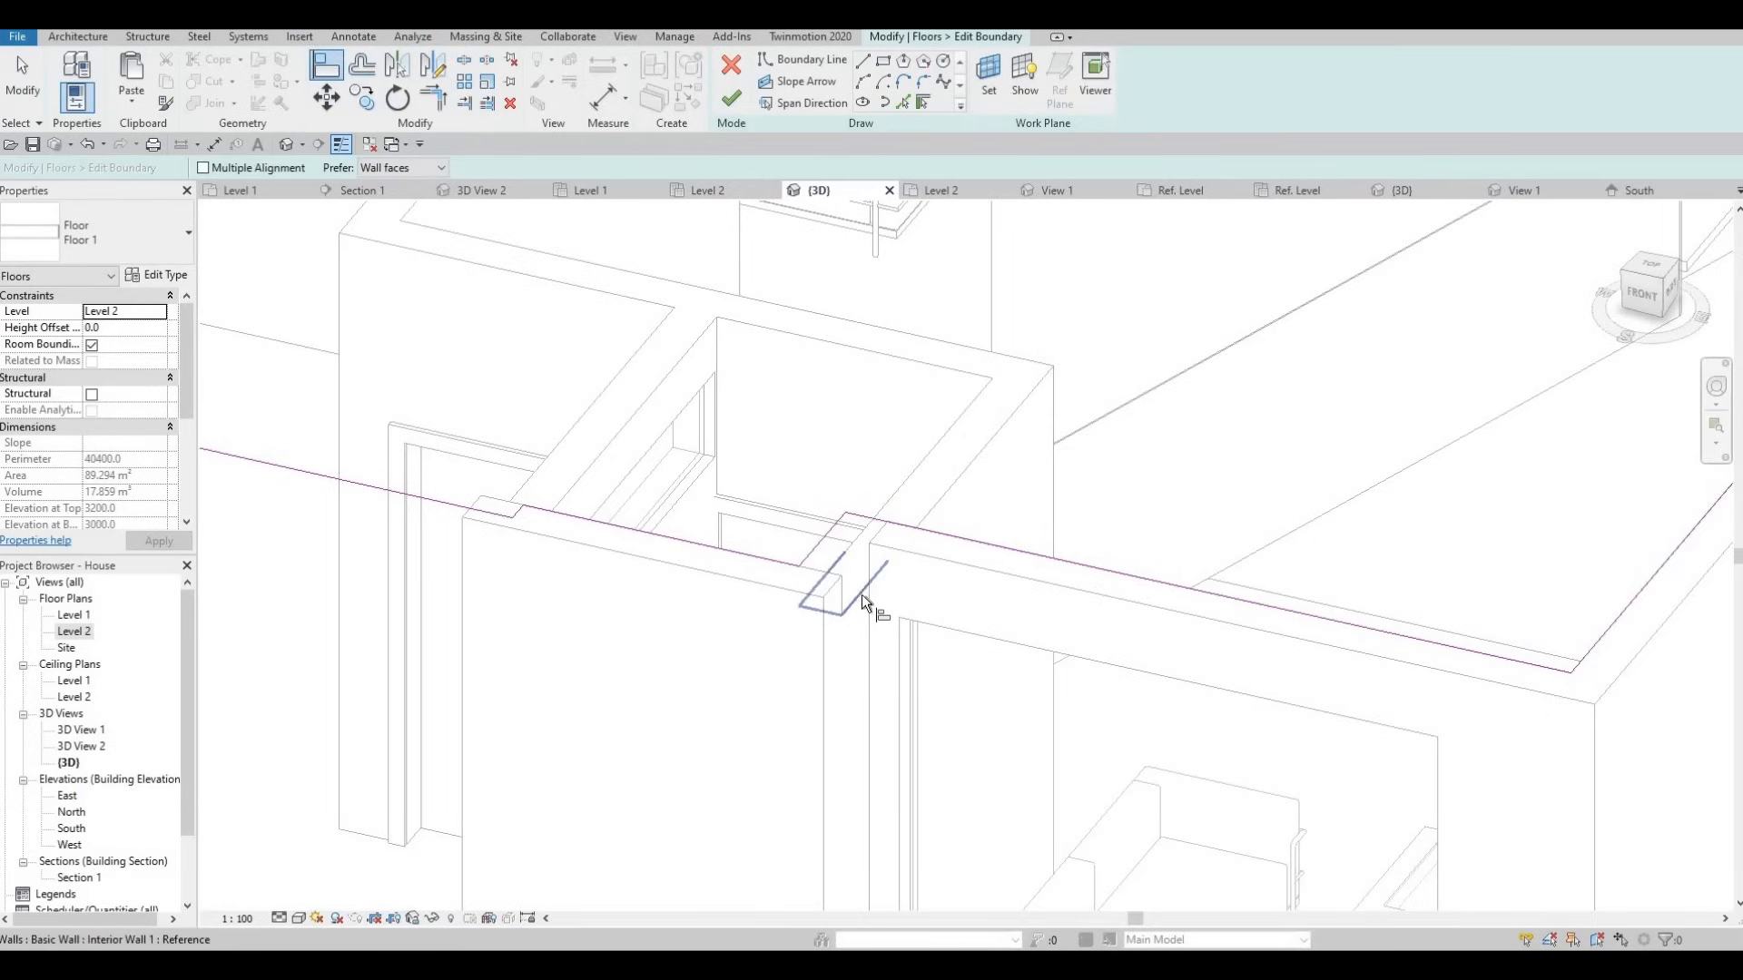
left_click(866, 581)
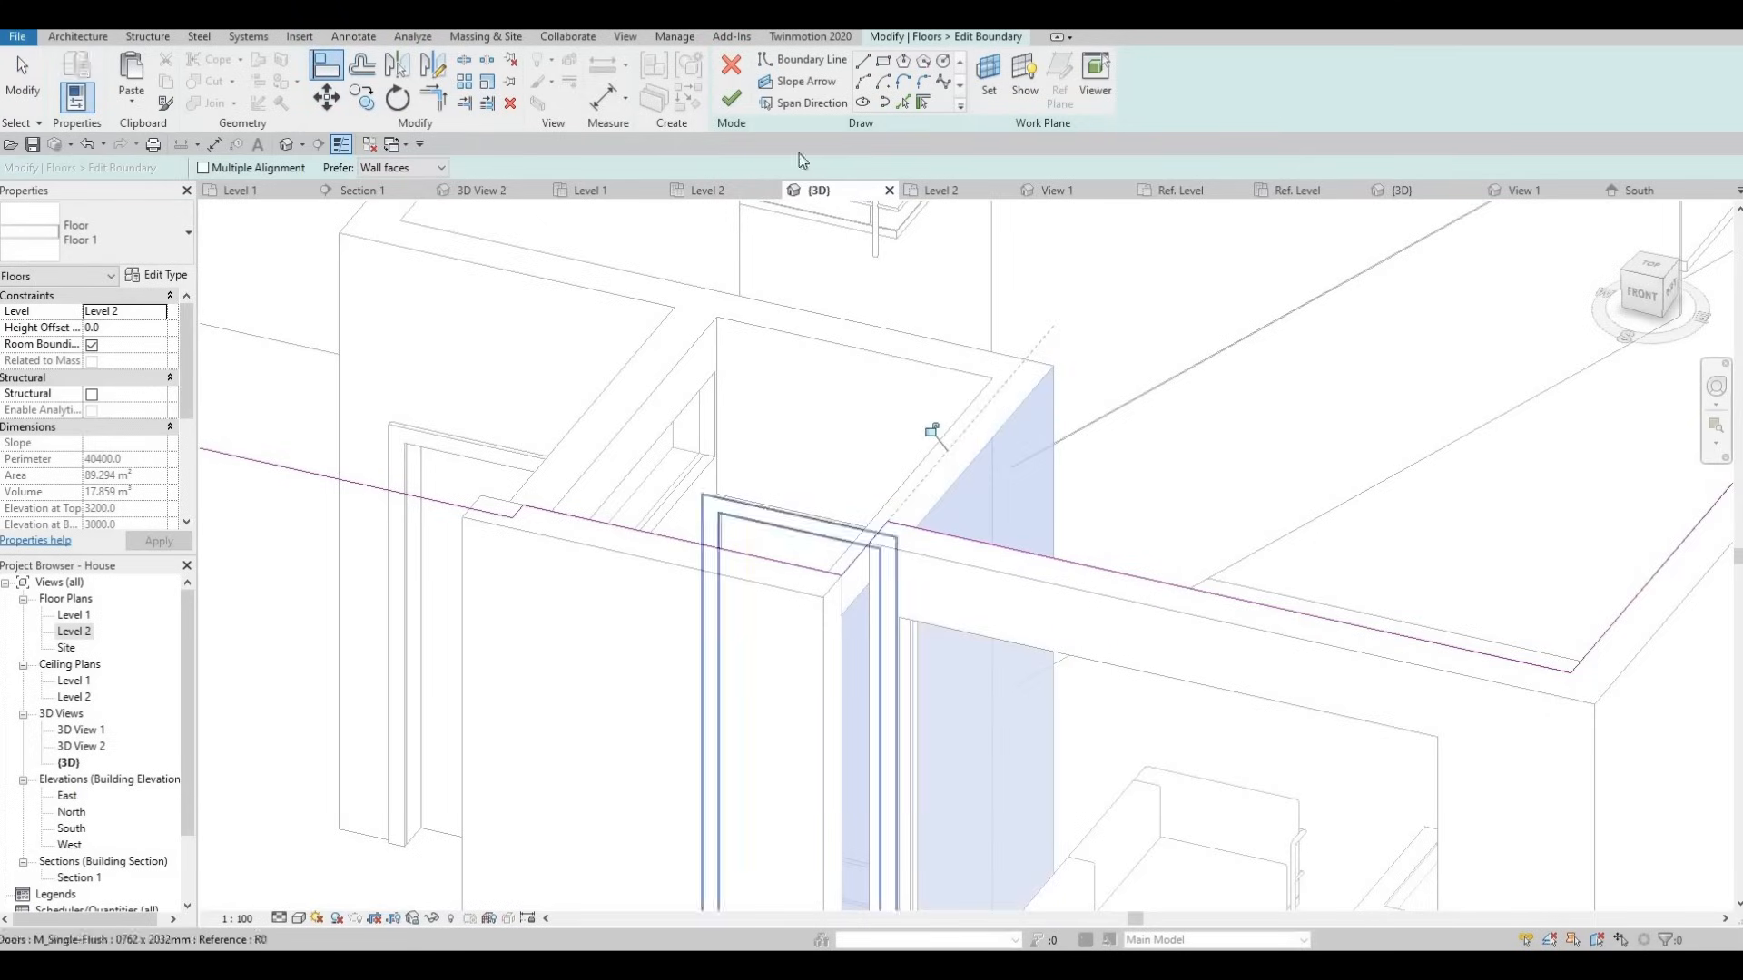
left_click(821, 540)
left_click(739, 107)
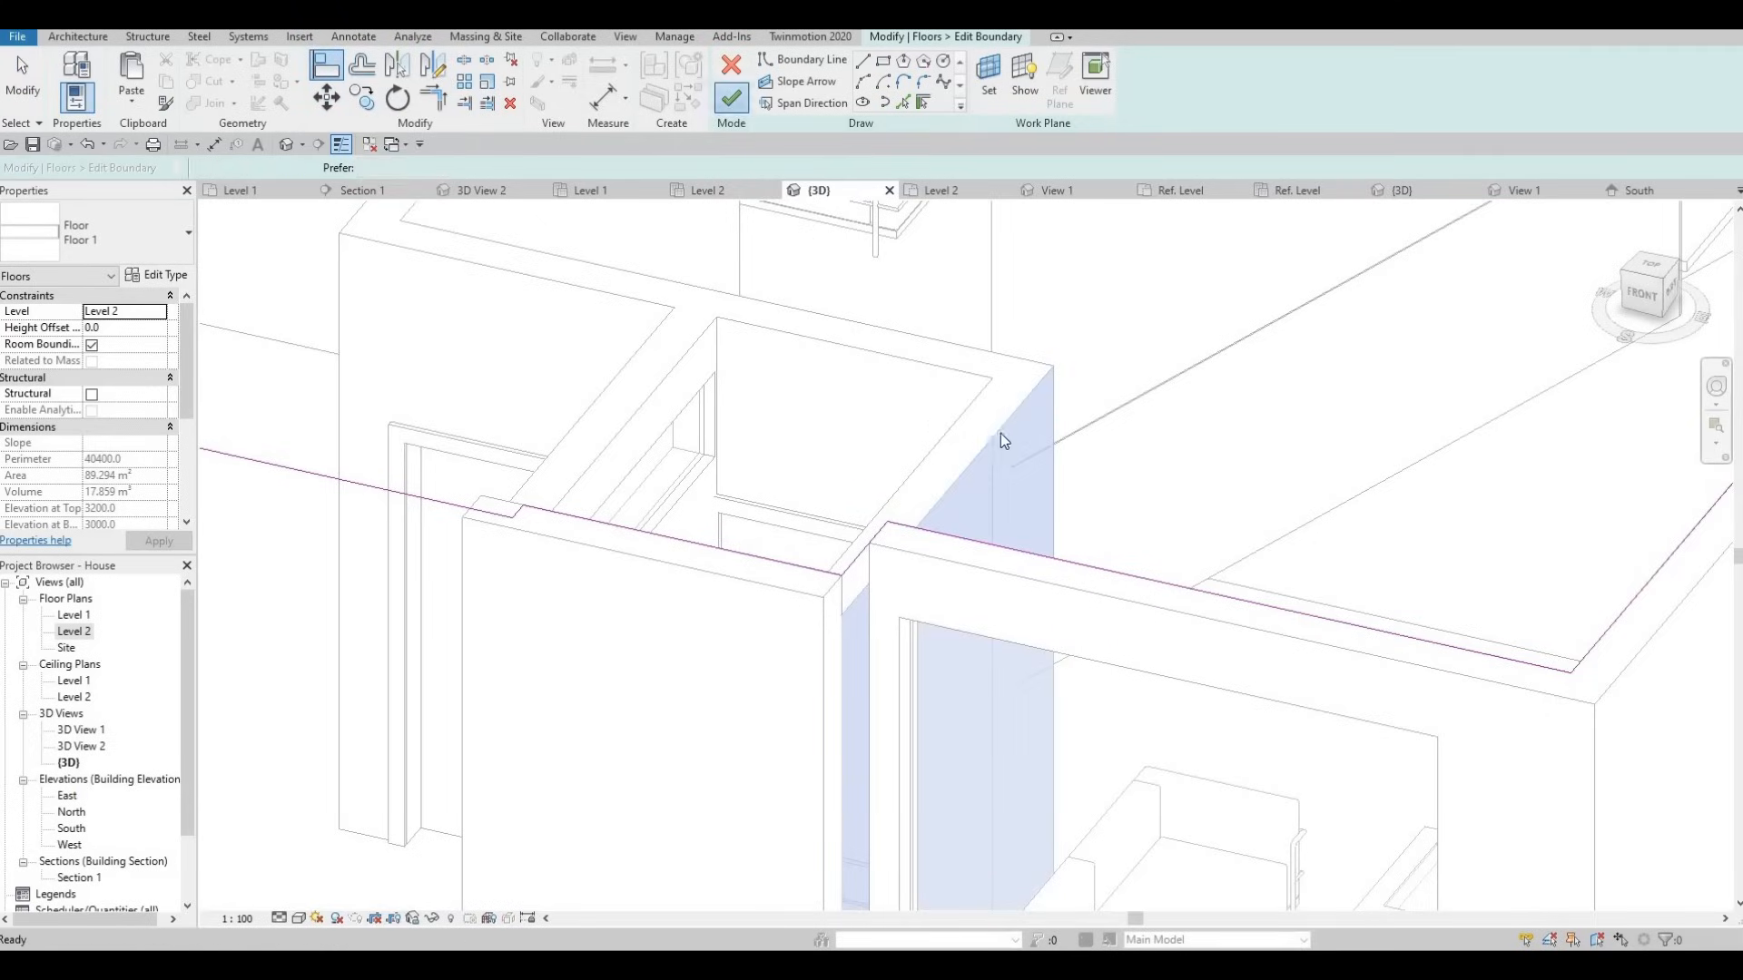
left_click(1029, 491)
key("Escape")
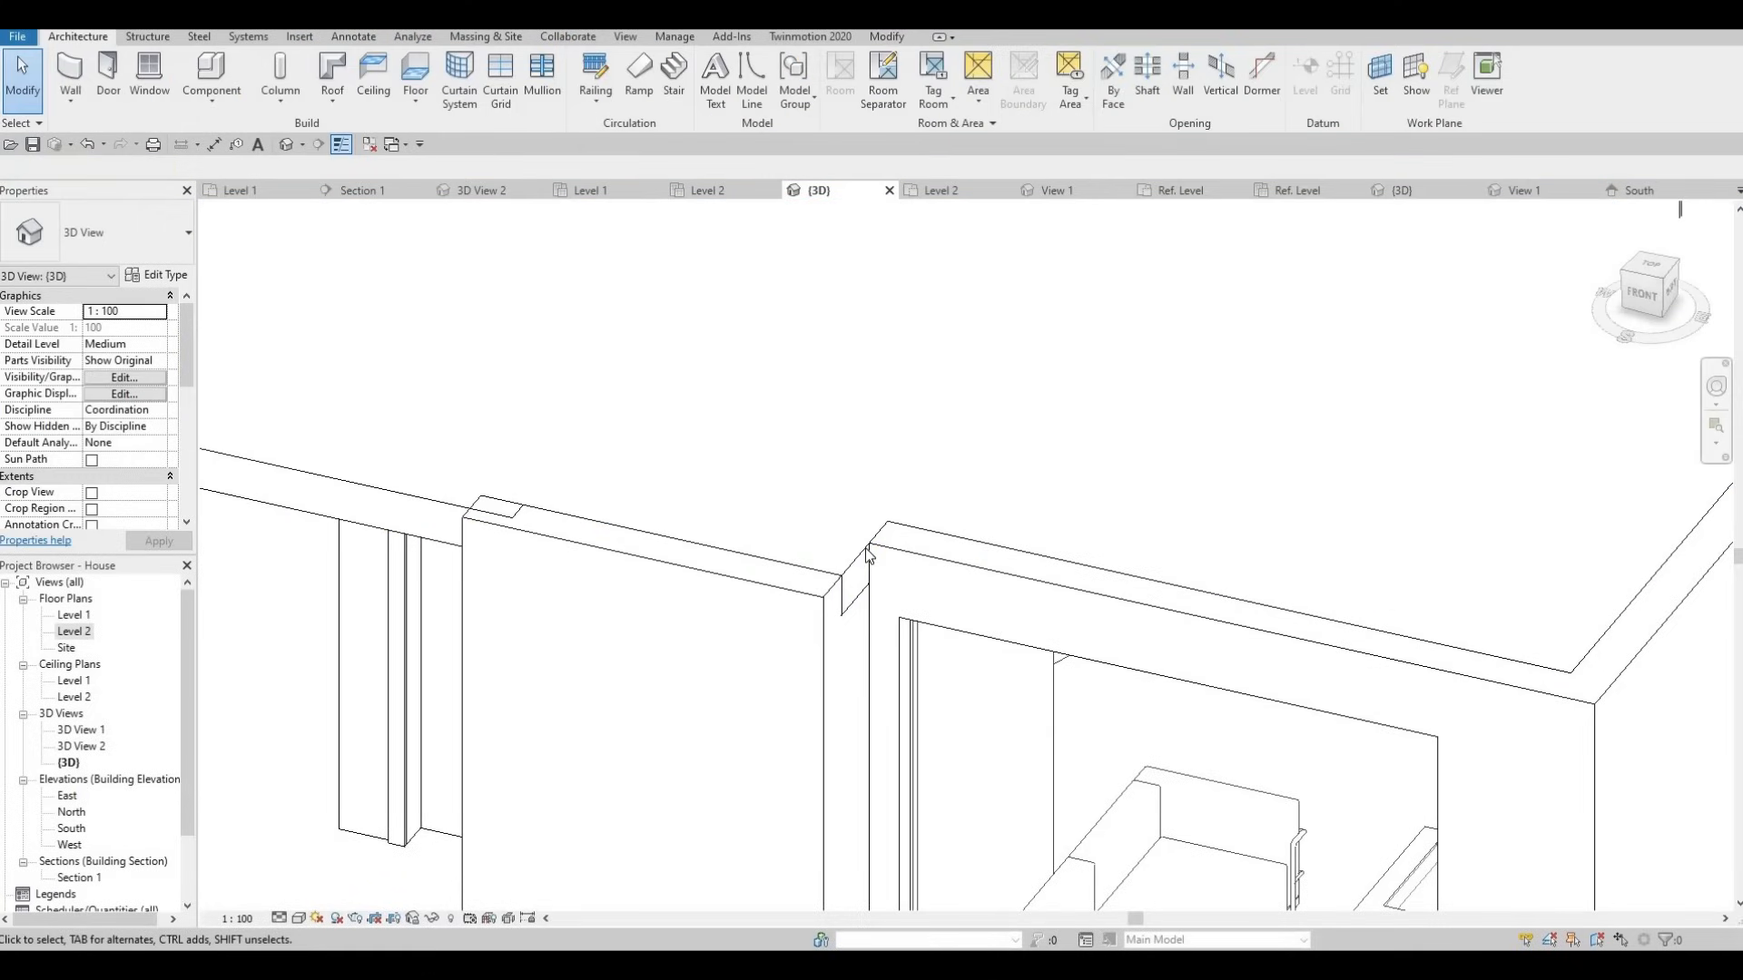
Reveal hidden elements and unhide all the upper-storey elements in the 3D view.
middle_click_drag(1001, 407, 916, 538, "shift")
scroll(917, 538, "up", 2)
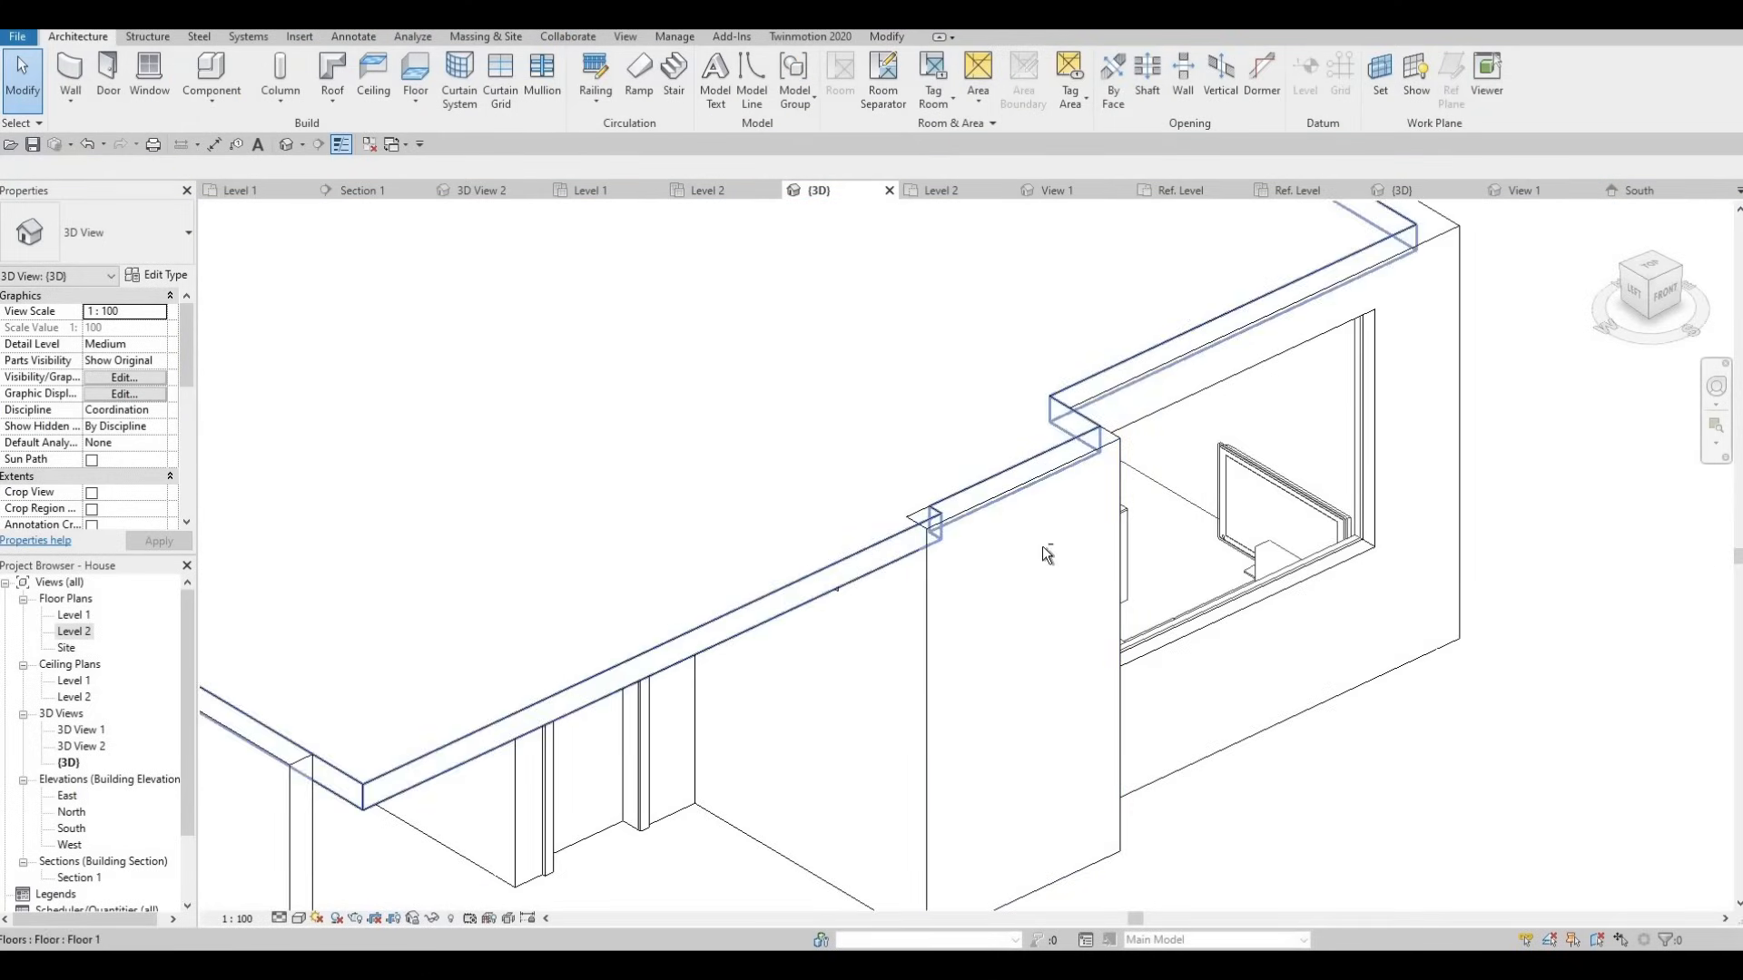
middle_click_drag(1042, 546, 1096, 497, "shift")
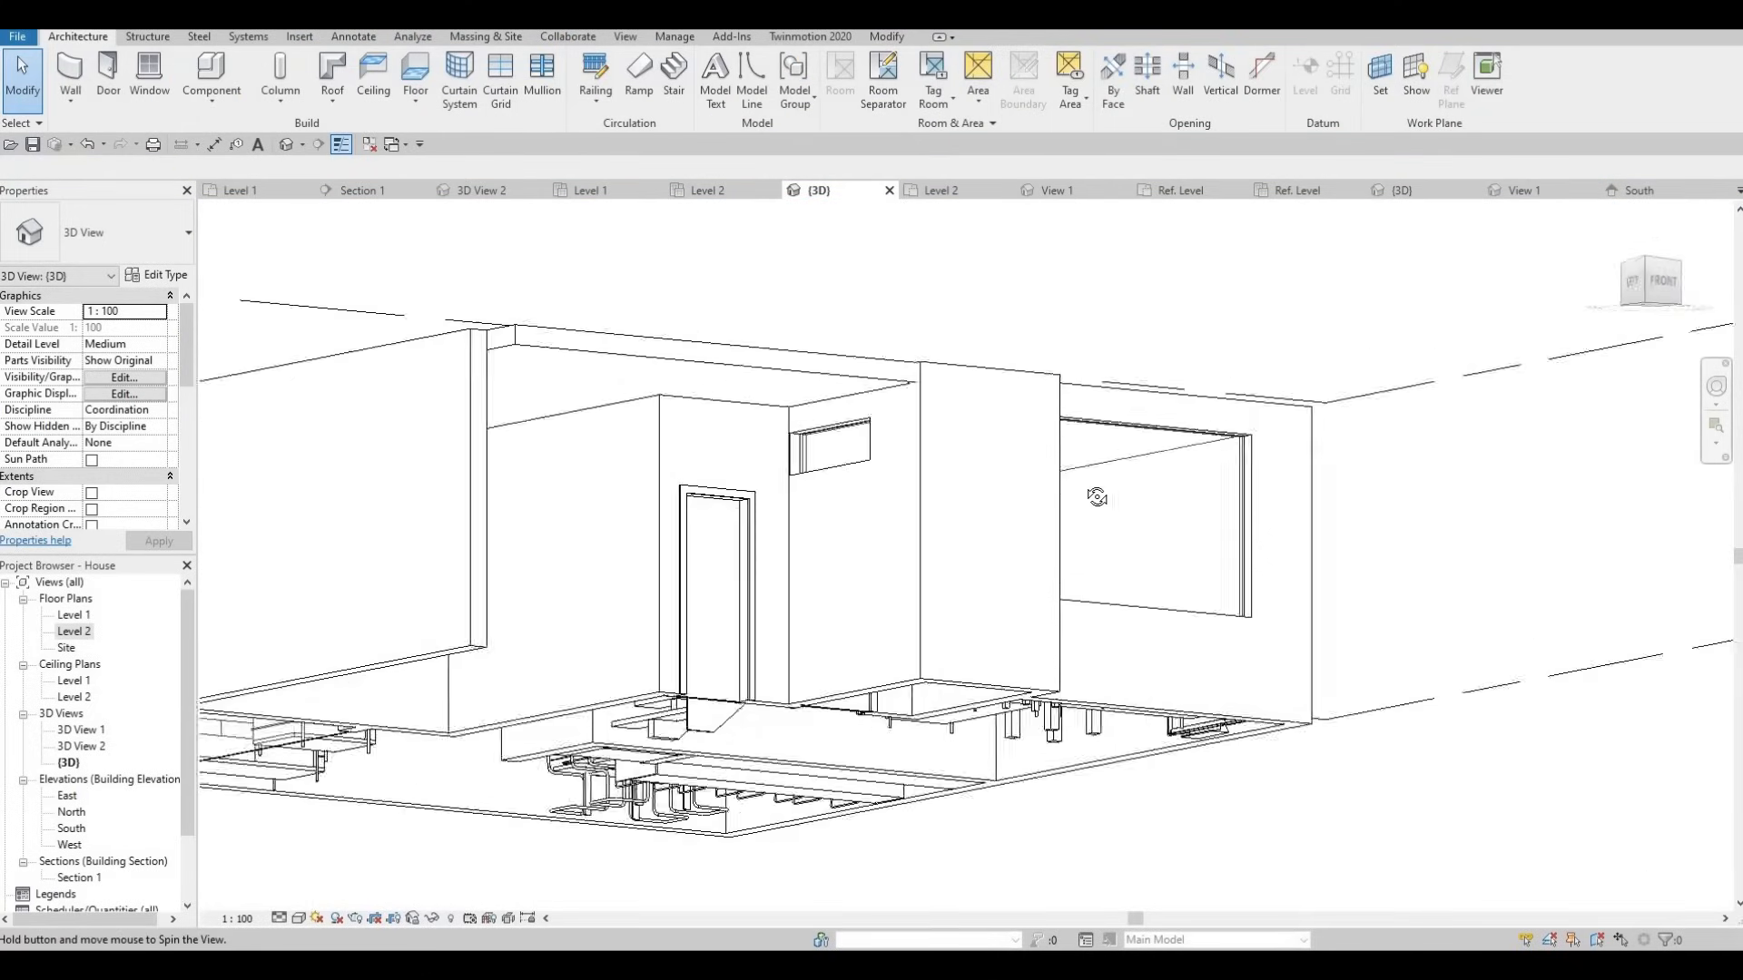
left_click_drag(1097, 497, 906, 482, "shift")
middle_click_drag(906, 482, 795, 413, "shift")
scroll(803, 417, "down", 2)
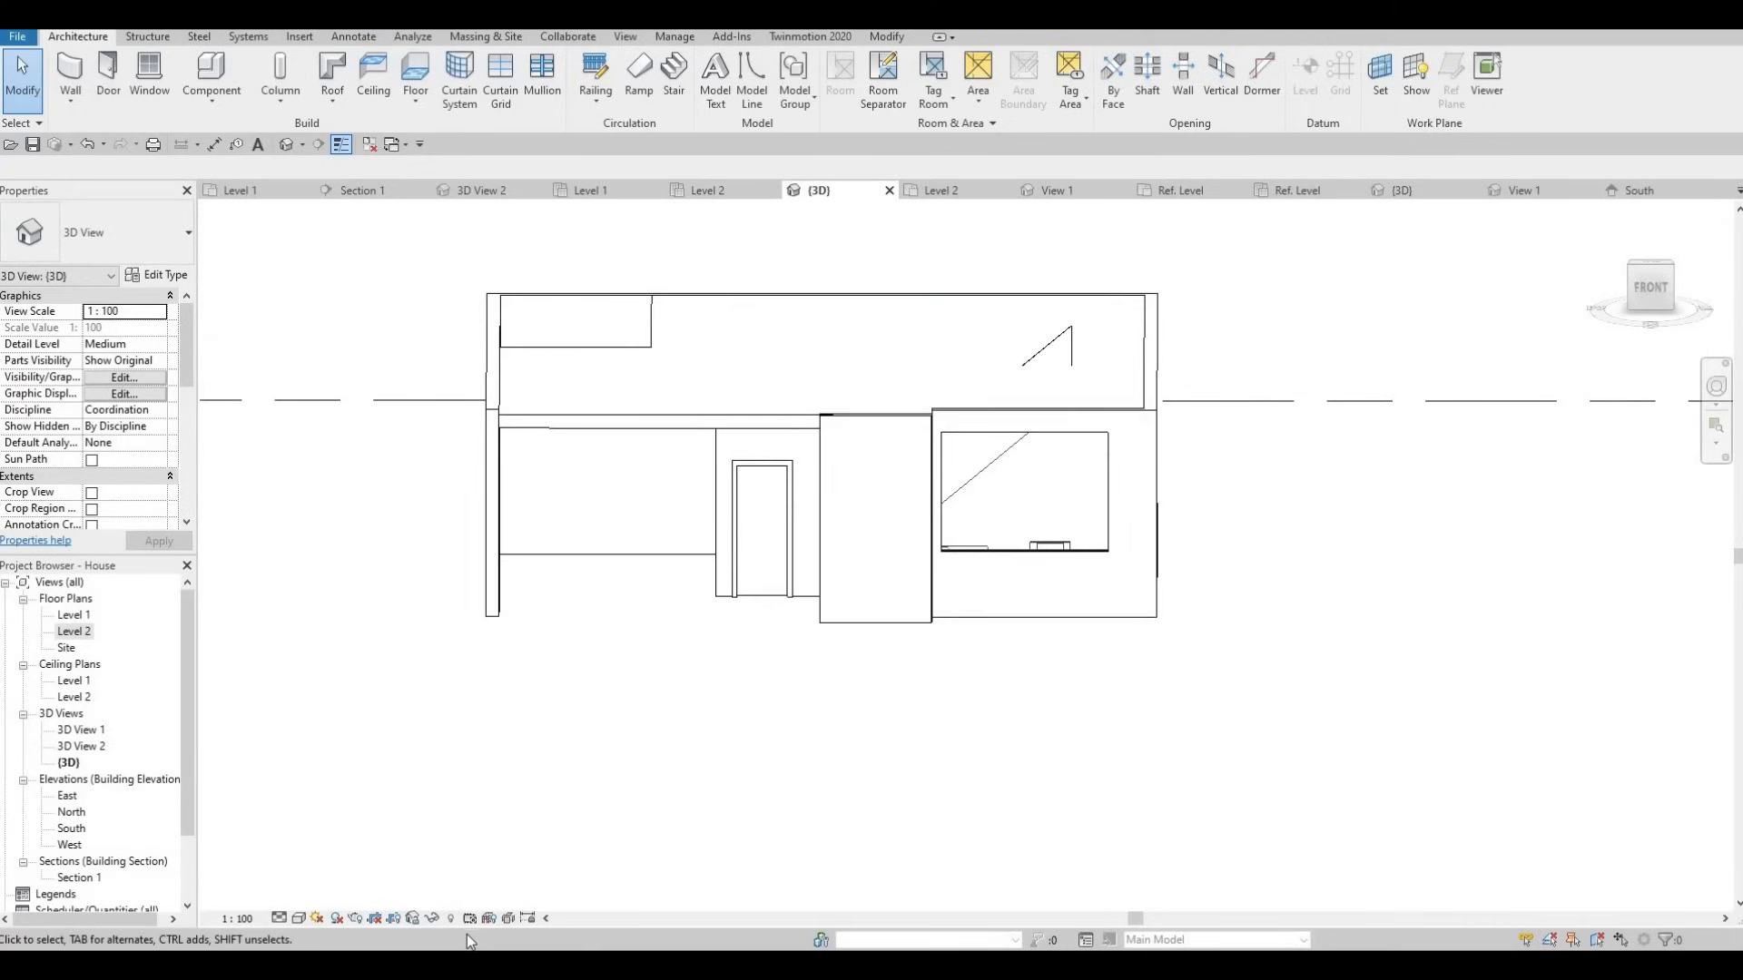
left_click(449, 918)
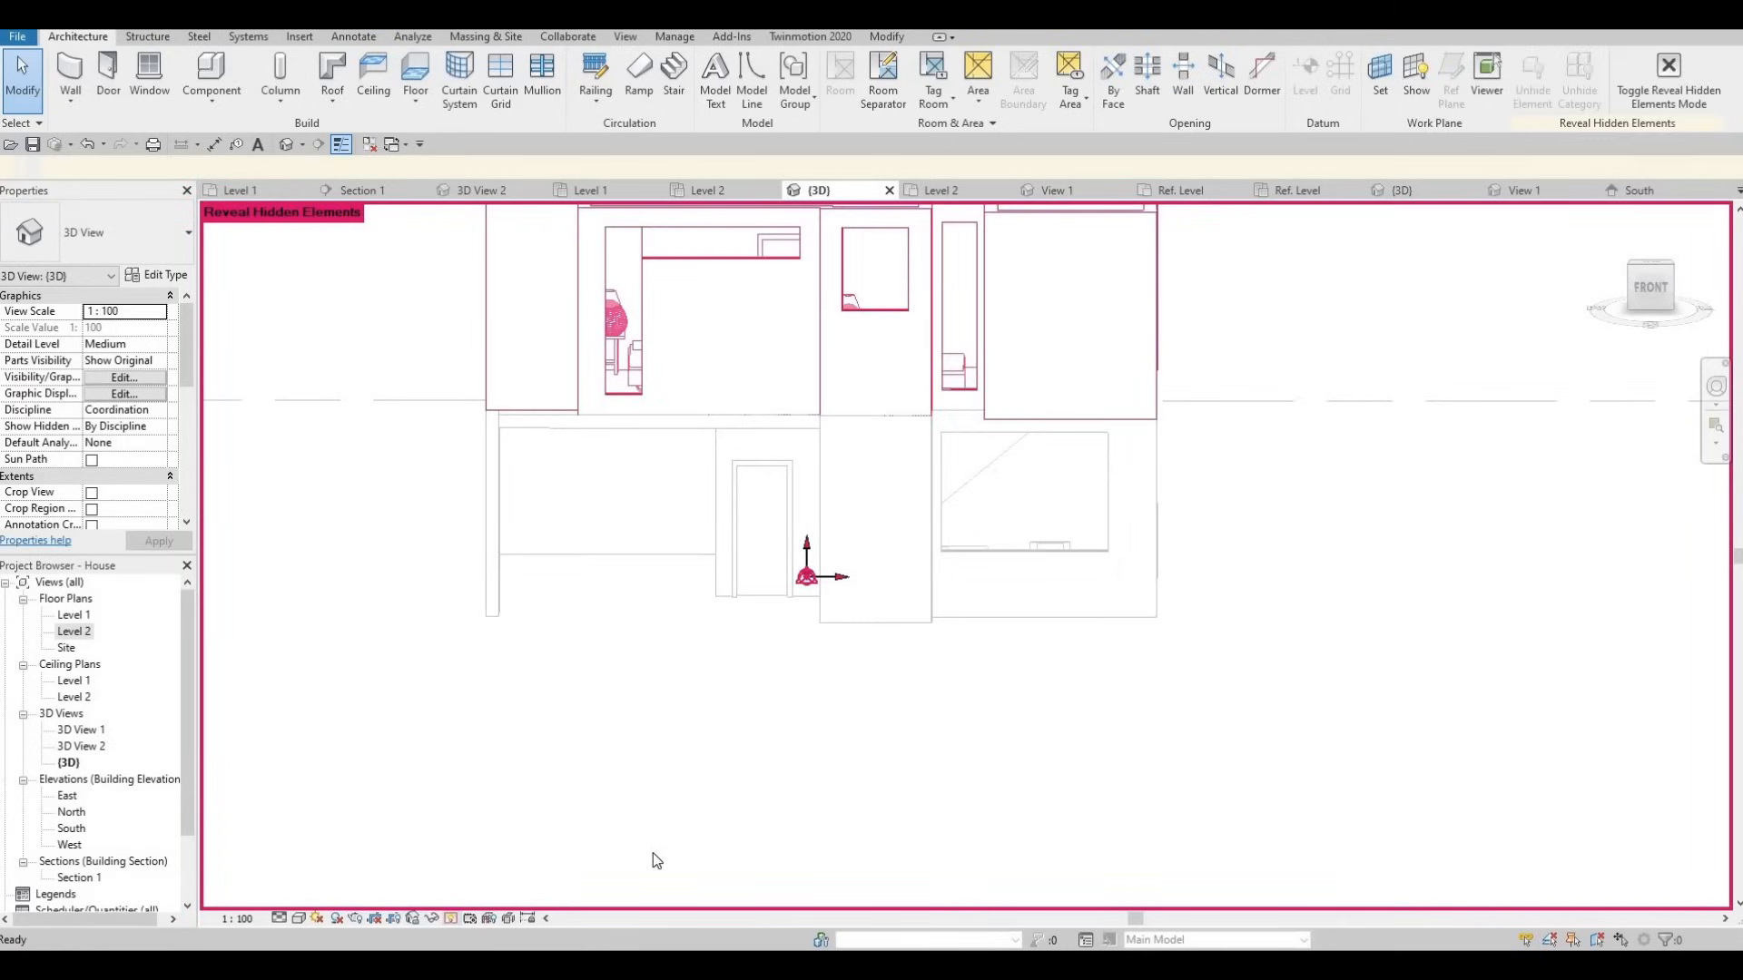
scroll(655, 888, "down", 2)
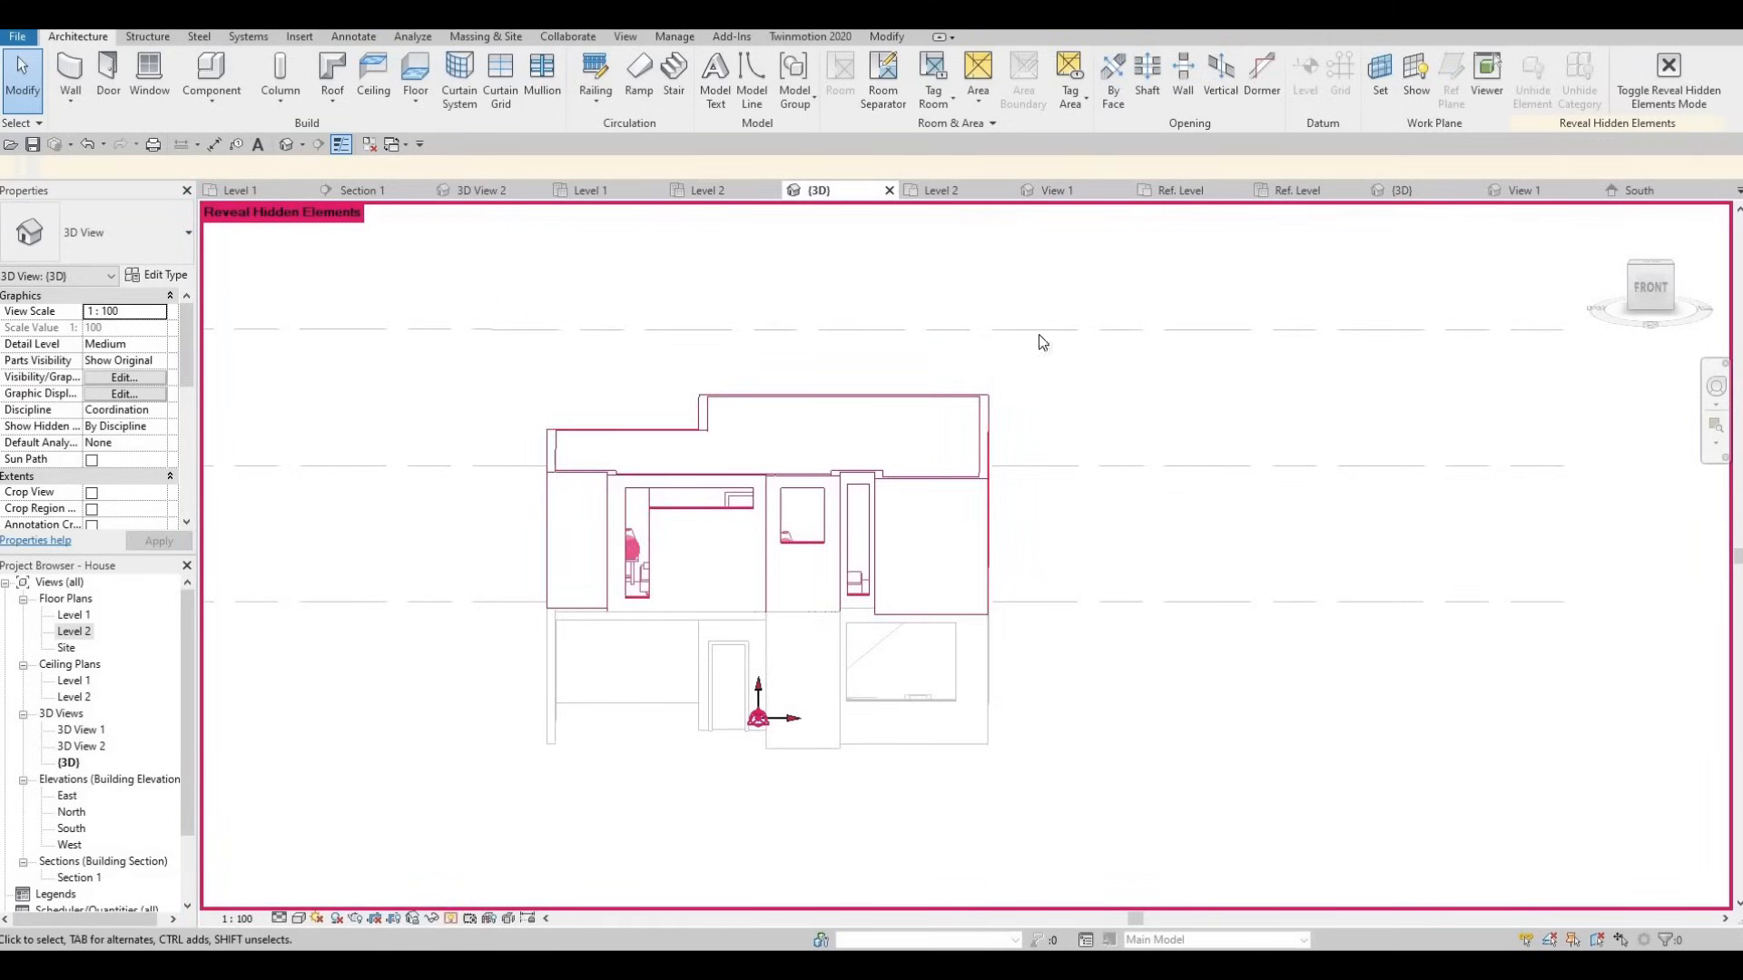
left_click_drag(480, 341, 1083, 631)
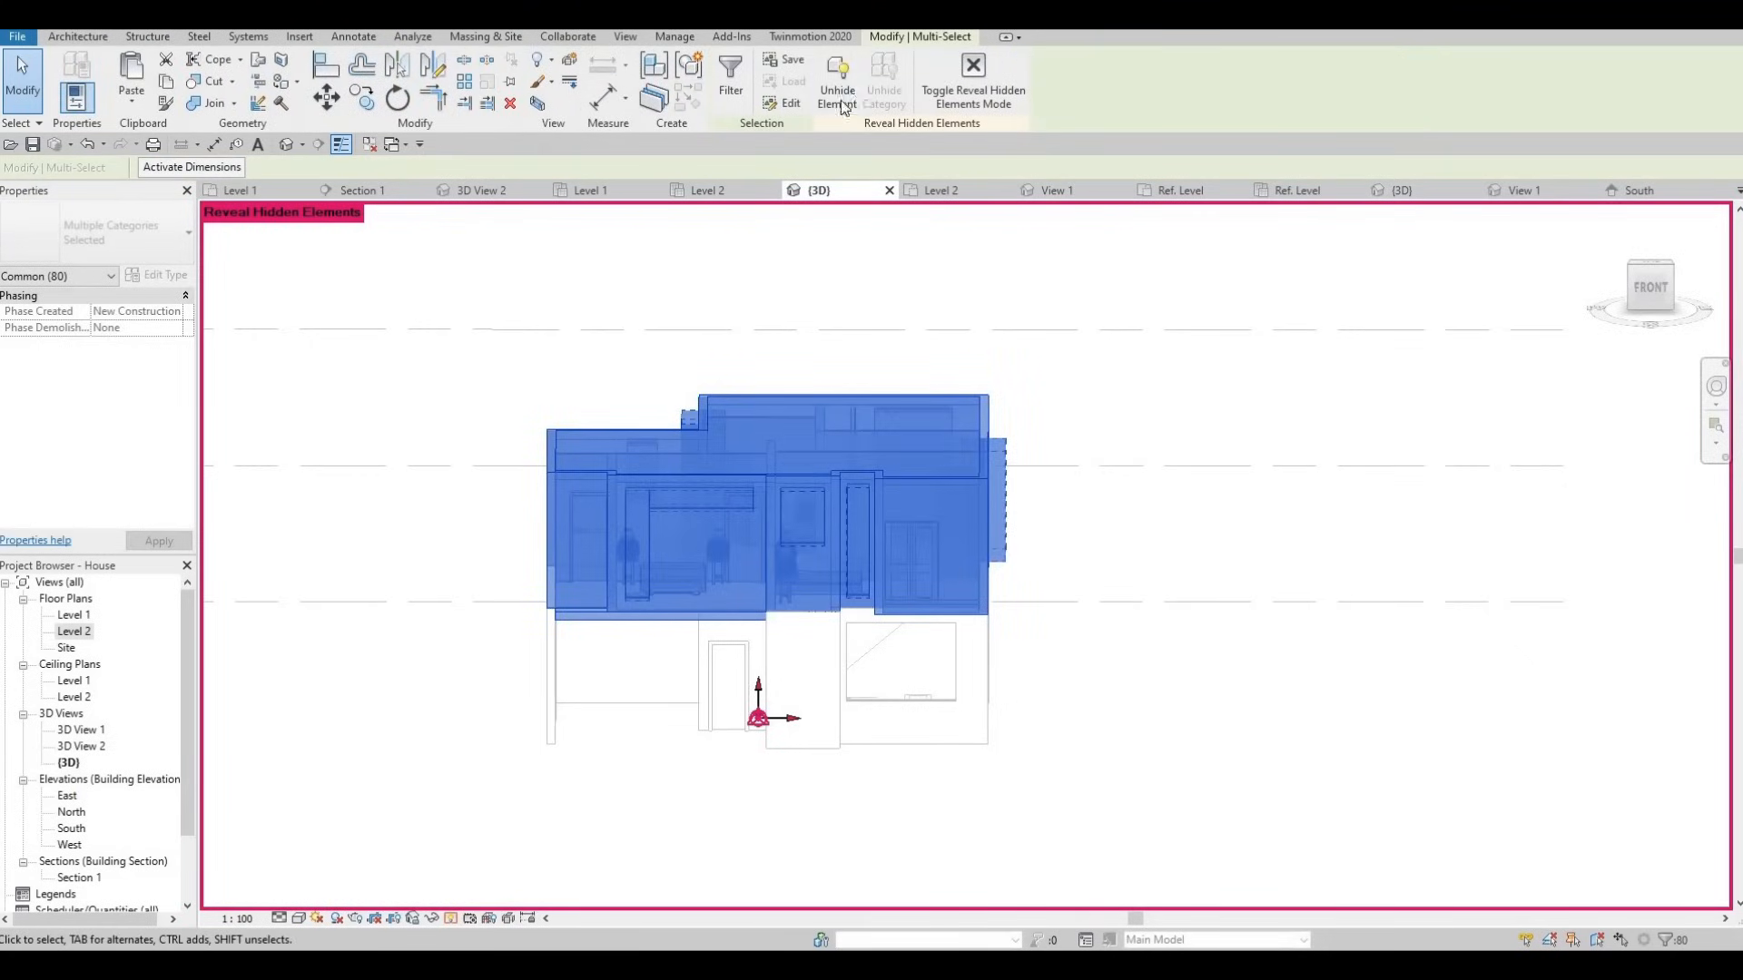
left_click(836, 107)
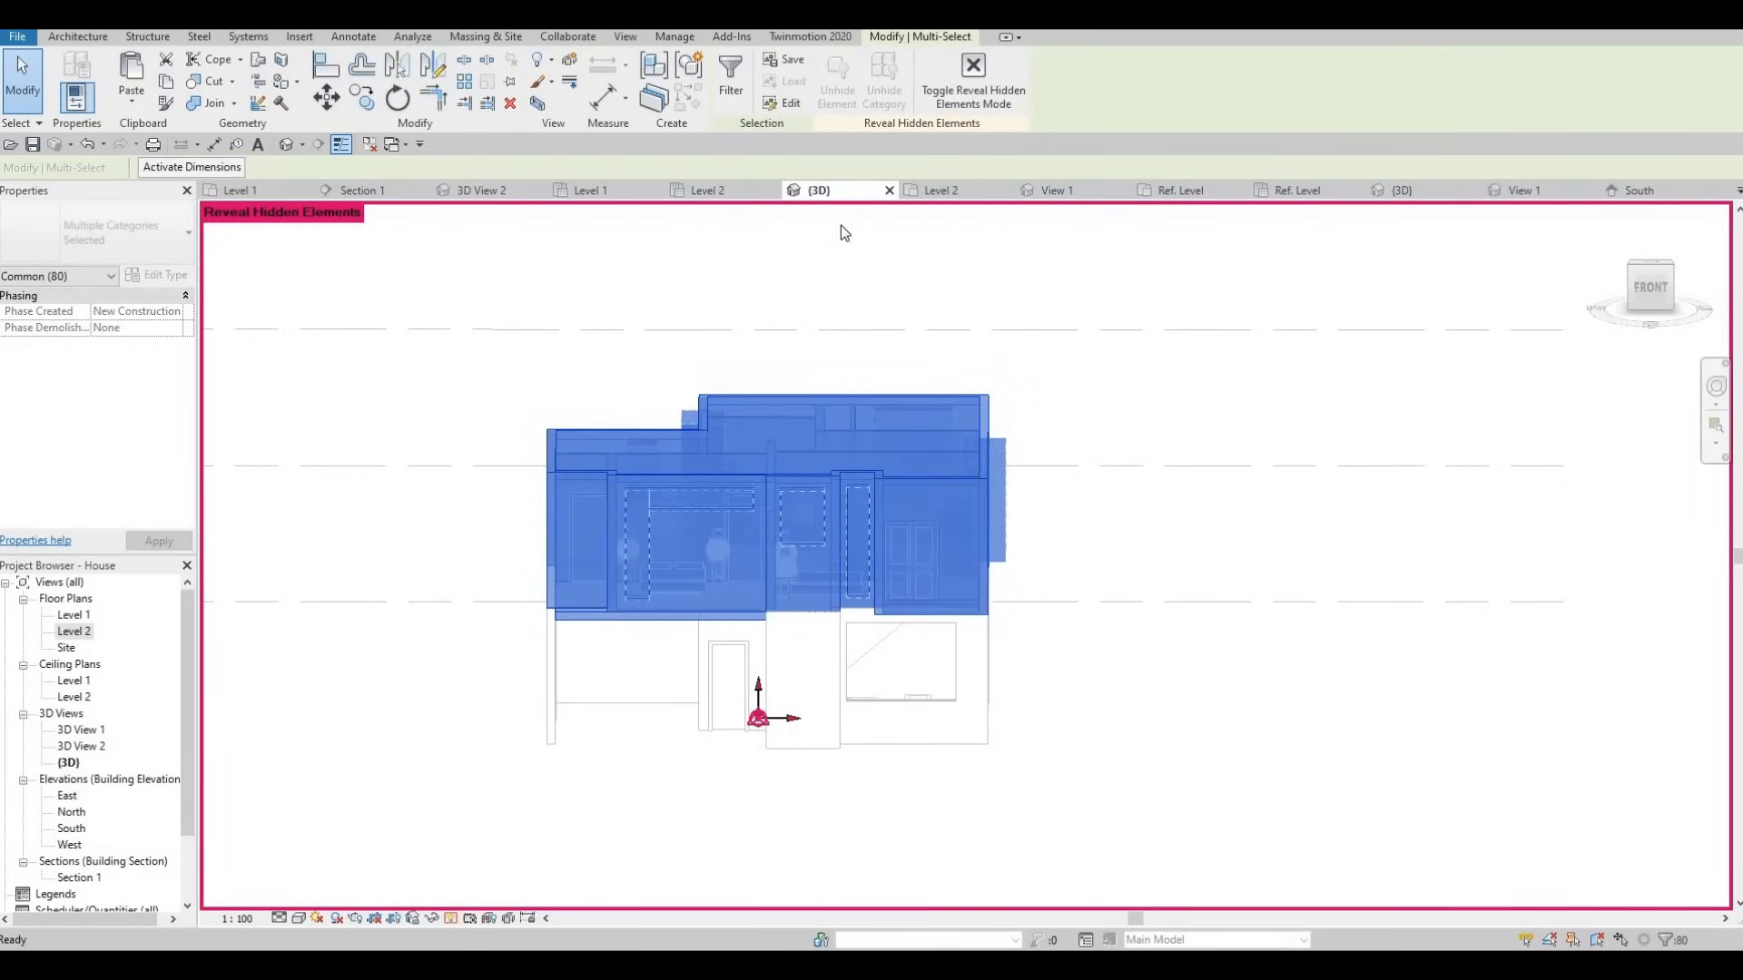
left_click(974, 70)
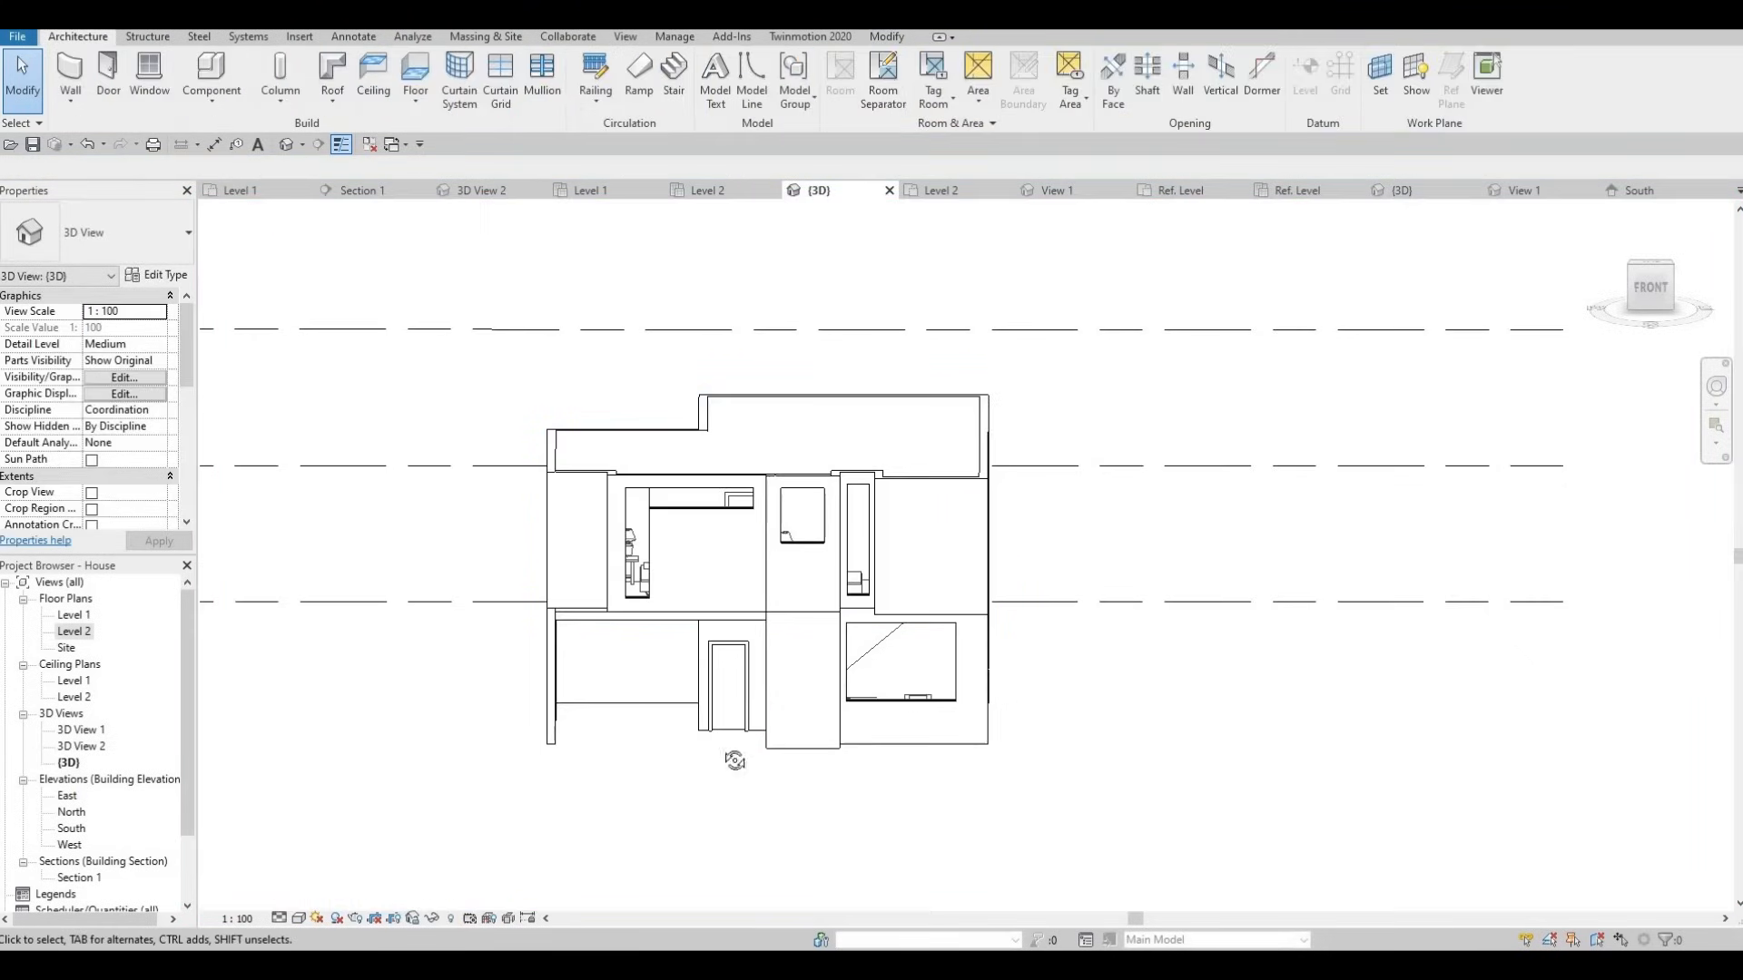
Examine the front of the house and check with Reveal Hidden Elements whether any parts are still hidden.
middle_click_drag(869, 644, 916, 690, "shift")
scroll(865, 635, "up", 3)
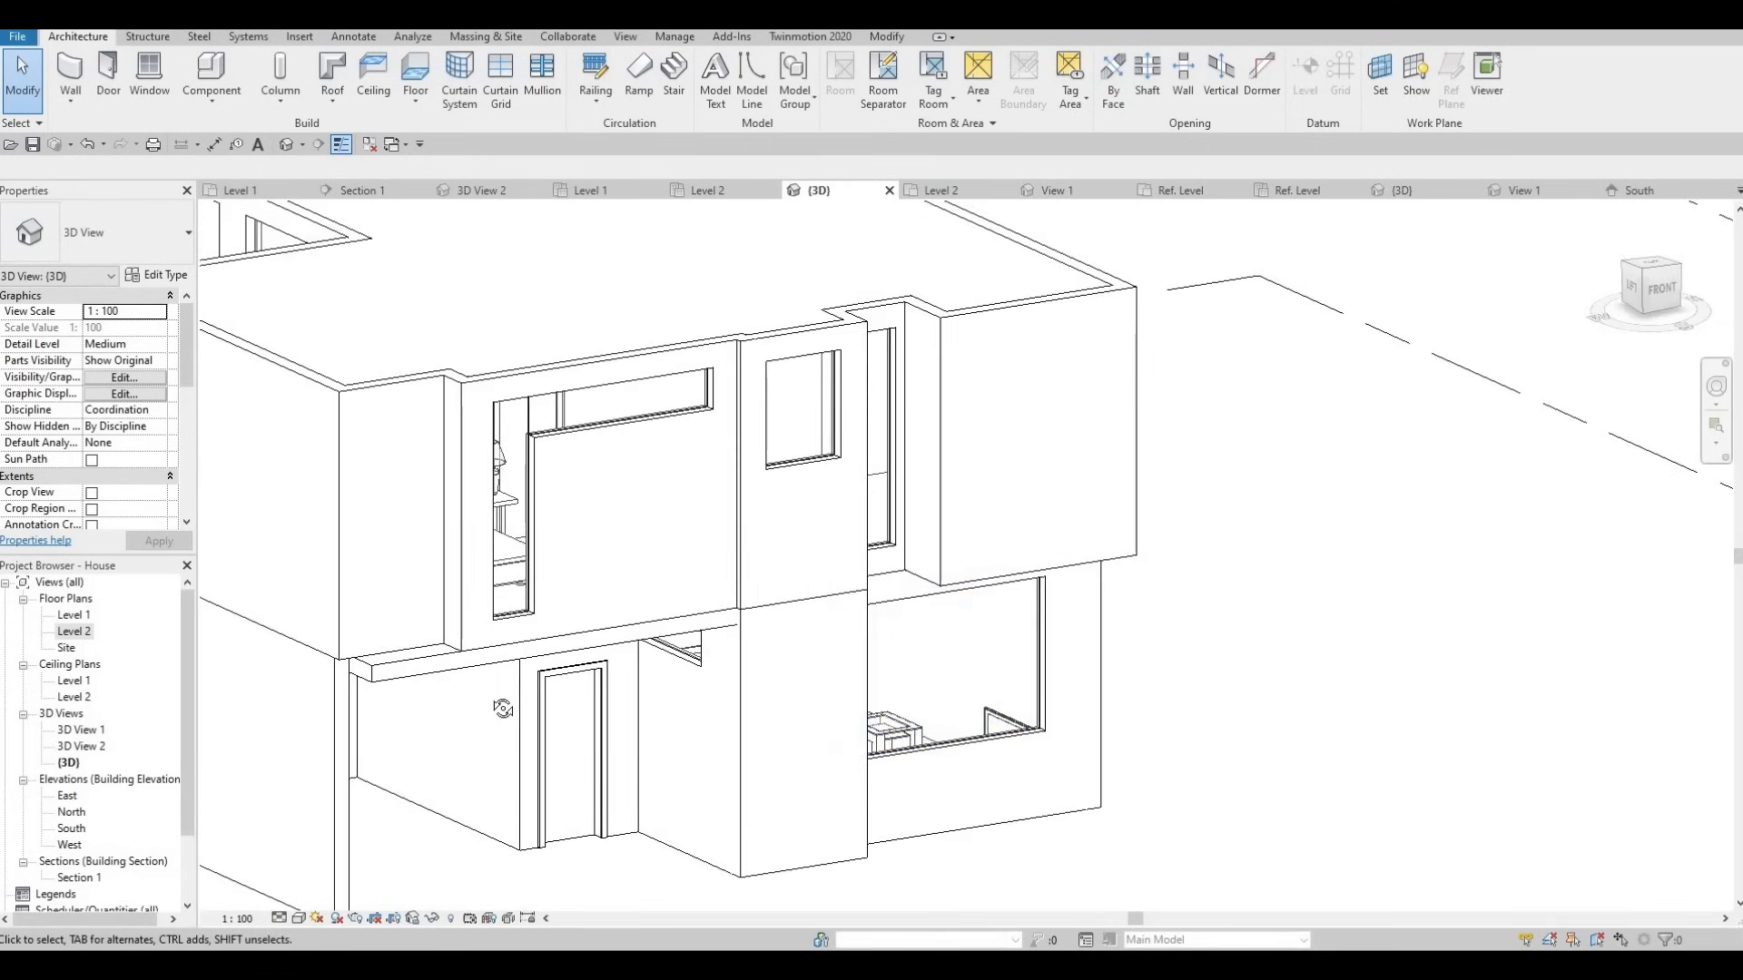
middle_click_drag(501, 708, 417, 712, "shift")
scroll(629, 738, "down", 4)
middle_click_drag(409, 799, 726, 840, "shift")
left_click(454, 917)
middle_click_drag(685, 755, 922, 718)
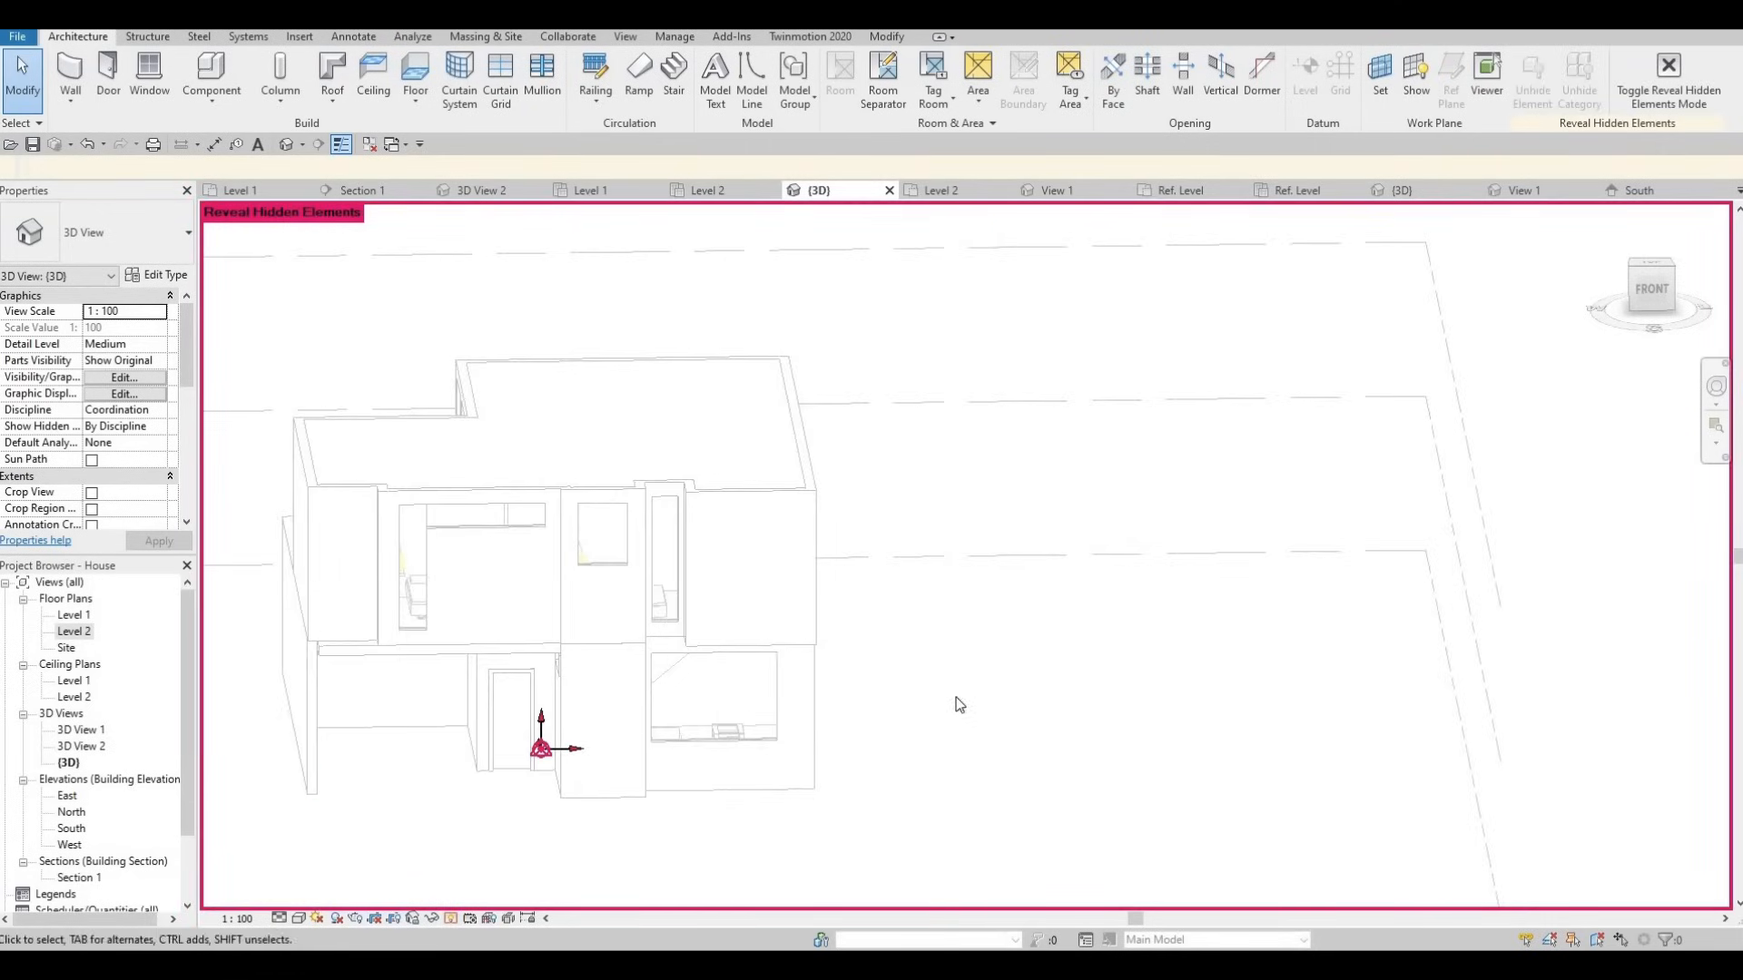
scroll(1044, 694, "down", 2)
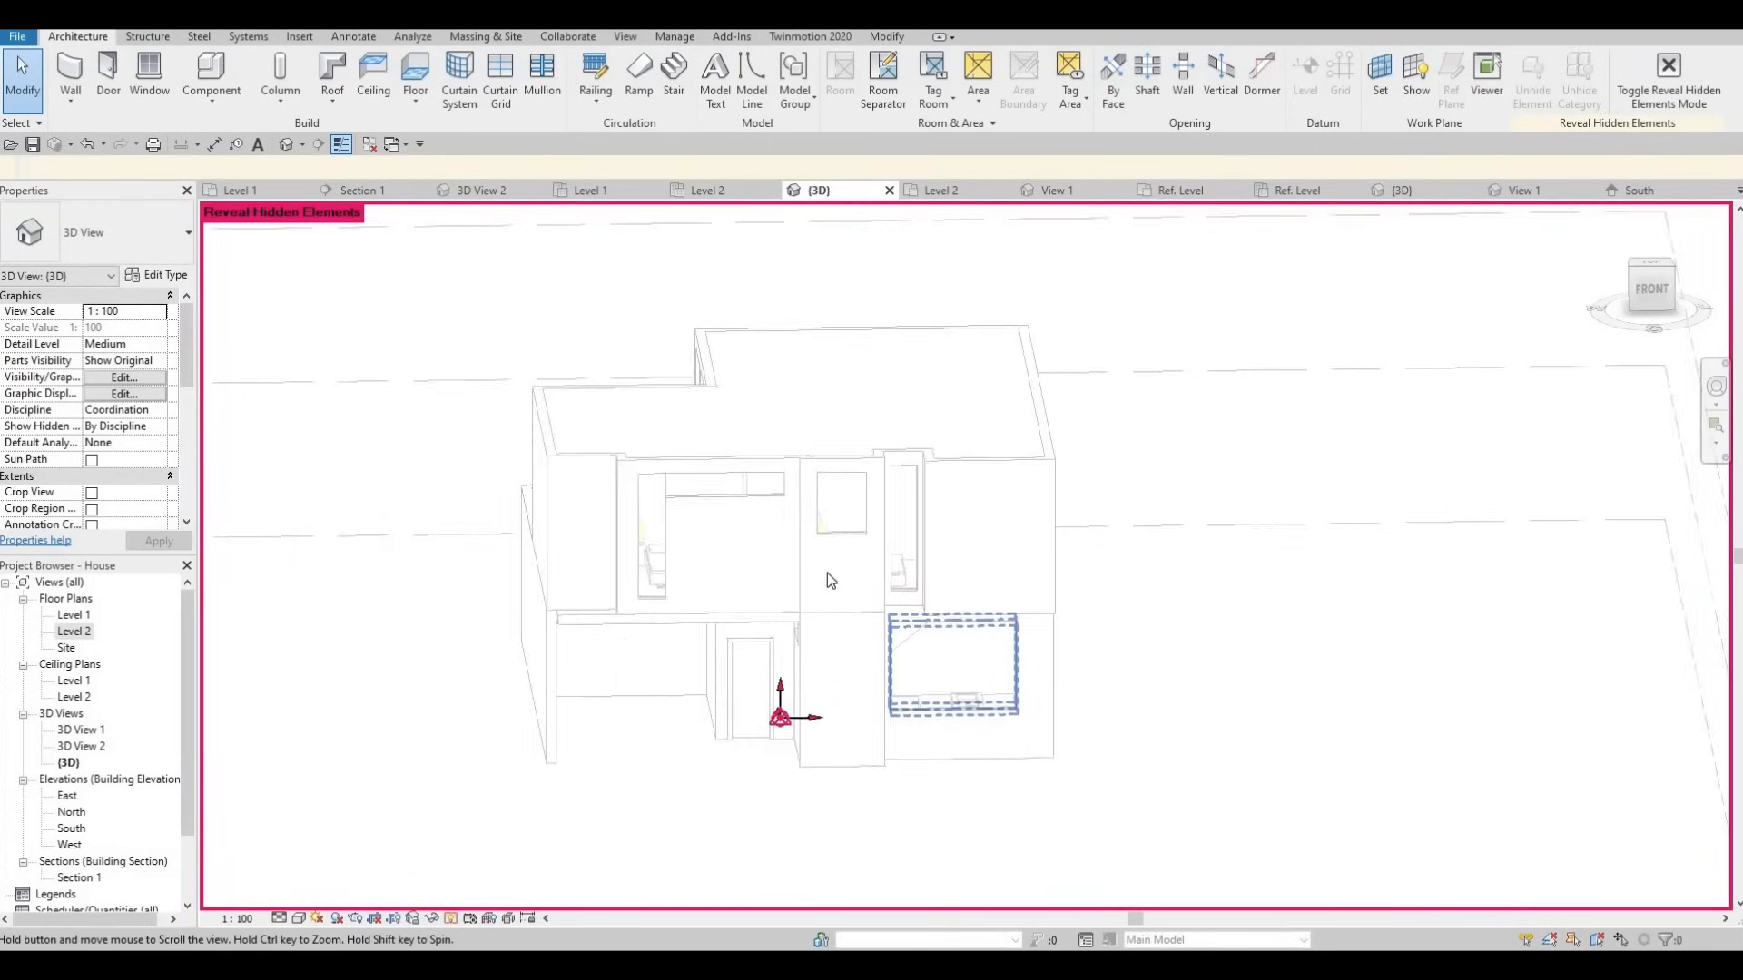
left_click(452, 918)
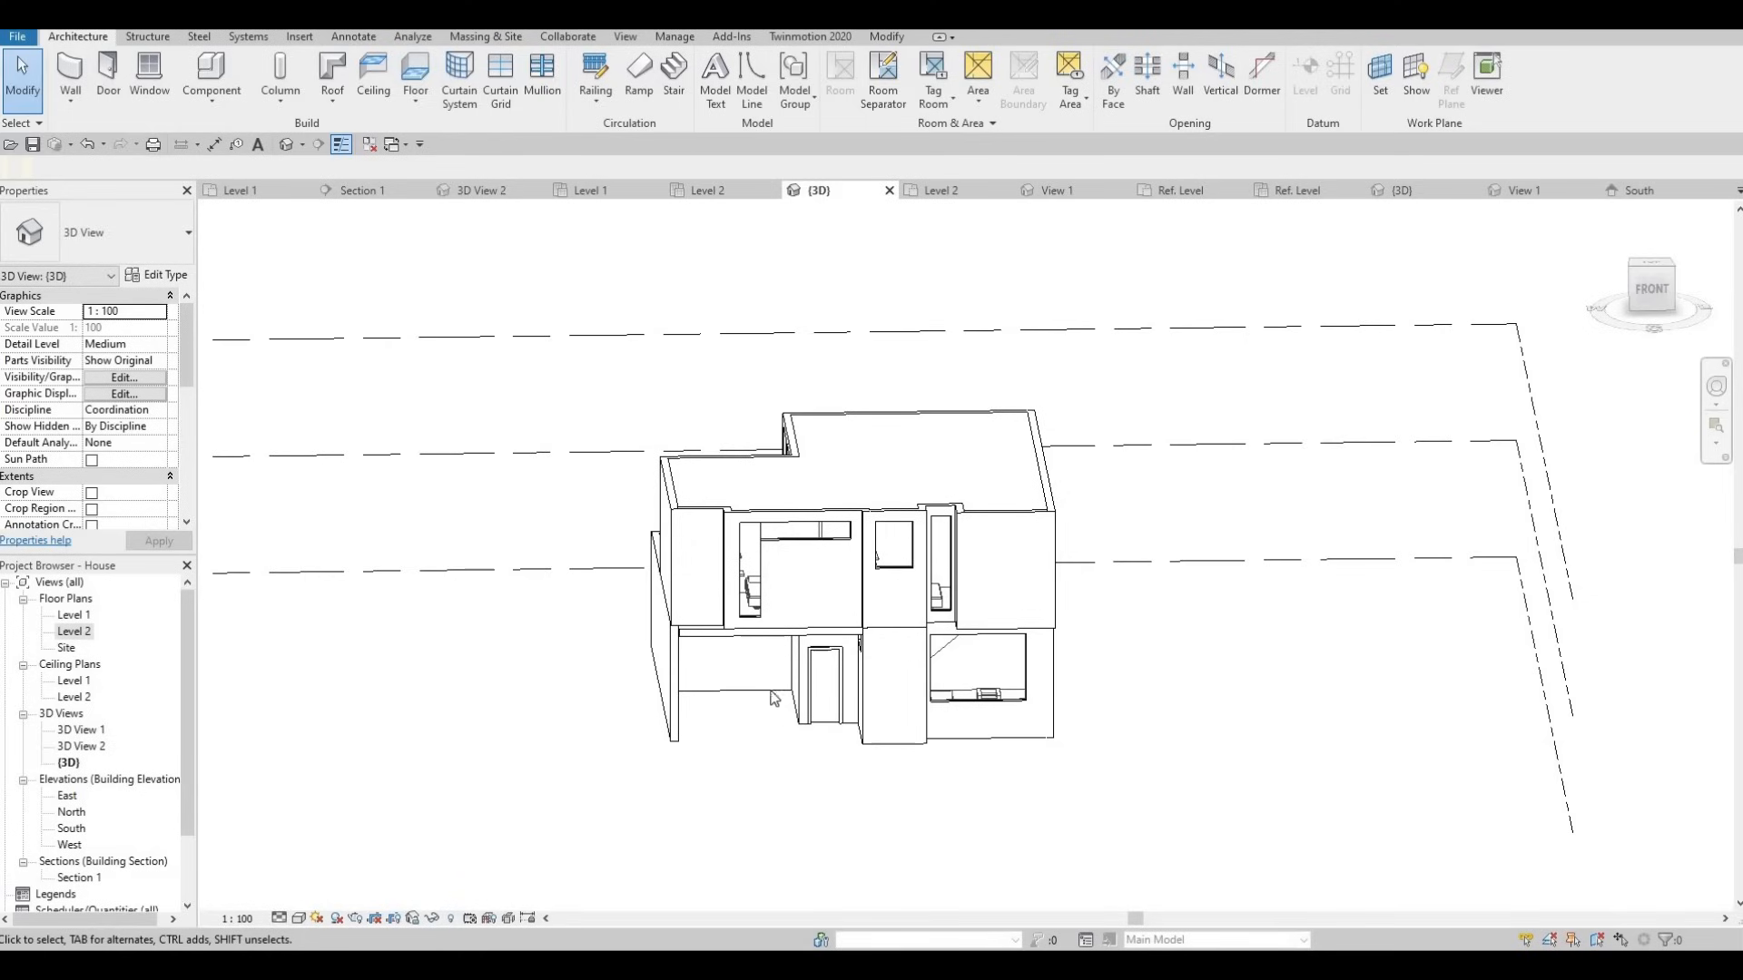
On the Level 2 floor plan, start a railing path and duplicate the 900mm Pipe railing type as "Rail 1".
scroll(771, 697, "up", 2)
scroll(694, 739, "up", 3)
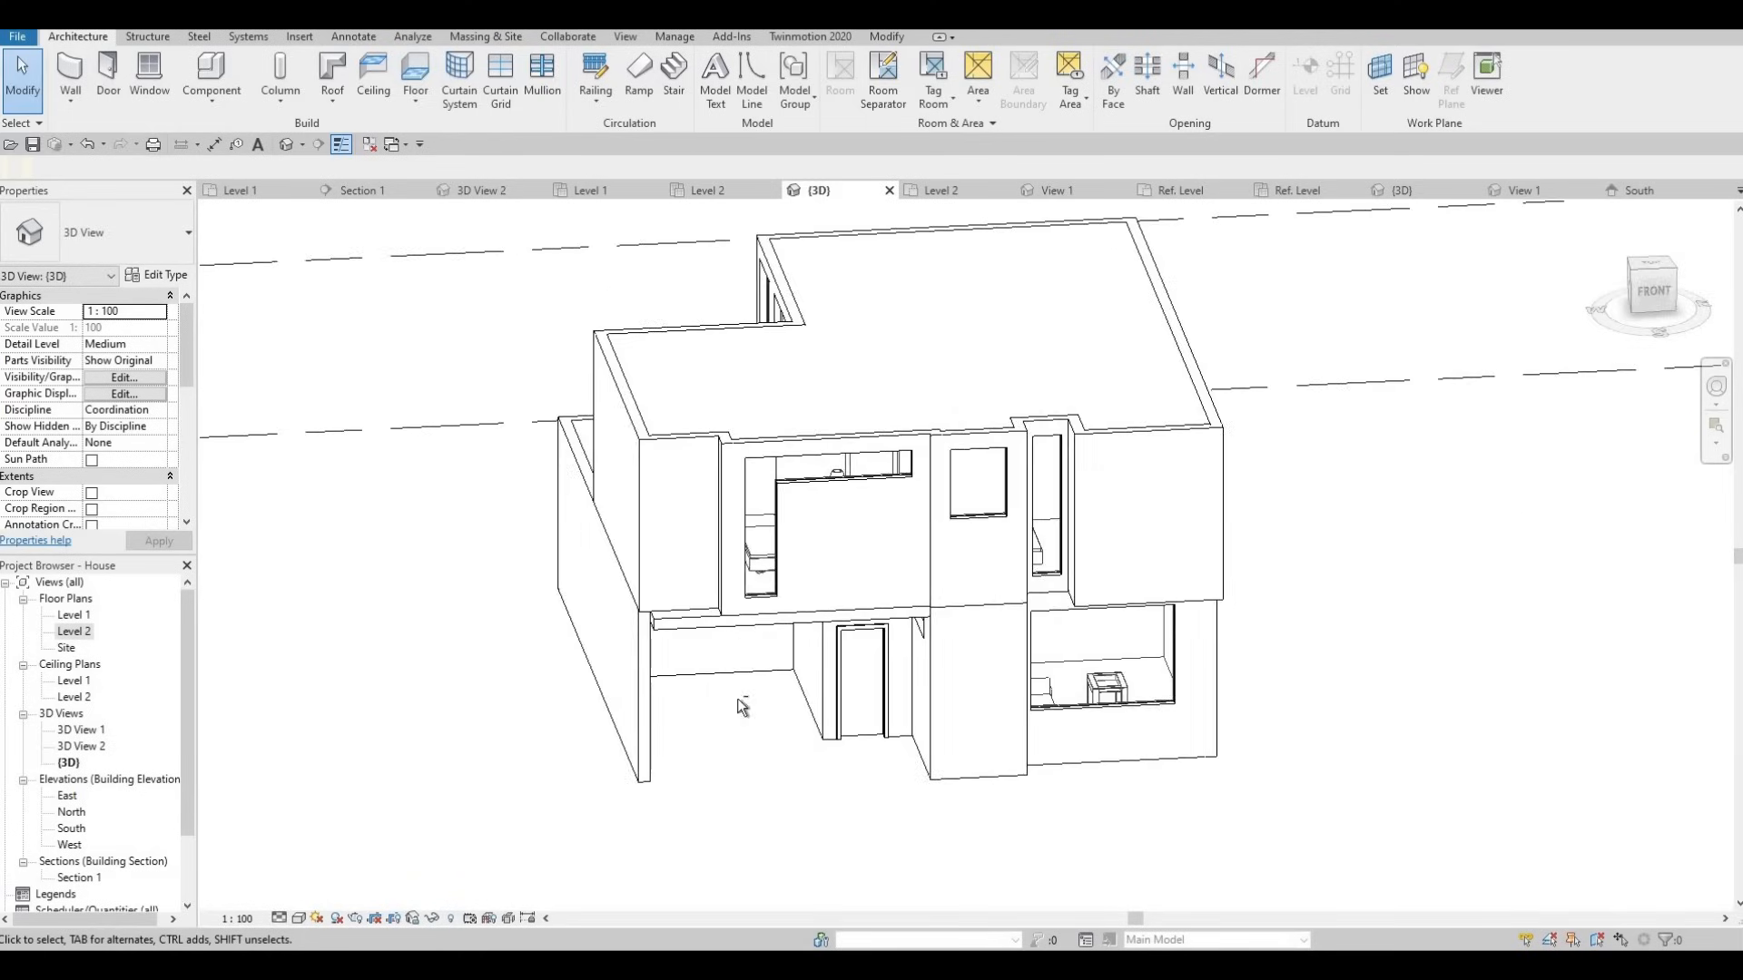
middle_click_drag(742, 706, 894, 645, "shift")
scroll(895, 652, "down", 1)
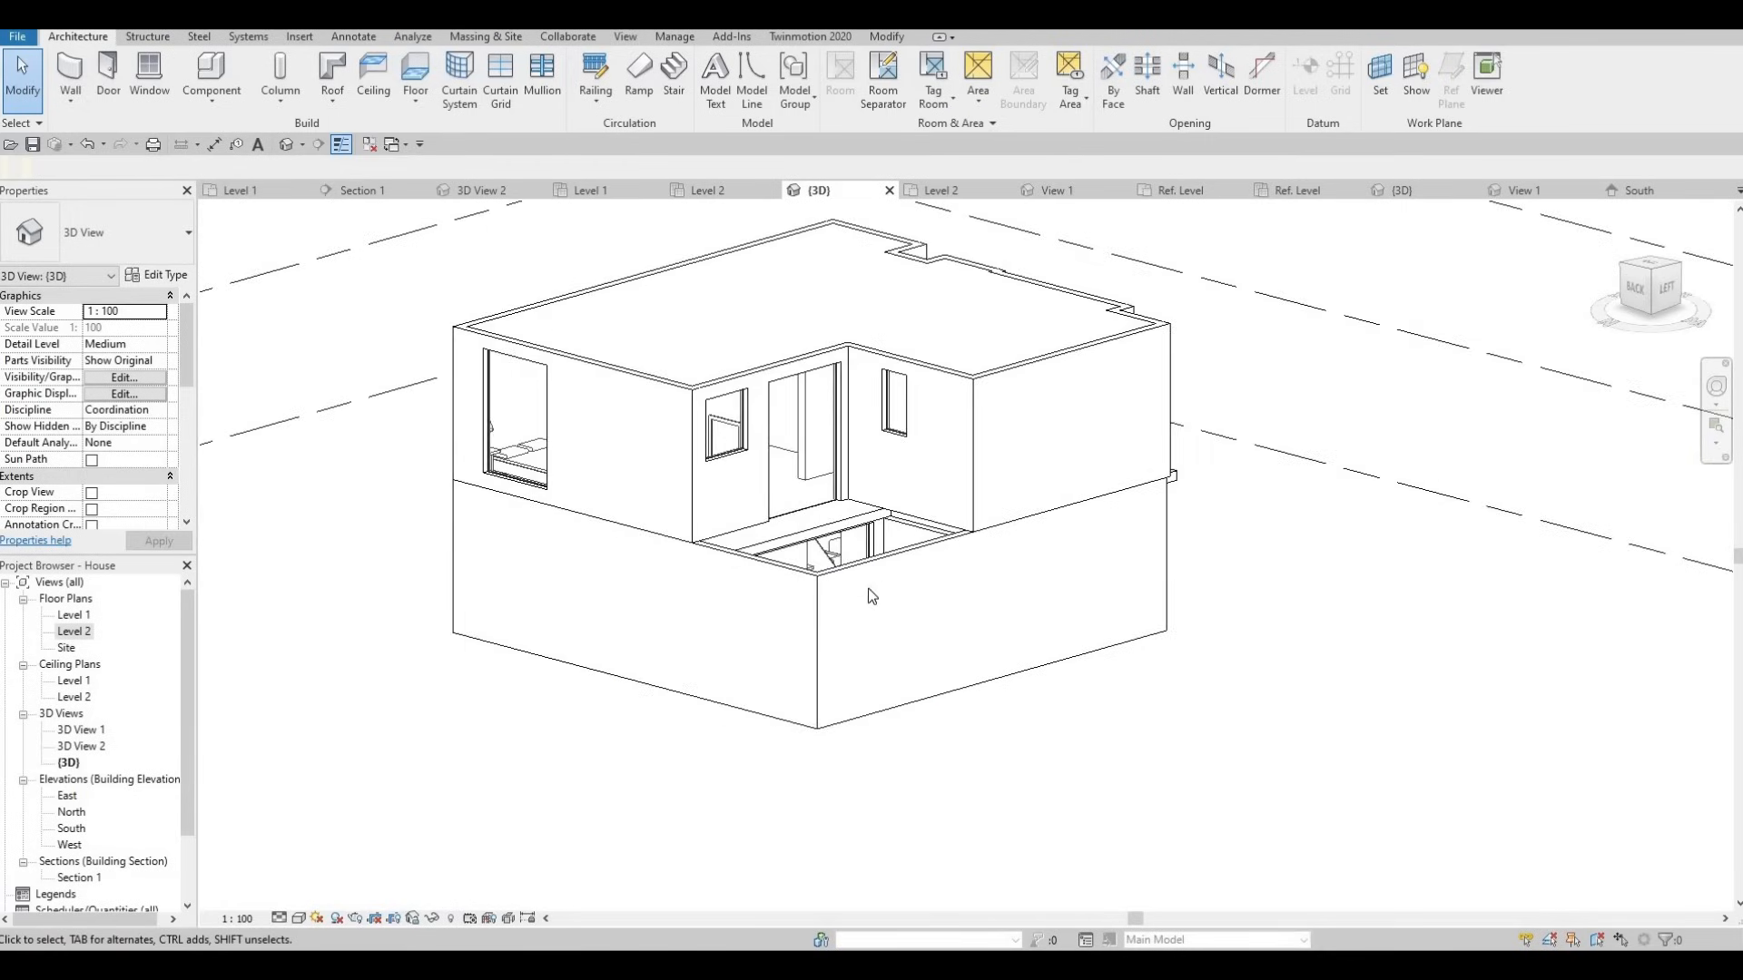
scroll(870, 595, "up", 5)
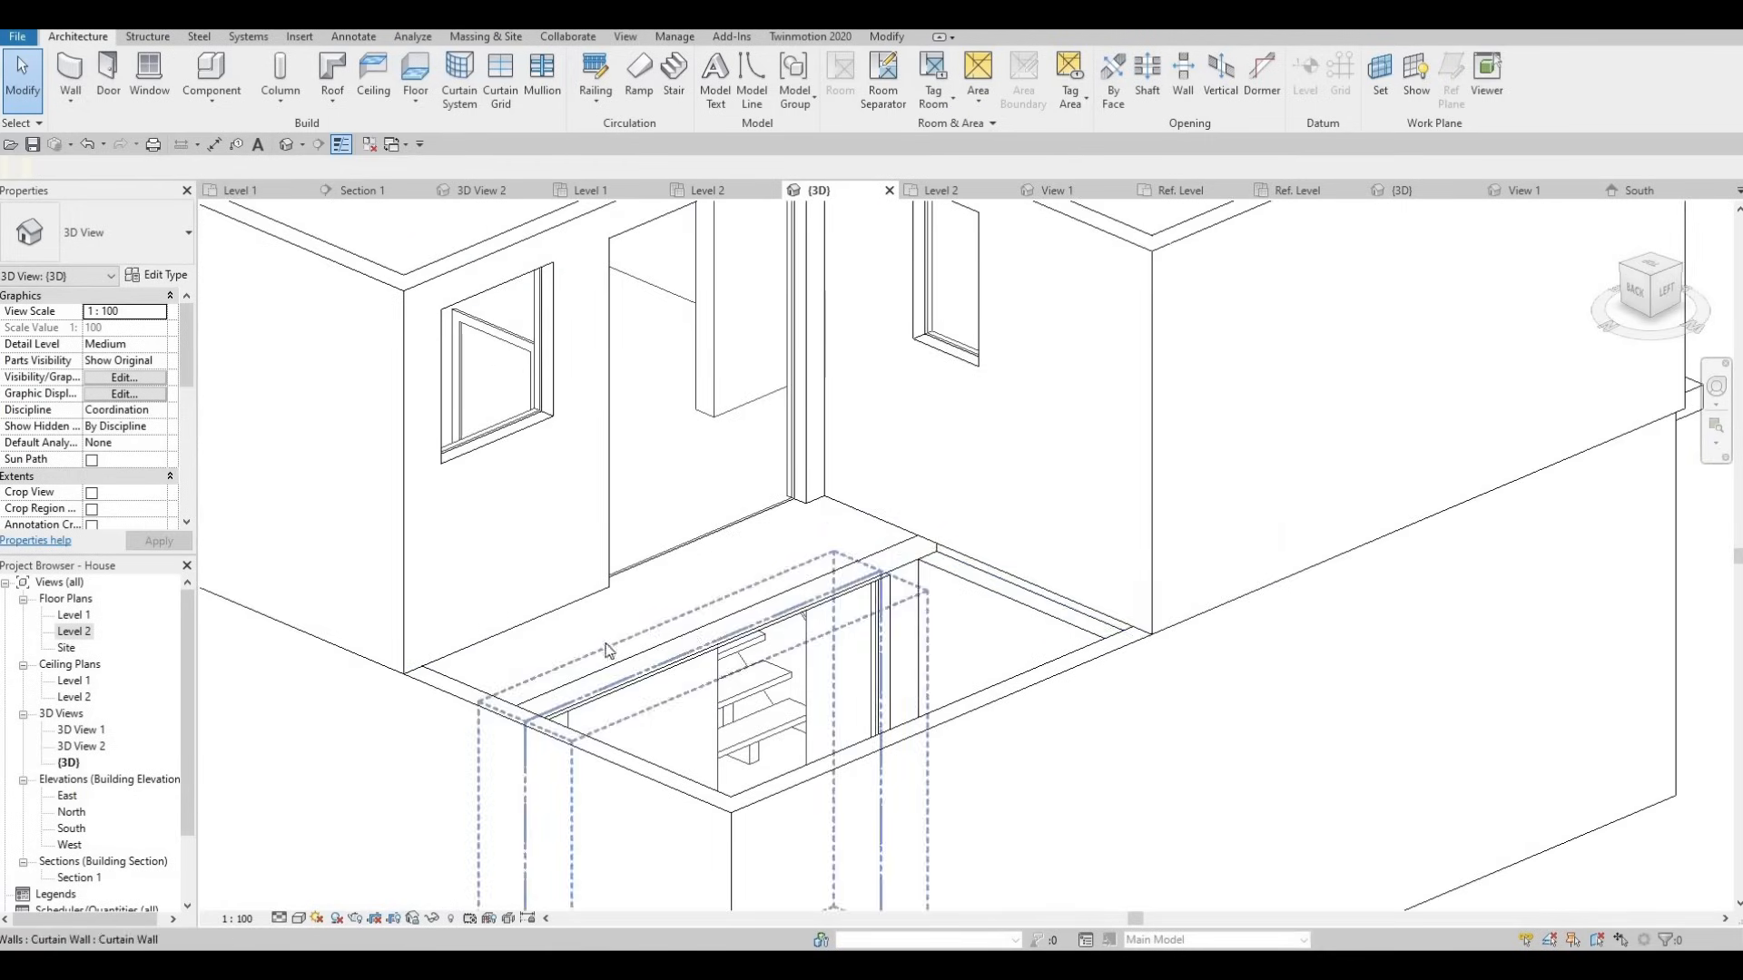
scroll(608, 650, "down", 1)
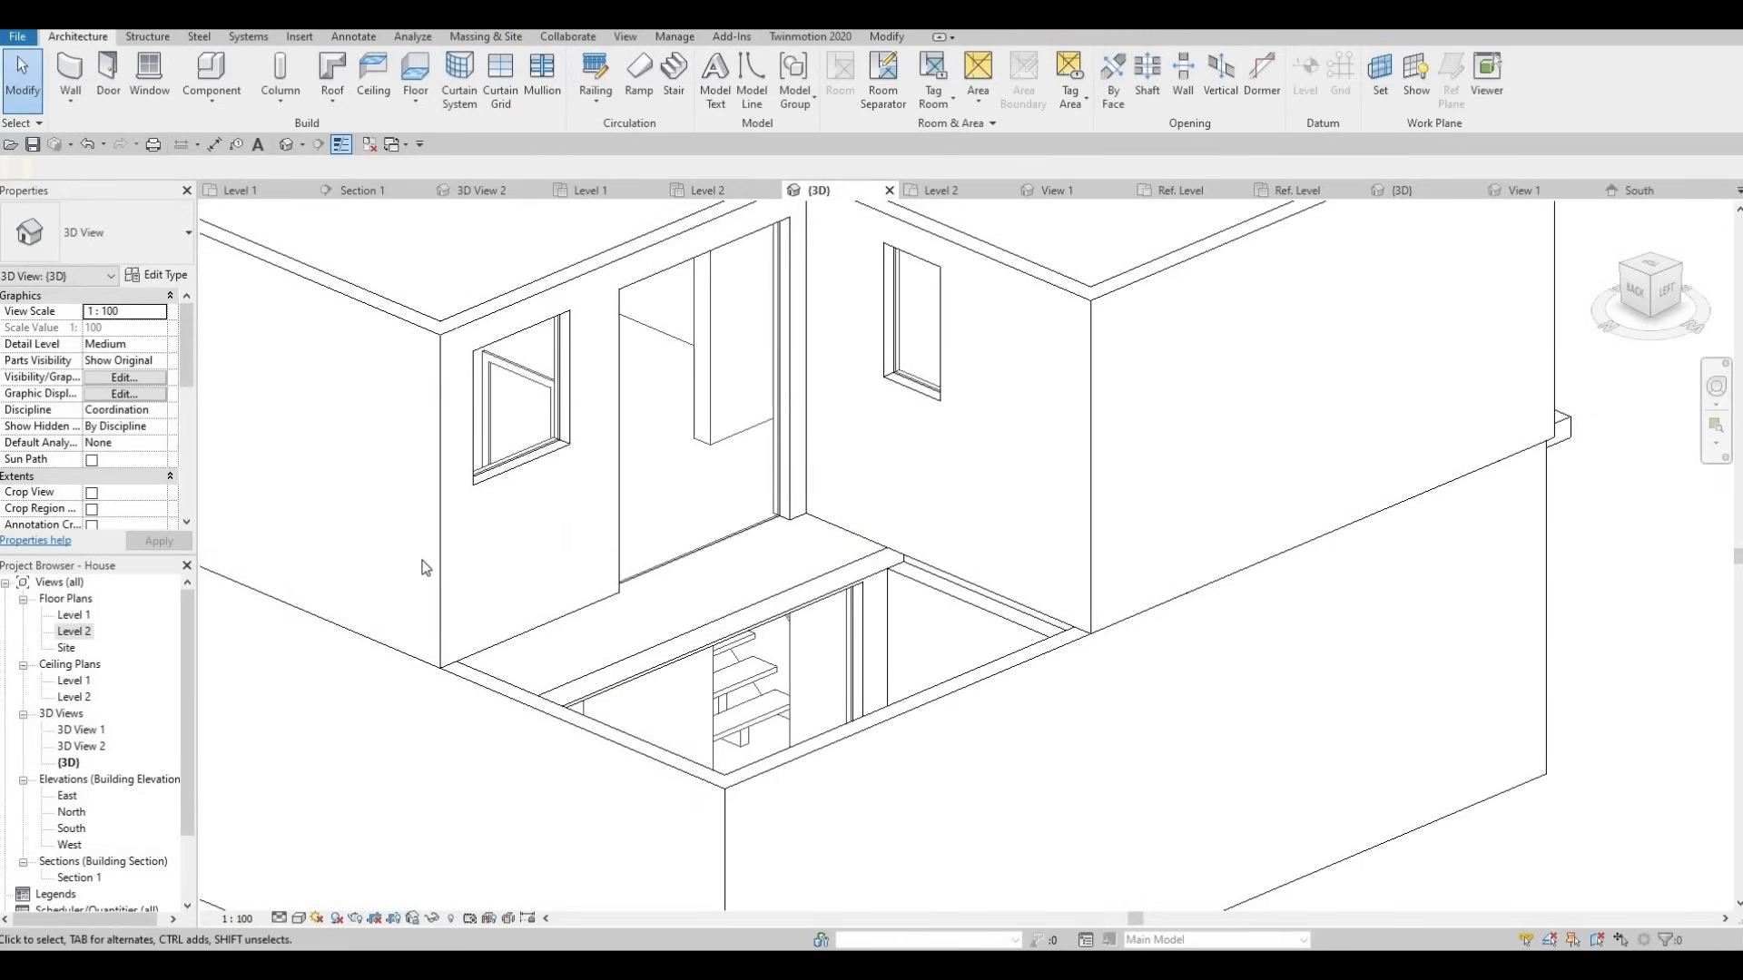
double_click(75, 630)
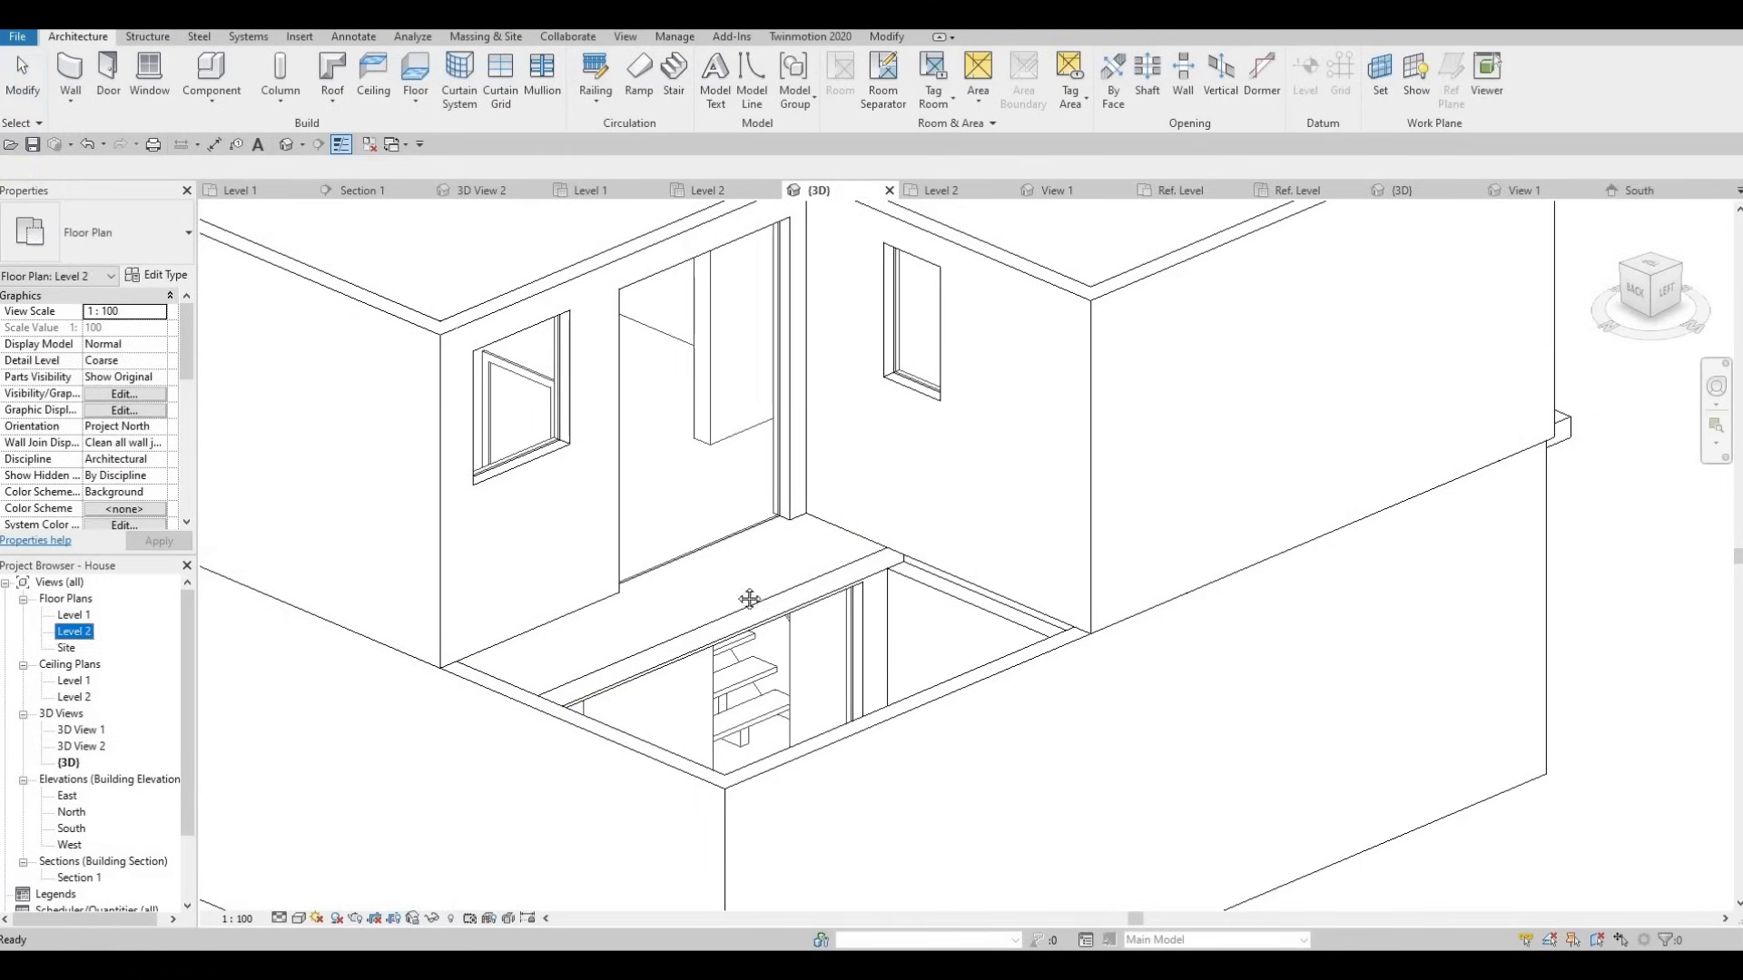
middle_click_drag(718, 475, 694, 644)
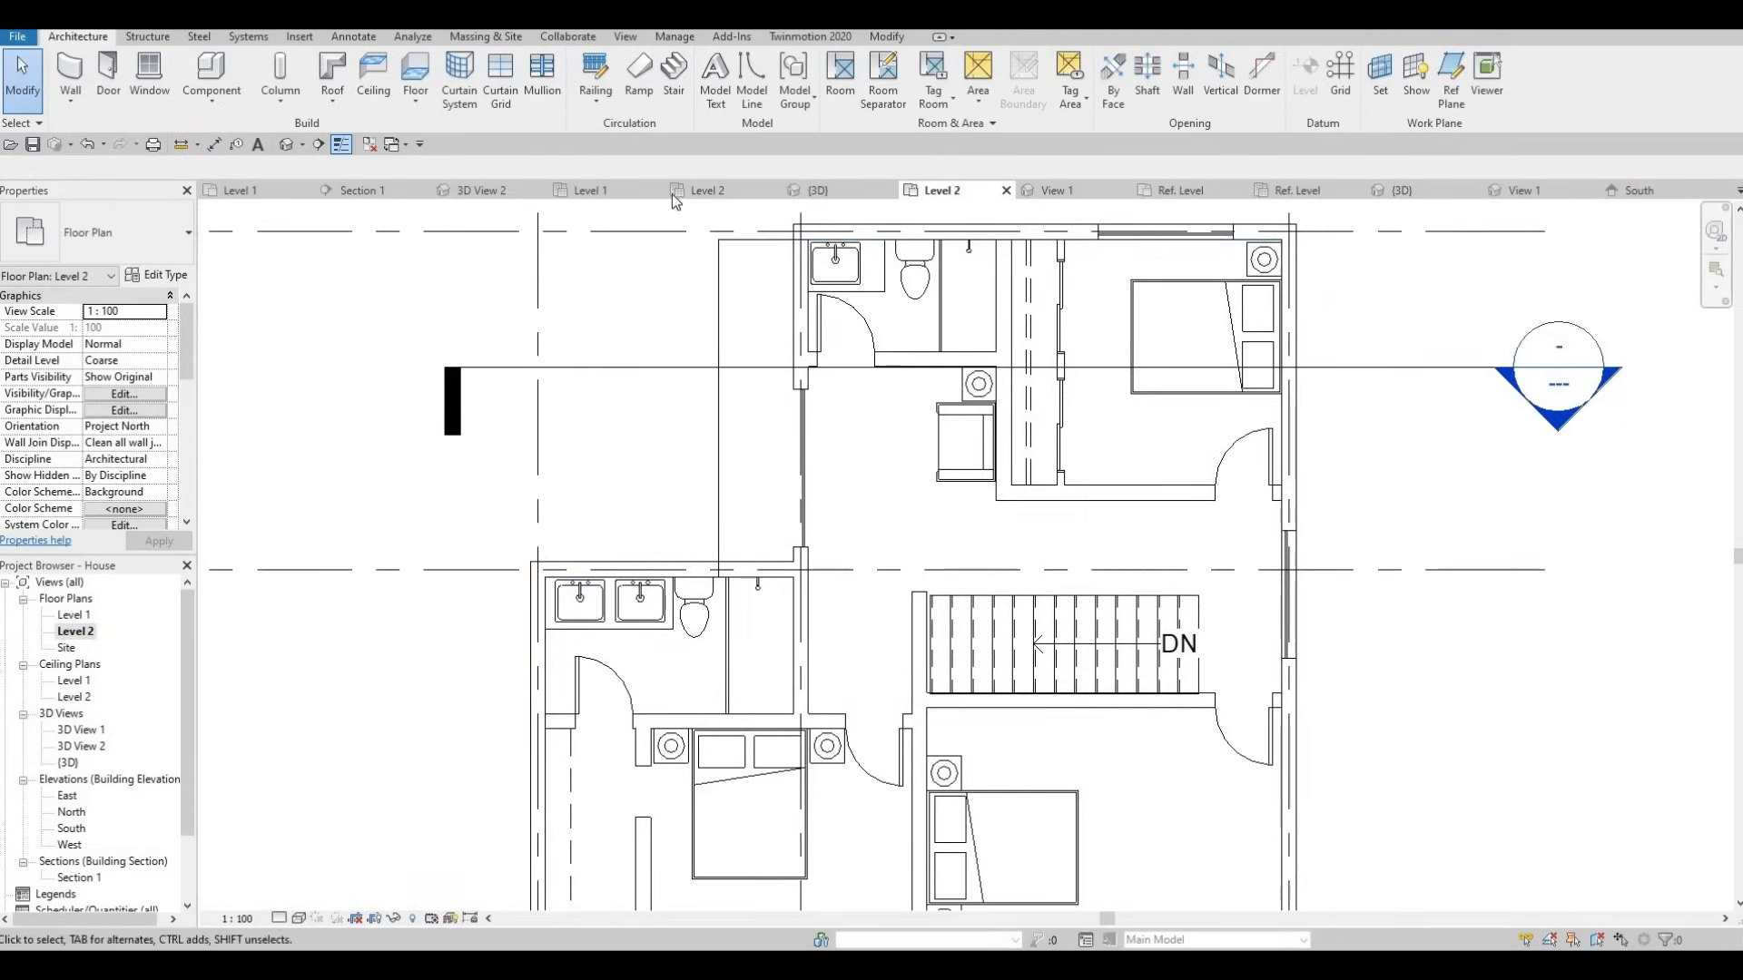
left_click(595, 73)
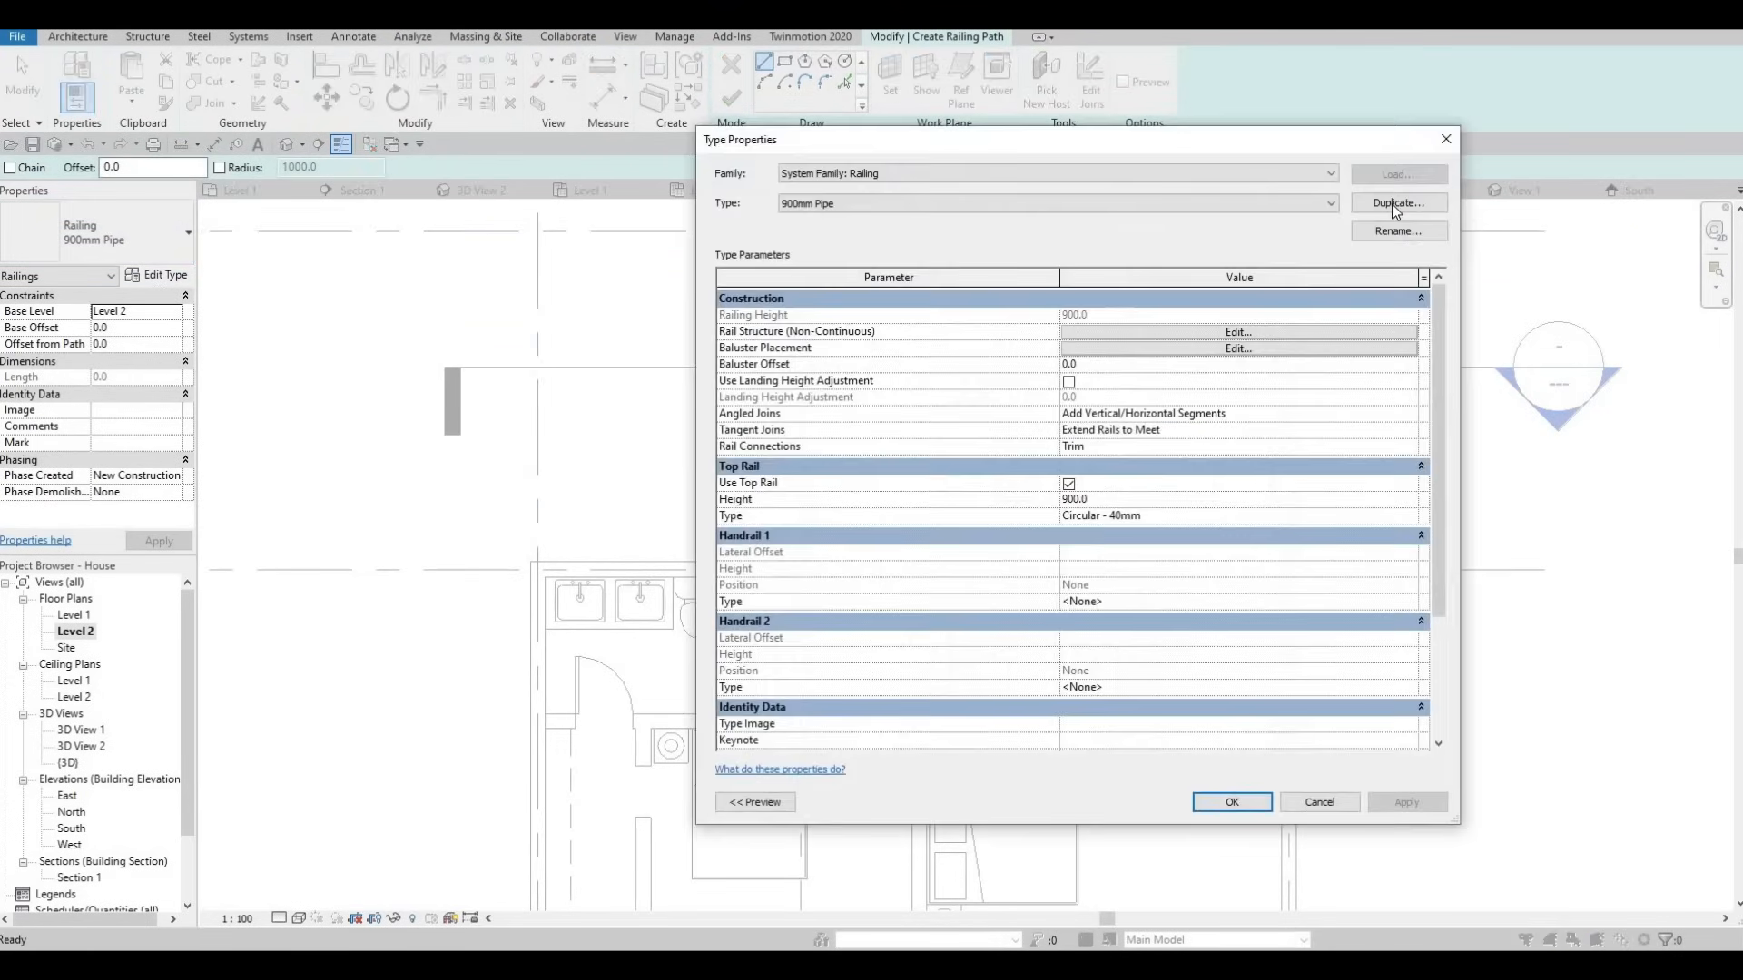
left_click(1388, 206)
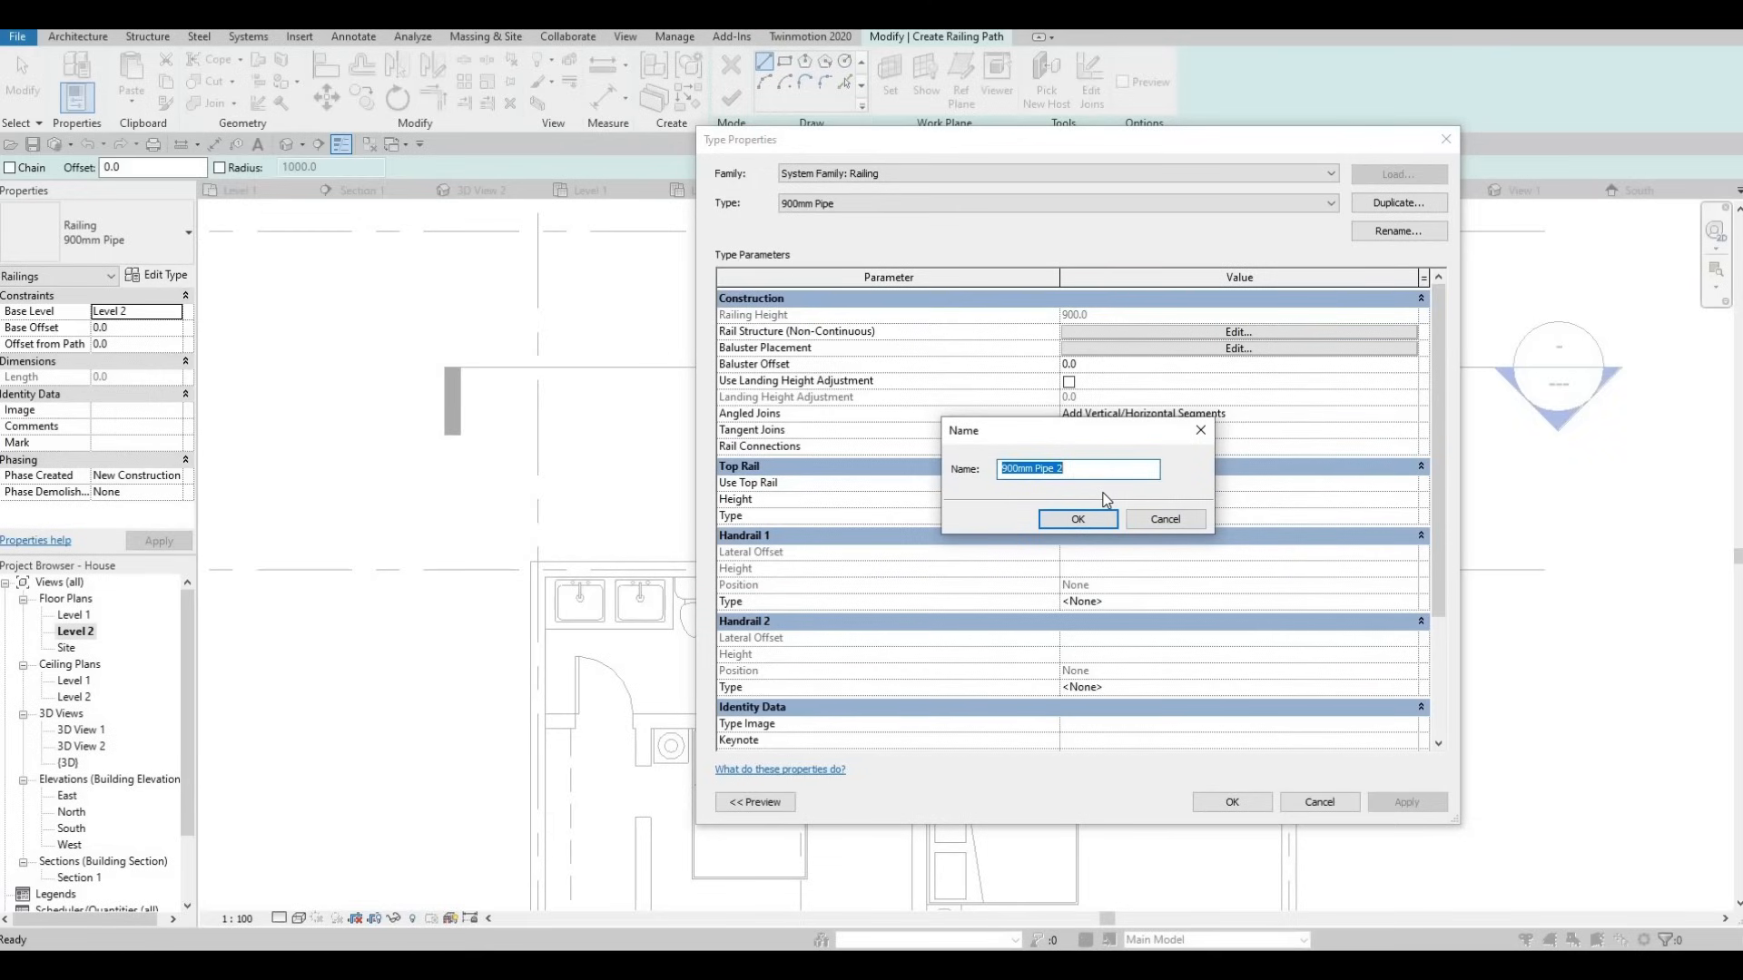
type("Rail 1")
key("Return")
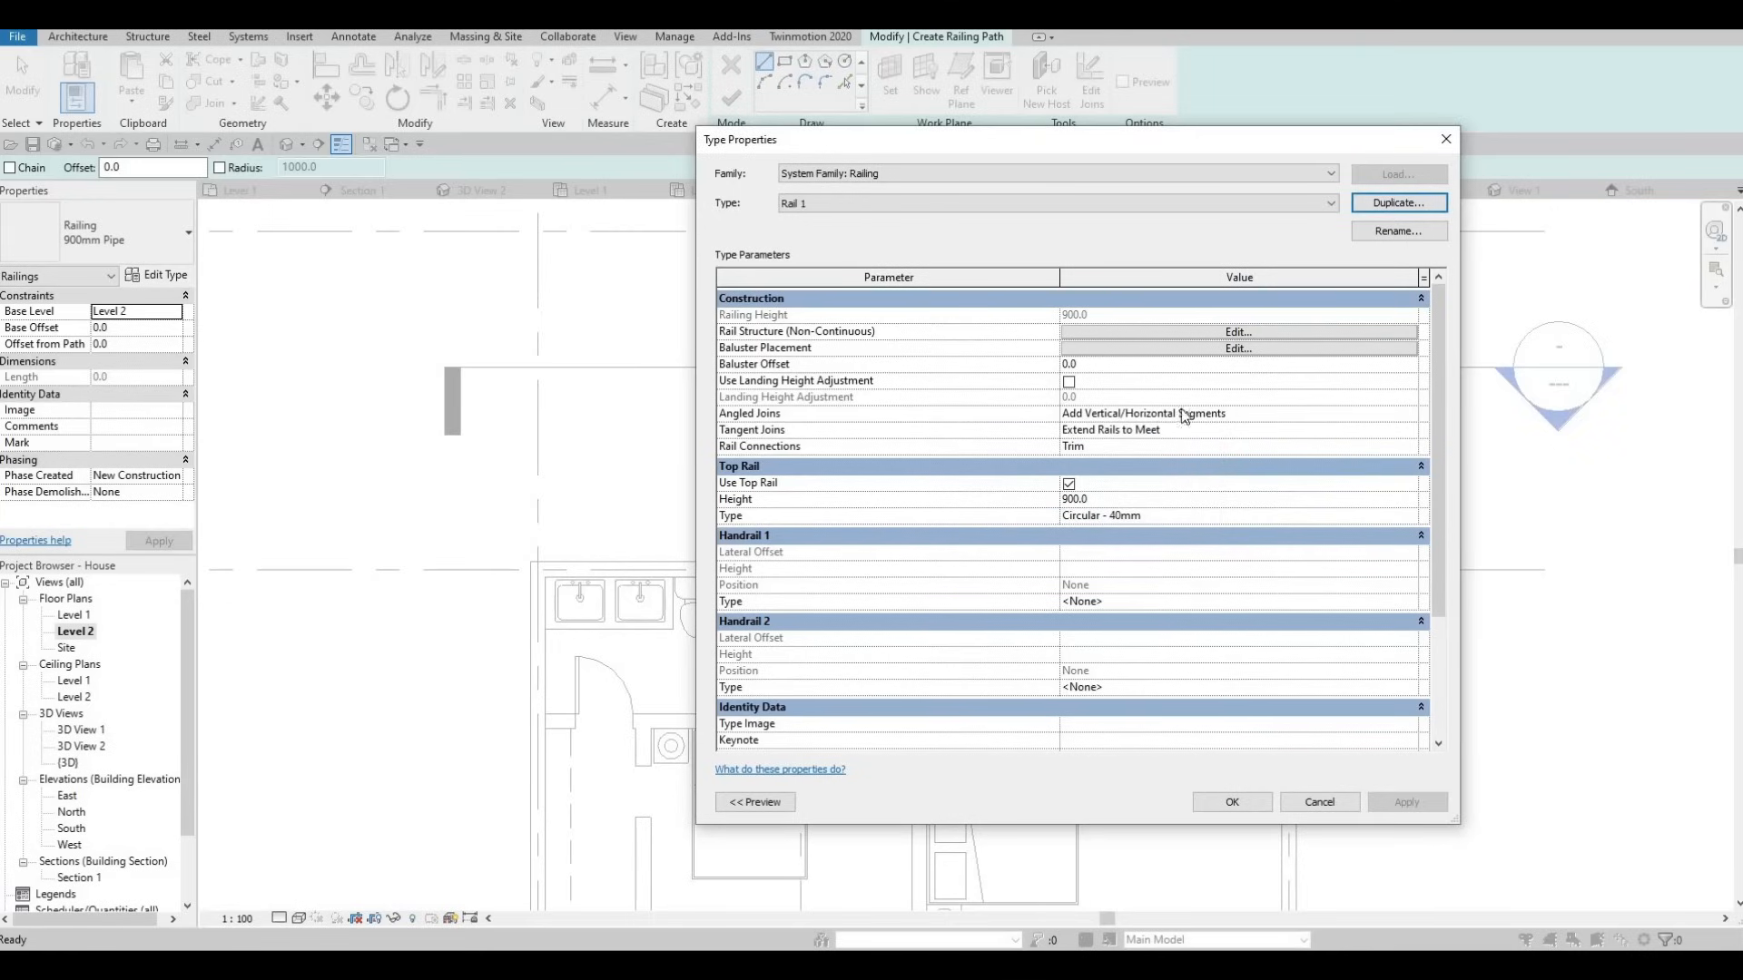
In Rail 1's baluster placement, set the start, corner and end posts to M_Baluster - Square : 25mm, with the preview shown.
left_click(1206, 349)
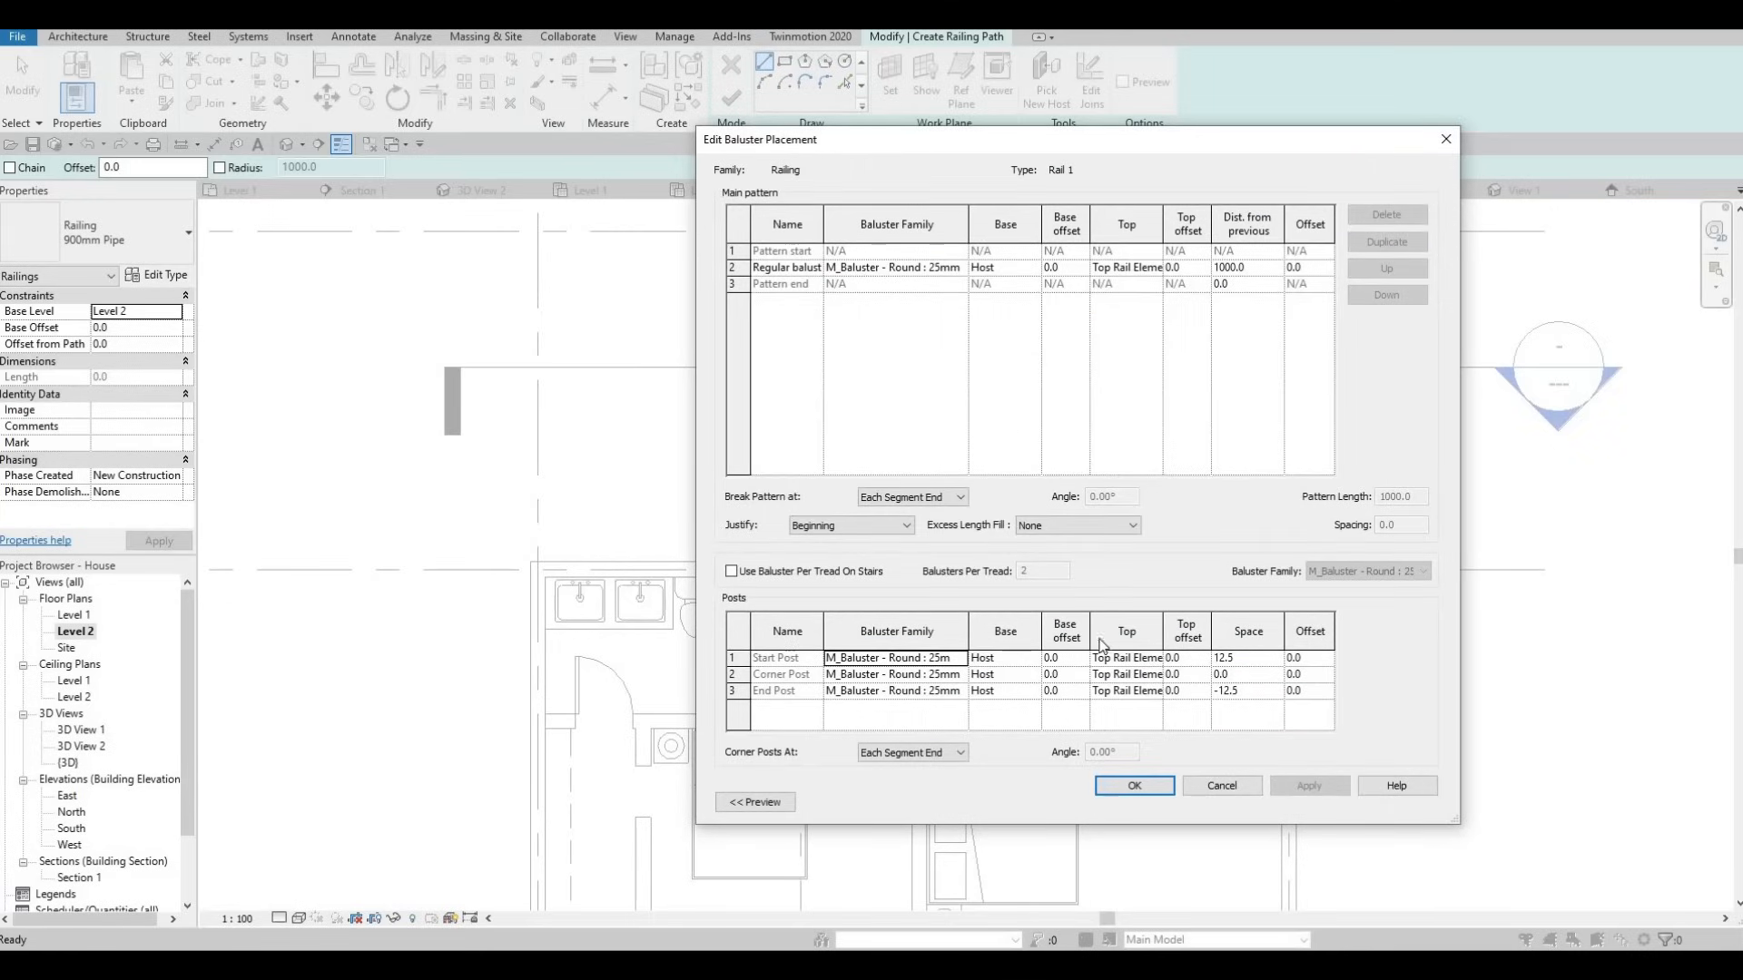
left_click(766, 802)
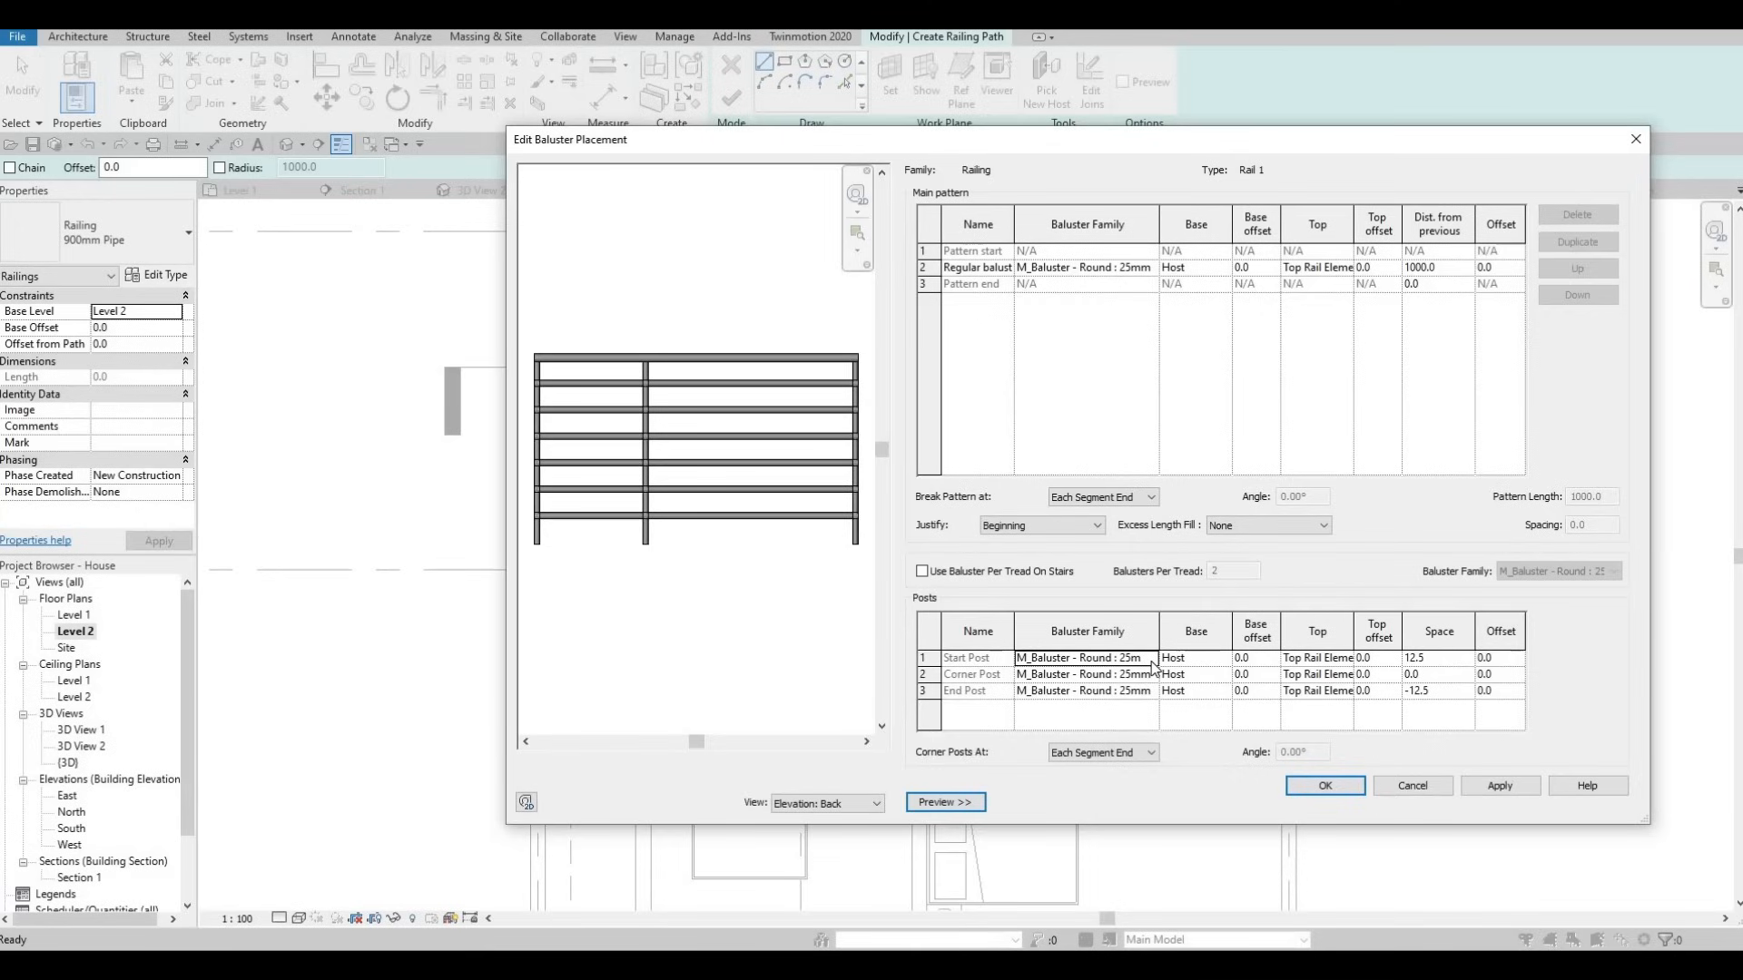
left_click(1151, 662)
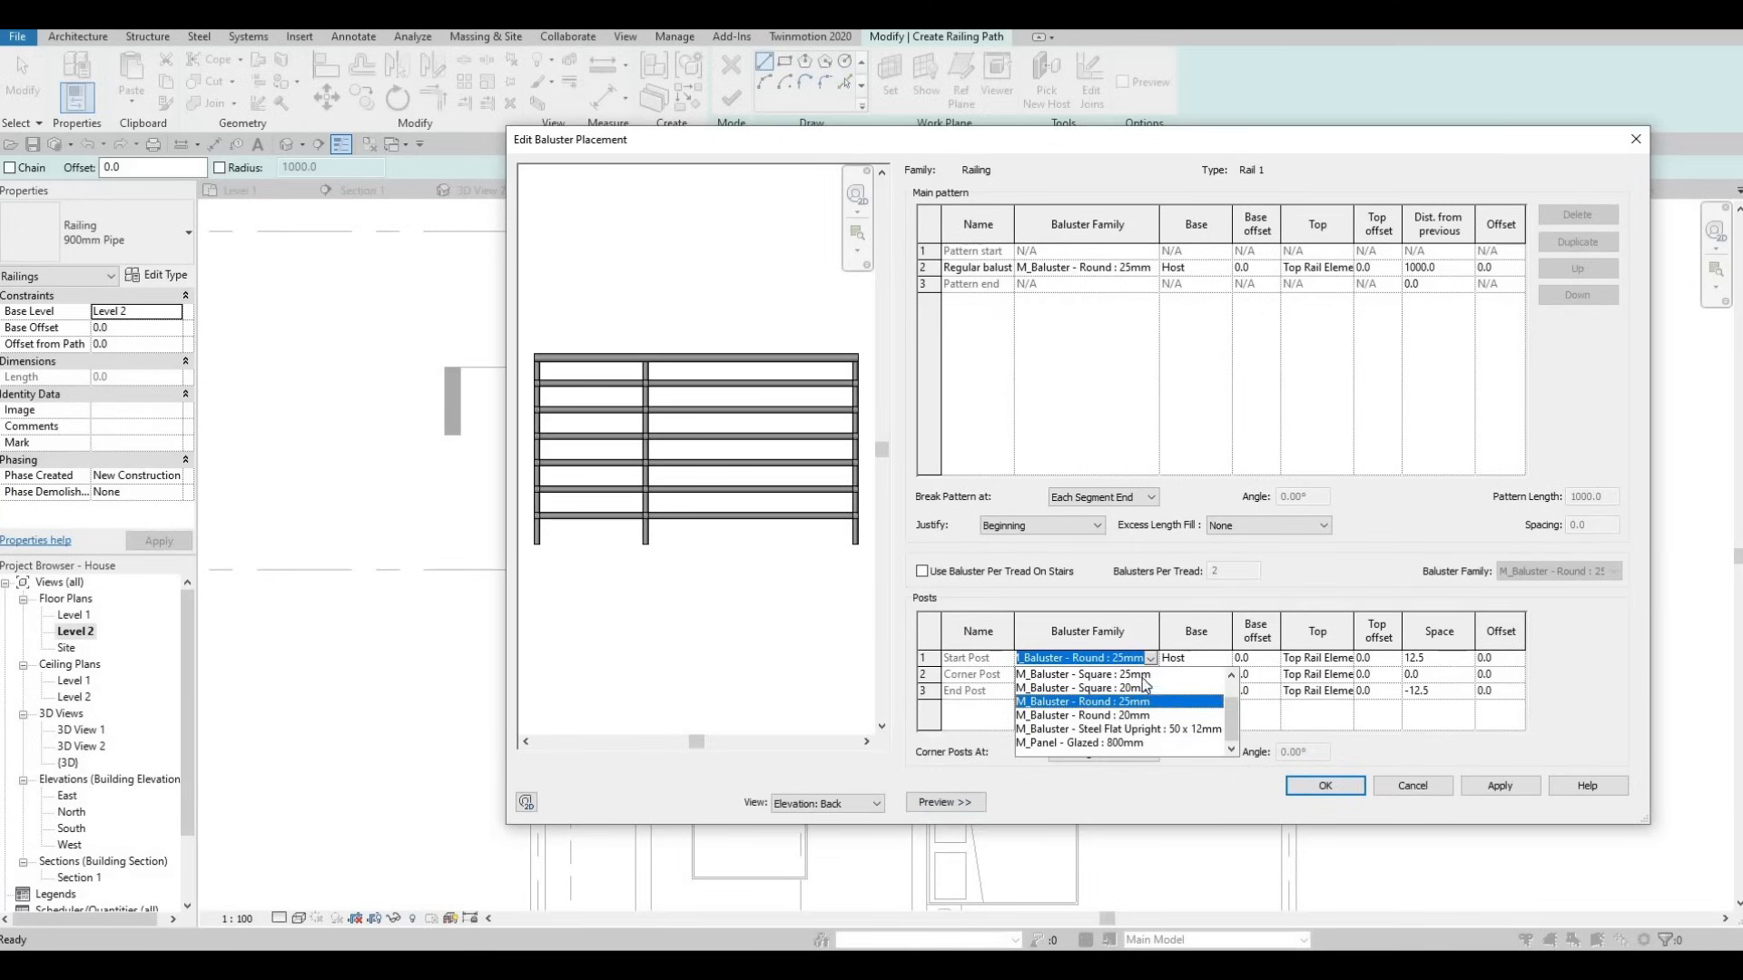
left_click(1135, 674)
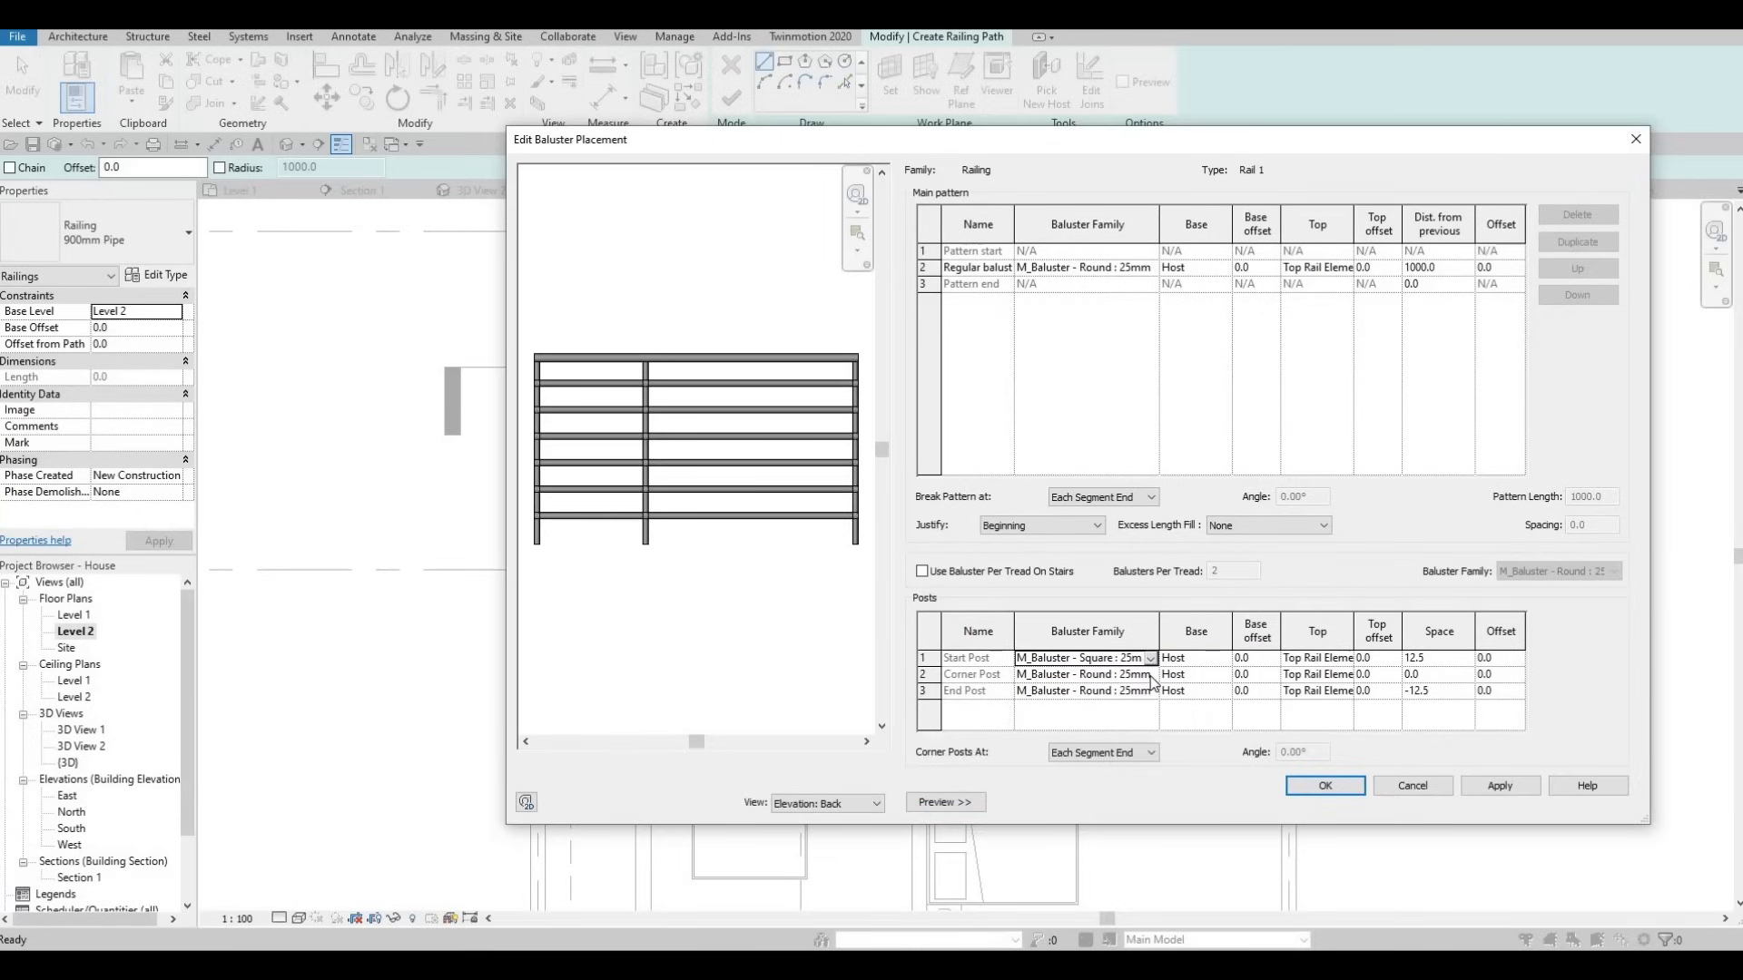
left_click(1148, 674)
left_click(1146, 706)
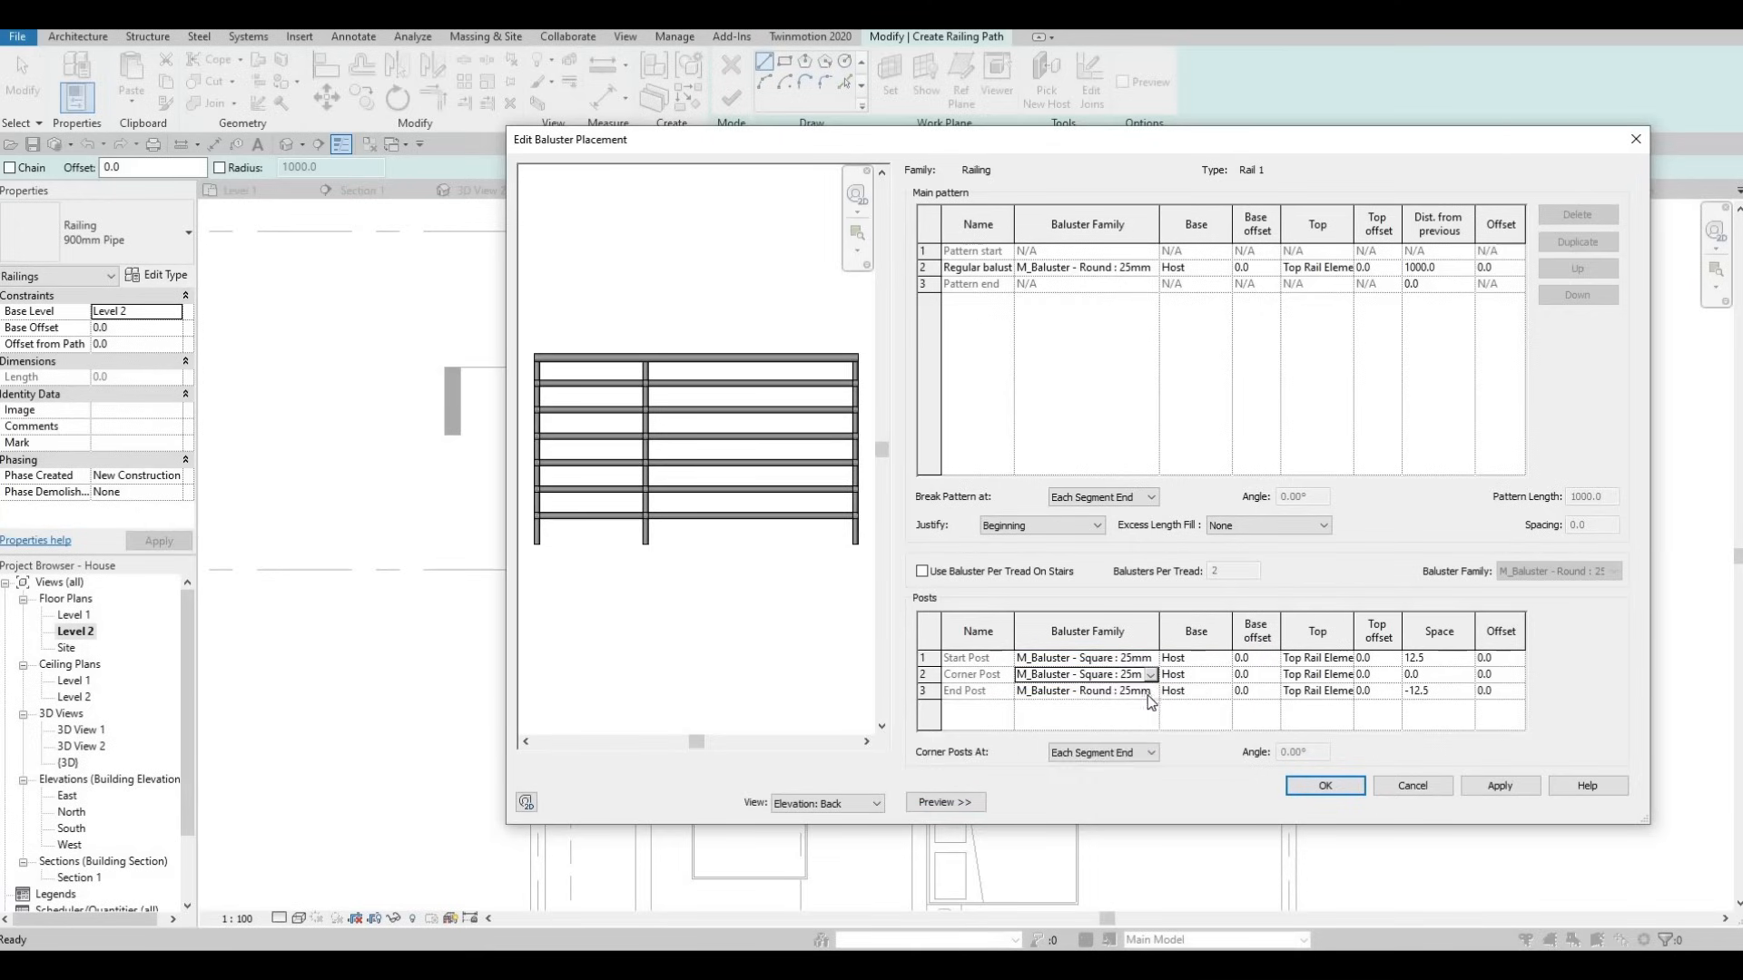
left_click(1150, 691)
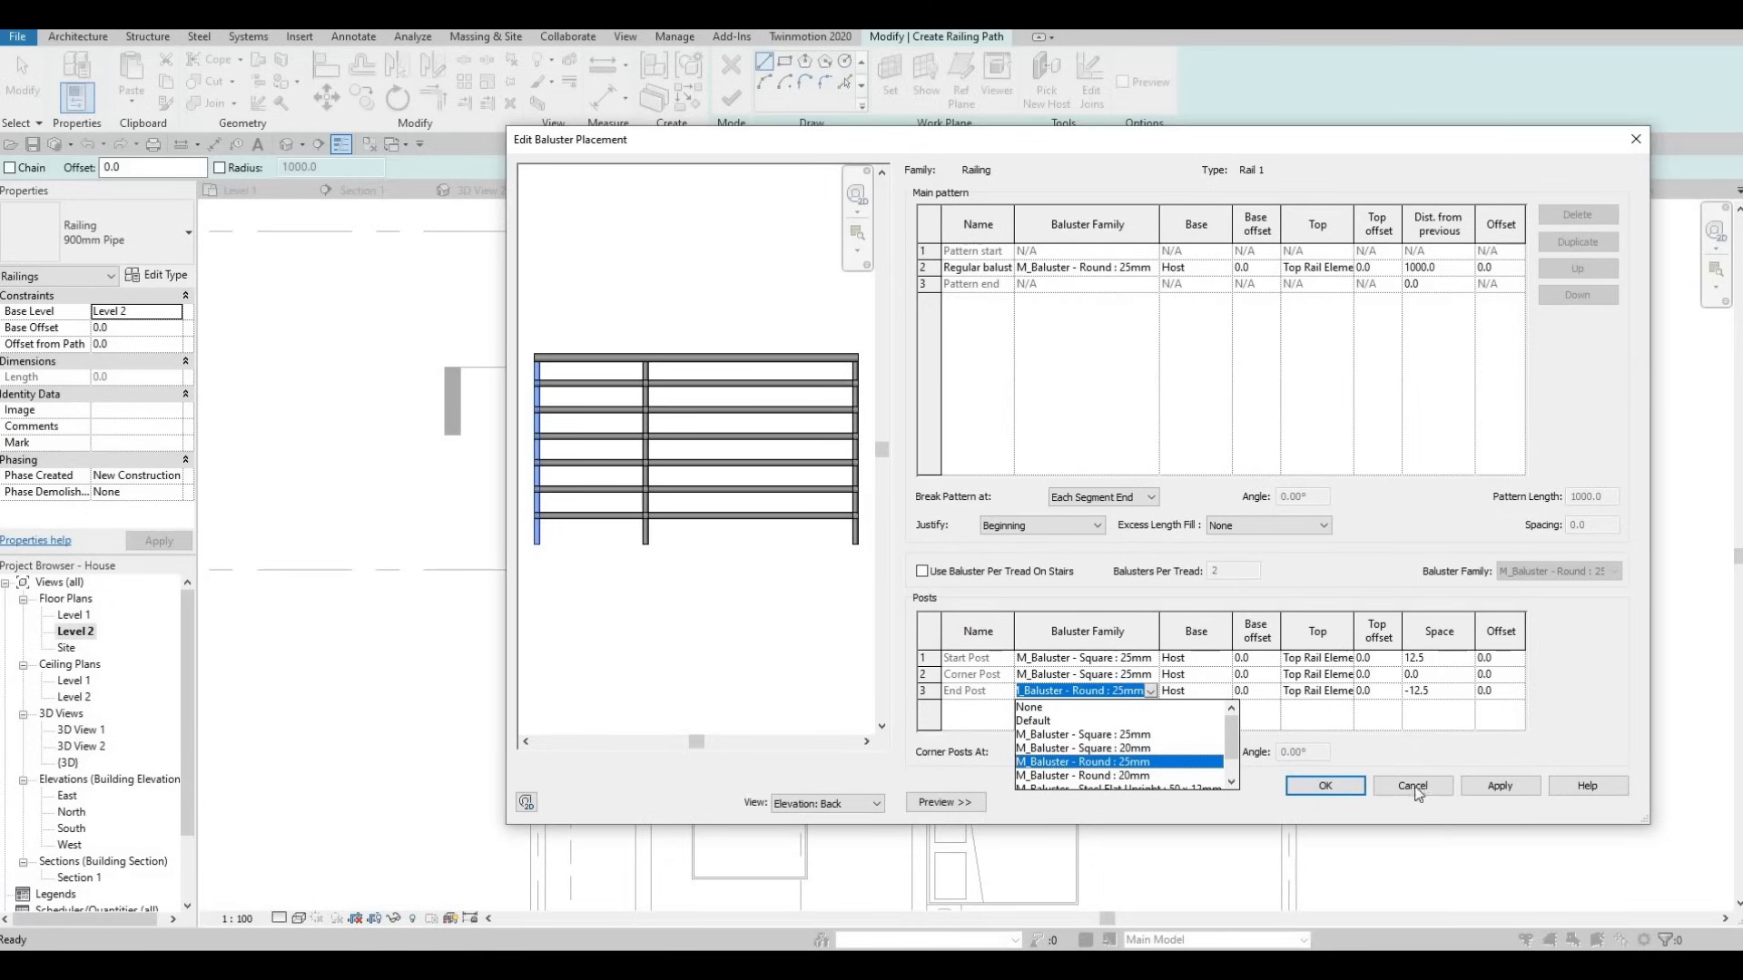
left_click(1132, 735)
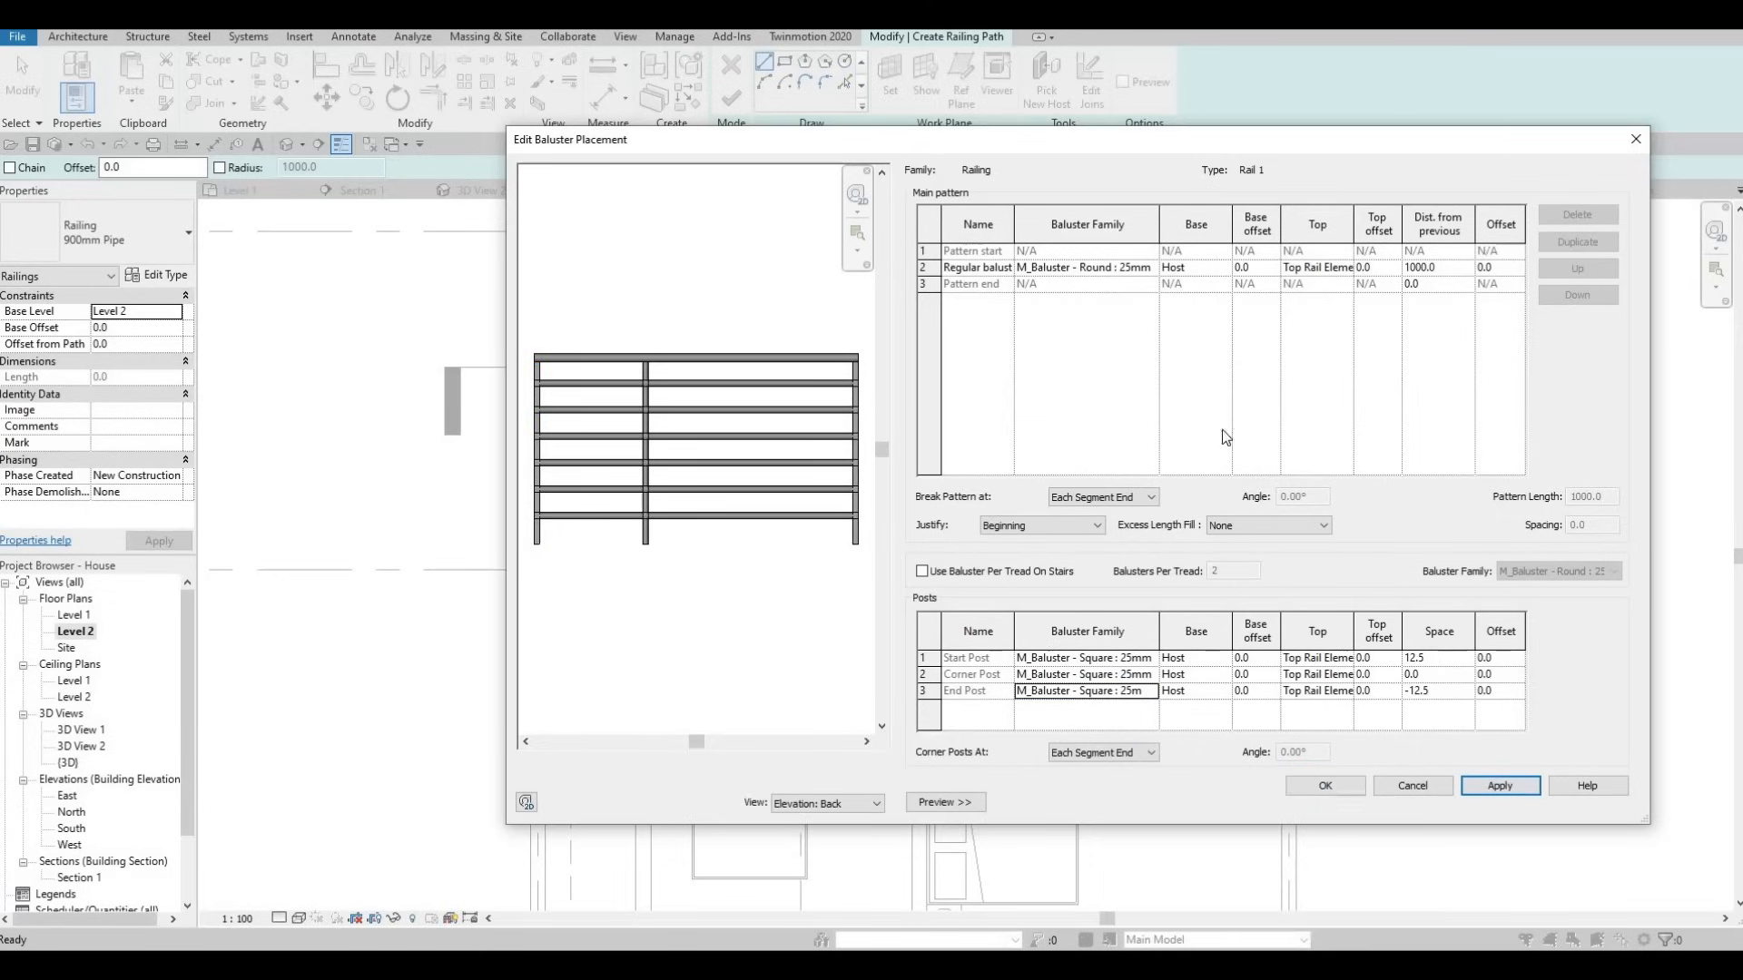
Set the regular baluster in Rail 1's main pattern to M_Baluster - Square : 25mm and accept the type settings.
left_click(1157, 268)
left_click(1153, 268)
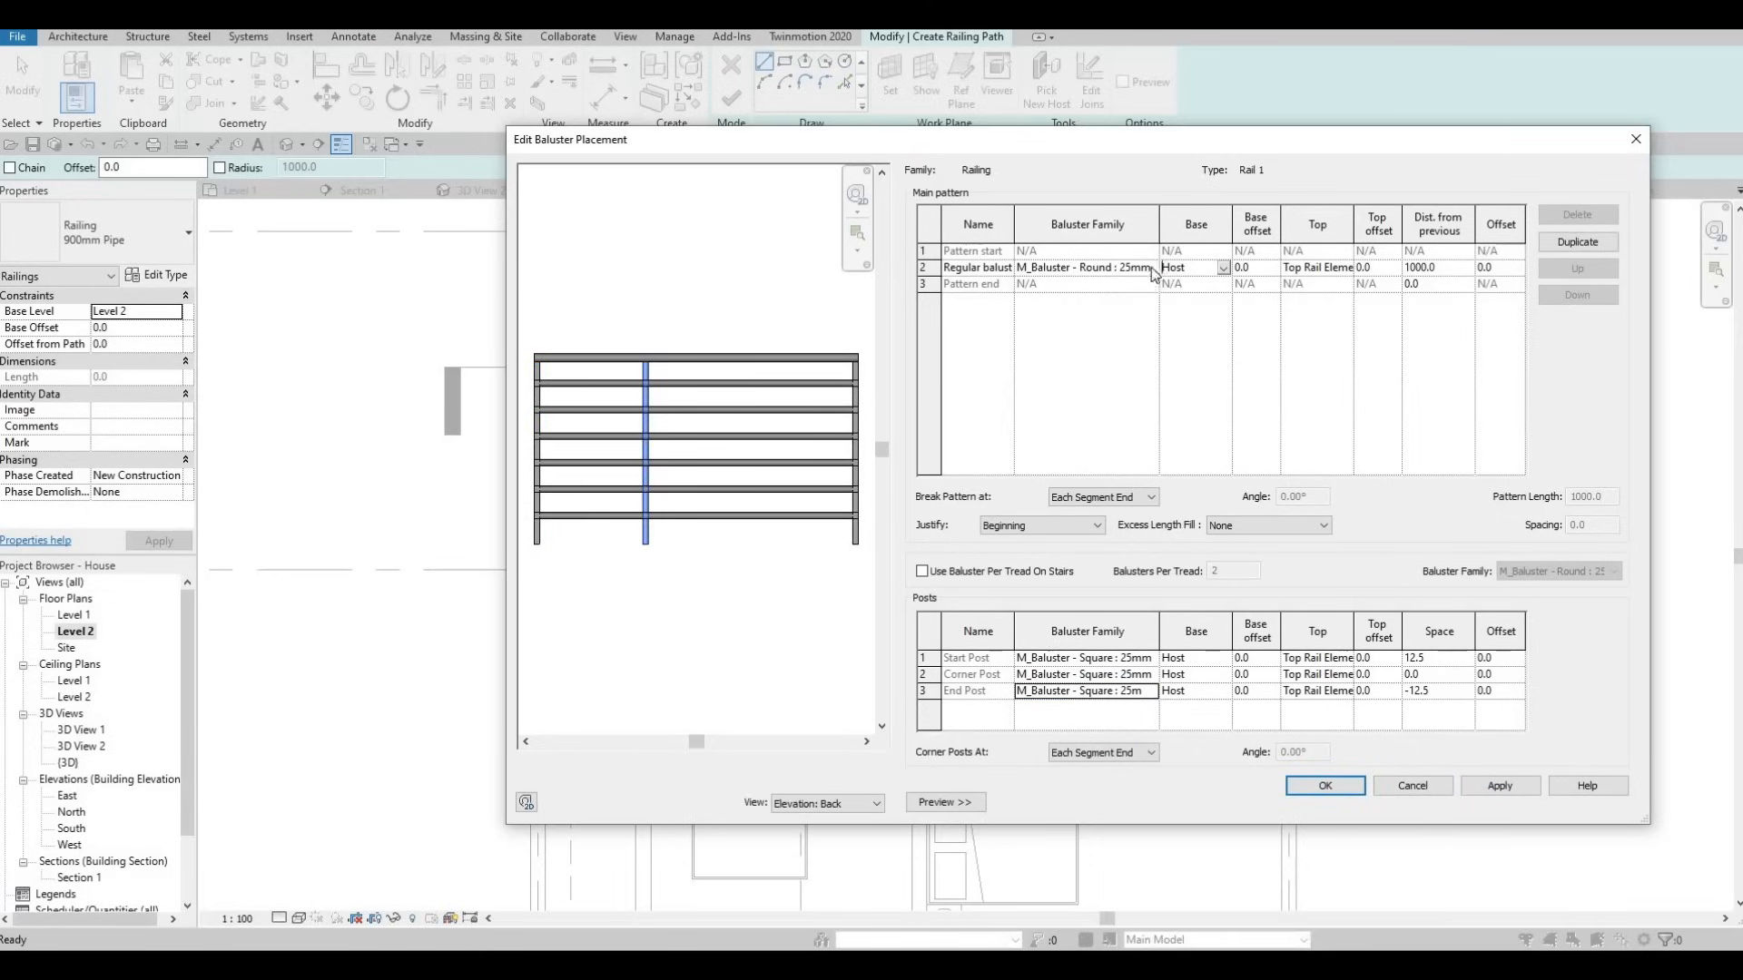
left_click(1150, 267)
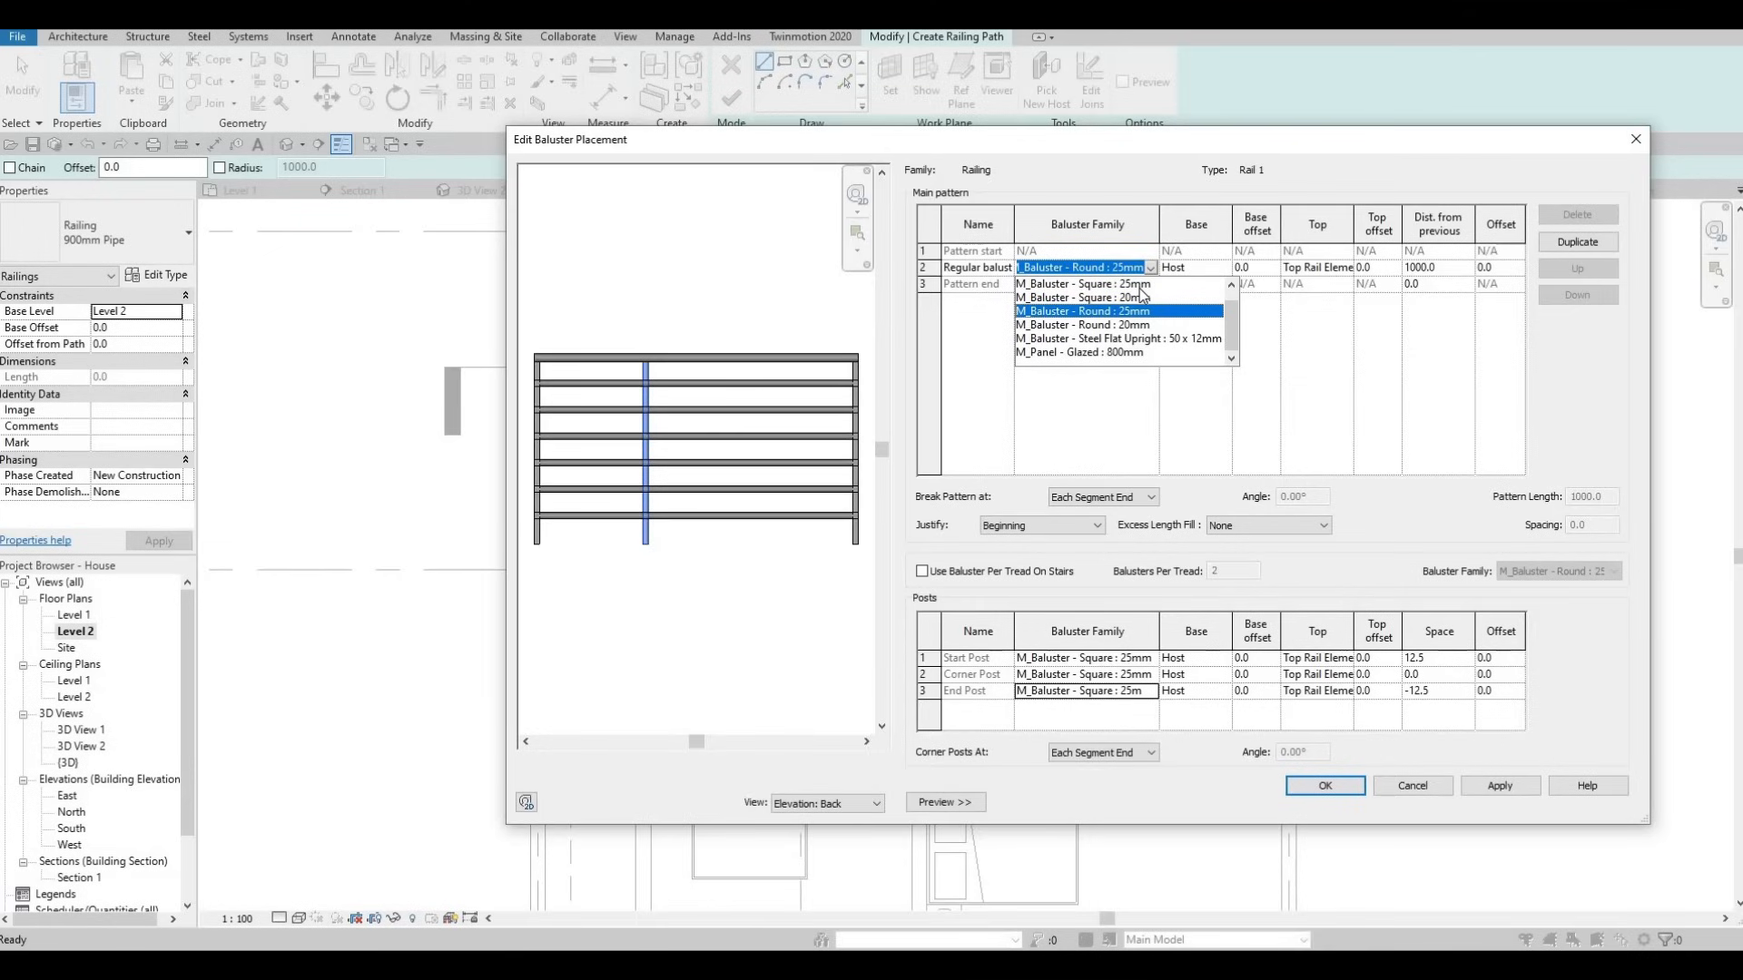
left_click(1137, 284)
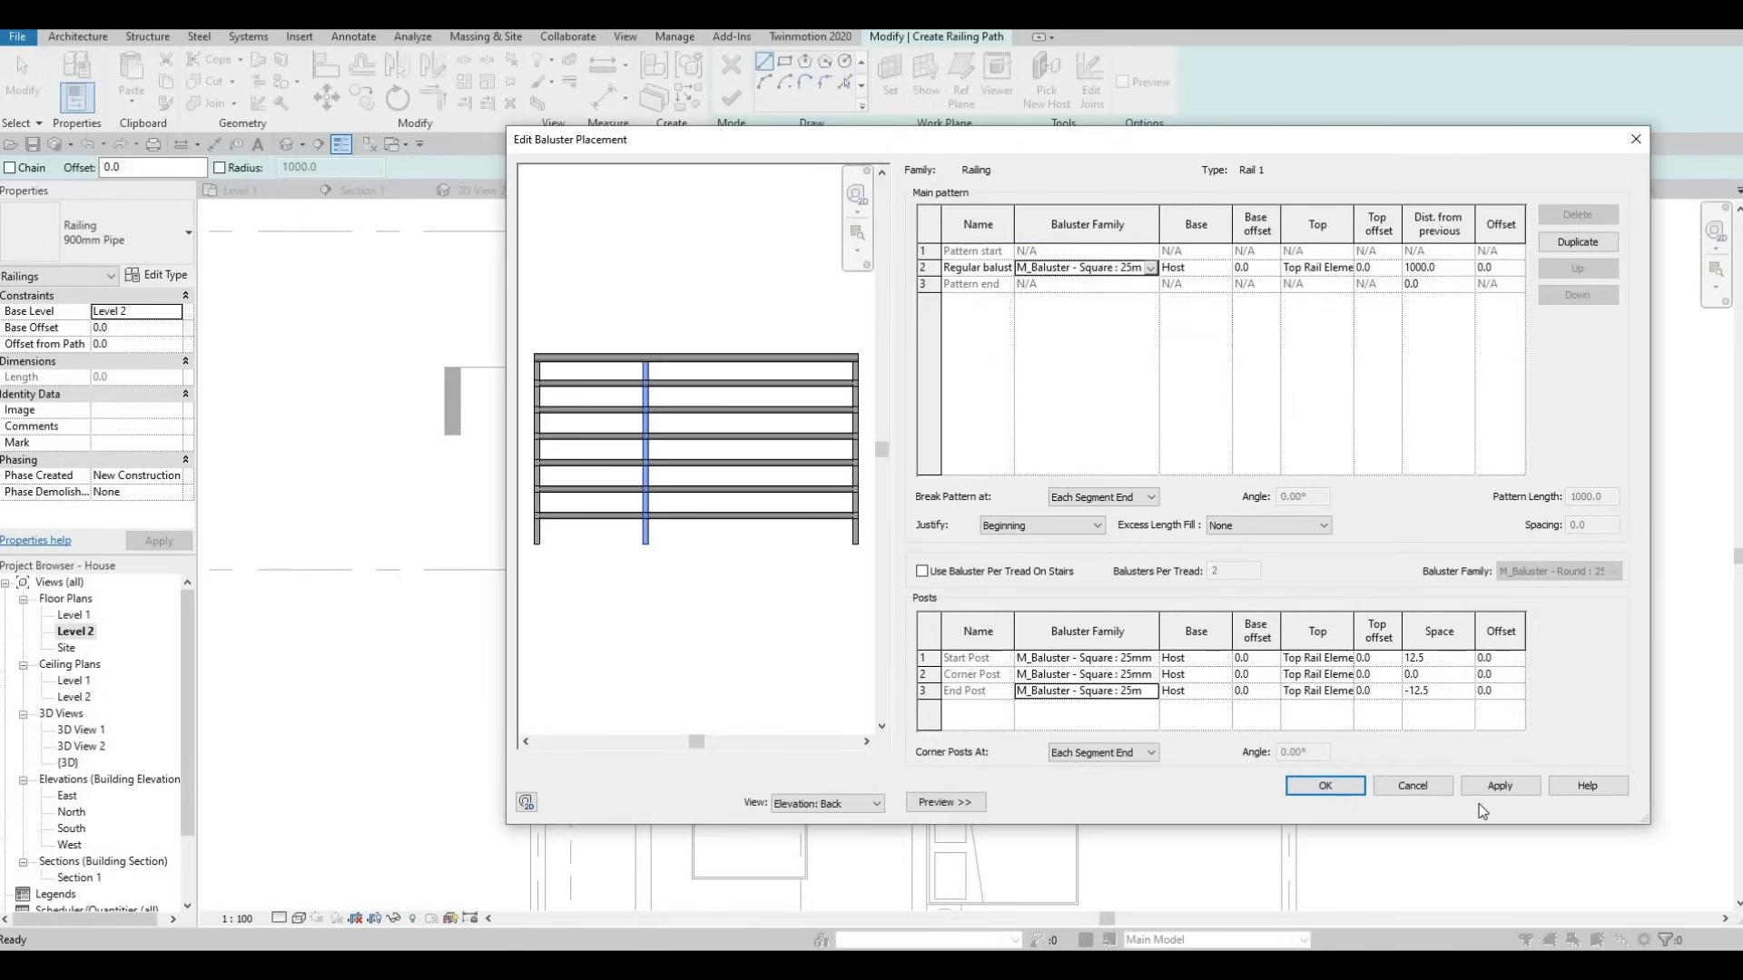
left_click(1325, 786)
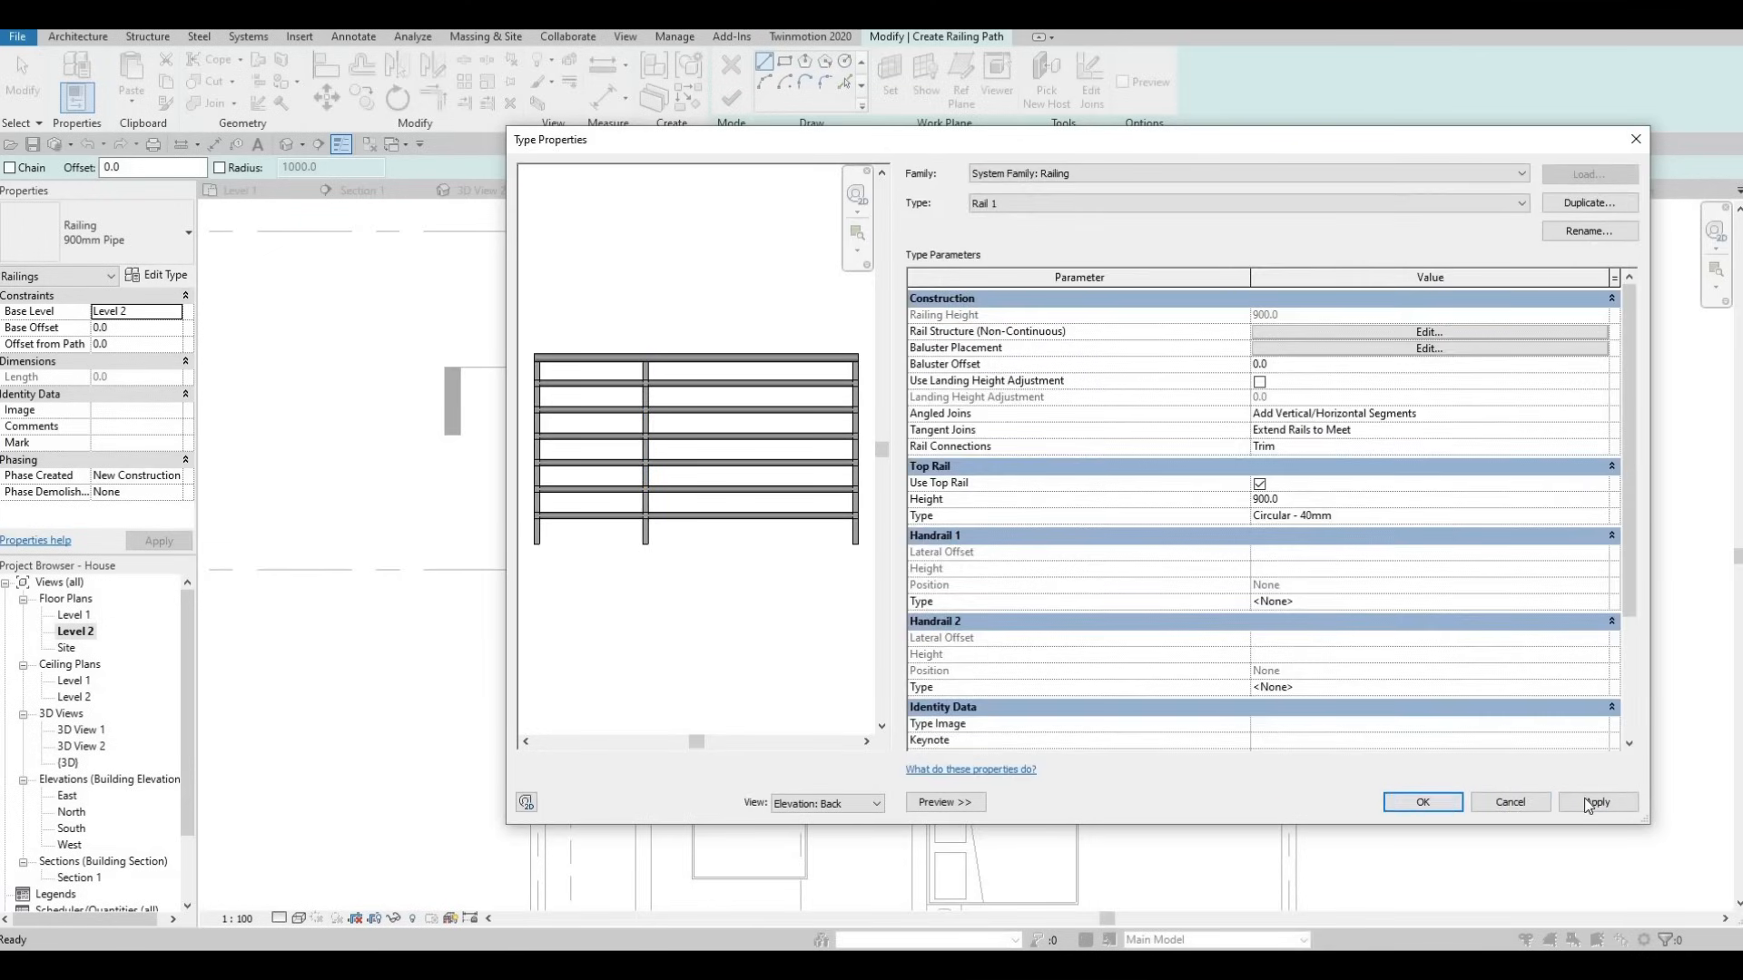
left_click(1422, 801)
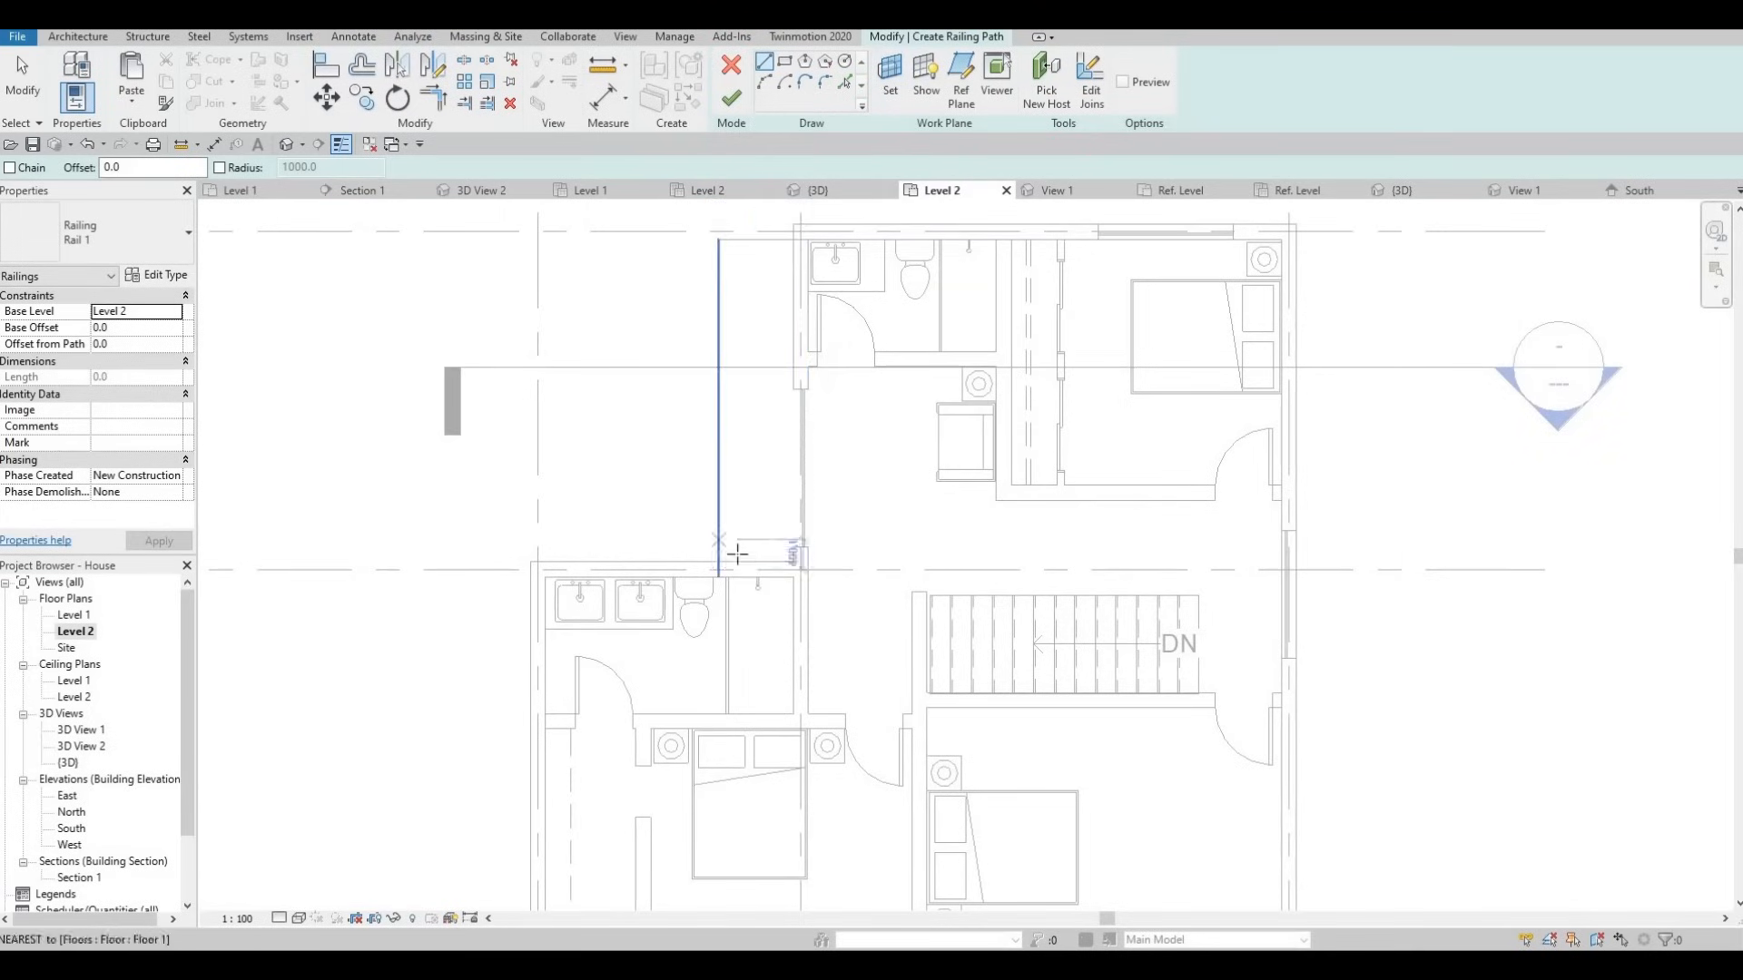
Sketch the balcony railing path, about 4175 mm along the outer floor edge and about 900 mm back to the exterior wall, and finish it.
scroll(717, 561, "up", 3)
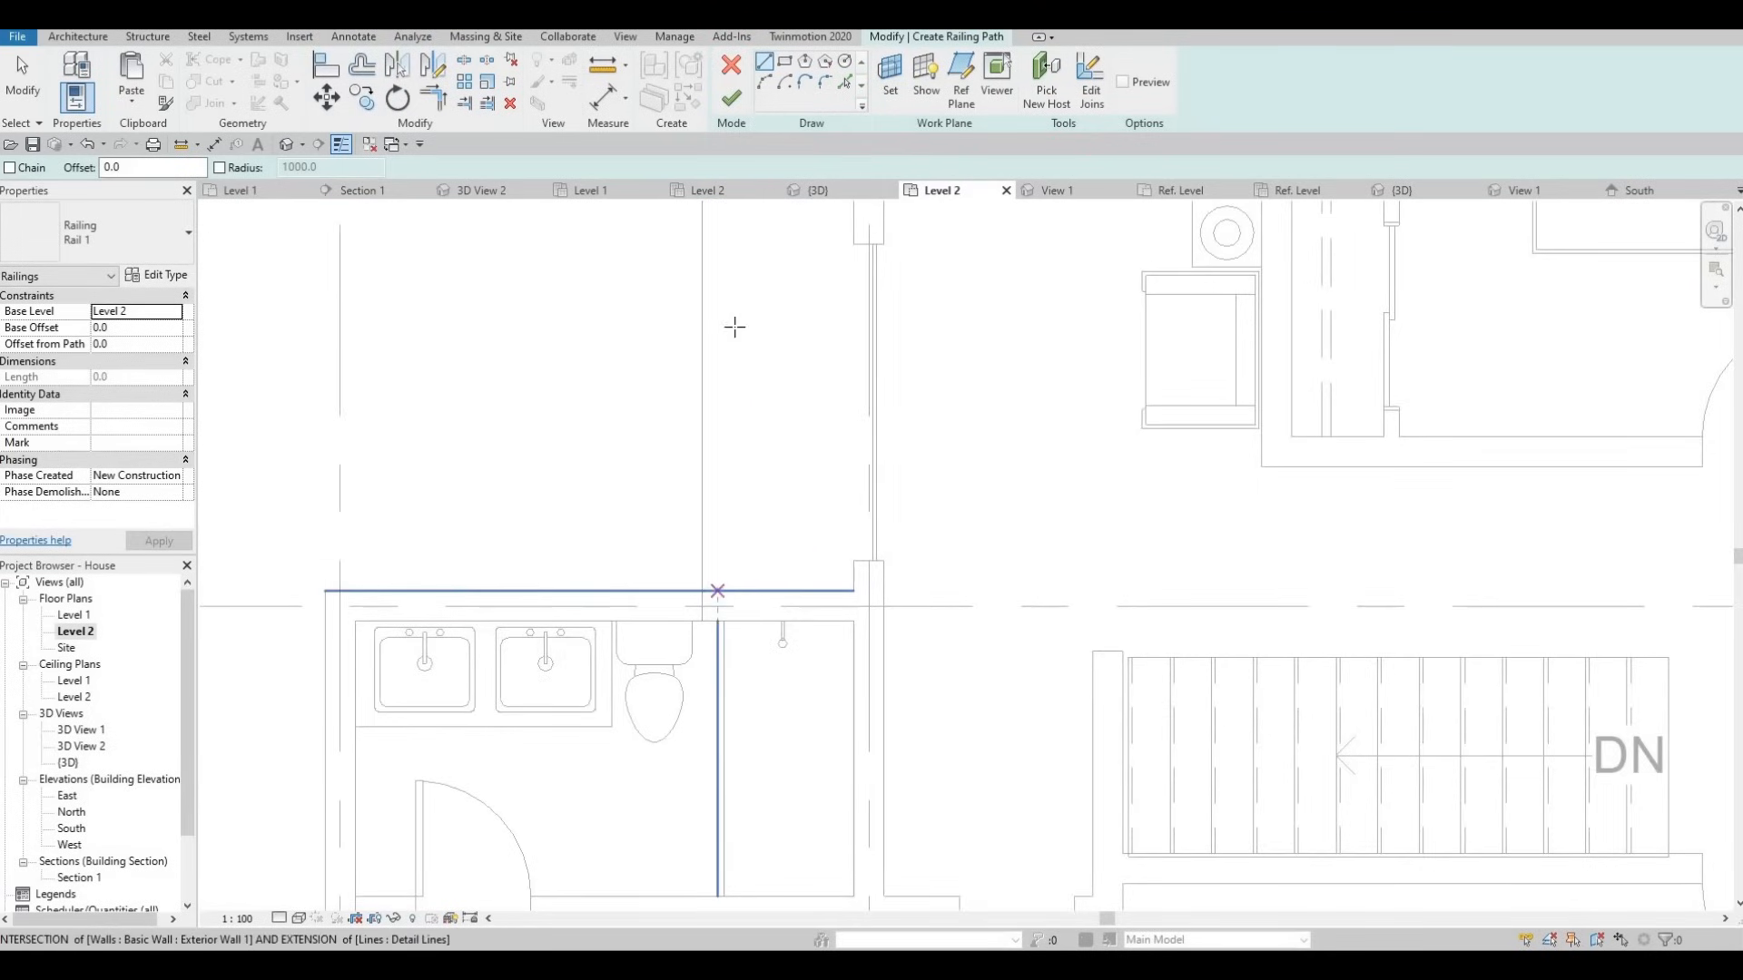
left_click(717, 591)
mouse_move(716, 339)
middle_mouse_down()
mouse_move(697, 591)
mouse_move(677, 389)
mouse_move(671, 500)
middle_mouse_up()
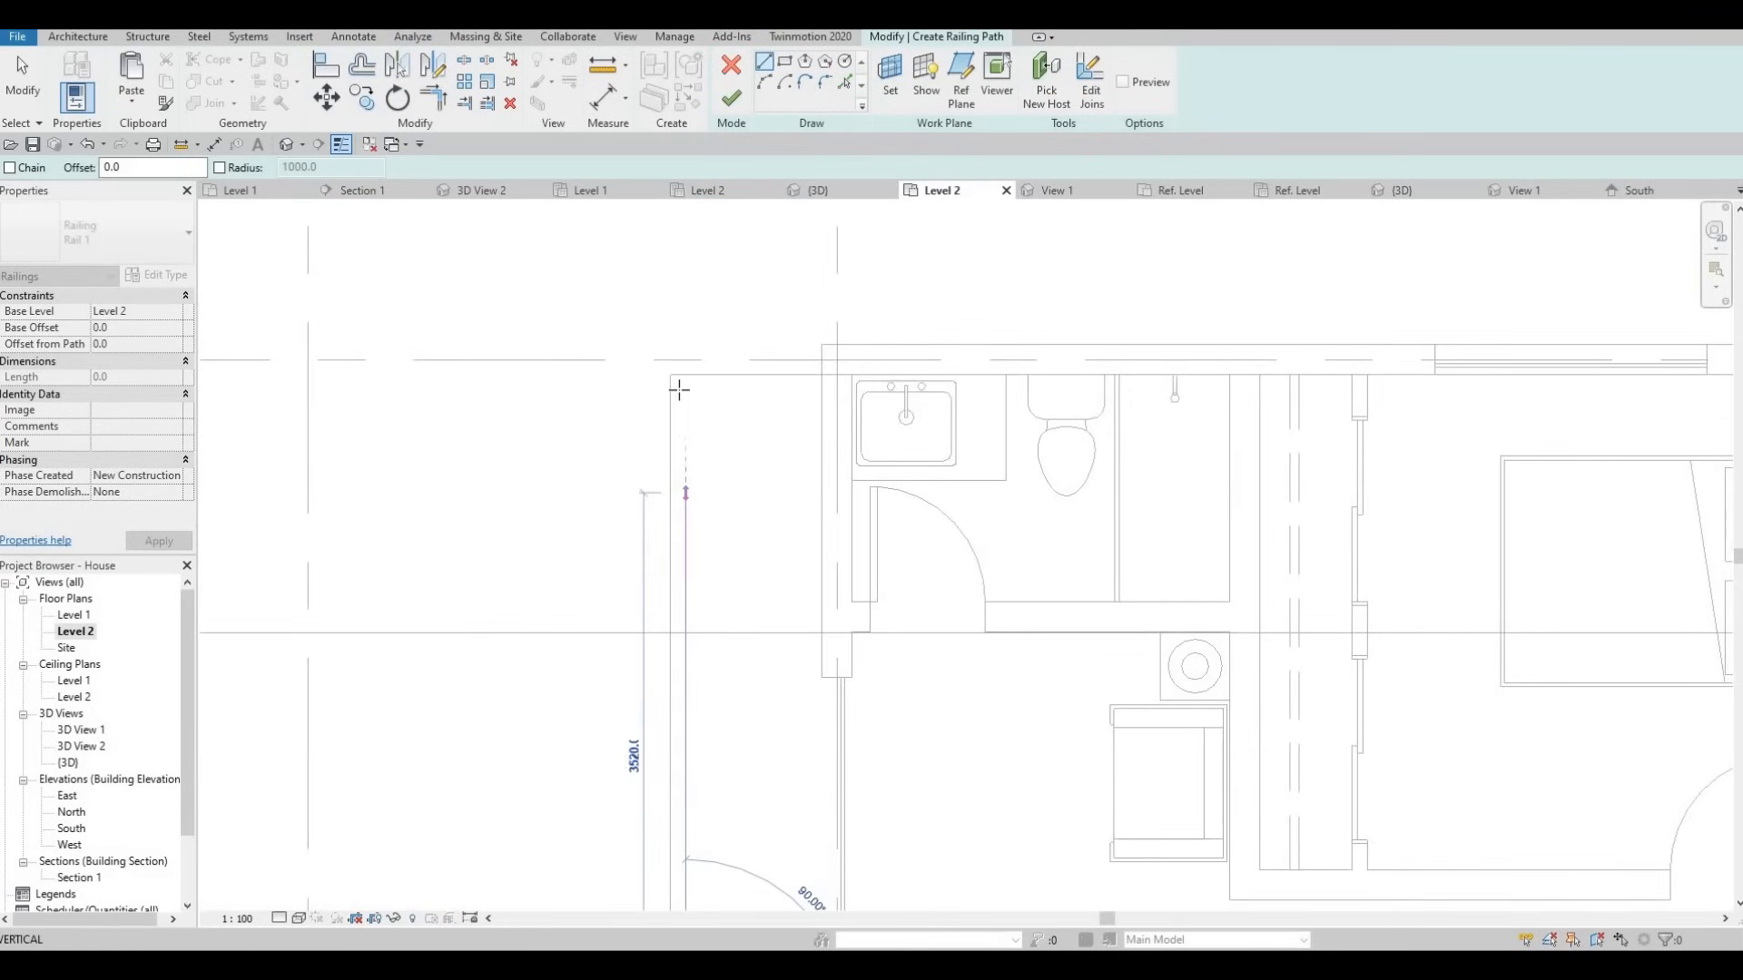
left_click(686, 396)
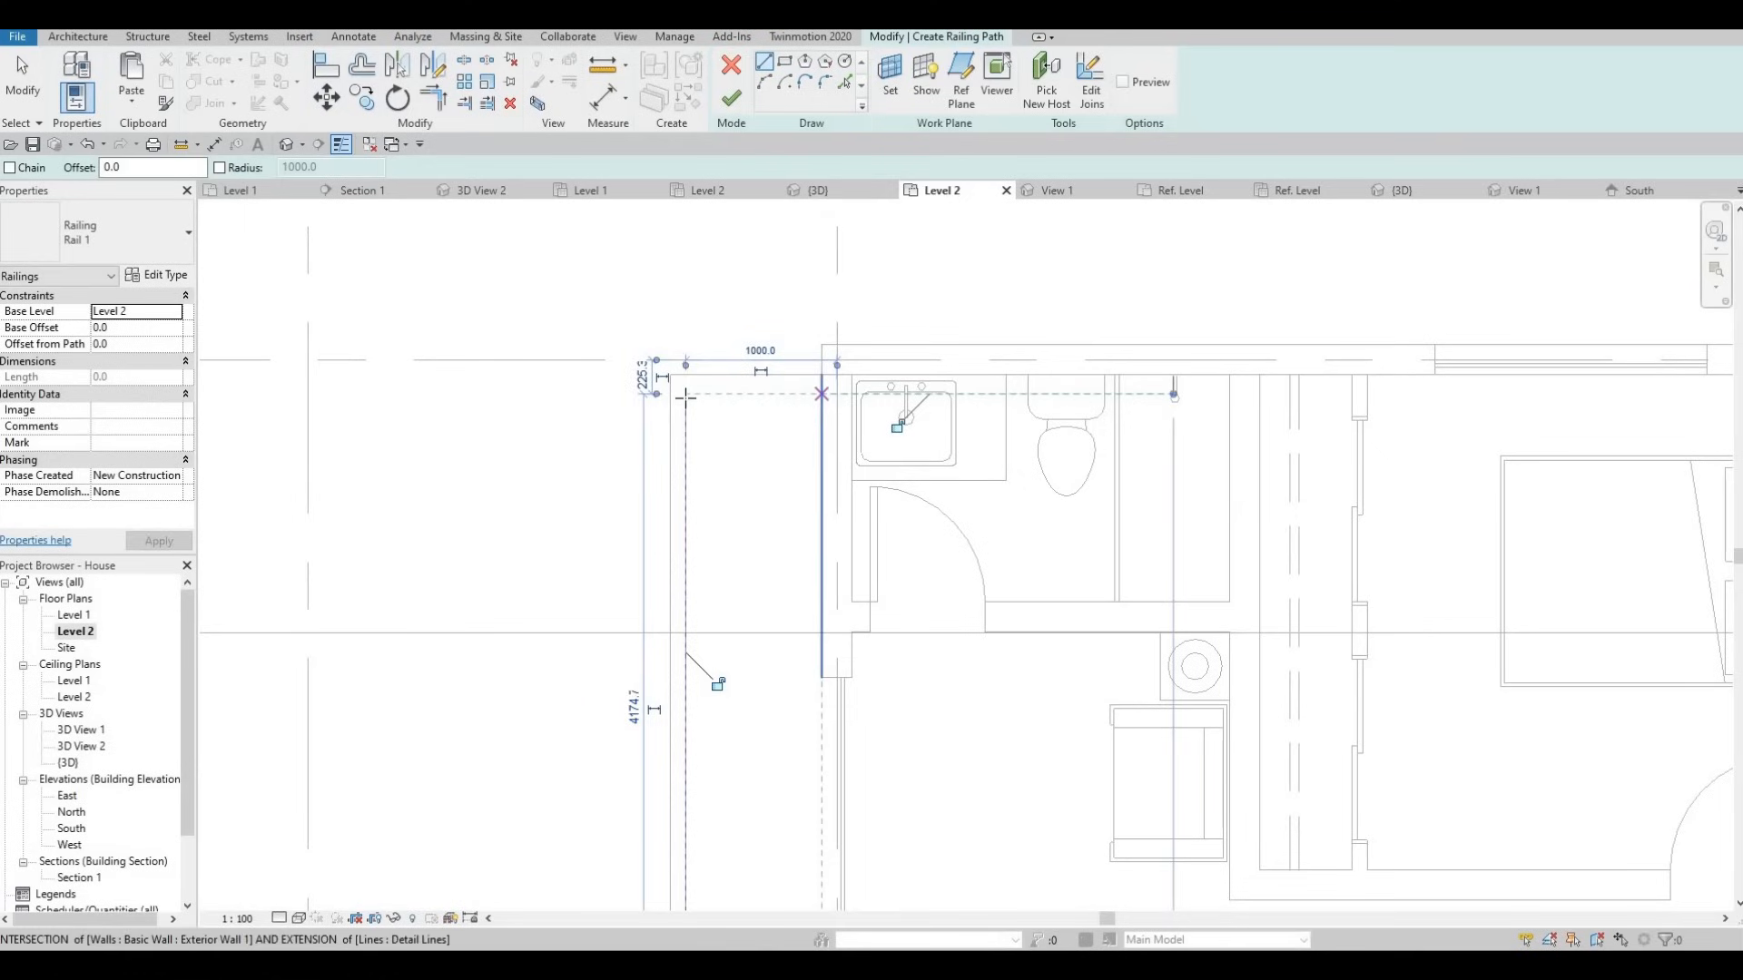
left_click(822, 394)
key("Escape")
key("Escape")
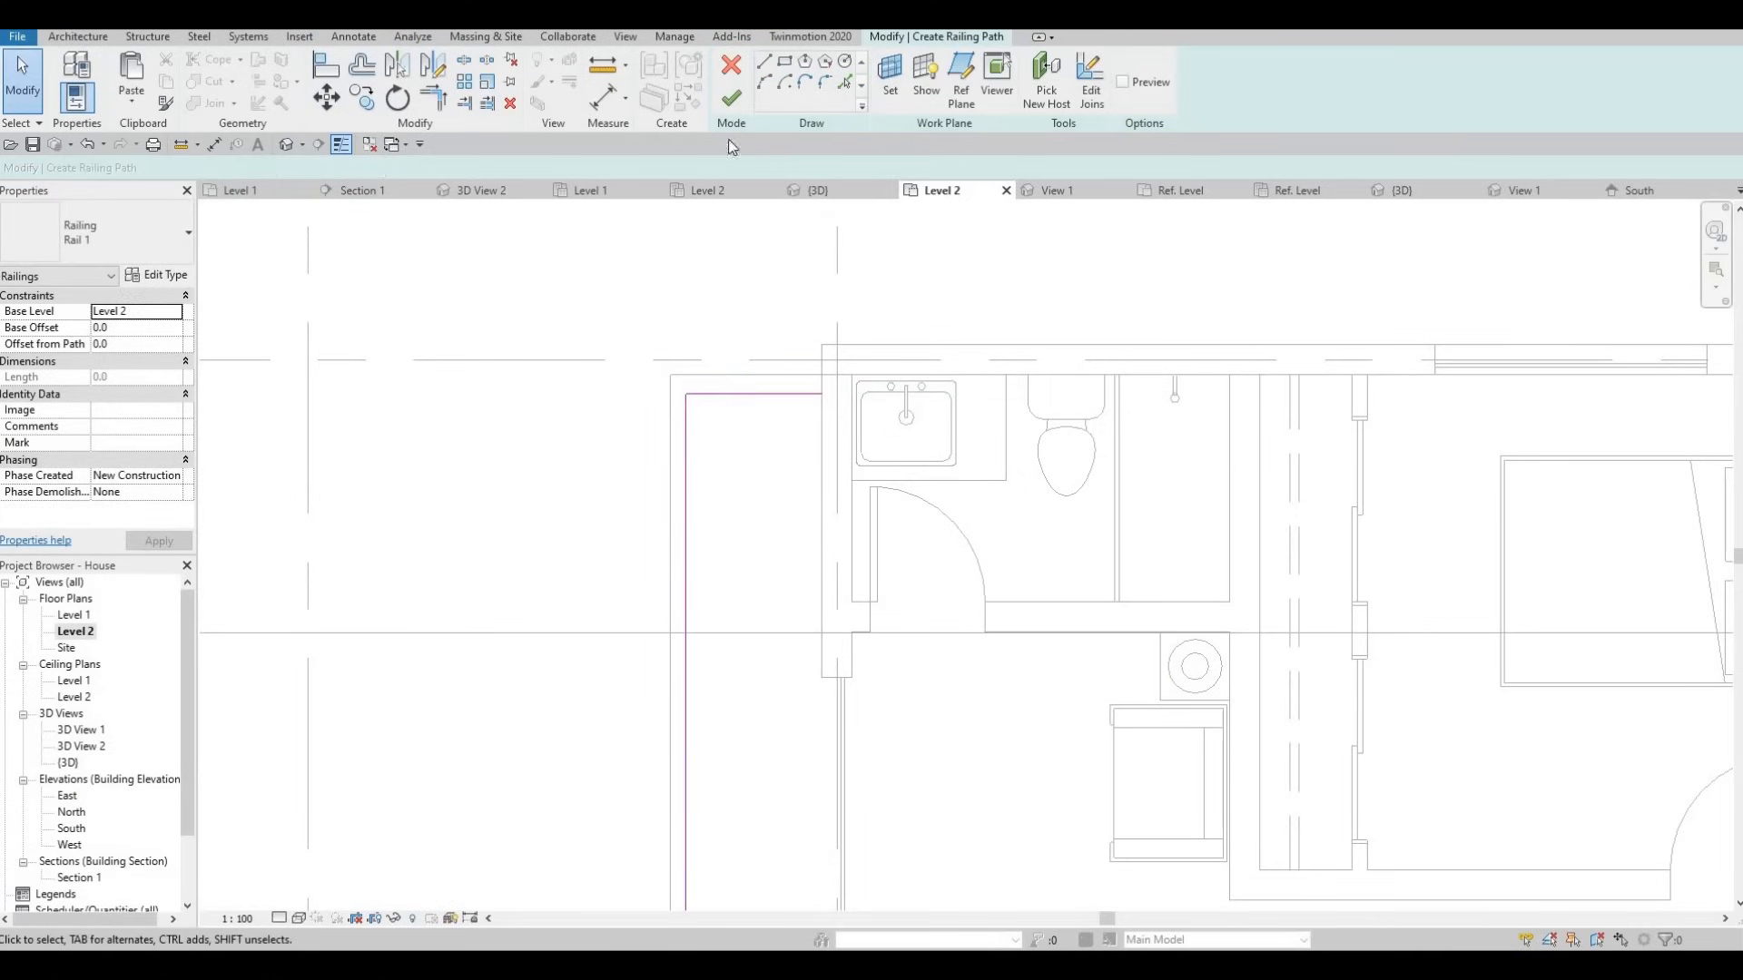
left_click(731, 99)
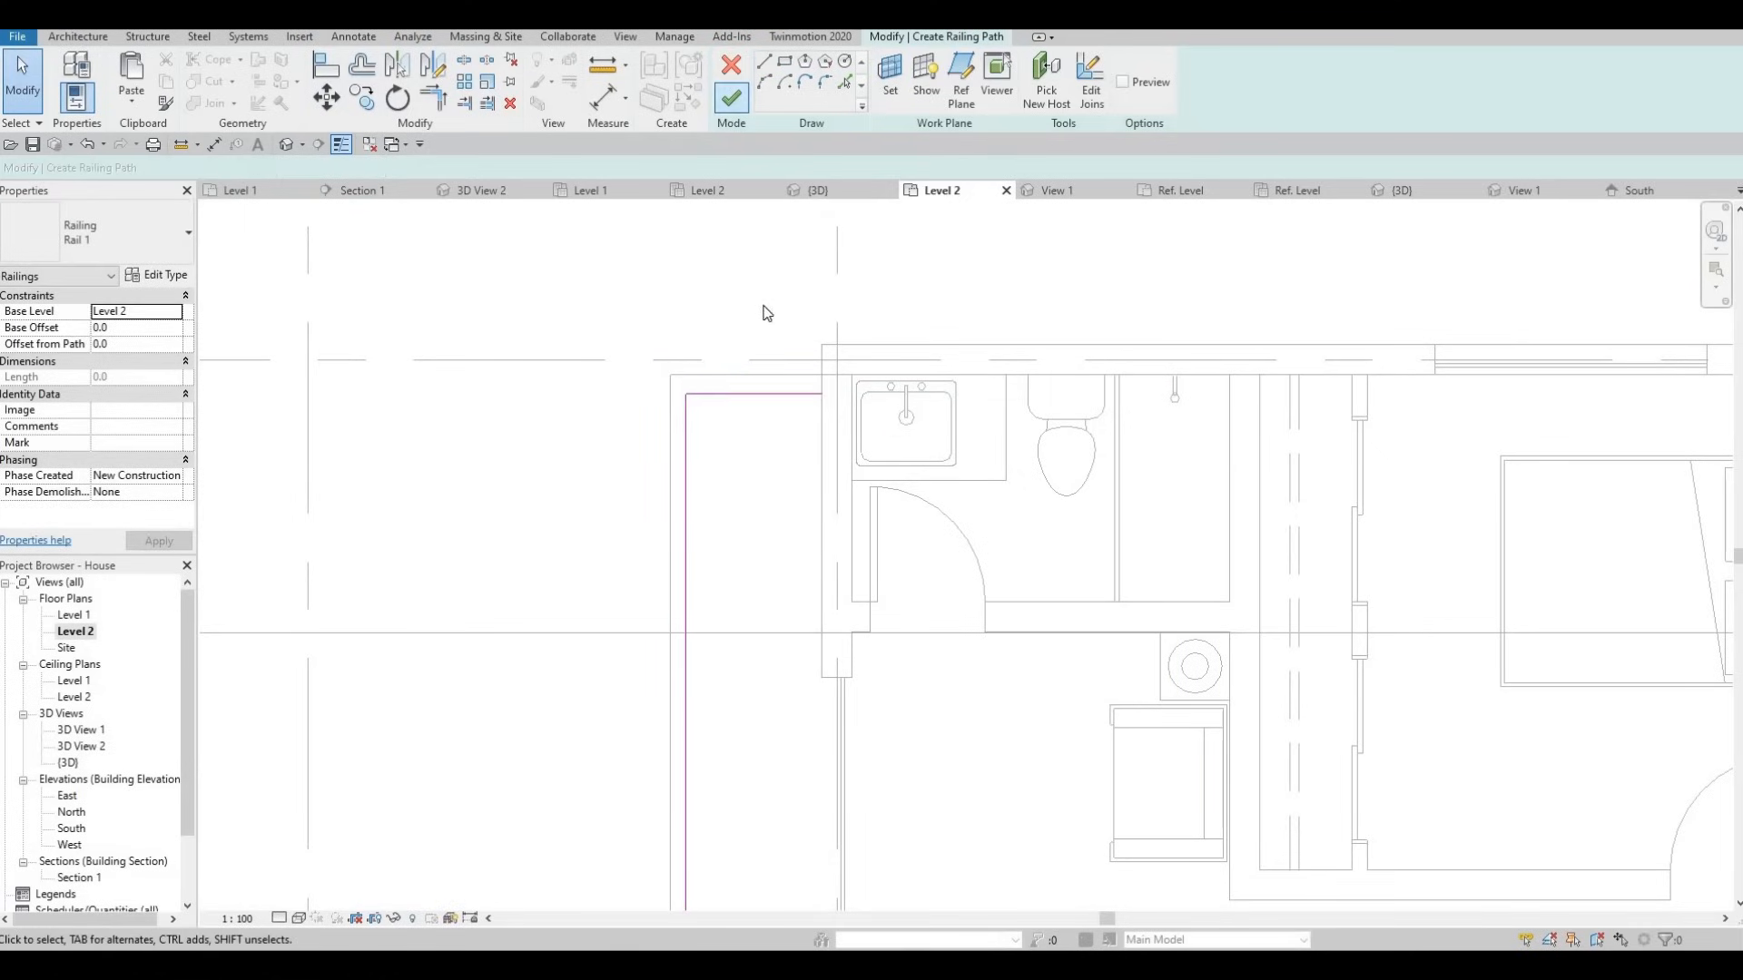
Switch to the 3D view and examine the new balcony railing from a lower angle.
left_click(290, 146)
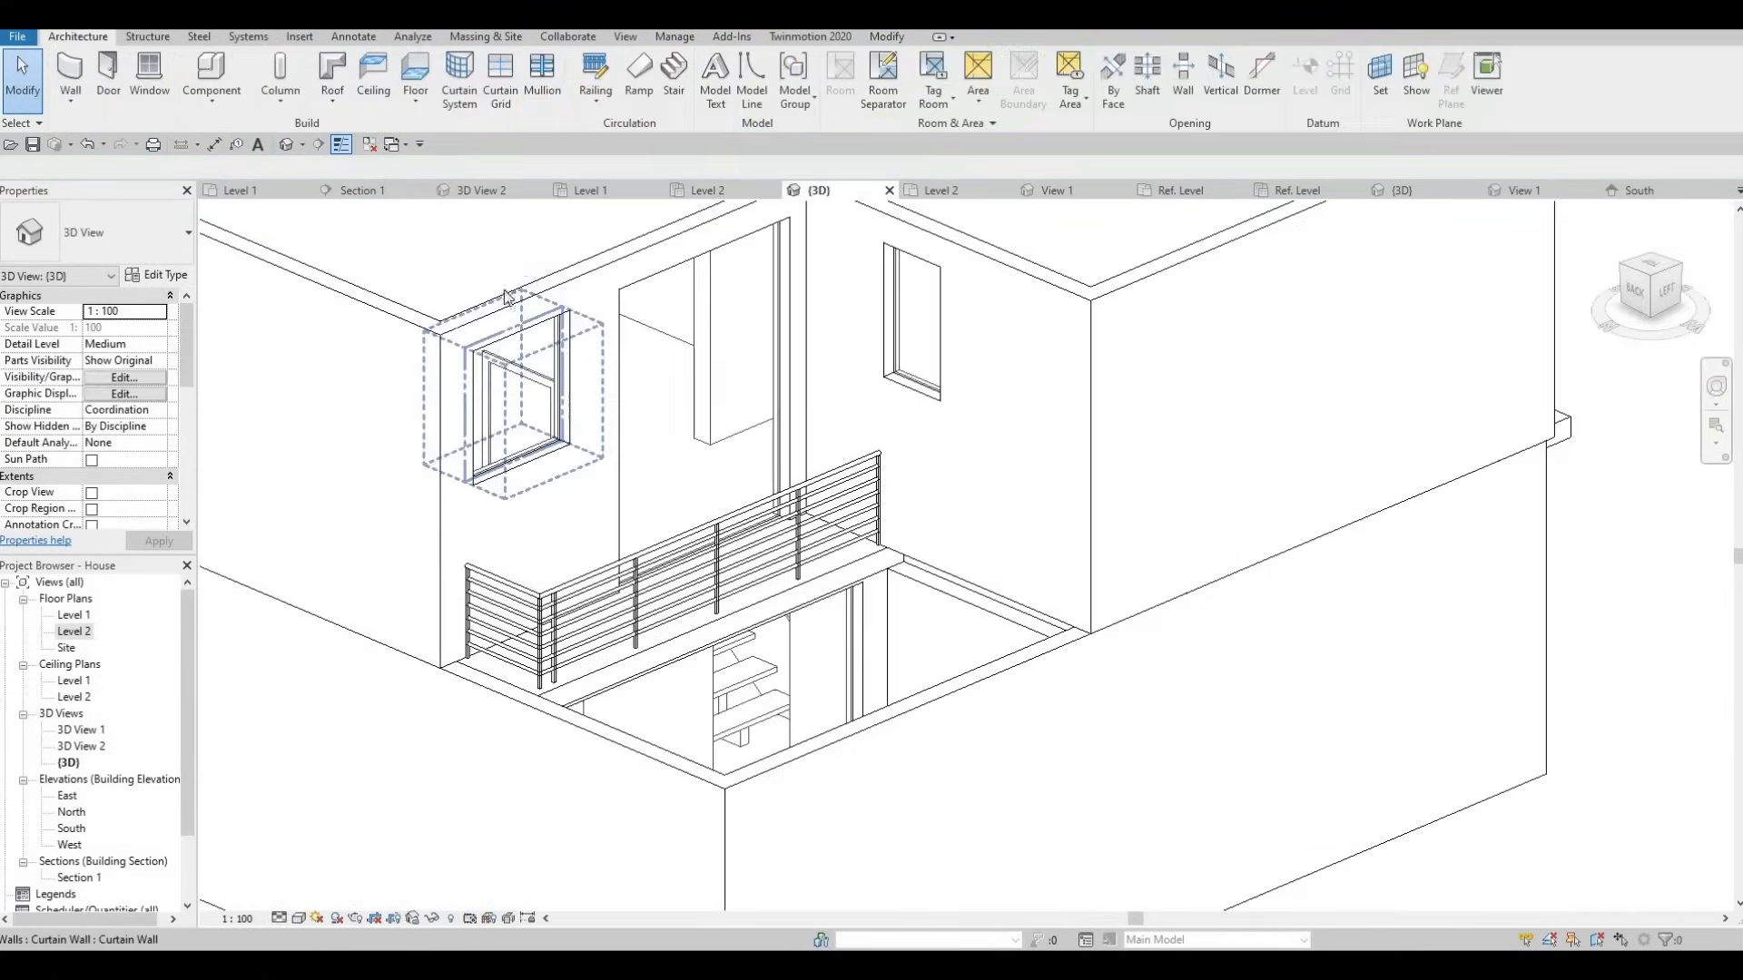
middle_click_drag(758, 422, 699, 350, "shift")
middle_click_drag(441, 265, 629, 313)
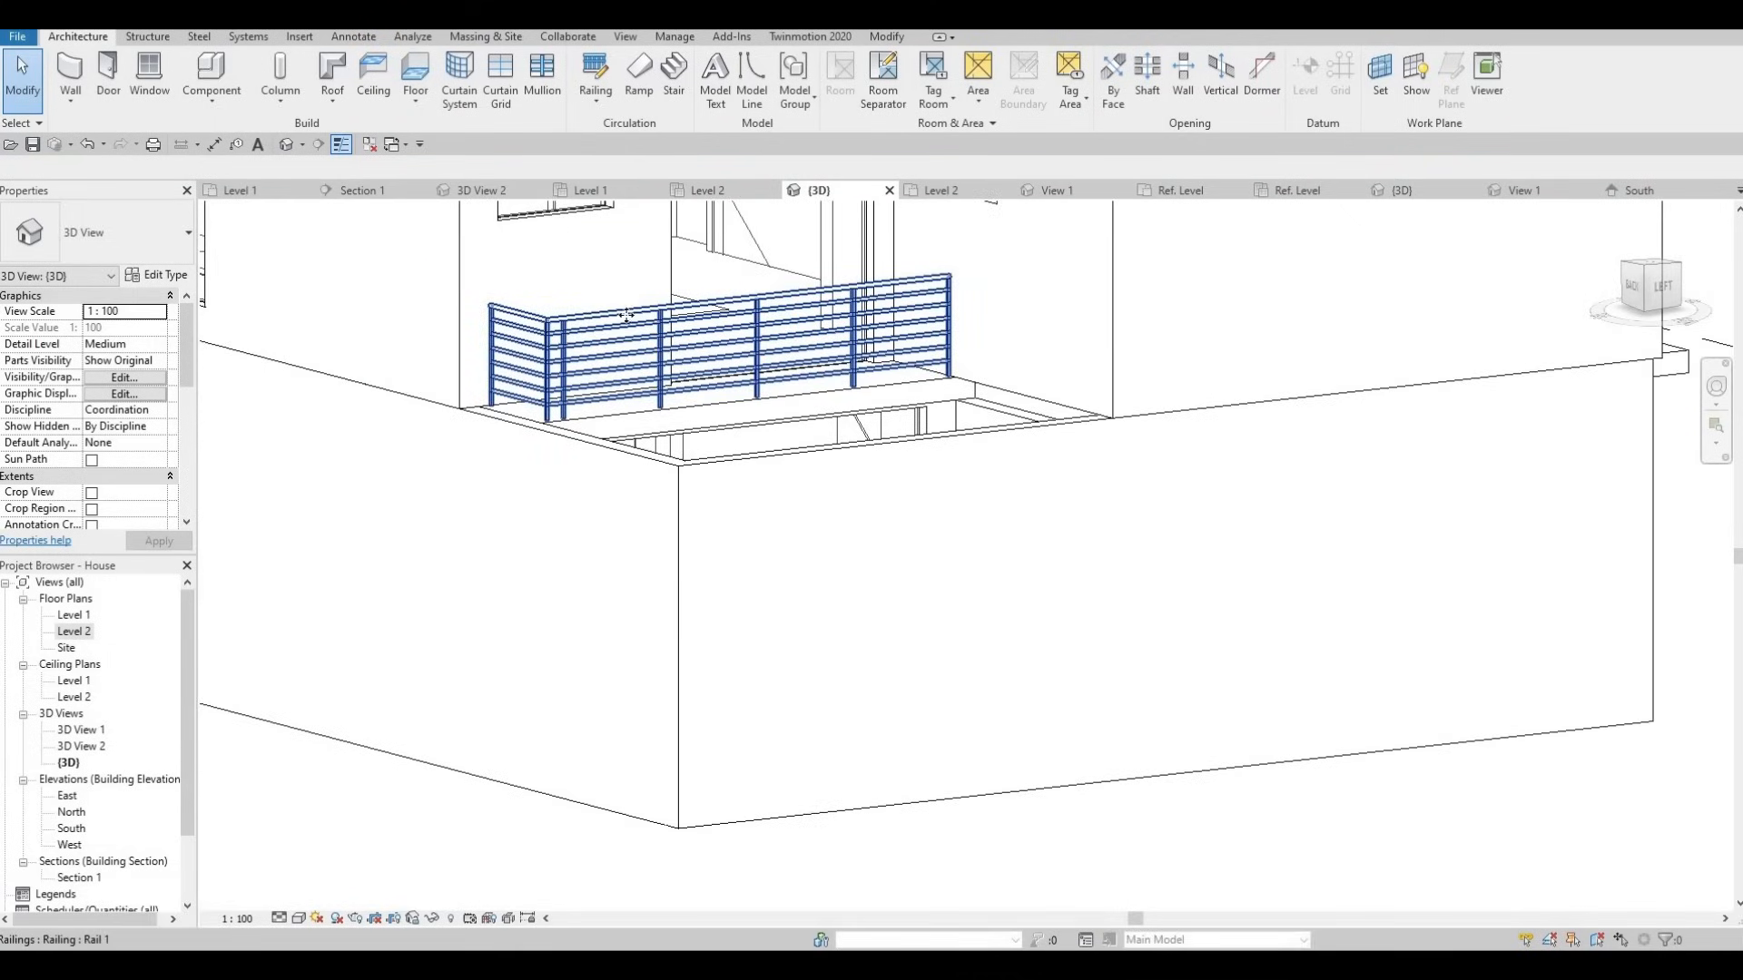
left_click(619, 321)
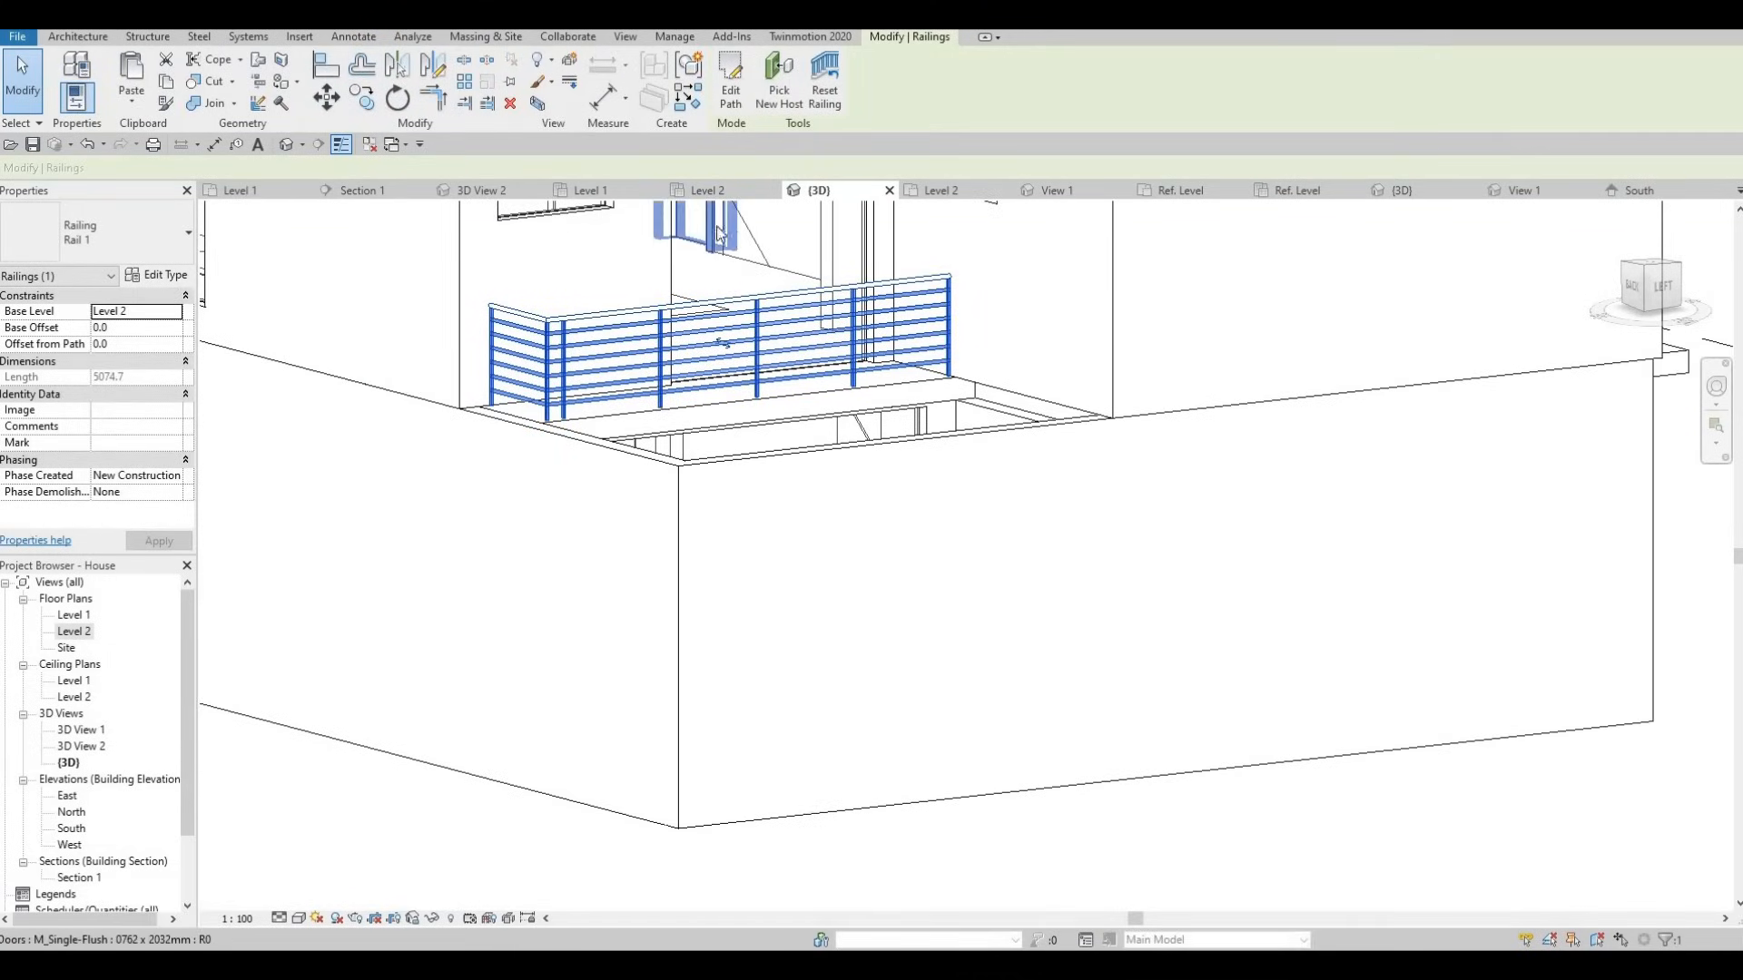
left_click(732, 111)
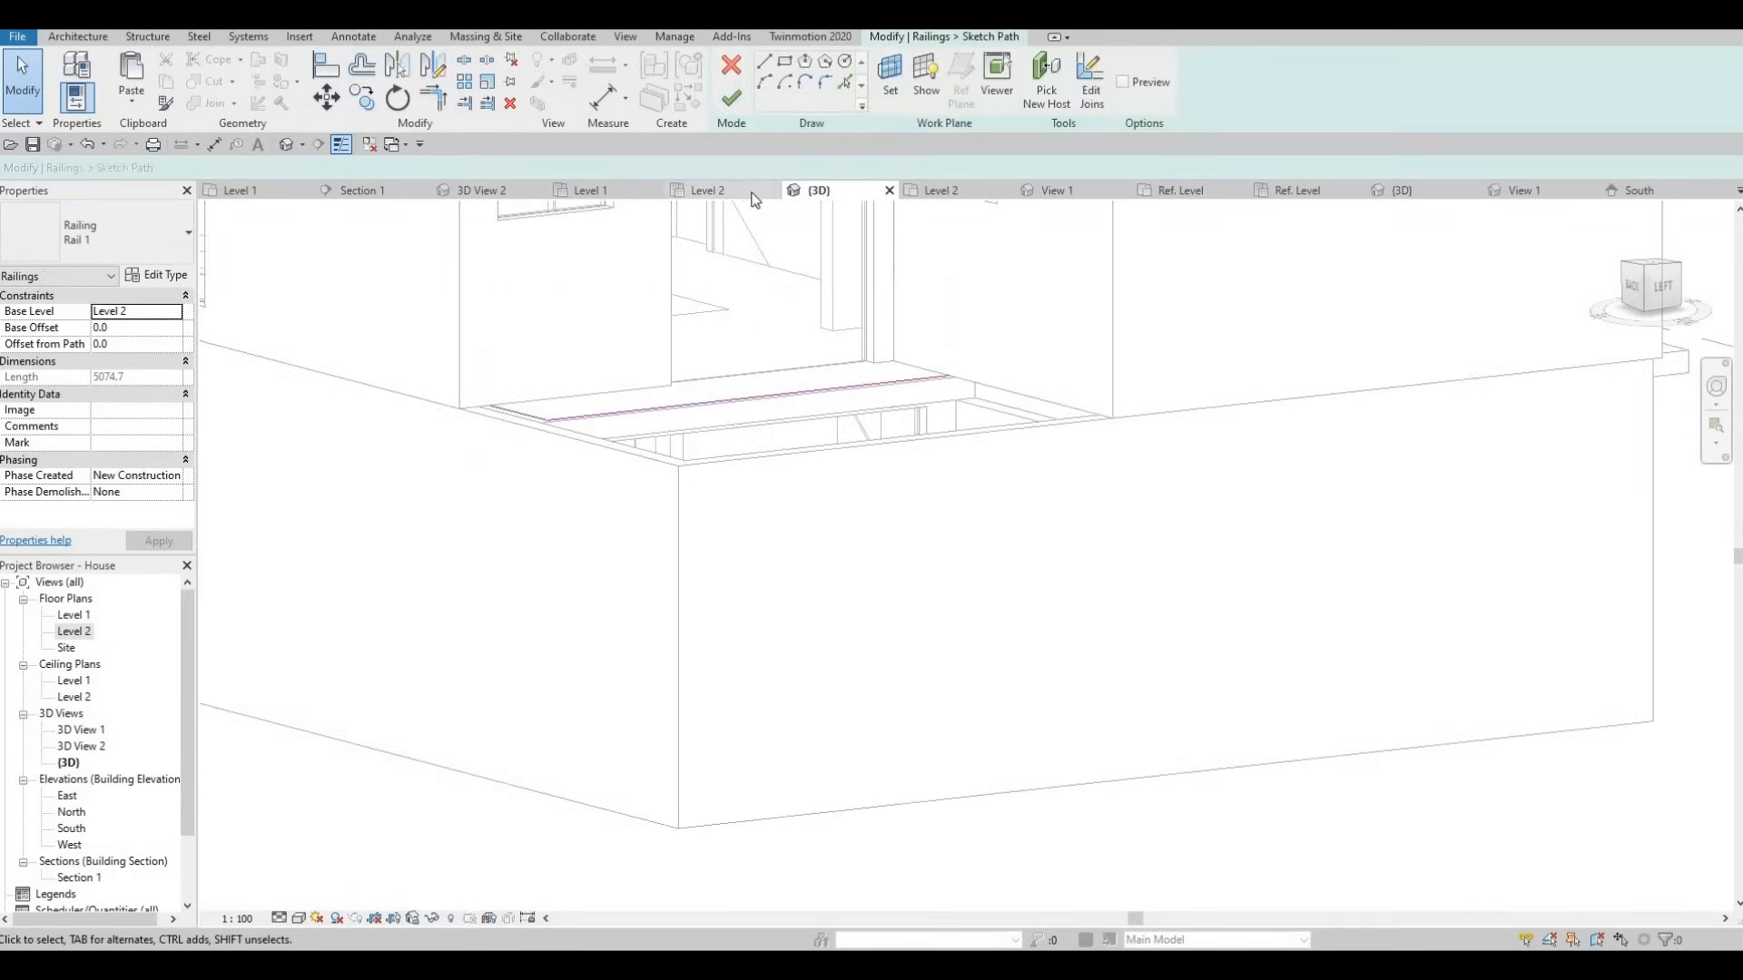
left_click(731, 90)
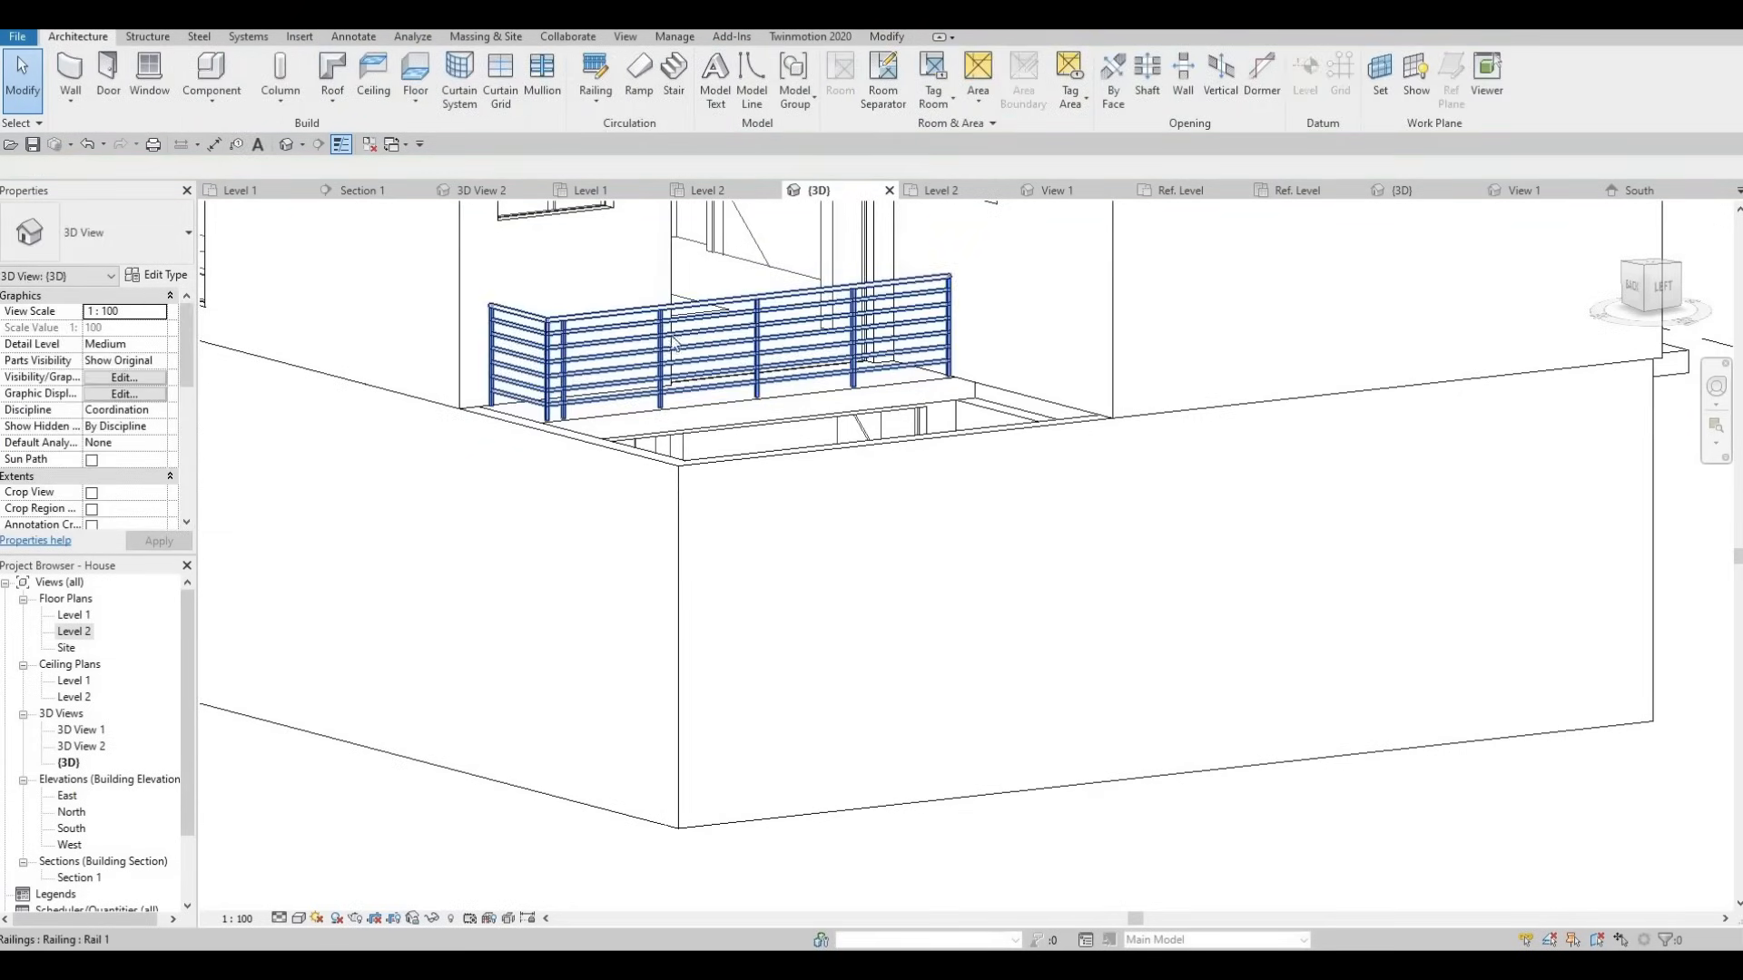
In the railing type's non-continuous rail structure, delete Rail 1, Rail 3 and Rail 5 and accept the type changes.
left_click(159, 275)
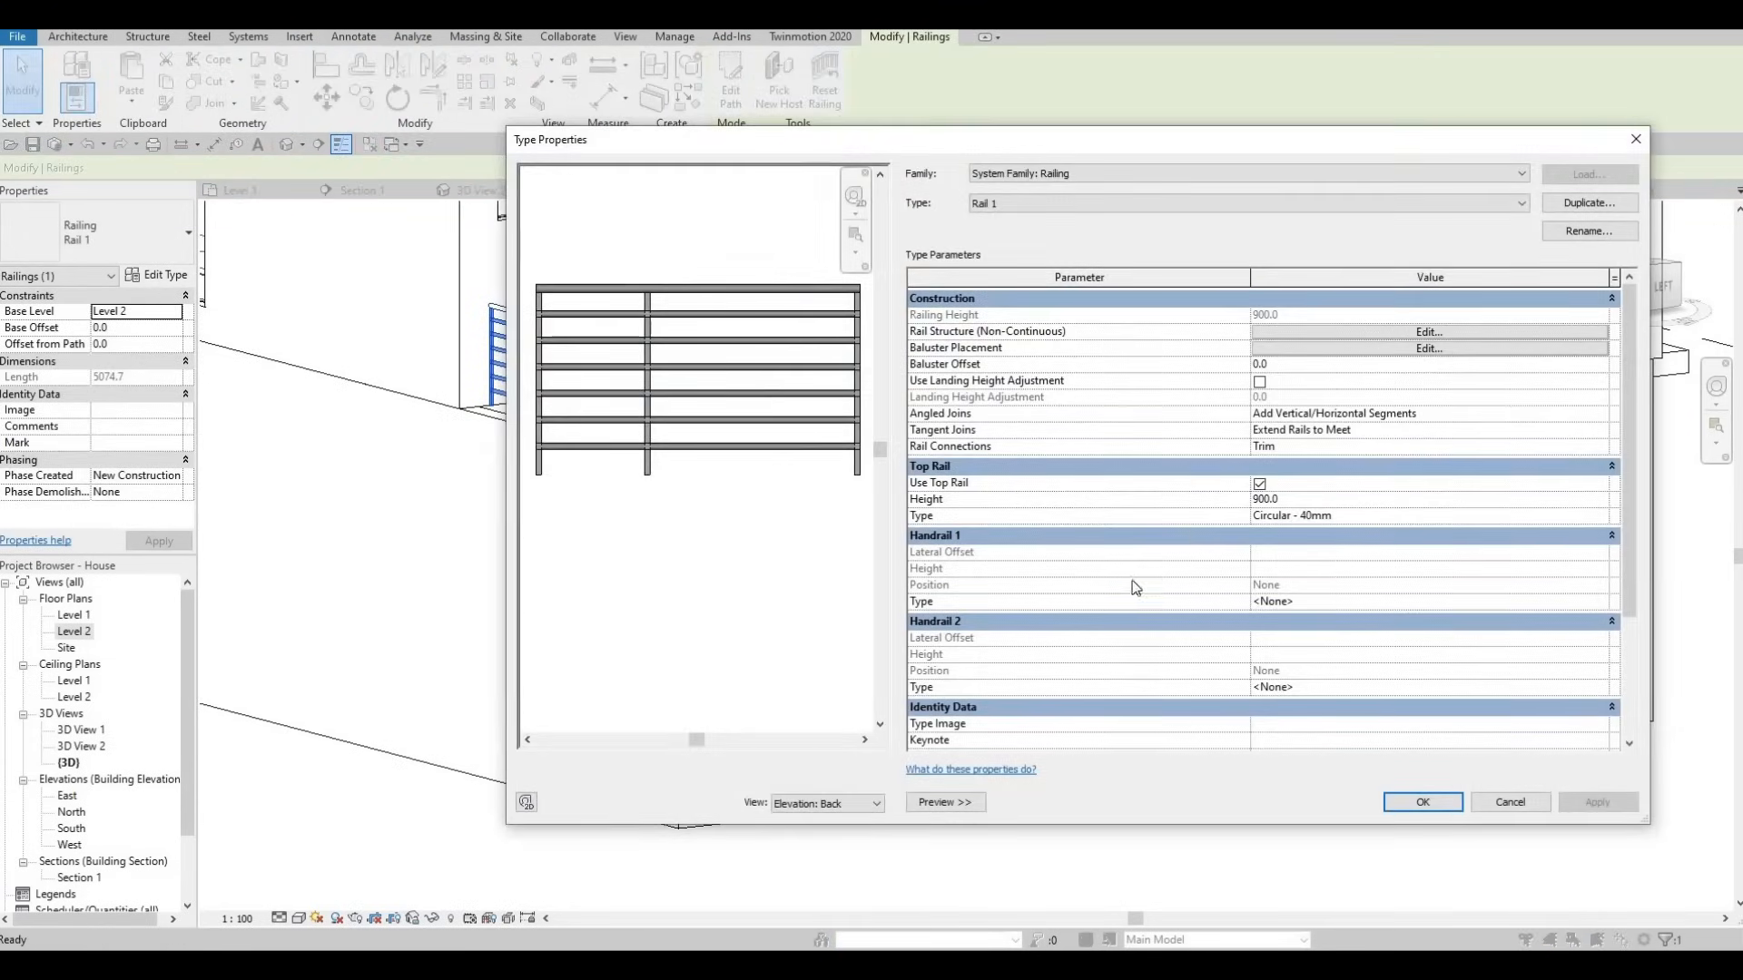
left_click(1423, 334)
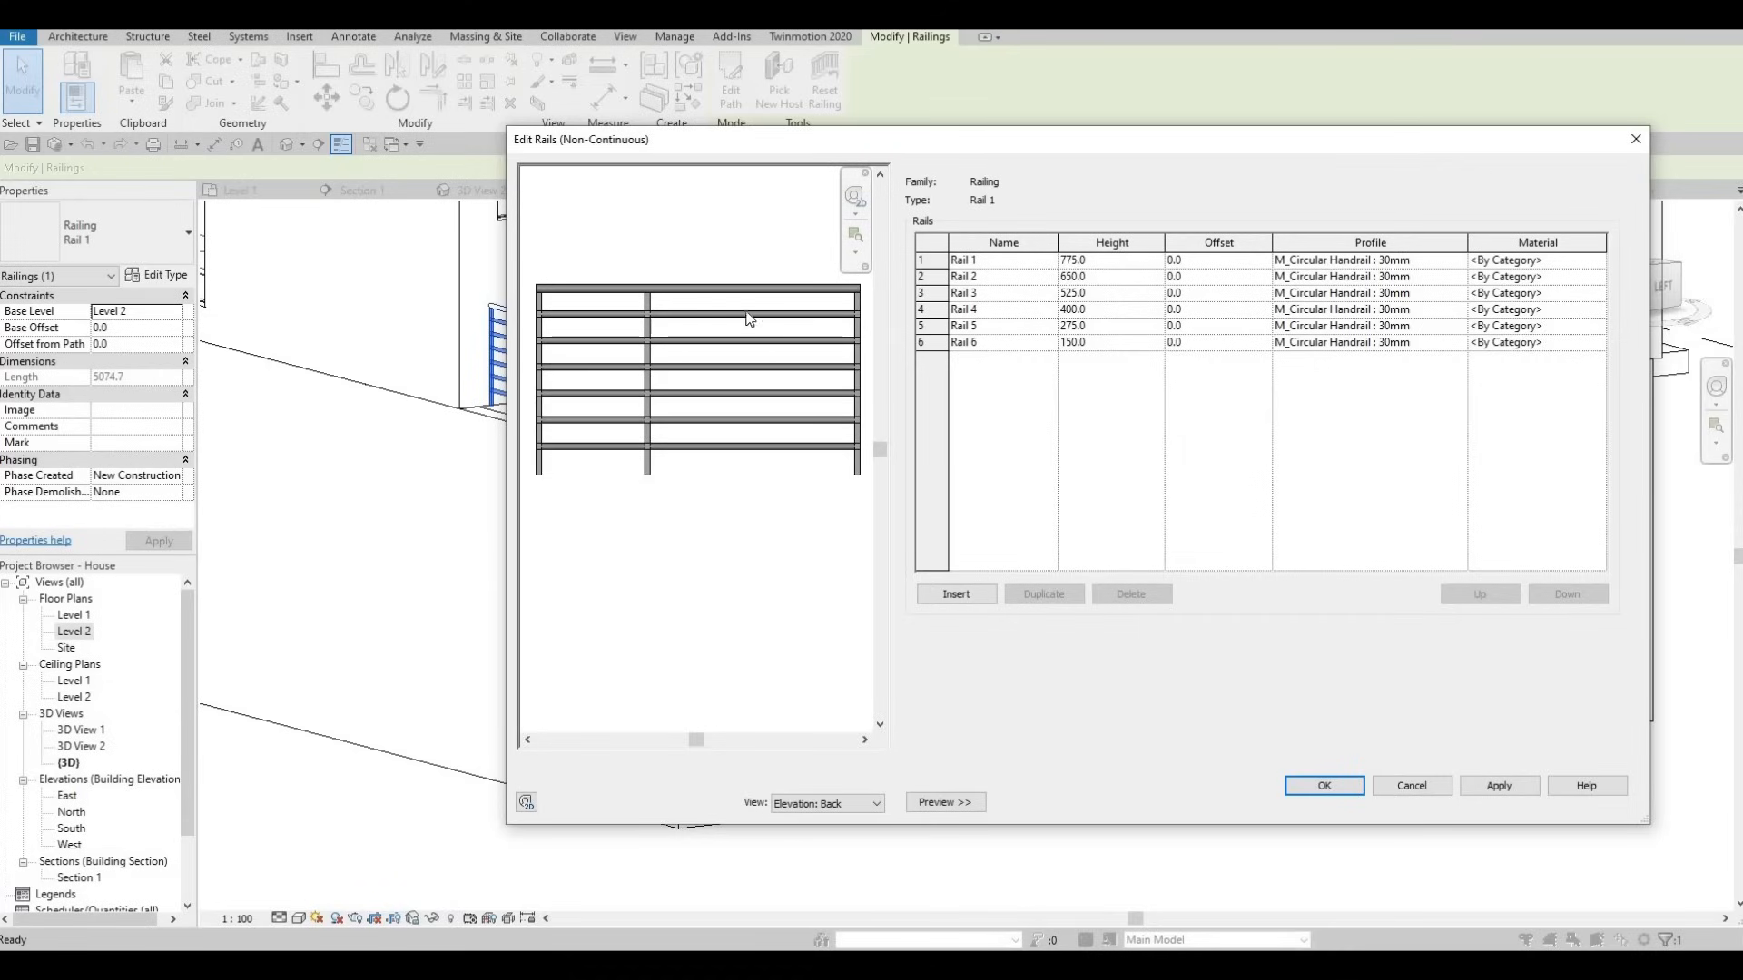
left_click(950, 261)
left_click(921, 261)
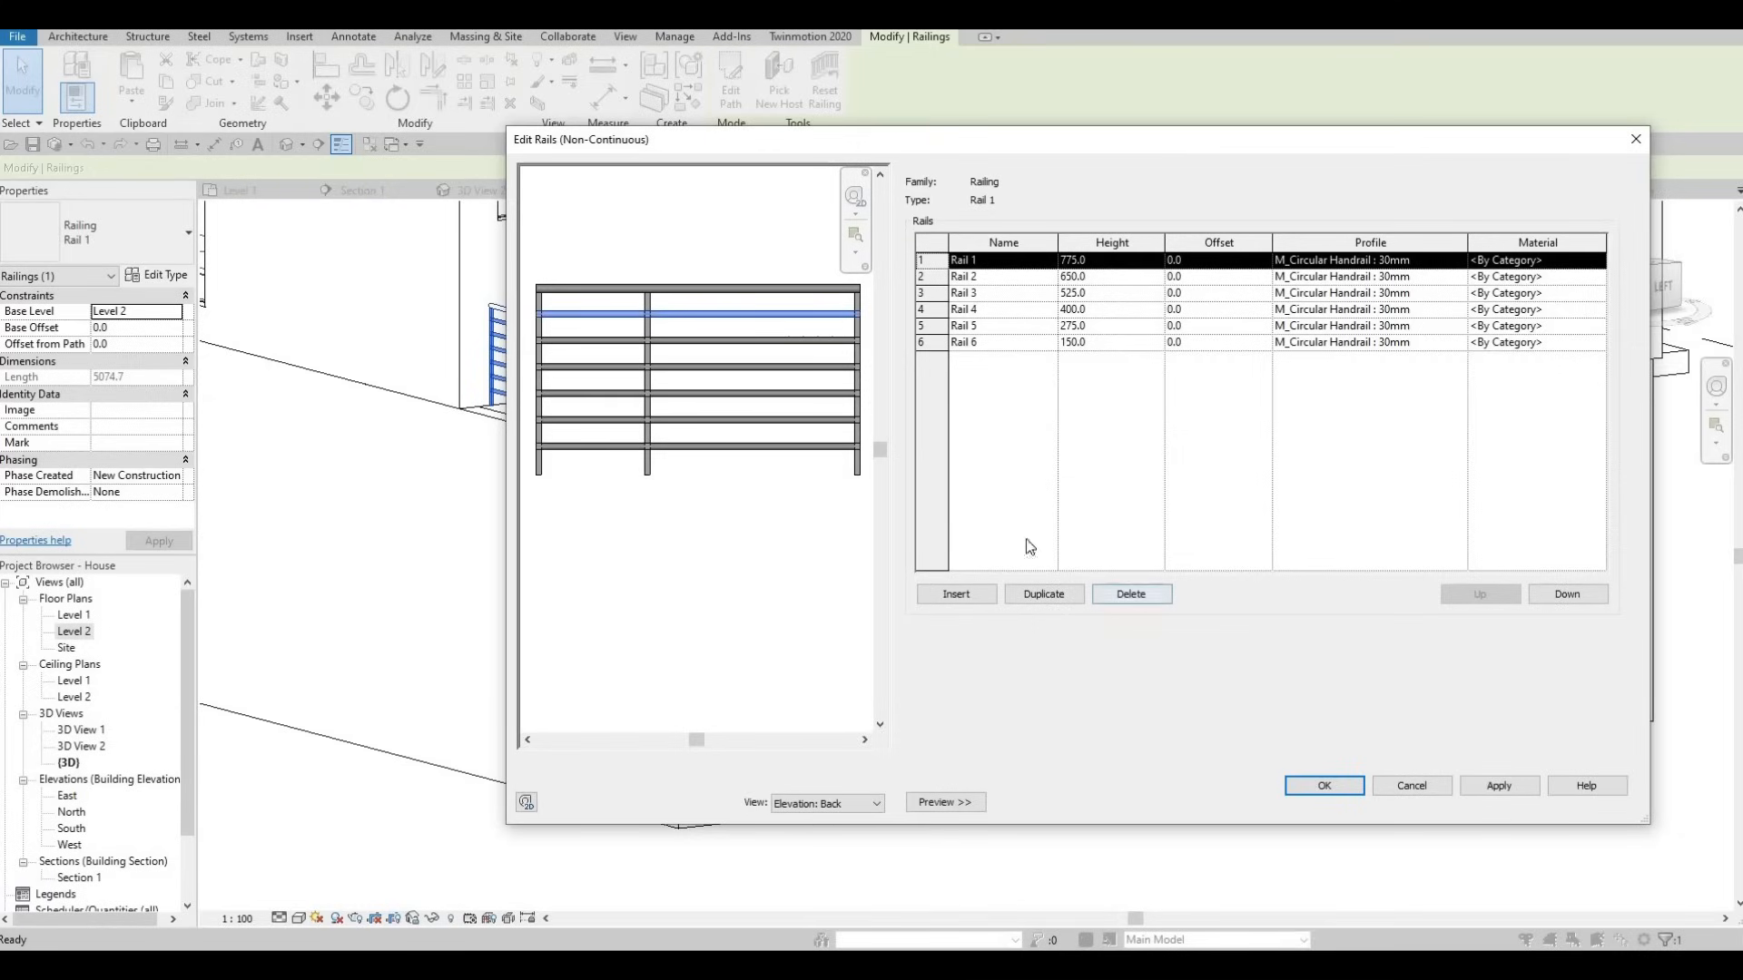
left_click(1129, 594)
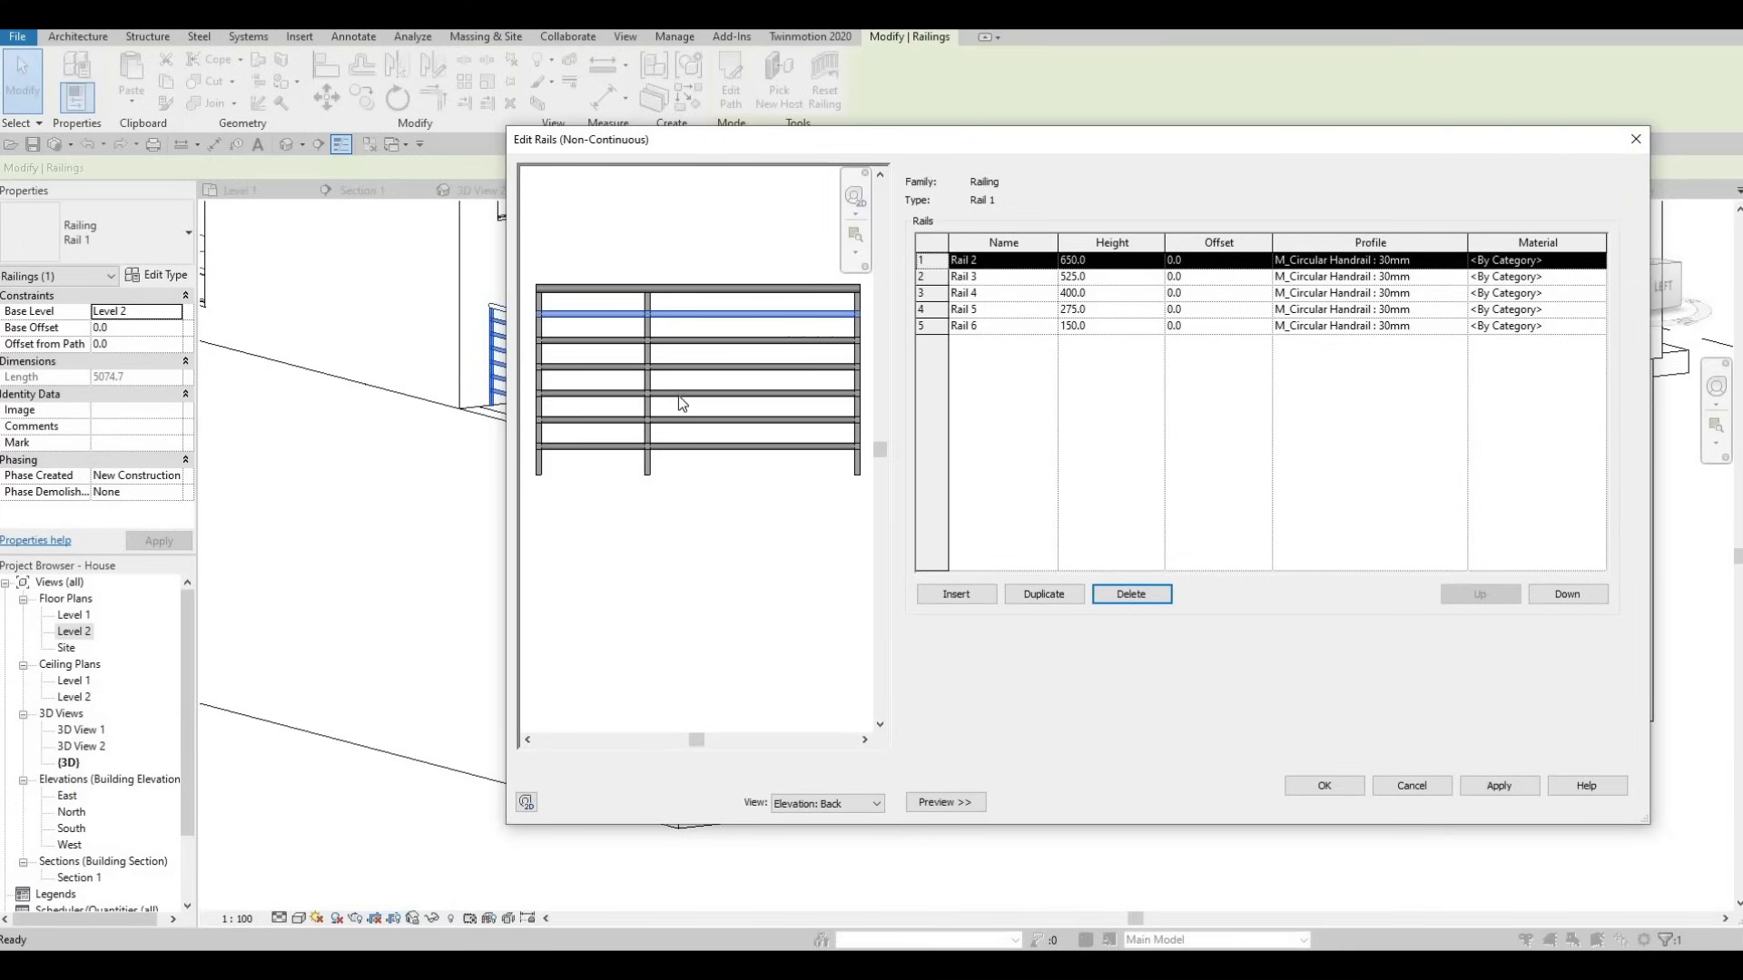
left_click(932, 284)
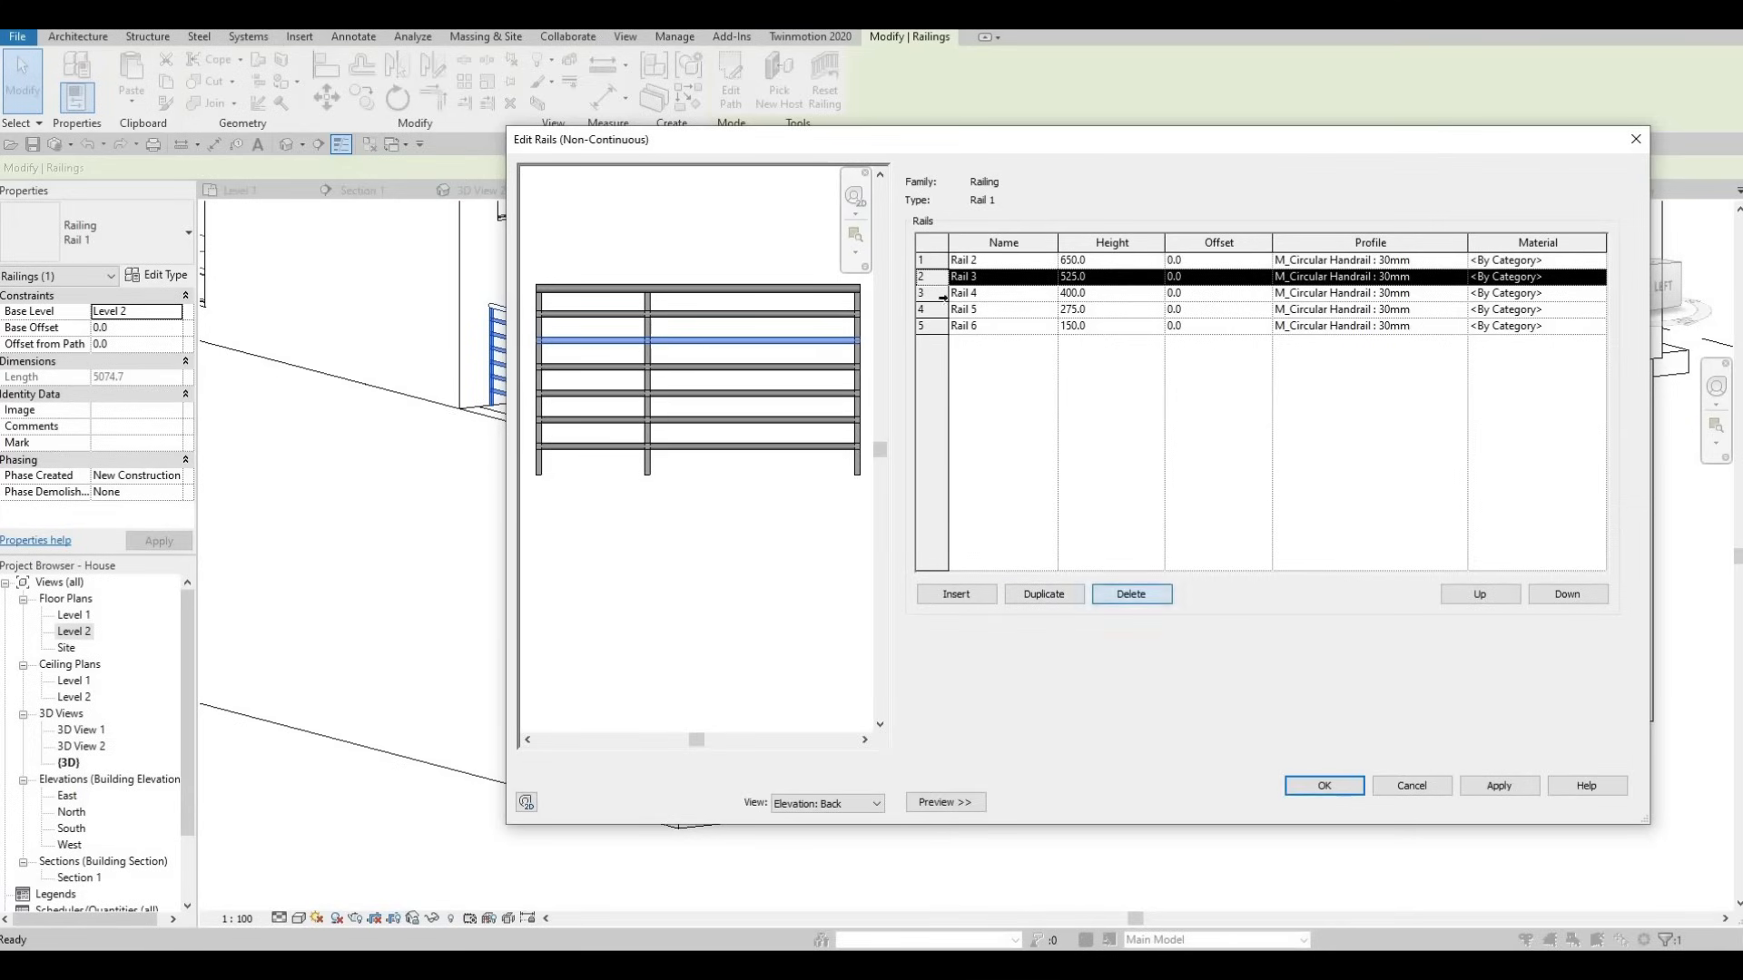
left_click(1134, 595)
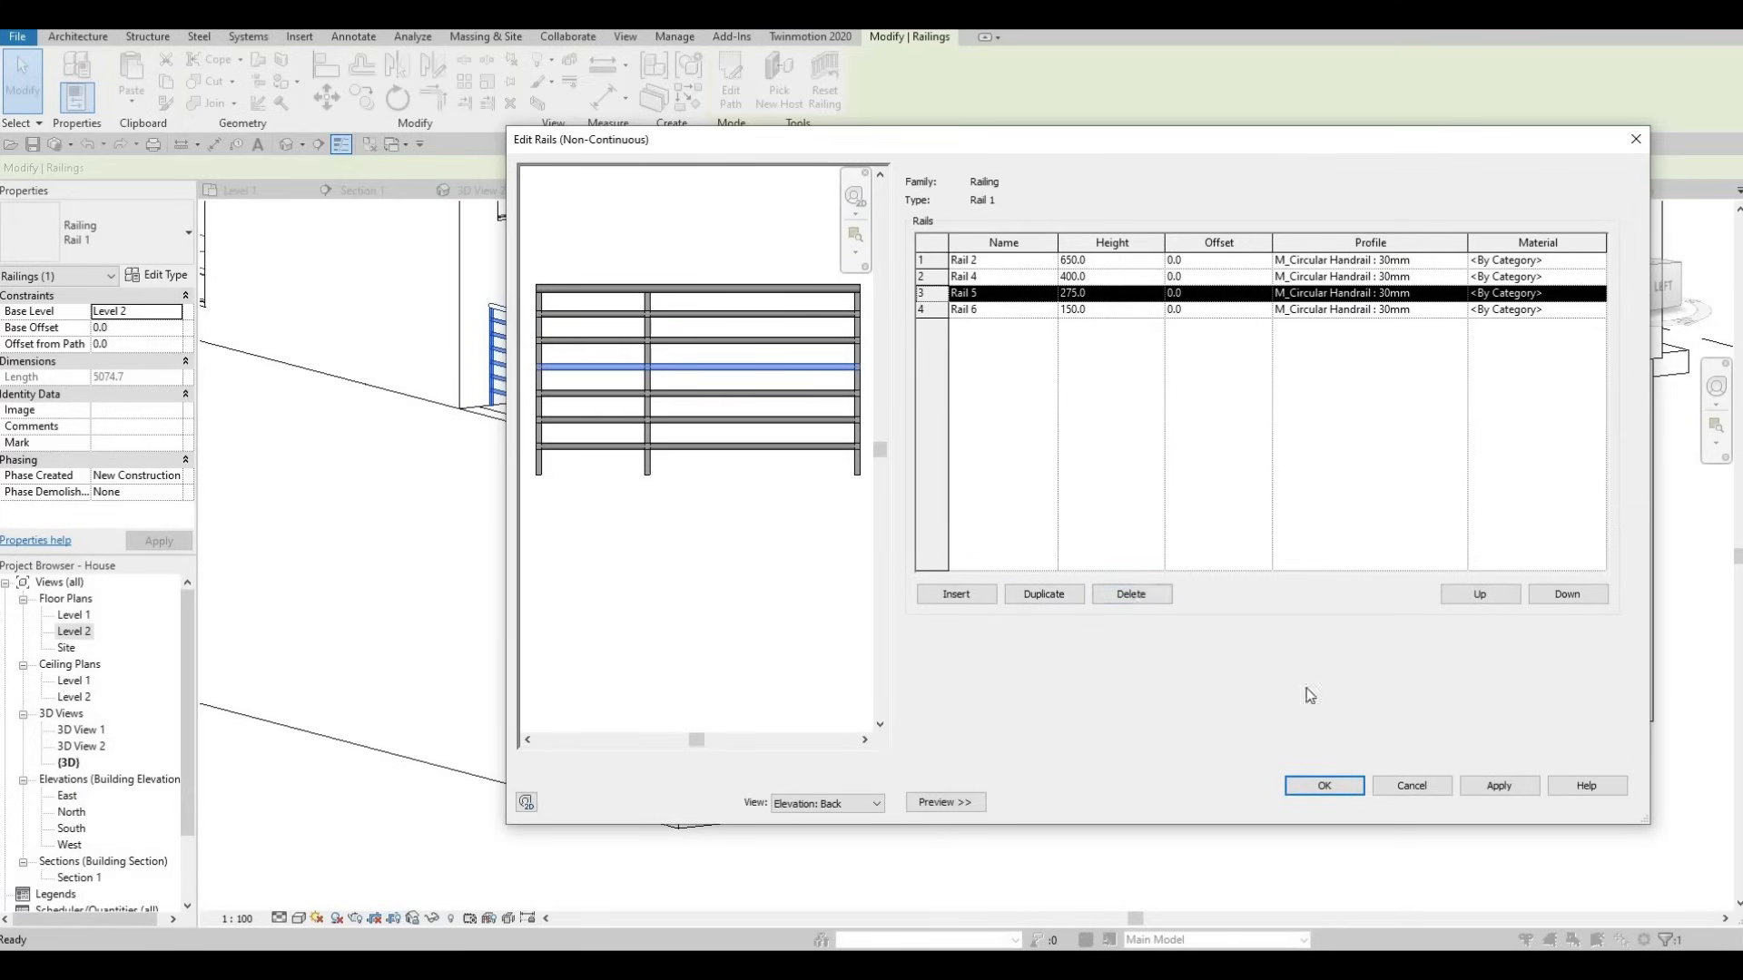
left_click(1133, 594)
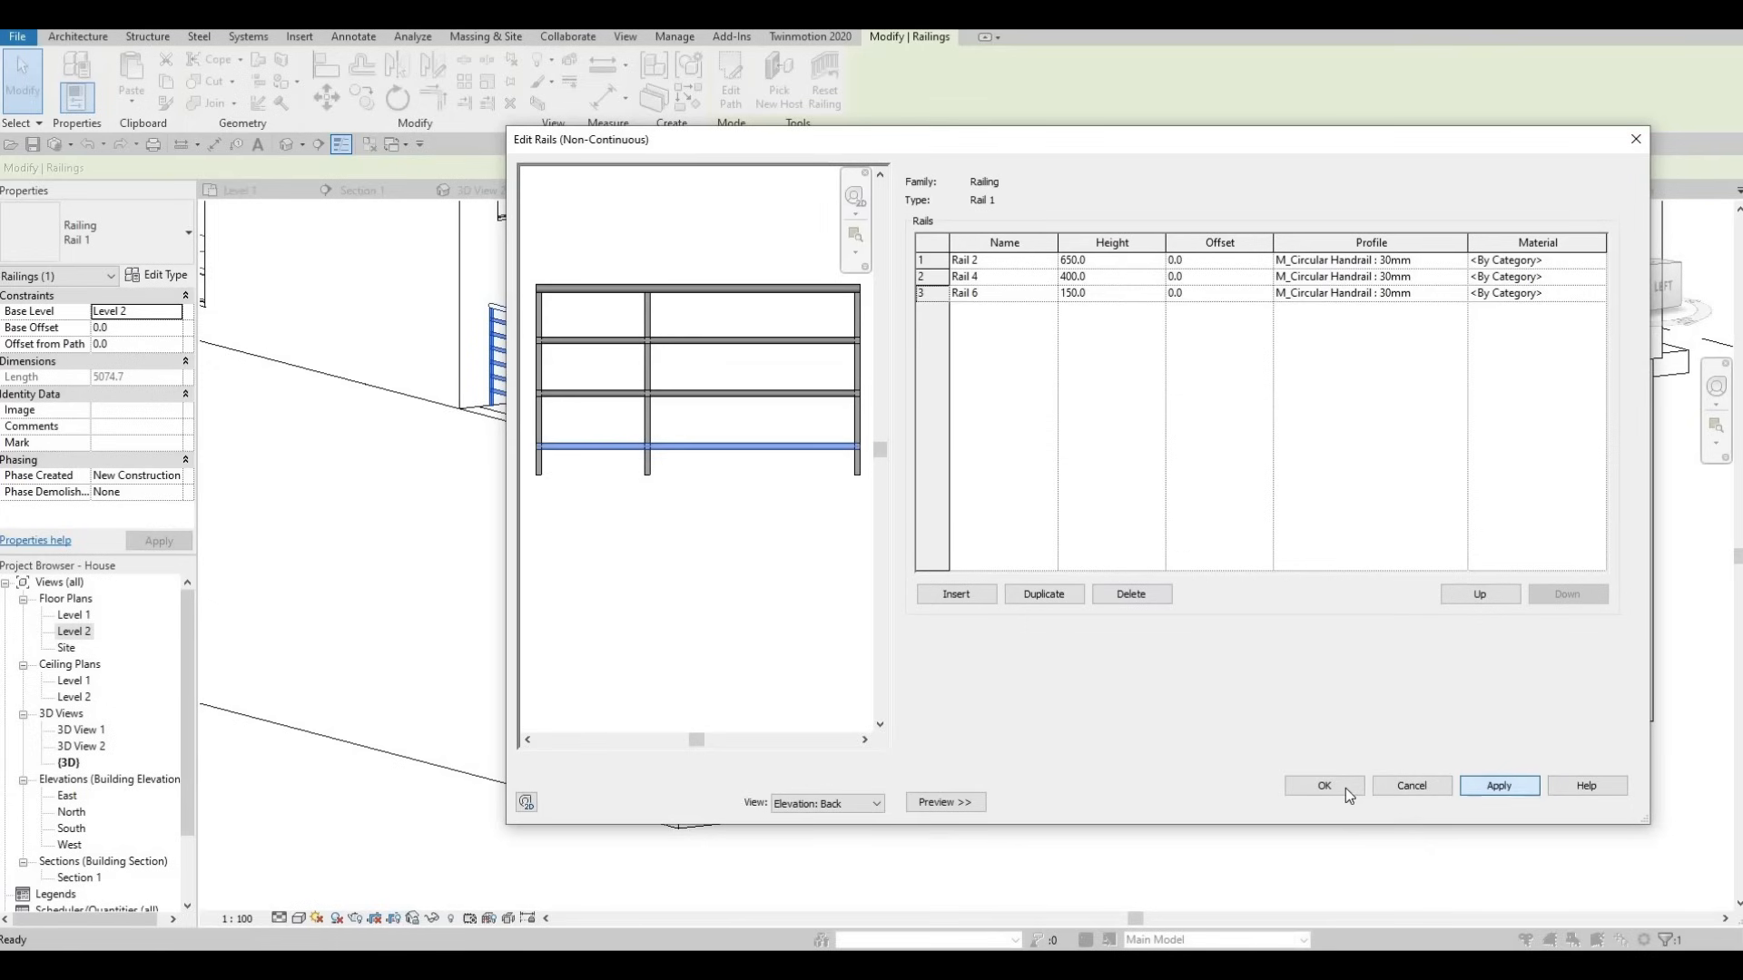
left_click(1324, 786)
left_click(1593, 802)
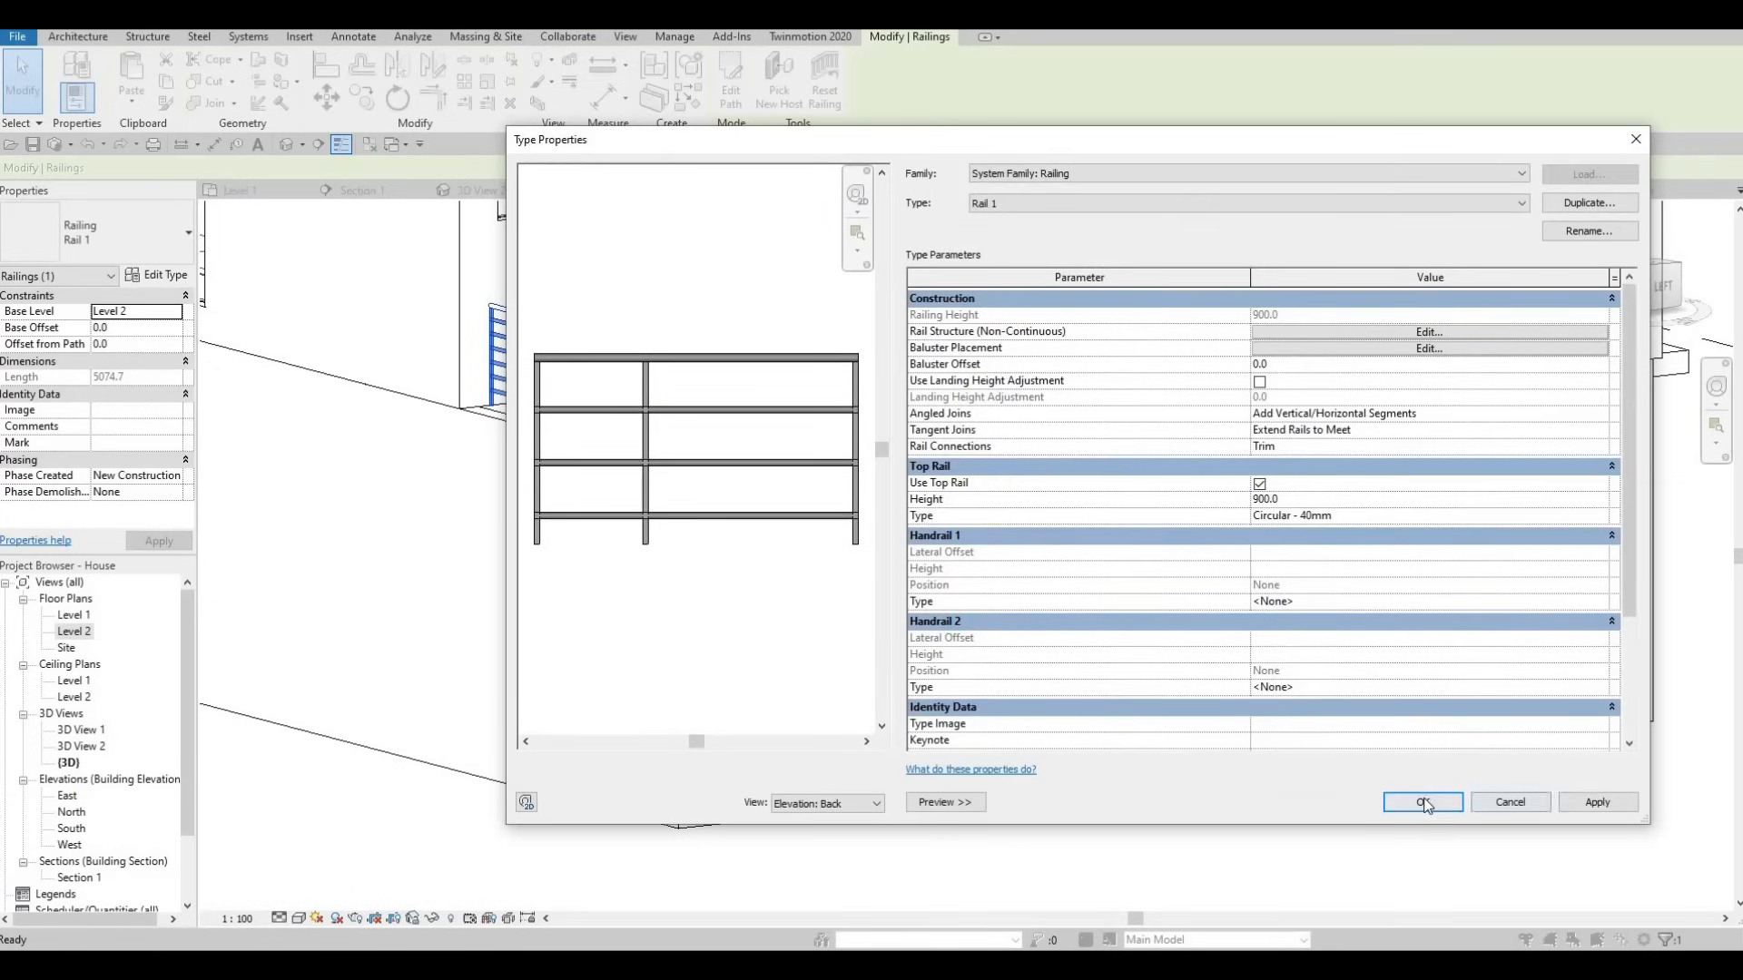
left_click(1422, 801)
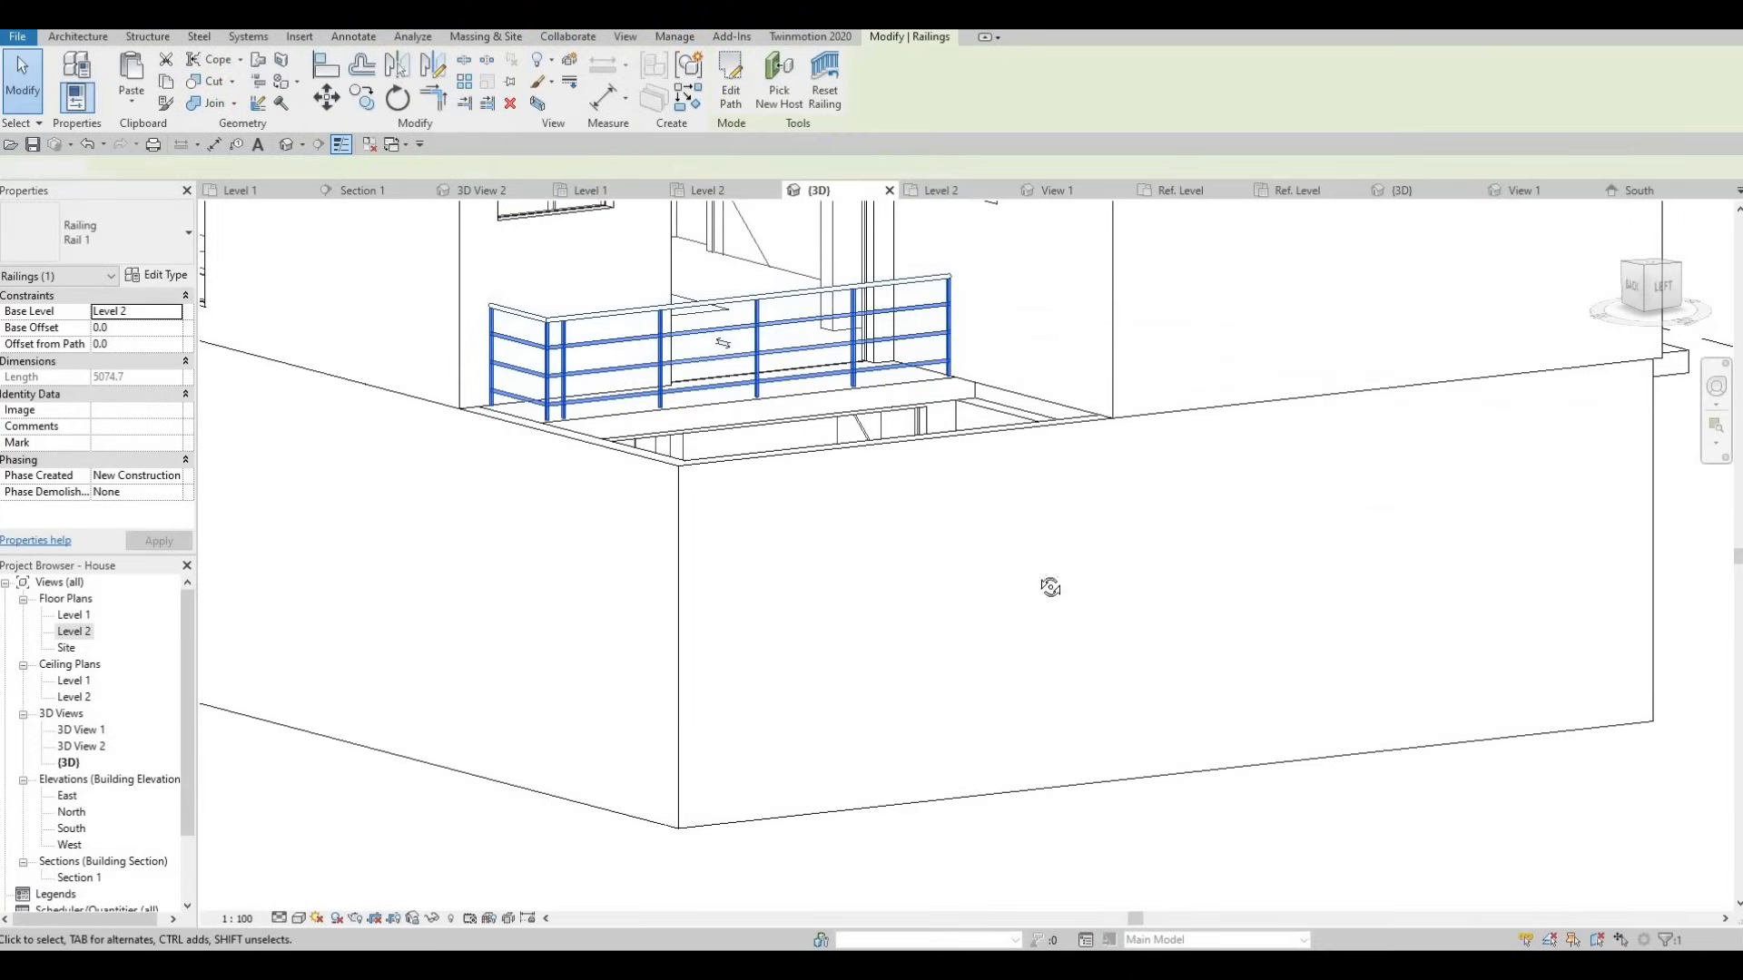
In the balcony railing's type, set the profile of the Circular - 40mm top rail to M_Square Handrail : 20mm.
left_click(1049, 588)
middle_click_drag(879, 675, 1633, 635, "shift")
middle_click_drag(1634, 635, 1310, 623)
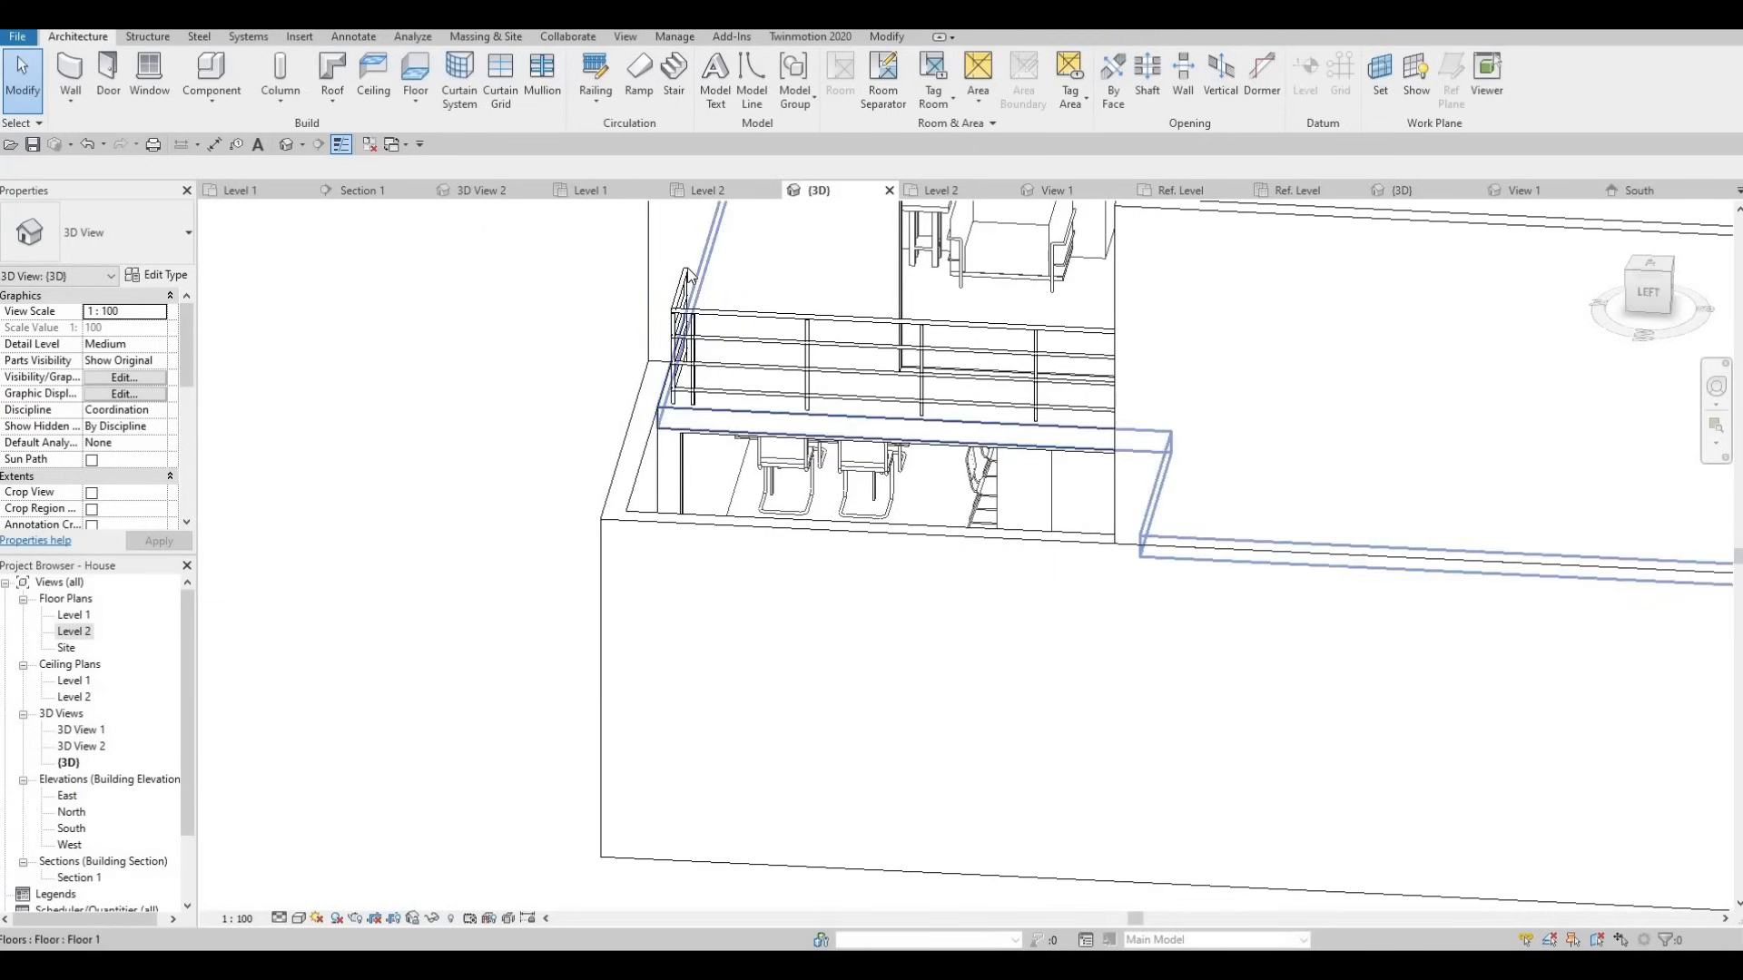
scroll(635, 340, "up", 8)
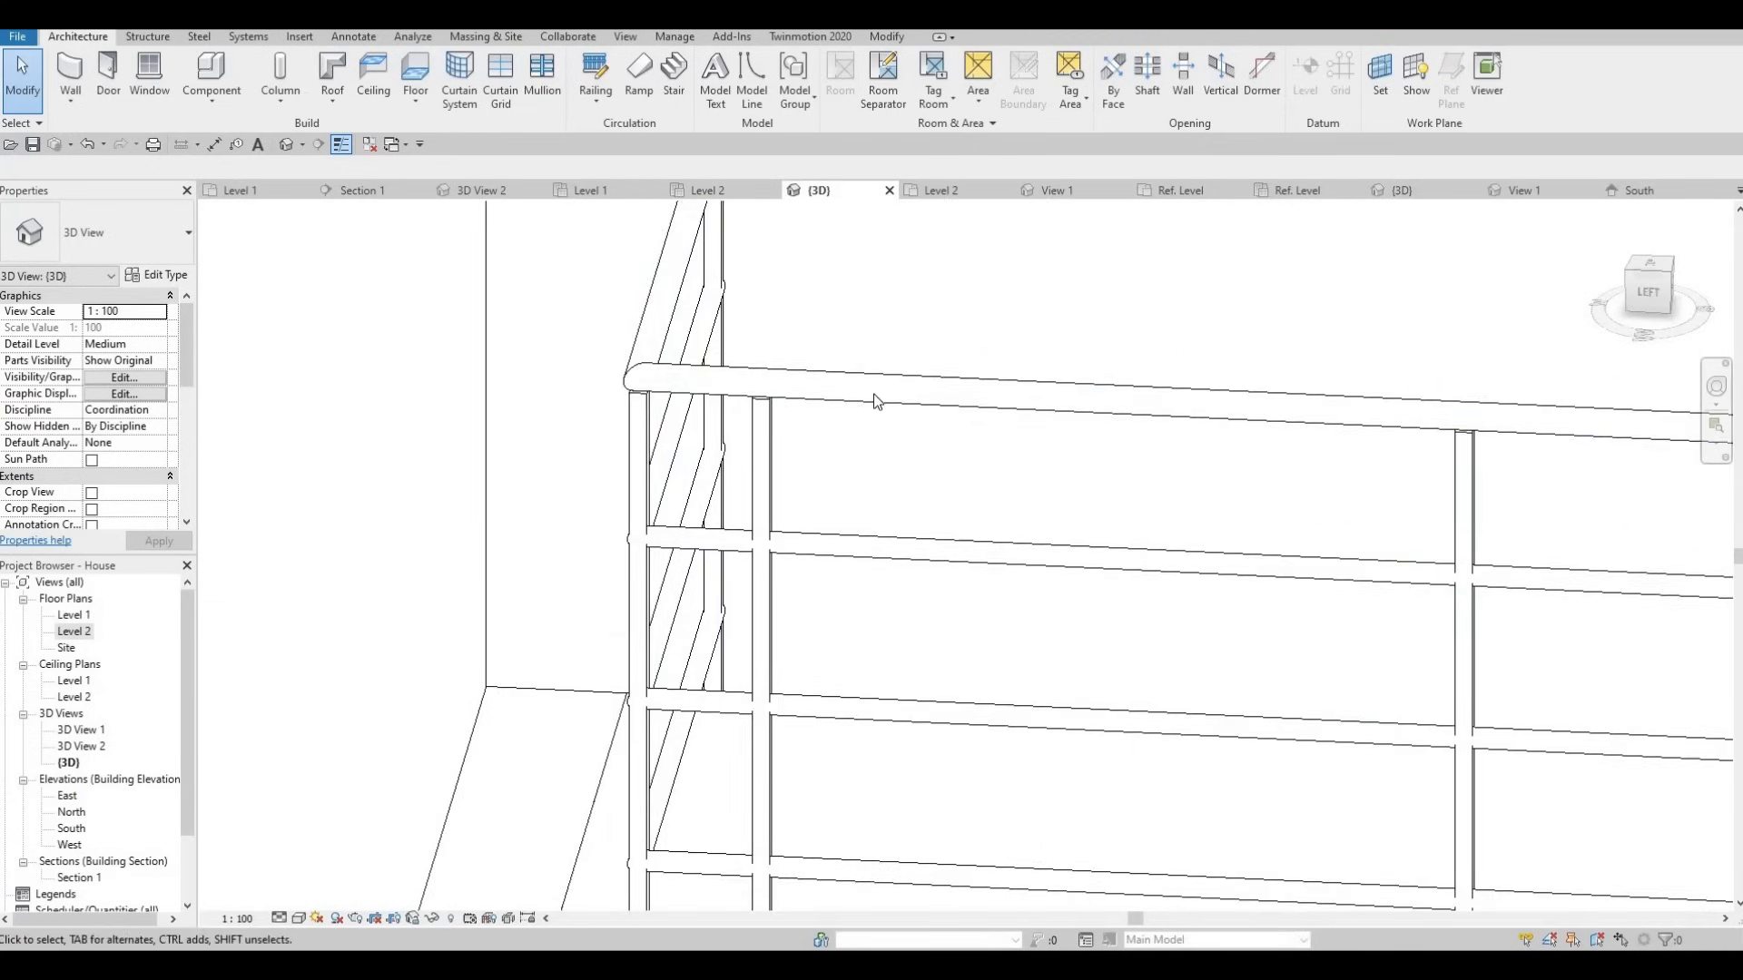
scroll(898, 386, "down", 2)
left_click(891, 365)
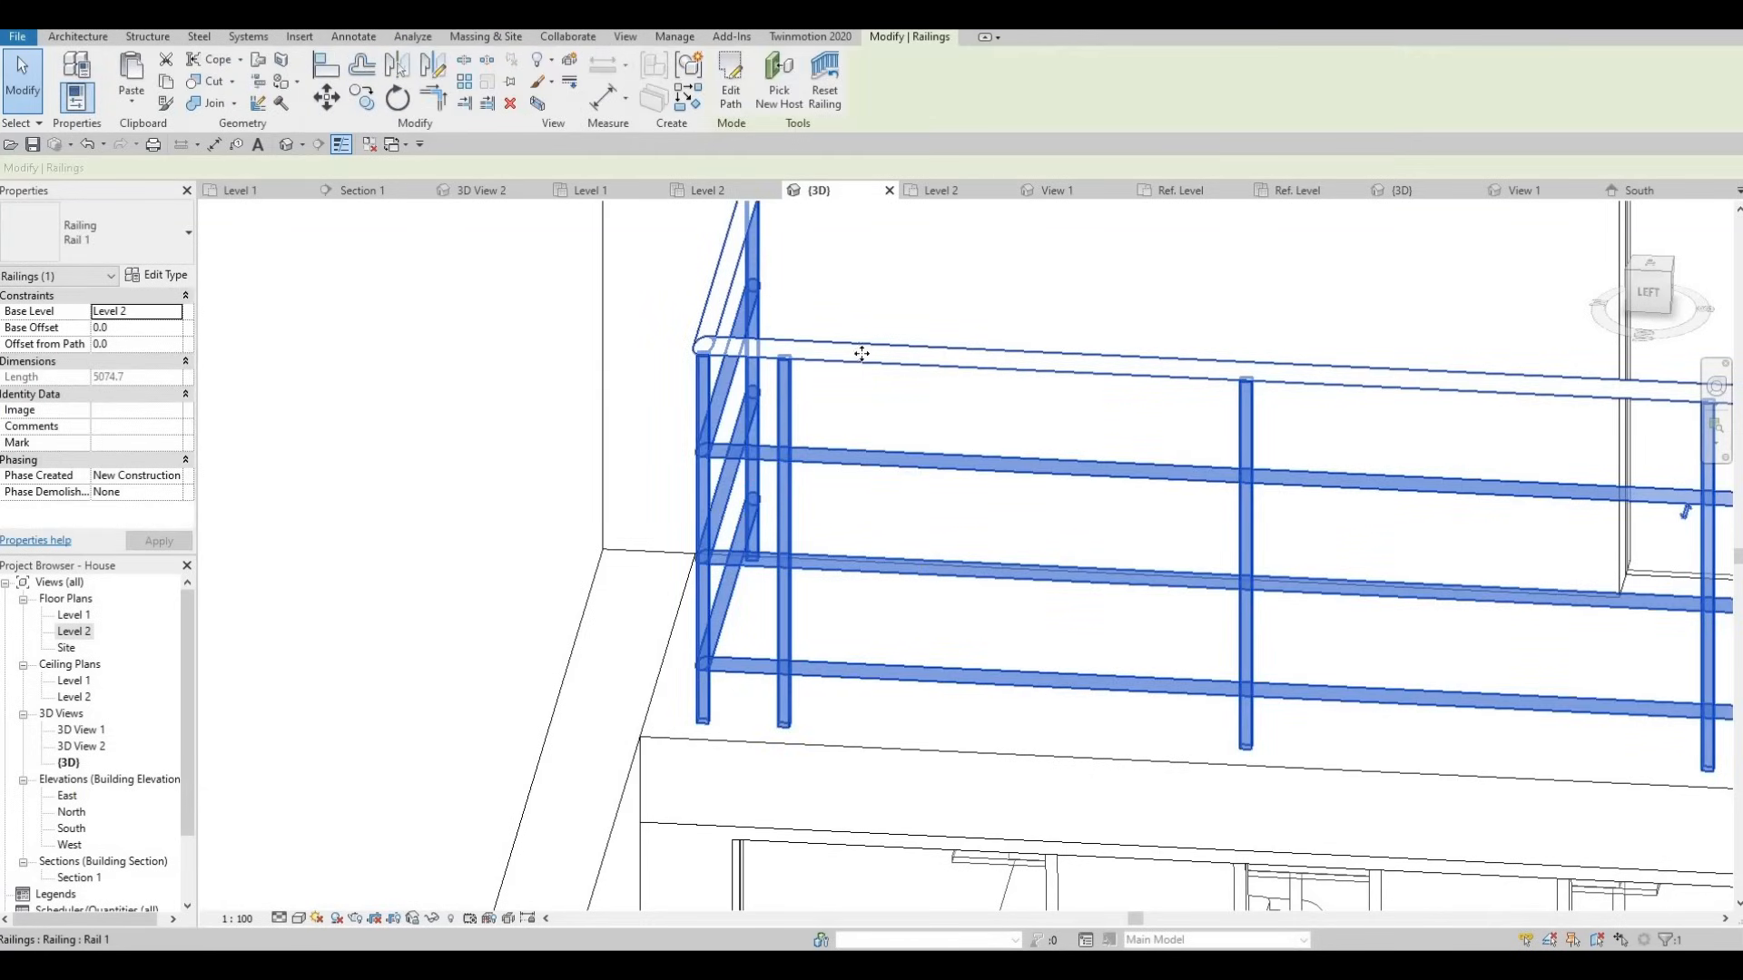
scroll(720, 400, "down", 2)
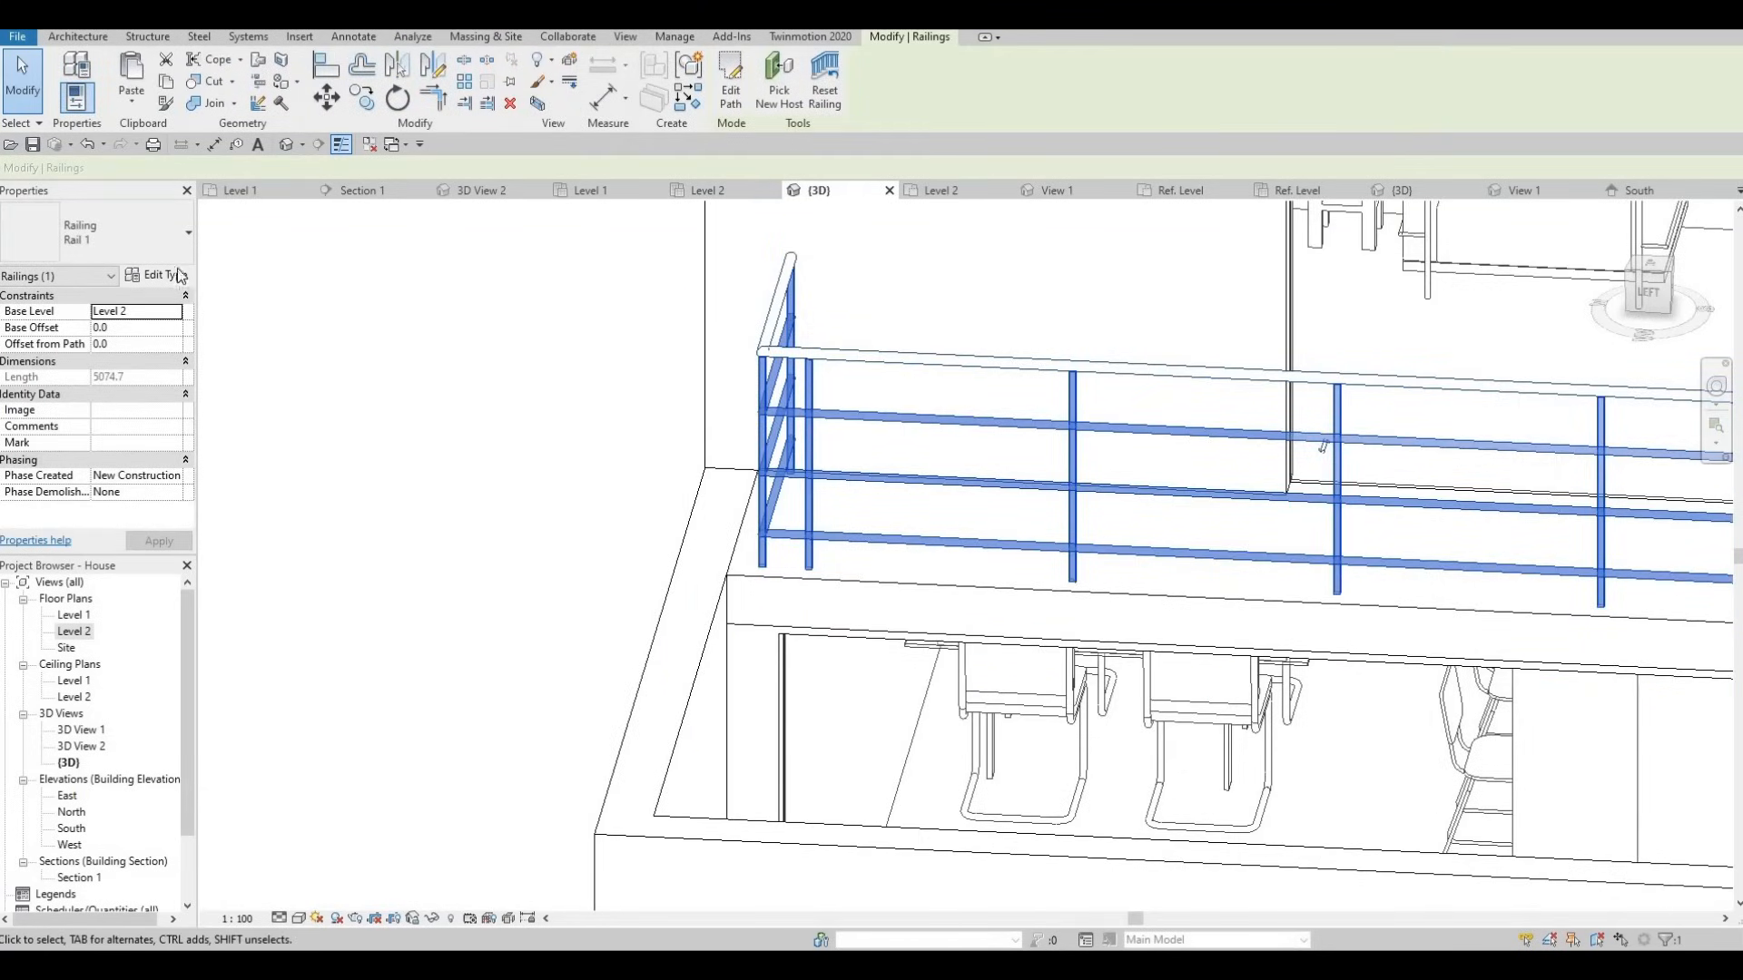
left_click(794, 356)
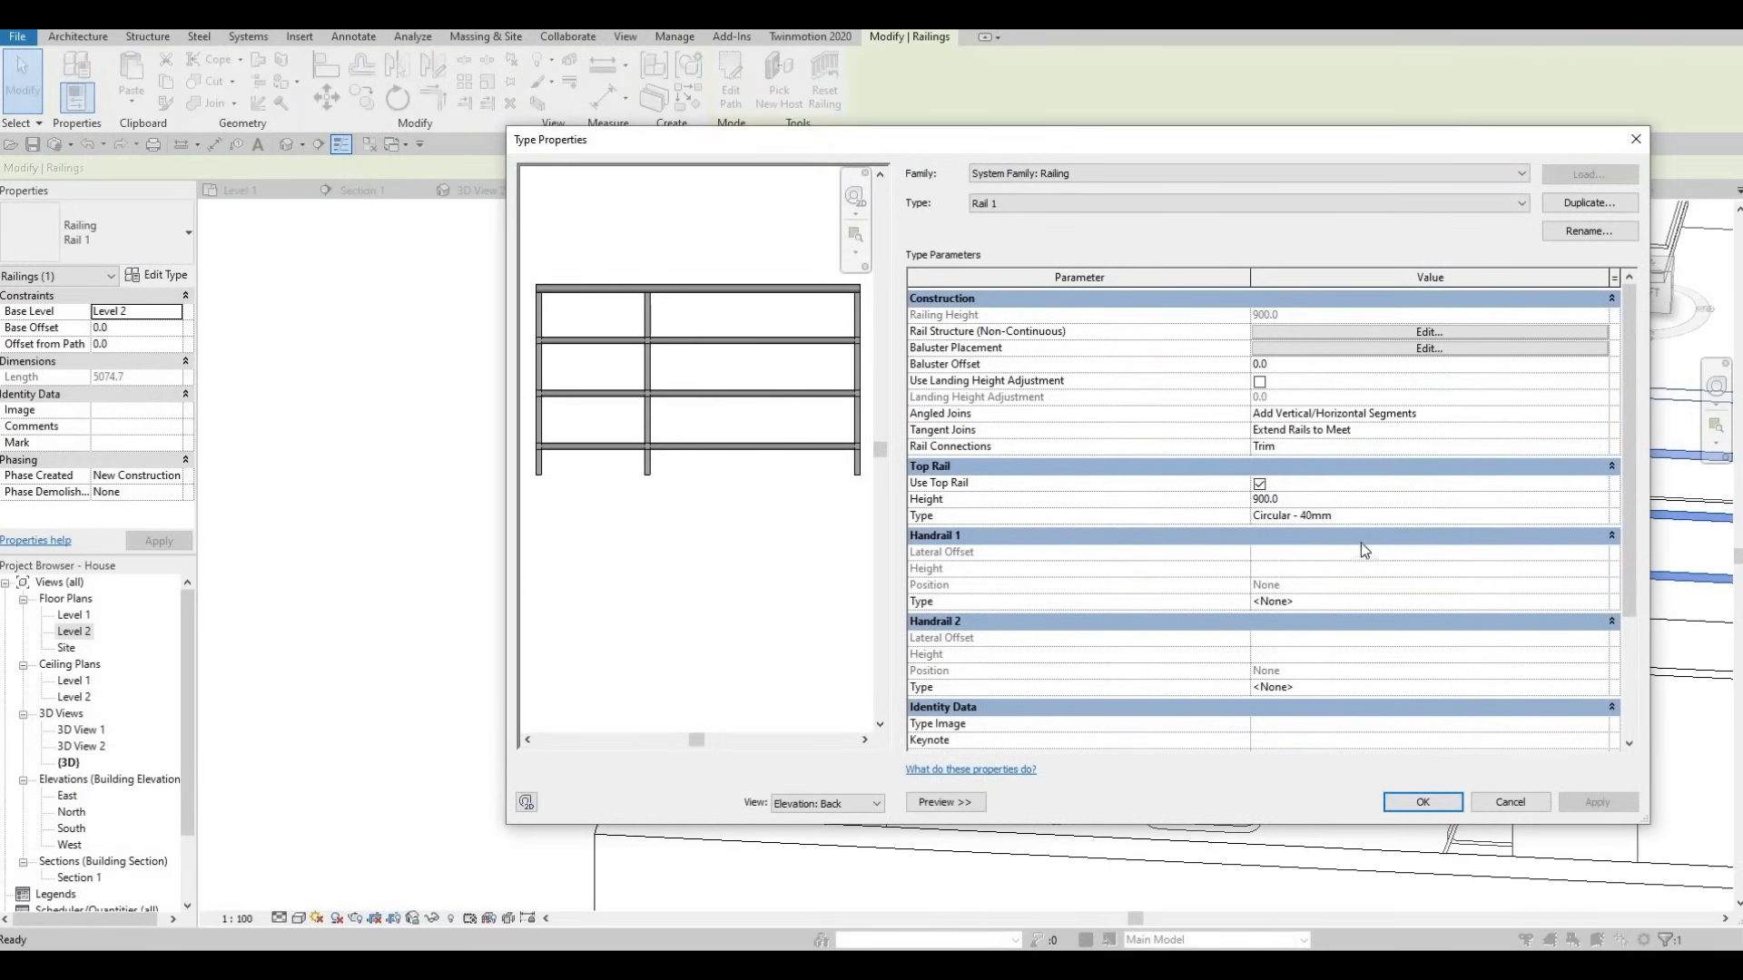
left_click(1604, 519)
left_click(1601, 516)
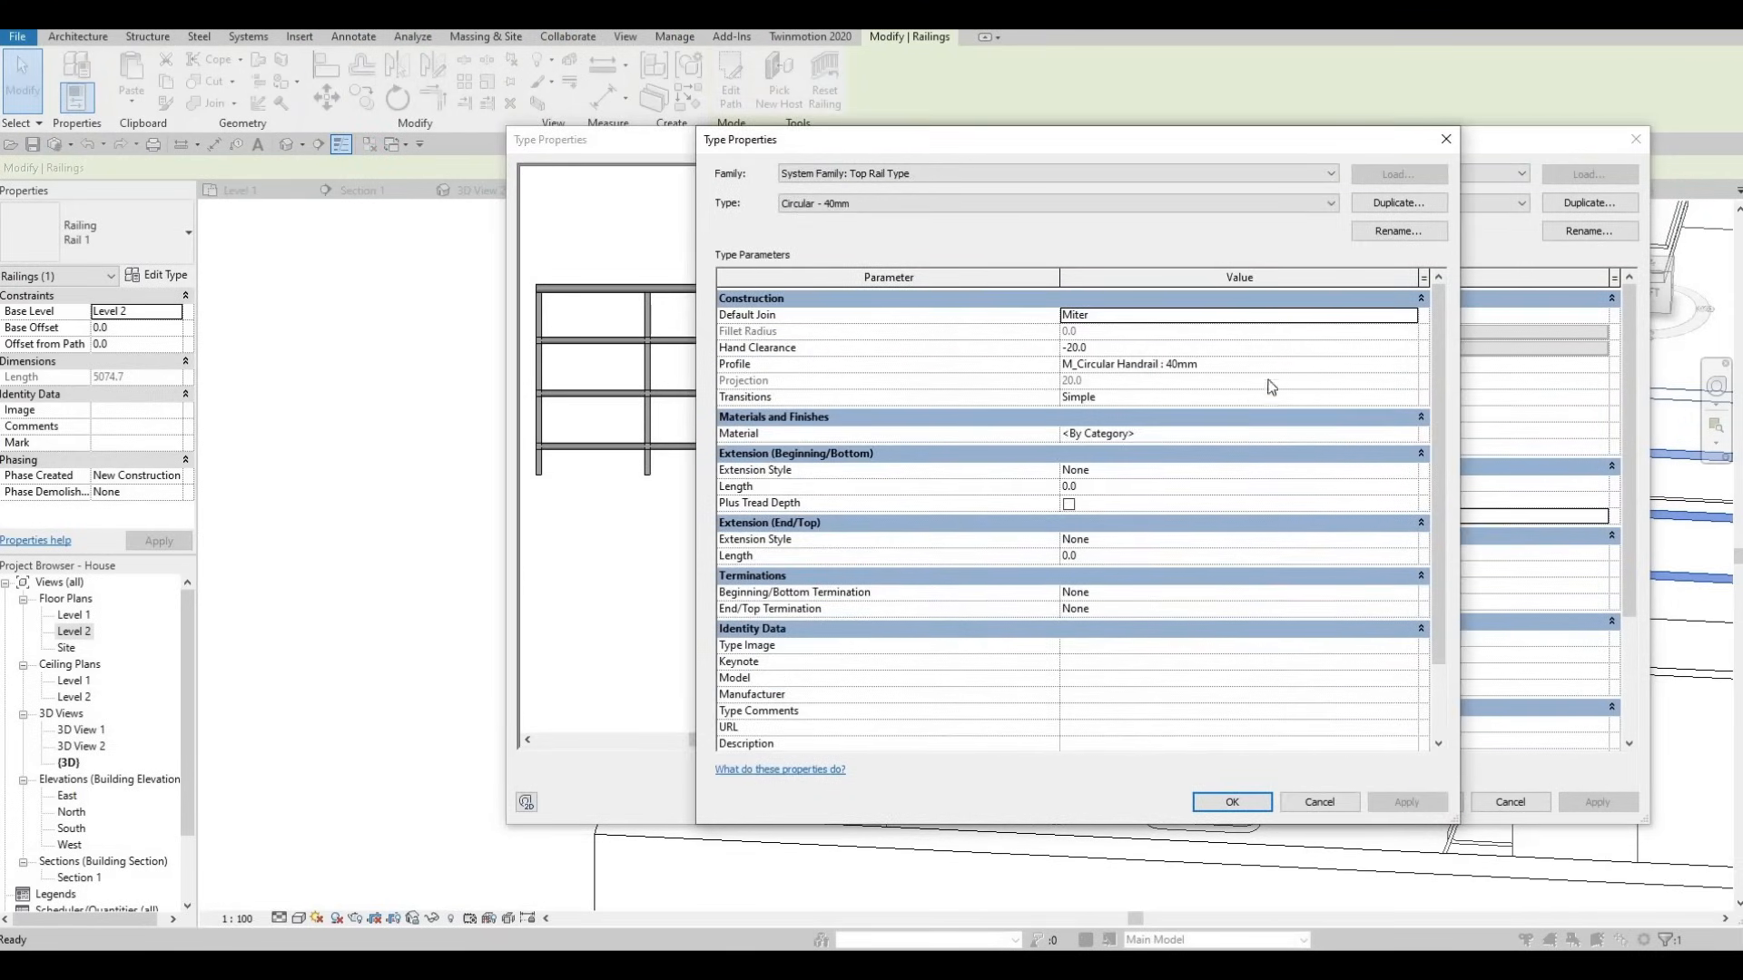
left_click(1253, 364)
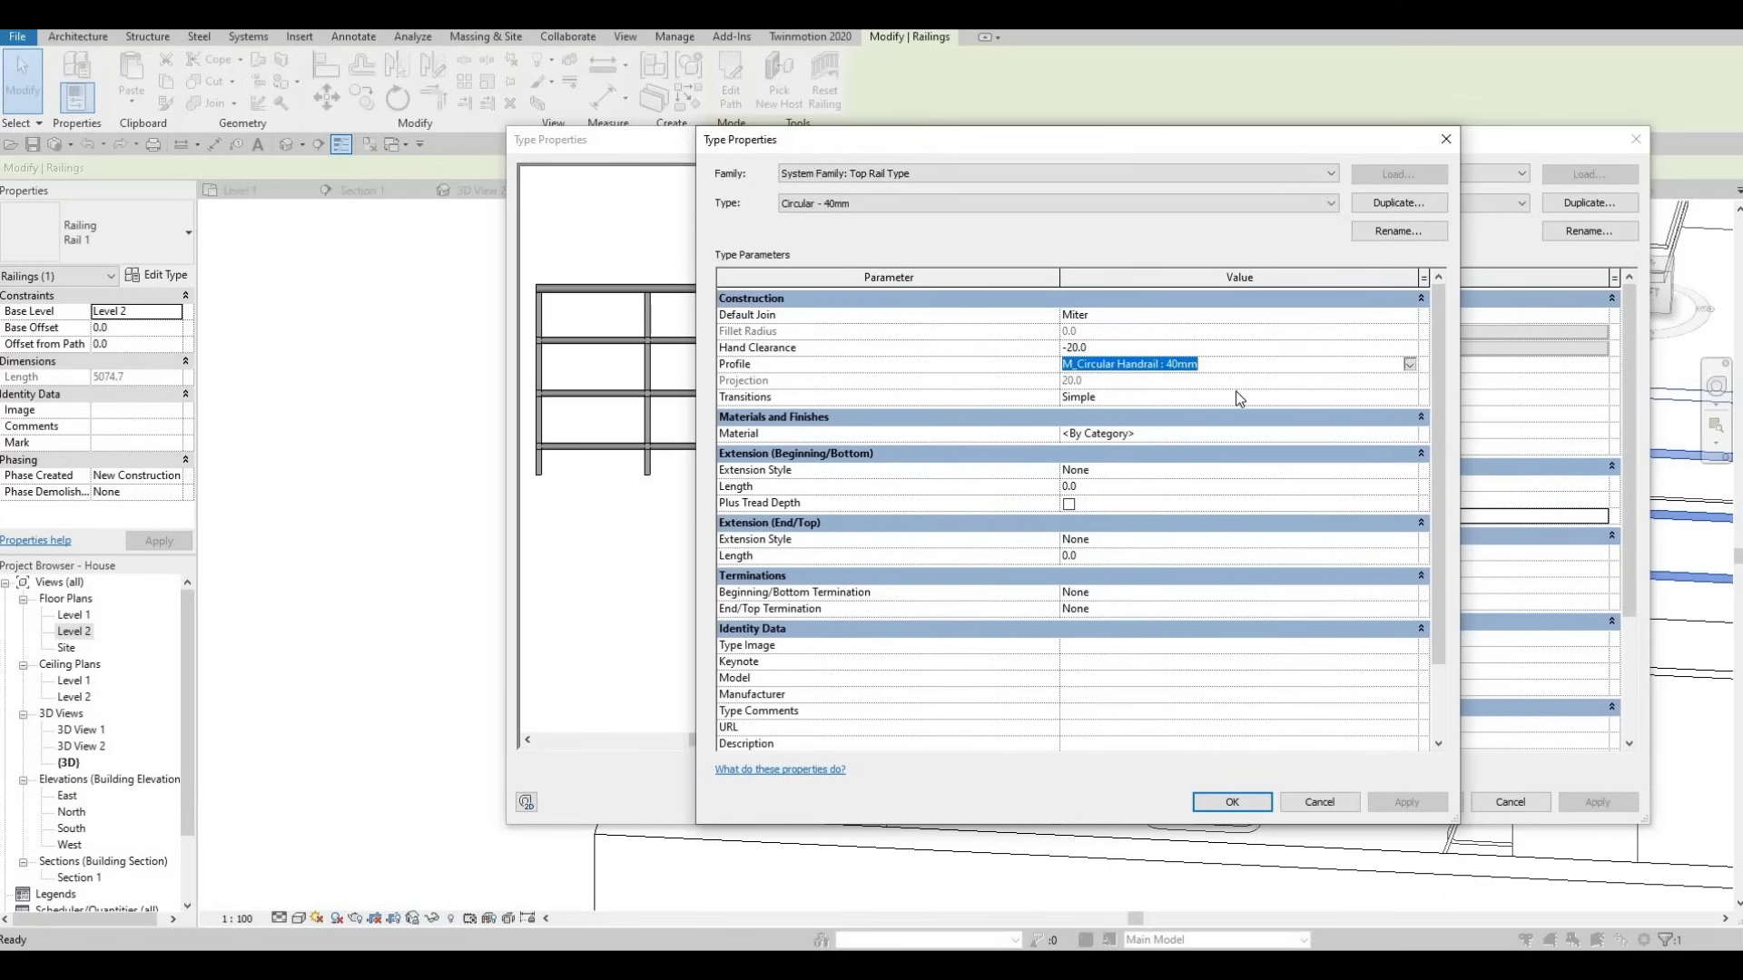
left_click(1409, 364)
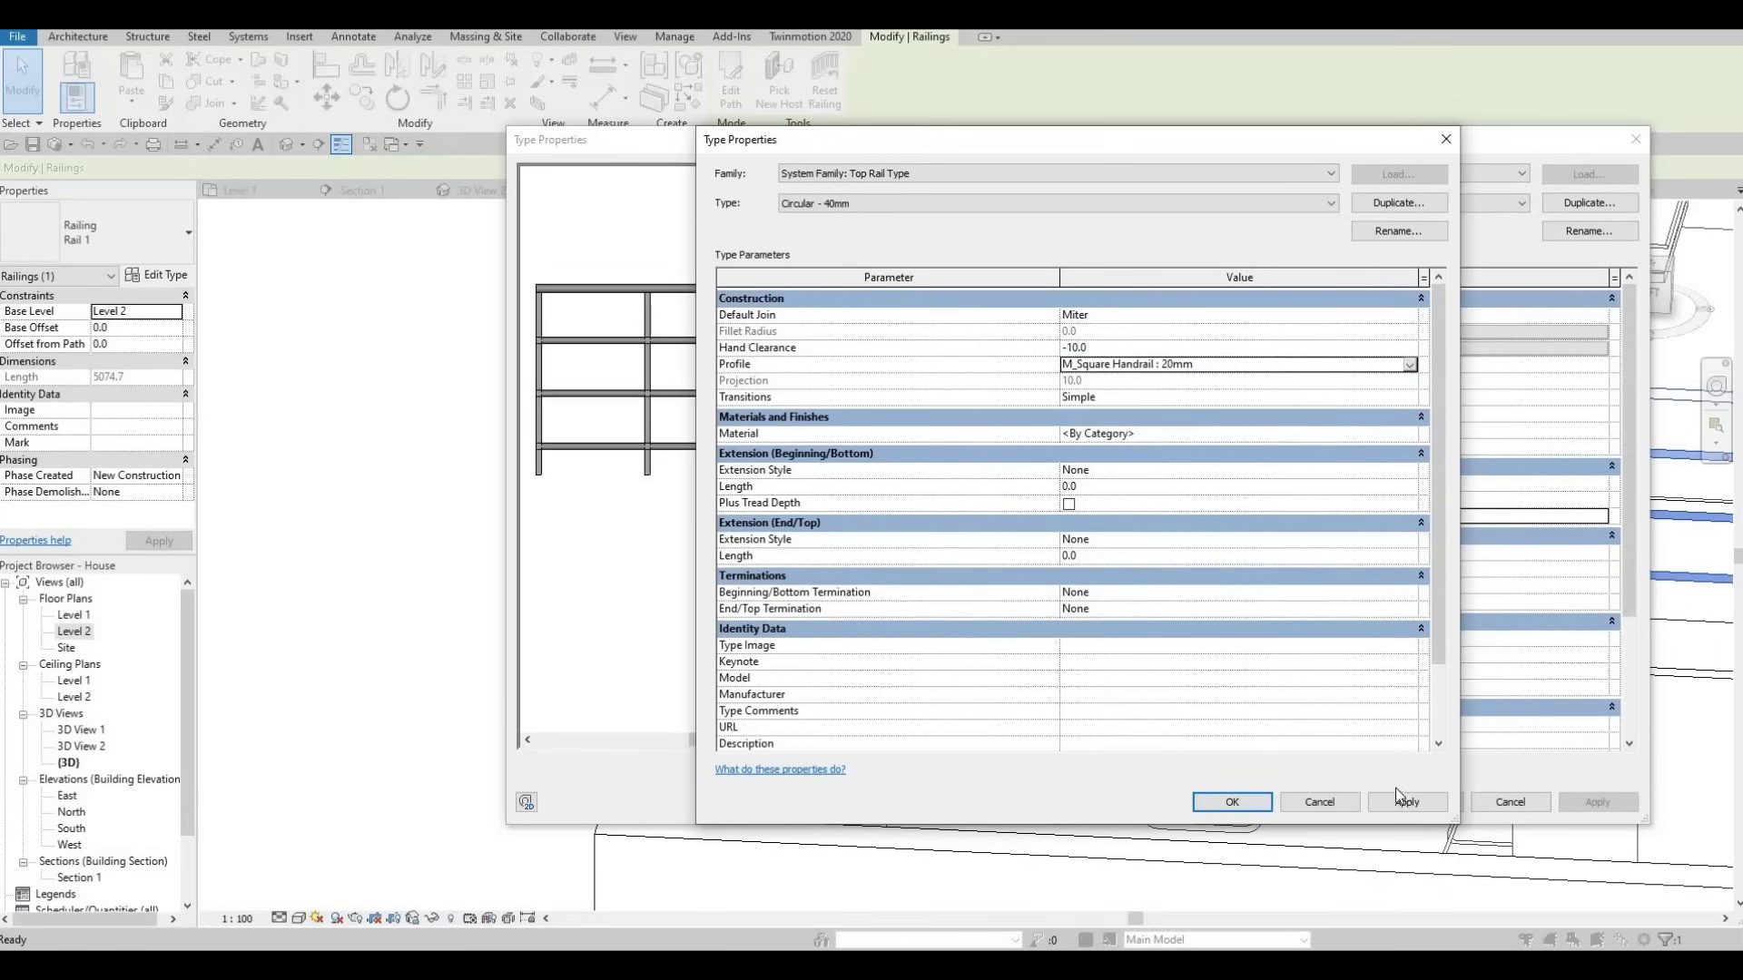
left_click(1240, 805)
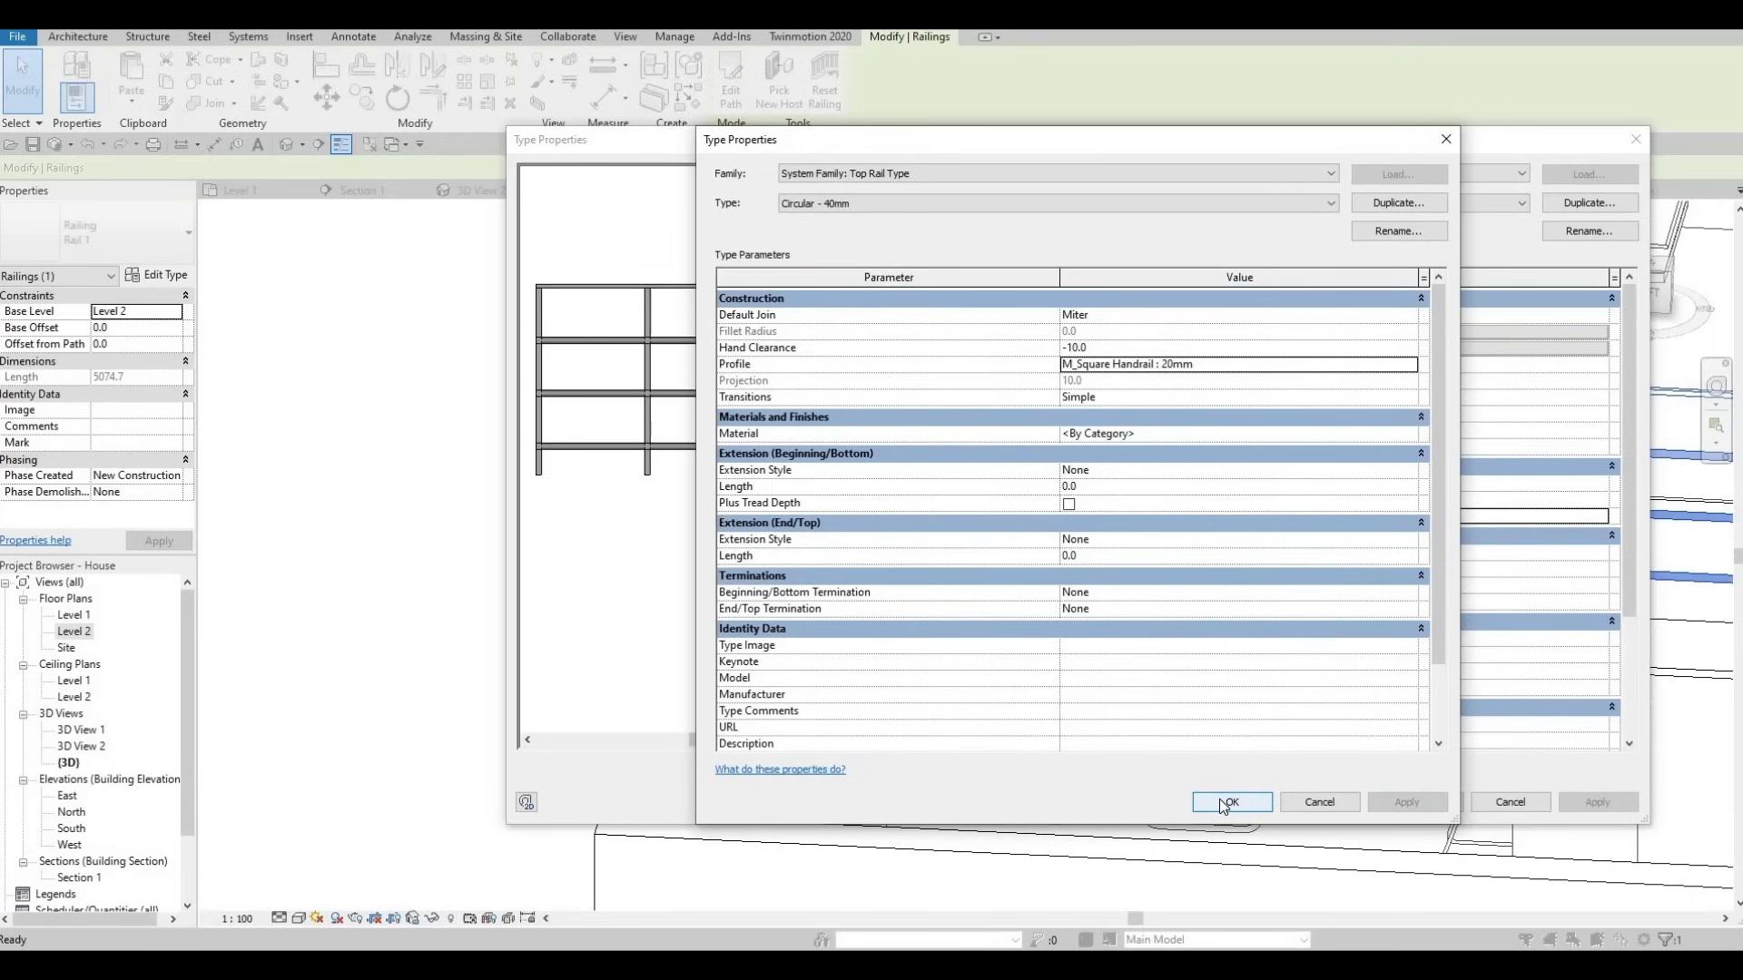
Assign the Ash material from the AEC Materials wood library to the Circular - 40mm top rail and accept the type changes.
left_click(1388, 433)
left_click(1410, 434)
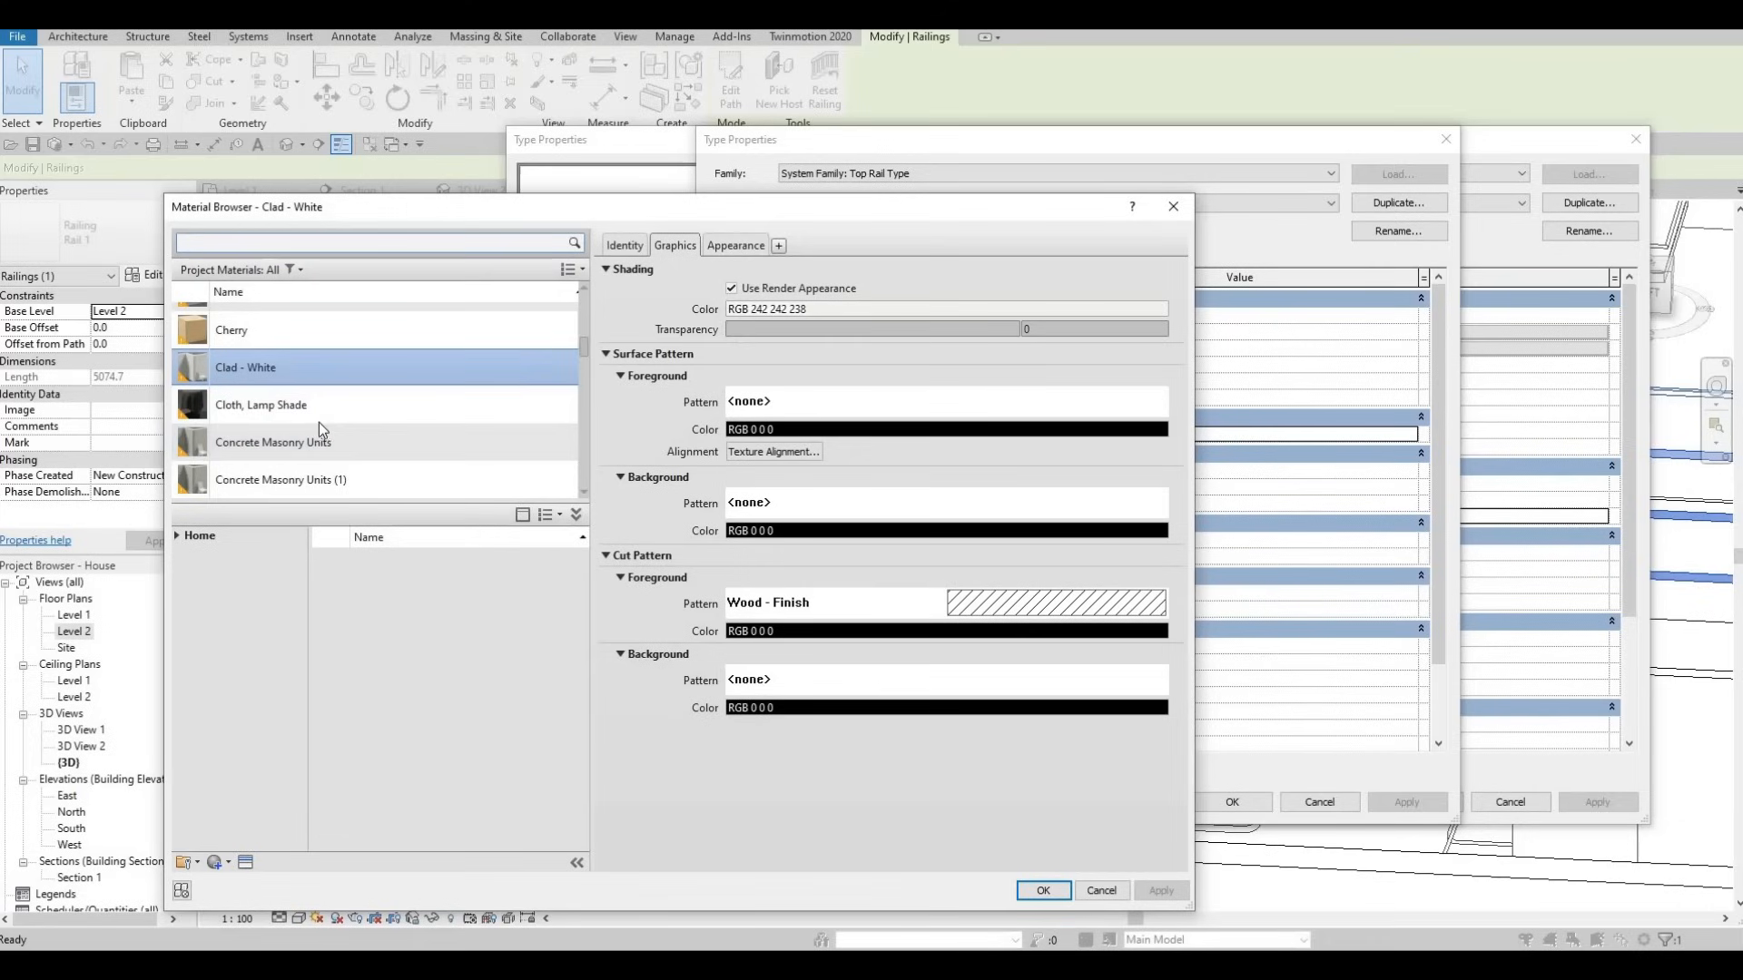
scroll(317, 423, "down", 4)
scroll(318, 425, "down", 5)
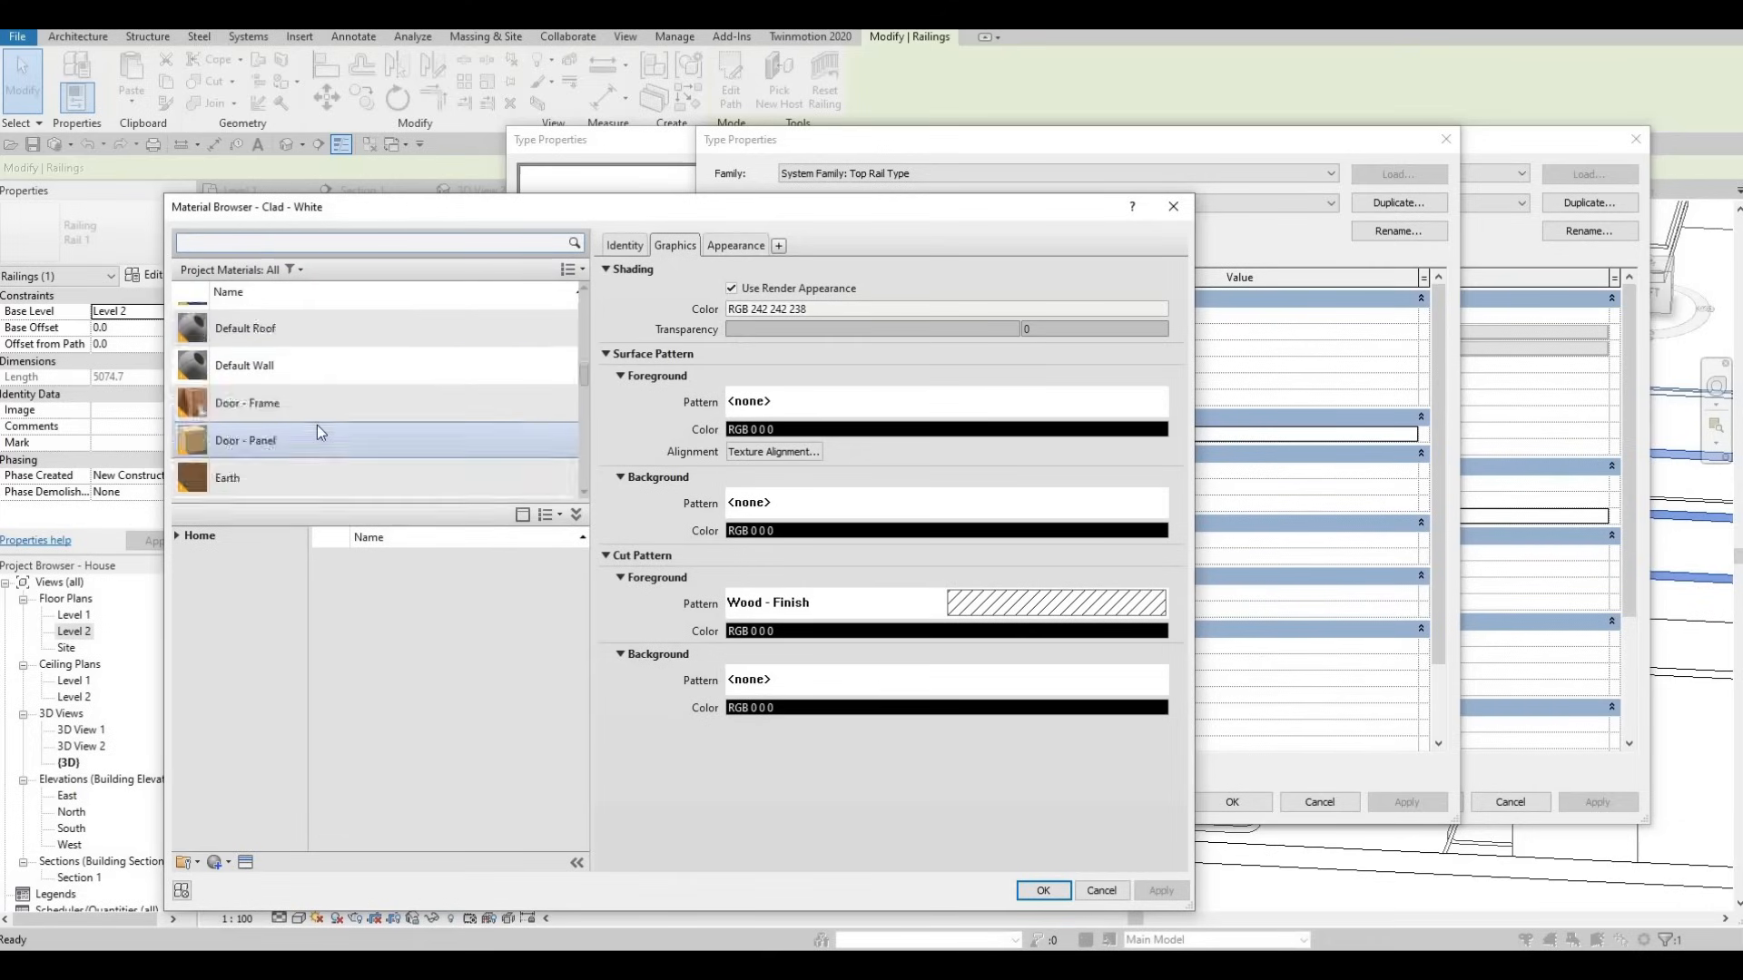
left_click(177, 535)
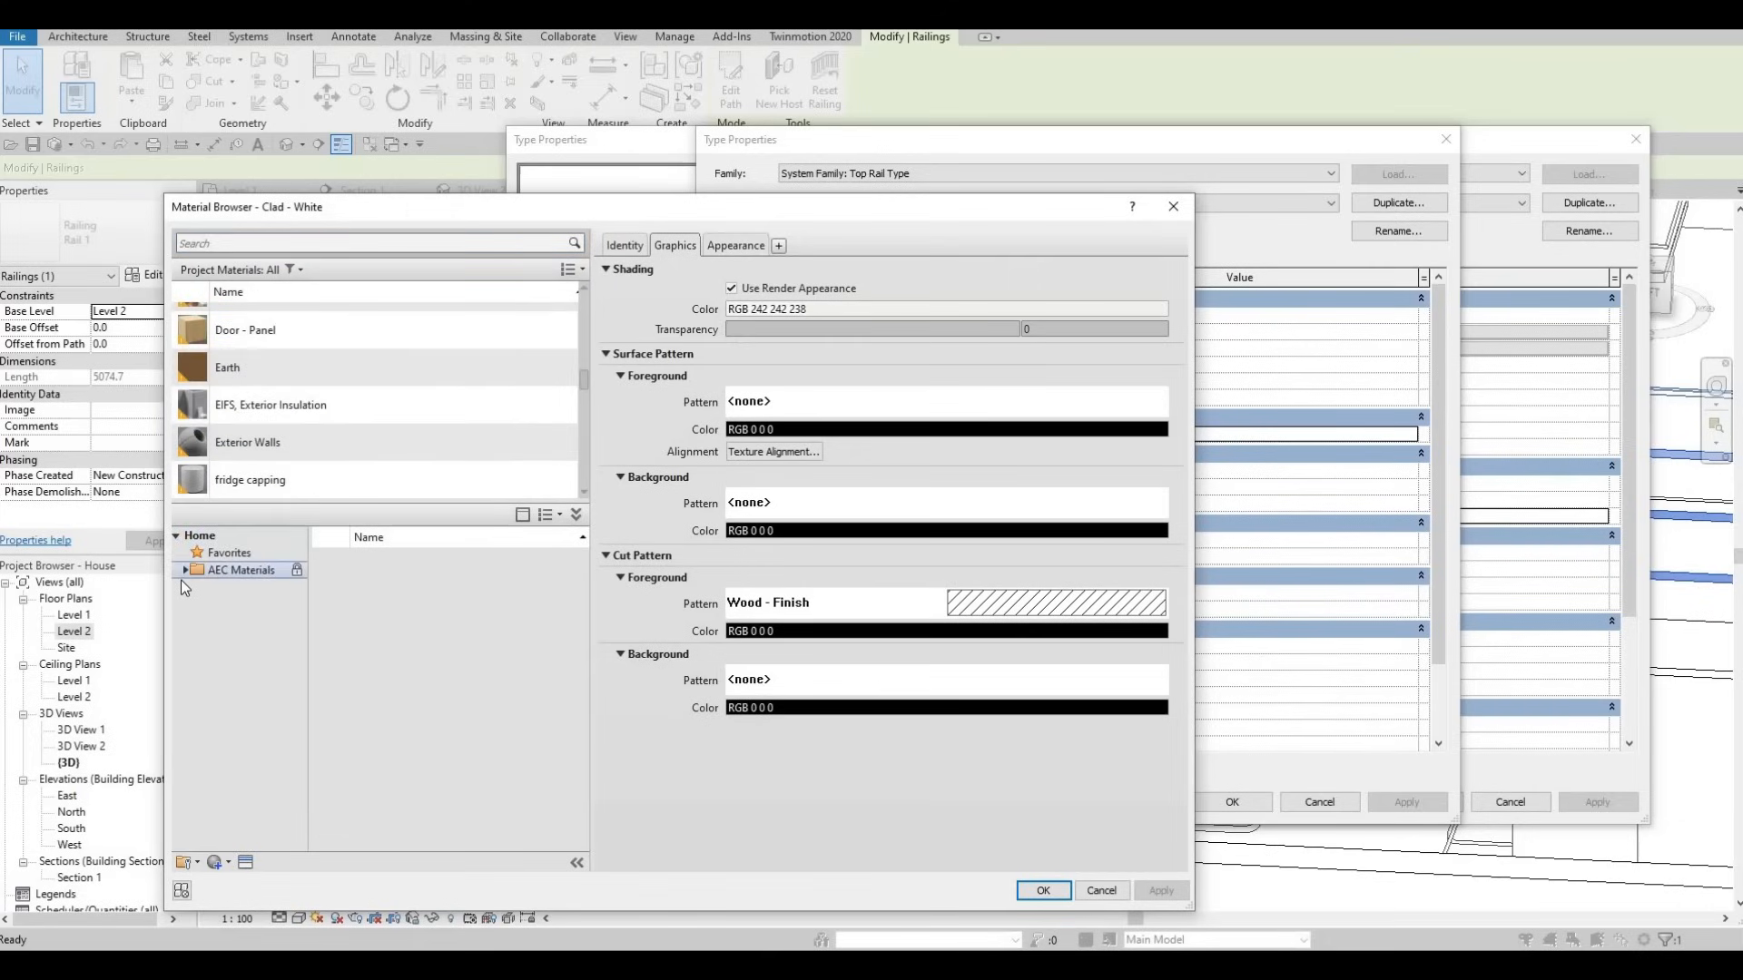
scroll(212, 714, "down", 1)
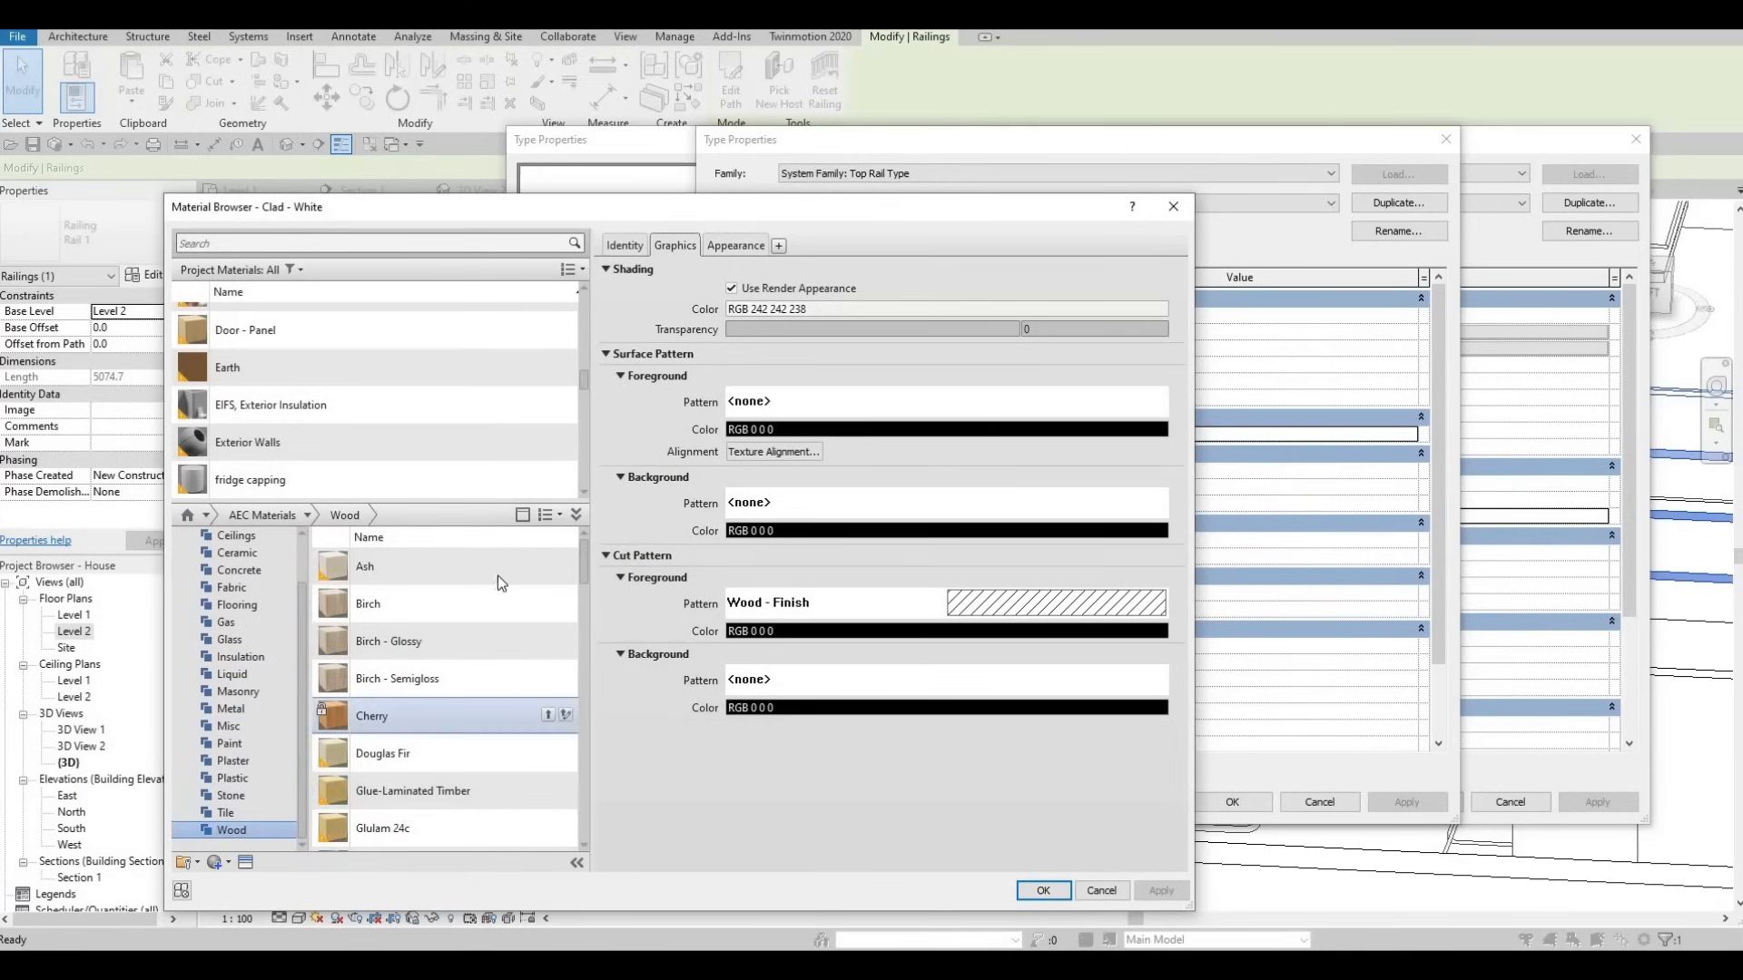
left_click(545, 564)
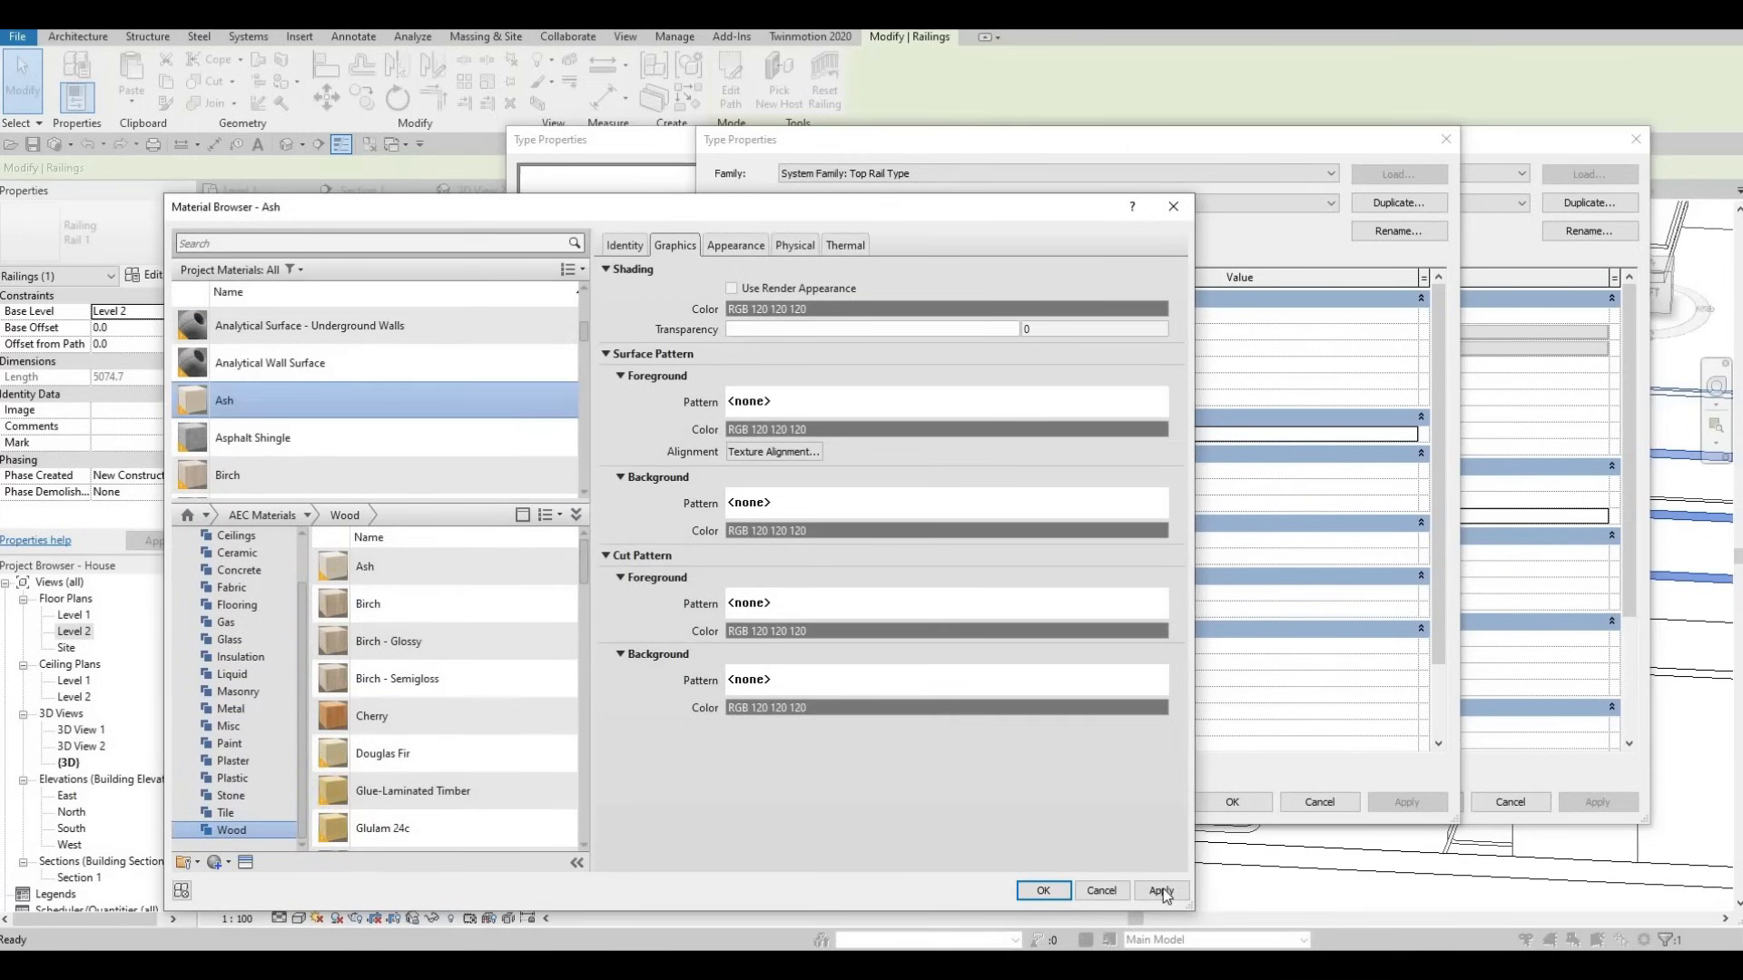
left_click(1043, 889)
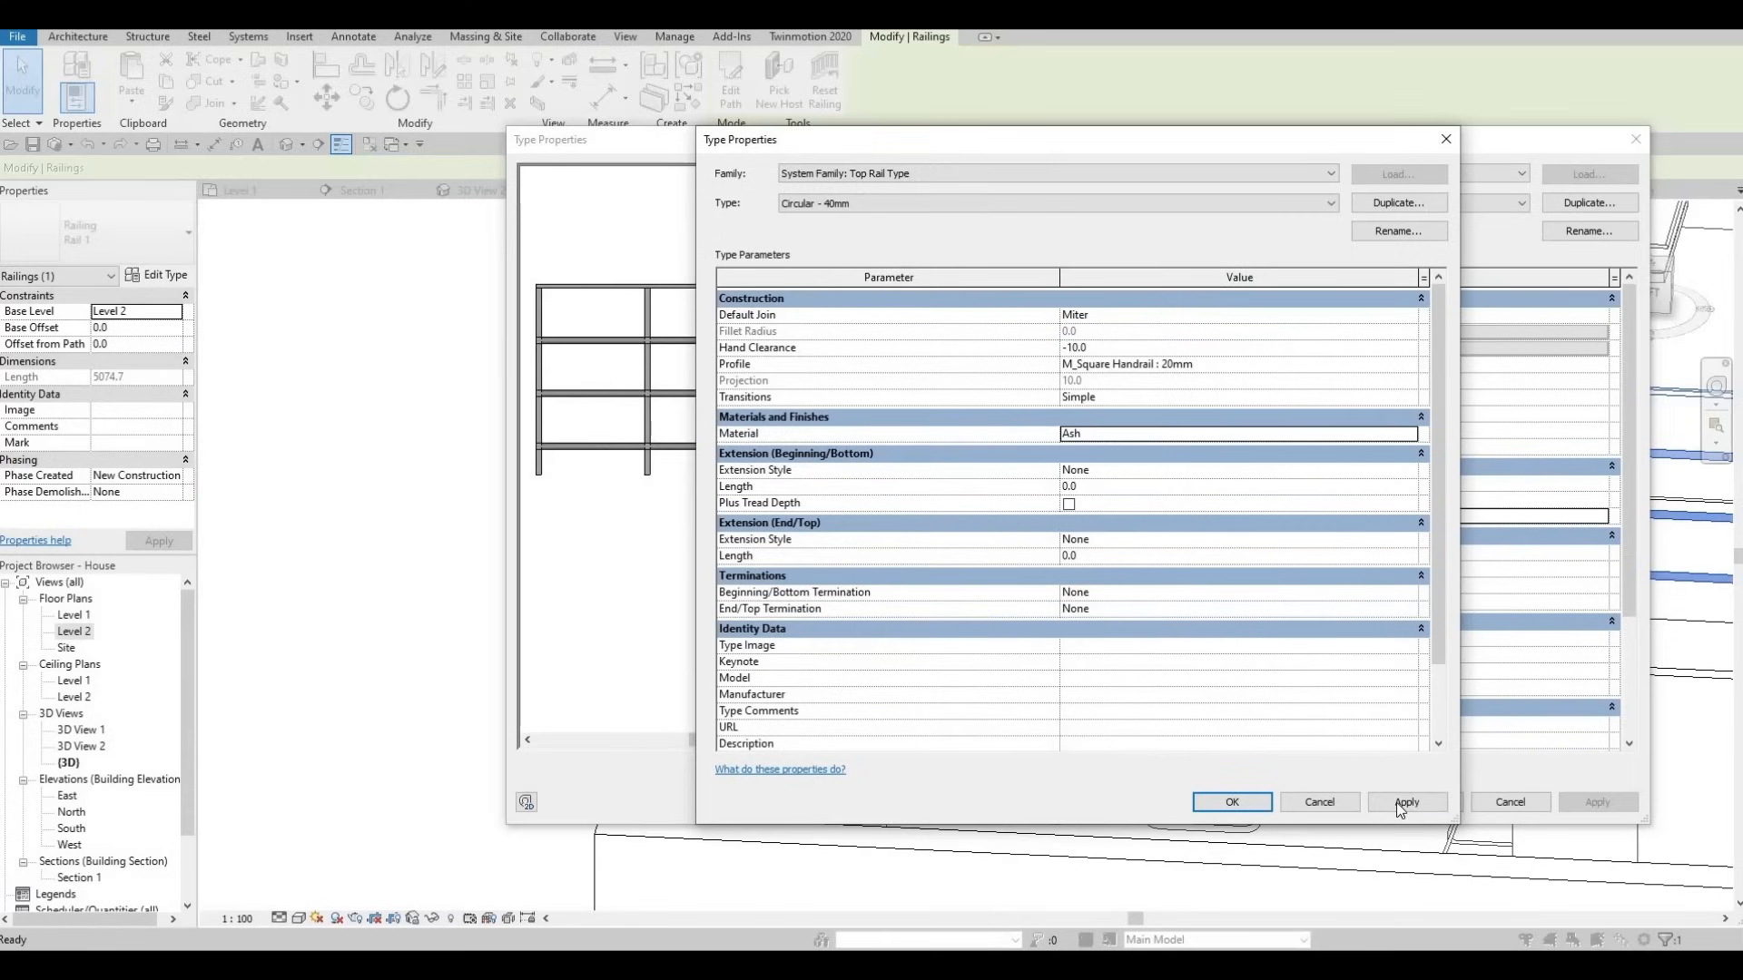
left_click(1232, 801)
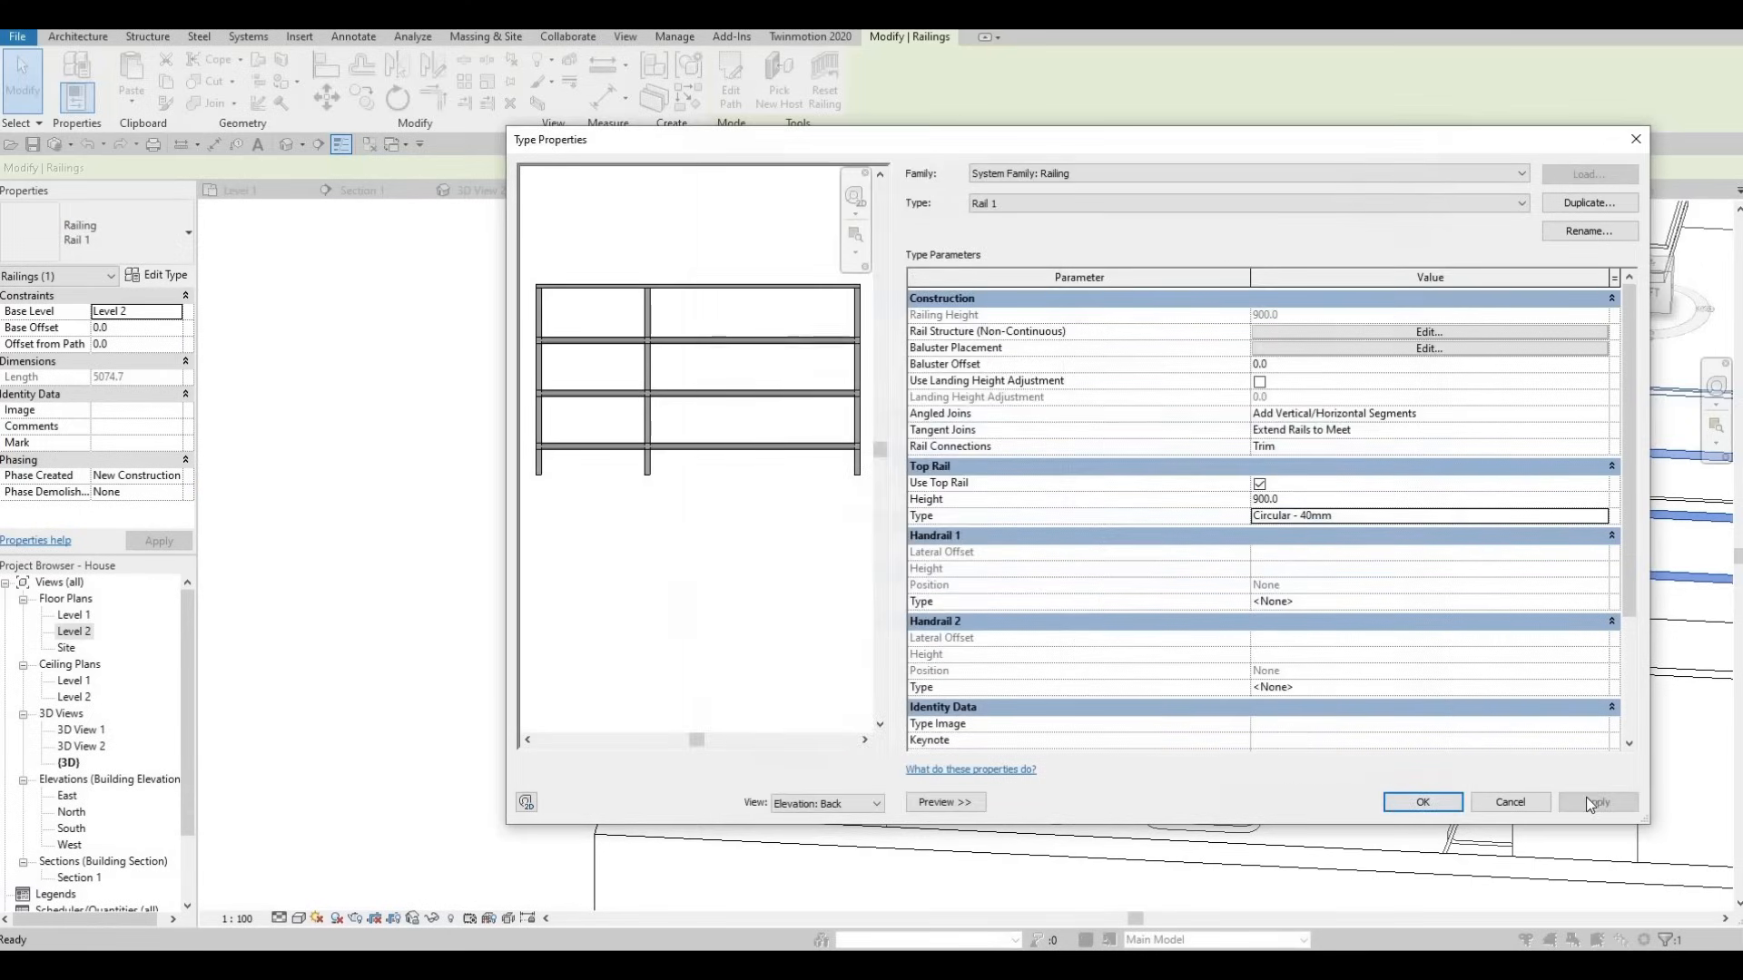
left_click(1423, 801)
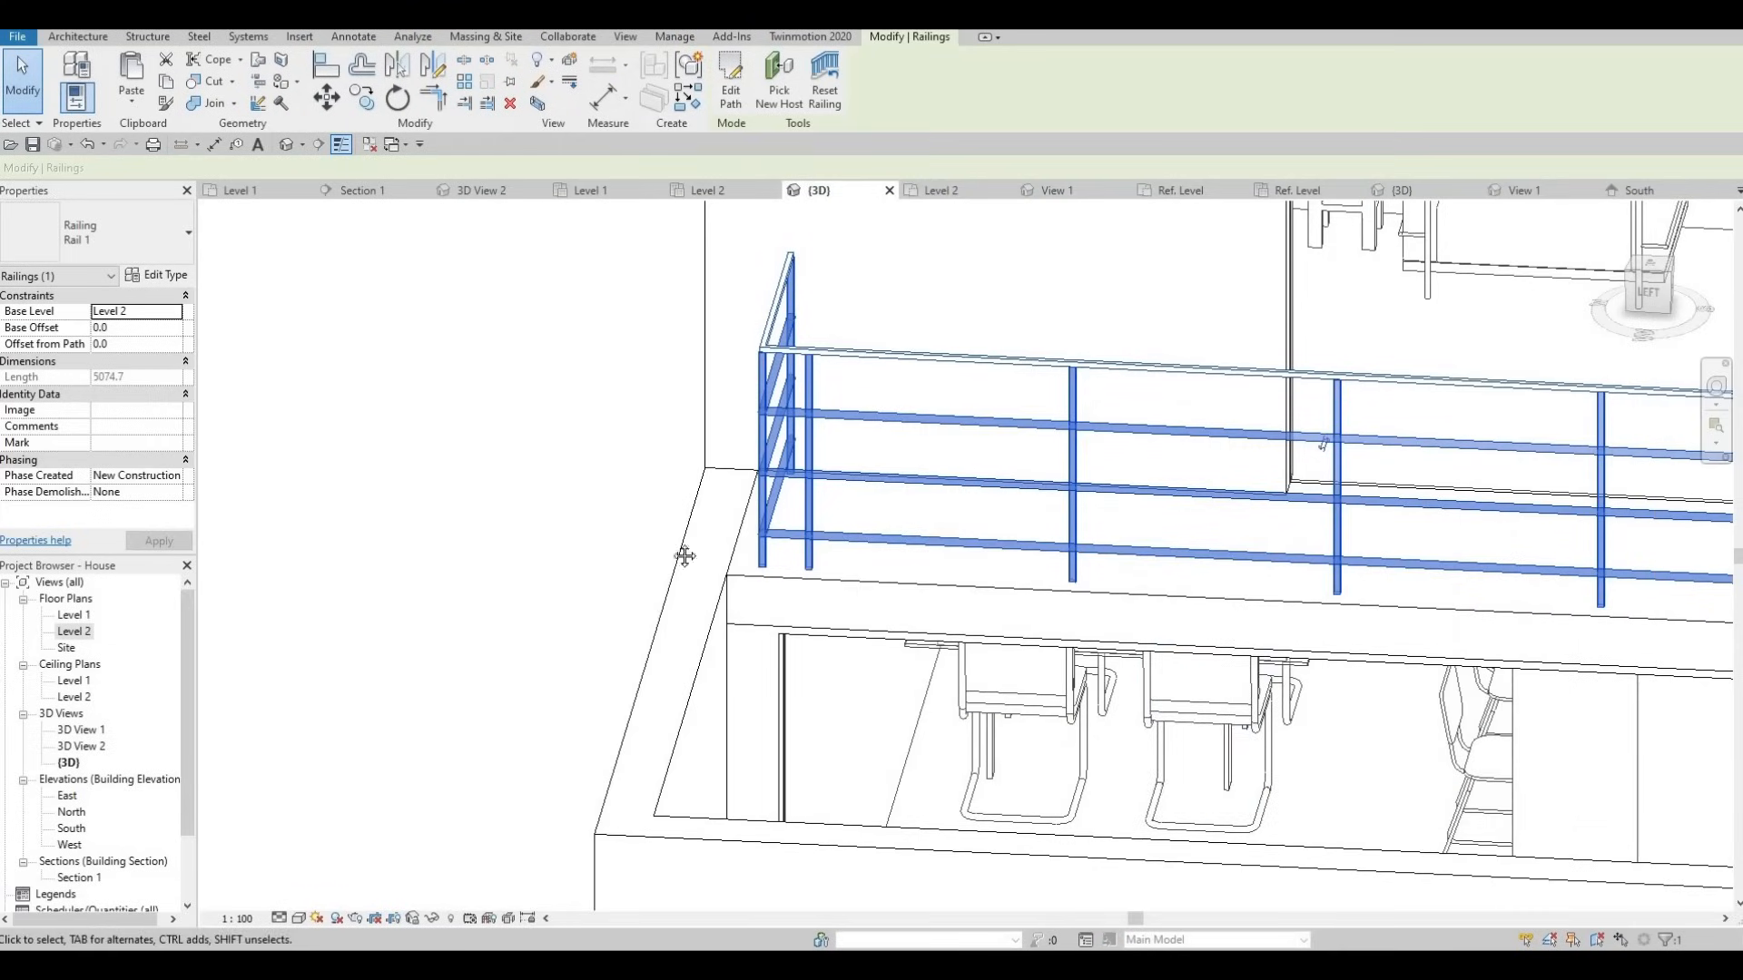
left_click(663, 463)
Review the baluster placement settings in the balcony railing's Rail 1 type and leave them without applying changes.
scroll(1090, 498, "down", 1)
middle_click_drag(1090, 498, 705, 503)
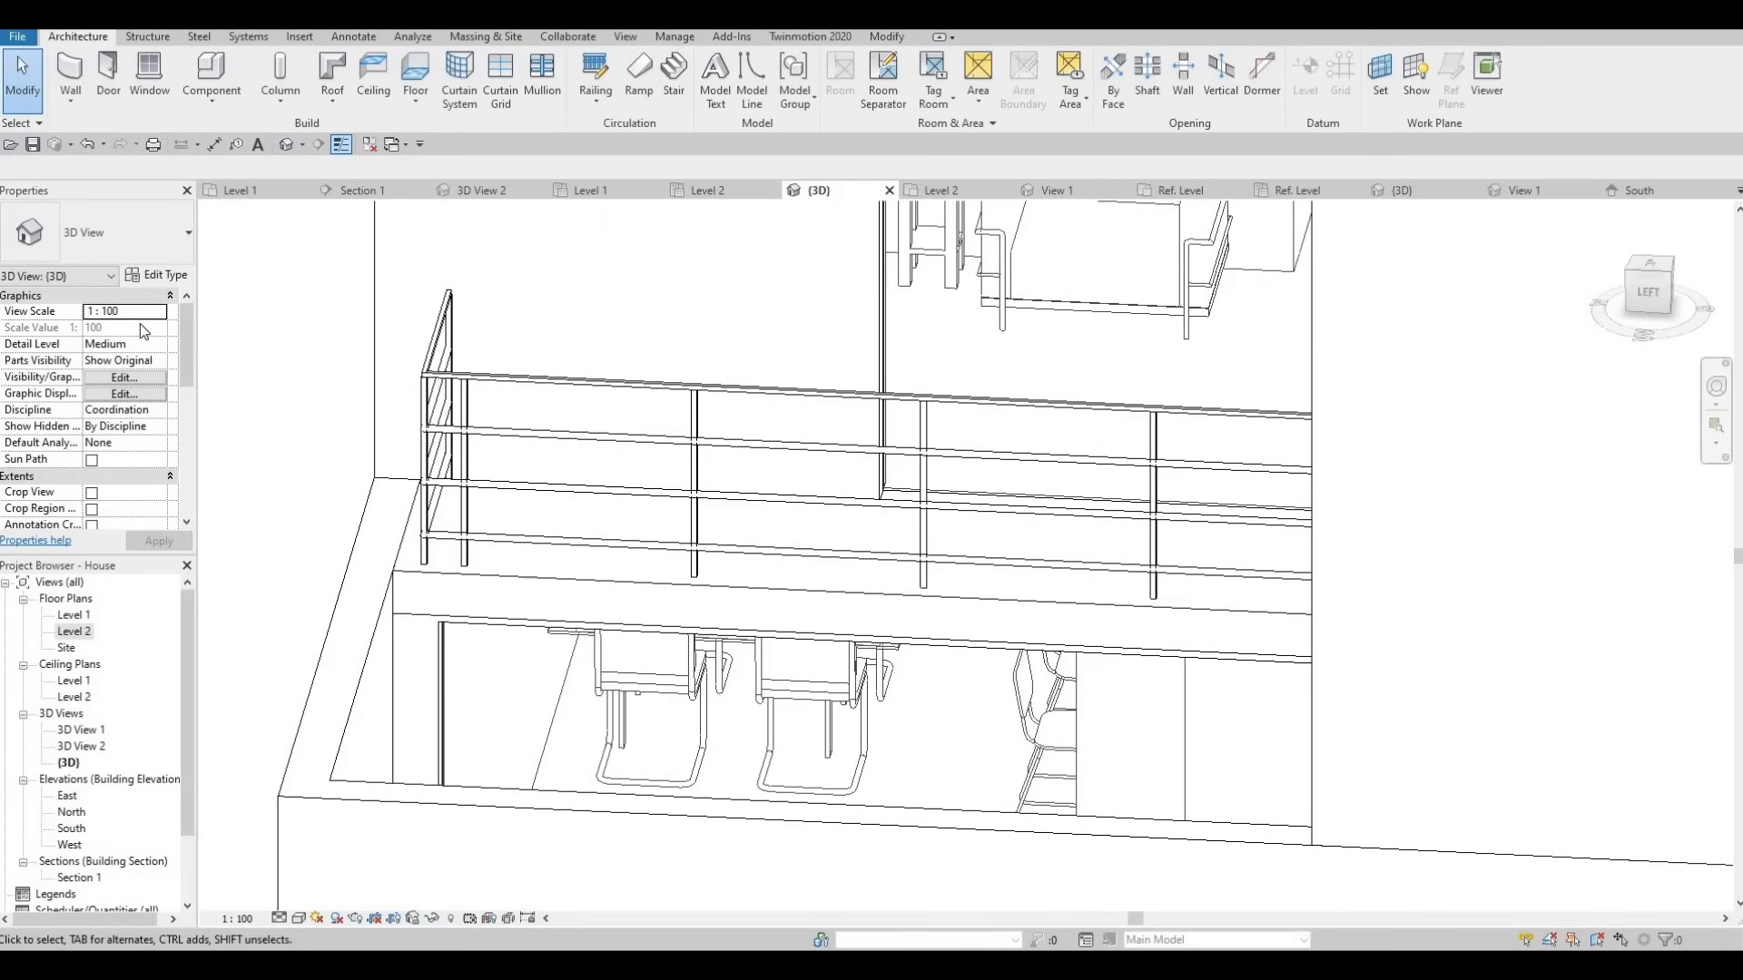
left_click(161, 277)
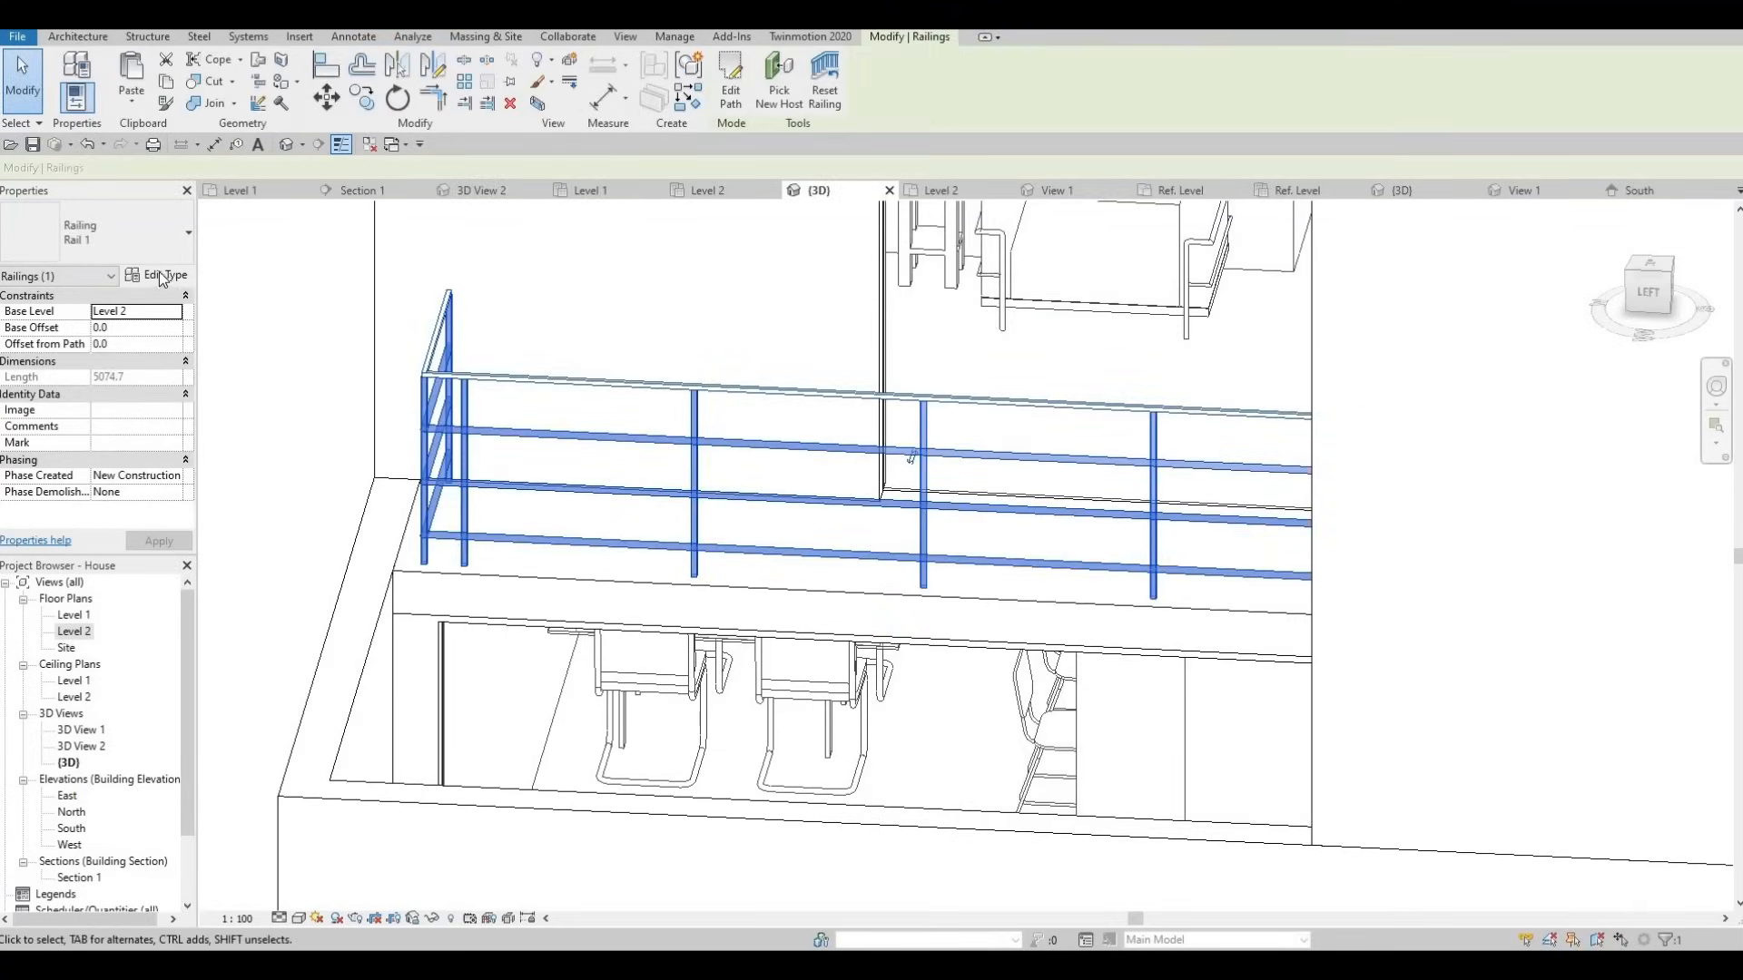
left_click(161, 277)
left_click(164, 276)
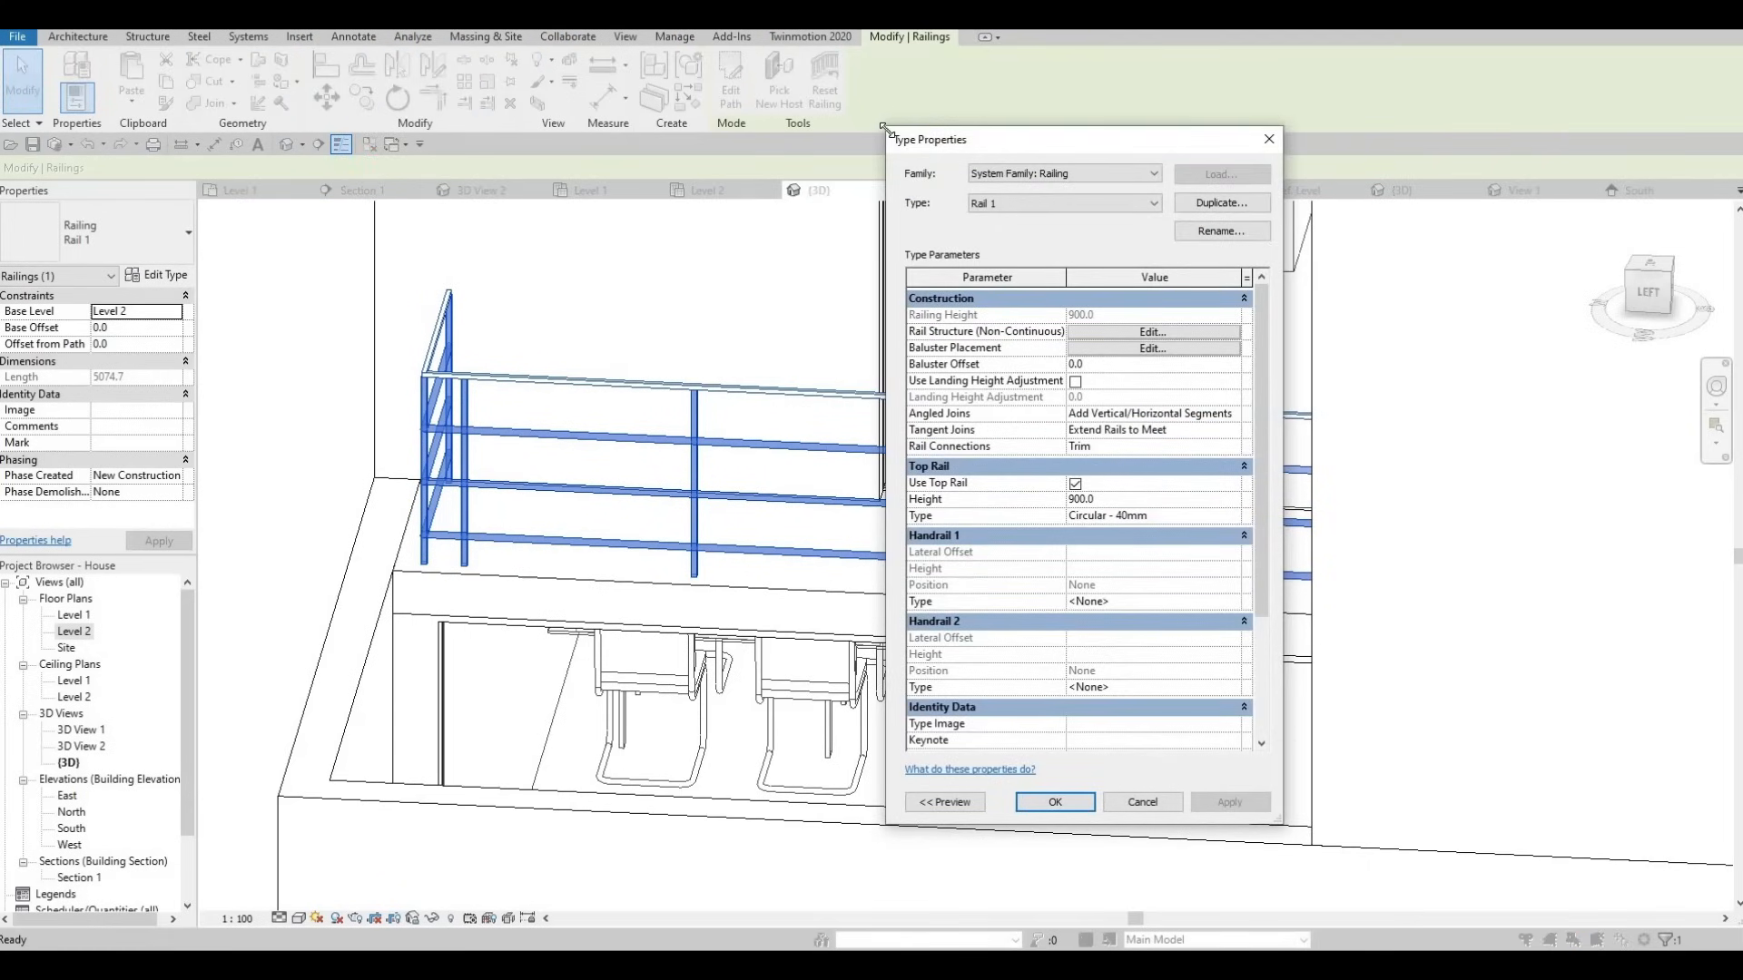
left_click_drag(884, 131, 597, 147)
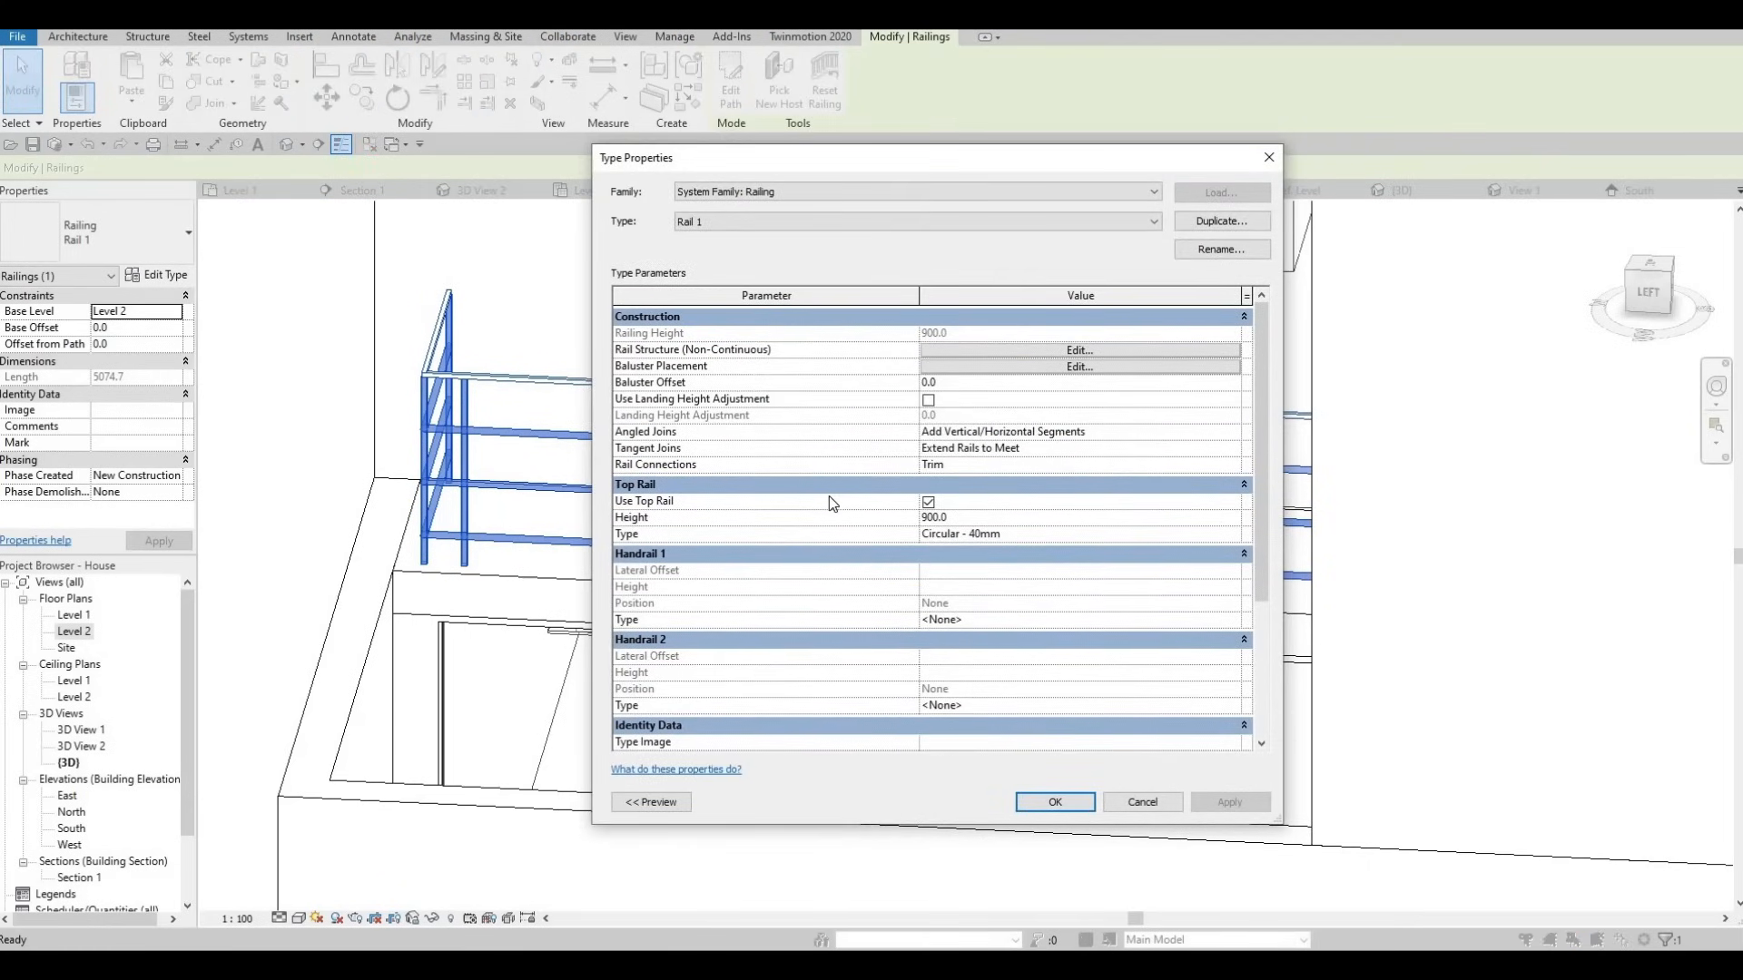
left_click(1058, 367)
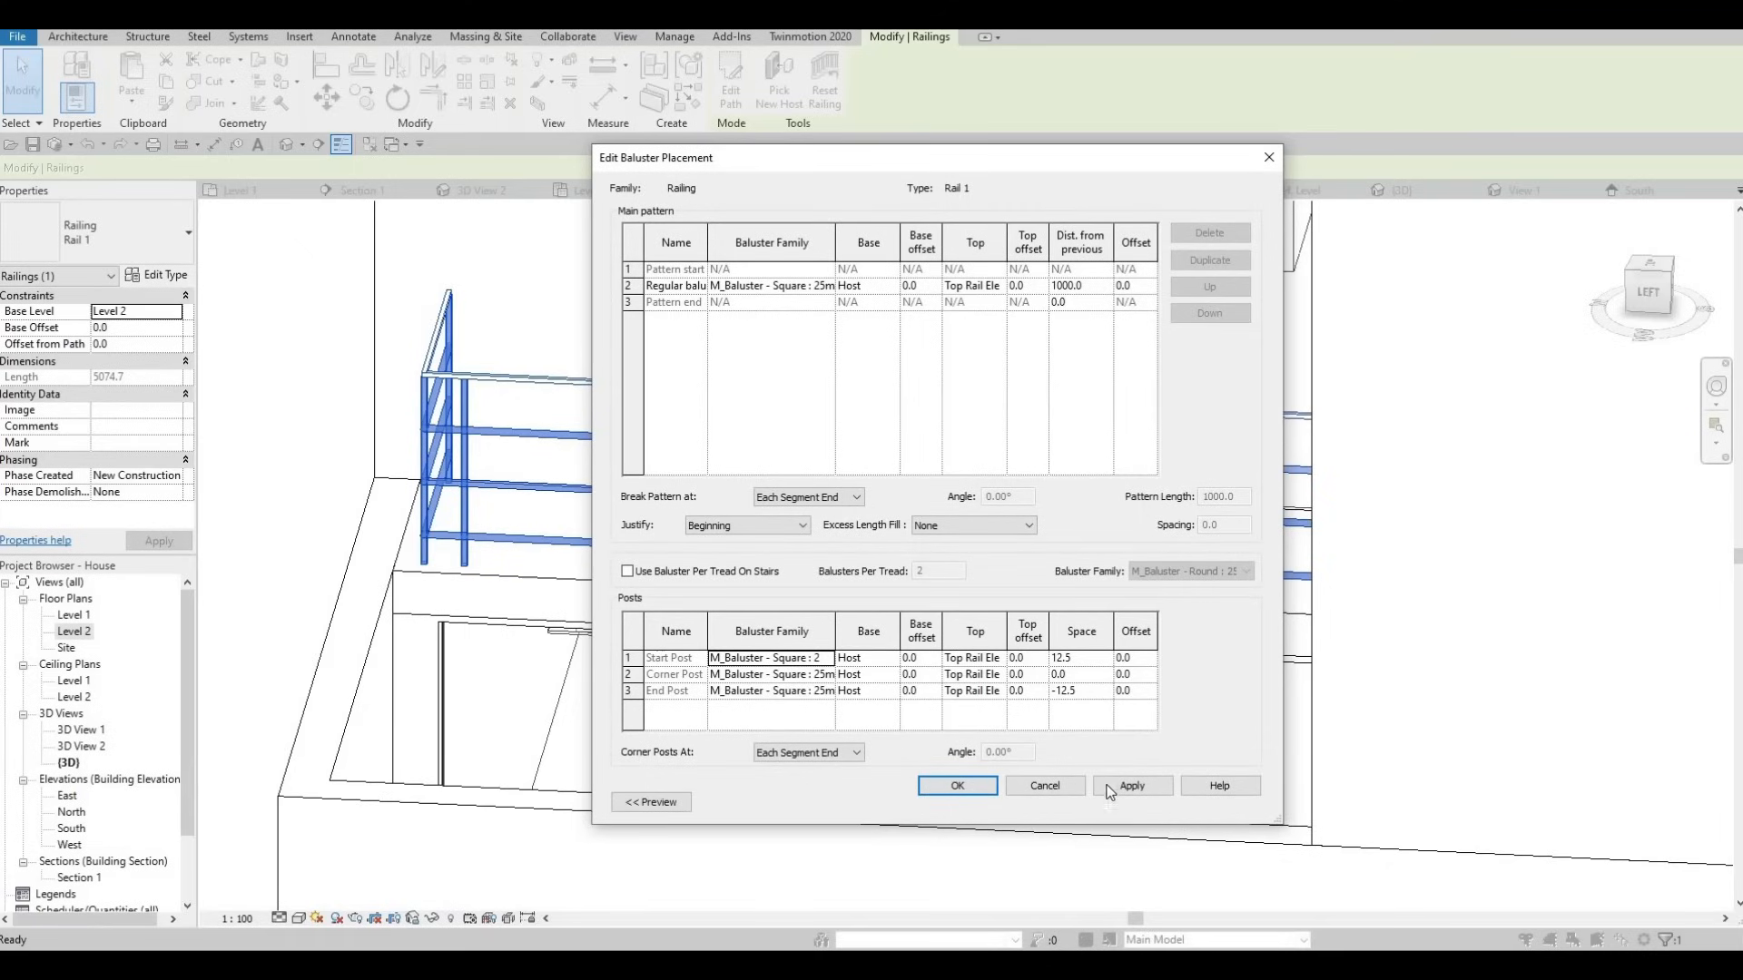
left_click(1044, 786)
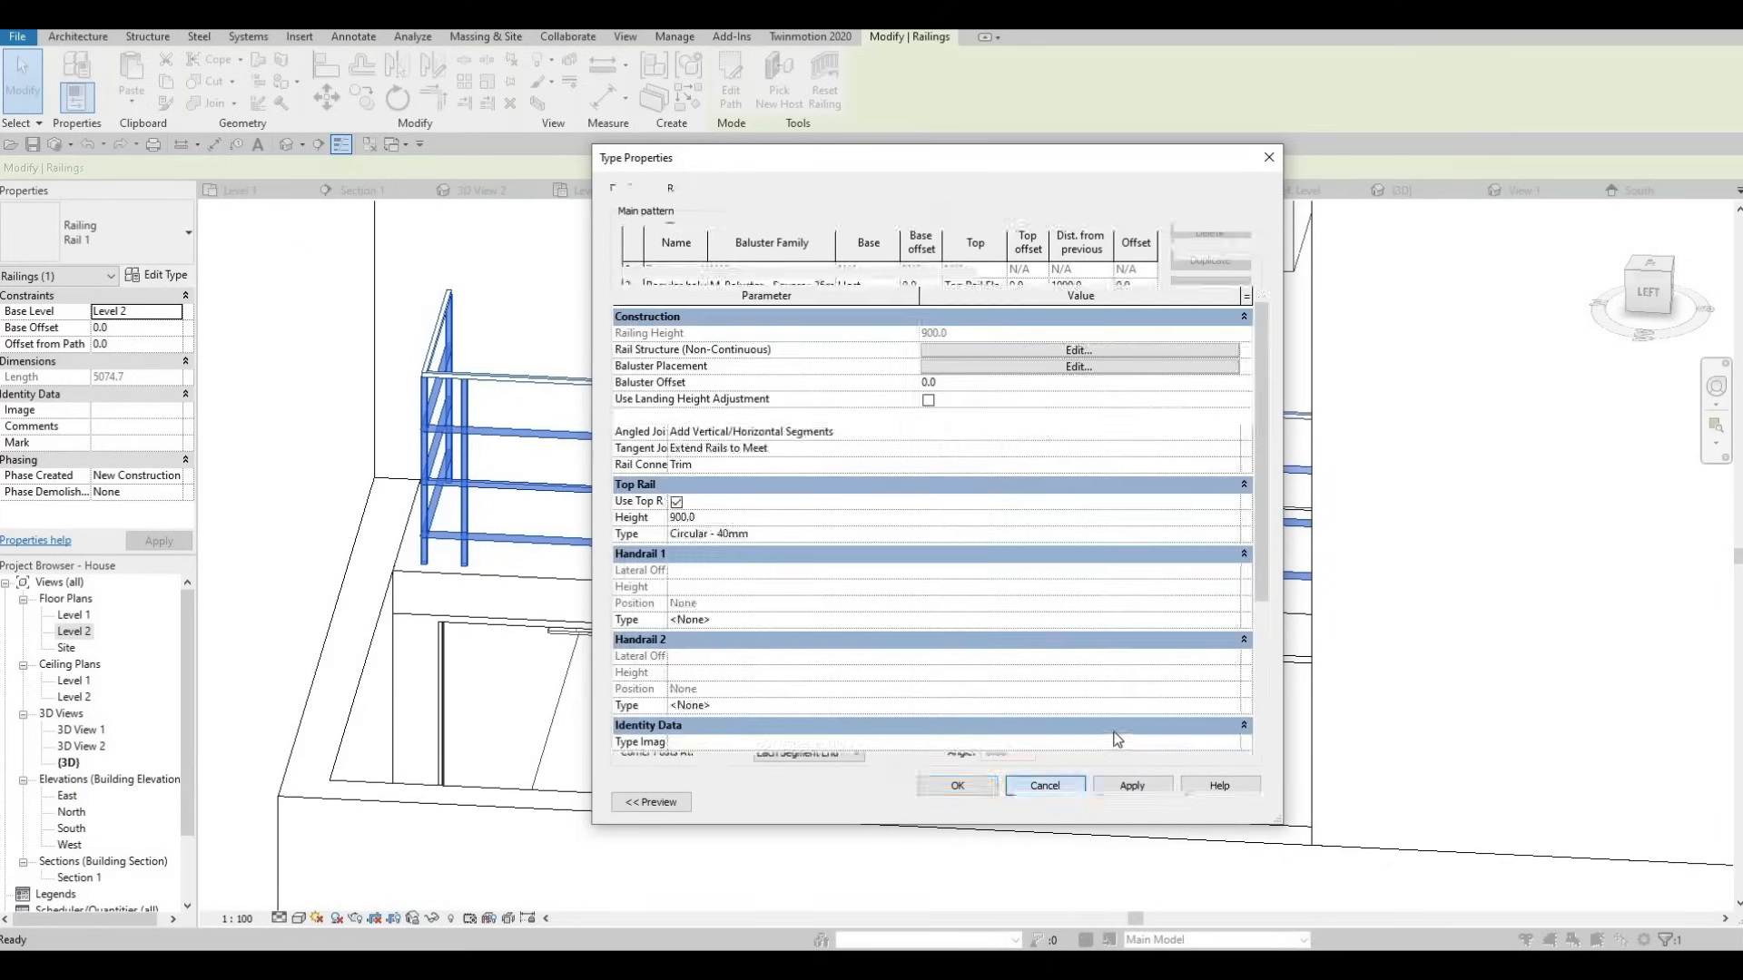
key("Escape")
key("Escape")
Examine the whole house from the front in the 3D view.
scroll(881, 540, "down", 5)
middle_click_drag(1089, 654, 479, 745, "shift")
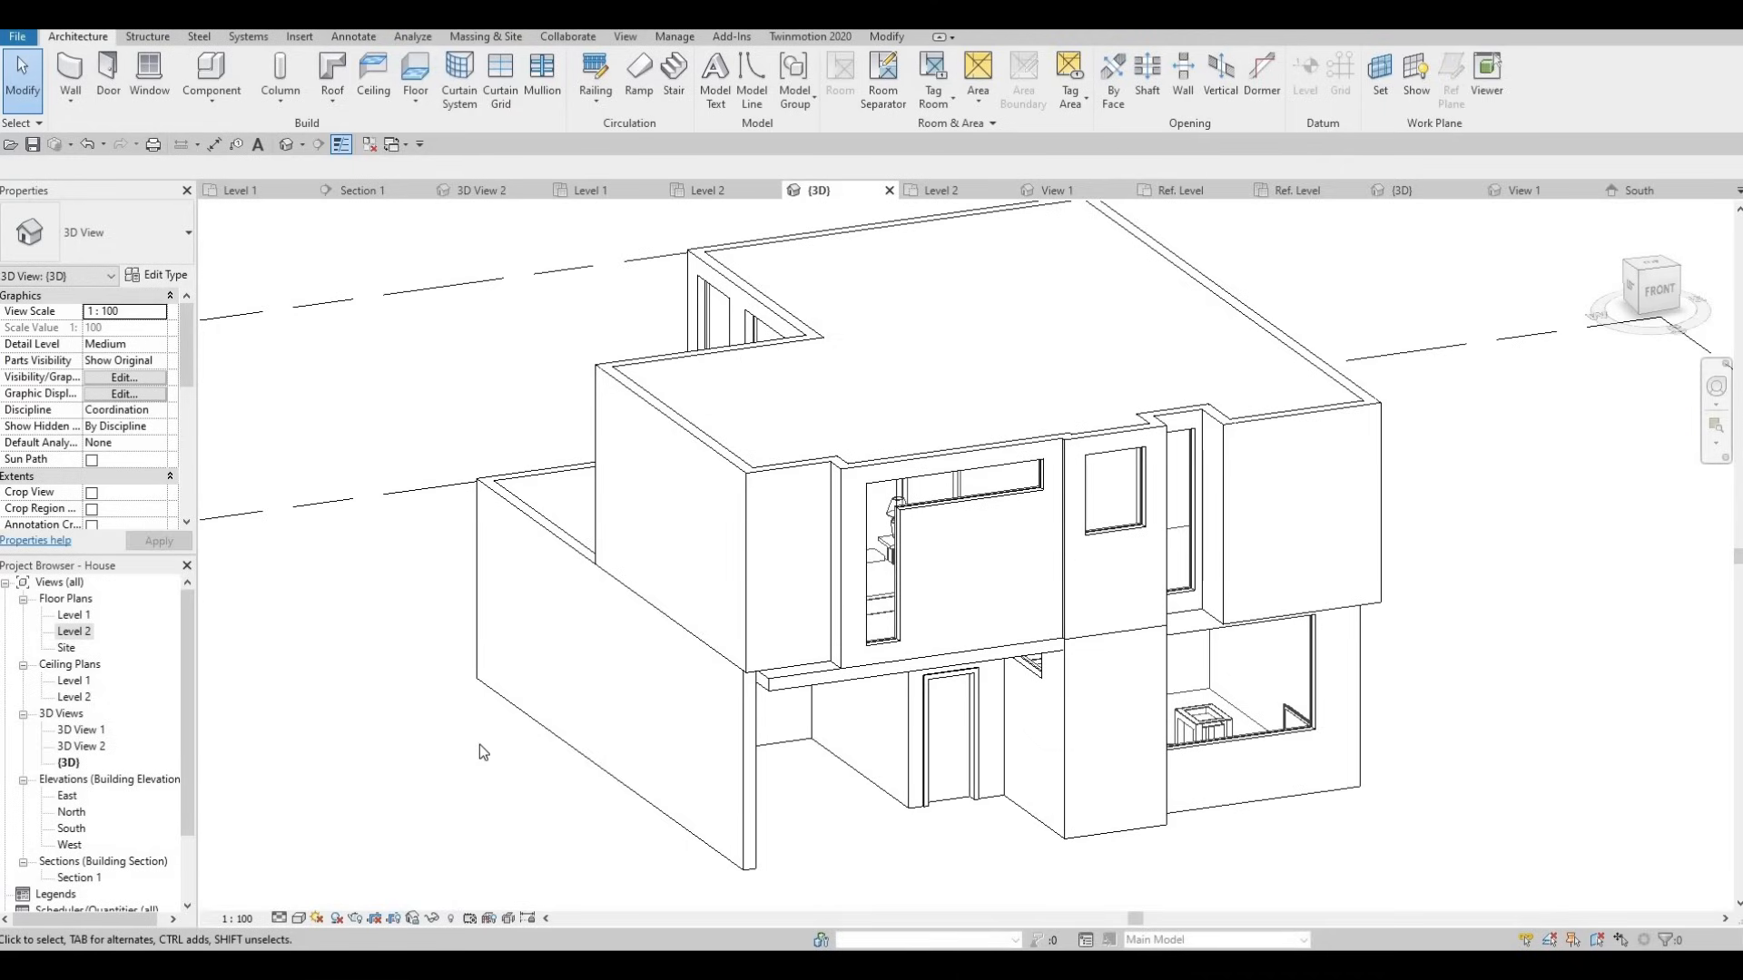